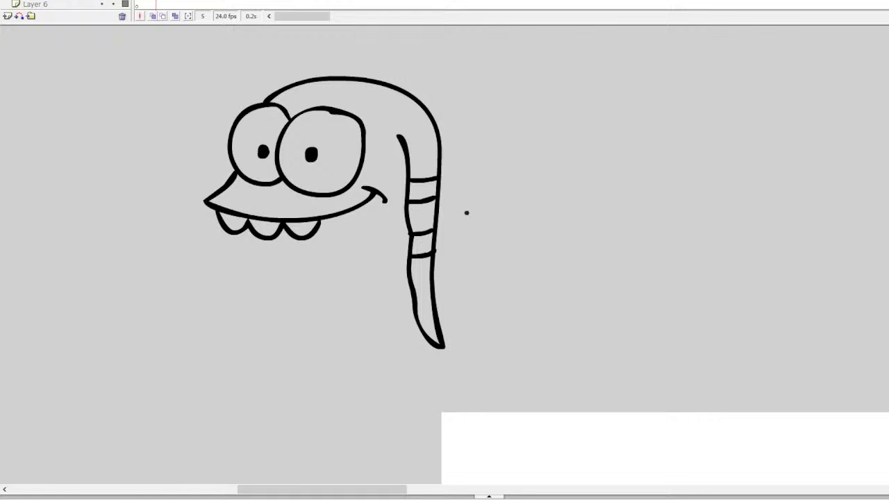
Step: Undo the head outline and the banded strand hanging behind the face
key("ctrl+z")
key("ctrl+z")
key("ctrl+z")
key("ctrl+z")
key("ctrl+z")
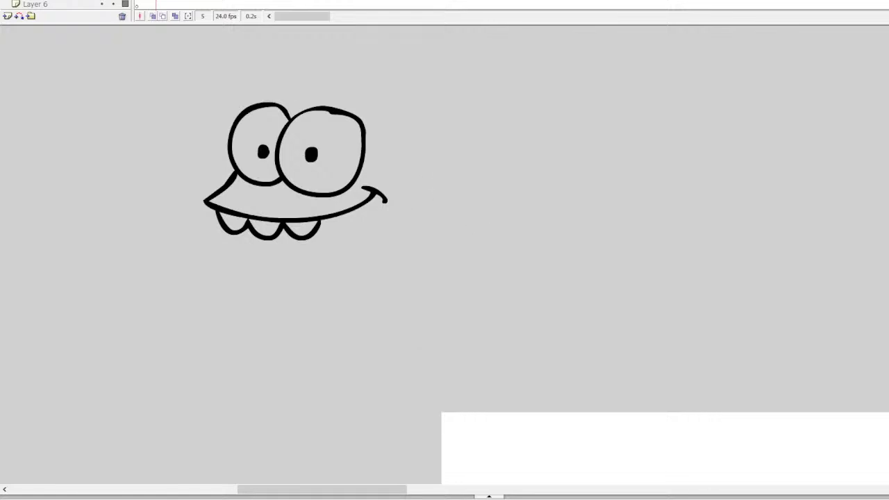
Step: Draw a short jaw line under the teeth and a tall oval with three horizontal stripes above the eyes
scroll(467, 212, "up", 3)
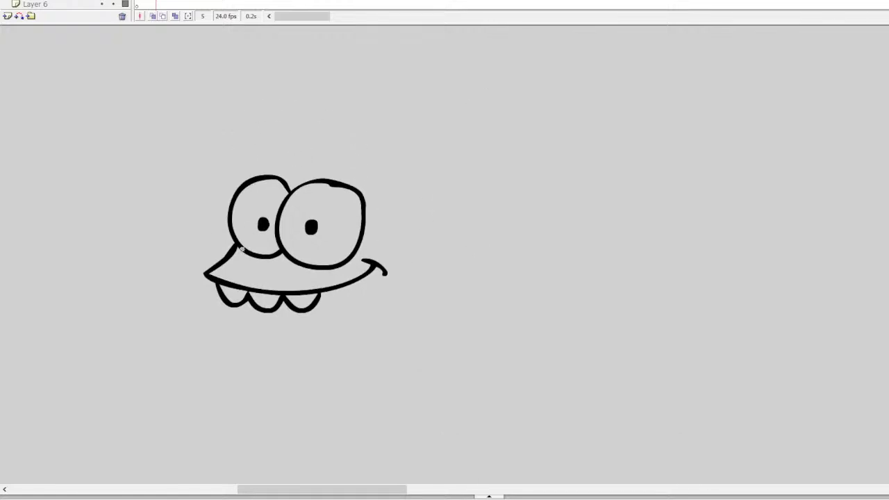
left_click_drag(247, 294, 261, 332)
mouse_move(272, 175)
left_mouse_down()
mouse_move(292, 120)
mouse_move(322, 147)
mouse_move(316, 178)
left_mouse_up()
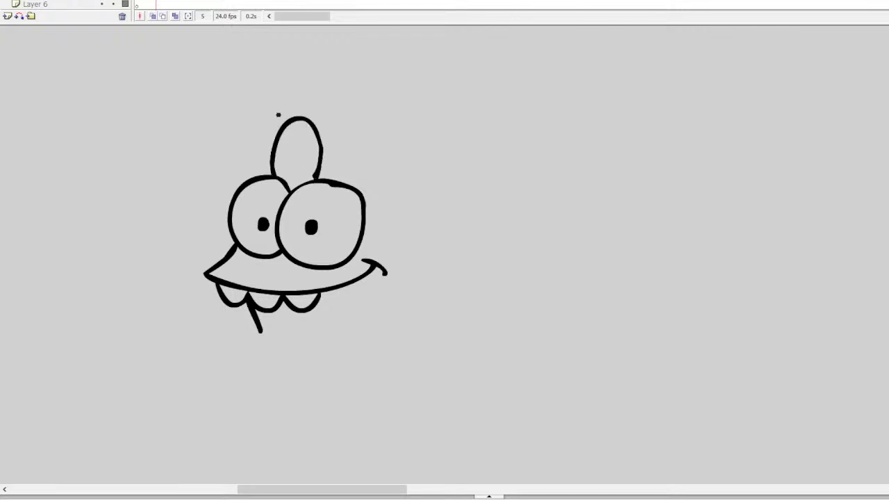
left_click_drag(281, 134, 318, 132)
mouse_move(274, 157)
left_mouse_down()
mouse_move(308, 157)
mouse_move(320, 175)
left_mouse_up()
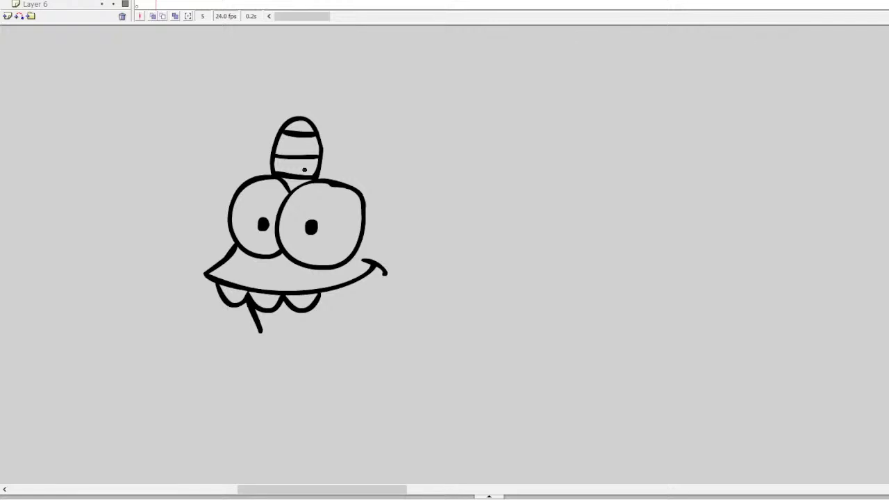
mouse_move(324, 151)
left_mouse_down()
mouse_move(375, 168)
mouse_move(411, 217)
mouse_move(430, 283)
mouse_move(413, 393)
left_mouse_up()
mouse_move(386, 211)
left_mouse_down()
mouse_move(411, 320)
mouse_move(415, 381)
mouse_move(409, 375)
left_mouse_up()
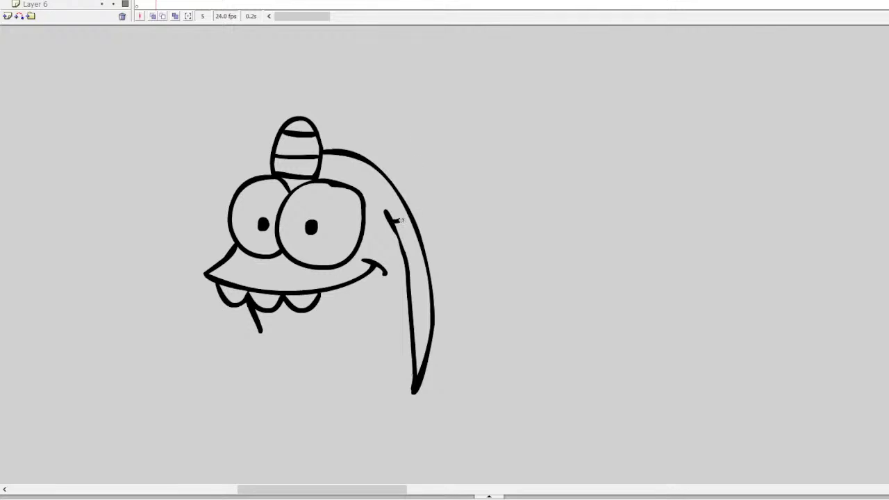
mouse_move(392, 224)
left_mouse_down()
mouse_move(410, 217)
mouse_move(417, 233)
left_mouse_up()
mouse_move(405, 264)
left_mouse_down()
mouse_move(423, 259)
mouse_move(429, 282)
left_mouse_up()
mouse_move(410, 318)
left_mouse_down()
mouse_move(430, 315)
mouse_move(430, 332)
left_mouse_up()
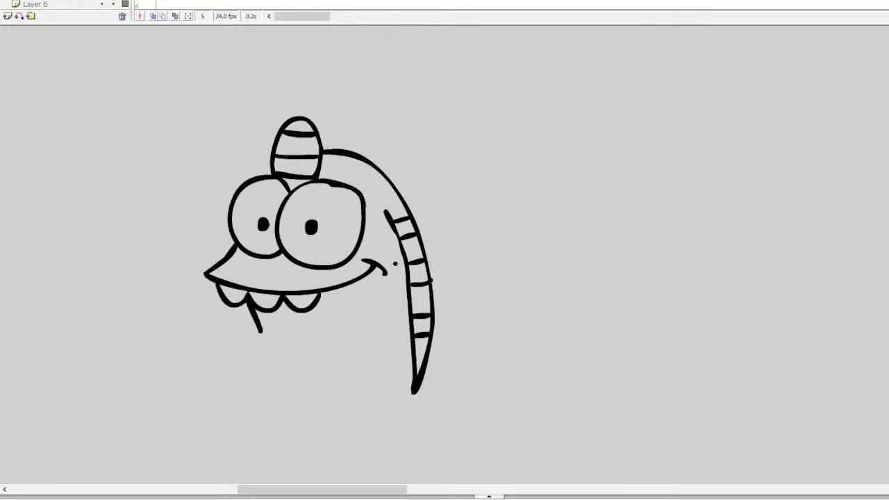
left_click_drag(403, 254, 390, 347)
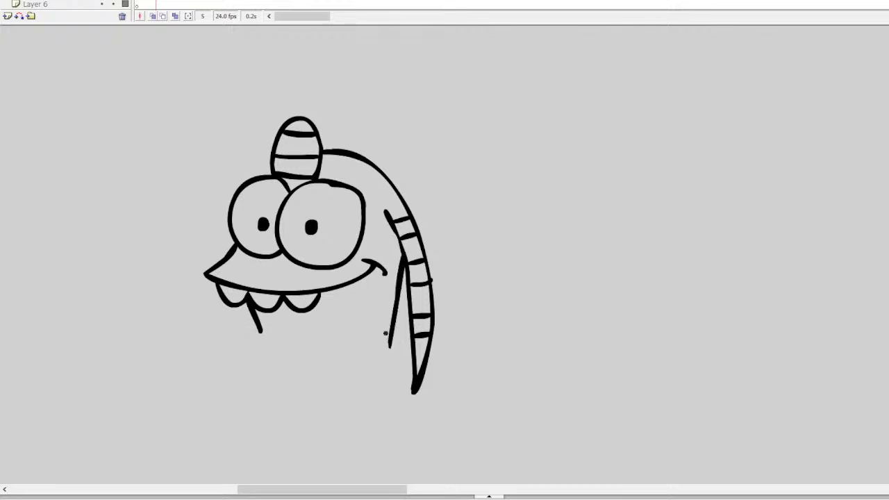
key("ctrl+z")
key("ctrl+z")
key("ctrl+z")
key("ctrl+z")
key("ctrl+z")
key("ctrl+z")
key("ctrl+z")
key("ctrl+z")
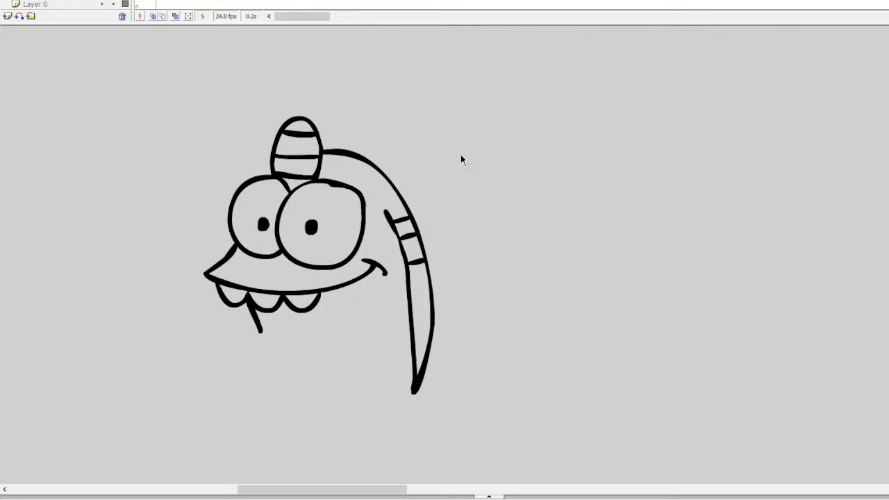
key("ctrl+z")
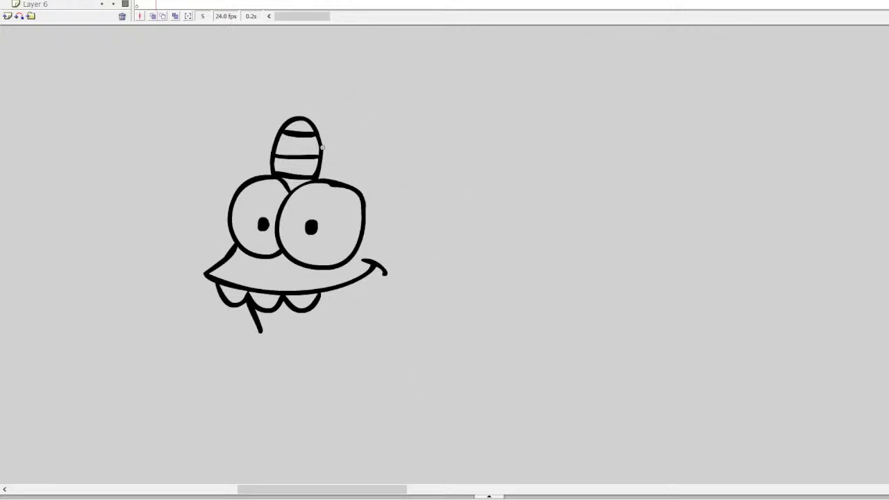
Step: Draw the top of the head with a pointed ear on the right and a long upper whisker on the right cheek
mouse_move(323, 148)
left_mouse_down()
mouse_move(384, 164)
mouse_move(414, 129)
mouse_move(438, 161)
mouse_move(431, 185)
left_mouse_up()
left_click_drag(390, 161, 428, 130)
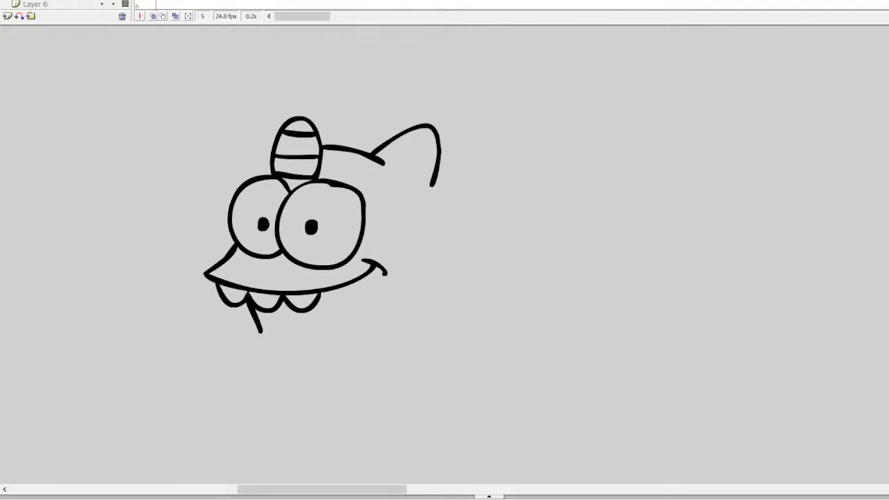
mouse_move(384, 227)
left_mouse_down()
mouse_move(407, 219)
mouse_move(522, 222)
mouse_move(392, 243)
left_mouse_up()
mouse_move(432, 182)
left_mouse_down()
mouse_move(431, 271)
mouse_move(408, 313)
left_mouse_up()
mouse_move(363, 235)
left_mouse_down()
mouse_move(388, 249)
mouse_move(395, 282)
mouse_move(360, 326)
left_mouse_up()
left_click_drag(411, 308, 370, 323)
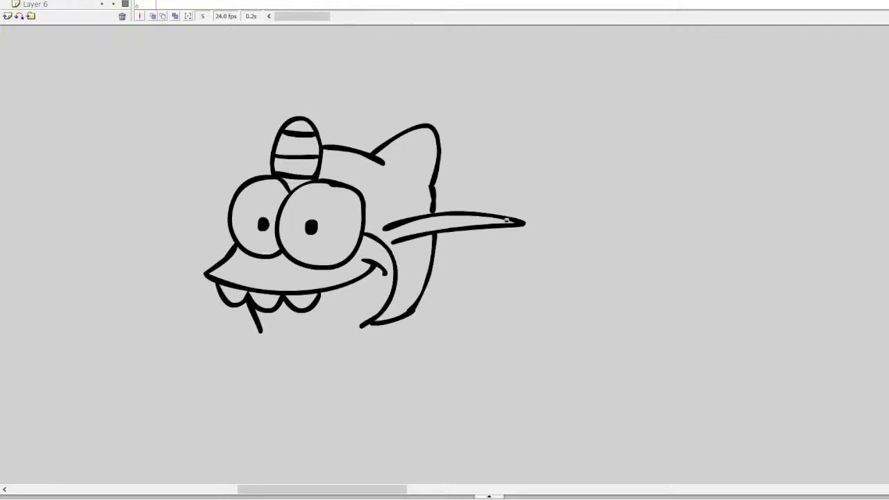
key("ctrl+z")
key("ctrl+z")
key("ctrl+z")
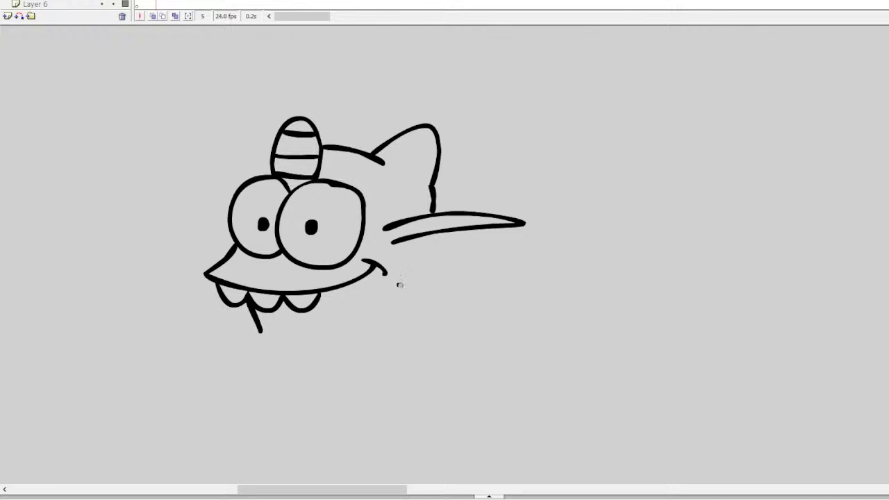
Step: Complete the right side of the head with a lower whisker, back-of-head and cheek curves, and an inner ear outline
mouse_move(397, 284)
left_mouse_down()
mouse_move(449, 314)
mouse_move(481, 367)
mouse_move(392, 300)
left_mouse_up()
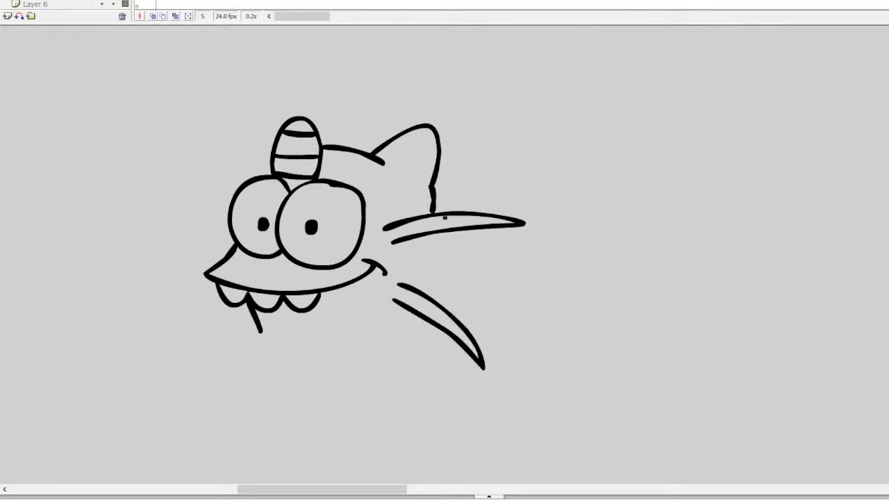
mouse_move(436, 235)
left_mouse_down()
mouse_move(430, 289)
mouse_move(420, 280)
mouse_move(413, 313)
mouse_move(372, 341)
left_mouse_up()
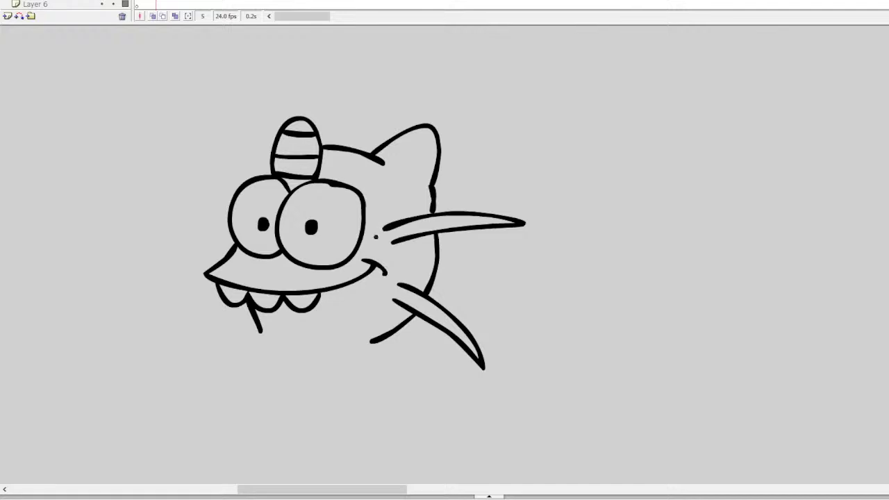
mouse_move(360, 239)
left_mouse_down()
mouse_move(399, 265)
mouse_move(368, 342)
left_mouse_up()
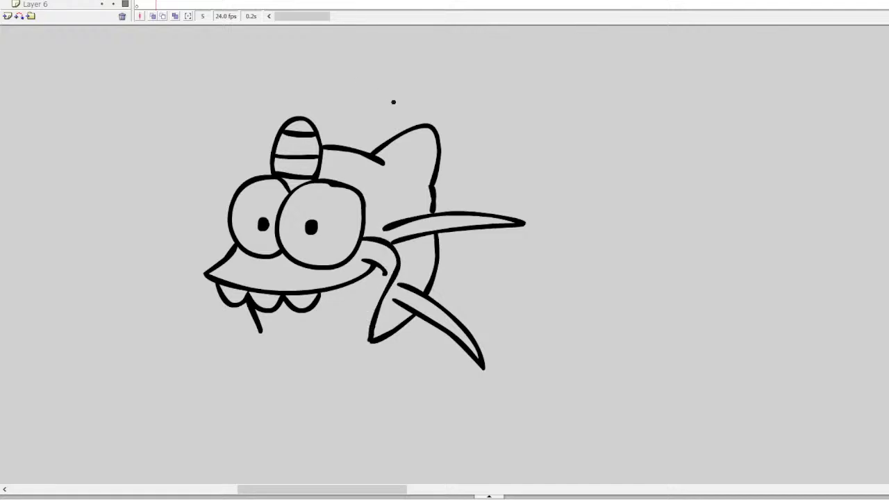
mouse_move(431, 189)
left_mouse_down()
mouse_move(378, 158)
mouse_move(411, 141)
mouse_move(428, 146)
mouse_move(424, 179)
left_mouse_up()
Step: Draw the left side of the head with a double-lined pointed ear and two tapered whiskers
mouse_move(278, 146)
left_mouse_down()
mouse_move(225, 166)
mouse_move(202, 198)
mouse_move(192, 234)
mouse_move(222, 320)
left_mouse_up()
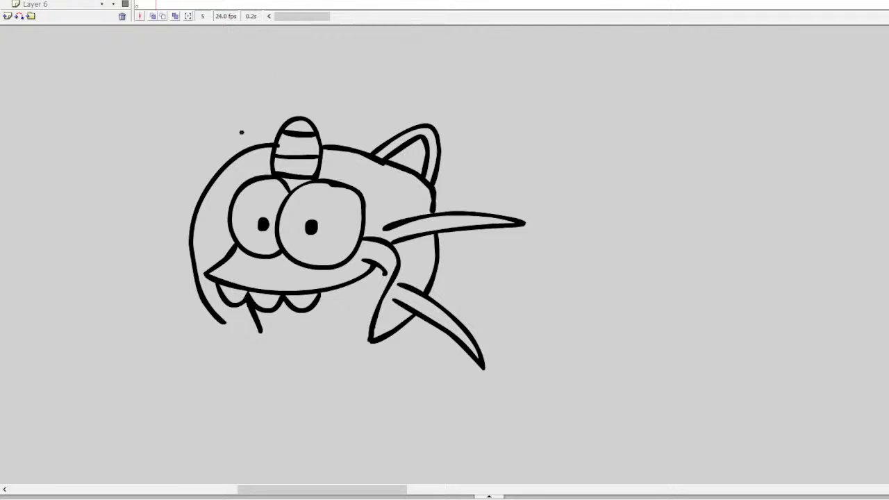
mouse_move(250, 146)
left_mouse_down()
mouse_move(234, 129)
mouse_move(201, 156)
mouse_move(205, 187)
mouse_move(228, 137)
mouse_move(209, 178)
left_mouse_up()
mouse_move(193, 210)
left_mouse_down()
mouse_move(117, 236)
mouse_move(110, 257)
left_mouse_up()
key("ctrl+z")
mouse_move(192, 212)
left_mouse_down()
mouse_move(98, 200)
mouse_move(192, 221)
left_mouse_up()
mouse_move(186, 266)
left_mouse_down()
mouse_move(158, 288)
mouse_move(135, 344)
mouse_move(195, 277)
left_mouse_up()
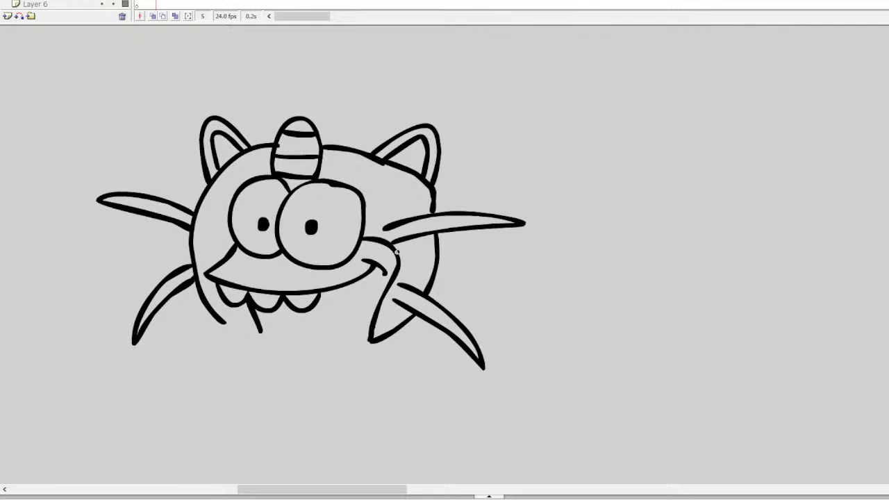
Step: Draw the rounded lower jaw from the short line under the teeth across to the right cheek
scroll(445, 258, "down", 4)
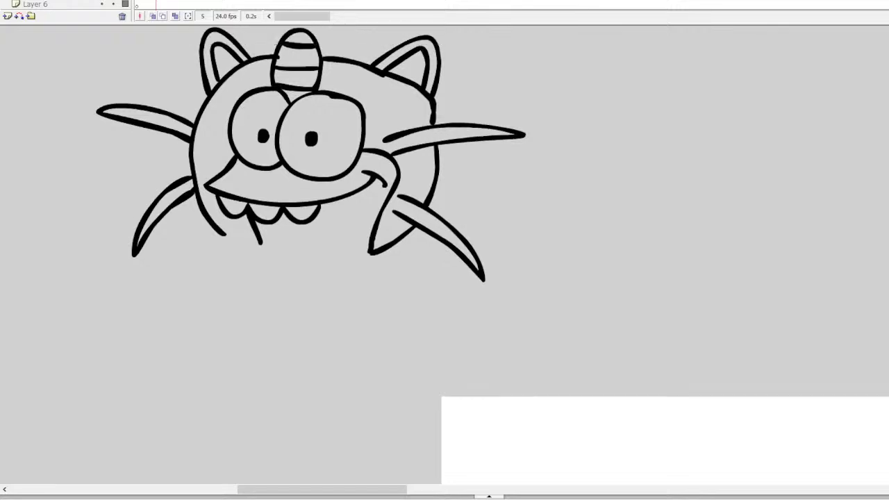
scroll(445, 257, "down", 1)
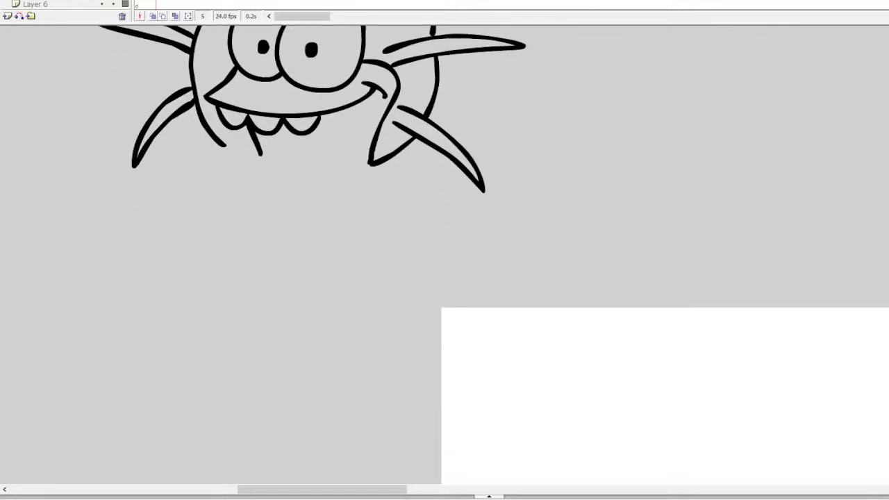
scroll(445, 257, "up", 1)
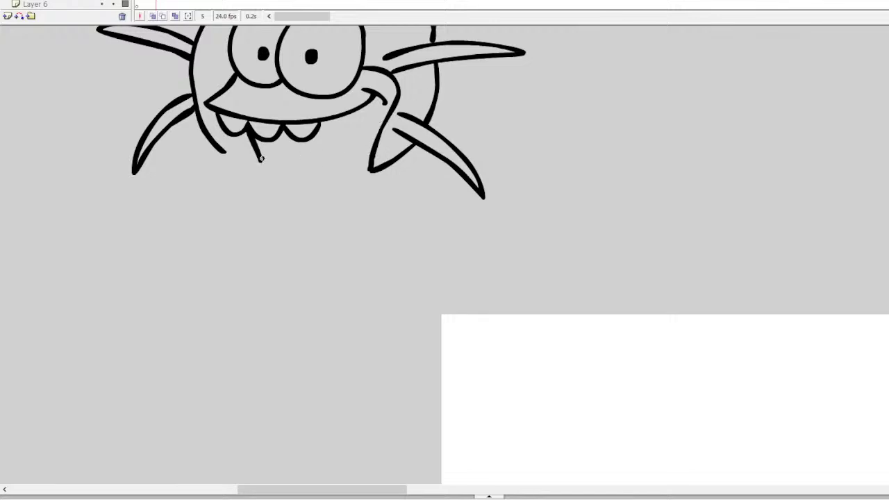
mouse_move(262, 157)
left_mouse_down()
mouse_move(298, 192)
mouse_move(349, 189)
mouse_move(371, 153)
left_mouse_up()
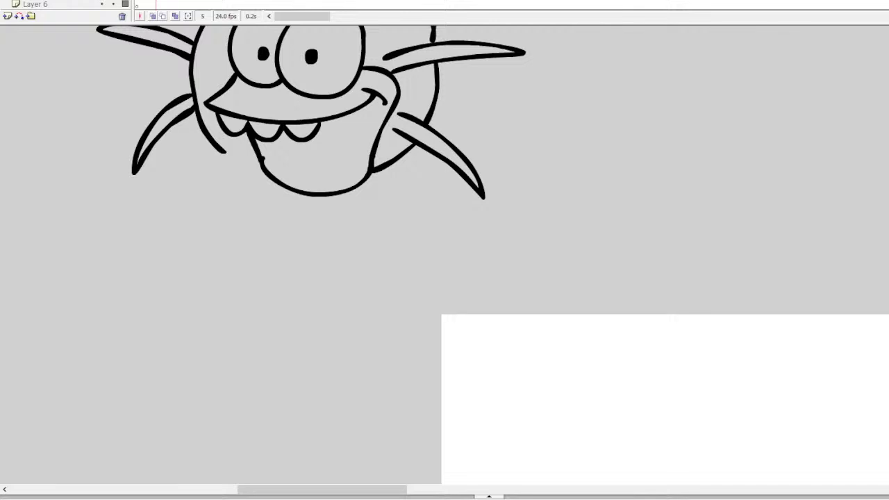
Step: Draw the right arm hanging below the jaw, ending in a three-fingered hand
mouse_move(373, 172)
left_mouse_down()
mouse_move(367, 226)
mouse_move(381, 277)
left_mouse_up()
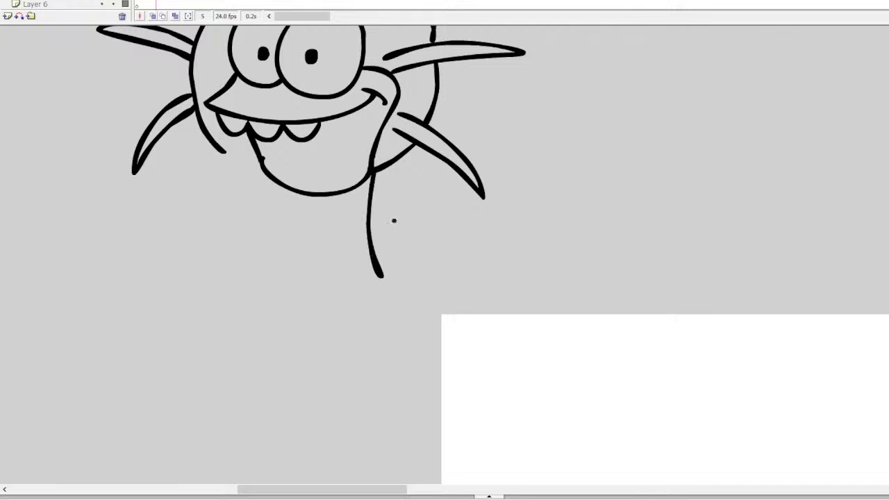
key("ctrl+z")
left_click_drag(374, 185, 381, 281)
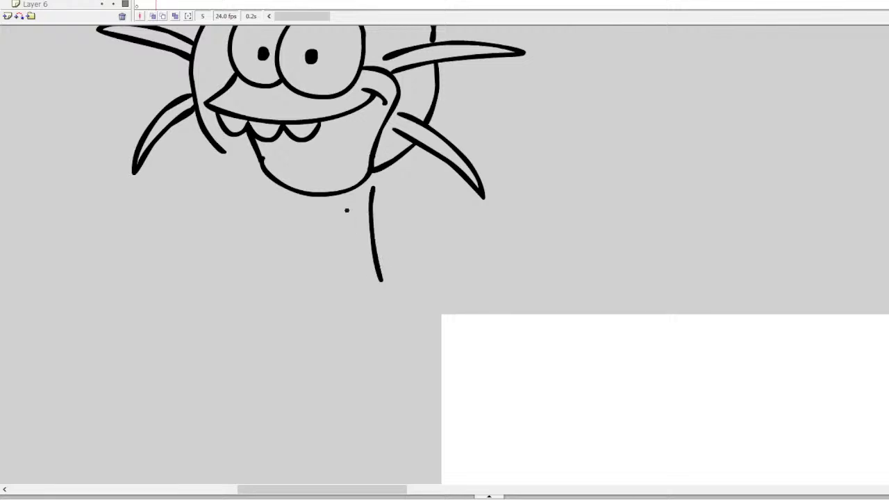
mouse_move(345, 202)
left_mouse_down()
mouse_move(353, 285)
mouse_move(424, 268)
mouse_move(425, 297)
mouse_move(417, 298)
mouse_move(429, 319)
mouse_move(386, 309)
mouse_move(409, 326)
mouse_move(421, 323)
mouse_move(392, 338)
mouse_move(349, 291)
left_mouse_up()
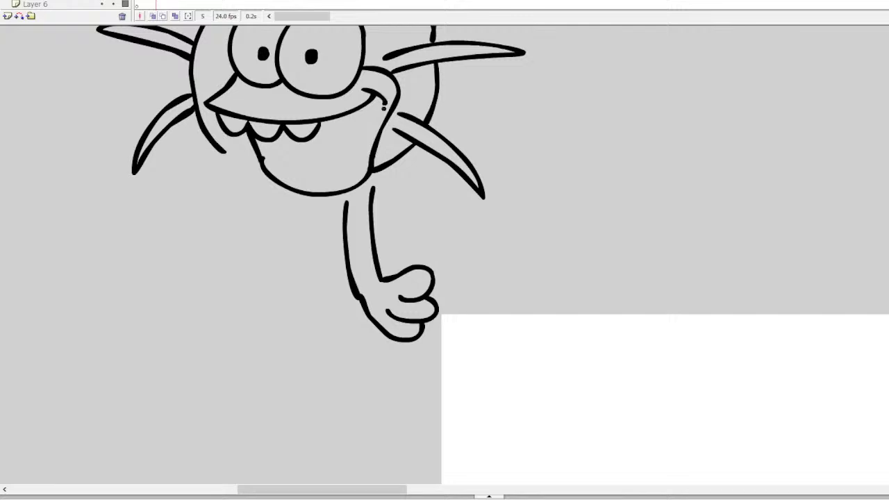
Step: Close the head's lower-left outline and draw both sides of the torso down from the head
mouse_move(229, 150)
left_mouse_down()
mouse_move(258, 201)
mouse_move(247, 163)
mouse_move(264, 169)
mouse_move(278, 305)
left_mouse_up()
key("ctrl+z")
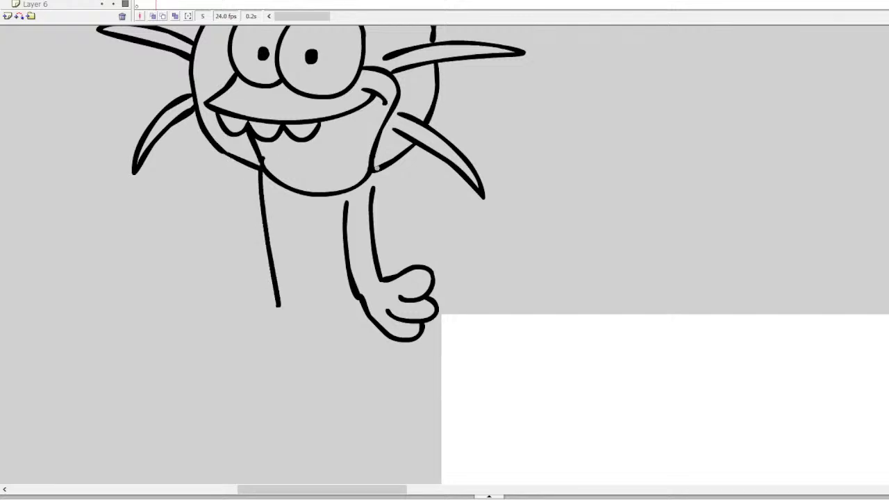
left_click_drag(381, 167, 379, 270)
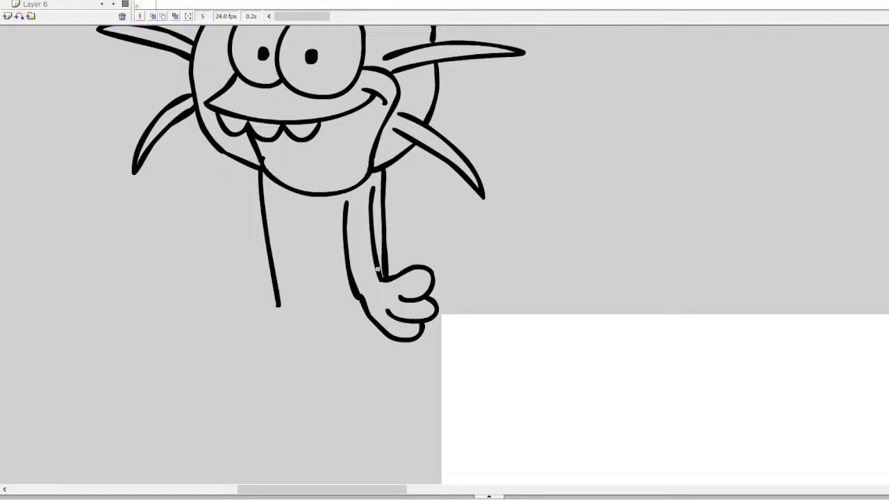
mouse_move(278, 303)
left_mouse_down()
mouse_move(254, 356)
mouse_move(267, 368)
mouse_move(318, 350)
mouse_move(340, 360)
mouse_move(263, 325)
mouse_move(264, 340)
mouse_move(290, 347)
mouse_move(325, 378)
mouse_move(349, 376)
mouse_move(394, 338)
left_mouse_up()
key("ctrl+z")
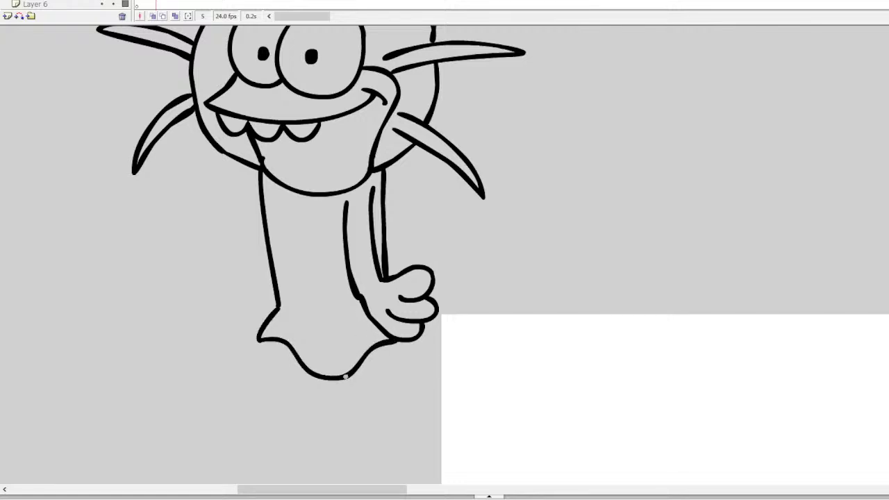
mouse_move(341, 377)
left_mouse_down()
mouse_move(337, 397)
mouse_move(386, 400)
mouse_move(387, 373)
left_mouse_up()
key("ctrl+z")
key("ctrl+z")
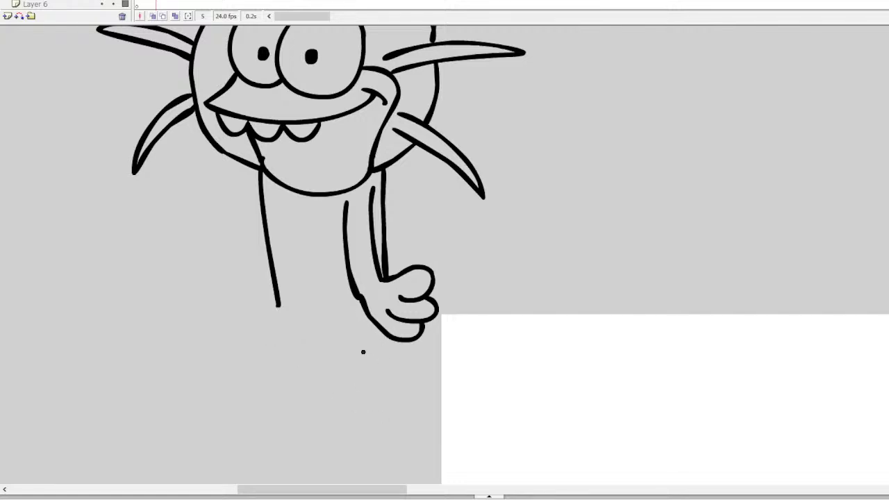
Step: Draw a rounded three-toed foot below the right hand
mouse_move(363, 342)
left_mouse_down()
mouse_move(338, 347)
mouse_move(311, 370)
mouse_move(339, 393)
left_mouse_up()
mouse_move(348, 358)
left_mouse_down()
mouse_move(371, 403)
mouse_move(399, 392)
mouse_move(396, 362)
mouse_move(432, 373)
mouse_move(358, 341)
mouse_move(419, 363)
mouse_move(402, 388)
left_mouse_up()
key("ctrl+z")
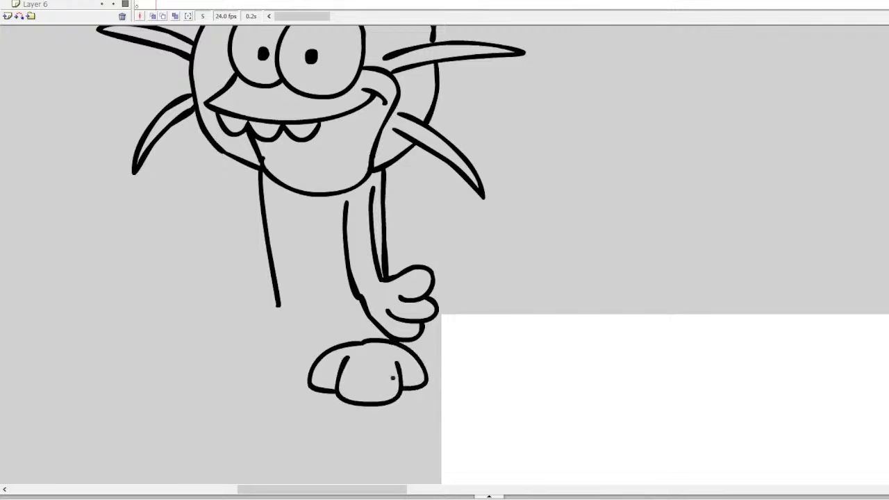
Step: Extend the torso's left side with a lower leg curve to the front foot and draw the left foot with toes
mouse_move(278, 305)
left_mouse_down()
mouse_move(282, 337)
mouse_move(309, 363)
left_mouse_up()
key("ctrl+z")
left_click_drag(275, 303, 316, 356)
mouse_move(280, 322)
left_mouse_down()
mouse_move(239, 335)
mouse_move(236, 369)
left_mouse_up()
mouse_move(271, 344)
left_mouse_down()
mouse_move(244, 360)
mouse_move(273, 373)
mouse_move(316, 355)
left_mouse_up()
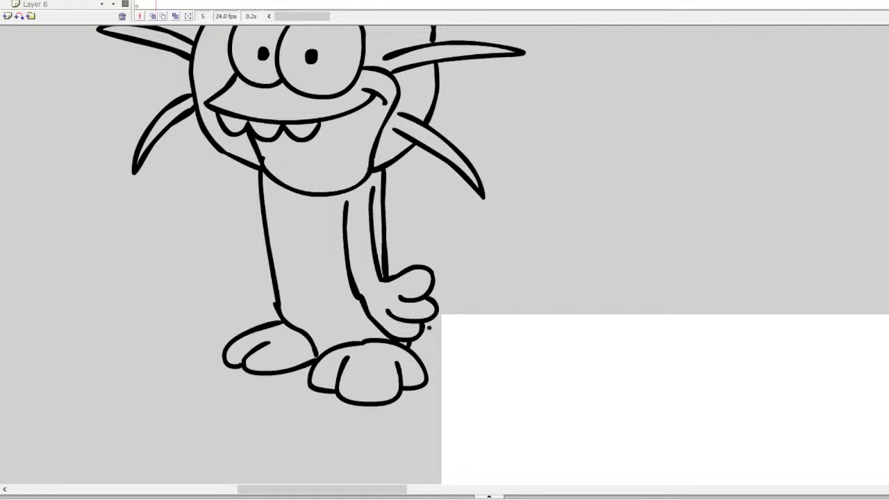
Step: Draw a spiral-curled tail behind the right hand and add a band line across it
mouse_move(425, 326)
left_mouse_down()
mouse_move(481, 318)
mouse_move(481, 292)
mouse_move(479, 313)
mouse_move(457, 312)
mouse_move(451, 284)
mouse_move(486, 278)
mouse_move(505, 301)
mouse_move(498, 334)
mouse_move(459, 351)
mouse_move(415, 349)
mouse_move(418, 329)
mouse_move(421, 350)
left_mouse_up()
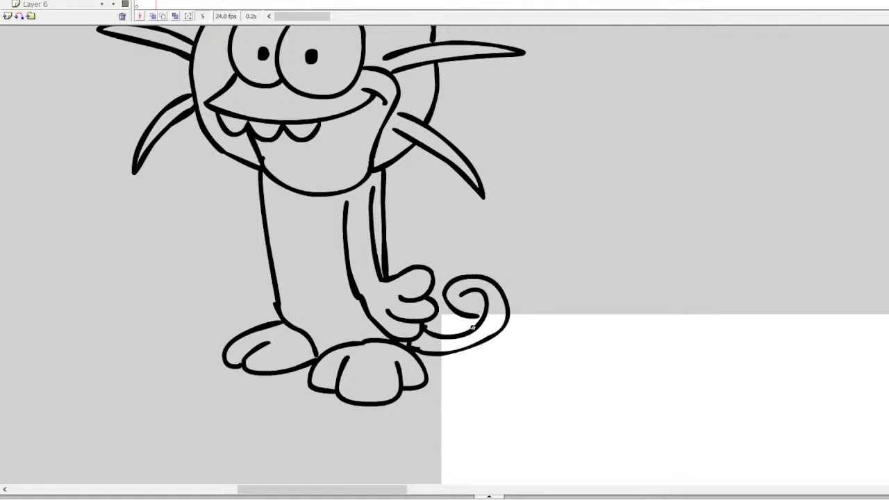
left_click_drag(470, 332, 473, 342)
Step: Draw the left arm with a rounded hand beside the torso and add a wrist line across the right arm
left_click_drag(261, 170, 244, 283)
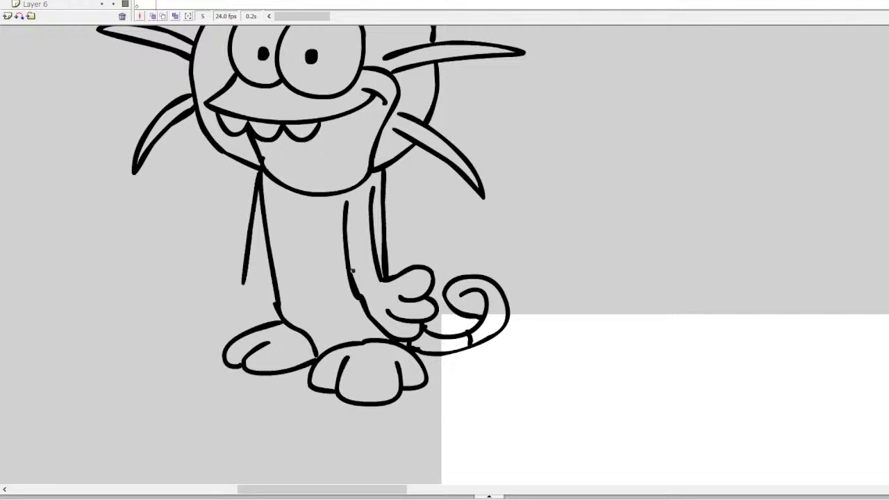
left_click_drag(351, 271, 373, 263)
left_click_drag(243, 279, 254, 324)
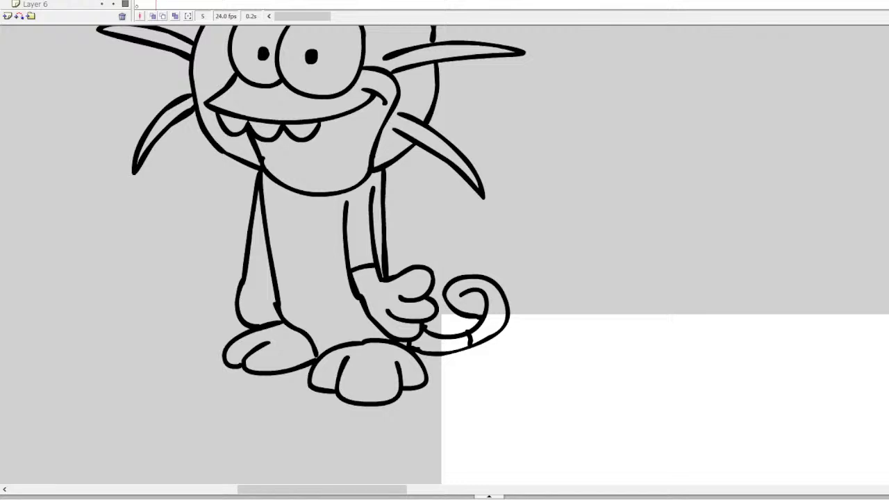
scroll(444, 255, "up", 3)
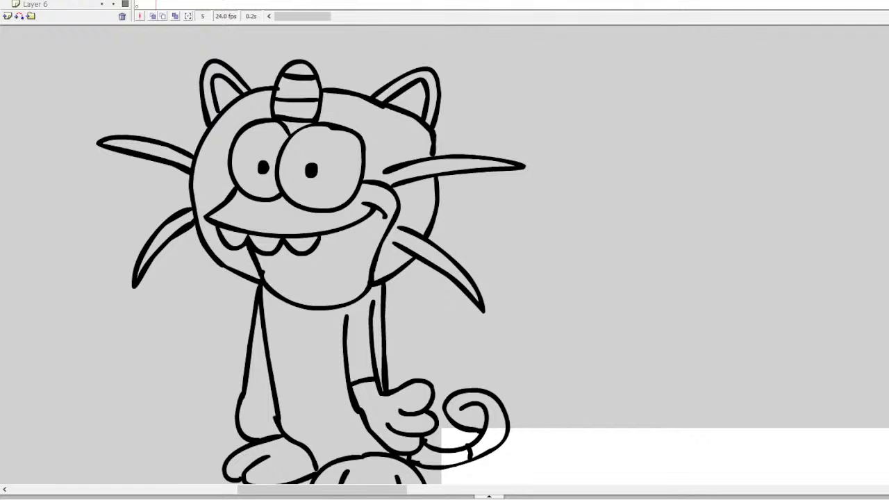
scroll(389, 478, "down", 3)
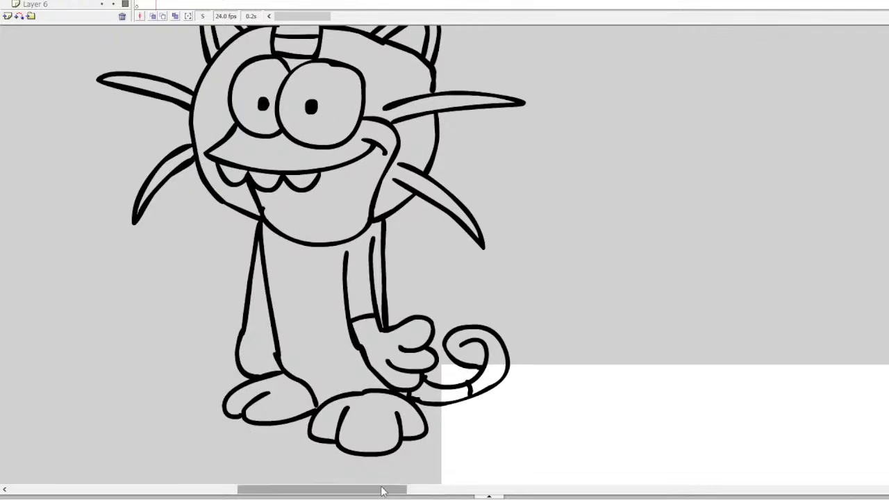
scroll(389, 479, "right", 4)
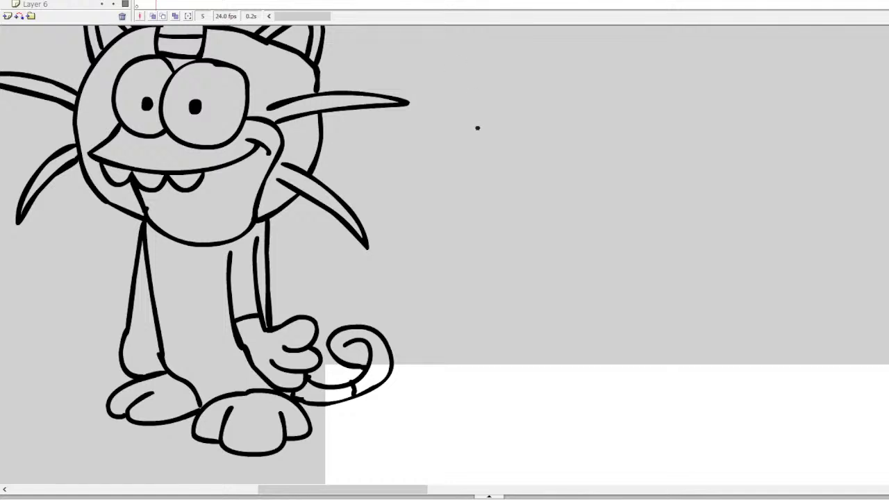
mouse_move(503, 146)
left_mouse_down()
mouse_move(480, 204)
mouse_move(534, 170)
mouse_move(499, 148)
left_mouse_up()
left_click_drag(480, 177, 532, 171)
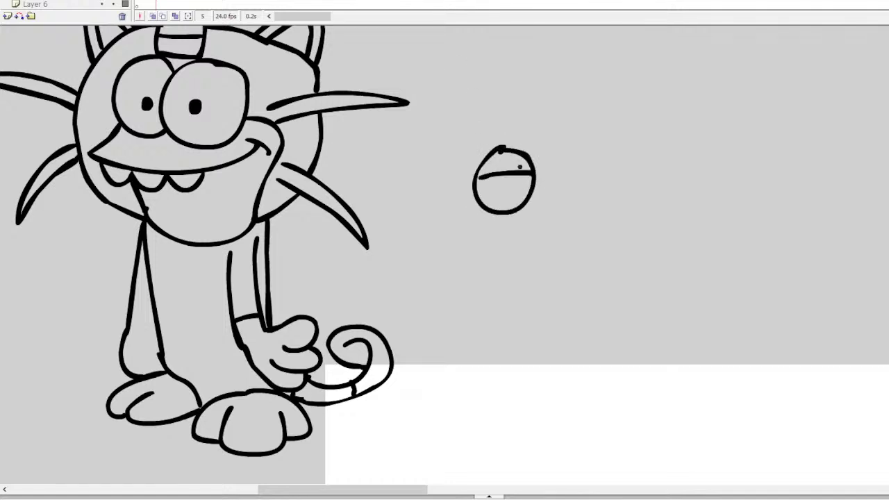
key("ctrl+z")
key("ctrl+z")
Step: Draw two round, half-lidded eyes with dark pupils side by side for a second character in the space right of the first
mouse_move(501, 147)
left_mouse_down()
mouse_move(471, 209)
mouse_move(531, 170)
mouse_move(494, 146)
left_mouse_up()
left_click_drag(468, 182, 529, 179)
left_click_drag(496, 179, 493, 182)
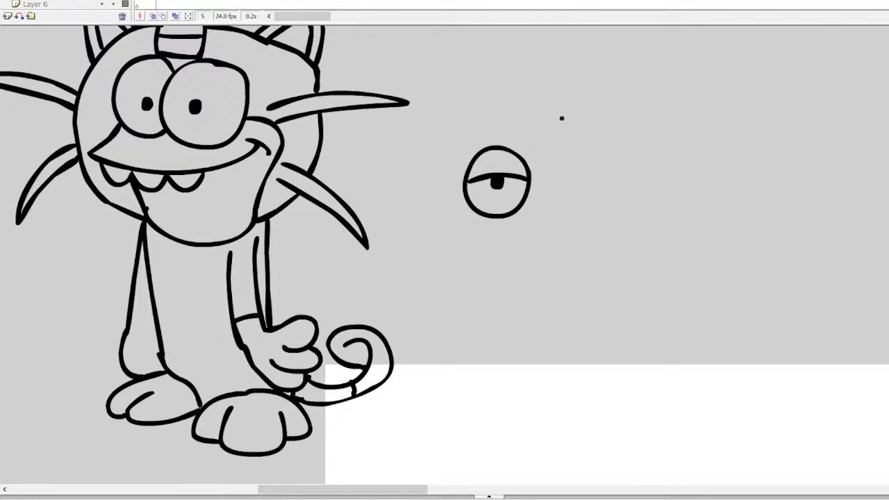
mouse_move(555, 205)
left_mouse_down()
mouse_move(580, 217)
mouse_move(597, 181)
mouse_move(587, 159)
mouse_move(550, 169)
mouse_move(549, 205)
mouse_move(575, 216)
mouse_move(600, 198)
mouse_move(600, 169)
mouse_move(581, 152)
left_mouse_up()
key("ctrl+z")
left_click_drag(547, 184, 603, 182)
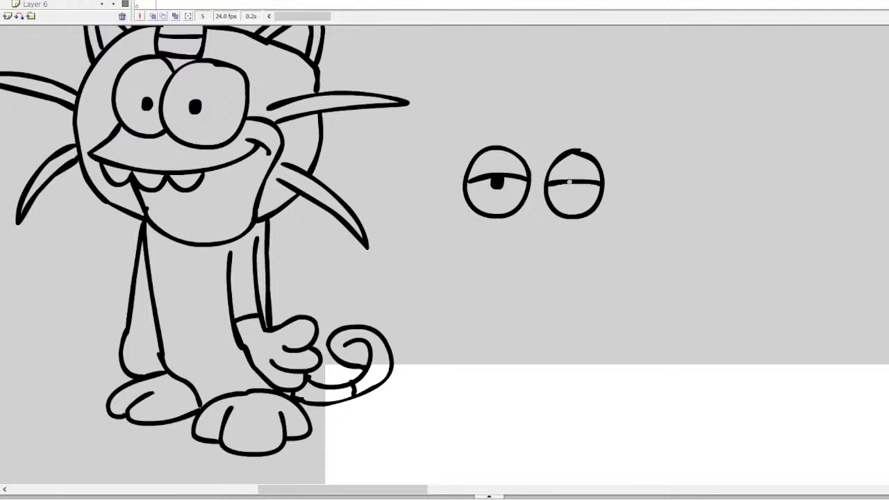
key("ctrl+z")
mouse_move(546, 180)
left_mouse_down()
mouse_move(596, 179)
mouse_move(567, 182)
left_mouse_up()
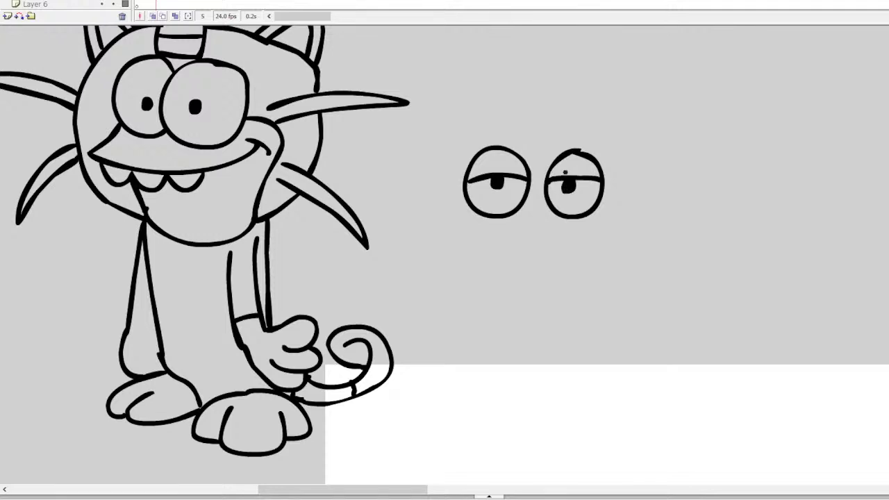
Step: Draw the second character's short snout line below the right eye and a wide smile ending in a curled cheek
mouse_move(592, 214)
left_mouse_down()
mouse_move(577, 243)
mouse_move(462, 233)
left_mouse_up()
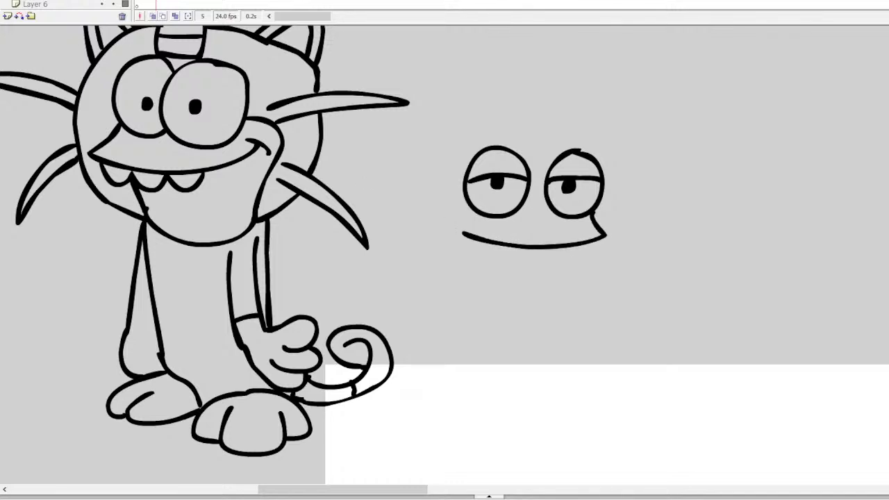
mouse_move(592, 214)
left_mouse_down()
mouse_move(586, 240)
mouse_move(585, 232)
mouse_move(596, 245)
mouse_move(470, 248)
mouse_move(441, 224)
mouse_move(484, 241)
mouse_move(572, 256)
mouse_move(595, 244)
left_mouse_up()
key("ctrl+z")
key("ctrl+z")
key("ctrl+z")
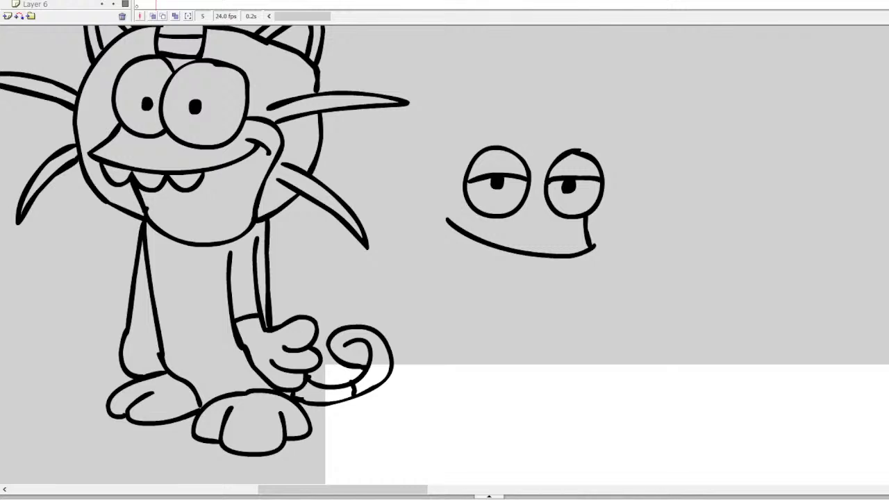
mouse_move(455, 209)
left_mouse_down()
mouse_move(438, 203)
mouse_move(445, 236)
left_mouse_up()
Step: Draw a tall forehead oval with two stripes above the eyes and an inner face curve around them
mouse_move(536, 75)
left_mouse_down()
mouse_move(514, 139)
mouse_move(554, 112)
mouse_move(532, 75)
mouse_move(553, 94)
left_mouse_up()
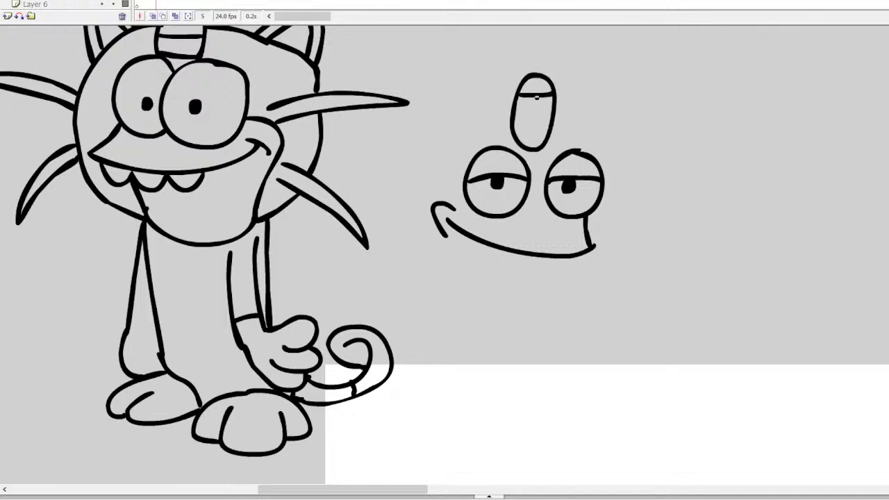
left_click_drag(515, 122, 550, 121)
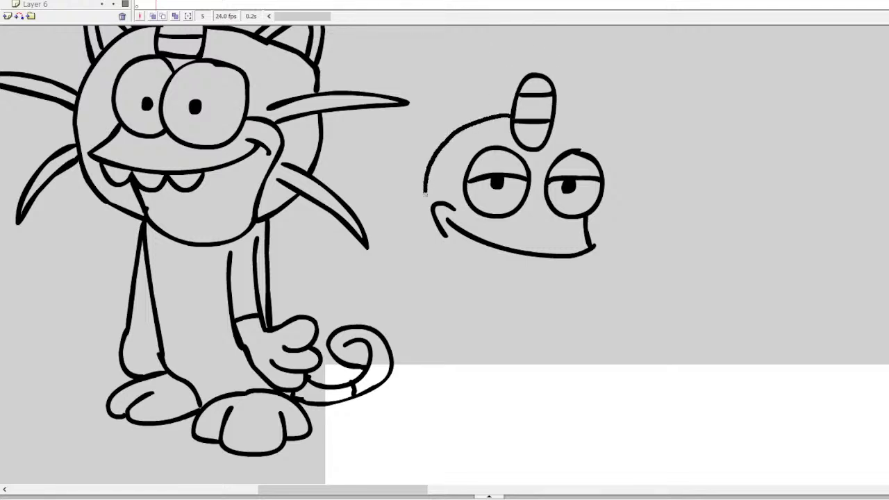
mouse_move(446, 201)
left_mouse_down()
mouse_move(463, 154)
mouse_move(500, 130)
mouse_move(573, 144)
left_mouse_up()
Step: Draw the second character's upper head outline with two double-lined ears and a pair of curved whiskers on the left side
scroll(573, 143, "up", 5)
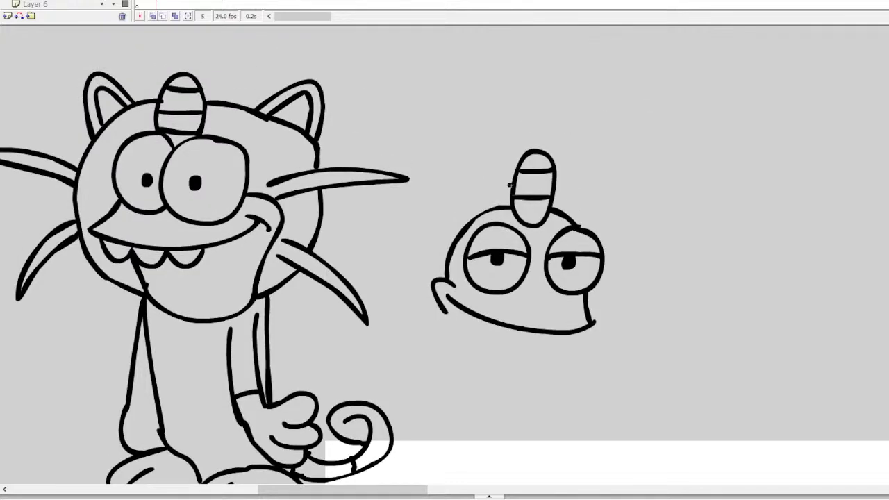
mouse_move(514, 179)
left_mouse_down()
mouse_move(484, 183)
mouse_move(431, 218)
mouse_move(413, 252)
mouse_move(406, 309)
left_mouse_up()
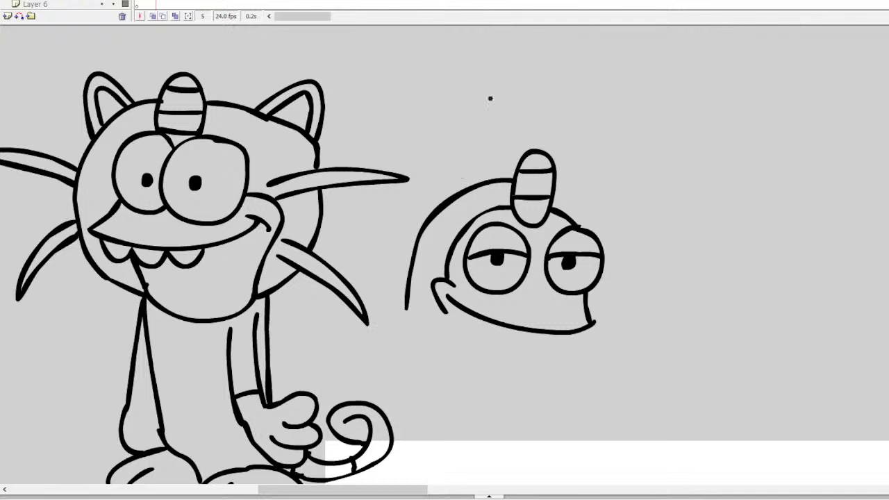
key("ctrl+z")
mouse_move(426, 254)
left_mouse_down()
mouse_move(383, 197)
mouse_move(375, 206)
mouse_move(387, 247)
mouse_move(419, 262)
mouse_move(372, 262)
mouse_move(358, 247)
mouse_move(377, 287)
mouse_move(417, 284)
left_mouse_up()
mouse_move(423, 245)
left_mouse_down()
mouse_move(460, 196)
mouse_move(512, 184)
mouse_move(464, 134)
mouse_move(437, 159)
mouse_move(431, 197)
mouse_move(419, 180)
mouse_move(436, 142)
mouse_move(473, 154)
mouse_move(501, 179)
mouse_move(481, 179)
mouse_move(442, 152)
mouse_move(430, 170)
mouse_move(435, 199)
left_mouse_up()
key("ctrl+z")
mouse_move(551, 188)
left_mouse_down()
mouse_move(593, 210)
mouse_move(607, 233)
left_mouse_up()
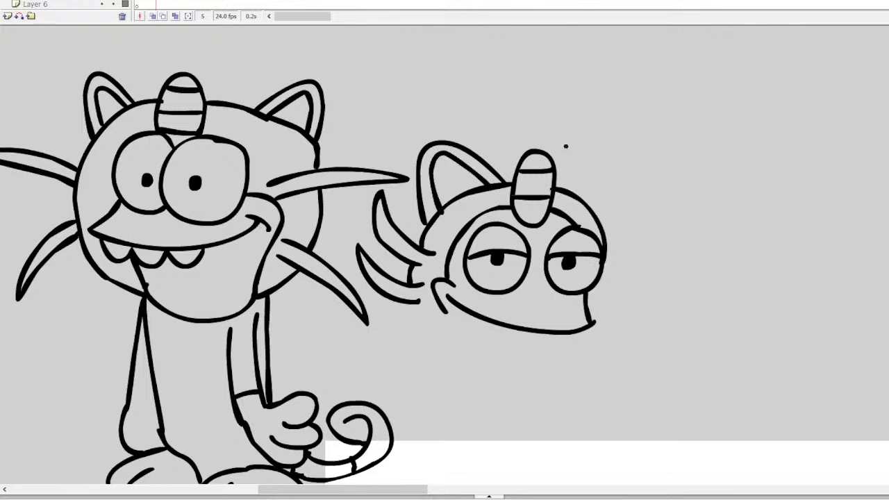
mouse_move(553, 185)
left_mouse_down()
mouse_move(585, 162)
mouse_move(611, 158)
mouse_move(606, 224)
mouse_move(589, 173)
mouse_move(599, 173)
mouse_move(595, 201)
left_mouse_up()
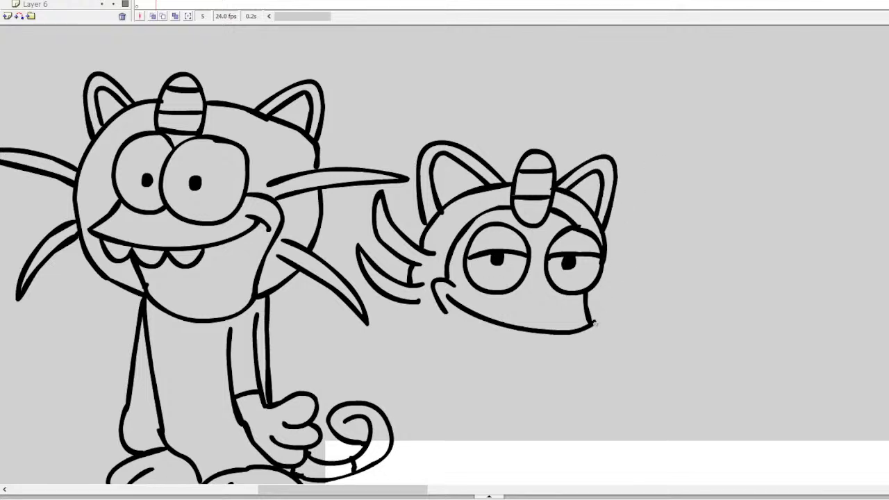
Step: Draw a deep, flat-bottomed jaw below the smile and close the head with cheek lines on both sides
left_click_drag(596, 324, 579, 388)
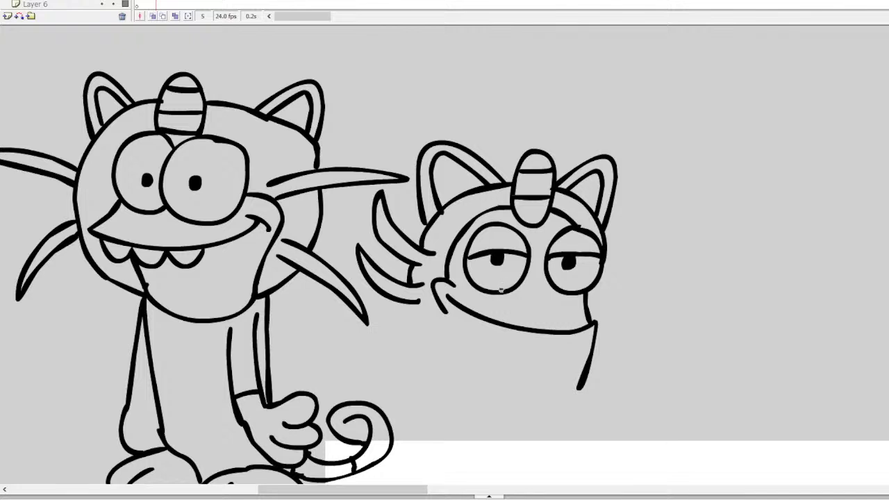
mouse_move(446, 312)
left_mouse_down()
mouse_move(454, 349)
mouse_move(484, 384)
mouse_move(578, 388)
left_mouse_up()
left_click_drag(415, 303, 469, 375)
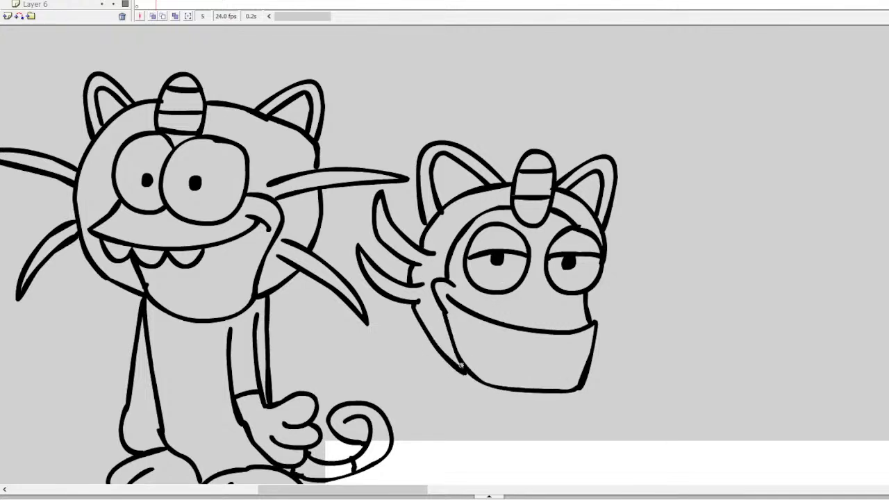
left_click_drag(606, 260, 595, 358)
key("ctrl+z")
left_click_drag(606, 253, 588, 311)
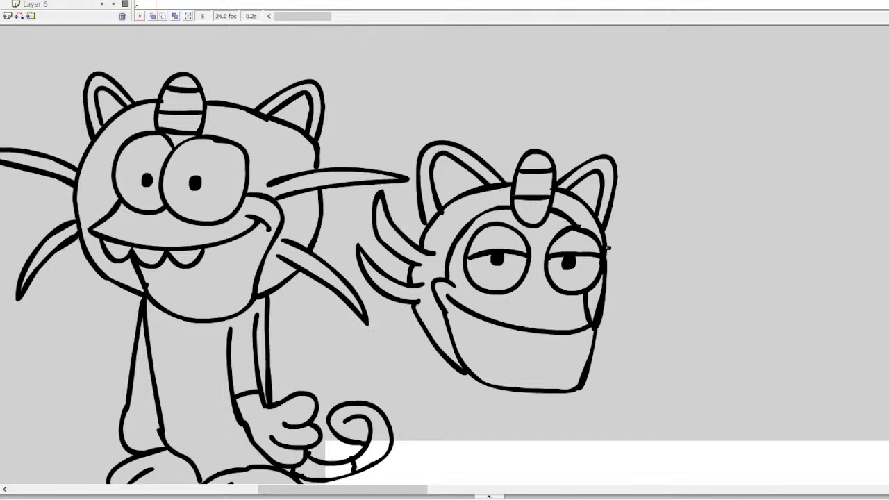
Step: Draw two upward-curving pointed whiskers on the right side of the second character's head
mouse_move(606, 254)
left_mouse_down()
mouse_move(669, 213)
mouse_move(648, 247)
mouse_move(607, 257)
left_mouse_up()
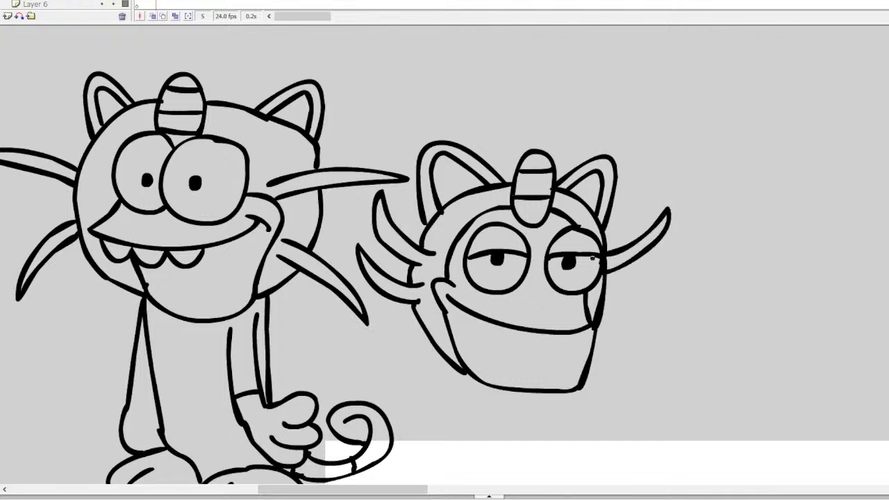
mouse_move(606, 303)
left_mouse_down()
mouse_move(657, 298)
mouse_move(675, 283)
mouse_move(636, 324)
mouse_move(608, 328)
mouse_move(665, 285)
mouse_move(644, 314)
mouse_move(601, 314)
left_mouse_up()
key("ctrl+z")
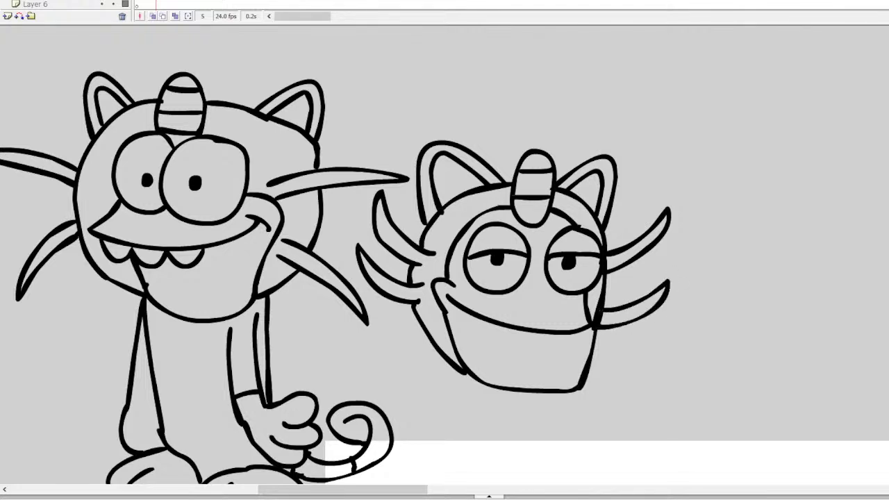
Step: Draw the second character's left arm hanging from below the jaw, ending in a small hand with fingers
scroll(445, 255, "down", 3)
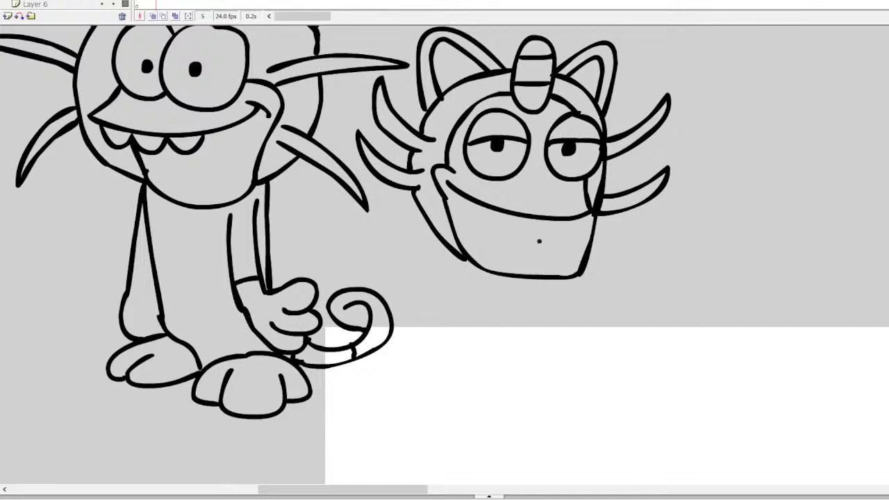
left_click_drag(464, 259, 438, 313)
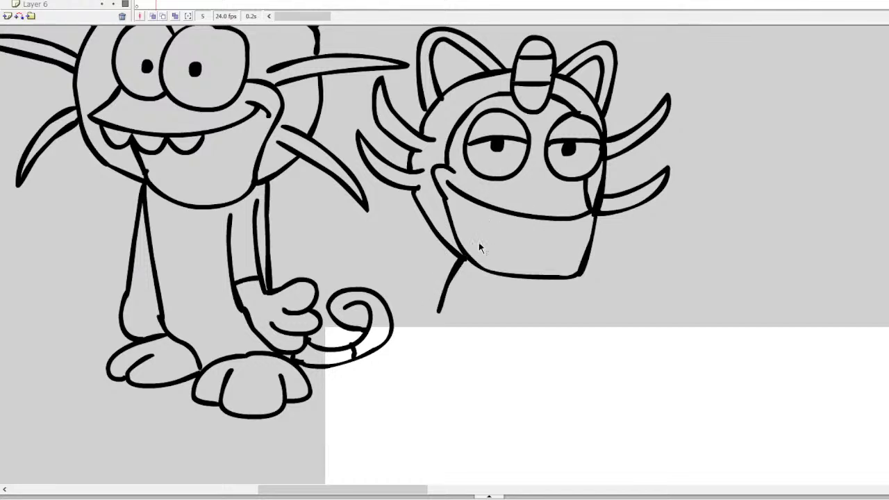
key("ctrl+z")
mouse_move(464, 260)
left_mouse_down()
mouse_move(420, 361)
mouse_move(445, 343)
mouse_move(440, 362)
mouse_move(449, 373)
mouse_move(466, 351)
mouse_move(459, 371)
mouse_move(477, 351)
mouse_move(477, 267)
left_mouse_up()
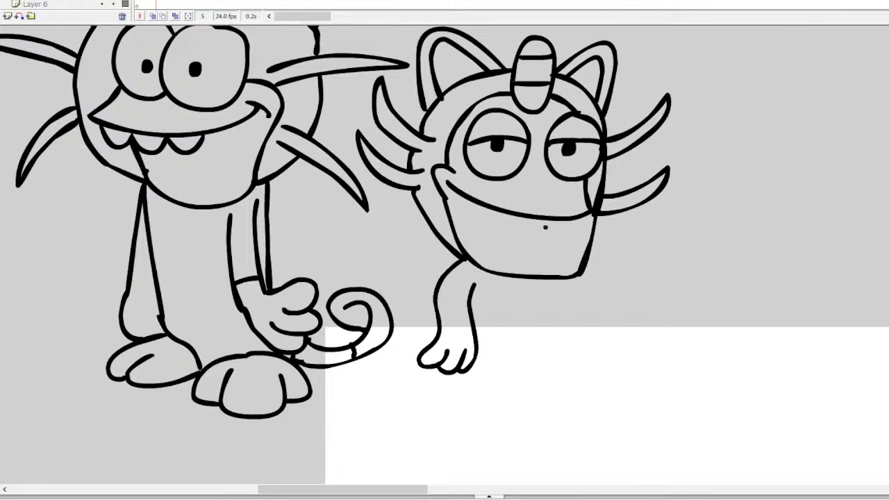
mouse_move(582, 275)
left_mouse_down()
mouse_move(581, 305)
mouse_move(552, 345)
mouse_move(479, 355)
left_mouse_up()
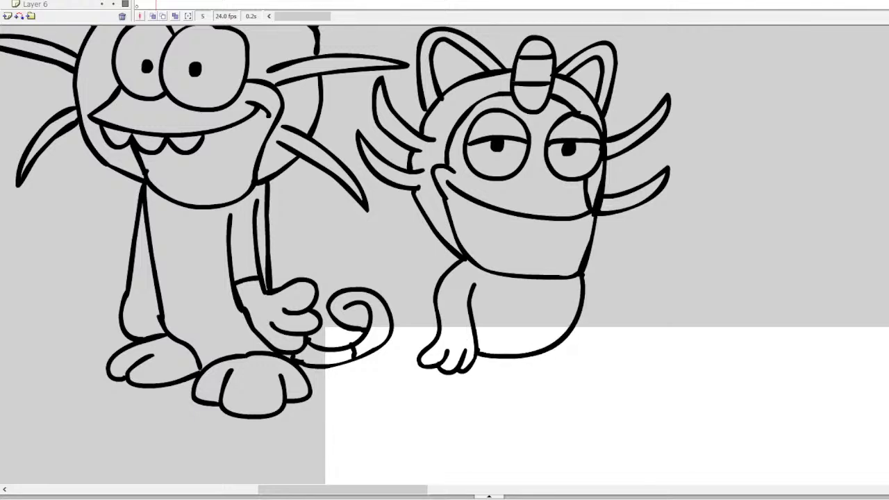
key("ctrl+z")
mouse_move(584, 275)
left_mouse_down()
mouse_move(556, 360)
mouse_move(478, 366)
mouse_move(497, 358)
mouse_move(479, 389)
mouse_move(442, 399)
mouse_move(512, 406)
mouse_move(498, 383)
mouse_move(487, 412)
mouse_move(500, 413)
left_mouse_up()
key("ctrl+z")
mouse_move(579, 275)
left_mouse_down()
mouse_move(570, 330)
mouse_move(548, 367)
mouse_move(509, 384)
left_mouse_up()
key("ctrl+z")
Step: Draw the second character's torso outline down from the jaw and two short legs with toed feet
mouse_move(576, 276)
left_mouse_down()
mouse_move(577, 302)
mouse_move(528, 363)
mouse_move(503, 362)
left_mouse_up()
mouse_move(561, 354)
left_mouse_down()
mouse_move(557, 383)
mouse_move(572, 407)
mouse_move(530, 406)
mouse_move(514, 358)
left_mouse_up()
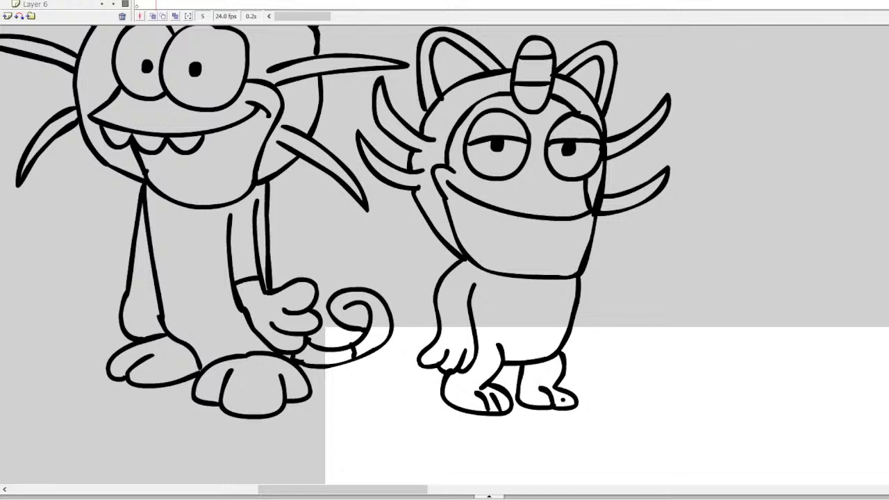
left_click_drag(556, 386, 569, 404)
Step: Draw a thin right arm beside the torso and a spiral-curled tail with a band behind the left hand
mouse_move(581, 278)
left_mouse_down()
mouse_move(592, 306)
mouse_move(587, 338)
mouse_move(580, 367)
mouse_move(564, 360)
left_mouse_up()
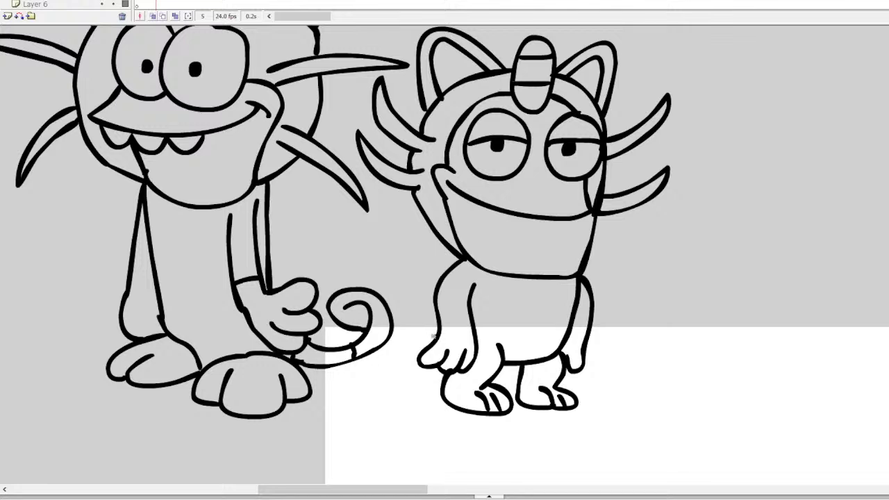
mouse_move(433, 336)
left_mouse_down()
mouse_move(410, 322)
mouse_move(407, 294)
mouse_move(416, 309)
mouse_move(427, 301)
mouse_move(413, 282)
mouse_move(391, 296)
mouse_move(420, 339)
left_mouse_up()
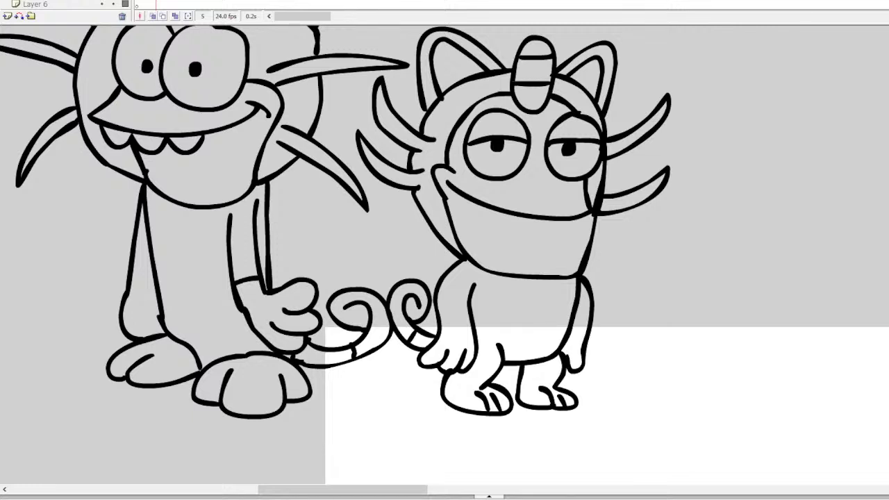
Step: Draw two wide round eyes with pupils for a third character right of the second, with a mouth line bearing four pointed teeth
left_click_drag(384, 490, 436, 464)
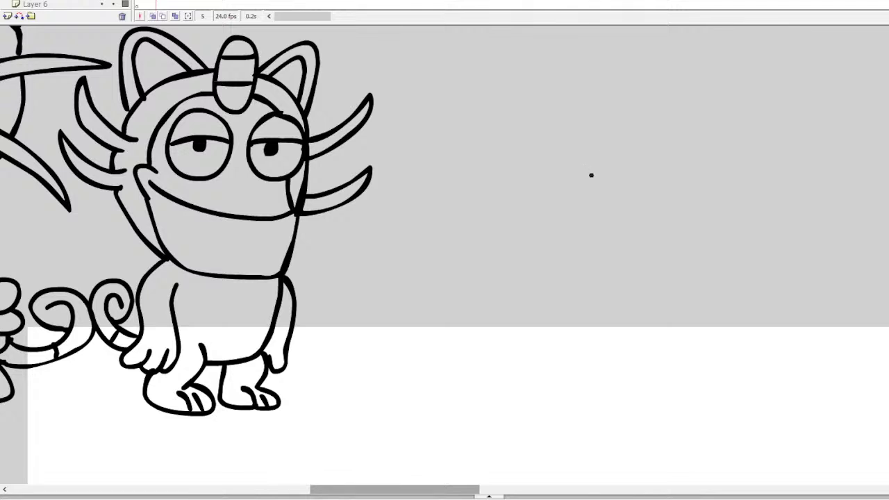
mouse_move(610, 157)
left_mouse_down()
mouse_move(573, 179)
mouse_move(583, 232)
mouse_move(620, 237)
mouse_move(640, 188)
mouse_move(610, 157)
left_mouse_up()
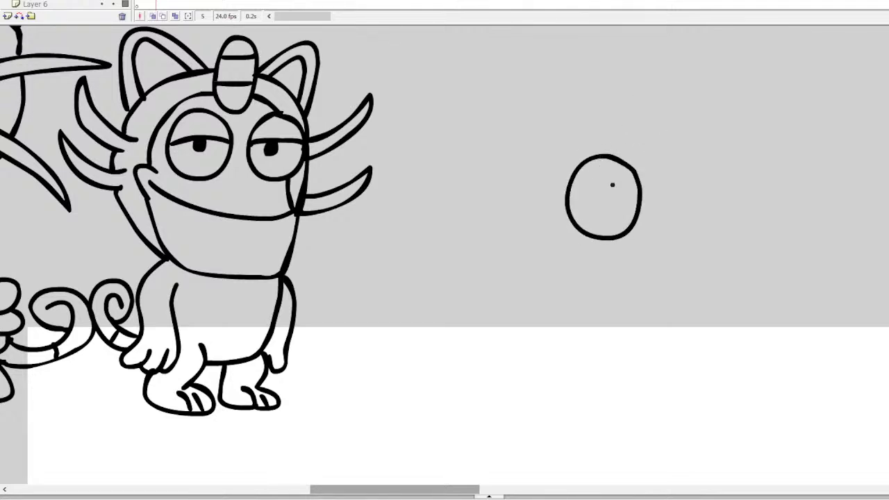
left_click_drag(606, 198, 606, 196)
mouse_move(505, 153)
left_mouse_down()
mouse_move(470, 168)
mouse_move(464, 210)
mouse_move(502, 232)
mouse_move(529, 210)
mouse_move(533, 170)
mouse_move(506, 151)
left_mouse_up()
left_click_drag(501, 192, 504, 198)
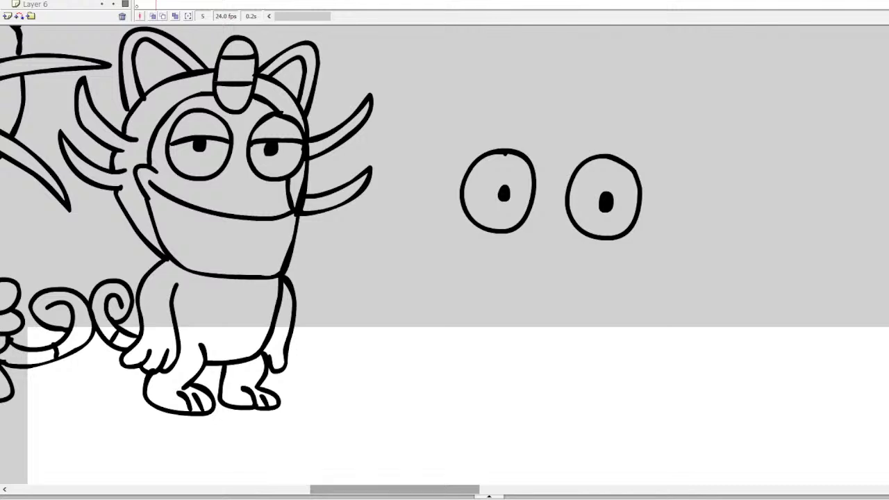
mouse_move(618, 260)
left_mouse_down()
mouse_move(420, 237)
mouse_move(447, 219)
mouse_move(544, 258)
mouse_move(565, 241)
mouse_move(584, 257)
left_mouse_up()
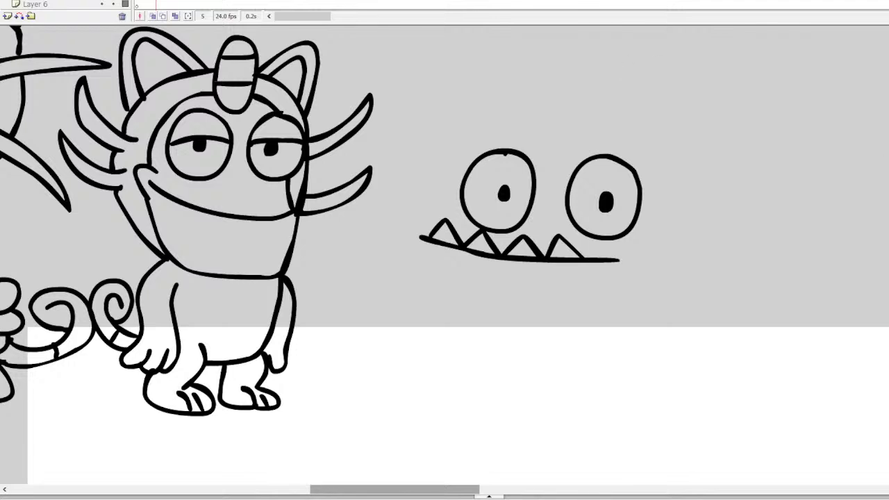
Step: Draw a tall forehead oval with three stripes above and between the third character's eyes
scroll(560, 146, "up", 3)
mouse_move(555, 158)
left_mouse_down()
mouse_move(529, 179)
mouse_move(526, 212)
mouse_move(544, 233)
mouse_move(567, 206)
mouse_move(554, 159)
left_mouse_up()
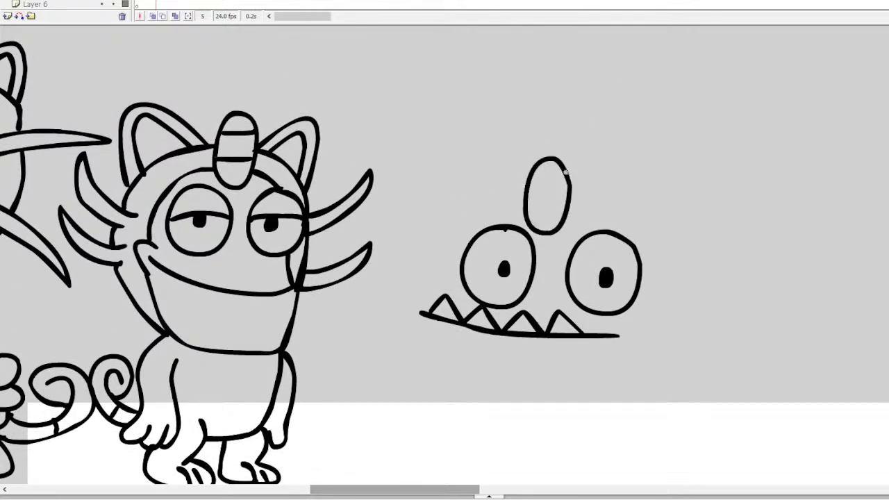
mouse_move(533, 177)
left_mouse_down()
mouse_move(567, 183)
mouse_move(528, 191)
mouse_move(561, 201)
mouse_move(526, 216)
mouse_move(564, 220)
left_mouse_up()
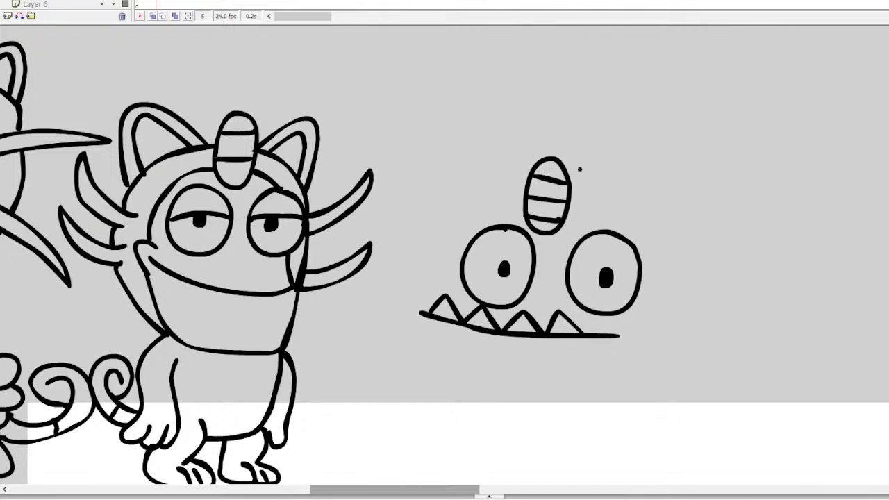
Step: Draw two curved, bat-wing-like ears on either side of the striped oval, each with a wavy inner line
mouse_move(571, 182)
left_mouse_down()
mouse_move(598, 130)
mouse_move(613, 164)
mouse_move(599, 208)
left_mouse_up()
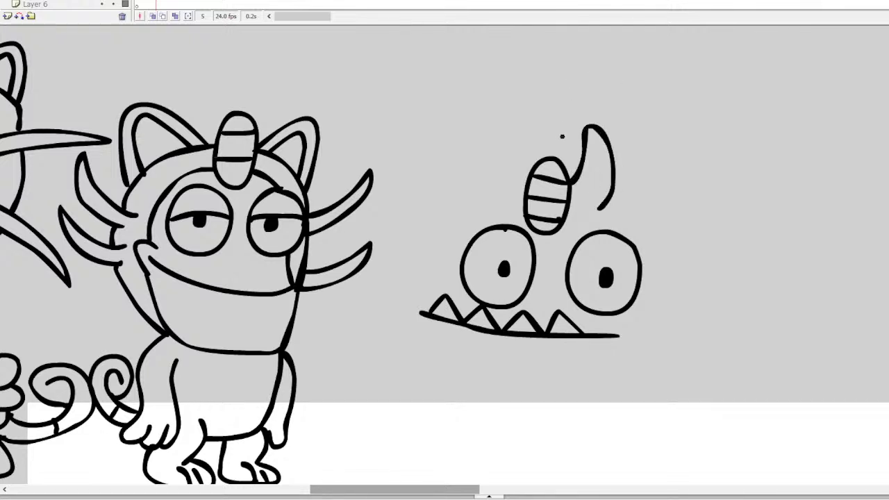
mouse_move(530, 170)
left_mouse_down()
mouse_move(531, 127)
mouse_move(514, 127)
mouse_move(492, 151)
mouse_move(483, 198)
mouse_move(499, 169)
mouse_move(518, 178)
left_mouse_up()
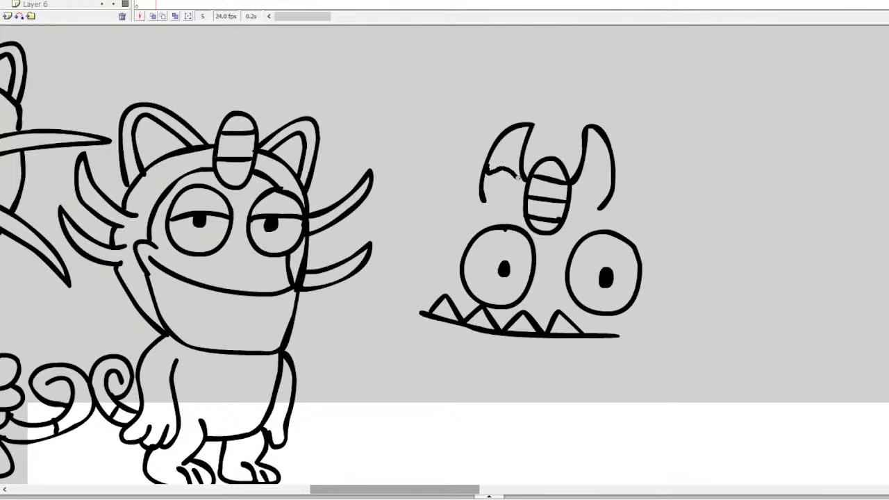
mouse_move(579, 182)
left_mouse_down()
mouse_move(590, 175)
mouse_move(607, 183)
left_mouse_up()
Step: Draw the third character's brow line, wide lower jaw and cheeks, plus a slanted line between the eyes down to the teeth
left_click_drag(521, 227, 501, 223)
left_click_drag(569, 217, 598, 232)
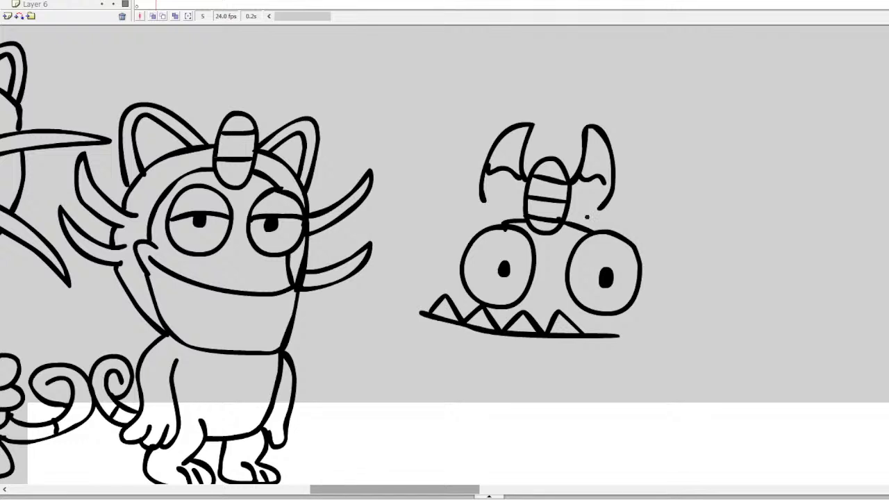
mouse_move(461, 278)
left_mouse_down()
mouse_move(452, 304)
mouse_move(462, 273)
mouse_move(422, 319)
mouse_move(453, 362)
mouse_move(502, 384)
mouse_move(555, 391)
mouse_move(615, 383)
left_mouse_up()
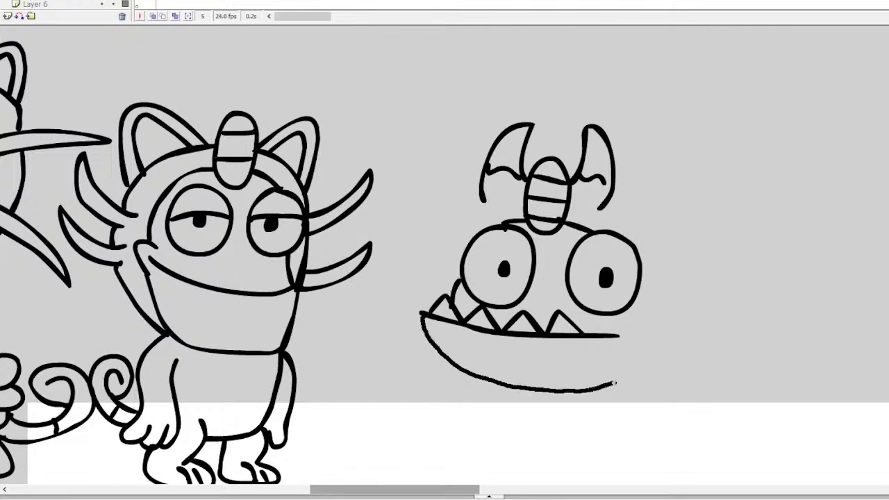
mouse_move(645, 275)
left_mouse_down()
mouse_move(644, 313)
mouse_move(617, 375)
left_mouse_up()
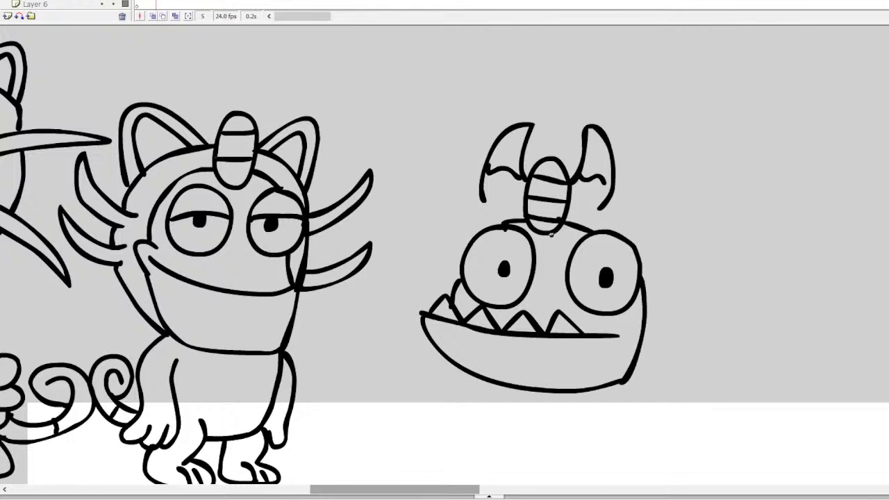
left_click_drag(551, 234, 540, 298)
left_click_drag(538, 302, 530, 300)
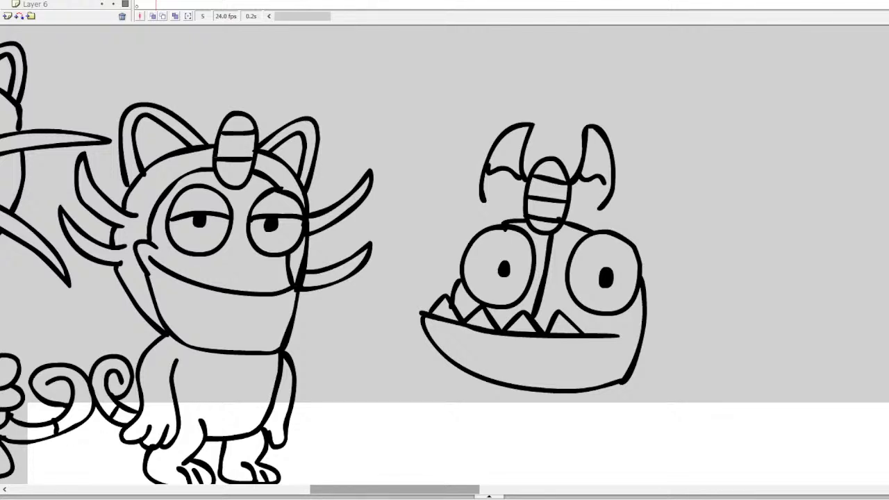
Step: Draw the third character's shoulder outline on both sides of the head, each side ending in three pointed fur tufts
mouse_move(606, 182)
left_mouse_down()
mouse_move(651, 237)
mouse_move(675, 219)
mouse_move(713, 234)
mouse_move(712, 243)
left_mouse_up()
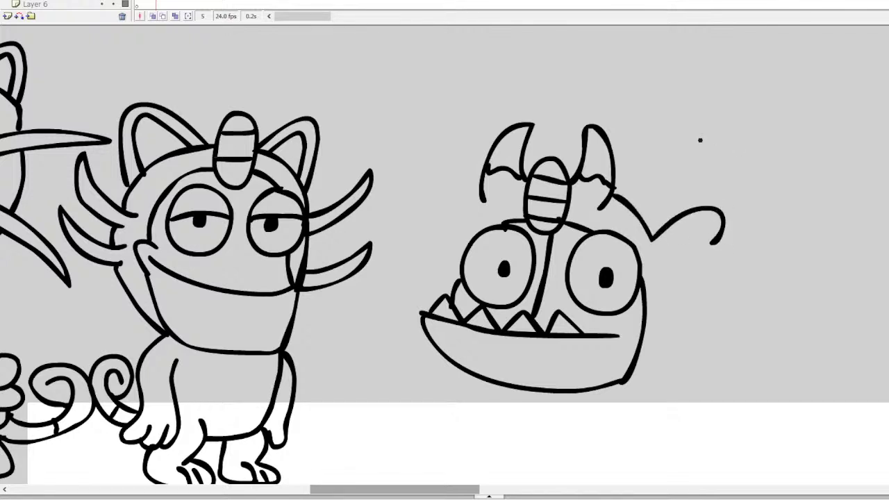
key("ctrl+z")
mouse_move(616, 194)
left_mouse_down()
mouse_move(669, 236)
mouse_move(727, 227)
mouse_move(738, 248)
mouse_move(700, 265)
mouse_move(740, 273)
mouse_move(738, 292)
mouse_move(696, 287)
mouse_move(734, 316)
mouse_move(720, 334)
mouse_move(689, 321)
left_mouse_up()
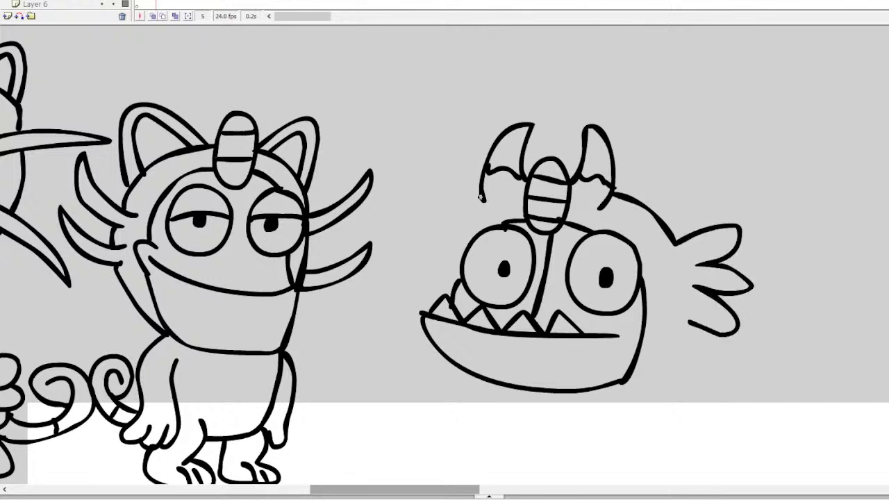
mouse_move(482, 198)
left_mouse_down()
mouse_move(441, 235)
mouse_move(393, 226)
mouse_move(416, 243)
mouse_move(389, 261)
mouse_move(421, 273)
left_mouse_up()
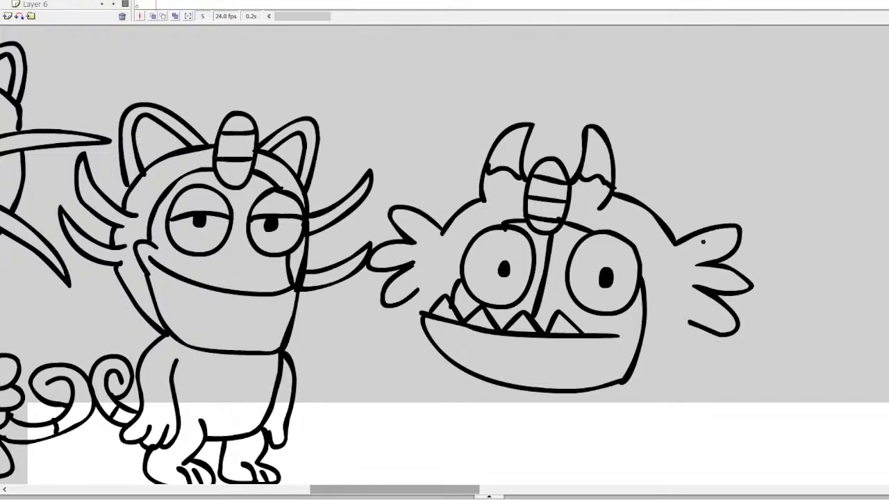
Step: Draw the right arm with a large three-clawed hand, and a jagged fur edge around the underside of the body
left_click_drag(667, 338, 671, 377)
mouse_move(691, 324)
left_mouse_down()
mouse_move(645, 401)
mouse_move(663, 425)
mouse_move(677, 403)
mouse_move(697, 437)
mouse_move(706, 413)
mouse_move(732, 414)
mouse_move(731, 393)
left_mouse_up()
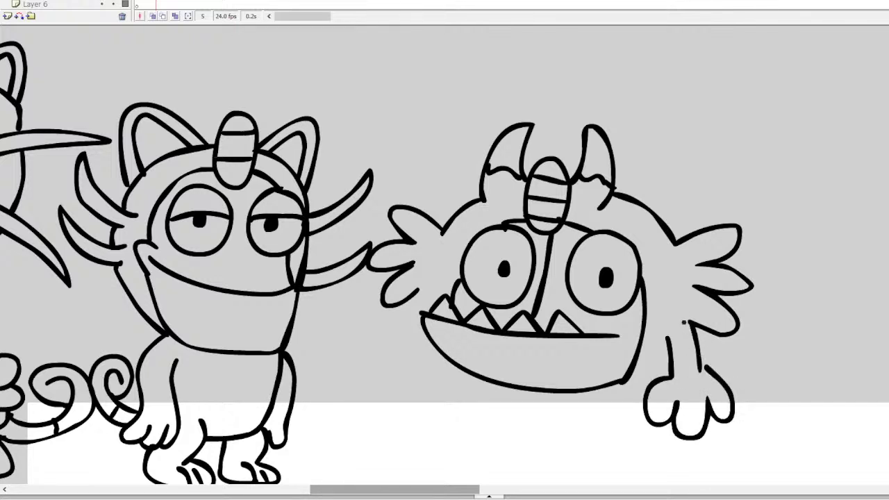
mouse_move(646, 420)
left_mouse_down()
mouse_move(653, 442)
mouse_move(683, 462)
mouse_move(733, 418)
left_mouse_up()
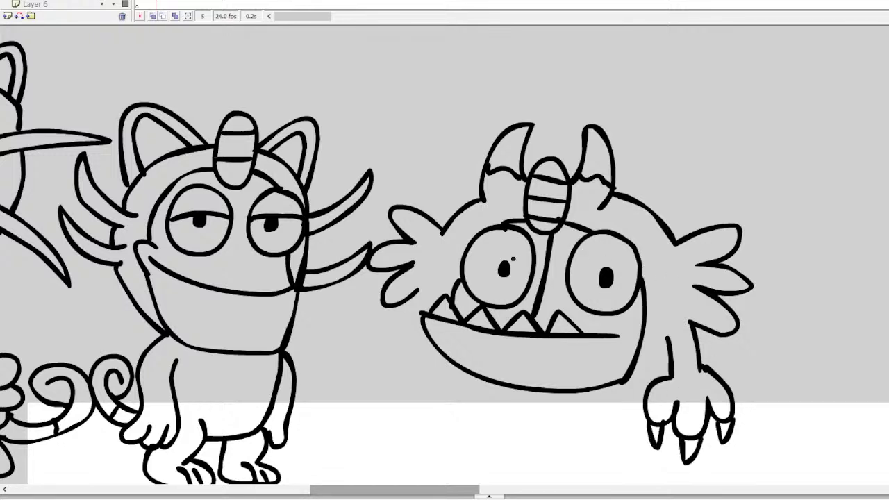
mouse_move(410, 305)
left_mouse_down()
mouse_move(417, 369)
mouse_move(492, 428)
mouse_move(506, 416)
mouse_move(547, 442)
mouse_move(566, 431)
mouse_move(619, 433)
mouse_move(641, 401)
left_mouse_up()
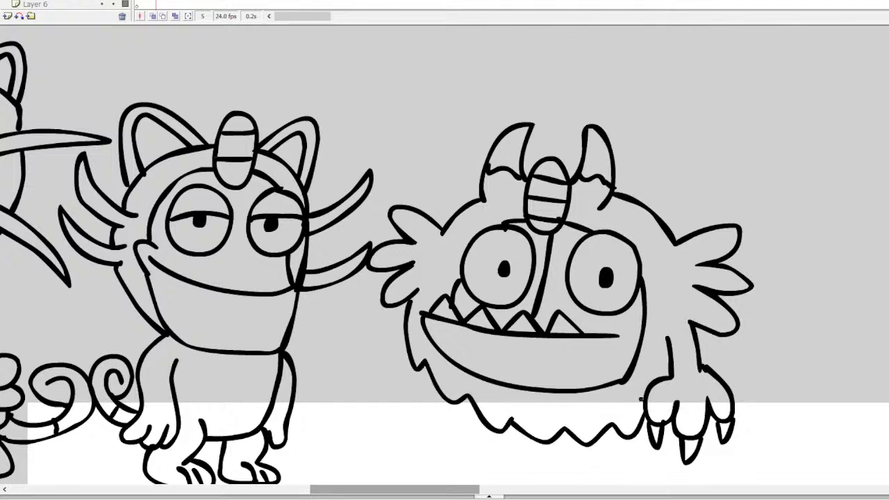
Step: Draw a smaller left arm with a three-fingered, clawed hand overlapping the jagged fur edge
left_click_drag(406, 333, 398, 377)
key("ctrl+z")
mouse_move(402, 337)
left_mouse_down()
mouse_move(384, 376)
mouse_move(401, 414)
left_mouse_up()
mouse_move(396, 382)
left_mouse_down()
mouse_move(411, 420)
mouse_move(418, 393)
mouse_move(439, 415)
mouse_move(431, 372)
mouse_move(426, 434)
left_mouse_up()
left_click_drag(438, 415, 442, 436)
mouse_move(403, 414)
left_mouse_down()
mouse_move(382, 407)
mouse_move(385, 431)
left_mouse_up()
left_click_drag(393, 412, 396, 430)
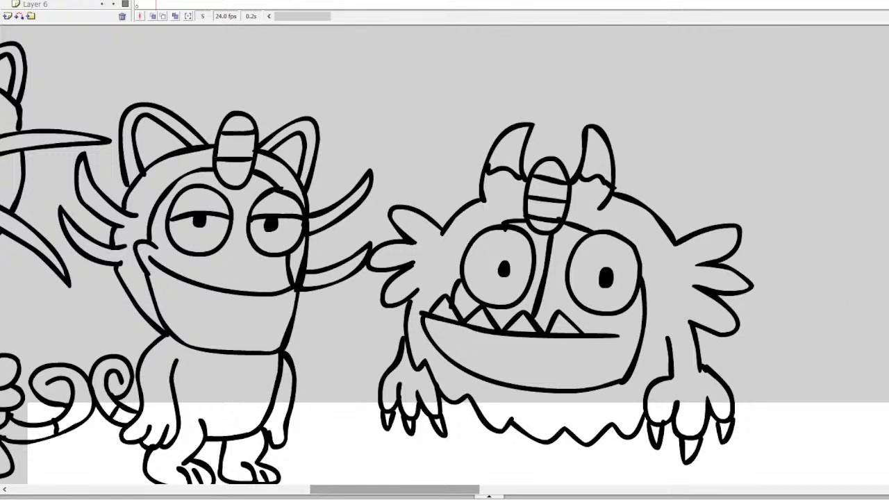
Step: Draw two rounded feet beneath the third character's jagged fur, each with two toe lines
scroll(472, 222, "down", 5)
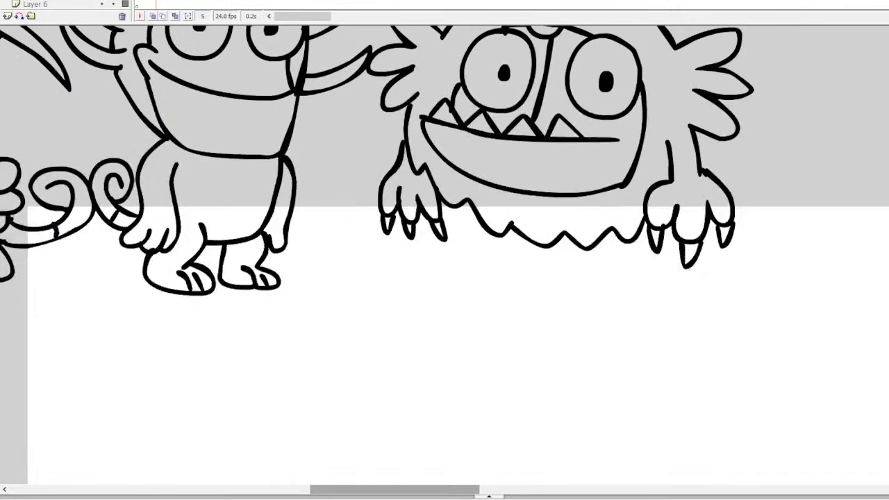
mouse_move(478, 231)
left_mouse_down()
mouse_move(437, 249)
mouse_move(439, 275)
mouse_move(478, 269)
left_mouse_up()
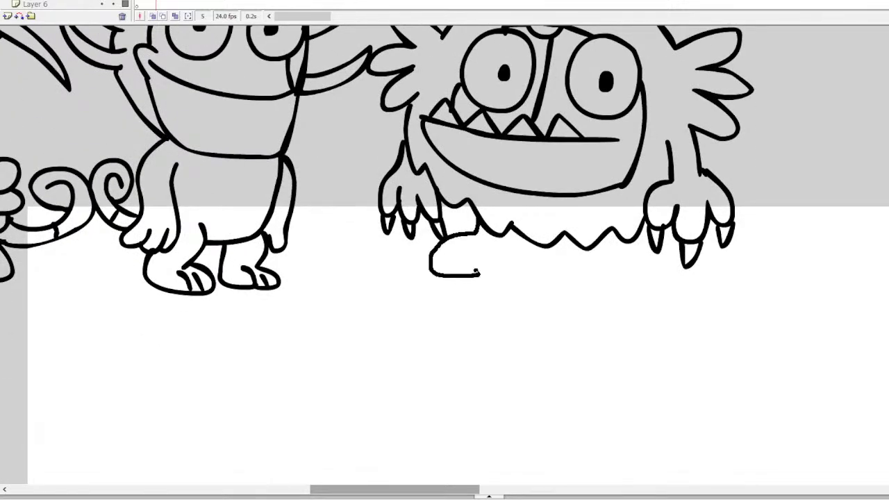
key("ctrl+z")
mouse_move(479, 224)
left_mouse_down()
mouse_move(446, 267)
mouse_move(514, 258)
mouse_move(483, 224)
left_mouse_up()
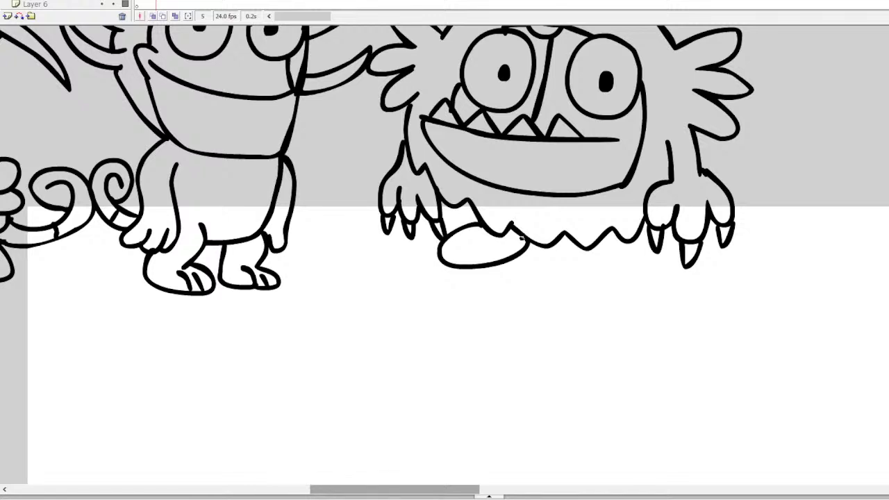
key("ctrl+z")
mouse_move(524, 242)
left_mouse_down()
mouse_move(447, 251)
mouse_move(446, 228)
mouse_move(472, 210)
mouse_move(446, 240)
mouse_move(475, 259)
mouse_move(512, 258)
mouse_move(532, 241)
left_mouse_up()
key("ctrl+z")
mouse_move(462, 230)
left_mouse_down()
mouse_move(453, 251)
mouse_move(469, 257)
left_mouse_up()
mouse_move(567, 238)
left_mouse_down()
mouse_move(591, 271)
mouse_move(642, 266)
mouse_move(640, 237)
mouse_move(559, 271)
mouse_move(594, 282)
mouse_move(635, 279)
mouse_move(646, 236)
left_mouse_up()
key("ctrl+z")
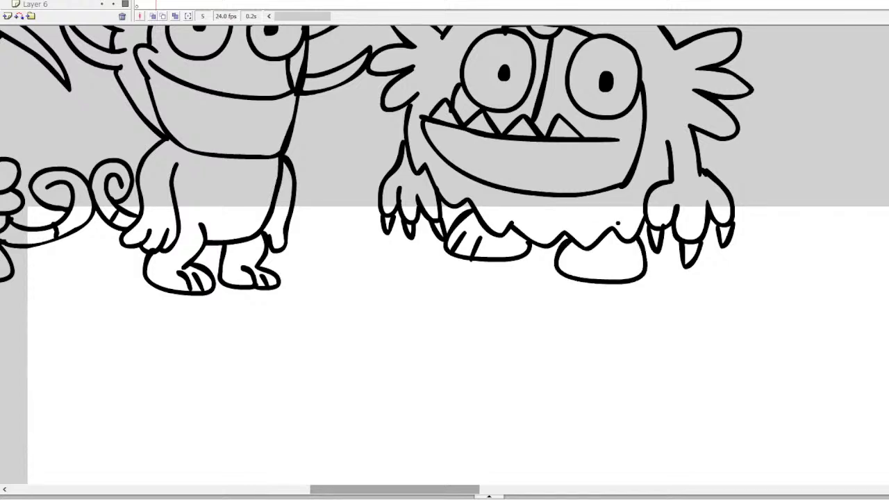
mouse_move(589, 276)
left_mouse_down()
mouse_move(610, 253)
mouse_move(619, 279)
mouse_move(616, 257)
left_mouse_up()
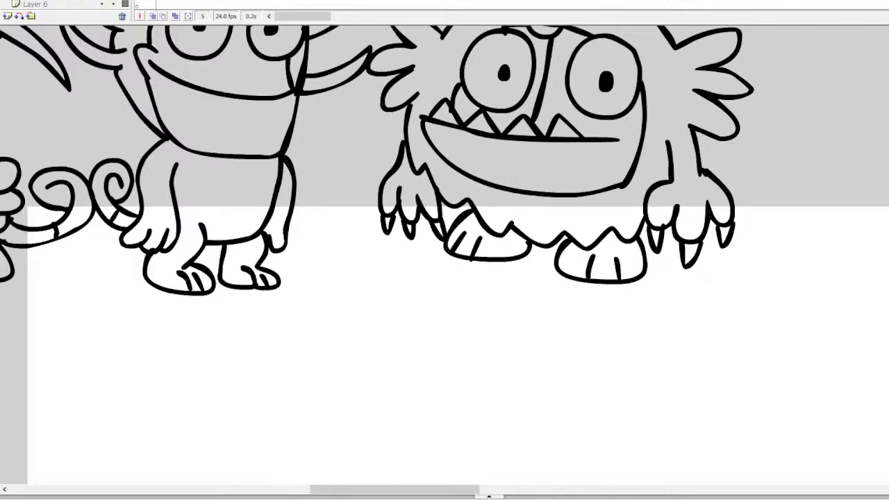
Step: Draw a spiral-curled tail with a band beside the third character's right hand
mouse_move(738, 205)
left_mouse_down()
mouse_move(769, 180)
mouse_move(756, 155)
mouse_move(766, 187)
mouse_move(744, 184)
mouse_move(751, 142)
mouse_move(778, 142)
mouse_move(796, 178)
mouse_move(784, 208)
mouse_move(757, 222)
left_mouse_up()
left_click_drag(773, 200, 767, 220)
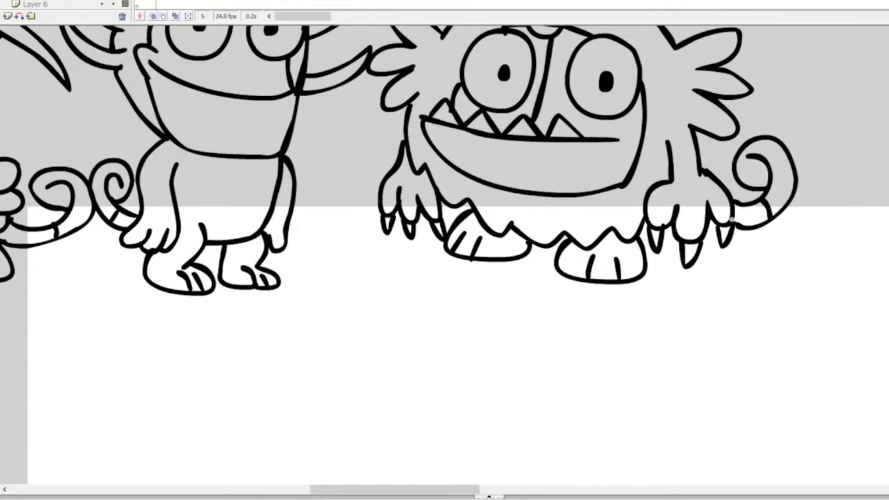
key("ctrl+minus")
key("ctrl+equal")
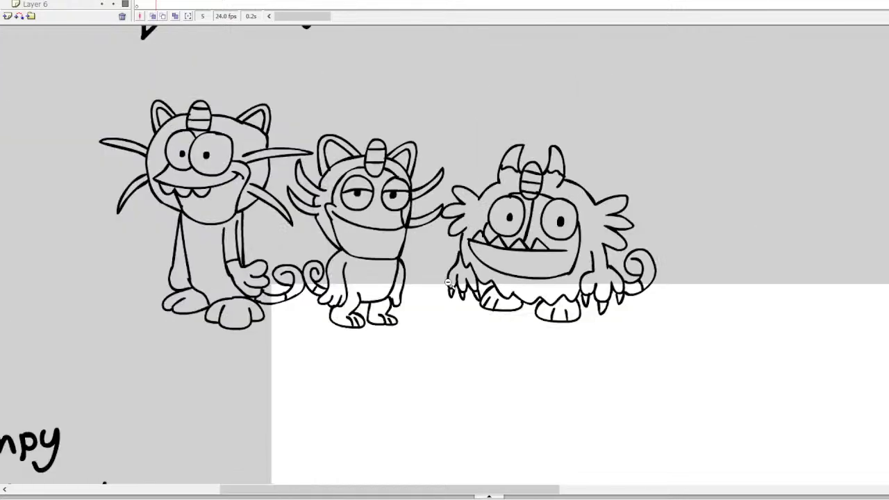
Step: Examine the handwritten list of cartoon titles and the row of three characters
key("ctrl+minus")
left_click_drag(361, 489, 189, 494)
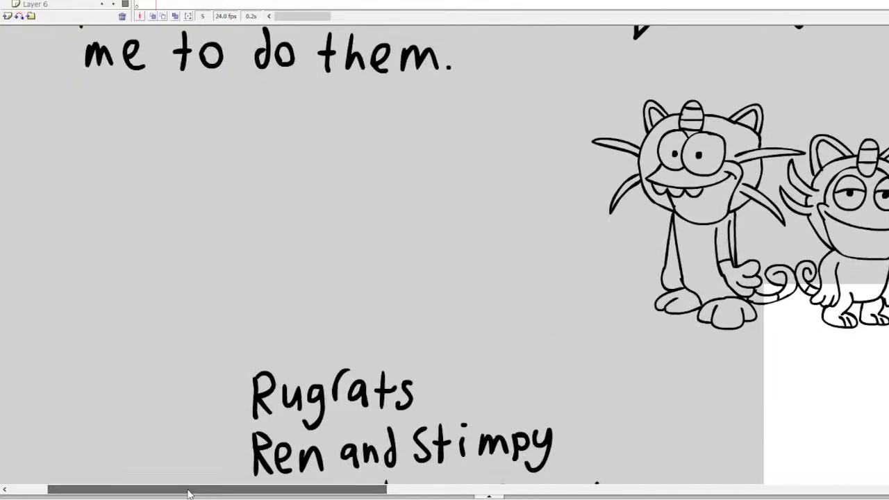
scroll(292, 410, "down", 15)
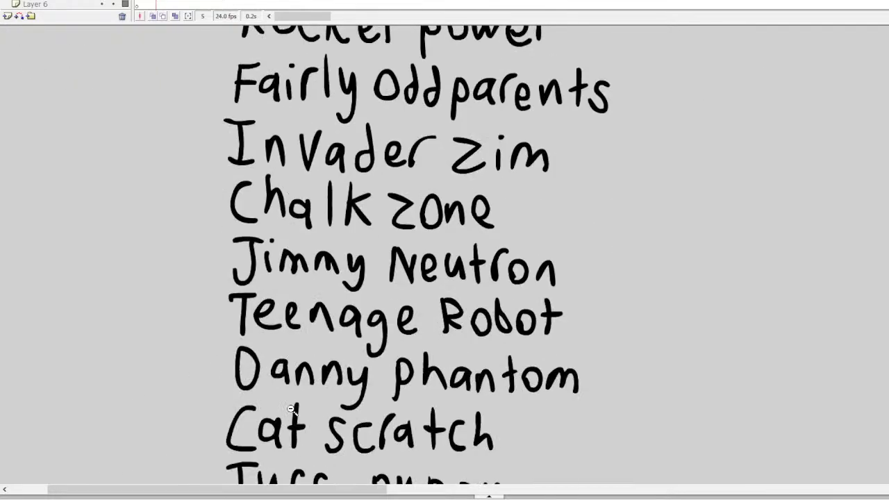
scroll(292, 410, "down", 4)
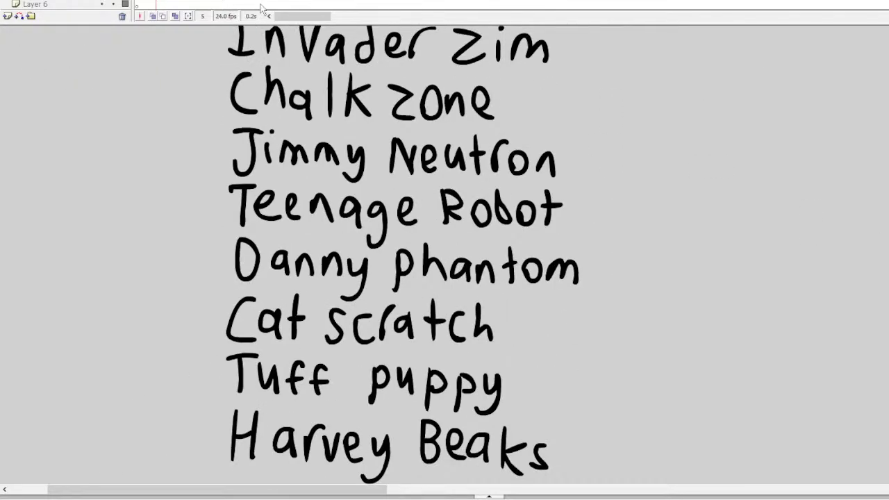
scroll(160, 4, "down", 5)
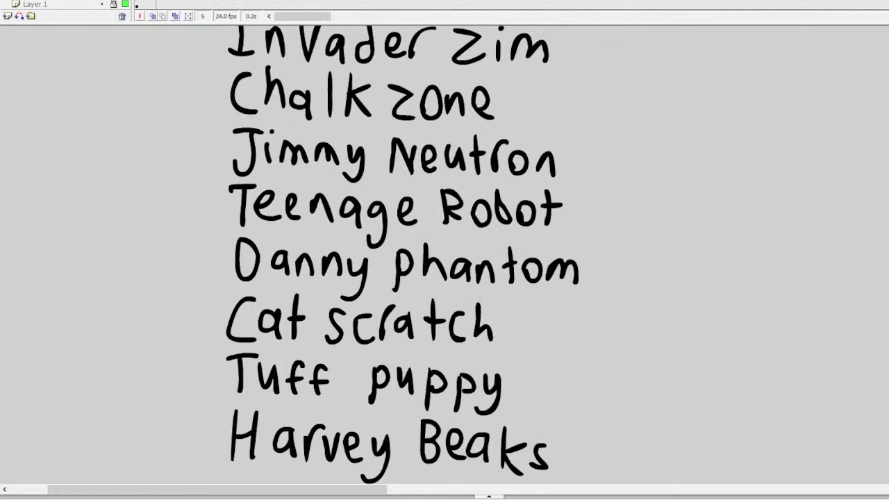
left_click_drag(515, 325, 214, 323)
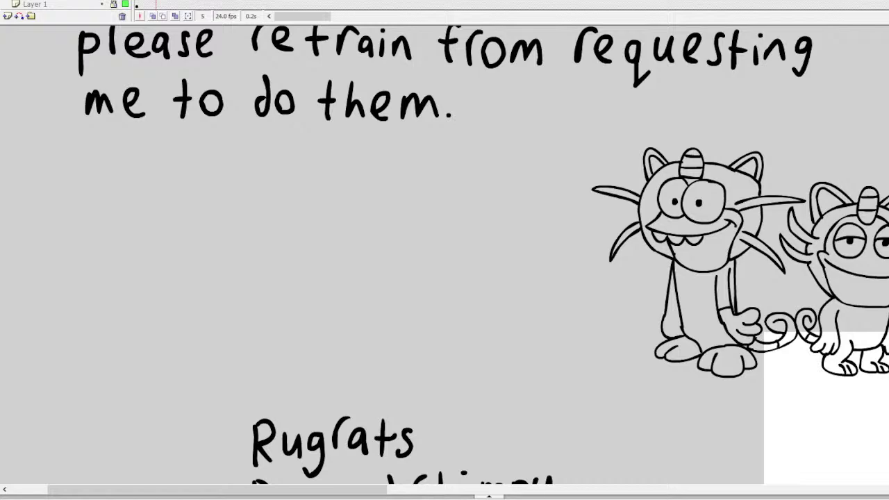
scroll(444, 257, "right", 10)
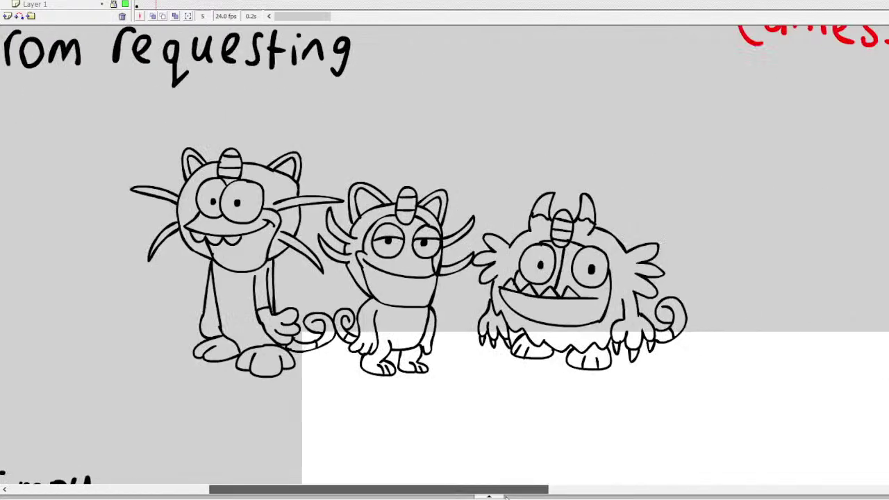
scroll(445, 257, "down", 3)
scroll(444, 257, "up", 10)
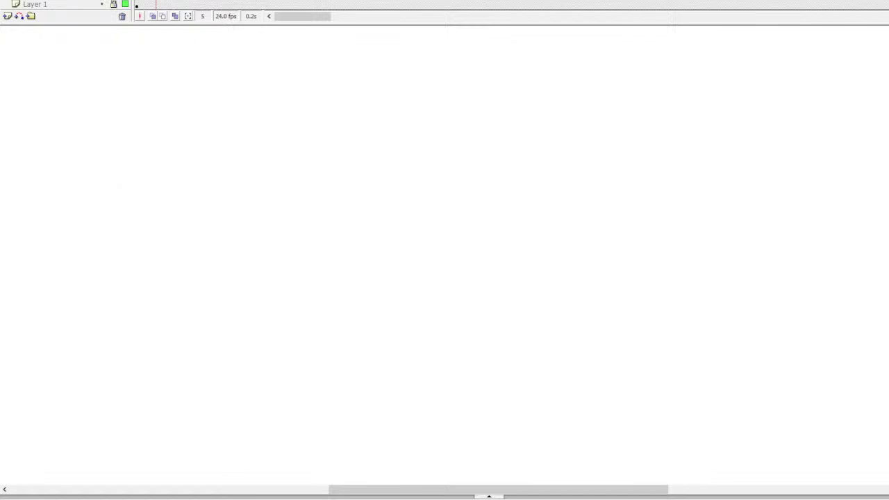
left_click(284, 197)
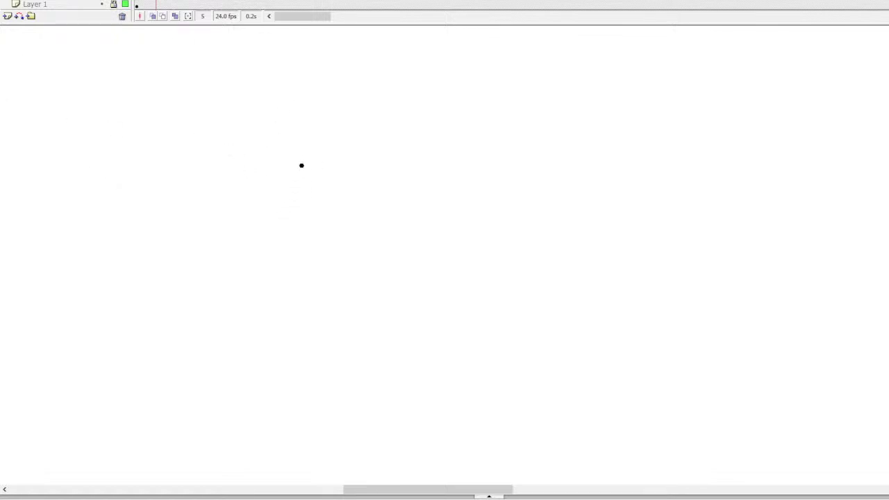
mouse_move(215, 209)
left_mouse_down()
mouse_move(237, 226)
mouse_move(229, 241)
mouse_move(199, 224)
mouse_move(211, 234)
mouse_move(251, 225)
mouse_move(215, 228)
mouse_move(404, 229)
left_mouse_up()
key("ctrl+z")
key("ctrl+z")
key("ctrl+z")
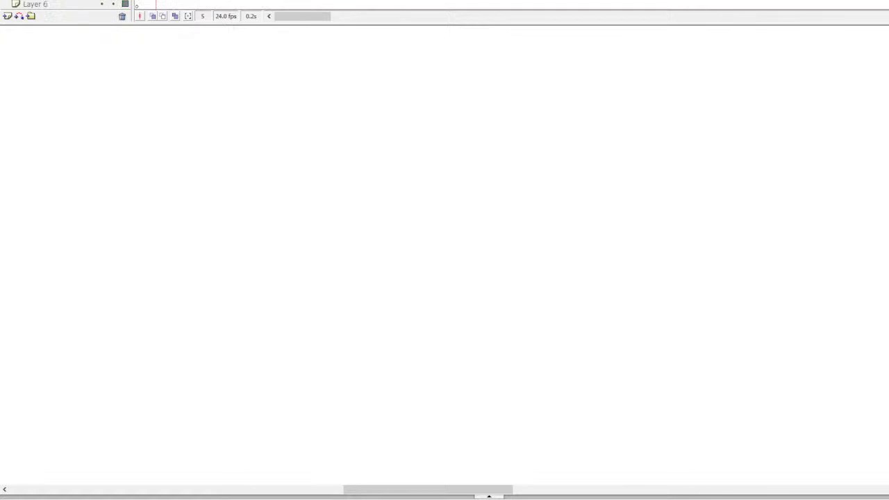
Step: On Layer 6, outline a bag below the characters with a wavy top edge, flared sides and curved bottom, erasing the stray inner line
mouse_move(260, 194)
left_mouse_down()
mouse_move(342, 197)
mouse_move(481, 206)
mouse_move(535, 195)
mouse_move(542, 285)
mouse_move(527, 401)
left_mouse_up()
mouse_move(266, 195)
left_mouse_down()
mouse_move(203, 441)
mouse_move(288, 455)
mouse_move(555, 451)
mouse_move(541, 384)
mouse_move(547, 306)
left_mouse_up()
key("ctrl+z")
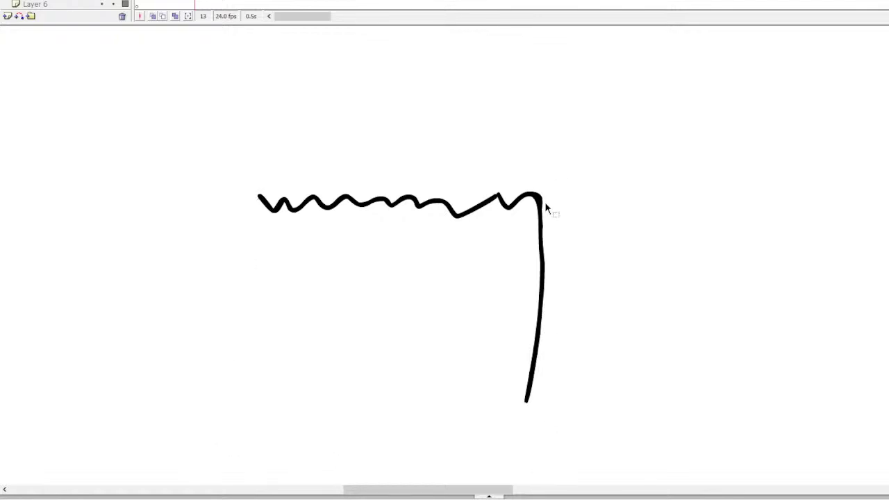
mouse_move(542, 201)
left_mouse_down()
mouse_move(550, 288)
mouse_move(586, 441)
left_mouse_up()
mouse_move(258, 197)
left_mouse_down()
mouse_move(249, 354)
mouse_move(231, 425)
left_mouse_up()
mouse_move(587, 440)
left_mouse_down()
mouse_move(537, 459)
mouse_move(445, 467)
mouse_move(244, 443)
mouse_move(235, 416)
left_mouse_up()
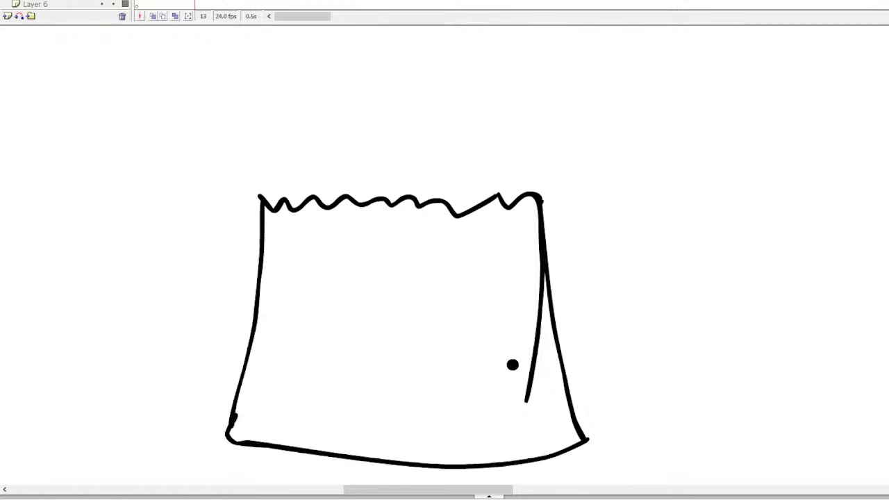
mouse_move(525, 401)
left_mouse_down()
mouse_move(535, 332)
mouse_move(528, 183)
mouse_move(542, 302)
mouse_move(533, 226)
mouse_move(549, 282)
left_mouse_up()
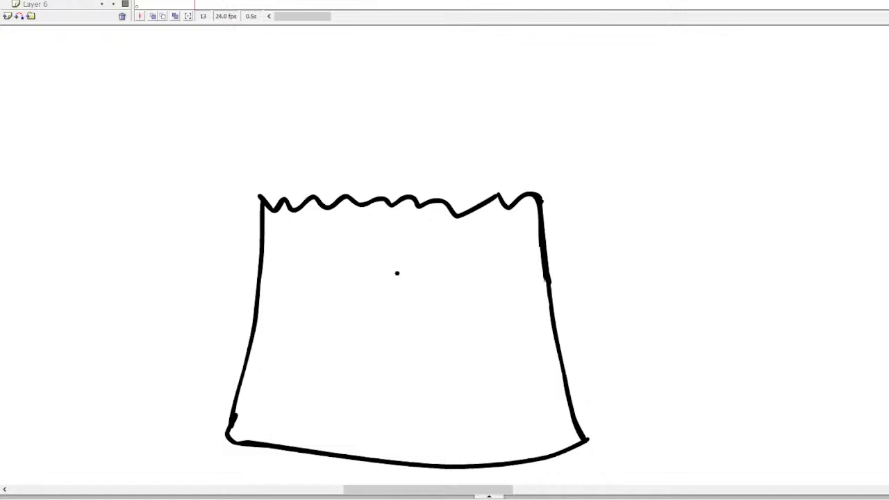
Step: Draw a tilted bell in the middle of the bag, with a rounded knob, flared rim, oval opening and clapper
mouse_move(366, 283)
left_mouse_down()
mouse_move(385, 256)
mouse_move(402, 260)
mouse_move(411, 277)
mouse_move(450, 292)
mouse_move(497, 354)
mouse_move(452, 388)
mouse_move(379, 408)
mouse_move(355, 408)
mouse_move(346, 394)
mouse_move(362, 376)
left_mouse_up()
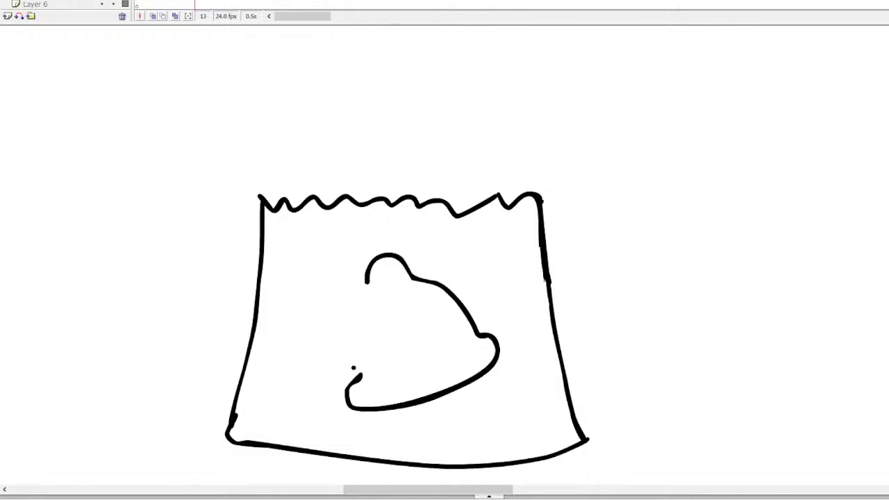
left_click_drag(363, 282, 351, 359)
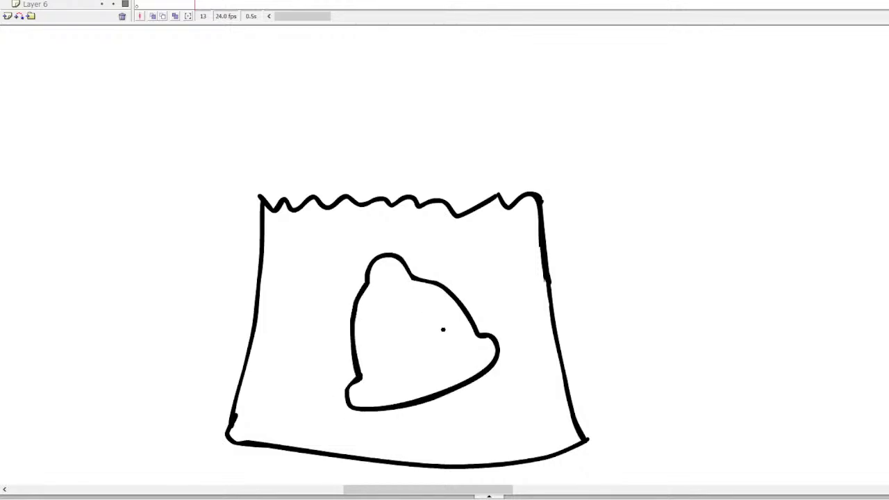
mouse_move(468, 348)
left_mouse_down()
mouse_move(409, 363)
mouse_move(374, 385)
mouse_move(401, 399)
mouse_move(451, 386)
mouse_move(463, 348)
mouse_move(395, 370)
mouse_move(378, 388)
mouse_move(454, 378)
mouse_move(483, 348)
left_mouse_up()
key("ctrl+z")
mouse_move(425, 354)
left_mouse_down()
mouse_move(425, 379)
mouse_move(389, 375)
mouse_move(416, 341)
left_mouse_up()
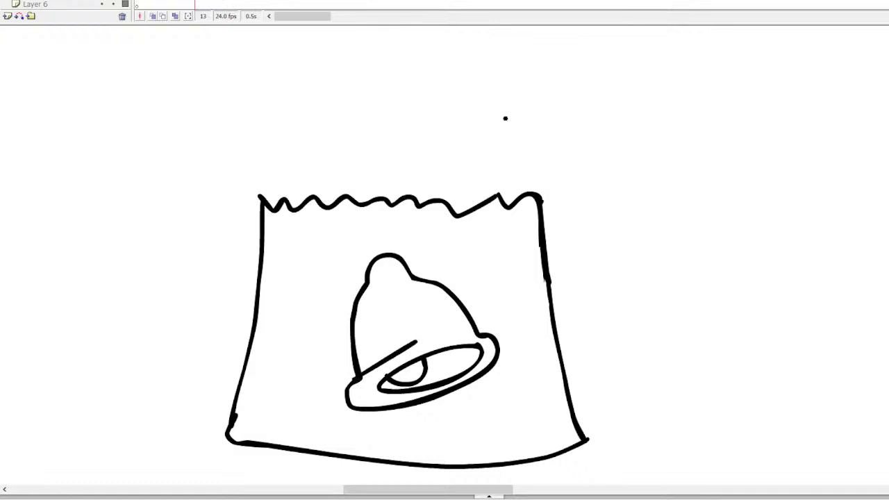
scroll(444, 250, "up", 5)
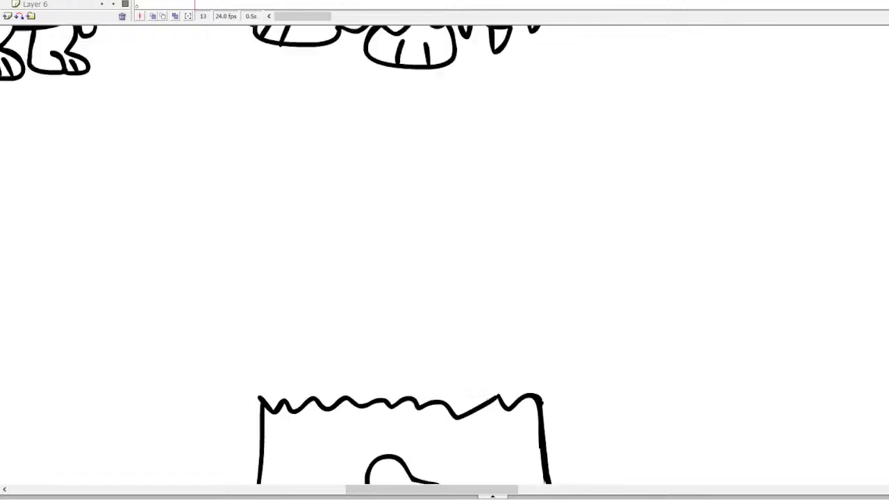
scroll(444, 250, "down", 6)
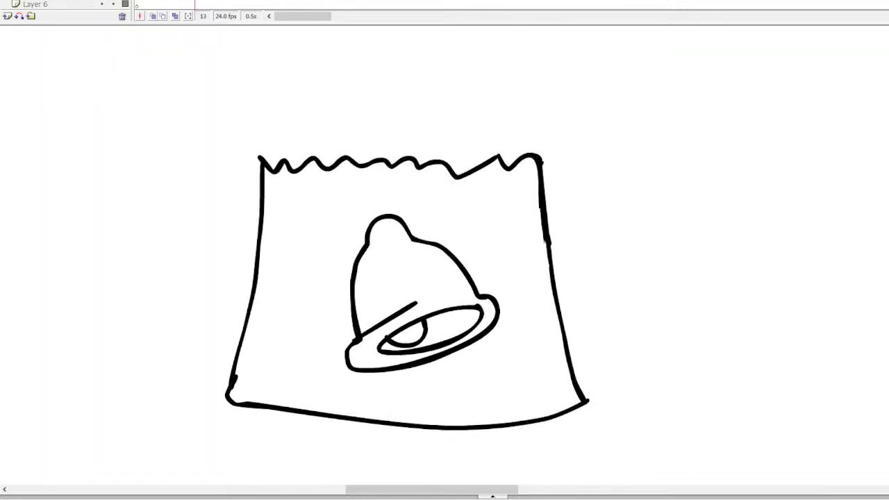
Step: Move the whole bag drawing lower and draw a large rounded haunch and a curved body line rising from its wavy edge
key("ctrl+a")
mouse_move(541, 161)
left_mouse_down()
mouse_move(549, 427)
mouse_move(539, 429)
left_mouse_up()
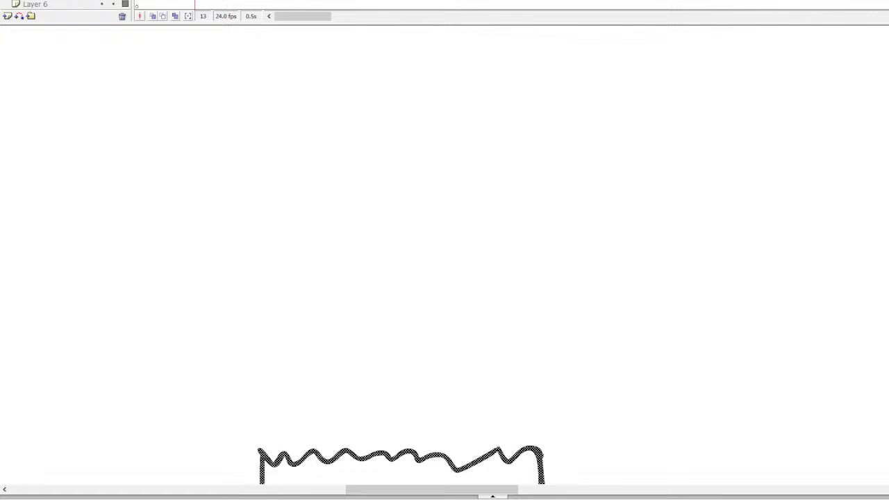
mouse_move(403, 448)
left_mouse_down()
mouse_move(507, 348)
mouse_move(541, 390)
mouse_move(501, 448)
left_mouse_up()
mouse_move(390, 344)
left_mouse_down()
mouse_move(369, 355)
mouse_move(342, 414)
mouse_move(340, 448)
left_mouse_up()
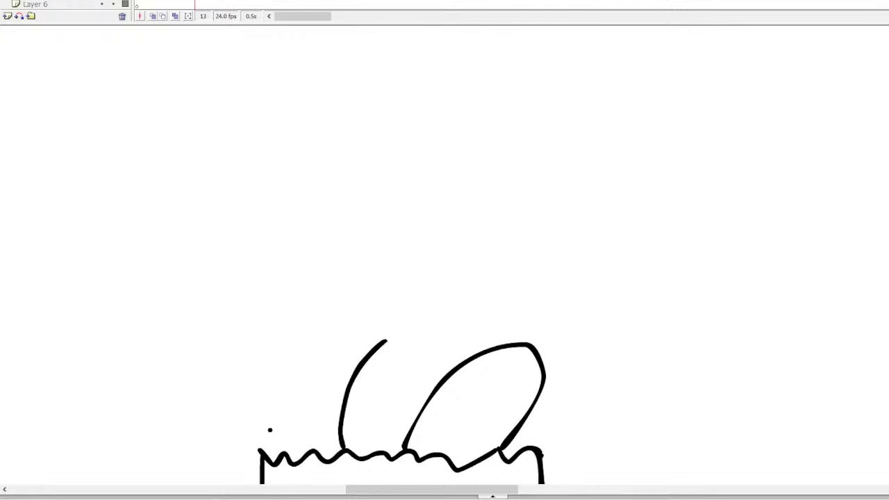
mouse_move(271, 430)
left_mouse_down()
mouse_move(297, 460)
mouse_move(216, 417)
mouse_move(261, 478)
left_mouse_up()
key("ctrl+z")
key("ctrl+z")
scroll(403, 361, "down", 3)
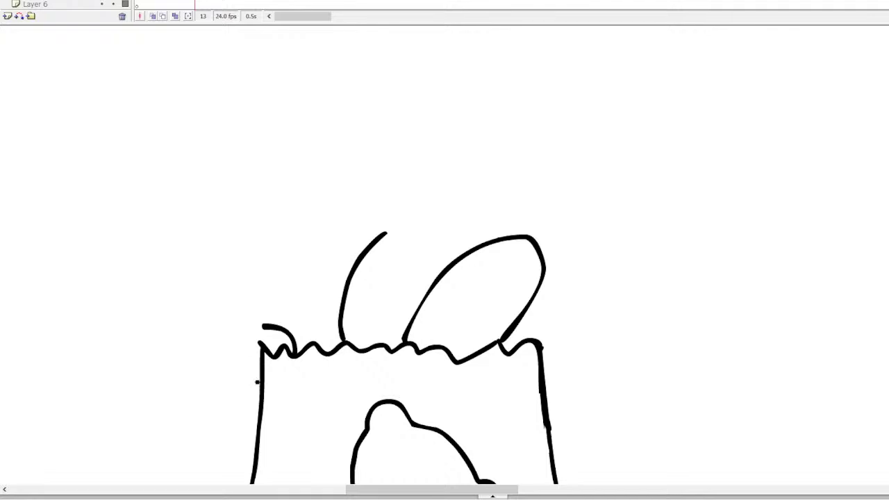
mouse_move(261, 387)
left_mouse_down()
mouse_move(213, 338)
mouse_move(212, 310)
mouse_move(257, 267)
mouse_move(355, 244)
mouse_move(355, 257)
mouse_move(298, 230)
mouse_move(248, 231)
mouse_move(234, 290)
mouse_move(249, 352)
left_mouse_up()
key("ctrl+z")
key("ctrl+z")
key("ctrl+z")
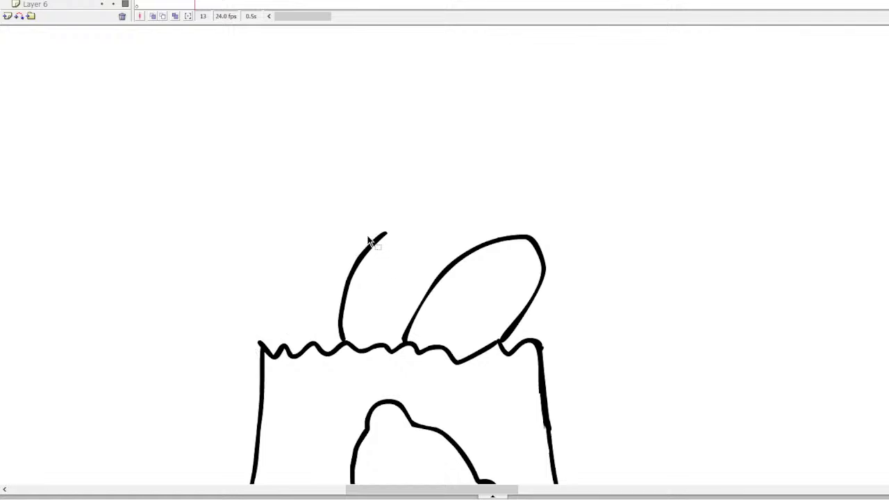
Step: Draw a fingered hand gripping the bag's upper left corner with a bent arm, erasing the bag lines inside the fingers
mouse_move(299, 354)
left_mouse_down()
mouse_move(270, 342)
mouse_move(288, 321)
mouse_move(302, 352)
left_mouse_up()
mouse_move(282, 317)
left_mouse_down()
mouse_move(251, 328)
mouse_move(253, 364)
left_mouse_up()
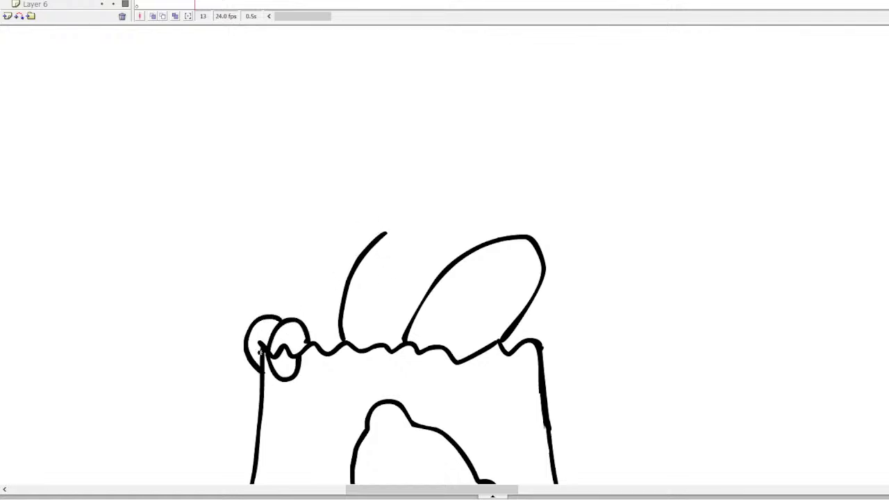
key("ctrl+z")
mouse_move(276, 326)
left_mouse_down()
mouse_move(251, 325)
mouse_move(245, 368)
mouse_move(267, 374)
mouse_move(240, 341)
mouse_move(230, 351)
mouse_move(245, 389)
mouse_move(268, 391)
mouse_move(255, 368)
left_mouse_up()
mouse_move(278, 325)
left_mouse_down()
mouse_move(276, 234)
mouse_move(309, 229)
mouse_move(359, 251)
mouse_move(295, 245)
mouse_move(288, 314)
left_mouse_up()
key("ctrl+z")
mouse_move(356, 264)
left_mouse_down()
mouse_move(290, 252)
mouse_move(290, 315)
left_mouse_up()
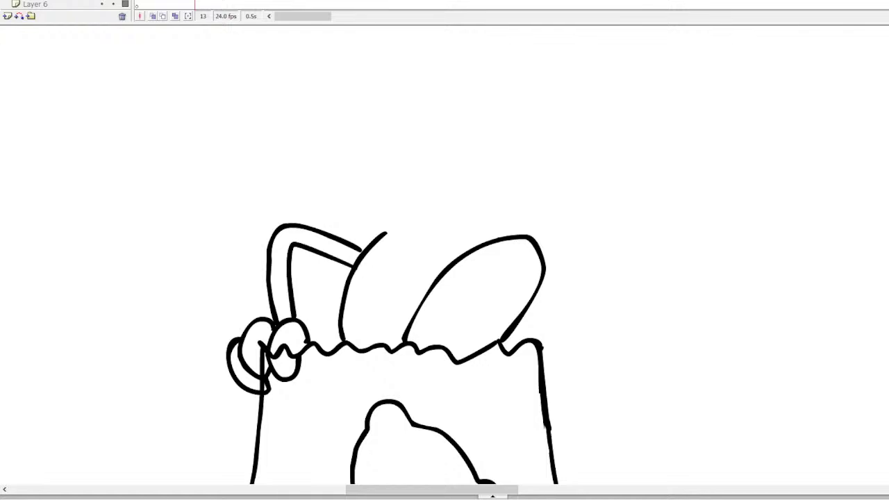
left_click_drag(279, 351, 288, 357)
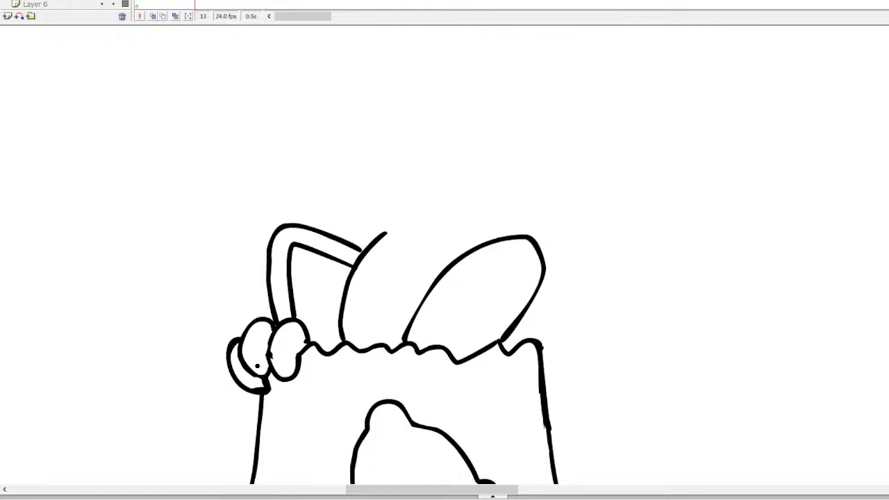
Step: Draw a second hand with three stacked rounded fingers gripping the bag's upper right corner
mouse_move(548, 350)
left_mouse_down()
mouse_move(518, 365)
mouse_move(527, 386)
mouse_move(565, 383)
mouse_move(550, 353)
left_mouse_up()
mouse_move(520, 383)
left_mouse_down()
mouse_move(533, 411)
mouse_move(566, 404)
mouse_move(574, 375)
left_mouse_up()
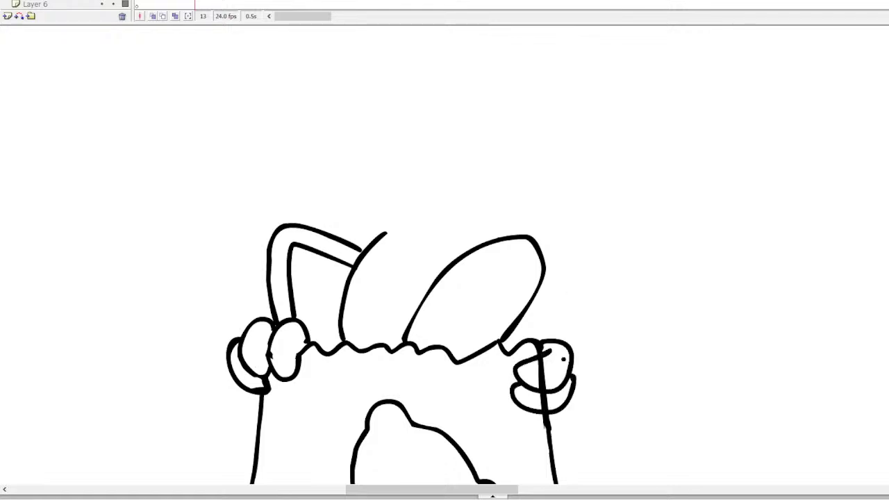
mouse_move(518, 407)
left_mouse_down()
mouse_move(538, 431)
mouse_move(565, 424)
mouse_move(567, 385)
left_mouse_up()
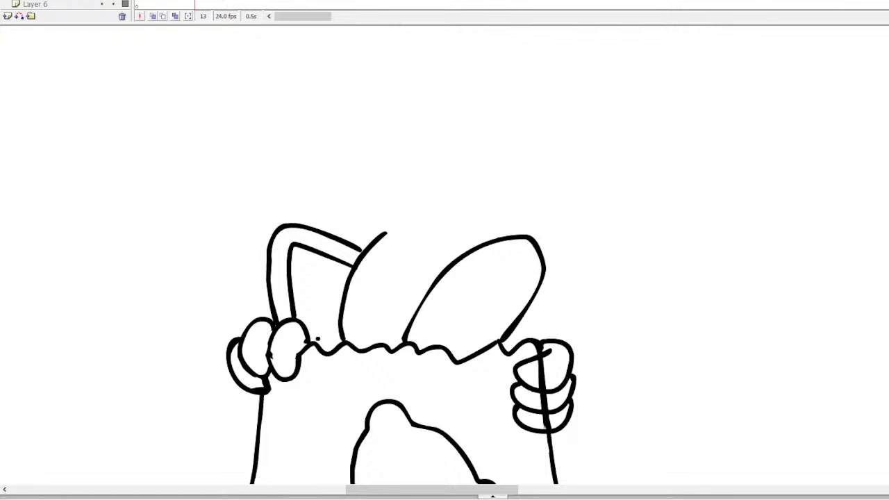
Step: Add a tall rounded haunch over the left arm and a bent right arm, erasing the overlapping arm and bag lines
mouse_move(318, 340)
left_mouse_down()
mouse_move(322, 248)
mouse_move(356, 218)
mouse_move(374, 234)
left_mouse_up()
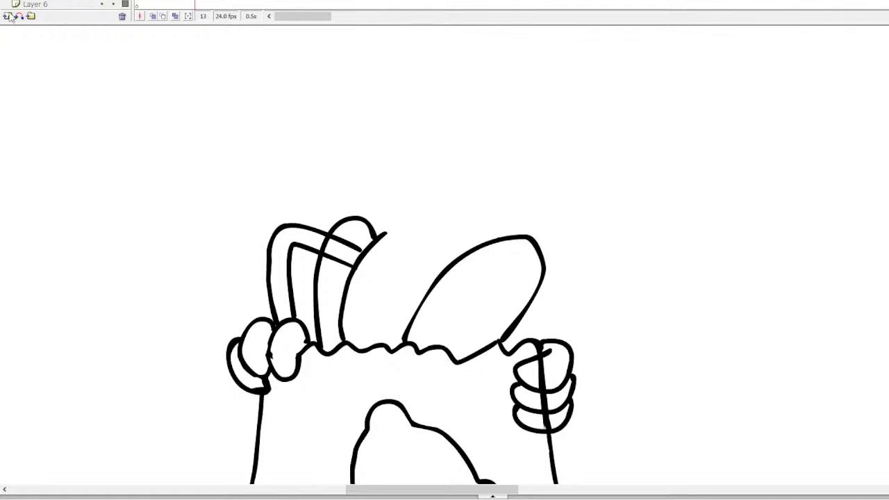
left_click_drag(318, 258, 349, 245)
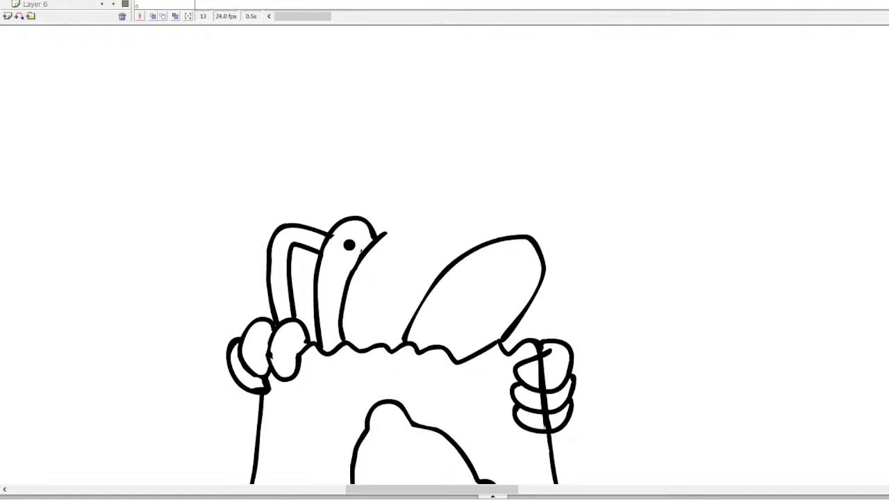
mouse_move(567, 345)
left_mouse_down()
mouse_move(600, 284)
mouse_move(543, 271)
mouse_move(577, 253)
mouse_move(610, 283)
mouse_move(595, 350)
mouse_move(574, 384)
mouse_move(572, 372)
left_mouse_up()
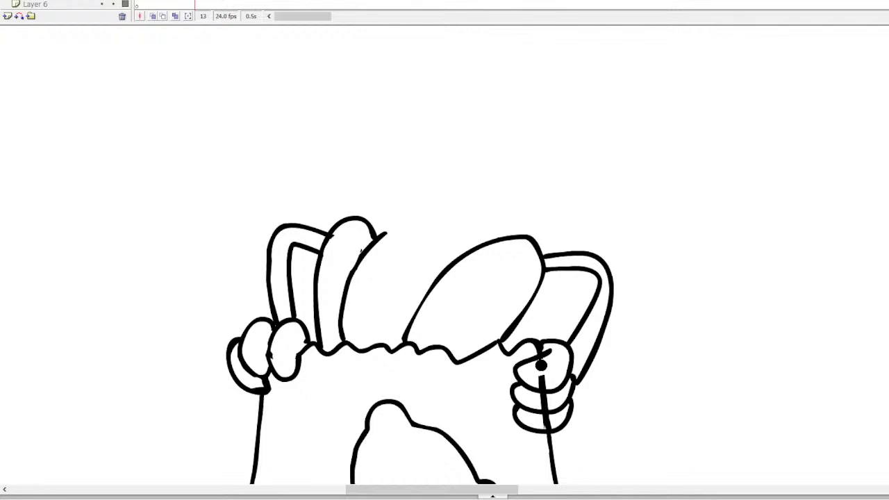
left_click_drag(541, 365, 548, 423)
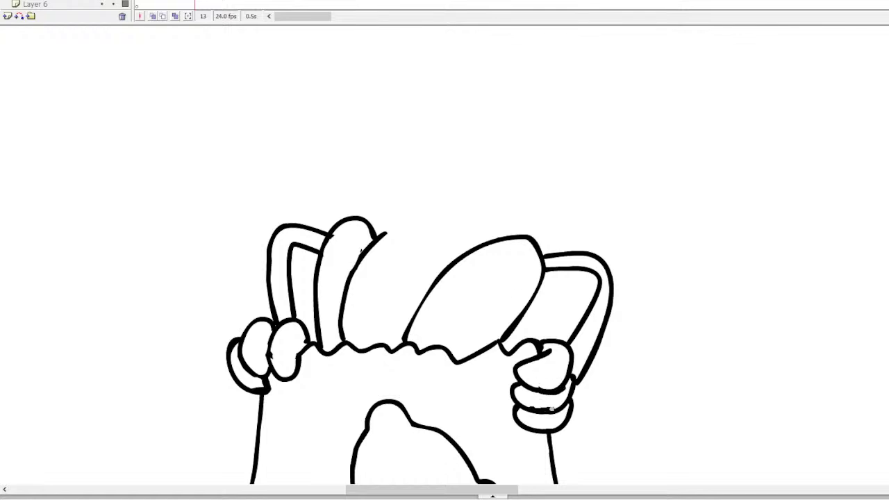
left_click_drag(531, 407, 561, 406)
Step: Draw the long body arching from the haunches down to the right of the bag, with a half-oval spot on its back
scroll(453, 474, "down", 3)
scroll(453, 475, "right", 5)
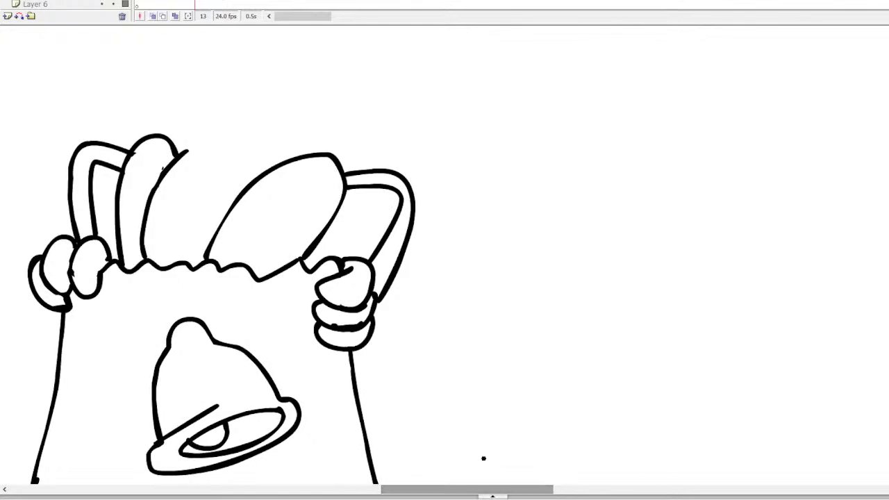
mouse_move(177, 152)
left_mouse_down()
mouse_move(245, 119)
mouse_move(481, 121)
mouse_move(623, 223)
mouse_move(673, 345)
left_mouse_up()
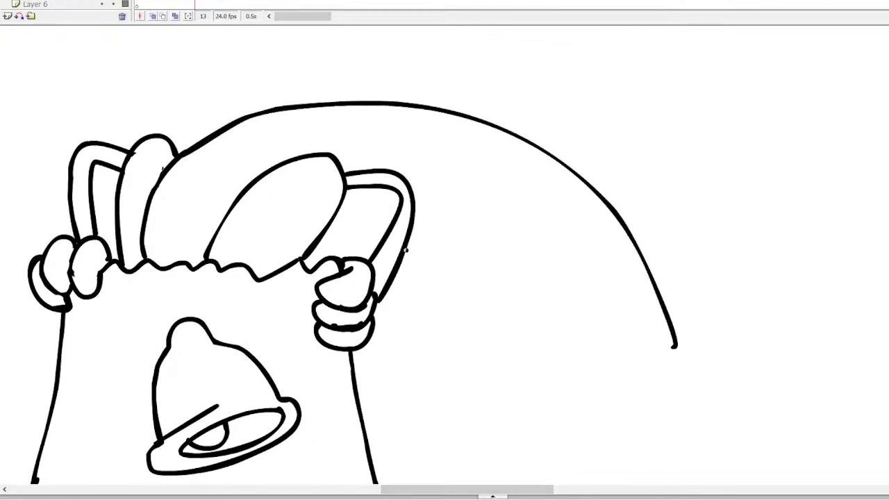
left_click_drag(406, 250, 438, 299)
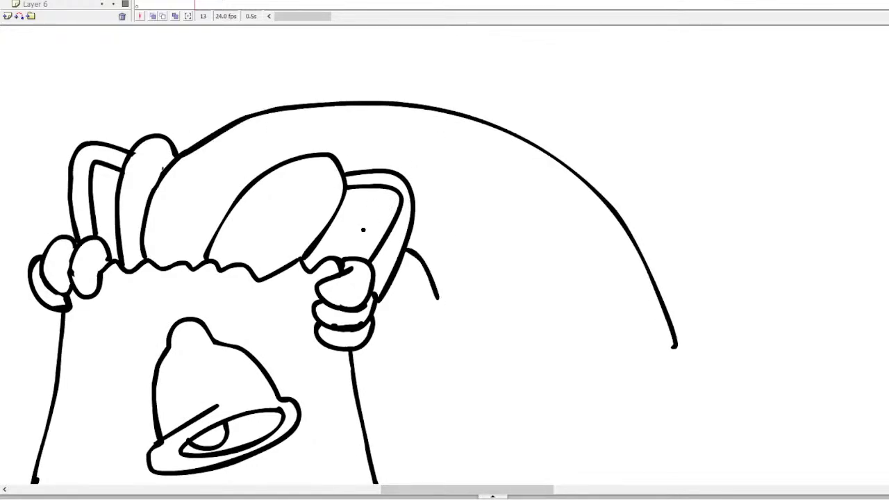
key("ctrl+z")
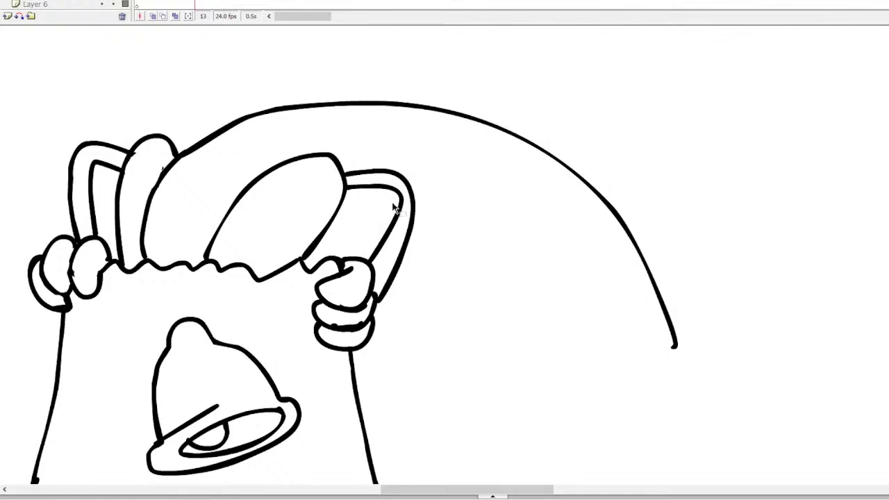
left_click_drag(394, 206, 311, 264)
mouse_move(412, 196)
left_mouse_down()
mouse_move(430, 197)
mouse_move(563, 285)
mouse_move(595, 346)
left_mouse_up()
mouse_move(303, 106)
left_mouse_down()
mouse_move(356, 142)
mouse_move(437, 104)
left_mouse_up()
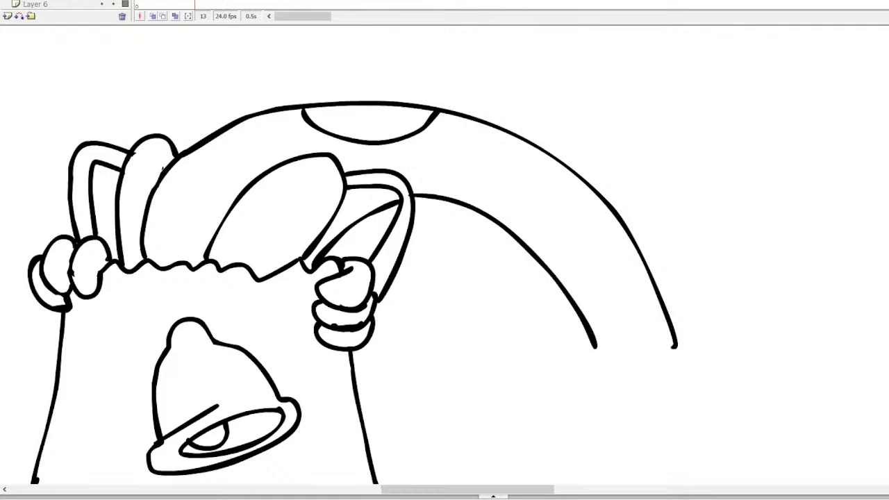
Step: Draw two round eyes beyond the arch's open end, with small pupils looking toward the bag and a drooping lid on the right eye
scroll(445, 278, "down", 3)
left_click_drag(535, 490, 578, 491)
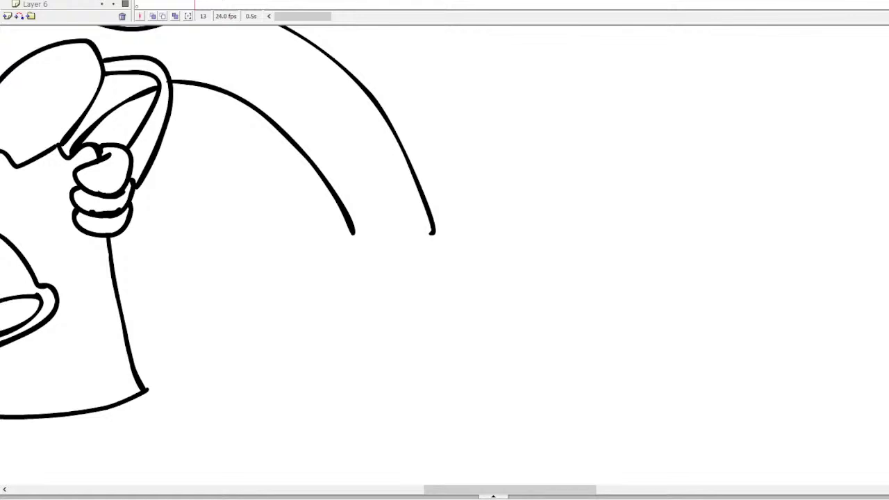
mouse_move(560, 224)
left_mouse_down()
mouse_move(507, 234)
mouse_move(566, 302)
mouse_move(563, 224)
mouse_move(495, 240)
mouse_move(532, 304)
mouse_move(571, 252)
mouse_move(530, 228)
left_mouse_up()
key("ctrl+z")
left_click_drag(493, 255, 532, 253)
key("ctrl+z")
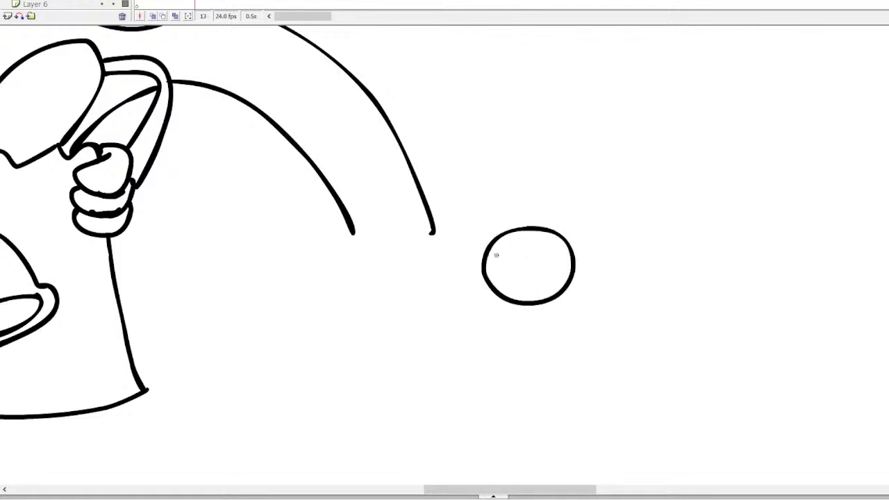
left_click(497, 253)
mouse_move(629, 262)
left_mouse_down()
mouse_move(591, 298)
mouse_move(633, 330)
mouse_move(673, 308)
mouse_move(672, 278)
mouse_move(627, 258)
left_mouse_up()
mouse_move(590, 282)
left_mouse_down()
mouse_move(652, 302)
mouse_move(641, 285)
mouse_move(673, 300)
left_mouse_up()
key("ctrl+z")
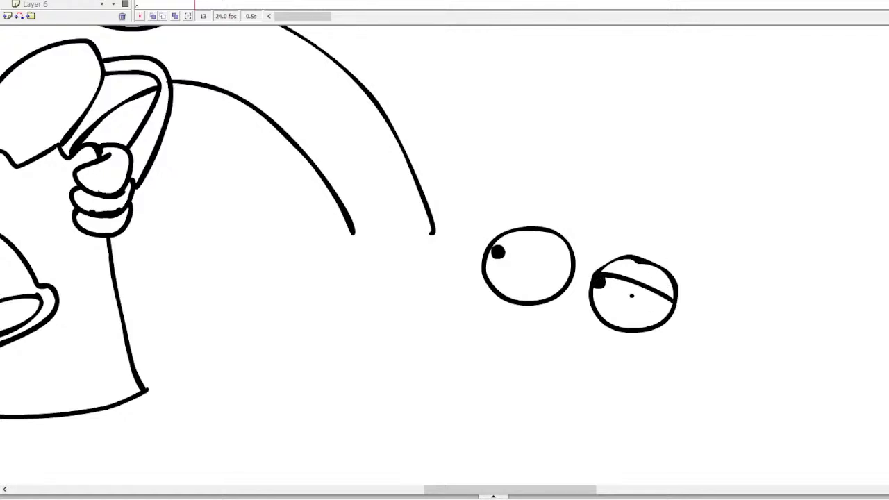
Step: Draw an oval muzzle with a small nose under the half-lidded eye and a slanted mouth line below it
mouse_move(640, 336)
left_mouse_down()
mouse_move(574, 352)
mouse_move(676, 363)
mouse_move(643, 333)
mouse_move(651, 350)
mouse_move(645, 336)
left_mouse_up()
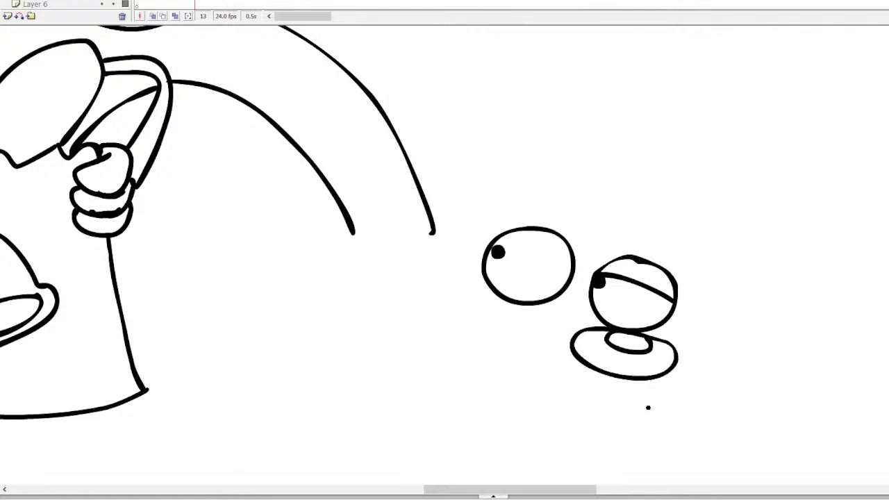
mouse_move(655, 382)
left_mouse_down()
mouse_move(619, 400)
mouse_move(535, 369)
left_mouse_up()
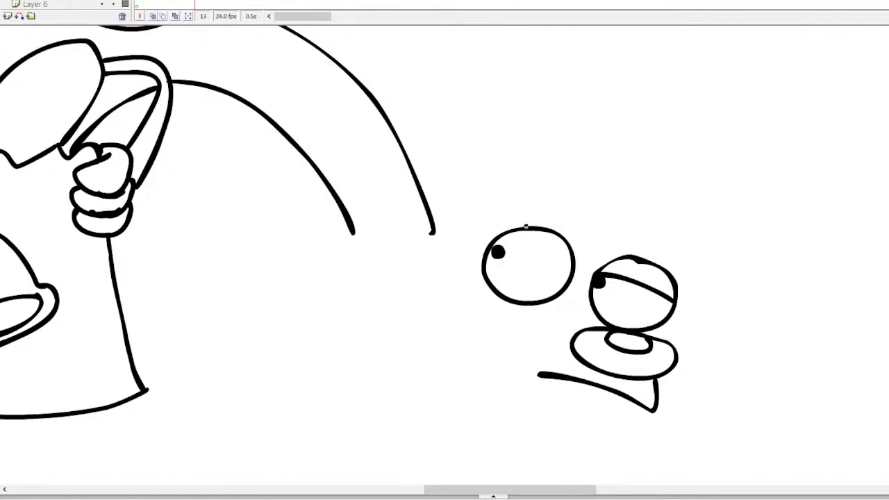
Step: Draw a pointed ear above each eye and join them with a curved line for the top of the head
mouse_move(526, 227)
left_mouse_down()
mouse_move(540, 162)
mouse_move(465, 218)
left_mouse_up()
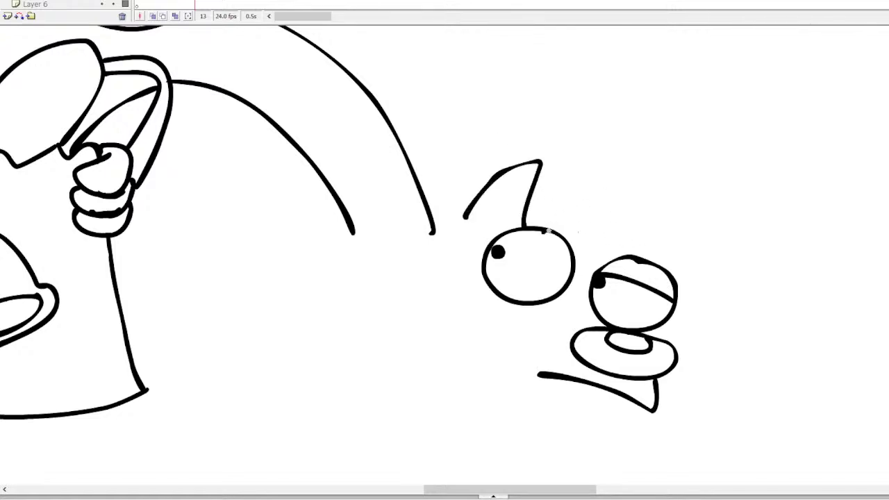
mouse_move(549, 230)
left_mouse_down()
mouse_move(636, 256)
mouse_move(704, 214)
mouse_move(665, 256)
mouse_move(706, 212)
mouse_move(667, 259)
mouse_move(689, 244)
mouse_move(674, 275)
left_mouse_up()
key("ctrl+z")
key("ctrl+z")
Step: Dot the cat's cheek with freckles and draw three whiskers on each side of the face
scroll(445, 251, "down", 3)
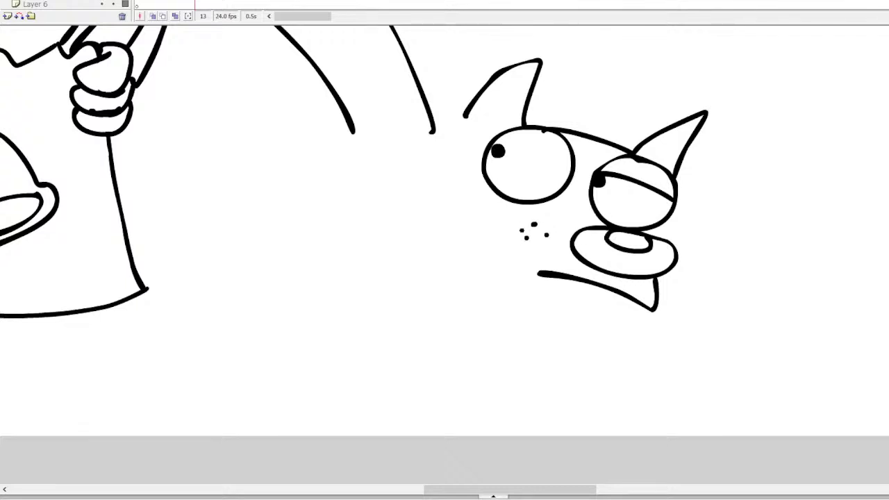
mouse_move(518, 221)
left_mouse_down()
mouse_move(464, 209)
mouse_move(507, 226)
mouse_move(502, 238)
left_mouse_up()
left_click(483, 228)
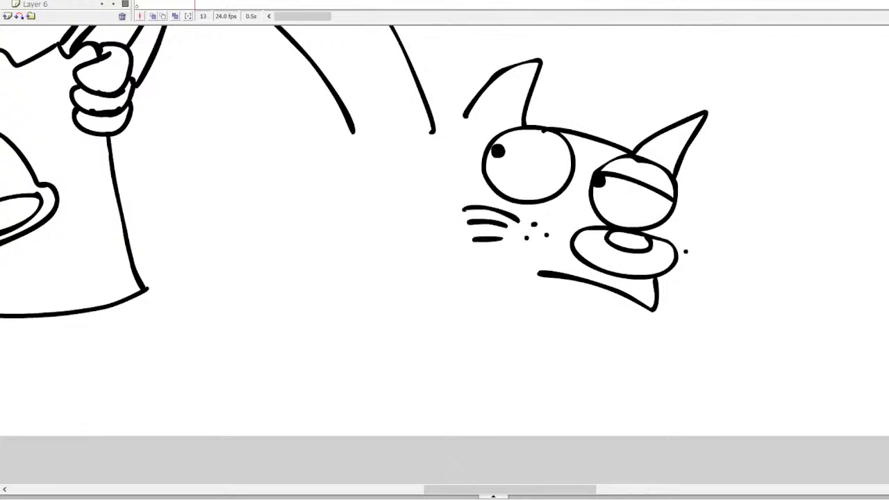
mouse_move(681, 266)
left_mouse_down()
mouse_move(729, 251)
mouse_move(707, 271)
mouse_move(724, 277)
left_mouse_up()
key("ctrl+z")
mouse_move(671, 266)
left_mouse_down()
mouse_move(710, 291)
mouse_move(694, 299)
left_mouse_up()
Step: Curve a chin under the mouth and draw a forearm lying flat beside it, ending in a paw with separate fingers
left_click_drag(634, 304, 582, 326)
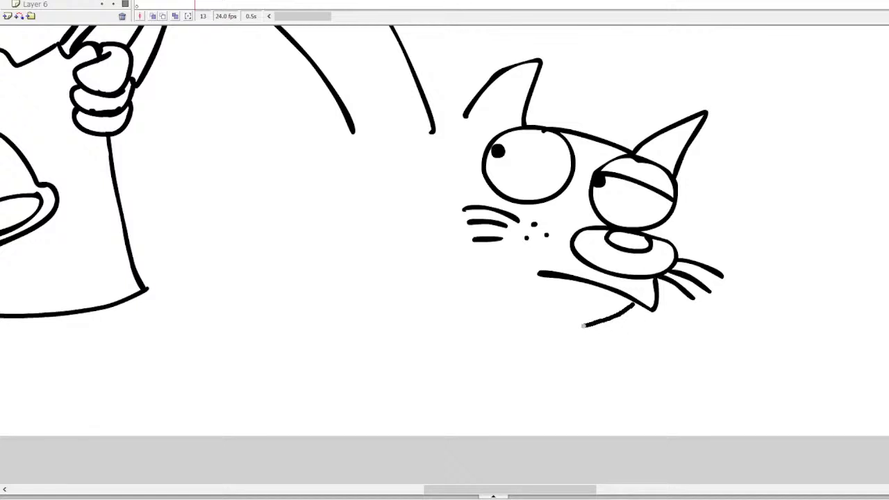
key("ctrl+z")
mouse_move(624, 294)
left_mouse_down()
mouse_move(553, 316)
mouse_move(513, 314)
left_mouse_up()
mouse_move(410, 271)
left_mouse_down()
mouse_move(336, 311)
mouse_move(487, 353)
mouse_move(443, 312)
left_mouse_up()
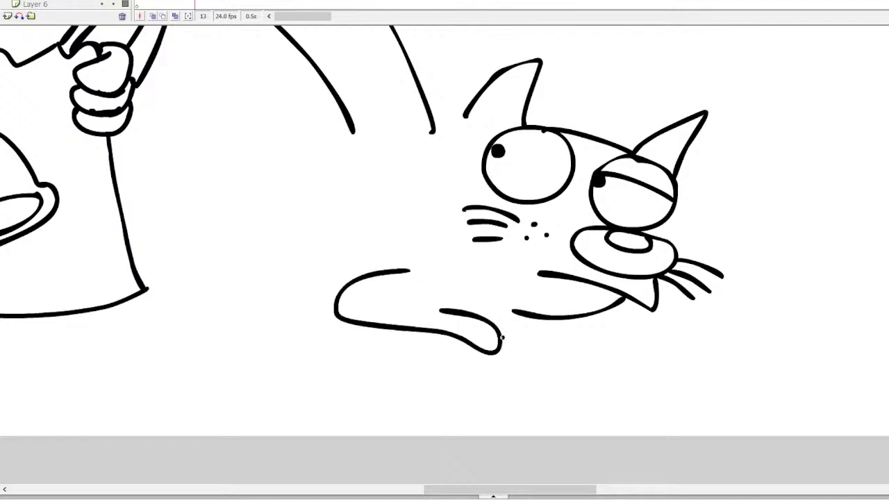
mouse_move(514, 341)
left_mouse_down()
mouse_move(483, 307)
mouse_move(511, 339)
mouse_move(497, 301)
mouse_move(382, 301)
left_mouse_up()
key("ctrl+z")
key("ctrl+z")
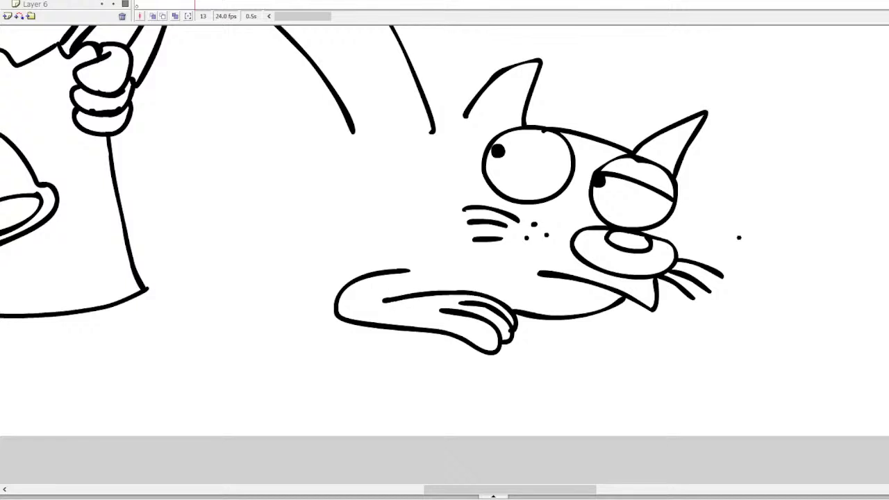
Step: Draw the other arm bent at the elbow, with its hand behind the right eye propping up the head
key("ctrl+z")
mouse_move(673, 241)
left_mouse_down()
mouse_move(684, 221)
mouse_move(678, 204)
mouse_move(697, 205)
mouse_move(681, 240)
mouse_move(700, 205)
mouse_move(689, 237)
mouse_move(729, 295)
mouse_move(728, 336)
mouse_move(596, 314)
left_mouse_up()
key("ctrl+z")
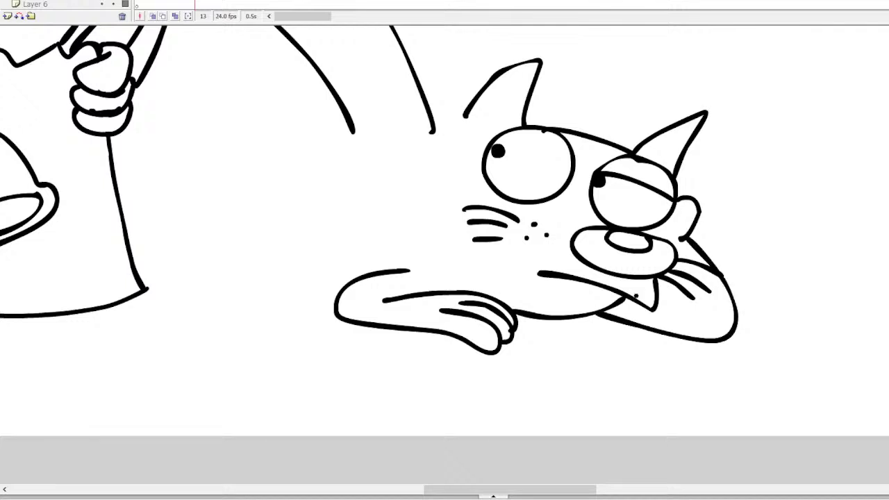
mouse_move(671, 272)
left_mouse_down()
mouse_move(703, 312)
mouse_move(650, 300)
left_mouse_up()
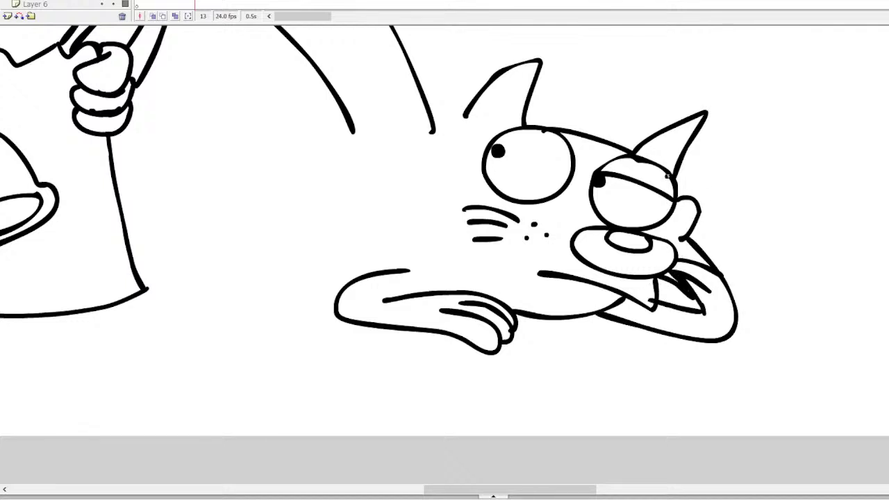
Step: Connect the arched body to the left ear and the flat forearm, and draw half-oval spots on its outer and inner edges
left_click_drag(467, 116, 430, 131)
left_click_drag(351, 129, 401, 269)
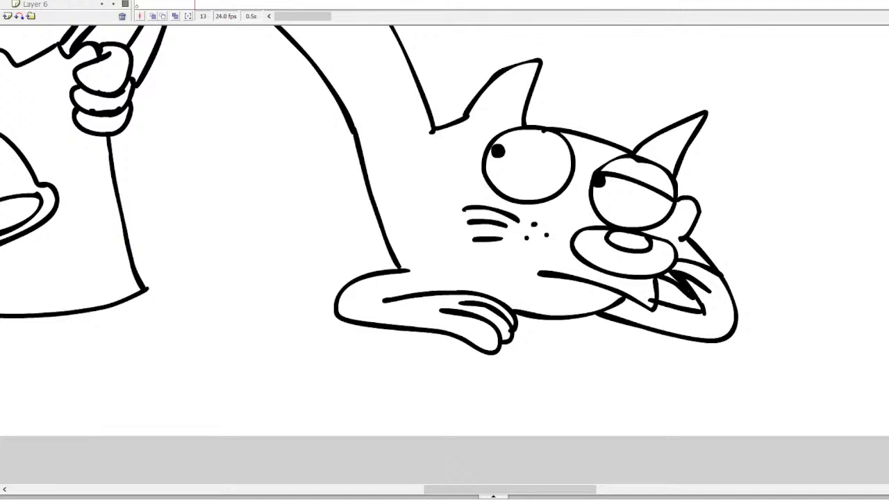
scroll(383, 139, "up", 5)
scroll(383, 139, "down", 2)
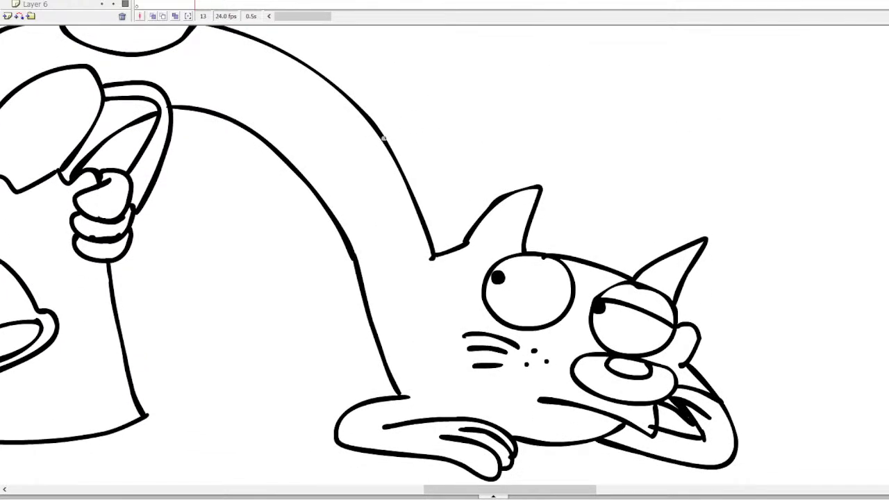
mouse_move(383, 139)
left_mouse_down()
mouse_move(369, 167)
mouse_move(396, 219)
mouse_move(425, 233)
left_mouse_up()
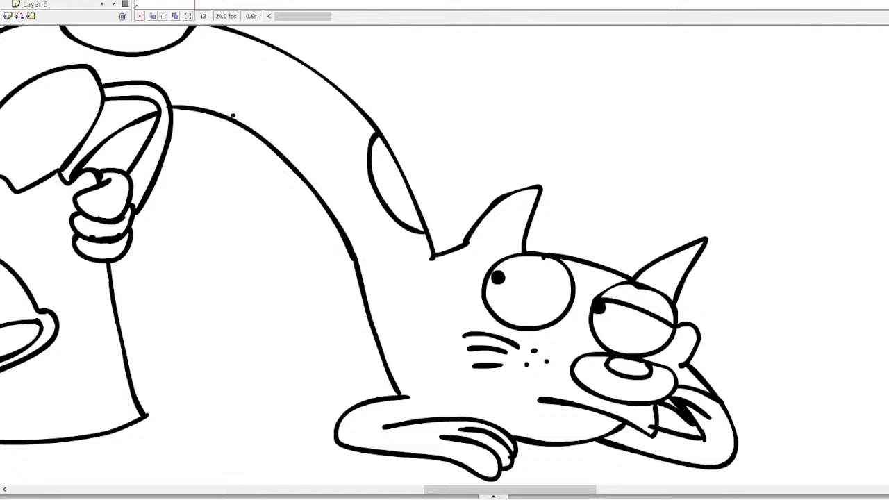
mouse_move(233, 116)
left_mouse_down()
mouse_move(279, 128)
mouse_move(318, 189)
left_mouse_up()
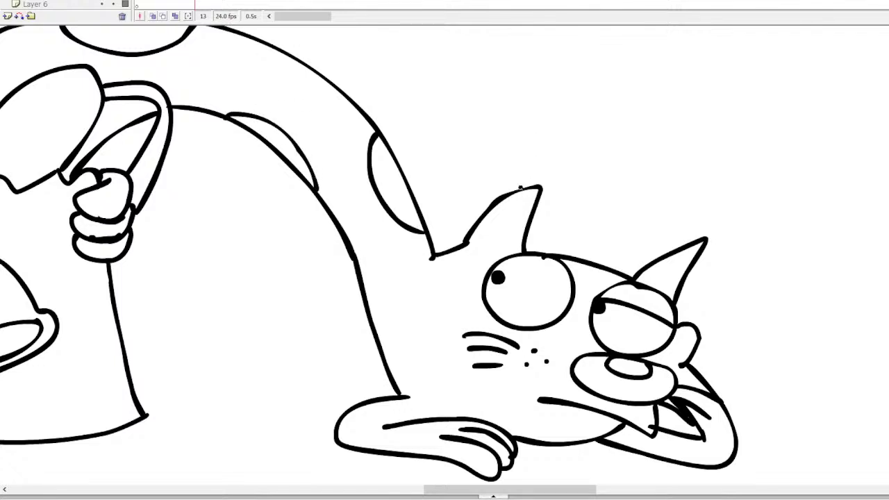
Step: Draw curved markings across both of the cat's ears and a half-oval spot on the body's inner edge above the forearm
mouse_move(501, 200)
left_mouse_down()
mouse_move(479, 247)
mouse_move(453, 255)
left_mouse_up()
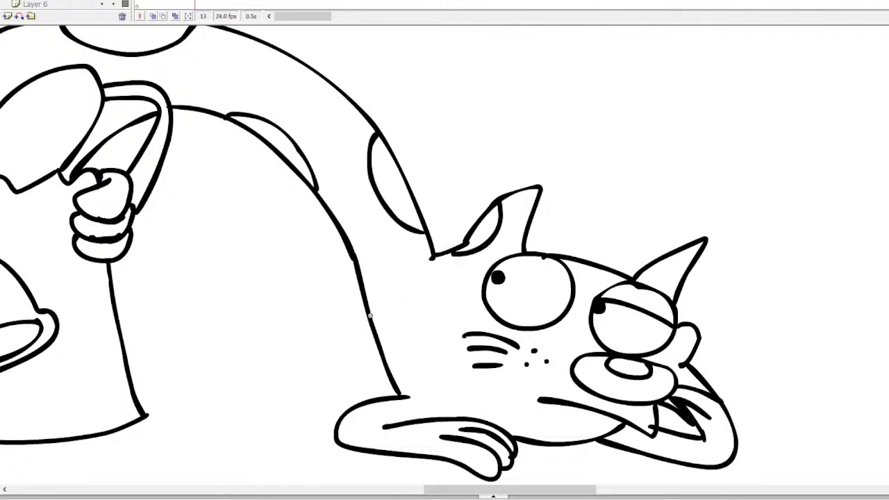
left_click_drag(370, 315, 386, 362)
mouse_move(672, 256)
left_mouse_down()
mouse_move(651, 299)
mouse_move(664, 250)
left_mouse_up()
key("ctrl+z")
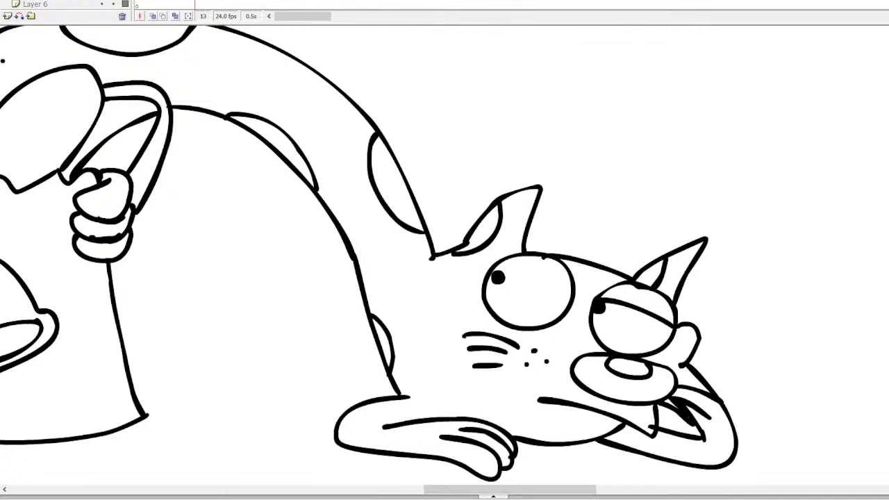
Step: Cross out "Catdog" with a red brush line in the handwritten list of shows
left_click(201, 275, "alt")
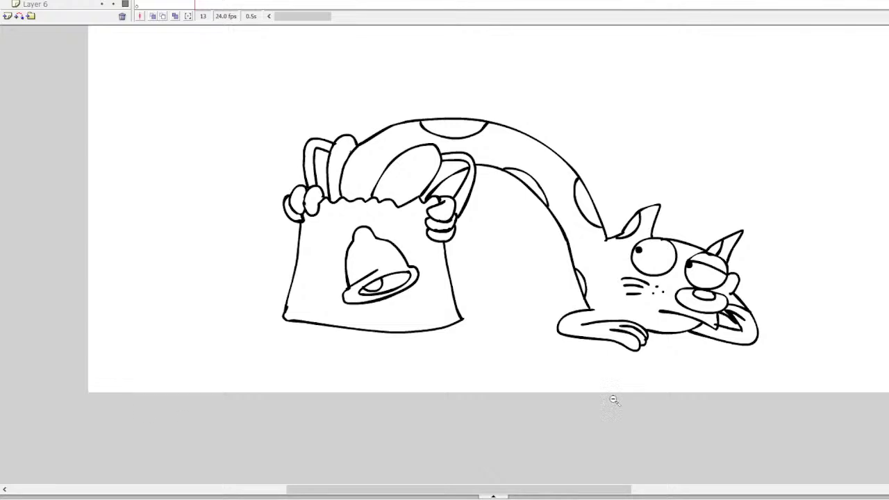
left_click_drag(588, 491, 391, 475)
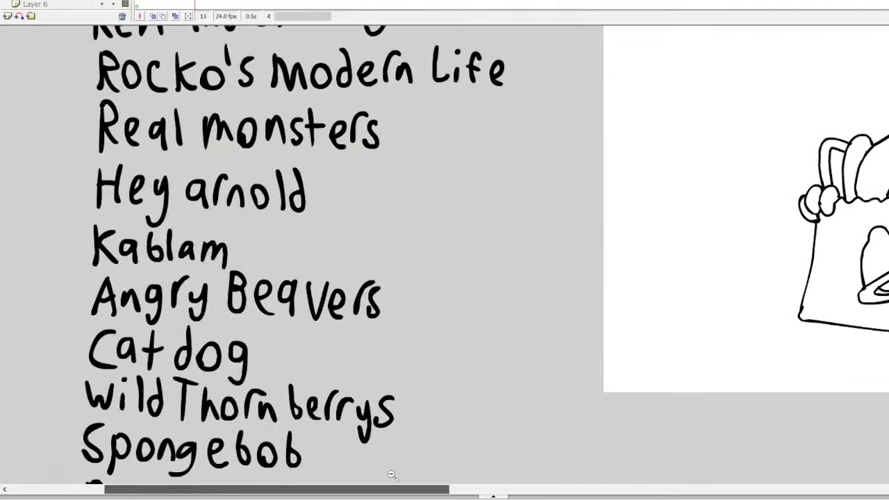
scroll(375, 444, "up", 5)
scroll(364, 418, "down", 10)
scroll(365, 419, "up", 1)
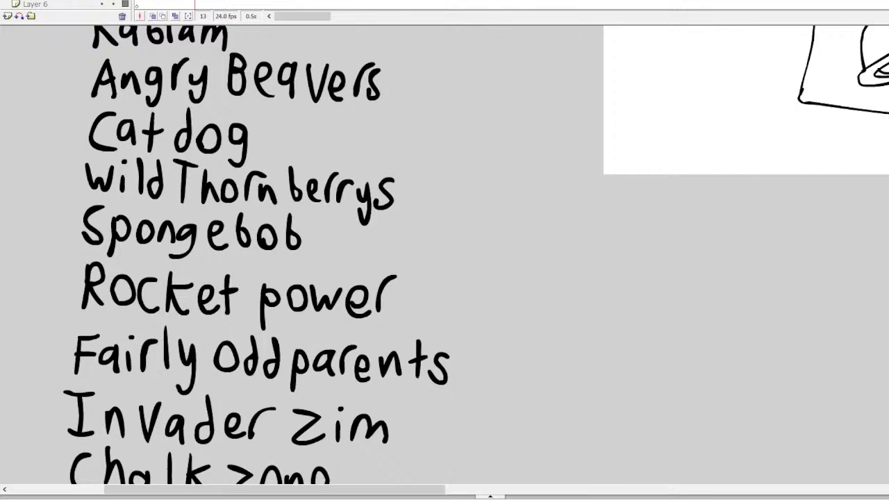
left_click(162, 4)
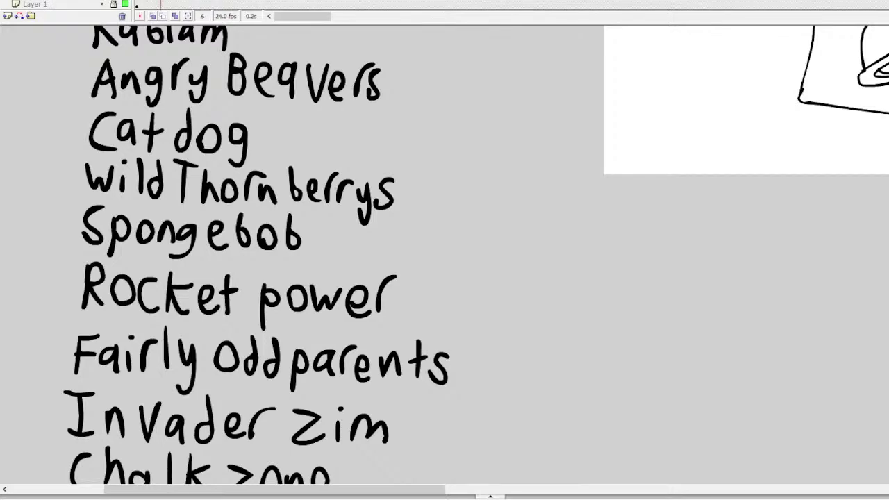
scroll(298, 278, "up", 6)
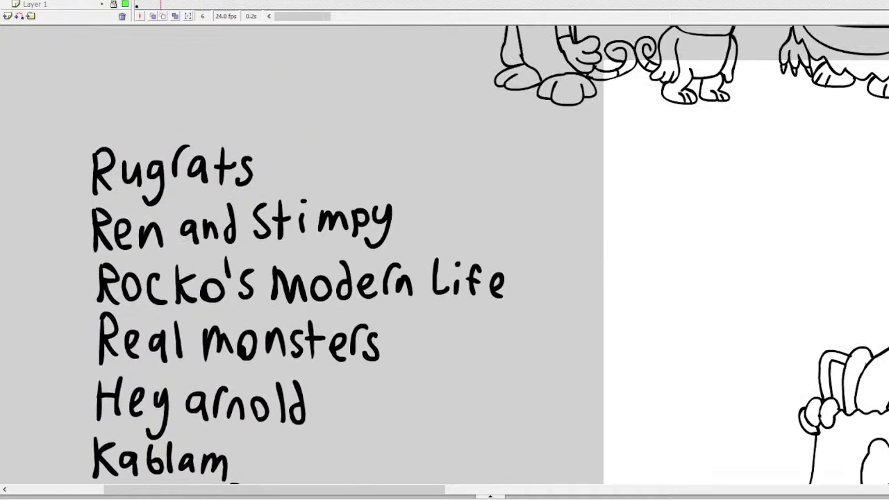
scroll(299, 278, "down", 8)
scroll(476, 255, "up", 6)
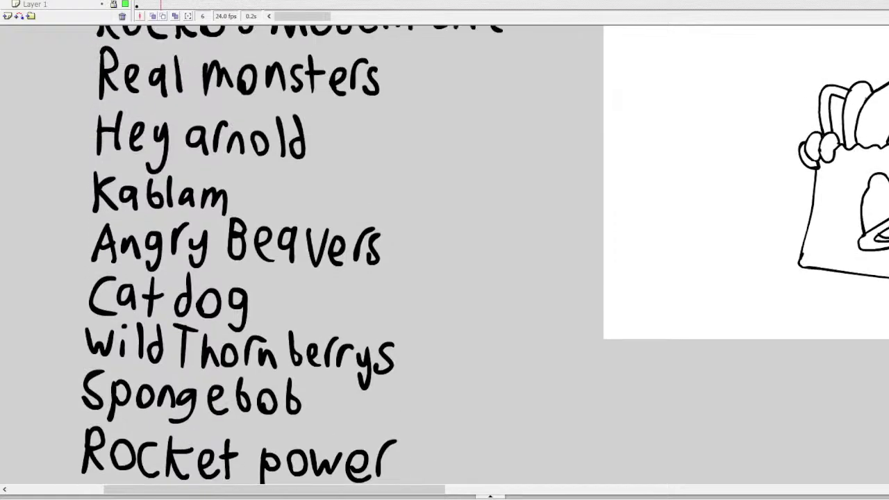
scroll(476, 255, "down", 1)
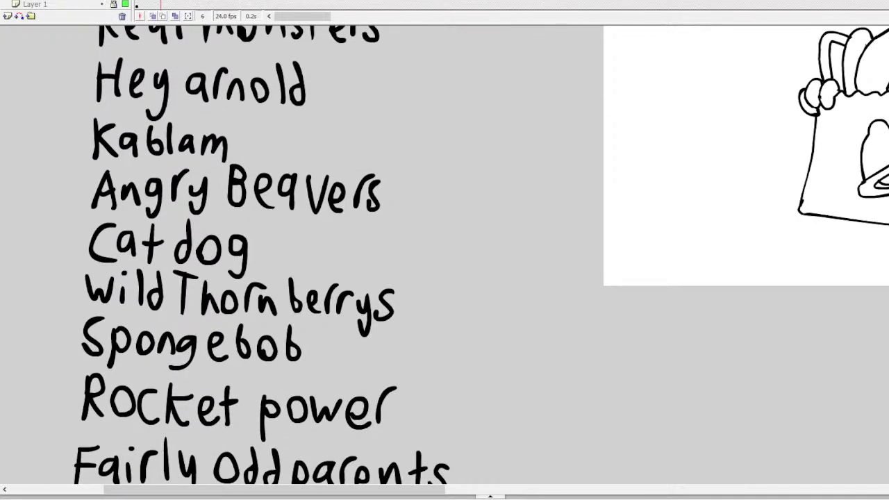
left_click_drag(266, 250, 90, 245)
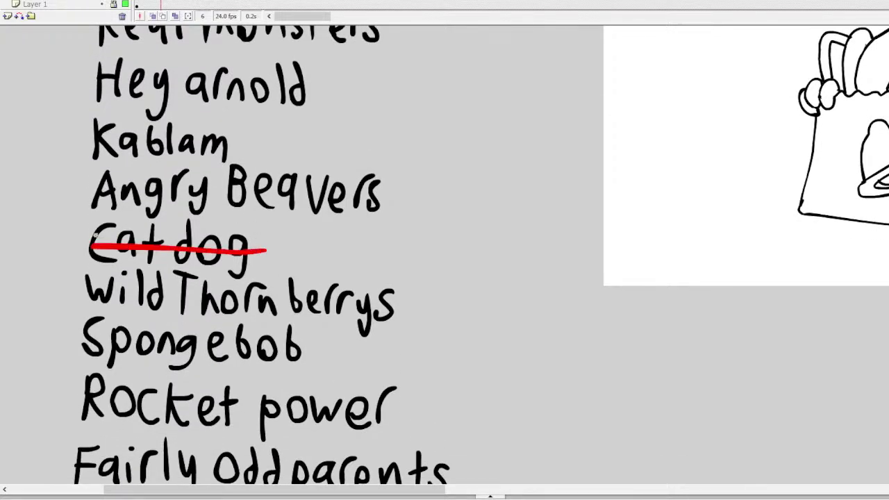
scroll(445, 256, "down", 8)
scroll(444, 256, "up", 9)
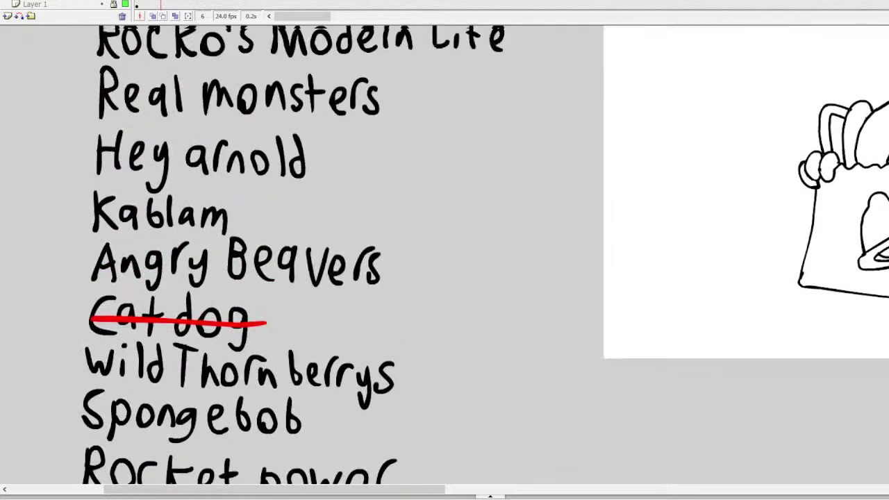
scroll(445, 256, "down", 1)
scroll(639, 465, "down", 1)
Step: Add several new layers to the timeline for a new character in the area below the long cat
scroll(639, 465, "right", 10)
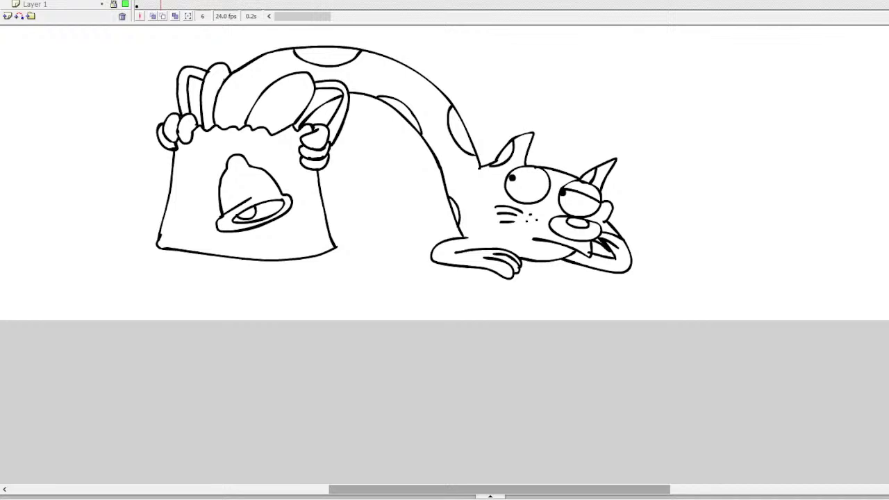
mouse_move(564, 490)
left_mouse_down()
mouse_move(427, 486)
mouse_move(619, 489)
mouse_move(600, 491)
left_mouse_up()
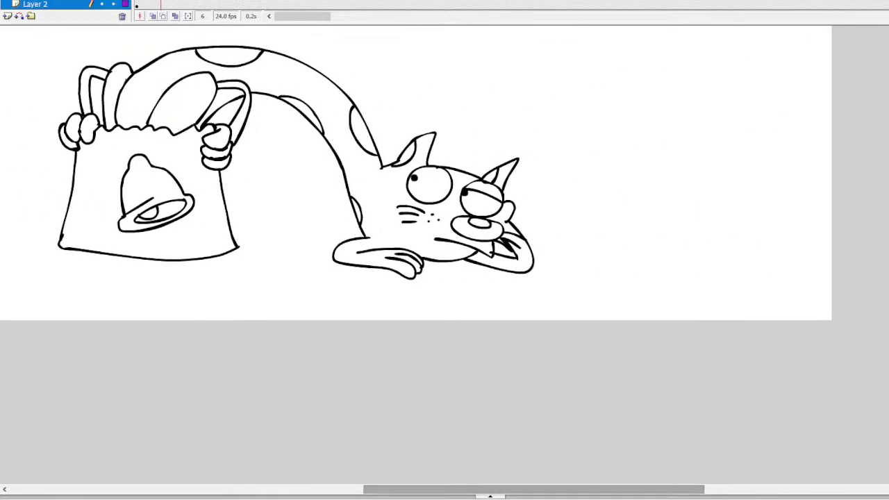
left_click(291, 2)
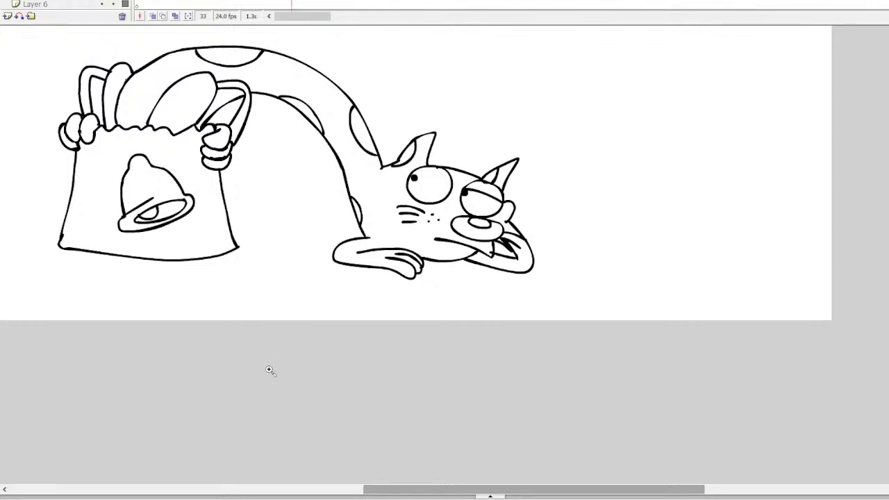
key("ctrl+=")
left_click_drag(456, 490, 430, 494)
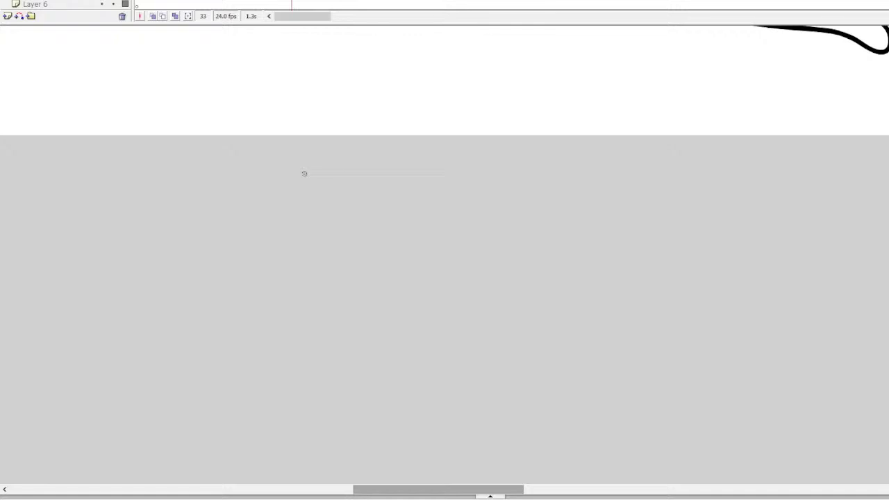
left_click(304, 174)
scroll(63, 4, "down", 3)
left_click(6, 17)
left_click(6, 17)
left_click(6, 16)
left_click(7, 17)
left_click(7, 17)
left_click(6, 17)
left_click(7, 16)
scroll(63, 4, "down", 1)
Step: Draw the character's round right eye with a straight half-closed lid, a black pupil and an angry slanted eyebrow
mouse_move(422, 179)
left_mouse_down()
mouse_move(382, 248)
mouse_move(431, 252)
mouse_move(444, 212)
mouse_move(432, 197)
mouse_move(406, 207)
mouse_move(472, 251)
mouse_move(476, 189)
mouse_move(419, 200)
mouse_move(485, 216)
mouse_move(442, 214)
left_mouse_up()
key("ctrl+z")
left_click_drag(465, 147, 421, 171)
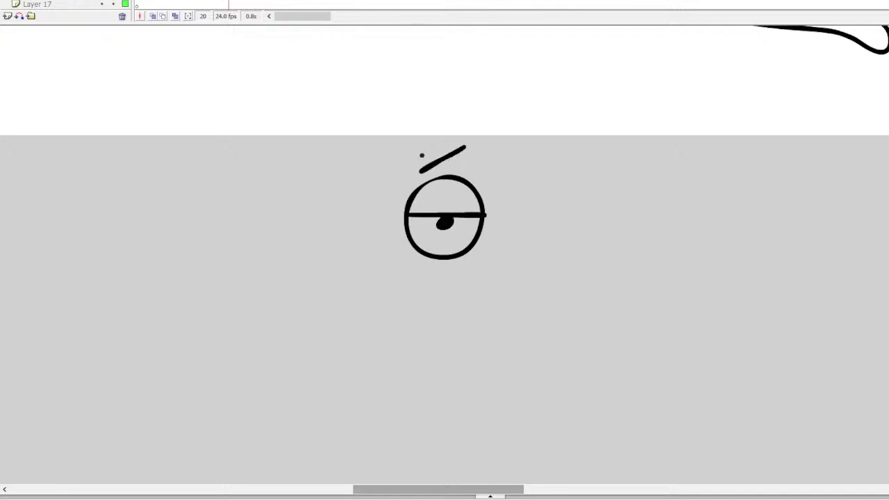
Step: Draw a matching half-lidded left eye with a pupil and an eyebrow slanting down toward the nose
mouse_move(328, 181)
left_mouse_down()
mouse_move(291, 185)
mouse_move(278, 230)
mouse_move(318, 258)
mouse_move(348, 225)
mouse_move(323, 170)
mouse_move(299, 186)
mouse_move(289, 230)
mouse_move(320, 250)
mouse_move(349, 222)
mouse_move(346, 191)
mouse_move(315, 170)
left_mouse_up()
key("ctrl+z")
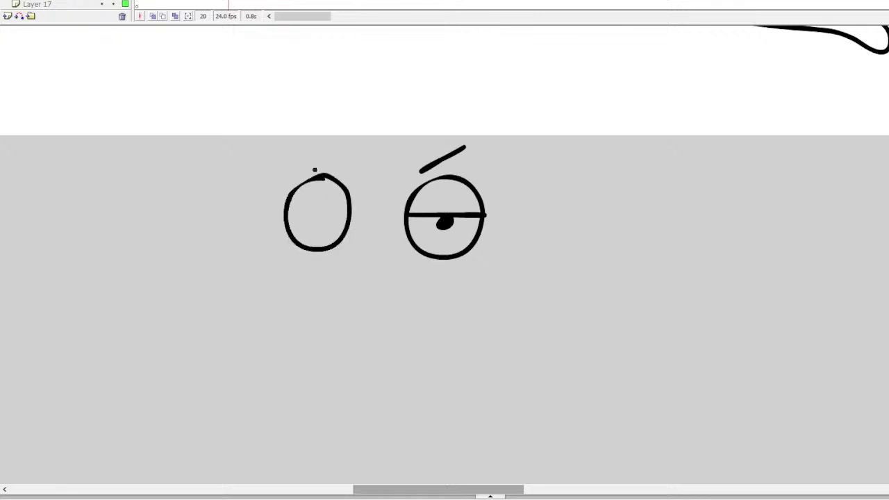
mouse_move(288, 207)
left_mouse_down()
mouse_move(350, 210)
mouse_move(327, 221)
mouse_move(321, 205)
left_mouse_up()
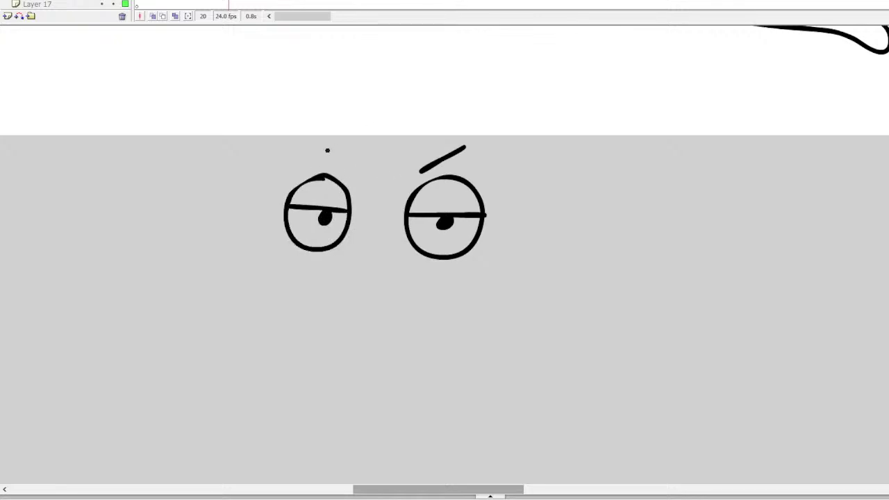
left_click_drag(304, 160, 341, 178)
key("ctrl+z")
left_click_drag(299, 143, 346, 171)
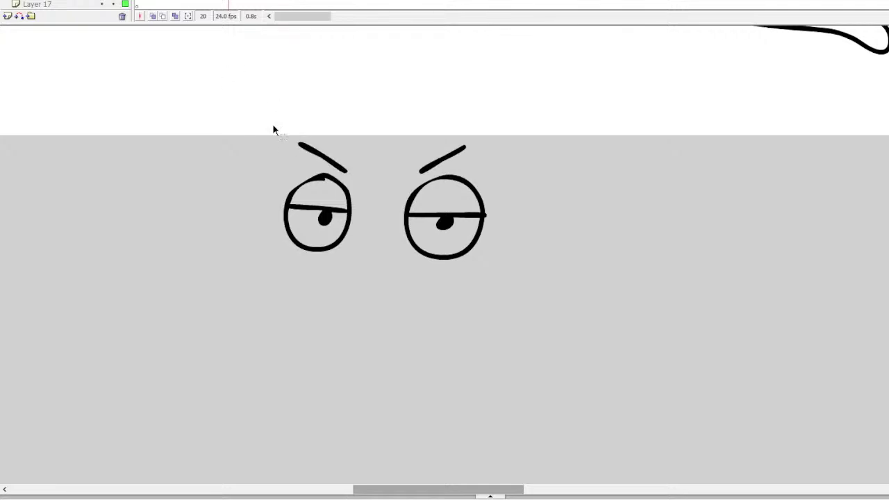
Step: Move the left eye and eyebrow farther from the right eye, and draw a pointed nose and a smirking mouth between them
mouse_move(257, 126)
left_mouse_down()
mouse_move(338, 282)
mouse_move(355, 285)
left_mouse_up()
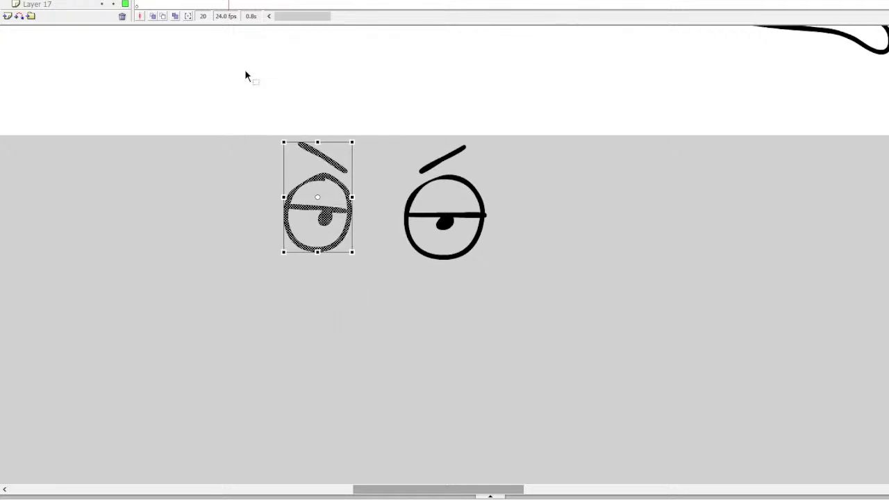
left_click_drag(344, 213, 289, 219)
key("Escape")
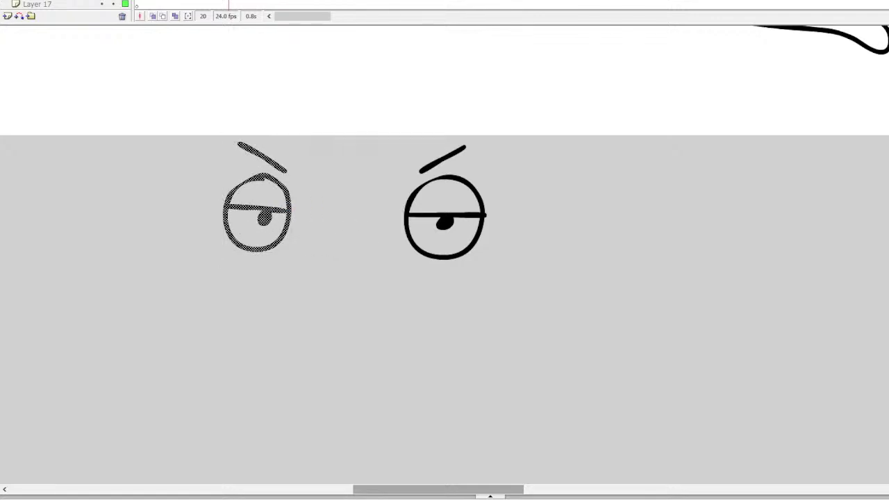
mouse_move(343, 223)
left_mouse_down()
mouse_move(321, 253)
mouse_move(339, 264)
mouse_move(321, 282)
mouse_move(329, 289)
mouse_move(382, 280)
mouse_move(347, 304)
left_mouse_up()
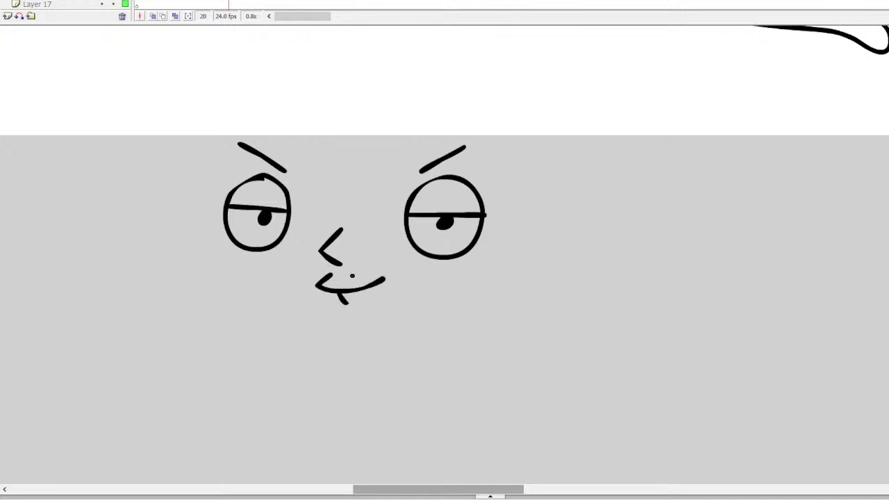
Step: Outline the left forehead and the wide curved jaw, and draw a rounded ear on each side of the head
mouse_move(344, 106)
left_mouse_down()
mouse_move(278, 119)
mouse_move(239, 144)
mouse_move(205, 196)
mouse_move(188, 182)
mouse_move(201, 238)
mouse_move(241, 281)
mouse_move(298, 312)
mouse_move(349, 323)
left_mouse_up()
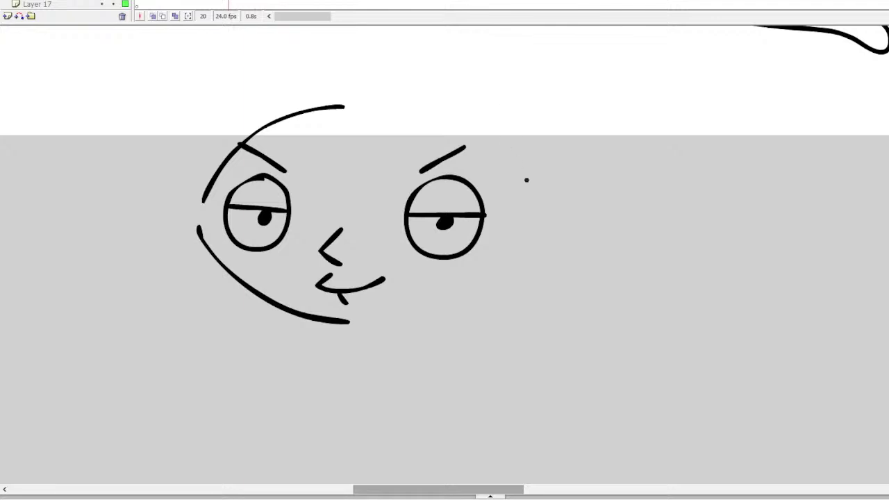
key("ctrl+z")
mouse_move(521, 194)
left_mouse_down()
mouse_move(545, 180)
mouse_move(561, 194)
mouse_move(564, 216)
mouse_move(554, 230)
mouse_move(525, 231)
mouse_move(518, 258)
mouse_move(468, 295)
mouse_move(409, 320)
mouse_move(349, 325)
mouse_move(269, 300)
mouse_move(236, 280)
mouse_move(197, 220)
left_mouse_up()
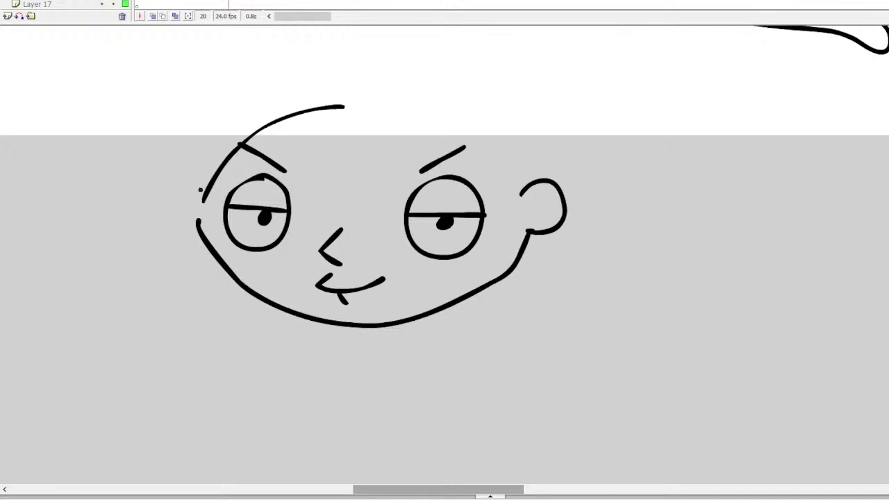
mouse_move(201, 187)
left_mouse_down()
mouse_move(177, 180)
mouse_move(165, 210)
mouse_move(184, 231)
left_mouse_up()
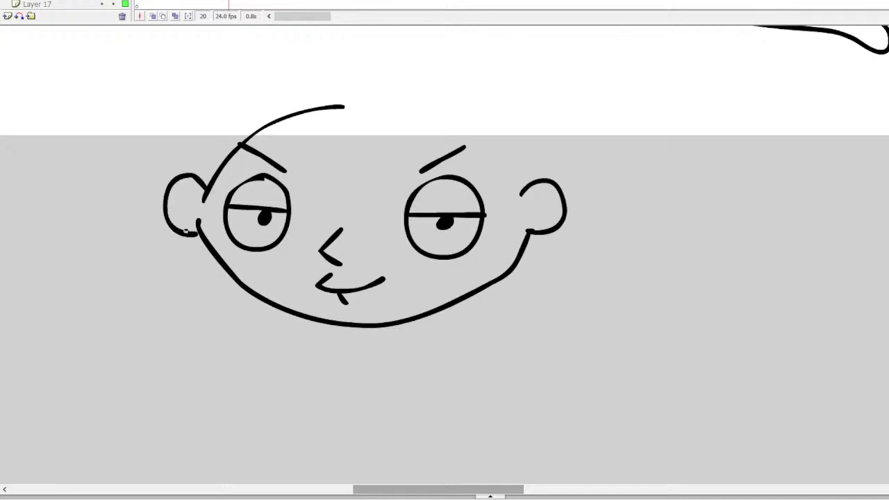
Step: Close the top of the head with a smooth curve from the forehead line to the right ear
mouse_move(324, 106)
left_mouse_down()
mouse_move(428, 112)
mouse_move(487, 139)
mouse_move(528, 176)
mouse_move(491, 144)
mouse_move(439, 123)
mouse_move(339, 108)
left_mouse_up()
key("ctrl+z")
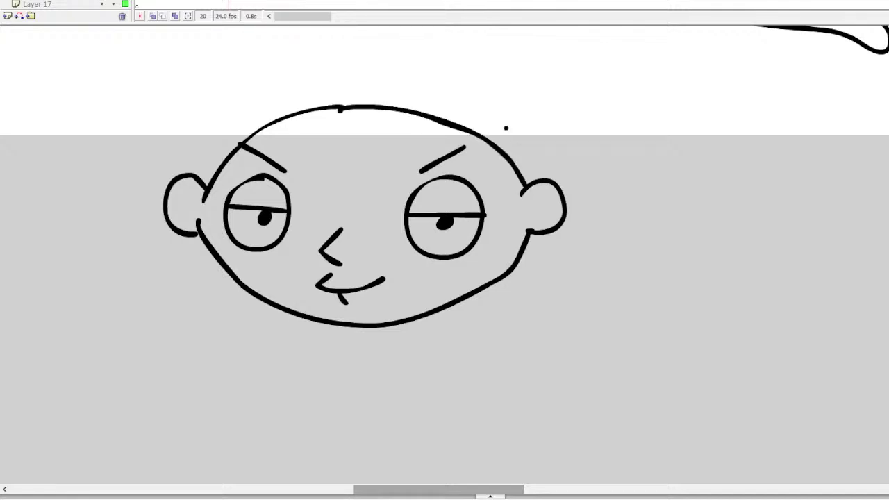
key("ctrl+z")
mouse_move(523, 189)
left_mouse_down()
mouse_move(402, 116)
mouse_move(324, 106)
mouse_move(437, 116)
mouse_move(477, 137)
mouse_move(522, 188)
left_mouse_up()
key("ctrl+z")
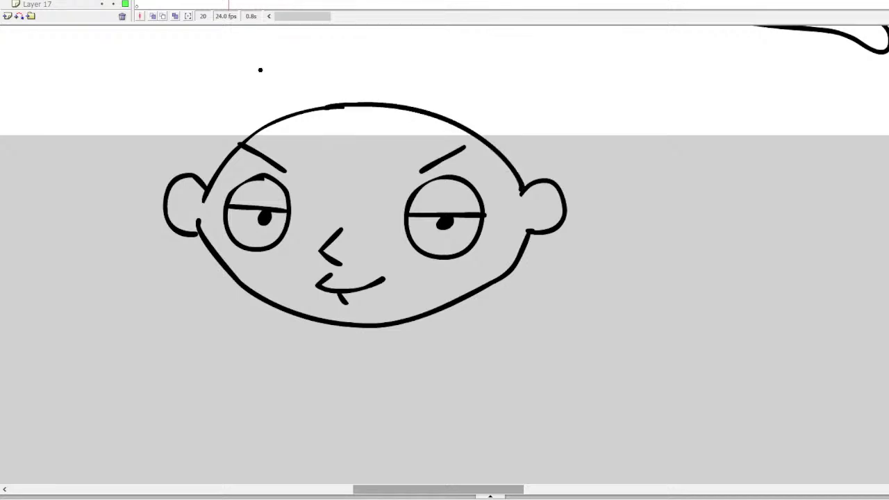
mouse_move(222, 179)
left_mouse_down()
mouse_move(220, 148)
mouse_move(239, 126)
mouse_move(279, 107)
mouse_move(382, 90)
mouse_move(403, 104)
left_mouse_up()
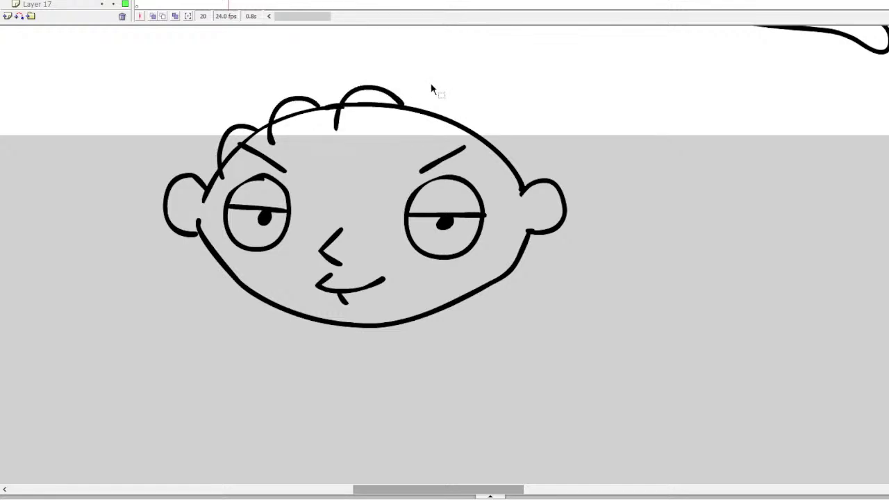
key("ctrl+z")
key("ctrl+z")
key("ctrl+z")
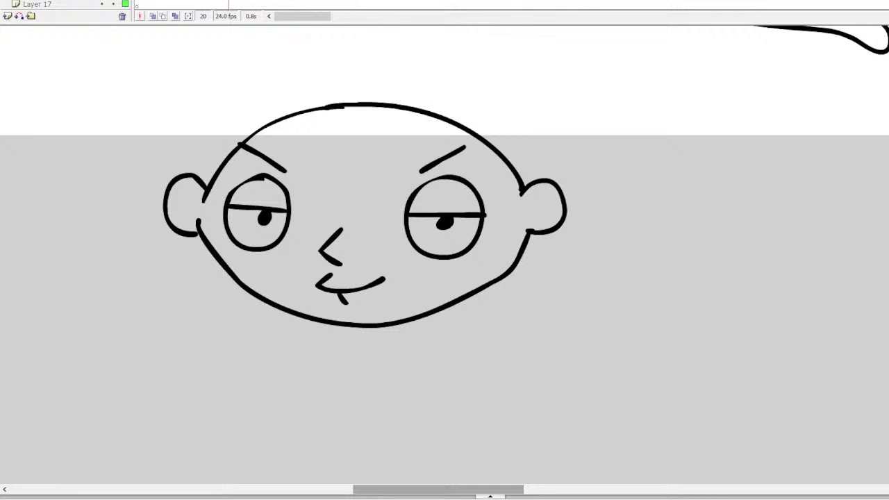
mouse_move(312, 110)
left_mouse_down()
mouse_move(209, 56)
mouse_move(223, 78)
mouse_move(135, 110)
mouse_move(134, 167)
mouse_move(174, 175)
left_mouse_up()
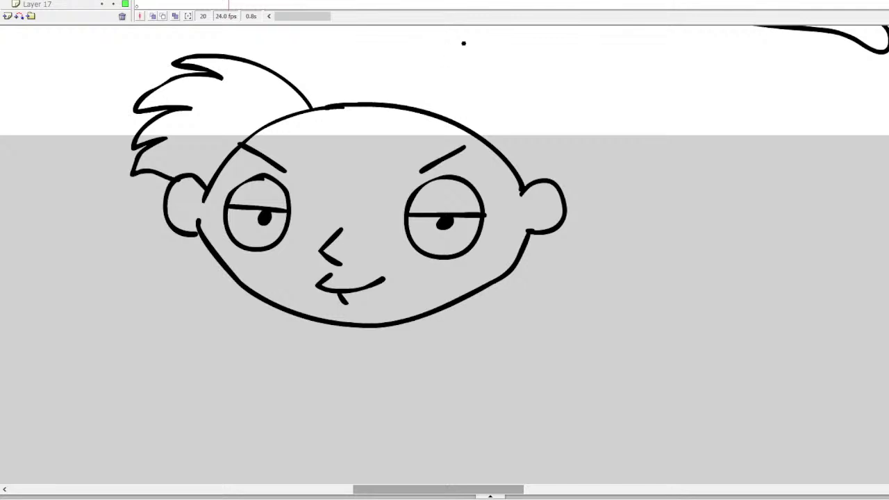
left_click_drag(422, 107, 521, 72)
key("ctrl+z")
key("ctrl+z")
Step: Draw a large spiky tuft of hair sweeping outward from the top of the head and back to the right ear
mouse_move(413, 105)
left_mouse_down()
mouse_move(482, 77)
mouse_move(614, 89)
left_mouse_up()
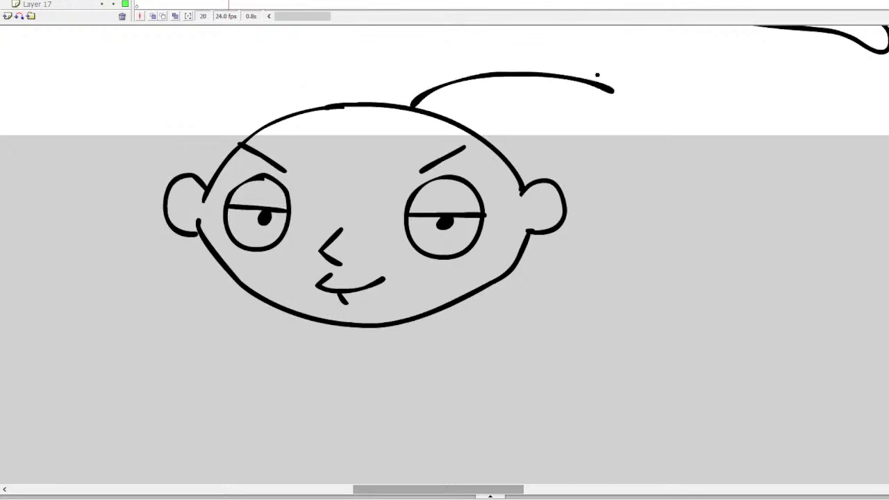
scroll(445, 277, "up", 2)
key("ctrl+z")
mouse_move(417, 158)
left_mouse_down()
mouse_move(485, 121)
mouse_move(574, 130)
mouse_move(545, 137)
mouse_move(543, 150)
mouse_move(605, 167)
mouse_move(562, 176)
mouse_move(596, 192)
mouse_move(565, 214)
mouse_move(598, 249)
mouse_move(546, 236)
left_mouse_up()
key("ctrl+z")
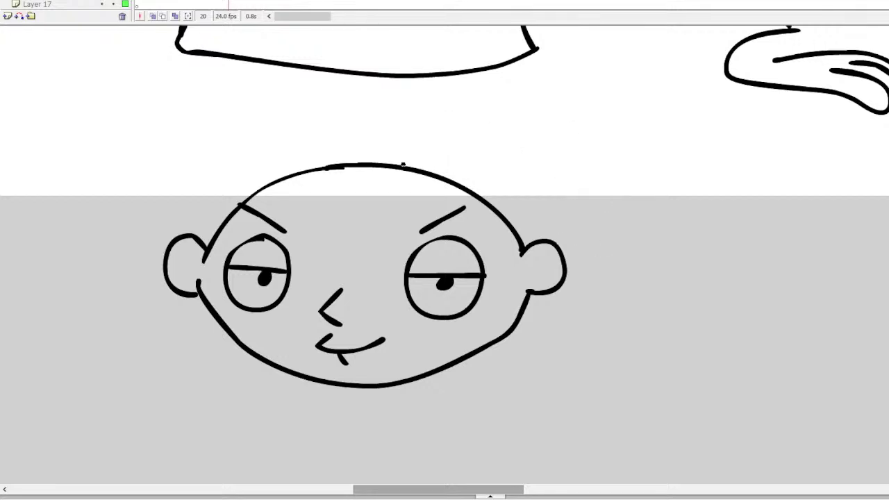
mouse_move(403, 166)
left_mouse_down()
mouse_move(447, 129)
mouse_move(623, 116)
mouse_move(645, 123)
mouse_move(572, 131)
mouse_move(625, 147)
mouse_move(663, 192)
mouse_move(586, 174)
mouse_move(632, 235)
mouse_move(594, 254)
mouse_move(597, 269)
mouse_move(546, 239)
left_mouse_up()
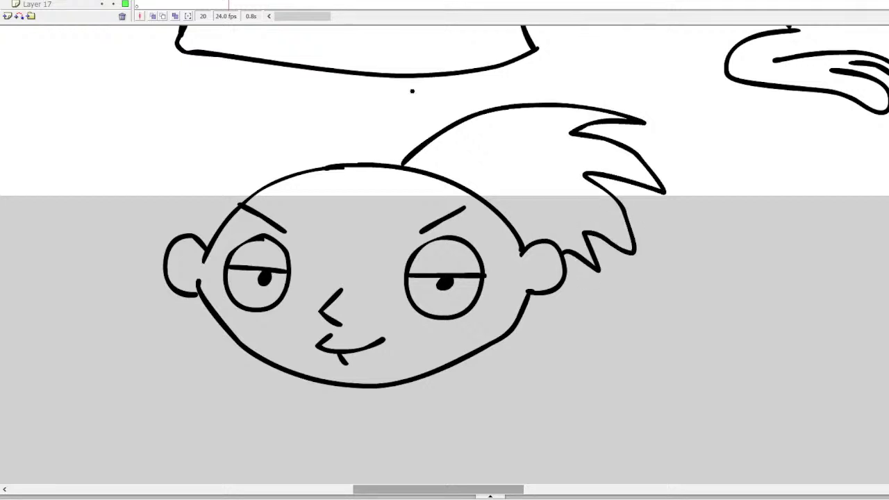
Step: Draw a tiny cap with a curved brim and a centre seam on top of the boy's head, beside the hair tuft
mouse_move(402, 164)
left_mouse_down()
mouse_move(359, 193)
mouse_move(332, 186)
mouse_move(340, 167)
mouse_move(406, 152)
mouse_move(370, 136)
mouse_move(348, 146)
mouse_move(340, 166)
mouse_move(361, 192)
mouse_move(383, 189)
mouse_move(400, 166)
mouse_move(376, 154)
left_mouse_up()
key("ctrl+z")
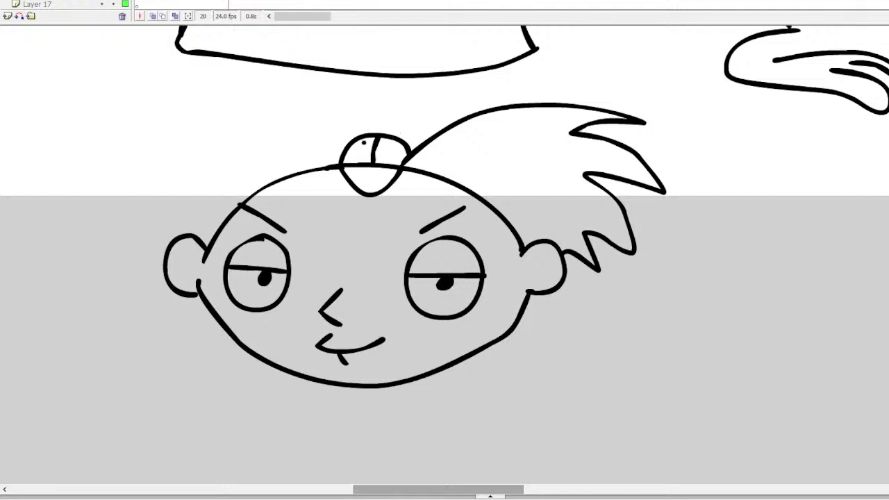
key("ctrl+z")
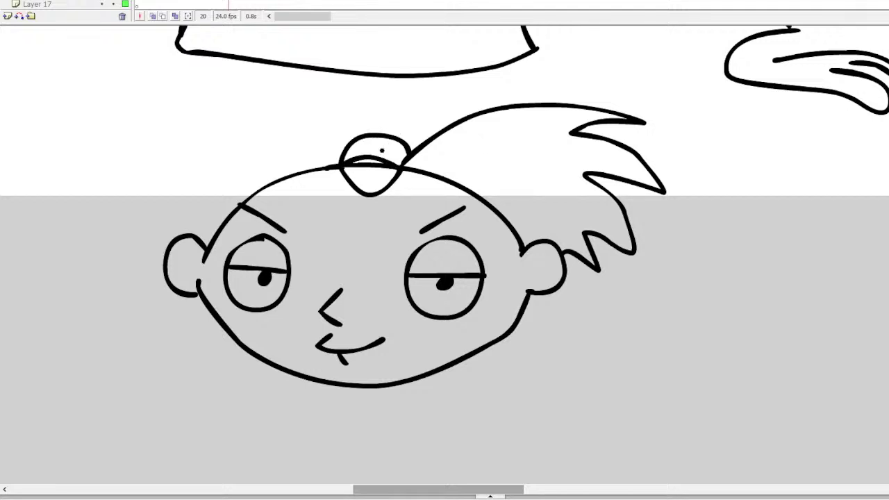
left_click_drag(344, 161, 398, 167)
mouse_move(379, 138)
left_mouse_down()
mouse_move(374, 165)
mouse_move(359, 168)
mouse_move(387, 171)
left_mouse_up()
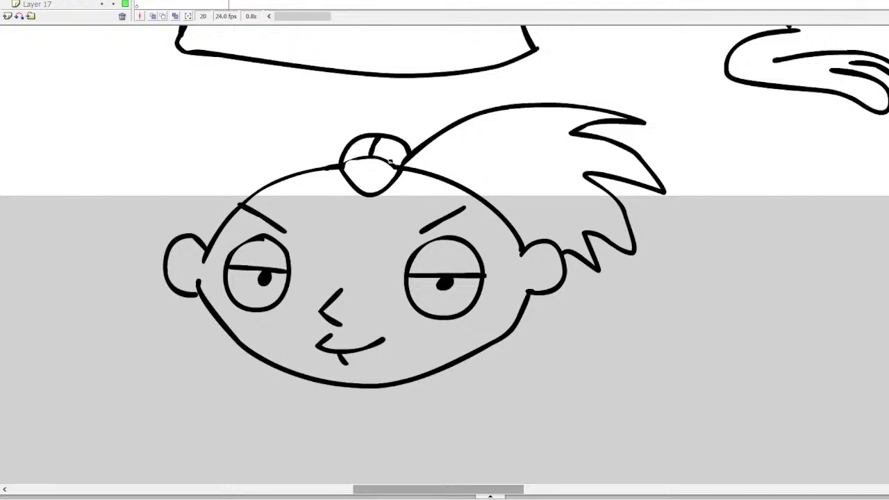
Step: Draw a matching spiky hair tuft sweeping from the cap's left side down to the left ear
mouse_move(394, 166)
left_mouse_down()
mouse_move(344, 166)
mouse_move(368, 159)
mouse_move(396, 167)
mouse_move(332, 125)
mouse_move(253, 97)
mouse_move(227, 121)
left_mouse_up()
key("ctrl+z")
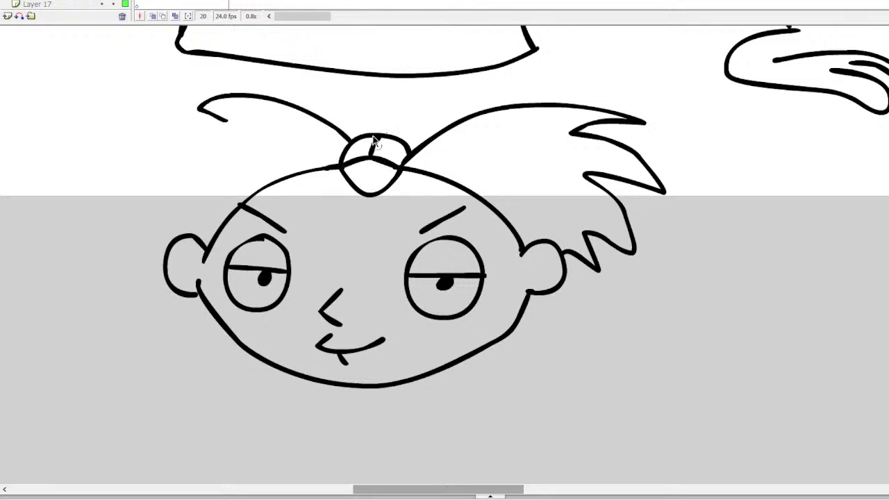
key("ctrl+z")
mouse_move(353, 141)
left_mouse_down()
mouse_move(285, 91)
mouse_move(226, 86)
mouse_move(215, 97)
mouse_move(242, 104)
mouse_move(176, 122)
mouse_move(175, 146)
mouse_move(147, 174)
mouse_move(172, 236)
left_mouse_up()
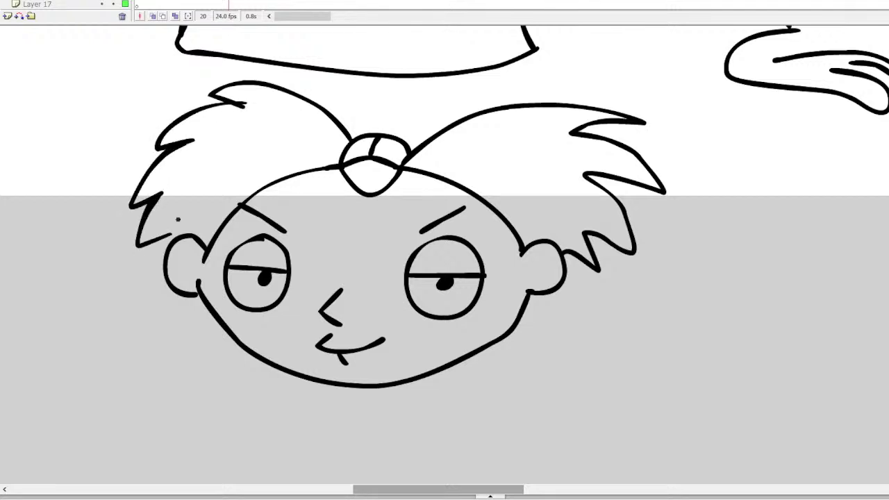
key("ctrl+z")
mouse_move(162, 193)
left_mouse_down()
mouse_move(143, 238)
mouse_move(177, 235)
left_mouse_up()
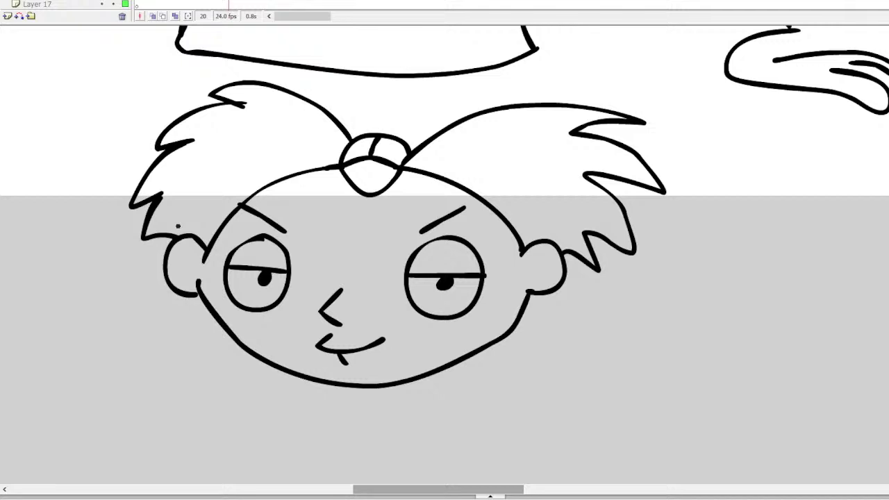
Step: Draw a small torso with sleeved arms and a right hand under the head, and outline a short kilt below it
scroll(445, 209, "down", 5)
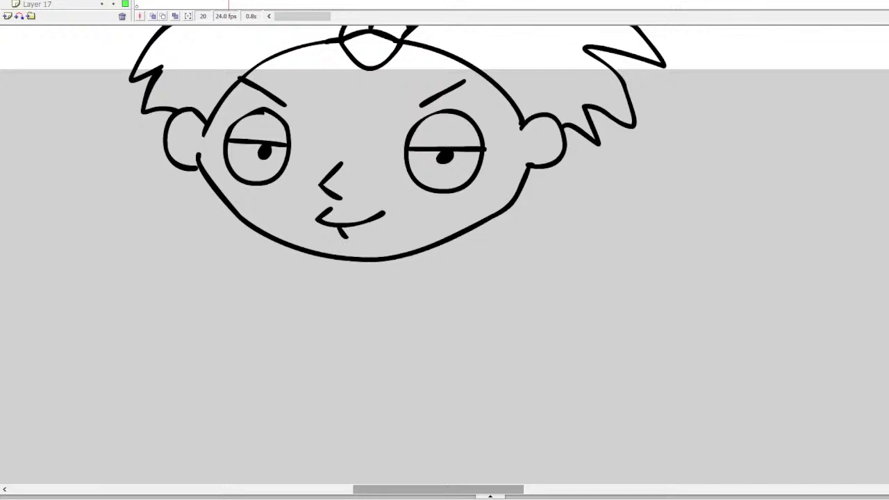
mouse_move(422, 250)
left_mouse_down()
mouse_move(436, 307)
mouse_move(410, 312)
mouse_move(400, 274)
left_mouse_up()
mouse_move(400, 311)
left_mouse_down()
mouse_move(406, 329)
mouse_move(424, 339)
mouse_move(444, 331)
mouse_move(438, 307)
left_mouse_up()
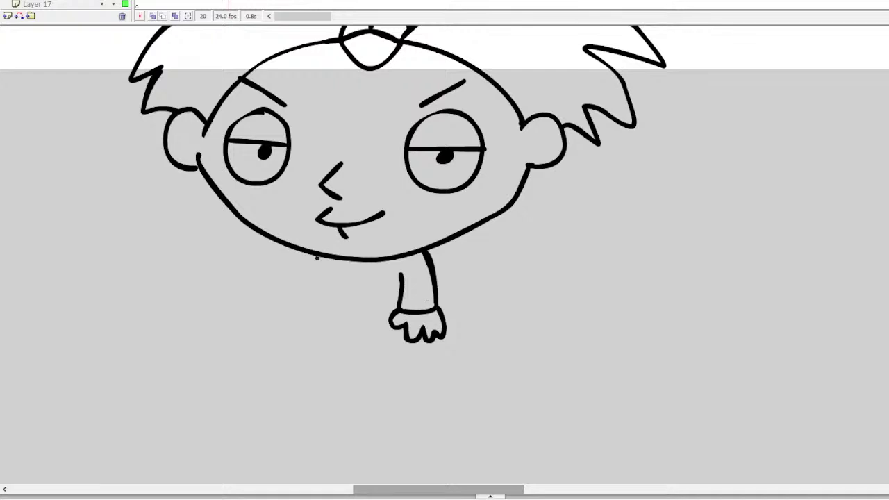
mouse_move(317, 257)
left_mouse_down()
mouse_move(311, 274)
mouse_move(334, 314)
mouse_move(390, 317)
left_mouse_up()
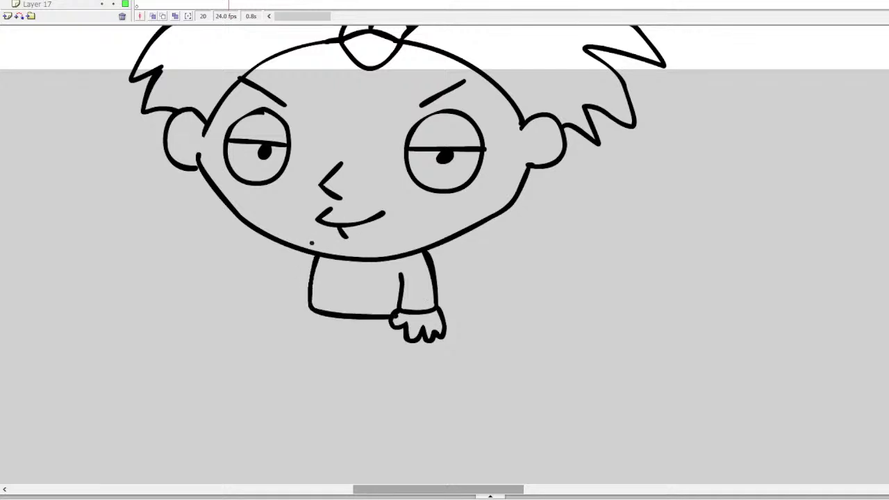
mouse_move(305, 255)
left_mouse_down()
mouse_move(289, 291)
mouse_move(301, 299)
mouse_move(301, 343)
mouse_move(415, 351)
left_mouse_up()
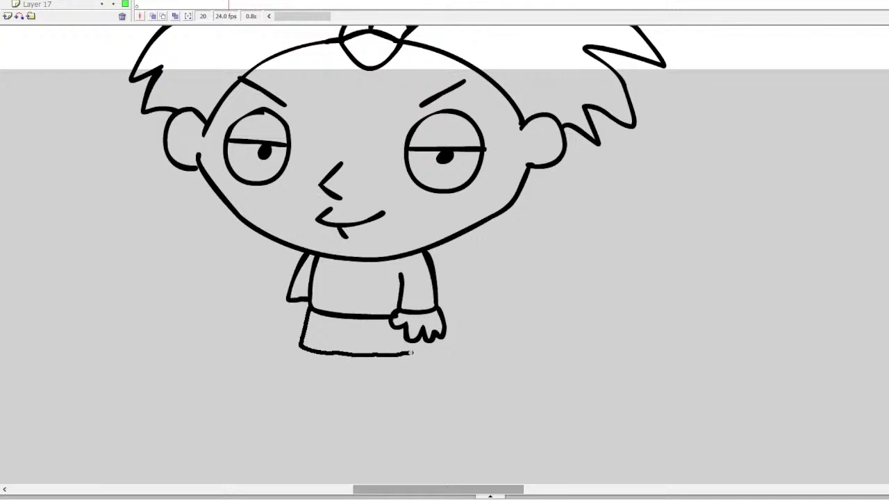
Step: Fill the kilt with a plaid pattern of four vertical and two horizontal lines
left_click_drag(322, 346, 325, 318)
left_click_drag(350, 351, 351, 318)
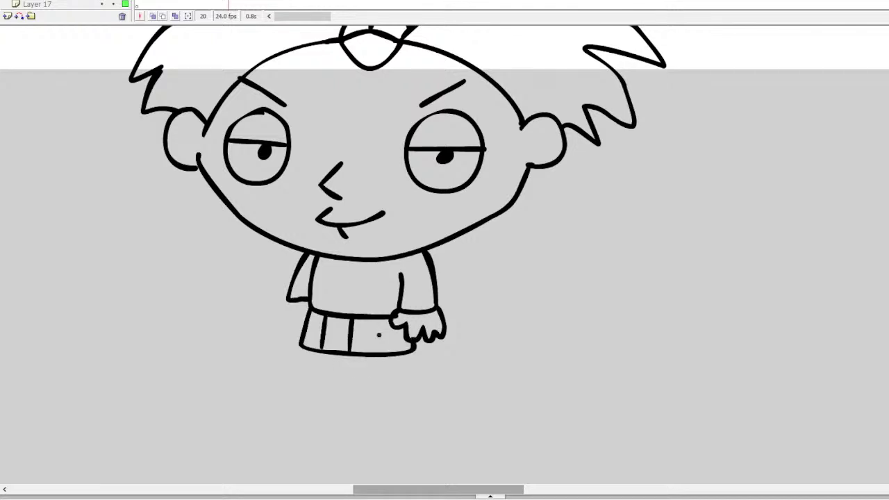
left_click_drag(379, 353, 378, 318)
left_click_drag(400, 354, 399, 328)
left_click_drag(306, 319, 395, 326)
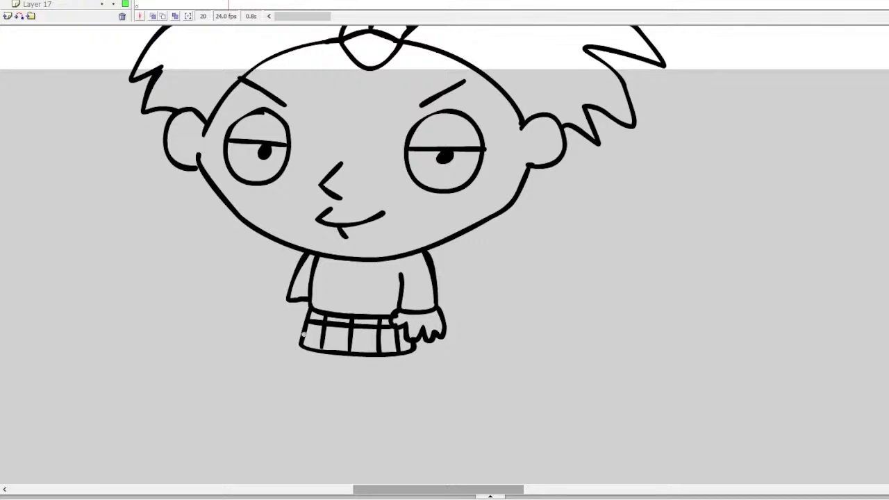
left_click_drag(303, 334, 406, 340)
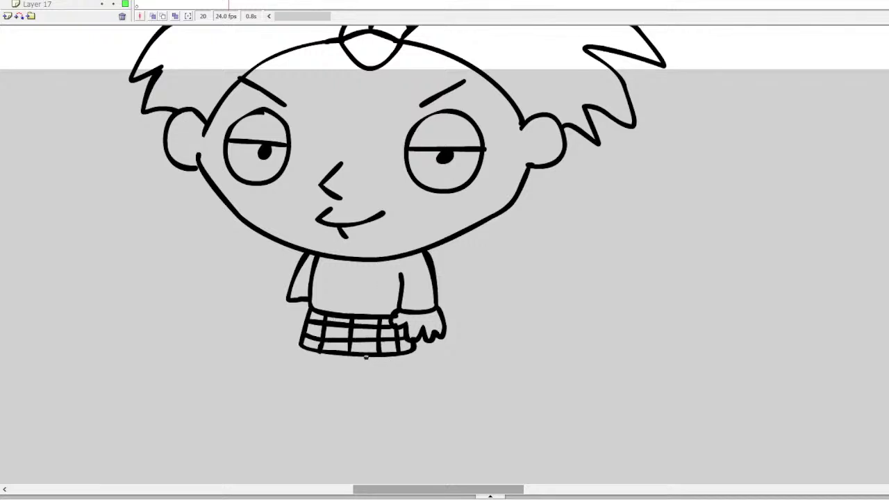
Step: Draw two short legs with rounded shoes beneath the kilt, and add a small hand to the left sleeve
mouse_move(366, 355)
left_mouse_down()
mouse_move(366, 369)
mouse_move(337, 385)
mouse_move(407, 391)
mouse_move(405, 356)
mouse_move(383, 375)
mouse_move(405, 376)
left_mouse_up()
mouse_move(318, 355)
left_mouse_down()
mouse_move(324, 365)
mouse_move(297, 358)
mouse_move(285, 388)
mouse_move(336, 385)
left_mouse_up()
left_click_drag(353, 354, 362, 366)
left_click_drag(323, 356, 338, 361)
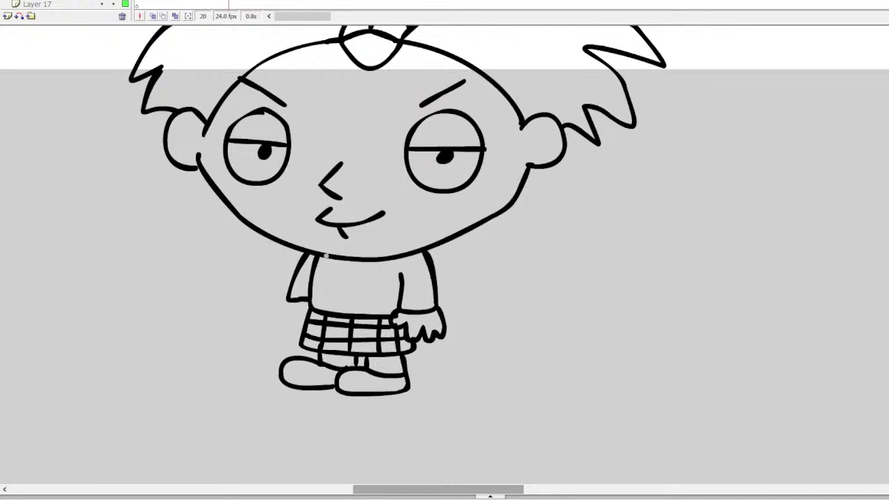
mouse_move(288, 301)
left_mouse_down()
mouse_move(281, 320)
mouse_move(297, 319)
mouse_move(302, 337)
mouse_move(306, 313)
left_mouse_up()
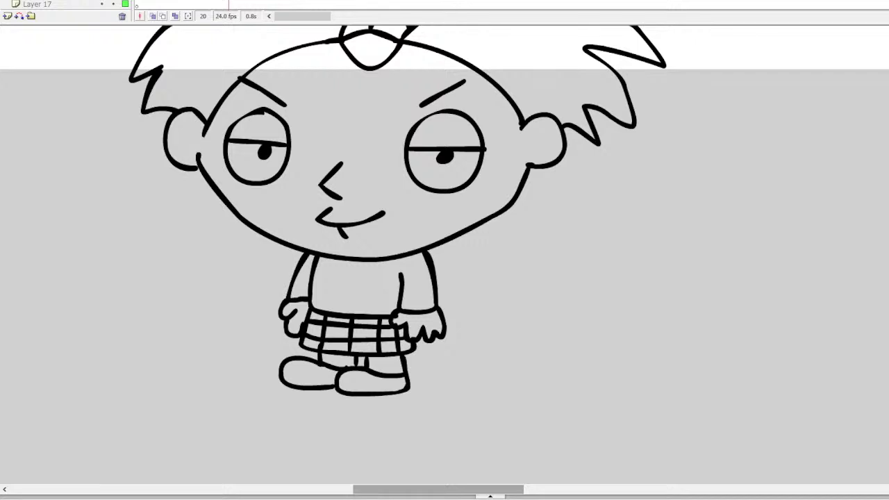
Step: Cross off "Hey arnold" in the handwritten show list with a red line like the one through "Catdog"
scroll(445, 255, "up", 3)
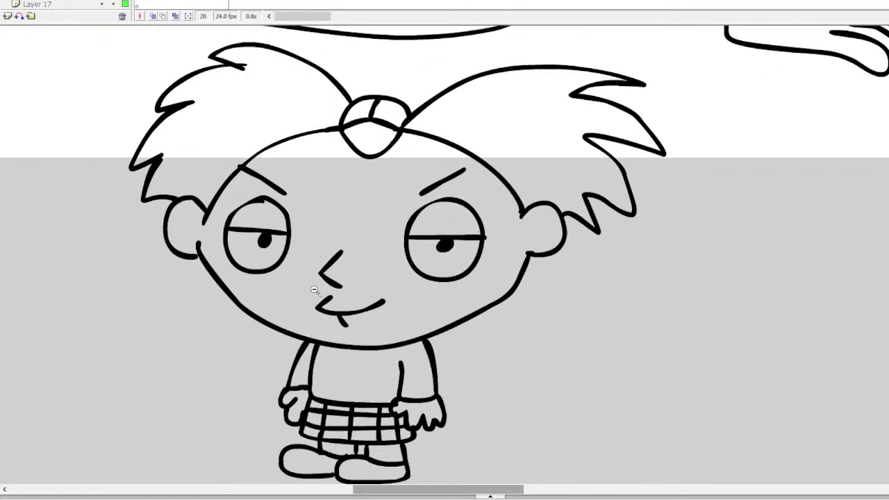
left_click(237, 334, "alt")
scroll(457, 472, "left", 5)
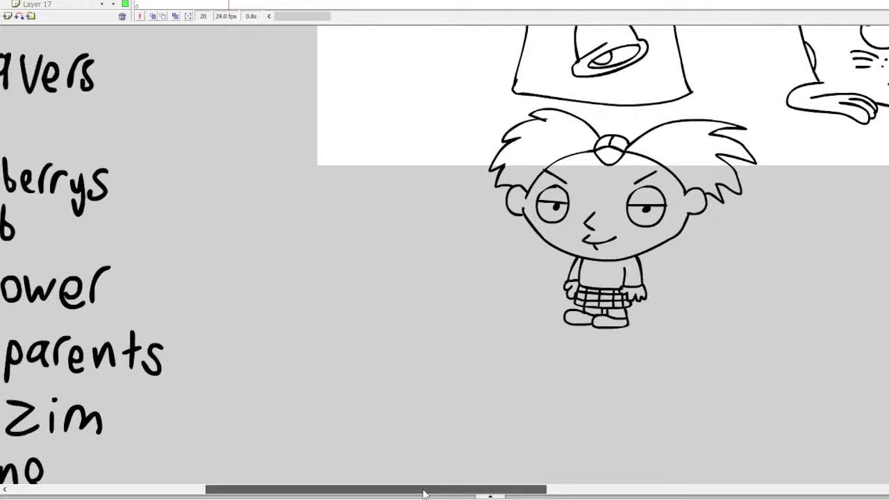
scroll(445, 255, "up", 10)
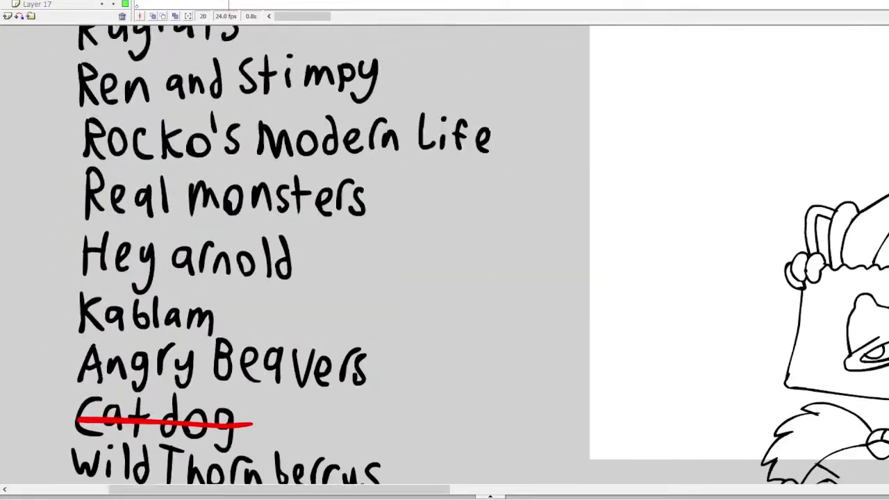
scroll(445, 255, "down", 10)
scroll(445, 255, "up", 12)
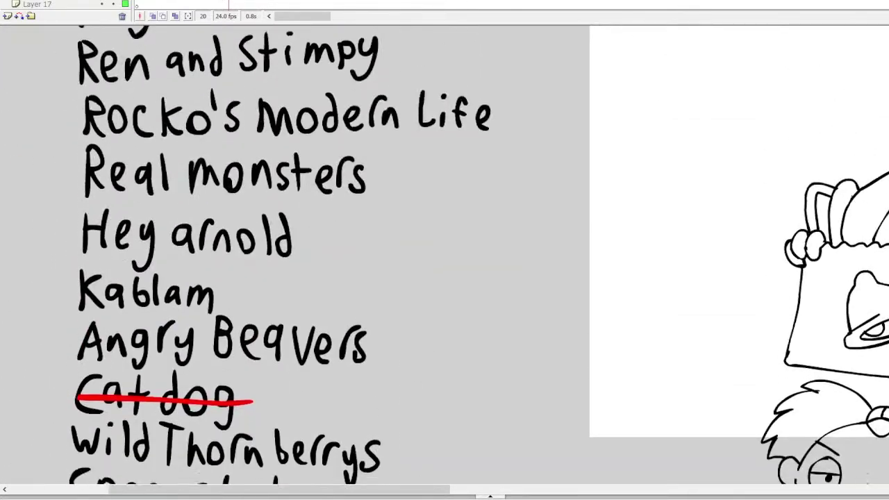
scroll(445, 255, "down", 3)
scroll(445, 255, "down", 1)
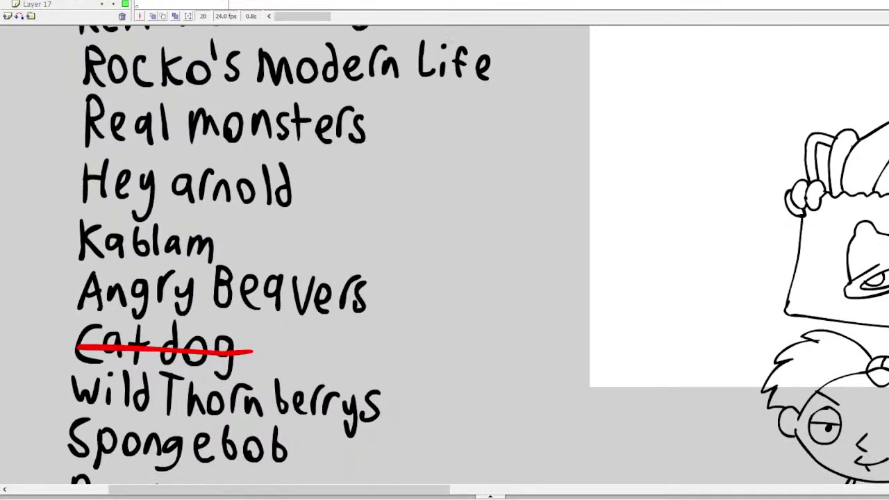
left_click(162, 351)
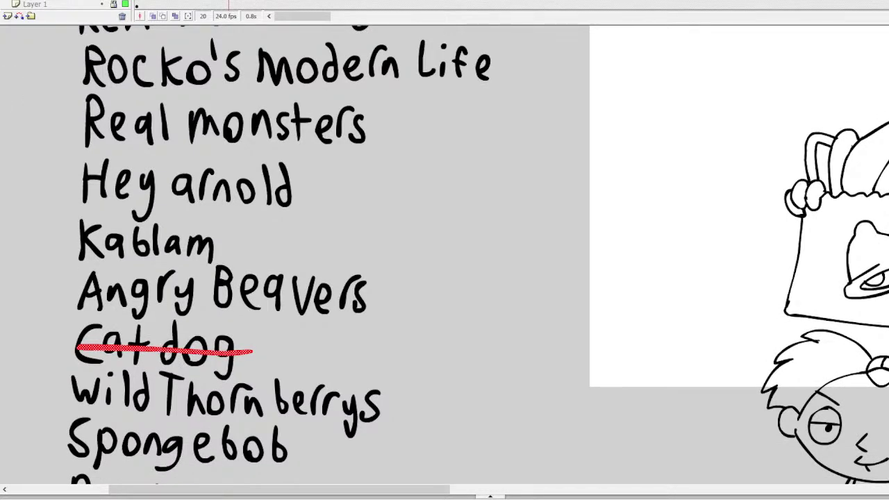
left_click_drag(323, 188, 80, 184)
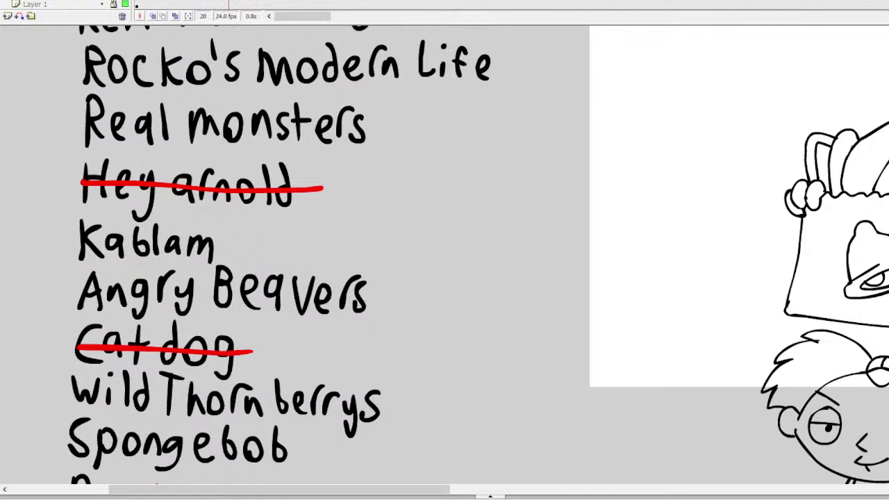
Step: Draw a domed, half-lidded right eye with a black pupil and a diagonal highlight in the page's empty upper right area
left_click_drag(287, 490, 716, 490)
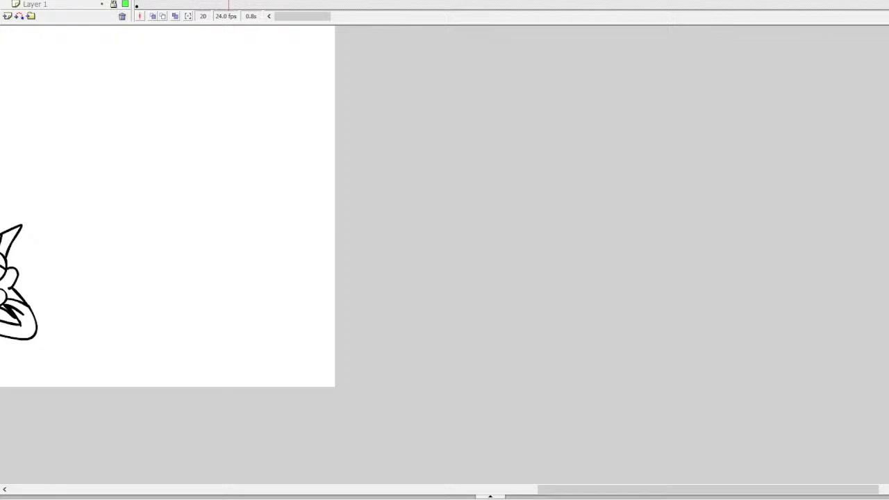
mouse_move(558, 488)
left_mouse_down()
mouse_move(461, 488)
mouse_move(477, 489)
left_mouse_up()
left_click(470, 188)
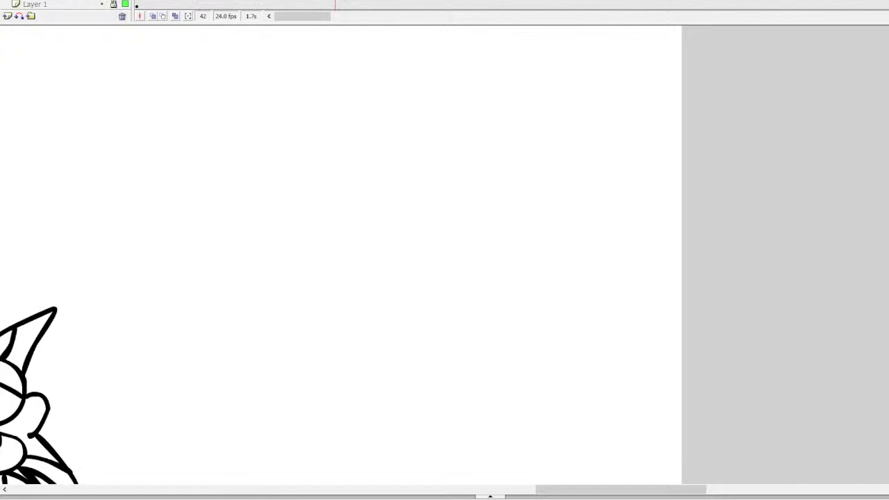
mouse_move(457, 71)
left_mouse_down()
mouse_move(422, 104)
mouse_move(421, 144)
mouse_move(456, 147)
mouse_move(491, 135)
mouse_move(491, 100)
mouse_move(455, 66)
left_mouse_up()
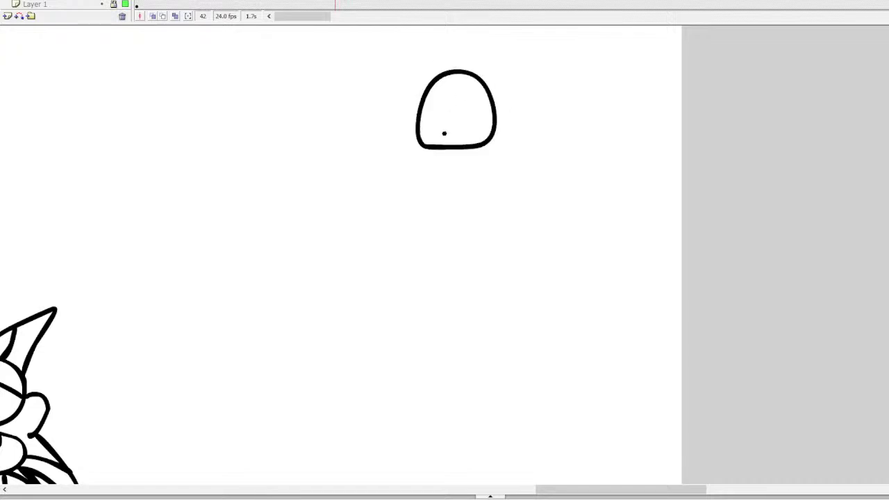
mouse_move(423, 110)
left_mouse_down()
mouse_move(488, 108)
mouse_move(448, 122)
mouse_move(468, 130)
mouse_move(480, 116)
mouse_move(438, 118)
mouse_move(453, 138)
mouse_move(473, 134)
mouse_move(480, 116)
mouse_move(460, 124)
mouse_move(473, 129)
mouse_move(451, 122)
mouse_move(474, 131)
mouse_move(442, 122)
left_mouse_up()
key("ctrl+z")
key("ctrl+z")
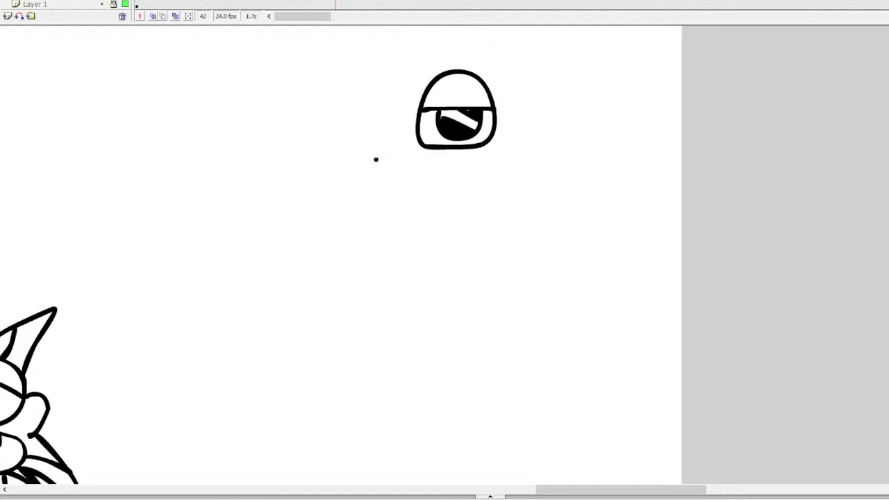
Step: Draw a curved smile below the right eye and a matching half-lidded left eye with a highlighted black pupil
left_click_drag(373, 165, 462, 167)
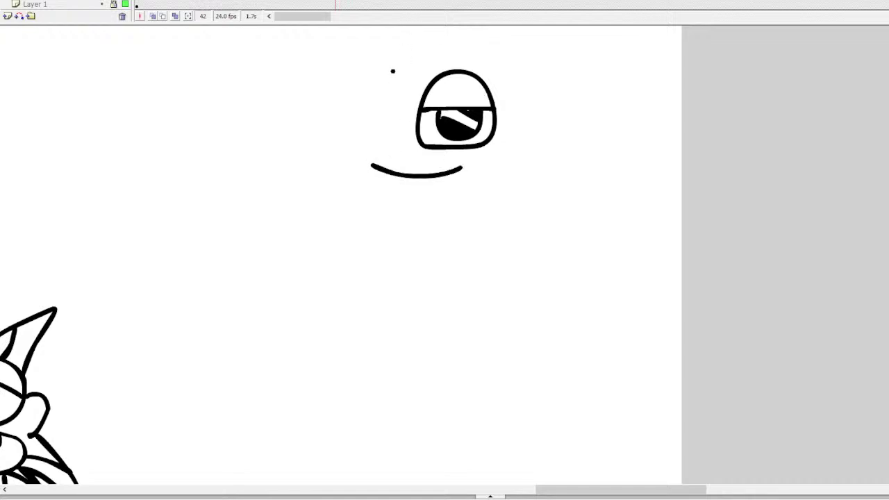
mouse_move(393, 71)
left_mouse_down()
mouse_move(348, 97)
mouse_move(341, 131)
mouse_move(361, 145)
mouse_move(393, 143)
mouse_move(396, 82)
mouse_move(400, 144)
mouse_move(337, 142)
mouse_move(360, 74)
mouse_move(335, 136)
mouse_move(391, 142)
mouse_move(401, 132)
mouse_move(401, 102)
mouse_move(373, 62)
left_mouse_up()
key("ctrl+z")
key("ctrl+z")
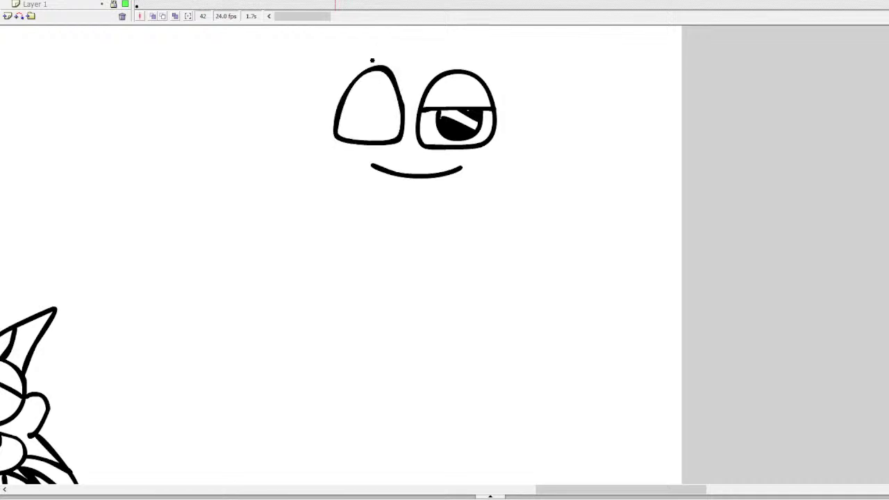
mouse_move(342, 100)
left_mouse_down()
mouse_move(399, 104)
mouse_move(337, 107)
mouse_move(372, 133)
mouse_move(398, 109)
left_mouse_up()
key("ctrl+z")
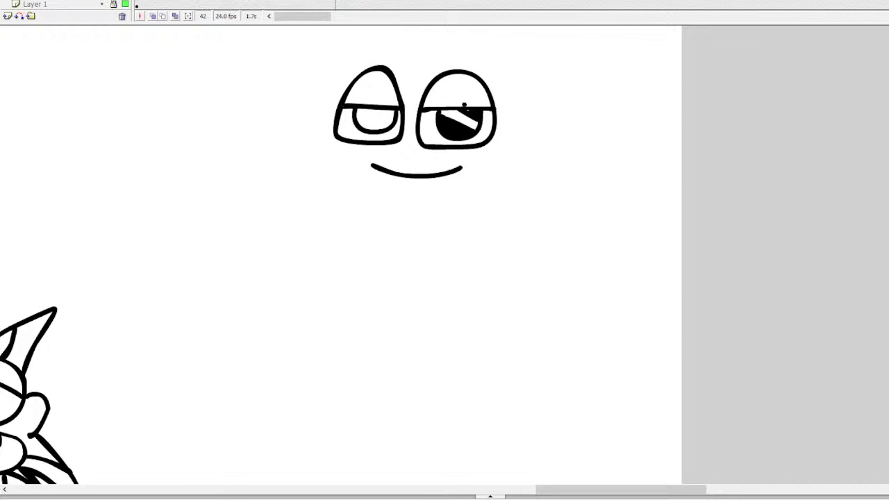
mouse_move(375, 107)
left_mouse_down()
mouse_move(393, 121)
mouse_move(358, 112)
mouse_move(373, 130)
left_mouse_up()
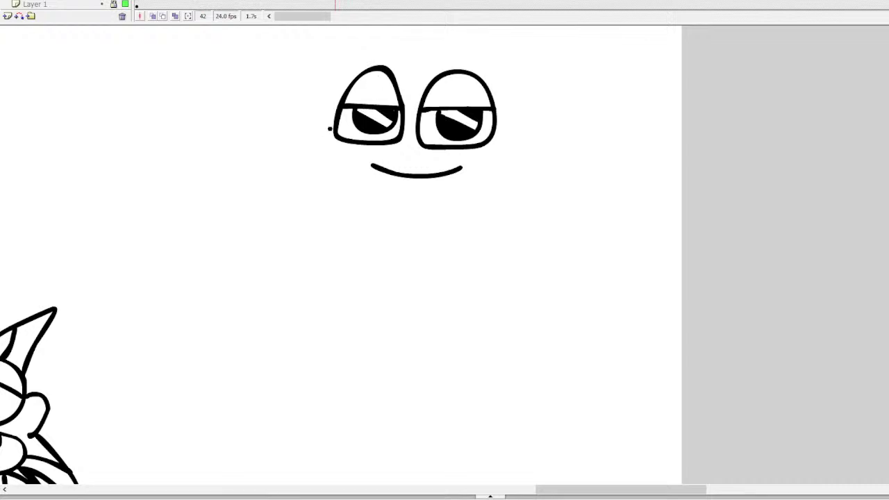
Step: Outline a rounded head with a pointed left cheek around the face, and draw a small round ear on each side of its top
mouse_move(328, 140)
left_mouse_down()
mouse_move(308, 136)
mouse_move(299, 154)
mouse_move(327, 170)
left_mouse_up()
key("ctrl+z")
mouse_move(306, 137)
left_mouse_down()
mouse_move(344, 191)
mouse_move(395, 210)
mouse_move(498, 197)
left_mouse_up()
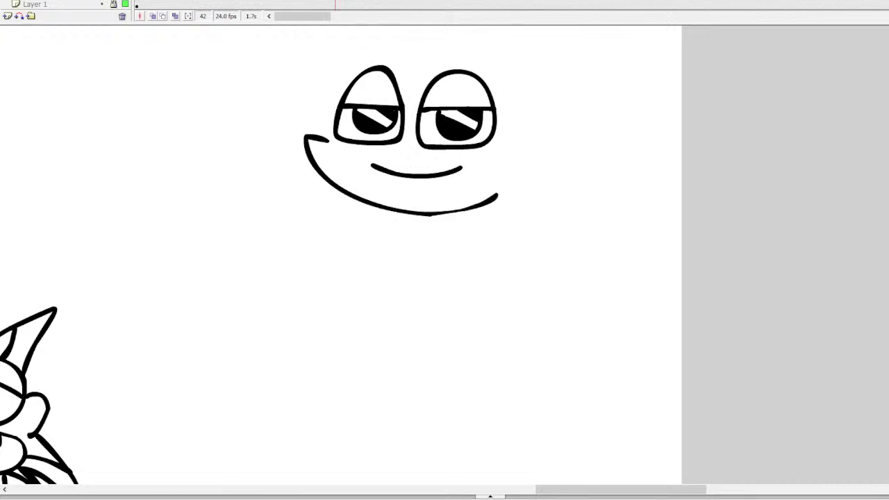
scroll(341, 257, "up", 3)
mouse_move(325, 239)
left_mouse_down()
mouse_move(316, 210)
mouse_move(350, 142)
mouse_move(408, 124)
mouse_move(467, 132)
mouse_move(514, 169)
left_mouse_up()
key("ctrl+z")
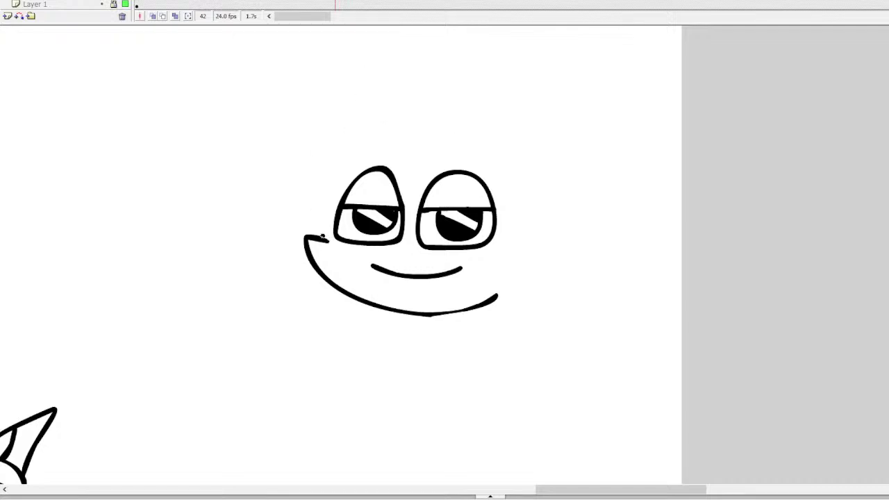
mouse_move(323, 239)
left_mouse_down()
mouse_move(339, 147)
mouse_move(406, 123)
mouse_move(466, 128)
mouse_move(499, 148)
mouse_move(525, 197)
mouse_move(523, 260)
mouse_move(499, 296)
left_mouse_up()
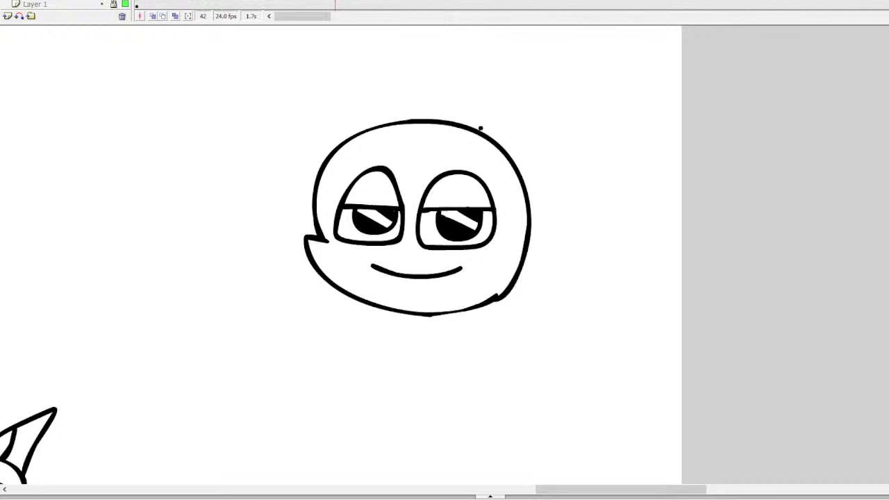
mouse_move(481, 128)
left_mouse_down()
mouse_move(474, 142)
mouse_move(496, 134)
mouse_move(485, 123)
left_mouse_up()
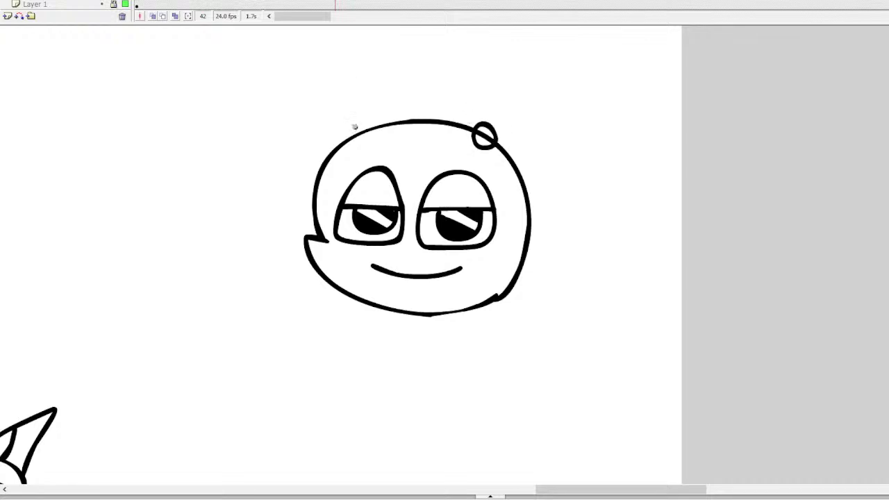
mouse_move(354, 127)
left_mouse_down()
mouse_move(347, 152)
mouse_move(346, 122)
left_mouse_up()
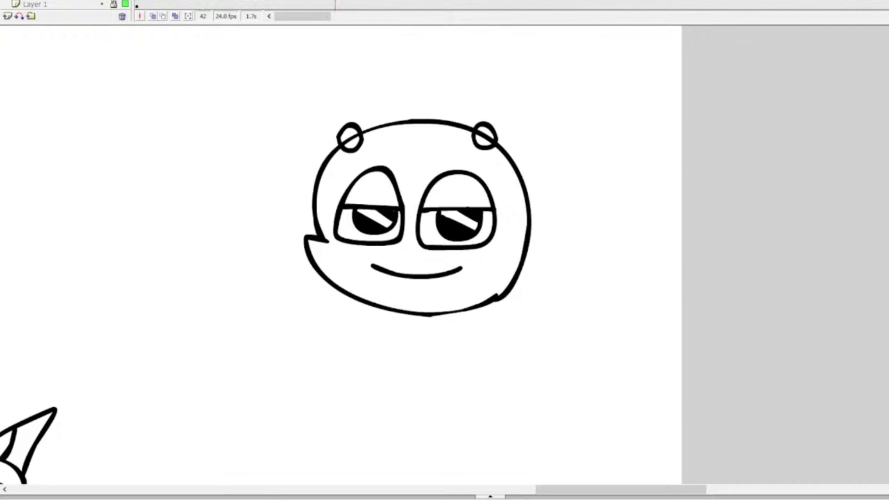
Step: Draw a jagged fringe across the forehead and a large, hooked pigtail rising from each small circle on top of the head
mouse_move(363, 138)
left_mouse_down()
mouse_move(380, 149)
mouse_move(410, 139)
mouse_move(486, 147)
left_mouse_up()
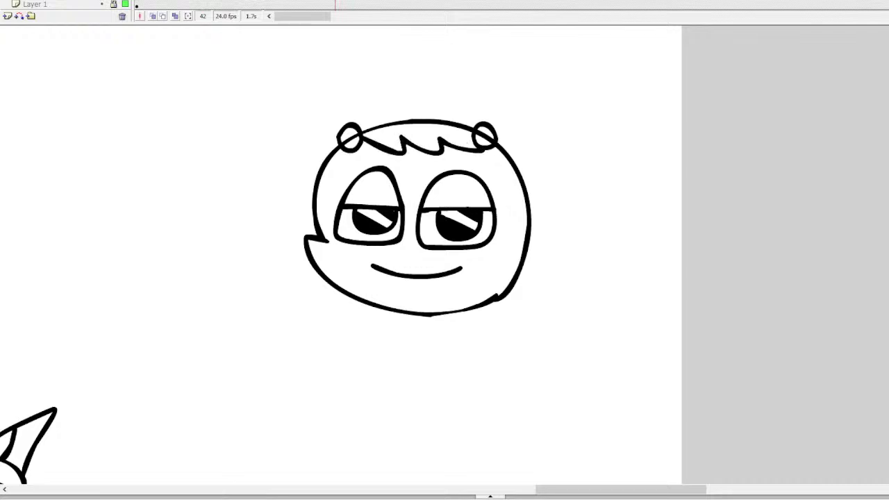
scroll(417, 250, "up", 3)
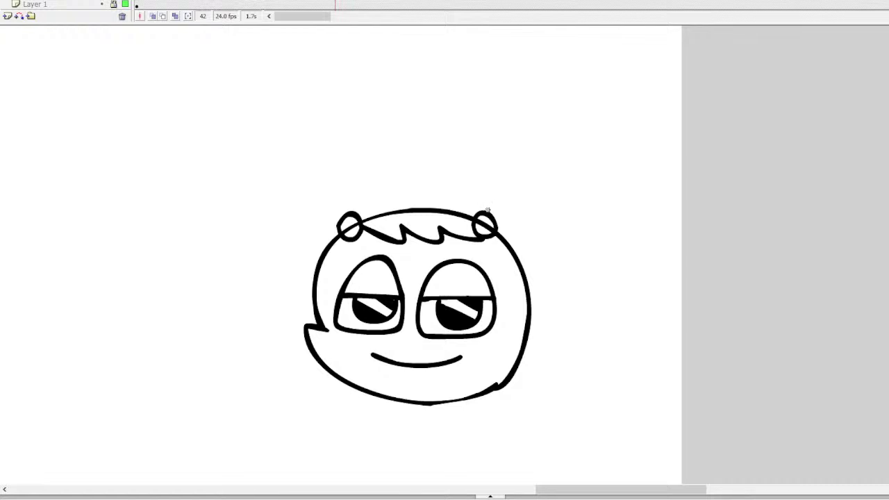
mouse_move(488, 210)
left_mouse_down()
mouse_move(574, 129)
mouse_move(622, 171)
mouse_move(644, 220)
mouse_move(639, 286)
mouse_move(605, 271)
mouse_move(623, 263)
mouse_move(602, 217)
left_mouse_up()
key("ctrl+z")
mouse_move(502, 228)
left_mouse_down()
mouse_move(600, 234)
mouse_move(608, 236)
mouse_move(594, 248)
mouse_move(632, 251)
mouse_move(613, 177)
mouse_move(586, 152)
mouse_move(551, 142)
mouse_move(531, 152)
mouse_move(487, 201)
left_mouse_up()
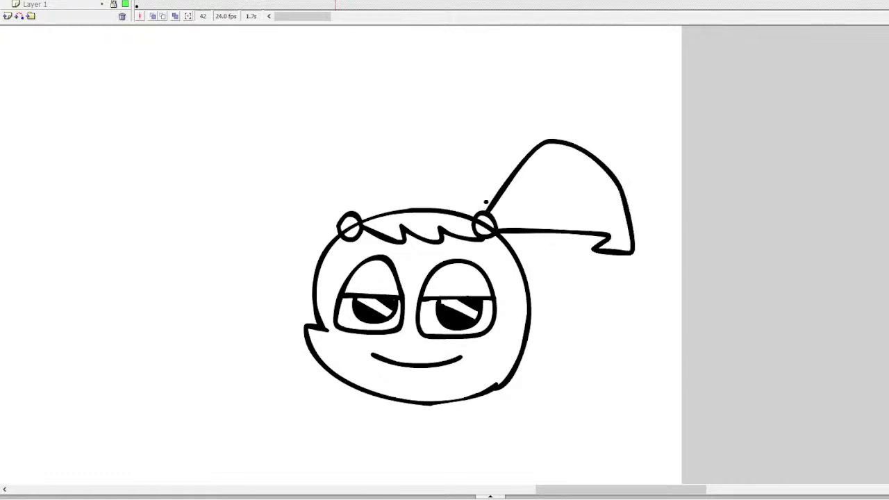
mouse_move(338, 221)
left_mouse_down()
mouse_move(310, 132)
mouse_move(380, 130)
mouse_move(443, 159)
mouse_move(426, 178)
mouse_move(423, 168)
mouse_move(405, 170)
mouse_move(356, 214)
left_mouse_up()
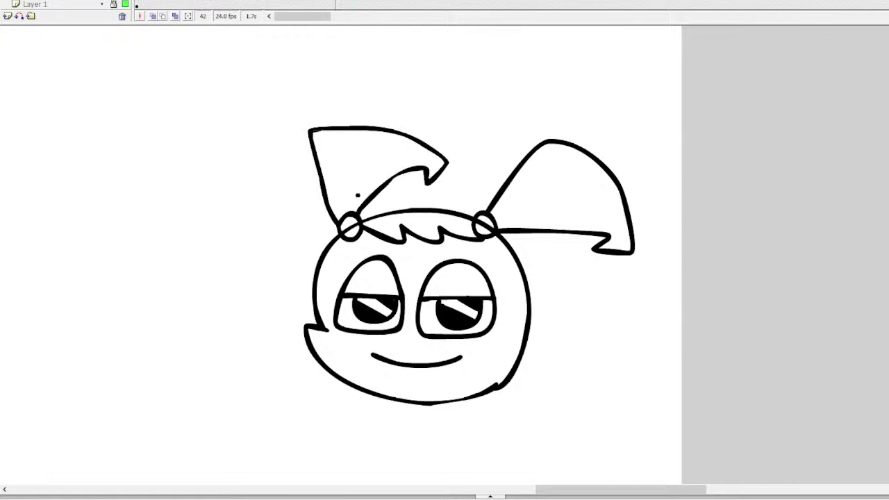
Step: Draw a wide four-sided hair block across the lower face, extending just beyond both cheeks and below the chin
scroll(340, 254, "down", 5)
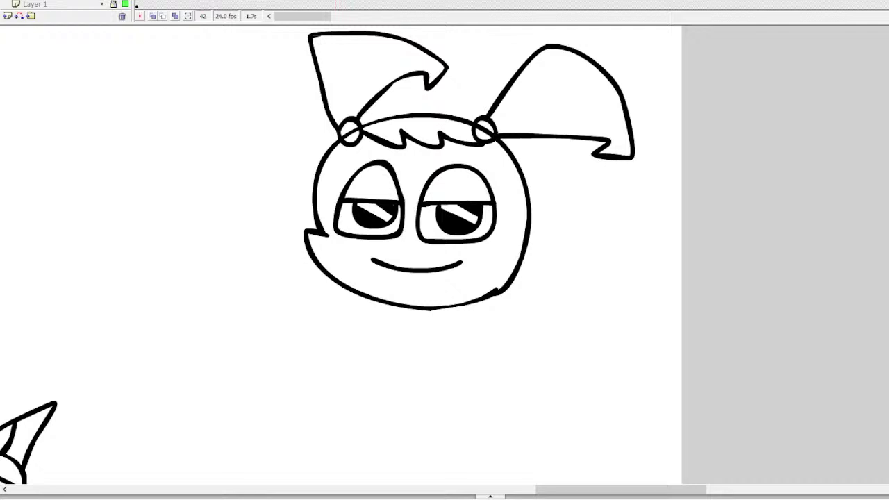
mouse_move(300, 241)
left_mouse_down()
mouse_move(545, 243)
mouse_move(511, 330)
mouse_move(399, 331)
mouse_move(317, 270)
mouse_move(311, 243)
mouse_move(534, 241)
mouse_move(519, 299)
mouse_move(437, 325)
mouse_move(303, 307)
mouse_move(297, 237)
left_mouse_up()
key("ctrl+z")
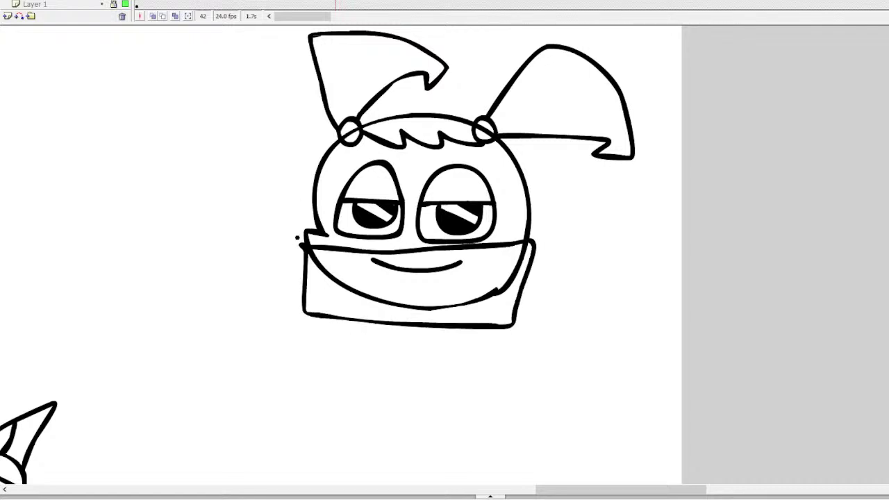
Step: Draw a short curved neck under the chin and a rounded chest block beneath it
left_click_drag(475, 304, 478, 337)
left_click_drag(435, 308, 427, 336)
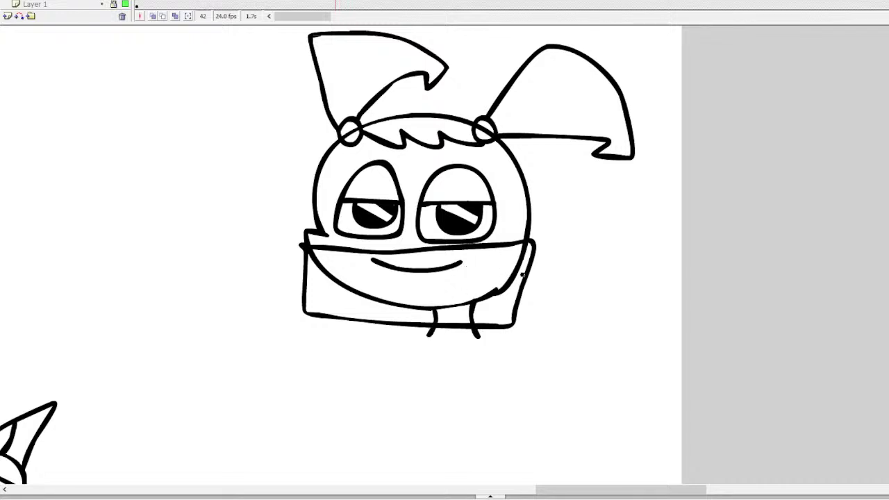
mouse_move(484, 336)
left_mouse_down()
mouse_move(478, 360)
mouse_move(506, 370)
mouse_move(515, 351)
mouse_move(430, 336)
mouse_move(411, 345)
mouse_move(409, 382)
left_mouse_up()
key("ctrl+z")
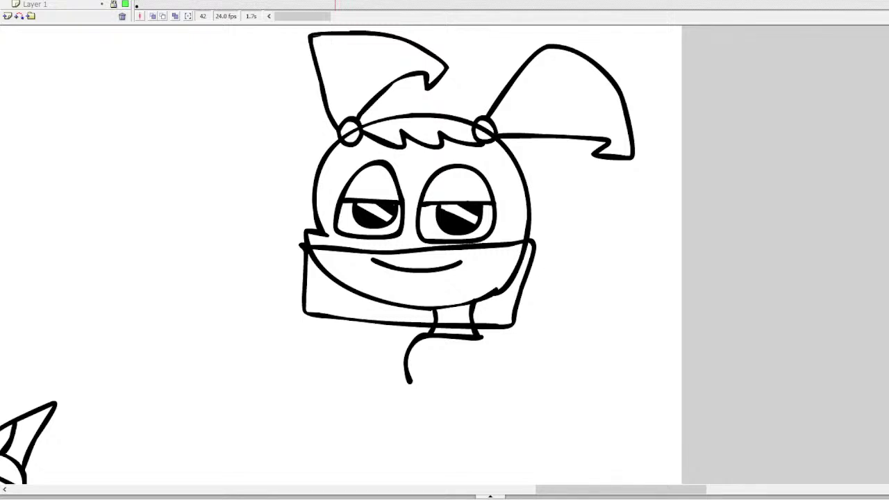
mouse_move(479, 337)
left_mouse_down()
mouse_move(500, 385)
mouse_move(411, 392)
left_mouse_up()
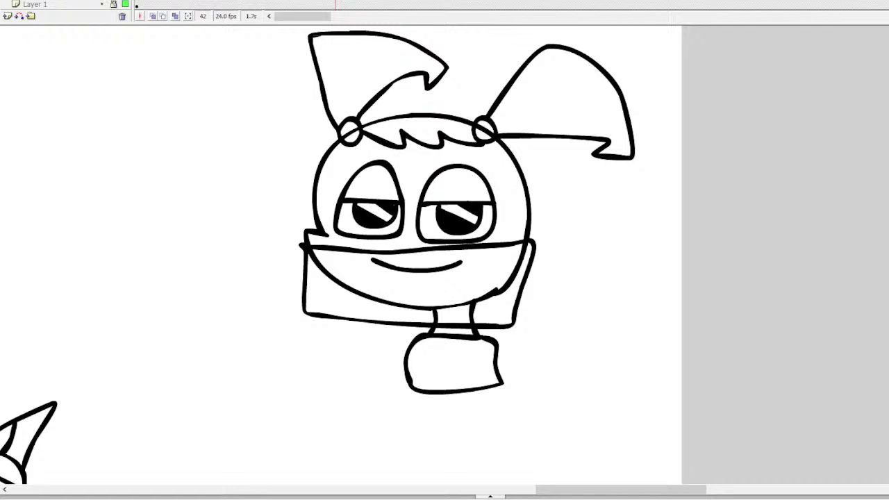
mouse_move(496, 340)
left_mouse_down()
mouse_move(558, 289)
mouse_move(575, 231)
left_mouse_up()
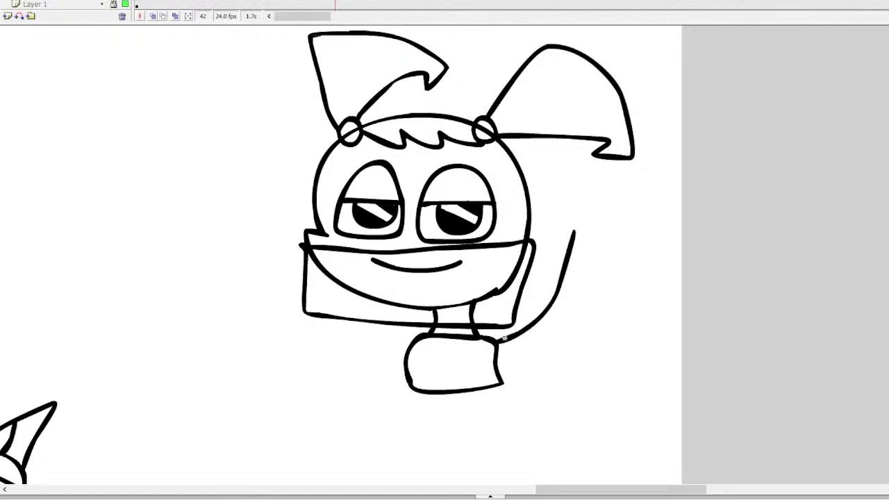
key("ctrl+z")
mouse_move(498, 343)
left_mouse_down()
mouse_move(587, 274)
mouse_move(557, 234)
mouse_move(621, 260)
mouse_move(617, 296)
mouse_move(575, 342)
mouse_move(498, 382)
left_mouse_up()
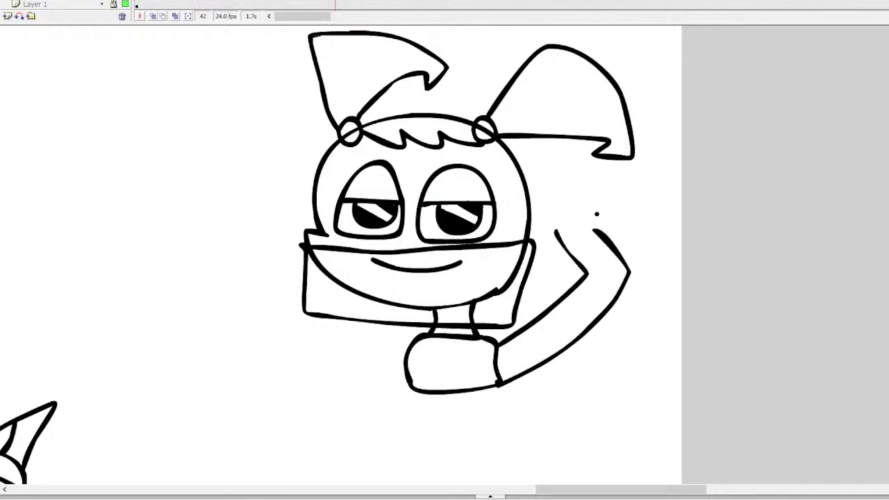
mouse_move(594, 227)
left_mouse_down()
mouse_move(558, 229)
mouse_move(556, 198)
mouse_move(600, 198)
mouse_move(590, 232)
left_mouse_up()
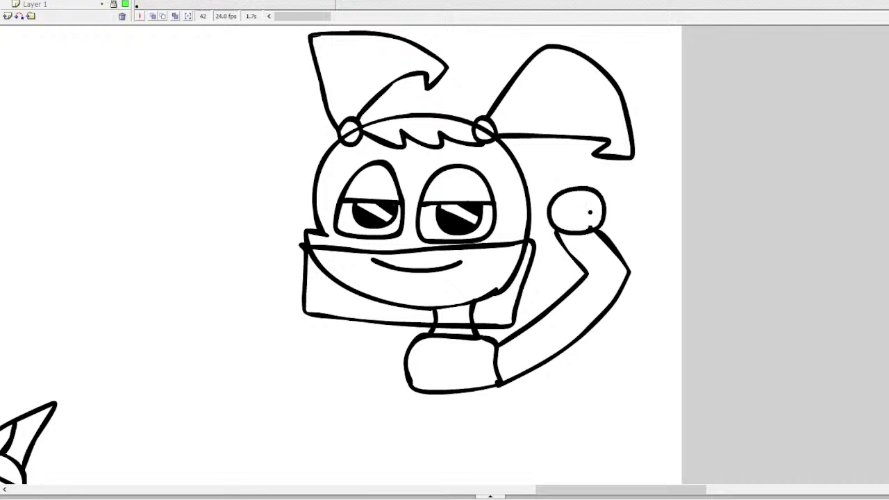
mouse_move(579, 185)
left_mouse_down()
mouse_move(593, 147)
mouse_move(602, 186)
left_mouse_up()
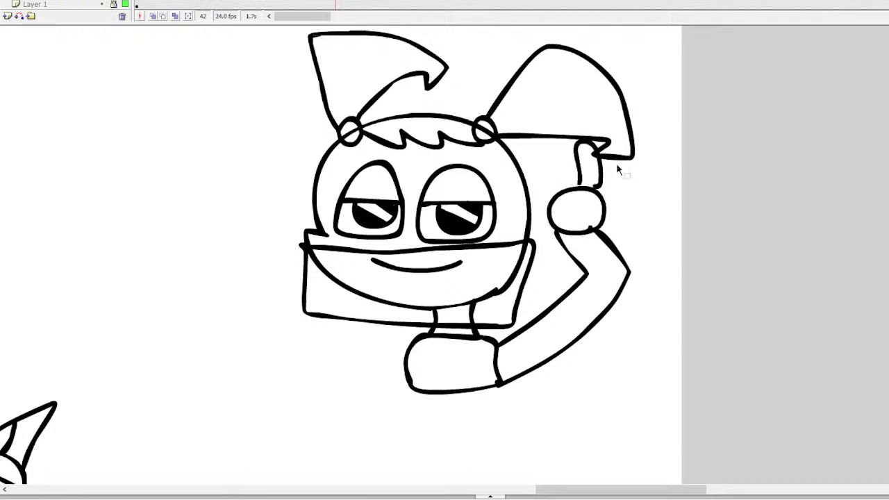
key("ctrl+z")
key("ctrl+z")
key("ctrl+z")
key("ctrl+z")
key("ctrl+z")
key("ctrl+z")
Step: Draw a raised right arm from the chest block, with an elbow joint, an upright forearm and a rounded palm
mouse_move(501, 345)
left_mouse_down()
mouse_move(585, 305)
mouse_move(615, 280)
left_mouse_up()
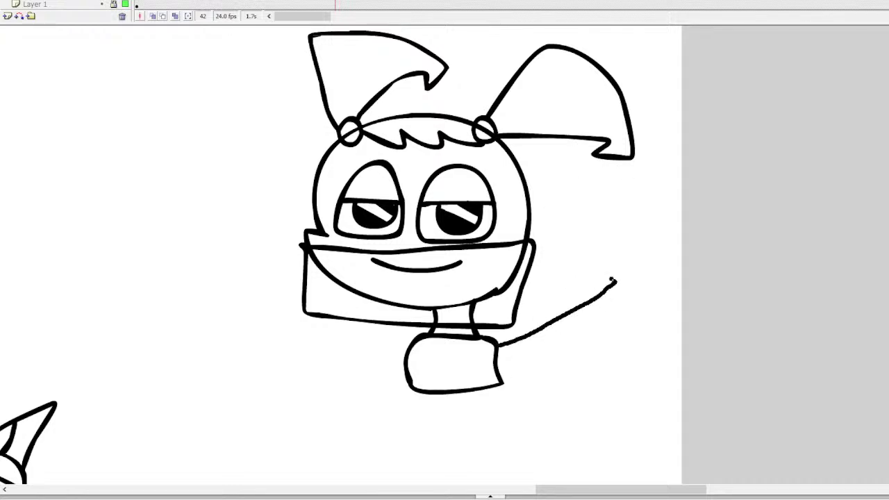
mouse_move(501, 382)
left_mouse_down()
mouse_move(591, 352)
mouse_move(632, 318)
mouse_move(621, 291)
mouse_move(634, 261)
mouse_move(656, 273)
mouse_move(621, 262)
mouse_move(625, 206)
mouse_move(649, 184)
mouse_move(677, 205)
mouse_move(676, 249)
mouse_move(663, 296)
mouse_move(632, 318)
mouse_move(624, 270)
mouse_move(615, 280)
mouse_move(617, 204)
mouse_move(639, 193)
mouse_move(661, 204)
mouse_move(632, 319)
left_mouse_up()
key("ctrl+z")
key("ctrl+z")
left_click_drag(614, 282, 628, 318)
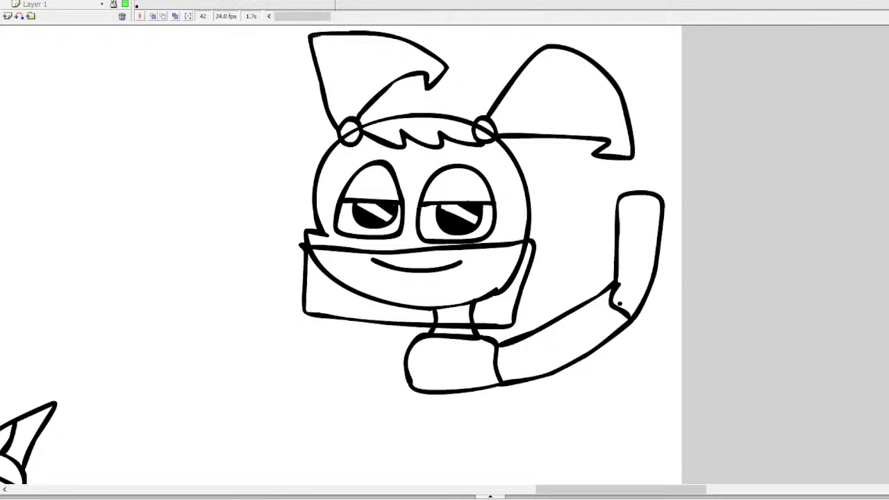
mouse_move(656, 191)
left_mouse_down()
mouse_move(658, 157)
mouse_move(640, 143)
mouse_move(614, 182)
mouse_move(640, 149)
mouse_move(665, 167)
mouse_move(664, 198)
left_mouse_up()
key("ctrl+z")
mouse_move(644, 146)
left_mouse_down()
mouse_move(649, 99)
mouse_move(670, 118)
mouse_move(663, 152)
mouse_move(656, 117)
mouse_move(683, 106)
mouse_move(665, 156)
left_mouse_up()
key("ctrl+z")
mouse_move(610, 169)
left_mouse_down()
mouse_move(580, 174)
mouse_move(615, 197)
left_mouse_up()
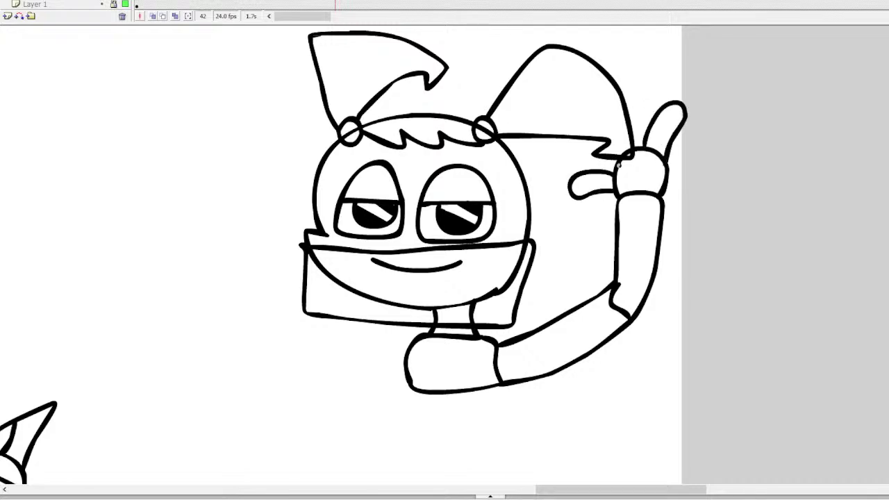
key("ctrl+z")
key("ctrl+z")
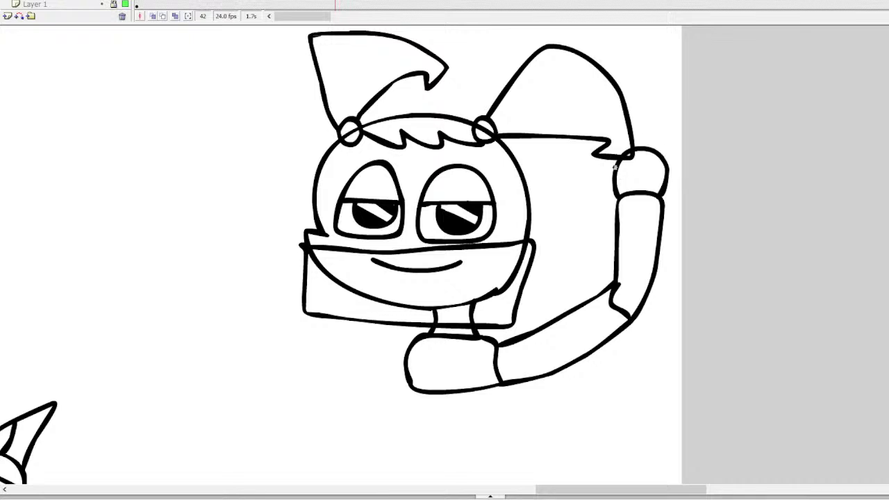
mouse_move(615, 165)
left_mouse_down()
mouse_move(598, 152)
mouse_move(594, 182)
mouse_move(606, 194)
left_mouse_up()
key("ctrl+z")
Step: Draw a thumb and three upright fingers on the raised hand, and clear the pigtail lines that overlap the hand
mouse_move(617, 164)
left_mouse_down()
mouse_move(576, 148)
mouse_move(614, 189)
left_mouse_up()
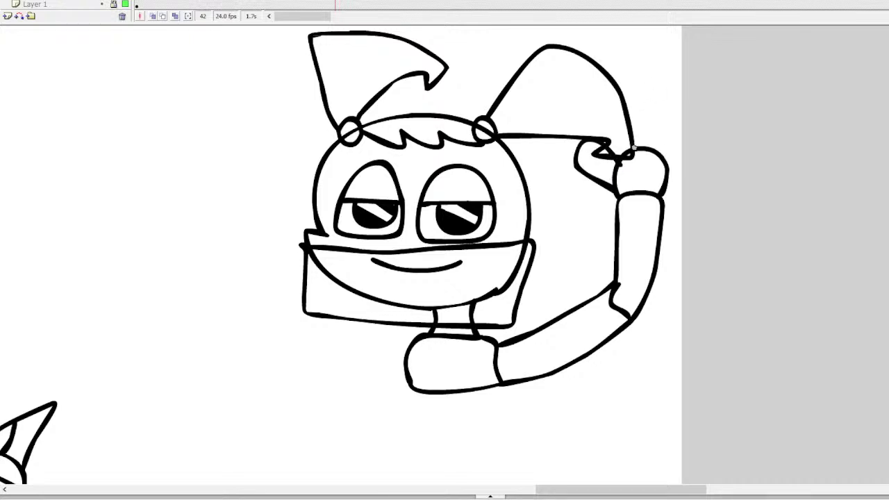
mouse_move(632, 147)
left_mouse_down()
mouse_move(639, 97)
mouse_move(662, 147)
mouse_move(638, 93)
mouse_move(631, 126)
left_mouse_up()
key("ctrl+z")
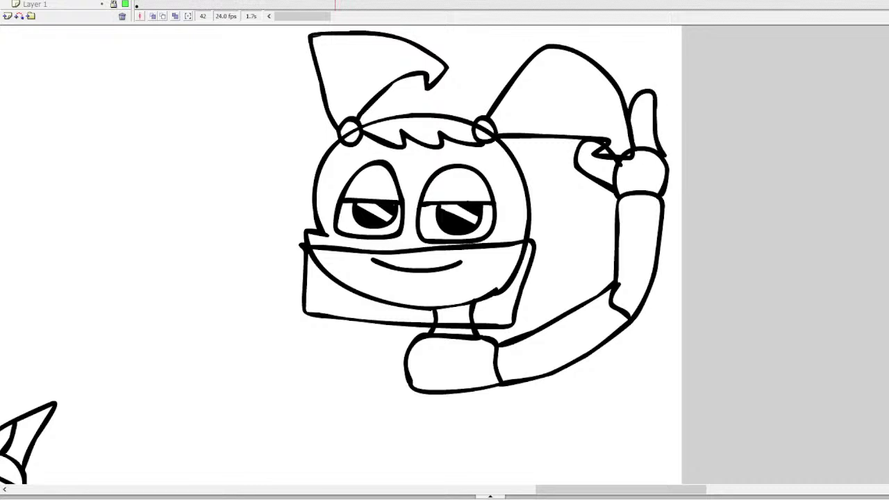
key("ctrl+z")
left_click(640, 160)
mouse_move(638, 92)
left_mouse_down()
mouse_move(620, 89)
mouse_move(625, 150)
left_mouse_up()
mouse_move(623, 91)
left_mouse_down()
mouse_move(606, 126)
mouse_move(609, 148)
left_mouse_up()
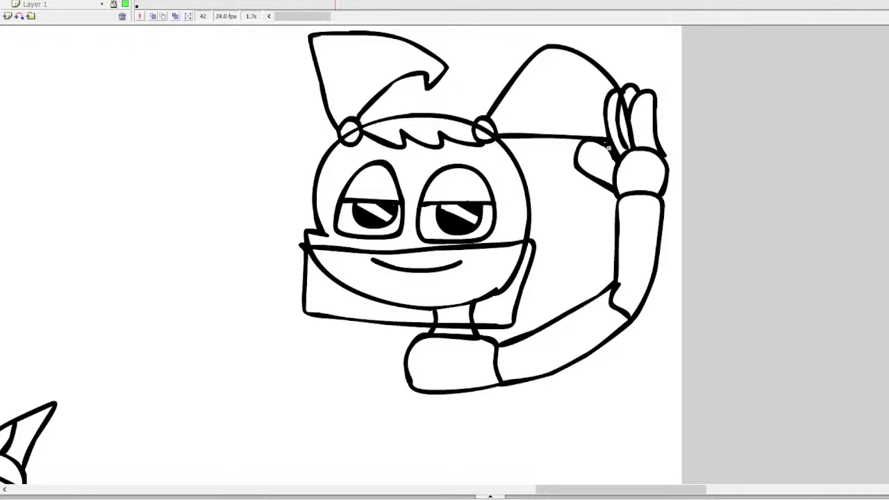
mouse_move(624, 81)
left_mouse_down()
mouse_move(628, 111)
mouse_move(623, 101)
left_mouse_up()
left_click_drag(634, 146, 633, 82)
Step: Draw a left arm reaching sideways from the chest block and bending down to a rounded palm
scroll(341, 257, "down", 5)
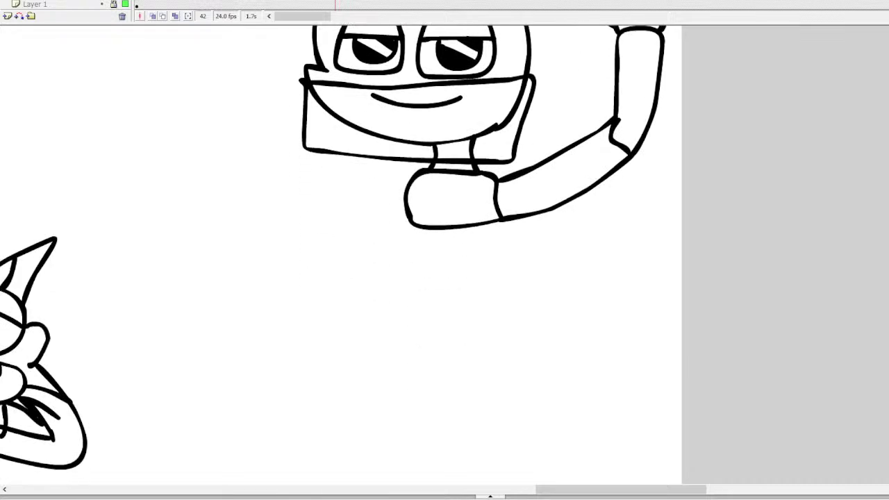
mouse_move(406, 181)
left_mouse_down()
mouse_move(348, 179)
mouse_move(290, 199)
mouse_move(274, 219)
left_mouse_up()
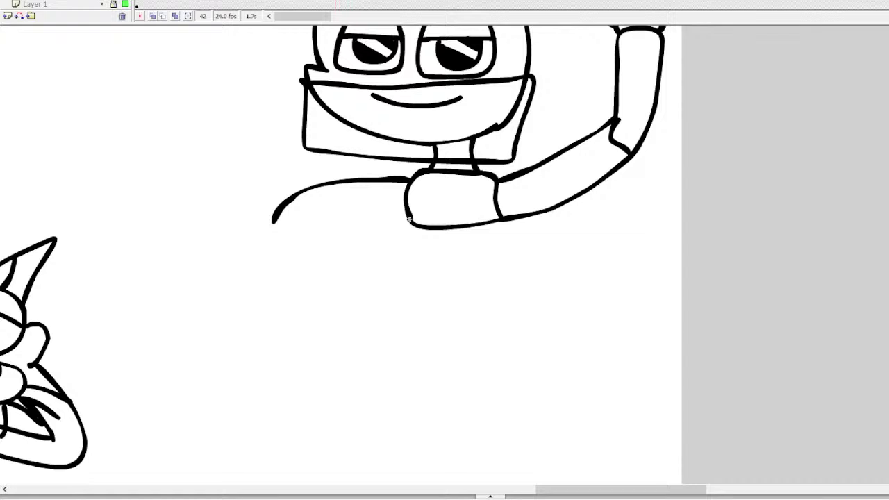
mouse_move(409, 220)
left_mouse_down()
mouse_move(333, 227)
mouse_move(314, 261)
left_mouse_up()
mouse_move(274, 221)
left_mouse_down()
mouse_move(266, 242)
mouse_move(313, 263)
mouse_move(308, 287)
mouse_move(273, 290)
mouse_move(257, 259)
mouse_move(270, 240)
mouse_move(256, 252)
mouse_move(218, 243)
mouse_move(200, 255)
mouse_move(258, 272)
mouse_move(207, 276)
left_mouse_up()
key("ctrl+z")
key("ctrl+z")
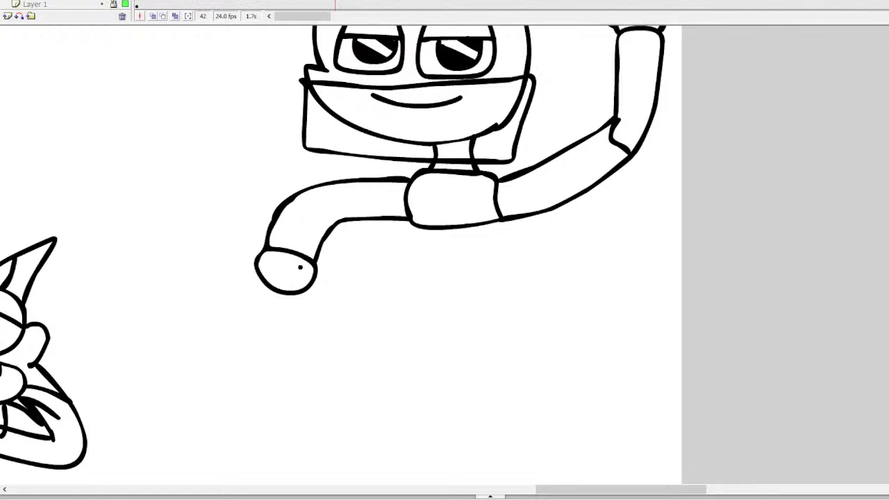
Step: Add a thumb and three outstretched fingers to the lowered hand, and draw a joint line across the left elbow
mouse_move(323, 271)
left_mouse_down()
mouse_move(262, 314)
mouse_move(318, 271)
left_mouse_up()
mouse_move(253, 250)
left_mouse_down()
mouse_move(212, 236)
mouse_move(200, 254)
mouse_move(242, 270)
mouse_move(223, 250)
mouse_move(199, 260)
mouse_move(232, 276)
mouse_move(249, 251)
mouse_move(202, 243)
left_mouse_up()
key("ctrl+z")
mouse_move(264, 247)
left_mouse_down()
mouse_move(216, 221)
mouse_move(206, 228)
left_mouse_up()
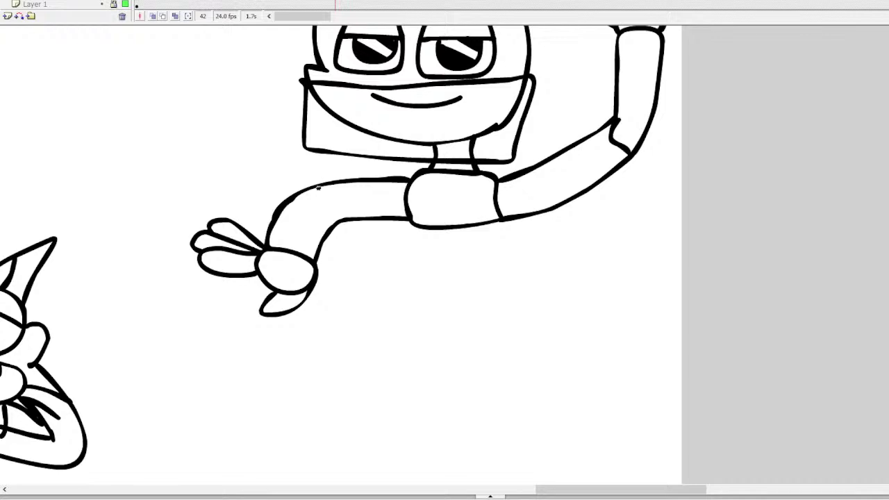
mouse_move(298, 193)
left_mouse_down()
mouse_move(321, 192)
mouse_move(331, 217)
left_mouse_up()
Step: Draw a narrow, inward-curving waist below the chest block, leaving out the flared band beneath it
scroll(335, 255, "up", 5)
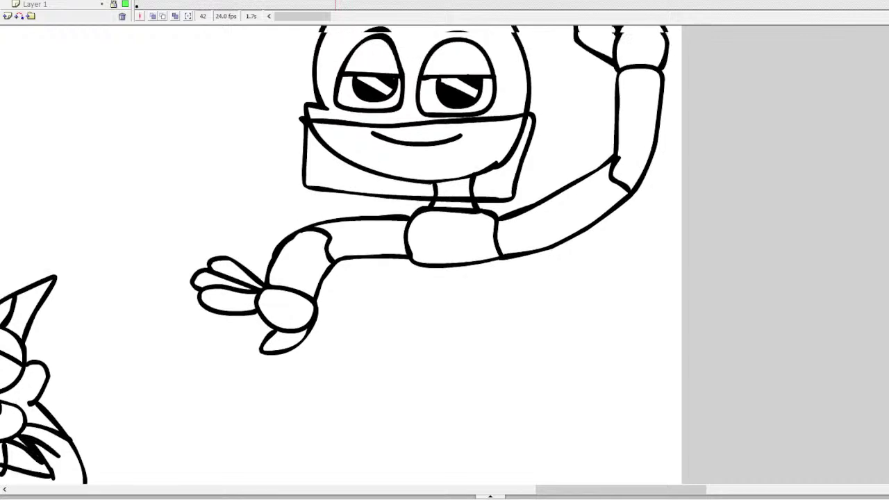
scroll(335, 255, "down", 6)
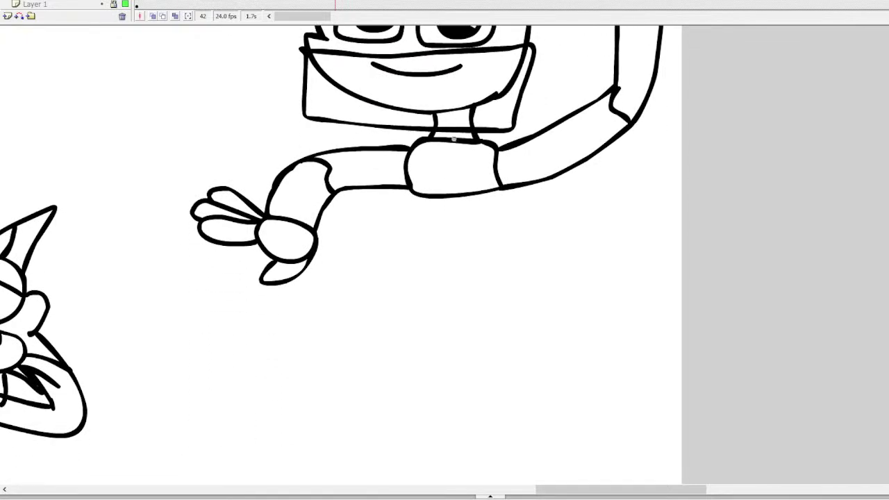
left_click_drag(428, 199, 421, 262)
left_click_drag(480, 193, 490, 263)
mouse_move(416, 264)
left_mouse_down()
mouse_move(495, 267)
mouse_move(509, 298)
mouse_move(403, 301)
mouse_move(417, 266)
left_mouse_up()
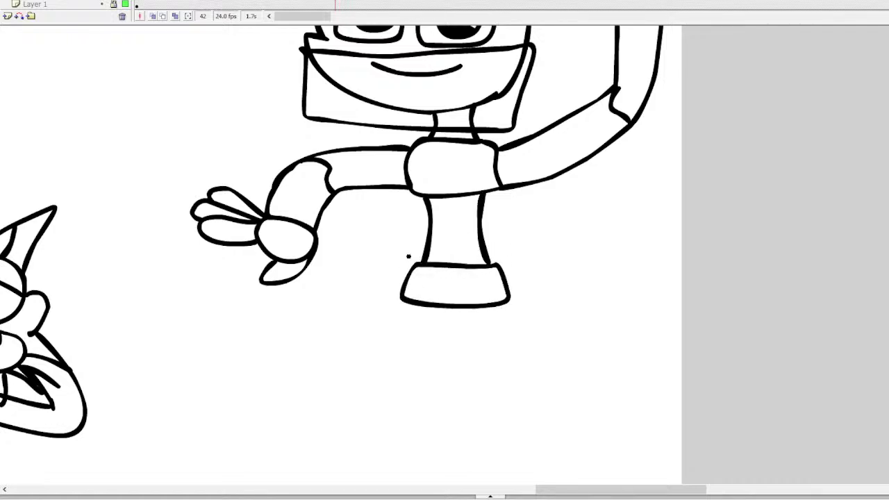
scroll(340, 250, "down", 5)
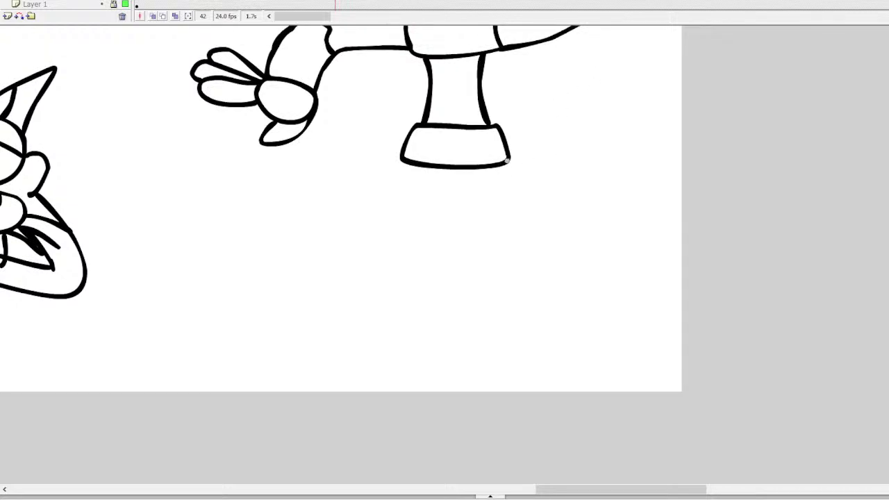
key("ctrl+z")
Step: Outline rounded hips below the waist and two overlapping legs that taper at the knees and flare at the hems
mouse_move(490, 124)
left_mouse_down()
mouse_move(425, 126)
mouse_move(512, 144)
mouse_move(521, 194)
mouse_move(510, 262)
mouse_move(476, 319)
left_mouse_up()
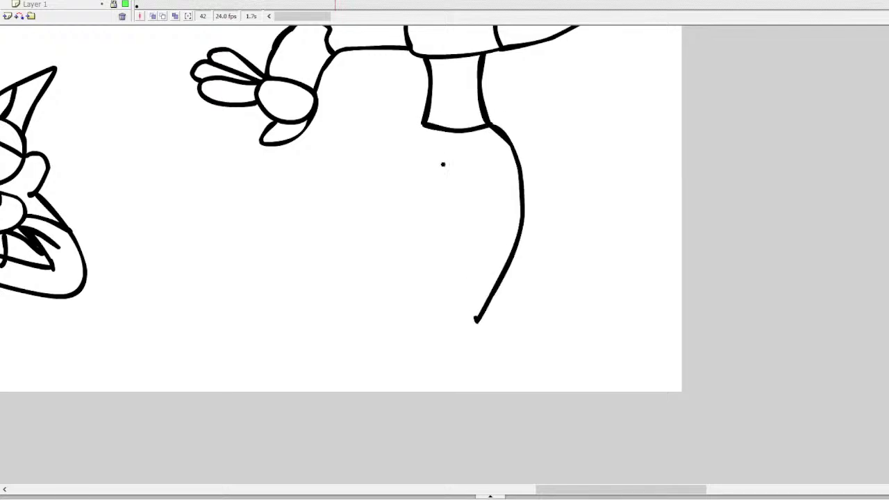
mouse_move(445, 164)
left_mouse_down()
mouse_move(434, 247)
mouse_move(405, 304)
mouse_move(431, 184)
mouse_move(413, 311)
left_mouse_up()
key("ctrl+z")
mouse_move(430, 129)
left_mouse_down()
mouse_move(416, 130)
mouse_move(389, 179)
mouse_move(415, 297)
mouse_move(389, 387)
mouse_move(477, 396)
mouse_move(477, 320)
mouse_move(513, 363)
mouse_move(483, 395)
left_mouse_up()
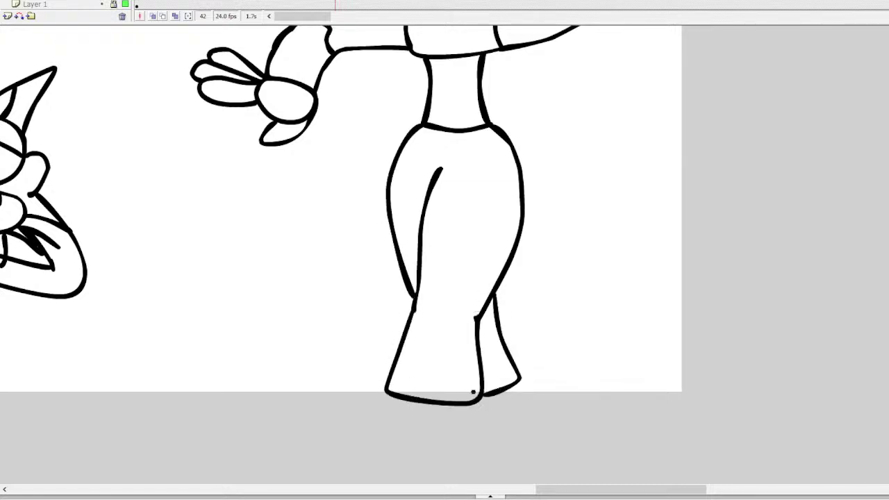
Step: Draw a long, pointed foot beneath the front leg's flared hem
mouse_move(396, 397)
left_mouse_down()
mouse_move(317, 429)
mouse_move(388, 460)
mouse_move(451, 462)
mouse_move(477, 427)
left_mouse_up()
key("ctrl+z")
mouse_move(389, 382)
left_mouse_down()
mouse_move(374, 419)
mouse_move(324, 440)
mouse_move(340, 459)
mouse_move(422, 467)
mouse_move(465, 461)
mouse_move(470, 405)
left_mouse_up()
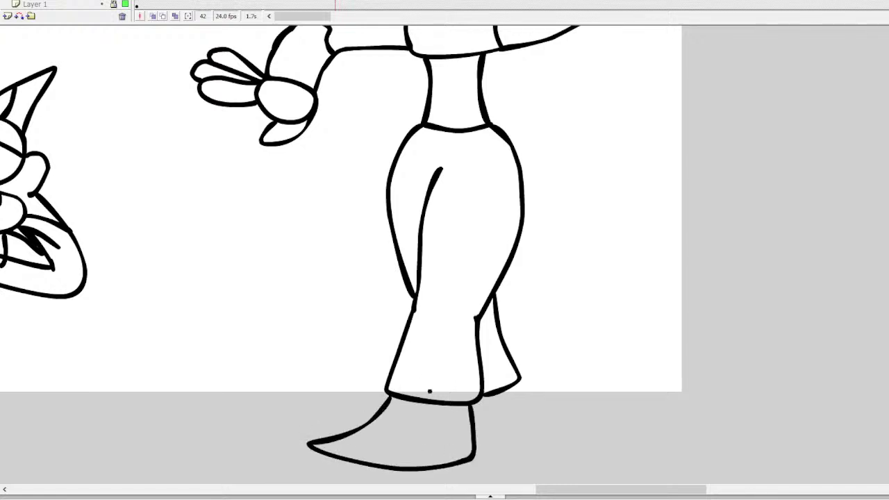
mouse_move(369, 422)
left_mouse_down()
mouse_move(385, 447)
mouse_move(463, 449)
left_mouse_up()
mouse_move(397, 403)
left_mouse_down()
mouse_move(388, 438)
mouse_move(474, 447)
left_mouse_up()
key("ctrl+z")
key("ctrl+z")
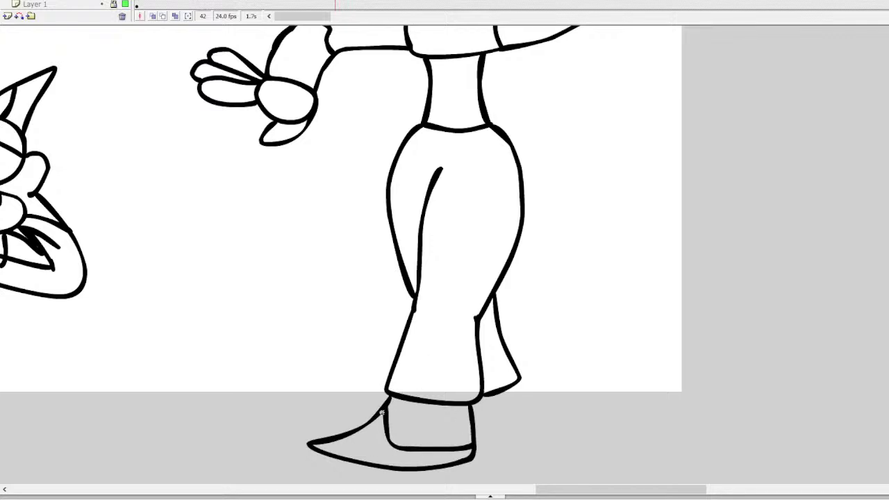
key("ctrl+z")
Step: Draw a curved shoe-opening line inside the front foot and outline the rear foot behind it
mouse_move(387, 411)
left_mouse_down()
mouse_move(397, 439)
mouse_move(474, 442)
left_mouse_up()
mouse_move(516, 383)
left_mouse_down()
mouse_move(533, 425)
mouse_move(495, 450)
mouse_move(477, 450)
left_mouse_up()
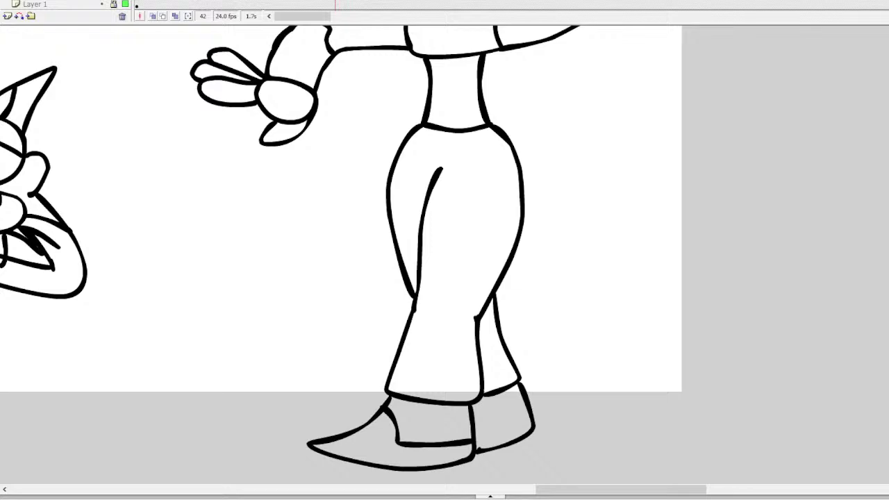
scroll(340, 255, "up", 10)
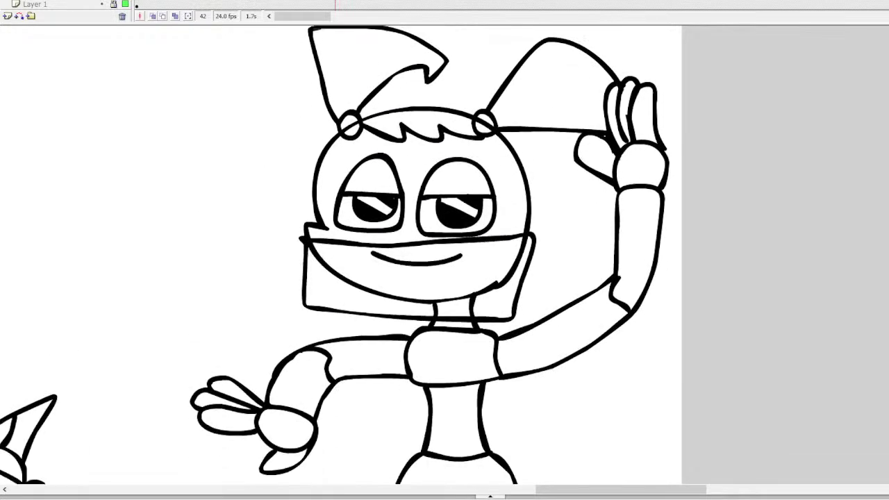
scroll(340, 255, "down", 3)
scroll(340, 255, "up", 4)
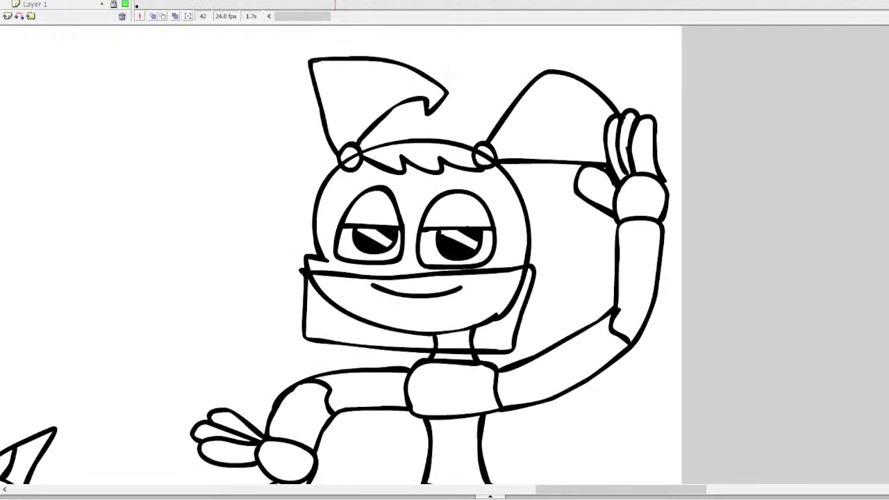
Step: Draw a small round bolt with a diagonal slot in the middle of the pigtailed character's waist
scroll(340, 255, "down", 1)
scroll(580, 482, "left", 3)
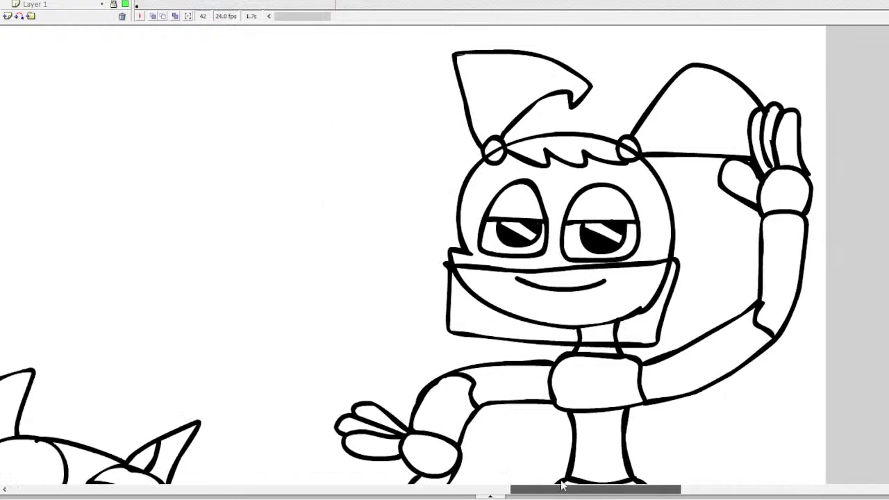
scroll(452, 470, "right", 5)
scroll(563, 463, "left", 5)
scroll(673, 267, "down", 3)
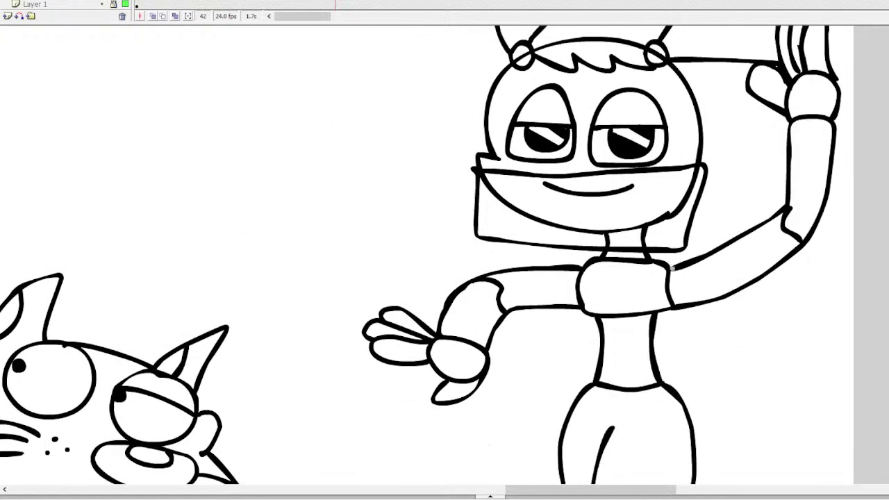
mouse_move(623, 348)
left_mouse_down()
mouse_move(615, 364)
mouse_move(624, 349)
mouse_move(630, 363)
left_mouse_up()
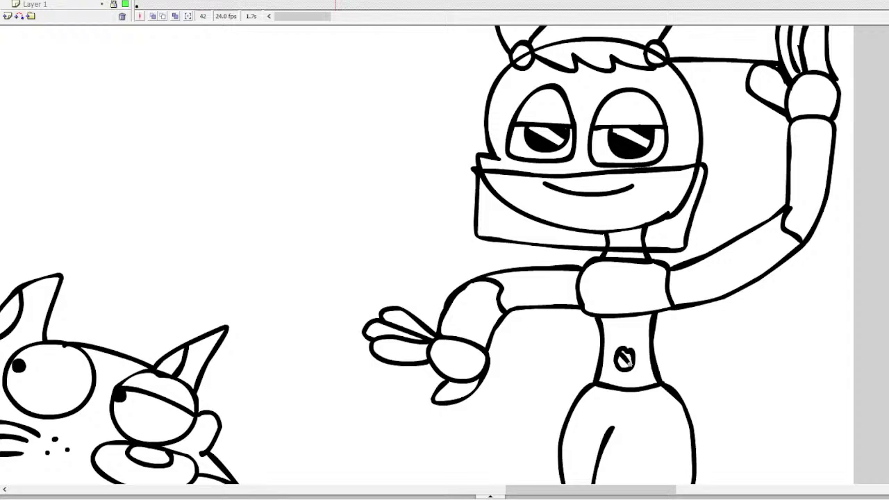
Step: Cross off "Teenage Robot" in the handwritten show list with a red brush stroke
left_click_drag(596, 489, 226, 487)
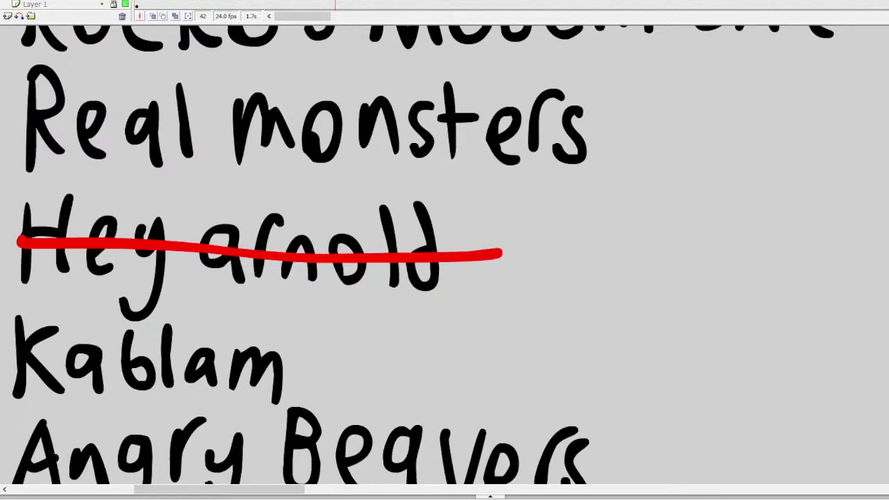
left_click(323, 286, "alt")
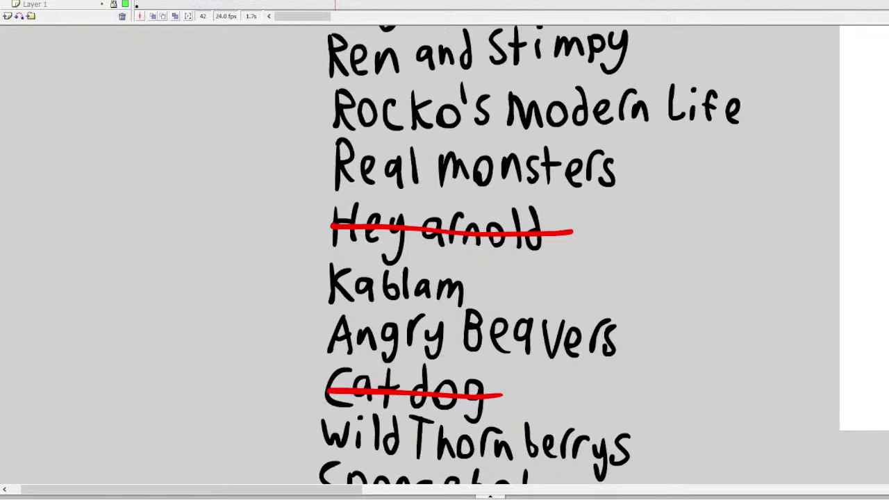
scroll(486, 257, "down", 15)
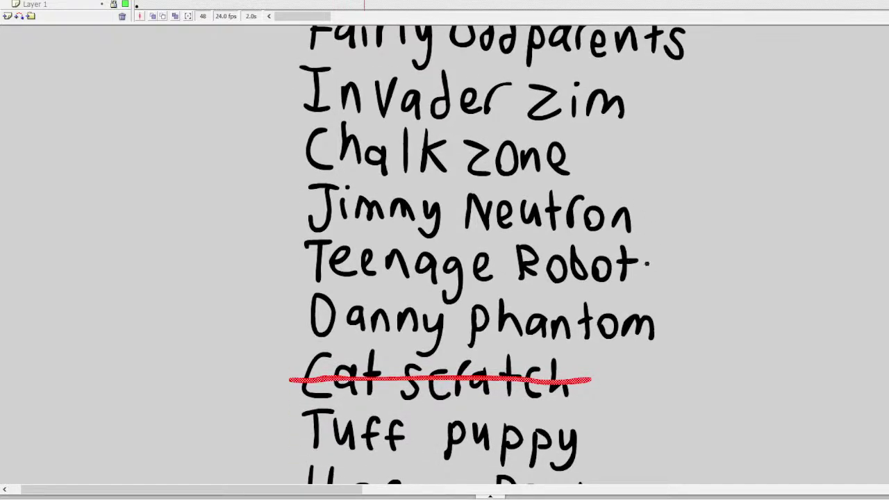
left_click_drag(432, 271, 302, 257)
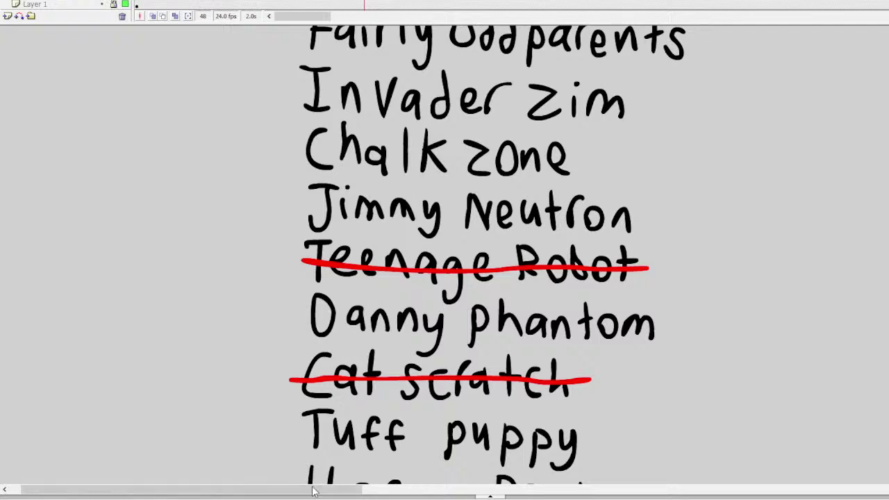
Step: On Layer 17, draw a flat-topped, half-round sunglasses lens in an empty area and a second, separate lens beside it in black
left_click_drag(311, 489, 499, 490)
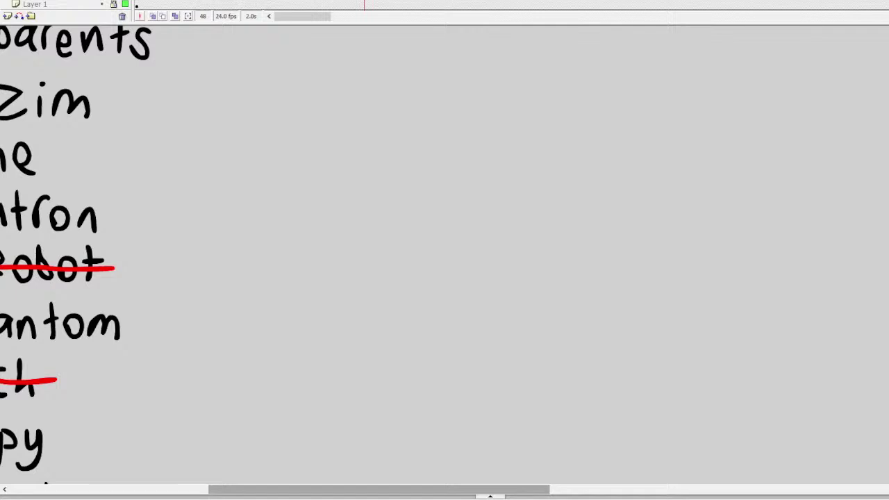
scroll(62, 4, "up", 5)
scroll(62, 4, "down", 1)
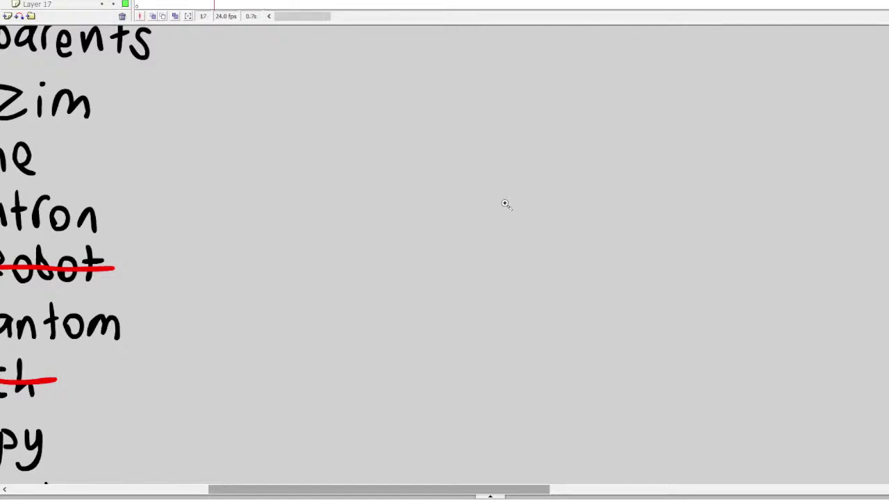
scroll(516, 175, "right", 5)
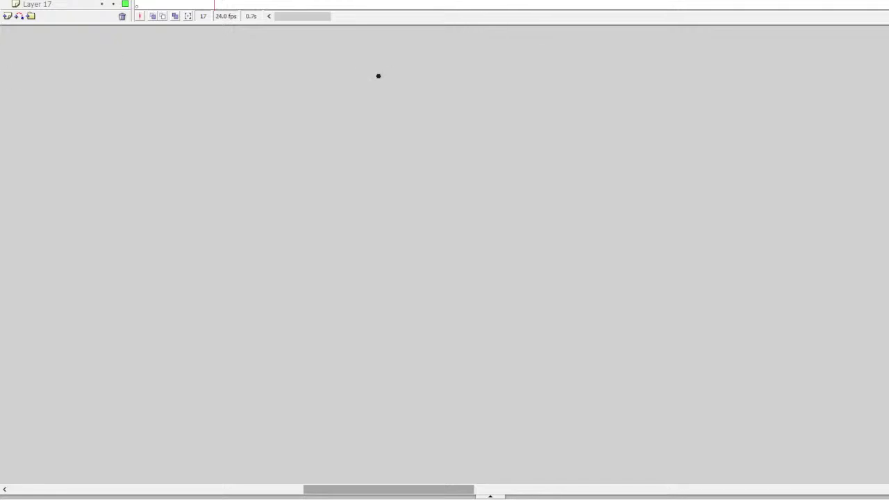
left_click(317, 146)
key("ctrl+z")
mouse_move(293, 127)
left_mouse_down()
mouse_move(404, 128)
mouse_move(400, 163)
mouse_move(371, 194)
mouse_move(330, 196)
mouse_move(302, 179)
mouse_move(286, 152)
mouse_move(282, 138)
mouse_move(315, 130)
mouse_move(297, 121)
mouse_move(405, 127)
mouse_move(398, 167)
mouse_move(335, 189)
mouse_move(289, 159)
mouse_move(279, 121)
left_mouse_up()
key("ctrl+z")
mouse_move(438, 129)
left_mouse_down()
mouse_move(552, 132)
mouse_move(558, 148)
mouse_move(537, 184)
mouse_move(501, 200)
mouse_move(459, 193)
left_mouse_up()
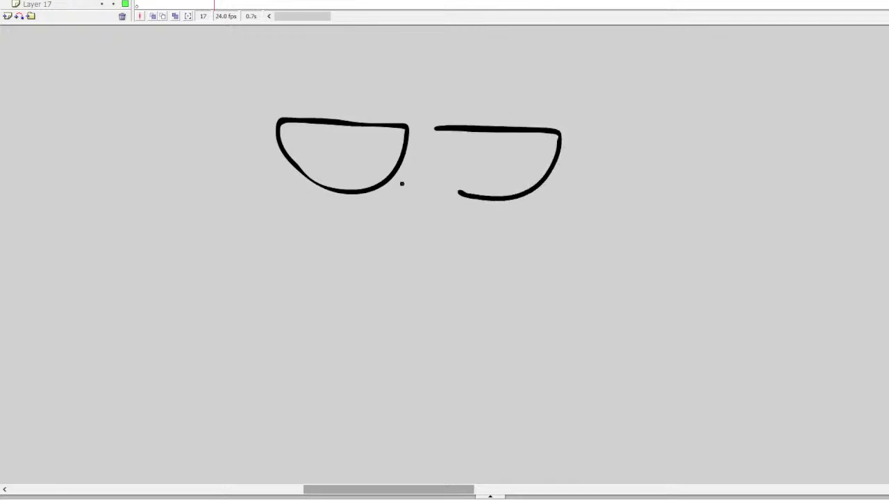
Step: Replace the second lens with one meeting the first lens's inner corner, dropping the trial nose arch and bridge
mouse_move(401, 184)
left_mouse_down()
mouse_move(432, 150)
mouse_move(441, 182)
mouse_move(411, 160)
mouse_move(432, 152)
mouse_move(439, 182)
mouse_move(461, 192)
mouse_move(439, 187)
left_mouse_up()
key("ctrl+z")
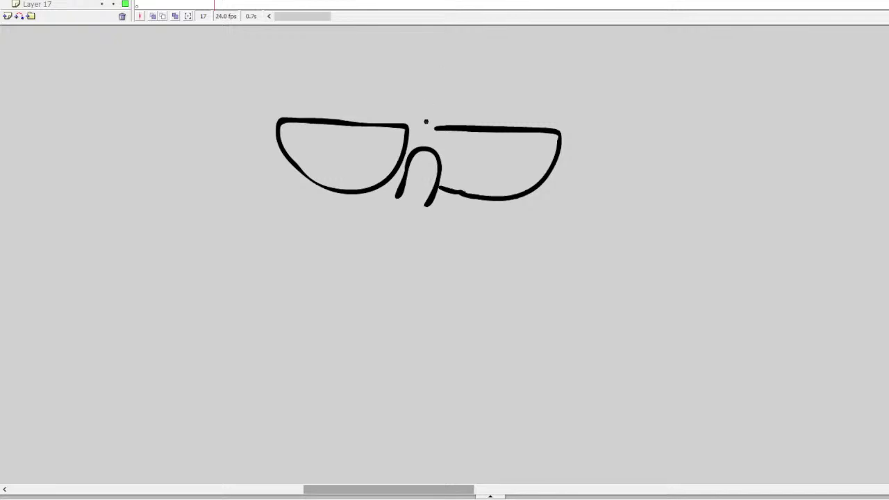
mouse_move(433, 127)
left_mouse_down()
mouse_move(432, 153)
mouse_move(420, 132)
mouse_move(435, 124)
mouse_move(546, 125)
mouse_move(549, 147)
mouse_move(517, 186)
mouse_move(464, 198)
mouse_move(424, 181)
mouse_move(407, 128)
left_mouse_up()
key("ctrl+z")
key("ctrl+z")
key("ctrl+z")
key("ctrl+z")
key("ctrl+z")
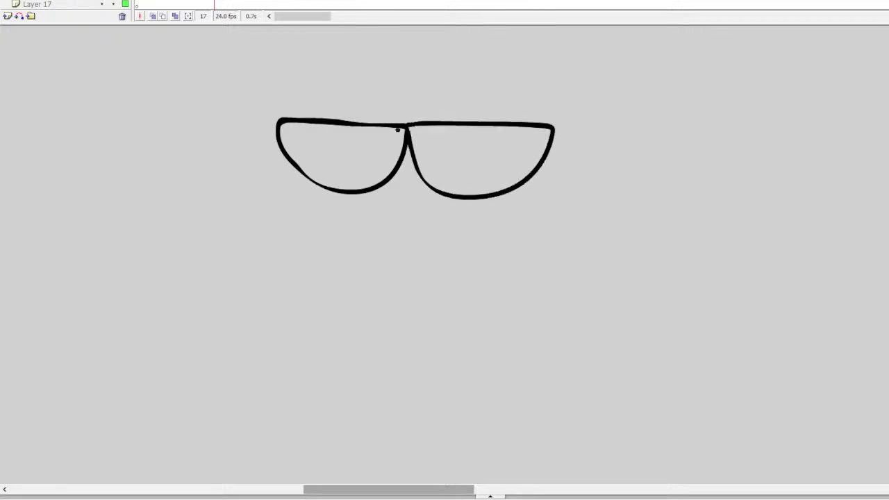
Step: Draw a rounded, arched nose over the junction of the lenses and clear the lens line inside it
mouse_move(396, 183)
left_mouse_down()
mouse_move(428, 146)
mouse_move(435, 168)
mouse_move(388, 179)
mouse_move(406, 154)
mouse_move(425, 154)
mouse_move(436, 182)
mouse_move(416, 150)
mouse_move(436, 146)
mouse_move(443, 172)
mouse_move(420, 200)
left_mouse_up()
key("ctrl+z")
key("ctrl+z")
key("ctrl+z")
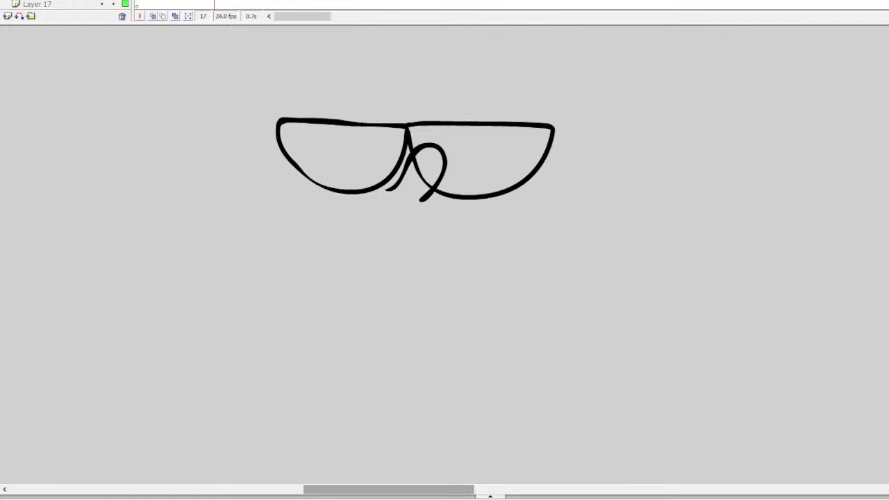
left_click_drag(421, 166, 425, 169)
Step: Draw two slightly curved vertical stripes across each sunglasses lens
left_click_drag(337, 125, 330, 189)
key("ctrl+z")
left_click_drag(335, 122, 329, 188)
left_click_drag(373, 126, 369, 189)
left_click_drag(470, 130, 465, 191)
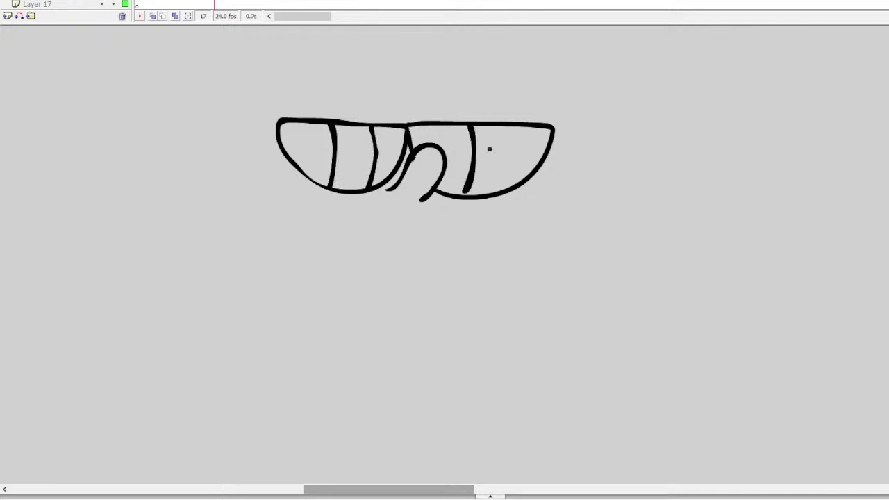
mouse_move(510, 127)
left_mouse_down()
mouse_move(495, 199)
mouse_move(460, 169)
mouse_move(462, 126)
mouse_move(501, 139)
mouse_move(493, 193)
left_mouse_up()
key("ctrl+z")
key("ctrl+z")
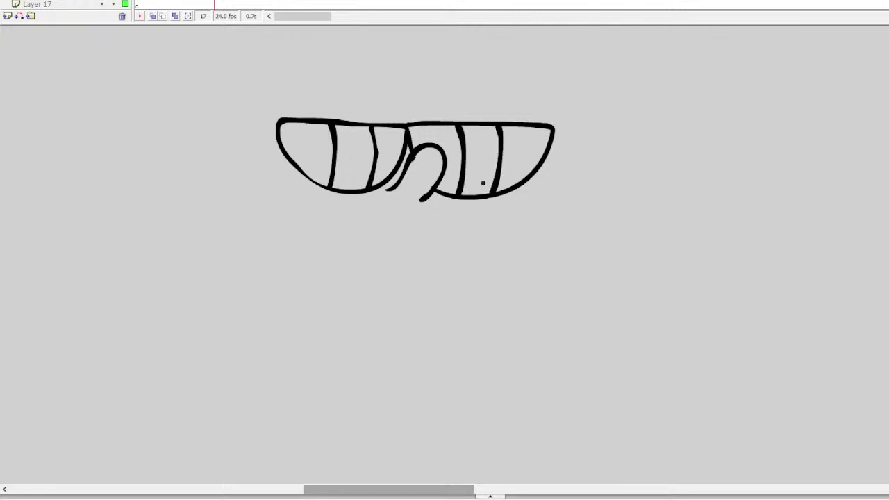
Step: Draw a gently arched mouth line below the nose with two separated, rounded buck teeth hanging from it
mouse_move(342, 232)
left_mouse_down()
mouse_move(433, 224)
mouse_move(477, 236)
left_mouse_up()
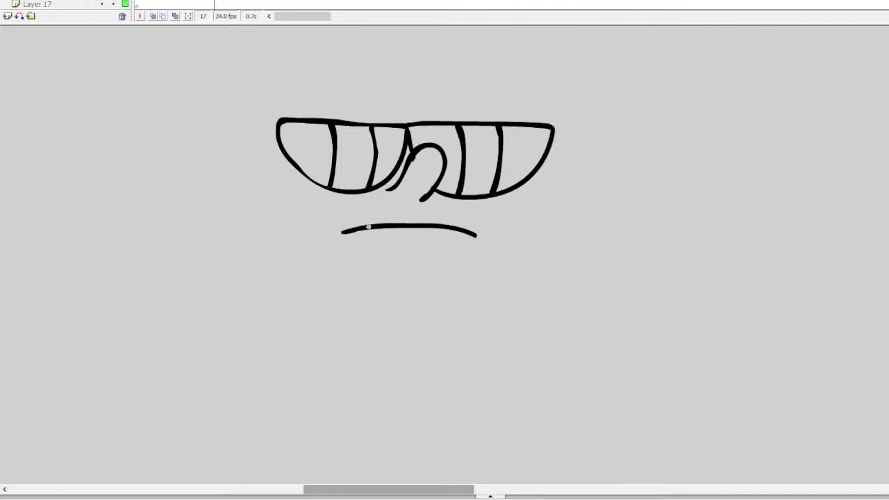
mouse_move(369, 227)
left_mouse_down()
mouse_move(397, 249)
mouse_move(414, 225)
mouse_move(427, 246)
mouse_move(450, 255)
mouse_move(461, 231)
left_mouse_up()
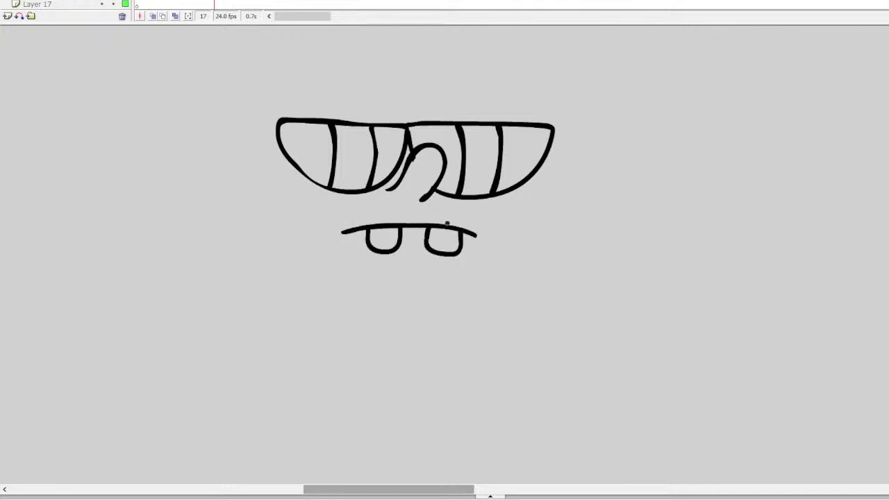
Step: Outline the wavy top edge and upper sides of a square head around the face
scroll(335, 122, "up", 3)
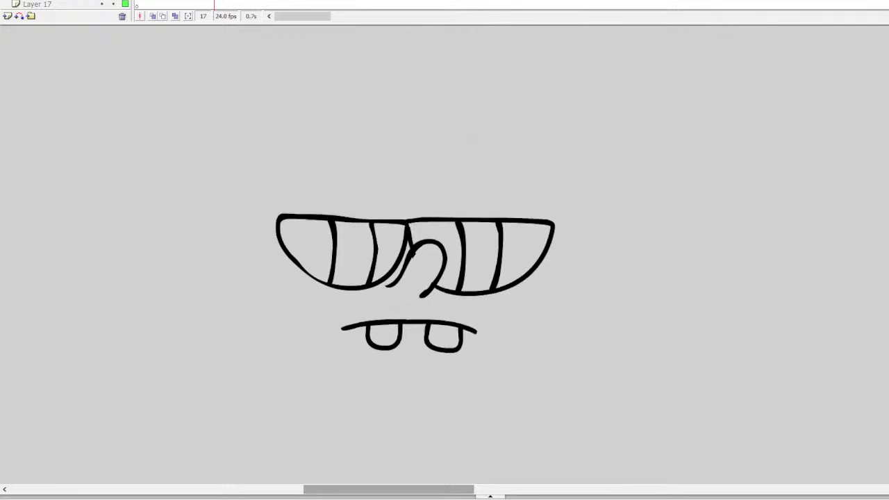
mouse_move(343, 126)
left_mouse_down()
mouse_move(260, 130)
mouse_move(243, 267)
left_mouse_up()
key("ctrl+z")
mouse_move(323, 145)
left_mouse_down()
mouse_move(242, 151)
mouse_move(225, 198)
mouse_move(239, 316)
left_mouse_up()
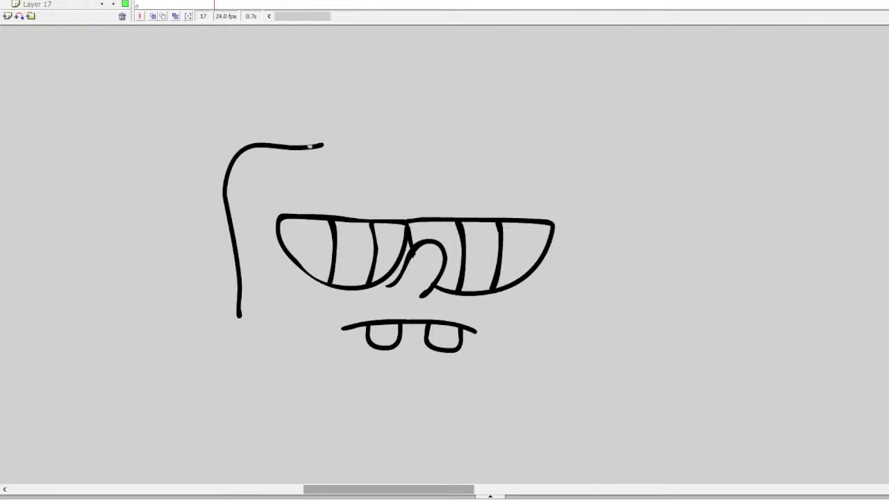
key("ctrl+z")
mouse_move(326, 147)
left_mouse_down()
mouse_move(234, 171)
mouse_move(247, 323)
mouse_move(392, 143)
mouse_move(498, 153)
left_mouse_up()
mouse_move(559, 160)
left_mouse_down()
mouse_move(574, 176)
mouse_move(579, 257)
mouse_move(567, 321)
left_mouse_up()
Step: Close the square head with lower sides and a wavy bottom edge, and add three pointed collar shapes beneath it
scroll(408, 236, "down", 3)
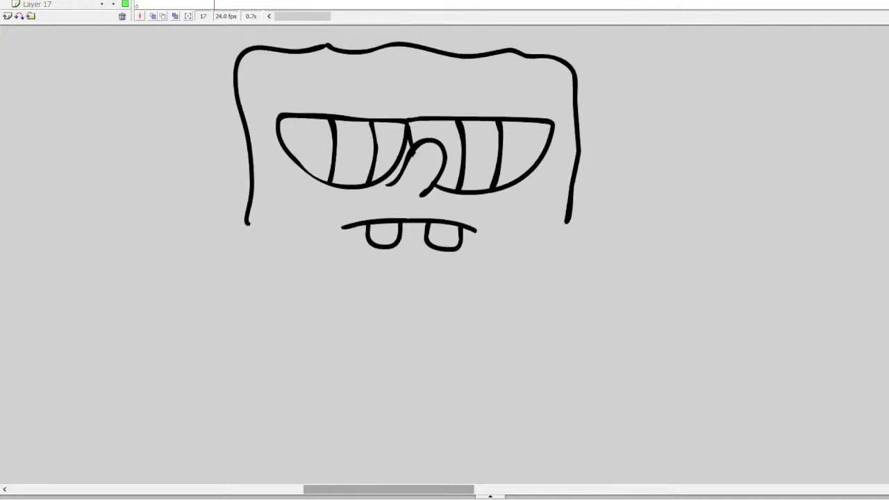
mouse_move(246, 222)
left_mouse_down()
mouse_move(250, 292)
mouse_move(335, 311)
mouse_move(563, 319)
left_mouse_up()
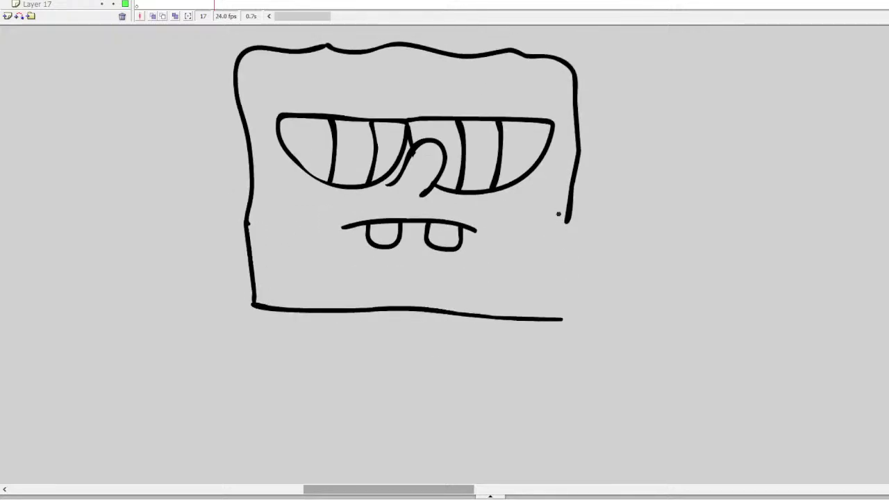
key("ctrl+z")
mouse_move(255, 303)
left_mouse_down()
mouse_move(369, 317)
mouse_move(547, 317)
left_mouse_up()
mouse_move(568, 222)
left_mouse_down()
mouse_move(571, 310)
mouse_move(546, 320)
left_mouse_up()
mouse_move(389, 315)
left_mouse_down()
mouse_move(407, 340)
mouse_move(428, 318)
mouse_move(368, 331)
mouse_move(323, 314)
left_mouse_up()
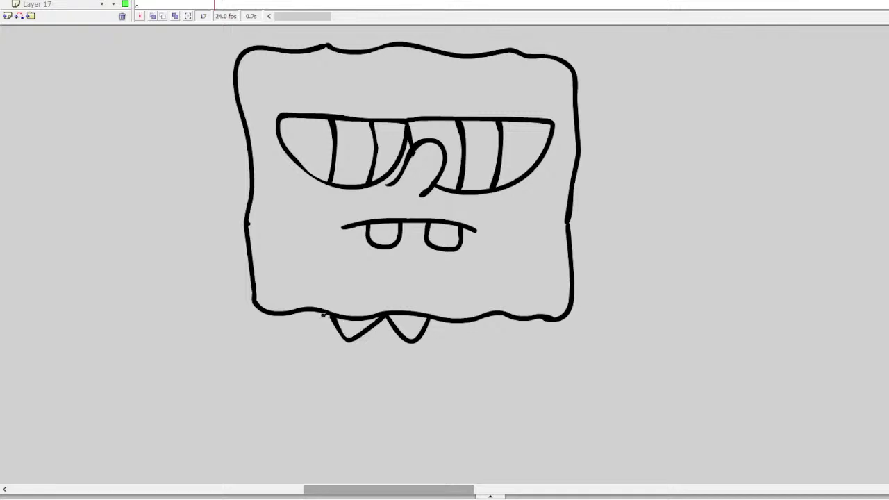
mouse_move(429, 318)
left_mouse_down()
mouse_move(448, 331)
mouse_move(487, 317)
left_mouse_up()
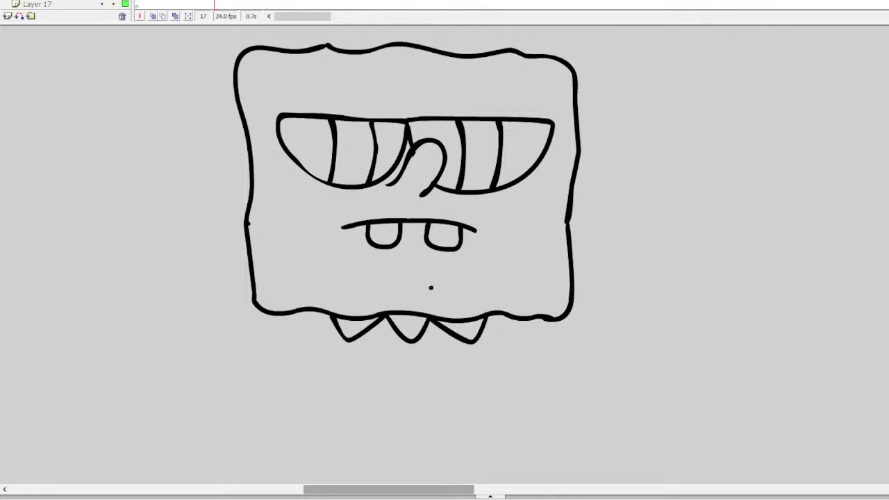
Step: Outline a shallow, boxy body below the head that encloses the collar points
mouse_move(256, 307)
left_mouse_down()
mouse_move(258, 336)
mouse_move(311, 349)
mouse_move(524, 353)
left_mouse_up()
key("ctrl+z")
mouse_move(255, 307)
left_mouse_down()
mouse_move(258, 362)
mouse_move(274, 380)
mouse_move(532, 379)
left_mouse_up()
mouse_move(567, 314)
left_mouse_down()
mouse_move(562, 374)
mouse_move(530, 380)
left_mouse_up()
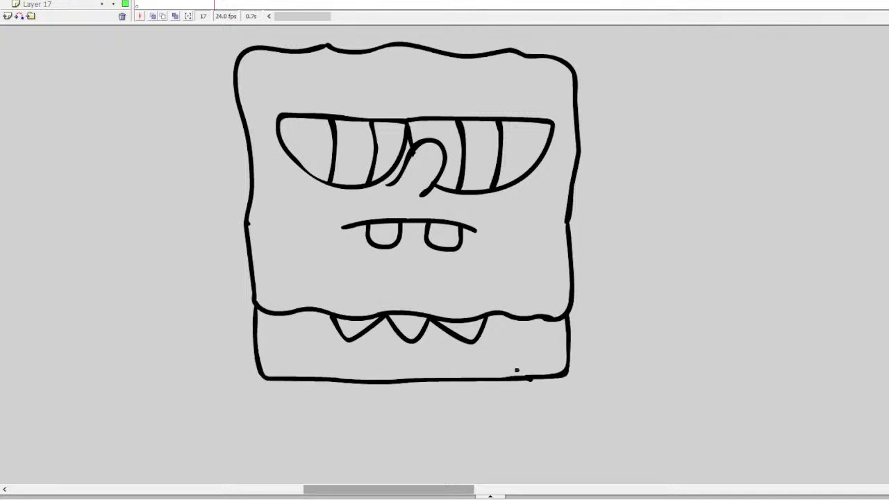
Step: Draw a diamond-shaped tie below the middle collar point and a waistband line across the boxy body
left_click_drag(404, 339, 394, 379)
left_click_drag(419, 339, 436, 376)
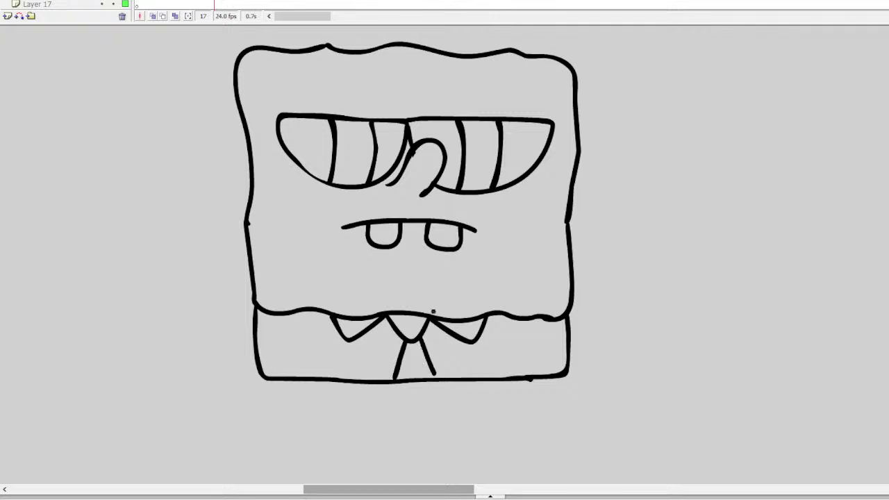
key("ctrl+z")
key("ctrl+z")
mouse_move(413, 335)
left_mouse_down()
mouse_move(400, 367)
mouse_move(427, 342)
mouse_move(426, 356)
mouse_move(411, 381)
left_mouse_up()
key("ctrl+z")
mouse_move(257, 341)
left_mouse_down()
mouse_move(391, 353)
mouse_move(564, 349)
left_mouse_up()
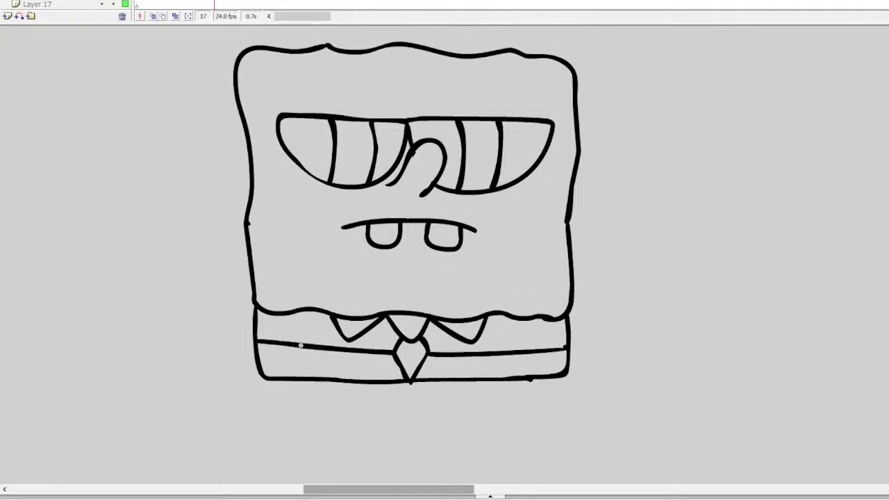
Step: Try rectangular belt dashes below the waistband, and undo them along with the waistband and tie
mouse_move(270, 352)
left_mouse_down()
mouse_move(289, 362)
mouse_move(273, 359)
mouse_move(283, 355)
mouse_move(312, 357)
mouse_move(309, 366)
mouse_move(269, 357)
left_mouse_up()
key("ctrl+z")
key("ctrl+z")
mouse_move(342, 362)
left_mouse_down()
mouse_move(369, 362)
mouse_move(358, 375)
mouse_move(333, 361)
left_mouse_up()
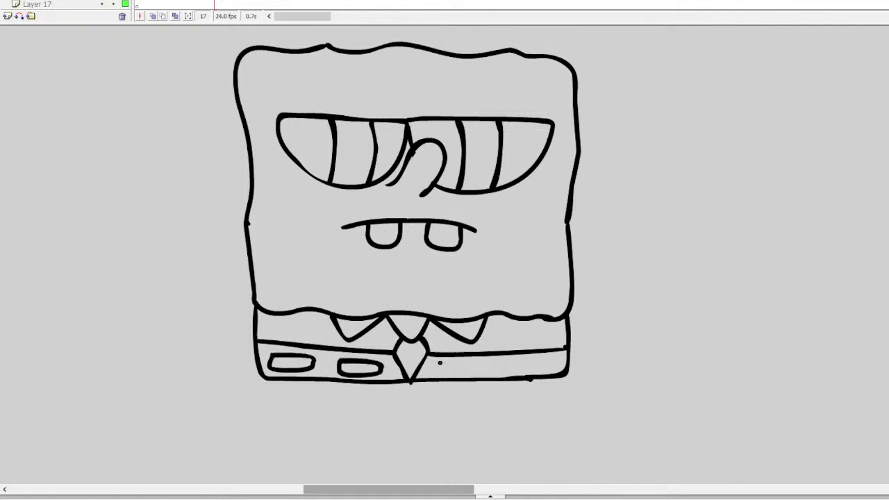
mouse_move(440, 361)
left_mouse_down()
mouse_move(492, 360)
mouse_move(491, 375)
left_mouse_up()
key("ctrl+z")
key("ctrl+z")
key("ctrl+z")
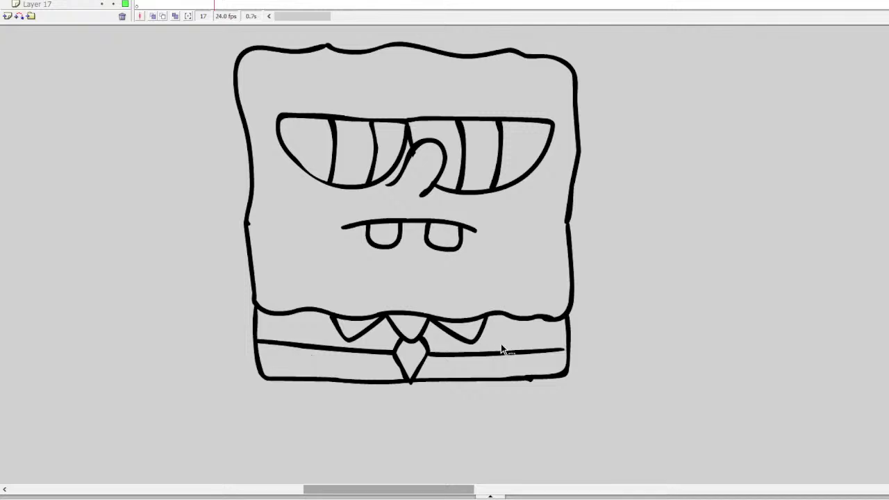
key("ctrl+z")
key("ctrl+z")
key("ctrl+z")
key("ctrl+z")
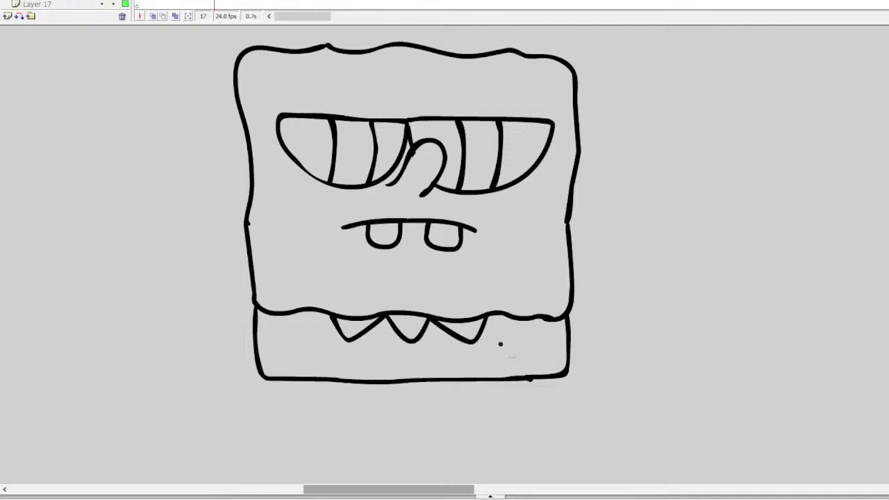
Step: Try a diagonal jacket lapel from the collar to the hem, and undo it together with the boxy body outline
left_click_drag(325, 318, 399, 380)
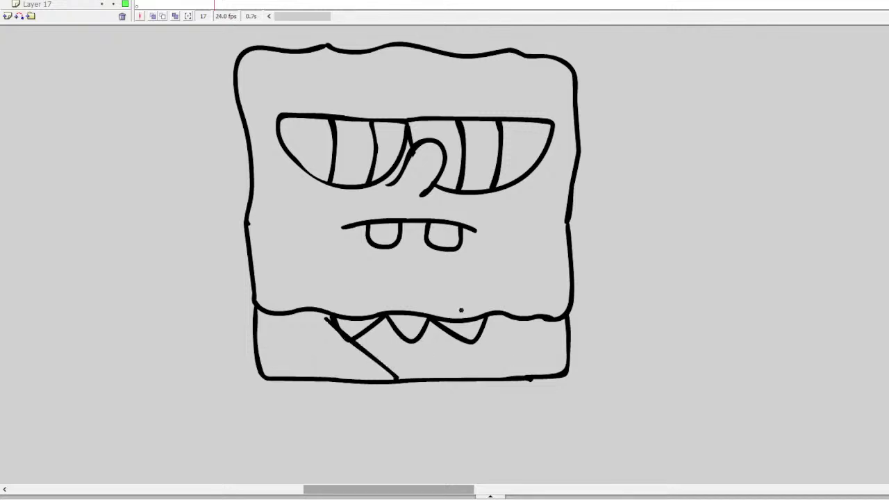
key("ctrl+z")
key("ctrl+z")
key("ctrl+z")
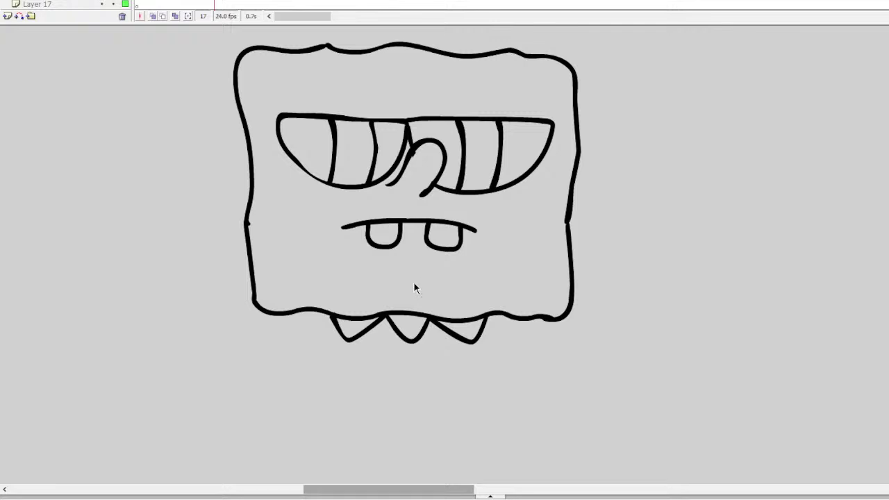
left_click_drag(383, 321, 407, 376)
key("ctrl+z")
Step: Redraw the boxy body below the head with V-shaped lapels meeting at the hem and a small tie between them
mouse_move(261, 303)
left_mouse_down()
mouse_move(262, 369)
mouse_move(358, 384)
mouse_move(558, 385)
mouse_move(566, 317)
left_mouse_up()
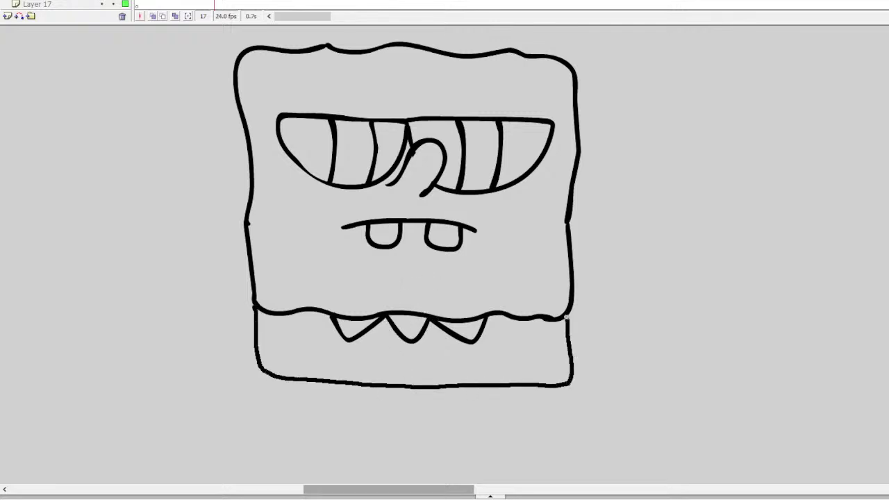
left_click_drag(384, 318, 409, 385)
left_click_drag(434, 322, 408, 385)
left_click_drag(395, 338, 416, 348)
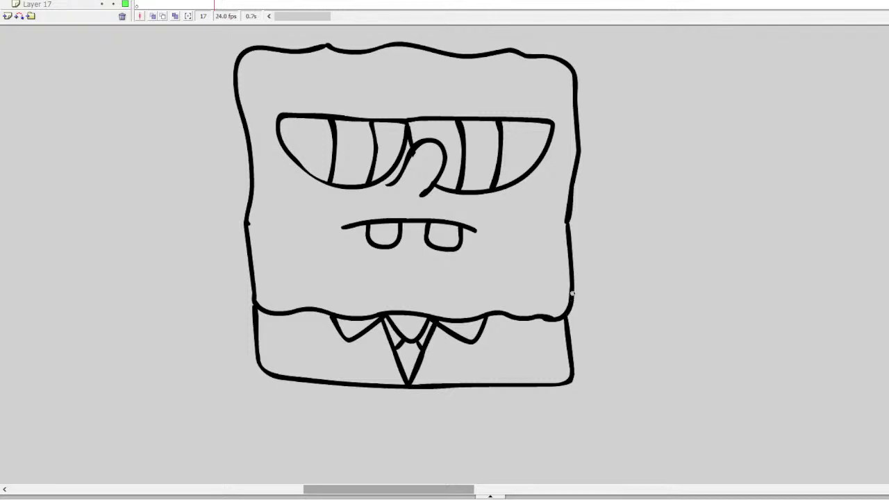
Step: Draw the sunglasses' arms from the outer lens corners to both sides of the head
mouse_move(572, 294)
left_mouse_down()
mouse_move(595, 316)
mouse_move(599, 341)
left_mouse_up()
key("ctrl+z")
mouse_move(271, 113)
left_mouse_down()
mouse_move(229, 146)
mouse_move(245, 158)
mouse_move(242, 131)
mouse_move(280, 129)
left_mouse_up()
mouse_move(548, 120)
left_mouse_down()
mouse_move(582, 123)
mouse_move(599, 134)
mouse_move(600, 150)
mouse_move(586, 158)
mouse_move(578, 140)
mouse_move(549, 127)
left_mouse_up()
Step: Try to draw the curled fingers of a hand beside the sunglasses' arm end, and undo them
mouse_move(190, 112)
left_mouse_down()
mouse_move(211, 99)
mouse_move(236, 110)
mouse_move(230, 124)
mouse_move(198, 125)
mouse_move(237, 119)
left_mouse_up()
key("ctrl+z")
mouse_move(239, 122)
left_mouse_down()
mouse_move(205, 122)
mouse_move(202, 149)
mouse_move(228, 144)
mouse_move(200, 177)
left_mouse_up()
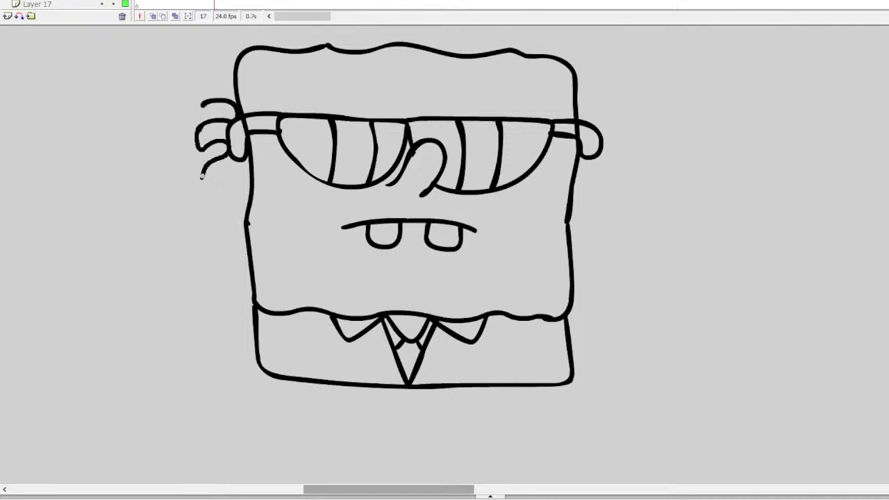
key("ctrl+z")
key("ctrl+z")
key("ctrl+z")
key("ctrl+z")
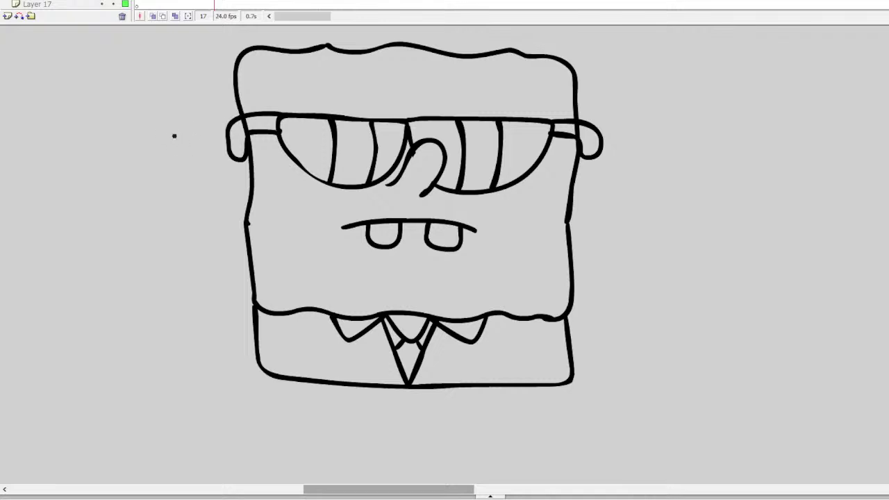
Step: Draw a raised fist with curled fingers gripping the end of the sunglasses' arm beside the head
mouse_move(173, 132)
left_mouse_down()
mouse_move(196, 143)
mouse_move(181, 119)
mouse_move(160, 151)
mouse_move(198, 158)
mouse_move(213, 137)
mouse_move(193, 114)
mouse_move(223, 102)
mouse_move(241, 112)
mouse_move(213, 128)
mouse_move(209, 150)
mouse_move(237, 160)
mouse_move(218, 171)
mouse_move(159, 150)
mouse_move(184, 185)
mouse_move(218, 296)
left_mouse_up()
left_click_drag(204, 171, 227, 275)
key("ctrl+z")
key("ctrl+z")
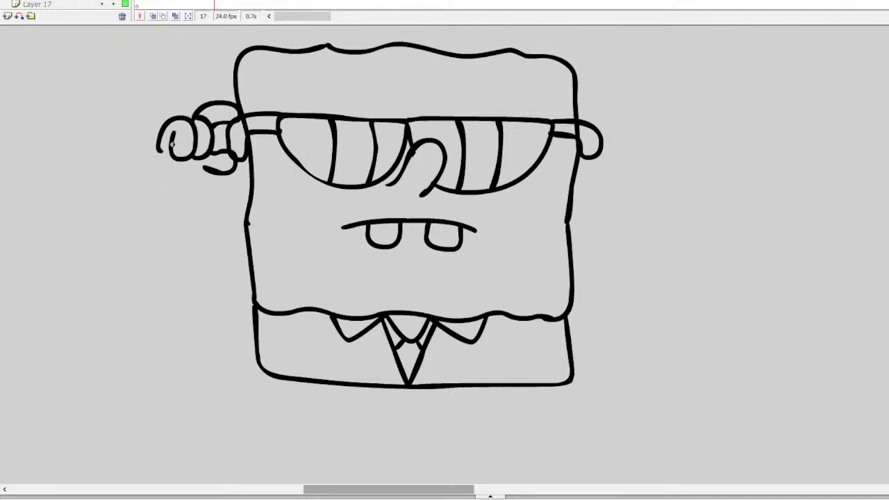
mouse_move(160, 150)
left_mouse_down()
mouse_move(175, 178)
mouse_move(188, 181)
left_mouse_up()
Step: Draw the straight sleeve from the raised fist down to the jacket, and a bent sleeve on the opposite side of the body
mouse_move(221, 179)
left_mouse_down()
mouse_move(186, 182)
mouse_move(182, 224)
mouse_move(252, 333)
left_mouse_up()
left_click_drag(219, 179, 245, 239)
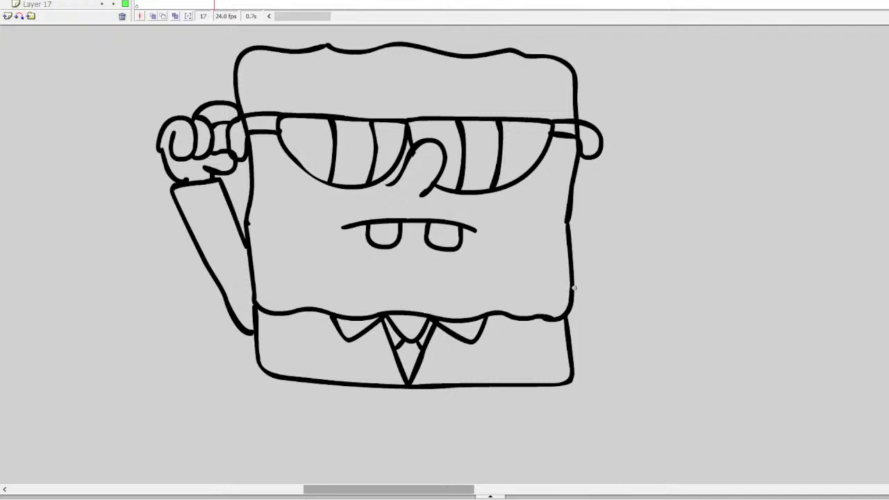
mouse_move(574, 287)
left_mouse_down()
mouse_move(612, 297)
mouse_move(644, 319)
mouse_move(644, 359)
mouse_move(595, 409)
left_mouse_up()
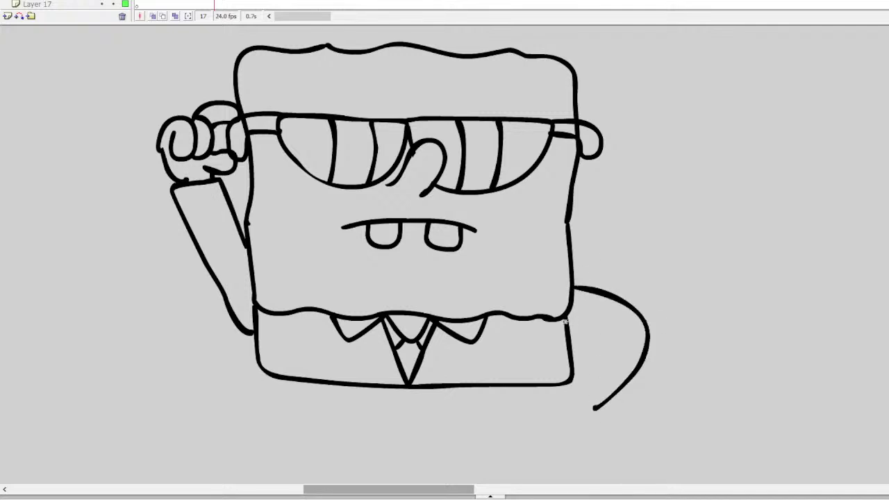
mouse_move(565, 322)
left_mouse_down()
mouse_move(606, 348)
mouse_move(571, 382)
left_mouse_up()
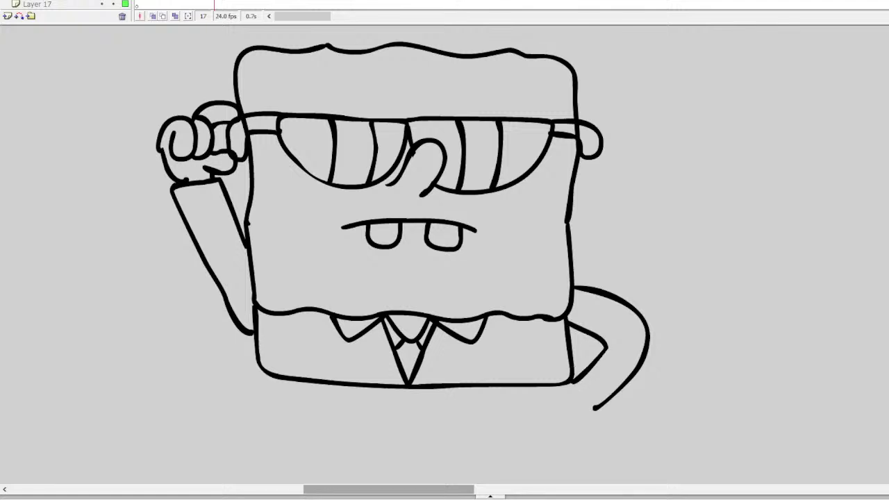
Step: Draw two straight legs hanging below the jacket hem
scroll(403, 250, "down", 3)
left_click_drag(330, 290, 334, 372)
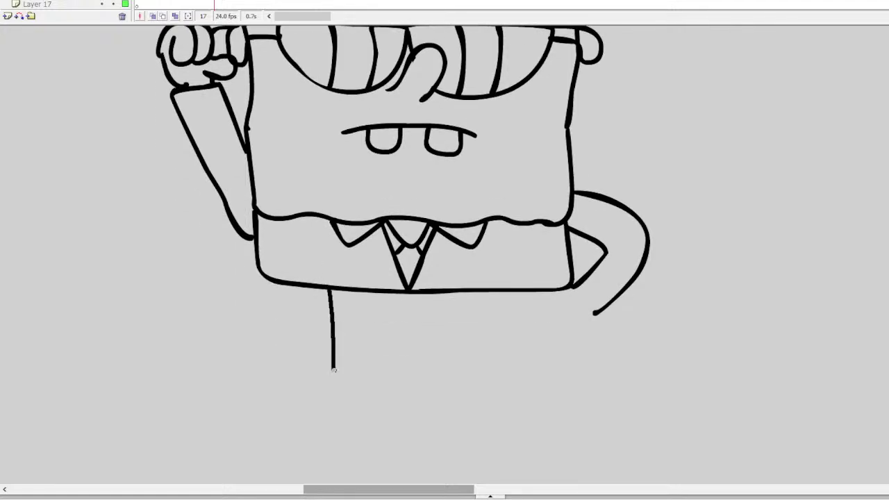
left_click_drag(384, 293, 384, 377)
left_click_drag(455, 291, 455, 381)
left_click_drag(497, 293, 494, 374)
Step: Draw an outward-pointing heeled shoe under each leg, with a small oval shine on each rounded toe
mouse_move(334, 371)
left_mouse_down()
mouse_move(380, 376)
mouse_move(282, 368)
mouse_move(282, 408)
mouse_move(339, 419)
mouse_move(348, 405)
mouse_move(372, 423)
mouse_move(386, 375)
left_mouse_up()
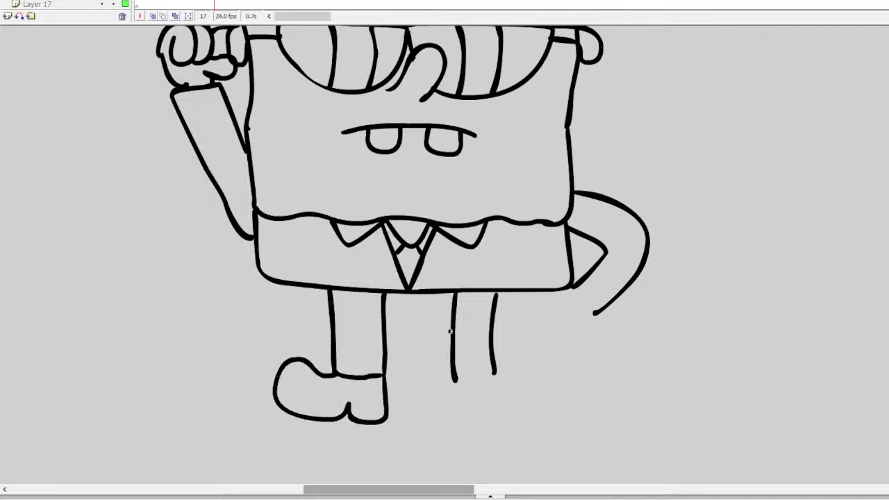
mouse_move(456, 379)
left_mouse_down()
mouse_move(490, 381)
mouse_move(479, 371)
mouse_move(455, 381)
mouse_move(494, 382)
mouse_move(453, 385)
mouse_move(454, 427)
mouse_move(474, 422)
mouse_move(510, 435)
mouse_move(551, 423)
mouse_move(553, 381)
mouse_move(488, 378)
left_mouse_up()
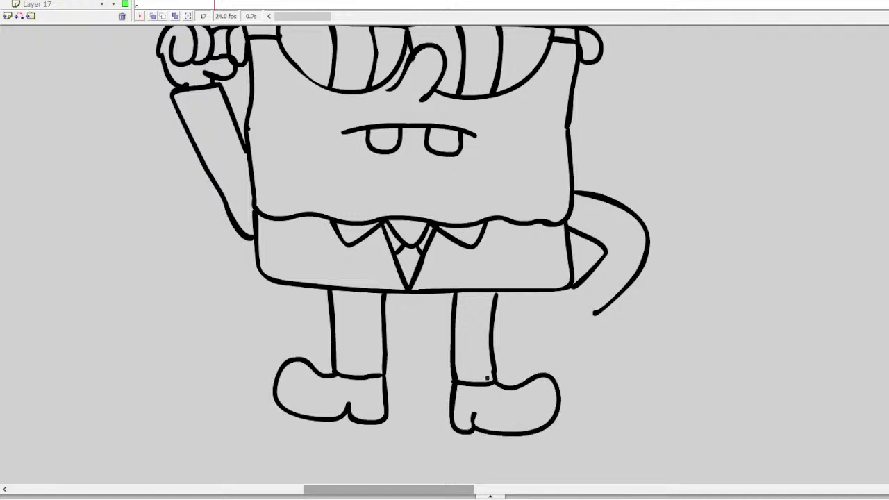
left_click_drag(291, 362, 296, 360)
mouse_move(536, 380)
left_mouse_down()
mouse_move(539, 394)
mouse_move(537, 378)
left_mouse_up()
Step: Close the bent sleeve with a cuff line and draw a hand with curled fingers resting below the hip
left_click_drag(594, 313, 570, 287)
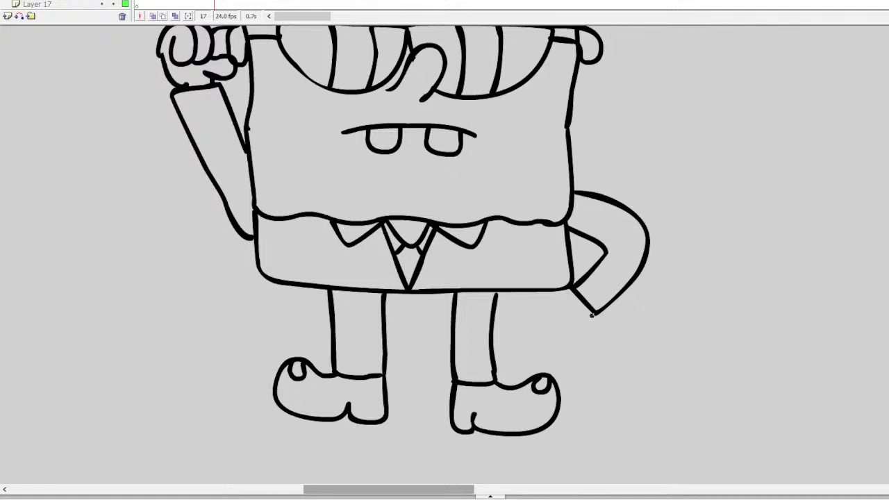
mouse_move(592, 315)
left_mouse_down()
mouse_move(598, 334)
mouse_move(569, 323)
mouse_move(598, 326)
mouse_move(571, 335)
mouse_move(599, 312)
mouse_move(590, 337)
mouse_move(564, 309)
mouse_move(542, 327)
mouse_move(556, 294)
mouse_move(545, 313)
mouse_move(559, 324)
mouse_move(539, 314)
mouse_move(541, 303)
left_mouse_up()
key("ctrl+z")
key("ctrl+z")
key("ctrl+z")
key("ctrl+z")
key("ctrl+z")
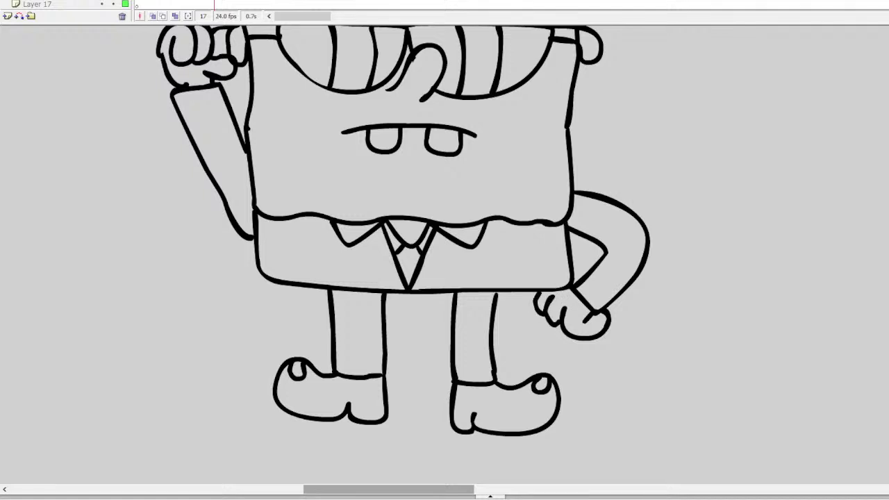
Step: Draw a filled teardrop-shaped spot in each of the four corners of the square head
scroll(403, 255, "up", 3)
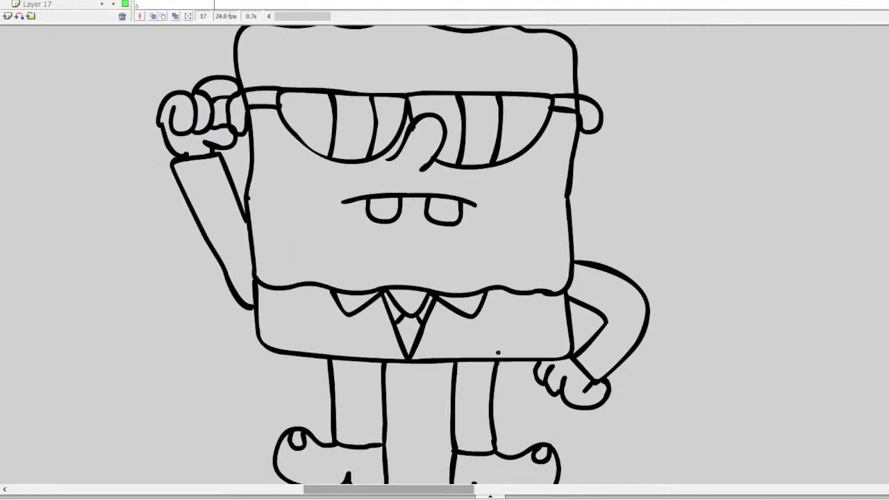
scroll(403, 255, "up", 4)
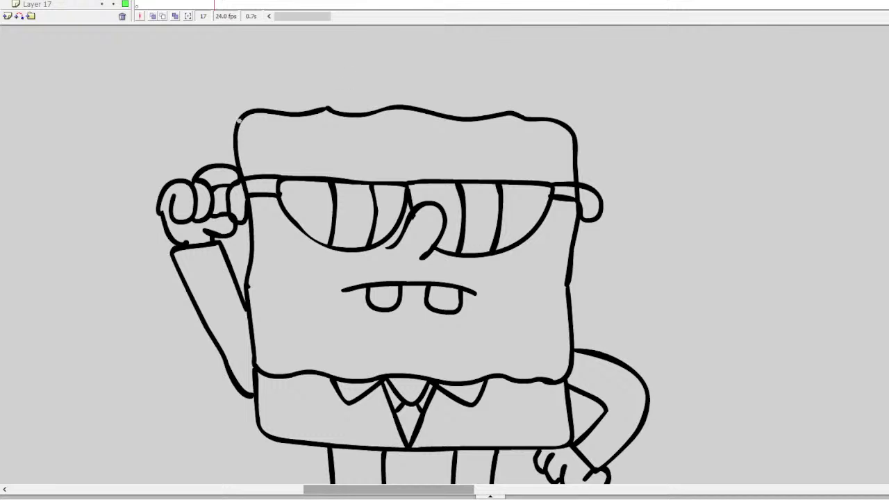
mouse_move(260, 137)
left_mouse_down()
mouse_move(263, 147)
mouse_move(260, 134)
left_mouse_up()
mouse_move(548, 151)
left_mouse_down()
mouse_move(551, 141)
mouse_move(550, 158)
left_mouse_up()
mouse_move(280, 333)
left_mouse_down()
mouse_move(279, 349)
mouse_move(280, 336)
left_mouse_up()
mouse_move(536, 336)
left_mouse_down()
mouse_move(534, 350)
mouse_move(536, 335)
left_mouse_up()
Step: Try to draw a small pointed beak above the square head, and undo it
scroll(445, 278, "up", 3)
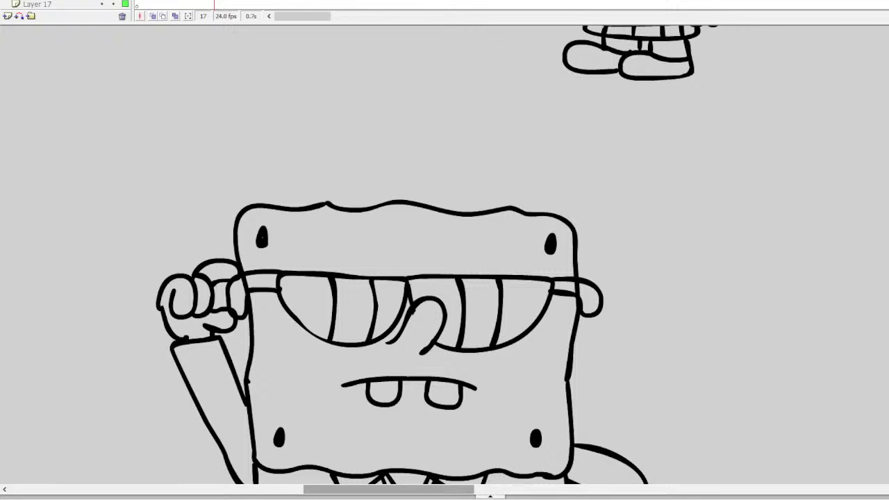
left_click(423, 184)
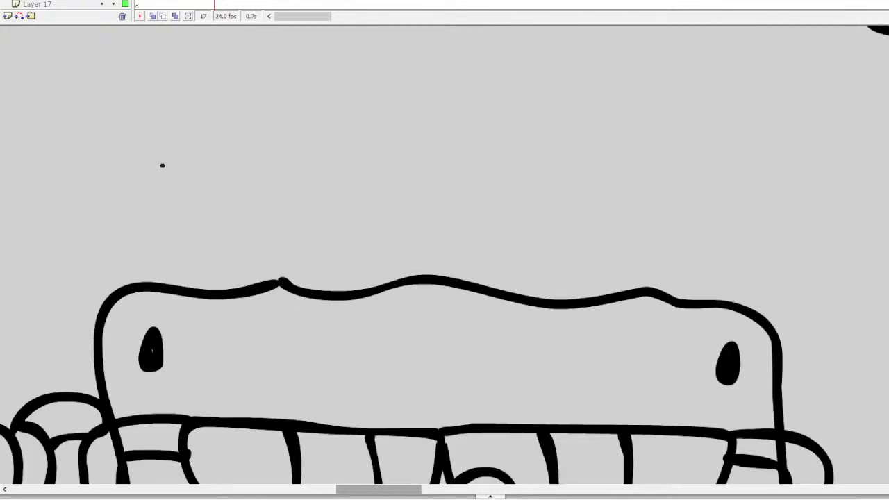
mouse_move(163, 166)
left_mouse_down()
mouse_move(124, 182)
mouse_move(122, 199)
mouse_move(177, 200)
left_mouse_up()
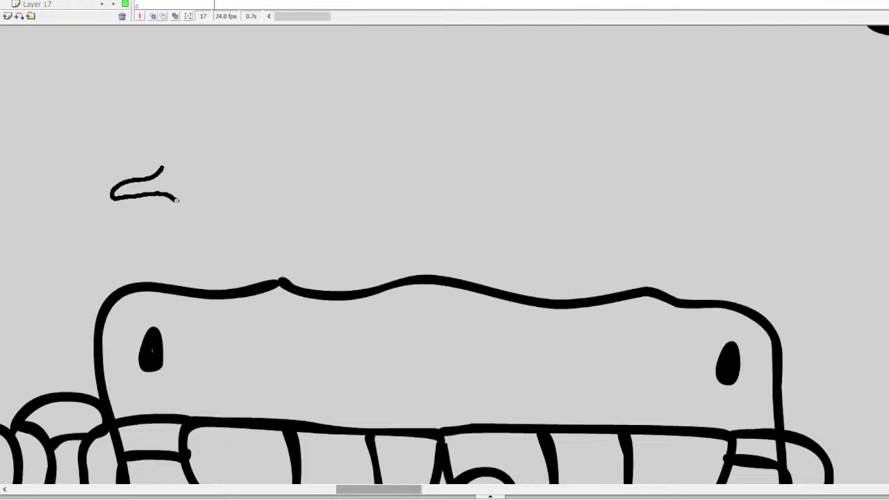
key("ctrl+z")
mouse_move(162, 166)
left_mouse_down()
mouse_move(133, 174)
mouse_move(142, 194)
mouse_move(175, 194)
left_mouse_up()
key("ctrl+z")
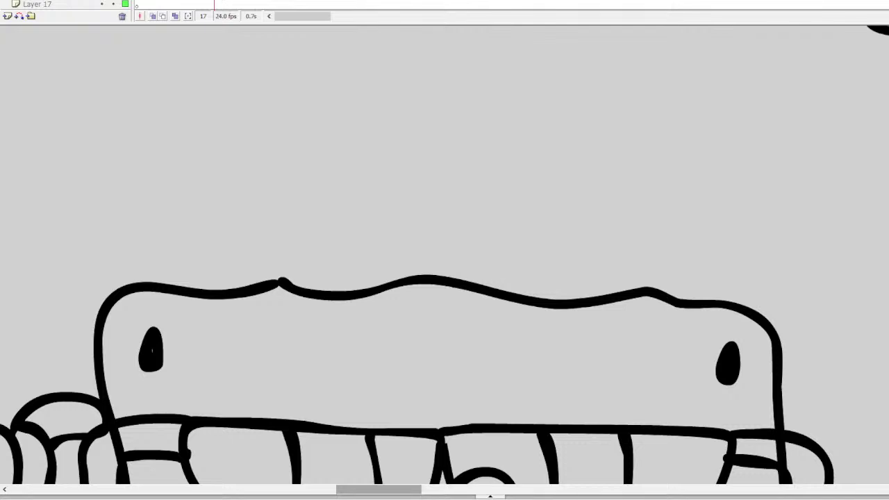
Step: Draw a small face above the square head with two half-lidded eyes and a wide grinning beak
mouse_move(182, 169)
left_mouse_down()
mouse_move(215, 169)
mouse_move(234, 182)
mouse_move(184, 171)
mouse_move(221, 189)
mouse_move(207, 155)
mouse_move(227, 168)
mouse_move(211, 178)
left_mouse_up()
key("ctrl+z")
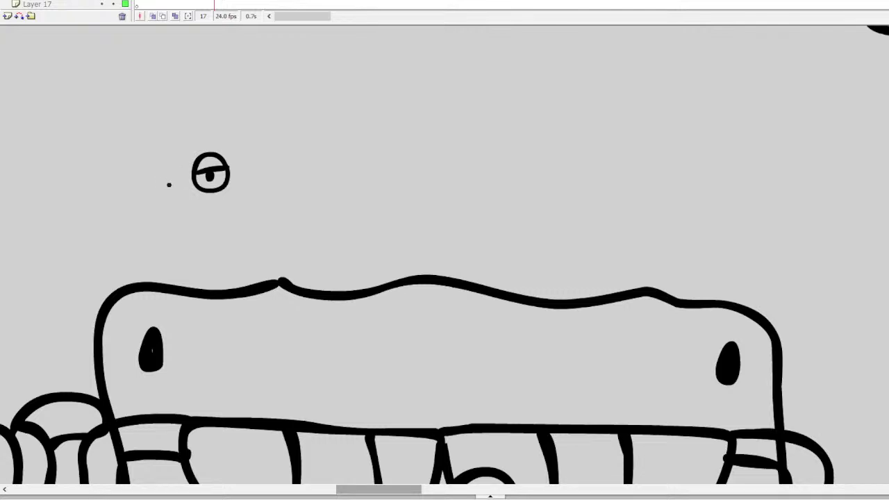
mouse_move(169, 185)
left_mouse_down()
mouse_move(159, 195)
mouse_move(175, 203)
mouse_move(243, 198)
left_mouse_up()
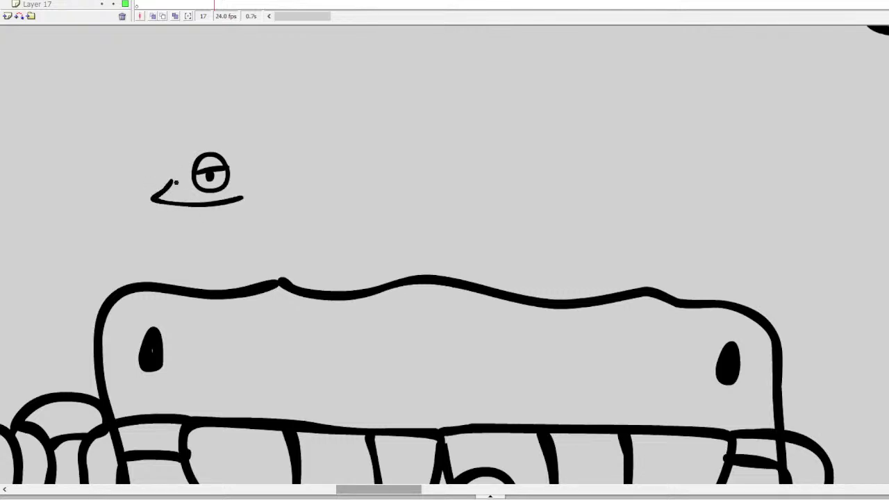
mouse_move(172, 182)
left_mouse_down()
mouse_move(211, 195)
mouse_move(253, 192)
mouse_move(193, 215)
left_mouse_up()
key("ctrl+z")
key("ctrl+z")
mouse_move(175, 182)
left_mouse_down()
mouse_move(147, 200)
mouse_move(252, 198)
mouse_move(187, 194)
mouse_move(243, 188)
mouse_move(258, 205)
mouse_move(193, 214)
mouse_move(146, 202)
mouse_move(172, 158)
mouse_move(157, 186)
mouse_move(169, 168)
mouse_move(167, 178)
left_mouse_up()
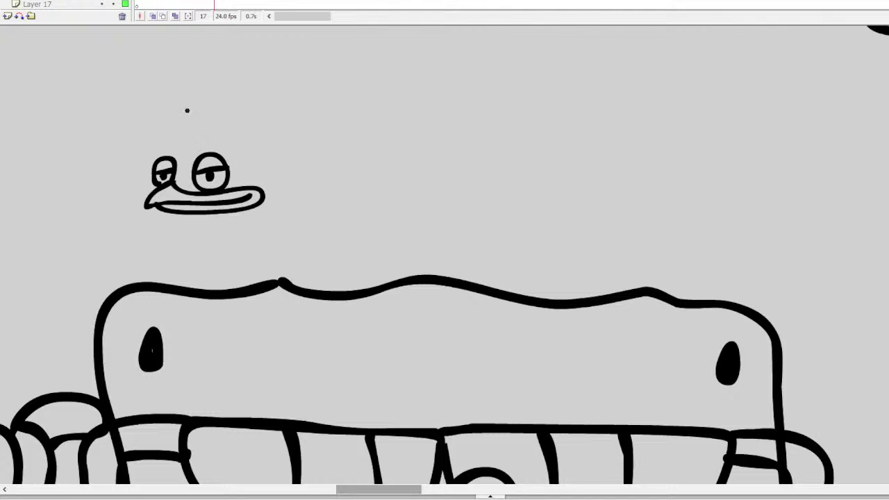
Step: Draw the first penguin's inner face line and outer hood curving over its eyes and down behind the beak
mouse_move(149, 157)
left_mouse_down()
mouse_move(221, 141)
mouse_move(253, 153)
mouse_move(274, 207)
mouse_move(167, 154)
mouse_move(253, 148)
mouse_move(274, 205)
left_mouse_up()
key("ctrl+z")
mouse_move(249, 125)
left_mouse_down()
mouse_move(141, 144)
mouse_move(221, 133)
mouse_move(278, 146)
left_mouse_up()
key("ctrl+z")
key("ctrl+z")
mouse_move(156, 149)
left_mouse_down()
mouse_move(247, 133)
mouse_move(299, 180)
mouse_move(298, 200)
left_mouse_up()
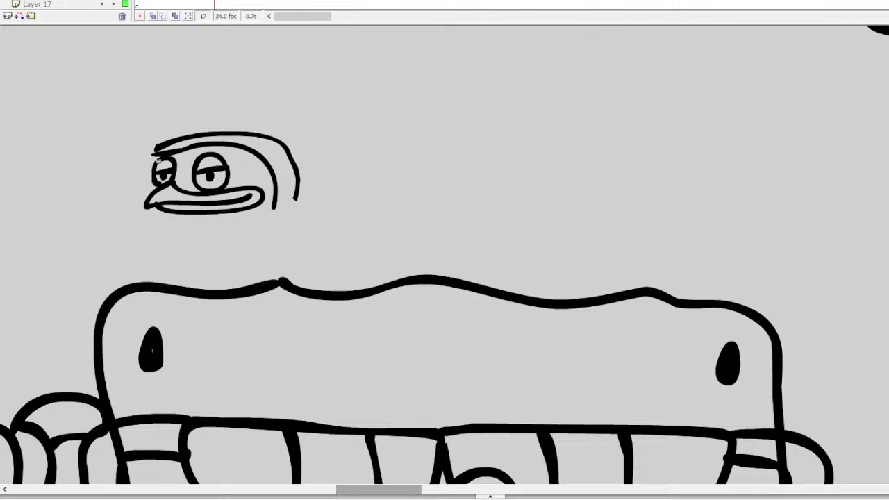
left_click_drag(159, 162, 145, 179)
Step: Move the first penguin face down onto the square head's top edge and extend its neck lines to meet that edge
mouse_move(113, 99)
left_mouse_down()
mouse_move(246, 218)
mouse_move(326, 243)
left_mouse_up()
mouse_move(297, 194)
left_mouse_down()
mouse_move(252, 248)
mouse_move(250, 287)
mouse_move(217, 289)
left_mouse_up()
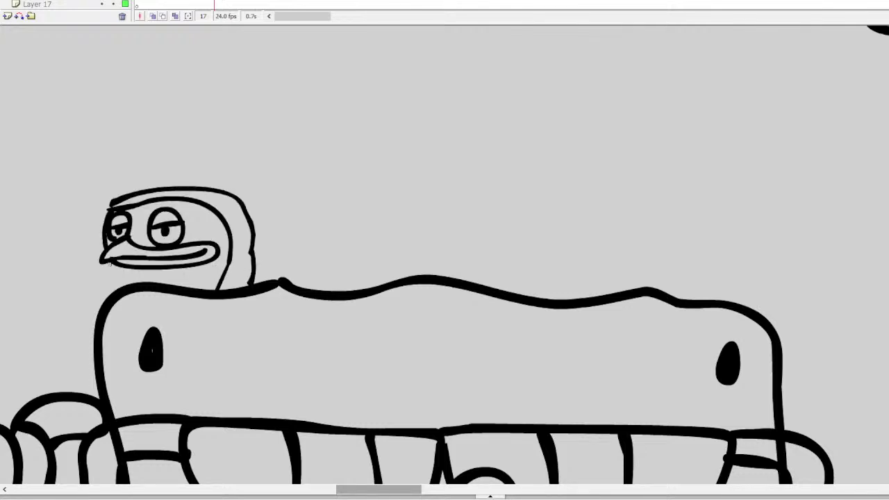
left_click_drag(109, 264, 116, 278)
Step: Draw a second penguin face beside the first with one wide eye, one half-lidded eye and a frowning beak
mouse_move(317, 184)
left_mouse_down()
mouse_move(302, 210)
mouse_move(326, 221)
mouse_move(318, 182)
left_mouse_up()
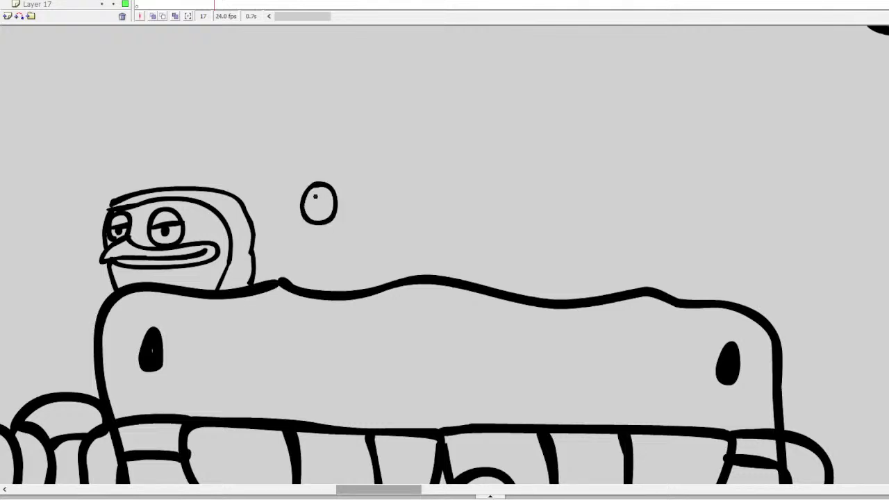
left_click(316, 207)
mouse_move(290, 210)
left_mouse_down()
mouse_move(267, 229)
mouse_move(283, 215)
mouse_move(259, 243)
mouse_move(341, 240)
left_mouse_up()
key("ctrl+z")
mouse_move(293, 221)
left_mouse_down()
mouse_move(345, 233)
mouse_move(351, 246)
mouse_move(324, 248)
mouse_move(277, 241)
left_mouse_up()
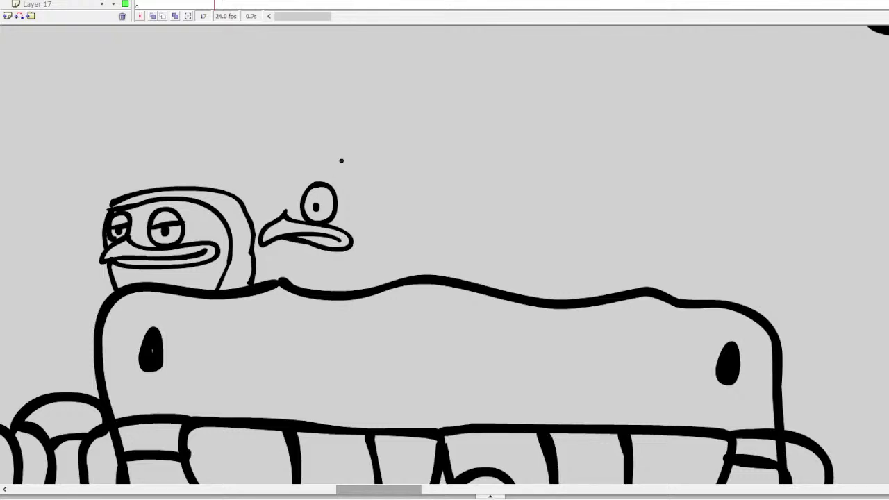
key("ctrl+z")
key("ctrl+z")
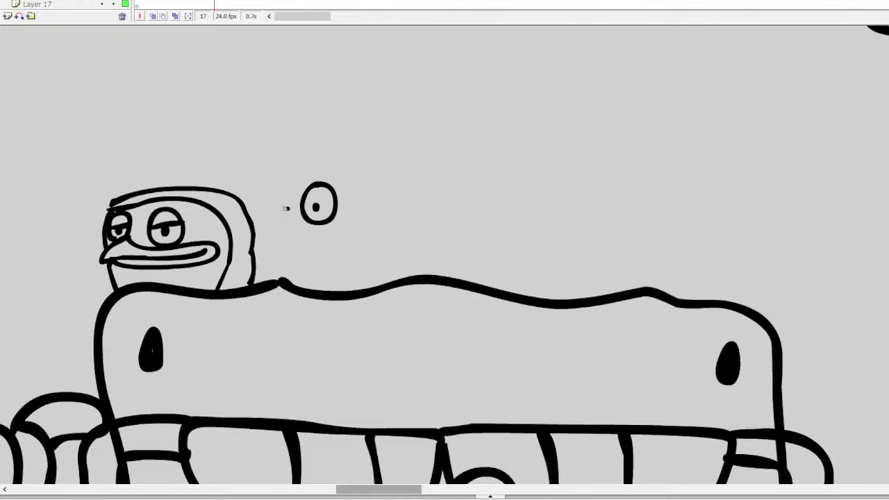
mouse_move(289, 206)
left_mouse_down()
mouse_move(275, 218)
mouse_move(282, 239)
mouse_move(355, 236)
left_mouse_up()
key("ctrl+z")
mouse_move(286, 205)
left_mouse_down()
mouse_move(255, 232)
mouse_move(260, 245)
mouse_move(349, 237)
mouse_move(289, 212)
mouse_move(302, 223)
mouse_move(350, 227)
mouse_move(360, 239)
mouse_move(349, 247)
mouse_move(272, 241)
left_mouse_up()
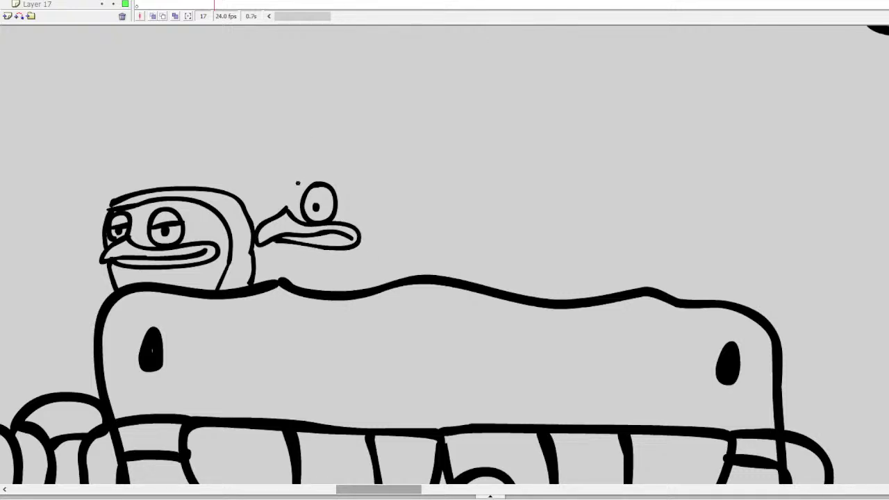
mouse_move(283, 187)
left_mouse_down()
mouse_move(278, 216)
mouse_move(285, 189)
mouse_move(280, 212)
mouse_move(272, 201)
left_mouse_up()
key("ctrl+z")
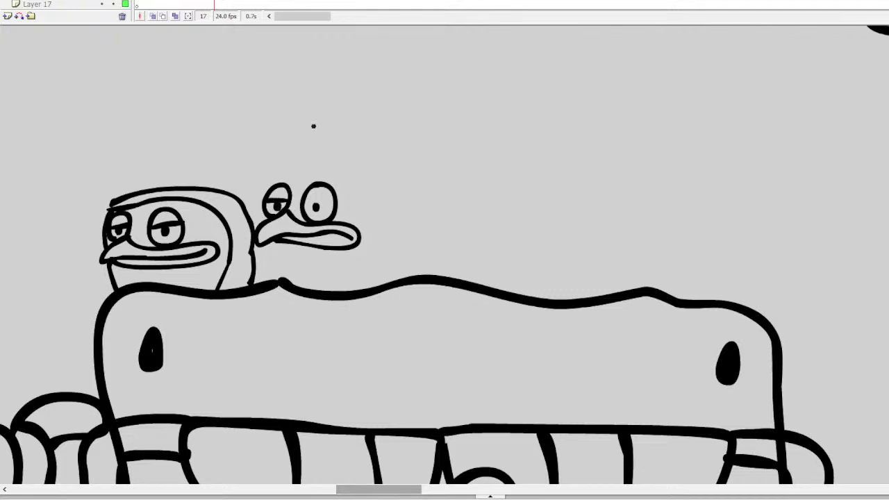
Step: Outline the second penguin's face and neck down to the square head, and enclose them in a tall rounded hood
mouse_move(273, 188)
left_mouse_down()
mouse_move(326, 169)
mouse_move(351, 184)
mouse_move(365, 235)
mouse_move(360, 290)
left_mouse_up()
left_click_drag(273, 245, 278, 281)
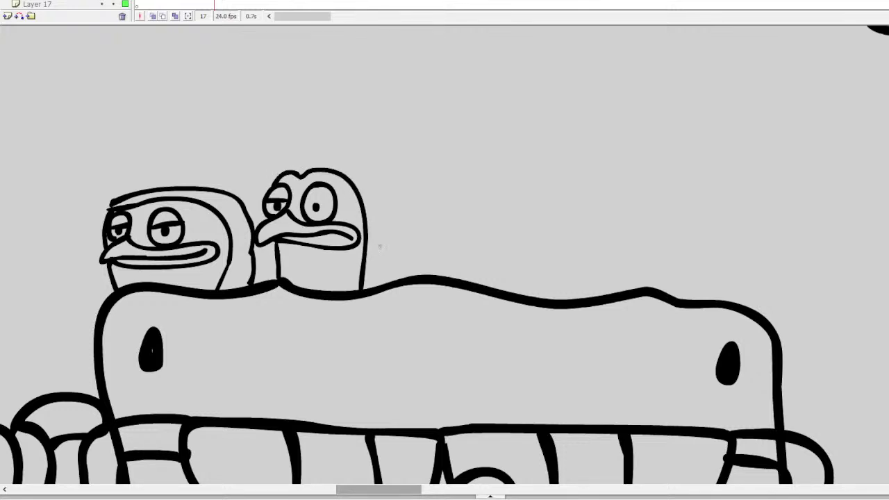
mouse_move(380, 246)
left_mouse_down()
mouse_move(377, 286)
mouse_move(410, 277)
left_mouse_up()
mouse_move(276, 179)
left_mouse_down()
mouse_move(300, 149)
mouse_move(332, 142)
mouse_move(360, 153)
mouse_move(406, 248)
left_mouse_up()
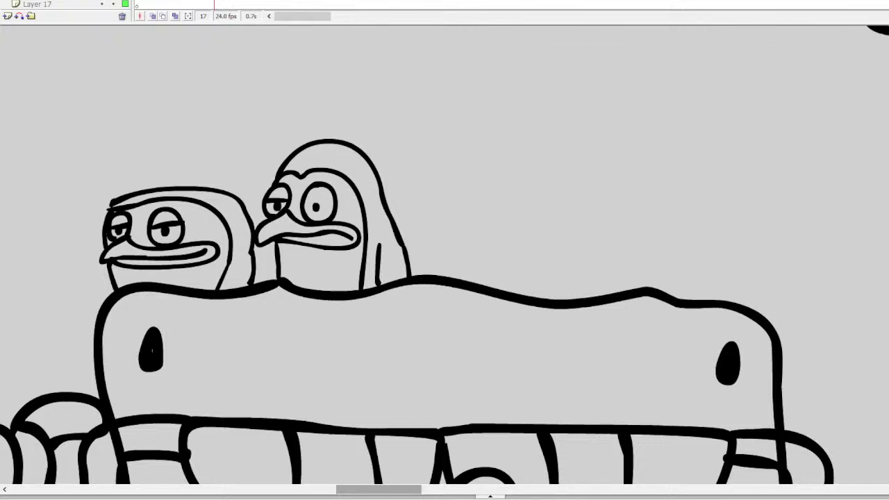
Step: Draw a third penguin face with two round dotted eyes and a large hooked beak pointing away from the other two
mouse_move(466, 178)
left_mouse_down()
mouse_move(443, 206)
mouse_move(467, 219)
mouse_move(477, 189)
mouse_move(458, 179)
mouse_move(439, 195)
mouse_move(446, 219)
mouse_move(473, 208)
mouse_move(458, 183)
left_mouse_up()
key("ctrl+z")
left_click(455, 202)
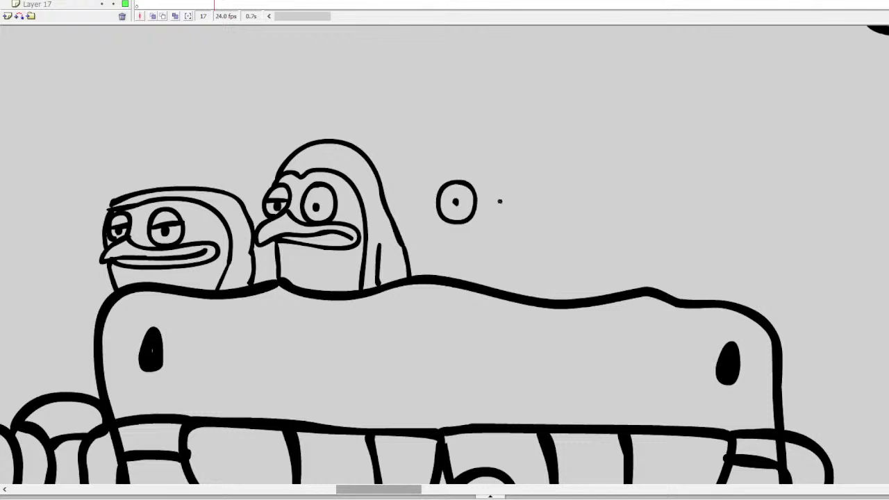
mouse_move(491, 206)
left_mouse_down()
mouse_move(467, 234)
mouse_move(510, 209)
mouse_move(538, 218)
mouse_move(549, 237)
mouse_move(459, 247)
mouse_move(440, 239)
mouse_move(461, 232)
mouse_move(443, 234)
mouse_move(426, 253)
mouse_move(495, 255)
mouse_move(523, 233)
left_mouse_up()
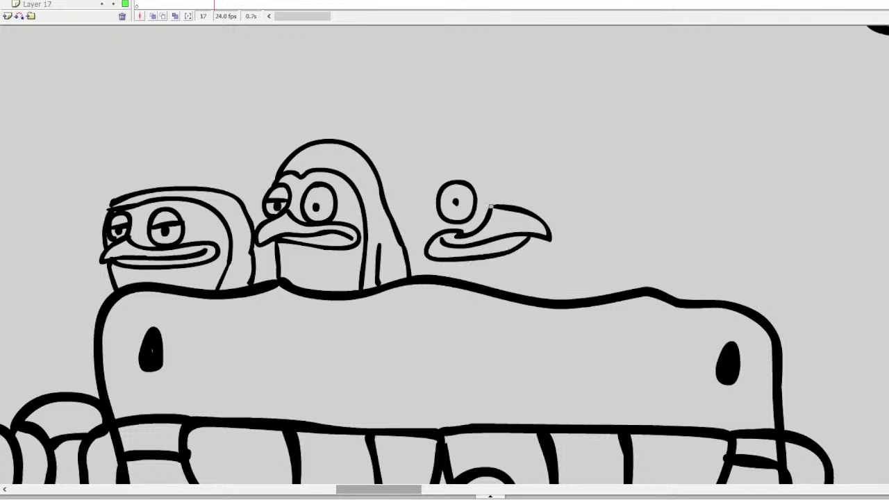
mouse_move(491, 206)
left_mouse_down()
mouse_move(510, 184)
mouse_move(511, 199)
mouse_move(490, 203)
left_mouse_up()
left_click(497, 195)
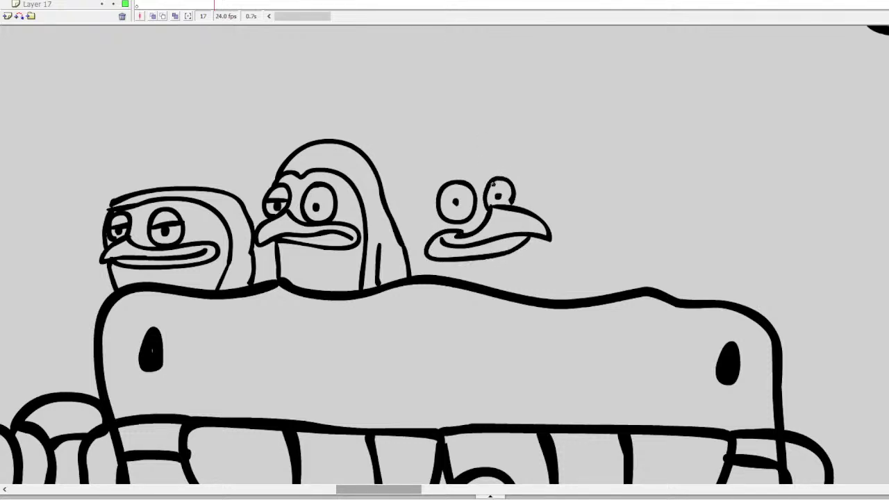
Step: Draw the third penguin's brow, face outline and throat line, and enclose them in a rounded hood reaching the second penguin
left_click_drag(496, 174, 435, 177)
key("ctrl+z")
mouse_move(489, 180)
left_mouse_down()
mouse_move(429, 179)
mouse_move(500, 175)
mouse_move(481, 180)
mouse_move(485, 162)
mouse_move(410, 177)
mouse_move(397, 230)
left_mouse_up()
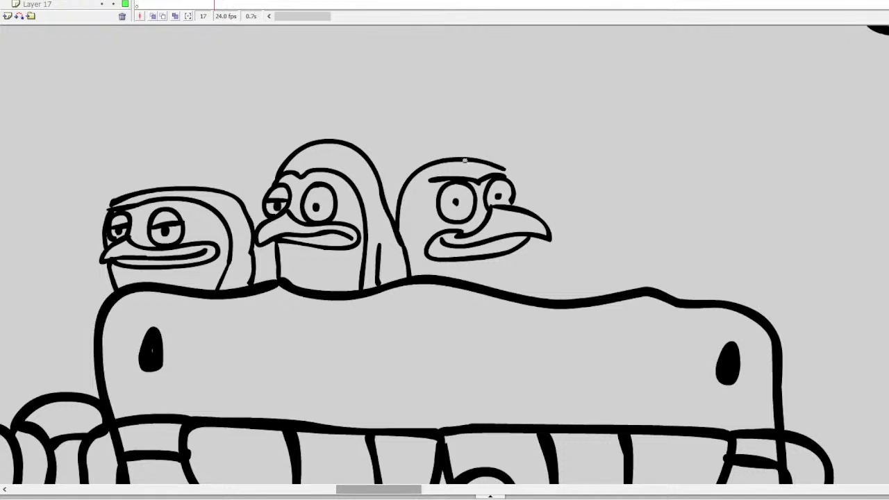
key("ctrl+z")
left_click_drag(429, 179, 409, 255)
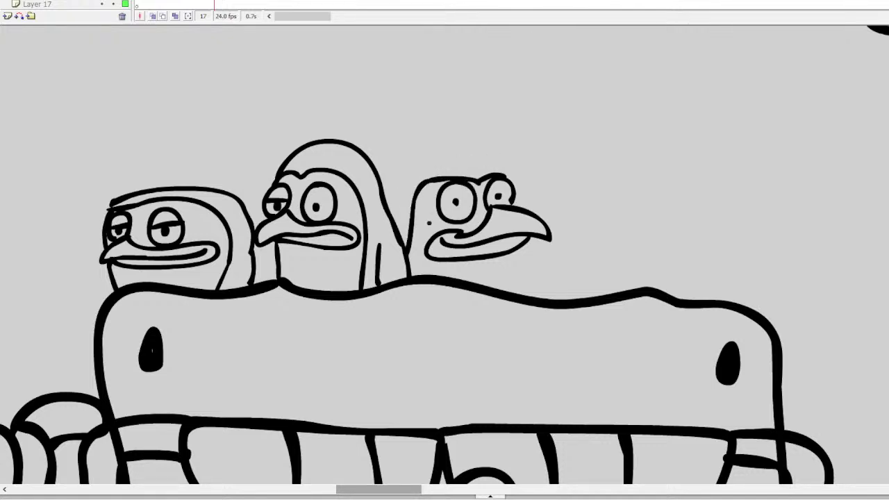
left_click_drag(490, 257, 482, 283)
mouse_move(506, 174)
left_mouse_down()
mouse_move(435, 159)
mouse_move(403, 181)
mouse_move(388, 212)
left_mouse_up()
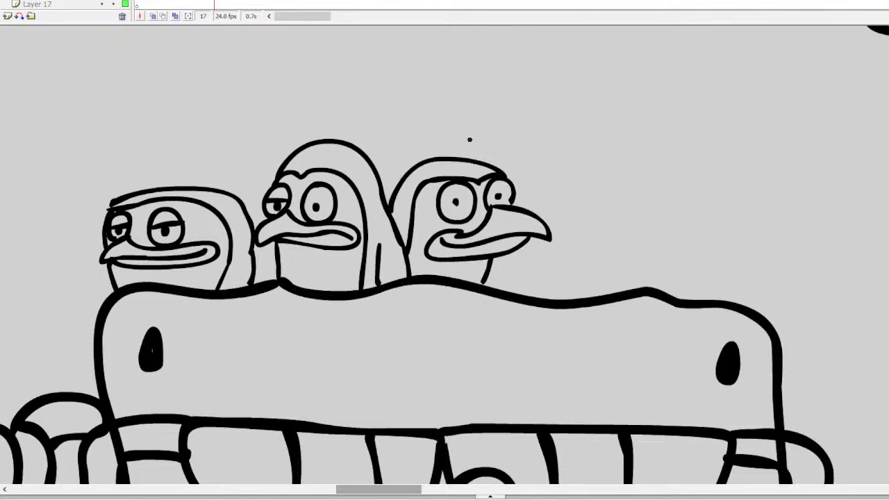
Step: Draw a three-pointed tuft on the third penguin's head and a second body line beside its throat
mouse_move(470, 159)
left_mouse_down()
mouse_move(465, 142)
mouse_move(449, 135)
mouse_move(420, 160)
left_mouse_up()
mouse_move(499, 257)
left_mouse_down()
mouse_move(502, 283)
mouse_move(480, 266)
left_mouse_up()
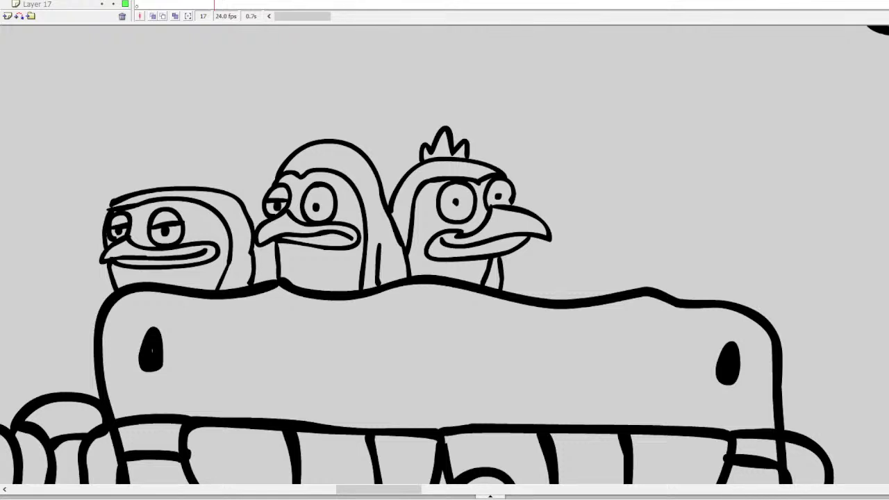
Step: Draw a fourth, front-facing penguin face with two round dotted eyes and a wide smiling beak dipping to a point in the middle
mouse_move(401, 490)
left_mouse_down()
mouse_move(416, 489)
mouse_move(409, 471)
left_mouse_up()
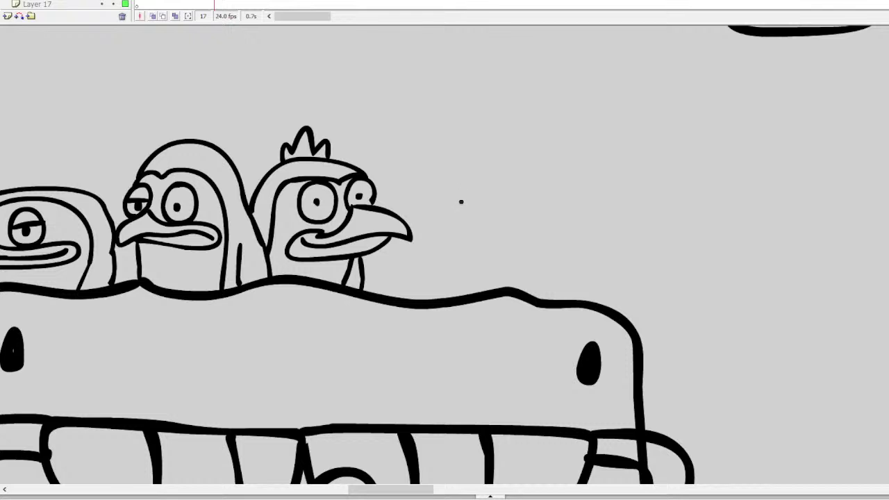
mouse_move(461, 202)
left_mouse_down()
mouse_move(452, 234)
mouse_move(473, 228)
mouse_move(462, 200)
left_mouse_up()
mouse_move(457, 216)
left_mouse_down()
mouse_move(520, 198)
mouse_move(540, 224)
mouse_move(502, 225)
mouse_move(505, 207)
mouse_move(518, 224)
left_mouse_up()
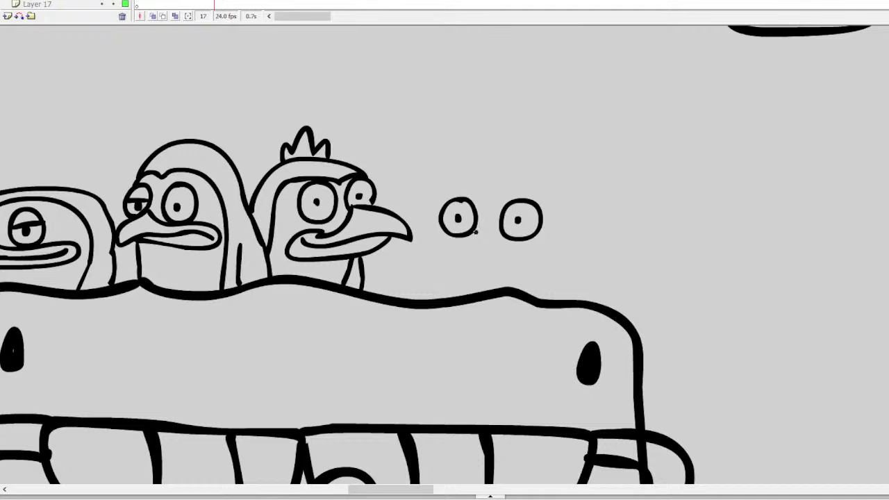
mouse_move(471, 244)
left_mouse_down()
mouse_move(486, 261)
mouse_move(494, 251)
mouse_move(549, 243)
left_mouse_up()
left_click_drag(466, 248, 426, 241)
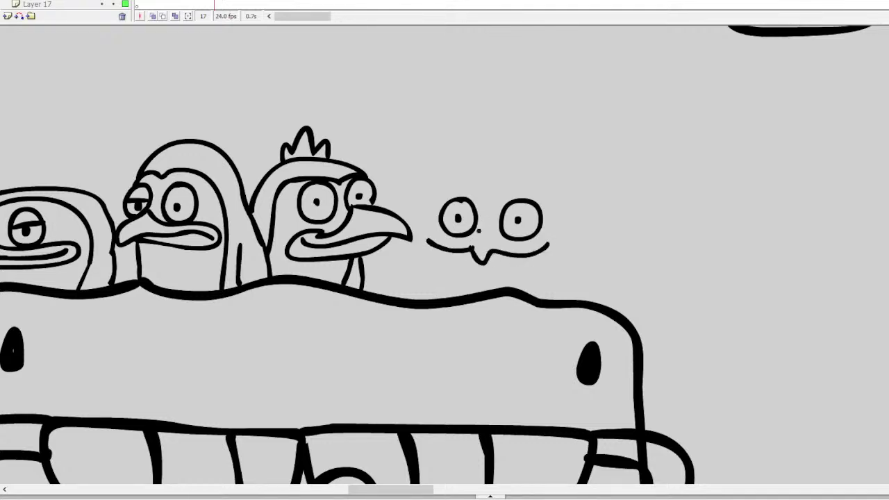
mouse_move(488, 225)
left_mouse_down()
mouse_move(416, 240)
mouse_move(424, 255)
mouse_move(481, 274)
mouse_move(538, 266)
mouse_move(552, 243)
left_mouse_up()
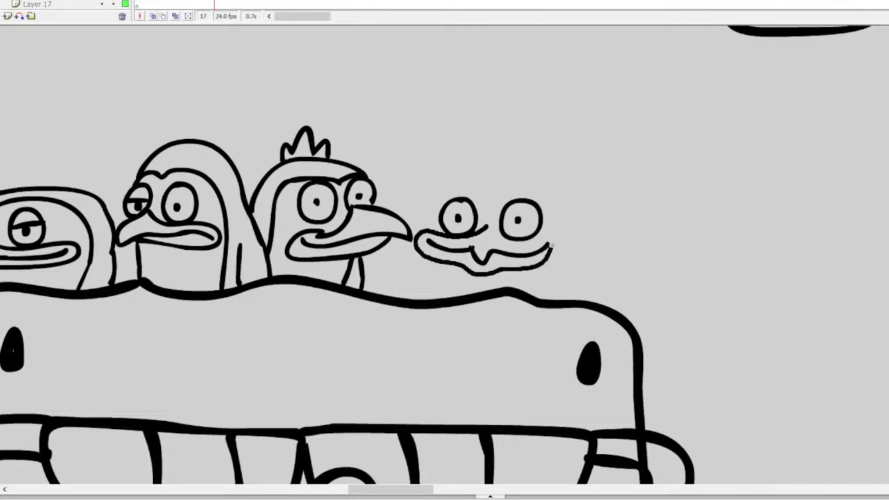
key("ctrl+z")
mouse_move(485, 229)
left_mouse_down()
mouse_move(429, 232)
mouse_move(417, 248)
mouse_move(476, 273)
mouse_move(556, 259)
mouse_move(555, 236)
mouse_move(482, 223)
left_mouse_up()
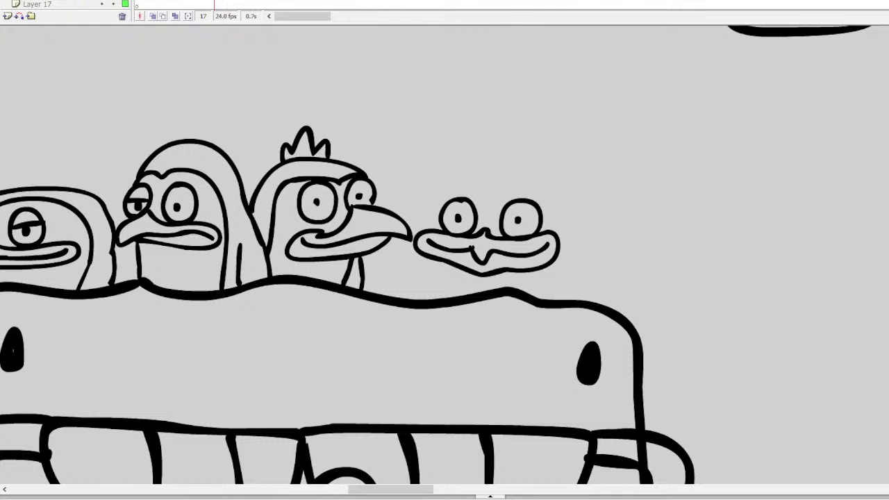
mouse_move(458, 249)
left_mouse_down()
mouse_move(479, 257)
mouse_move(475, 246)
mouse_move(513, 250)
left_mouse_up()
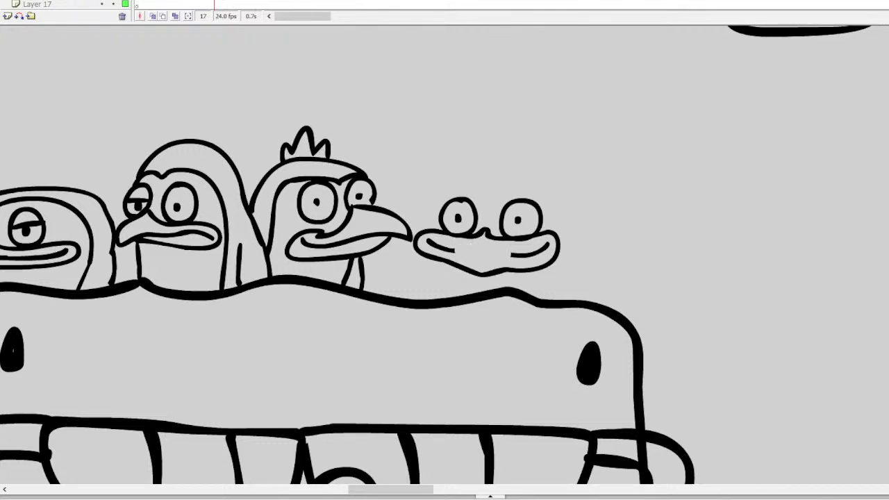
mouse_move(453, 248)
left_mouse_down()
mouse_move(479, 260)
mouse_move(507, 257)
mouse_move(513, 247)
left_mouse_up()
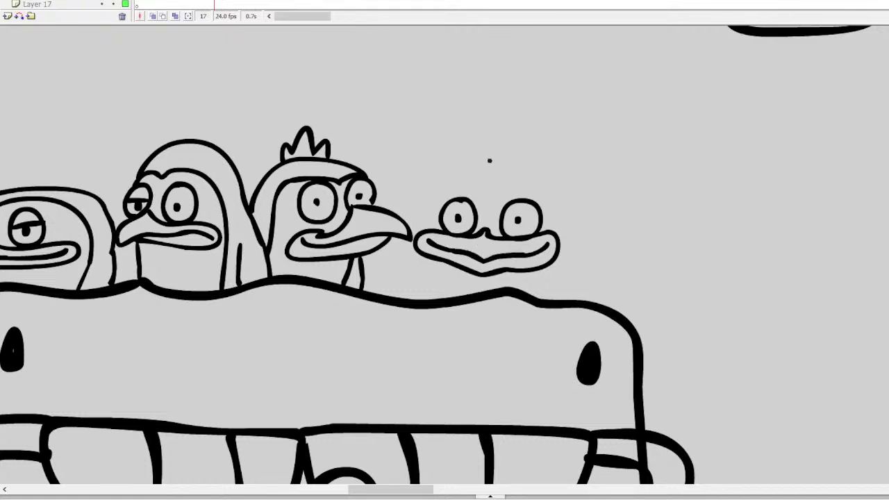
mouse_move(474, 175)
left_mouse_down()
mouse_move(438, 194)
mouse_move(409, 248)
mouse_move(411, 295)
left_mouse_up()
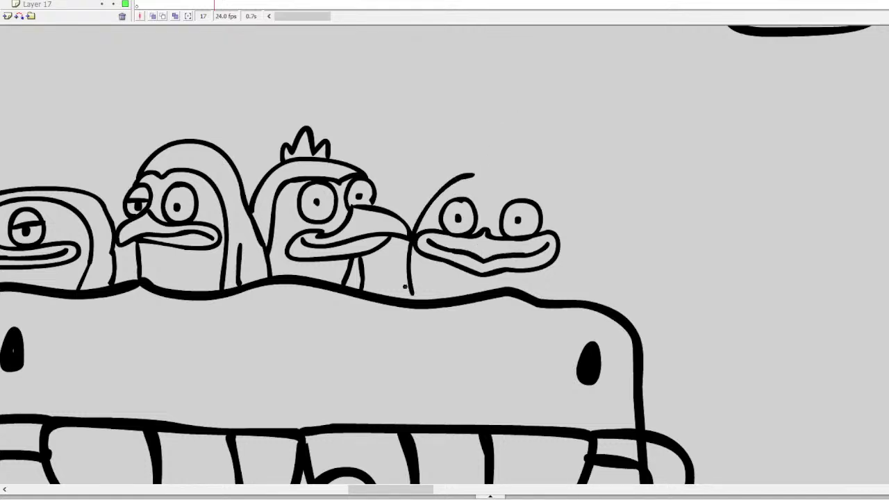
mouse_move(471, 173)
left_mouse_down()
mouse_move(517, 172)
mouse_move(552, 185)
mouse_move(580, 215)
mouse_move(588, 299)
left_mouse_up()
key("ctrl+z")
mouse_move(467, 176)
left_mouse_down()
mouse_move(514, 178)
mouse_move(545, 194)
mouse_move(565, 229)
mouse_move(564, 300)
left_mouse_up()
key("ctrl+z")
mouse_move(467, 174)
left_mouse_down()
mouse_move(531, 184)
mouse_move(563, 216)
mouse_move(577, 299)
left_mouse_up()
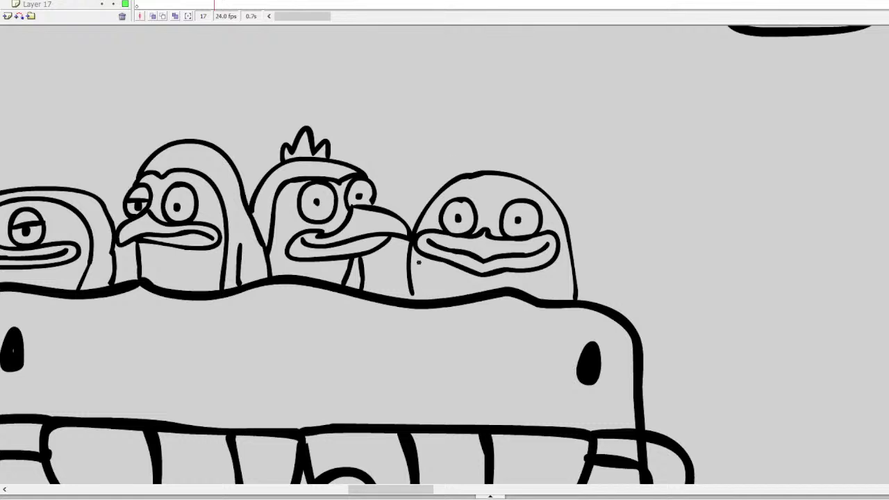
key("ctrl+z")
key("ctrl+z")
Step: Enclose the fourth penguin's face in a wide domed head outline, and draw its throat lines and a small brow between the eyes
mouse_move(466, 178)
left_mouse_down()
mouse_move(417, 210)
mouse_move(391, 293)
mouse_move(455, 181)
mouse_move(481, 174)
mouse_move(528, 183)
mouse_move(564, 210)
mouse_move(588, 305)
left_mouse_up()
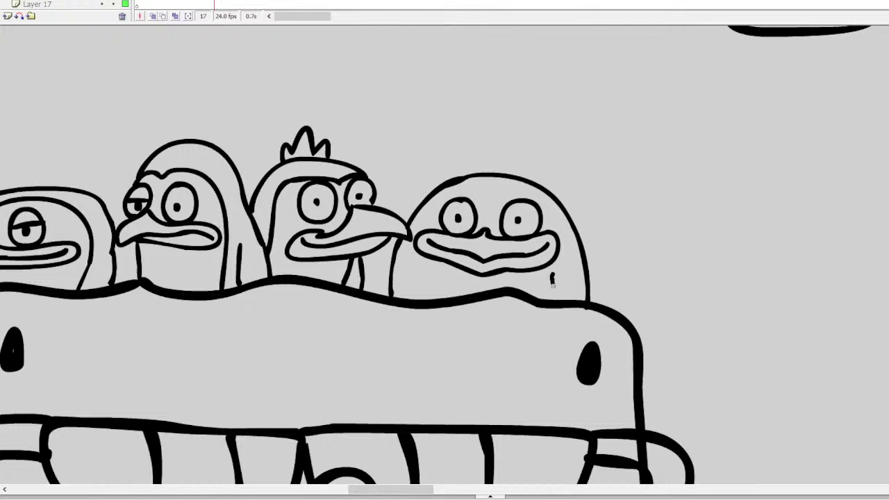
left_click_drag(553, 276, 558, 299)
left_click_drag(414, 268, 410, 300)
left_click_drag(420, 254, 431, 296)
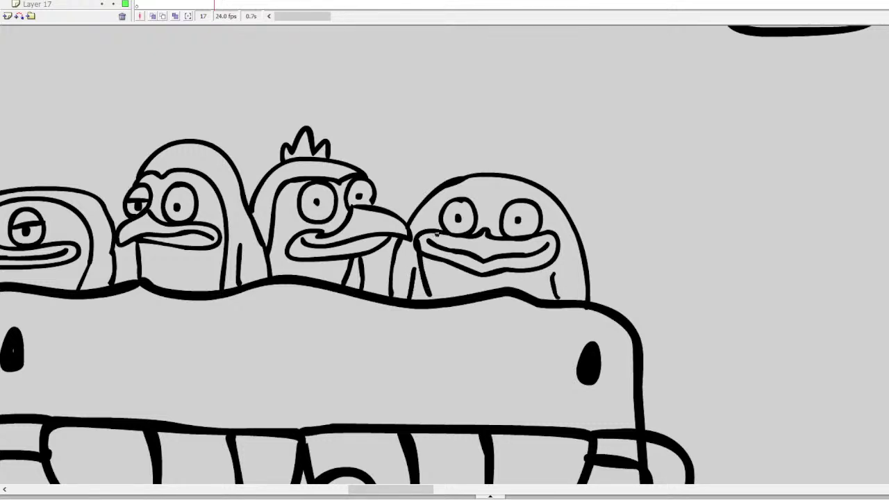
key("ctrl+z")
left_click_drag(421, 248, 413, 276)
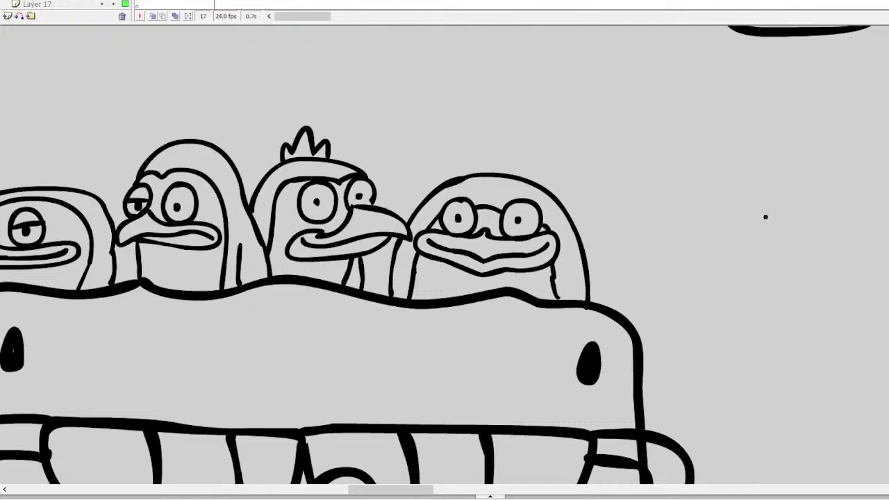
Step: Examine the square-headed character with its four penguins and read through the handwritten list of shows
scroll(415, 453, "down", 3)
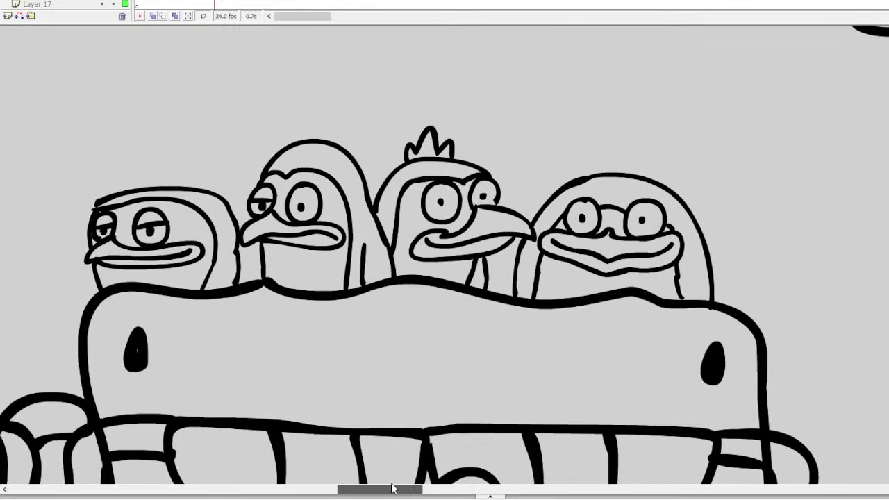
scroll(375, 470, "up", 3)
scroll(420, 264, "down", 3)
scroll(421, 264, "up", 1)
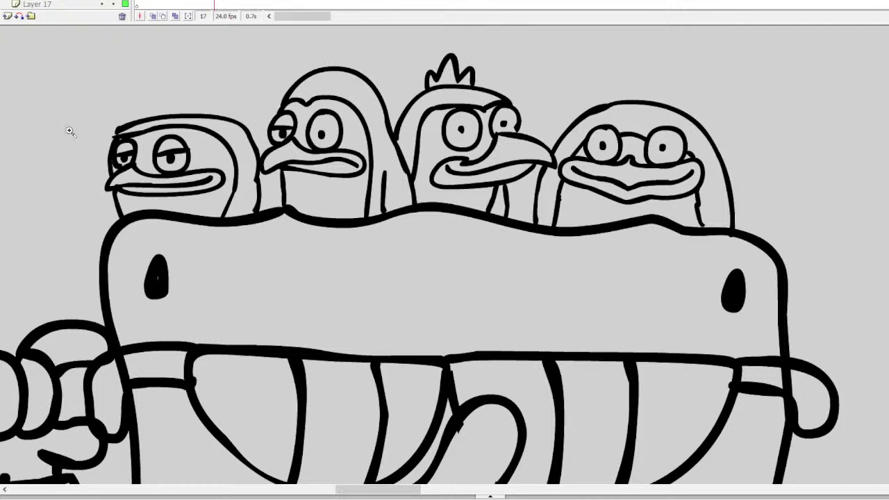
left_click(389, 269)
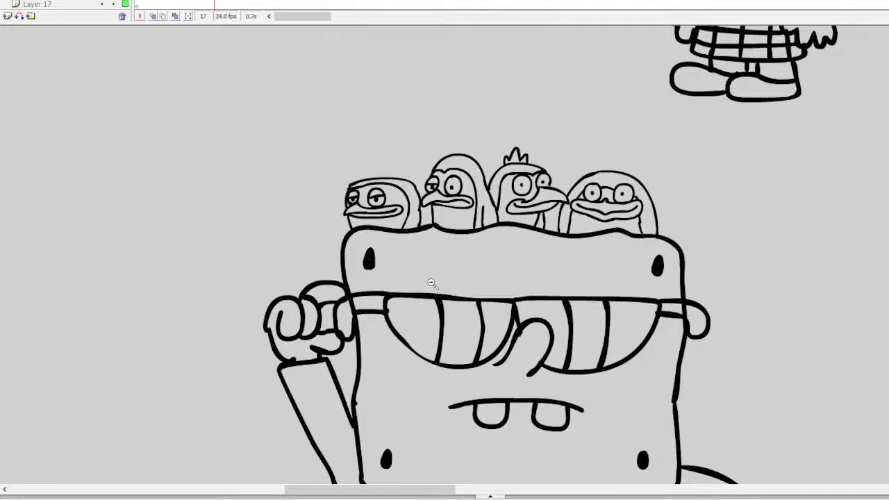
key("b")
scroll(445, 257, "down", 3)
scroll(444, 257, "up", 4)
scroll(445, 257, "down", 9)
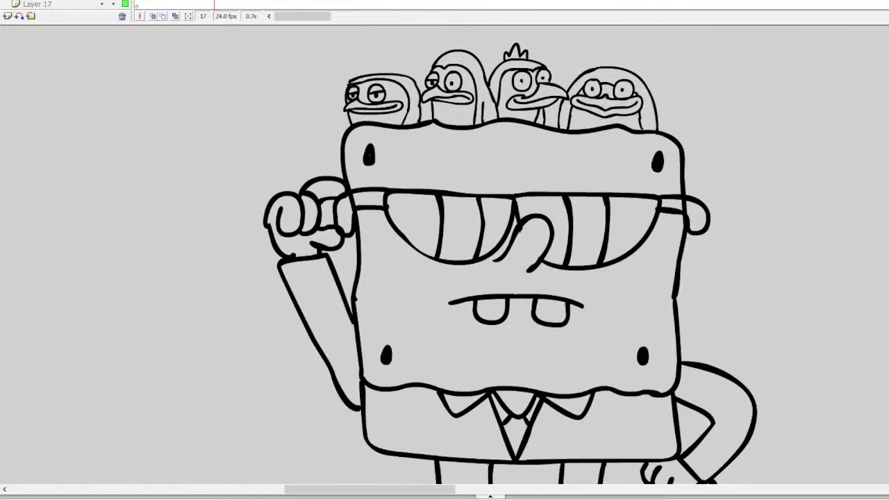
scroll(445, 257, "up", 5)
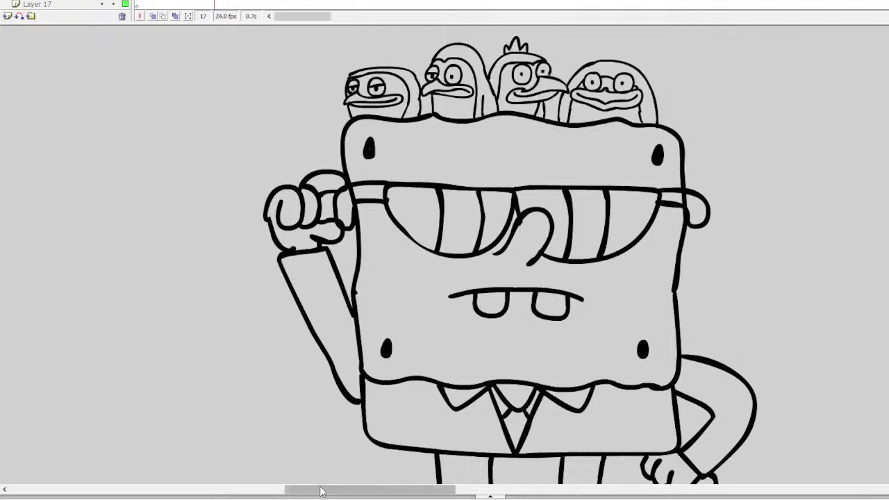
left_click_drag(326, 490, 303, 490)
left_click(147, 201)
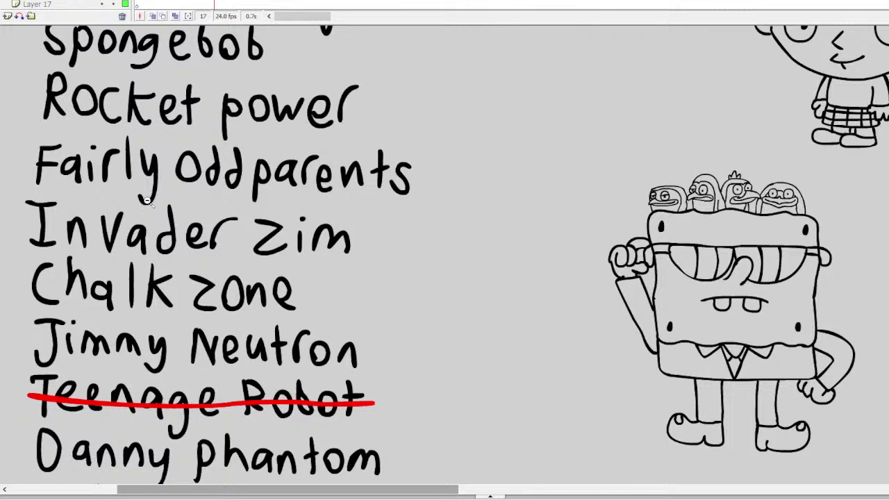
scroll(147, 201, "down", 5)
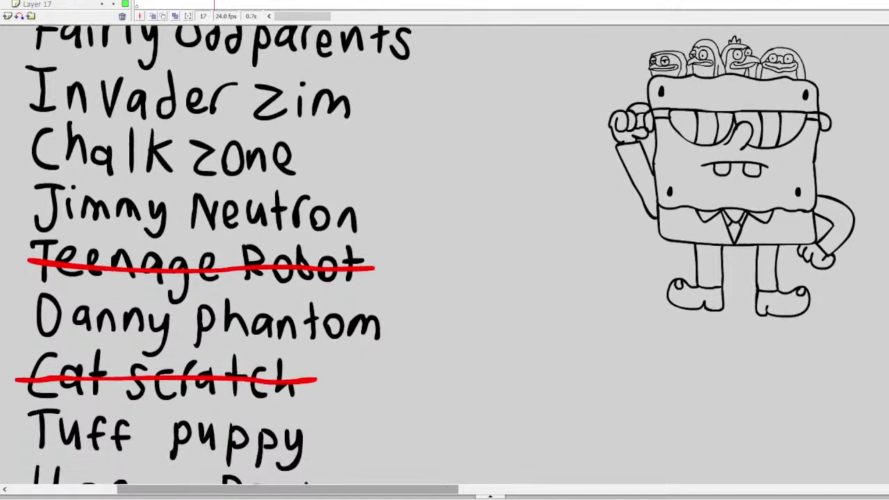
scroll(445, 255, "down", 4)
scroll(445, 255, "up", 8)
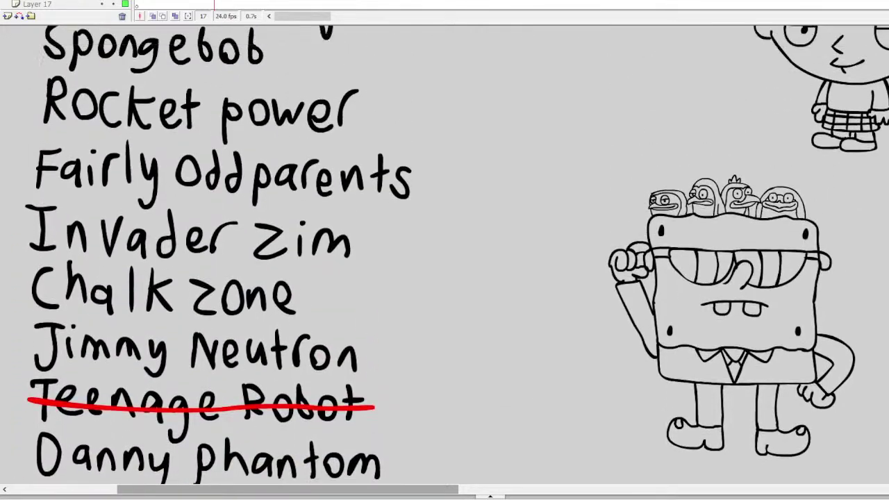
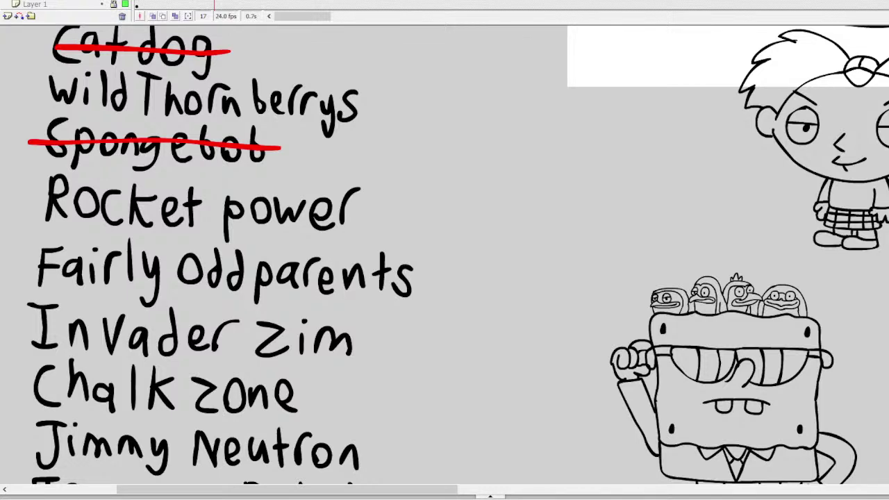
Step: Go to frame 10 of Layer 14 over an empty area of the canvas for a new drawing
scroll(444, 250, "right", 10)
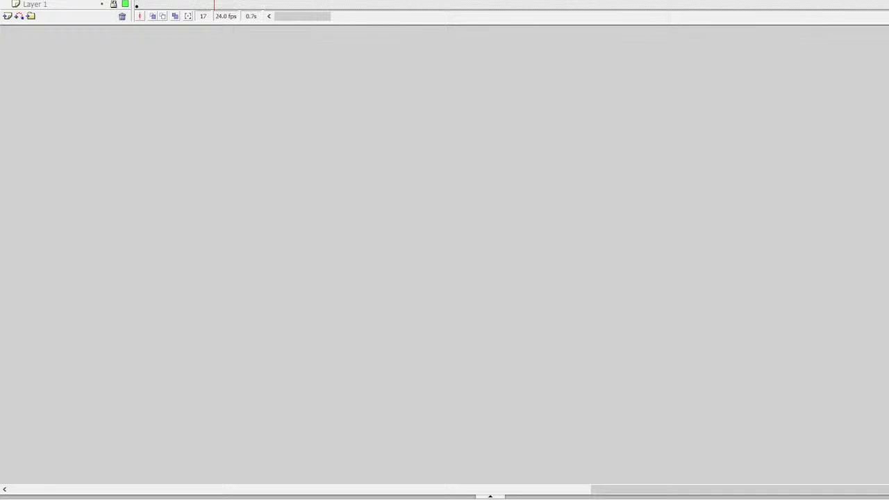
scroll(62, 5, "up", 5)
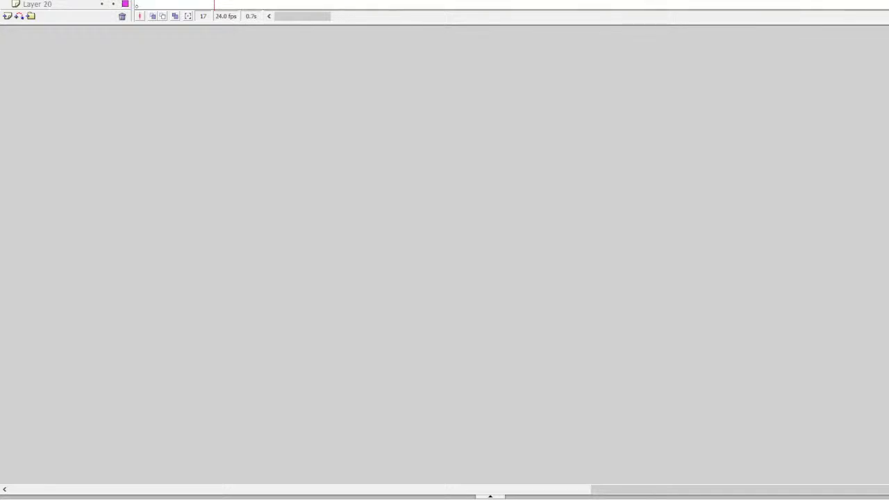
scroll(62, 4, "down", 2)
left_click(180, 4)
left_click(281, 184)
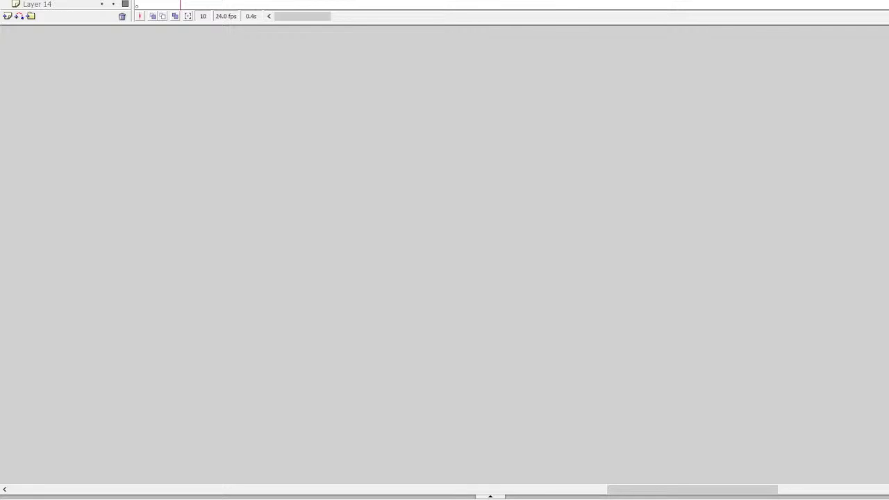
mouse_move(361, 207)
left_mouse_down()
mouse_move(327, 195)
mouse_move(298, 211)
mouse_move(376, 234)
mouse_move(358, 204)
left_mouse_up()
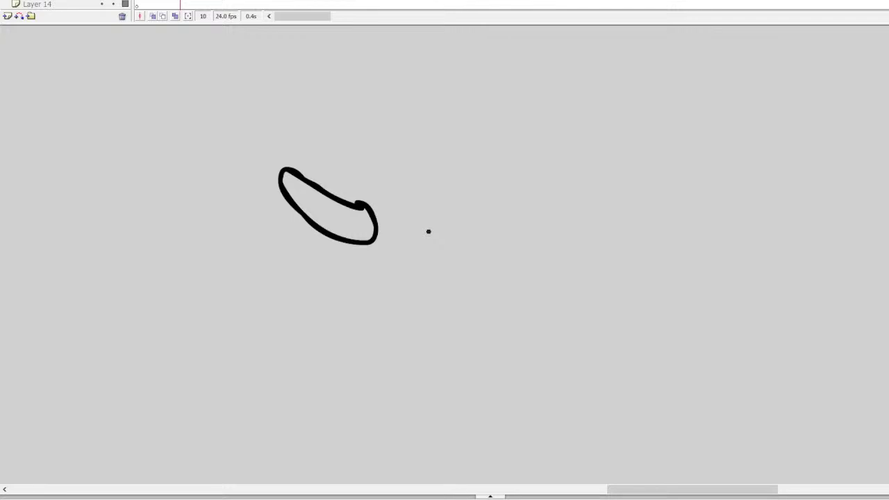
key("ctrl+z")
mouse_move(383, 226)
left_mouse_down()
mouse_move(329, 194)
mouse_move(288, 186)
mouse_move(393, 258)
mouse_move(391, 226)
left_mouse_up()
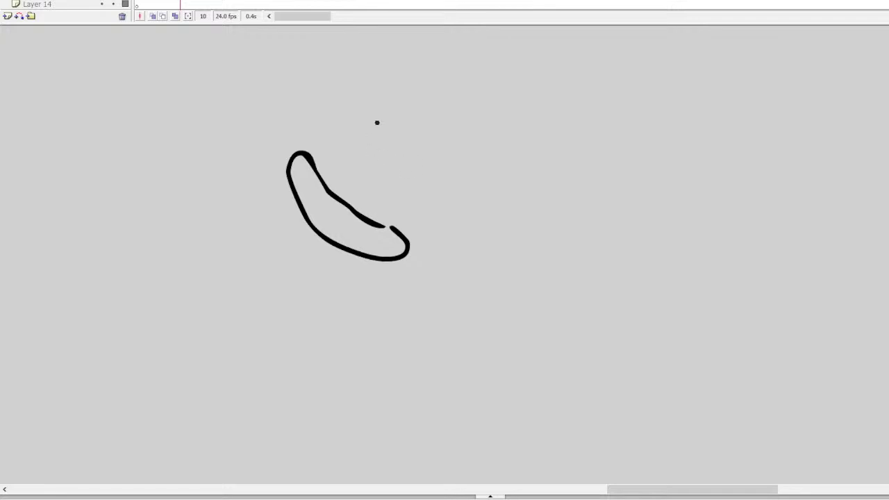
key("ctrl+z")
Step: Draw two curved pointed leaf shapes facing opposite ways, each with a small spike on its upper edge
mouse_move(320, 154)
left_mouse_down()
mouse_move(437, 246)
mouse_move(426, 267)
mouse_move(367, 245)
mouse_move(333, 200)
mouse_move(320, 157)
left_mouse_up()
left_click_drag(410, 215, 427, 232)
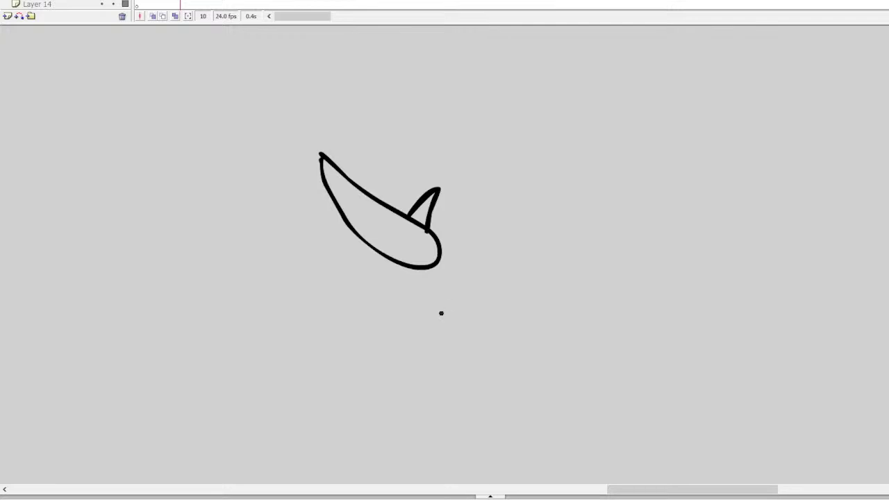
mouse_move(441, 314)
left_mouse_down()
mouse_move(559, 247)
mouse_move(578, 246)
mouse_move(530, 303)
mouse_move(483, 321)
mouse_move(436, 314)
left_mouse_up()
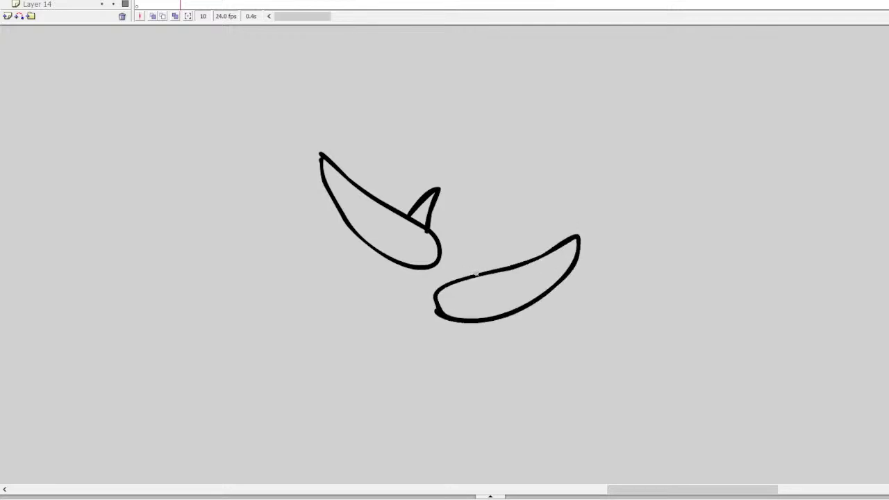
left_click_drag(477, 274, 457, 278)
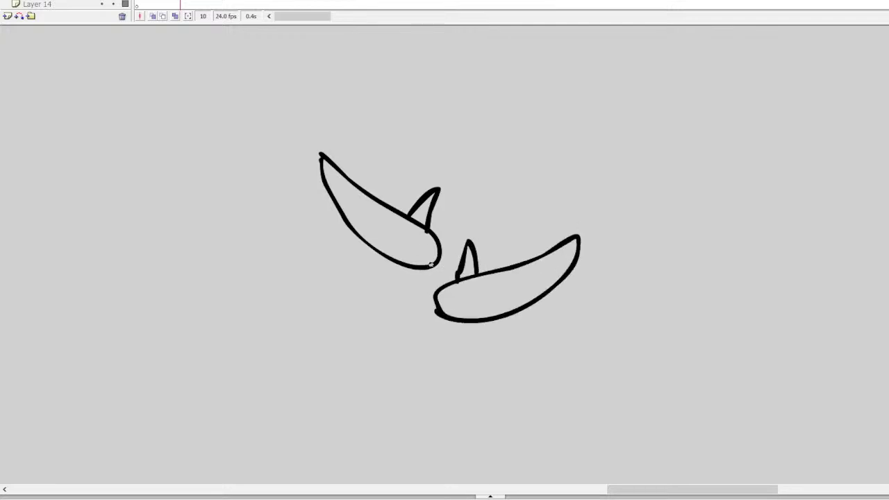
Step: Join the two leaf shapes with a short stem, and attach a third spiked leaf below, curving the same way as the first
mouse_move(435, 265)
left_mouse_down()
mouse_move(446, 283)
mouse_move(429, 282)
mouse_move(425, 315)
mouse_move(373, 312)
mouse_move(348, 280)
mouse_move(335, 293)
mouse_move(353, 344)
mouse_move(392, 360)
mouse_move(413, 331)
mouse_move(316, 272)
mouse_move(334, 334)
mouse_move(375, 365)
mouse_move(428, 351)
mouse_move(409, 326)
mouse_move(347, 297)
mouse_move(318, 268)
mouse_move(345, 347)
mouse_move(399, 364)
mouse_move(429, 342)
left_mouse_up()
key("ctrl+z")
key("ctrl+z")
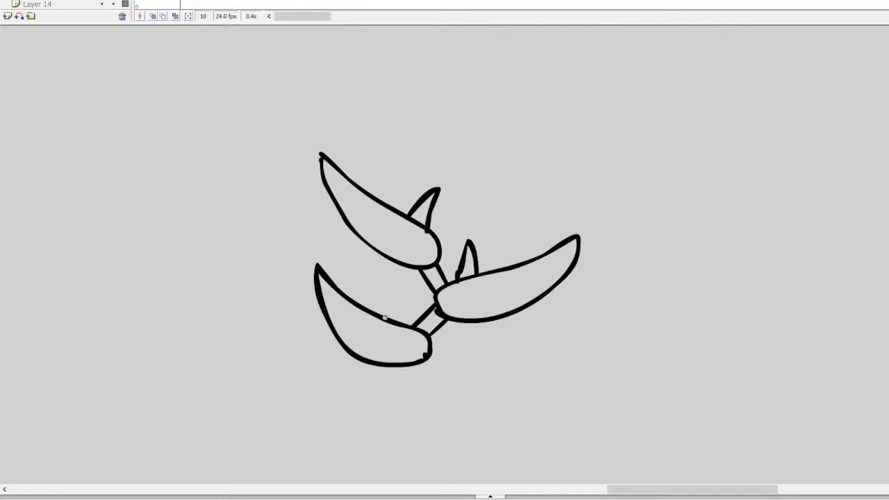
mouse_move(384, 318)
left_mouse_down()
mouse_move(403, 298)
mouse_move(411, 323)
mouse_move(408, 292)
mouse_move(413, 324)
left_mouse_up()
key("ctrl+z")
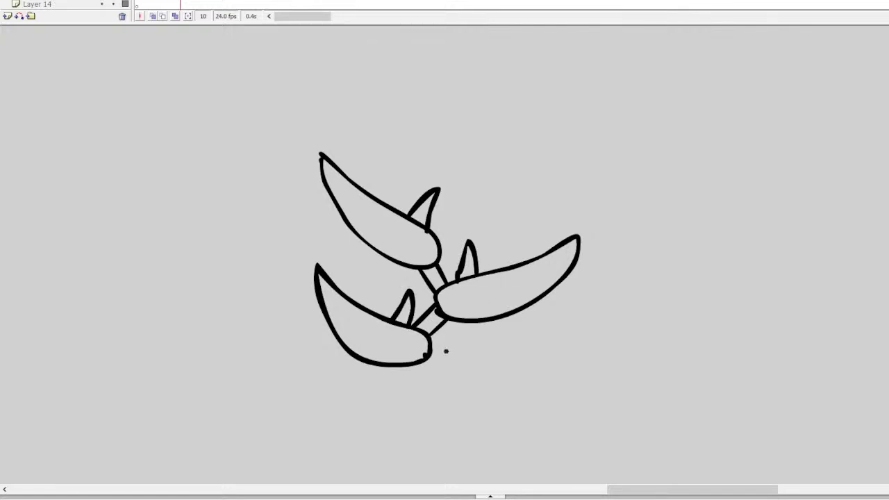
Step: Attach a fourth spiked leaf below the third with a short stem, pointing the opposite way
mouse_move(433, 360)
left_mouse_down()
mouse_move(419, 393)
mouse_move(447, 375)
mouse_move(505, 372)
mouse_move(546, 355)
mouse_move(536, 385)
mouse_move(490, 415)
mouse_move(418, 403)
left_mouse_up()
key("ctrl+z")
mouse_move(450, 371)
left_mouse_down()
mouse_move(465, 352)
mouse_move(475, 374)
left_mouse_up()
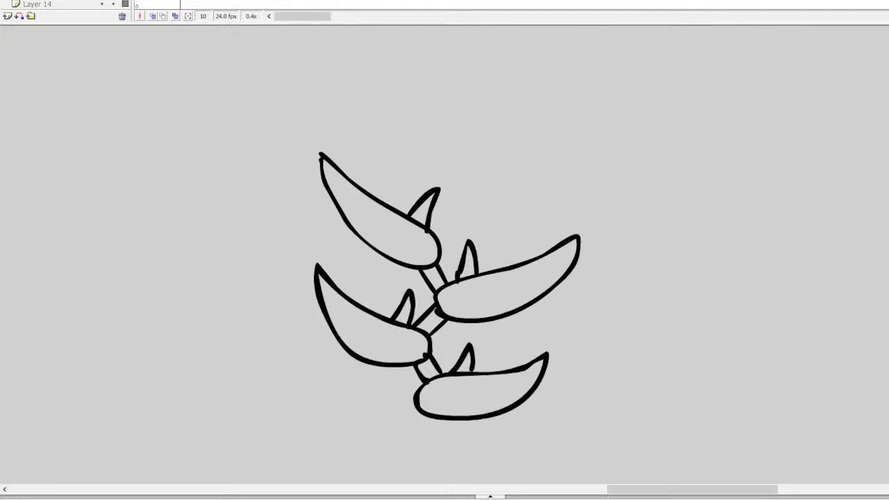
Step: Draw a short trunk with a ragged, rooted base beneath the lowest leaf
scroll(445, 278, "down", 5)
mouse_move(423, 302)
left_mouse_down()
mouse_move(418, 352)
mouse_move(435, 317)
mouse_move(437, 353)
mouse_move(419, 353)
mouse_move(459, 363)
left_mouse_up()
scroll(445, 278, "up", 2)
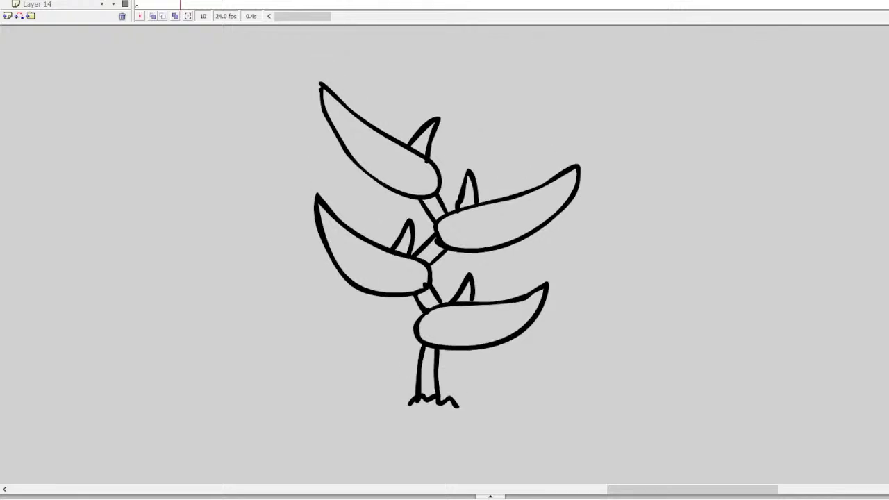
scroll(445, 257, "up", 1)
left_click_drag(659, 490, 668, 490)
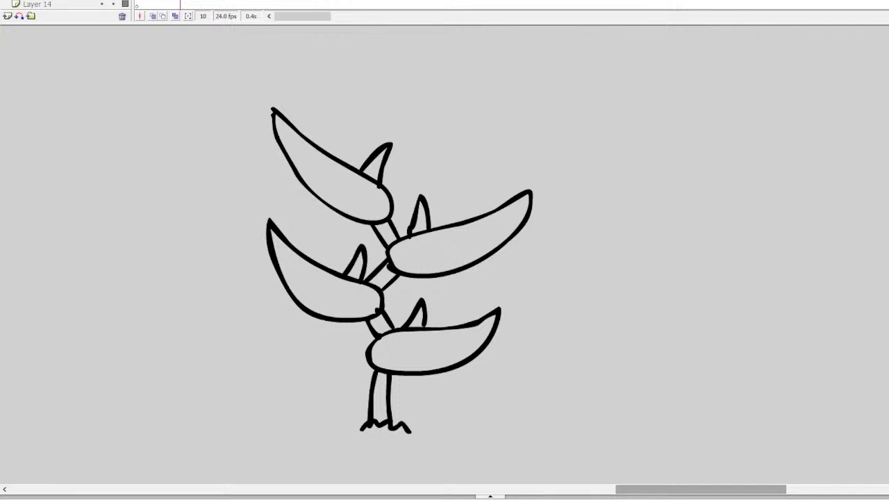
Step: Draw a large round eye with a small pupil in the empty canvas area beside the spiky-leaved plant
left_click_drag(685, 490, 707, 490)
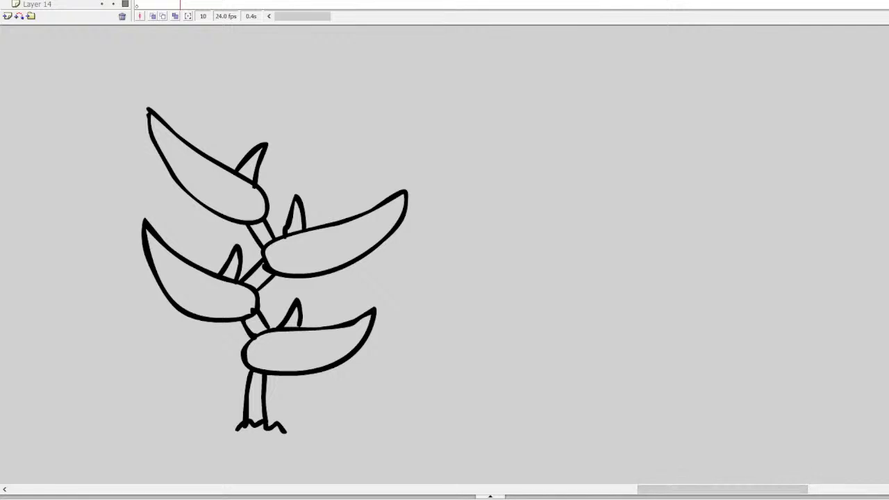
key("comma")
key("period")
key("period")
key("period")
key("period")
mouse_move(621, 223)
left_mouse_down()
mouse_move(592, 228)
mouse_move(567, 267)
mouse_move(592, 303)
mouse_move(626, 296)
mouse_move(634, 257)
mouse_move(619, 225)
mouse_move(552, 261)
mouse_move(549, 299)
mouse_move(587, 316)
mouse_move(613, 300)
mouse_move(617, 269)
mouse_move(585, 241)
left_mouse_up()
key("ctrl+z")
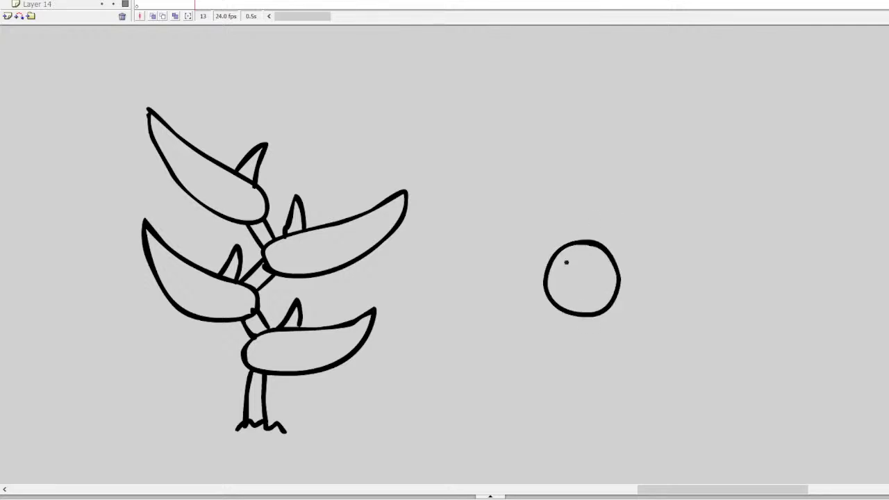
left_click_drag(558, 284, 566, 281)
Step: Draw a long hooked beak in front of the eye, with an inner curved line and a separate lower bill
mouse_move(558, 246)
left_mouse_down()
mouse_move(525, 242)
mouse_move(463, 248)
mouse_move(425, 279)
mouse_move(405, 321)
mouse_move(461, 309)
mouse_move(537, 303)
left_mouse_up()
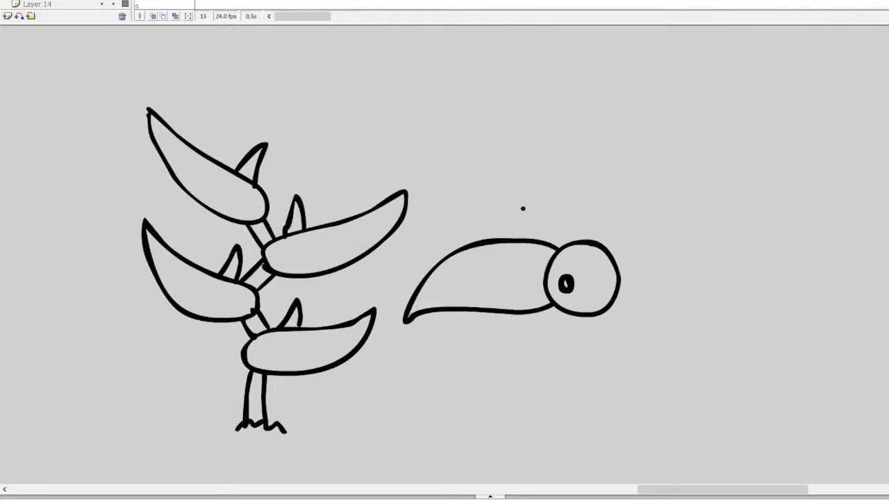
mouse_move(534, 243)
left_mouse_down()
mouse_move(516, 268)
mouse_move(485, 284)
mouse_move(412, 301)
mouse_move(523, 351)
mouse_move(554, 348)
mouse_move(561, 316)
left_mouse_up()
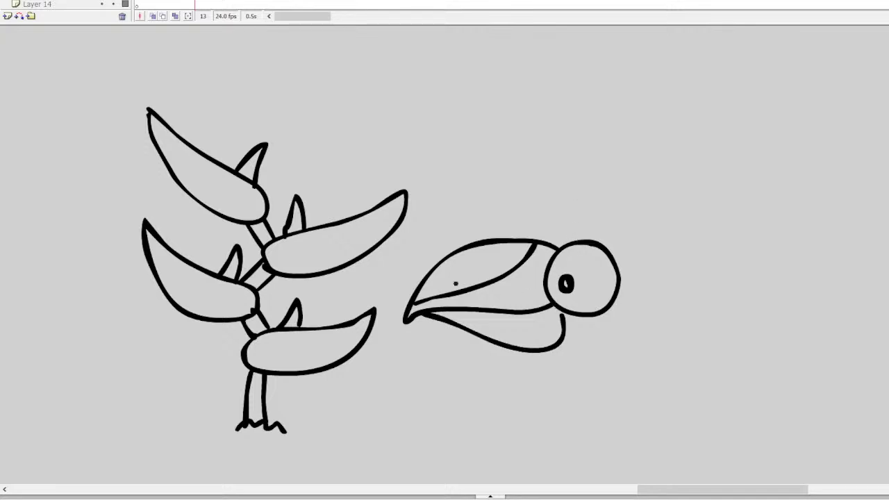
key("ctrl+z")
mouse_move(421, 314)
left_mouse_down()
mouse_move(525, 351)
mouse_move(560, 344)
mouse_move(558, 306)
left_mouse_up()
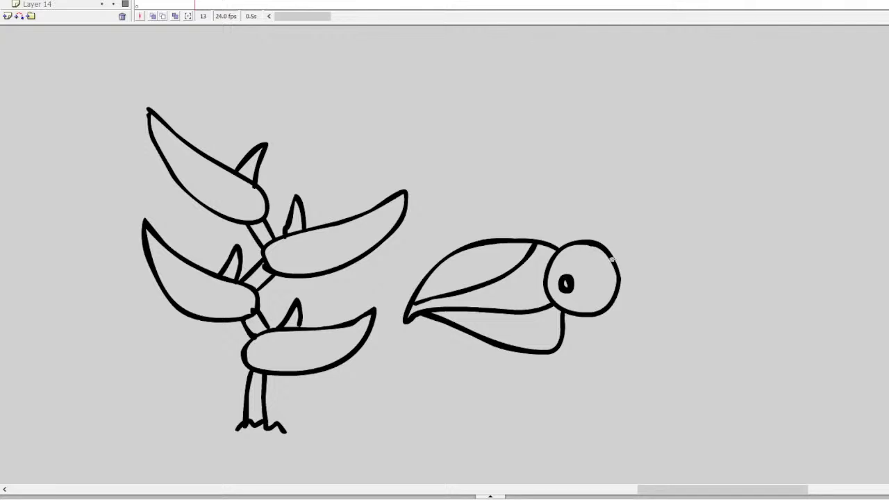
Step: Outline the bird's throat behind the beak, edge it with a curved collar band, and draw a feathered wing behind it
mouse_move(614, 260)
left_mouse_down()
mouse_move(636, 285)
mouse_move(653, 360)
left_mouse_up()
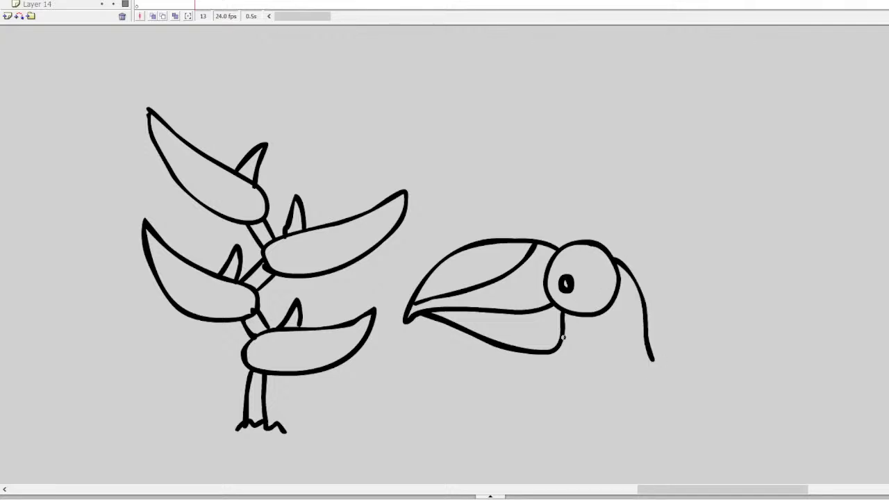
left_click_drag(557, 351, 640, 406)
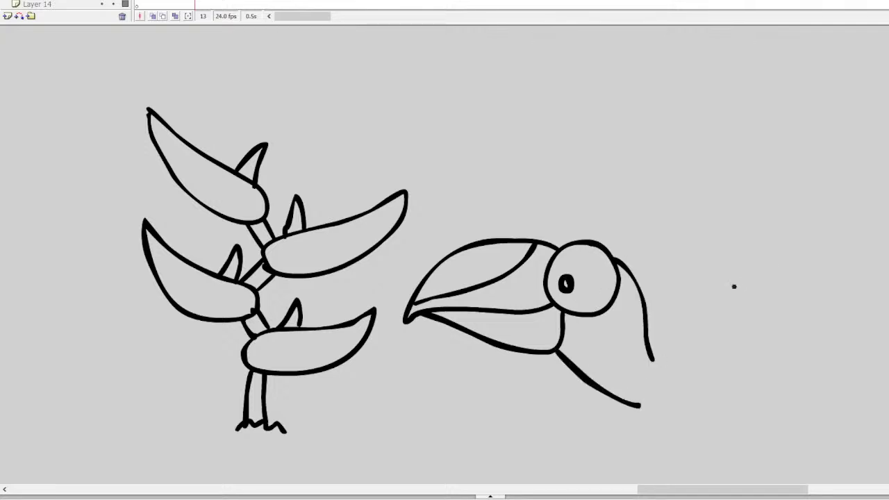
mouse_move(728, 342)
left_mouse_down()
mouse_move(671, 327)
mouse_move(726, 346)
mouse_move(748, 372)
left_mouse_up()
key("ctrl+z")
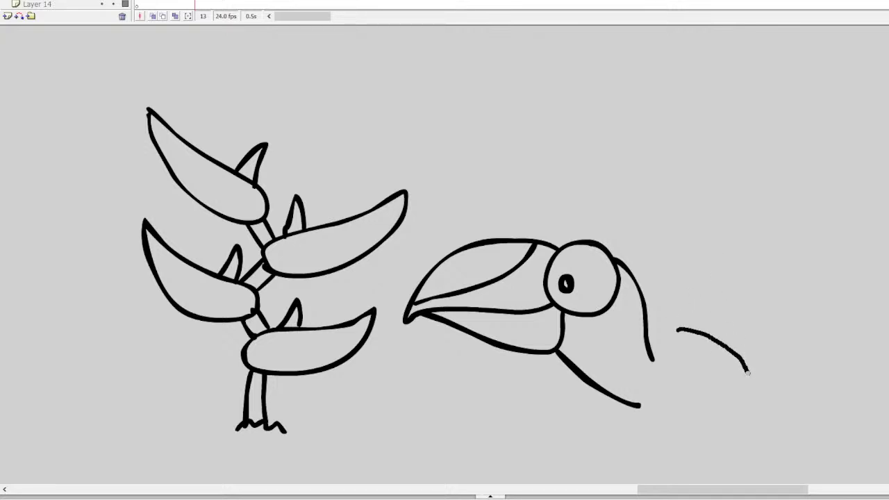
key("ctrl+z")
mouse_move(686, 337)
left_mouse_down()
mouse_move(713, 341)
mouse_move(737, 357)
mouse_move(729, 362)
mouse_move(763, 373)
mouse_move(740, 382)
mouse_move(774, 393)
mouse_move(762, 410)
left_mouse_up()
mouse_move(686, 402)
left_mouse_down()
mouse_move(670, 372)
mouse_move(650, 402)
mouse_move(625, 400)
left_mouse_up()
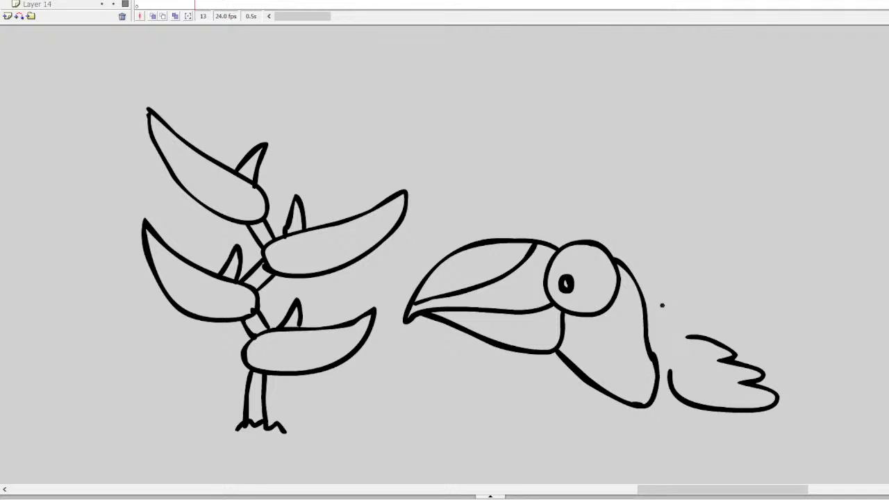
mouse_move(652, 346)
left_mouse_down()
mouse_move(669, 373)
mouse_move(667, 411)
mouse_move(651, 421)
mouse_move(613, 395)
left_mouse_up()
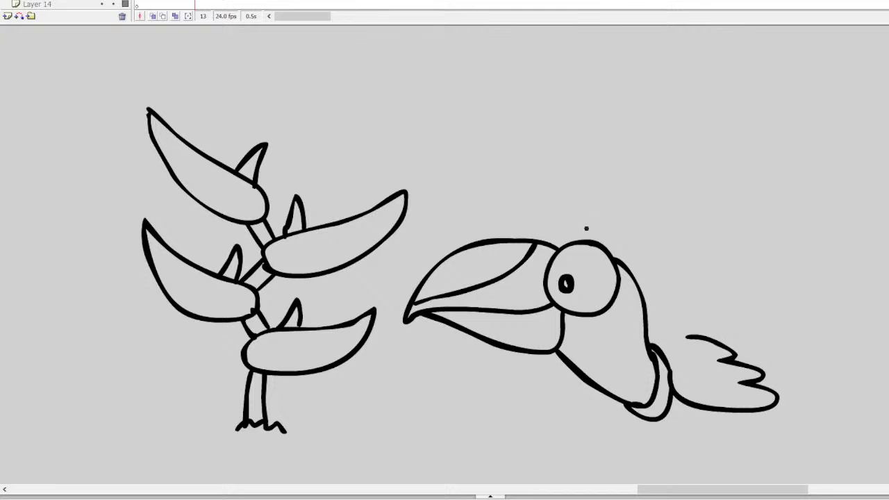
Step: Draw the bird's outline over the eye and along the back to pointed tail feathers, and curve the rear underside in towards the leg
mouse_move(556, 244)
left_mouse_down()
mouse_move(621, 241)
mouse_move(658, 292)
mouse_move(727, 326)
mouse_move(769, 337)
mouse_move(830, 320)
mouse_move(844, 325)
mouse_move(811, 344)
mouse_move(851, 331)
mouse_move(828, 358)
mouse_move(866, 356)
mouse_move(825, 378)
left_mouse_up()
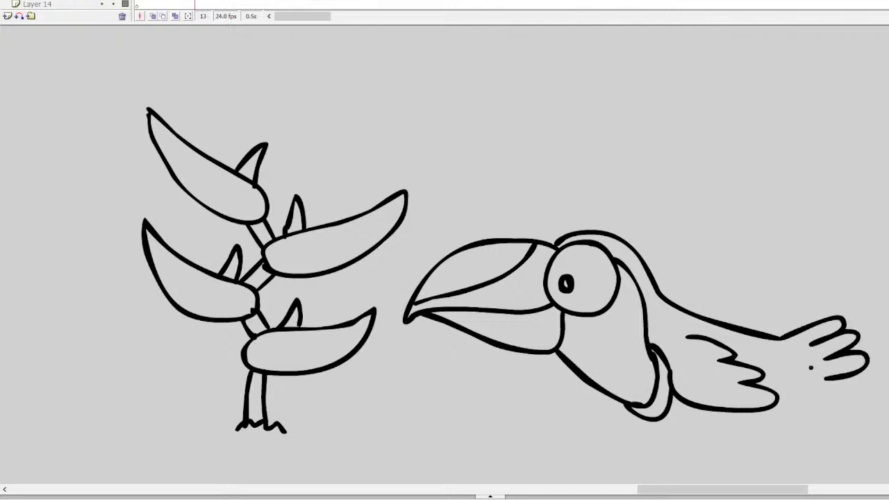
mouse_move(828, 380)
left_mouse_down()
mouse_move(806, 421)
mouse_move(734, 418)
left_mouse_up()
key("ctrl+z")
mouse_move(827, 378)
left_mouse_down()
mouse_move(786, 421)
mouse_move(741, 432)
left_mouse_up()
Step: Draw a ragged feathered thigh beneath the body with a long, forward-pointing toed foot
scroll(500, 278, "down", 3)
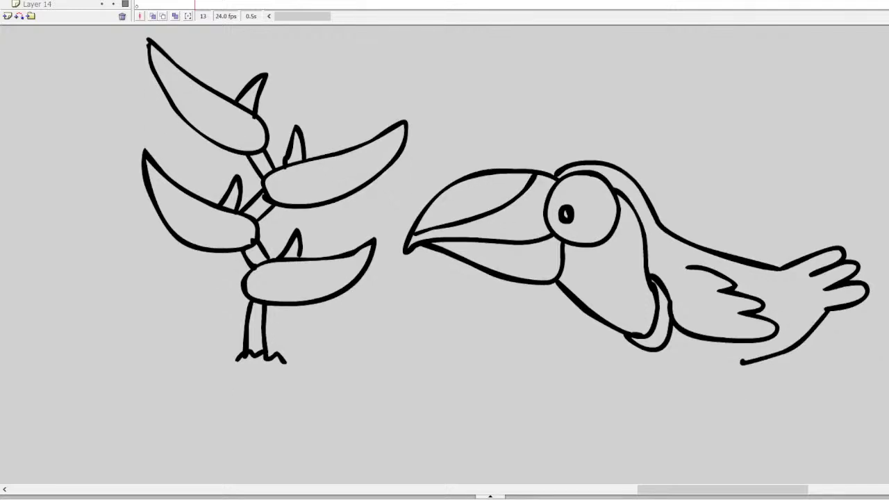
mouse_move(742, 362)
left_mouse_down()
mouse_move(734, 392)
mouse_move(702, 384)
mouse_move(717, 370)
mouse_move(696, 388)
mouse_move(652, 389)
mouse_move(641, 407)
left_mouse_up()
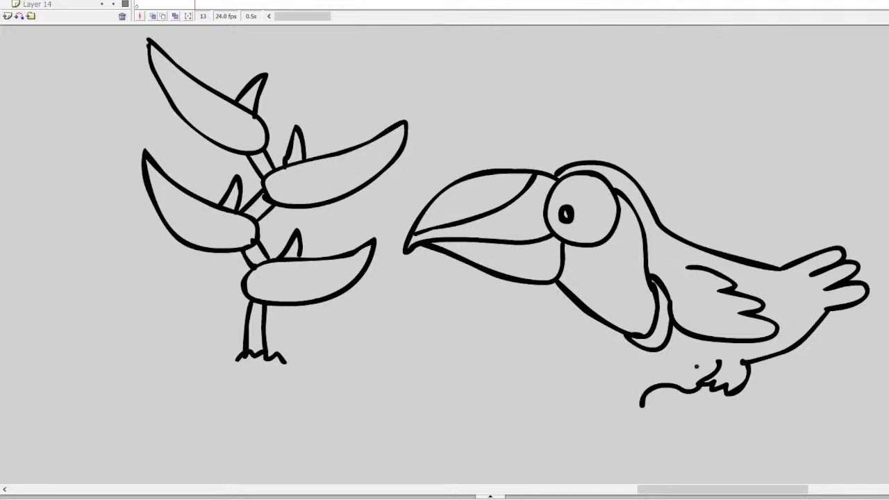
key("ctrl+z")
mouse_move(700, 381)
left_mouse_down()
mouse_move(622, 394)
mouse_move(682, 401)
mouse_move(627, 409)
mouse_move(661, 405)
mouse_move(640, 423)
mouse_move(706, 424)
mouse_move(727, 396)
left_mouse_up()
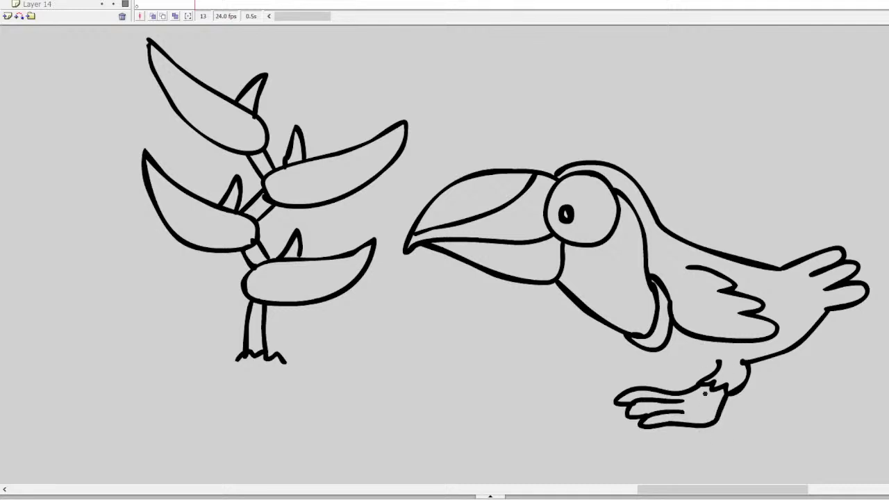
Step: Undo the last toe strokes, redraw the front toes with an added rear toe, and band the toes with cross lines
key("ctrl+z")
key("ctrl+z")
key("ctrl+z")
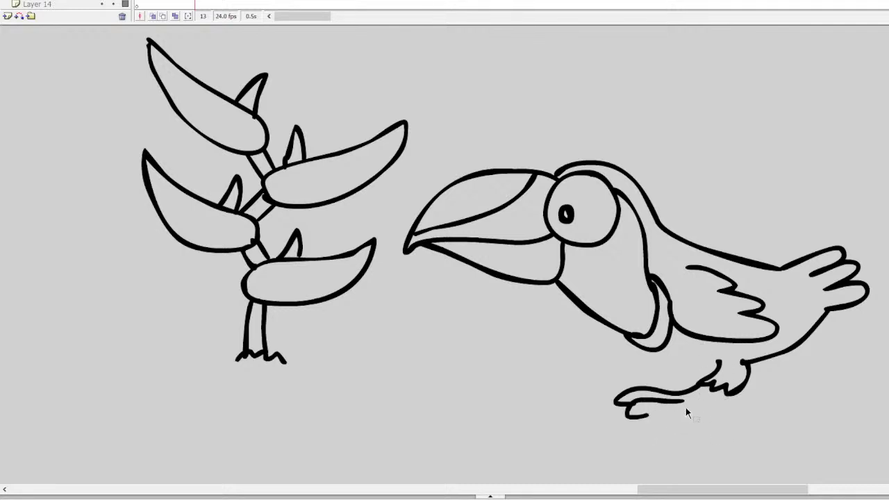
mouse_move(686, 409)
left_mouse_down()
mouse_move(646, 419)
mouse_move(679, 427)
mouse_move(743, 419)
mouse_move(747, 412)
mouse_move(723, 400)
left_mouse_up()
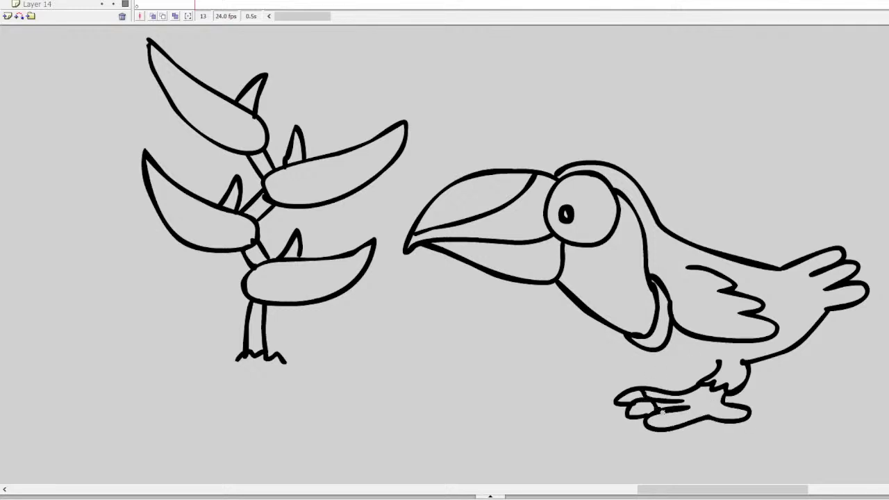
left_click_drag(663, 411, 666, 426)
mouse_move(653, 391)
left_mouse_down()
mouse_move(642, 398)
mouse_move(676, 400)
mouse_move(691, 422)
mouse_move(735, 421)
left_mouse_up()
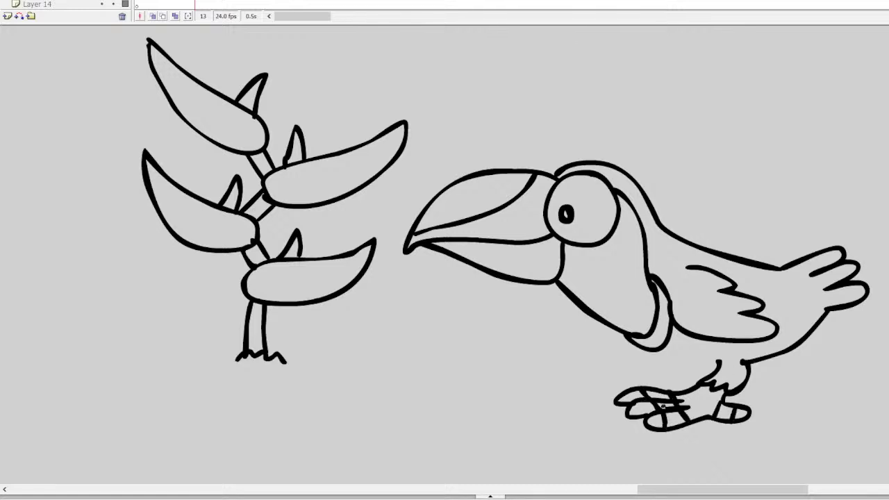
Step: Complete the bird's belly with a second leg and foot behind the first, and add a wedge-shaped eyebrow above the eye
mouse_move(663, 349)
left_mouse_down()
mouse_move(713, 361)
mouse_move(712, 350)
mouse_move(694, 344)
mouse_move(692, 376)
mouse_move(727, 348)
mouse_move(687, 369)
mouse_move(677, 385)
mouse_move(619, 380)
mouse_move(604, 390)
mouse_move(634, 386)
mouse_move(608, 396)
left_mouse_up()
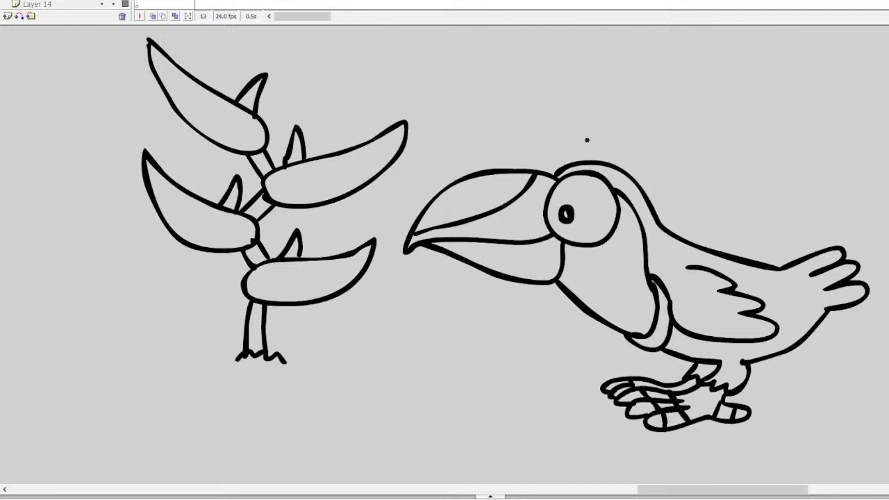
mouse_move(604, 135)
left_mouse_down()
mouse_move(610, 157)
mouse_move(563, 154)
mouse_move(608, 135)
left_mouse_up()
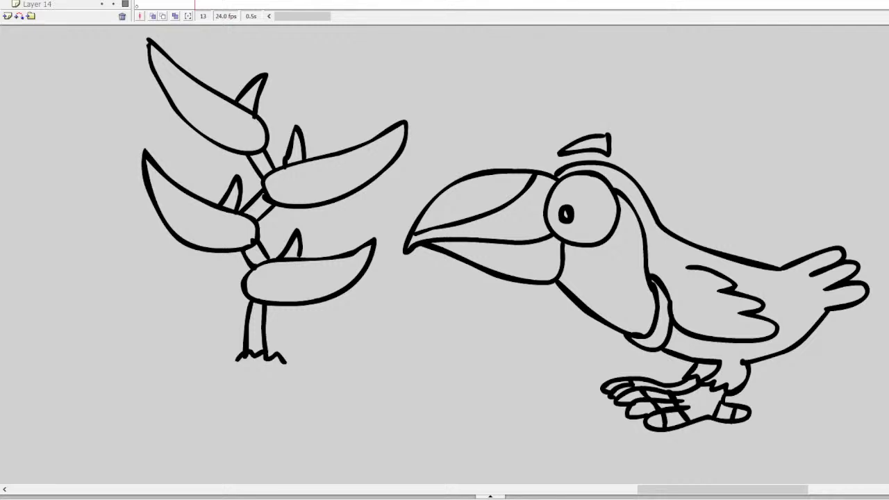
Step: Move the whole bird drawing to the right, leaving a wide gap between its beak and the plant
scroll(505, 261, "up", 5)
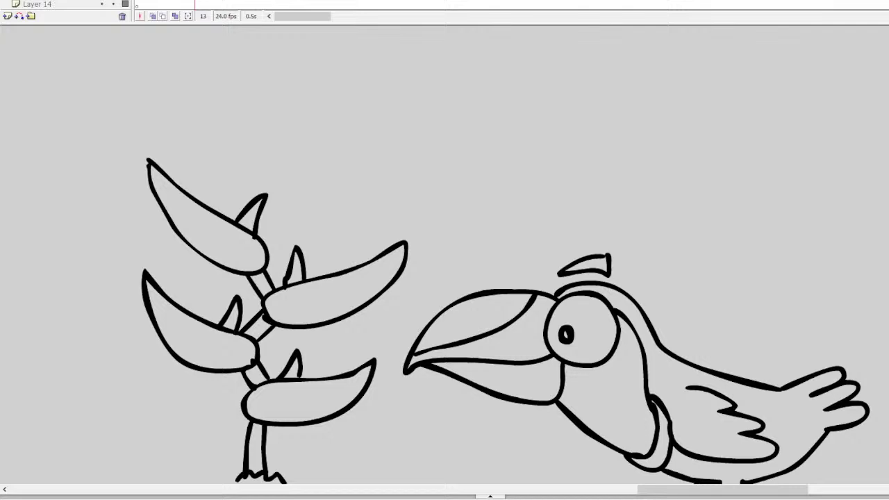
left_click(173, 3)
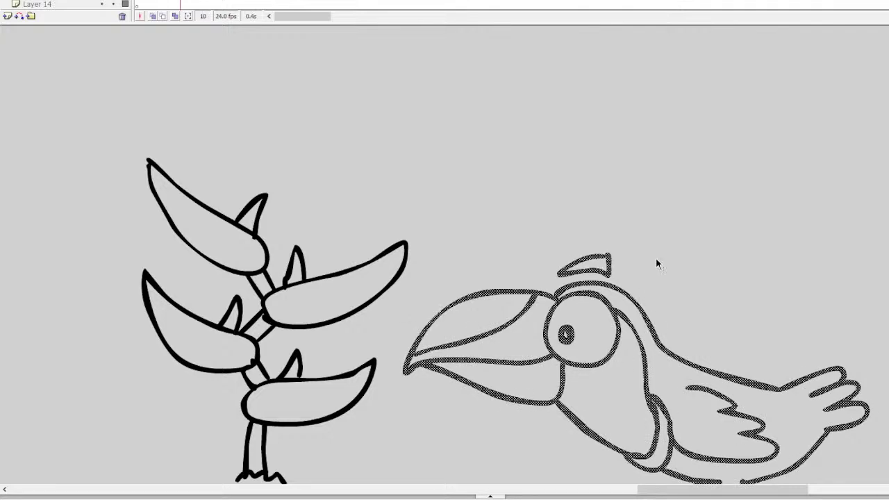
left_click_drag(617, 309, 695, 282)
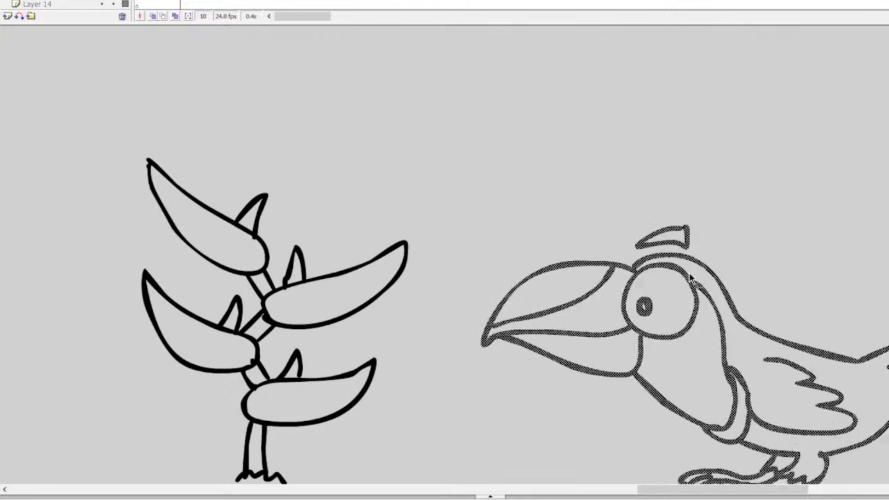
left_click(549, 237)
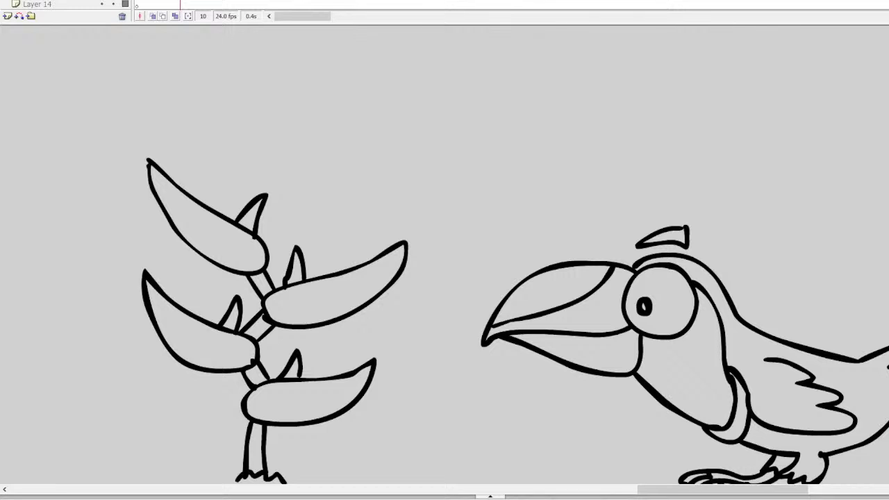
left_click_drag(675, 489, 694, 489)
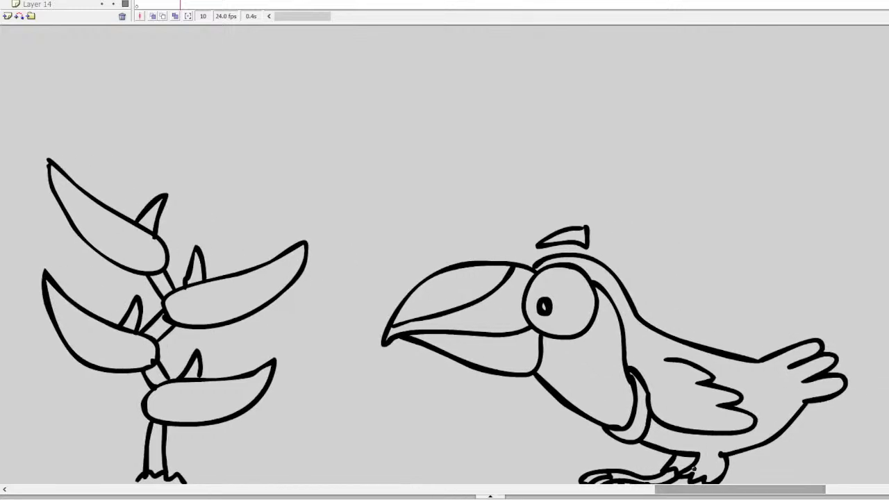
scroll(445, 278, "down", 5)
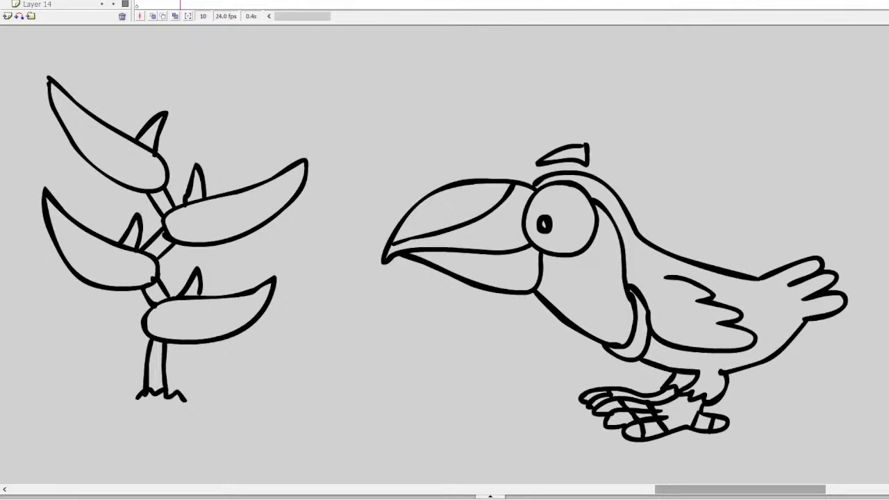
mouse_move(374, 86)
left_mouse_down()
mouse_move(681, 403)
mouse_move(881, 485)
left_mouse_up()
mouse_move(640, 226)
left_mouse_down()
mouse_move(650, 210)
mouse_move(820, 212)
mouse_move(812, 219)
left_mouse_up()
left_click(545, 301)
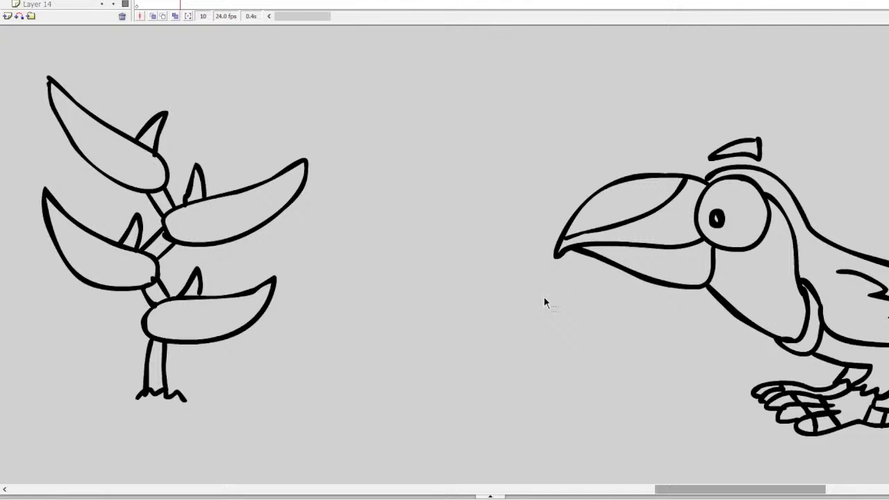
Step: On Layer 14, draw two touching round eyes with solid pupils and a round nose between the plant and the bird
left_click(209, 4)
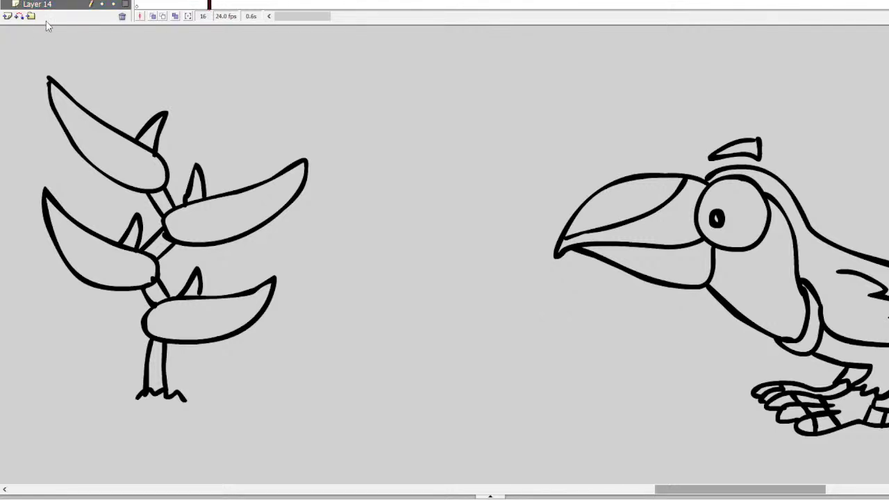
scroll(445, 278, "up", 3)
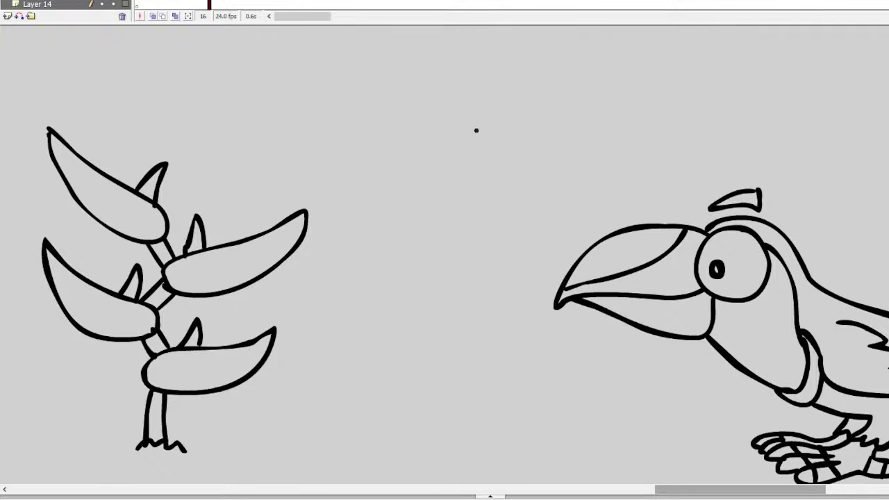
mouse_move(455, 137)
left_mouse_down()
mouse_move(431, 137)
mouse_move(418, 164)
mouse_move(437, 193)
mouse_move(471, 182)
mouse_move(474, 148)
mouse_move(450, 133)
left_mouse_up()
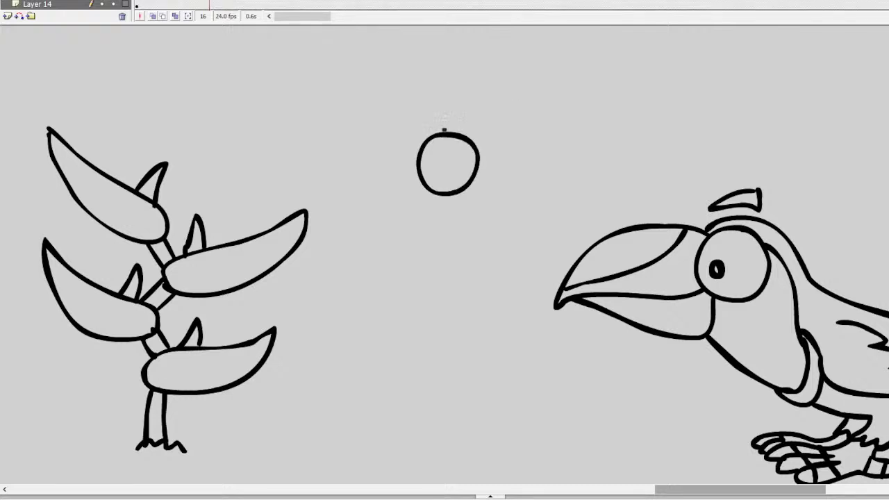
mouse_move(427, 165)
left_mouse_down()
mouse_move(430, 174)
mouse_move(437, 161)
mouse_move(434, 173)
mouse_move(438, 161)
left_mouse_up()
mouse_move(392, 191)
left_mouse_down()
mouse_move(357, 173)
mouse_move(343, 199)
mouse_move(377, 219)
mouse_move(394, 195)
left_mouse_up()
mouse_move(420, 136)
left_mouse_down()
mouse_move(385, 135)
mouse_move(383, 175)
mouse_move(407, 184)
mouse_move(420, 141)
mouse_move(404, 166)
left_mouse_up()
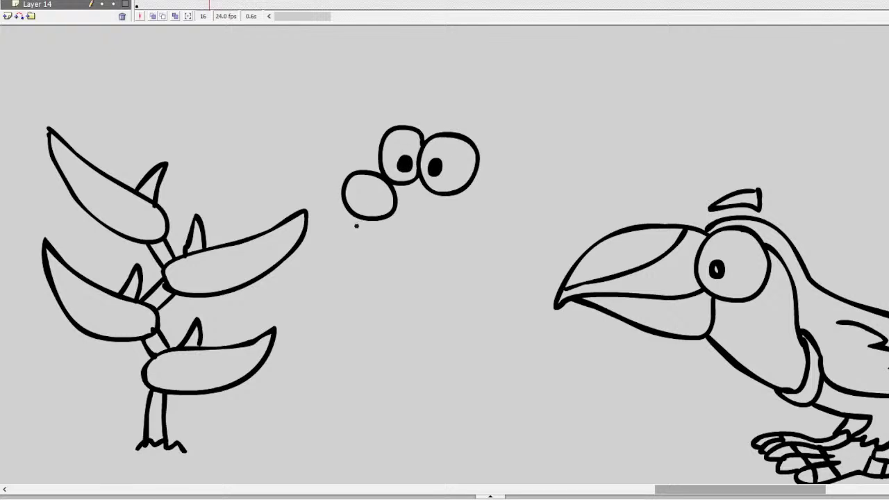
Step: Undo the first mouth attempt and draw a short curved mouth with a small dot beneath the round nose
mouse_move(351, 226)
left_mouse_down()
mouse_move(378, 236)
mouse_move(442, 234)
left_mouse_up()
key("ctrl+z")
mouse_move(378, 236)
left_mouse_down()
mouse_move(351, 243)
mouse_move(386, 262)
mouse_move(402, 249)
left_mouse_up()
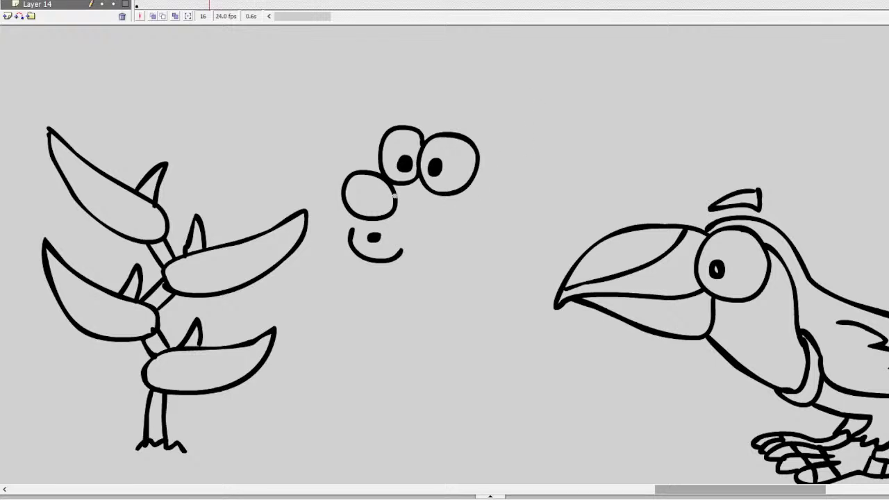
Step: Draw the bear's long rounded muzzle around the nose and mouth, beneath the eyes
mouse_move(395, 196)
left_mouse_down()
mouse_move(490, 189)
mouse_move(509, 206)
mouse_move(504, 235)
mouse_move(402, 250)
left_mouse_up()
mouse_move(350, 234)
left_mouse_down()
mouse_move(321, 206)
mouse_move(342, 195)
mouse_move(322, 195)
mouse_move(320, 221)
mouse_move(346, 235)
left_mouse_up()
key("ctrl+z")
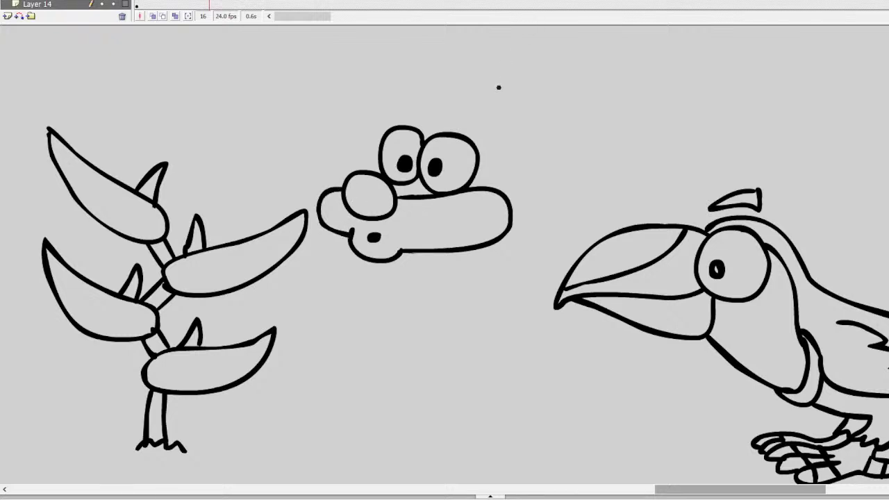
Step: Draw the bear's head outline with two round ears and short stripes on the forehead
mouse_move(491, 117)
left_mouse_down()
mouse_move(523, 95)
mouse_move(544, 111)
mouse_move(535, 132)
mouse_move(519, 139)
mouse_move(510, 224)
left_mouse_up()
left_click_drag(491, 119, 395, 125)
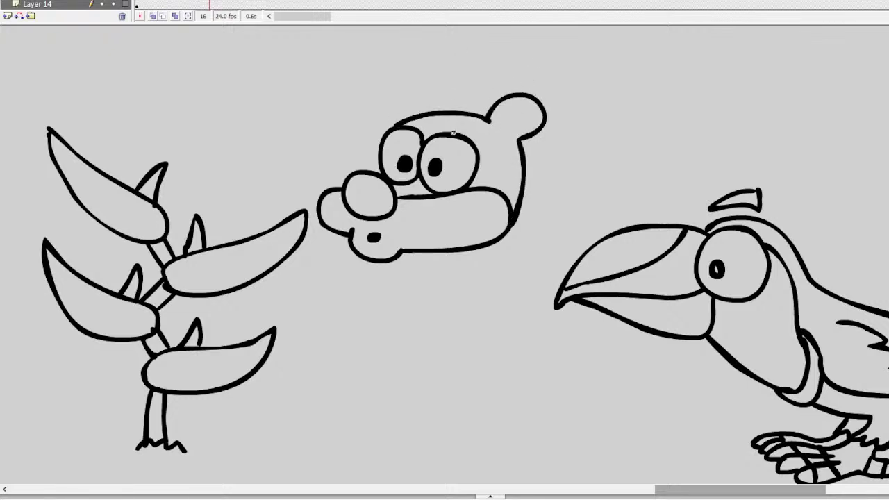
left_click_drag(453, 132, 467, 115)
mouse_move(420, 132)
left_mouse_down()
mouse_move(432, 116)
mouse_move(381, 90)
mouse_move(387, 122)
mouse_move(358, 165)
mouse_move(384, 122)
left_mouse_up()
key("ctrl+z")
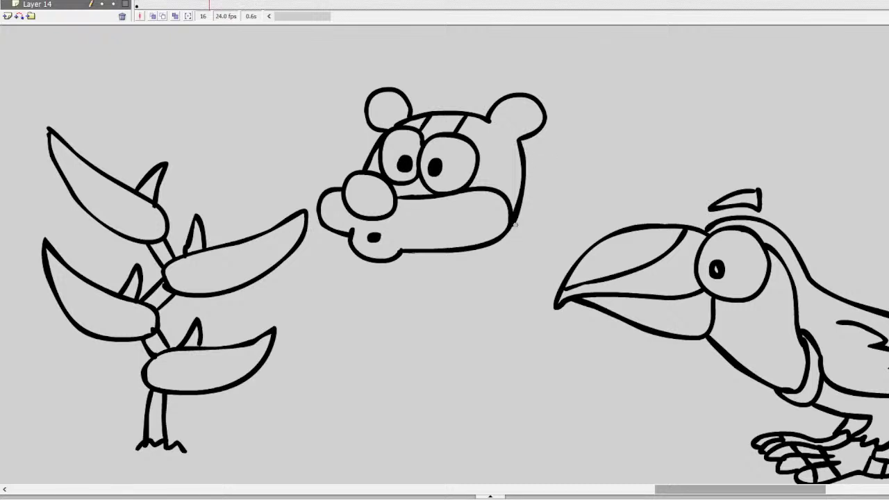
mouse_move(514, 225)
left_mouse_down()
mouse_move(533, 306)
mouse_move(529, 341)
left_mouse_up()
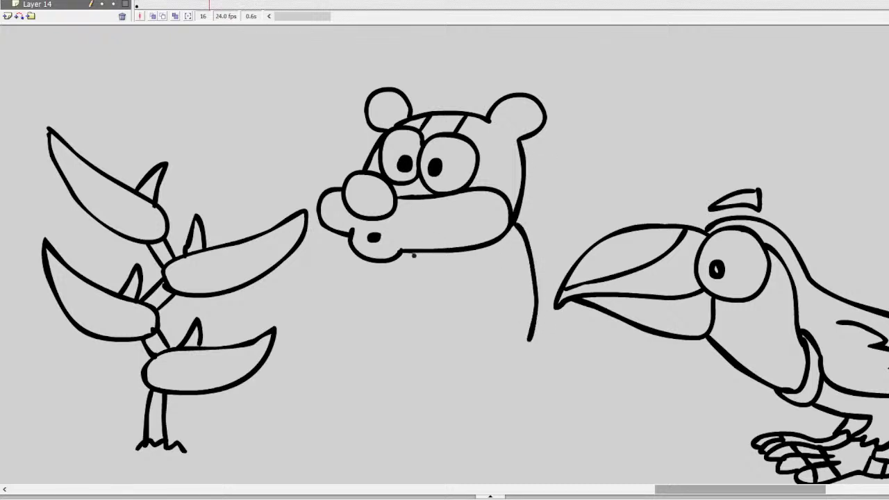
key("ctrl+z")
mouse_move(349, 240)
left_mouse_down()
mouse_move(344, 293)
mouse_move(366, 317)
mouse_move(418, 309)
left_mouse_up()
key("ctrl+z")
Step: Draw the bear's hanging arm with a fingered hand, and its rounded torso with a navel dot
mouse_move(502, 239)
left_mouse_down()
mouse_move(516, 309)
mouse_move(507, 340)
left_mouse_up()
mouse_move(482, 264)
left_mouse_down()
mouse_move(485, 335)
mouse_move(453, 351)
mouse_move(455, 381)
mouse_move(492, 379)
mouse_move(515, 355)
mouse_move(511, 335)
left_mouse_up()
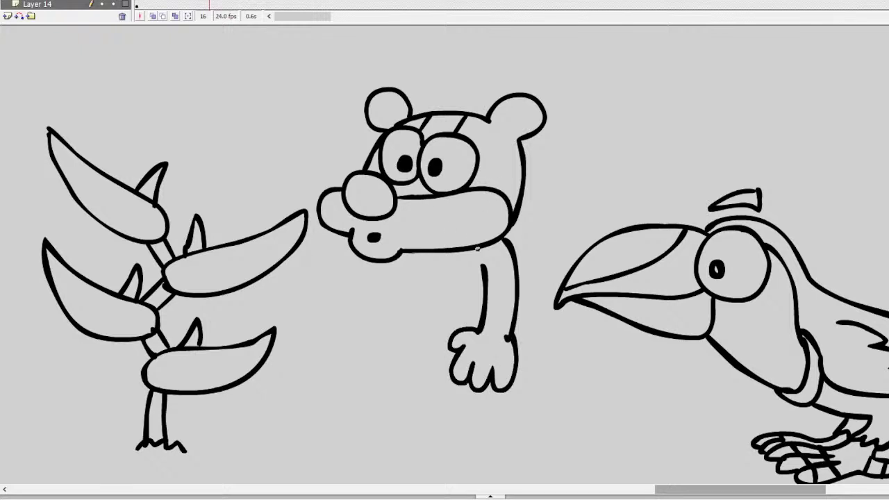
left_click_drag(477, 249, 466, 327)
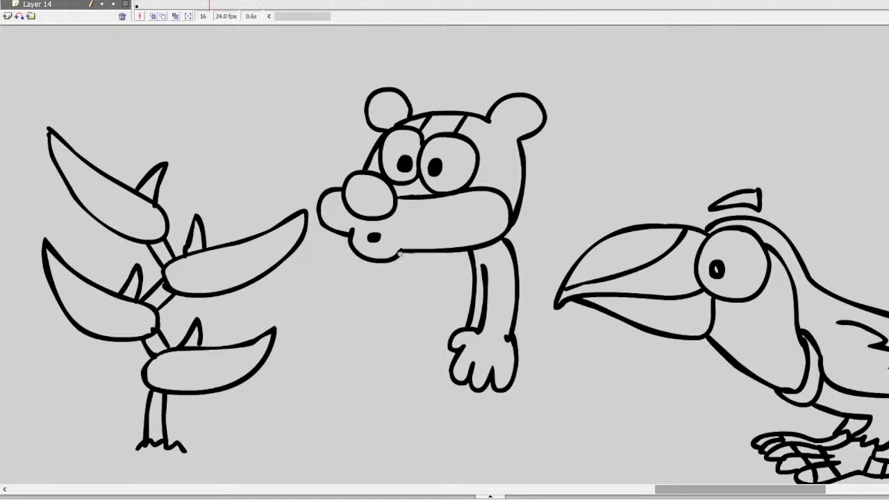
mouse_move(400, 253)
left_mouse_down()
mouse_move(382, 304)
mouse_move(387, 369)
mouse_move(415, 387)
mouse_move(446, 370)
left_mouse_up()
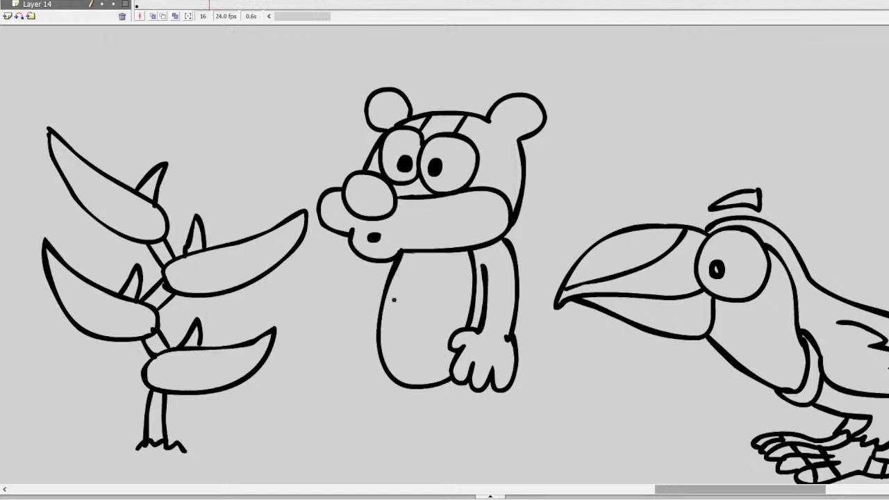
left_click(409, 342)
left_click(422, 376)
Step: Draw the bear's two short legs with outward-pointing, toed feet below the torso
mouse_move(387, 379)
left_mouse_down()
mouse_move(373, 421)
mouse_move(342, 425)
mouse_move(360, 441)
left_mouse_up()
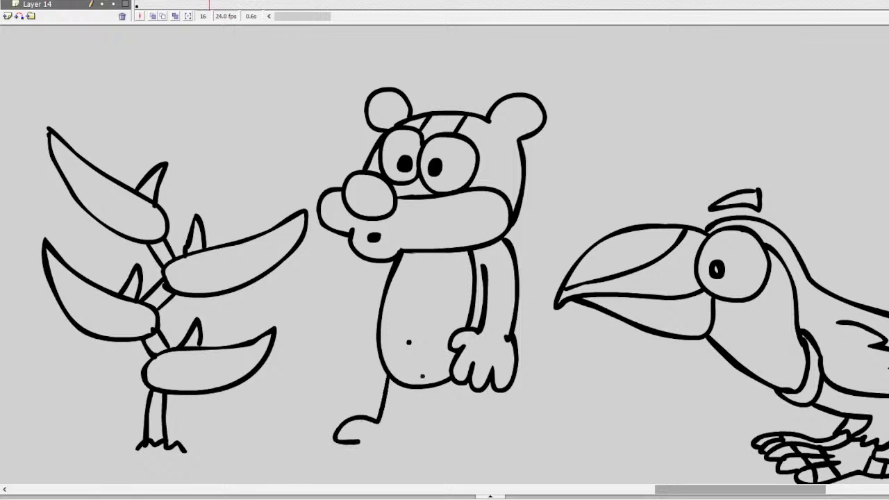
key("ctrl+z")
mouse_move(419, 389)
left_mouse_down()
mouse_move(421, 464)
mouse_move(344, 448)
mouse_move(414, 403)
mouse_move(387, 450)
left_mouse_up()
key("ctrl+z")
key("ctrl+z")
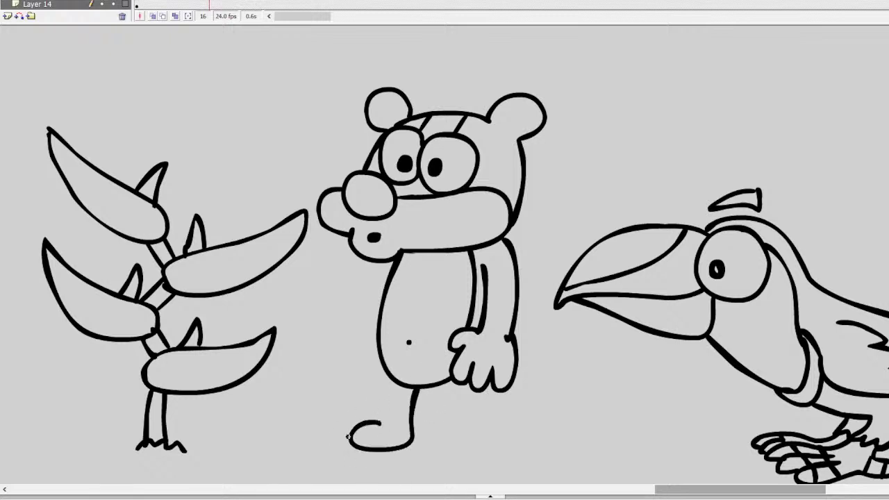
mouse_move(351, 439)
left_mouse_down()
mouse_move(346, 419)
mouse_move(372, 412)
mouse_move(346, 406)
mouse_move(337, 424)
mouse_move(382, 395)
mouse_move(386, 374)
mouse_move(383, 403)
mouse_move(362, 402)
left_mouse_up()
mouse_move(434, 387)
left_mouse_down()
mouse_move(427, 444)
mouse_move(440, 457)
mouse_move(478, 460)
mouse_move(456, 433)
left_mouse_up()
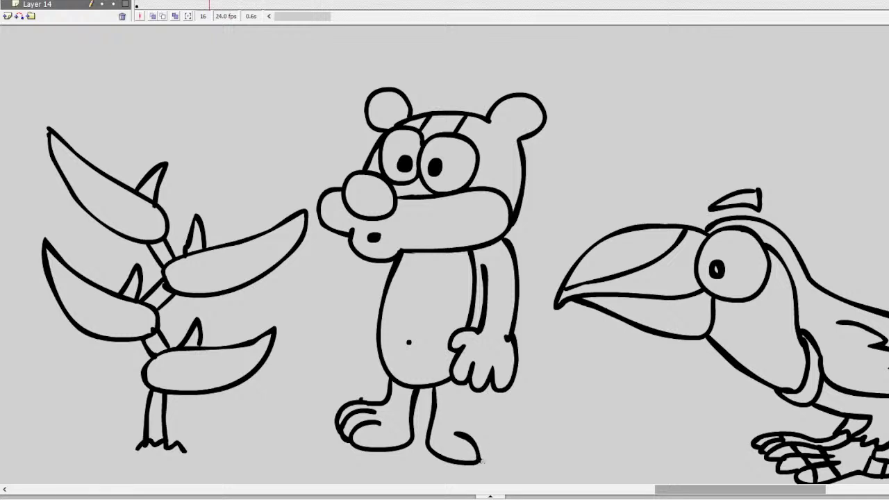
mouse_move(483, 462)
left_mouse_down()
mouse_move(475, 430)
mouse_move(514, 447)
mouse_move(507, 431)
mouse_move(479, 419)
left_mouse_up()
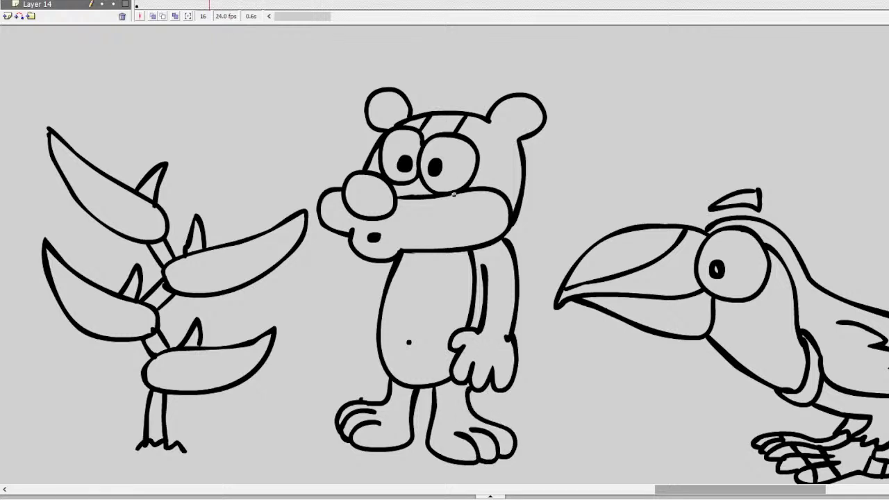
mouse_move(332, 271)
left_mouse_down()
mouse_move(350, 260)
mouse_move(357, 269)
mouse_move(339, 286)
mouse_move(353, 288)
mouse_move(359, 302)
mouse_move(339, 298)
mouse_move(354, 321)
mouse_move(328, 326)
left_mouse_up()
key("ctrl+z")
key("ctrl+z")
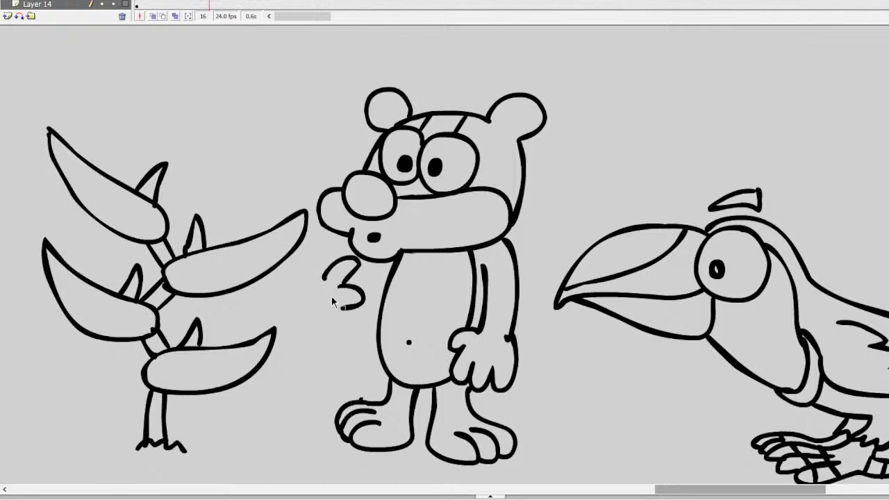
key("ctrl+z")
Step: Draw the bear's other arm bent upward, with its curled hand raised to the mouth
mouse_move(320, 258)
left_mouse_down()
mouse_move(353, 260)
mouse_move(337, 270)
mouse_move(343, 280)
mouse_move(328, 306)
left_mouse_up()
mouse_move(318, 258)
left_mouse_down()
mouse_move(308, 320)
mouse_move(331, 329)
mouse_move(382, 303)
left_mouse_up()
mouse_move(327, 304)
left_mouse_down()
mouse_move(317, 302)
mouse_move(319, 282)
left_mouse_up()
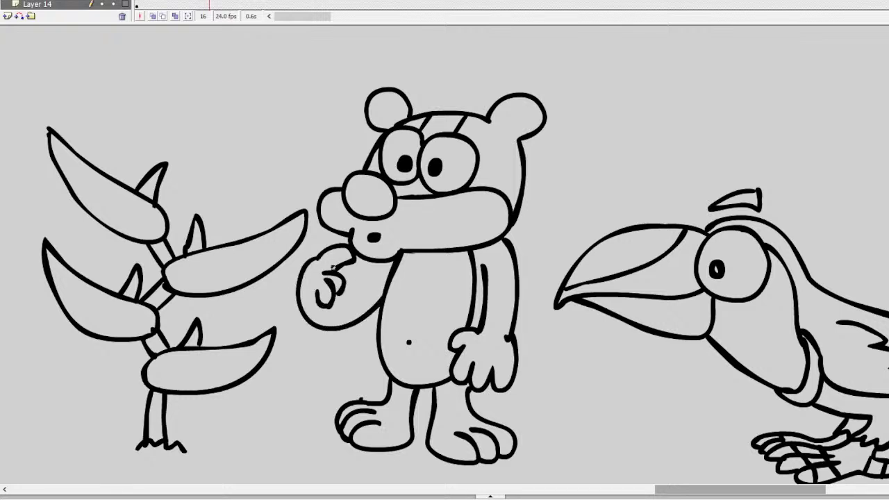
left_click_drag(391, 258, 344, 284)
Step: Fill the four chili peppers on the plant with red
left_click(116, 203)
left_click(230, 257)
left_click(194, 350)
left_click(116, 304)
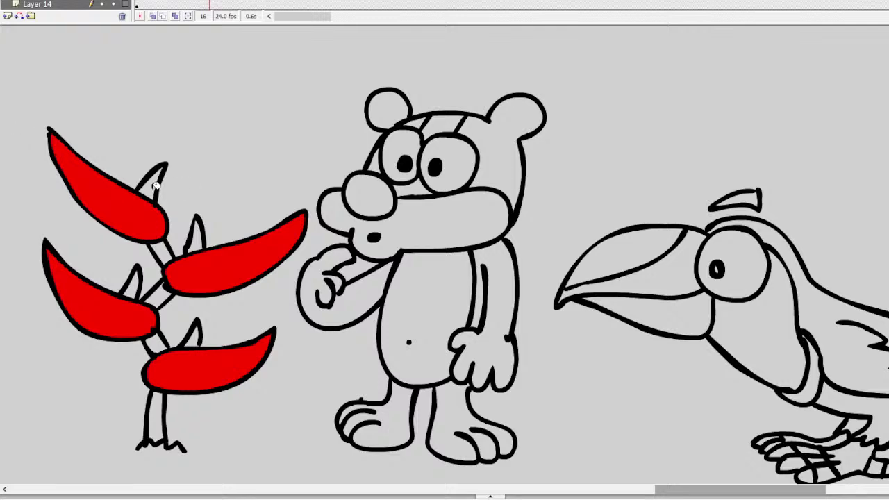
Step: Fill the pepper plant's leaf tips, connecting stems and trunk with bright green
left_click(197, 238)
left_click(162, 252)
left_click(152, 183)
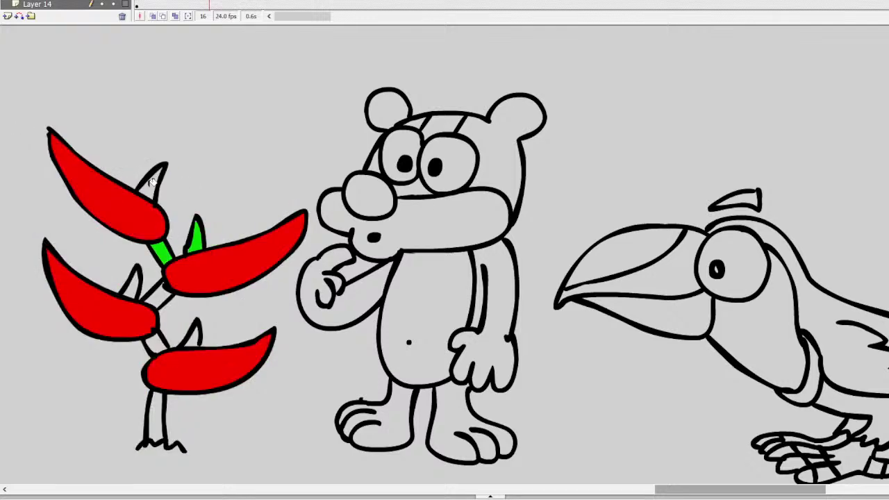
left_click(139, 288)
left_click(153, 295)
left_click(158, 339)
left_click(198, 333)
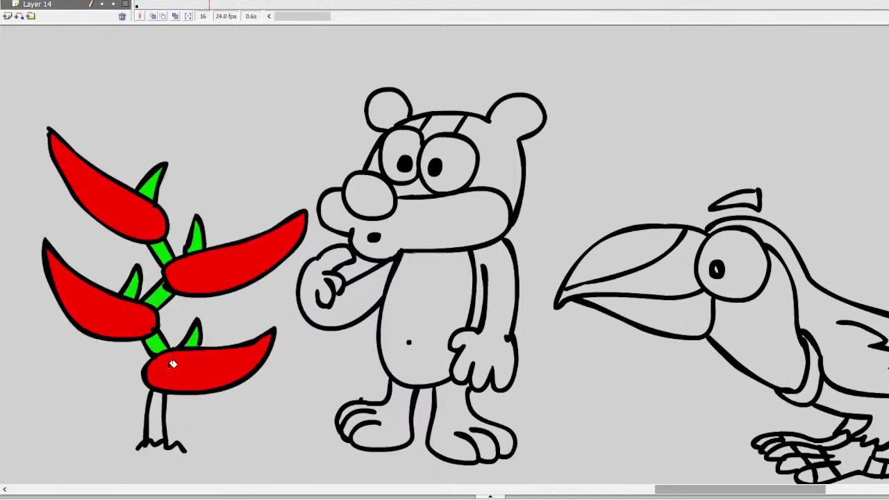
left_click(156, 401)
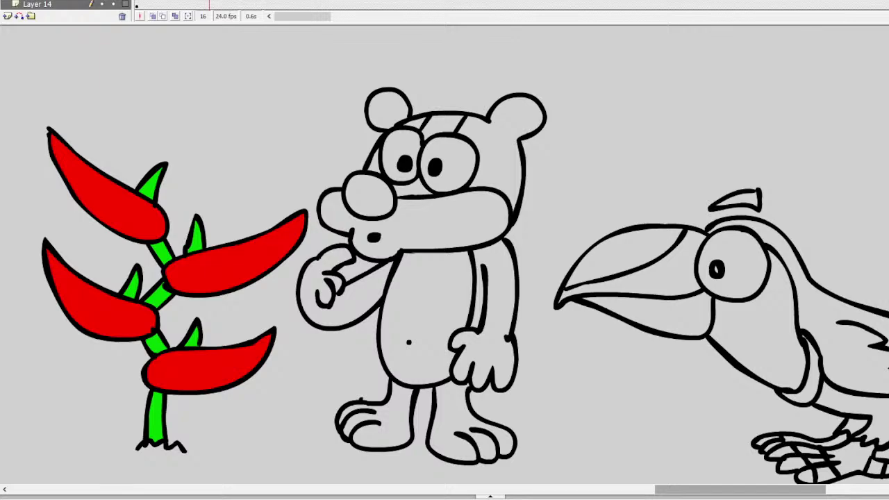
Step: Select the whole pepper plant and move it so it overlaps the front of the bear
key("v")
key("ctrl+a")
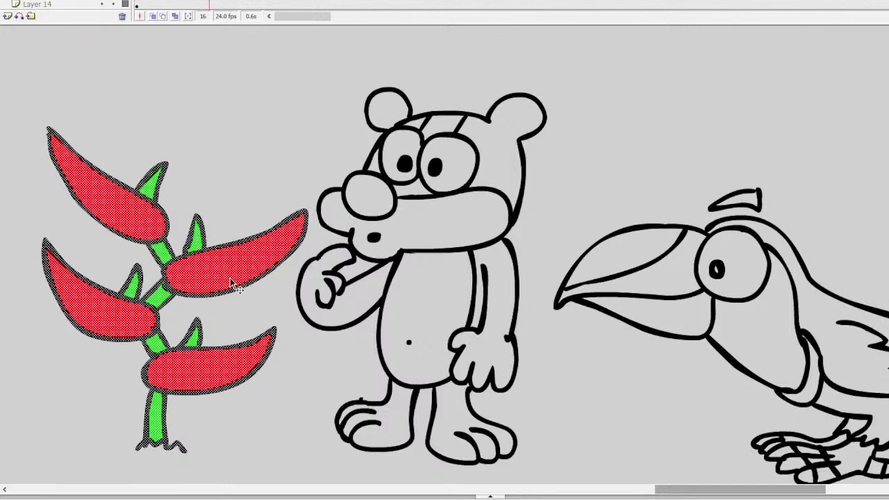
left_click_drag(232, 283, 365, 297)
Step: Reposition both of the bear's pupils lower in the eyes so it looks down at the peppers
left_click(438, 170)
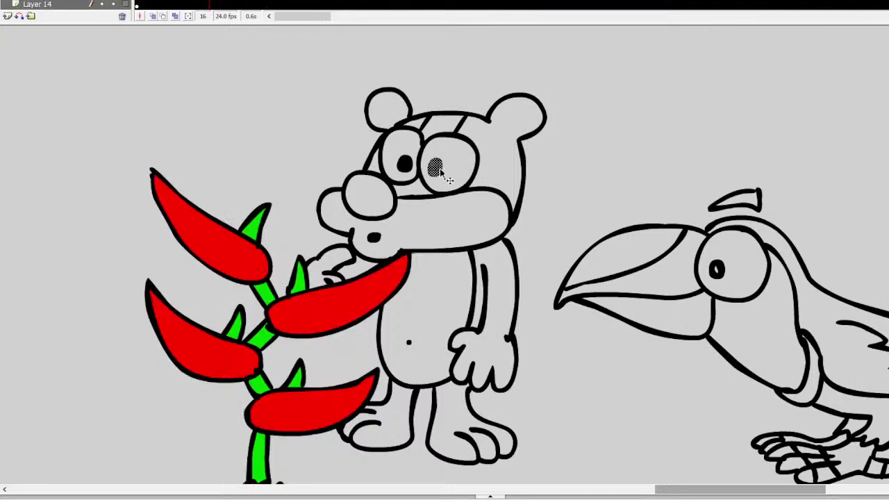
left_click_drag(442, 175, 445, 184)
left_click(404, 164)
left_click_drag(404, 164, 426, 175)
left_click(536, 159)
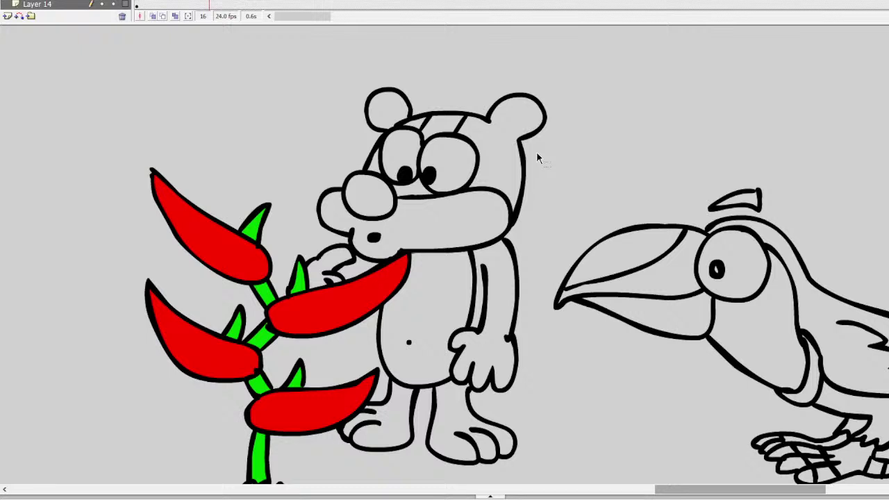
Step: Move the large-beaked bird closer to the bear, leaving a small gap between beak and arm
scroll(659, 100, "down", 3)
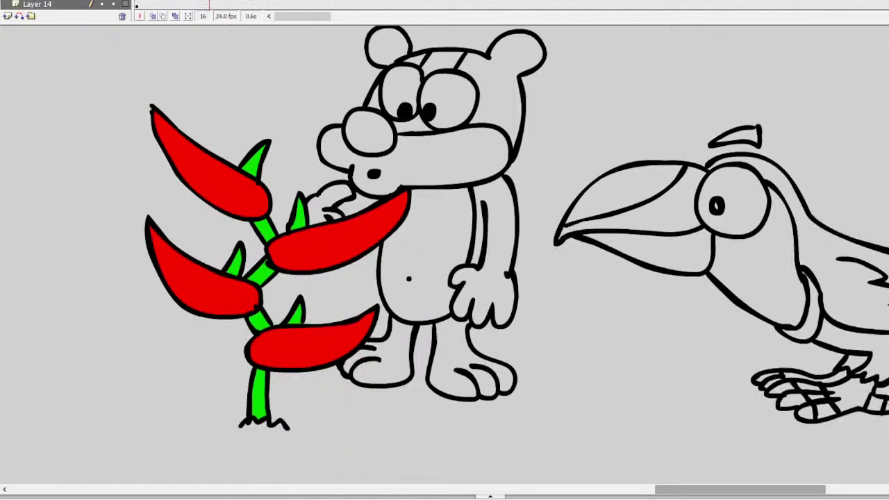
scroll(659, 101, "up", 2)
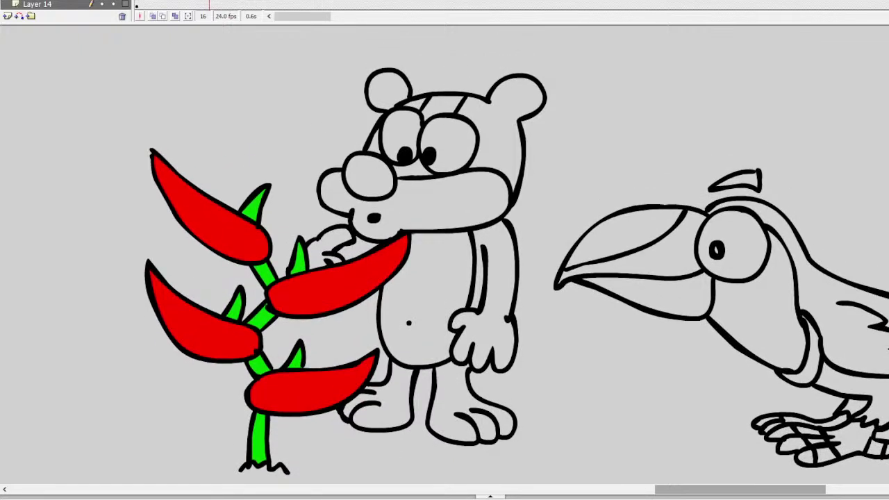
left_click(780, 218)
left_click(281, 4)
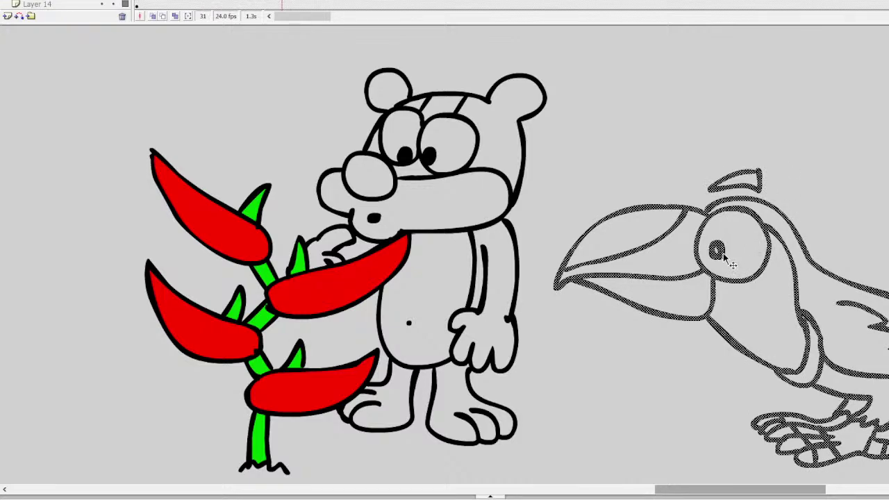
left_click_drag(722, 256, 649, 253)
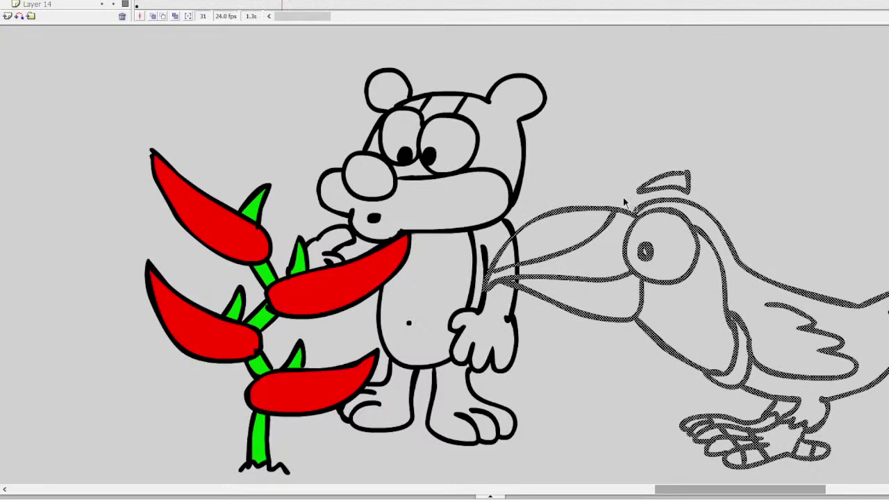
left_click_drag(575, 247, 620, 252)
left_click(568, 339)
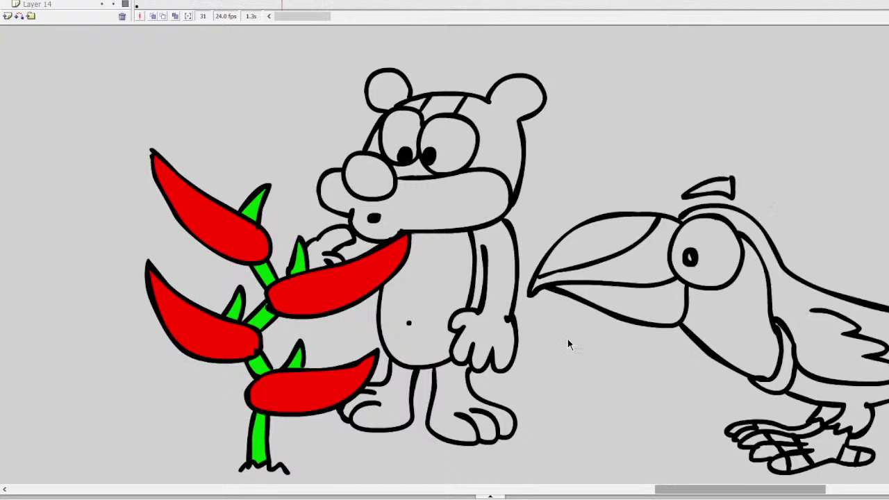
Step: On Layer 16 at frame 63, draw a round eye with a low pupil on the pepper plant's empty side
left_click_drag(731, 488, 698, 473)
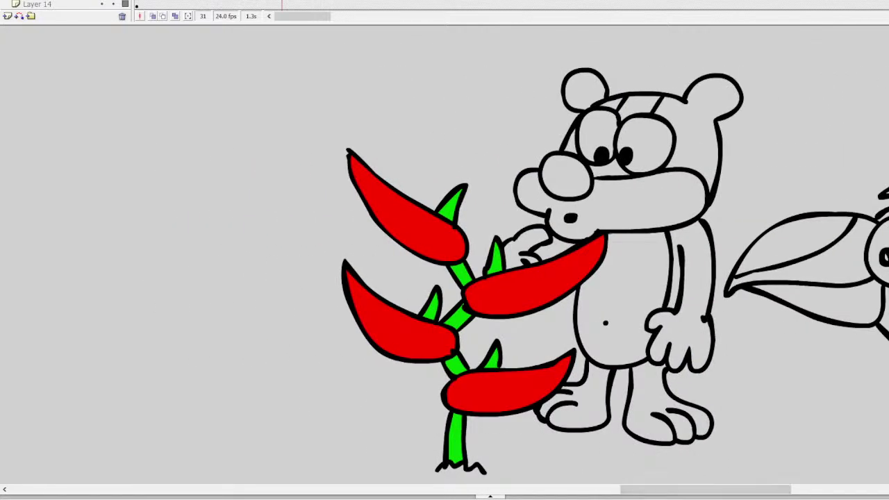
left_click(422, 5)
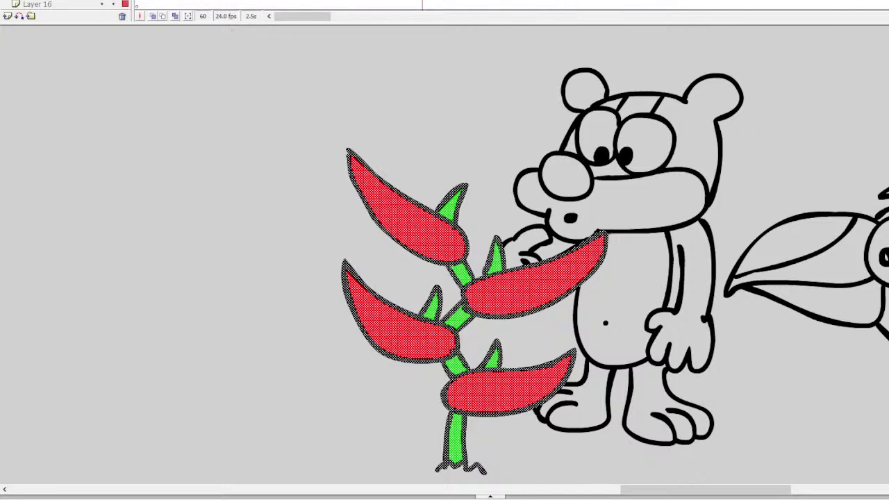
mouse_move(423, 5)
left_mouse_down()
mouse_move(442, 4)
mouse_move(431, 5)
left_mouse_up()
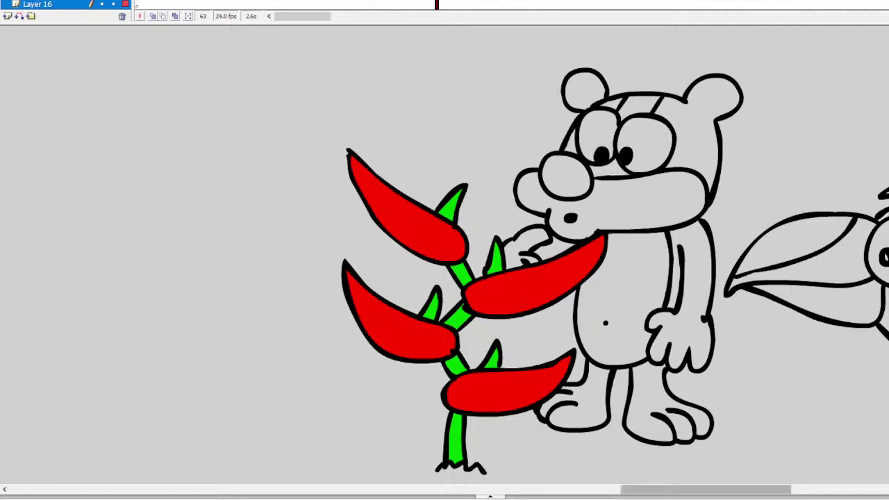
left_click_drag(734, 490, 720, 491)
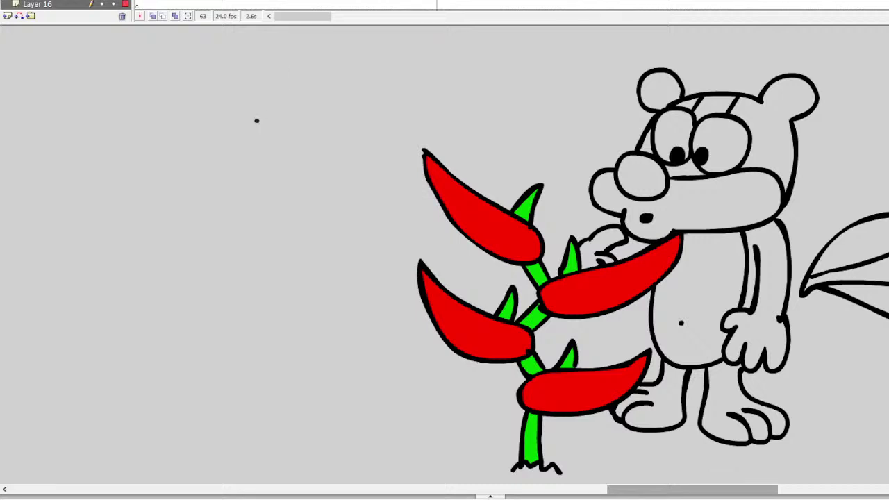
mouse_move(272, 107)
left_mouse_down()
mouse_move(236, 124)
mouse_move(243, 159)
mouse_move(281, 155)
mouse_move(284, 122)
mouse_move(268, 110)
left_mouse_up()
left_click_drag(276, 148, 279, 144)
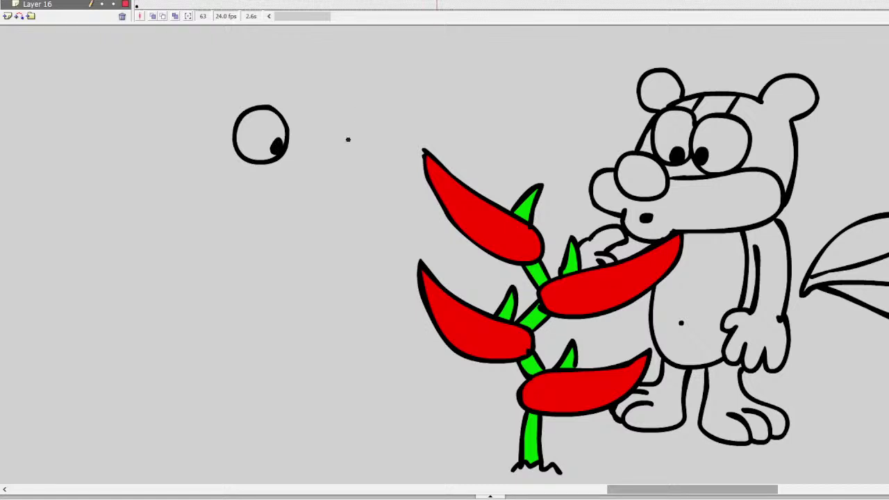
Step: Draw a short hooked beak with a rounded lower bill beside the new eye
mouse_move(284, 165)
left_mouse_down()
mouse_move(327, 148)
mouse_move(343, 161)
left_mouse_up()
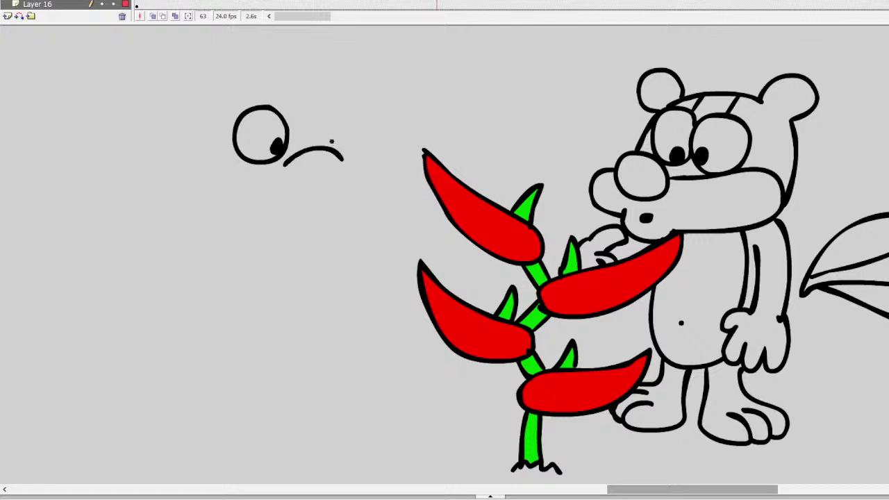
key("ctrl+z")
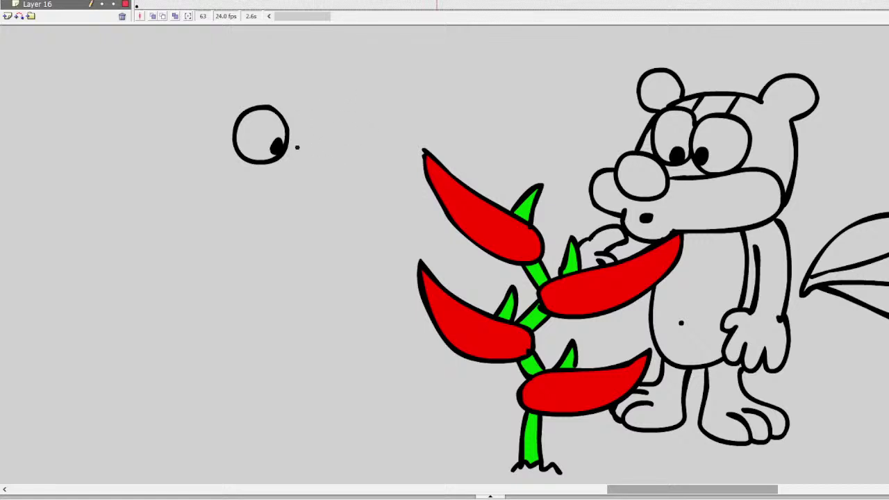
mouse_move(278, 169)
left_mouse_down()
mouse_move(335, 151)
mouse_move(342, 189)
mouse_move(280, 181)
mouse_move(261, 167)
mouse_move(286, 199)
mouse_move(339, 189)
left_mouse_up()
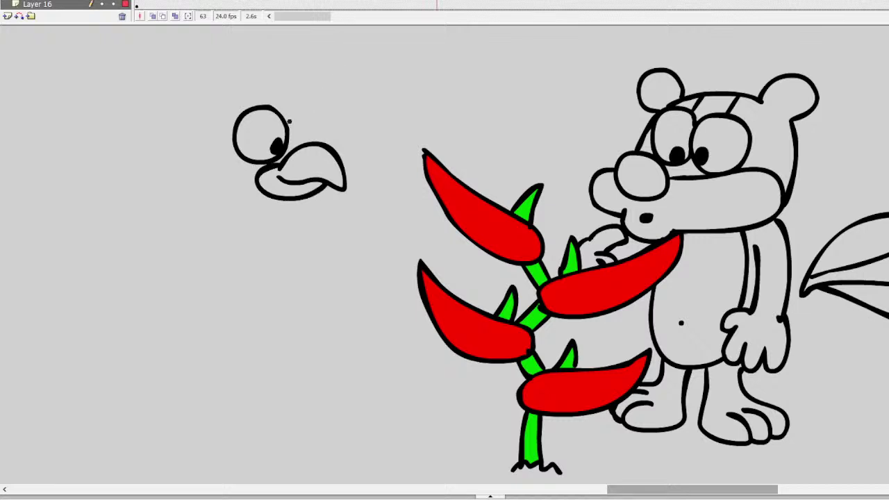
Step: Draw the second eye with a low pupil behind the beak, and trace an outer rim around both eyes
mouse_move(286, 127)
left_mouse_down()
mouse_move(298, 108)
mouse_move(325, 111)
mouse_move(313, 136)
left_mouse_up()
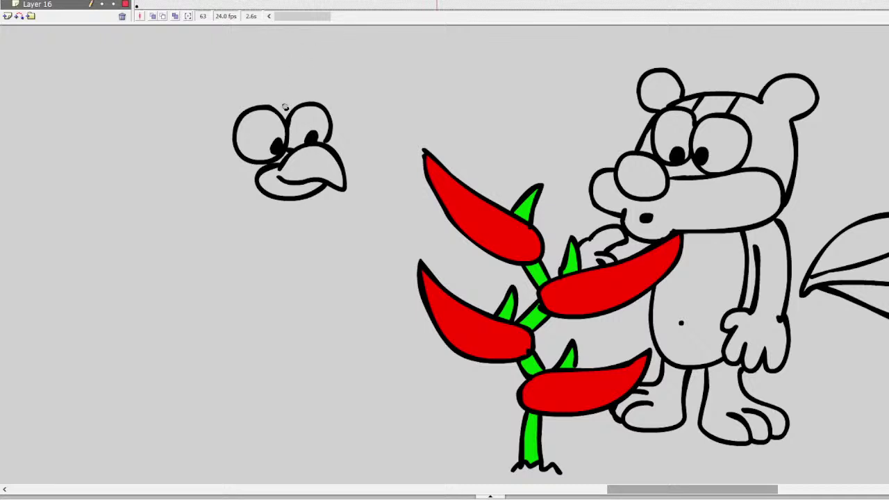
mouse_move(285, 106)
left_mouse_down()
mouse_move(259, 94)
mouse_move(235, 111)
mouse_move(229, 161)
left_mouse_up()
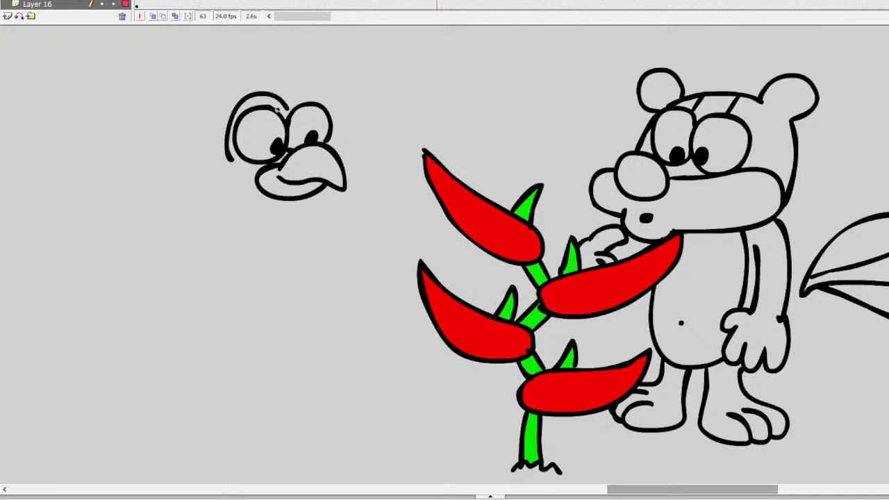
key("ctrl+z")
mouse_move(284, 109)
left_mouse_down()
mouse_move(269, 96)
mouse_move(239, 101)
mouse_move(227, 125)
mouse_move(232, 158)
mouse_move(260, 170)
left_mouse_up()
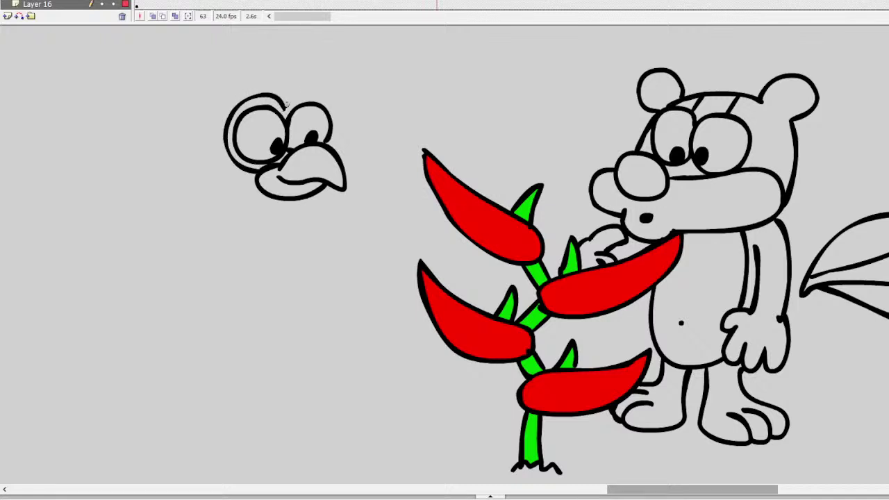
mouse_move(287, 105)
left_mouse_down()
mouse_move(321, 95)
mouse_move(340, 118)
mouse_move(334, 144)
left_mouse_up()
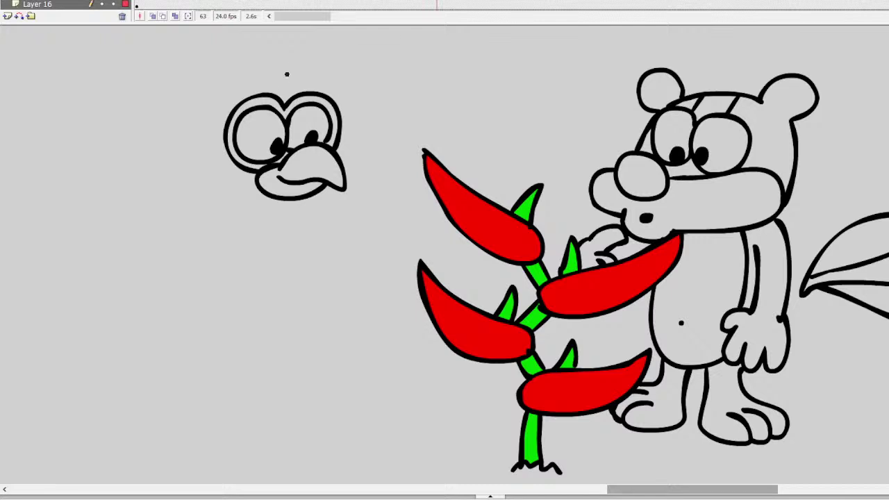
Step: Draw a jagged feather ring around the whole face, and add the crown with a pair of ear tufts on each side
mouse_move(287, 74)
left_mouse_down()
mouse_move(239, 73)
mouse_move(219, 89)
mouse_move(200, 118)
mouse_move(197, 160)
mouse_move(214, 193)
mouse_move(242, 209)
mouse_move(275, 216)
mouse_move(317, 207)
left_mouse_up()
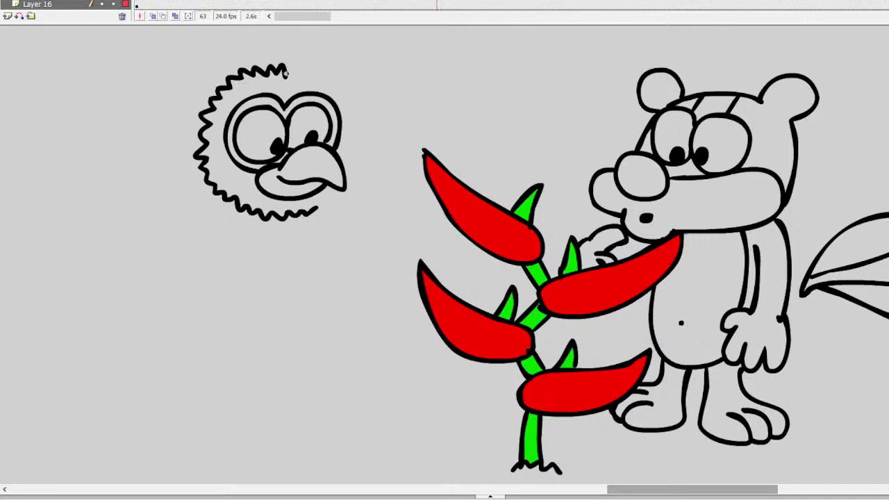
mouse_move(285, 73)
left_mouse_down()
mouse_move(326, 77)
mouse_move(359, 109)
mouse_move(364, 150)
mouse_move(322, 207)
left_mouse_up()
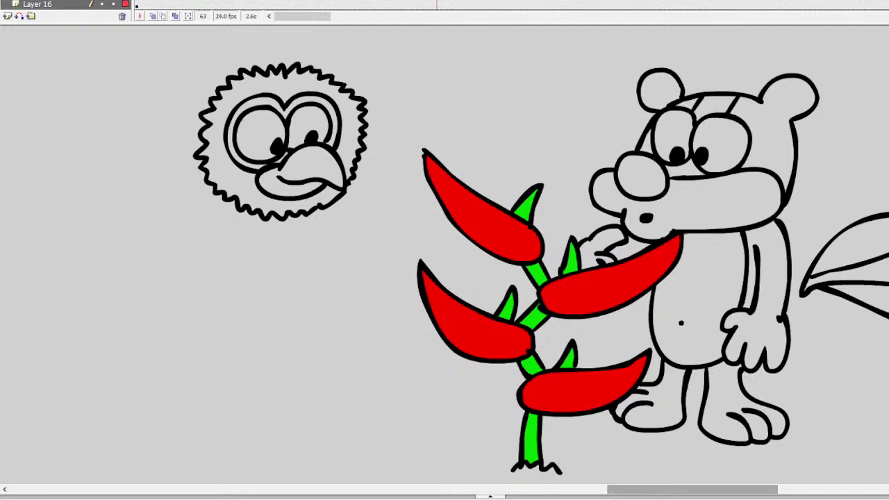
scroll(445, 278, "up", 3)
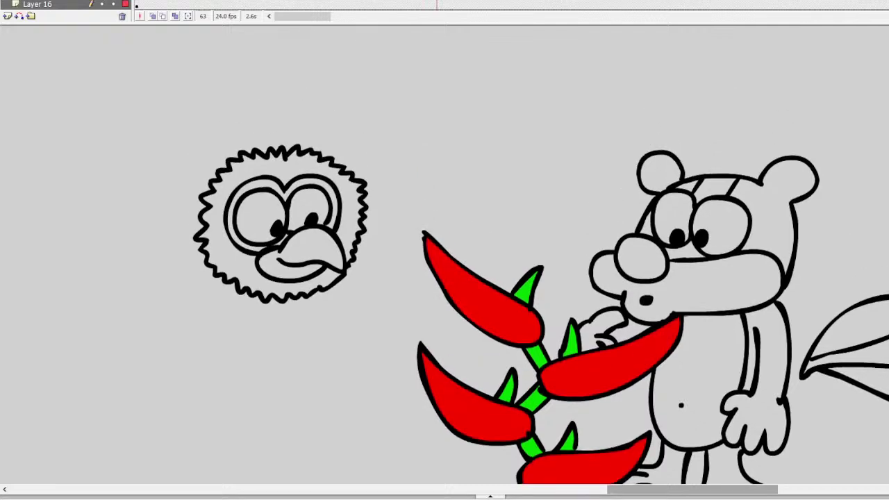
mouse_move(236, 138)
left_mouse_down()
mouse_move(233, 116)
mouse_move(214, 112)
mouse_move(197, 155)
mouse_move(240, 125)
mouse_move(240, 133)
mouse_move(302, 138)
mouse_move(328, 152)
mouse_move(328, 112)
mouse_move(334, 160)
left_mouse_up()
Step: Draw the curved back of the owl's head from the ear tufts down to the feather ring
mouse_move(199, 155)
left_mouse_down()
mouse_move(165, 219)
mouse_move(165, 254)
mouse_move(179, 281)
left_mouse_up()
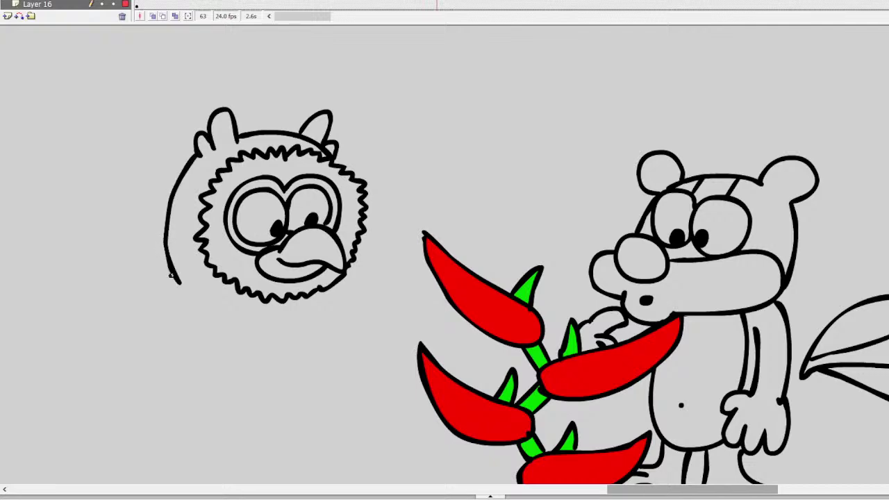
scroll(179, 282, "down", 2)
key("ctrl+z")
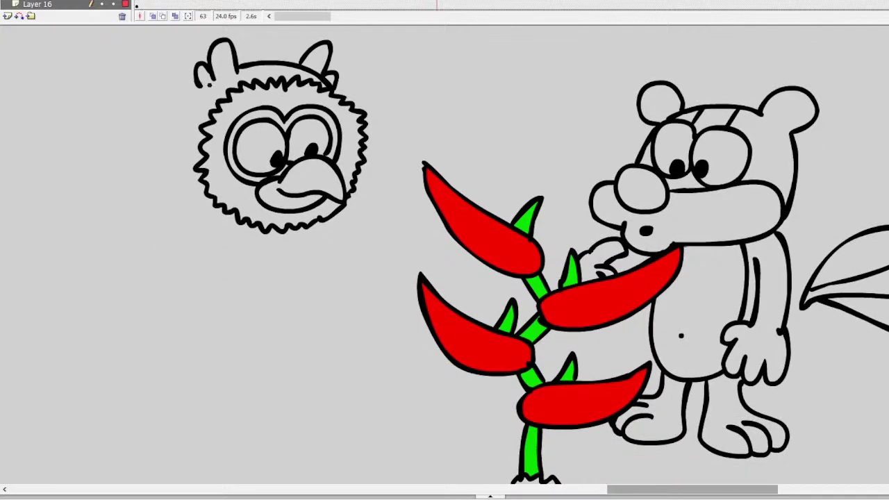
mouse_move(198, 85)
left_mouse_down()
mouse_move(185, 110)
mouse_move(181, 161)
mouse_move(190, 208)
mouse_move(211, 193)
mouse_move(196, 217)
mouse_move(203, 206)
mouse_move(246, 226)
mouse_move(183, 259)
mouse_move(184, 309)
mouse_move(203, 337)
mouse_move(252, 342)
left_mouse_up()
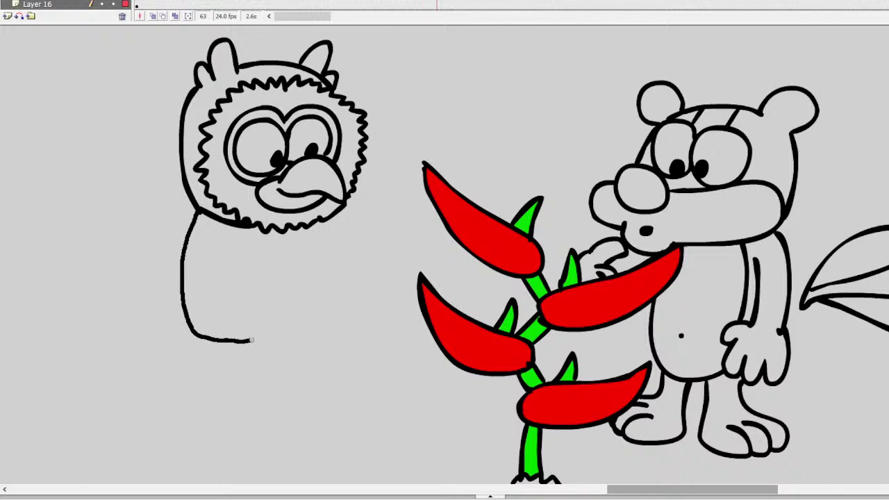
key("ctrl+z")
Step: Draw the owl's body with a scalloped lower edge, and add five drop-shaped marks on the chest
mouse_move(196, 207)
left_mouse_down()
mouse_move(185, 260)
mouse_move(204, 343)
mouse_move(311, 332)
left_mouse_up()
mouse_move(332, 217)
left_mouse_down()
mouse_move(341, 329)
mouse_move(329, 347)
mouse_move(312, 334)
left_mouse_up()
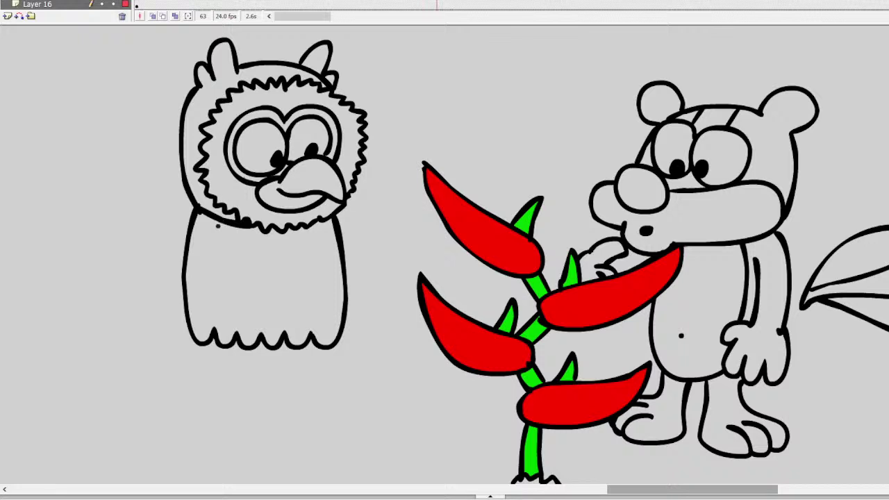
mouse_move(218, 225)
left_mouse_down()
mouse_move(215, 255)
mouse_move(219, 233)
mouse_move(263, 266)
mouse_move(262, 238)
mouse_move(303, 257)
mouse_move(309, 239)
left_mouse_up()
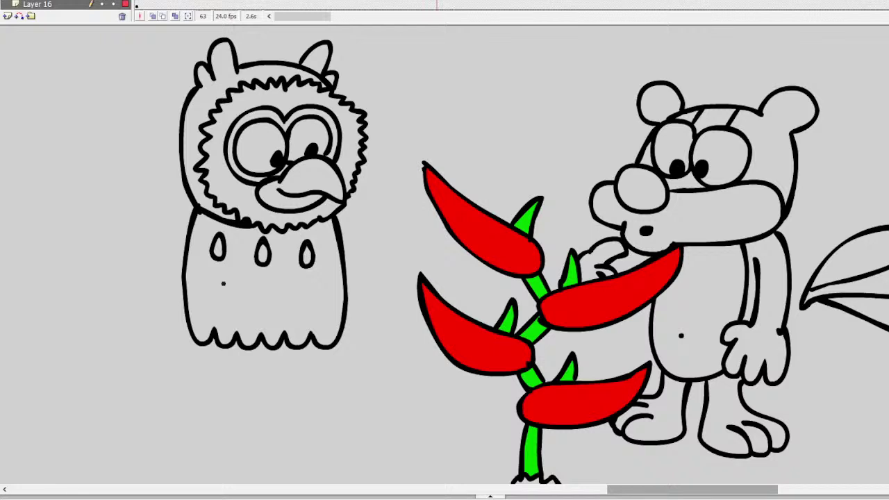
mouse_move(230, 274)
left_mouse_down()
mouse_move(223, 296)
mouse_move(231, 275)
mouse_move(274, 290)
mouse_move(281, 275)
left_mouse_up()
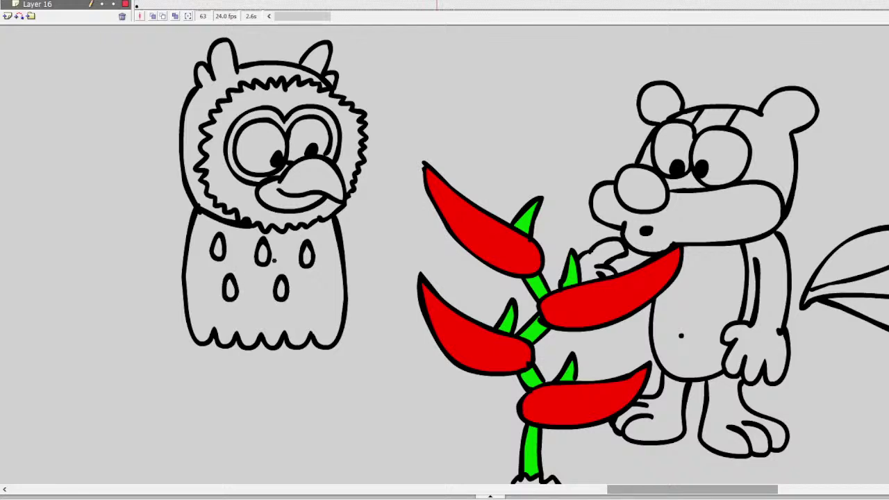
Step: Draw a small feathered wing on each side of the owl and two clusters of long toes under its body
mouse_move(190, 208)
left_mouse_down()
mouse_move(135, 230)
mouse_move(131, 245)
left_mouse_up()
key("ctrl+z")
mouse_move(196, 207)
left_mouse_down()
mouse_move(142, 222)
mouse_move(129, 247)
mouse_move(160, 236)
mouse_move(150, 261)
mouse_move(194, 214)
left_mouse_up()
mouse_move(351, 214)
left_mouse_down()
mouse_move(387, 224)
mouse_move(364, 228)
mouse_move(389, 249)
mouse_move(338, 237)
left_mouse_up()
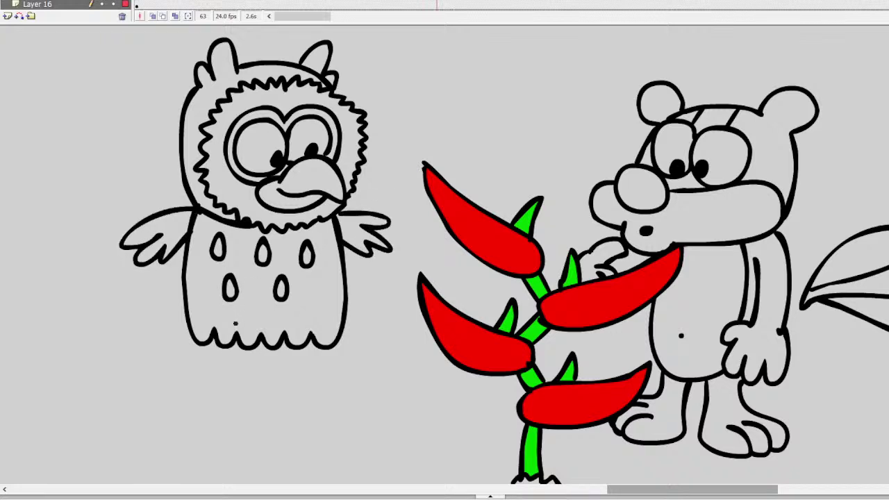
mouse_move(217, 341)
left_mouse_down()
mouse_move(215, 384)
mouse_move(233, 379)
mouse_move(249, 342)
mouse_move(259, 384)
mouse_move(267, 345)
mouse_move(300, 349)
mouse_move(276, 377)
mouse_move(307, 347)
mouse_move(318, 383)
mouse_move(326, 330)
left_mouse_up()
key("ctrl+z")
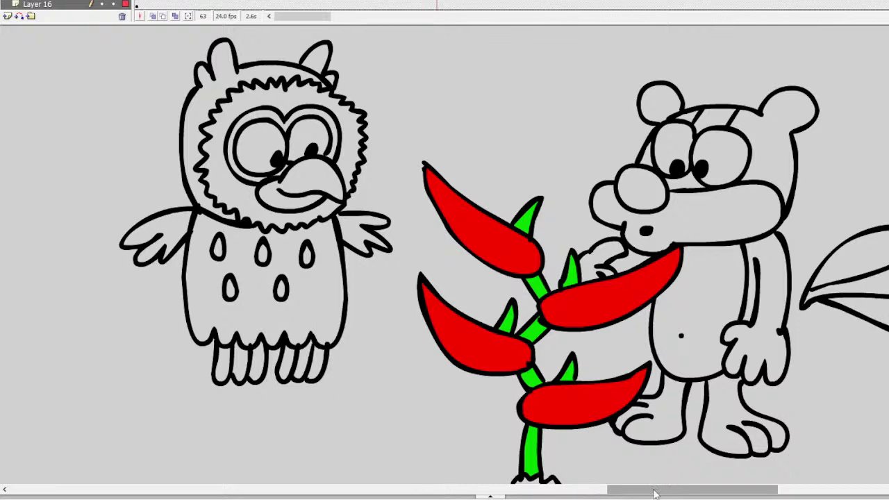
Step: Move the finished owl closer to the pepper plant so the two outer peppers overlap its face and body
left_click_drag(664, 494, 687, 494)
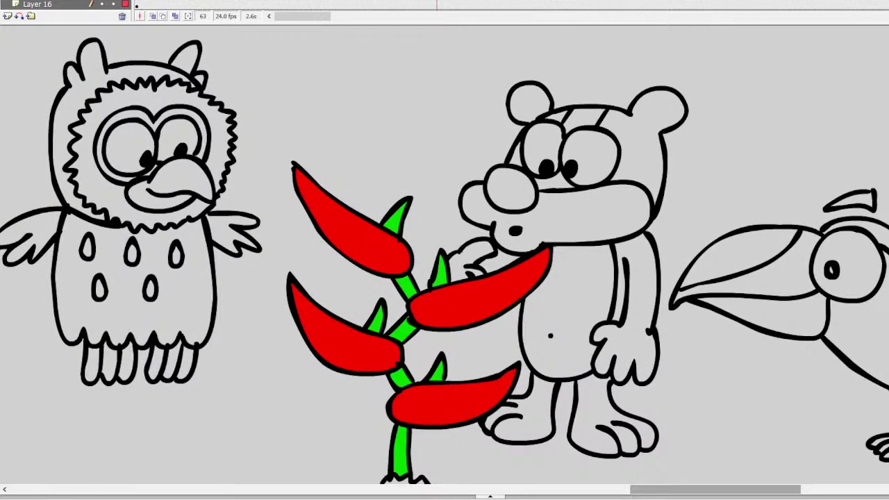
mouse_move(237, 121)
left_mouse_down()
mouse_move(281, 158)
mouse_move(290, 139)
mouse_move(344, 153)
mouse_move(333, 152)
left_mouse_up()
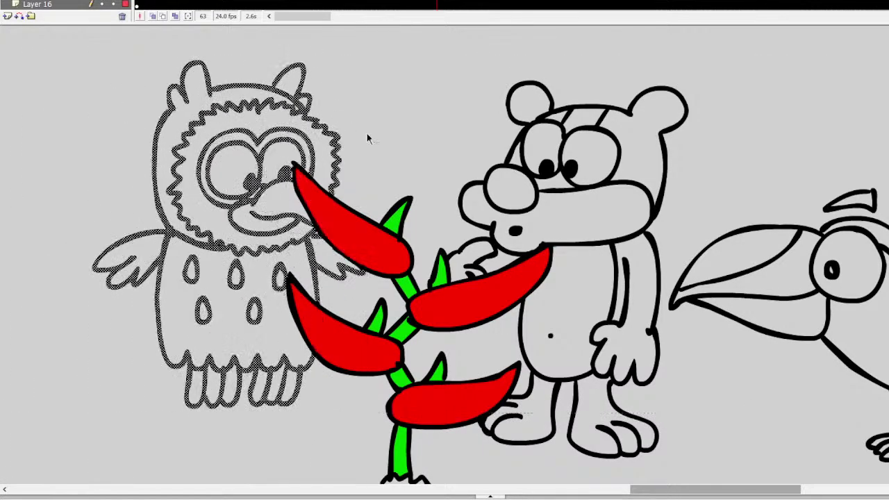
left_click(385, 128)
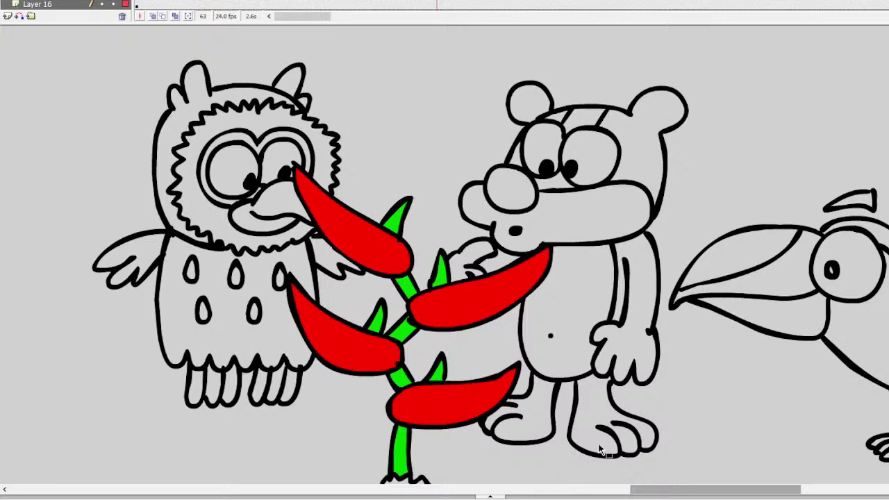
Step: At frame 38, draw an almond-shaped eye with its iris and pupil turned toward the owl, in the empty area behind the owl
key("z")
left_click(333, 337)
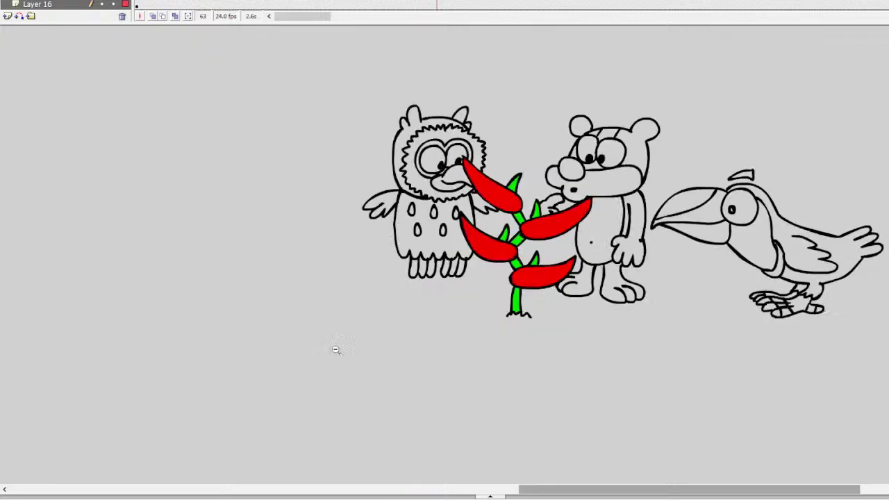
left_click(316, 1)
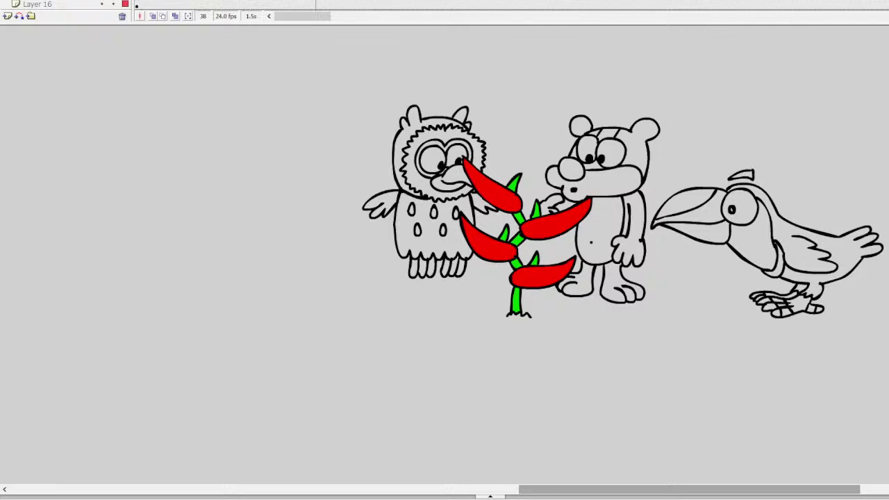
left_click(411, 158)
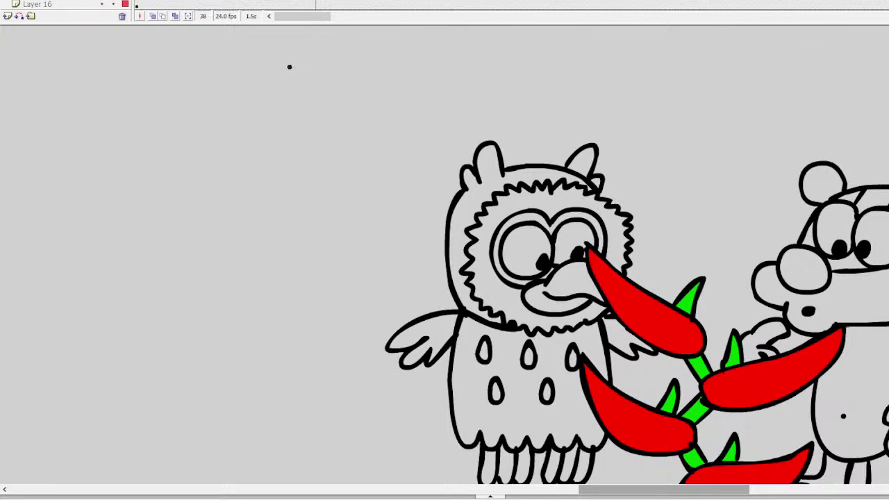
mouse_move(240, 110)
left_mouse_down()
mouse_move(272, 105)
mouse_move(287, 119)
mouse_move(287, 142)
mouse_move(268, 146)
mouse_move(242, 105)
left_mouse_up()
mouse_move(284, 126)
left_mouse_down()
mouse_move(271, 125)
mouse_move(268, 144)
mouse_move(283, 132)
left_mouse_up()
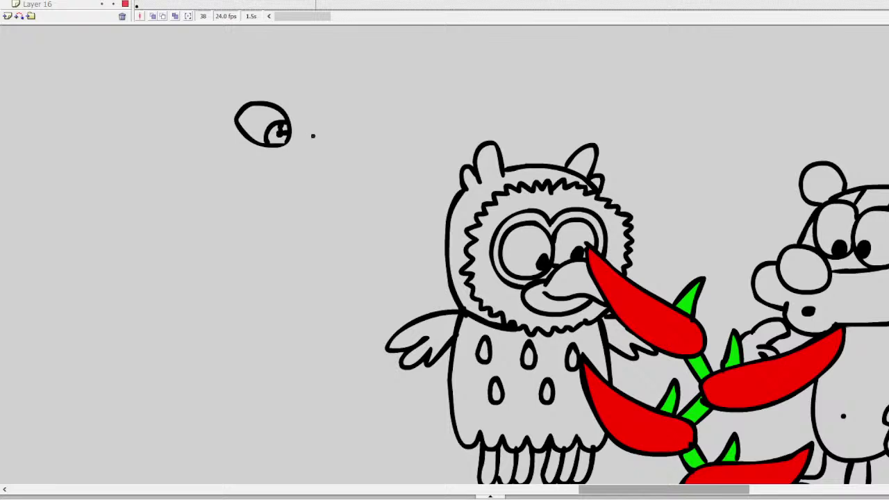
Step: Draw the new face's pointed nose profile and a small mouth below the eye
mouse_move(314, 135)
left_mouse_down()
mouse_move(302, 168)
mouse_move(286, 166)
mouse_move(281, 202)
left_mouse_up()
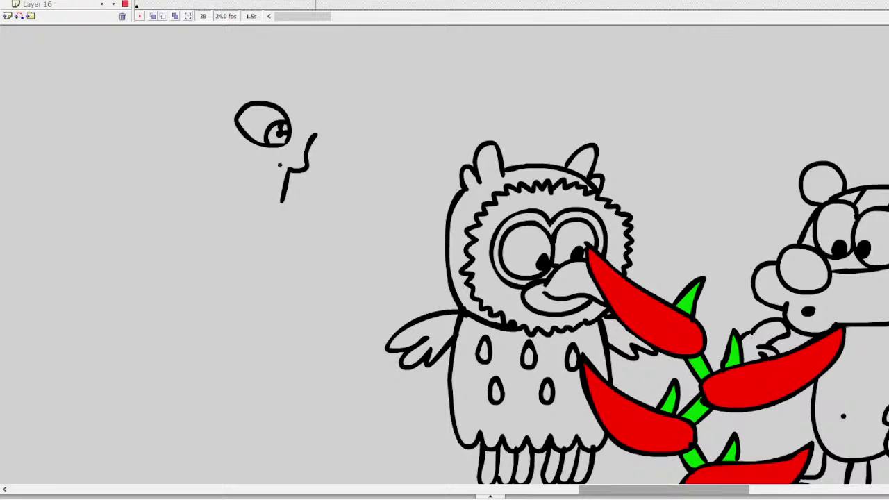
key("ctrl+z")
mouse_move(292, 170)
left_mouse_down()
mouse_move(272, 206)
mouse_move(276, 196)
left_mouse_up()
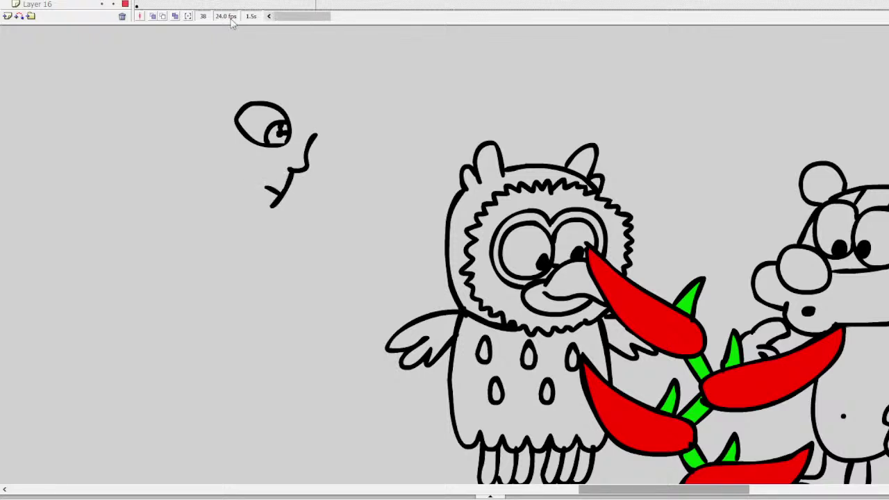
Step: Draw the new character's rounded ear with a hair lock over it, and the jawline from the ear to the mouth
mouse_move(229, 89)
left_mouse_down()
mouse_move(211, 94)
mouse_move(189, 125)
left_mouse_up()
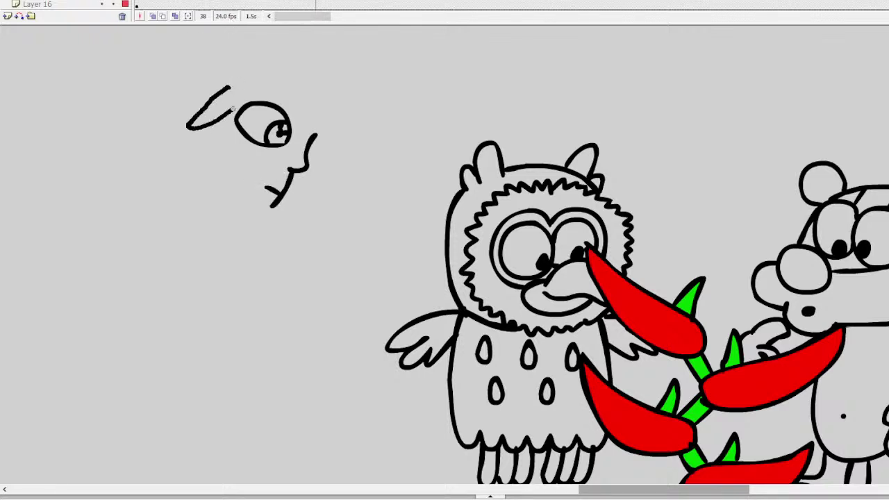
key("ctrl+z")
mouse_move(216, 81)
left_mouse_down()
mouse_move(195, 98)
mouse_move(221, 103)
mouse_move(170, 68)
mouse_move(181, 118)
left_mouse_up()
key("ctrl+z")
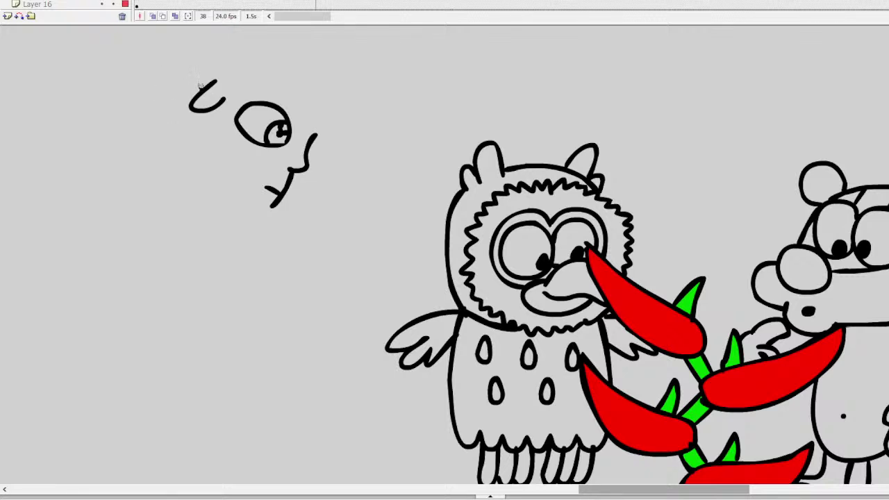
mouse_move(200, 85)
left_mouse_down()
mouse_move(173, 108)
mouse_move(182, 127)
left_mouse_up()
mouse_move(272, 203)
left_mouse_down()
mouse_move(239, 218)
mouse_move(212, 203)
mouse_move(181, 165)
mouse_move(176, 116)
left_mouse_up()
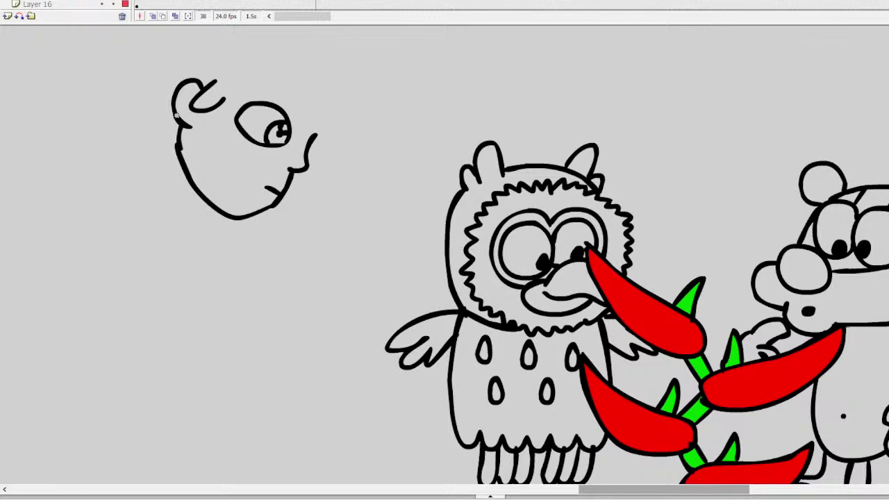
Step: Add a fringe of short spiky strands across the forehead, from the ear over the eye to the nose
left_click_drag(243, 85, 221, 110)
left_click_drag(271, 86, 247, 104)
mouse_move(299, 99)
left_mouse_down()
mouse_move(252, 105)
mouse_move(313, 113)
mouse_move(300, 125)
left_mouse_up()
left_click_drag(300, 125, 325, 129)
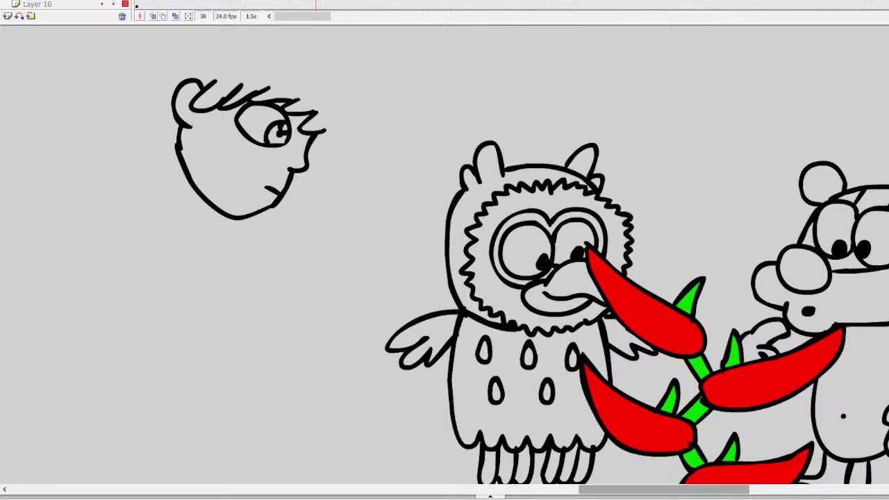
Step: Draw the outer hair outline with jagged locks over the crown, behind the ear and along the far side of the face
left_click_drag(256, 43, 174, 63)
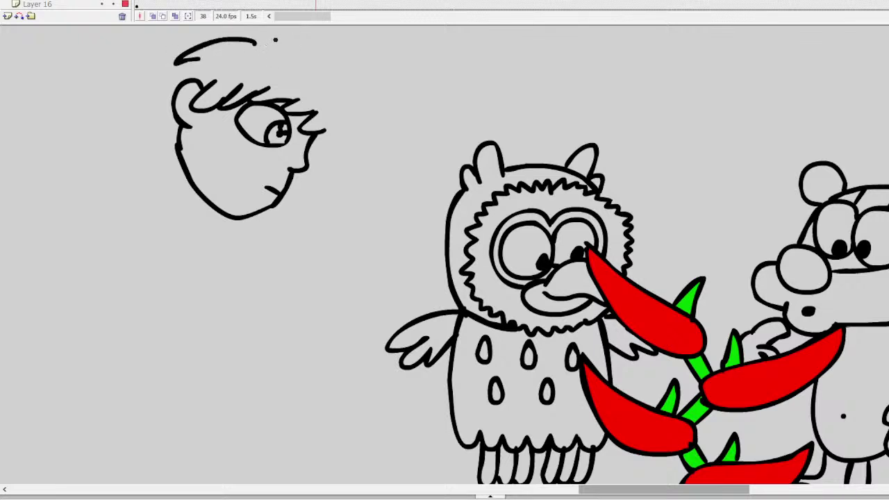
key("ctrl+z")
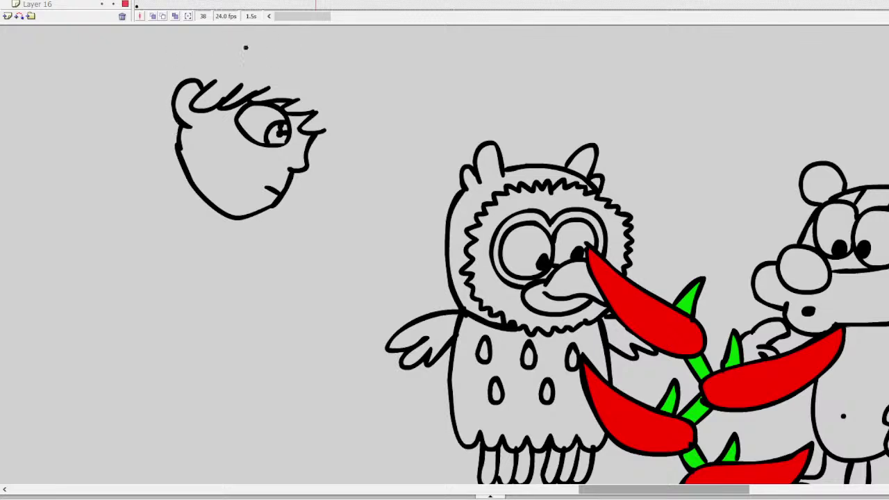
mouse_move(250, 38)
left_mouse_down()
mouse_move(191, 46)
mouse_move(165, 76)
mouse_move(149, 132)
mouse_move(175, 146)
mouse_move(157, 154)
left_mouse_up()
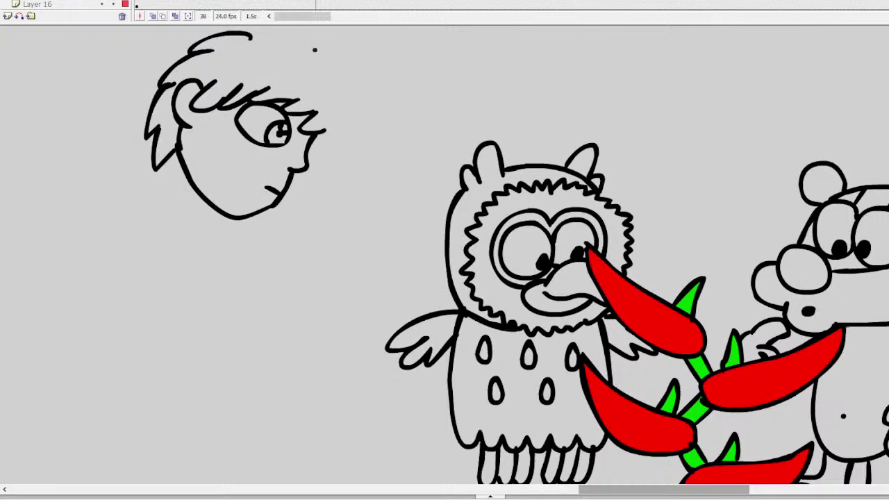
mouse_move(315, 50)
left_mouse_down()
mouse_move(337, 97)
mouse_move(260, 64)
mouse_move(254, 38)
mouse_move(291, 32)
mouse_move(321, 51)
mouse_move(331, 84)
mouse_move(317, 83)
mouse_move(336, 90)
mouse_move(339, 126)
mouse_move(316, 152)
mouse_move(316, 132)
mouse_move(308, 152)
mouse_move(304, 135)
mouse_move(330, 130)
mouse_move(319, 162)
mouse_move(304, 189)
left_mouse_up()
key("ctrl+z")
key("ctrl+z")
key("ctrl+z")
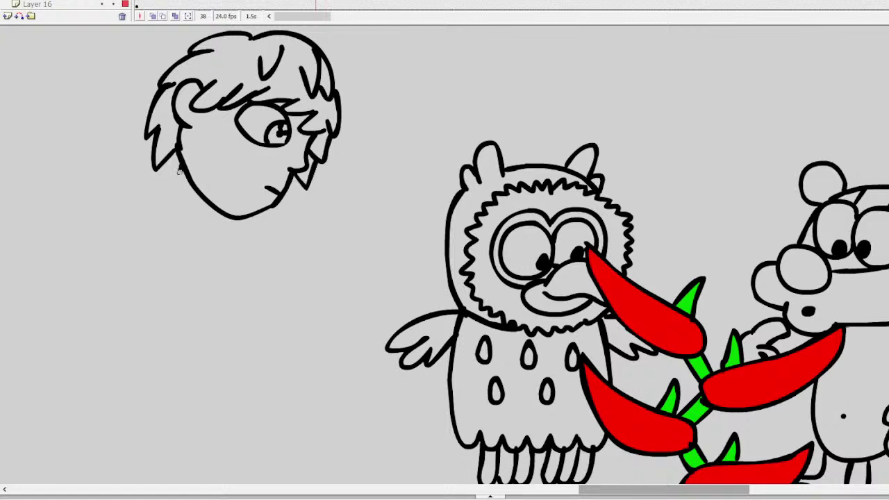
Step: Draw the neck with a pointed draped collar, and a short puffed sleeve ending in a striped cuff
mouse_move(182, 168)
left_mouse_down()
mouse_move(167, 187)
mouse_move(208, 206)
left_mouse_up()
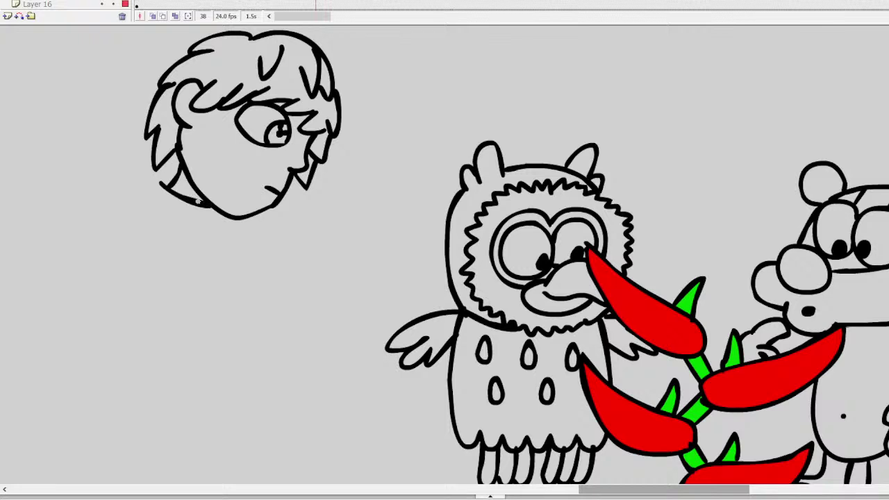
mouse_move(176, 168)
left_mouse_down()
mouse_move(136, 198)
mouse_move(112, 210)
mouse_move(127, 227)
mouse_move(229, 275)
mouse_move(217, 204)
left_mouse_up()
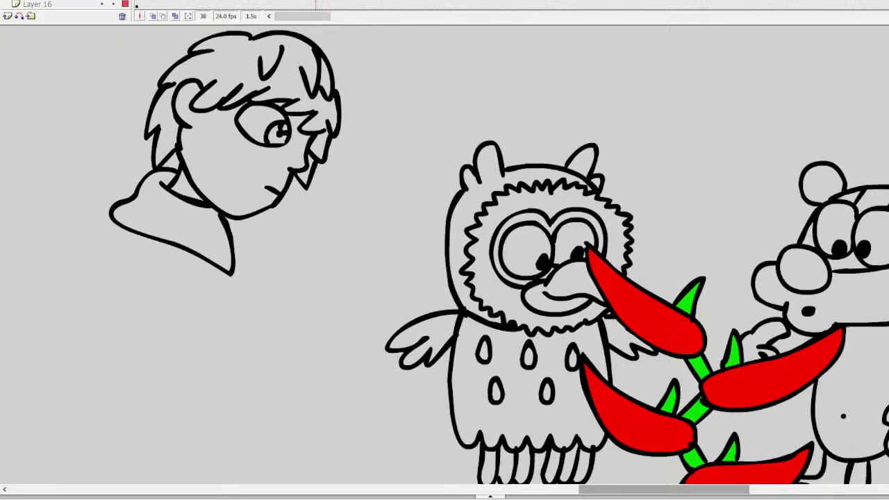
mouse_move(113, 219)
left_mouse_down()
mouse_move(92, 246)
mouse_move(101, 265)
mouse_move(142, 272)
mouse_move(166, 240)
left_mouse_up()
mouse_move(96, 265)
left_mouse_down()
mouse_move(92, 280)
mouse_move(137, 272)
mouse_move(102, 285)
mouse_move(111, 273)
mouse_move(125, 294)
left_mouse_up()
left_click_drag(132, 276, 132, 292)
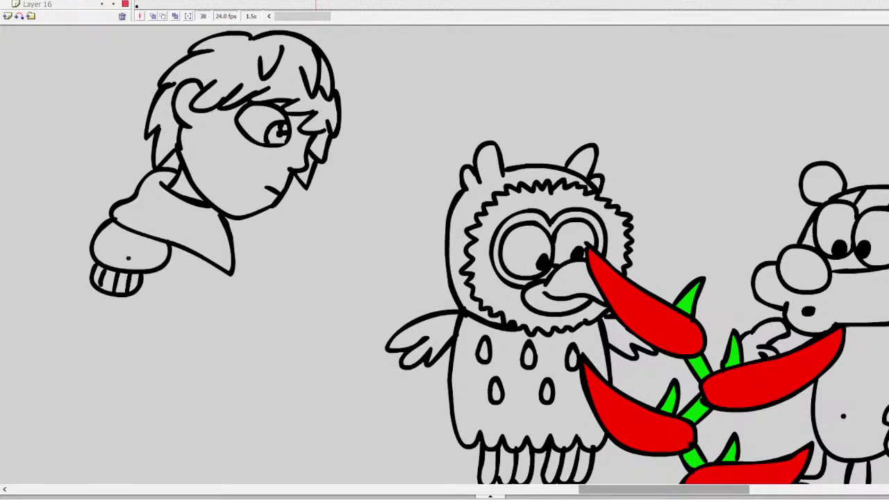
Step: Draw the human character's near arm hanging down from the striped cuff, with a forearm sleeve and a hand with separate fingers
left_click_drag(165, 264, 150, 348)
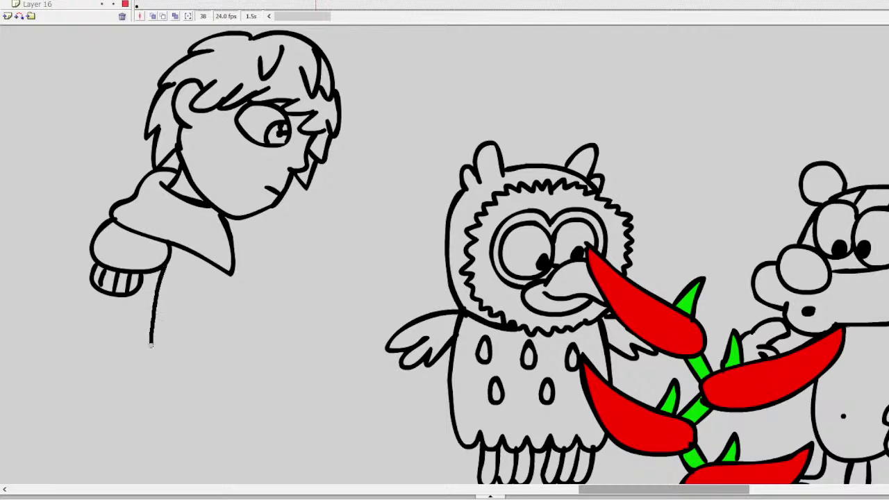
mouse_move(106, 295)
left_mouse_down()
mouse_move(132, 342)
mouse_move(150, 339)
mouse_move(97, 403)
mouse_move(154, 363)
mouse_move(151, 339)
left_mouse_up()
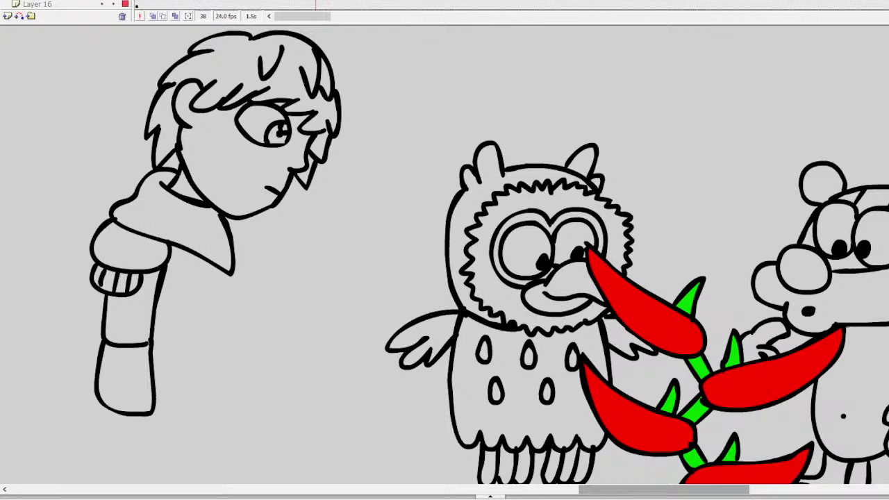
scroll(445, 257, "down", 3)
scroll(445, 257, "up", 1)
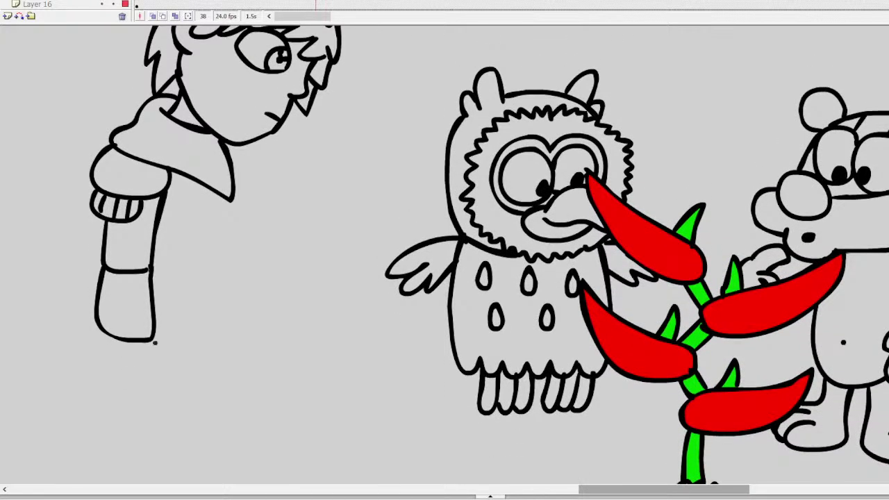
mouse_move(155, 343)
left_mouse_down()
mouse_move(125, 394)
mouse_move(121, 359)
mouse_move(108, 359)
mouse_move(101, 376)
mouse_move(97, 328)
left_mouse_up()
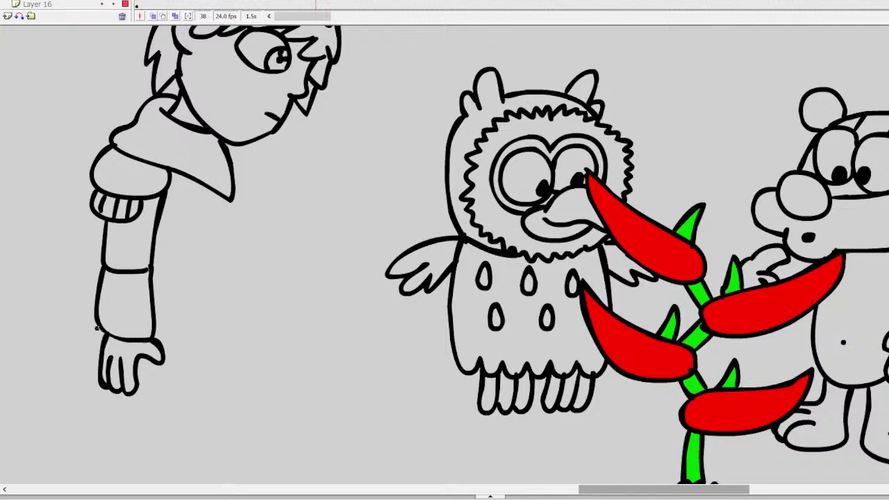
Step: Draw the front of the torso below the collar and two parallel diagonal stripes across the chest
left_click_drag(228, 201, 224, 287)
mouse_move(172, 185)
left_mouse_down()
mouse_move(227, 238)
mouse_move(228, 209)
left_mouse_up()
mouse_move(164, 214)
left_mouse_down()
mouse_move(223, 277)
mouse_move(222, 294)
mouse_move(211, 297)
mouse_move(145, 289)
mouse_move(201, 320)
mouse_move(197, 418)
left_mouse_up()
Step: Outline the puffy knee-length shorts from waist to hem and add vertical stripes down both legs
left_click_drag(219, 297, 223, 410)
mouse_move(107, 387)
left_mouse_down()
mouse_move(113, 412)
mouse_move(201, 419)
left_mouse_up()
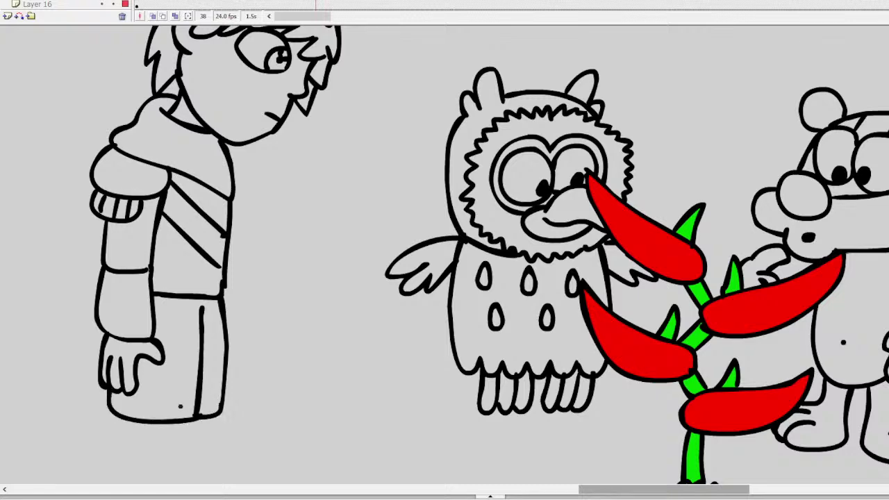
left_click_drag(184, 297, 167, 420)
left_click_drag(187, 305, 178, 419)
left_click_drag(208, 299, 211, 410)
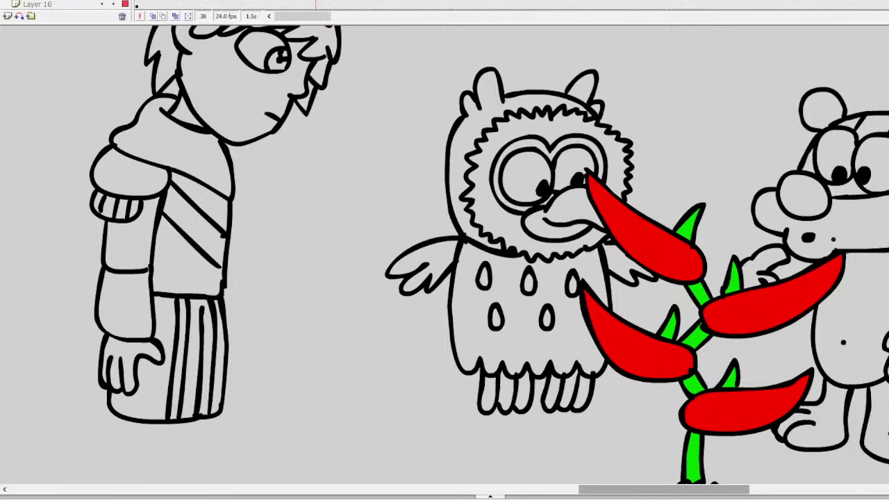
Step: Add a cuff band along the bottom of the shorts and draw the short bare lower legs beneath it
scroll(445, 250, "down", 4)
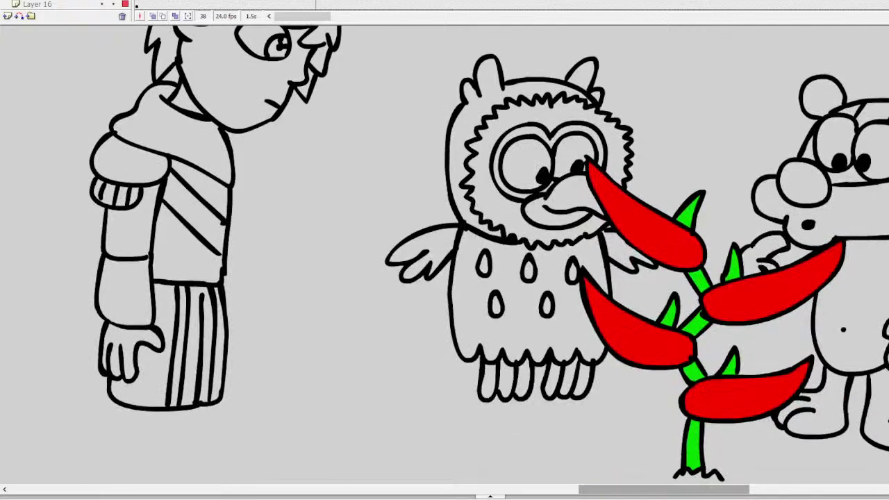
scroll(444, 250, "up", 1)
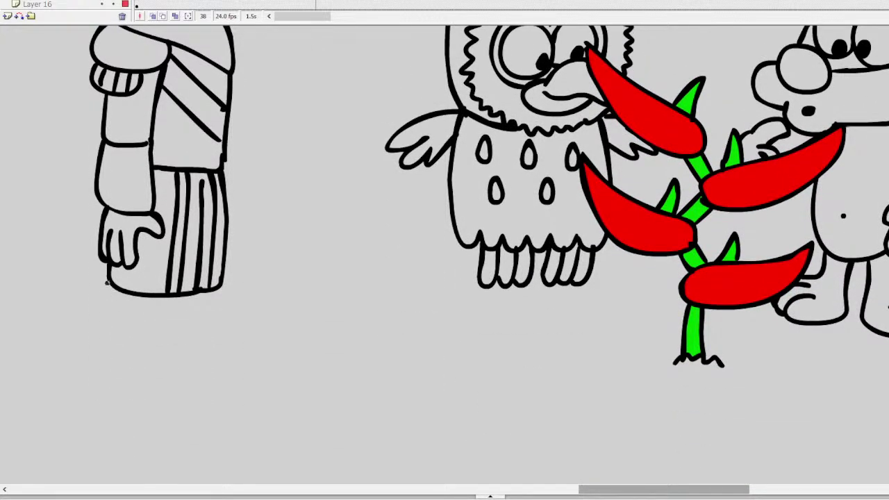
mouse_move(106, 283)
left_mouse_down()
mouse_move(143, 316)
mouse_move(214, 307)
mouse_move(189, 313)
left_mouse_up()
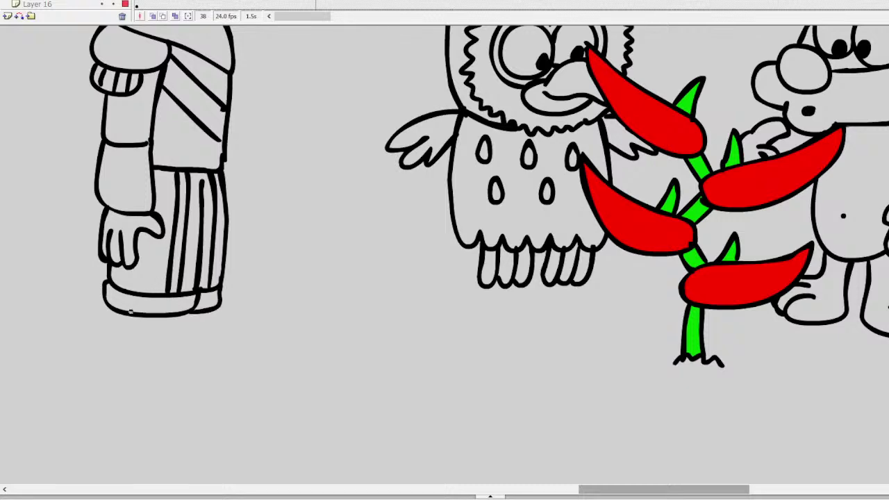
left_click_drag(124, 314, 123, 349)
left_click_drag(167, 317, 165, 344)
left_click_drag(204, 313, 200, 338)
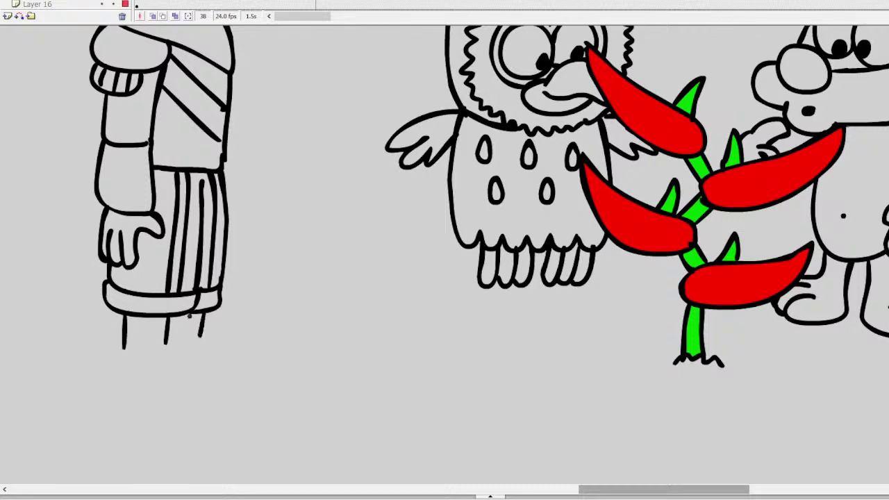
Step: Draw both ankle boots overlapping under the legs, with a cuff line and paired curved stripes running down to the toes
mouse_move(123, 348)
left_mouse_down()
mouse_move(162, 345)
mouse_move(179, 360)
mouse_move(114, 360)
mouse_move(95, 445)
mouse_move(113, 459)
mouse_move(138, 453)
mouse_move(191, 469)
mouse_move(233, 459)
mouse_move(237, 439)
mouse_move(177, 400)
left_mouse_up()
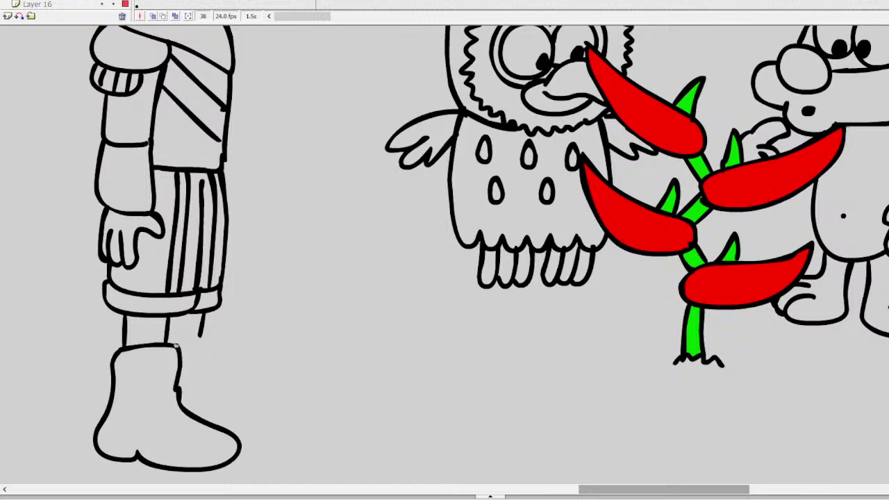
mouse_move(177, 345)
left_mouse_down()
mouse_move(213, 348)
mouse_move(224, 392)
mouse_move(265, 412)
mouse_move(277, 431)
mouse_move(266, 448)
mouse_move(240, 446)
left_mouse_up()
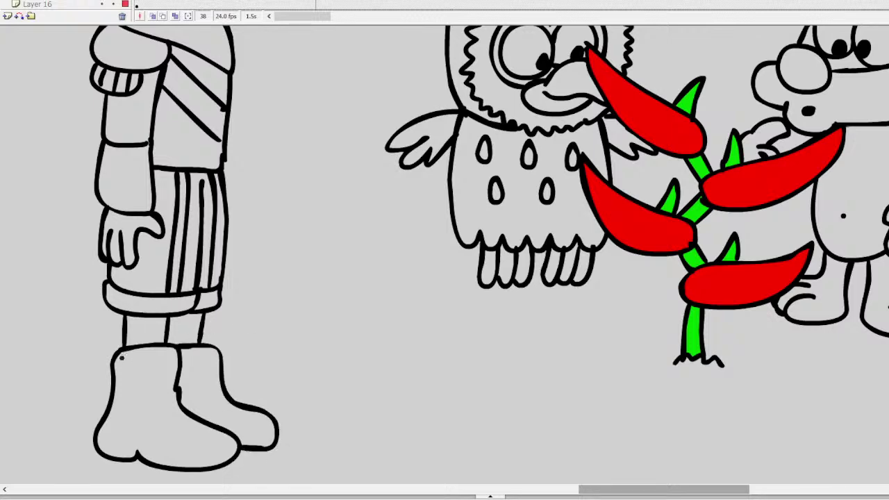
left_click_drag(109, 374, 224, 366)
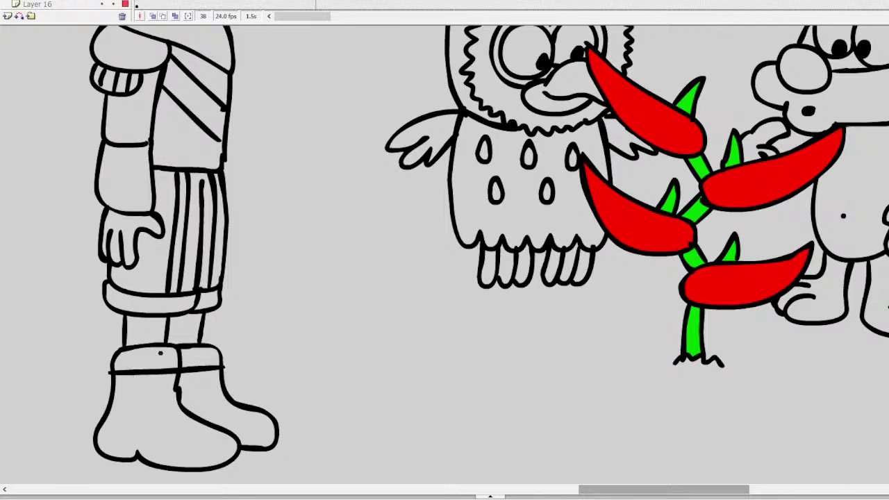
mouse_move(156, 348)
left_mouse_down()
mouse_move(158, 368)
mouse_move(168, 369)
mouse_move(163, 420)
mouse_move(222, 448)
left_mouse_up()
mouse_move(167, 375)
left_mouse_down()
mouse_move(169, 407)
mouse_move(237, 444)
left_mouse_up()
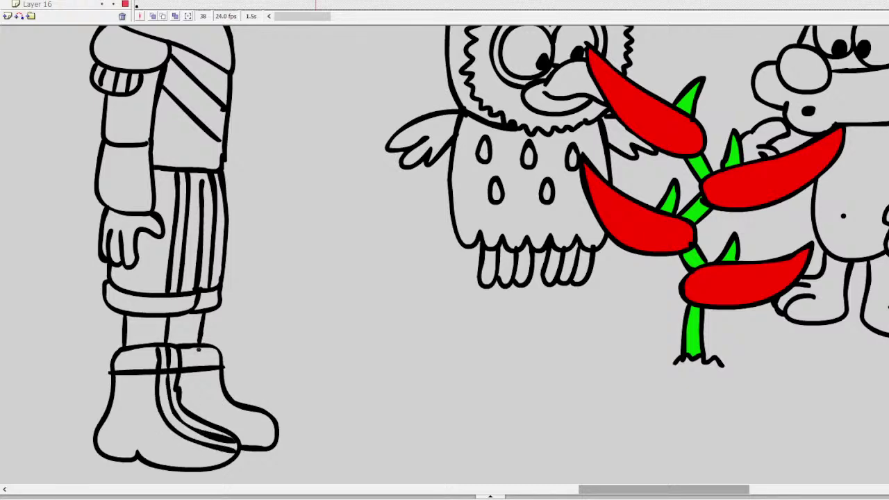
mouse_move(198, 348)
left_mouse_down()
mouse_move(199, 376)
mouse_move(235, 428)
mouse_move(275, 438)
left_mouse_up()
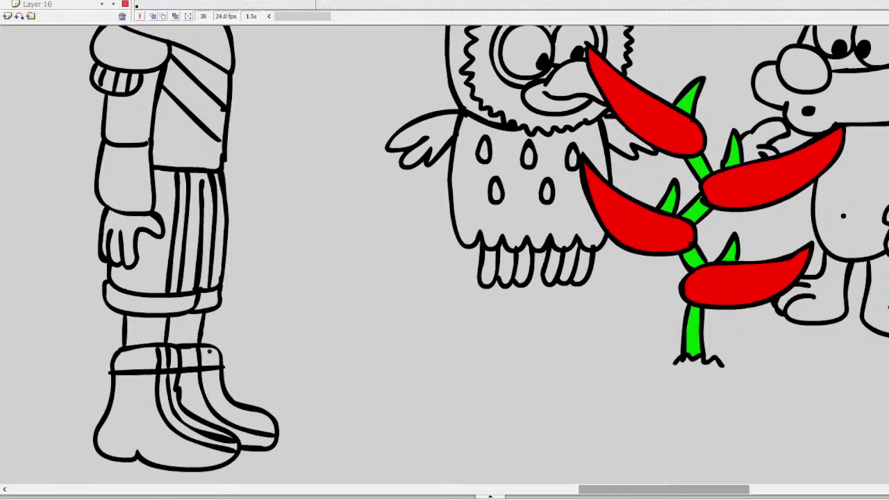
mouse_move(211, 348)
left_mouse_down()
mouse_move(216, 403)
mouse_move(278, 430)
left_mouse_up()
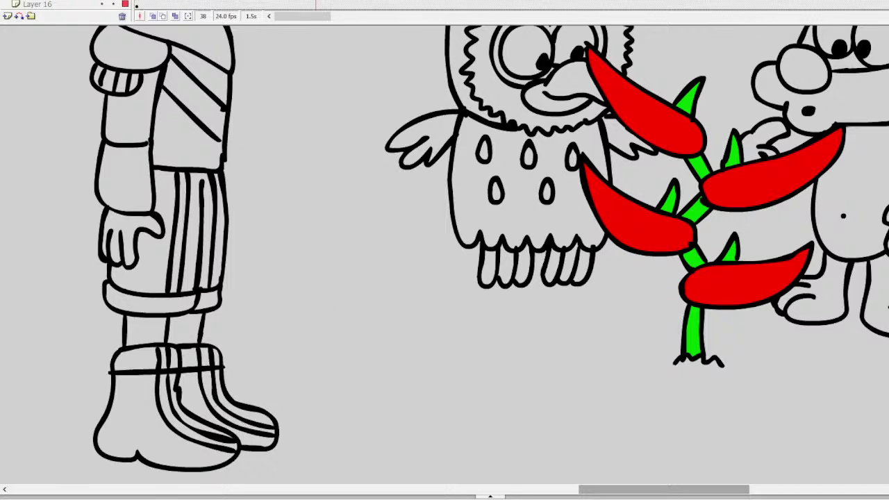
Step: Draw the far arm bent up from the chest with a curled hand touching the chin, redrawing the upper arm in a lower position
scroll(444, 256, "up", 5)
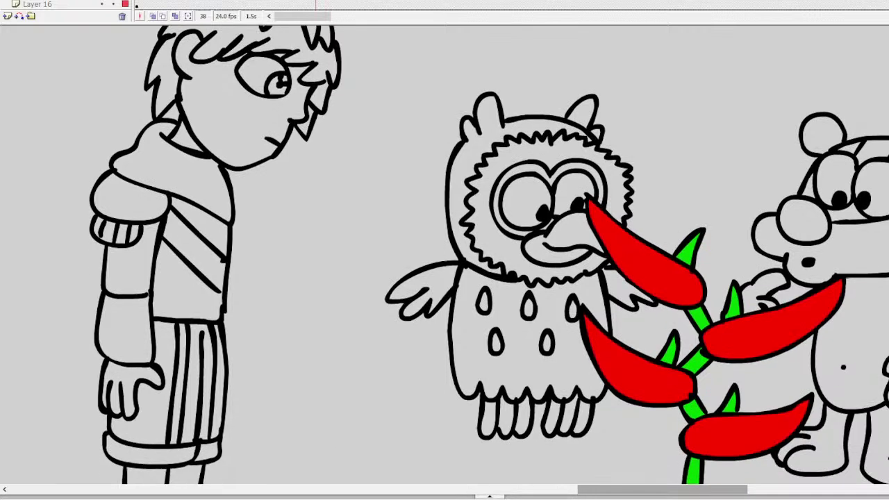
mouse_move(306, 172)
left_mouse_down()
mouse_move(288, 147)
mouse_move(308, 211)
mouse_move(292, 186)
mouse_move(323, 208)
mouse_move(325, 198)
mouse_move(288, 178)
mouse_move(283, 199)
left_mouse_up()
left_click_drag(276, 204, 283, 212)
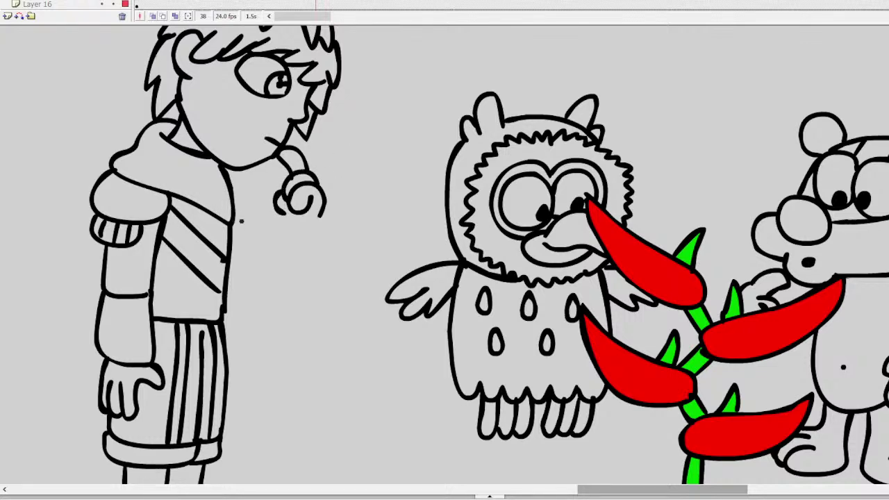
mouse_move(278, 214)
left_mouse_down()
mouse_move(308, 228)
mouse_move(312, 207)
mouse_move(318, 220)
mouse_move(269, 277)
mouse_move(250, 230)
mouse_move(272, 204)
mouse_move(273, 218)
mouse_move(250, 217)
mouse_move(250, 227)
mouse_move(226, 169)
left_mouse_up()
mouse_move(268, 274)
left_mouse_down()
mouse_move(246, 276)
mouse_move(223, 258)
left_mouse_up()
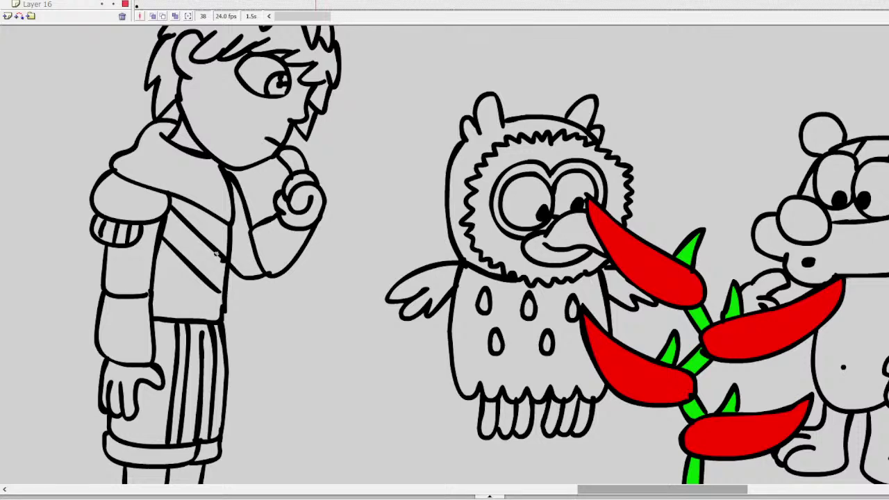
key("ctrl+z")
key("ctrl+z")
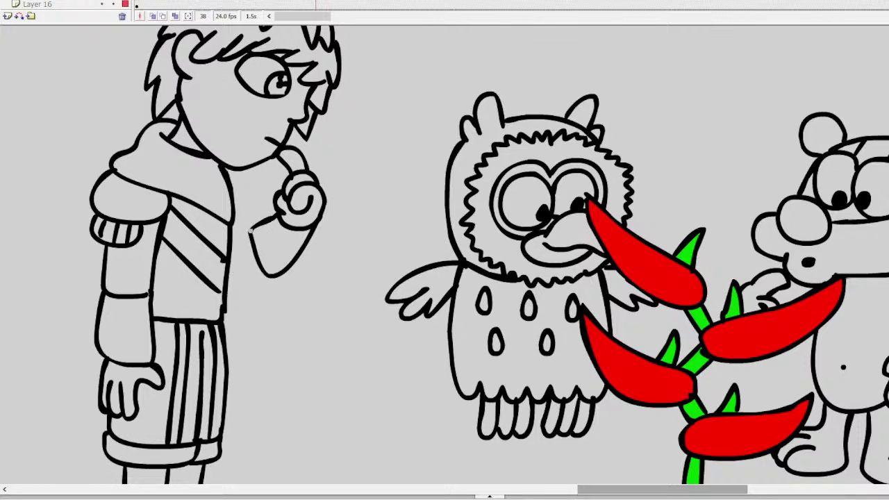
left_click_drag(269, 275, 216, 248)
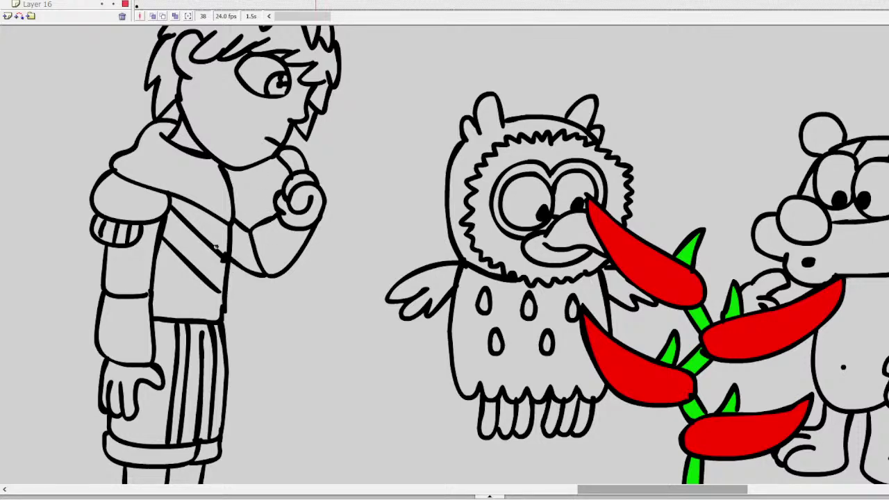
Step: Select the whole human character and move it up and closer to the owl
left_click(389, 262, "alt")
left_click(397, 284, "alt")
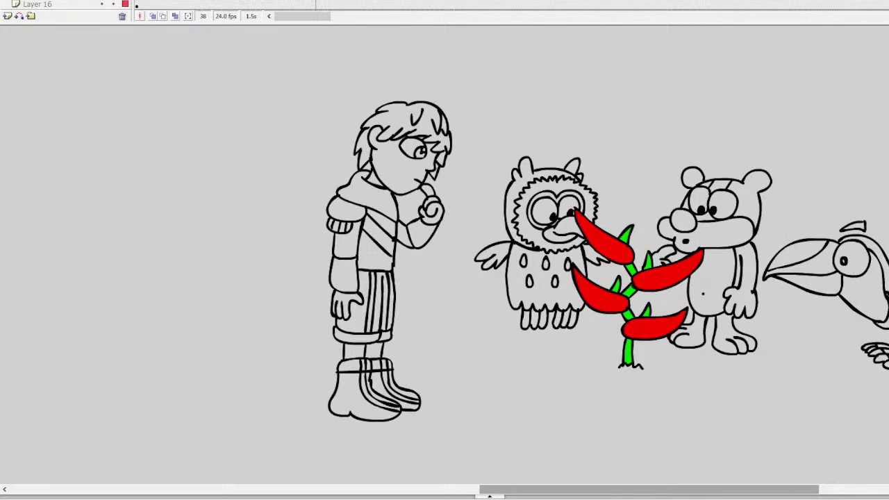
left_click(448, 151)
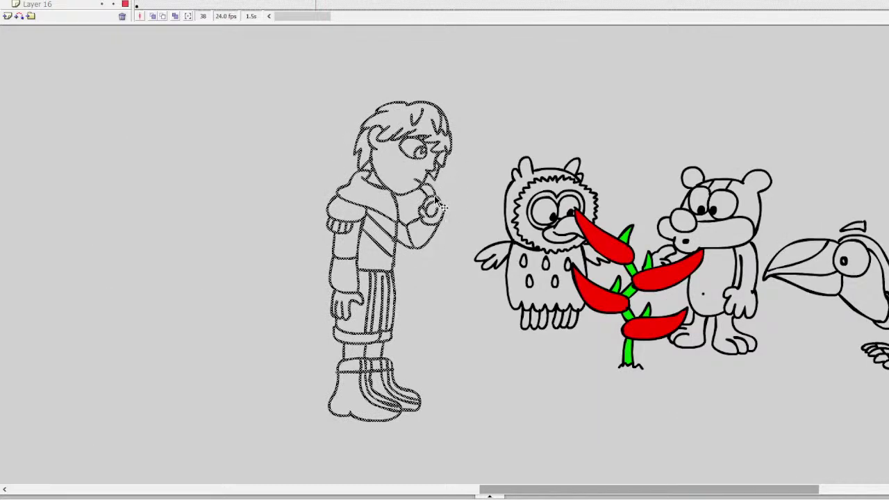
left_click_drag(441, 205, 479, 154)
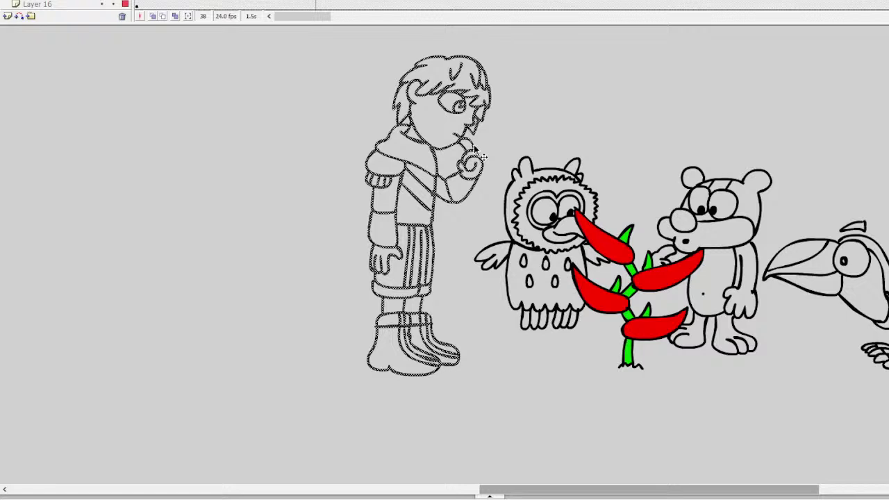
left_click(614, 410)
Step: Examine the handwritten list of show titles and the other drawings across the canvas
left_click_drag(618, 491, 277, 487)
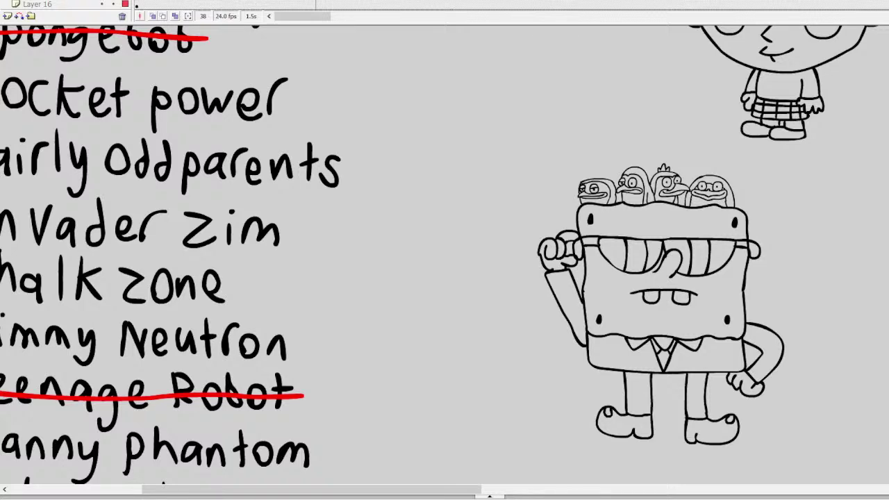
left_click_drag(347, 489, 735, 480)
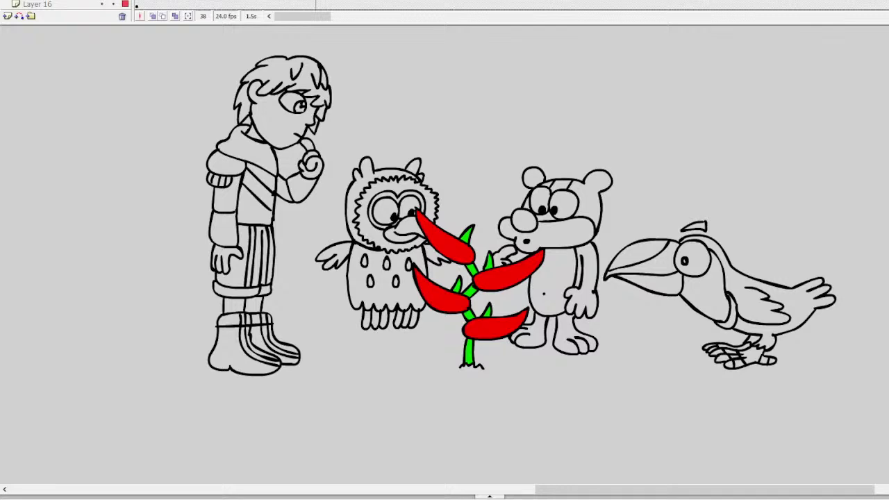
scroll(272, 470, "left", 15)
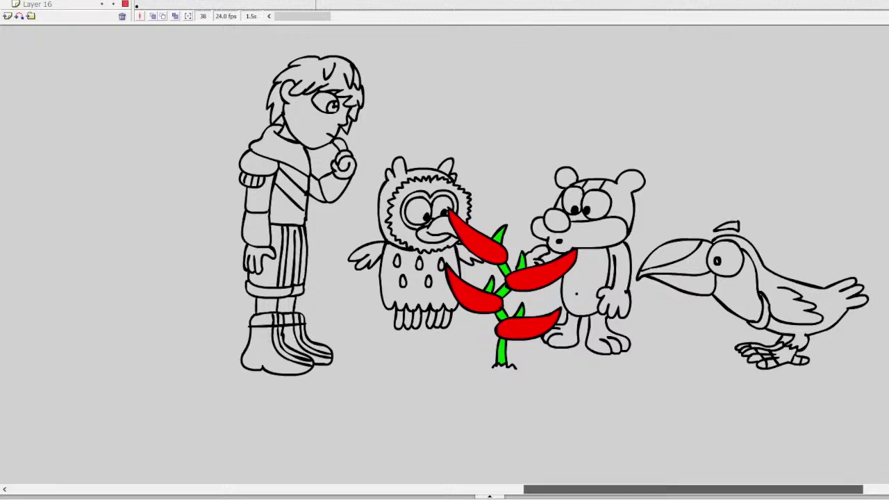
scroll(444, 255, "up", 10)
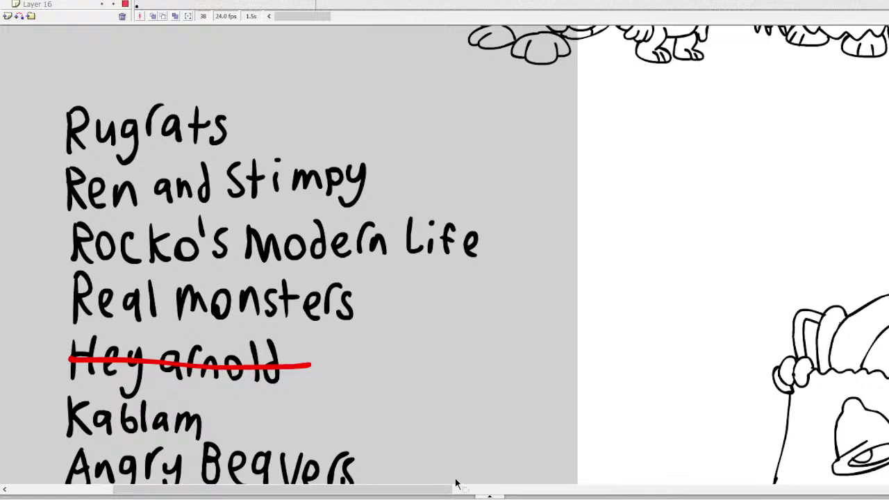
Step: On Layer 6, draw two large overlapping oval eyes with small dot pupils in the empty area right of the stage
left_click_drag(441, 492, 888, 470)
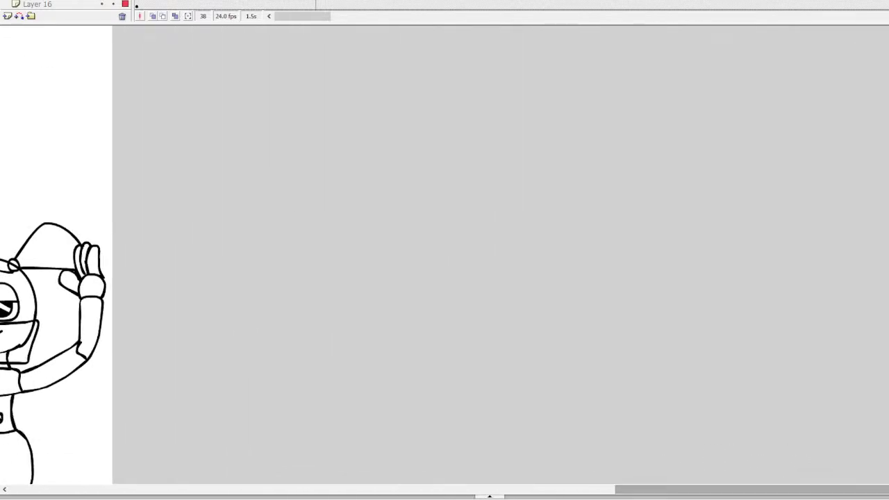
scroll(445, 255, "down", 3)
scroll(63, 4, "down", 3)
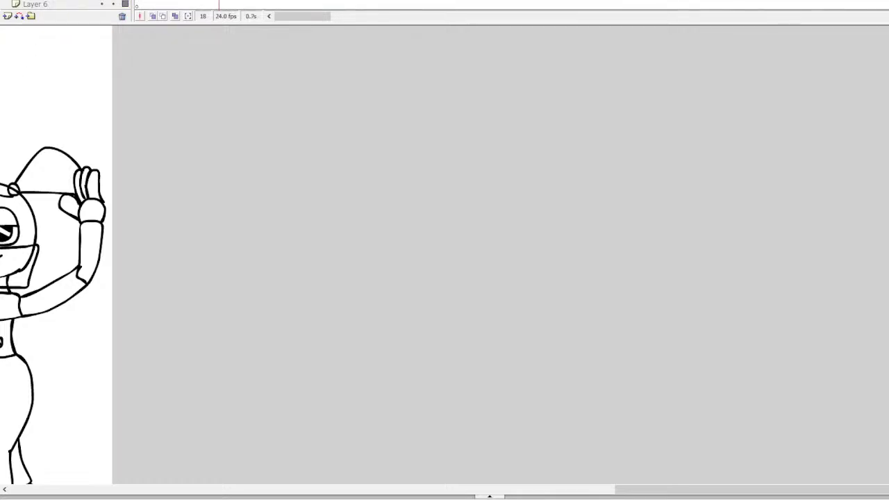
left_click(515, 154)
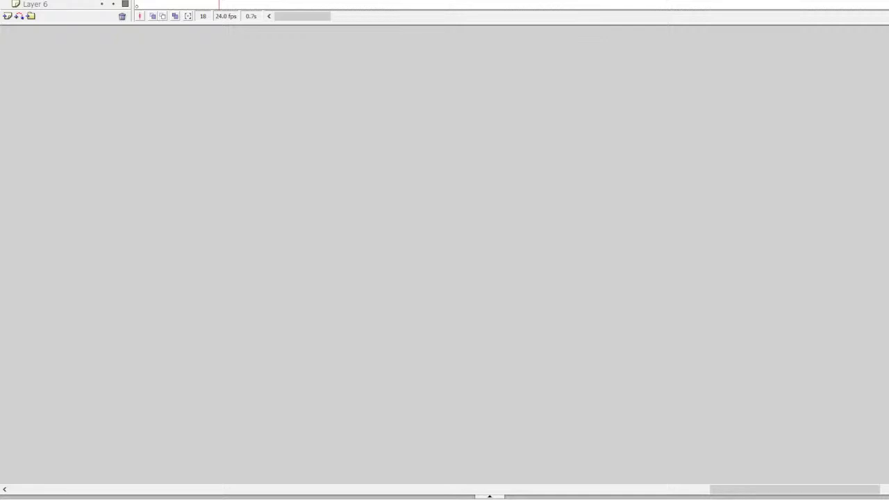
mouse_move(422, 79)
left_mouse_down()
mouse_move(371, 109)
mouse_move(424, 160)
mouse_move(438, 92)
mouse_move(414, 75)
mouse_move(379, 70)
mouse_move(323, 109)
mouse_move(345, 157)
mouse_move(362, 154)
left_mouse_up()
left_click(380, 120)
left_click(356, 93)
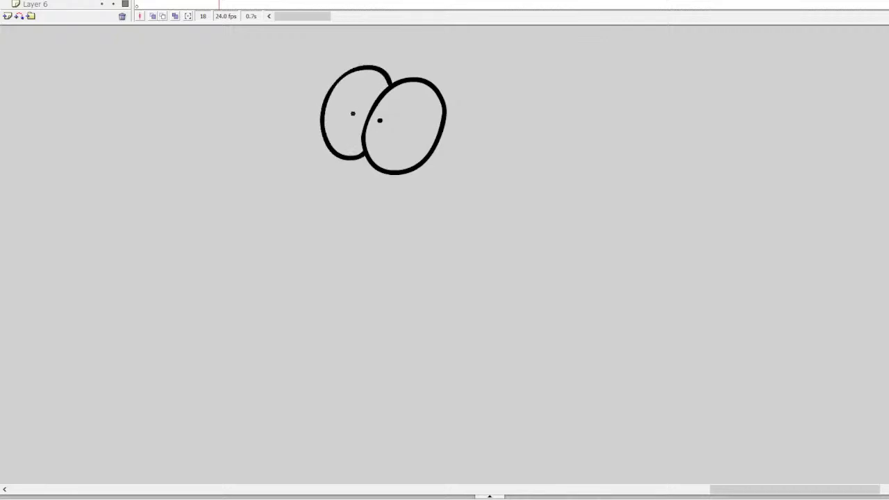
left_click(354, 113)
Step: Draw the new character's oval nose with a highlight, the long snout, and an open mouth with a tongue and rounded upper teeth
mouse_move(251, 164)
left_mouse_down()
mouse_move(307, 187)
mouse_move(306, 206)
mouse_move(277, 205)
mouse_move(232, 185)
mouse_move(244, 162)
mouse_move(247, 193)
left_mouse_up()
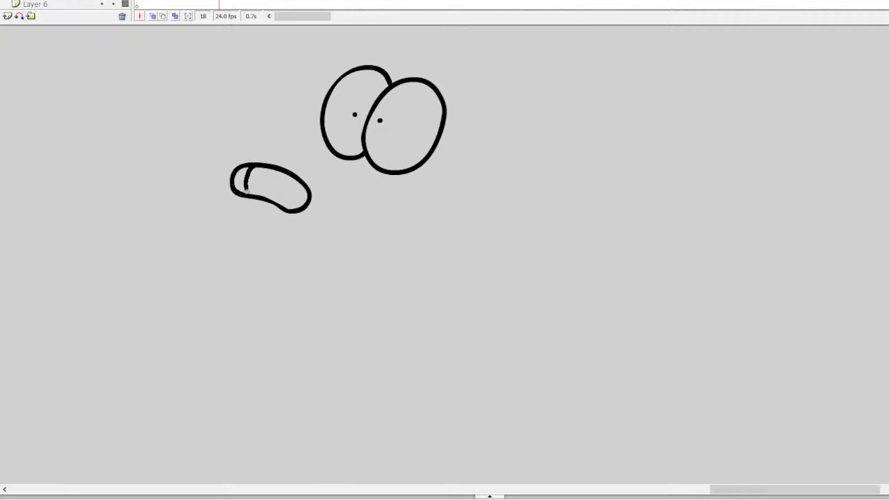
mouse_move(321, 118)
left_mouse_down()
mouse_move(242, 155)
mouse_move(243, 174)
mouse_move(232, 182)
mouse_move(231, 172)
mouse_move(210, 205)
mouse_move(252, 242)
mouse_move(312, 237)
mouse_move(417, 189)
mouse_move(454, 207)
mouse_move(459, 255)
mouse_move(426, 295)
mouse_move(389, 301)
mouse_move(331, 291)
left_mouse_up()
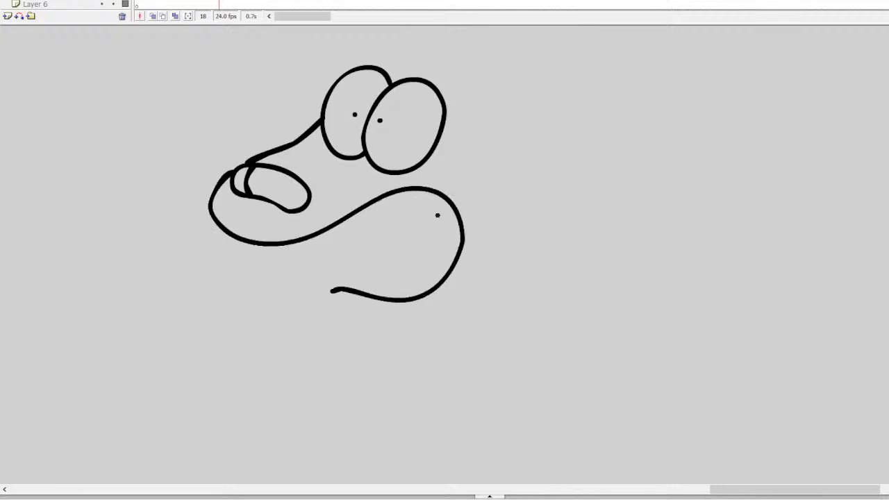
mouse_move(460, 232)
left_mouse_down()
mouse_move(412, 239)
mouse_move(432, 227)
mouse_move(405, 228)
mouse_move(388, 252)
mouse_move(453, 255)
left_mouse_up()
mouse_move(410, 188)
left_mouse_down()
mouse_move(384, 198)
mouse_move(374, 223)
mouse_move(355, 214)
mouse_move(348, 238)
mouse_move(326, 233)
mouse_move(304, 254)
mouse_move(290, 246)
mouse_move(275, 262)
mouse_move(259, 243)
left_mouse_up()
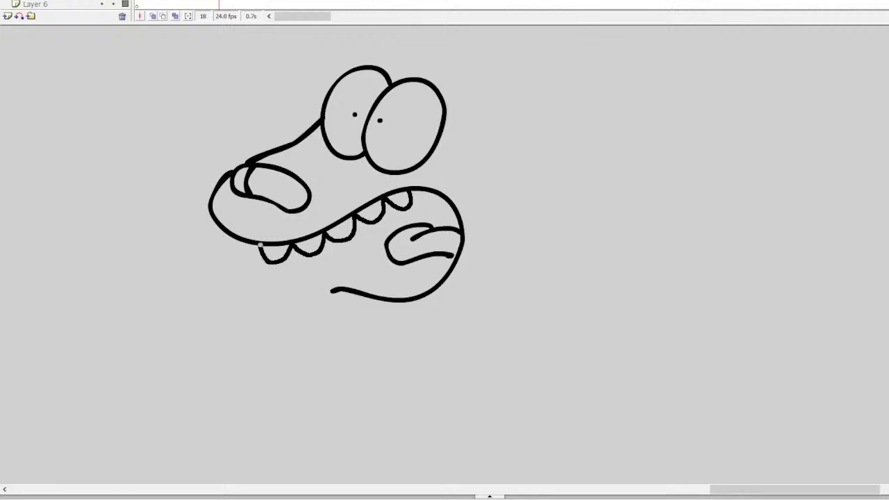
Step: Draw four rounded lower teeth, short lines above and below the tongue inside the mouth, and the lower jaw
mouse_move(333, 290)
left_mouse_down()
mouse_move(351, 275)
mouse_move(359, 291)
mouse_move(376, 278)
mouse_move(381, 296)
mouse_move(400, 283)
mouse_move(402, 299)
mouse_move(429, 272)
left_mouse_up()
left_click_drag(410, 201, 416, 227)
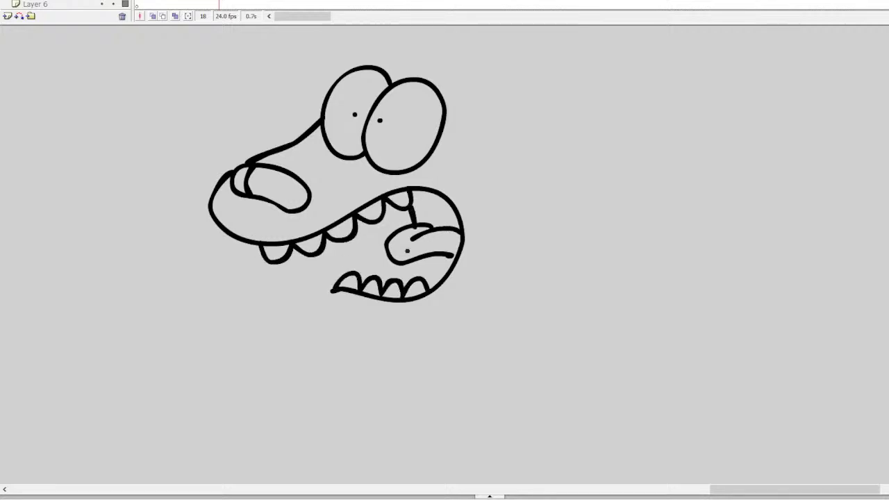
left_click_drag(406, 263, 396, 281)
mouse_move(336, 291)
left_mouse_down()
mouse_move(391, 317)
mouse_move(439, 317)
left_mouse_up()
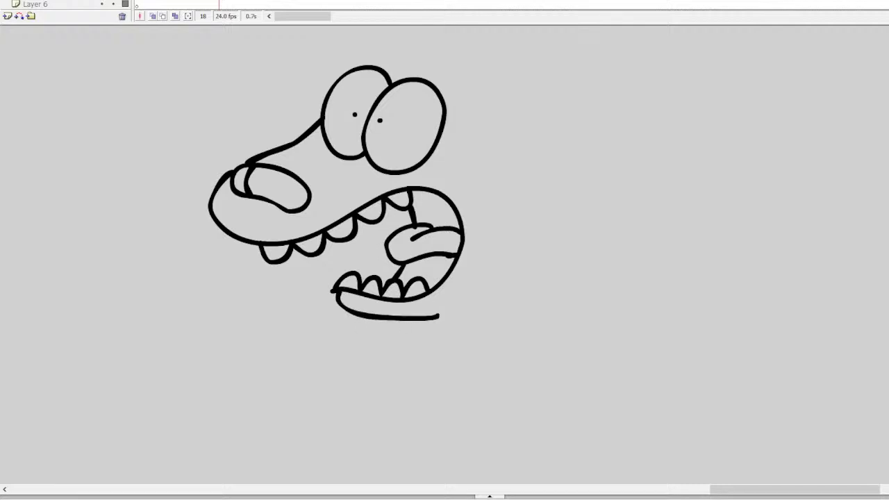
mouse_move(446, 107)
left_mouse_down()
mouse_move(497, 130)
mouse_move(510, 204)
mouse_move(491, 257)
mouse_move(461, 294)
mouse_move(428, 311)
left_mouse_up()
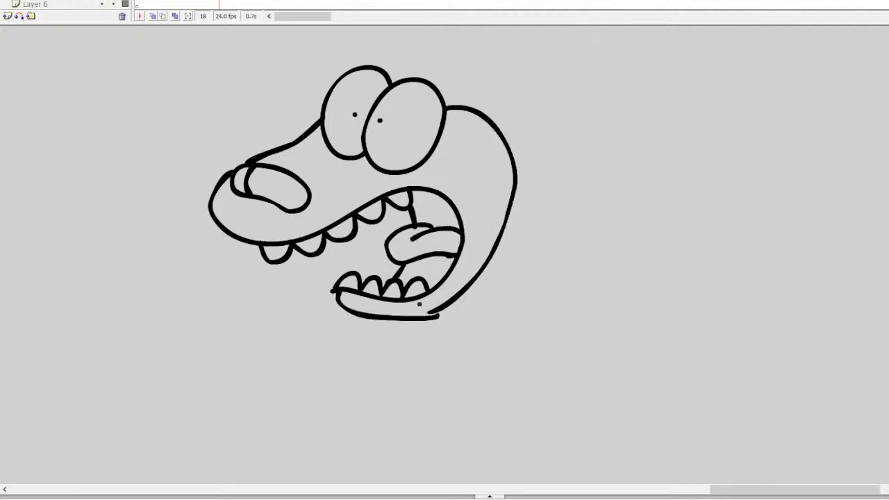
scroll(502, 186, "up", 2)
key("ctrl+z")
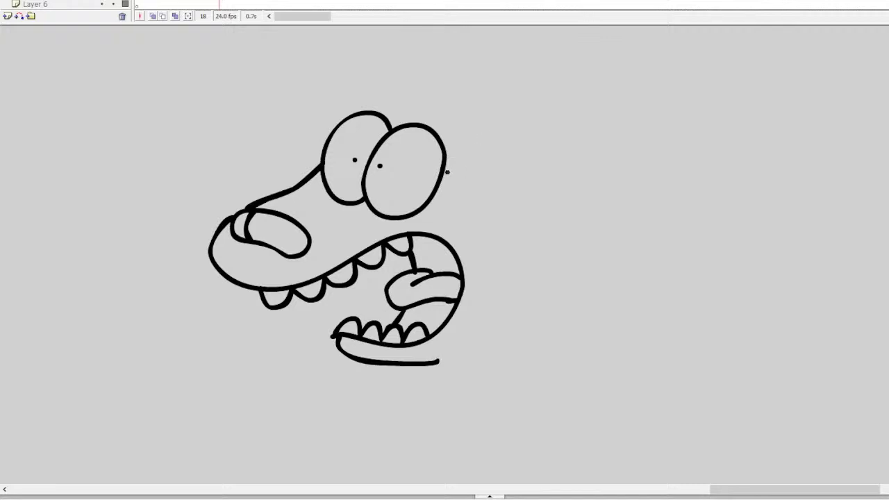
mouse_move(447, 173)
left_mouse_down()
mouse_move(487, 234)
mouse_move(479, 297)
mouse_move(428, 361)
left_mouse_up()
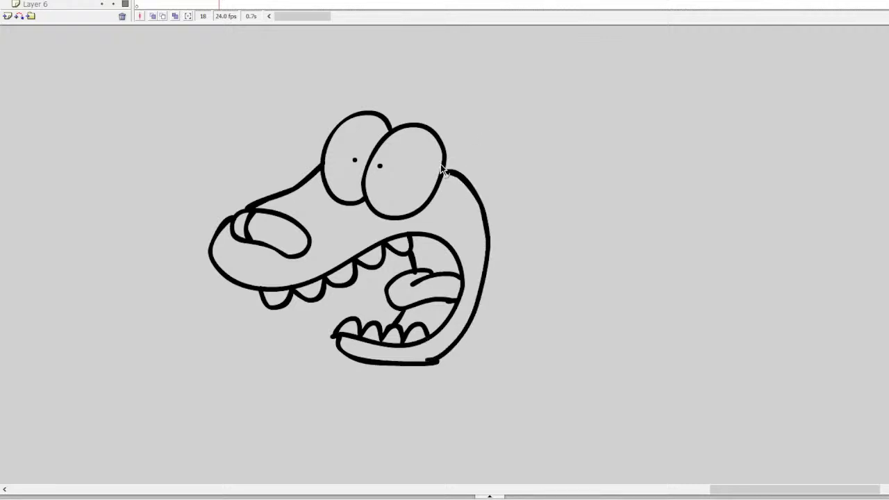
key("ctrl+z")
Step: Draw a wide curve for the back of the head from the eye to the jaw, plus two long thin ears sweeping backward
mouse_move(445, 147)
left_mouse_down()
mouse_move(510, 173)
mouse_move(527, 241)
mouse_move(498, 322)
mouse_move(436, 360)
left_mouse_up()
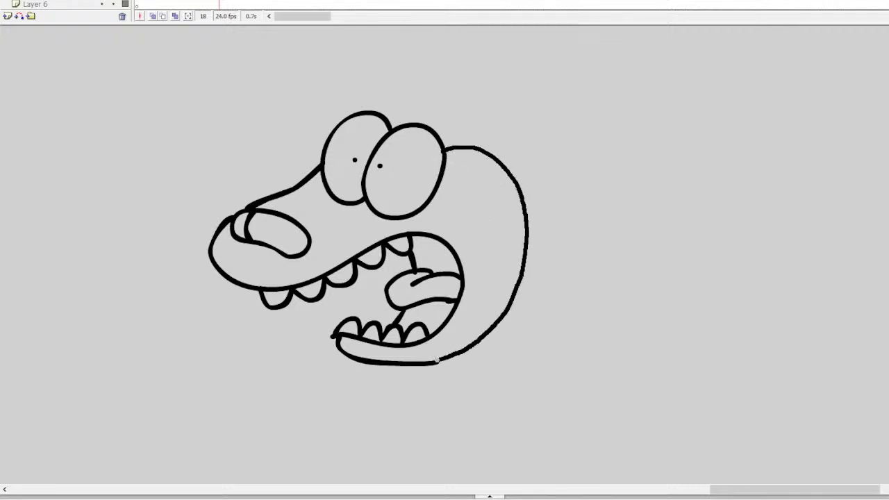
mouse_move(449, 145)
left_mouse_down()
mouse_move(603, 93)
mouse_move(580, 118)
mouse_move(558, 113)
mouse_move(604, 137)
mouse_move(450, 148)
left_mouse_up()
key("ctrl+z")
mouse_move(407, 124)
left_mouse_down()
mouse_move(519, 70)
mouse_move(551, 81)
mouse_move(410, 122)
left_mouse_up()
scroll(410, 121, "down", 5)
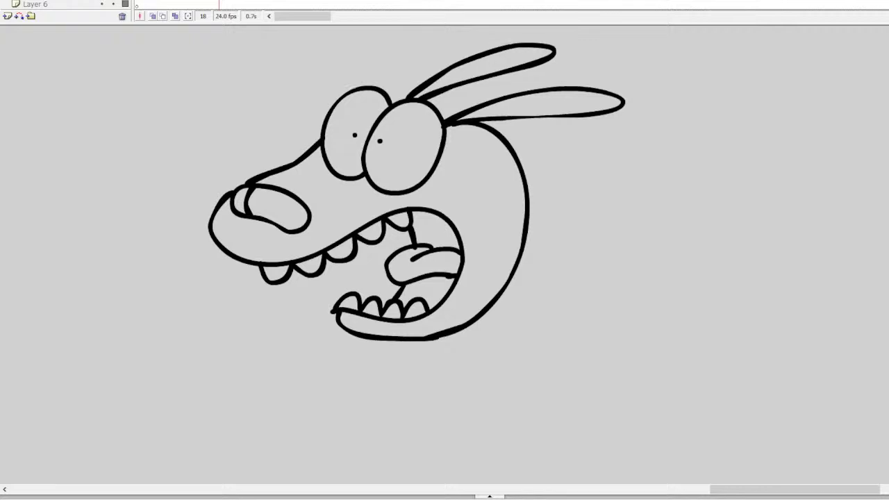
left_click_drag(467, 250, 266, 249)
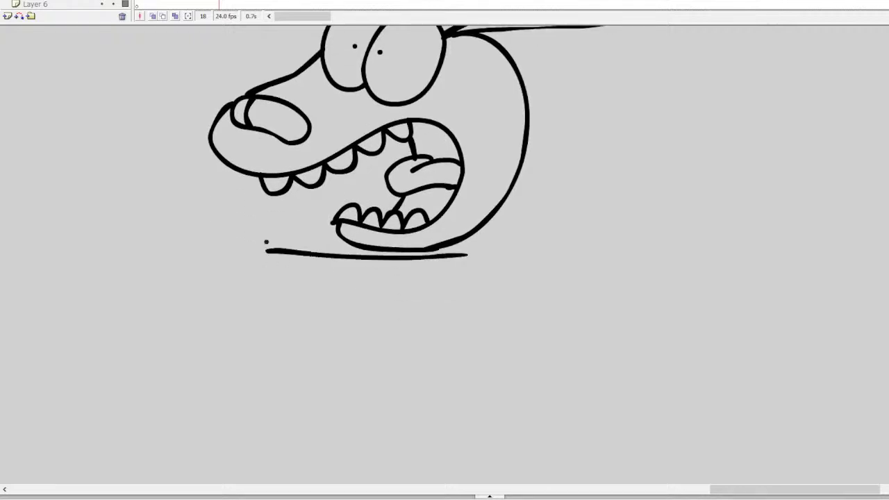
key("ctrl+z")
mouse_move(454, 250)
left_mouse_down()
mouse_move(354, 251)
mouse_move(373, 282)
mouse_move(403, 297)
mouse_move(381, 252)
mouse_move(371, 278)
mouse_move(396, 306)
mouse_move(458, 303)
mouse_move(482, 287)
mouse_move(476, 268)
mouse_move(447, 241)
left_mouse_up()
key("ctrl+z")
key("ctrl+z")
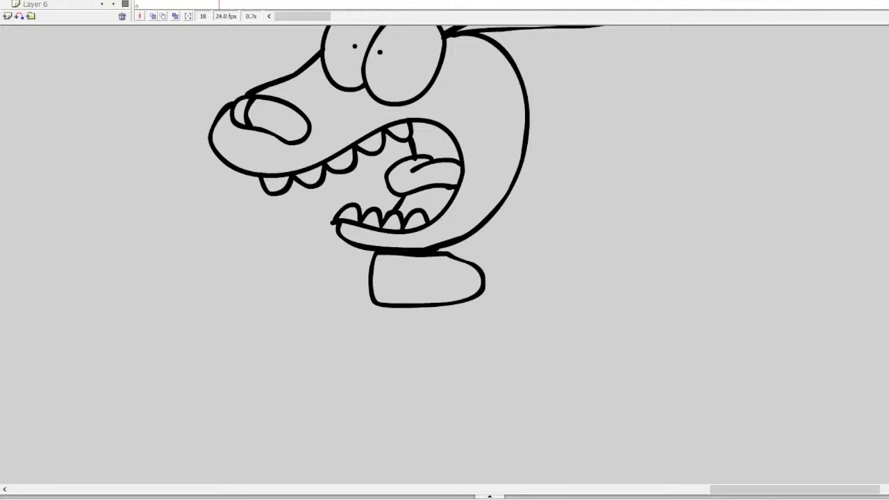
Step: Draw a rounded back of the head and a narrower jaw line behind the mouth, removing the wide outline and the rough shape below
mouse_move(498, 45)
left_mouse_down()
mouse_move(498, 87)
mouse_move(473, 106)
mouse_move(484, 170)
mouse_move(469, 208)
mouse_move(433, 240)
mouse_move(401, 241)
left_mouse_up()
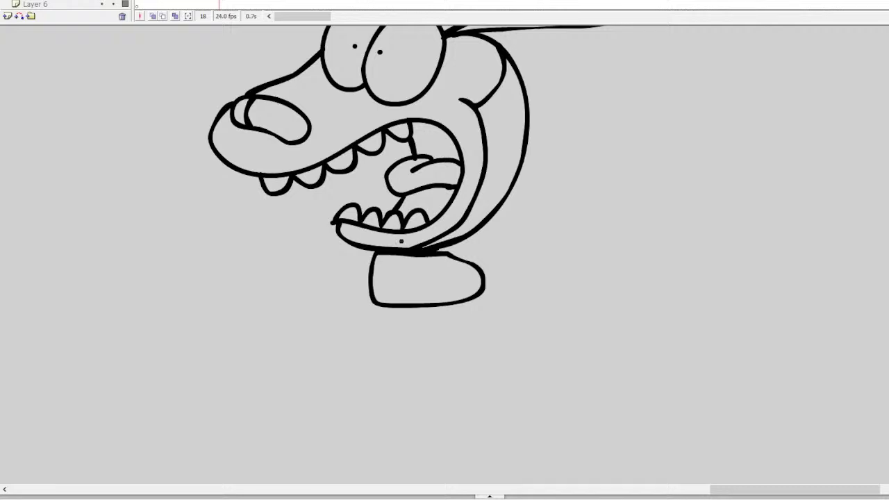
mouse_move(517, 71)
left_mouse_down()
mouse_move(508, 48)
mouse_move(521, 82)
mouse_move(523, 155)
mouse_move(512, 195)
mouse_move(483, 231)
mouse_move(503, 200)
mouse_move(449, 248)
mouse_move(420, 262)
mouse_move(446, 247)
mouse_move(389, 259)
mouse_move(448, 245)
mouse_move(487, 278)
mouse_move(478, 291)
mouse_move(456, 302)
mouse_move(384, 304)
mouse_move(375, 275)
left_mouse_up()
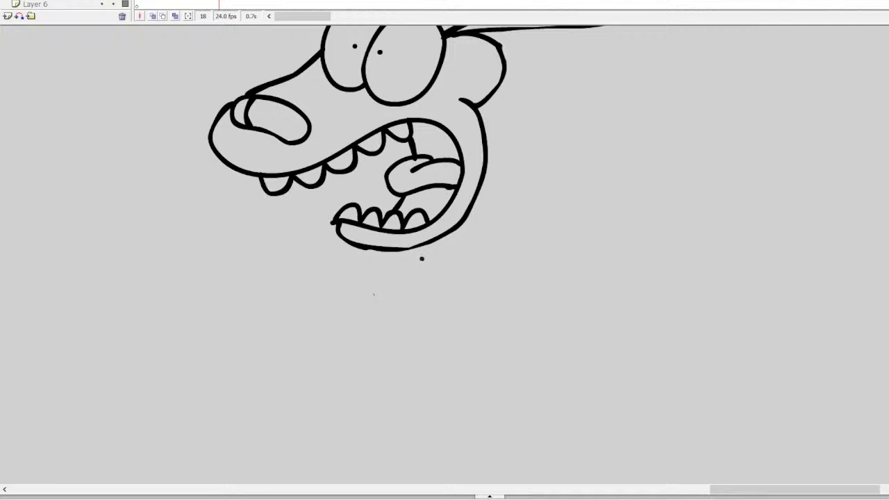
Step: Draw a short sleeve under the jaw with a thin arm reaching forward and an open hand with three fingers and a thumb
left_click_drag(465, 237, 371, 247)
key("ctrl+z")
mouse_move(437, 248)
left_mouse_down()
mouse_move(358, 253)
mouse_move(357, 283)
mouse_move(395, 300)
mouse_move(442, 294)
mouse_move(447, 253)
mouse_move(437, 249)
mouse_move(384, 252)
mouse_move(376, 278)
mouse_move(393, 308)
mouse_move(439, 300)
mouse_move(454, 269)
mouse_move(406, 251)
mouse_move(374, 251)
mouse_move(386, 303)
mouse_move(430, 307)
mouse_move(465, 281)
mouse_move(460, 251)
left_mouse_up()
key("ctrl+z")
key("ctrl+z")
mouse_move(377, 264)
left_mouse_down()
mouse_move(309, 265)
mouse_move(342, 280)
mouse_move(287, 277)
mouse_move(274, 233)
mouse_move(234, 218)
mouse_move(267, 260)
left_mouse_up()
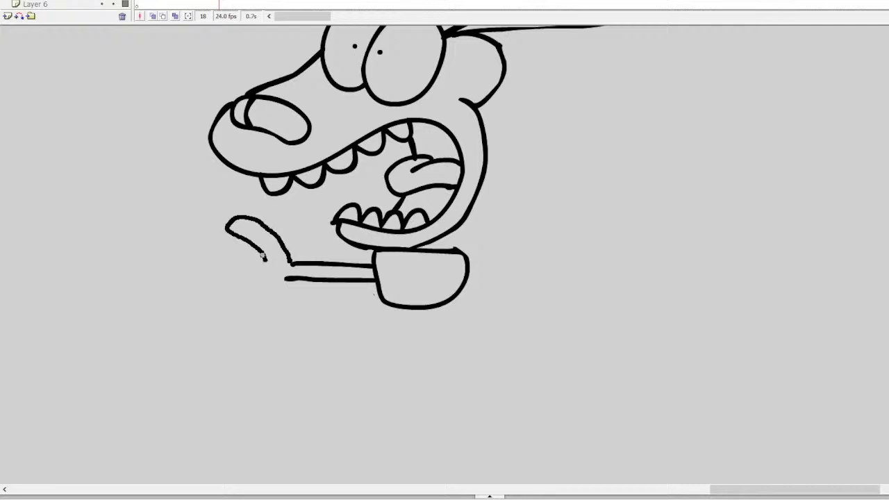
mouse_move(235, 216)
left_mouse_down()
mouse_move(206, 234)
mouse_move(246, 257)
left_mouse_up()
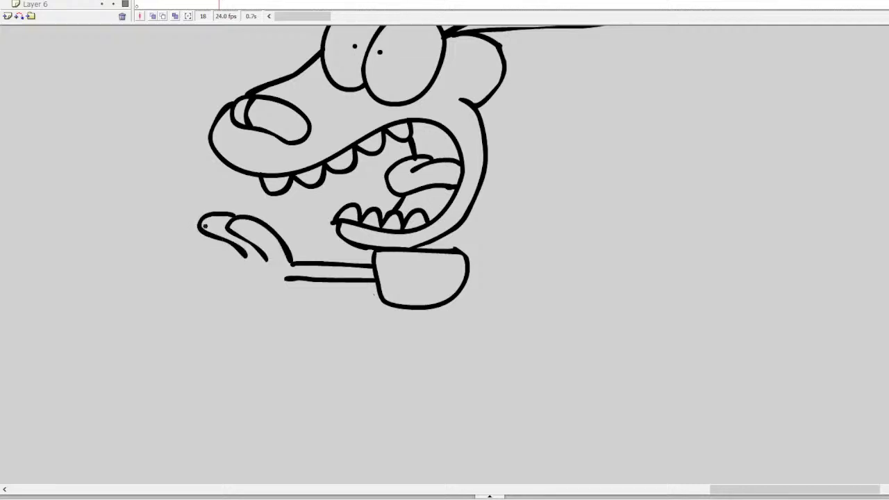
mouse_move(203, 221)
left_mouse_down()
mouse_move(184, 234)
mouse_move(230, 257)
mouse_move(239, 283)
mouse_move(201, 320)
mouse_move(239, 309)
mouse_move(285, 279)
left_mouse_up()
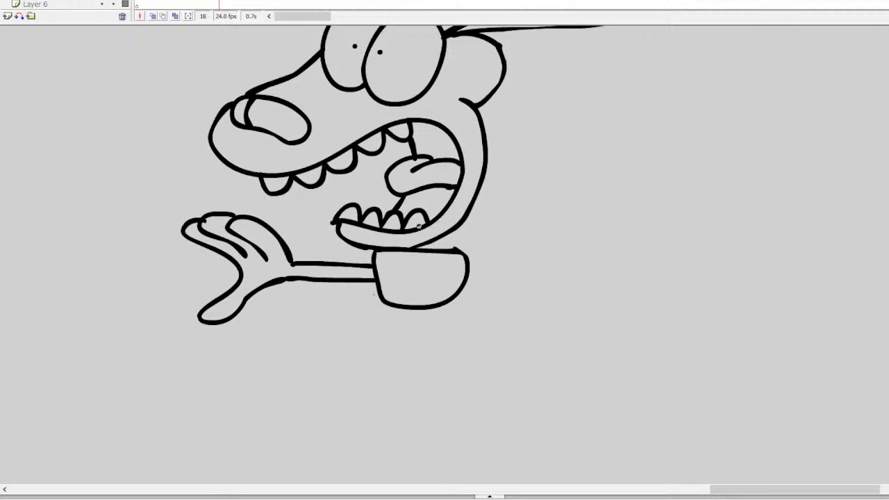
Step: Add triangle patterns to the sleeve and draw the shirt body around it, from the neck to the hem
mouse_move(411, 255)
left_mouse_down()
mouse_move(408, 264)
mouse_move(387, 249)
left_mouse_up()
left_click_drag(397, 303, 432, 304)
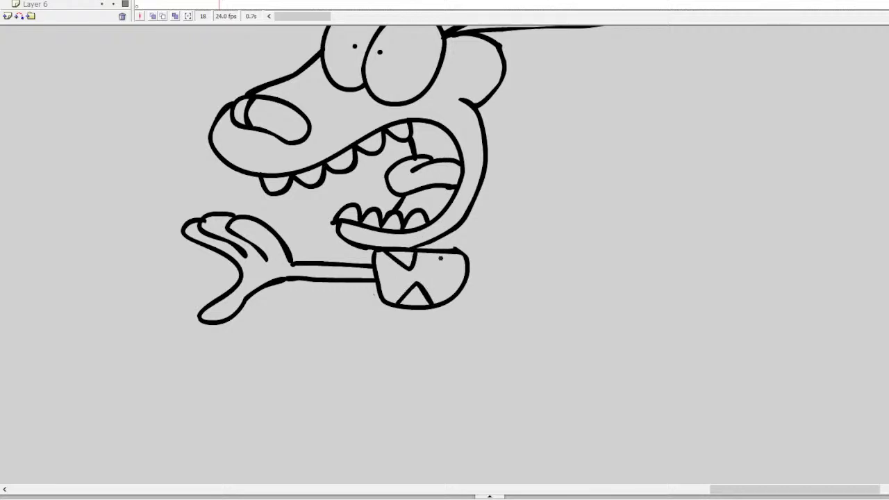
mouse_move(467, 264)
left_mouse_down()
mouse_move(444, 272)
mouse_move(464, 283)
left_mouse_up()
left_click_drag(463, 221, 457, 249)
mouse_move(372, 247)
left_mouse_down()
mouse_move(329, 303)
mouse_move(331, 318)
mouse_move(436, 330)
mouse_move(442, 306)
left_mouse_up()
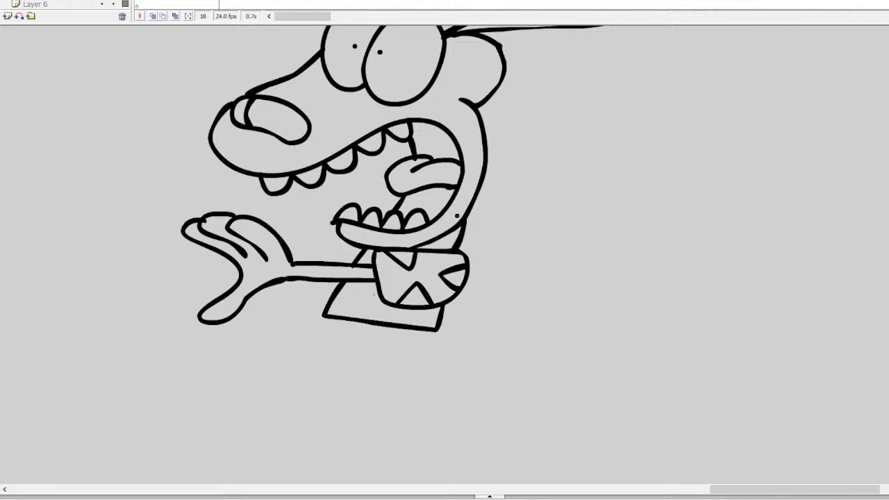
Step: Draw the rear leg stretched backward from the shirt hem, ending in a large oval shoe with laces
mouse_move(405, 335)
left_mouse_down()
mouse_move(495, 326)
mouse_move(491, 292)
mouse_move(526, 280)
mouse_move(629, 369)
mouse_move(595, 385)
mouse_move(532, 366)
mouse_move(501, 343)
mouse_move(516, 324)
mouse_move(517, 343)
mouse_move(532, 342)
mouse_move(536, 332)
mouse_move(430, 359)
mouse_move(373, 345)
left_mouse_up()
mouse_move(321, 315)
left_mouse_down()
mouse_move(356, 348)
mouse_move(381, 352)
left_mouse_up()
left_click_drag(318, 307, 264, 313)
key("ctrl+z")
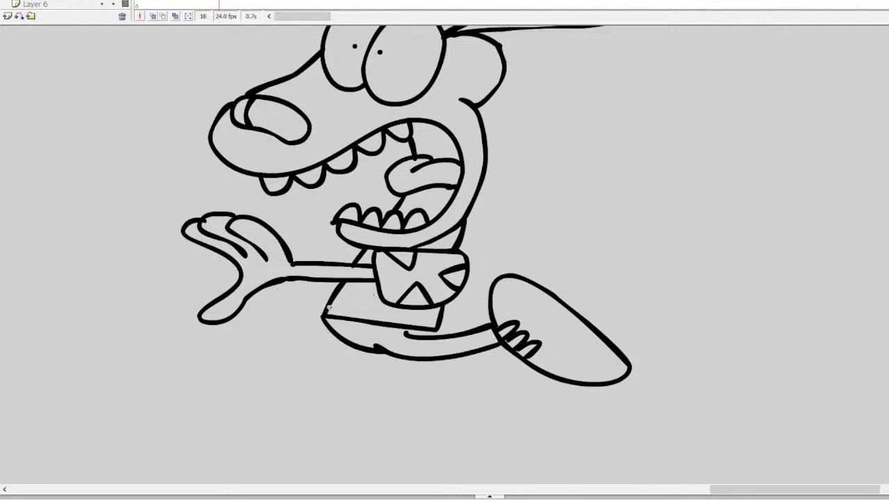
Step: Draw the bent front leg with a large oval shoe with laces beneath the outstretched hand
mouse_move(326, 309)
left_mouse_down()
mouse_move(303, 287)
mouse_move(299, 300)
mouse_move(266, 307)
mouse_move(296, 328)
mouse_move(301, 355)
mouse_move(264, 370)
mouse_move(188, 354)
mouse_move(170, 328)
mouse_move(200, 311)
left_mouse_up()
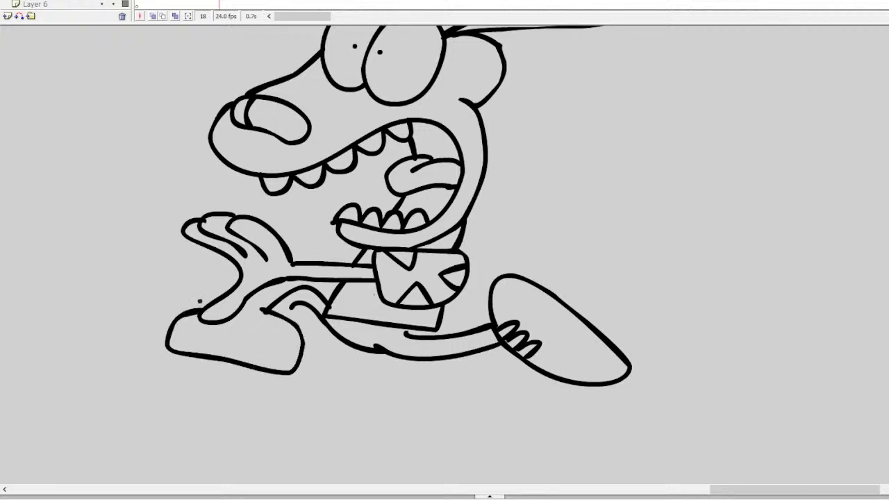
key("ctrl+z")
key("ctrl+z")
mouse_move(274, 316)
left_mouse_down()
mouse_move(233, 315)
mouse_move(290, 336)
mouse_move(283, 366)
mouse_move(179, 361)
left_mouse_up()
key("ctrl+z")
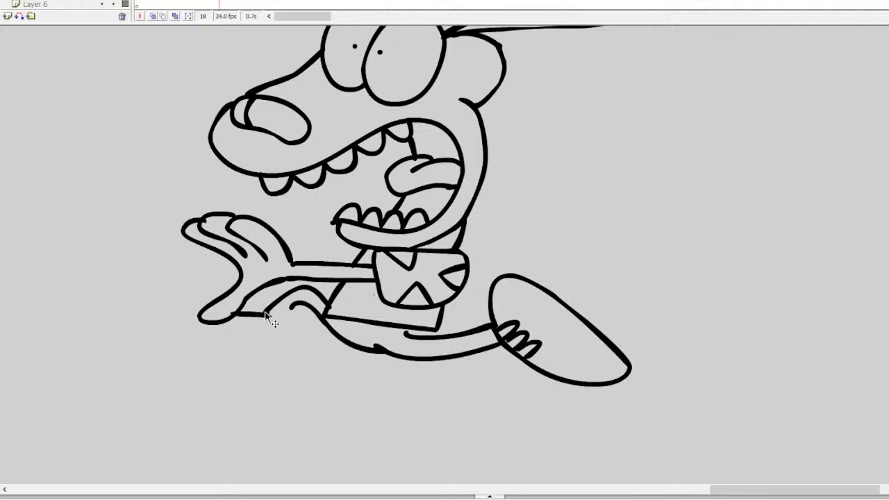
mouse_move(268, 314)
left_mouse_down()
mouse_move(242, 309)
mouse_move(237, 298)
mouse_move(182, 299)
mouse_move(148, 320)
mouse_move(247, 374)
mouse_move(294, 378)
mouse_move(302, 351)
mouse_move(255, 302)
mouse_move(314, 283)
mouse_move(292, 302)
left_mouse_up()
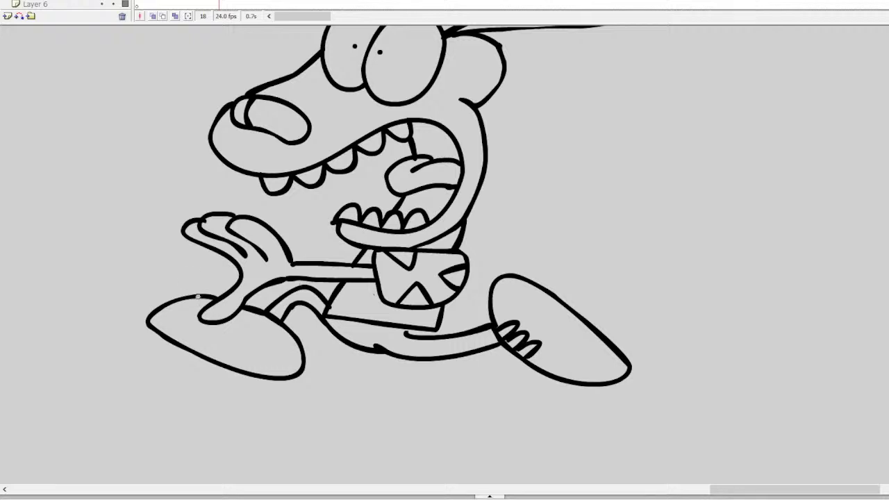
mouse_move(198, 298)
left_mouse_down()
mouse_move(187, 317)
mouse_move(201, 314)
left_mouse_up()
Step: Draw the second arm and its open hand reaching forward behind the first arm
left_click_drag(358, 250, 285, 239)
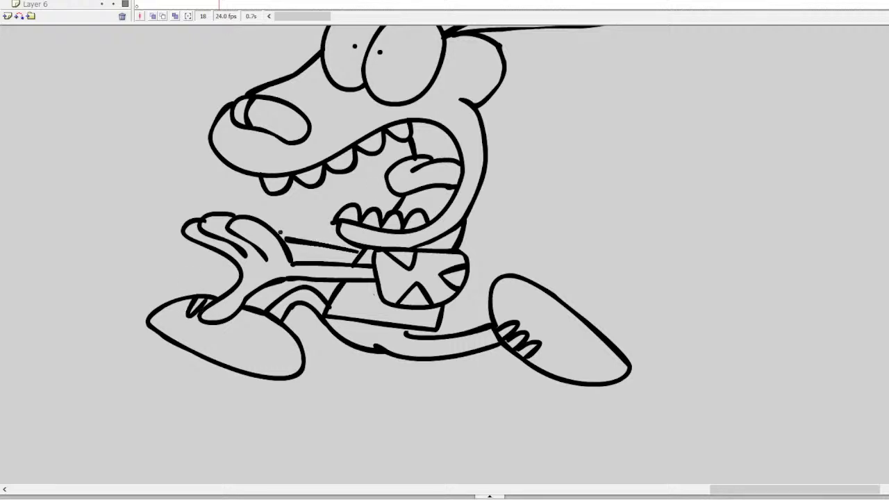
mouse_move(212, 210)
left_mouse_down()
mouse_move(188, 195)
mouse_move(169, 210)
mouse_move(194, 205)
mouse_move(167, 214)
mouse_move(150, 200)
mouse_move(179, 232)
left_mouse_up()
key("ctrl+z")
mouse_move(164, 202)
left_mouse_down()
mouse_move(139, 196)
mouse_move(173, 228)
mouse_move(177, 271)
mouse_move(194, 285)
mouse_move(227, 258)
mouse_move(192, 251)
mouse_move(182, 291)
mouse_move(235, 254)
left_mouse_up()
key("ctrl+z")
mouse_move(294, 256)
left_mouse_down()
mouse_move(354, 251)
mouse_move(288, 262)
mouse_move(361, 246)
left_mouse_up()
key("ctrl+z")
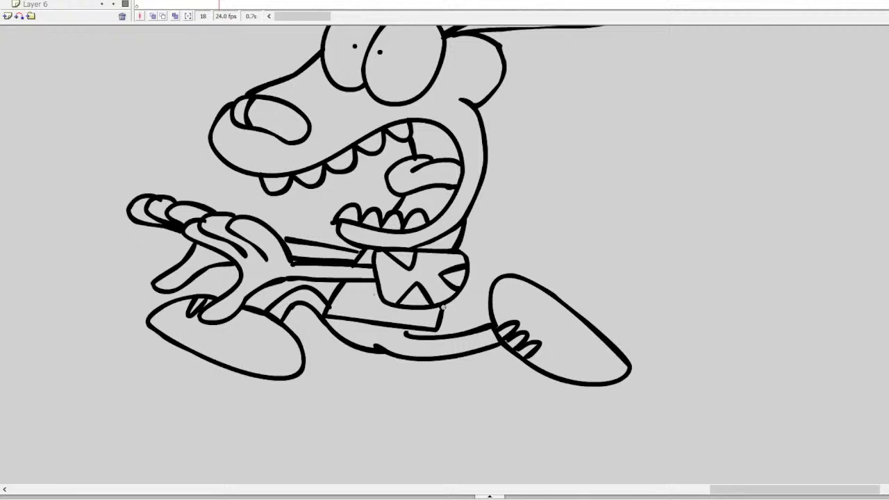
Step: Draw a curved pointed tail rising from the back of the shirt above the rear shoe
mouse_move(445, 307)
left_mouse_down()
mouse_move(495, 257)
mouse_move(618, 206)
mouse_move(628, 213)
mouse_move(576, 242)
mouse_move(539, 269)
left_mouse_up()
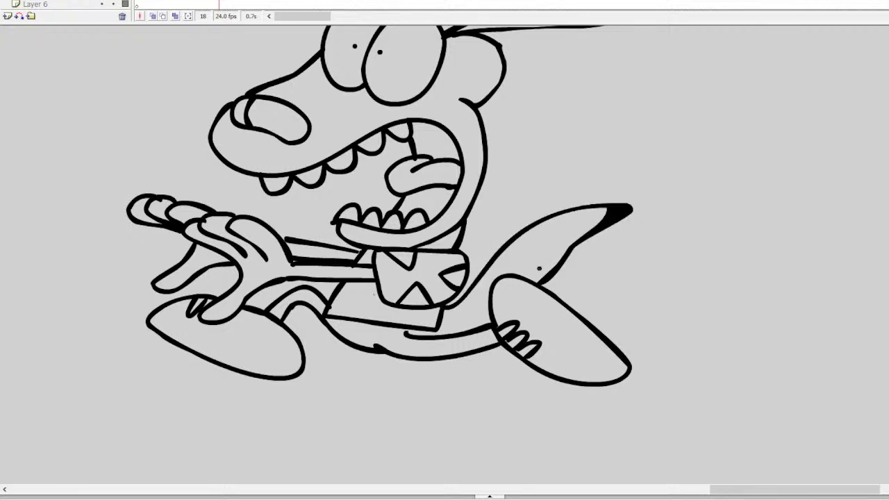
key("ctrl+z")
mouse_move(444, 306)
left_mouse_down()
mouse_move(550, 228)
mouse_move(635, 227)
mouse_move(572, 245)
mouse_move(536, 283)
left_mouse_up()
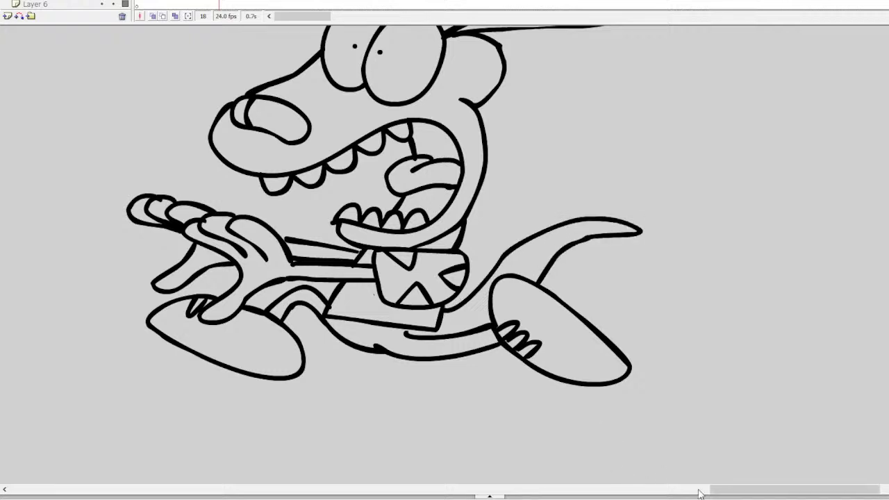
Step: Draw a long jagged lightning-shaped trail stretching back from behind the running character and tapering to a point
left_click_drag(772, 496, 831, 493)
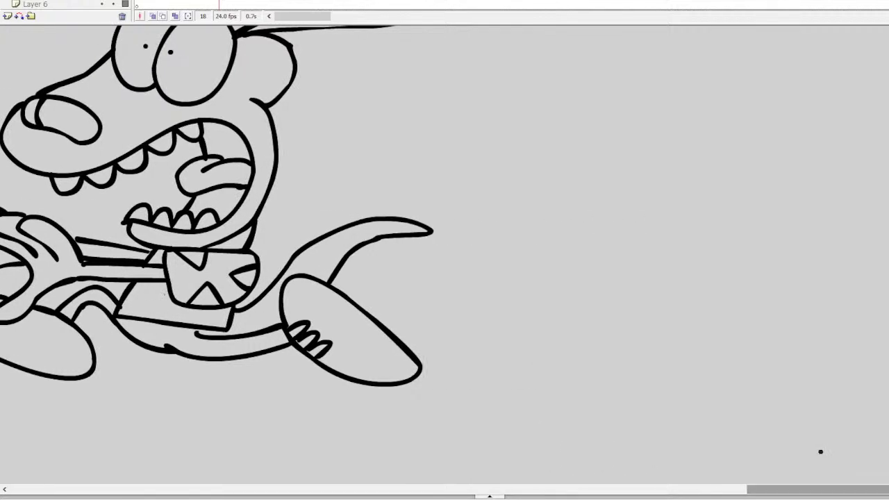
mouse_move(260, 211)
left_mouse_down()
mouse_move(590, 185)
mouse_move(880, 242)
left_mouse_up()
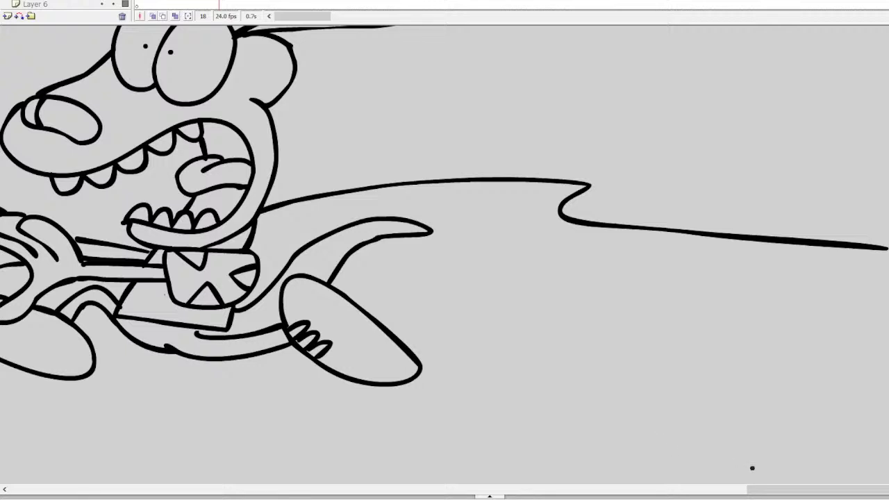
left_click_drag(811, 493, 820, 492)
key("ctrl+z")
mouse_move(152, 199)
left_mouse_down()
mouse_move(390, 179)
mouse_move(489, 217)
mouse_move(694, 245)
mouse_move(827, 338)
mouse_move(633, 342)
mouse_move(645, 306)
mouse_move(622, 296)
mouse_move(335, 312)
mouse_move(352, 271)
mouse_move(214, 284)
left_mouse_up()
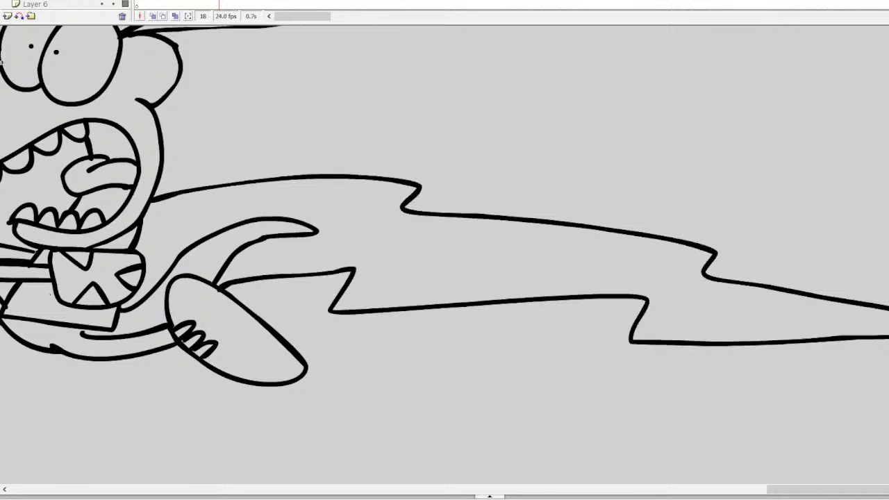
Step: Cross out "Rocko's Modern Life" with a red line on the handwritten show list on Layer 1
key("ctrl+minus")
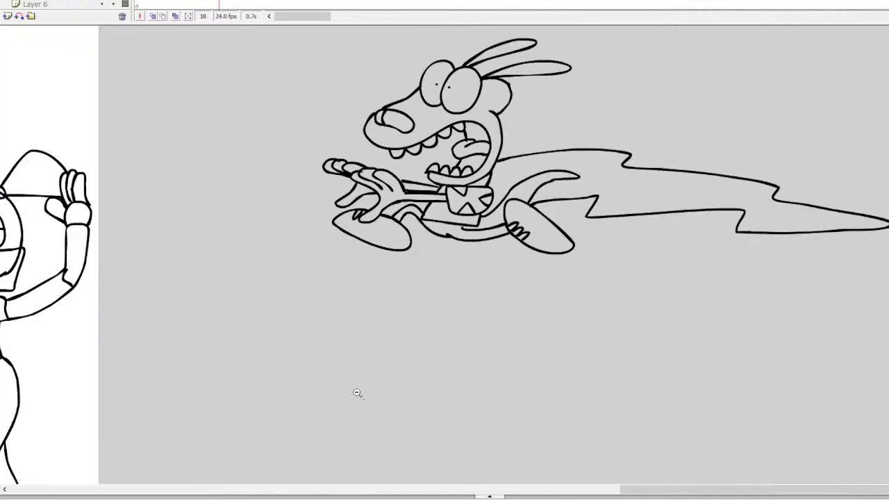
mouse_move(665, 491)
left_mouse_down()
mouse_move(399, 462)
mouse_move(224, 471)
mouse_move(138, 460)
left_mouse_up()
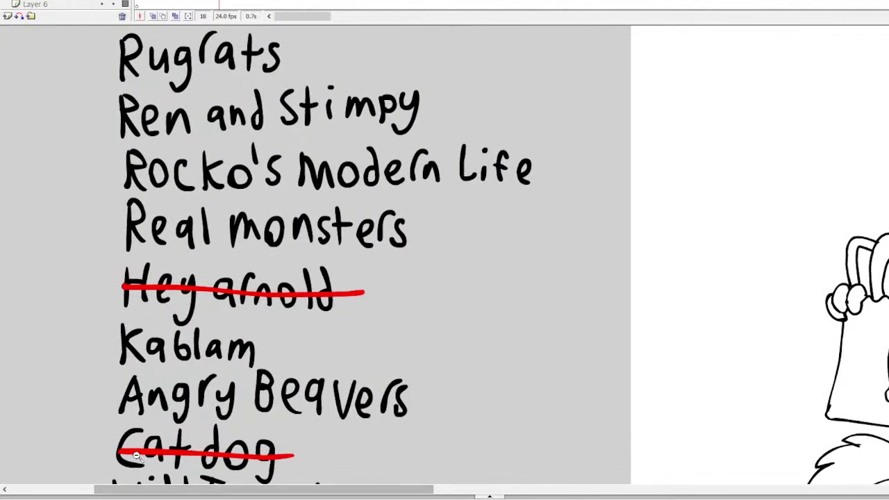
left_click(272, 290)
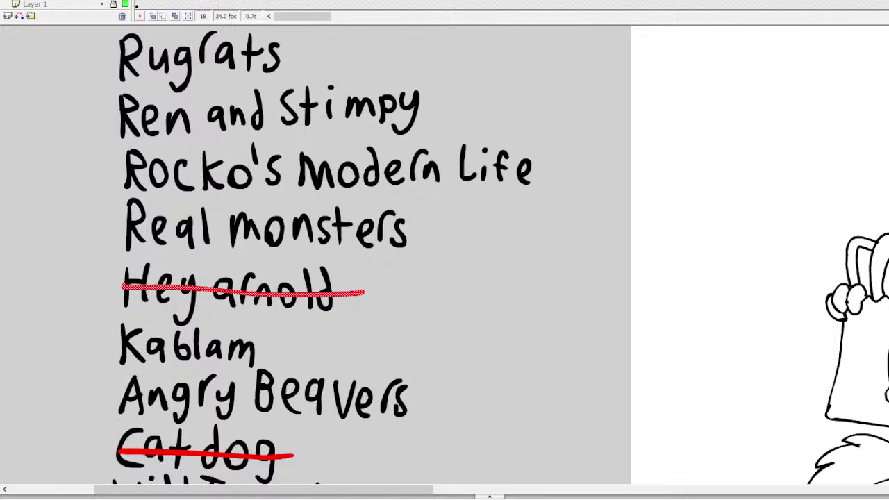
left_click_drag(111, 171, 514, 171)
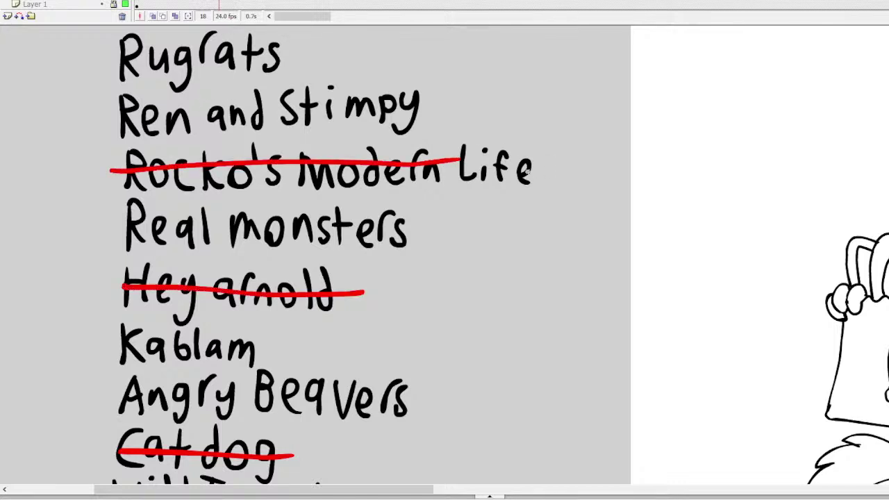
key("ctrl+z")
mouse_move(451, 169)
left_mouse_down()
mouse_move(546, 174)
mouse_move(121, 174)
left_mouse_up()
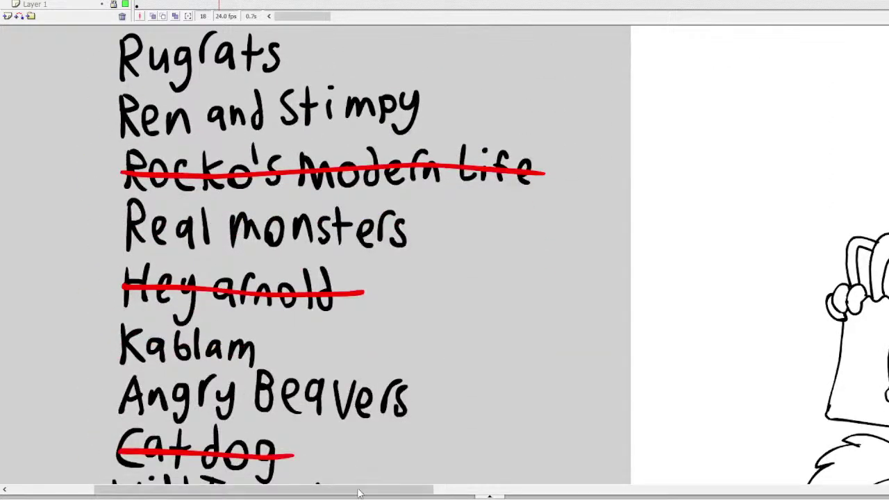
Step: Add a new layer for drawing in the empty area below the running character
left_click_drag(359, 493, 844, 497)
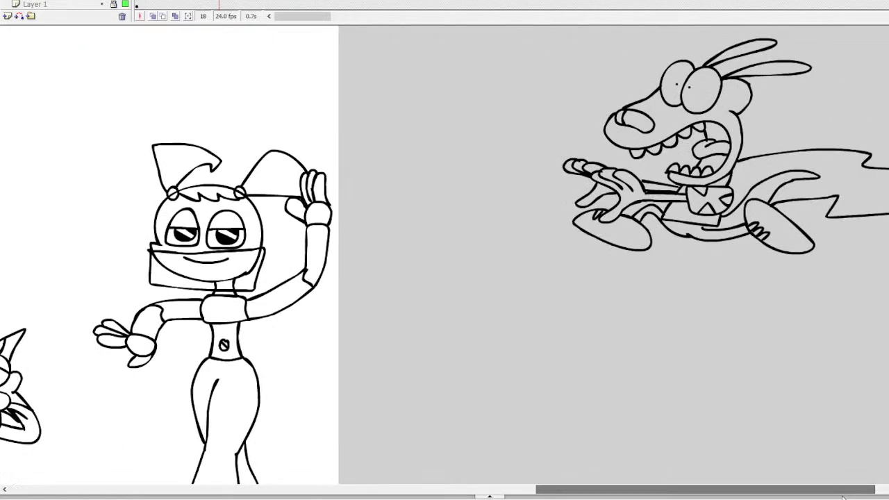
scroll(444, 257, "down", 5)
scroll(445, 257, "up", 3)
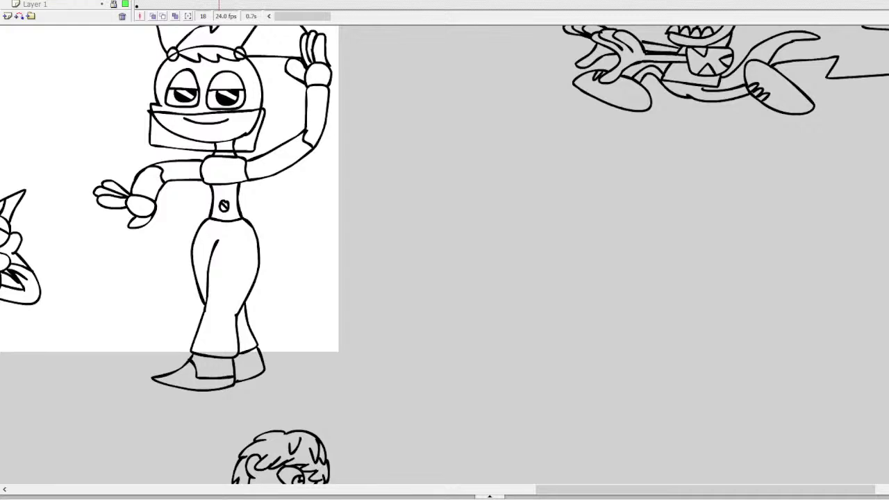
left_click(6, 15)
key("ctrl+z")
left_click(7, 15)
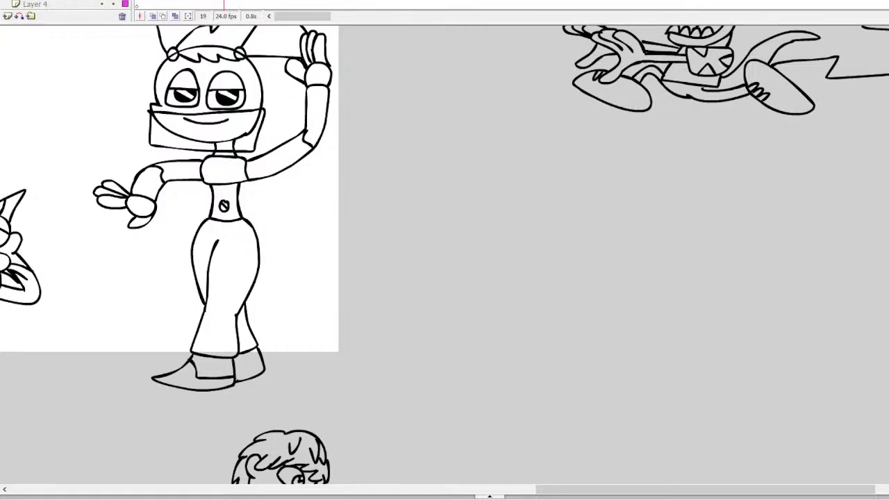
Step: Read through the handwritten show list to find the entries that are not crossed out
left_click(535, 208)
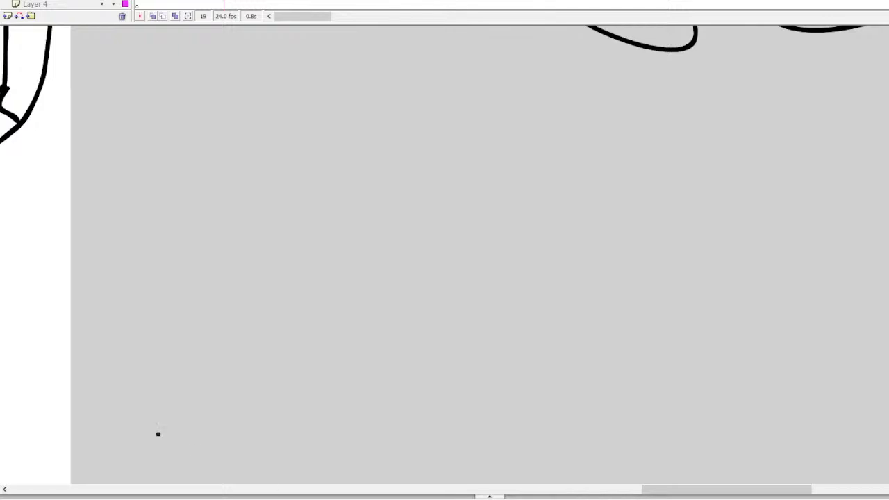
left_click_drag(646, 489, 113, 490)
scroll(445, 257, "down", 20)
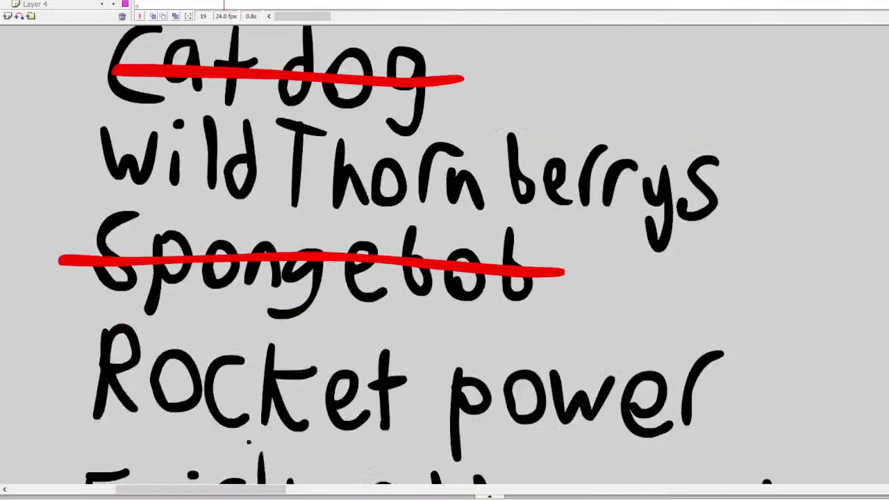
scroll(445, 257, "down", 5)
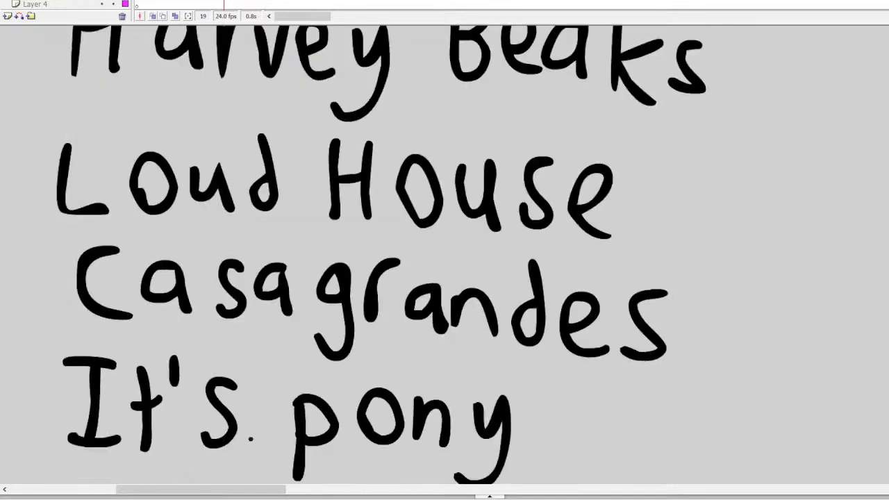
scroll(445, 257, "up", 20)
scroll(445, 257, "up", 5)
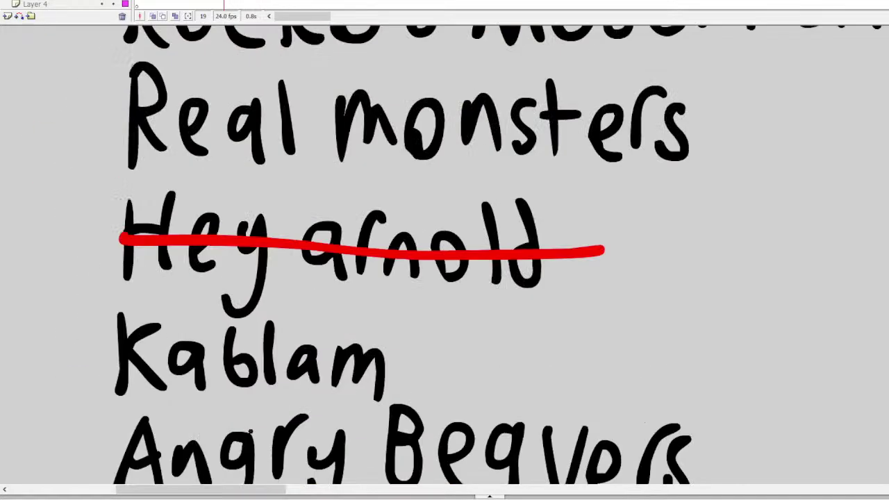
scroll(445, 257, "up", 5)
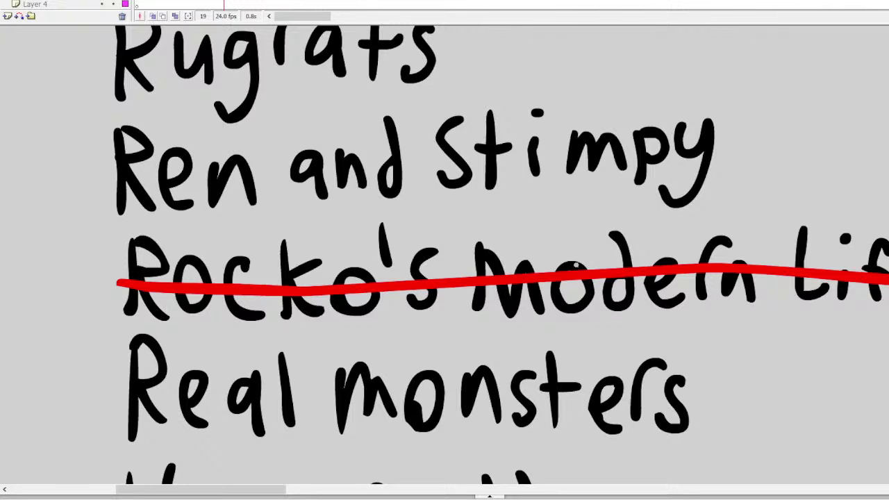
scroll(576, 264, "down", 2)
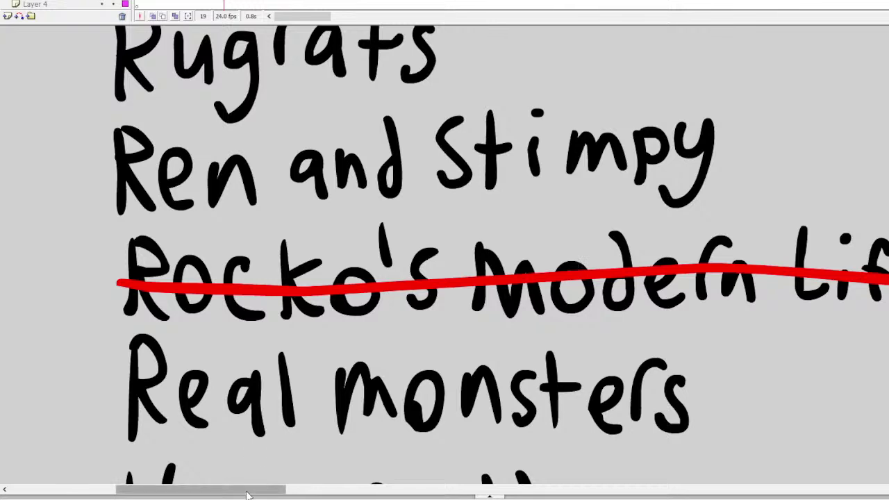
Step: Draw two overlapping round eyes with small dot pupils and a pointed nose beneath them in an empty area above the running character
scroll(694, 454, "right", 10)
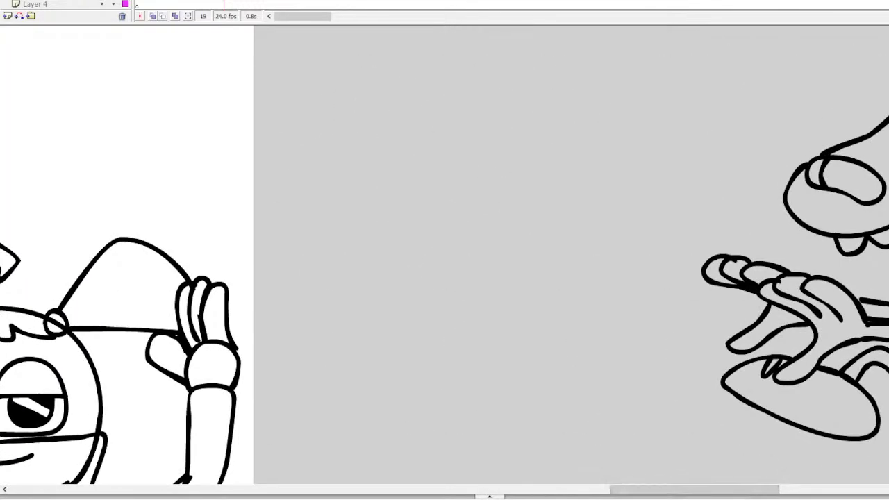
scroll(740, 429, "up", 10)
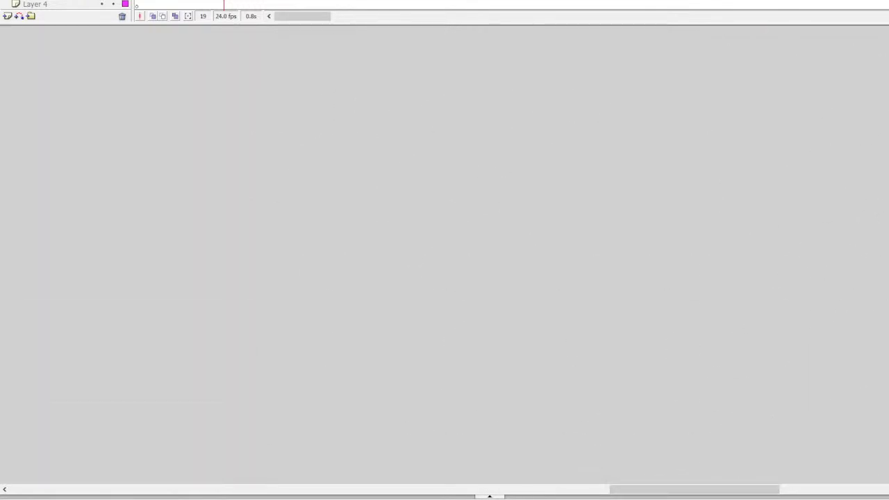
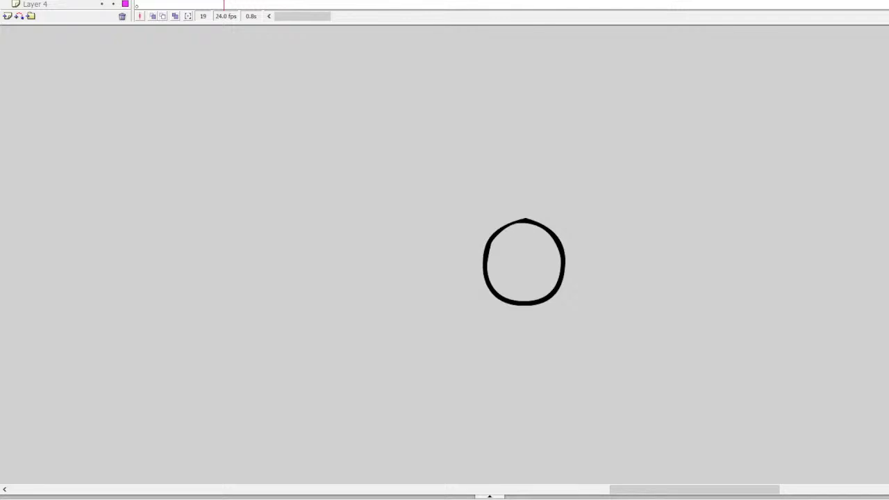
left_click_drag(511, 239, 512, 244)
mouse_move(485, 282)
left_mouse_down()
mouse_move(468, 294)
mouse_move(433, 280)
mouse_move(455, 310)
left_mouse_up()
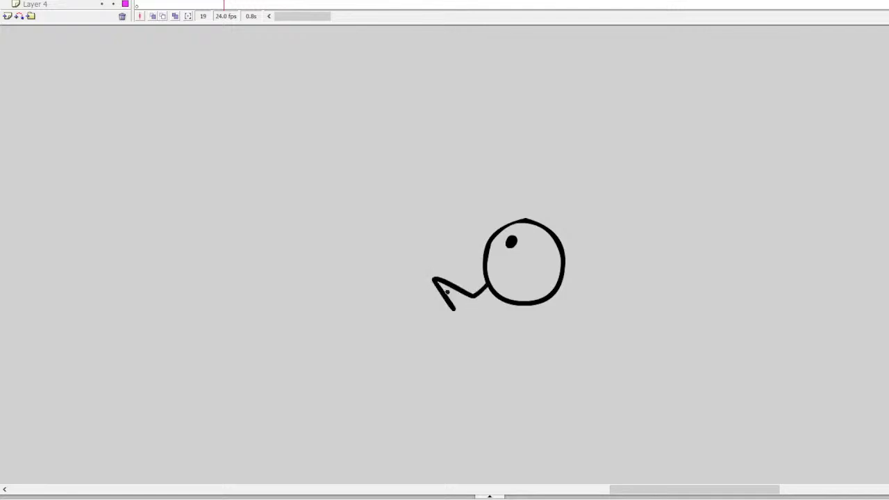
mouse_move(494, 230)
left_mouse_down()
mouse_move(458, 210)
mouse_move(484, 220)
mouse_move(454, 215)
mouse_move(427, 234)
mouse_move(419, 260)
mouse_move(434, 280)
left_mouse_up()
key("ctrl+z")
key("ctrl+z")
left_click_drag(477, 238, 473, 241)
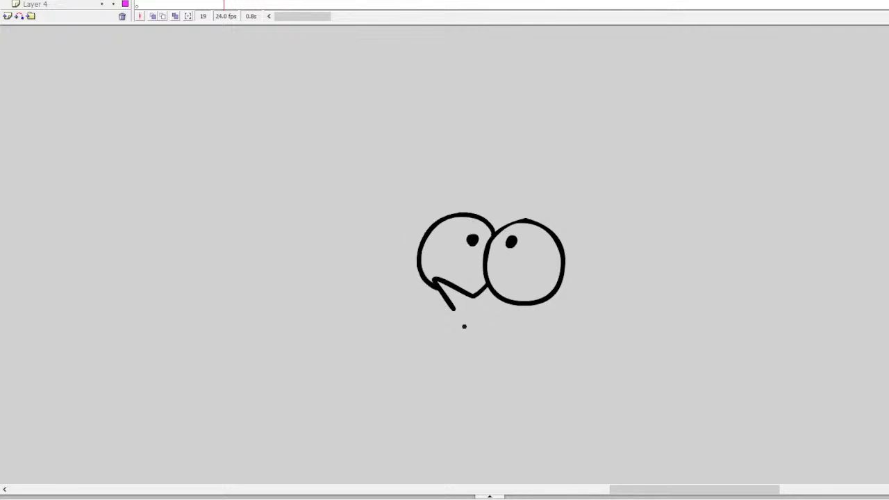
Step: Draw a small frowning mouth below the nose, a thick lowered eyebrow over the near eye and a raised one over the far eye
mouse_move(453, 328)
left_mouse_down()
mouse_move(449, 344)
mouse_move(495, 362)
left_mouse_up()
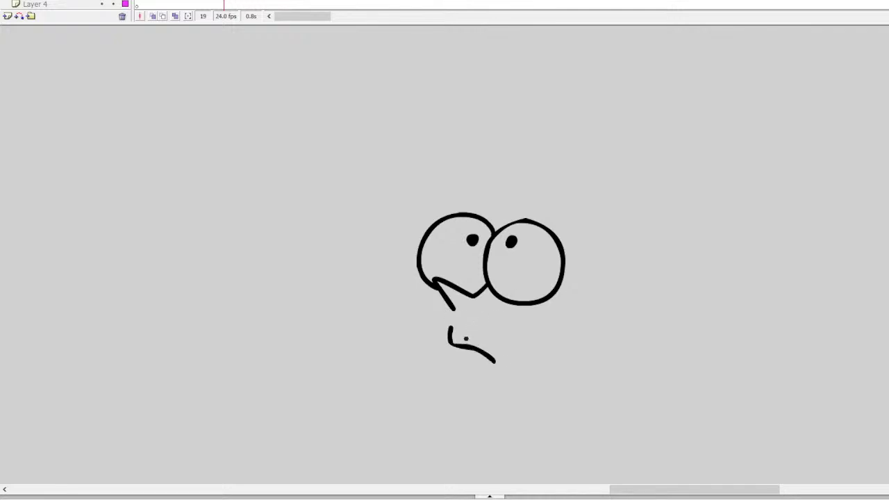
left_click_drag(453, 347, 452, 358)
mouse_move(503, 189)
left_mouse_down()
mouse_move(503, 217)
mouse_move(579, 226)
left_mouse_up()
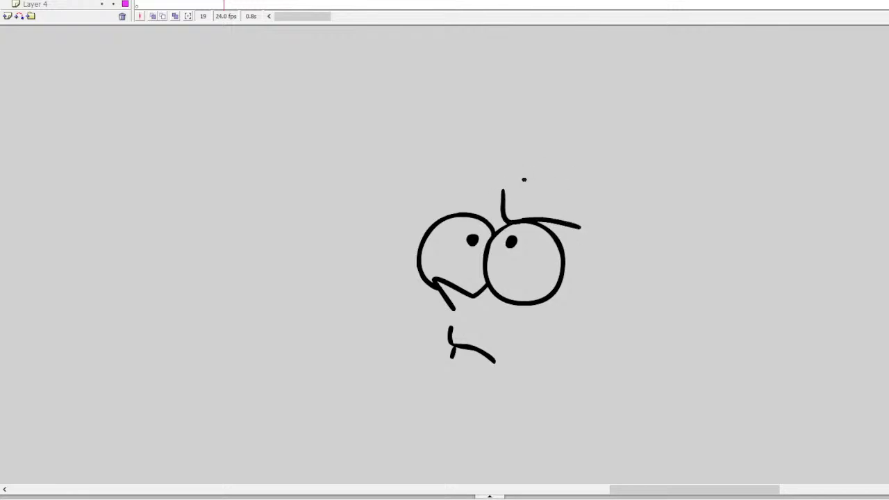
key("ctrl+z")
mouse_move(489, 208)
left_mouse_down()
mouse_move(492, 227)
mouse_move(592, 217)
mouse_move(503, 221)
mouse_move(492, 210)
mouse_move(495, 221)
left_mouse_up()
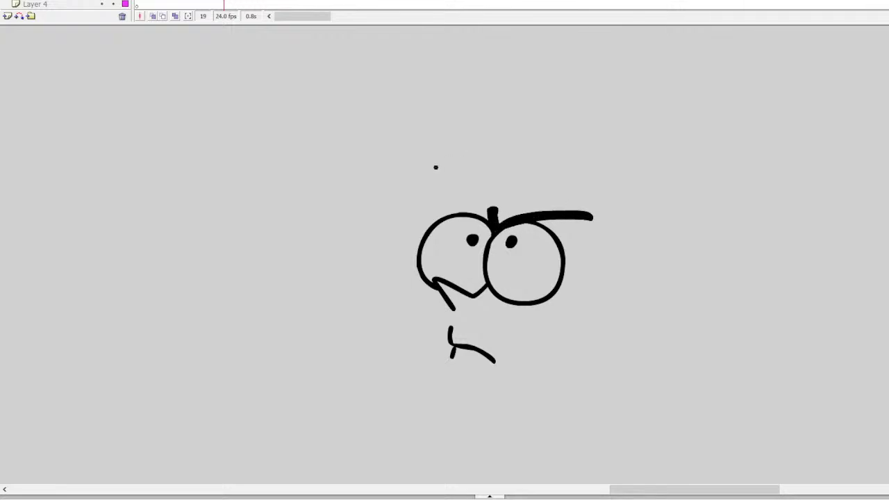
mouse_move(429, 171)
left_mouse_down()
mouse_move(457, 168)
mouse_move(496, 188)
left_mouse_up()
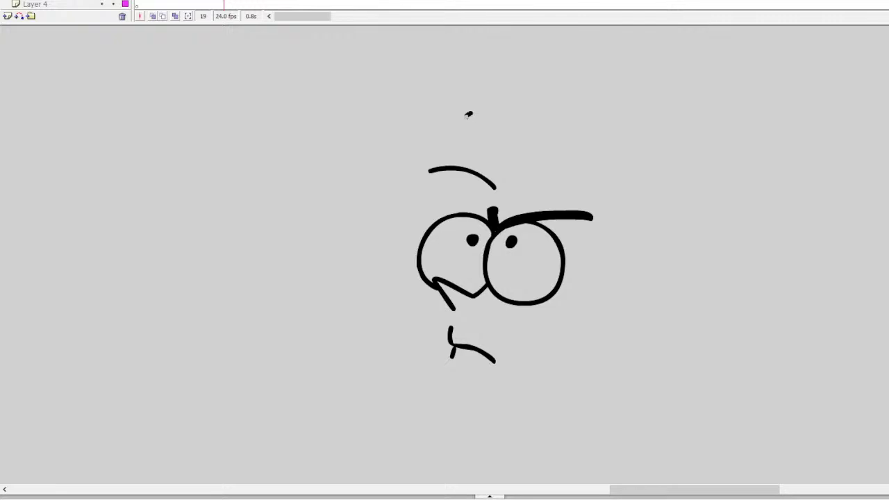
Step: Outline the forehead's front edge and a wide rounded jaw, and add an ear with an inner curl at the back of the jaw
mouse_move(470, 113)
left_mouse_down()
mouse_move(440, 150)
mouse_move(422, 219)
left_mouse_up()
left_click_drag(452, 138, 417, 223)
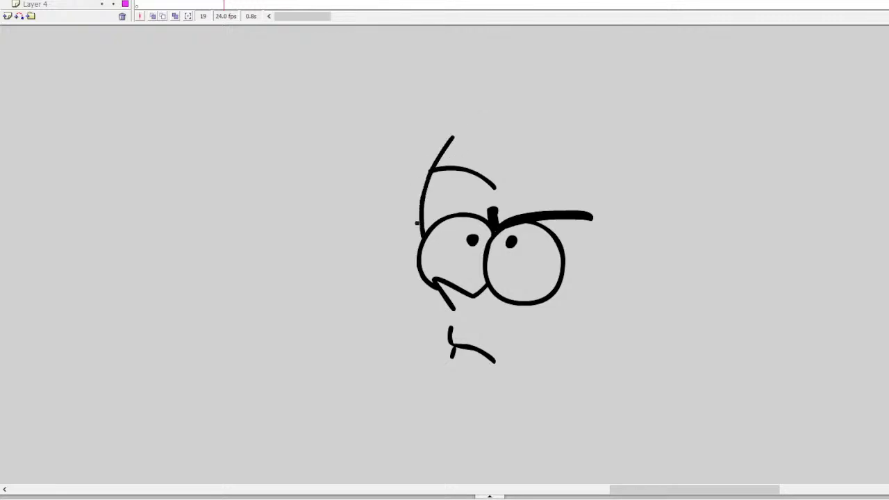
mouse_move(433, 286)
left_mouse_down()
mouse_move(426, 330)
mouse_move(434, 366)
mouse_move(451, 384)
mouse_move(526, 352)
mouse_move(559, 323)
left_mouse_up()
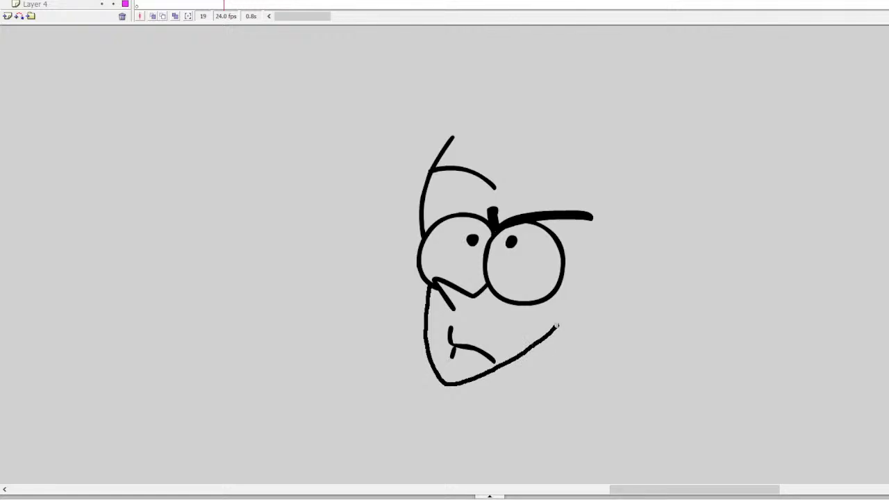
key("ctrl+z")
mouse_move(427, 283)
left_mouse_down()
mouse_move(428, 326)
mouse_move(463, 389)
mouse_move(556, 366)
mouse_move(614, 308)
left_mouse_up()
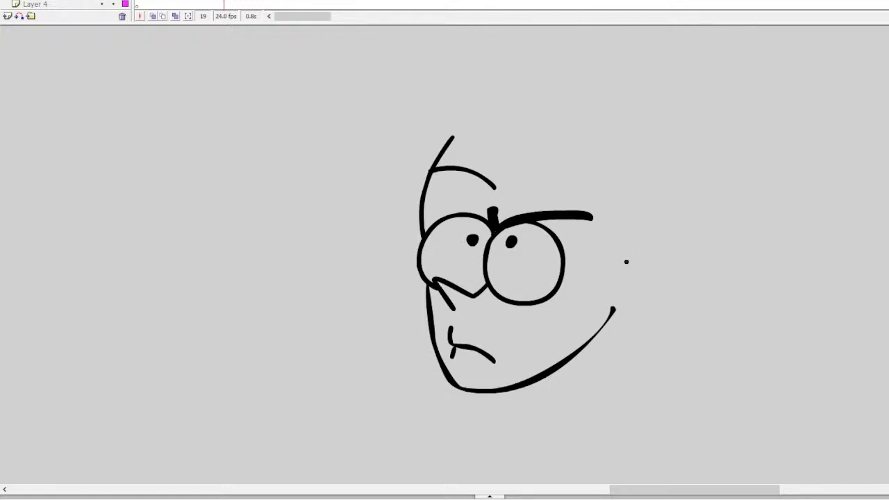
mouse_move(626, 262)
left_mouse_down()
mouse_move(659, 261)
mouse_move(646, 305)
mouse_move(628, 311)
mouse_move(611, 297)
left_mouse_up()
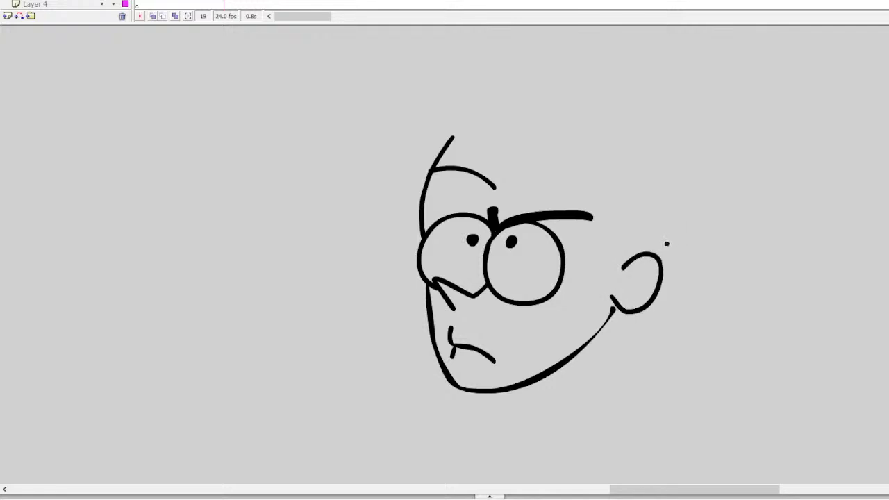
mouse_move(643, 268)
left_mouse_down()
mouse_move(639, 285)
mouse_move(556, 372)
left_mouse_up()
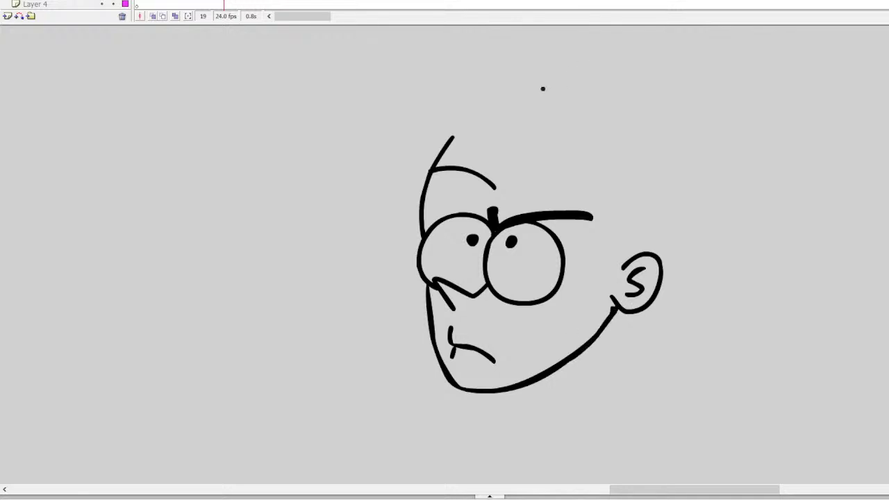
Step: Draw the hairline from the forehead over a small central peak down to the ear, and thicken the raised eyebrow
mouse_move(450, 141)
left_mouse_down()
mouse_move(506, 110)
mouse_move(526, 141)
left_mouse_up()
key("ctrl+z")
mouse_move(446, 144)
left_mouse_down()
mouse_move(502, 109)
mouse_move(511, 127)
mouse_move(592, 180)
mouse_move(623, 228)
mouse_move(626, 256)
left_mouse_up()
key("ctrl+z")
left_click_drag(499, 113, 451, 137)
key("ctrl+z")
mouse_move(502, 107)
left_mouse_down()
mouse_move(495, 125)
mouse_move(450, 139)
left_mouse_up()
mouse_move(502, 109)
left_mouse_down()
mouse_move(572, 155)
mouse_move(611, 205)
mouse_move(625, 271)
left_mouse_up()
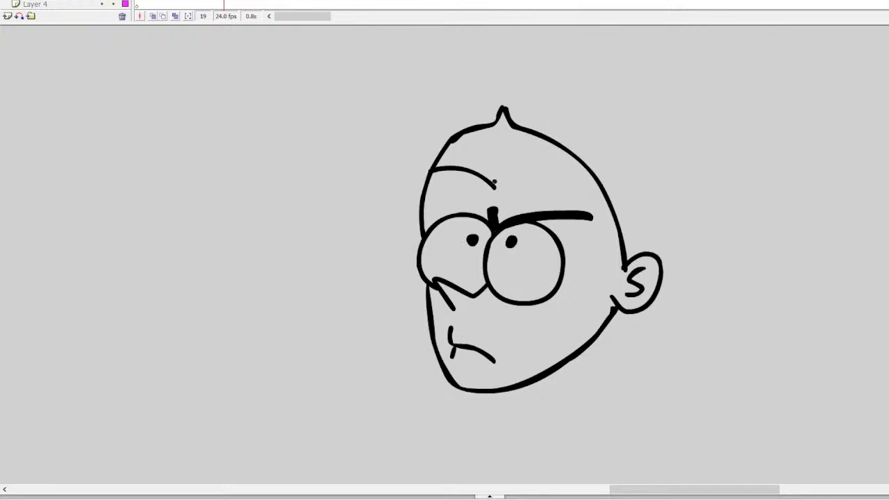
mouse_move(496, 189)
left_mouse_down()
mouse_move(442, 170)
mouse_move(456, 166)
mouse_move(489, 185)
left_mouse_up()
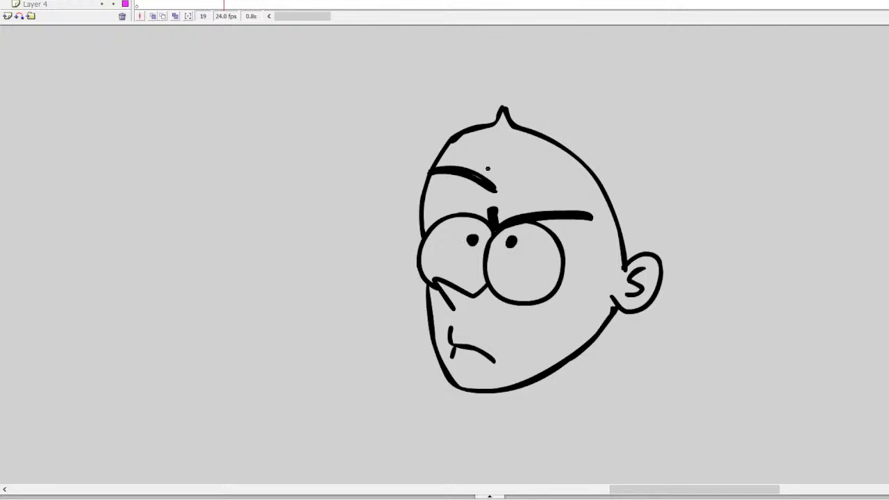
Step: Draw the outer hair outline with jagged notches on both sides of the head and two short tufts on top
mouse_move(539, 89)
left_mouse_down()
mouse_move(593, 106)
mouse_move(644, 159)
mouse_move(668, 209)
left_mouse_up()
key("ctrl+z")
mouse_move(542, 74)
left_mouse_down()
mouse_move(577, 80)
mouse_move(651, 123)
mouse_move(683, 169)
mouse_move(683, 267)
mouse_move(656, 367)
left_mouse_up()
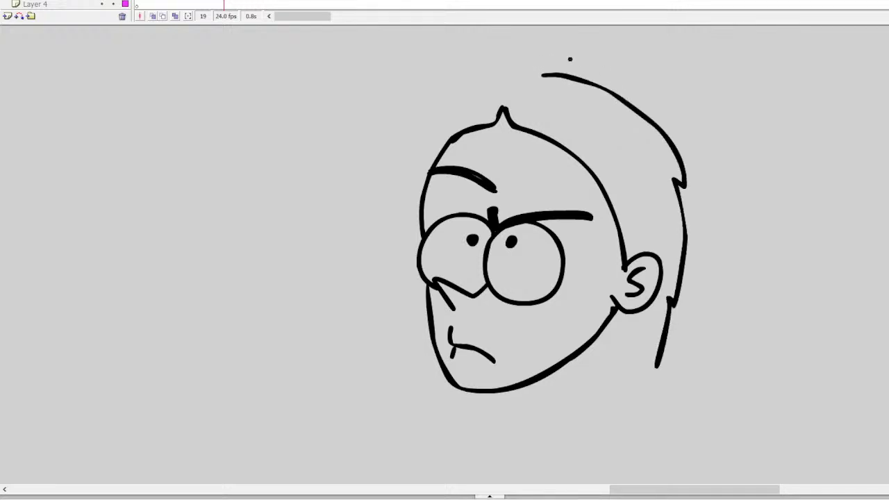
mouse_move(546, 73)
left_mouse_down()
mouse_move(470, 84)
mouse_move(446, 102)
mouse_move(421, 135)
mouse_move(401, 242)
left_mouse_up()
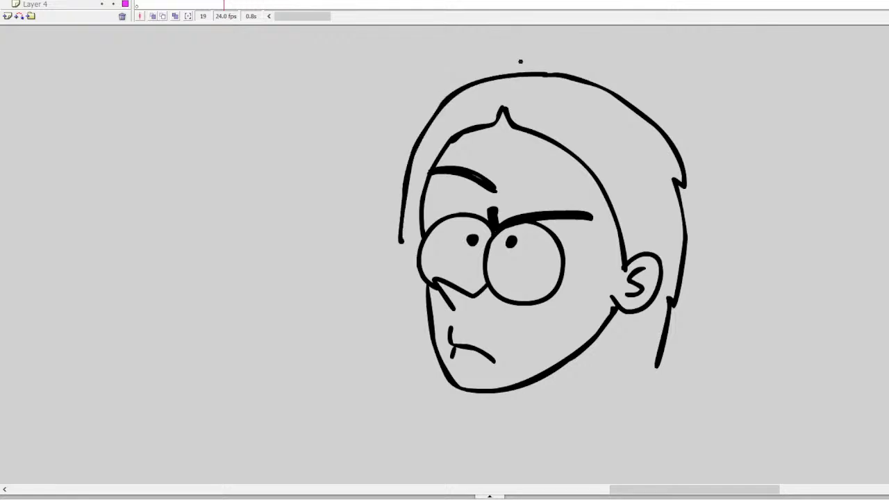
key("ctrl+z")
mouse_move(546, 74)
left_mouse_down()
mouse_move(487, 87)
mouse_move(446, 115)
mouse_move(419, 149)
mouse_move(410, 240)
left_mouse_up()
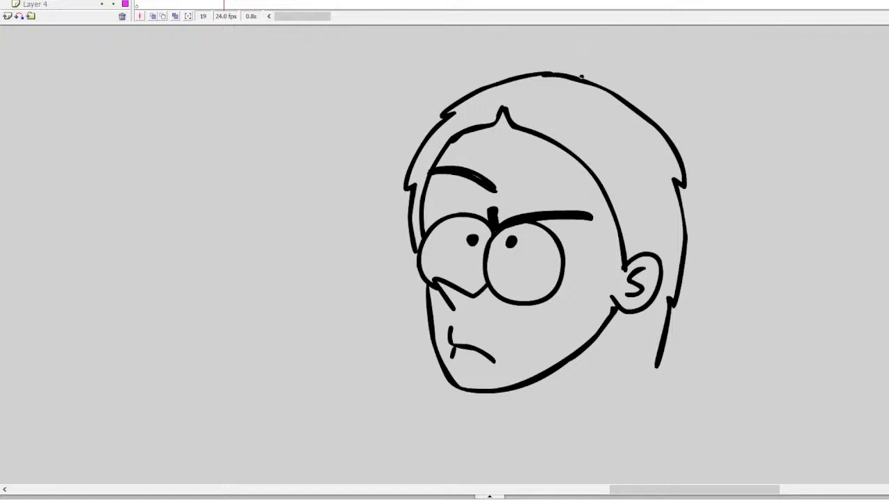
left_click_drag(583, 77, 563, 49)
mouse_move(587, 78)
left_mouse_down()
mouse_move(632, 70)
mouse_move(586, 70)
mouse_move(629, 69)
mouse_move(601, 70)
left_mouse_up()
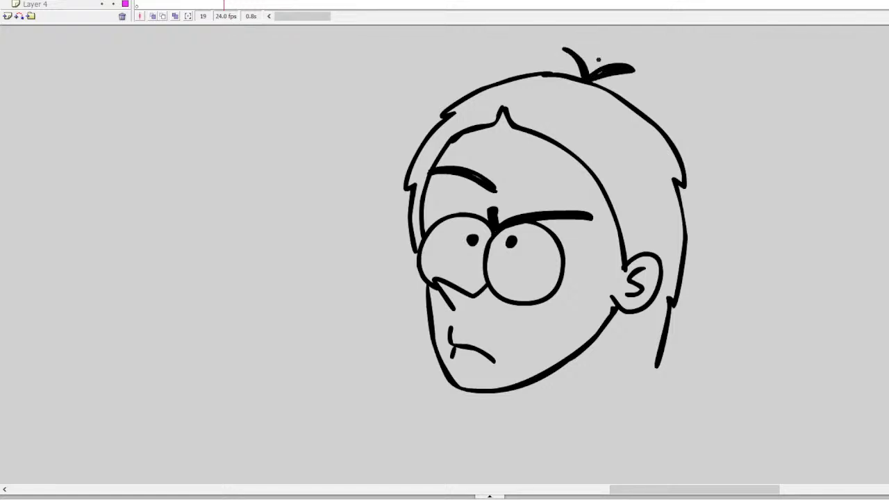
Step: Draw a hand resting against the jaw with a cuff and bent forearm, removing the jaw and guide lines inside the hand
scroll(445, 250, "down", 5)
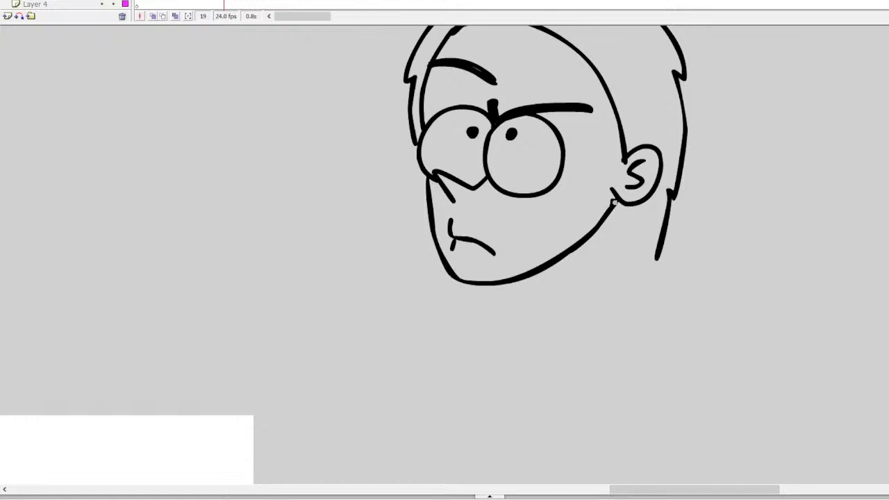
mouse_move(581, 246)
left_mouse_down()
mouse_move(598, 277)
mouse_move(469, 318)
mouse_move(465, 335)
mouse_move(550, 347)
left_mouse_up()
key("ctrl+z")
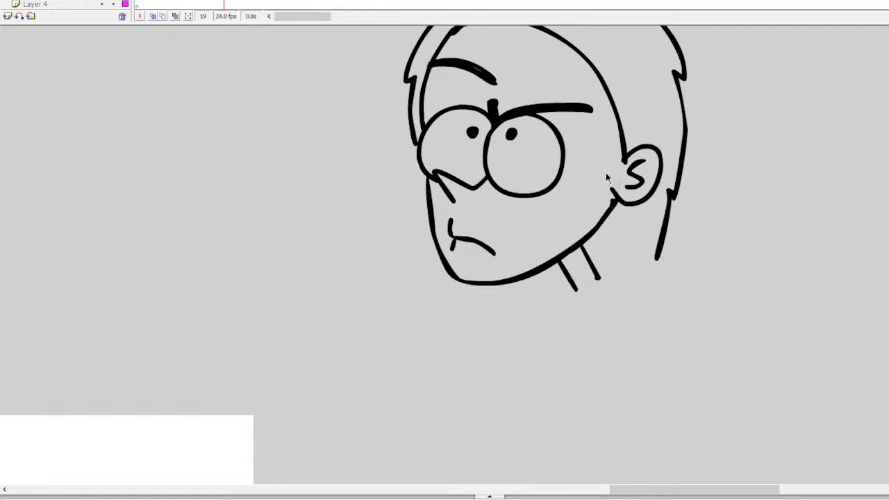
mouse_move(546, 273)
left_mouse_down()
mouse_move(545, 238)
mouse_move(563, 216)
mouse_move(589, 241)
mouse_move(583, 209)
mouse_move(604, 224)
mouse_move(608, 249)
left_mouse_up()
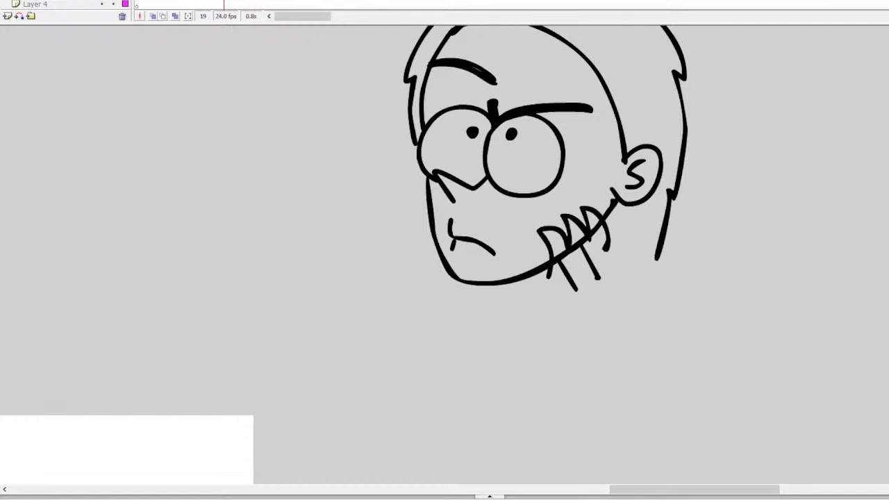
mouse_move(559, 247)
left_mouse_down()
mouse_move(577, 290)
mouse_move(574, 255)
mouse_move(595, 278)
mouse_move(581, 245)
mouse_move(596, 235)
mouse_move(580, 244)
left_mouse_up()
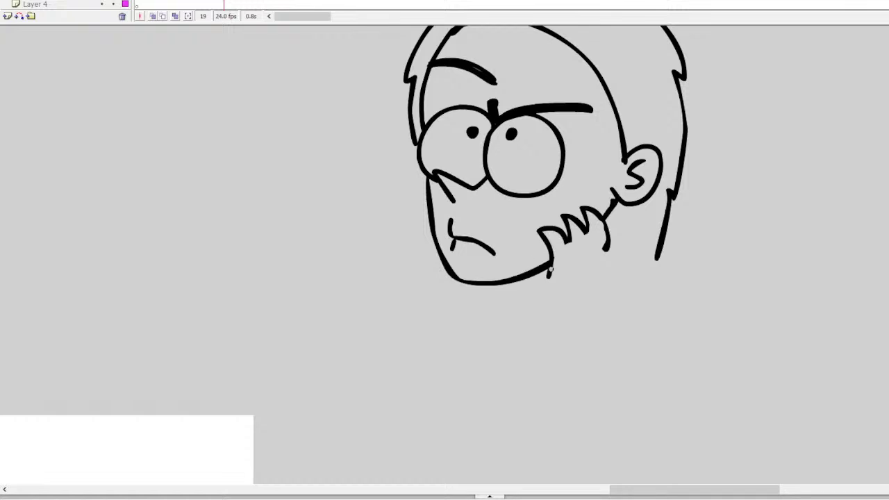
mouse_move(550, 271)
left_mouse_down()
mouse_move(559, 295)
mouse_move(590, 292)
mouse_move(607, 248)
left_mouse_up()
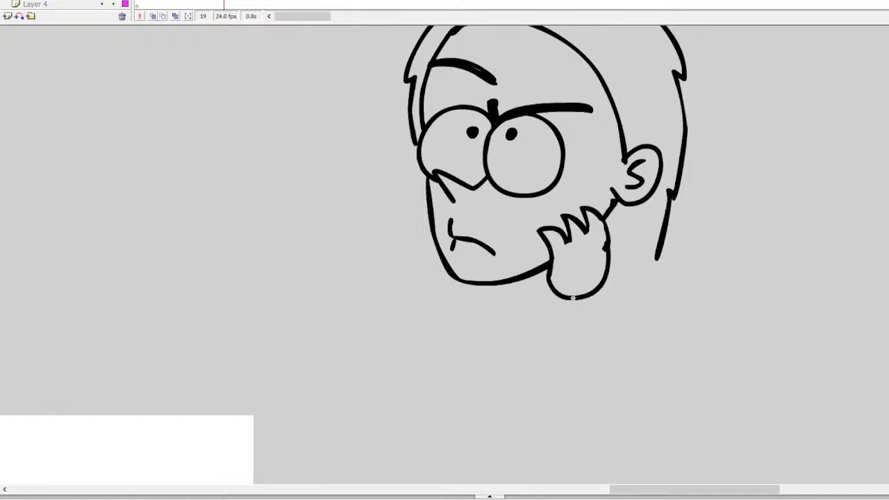
mouse_move(574, 298)
left_mouse_down()
mouse_move(604, 302)
mouse_move(607, 285)
mouse_move(597, 336)
mouse_move(633, 359)
mouse_move(664, 344)
mouse_move(654, 304)
mouse_move(611, 248)
left_mouse_up()
left_click_drag(606, 283, 632, 313)
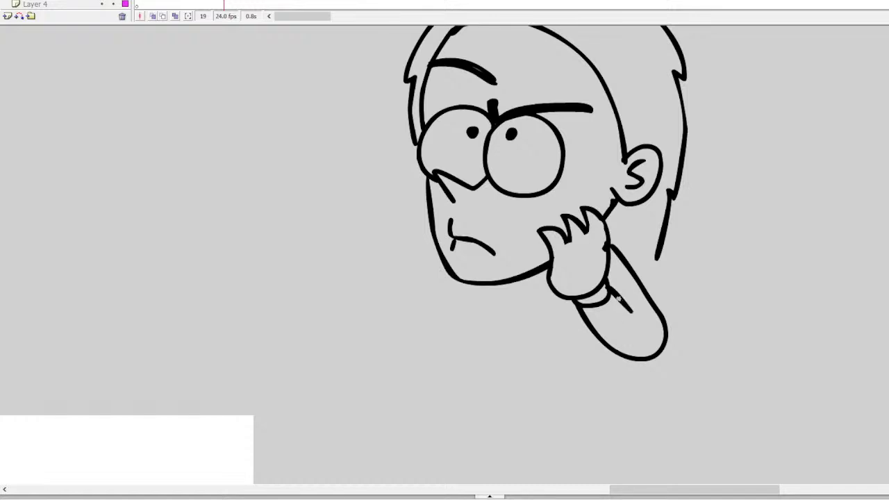
Step: Draw the sulking character's folded forearm across the chest, ending in a cuff and a drooping hand with fingers
mouse_move(535, 276)
left_mouse_down()
mouse_move(553, 290)
mouse_move(487, 293)
mouse_move(444, 315)
mouse_move(421, 342)
mouse_move(437, 362)
mouse_move(539, 364)
mouse_move(551, 341)
mouse_move(538, 323)
mouse_move(470, 321)
left_mouse_up()
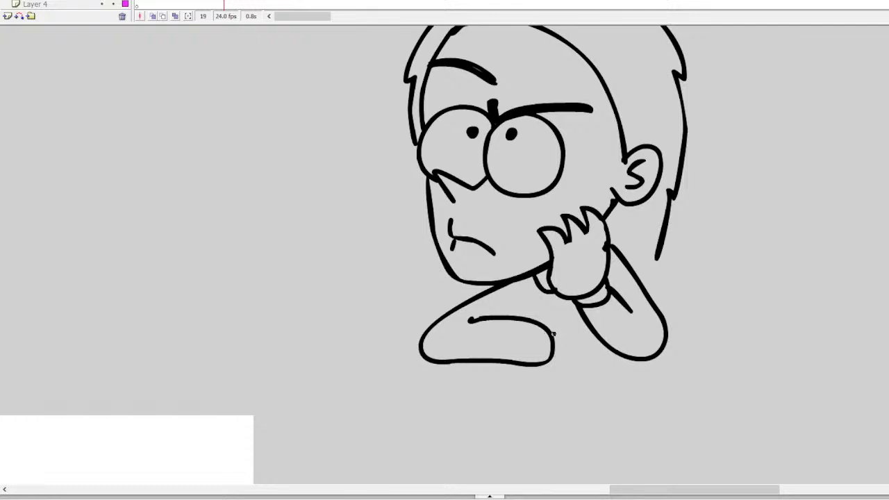
mouse_move(553, 335)
left_mouse_down()
mouse_move(566, 353)
mouse_move(548, 361)
mouse_move(618, 383)
mouse_move(598, 353)
mouse_move(622, 353)
mouse_move(612, 374)
left_mouse_up()
left_click_drag(564, 335, 599, 333)
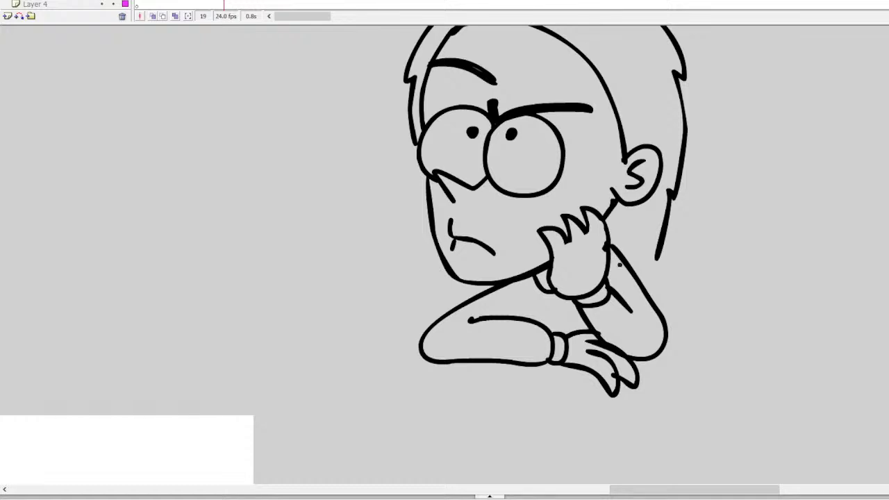
Step: Draw the line between the elbows and add curved stripes across both sleeves and the shirt
left_click_drag(526, 321, 591, 327)
mouse_move(516, 320)
left_mouse_down()
mouse_move(502, 354)
mouse_move(474, 319)
mouse_move(425, 337)
left_mouse_up()
left_click_drag(462, 305, 486, 320)
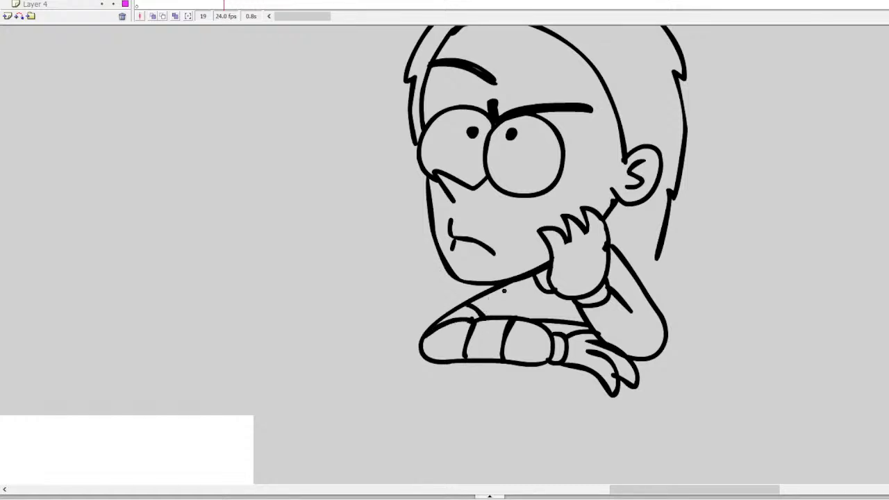
left_click_drag(499, 288, 515, 316)
left_click_drag(592, 328, 624, 305)
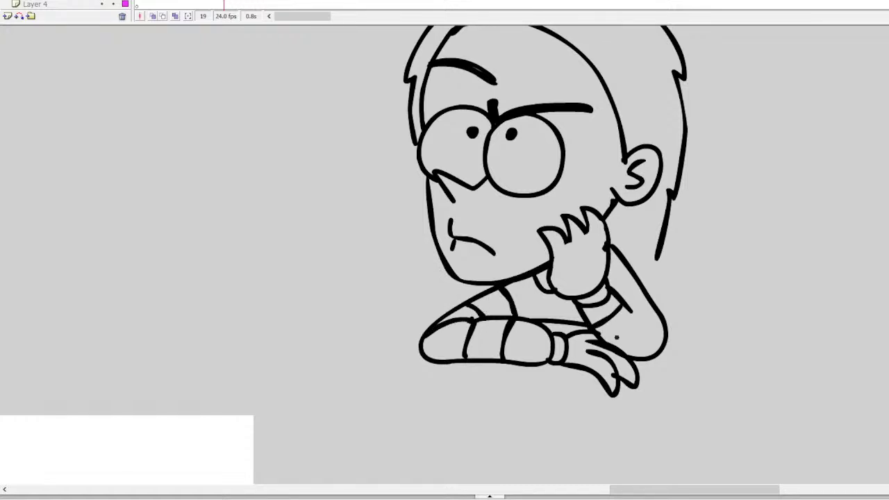
mouse_move(620, 351)
left_mouse_down()
mouse_move(628, 317)
mouse_move(653, 353)
left_mouse_up()
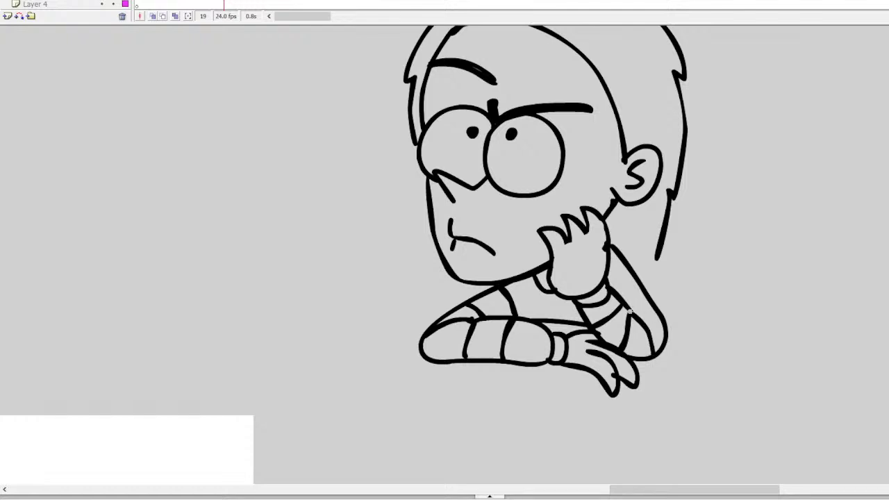
mouse_move(629, 314)
left_mouse_down()
mouse_move(653, 307)
mouse_move(623, 261)
left_mouse_up()
left_click_drag(546, 290, 547, 318)
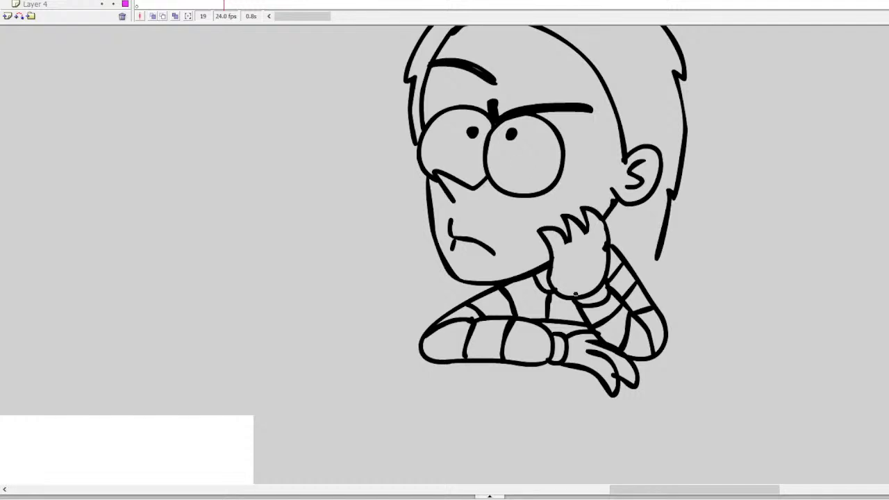
Step: Add a tapering lock of hair tied with a bow beside the chin and extend the back hair down to the elbow
mouse_move(431, 237)
left_mouse_down()
mouse_move(431, 292)
mouse_move(450, 253)
left_mouse_up()
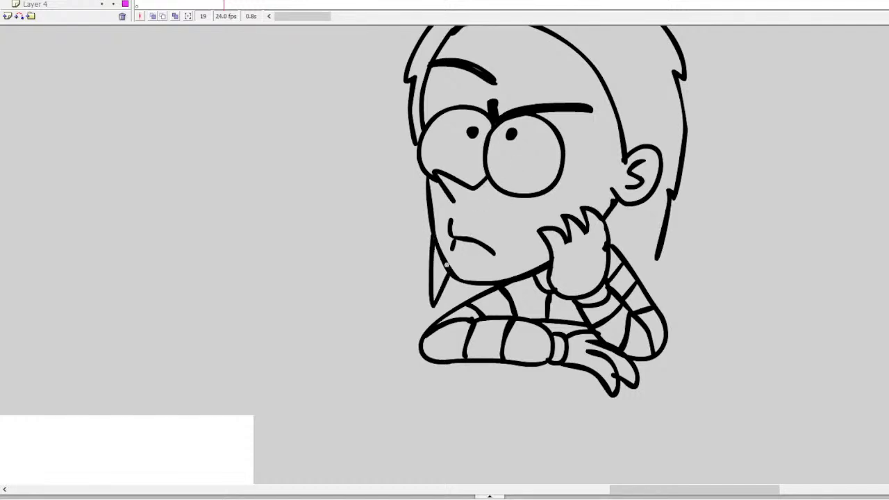
mouse_move(431, 298)
left_mouse_down()
mouse_move(408, 296)
mouse_move(430, 305)
mouse_move(459, 286)
mouse_move(439, 307)
mouse_move(443, 294)
left_mouse_up()
left_click_drag(659, 249, 653, 301)
Step: Draw a tabletop line extending outward from both sides of the character's arms
left_click_drag(666, 332, 822, 347)
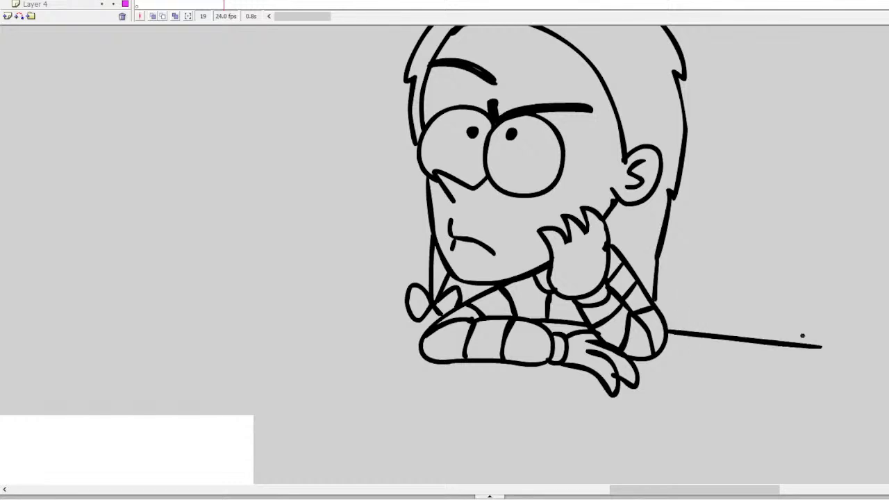
left_click_drag(439, 319, 147, 286)
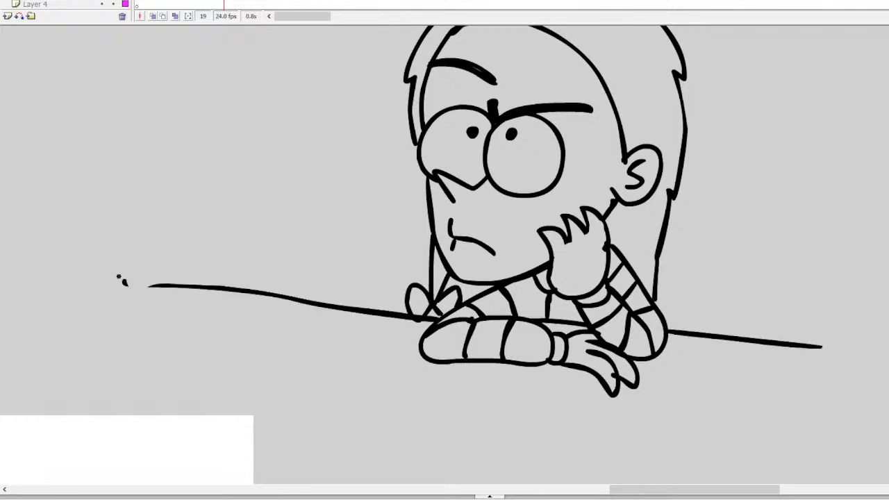
key("ctrl+z")
left_click_drag(430, 326, 216, 321)
Step: Start a second character facing the first with a large round eye, upward-looking pupil, pointed nose and frowning mouth
scroll(445, 258, "up", 5)
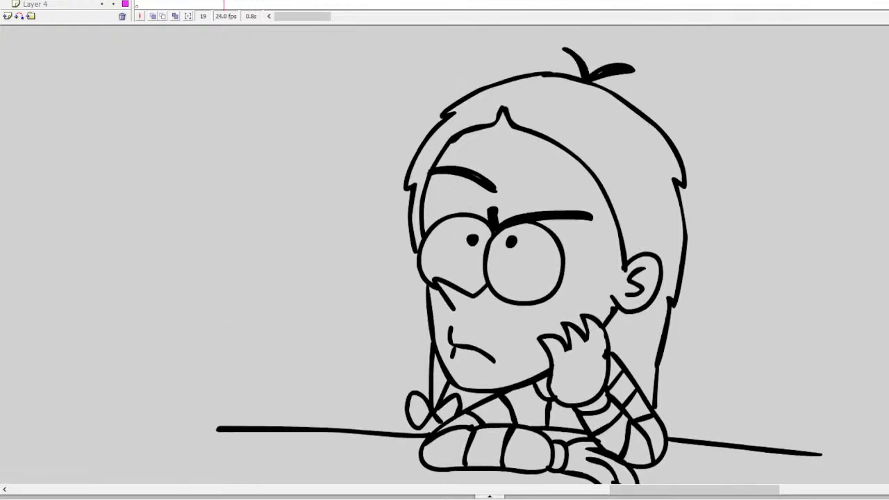
scroll(444, 257, "down", 2)
mouse_move(118, 112)
left_mouse_down()
mouse_move(84, 114)
mouse_move(103, 203)
mouse_move(145, 123)
mouse_move(106, 101)
mouse_move(68, 205)
mouse_move(156, 172)
mouse_move(119, 124)
mouse_move(108, 125)
mouse_move(129, 136)
left_mouse_up()
key("ctrl+z")
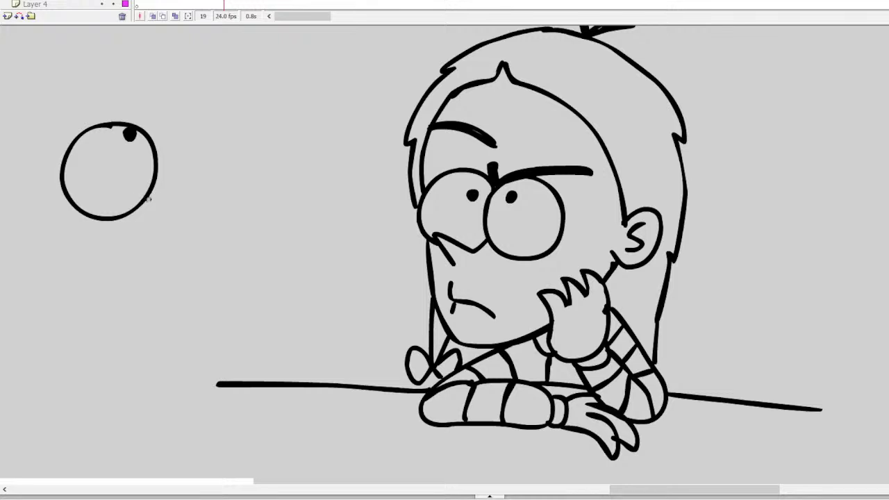
mouse_move(148, 199)
left_mouse_down()
mouse_move(159, 208)
mouse_move(194, 185)
left_mouse_up()
mouse_move(202, 191)
left_mouse_down()
mouse_move(178, 271)
mouse_move(99, 258)
left_mouse_up()
left_click_drag(170, 269, 169, 285)
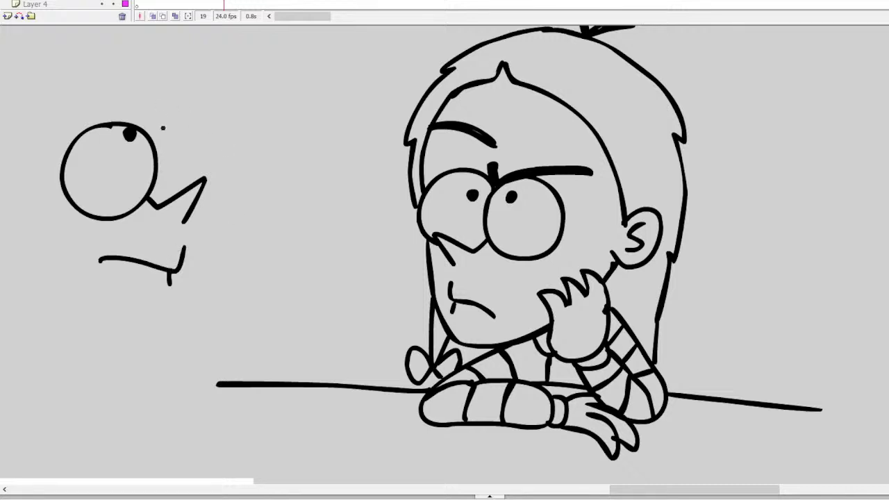
Step: Draw the second character's far eye with its pupil behind the nose, and outline the front cheek and pointed chin
mouse_move(148, 134)
left_mouse_down()
mouse_move(191, 121)
mouse_move(211, 144)
left_mouse_up()
key("ctrl+z")
mouse_move(150, 132)
left_mouse_down()
mouse_move(206, 126)
mouse_move(222, 151)
mouse_move(196, 207)
left_mouse_up()
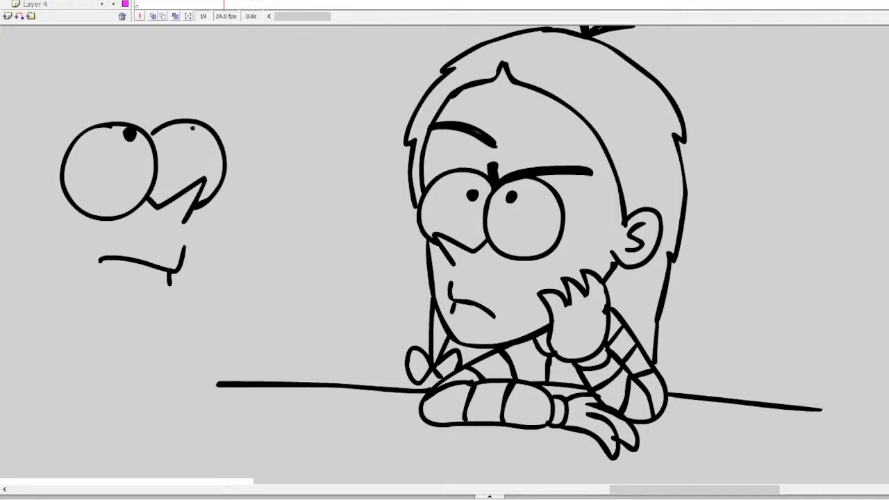
left_click_drag(193, 127, 197, 136)
mouse_move(214, 193)
left_mouse_down()
mouse_move(207, 258)
mouse_move(207, 248)
mouse_move(173, 314)
mouse_move(67, 272)
left_mouse_up()
key("ctrl+z")
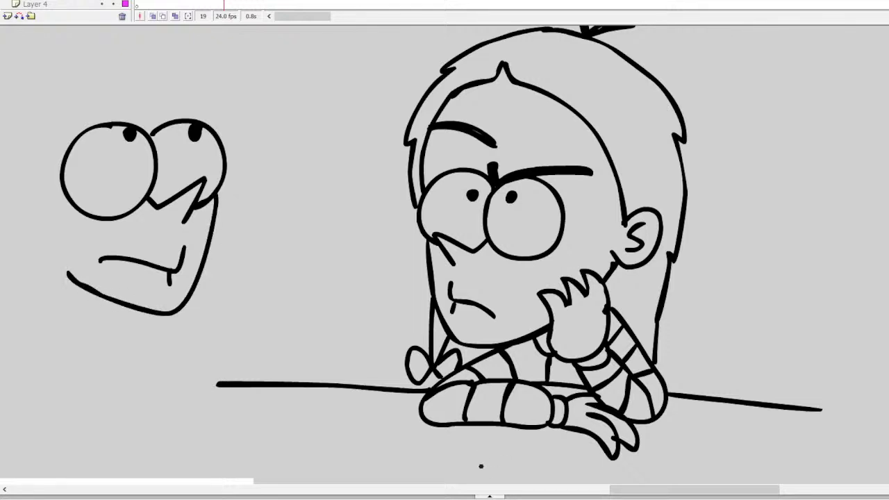
Step: Draw two thick worried eyebrows, the forehead edge, the rear jawline and an ear with an inner curl
left_click(577, 493)
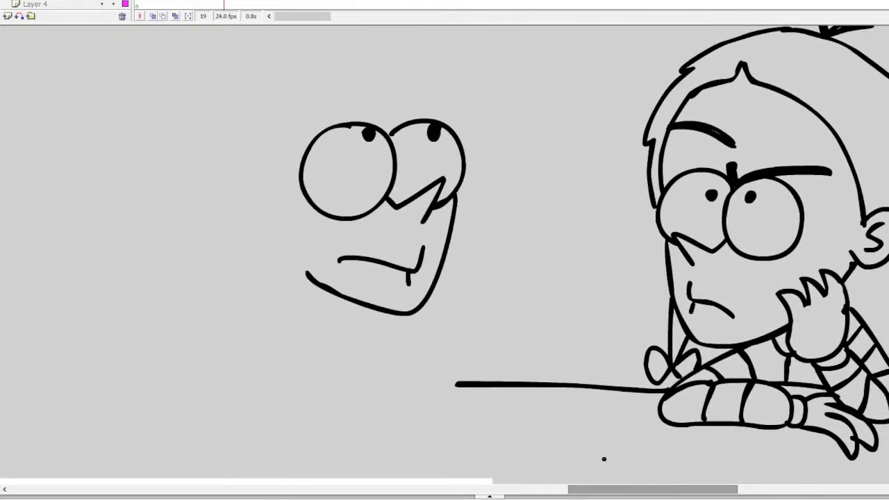
scroll(444, 258, "up", 3)
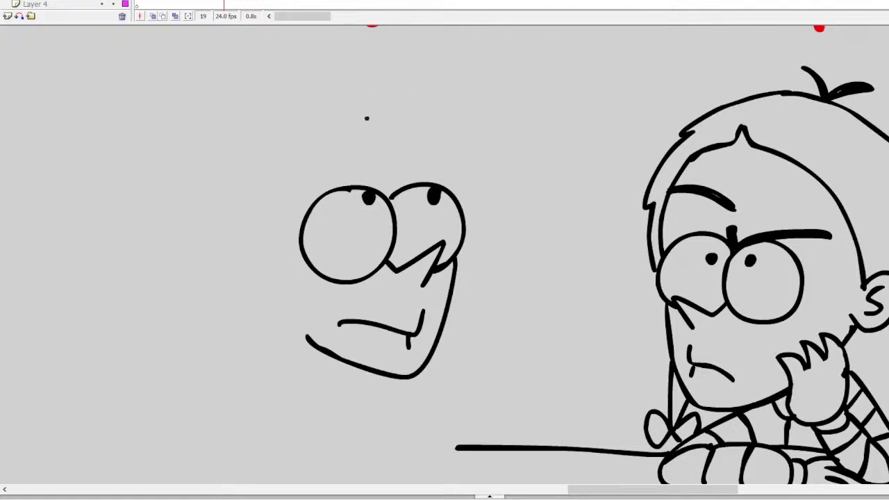
mouse_move(365, 120)
left_mouse_down()
mouse_move(298, 145)
mouse_move(277, 169)
mouse_move(346, 141)
mouse_move(362, 120)
mouse_move(300, 148)
left_mouse_up()
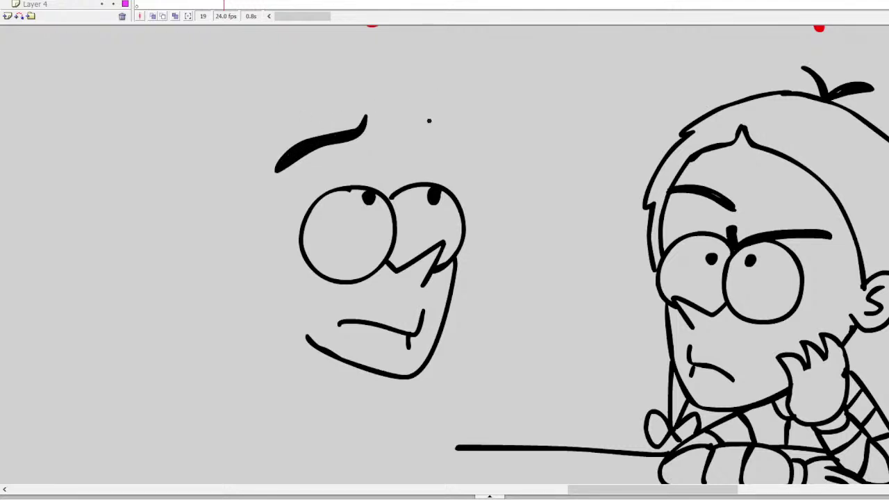
mouse_move(430, 120)
left_mouse_down()
mouse_move(467, 148)
mouse_move(481, 175)
mouse_move(423, 125)
mouse_move(466, 150)
left_mouse_up()
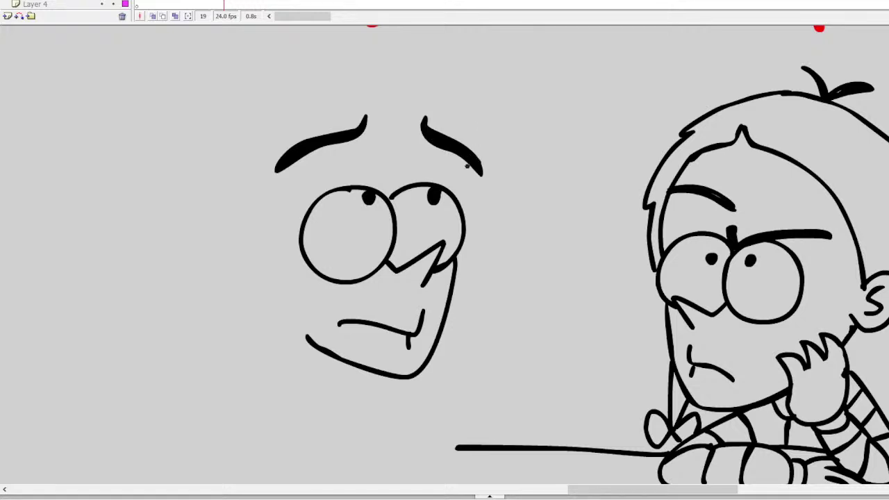
left_click_drag(468, 166, 458, 193)
mouse_move(244, 233)
left_mouse_down()
mouse_move(219, 216)
mouse_move(204, 241)
mouse_move(213, 268)
mouse_move(244, 272)
mouse_move(250, 259)
mouse_move(301, 336)
left_mouse_up()
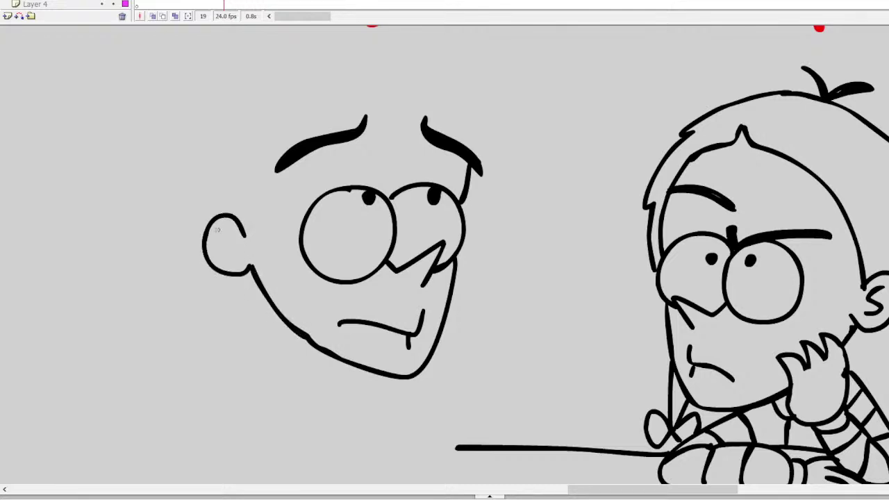
left_click_drag(217, 229, 226, 258)
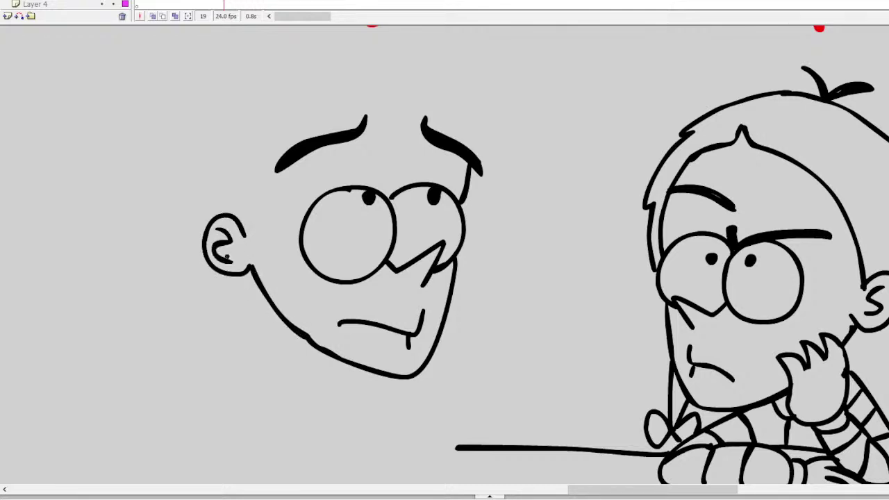
Step: Draw short hair with a zigzag fringe and tufted crown, and join it to the forehead and ear with side lines
scroll(445, 257, "up", 2)
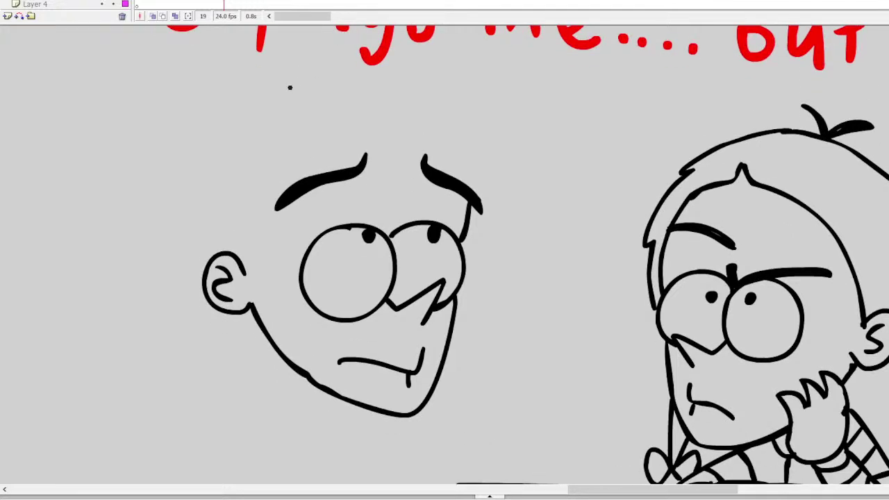
mouse_move(254, 101)
left_mouse_down()
mouse_move(234, 183)
mouse_move(267, 141)
mouse_move(267, 184)
left_mouse_up()
key("ctrl+z")
mouse_move(226, 106)
left_mouse_down()
mouse_move(212, 190)
mouse_move(244, 141)
mouse_move(267, 167)
mouse_move(328, 142)
mouse_move(350, 141)
mouse_move(374, 159)
mouse_move(383, 112)
mouse_move(392, 127)
mouse_move(428, 126)
mouse_move(458, 169)
mouse_move(466, 142)
mouse_move(487, 169)
mouse_move(498, 155)
mouse_move(489, 123)
mouse_move(458, 99)
mouse_move(405, 85)
mouse_move(436, 78)
mouse_move(404, 70)
mouse_move(287, 68)
mouse_move(307, 73)
mouse_move(251, 75)
mouse_move(215, 103)
left_mouse_up()
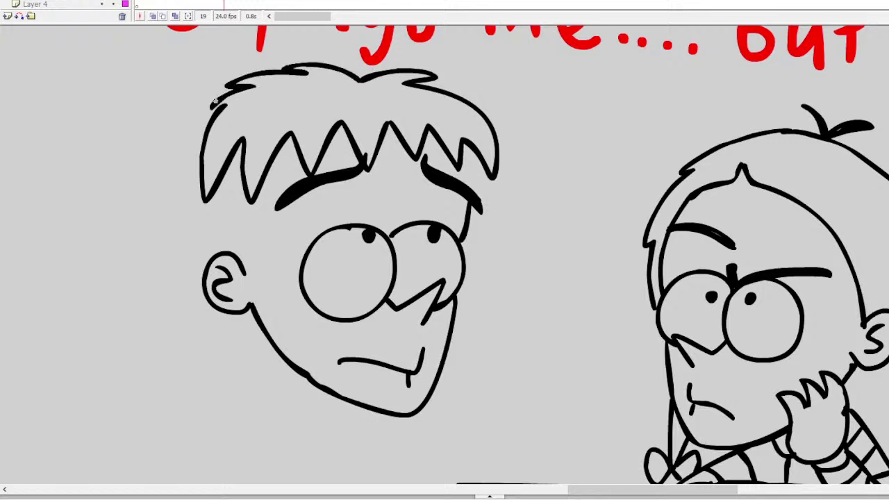
mouse_move(476, 148)
left_mouse_down()
mouse_move(480, 198)
mouse_move(471, 179)
left_mouse_up()
left_click_drag(229, 167, 226, 253)
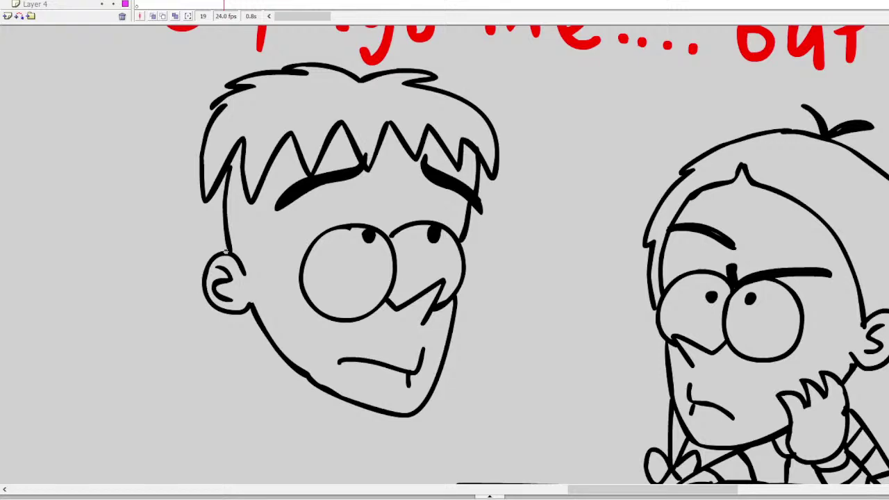
Step: Move the second character's head slightly lower and draw two short neck lines under the jaw, discarding the trial arm strokes
key("ctrl+a")
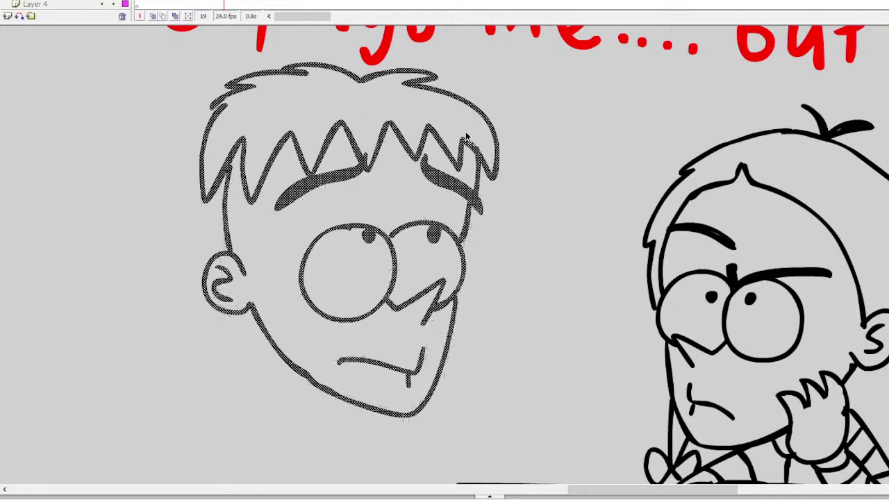
left_click_drag(474, 104, 470, 141)
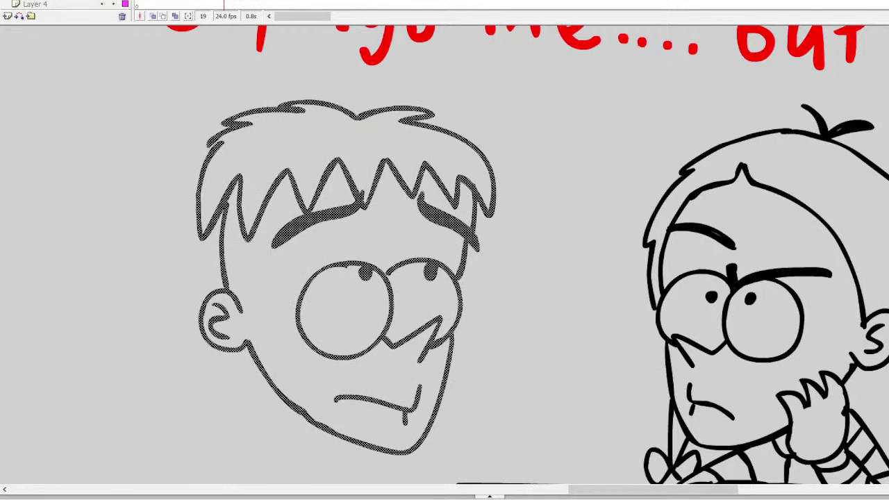
scroll(445, 257, "down", 5)
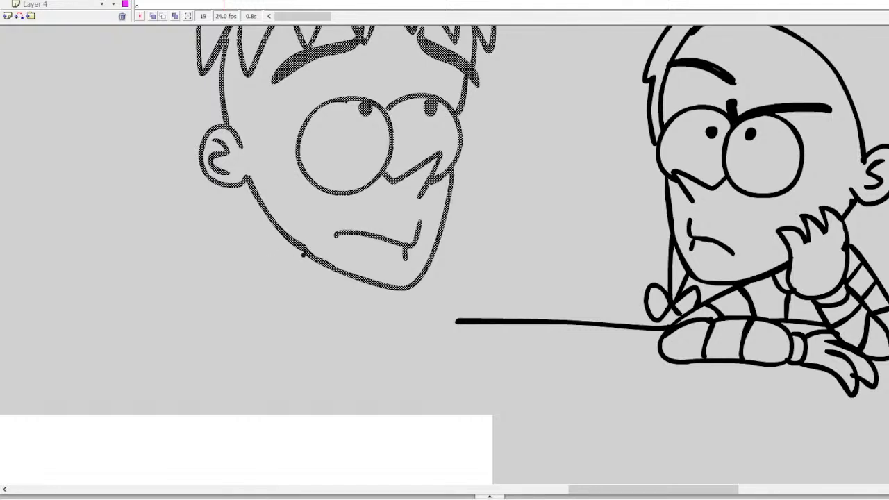
left_click_drag(301, 255, 300, 306)
key("ctrl+z")
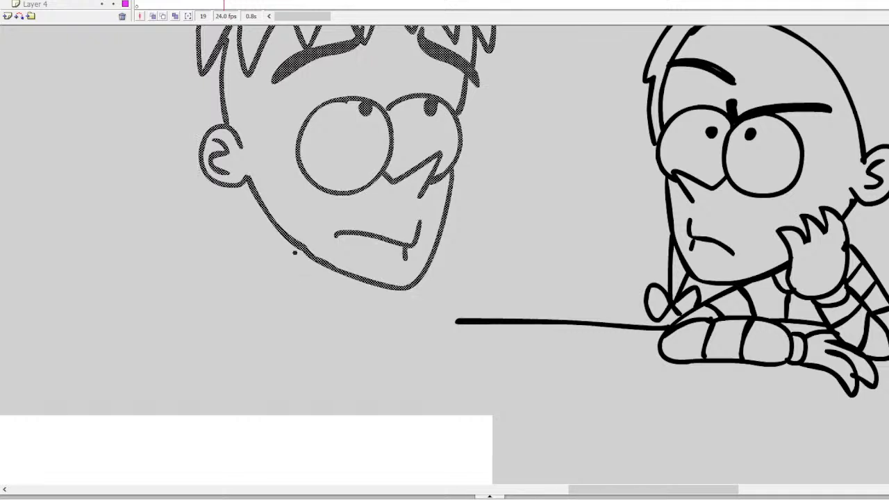
mouse_move(300, 253)
left_mouse_down()
mouse_move(324, 251)
mouse_move(290, 280)
mouse_move(253, 270)
mouse_move(214, 292)
mouse_move(206, 320)
mouse_move(360, 338)
mouse_move(364, 316)
mouse_move(341, 299)
mouse_move(256, 297)
left_mouse_up()
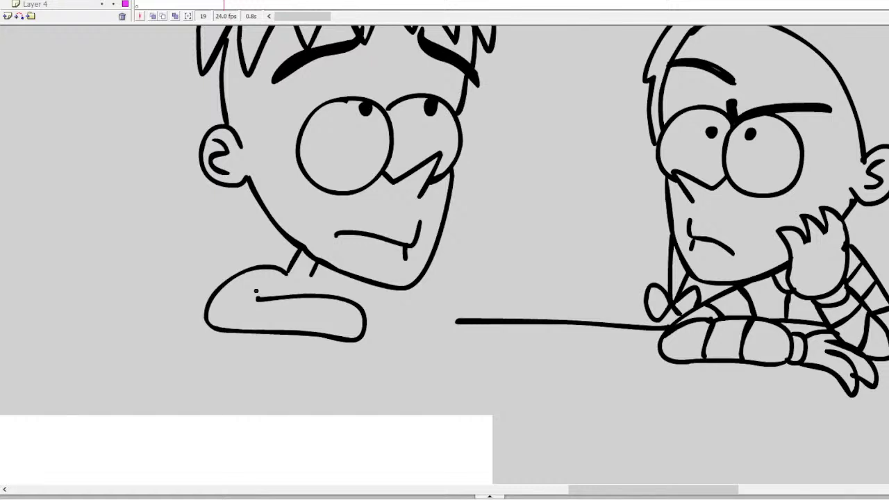
key("ctrl+z")
mouse_move(383, 301)
left_mouse_down()
mouse_move(354, 300)
mouse_move(327, 338)
mouse_move(368, 313)
left_mouse_up()
key("ctrl+z")
Step: Draw a hand with curled fingers below the neck, with short wrist lines leading toward the opposite arm
mouse_move(297, 292)
left_mouse_down()
mouse_move(259, 340)
mouse_move(285, 316)
mouse_move(281, 337)
left_mouse_up()
left_click_drag(317, 305, 301, 347)
mouse_move(306, 343)
left_mouse_down()
mouse_move(338, 318)
mouse_move(374, 314)
left_mouse_up()
left_click_drag(295, 293, 347, 312)
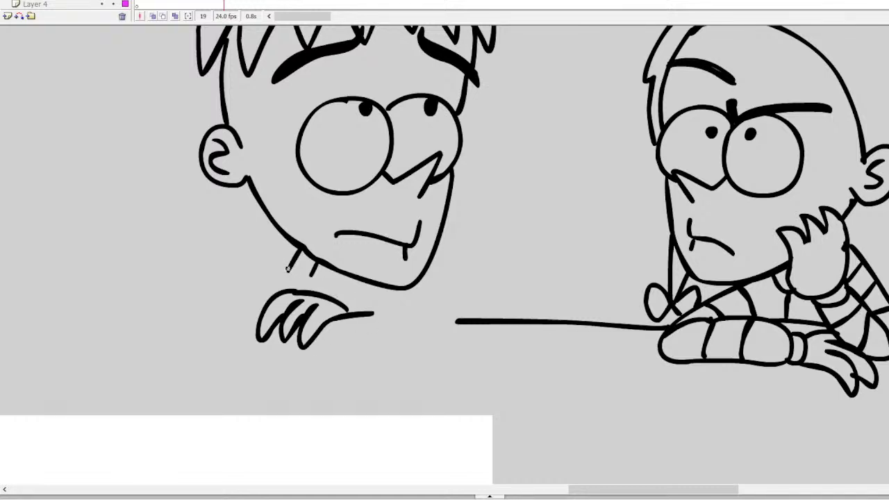
Step: Draw the second character's shoulder and folded arms around the hand, ending in a cuff and a drooping hand on the table
mouse_move(287, 269)
left_mouse_down()
mouse_move(232, 300)
mouse_move(239, 338)
mouse_move(328, 351)
mouse_move(417, 340)
mouse_move(405, 313)
mouse_move(367, 306)
left_mouse_up()
mouse_move(415, 341)
left_mouse_down()
mouse_move(437, 348)
mouse_move(439, 328)
mouse_move(449, 355)
left_mouse_up()
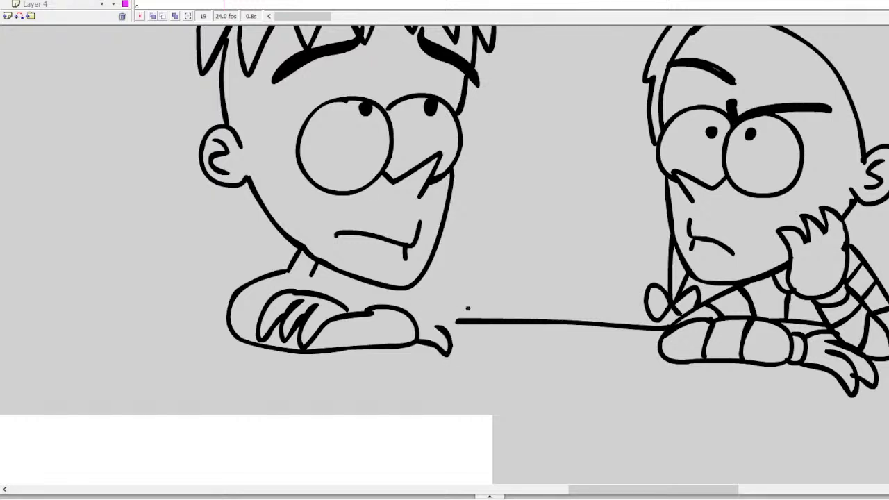
key("ctrl+z")
mouse_move(410, 312)
left_mouse_down()
mouse_move(429, 337)
mouse_move(416, 320)
mouse_move(466, 364)
mouse_move(469, 314)
mouse_move(439, 309)
mouse_move(478, 316)
mouse_move(438, 300)
mouse_move(417, 314)
left_mouse_up()
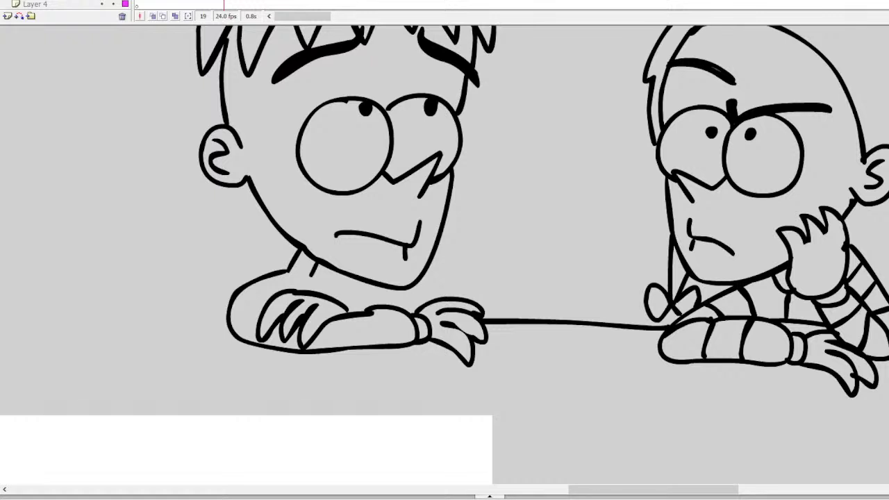
left_click_drag(464, 332, 446, 327)
Step: Add a rounded collar and a chest line to the second character, and extend the tabletop line behind the elbow
mouse_move(314, 261)
left_mouse_down()
mouse_move(289, 272)
mouse_move(321, 271)
mouse_move(300, 290)
mouse_move(310, 272)
left_mouse_up()
key("ctrl+z")
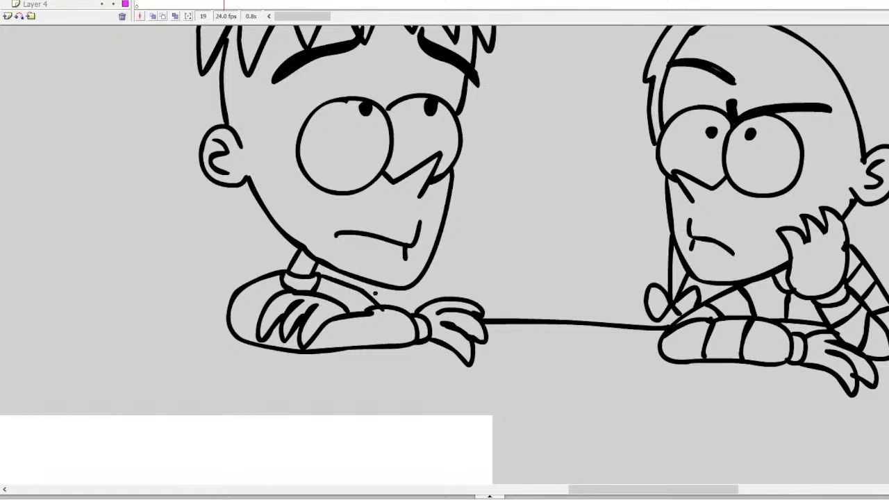
left_click_drag(223, 320, 28, 322)
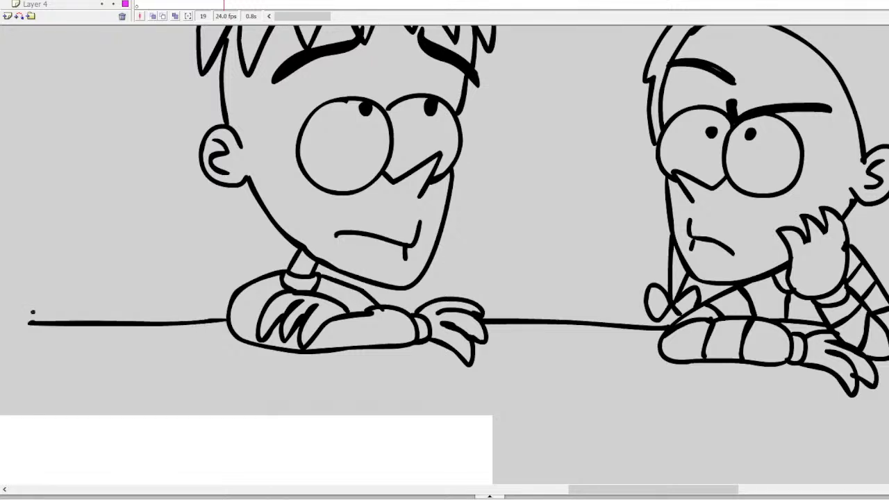
Step: Go to frame 25 of the animation with the two finished characters in view
left_click_drag(602, 490, 627, 491)
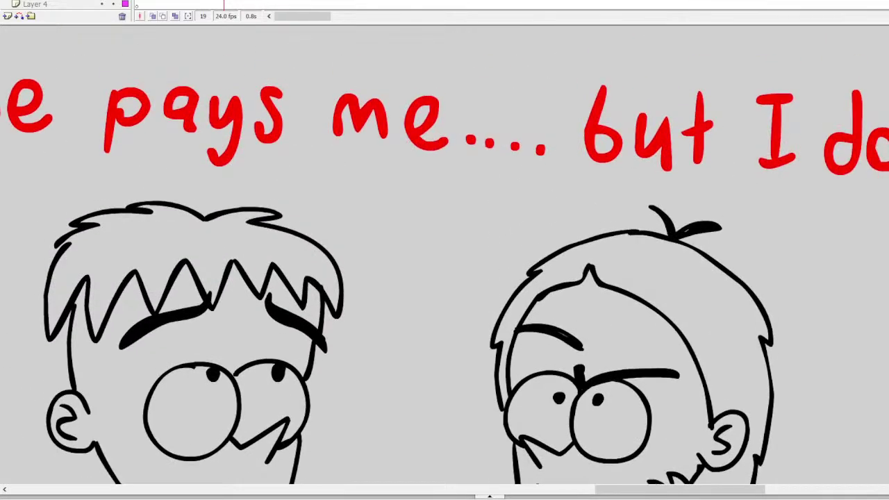
scroll(445, 256, "down", 5)
left_click(252, 4)
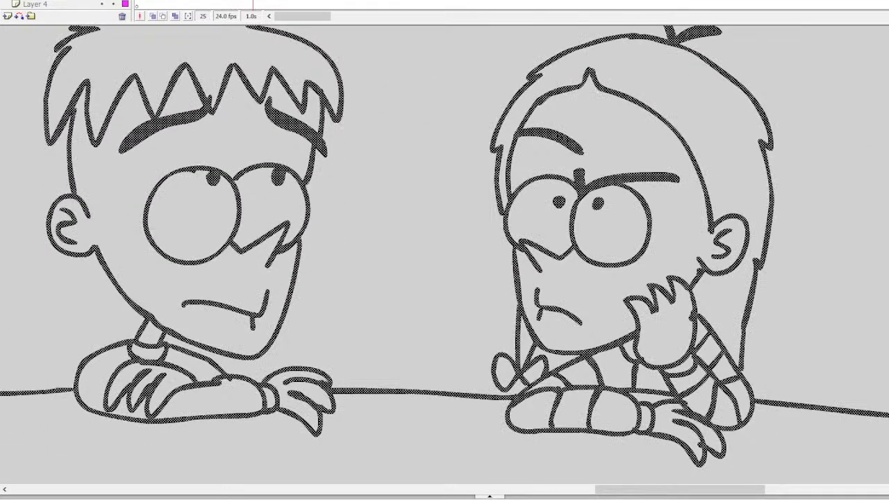
Step: Draw a wide scalloped thought cloud above the two characters and handwrite "Disney" at its upper left
left_click_drag(322, 139, 327, 397)
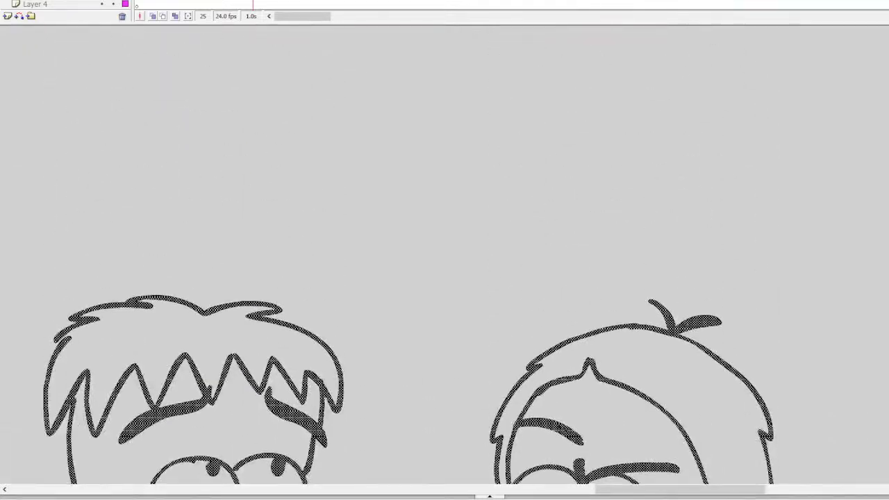
scroll(444, 257, "up", 2)
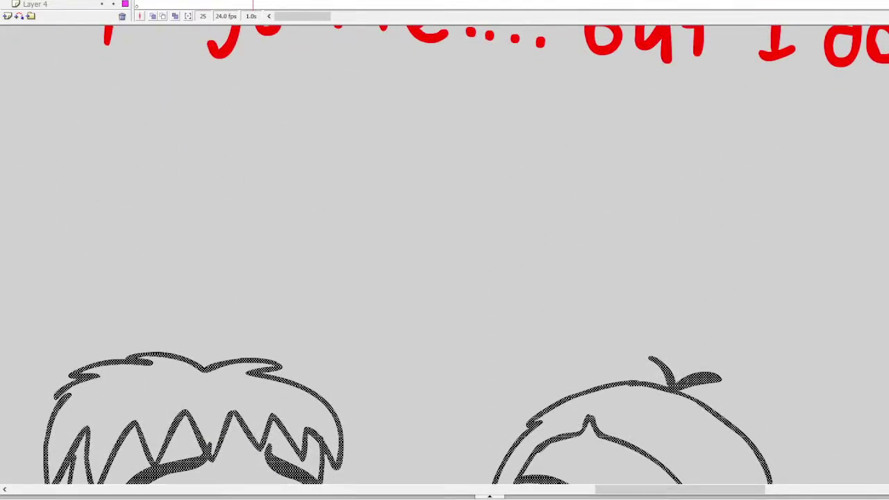
mouse_move(191, 84)
left_mouse_down()
mouse_move(139, 91)
mouse_move(91, 159)
mouse_move(89, 231)
mouse_move(138, 281)
mouse_move(295, 90)
mouse_move(552, 89)
mouse_move(643, 106)
mouse_move(717, 133)
mouse_move(779, 198)
mouse_move(708, 305)
mouse_move(614, 307)
mouse_move(544, 336)
mouse_move(443, 343)
mouse_move(171, 321)
left_mouse_up()
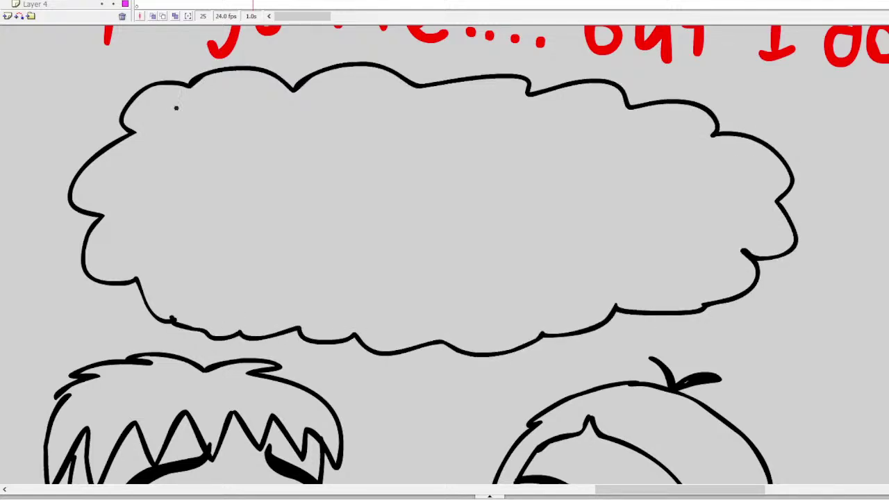
mouse_move(179, 102)
left_mouse_down()
mouse_move(175, 127)
mouse_move(182, 98)
mouse_move(200, 124)
mouse_move(227, 105)
mouse_move(215, 123)
mouse_move(257, 123)
left_mouse_up()
key("ctrl+z")
key("ctrl+z")
mouse_move(262, 117)
left_mouse_down()
mouse_move(273, 110)
mouse_move(274, 125)
left_mouse_up()
mouse_move(281, 112)
left_mouse_down()
mouse_move(295, 111)
mouse_move(276, 138)
left_mouse_up()
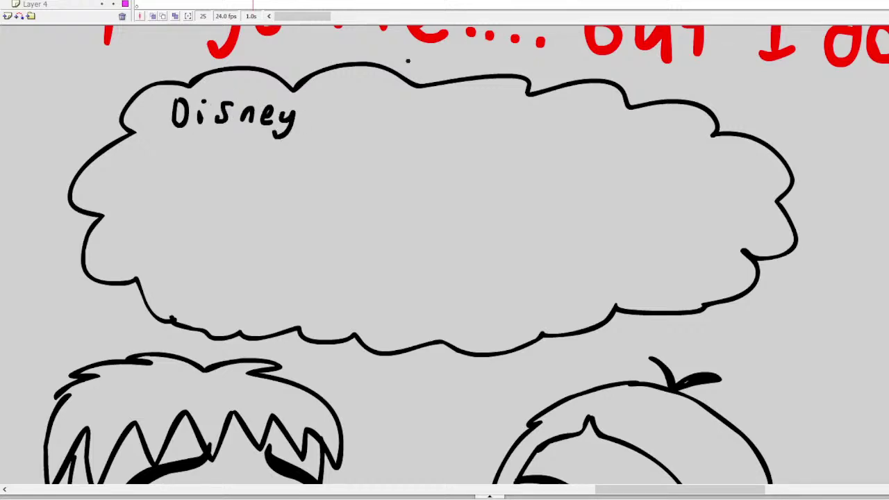
Step: Handwrite "Nick" and "CN" beside "Disney" in the first row of the thought cloud
left_click_drag(373, 105, 371, 128)
mouse_move(373, 104)
left_mouse_down()
mouse_move(395, 103)
mouse_move(403, 127)
mouse_move(430, 126)
left_mouse_up()
left_click_drag(459, 99, 450, 131)
mouse_move(474, 111)
left_mouse_down()
mouse_move(453, 118)
mouse_move(471, 128)
left_mouse_up()
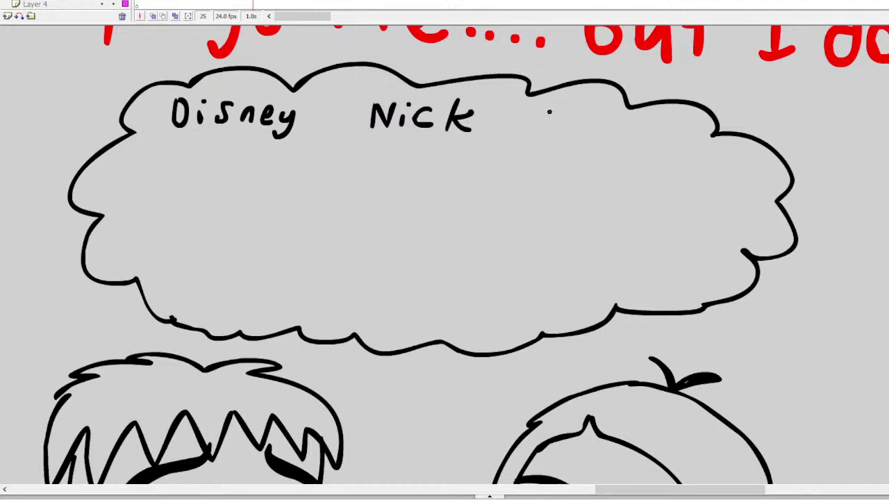
mouse_move(549, 112)
left_mouse_down()
mouse_move(548, 130)
mouse_move(564, 140)
left_mouse_up()
left_click_drag(566, 110, 589, 111)
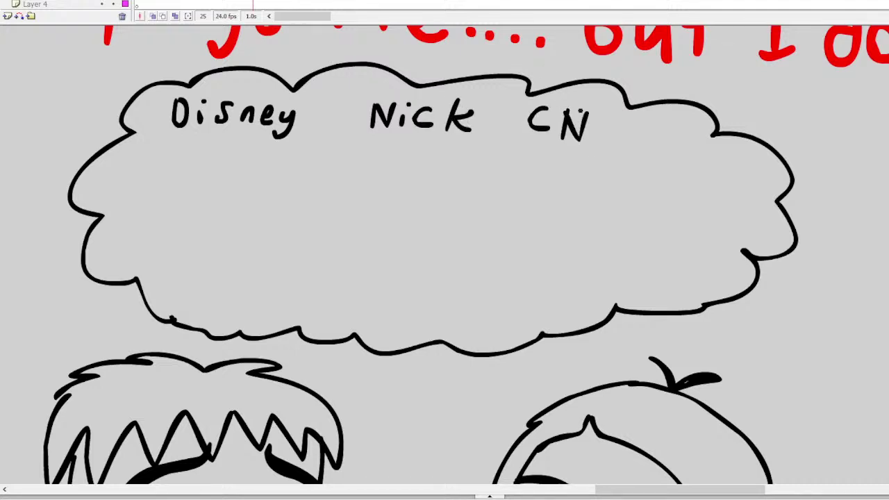
Step: Handwrite "CW", "Discovery Family" and "Boomerang" as the second row inside the thought cloud
mouse_move(145, 152)
left_mouse_down()
mouse_move(136, 177)
mouse_move(143, 187)
mouse_move(179, 157)
left_mouse_up()
mouse_move(254, 166)
left_mouse_down()
mouse_move(264, 166)
mouse_move(275, 189)
mouse_move(323, 175)
mouse_move(371, 182)
mouse_move(393, 174)
mouse_move(379, 173)
mouse_move(423, 192)
mouse_move(439, 180)
mouse_move(486, 188)
mouse_move(514, 167)
mouse_move(539, 182)
mouse_move(502, 201)
left_mouse_up()
mouse_move(593, 175)
left_mouse_down()
mouse_move(599, 206)
mouse_move(651, 189)
mouse_move(685, 203)
mouse_move(749, 196)
mouse_move(738, 221)
left_mouse_up()
key("ctrl+z")
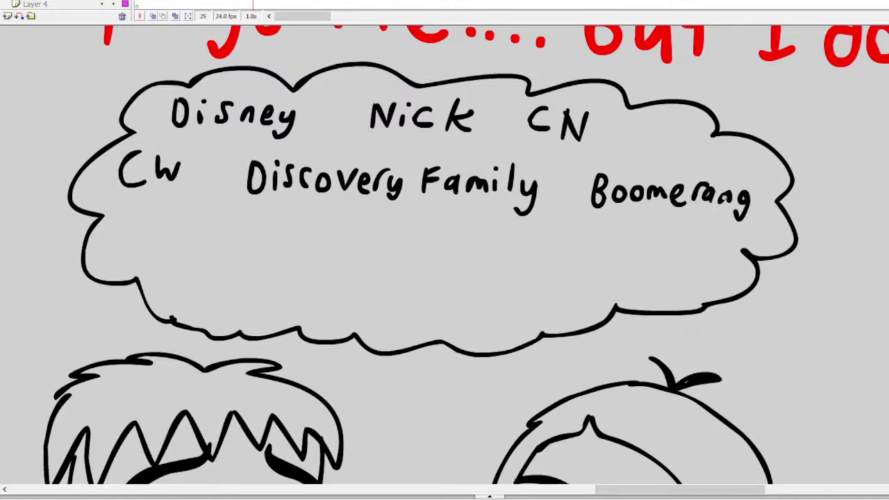
Step: Handwrite "Amazon prime" and "Netflix" as the third row inside the thought cloud
mouse_move(130, 221)
left_mouse_down()
mouse_move(123, 243)
mouse_move(142, 249)
mouse_move(140, 239)
mouse_move(157, 235)
mouse_move(254, 244)
mouse_move(278, 268)
mouse_move(308, 264)
mouse_move(331, 239)
mouse_move(383, 264)
left_mouse_up()
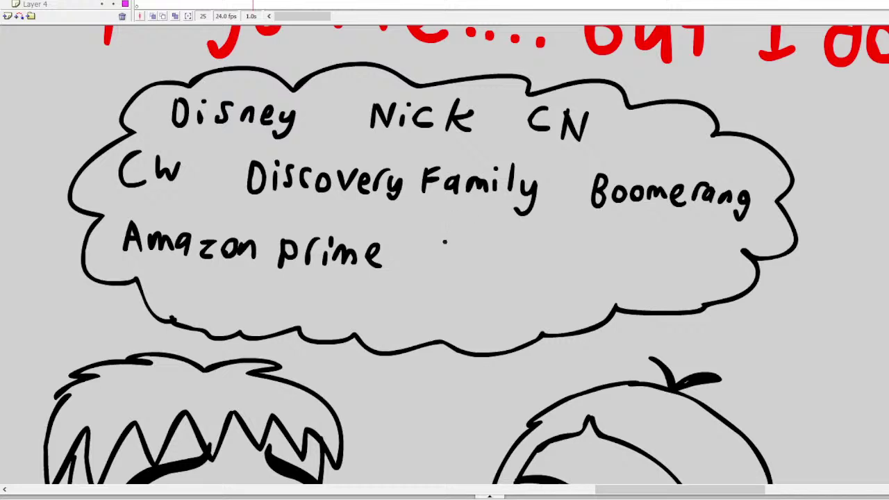
mouse_move(445, 241)
left_mouse_down()
mouse_move(466, 238)
mouse_move(505, 271)
mouse_move(530, 272)
mouse_move(549, 245)
left_mouse_up()
left_click_drag(558, 261, 561, 281)
left_click_drag(563, 243, 564, 246)
left_click_drag(579, 251, 598, 283)
left_click_drag(598, 252, 576, 280)
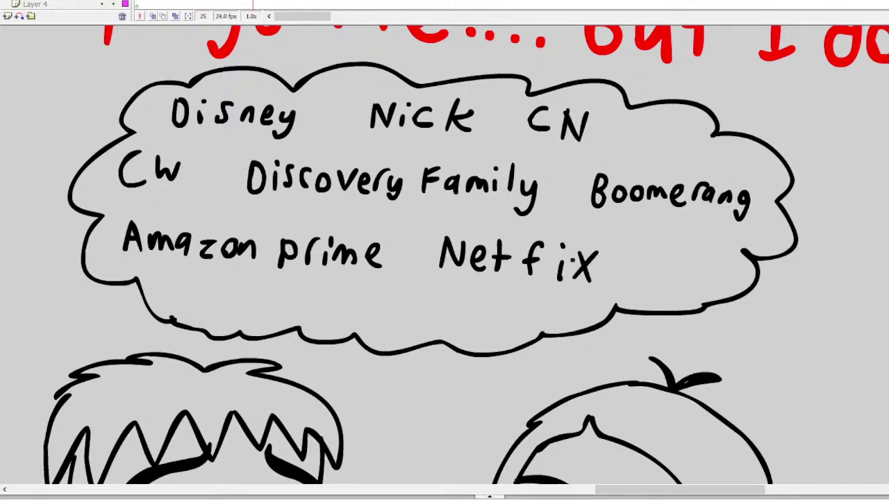
left_click_drag(550, 236, 545, 277)
Step: Handwrite "Youtube" centred beneath the third row of the thought cloud
mouse_move(325, 278)
left_mouse_down()
mouse_move(340, 296)
mouse_move(331, 320)
left_mouse_up()
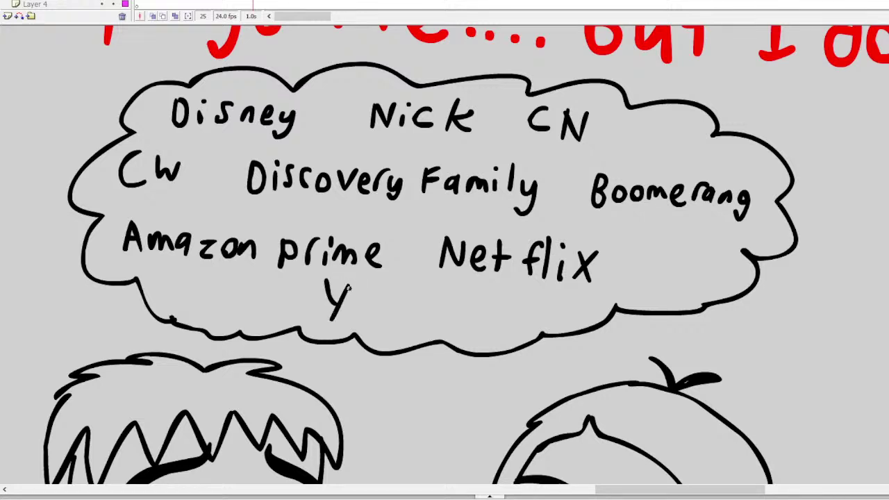
left_click_drag(367, 296, 393, 314)
mouse_move(414, 285)
left_mouse_down()
mouse_move(407, 317)
mouse_move(419, 303)
left_mouse_up()
left_click_drag(428, 303, 448, 321)
mouse_move(464, 292)
left_mouse_down()
mouse_move(455, 326)
mouse_move(503, 328)
left_mouse_up()
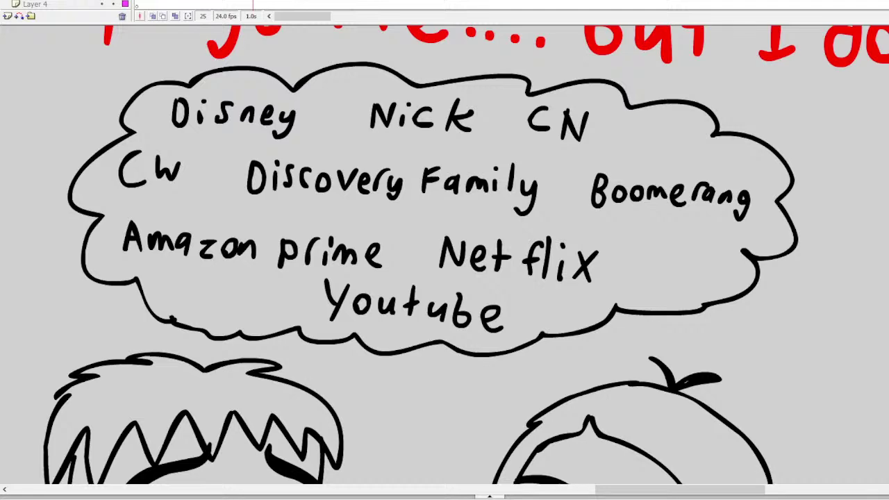
Step: Draw two small thought circles from the cloud's lower edge toward each character's head
scroll(444, 257, "down", 5)
mouse_move(348, 212)
left_mouse_down()
mouse_move(338, 218)
mouse_move(351, 218)
mouse_move(342, 231)
left_mouse_up()
left_click(340, 240)
key("ctrl+z")
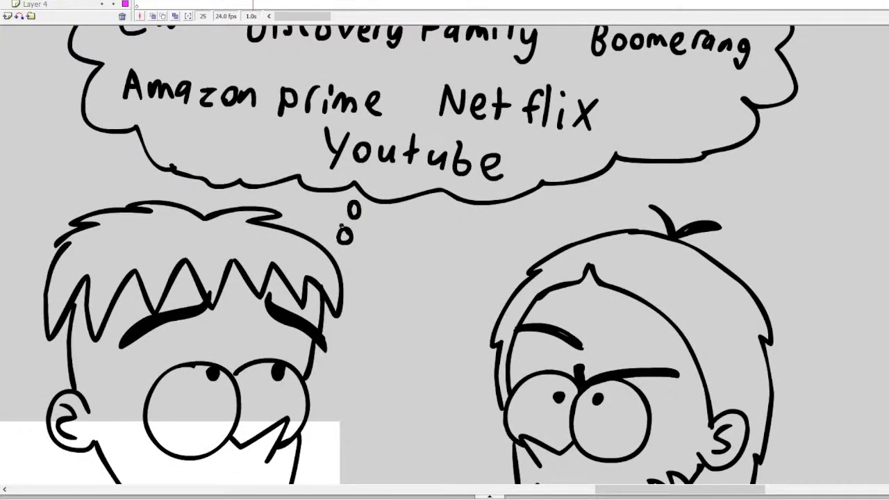
left_click_drag(508, 213, 520, 235)
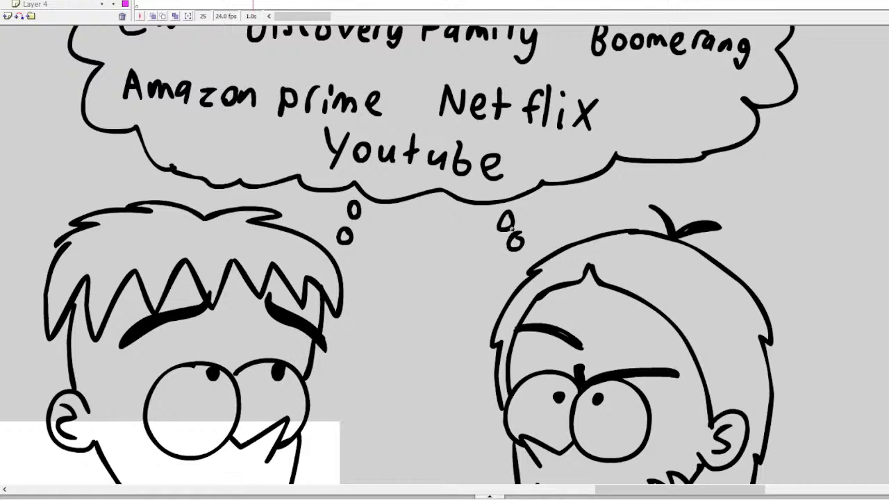
Step: Handwrite "Teletoon" in the gap before "Youtube" in the cloud's last row
scroll(511, 230, "down", 7)
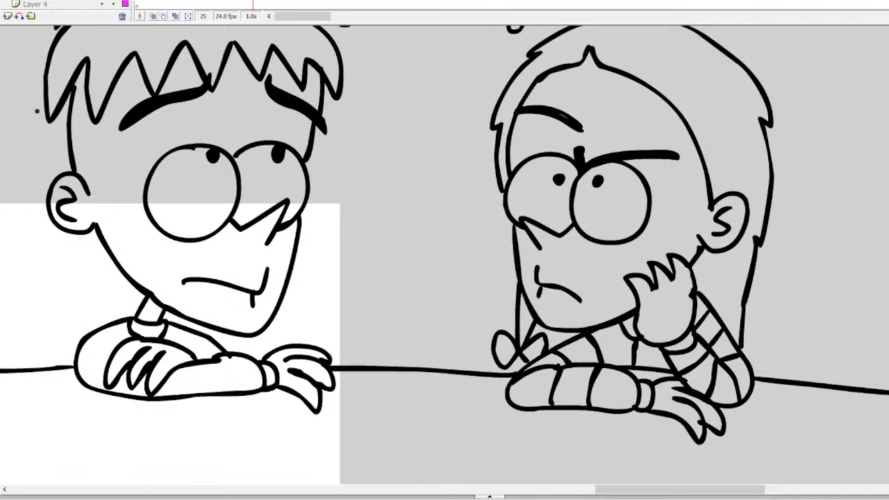
left_click(333, 255)
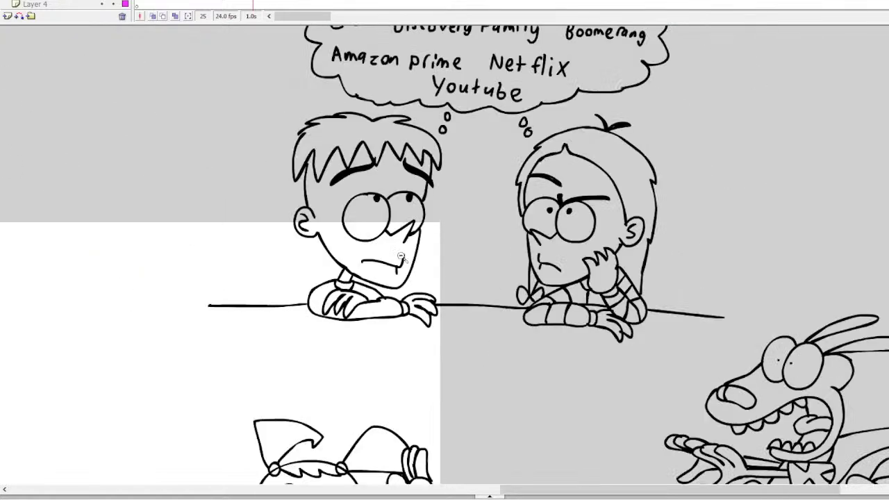
scroll(404, 257, "up", 4)
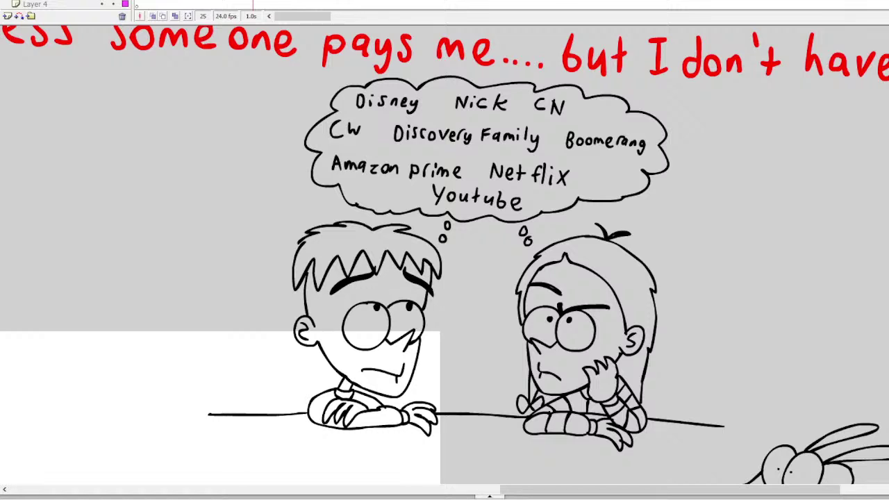
left_click(501, 191)
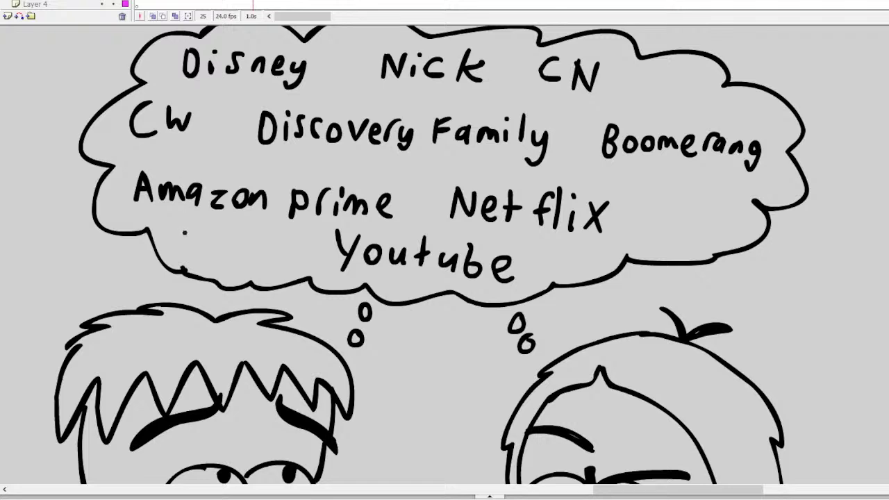
mouse_move(187, 224)
left_mouse_down()
mouse_move(187, 249)
mouse_move(197, 222)
left_mouse_up()
left_click_drag(207, 231, 213, 248)
mouse_move(223, 216)
left_mouse_down()
mouse_move(231, 245)
mouse_move(259, 228)
mouse_move(257, 251)
left_mouse_up()
left_click_drag(252, 236, 273, 240)
mouse_move(278, 252)
left_mouse_down()
mouse_move(303, 237)
mouse_move(315, 255)
left_mouse_up()
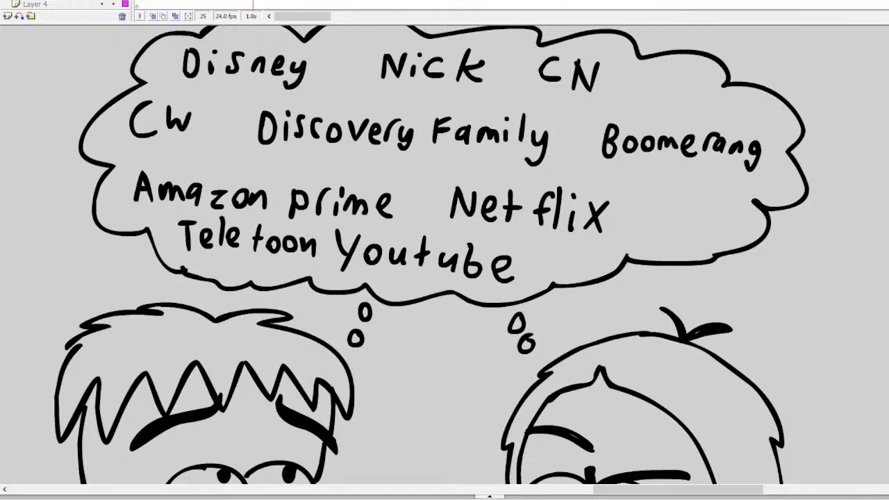
Step: Go to an empty canvas area beyond the existing drawings and select frame 24 on Layer 4
left_click(278, 285, "alt")
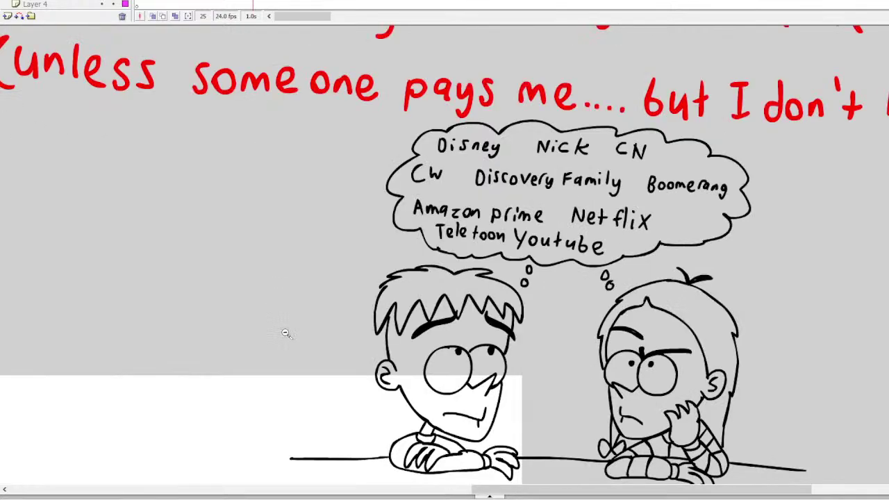
left_click(285, 332, "alt")
left_click_drag(468, 490, 698, 460)
scroll(445, 255, "down", 5)
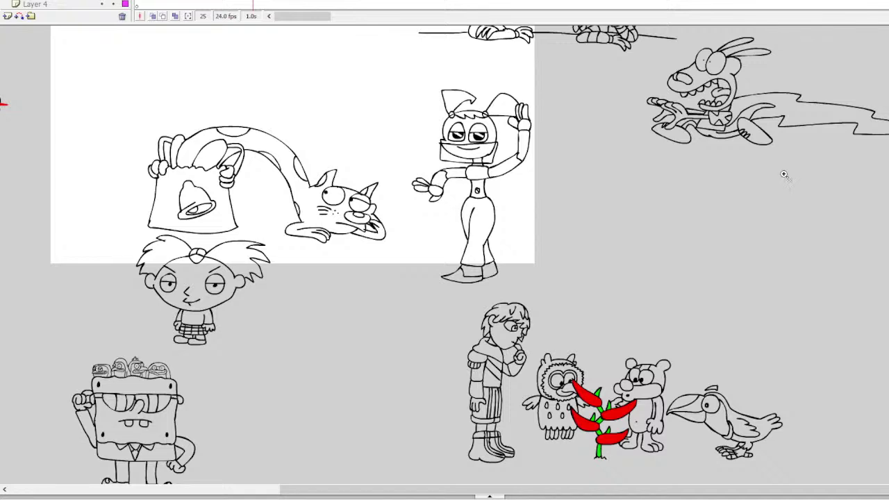
left_click(782, 221)
left_click(716, 239)
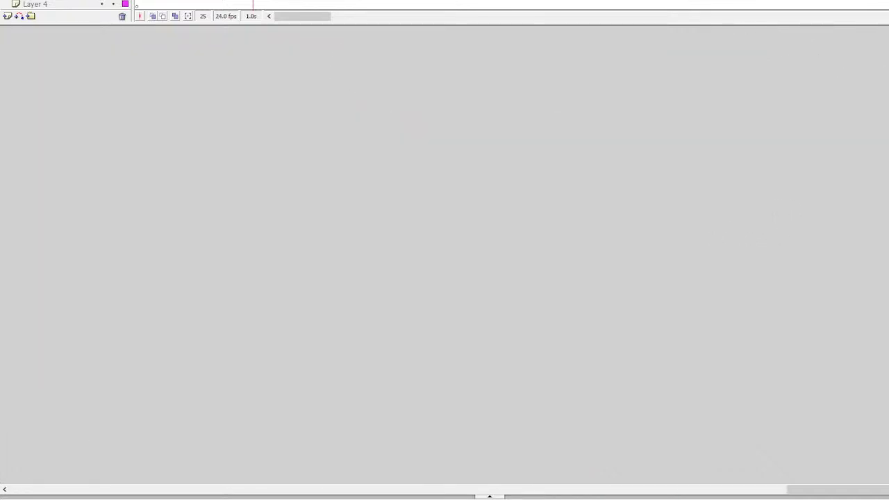
left_click(246, 5)
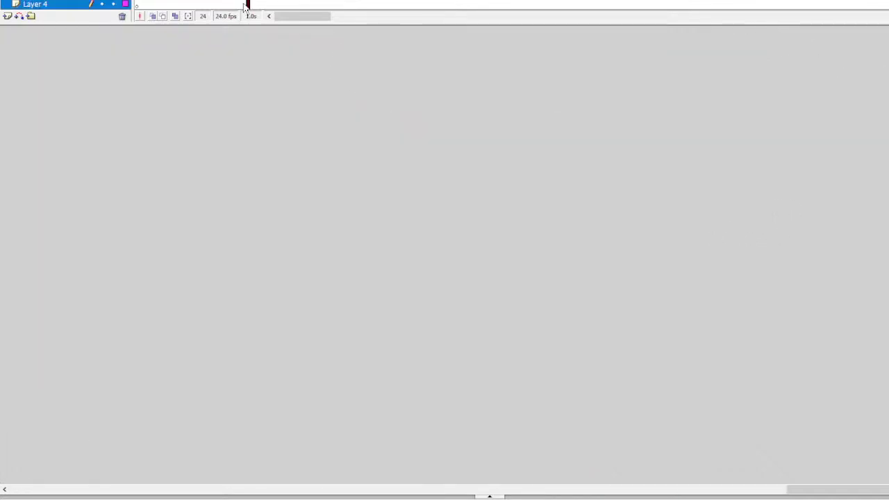
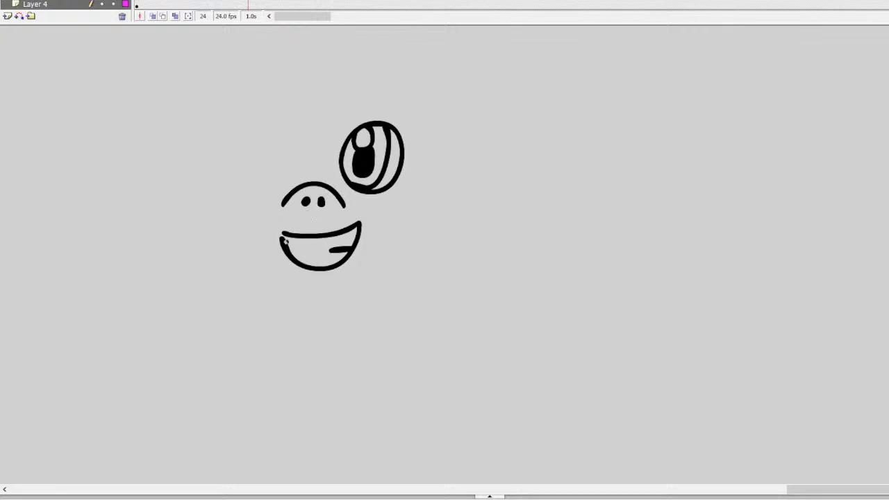
Step: Add the second tooth line to the new character's smile and two solid black eyelashes to the finished eye
left_click_drag(284, 241, 306, 248)
mouse_move(383, 125)
left_mouse_down()
mouse_move(406, 111)
mouse_move(407, 140)
mouse_move(424, 139)
mouse_move(406, 157)
mouse_move(419, 147)
left_mouse_up()
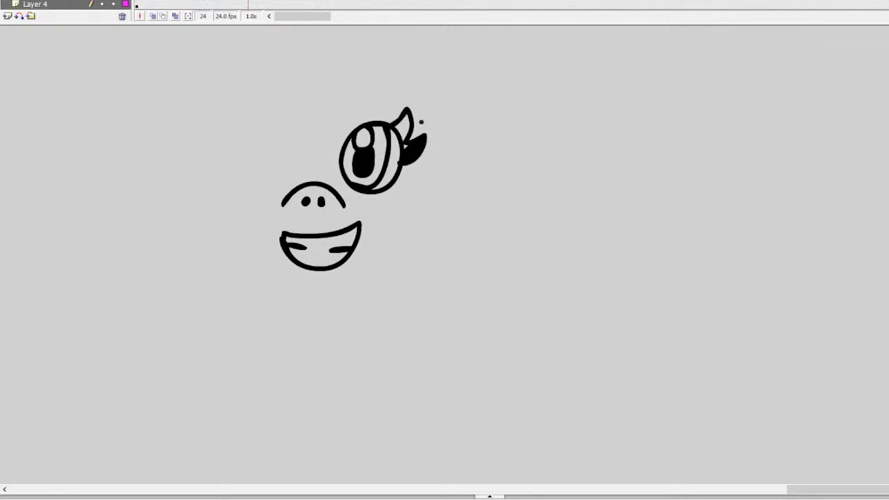
mouse_move(409, 146)
left_mouse_down()
mouse_move(406, 116)
mouse_move(399, 130)
left_mouse_up()
Step: Draw the character's second eye left of the snout, with a curved iris line, black pupil and oval highlight
mouse_move(290, 128)
left_mouse_down()
mouse_move(265, 132)
mouse_move(253, 162)
mouse_move(270, 188)
mouse_move(299, 185)
mouse_move(315, 161)
mouse_move(318, 134)
mouse_move(303, 120)
mouse_move(275, 121)
mouse_move(255, 146)
mouse_move(261, 181)
mouse_move(287, 188)
mouse_move(314, 159)
mouse_move(314, 133)
mouse_move(294, 119)
mouse_move(270, 121)
mouse_move(247, 149)
mouse_move(256, 182)
mouse_move(283, 183)
mouse_move(301, 160)
mouse_move(301, 136)
mouse_move(282, 117)
mouse_move(266, 126)
mouse_move(267, 176)
left_mouse_up()
key("ctrl+z")
key("ctrl+z")
key("ctrl+z")
mouse_move(273, 120)
left_mouse_down()
mouse_move(259, 146)
mouse_move(267, 184)
left_mouse_up()
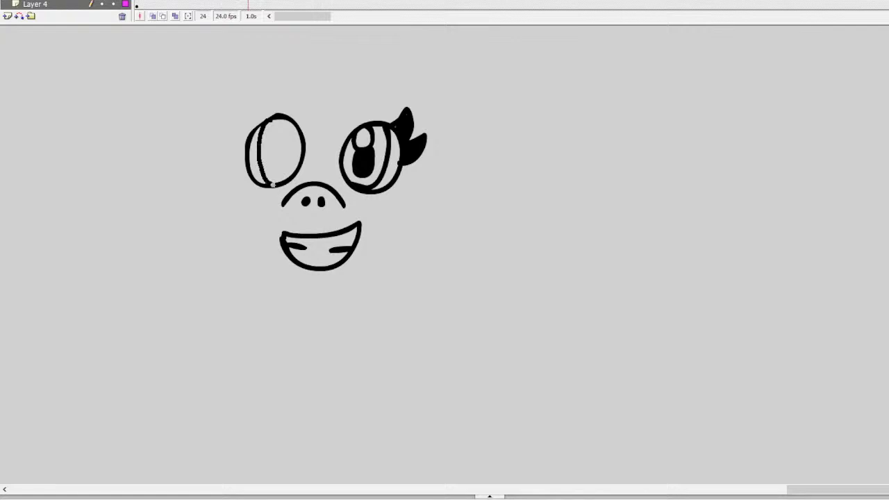
mouse_move(284, 120)
left_mouse_down()
mouse_move(278, 165)
mouse_move(280, 151)
left_mouse_up()
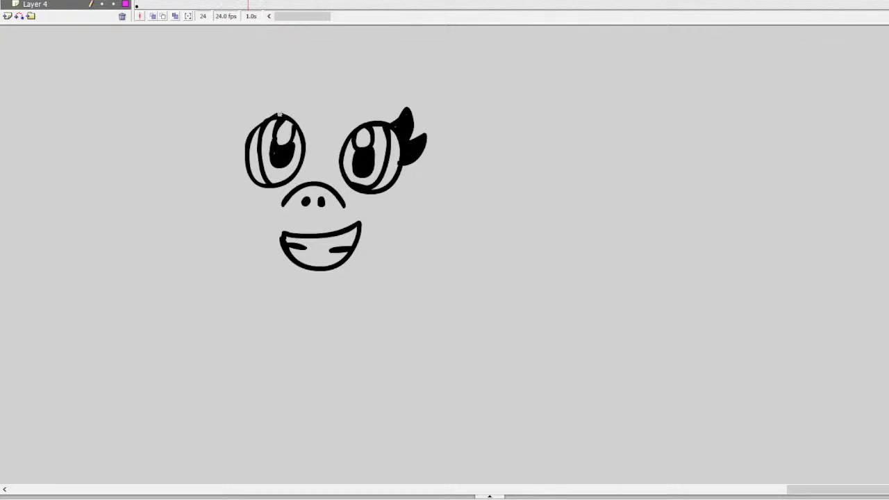
Step: Add two solid black eyelashes to the left eye and draw the rounded cheek and jaw below it
mouse_move(279, 113)
left_mouse_down()
mouse_move(255, 96)
mouse_move(253, 122)
left_mouse_up()
key("ctrl+z")
mouse_move(261, 118)
left_mouse_down()
mouse_move(247, 100)
mouse_move(248, 126)
mouse_move(257, 122)
mouse_move(249, 102)
mouse_move(247, 138)
mouse_move(245, 108)
mouse_move(243, 140)
mouse_move(231, 146)
mouse_move(237, 152)
mouse_move(246, 106)
left_mouse_up()
key("ctrl+z")
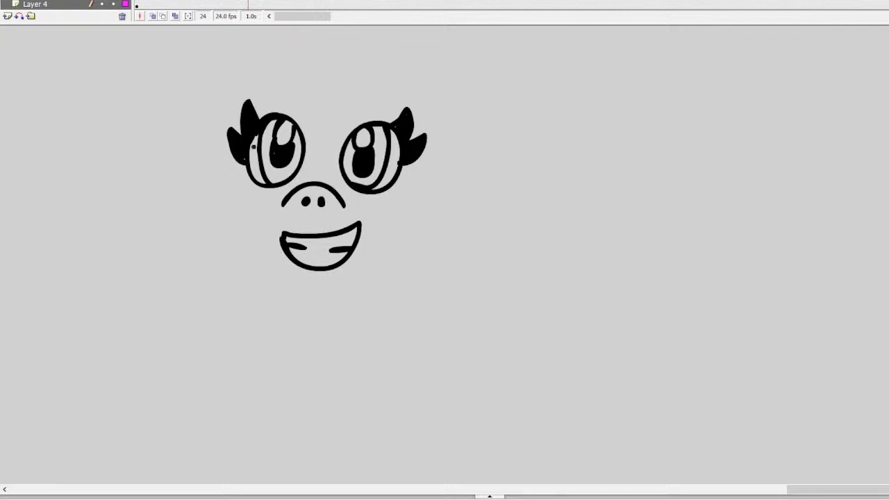
mouse_move(249, 167)
left_mouse_down()
mouse_move(218, 218)
mouse_move(227, 257)
mouse_move(272, 289)
mouse_move(321, 299)
mouse_move(414, 271)
left_mouse_up()
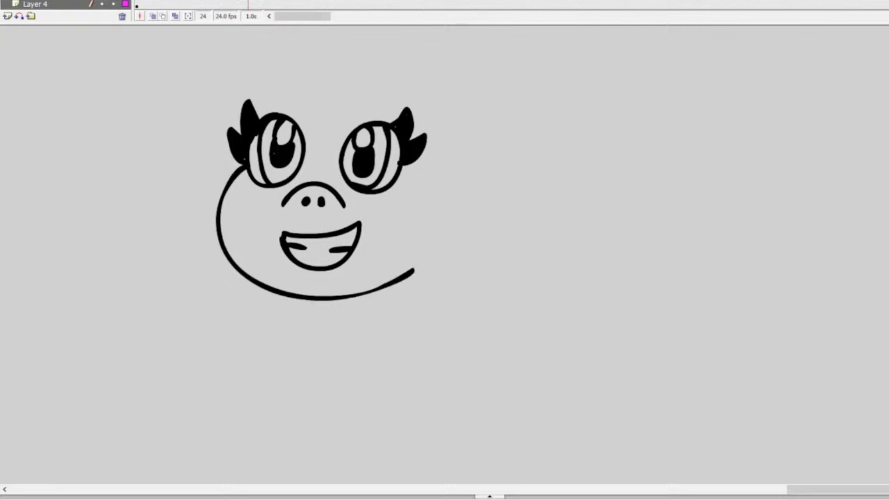
Step: Draw a curled forelock over the forehead, joined to a long swoop of hair falling past the right eye
scroll(322, 222, "up", 2)
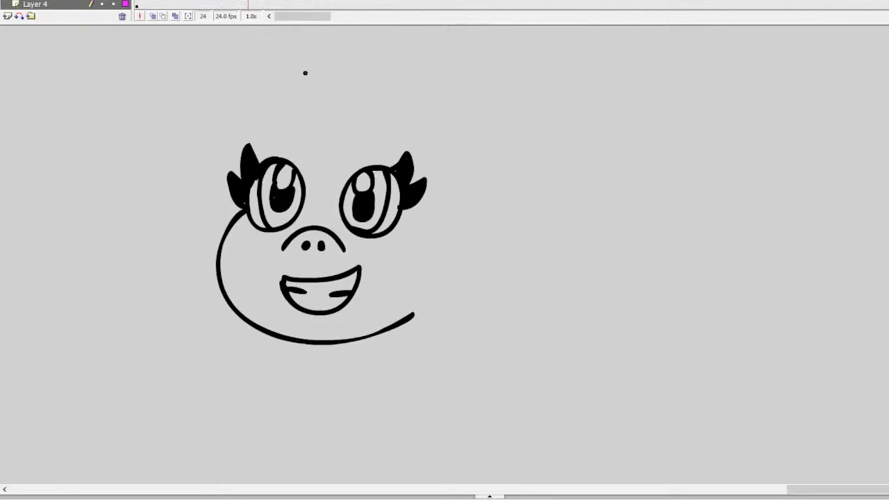
mouse_move(307, 134)
left_mouse_down()
mouse_move(332, 140)
mouse_move(339, 157)
left_mouse_up()
key("ctrl+z")
mouse_move(342, 121)
left_mouse_down()
mouse_move(351, 157)
mouse_move(304, 141)
mouse_move(397, 161)
mouse_move(433, 266)
mouse_move(460, 281)
mouse_move(503, 265)
mouse_move(483, 244)
mouse_move(467, 145)
mouse_move(434, 101)
mouse_move(365, 75)
mouse_move(317, 82)
left_mouse_up()
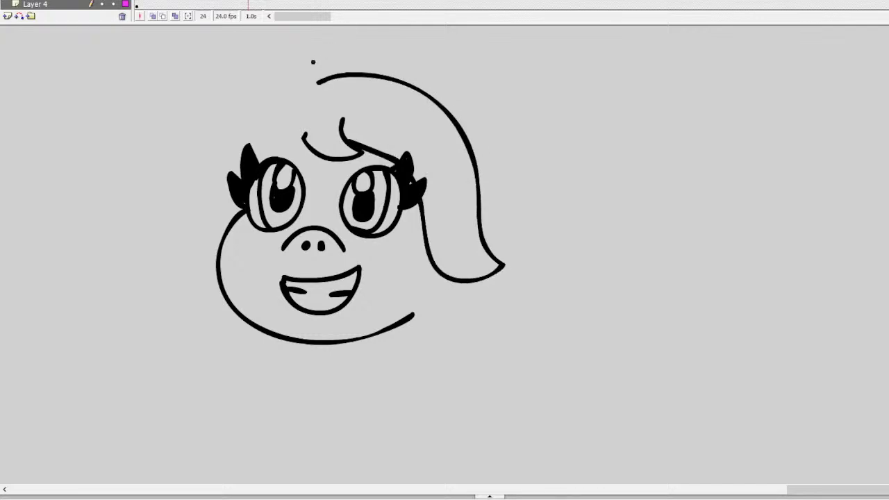
mouse_move(304, 134)
left_mouse_down()
mouse_move(301, 97)
mouse_move(317, 84)
left_mouse_up()
Step: Draw the shorter left section of hair, curving from the parting to a point beside the left eye
left_click_drag(300, 133, 263, 161)
key("ctrl+z")
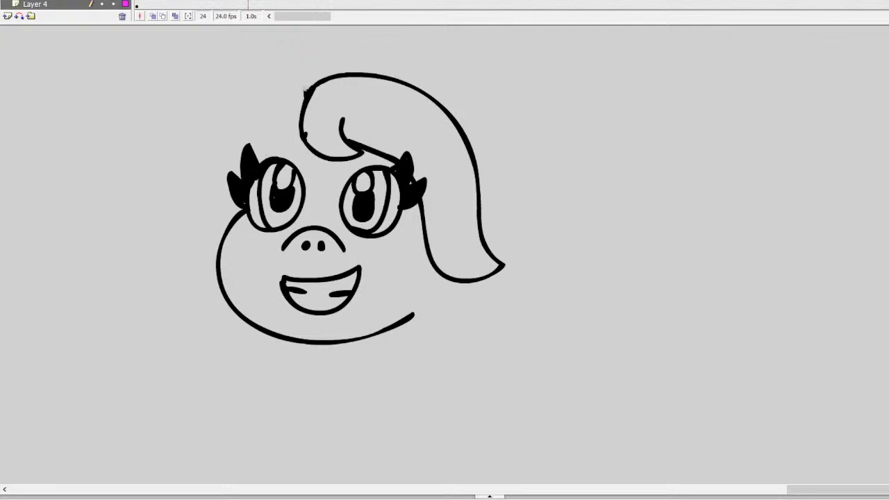
mouse_move(307, 89)
left_mouse_down()
mouse_move(270, 82)
mouse_move(221, 123)
mouse_move(211, 194)
mouse_move(232, 203)
left_mouse_up()
left_click_drag(260, 160, 298, 128)
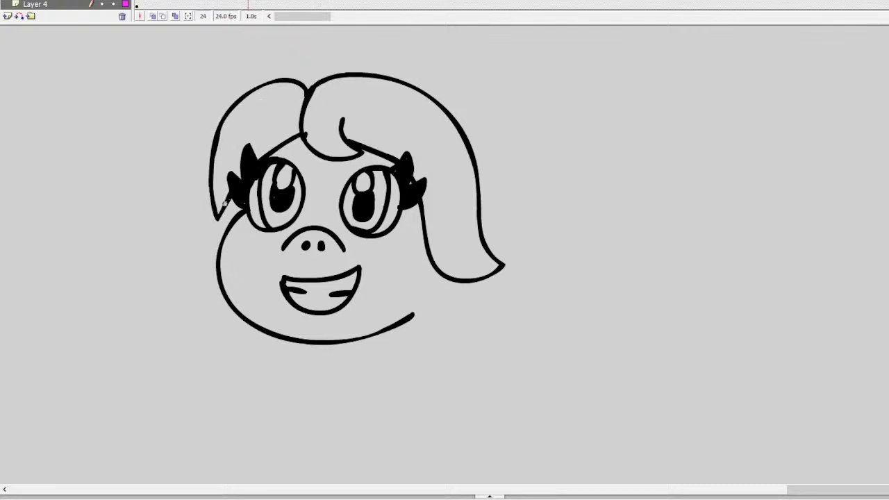
Step: Add curved strand lines dividing the left hair section and the long right-hand swoop into stripes
mouse_move(225, 203)
left_mouse_down()
mouse_move(258, 128)
mouse_move(290, 109)
mouse_move(274, 97)
mouse_move(216, 144)
left_mouse_up()
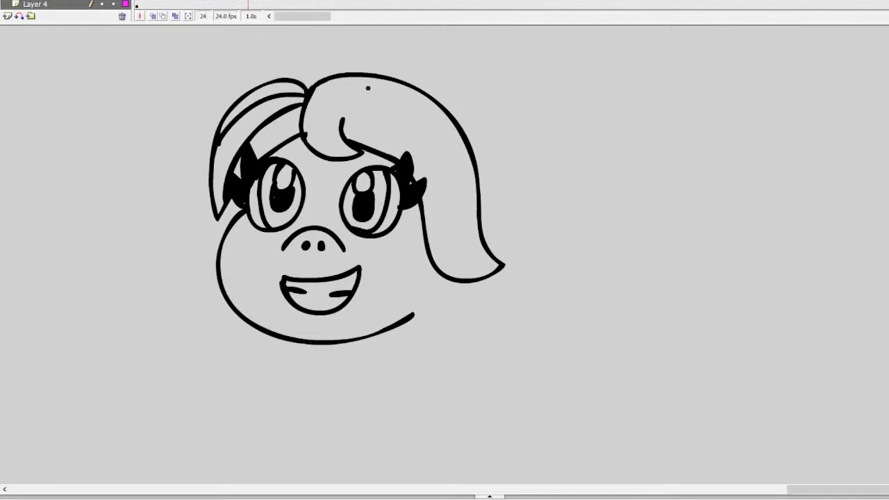
mouse_move(315, 89)
left_mouse_down()
mouse_move(375, 114)
mouse_move(419, 158)
mouse_move(451, 278)
left_mouse_up()
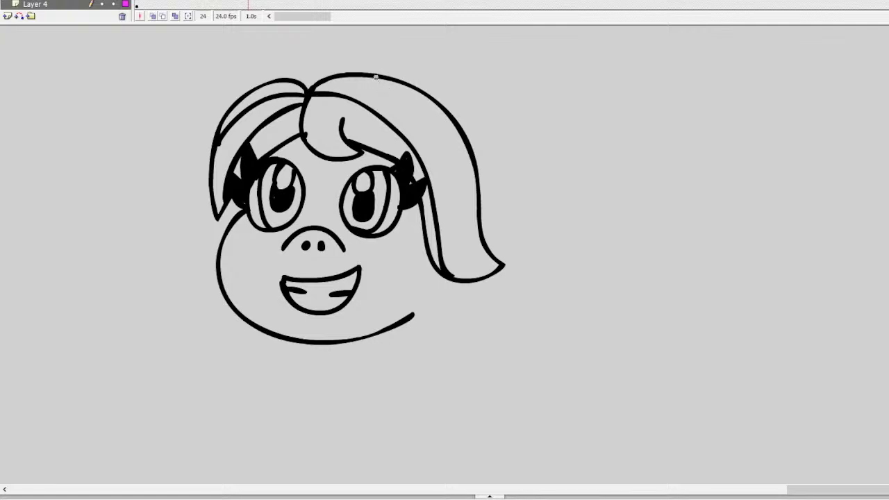
mouse_move(375, 77)
left_mouse_down()
mouse_move(428, 111)
mouse_move(489, 275)
left_mouse_up()
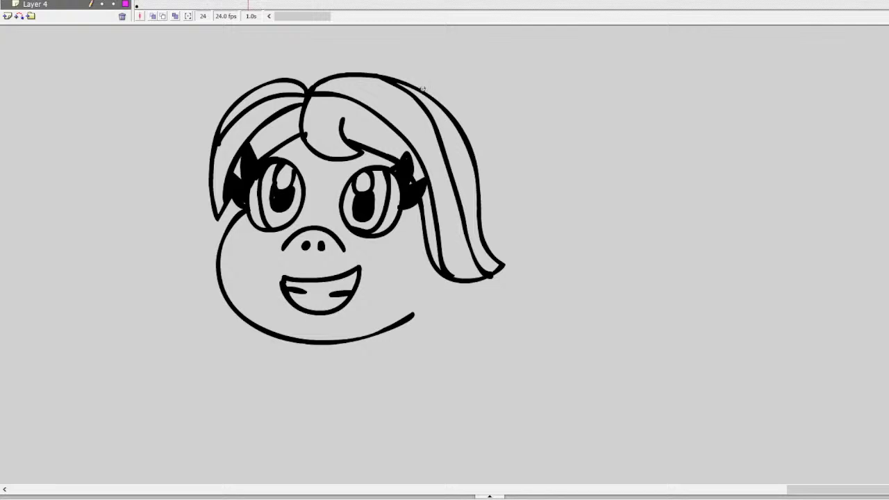
Step: Draw two pointed ears rising from either side of the hair, each with a smaller inner ear outline
mouse_move(423, 89)
left_mouse_down()
mouse_move(478, 71)
mouse_move(471, 150)
left_mouse_up()
mouse_move(438, 103)
left_mouse_down()
mouse_move(462, 95)
mouse_move(459, 125)
left_mouse_up()
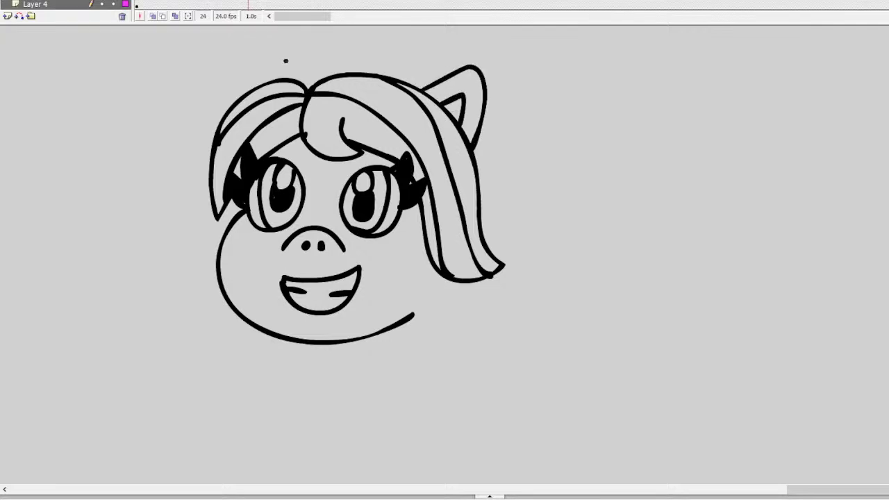
mouse_move(264, 82)
left_mouse_down()
mouse_move(234, 53)
mouse_move(217, 98)
left_mouse_up()
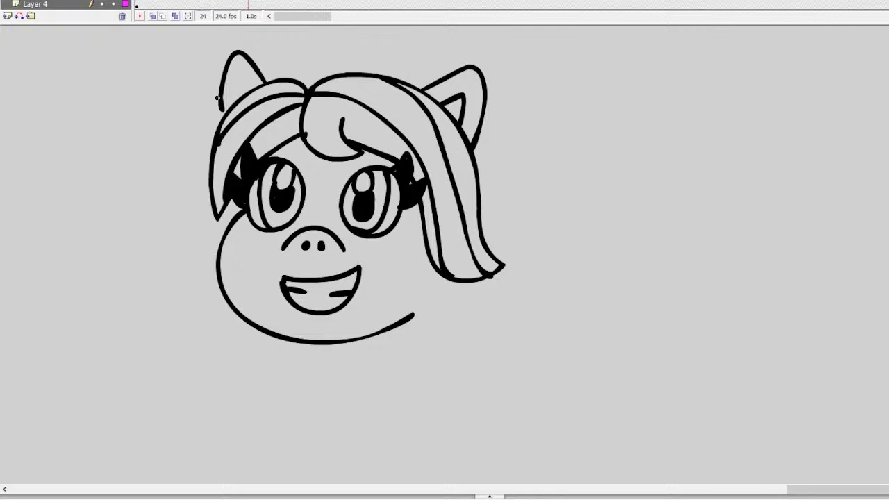
key("ctrl+z")
mouse_move(272, 82)
left_mouse_down()
mouse_move(227, 60)
mouse_move(223, 115)
mouse_move(236, 79)
mouse_move(256, 75)
mouse_move(253, 88)
mouse_move(232, 91)
left_mouse_up()
key("ctrl+z")
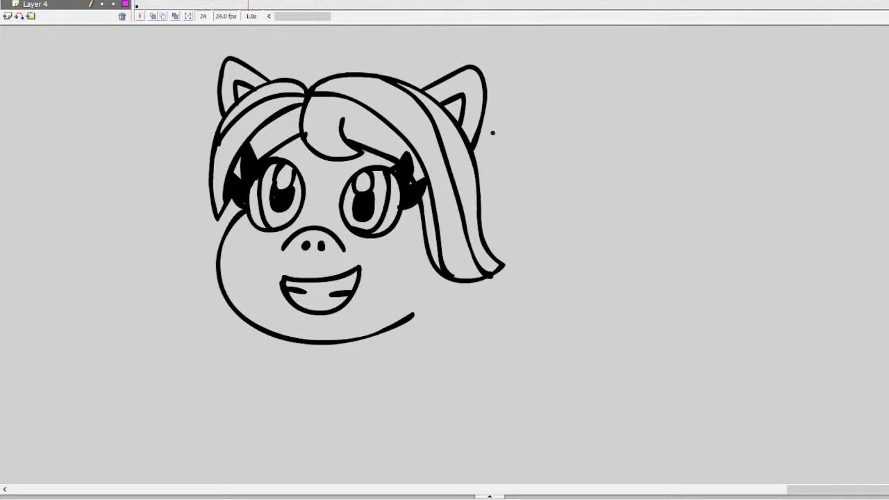
Step: Draw the first lock of a braid emerging below the left hair section beside the cheek
left_click_drag(209, 206, 216, 237)
key("ctrl+z")
mouse_move(207, 189)
left_mouse_down()
mouse_move(223, 239)
mouse_move(195, 230)
mouse_move(220, 270)
left_mouse_up()
mouse_move(192, 243)
left_mouse_down()
mouse_move(199, 288)
mouse_move(217, 276)
left_mouse_up()
key("ctrl+z")
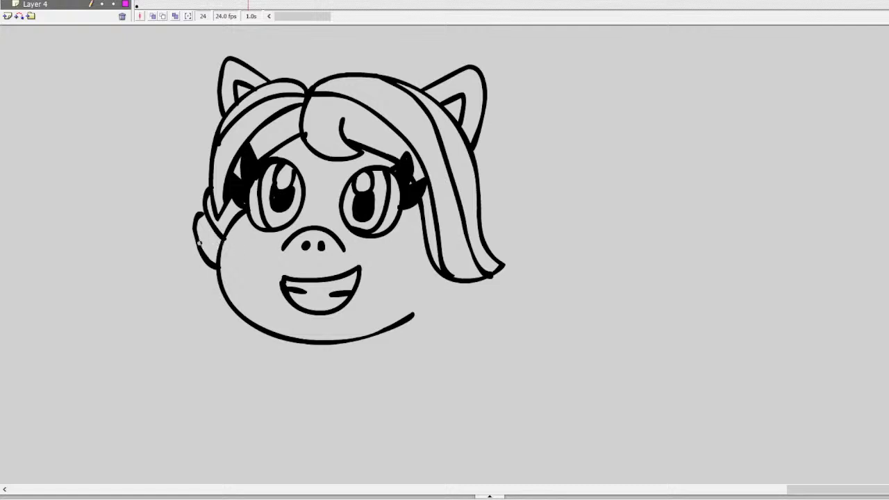
mouse_move(201, 238)
left_mouse_down()
mouse_move(196, 285)
mouse_move(213, 269)
mouse_move(182, 312)
mouse_move(214, 282)
left_mouse_up()
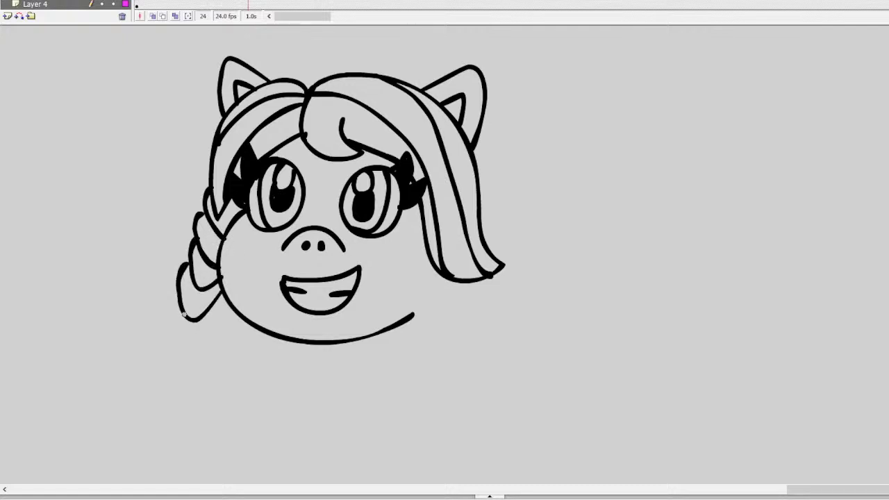
left_click_drag(182, 299, 176, 339)
key("ctrl+z")
key("ctrl+z")
key("ctrl+z")
key("ctrl+z")
Step: Draw interlocking braid locks descending along the left cheek to just beside the jaw
mouse_move(206, 208)
left_mouse_down()
mouse_move(199, 230)
mouse_move(205, 261)
mouse_move(188, 264)
mouse_move(193, 309)
left_mouse_up()
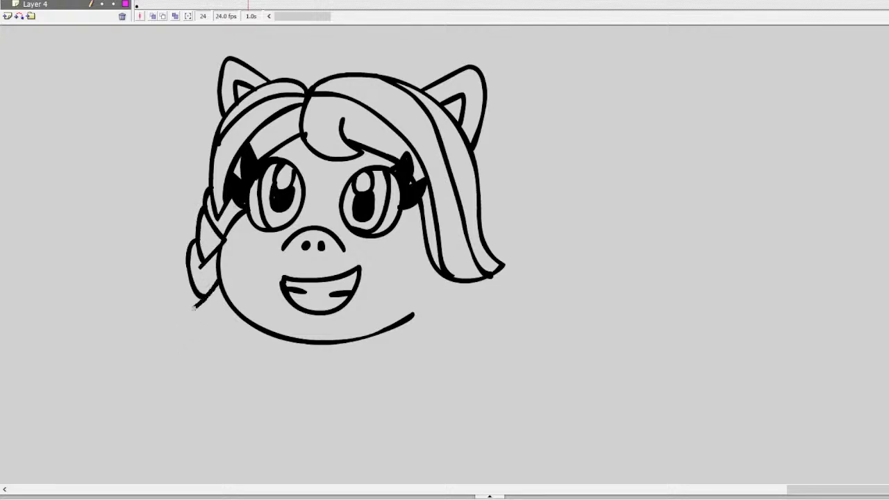
left_click_drag(218, 280, 192, 310)
left_click_drag(203, 264, 206, 289)
key("ctrl+z")
mouse_move(211, 257)
left_mouse_down()
mouse_move(172, 297)
mouse_move(182, 324)
left_mouse_up()
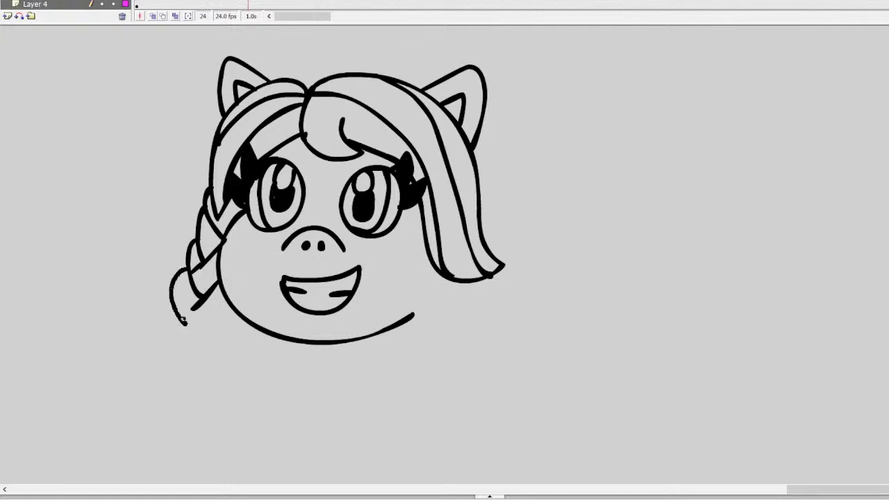
left_click_drag(187, 268, 185, 325)
mouse_move(222, 298)
left_mouse_down()
mouse_move(189, 331)
mouse_move(186, 323)
mouse_move(230, 306)
left_mouse_up()
key("ctrl+z")
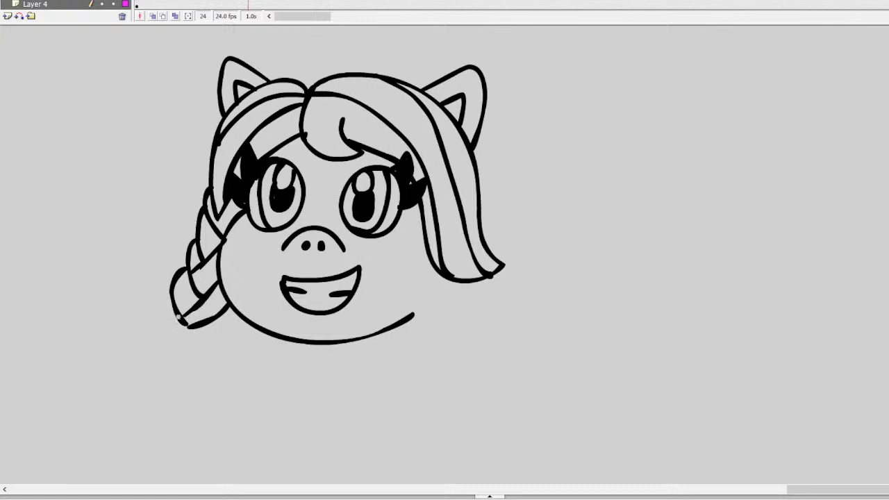
Step: Draw a hair tie at the braid's lower end and a pointed tuft divided by strand lines below it
mouse_move(177, 316)
left_mouse_down()
mouse_move(199, 352)
mouse_move(209, 318)
mouse_move(171, 334)
mouse_move(203, 342)
mouse_move(178, 338)
mouse_move(211, 327)
mouse_move(208, 306)
left_mouse_up()
key("ctrl+z")
key("ctrl+z")
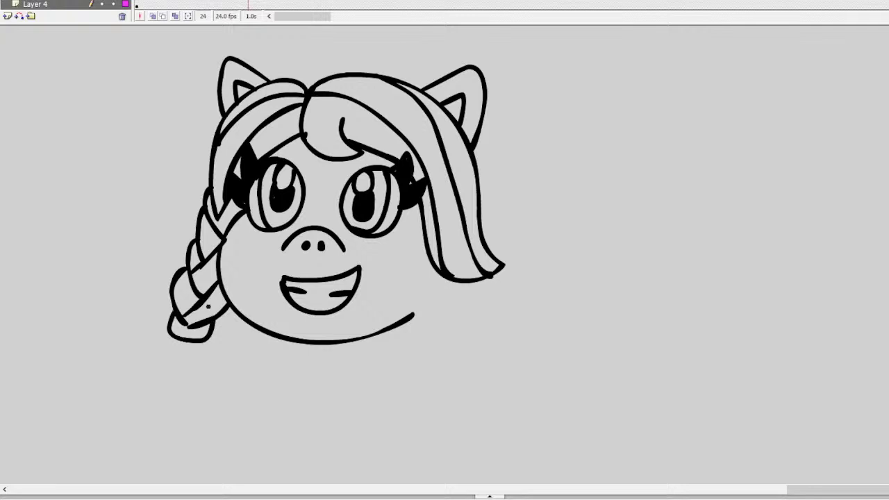
mouse_move(169, 332)
left_mouse_down()
mouse_move(154, 380)
mouse_move(161, 393)
mouse_move(205, 368)
mouse_move(208, 339)
left_mouse_up()
left_click_drag(154, 389, 171, 377)
left_click_drag(182, 342, 161, 389)
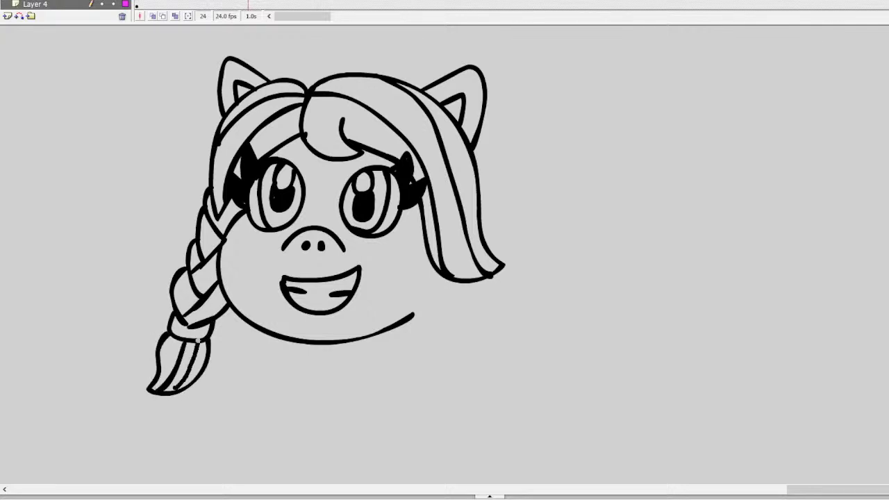
mouse_move(190, 348)
left_mouse_down()
mouse_move(177, 390)
mouse_move(201, 343)
left_mouse_up()
key("ctrl+z")
Step: Add diagonal strand lines inside the locks of the braid
left_click_drag(195, 285, 216, 267)
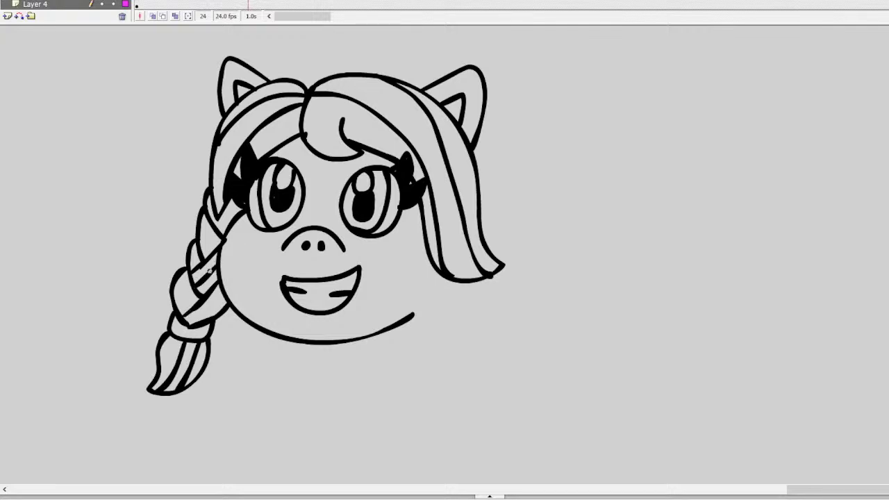
left_click_drag(186, 306, 180, 277)
left_click_drag(194, 322, 212, 290)
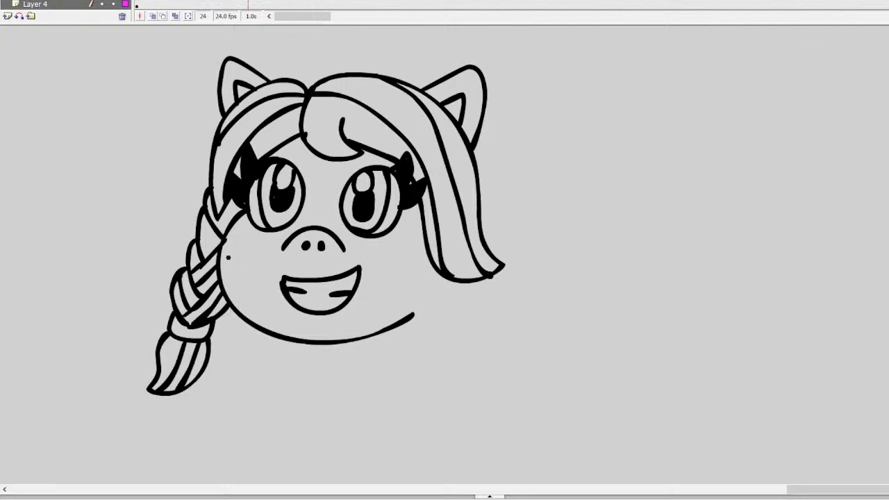
left_click_drag(202, 227, 203, 244)
Step: Close the right cheek between the jaw and the hair, and draw two short neck lines under the chin
scroll(326, 208, "down", 3)
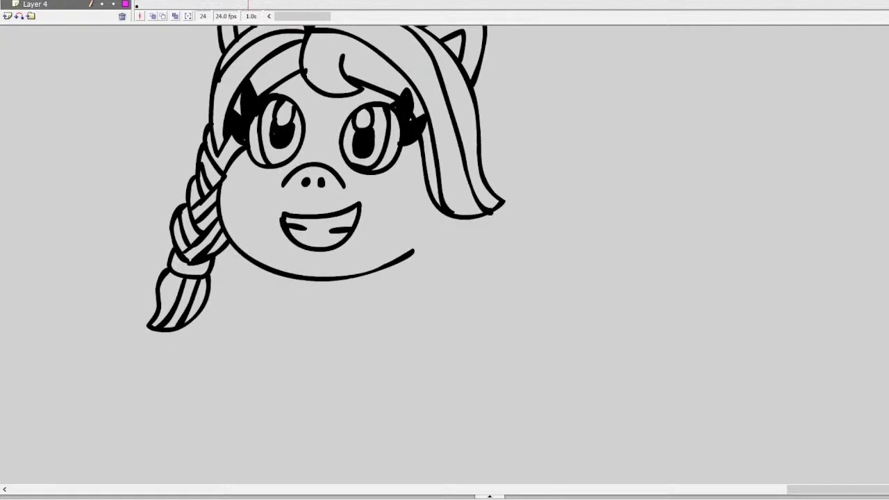
mouse_move(434, 203)
left_mouse_down()
mouse_move(416, 250)
mouse_move(381, 297)
left_mouse_up()
left_click_drag(316, 298, 321, 280)
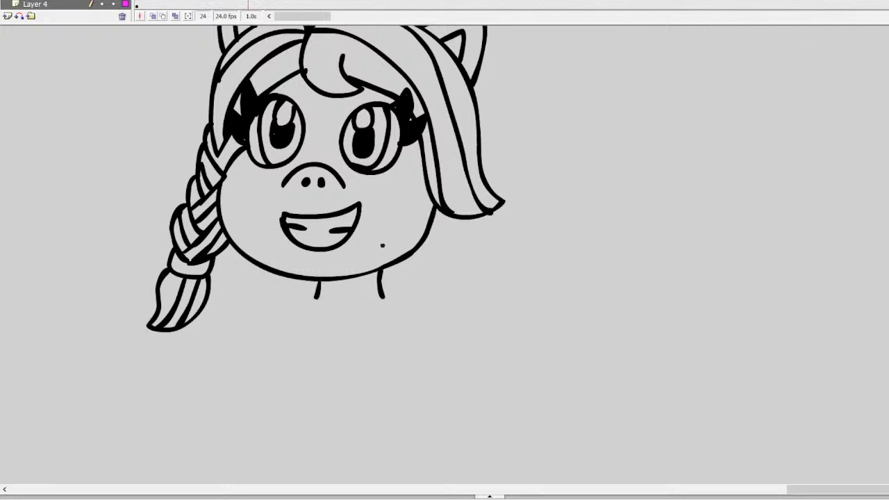
Step: Draw rounded shoulders closed by a curved neckline, with two straps crossing over the chest
mouse_move(382, 297)
left_mouse_down()
mouse_move(411, 298)
mouse_move(438, 324)
mouse_move(391, 339)
mouse_move(318, 338)
mouse_move(263, 323)
left_mouse_up()
mouse_move(317, 297)
left_mouse_down()
mouse_move(296, 286)
mouse_move(261, 321)
left_mouse_up()
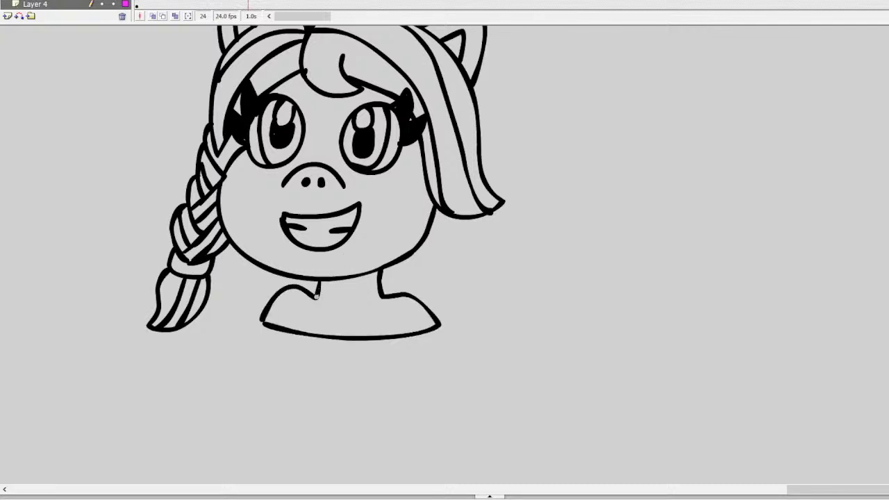
left_click_drag(316, 296, 379, 338)
left_click_drag(382, 296, 308, 334)
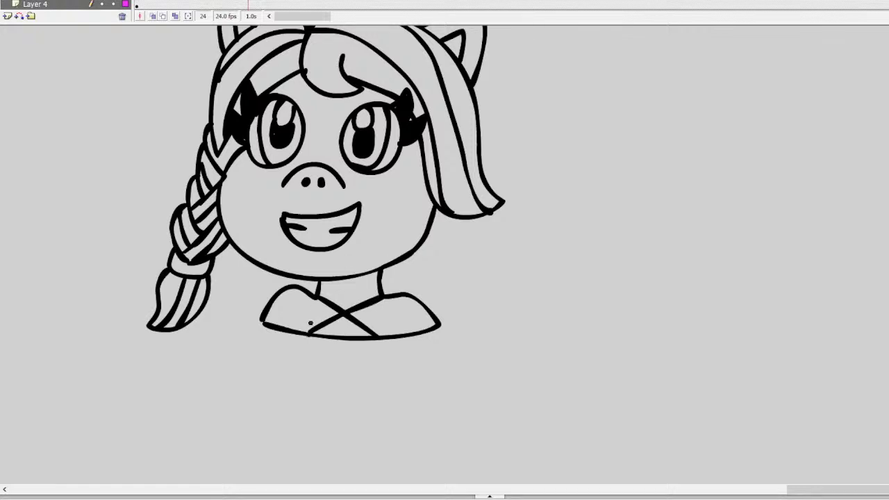
Step: Draw a wide cylindrical cake below the shoulders, with a flat oval top, two sides and a curved base
scroll(325, 234, "up", 1)
scroll(326, 234, "down", 5)
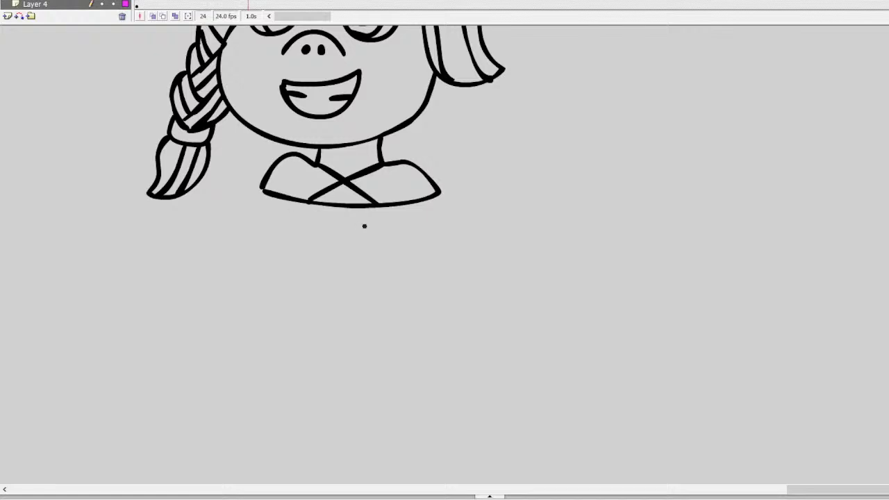
mouse_move(415, 228)
left_mouse_down()
mouse_move(290, 223)
mouse_move(196, 243)
mouse_move(277, 265)
mouse_move(442, 267)
mouse_move(478, 243)
mouse_move(381, 218)
left_mouse_up()
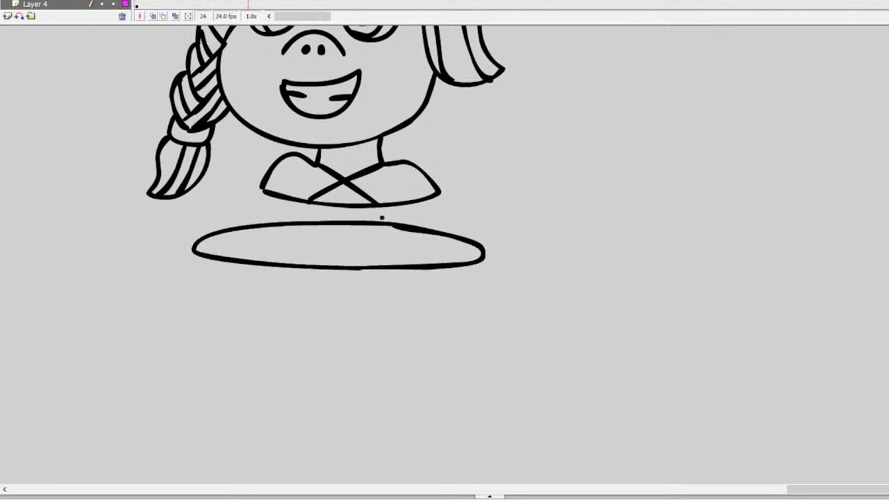
key("ctrl+z")
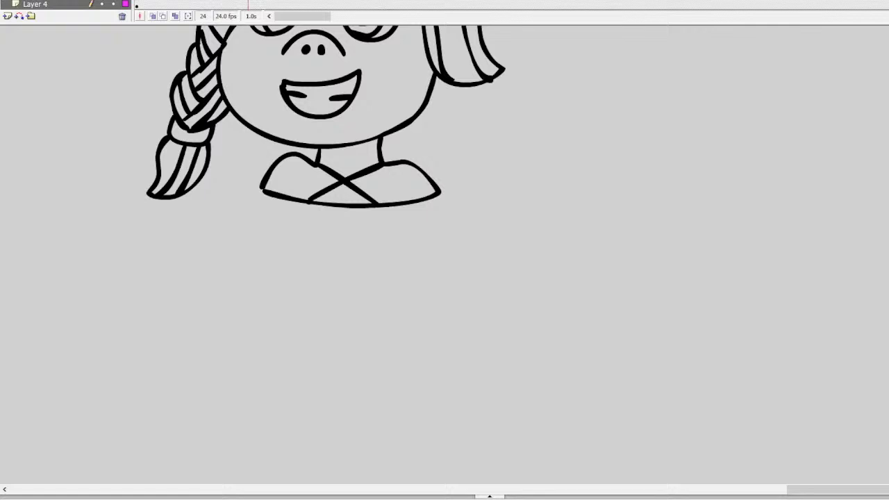
mouse_move(425, 235)
left_mouse_down()
mouse_move(275, 229)
mouse_move(185, 250)
mouse_move(344, 276)
mouse_move(462, 261)
mouse_move(449, 242)
mouse_move(410, 236)
left_mouse_up()
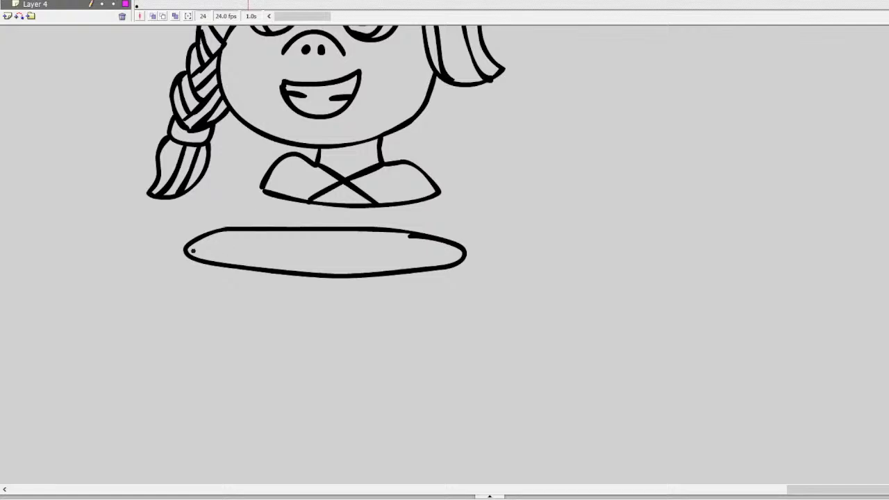
left_click_drag(186, 248, 178, 324)
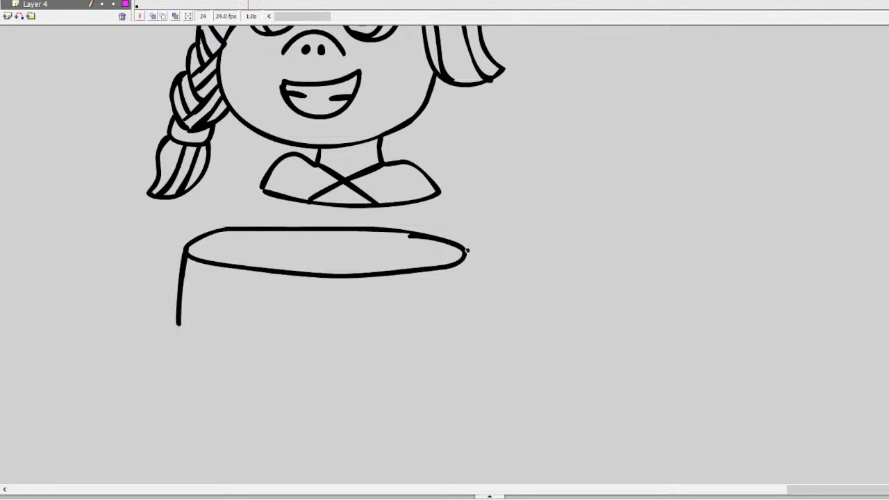
mouse_move(468, 249)
left_mouse_down()
mouse_move(458, 337)
mouse_move(428, 346)
mouse_move(285, 353)
mouse_move(175, 325)
left_mouse_up()
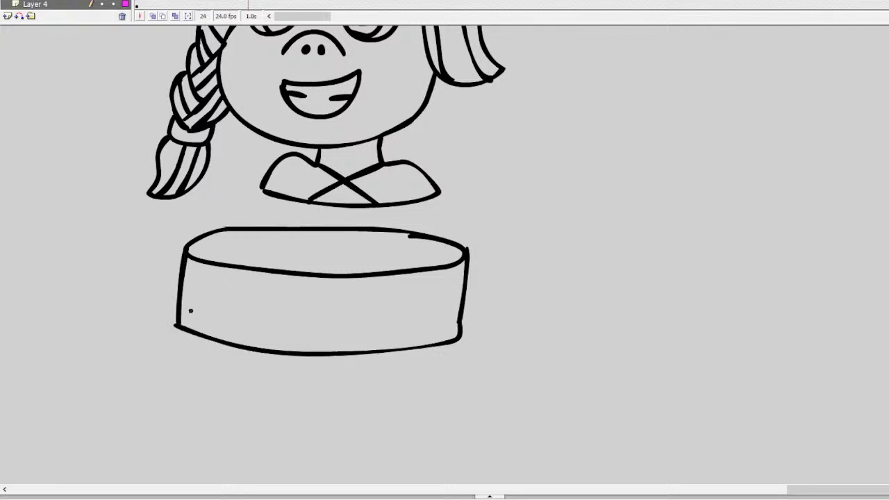
Step: Draw a curved plate under the cake, with thumbs above and fingers below its rim at both ends
mouse_move(133, 309)
left_mouse_down()
mouse_move(170, 300)
mouse_move(161, 328)
mouse_move(139, 331)
left_mouse_up()
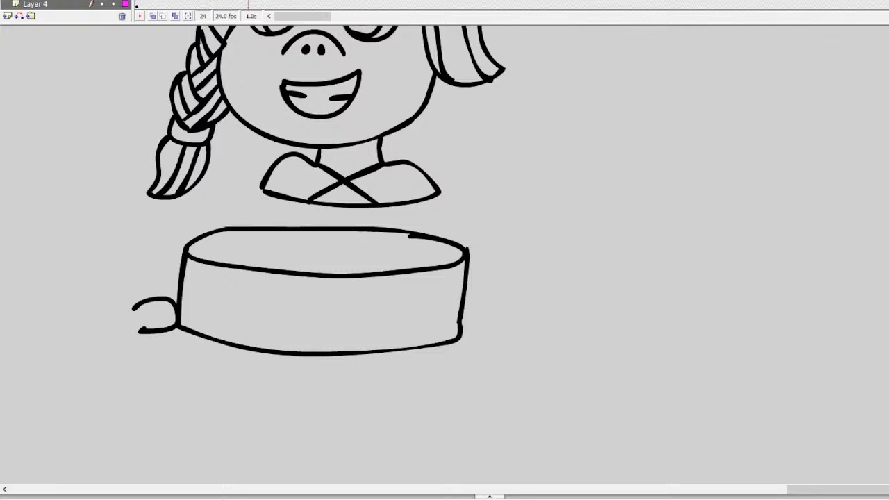
mouse_move(507, 322)
left_mouse_down()
mouse_move(469, 319)
mouse_move(461, 337)
mouse_move(501, 349)
left_mouse_up()
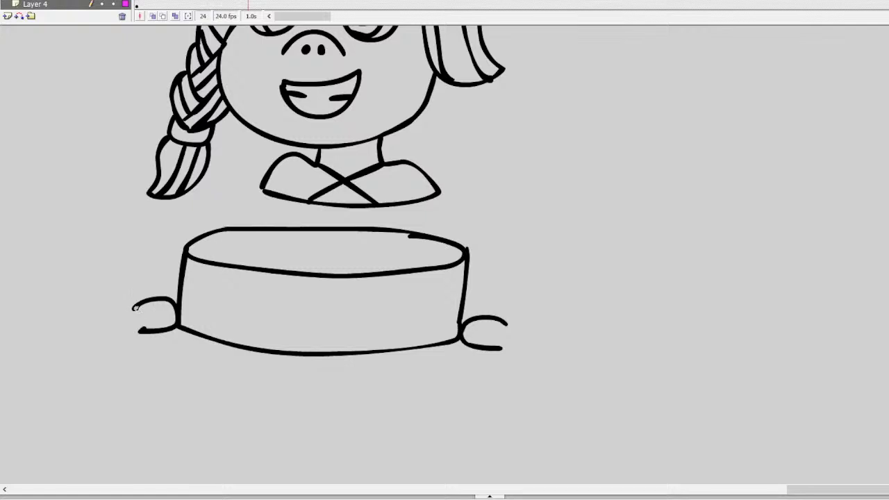
left_click_drag(135, 308, 144, 325)
left_click_drag(497, 348, 500, 312)
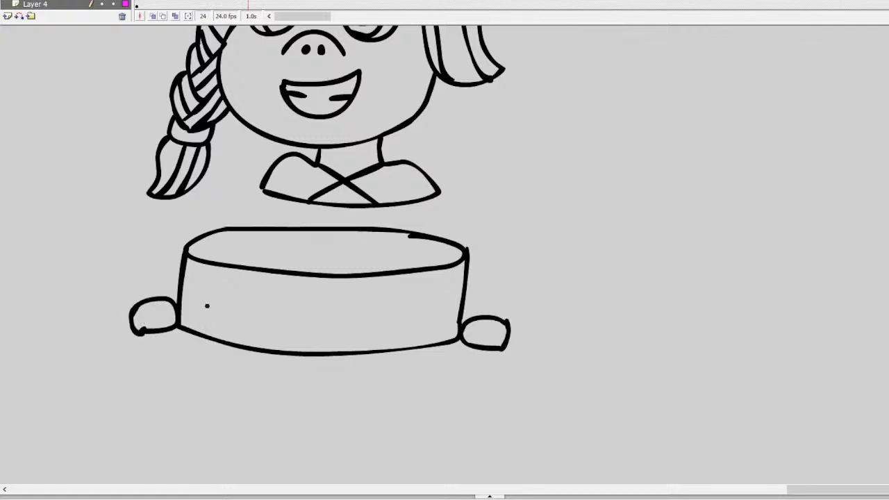
mouse_move(141, 335)
left_mouse_down()
mouse_move(227, 359)
mouse_move(300, 363)
mouse_move(427, 368)
mouse_move(500, 348)
left_mouse_up()
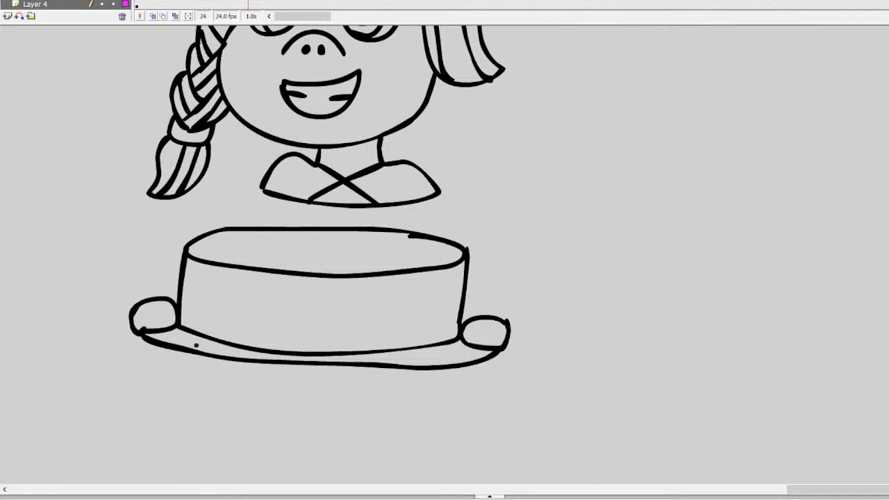
mouse_move(188, 350)
left_mouse_down()
mouse_move(190, 358)
mouse_move(135, 355)
mouse_move(132, 321)
left_mouse_up()
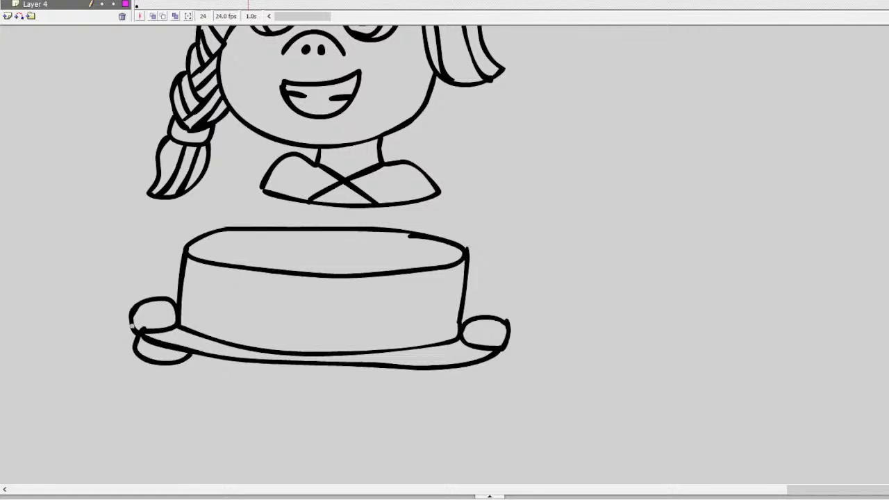
mouse_move(506, 347)
left_mouse_down()
mouse_move(492, 372)
mouse_move(443, 369)
left_mouse_up()
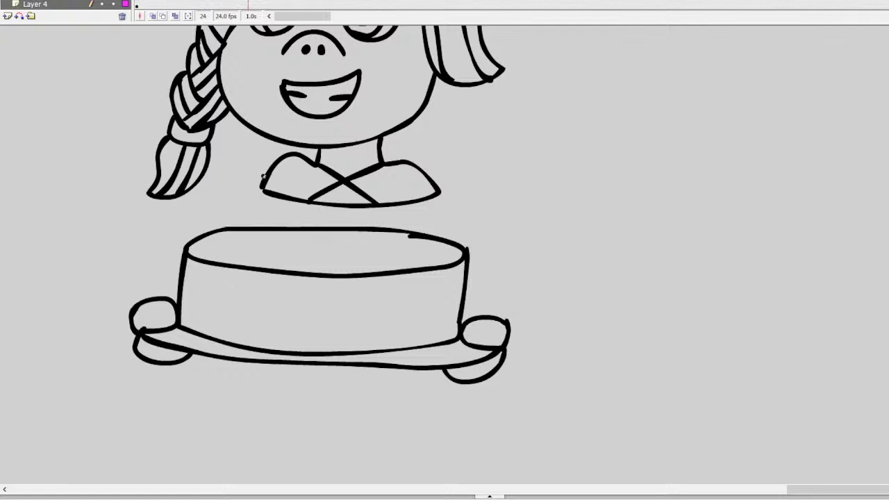
Step: Draw a ruffled sleeve edge under each shoulder and both arms reaching down to the hands holding the plate
mouse_move(262, 186)
left_mouse_down()
mouse_move(240, 211)
mouse_move(270, 224)
left_mouse_up()
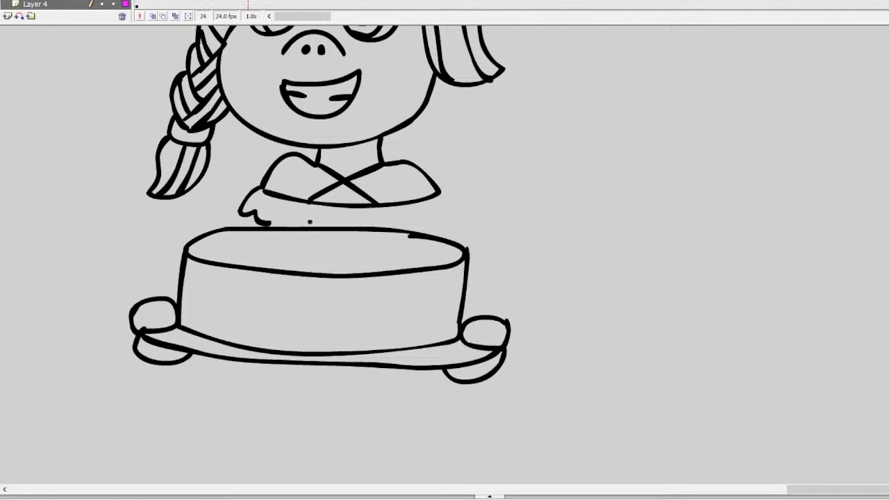
left_click_drag(441, 192, 418, 233)
mouse_move(244, 209)
left_mouse_down()
mouse_move(198, 230)
mouse_move(156, 271)
mouse_move(184, 255)
mouse_move(130, 301)
mouse_move(115, 323)
mouse_move(139, 350)
left_mouse_up()
mouse_move(452, 216)
left_mouse_down()
mouse_move(517, 314)
mouse_move(522, 354)
mouse_move(502, 368)
left_mouse_up()
left_click_drag(489, 316, 461, 273)
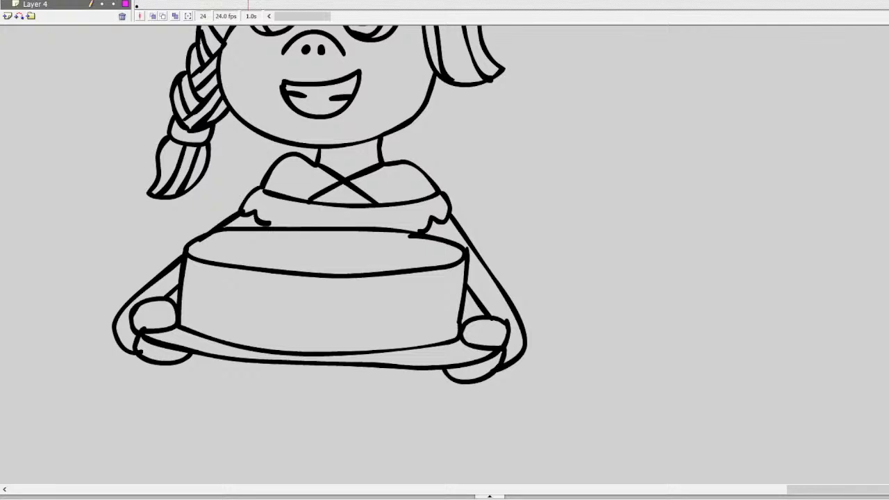
Step: Draw candles shaped as the numerals 1 and 7 on the cake and clear the lines crossing inside them
mouse_move(279, 248)
left_mouse_down()
mouse_move(279, 197)
mouse_move(305, 202)
mouse_move(299, 248)
mouse_move(276, 250)
mouse_move(308, 236)
left_mouse_up()
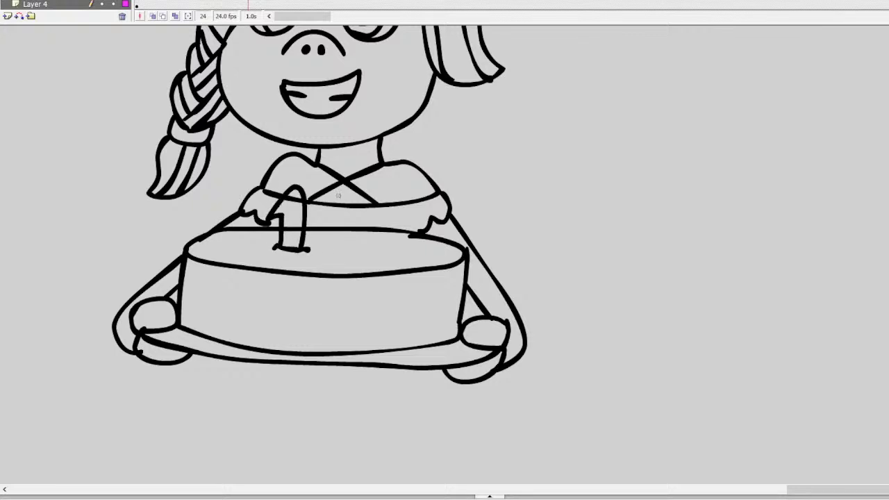
mouse_move(337, 195)
left_mouse_down()
mouse_move(381, 199)
mouse_move(348, 250)
mouse_move(363, 251)
mouse_move(339, 201)
mouse_move(351, 215)
mouse_move(341, 250)
left_mouse_up()
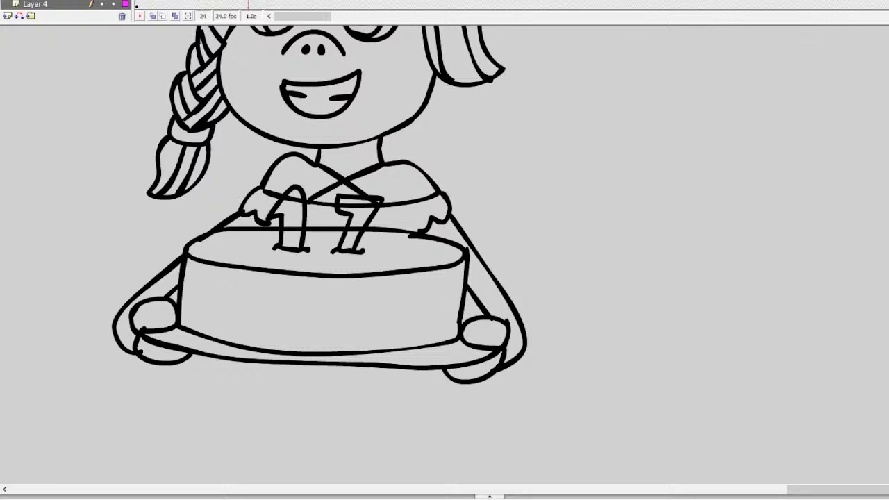
mouse_move(287, 230)
left_mouse_down()
mouse_move(299, 229)
mouse_move(292, 200)
left_mouse_up()
left_click_drag(345, 206, 354, 206)
mouse_move(362, 206)
left_mouse_down()
mouse_move(375, 205)
mouse_move(359, 221)
left_mouse_up()
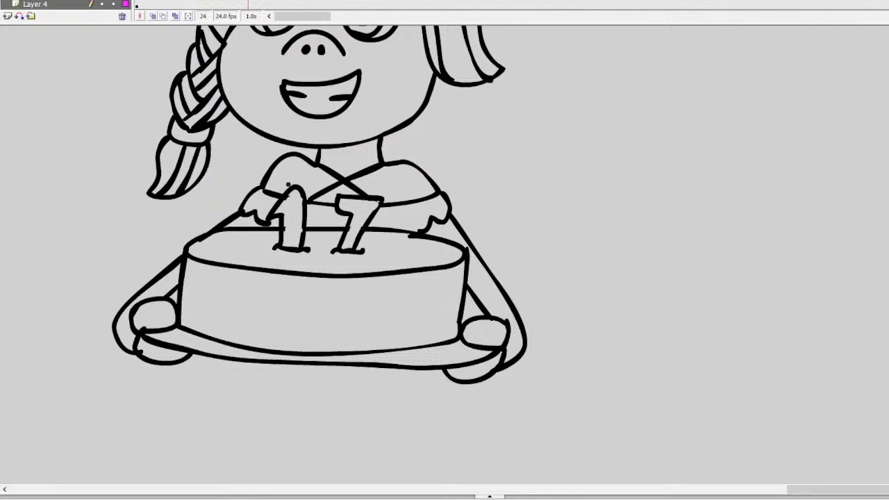
Step: Draw a pointed flame above each of the 1 and 7 candles and clear the lines inside the 7's flame
mouse_move(288, 186)
left_mouse_down()
mouse_move(295, 150)
mouse_move(301, 158)
mouse_move(294, 178)
left_mouse_up()
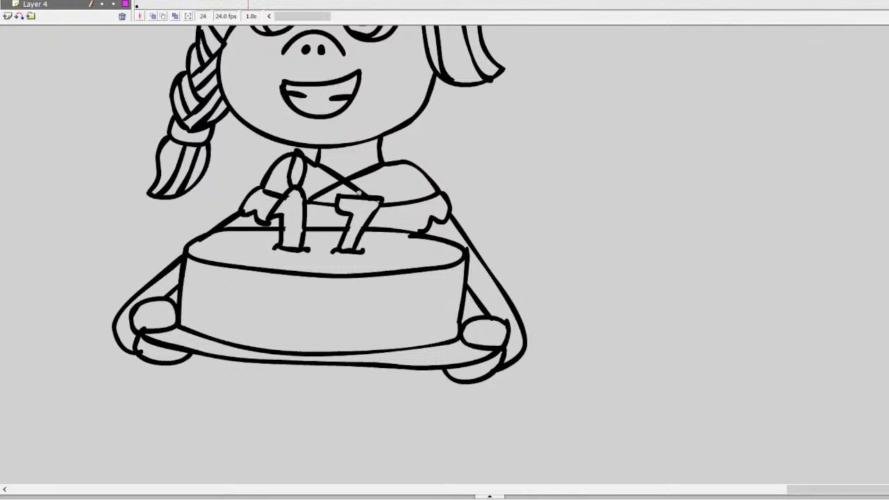
mouse_move(357, 185)
left_mouse_down()
mouse_move(363, 155)
mouse_move(370, 169)
mouse_move(371, 194)
left_mouse_up()
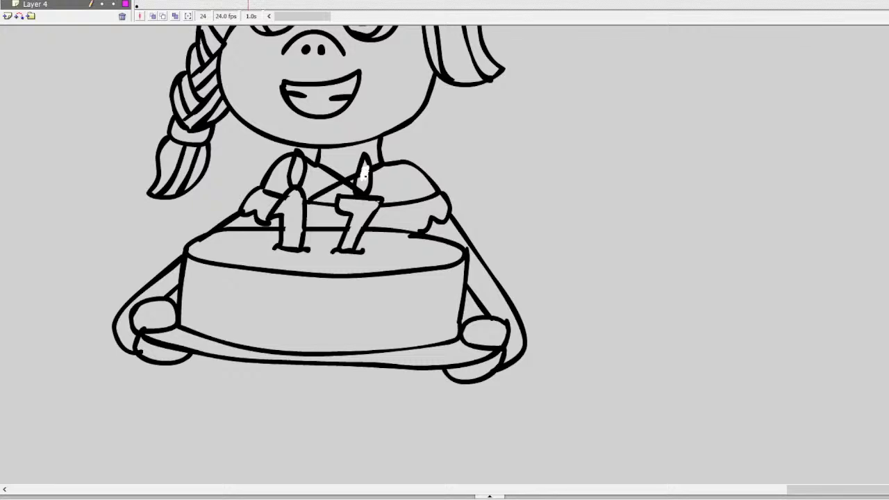
left_click_drag(364, 172, 363, 182)
left_click_drag(369, 164, 368, 183)
scroll(319, 257, "down", 3)
scroll(320, 257, "up", 8)
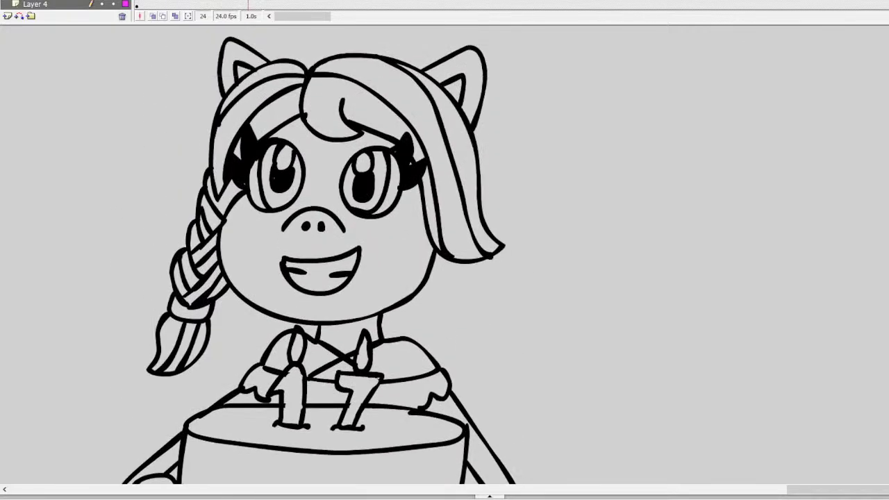
scroll(320, 257, "down", 6)
scroll(319, 257, "down", 1)
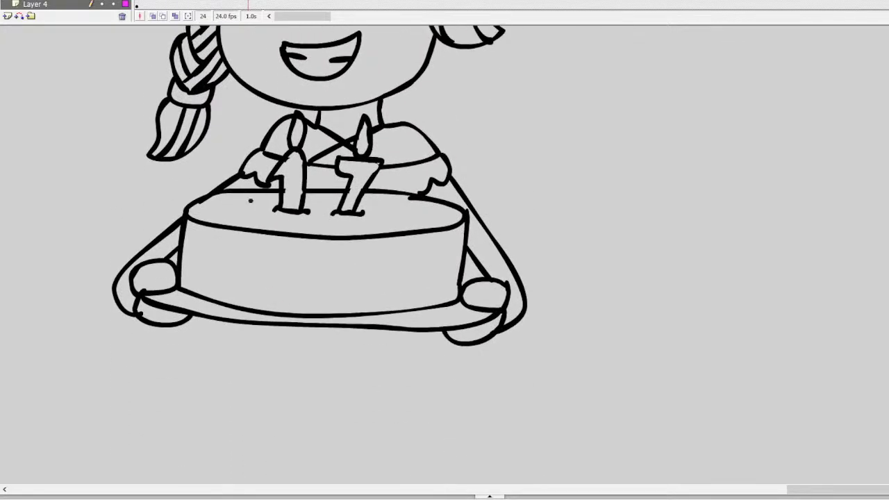
mouse_move(247, 325)
left_mouse_down()
mouse_move(298, 343)
mouse_move(291, 366)
mouse_move(236, 349)
mouse_move(299, 344)
left_mouse_up()
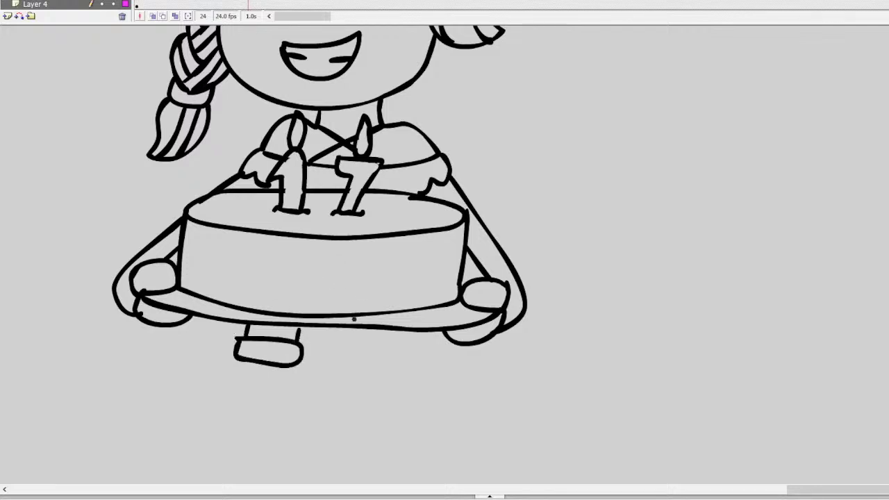
left_click_drag(355, 326, 355, 341)
mouse_move(408, 330)
left_mouse_down()
mouse_move(344, 347)
mouse_move(343, 374)
mouse_move(392, 378)
mouse_move(419, 345)
left_mouse_up()
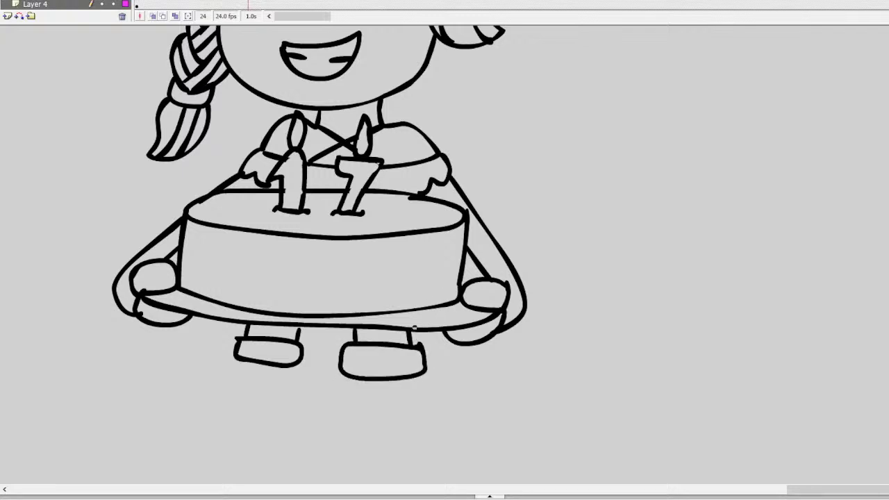
key("ctrl+z")
key("ctrl+z")
key("ctrl+z")
key("ctrl+z")
key("ctrl+z")
key("ctrl+z")
key("ctrl+z")
key("ctrl+z")
key("ctrl+z")
key("ctrl+z")
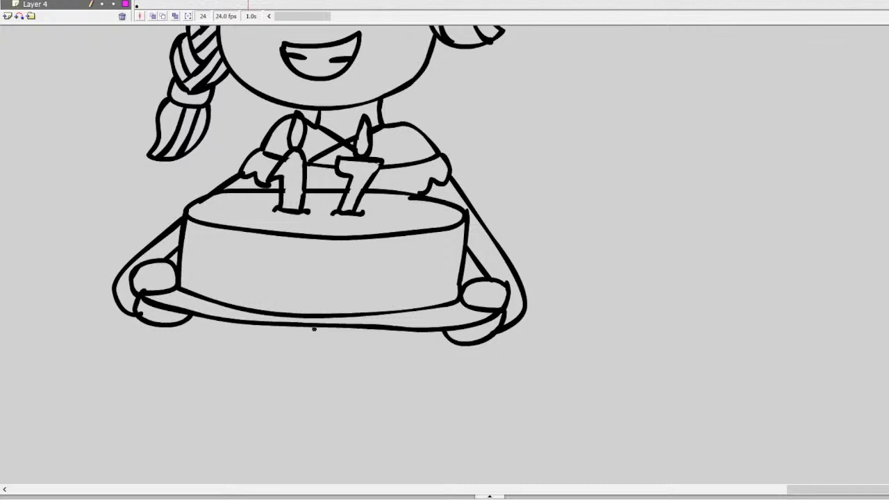
Step: Draw two short upper legs below the plate, each ending in a wide rounded boot cuff
left_click_drag(314, 327, 306, 355)
left_click_drag(242, 324, 237, 345)
left_click_drag(335, 327, 340, 356)
mouse_move(399, 330)
left_mouse_down()
mouse_move(414, 359)
mouse_move(336, 355)
mouse_move(327, 377)
mouse_move(405, 387)
mouse_move(415, 359)
left_mouse_up()
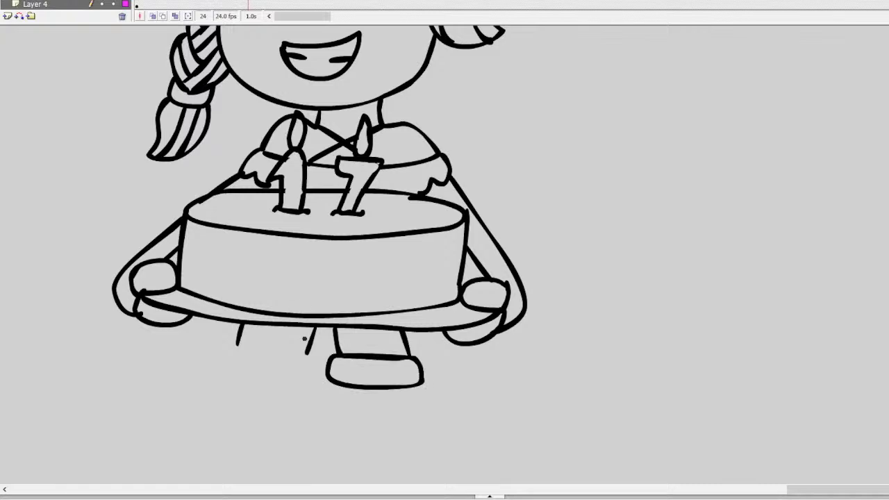
mouse_move(308, 352)
left_mouse_down()
mouse_move(222, 350)
mouse_move(224, 369)
mouse_move(271, 381)
mouse_move(298, 381)
mouse_move(319, 353)
left_mouse_up()
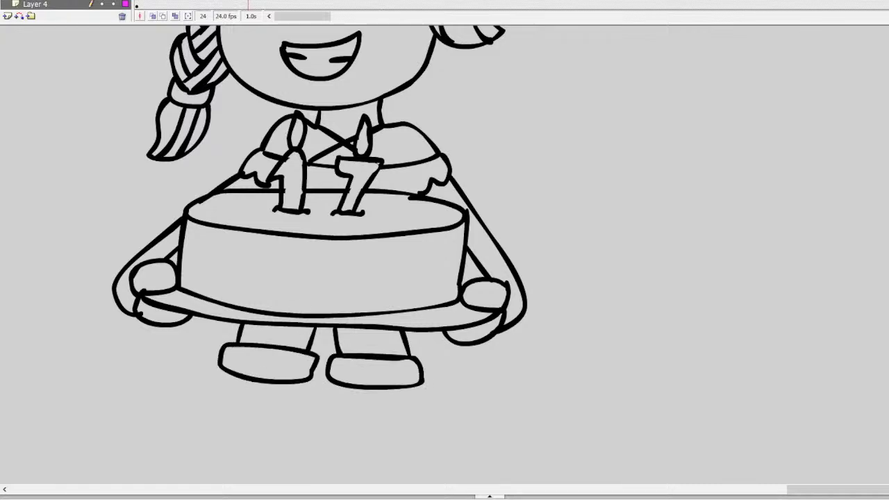
Step: Draw the two long side lines of the boot shaft below the left cuff
scroll(319, 250, "up", 3)
scroll(319, 250, "down", 5)
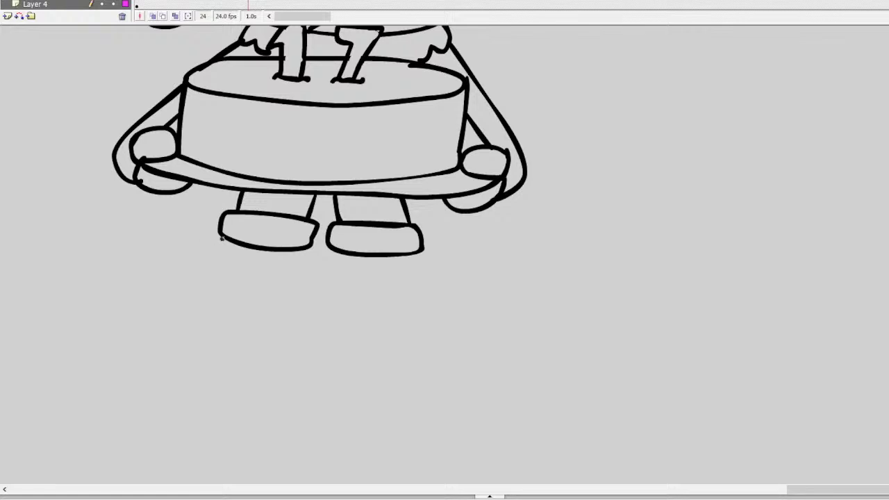
left_click_drag(232, 244, 225, 333)
key("ctrl+z")
left_click_drag(232, 243, 226, 332)
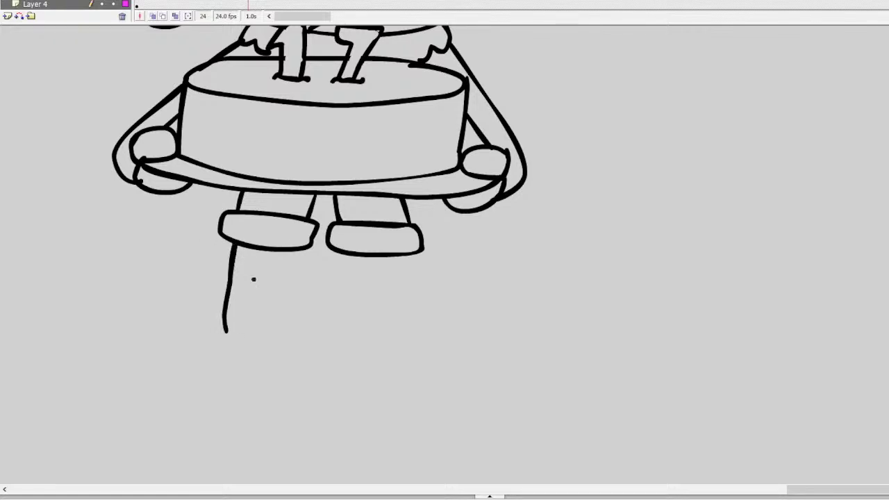
left_click_drag(299, 253, 291, 340)
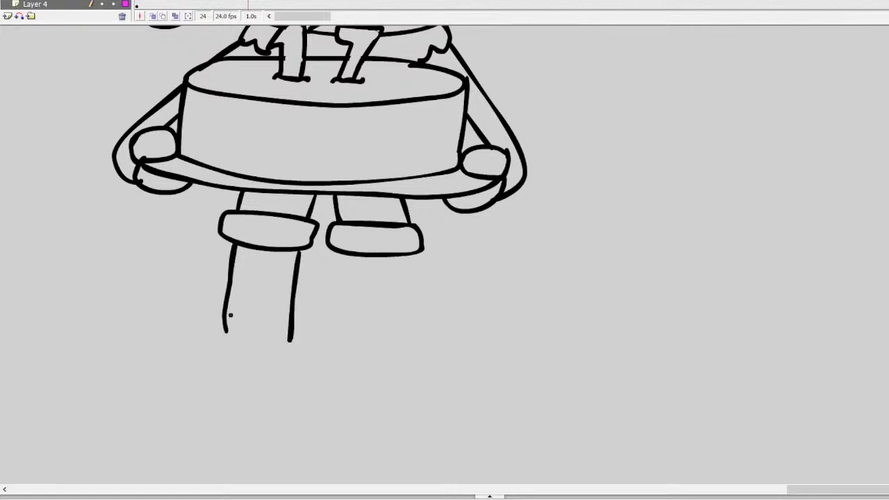
mouse_move(226, 332)
left_mouse_down()
mouse_move(178, 355)
mouse_move(196, 379)
mouse_move(251, 376)
mouse_move(292, 340)
left_mouse_up()
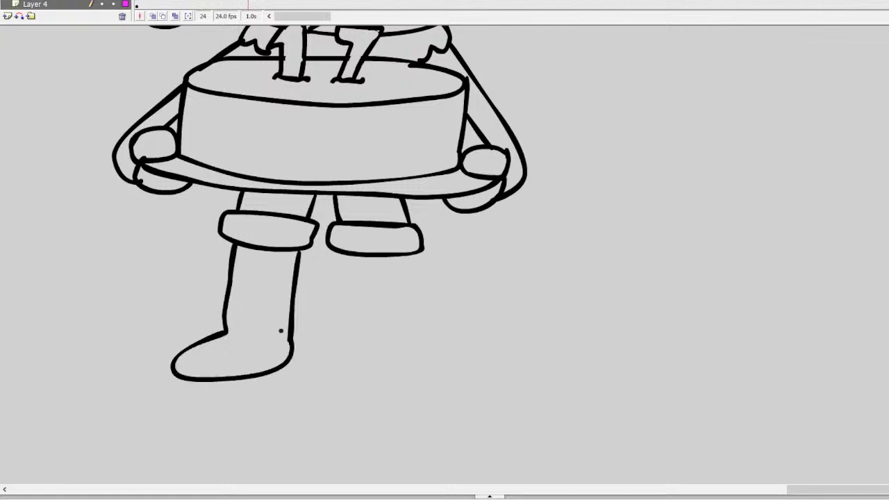
mouse_move(343, 253)
left_mouse_down()
mouse_move(344, 363)
mouse_move(446, 386)
mouse_move(462, 370)
mouse_move(414, 343)
mouse_move(402, 255)
left_mouse_up()
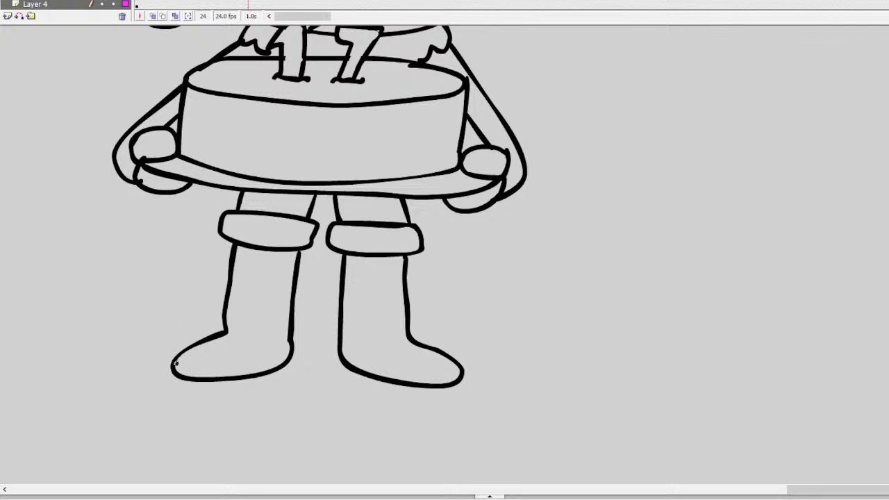
mouse_move(176, 363)
left_mouse_down()
mouse_move(174, 395)
mouse_move(279, 386)
mouse_move(289, 376)
mouse_move(288, 334)
mouse_move(341, 355)
mouse_move(346, 383)
mouse_move(390, 398)
mouse_move(453, 404)
mouse_move(464, 399)
mouse_move(462, 360)
left_mouse_up()
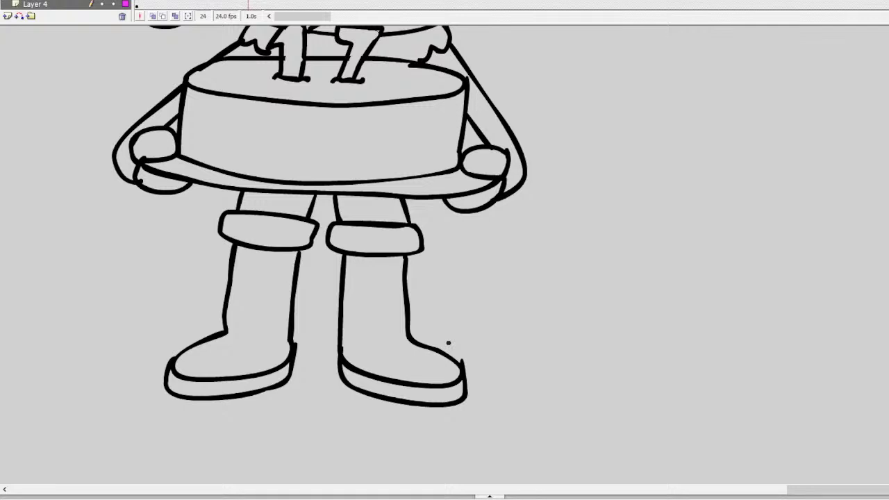
key("ctrl+z")
key("ctrl+z")
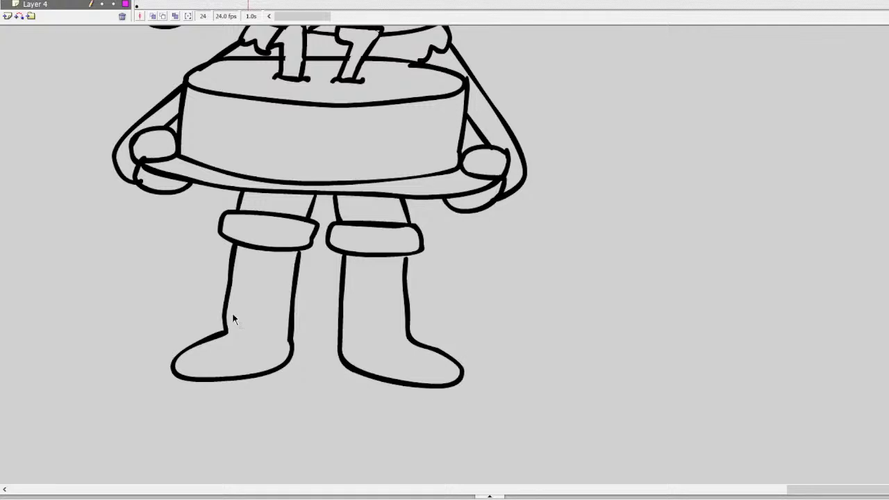
key("ctrl+z")
key("ctrl+z")
Step: Draw the left boot's foot, the whole right boot with its toe pointing outward, and a thick sole around both feet
mouse_move(226, 330)
left_mouse_down()
mouse_move(180, 351)
mouse_move(175, 368)
mouse_move(260, 369)
mouse_move(289, 337)
left_mouse_up()
mouse_move(342, 256)
left_mouse_down()
mouse_move(339, 345)
mouse_move(398, 369)
mouse_move(460, 374)
left_mouse_up()
mouse_move(436, 340)
left_mouse_down()
mouse_move(412, 325)
mouse_move(409, 257)
left_mouse_up()
mouse_move(178, 355)
left_mouse_down()
mouse_move(156, 378)
mouse_move(163, 390)
mouse_move(193, 397)
mouse_move(288, 380)
mouse_move(285, 337)
mouse_move(340, 346)
mouse_move(338, 371)
mouse_move(427, 393)
mouse_move(476, 387)
mouse_move(475, 365)
mouse_move(445, 344)
left_mouse_up()
Step: Draw a wavy tail with pointed tips from behind the right hand down to the right boot, with an inner strand line
scroll(633, 166, "up", 3)
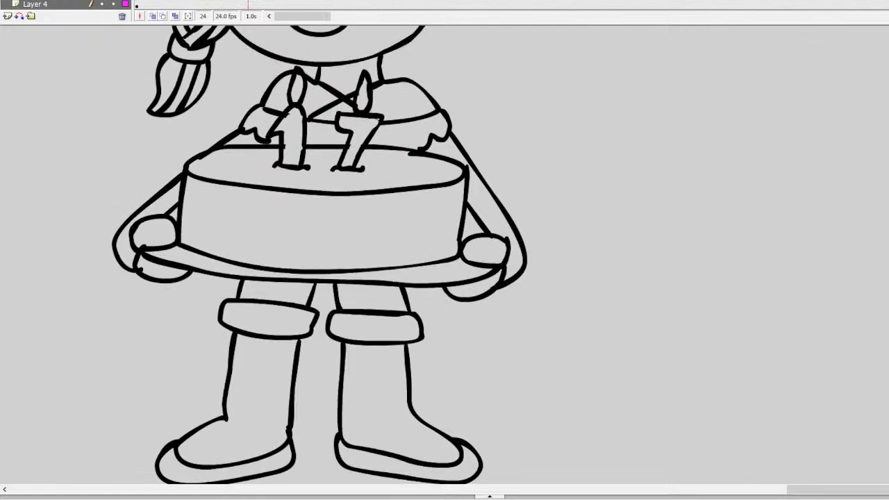
mouse_move(467, 286)
left_mouse_down()
mouse_move(491, 369)
mouse_move(519, 388)
mouse_move(485, 383)
mouse_move(457, 358)
mouse_move(426, 275)
left_mouse_up()
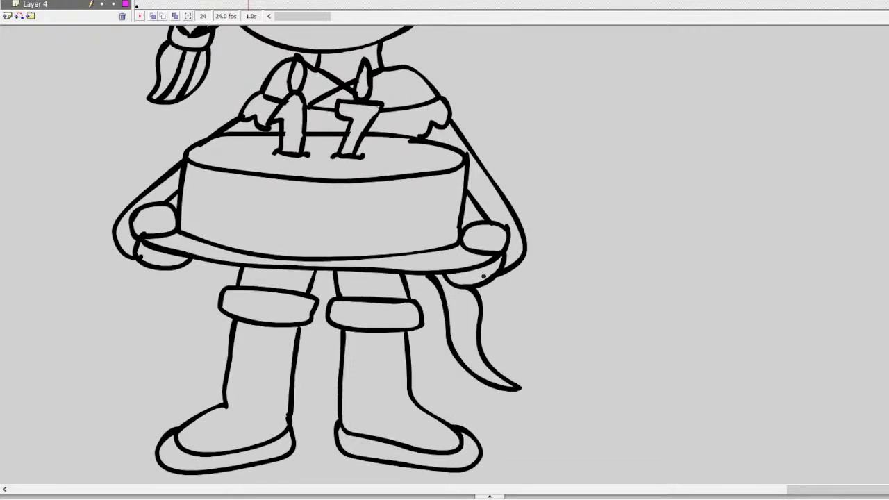
key("ctrl+z")
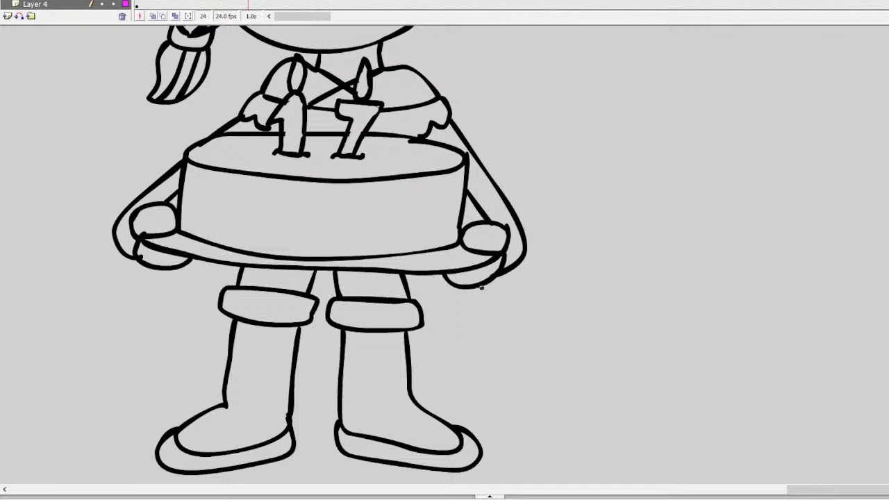
mouse_move(484, 285)
left_mouse_down()
mouse_move(494, 336)
mouse_move(539, 373)
mouse_move(502, 396)
mouse_move(458, 376)
mouse_move(486, 410)
mouse_move(517, 416)
mouse_move(488, 428)
mouse_move(425, 409)
left_mouse_up()
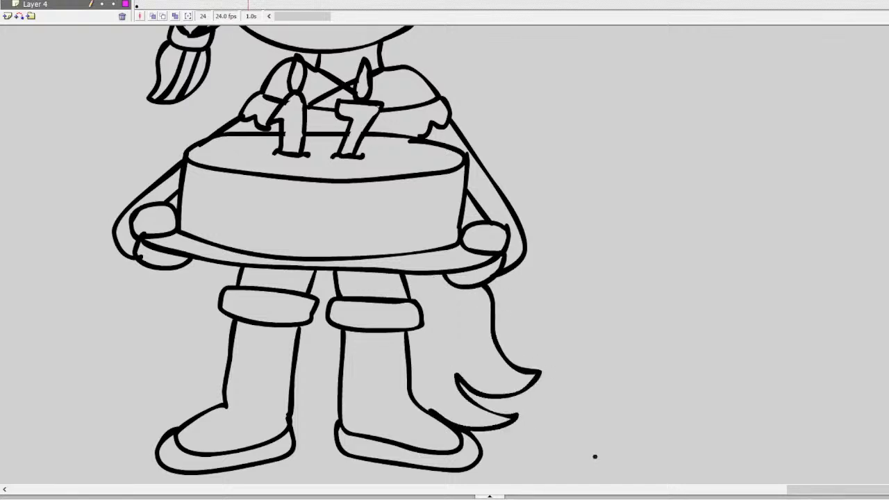
mouse_move(528, 378)
left_mouse_down()
mouse_move(491, 372)
mouse_move(463, 338)
mouse_move(435, 271)
left_mouse_up()
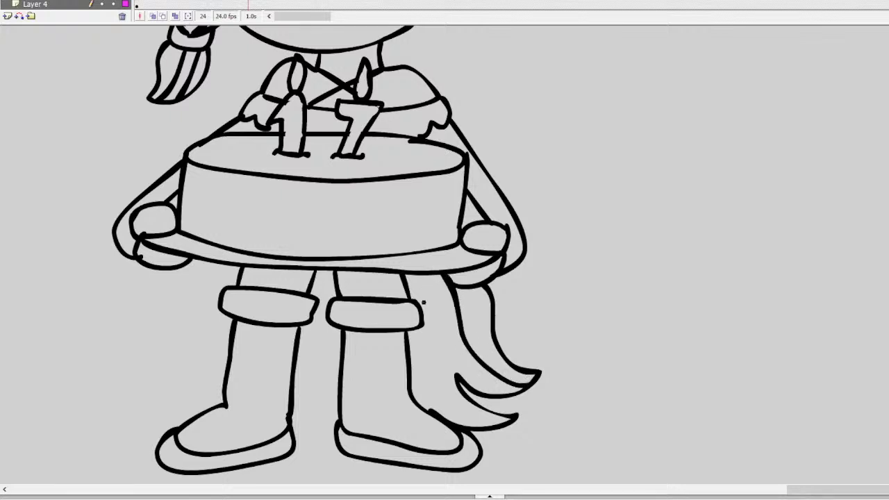
mouse_move(412, 332)
left_mouse_down()
mouse_move(455, 424)
mouse_move(400, 326)
left_mouse_up()
key("ctrl+z")
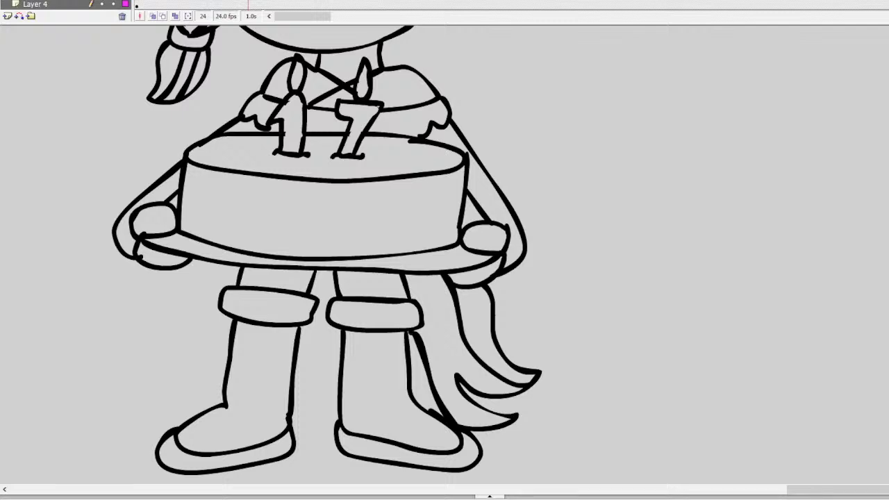
Step: Draw a rounded, almond-shaped eye outline in the empty area to the right of the character's tail
scroll(444, 256, "up", 10)
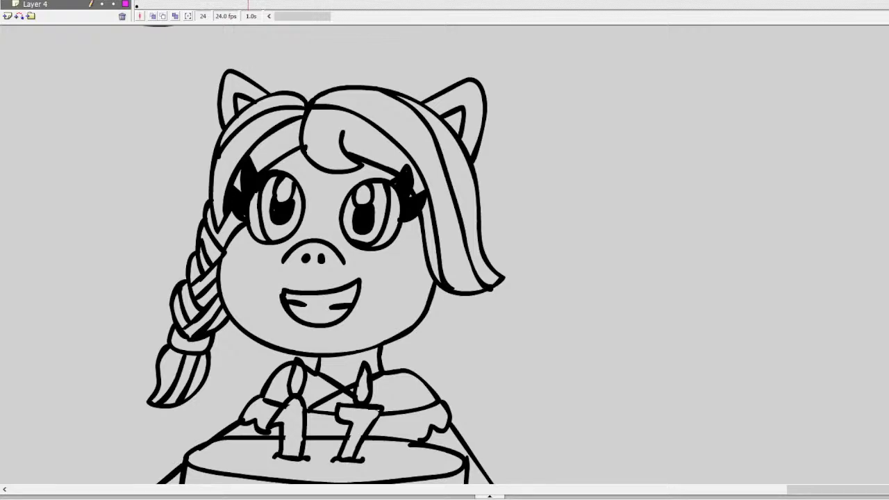
scroll(319, 255, "down", 5)
scroll(320, 255, "up", 1)
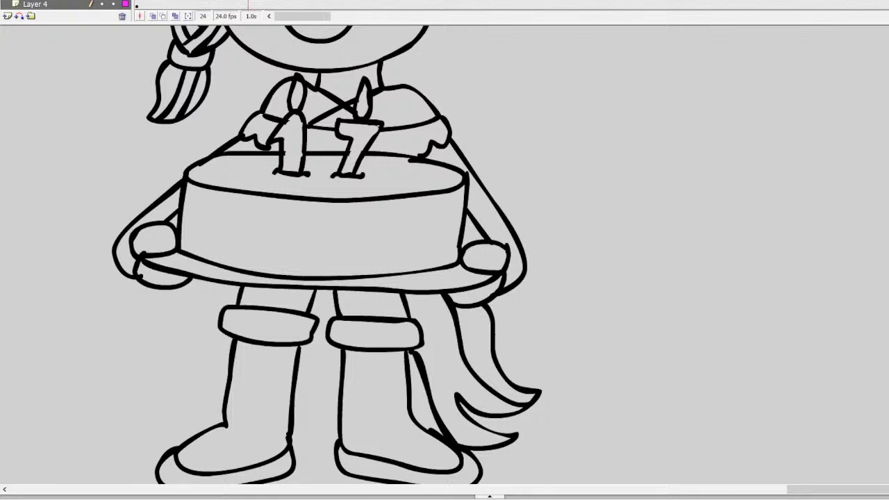
scroll(327, 255, "down", 1)
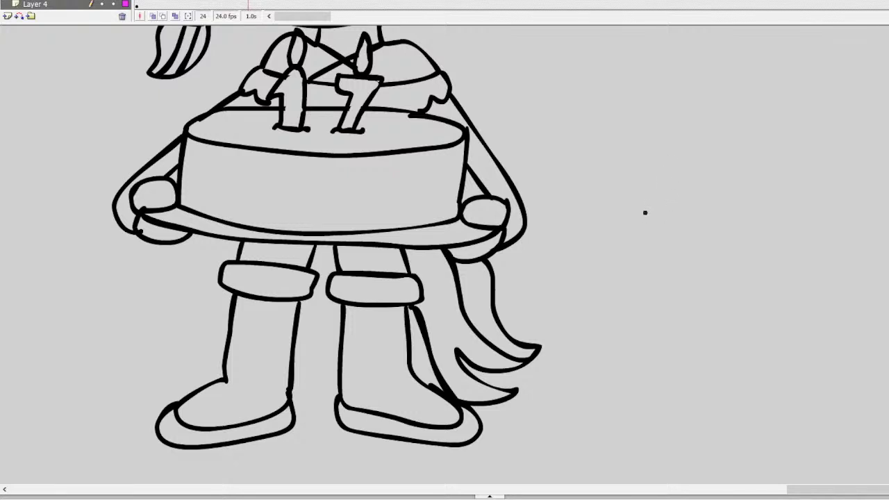
mouse_move(637, 268)
left_mouse_down()
mouse_move(658, 245)
mouse_move(682, 241)
mouse_move(705, 257)
mouse_move(710, 277)
mouse_move(691, 292)
mouse_move(634, 272)
left_mouse_up()
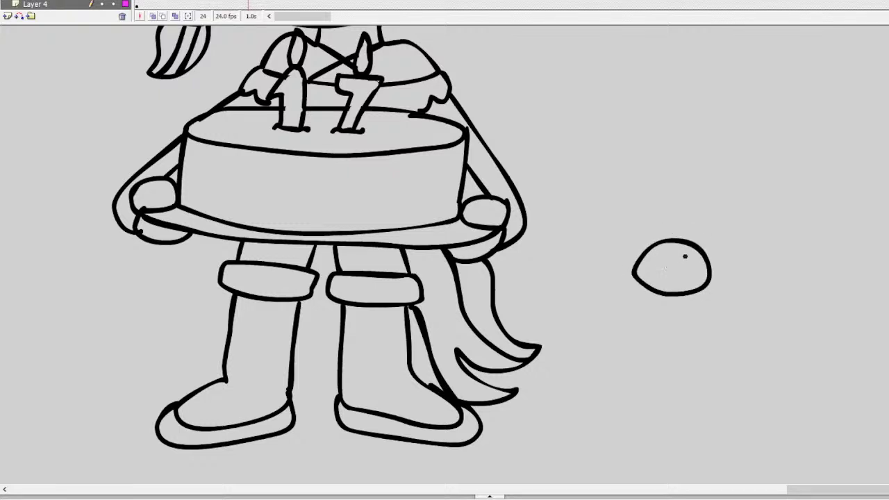
mouse_move(685, 256)
left_mouse_down()
mouse_move(676, 267)
mouse_move(690, 275)
mouse_move(684, 254)
mouse_move(660, 277)
mouse_move(689, 290)
mouse_move(663, 259)
mouse_move(691, 272)
mouse_move(680, 255)
mouse_move(658, 273)
mouse_move(658, 292)
mouse_move(701, 273)
mouse_move(697, 290)
mouse_move(670, 269)
mouse_move(684, 272)
mouse_move(689, 291)
mouse_move(674, 287)
mouse_move(681, 279)
mouse_move(680, 291)
mouse_move(667, 285)
left_mouse_up()
key("ctrl+z")
key("ctrl+z")
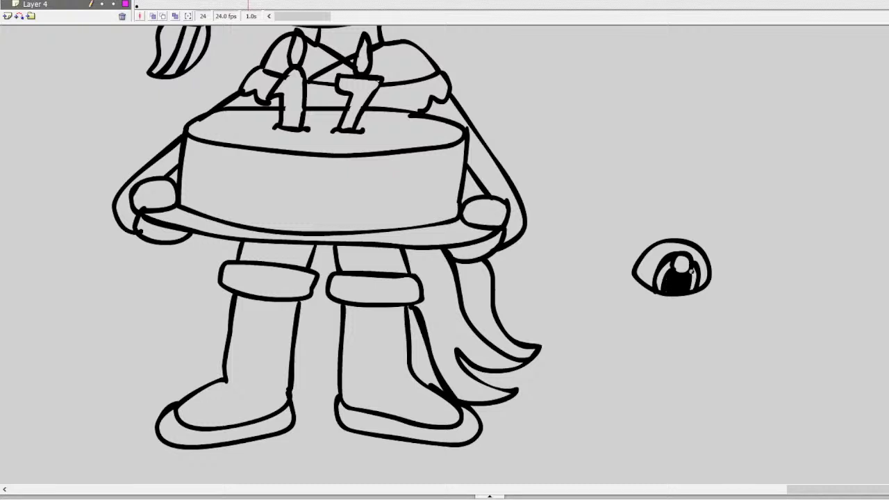
key("ctrl+z")
key("ctrl+z")
key("ctrl+z")
key("ctrl+z")
key("ctrl+z")
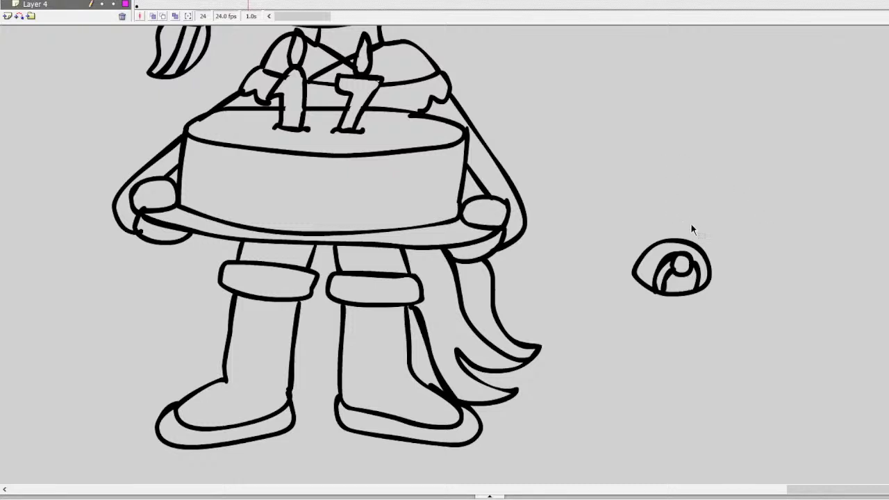
key("ctrl+z")
Step: Draw an iris, a highlight and a filled black pupil inside the eye, plus pointed black lashes at its outer corner
mouse_move(684, 243)
left_mouse_down()
mouse_move(673, 267)
mouse_move(690, 268)
mouse_move(691, 243)
mouse_move(669, 253)
mouse_move(660, 294)
left_mouse_up()
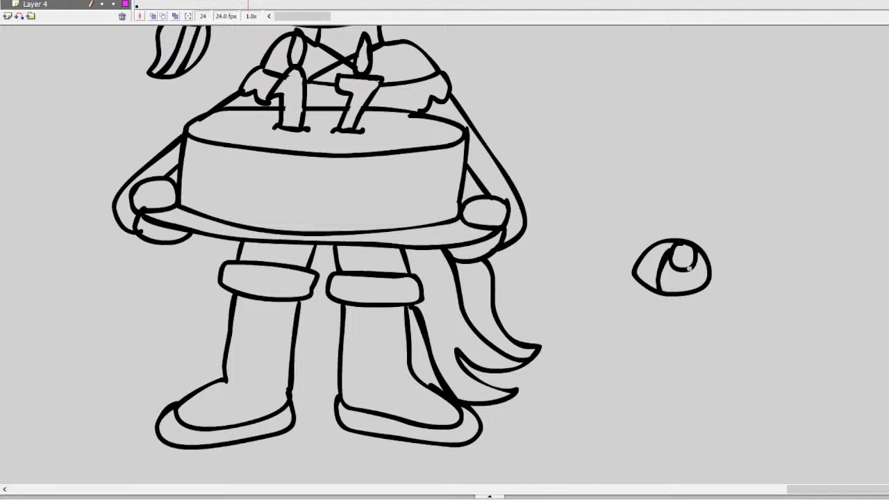
mouse_move(697, 264)
left_mouse_down()
mouse_move(699, 290)
mouse_move(680, 266)
mouse_move(674, 291)
mouse_move(693, 268)
mouse_move(679, 288)
mouse_move(690, 267)
mouse_move(679, 277)
left_mouse_up()
key("ctrl+z")
key("ctrl+z")
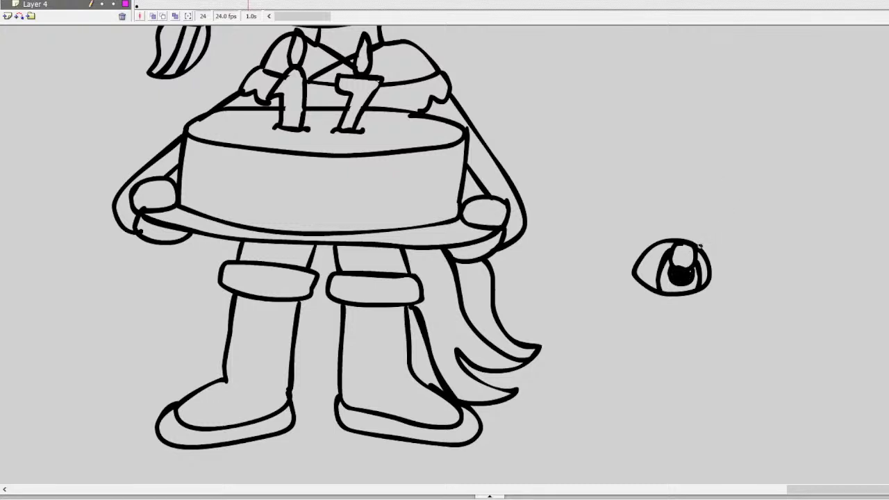
mouse_move(700, 249)
left_mouse_down()
mouse_move(720, 240)
mouse_move(710, 254)
mouse_move(724, 254)
mouse_move(726, 273)
mouse_move(713, 266)
left_mouse_up()
key("ctrl+z")
key("ctrl+z")
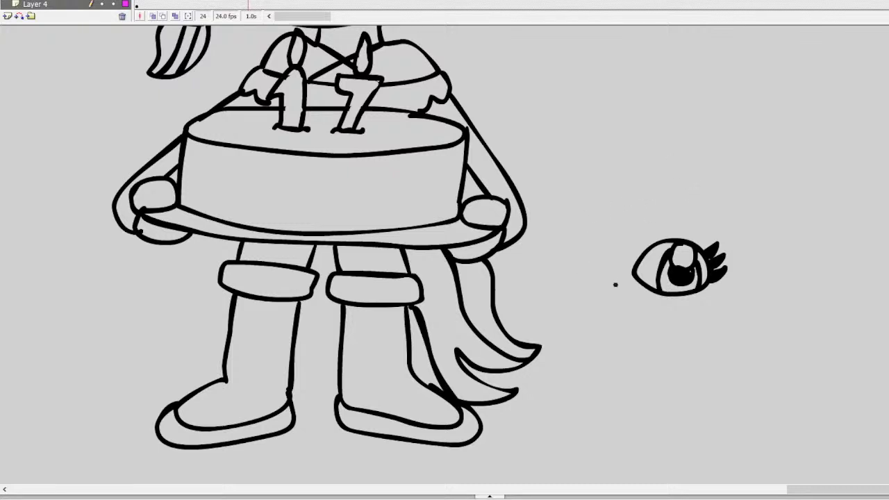
Step: Draw a rounded nose shape with one pointed end beside the new eye, and move the eye slightly away from it
mouse_move(592, 276)
left_mouse_down()
mouse_move(614, 279)
mouse_move(616, 291)
mouse_move(590, 315)
mouse_move(574, 298)
mouse_move(590, 276)
left_mouse_up()
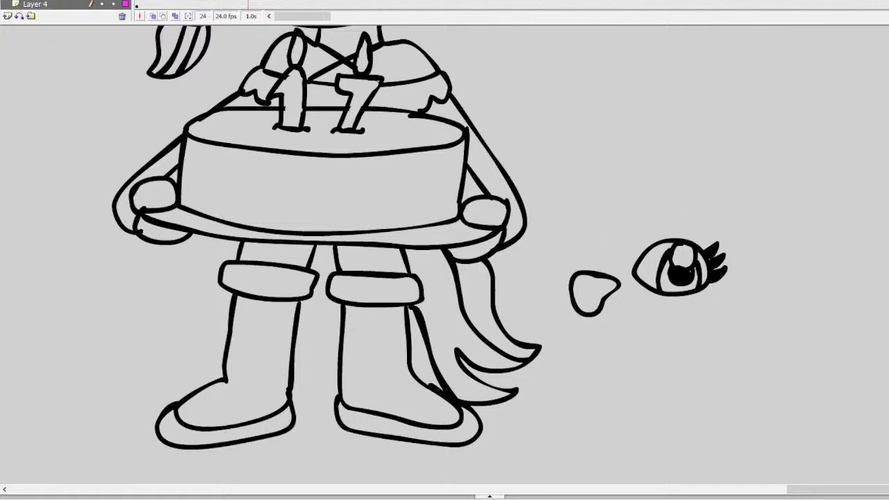
left_click(685, 274)
left_click_drag(684, 274, 714, 270)
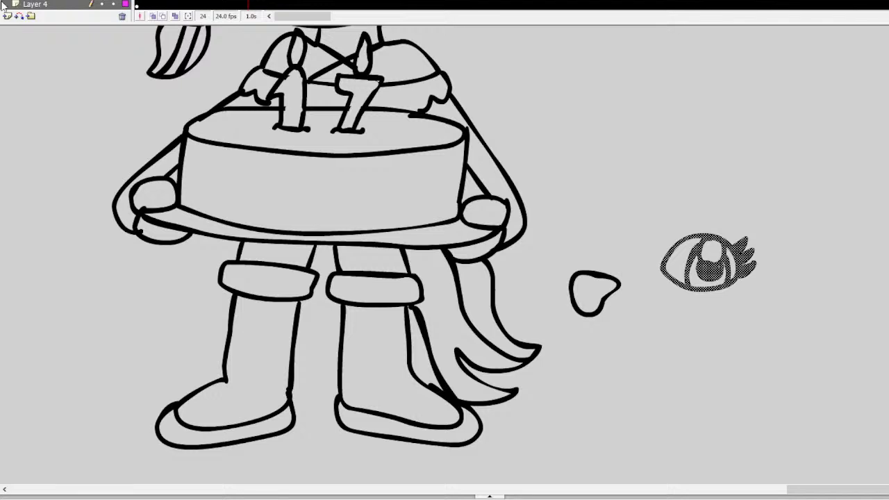
Step: Draw a rounded second eye above the nose, with an iris, highlight, filled black pupil and pointed lashes at its outer corner
mouse_move(642, 261)
left_mouse_down()
mouse_move(629, 230)
mouse_move(597, 244)
mouse_move(602, 275)
mouse_move(644, 265)
left_mouse_up()
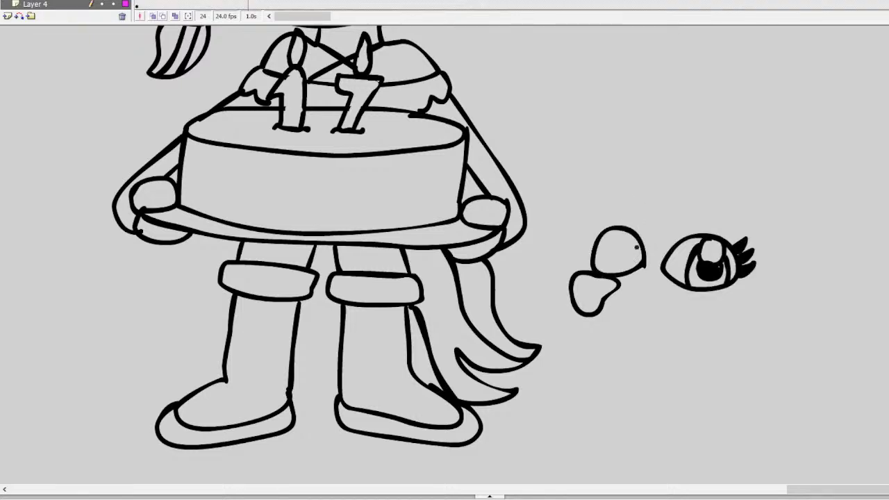
mouse_move(630, 232)
left_mouse_down()
mouse_move(623, 256)
mouse_move(638, 264)
left_mouse_up()
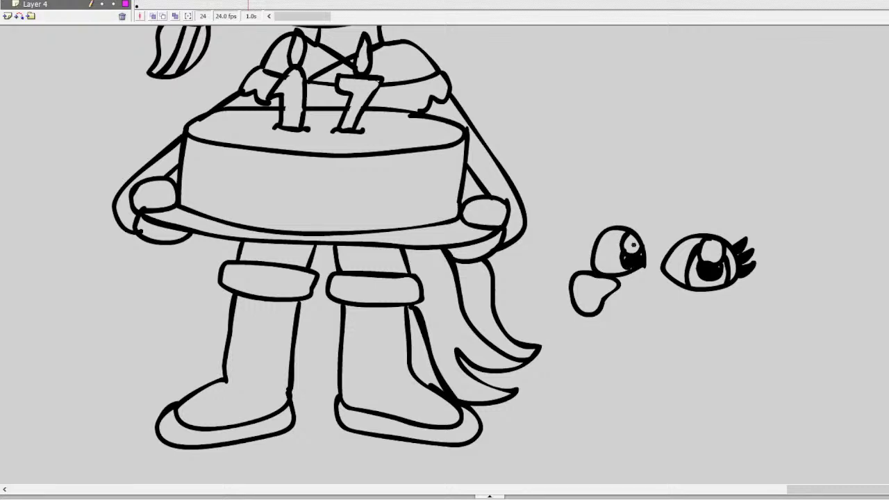
left_click_drag(624, 235, 615, 266)
mouse_move(603, 233)
left_mouse_down()
mouse_move(595, 216)
mouse_move(595, 237)
mouse_move(596, 217)
mouse_move(587, 244)
mouse_move(587, 223)
mouse_move(578, 239)
mouse_move(591, 258)
mouse_move(587, 230)
left_mouse_up()
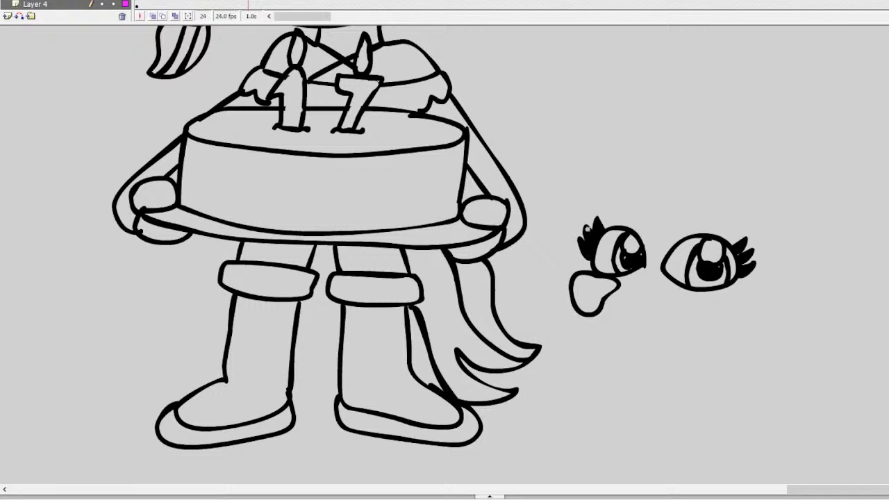
left_click_drag(630, 252, 634, 255)
Step: Draw a curved smile with a muzzle and jaw outline around it, plus the helmet's brim, front edge and the cheek line
mouse_move(577, 313)
left_mouse_down()
mouse_move(608, 337)
mouse_move(645, 338)
mouse_move(706, 322)
left_mouse_up()
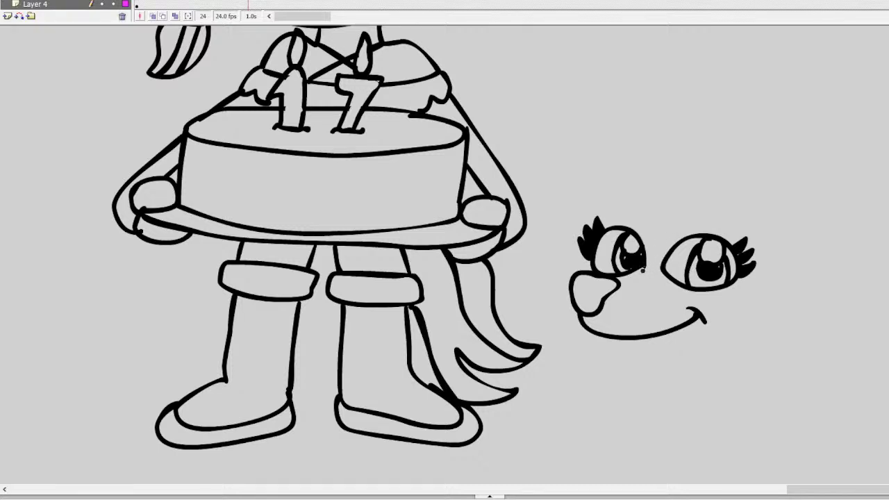
mouse_move(616, 278)
left_mouse_down()
mouse_move(649, 297)
mouse_move(715, 295)
mouse_move(726, 303)
mouse_move(725, 329)
mouse_move(640, 356)
mouse_move(581, 327)
left_mouse_up()
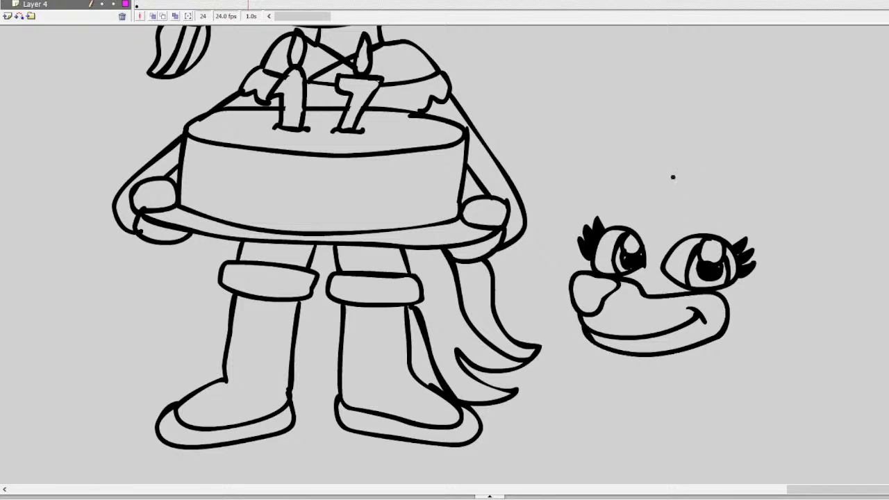
mouse_move(645, 185)
left_mouse_down()
mouse_move(602, 227)
mouse_move(719, 234)
left_mouse_up()
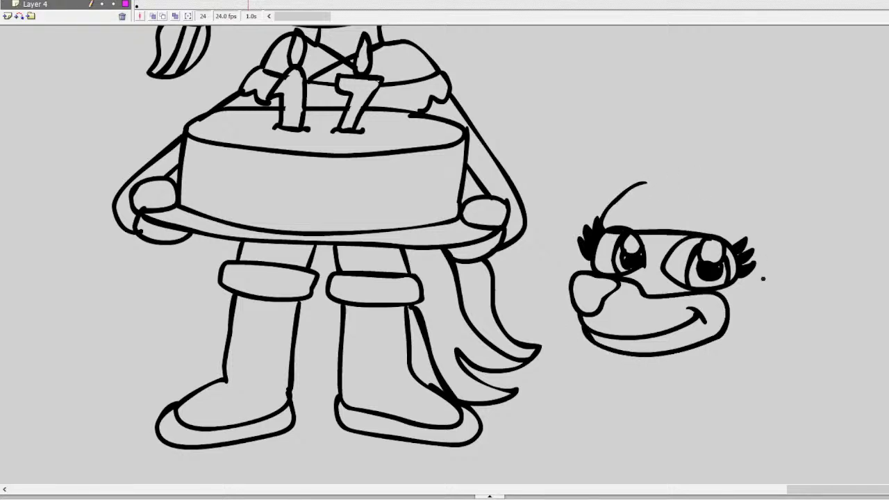
mouse_move(738, 285)
left_mouse_down()
mouse_move(740, 337)
mouse_move(755, 340)
left_mouse_up()
mouse_move(756, 188)
left_mouse_down()
mouse_move(814, 199)
mouse_move(873, 247)
mouse_move(865, 323)
mouse_move(829, 299)
mouse_move(808, 298)
mouse_move(783, 262)
mouse_move(763, 255)
mouse_move(756, 185)
left_mouse_up()
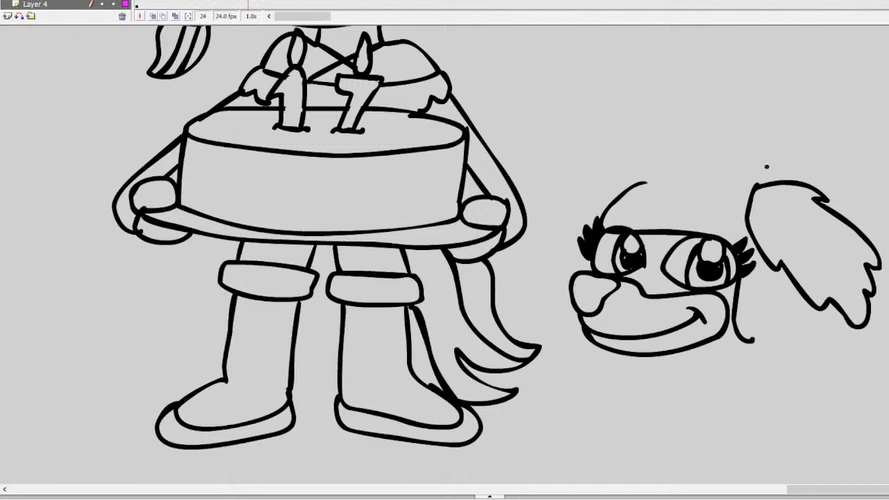
left_click(757, 189)
key("Delete")
Step: Draw a long floppy ear with a wavy outer edge, and connect it to the face with the helmet dome and a rounded cheek
key("b")
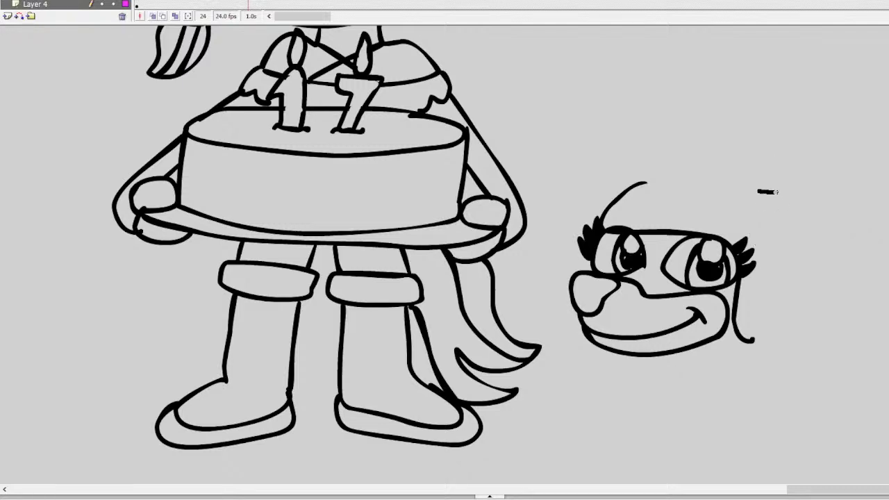
mouse_move(778, 193)
left_mouse_down()
mouse_move(845, 238)
mouse_move(867, 269)
mouse_move(873, 316)
mouse_move(840, 340)
left_mouse_up()
key("ctrl+z")
mouse_move(772, 192)
left_mouse_down()
mouse_move(761, 224)
mouse_move(790, 292)
mouse_move(812, 321)
mouse_move(773, 249)
mouse_move(823, 320)
mouse_move(866, 297)
mouse_move(864, 265)
mouse_move(803, 212)
mouse_move(760, 191)
mouse_move(824, 225)
mouse_move(860, 282)
mouse_move(860, 323)
mouse_move(829, 321)
mouse_move(802, 286)
mouse_move(765, 222)
mouse_move(762, 196)
left_mouse_up()
key("ctrl+z")
key("ctrl+z")
key("ctrl+z")
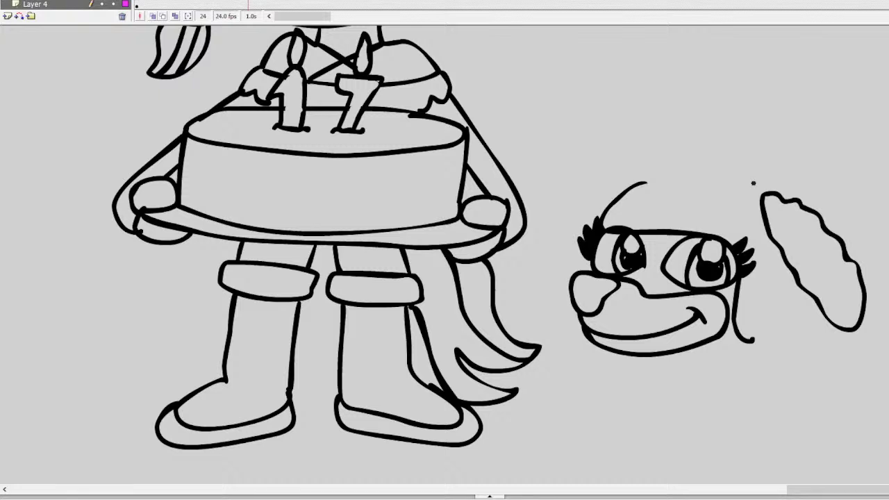
mouse_move(643, 183)
left_mouse_down()
mouse_move(717, 175)
mouse_move(762, 195)
left_mouse_up()
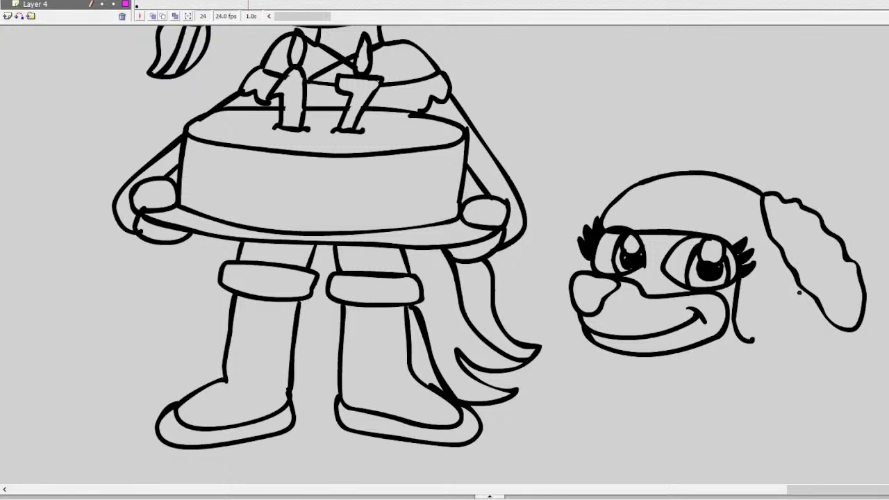
mouse_move(811, 300)
left_mouse_down()
mouse_move(798, 328)
mouse_move(749, 339)
left_mouse_up()
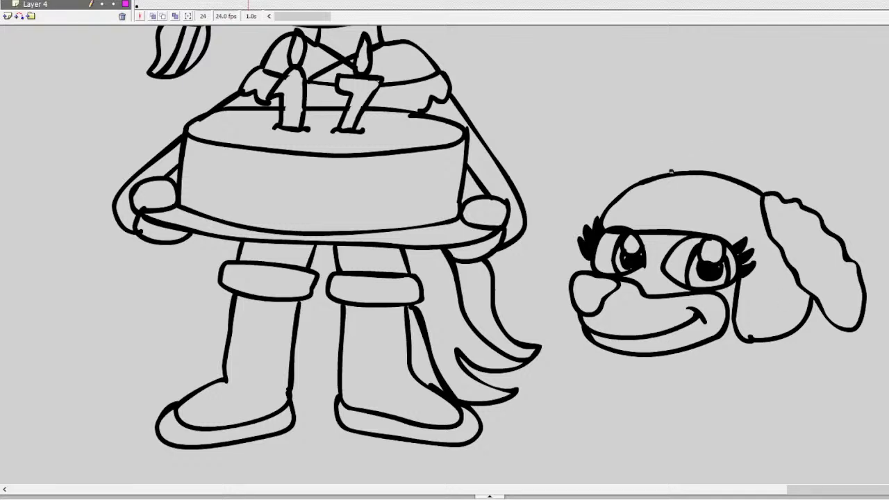
Step: Draw two curved stripe lines down the helmet and a paw-print badge between them
mouse_move(649, 180)
left_mouse_down()
mouse_move(659, 220)
mouse_move(718, 173)
left_mouse_up()
key("ctrl+z")
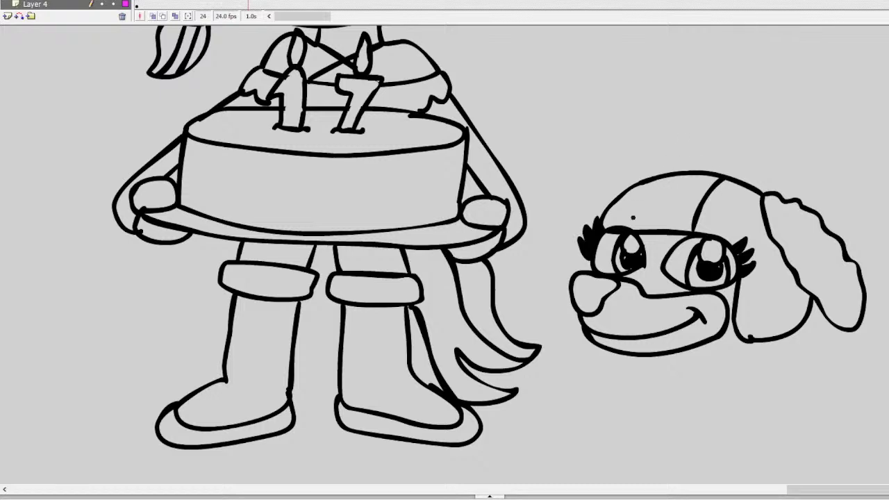
left_click_drag(633, 231, 651, 178)
mouse_move(669, 193)
left_mouse_down()
mouse_move(665, 203)
mouse_move(678, 196)
mouse_move(667, 201)
mouse_move(690, 206)
mouse_move(682, 194)
mouse_move(654, 204)
mouse_move(681, 225)
mouse_move(669, 203)
left_mouse_up()
key("ctrl+z")
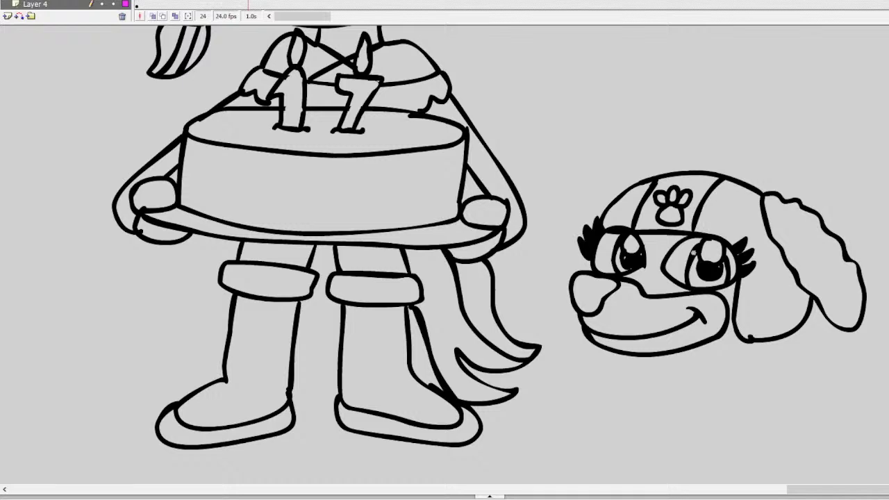
Step: Draw the dog's neck, a banded collar, the chest and two front legs with toed paws below the head
left_click_drag(750, 338, 738, 357)
left_click_drag(676, 350, 690, 365)
scroll(801, 267, "down", 2)
left_click_drag(767, 296, 758, 316)
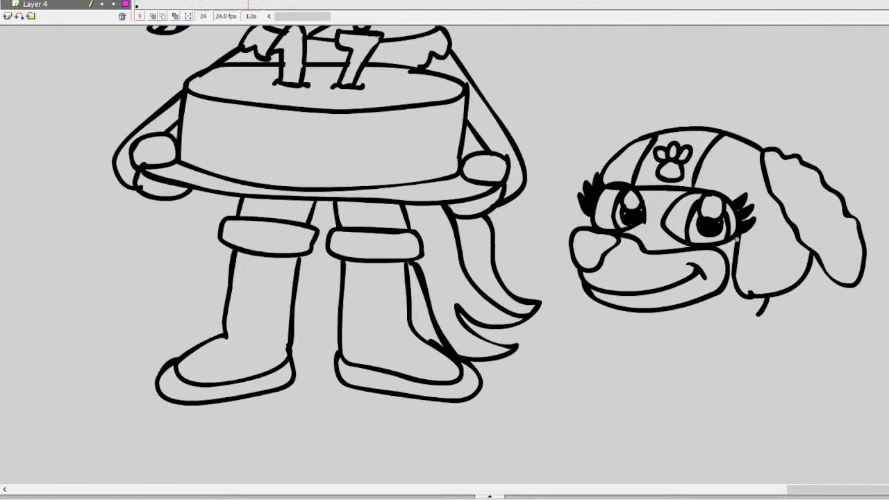
left_click_drag(672, 308, 695, 320)
mouse_move(693, 318)
left_mouse_down()
mouse_move(749, 318)
mouse_move(761, 343)
mouse_move(686, 341)
mouse_move(687, 321)
mouse_move(728, 342)
mouse_move(701, 344)
mouse_move(681, 358)
mouse_move(717, 379)
mouse_move(730, 359)
mouse_move(713, 389)
left_mouse_up()
mouse_move(757, 367)
left_mouse_down()
mouse_move(730, 394)
mouse_move(683, 397)
mouse_move(713, 402)
mouse_move(723, 420)
mouse_move(749, 396)
mouse_move(669, 386)
mouse_move(708, 380)
mouse_move(668, 396)
mouse_move(690, 392)
mouse_move(692, 377)
mouse_move(704, 375)
left_mouse_up()
key("ctrl+z")
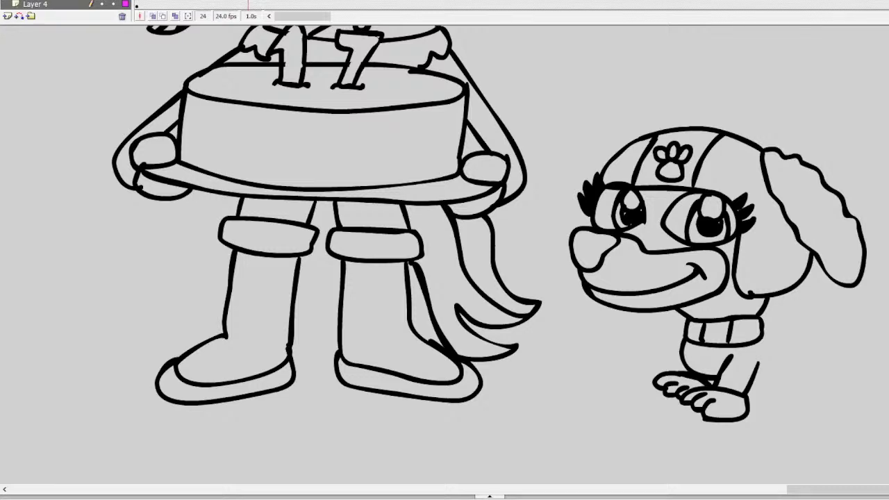
Step: Draw a rounded pack on the dog's back beside the collar, with two lengthwise stripe lines across it
mouse_move(760, 340)
left_mouse_down()
mouse_move(827, 350)
mouse_move(767, 325)
mouse_move(820, 292)
mouse_move(860, 340)
mouse_move(823, 350)
left_mouse_up()
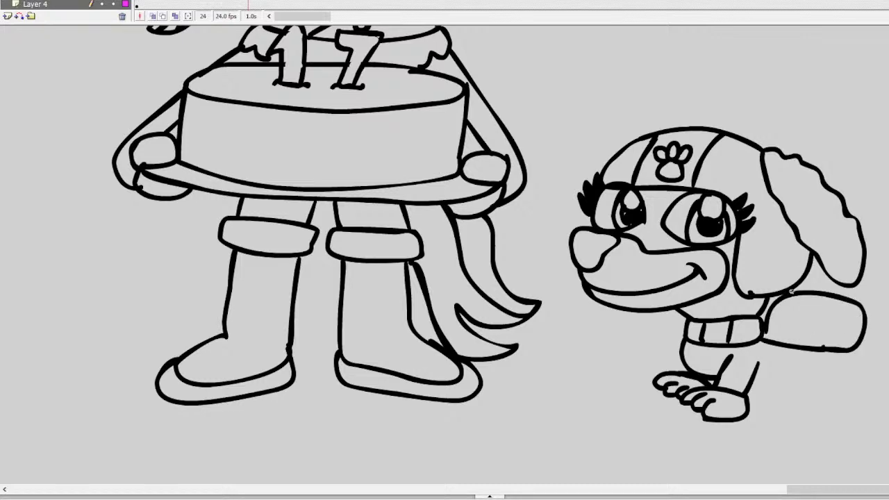
left_click_drag(777, 307, 861, 324)
left_click_drag(767, 320, 860, 340)
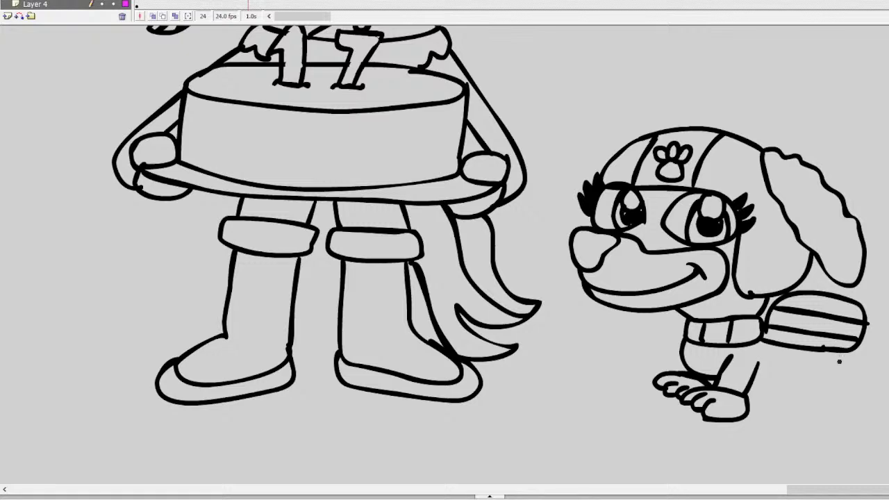
Step: Draw the dog's torso under the pack from the front leg backward, with a narrow rounded band at its rear edge
mouse_move(828, 349)
left_mouse_down()
mouse_move(811, 389)
mouse_move(756, 382)
left_mouse_up()
key("ctrl+z")
mouse_move(862, 344)
left_mouse_down()
mouse_move(850, 388)
mouse_move(746, 387)
left_mouse_up()
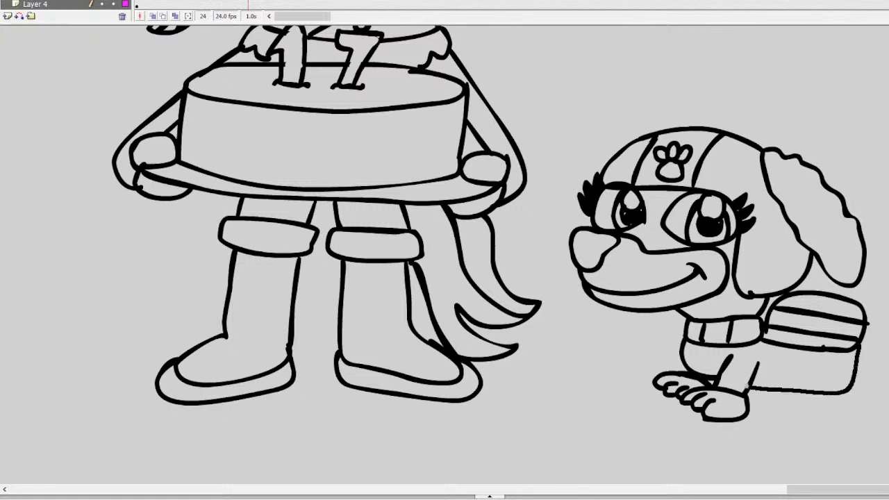
mouse_move(866, 339)
left_mouse_down()
mouse_move(877, 364)
mouse_move(849, 390)
left_mouse_up()
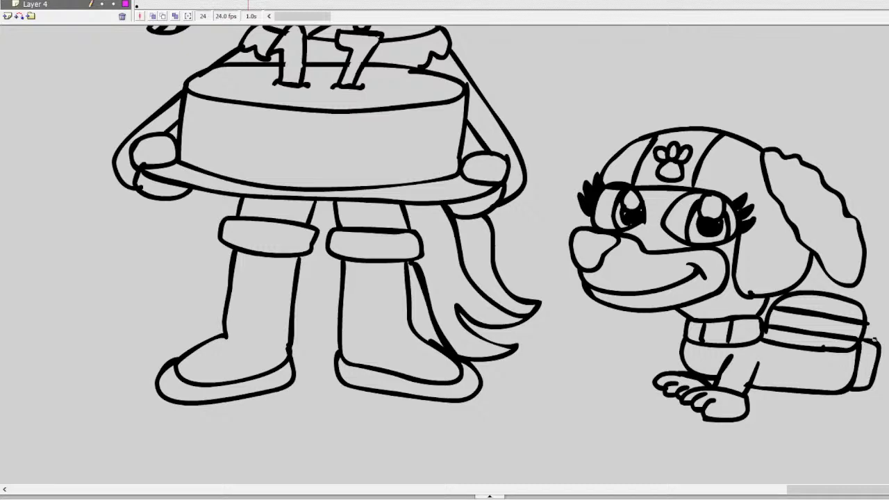
Step: Draw the dog's hindquarters behind the torso, with the upper haunch line and toed hind paws
scroll(680, 442, "right", 1)
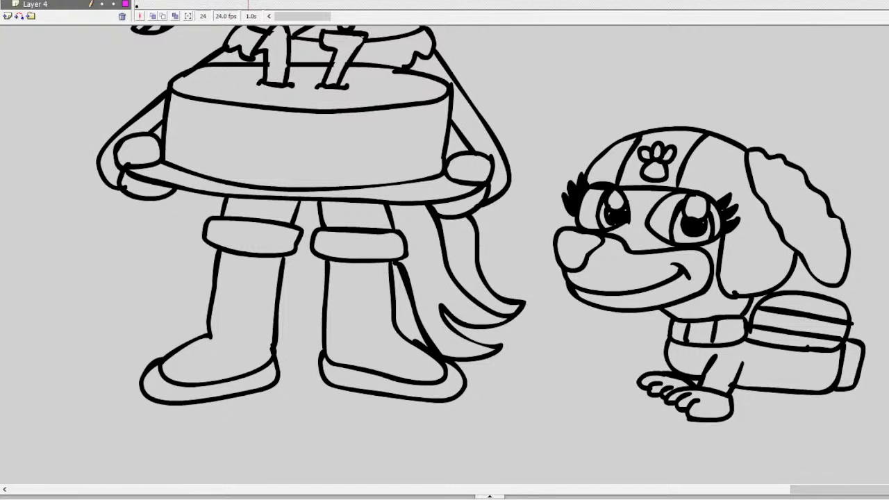
mouse_move(857, 384)
left_mouse_down()
mouse_move(870, 401)
mouse_move(850, 417)
mouse_move(886, 437)
mouse_move(888, 425)
left_mouse_up()
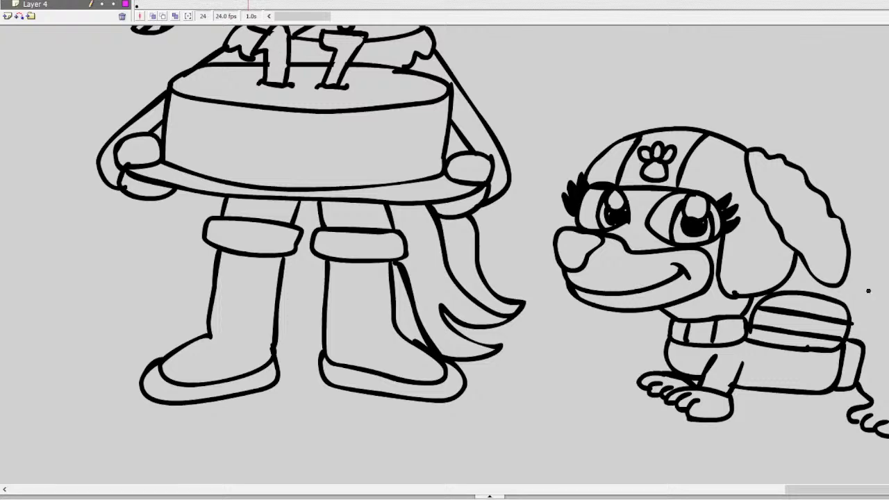
left_click_drag(857, 339, 888, 343)
mouse_move(841, 389)
left_mouse_down()
mouse_move(828, 407)
mouse_move(863, 421)
left_mouse_up()
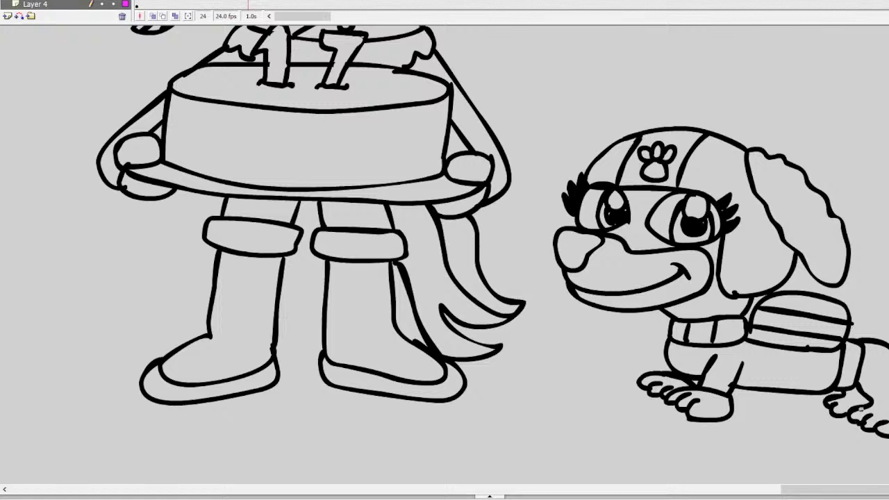
Step: Draw a round eye with an iris, filled pupil and highlight in the empty area to the left of the cake character
scroll(444, 255, "up", 4)
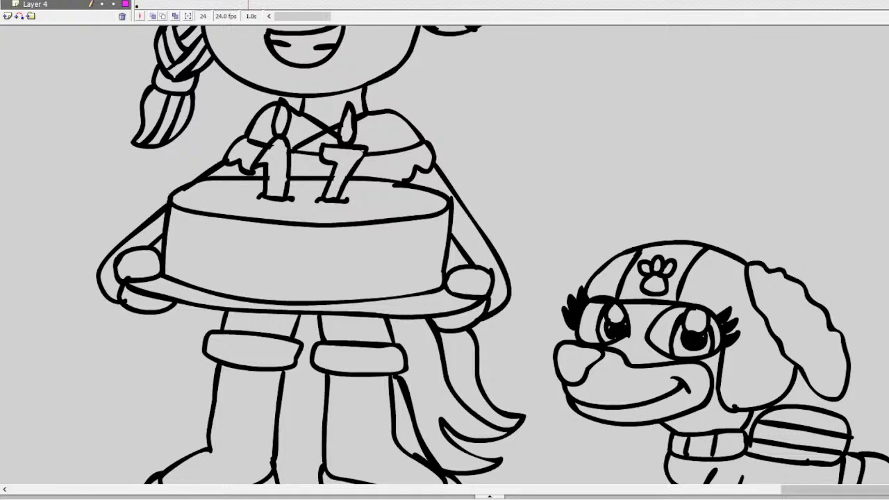
scroll(724, 461, "left", 6)
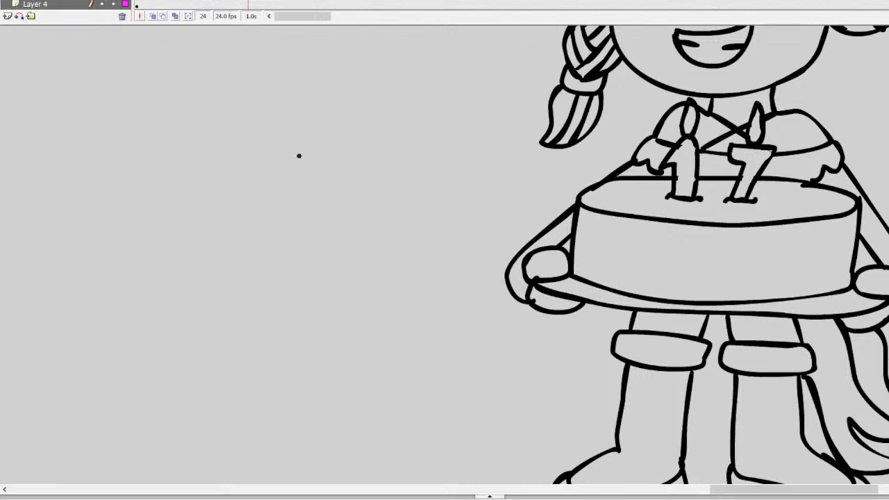
mouse_move(242, 206)
left_mouse_down()
mouse_move(267, 175)
mouse_move(295, 184)
mouse_move(302, 219)
mouse_move(282, 242)
mouse_move(239, 229)
mouse_move(257, 199)
mouse_move(270, 208)
mouse_move(270, 190)
mouse_move(255, 207)
mouse_move(261, 228)
mouse_move(277, 221)
mouse_move(274, 201)
mouse_move(260, 213)
mouse_move(262, 224)
mouse_move(277, 221)
mouse_move(264, 223)
mouse_move(255, 186)
mouse_move(242, 207)
mouse_move(245, 226)
mouse_move(259, 235)
mouse_move(284, 231)
mouse_move(290, 200)
mouse_move(253, 176)
left_mouse_up()
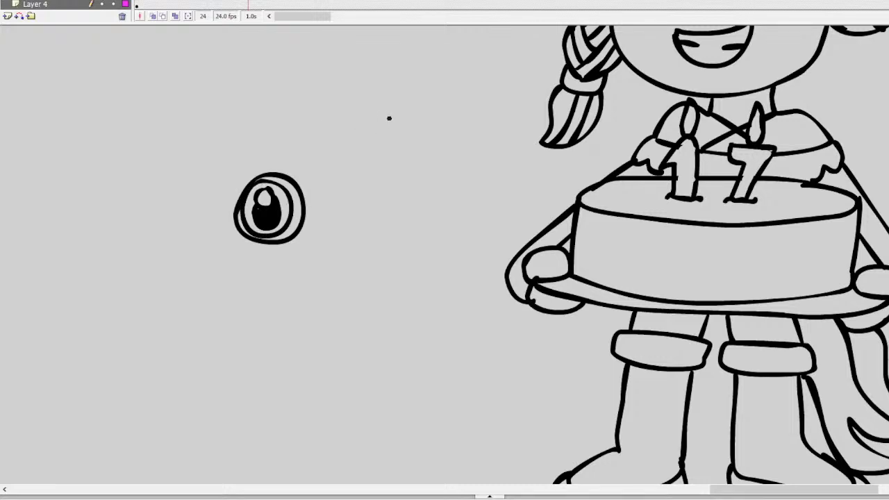
Step: Draw a small oval nose and a matching second eye with iris, filled pupil and highlight beside the new eye
mouse_move(321, 250)
left_mouse_down()
mouse_move(348, 259)
mouse_move(331, 267)
mouse_move(320, 247)
left_mouse_up()
mouse_move(380, 174)
left_mouse_down()
mouse_move(360, 197)
mouse_move(357, 230)
mouse_move(381, 243)
mouse_move(410, 230)
mouse_move(409, 198)
mouse_move(395, 178)
mouse_move(380, 174)
mouse_move(386, 209)
left_mouse_up()
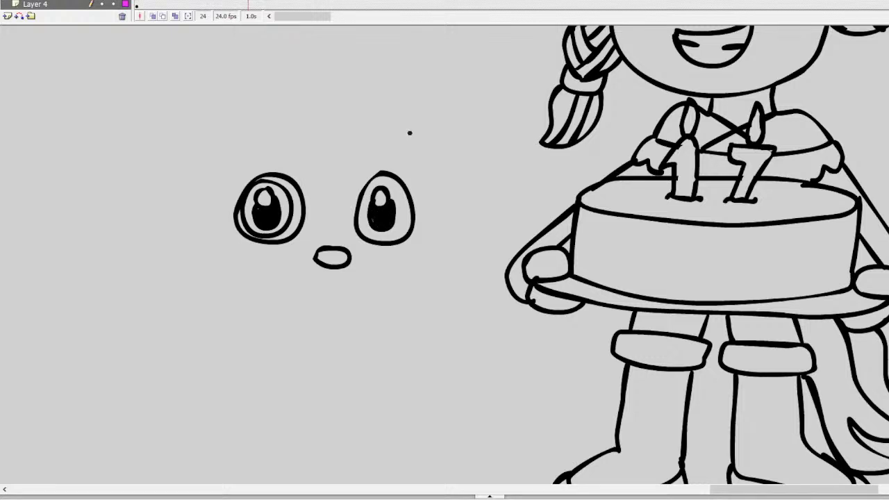
mouse_move(380, 178)
left_mouse_down()
mouse_move(401, 228)
mouse_move(369, 241)
mouse_move(361, 217)
mouse_move(374, 173)
mouse_move(364, 229)
mouse_move(383, 239)
mouse_move(398, 234)
mouse_move(405, 213)
mouse_move(403, 189)
mouse_move(368, 175)
left_mouse_up()
key("ctrl+z")
key("ctrl+z")
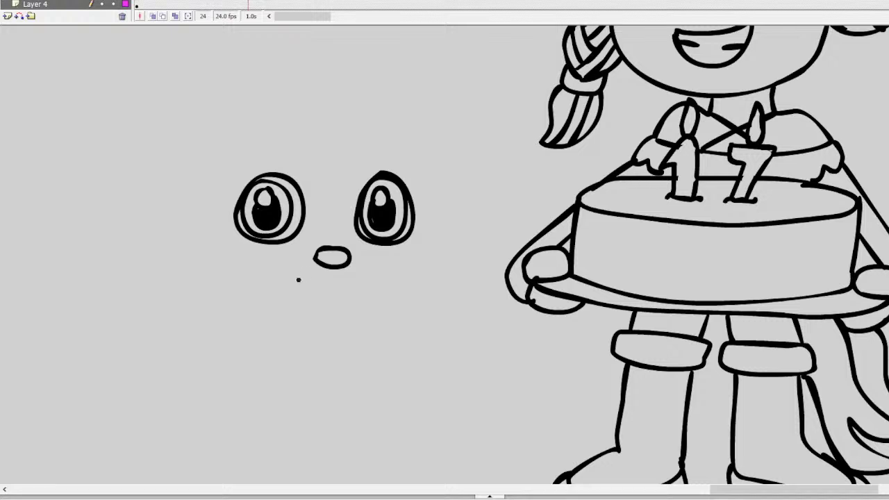
Step: Draw an open smiling mouth with a curved tongue line below the new character's nose
mouse_move(299, 280)
left_mouse_down()
mouse_move(373, 279)
mouse_move(354, 314)
mouse_move(318, 332)
mouse_move(298, 318)
mouse_move(297, 278)
mouse_move(335, 325)
left_mouse_up()
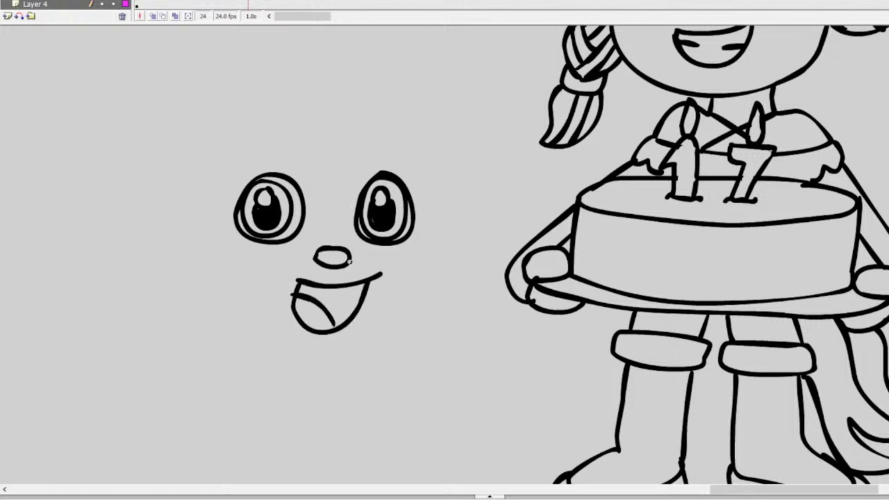
key("ctrl+z")
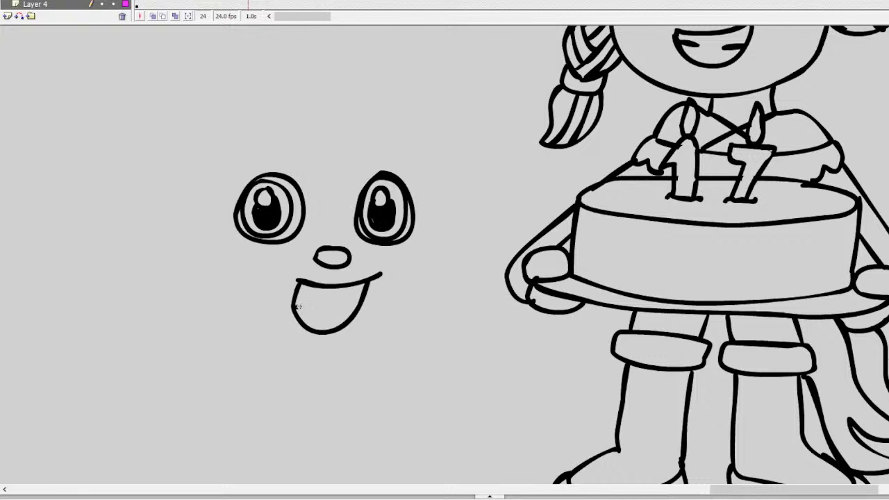
left_click_drag(297, 306, 339, 317)
Step: Add thick filled lashes that flick outward at the outer edges of both of the new character's eyes
mouse_move(264, 175)
left_mouse_down()
mouse_move(242, 184)
mouse_move(215, 220)
mouse_move(234, 228)
mouse_move(230, 212)
mouse_move(216, 222)
mouse_move(233, 228)
mouse_move(251, 173)
left_mouse_up()
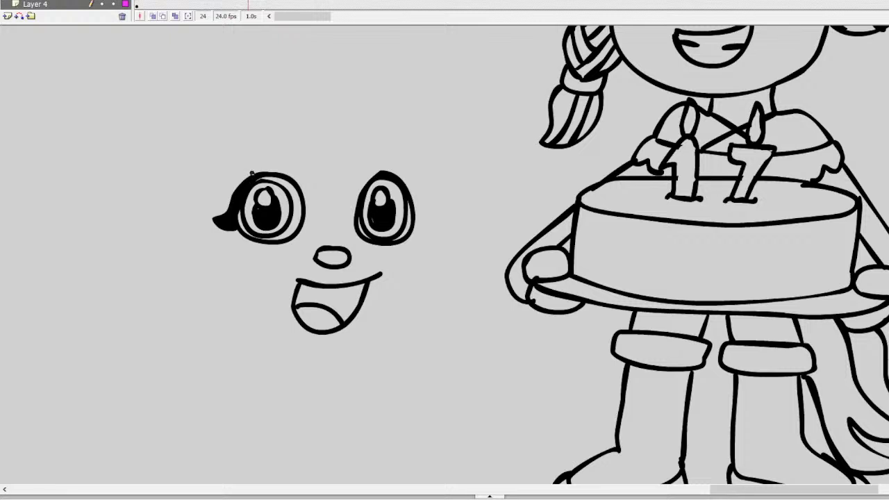
left_click_drag(402, 181, 426, 221)
mouse_move(425, 221)
left_mouse_down()
mouse_move(435, 223)
mouse_move(417, 229)
mouse_move(406, 187)
left_mouse_up()
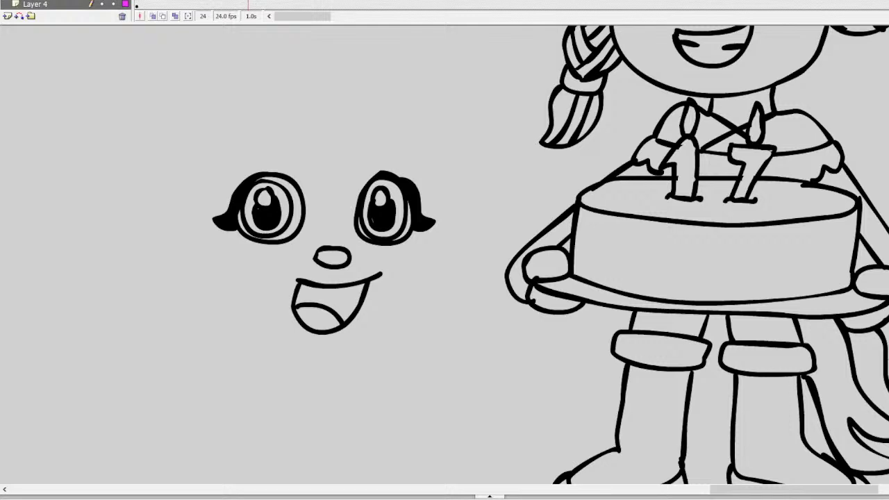
Step: Draw a large fluffy, cloud-shaped tuft of wool above the new character's eyes
scroll(445, 255, "up", 1)
mouse_move(341, 62)
left_mouse_down()
mouse_move(289, 47)
mouse_move(265, 67)
mouse_move(203, 68)
mouse_move(163, 122)
mouse_move(168, 146)
mouse_move(212, 192)
left_mouse_up()
key("ctrl+z")
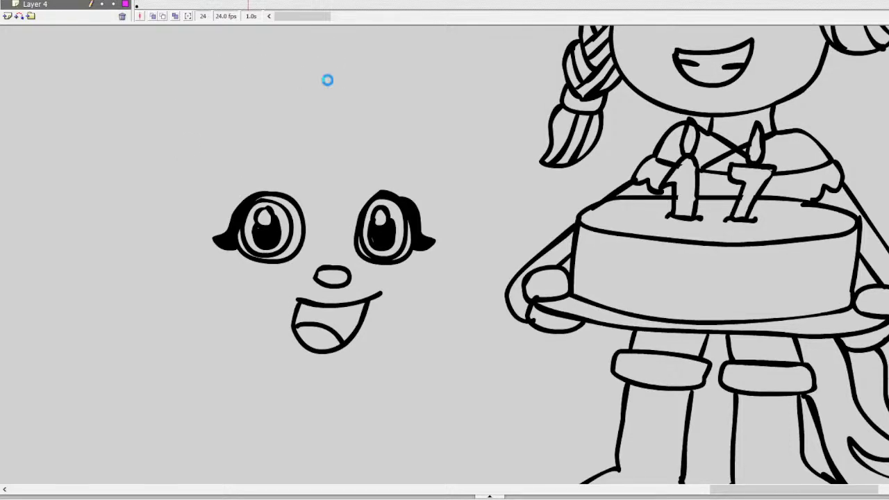
mouse_move(289, 57)
left_mouse_down()
mouse_move(405, 57)
mouse_move(415, 78)
mouse_move(444, 68)
mouse_move(468, 93)
mouse_move(469, 138)
mouse_move(491, 155)
mouse_move(477, 198)
mouse_move(426, 204)
mouse_move(387, 188)
mouse_move(347, 199)
mouse_move(286, 177)
mouse_move(274, 184)
mouse_move(233, 178)
left_mouse_up()
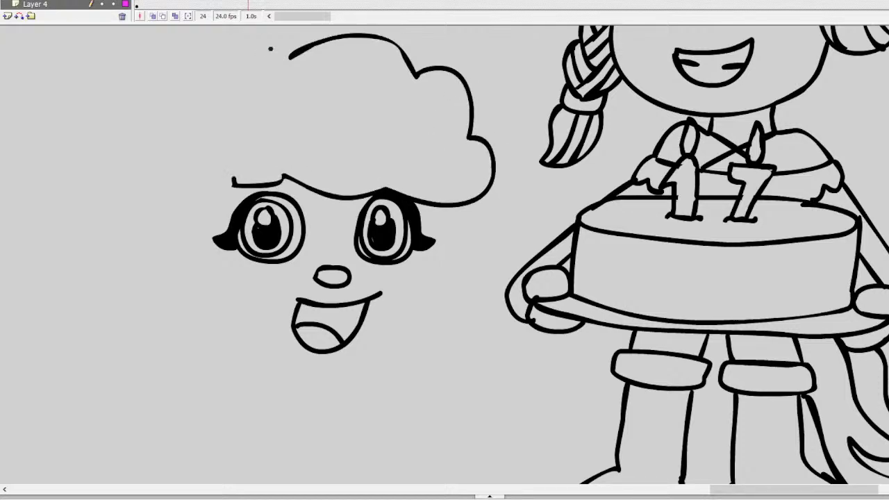
mouse_move(288, 60)
left_mouse_down()
mouse_move(273, 56)
mouse_move(217, 75)
mouse_move(182, 147)
mouse_move(234, 180)
mouse_move(178, 247)
mouse_move(214, 235)
left_mouse_up()
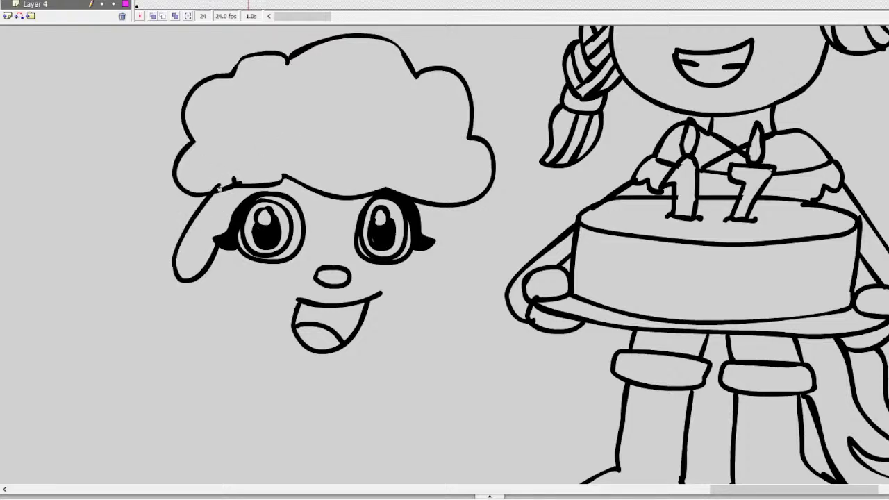
Step: Draw a drooping ear beneath the wool's left side and a rounded face outline around the mouth up to the wool's right side
key("ctrl+z")
mouse_move(198, 196)
left_mouse_down()
mouse_move(159, 276)
mouse_move(193, 293)
mouse_move(210, 245)
mouse_move(211, 283)
mouse_move(240, 331)
mouse_move(303, 365)
mouse_move(359, 367)
mouse_move(405, 350)
mouse_move(445, 273)
mouse_move(445, 231)
mouse_move(433, 196)
mouse_move(439, 255)
mouse_move(429, 300)
mouse_move(398, 333)
mouse_move(341, 357)
mouse_move(258, 345)
mouse_move(208, 278)
left_mouse_up()
key("ctrl+z")
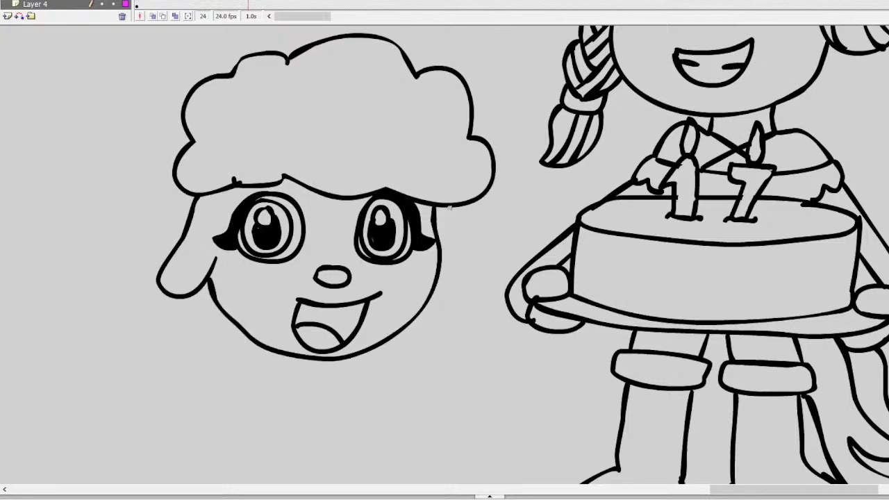
Step: Draw the lamb character's second drooping ear beside its right cheek and a scalloped woolly torso beneath its head
mouse_move(450, 207)
left_mouse_down()
mouse_move(468, 235)
mouse_move(468, 259)
mouse_move(441, 267)
left_mouse_up()
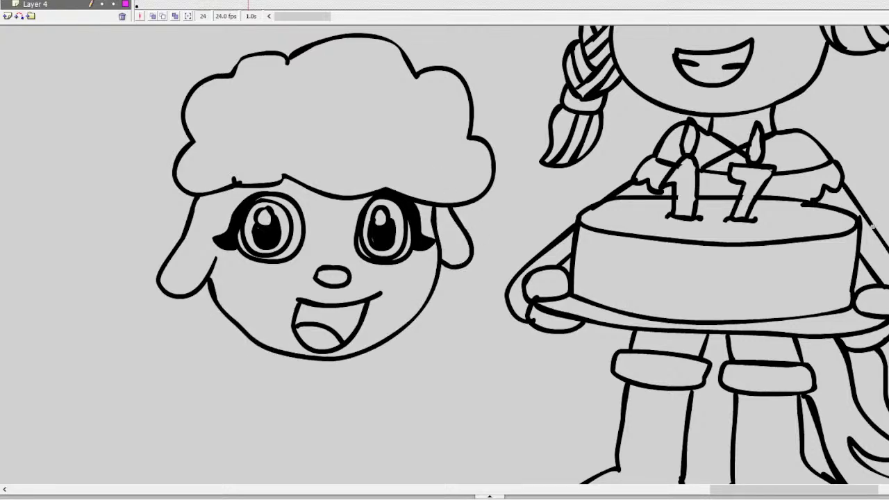
scroll(445, 254, "down", 3)
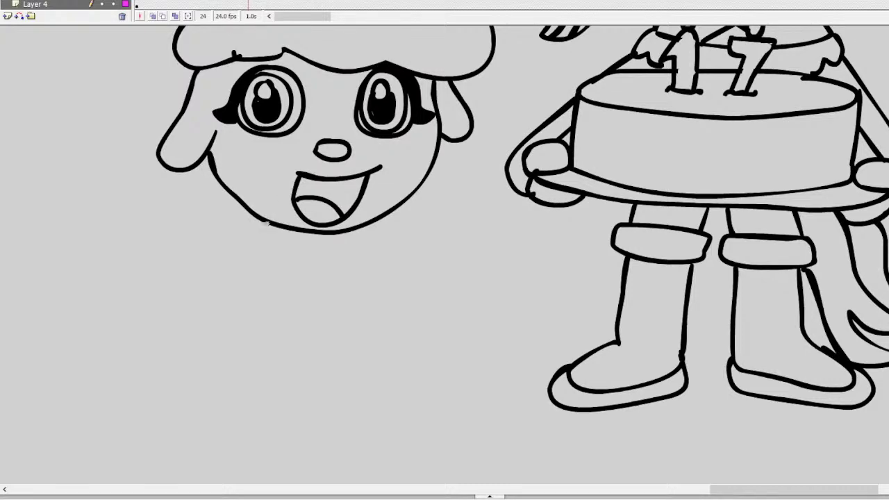
mouse_move(267, 225)
left_mouse_down()
mouse_move(259, 288)
mouse_move(346, 320)
mouse_move(389, 275)
mouse_move(397, 241)
mouse_move(392, 213)
left_mouse_up()
key("ctrl+z")
mouse_move(267, 224)
left_mouse_down()
mouse_move(259, 256)
mouse_move(291, 326)
mouse_move(311, 333)
mouse_move(345, 324)
mouse_move(371, 290)
mouse_move(386, 219)
left_mouse_up()
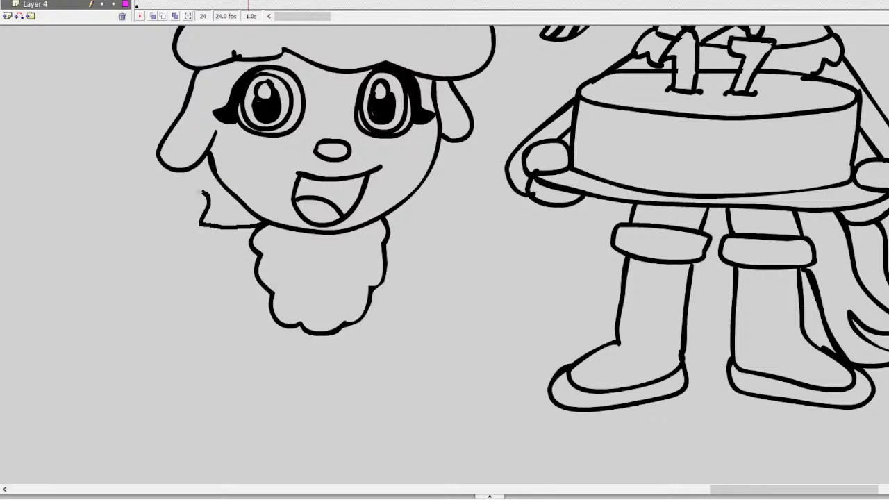
Step: Draw two outstretched arms with raised thumbs and split hoof-like hands, adding a dividing line across each hand
mouse_move(267, 222)
left_mouse_down()
mouse_move(220, 221)
mouse_move(213, 196)
mouse_move(197, 194)
mouse_move(182, 214)
mouse_move(134, 227)
mouse_move(167, 245)
mouse_move(130, 235)
mouse_move(144, 259)
mouse_move(180, 271)
mouse_move(252, 253)
left_mouse_up()
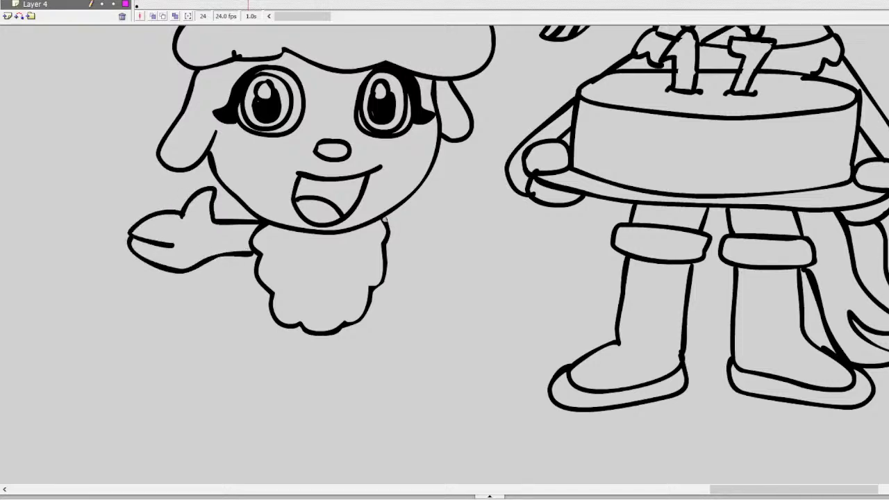
mouse_move(385, 219)
left_mouse_down()
mouse_move(434, 198)
mouse_move(511, 238)
mouse_move(464, 246)
mouse_move(480, 267)
mouse_move(390, 247)
left_mouse_up()
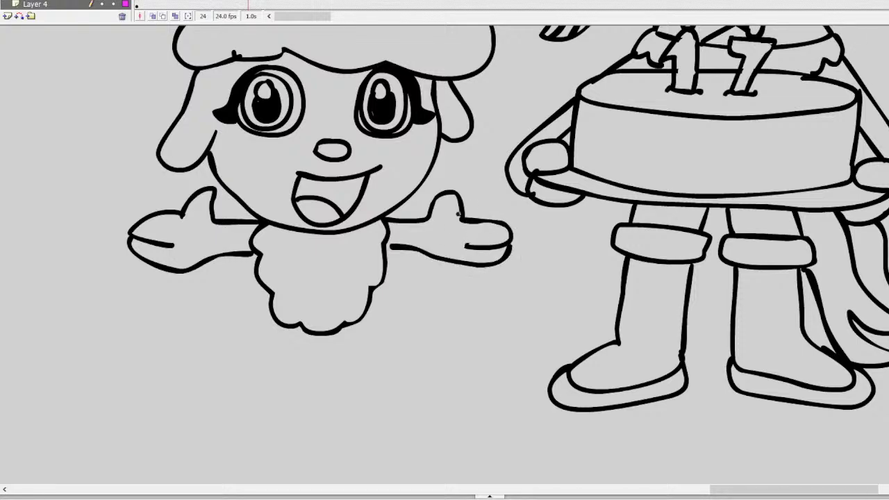
left_click_drag(458, 220, 458, 261)
left_click_drag(178, 216, 172, 267)
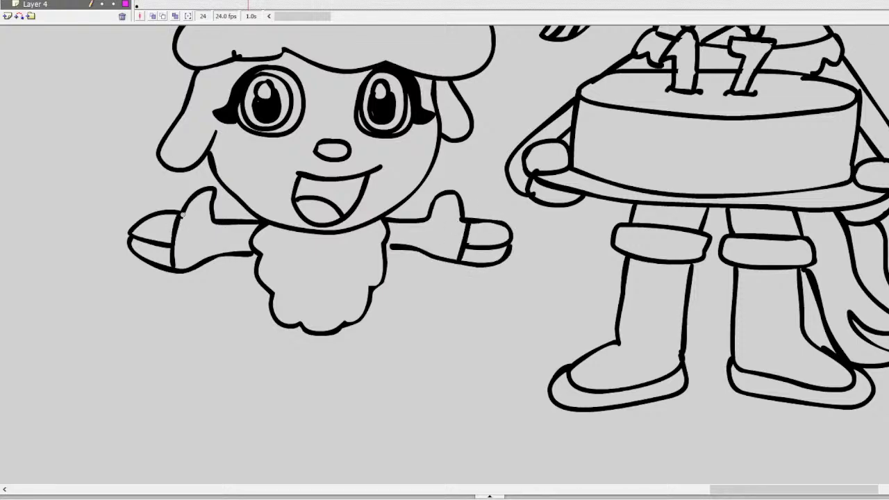
Step: Draw two short legs below the woolly torso, ending in large rounded hooves with a split line in each
mouse_move(280, 325)
left_mouse_down()
mouse_move(279, 357)
mouse_move(306, 340)
mouse_move(306, 366)
left_mouse_up()
mouse_move(338, 328)
left_mouse_down()
mouse_move(339, 359)
mouse_move(363, 356)
left_mouse_up()
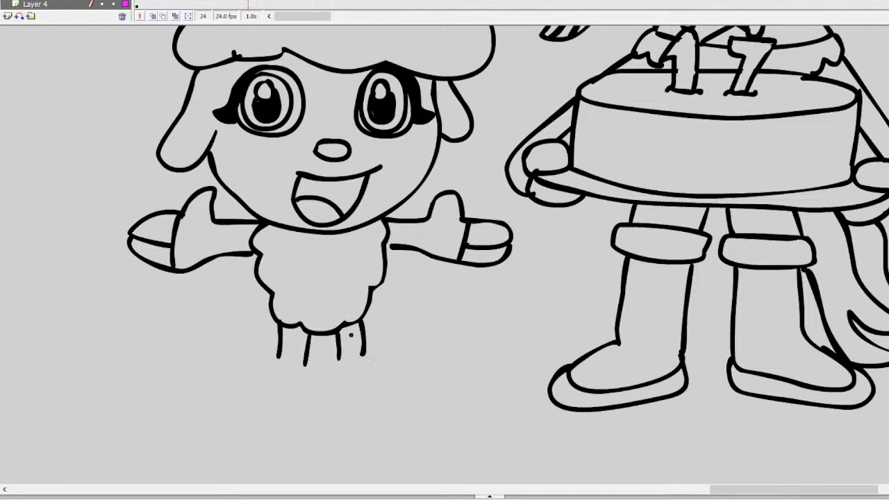
mouse_move(306, 357)
left_mouse_down()
mouse_move(314, 372)
mouse_move(277, 419)
mouse_move(280, 354)
mouse_move(268, 355)
mouse_move(253, 410)
mouse_move(313, 379)
mouse_move(275, 362)
left_mouse_up()
key("ctrl+z")
left_click_drag(257, 406, 268, 378)
mouse_move(370, 355)
left_mouse_down()
mouse_move(356, 357)
mouse_move(330, 406)
mouse_move(422, 395)
mouse_move(363, 354)
mouse_move(387, 410)
left_mouse_up()
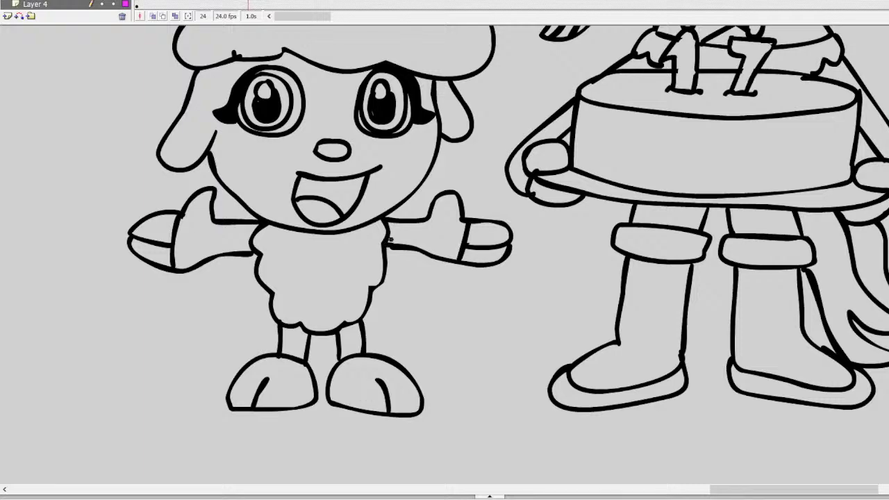
Step: Move the helmeted puppy's detached tail tip inward so it joins the hindquarters
left_click_drag(715, 492, 799, 491)
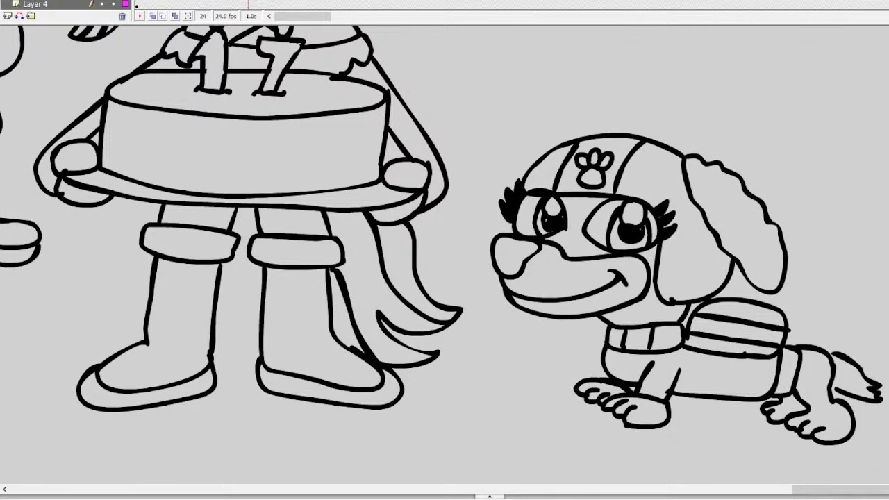
scroll(445, 257, "up", 5)
scroll(445, 257, "down", 3)
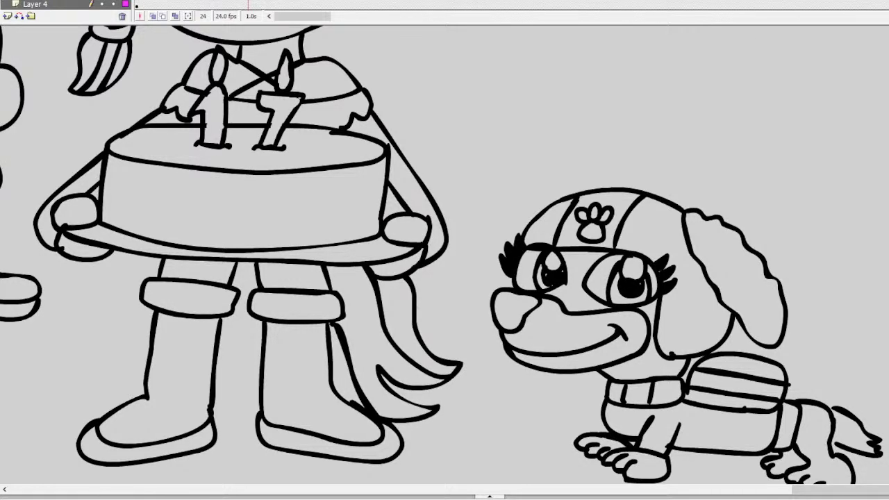
scroll(445, 257, "up", 4)
scroll(444, 257, "down", 3)
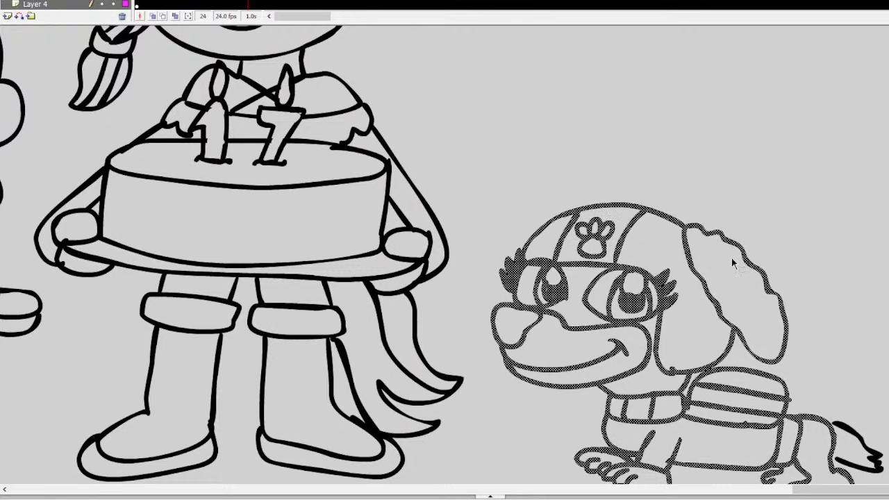
left_click(847, 436)
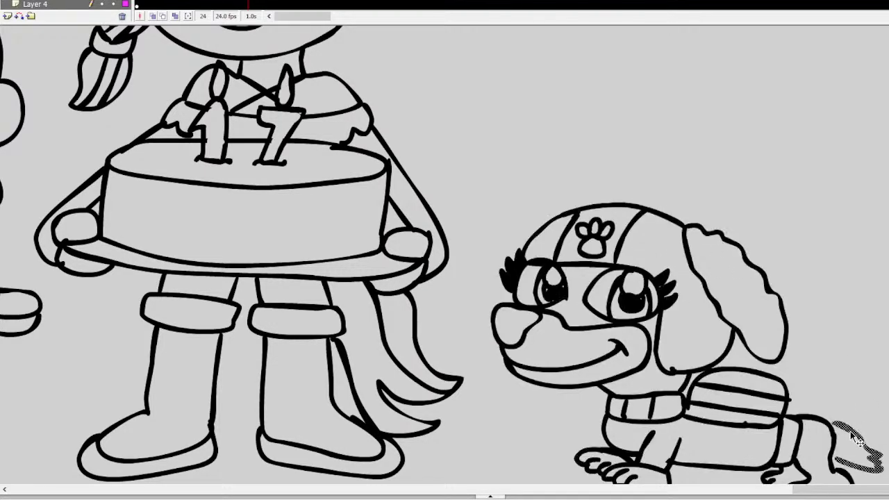
left_click(773, 295)
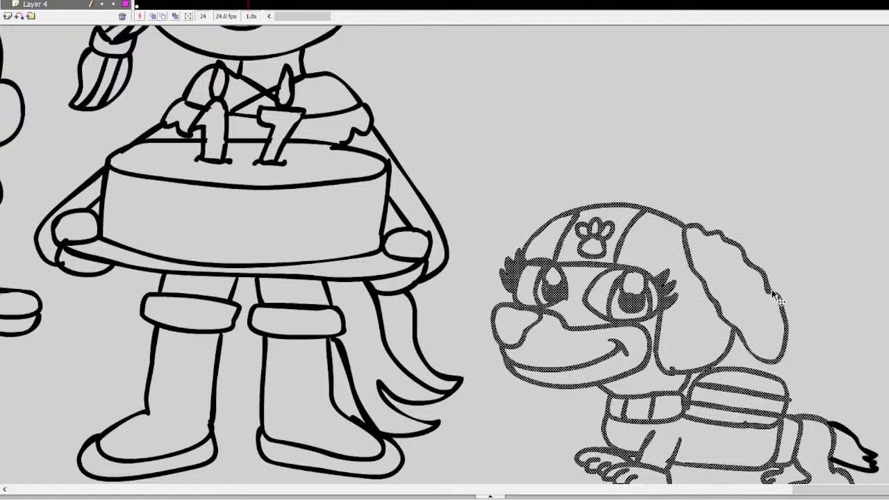
left_click(847, 431)
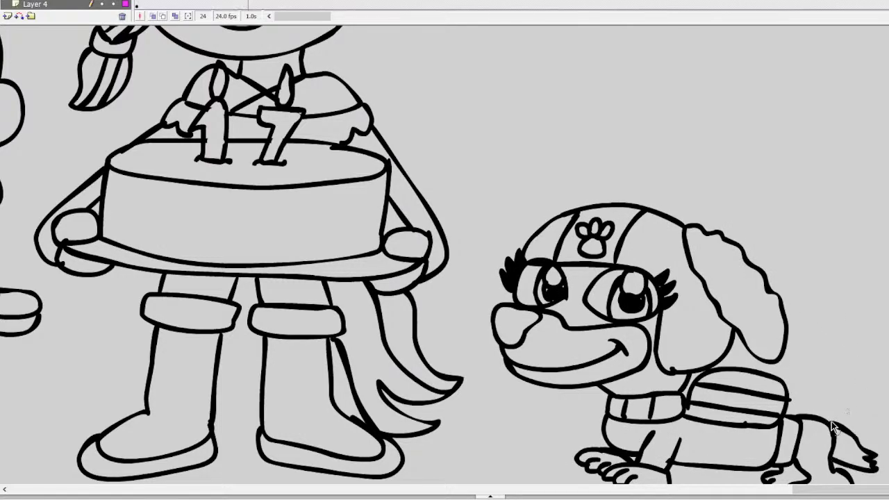
Step: Move the whole puppy farther right, leaving a wide gap beside the cake character, and advance to frame 25
double_click(835, 424)
left_click_drag(634, 306, 887, 306)
left_click_drag(776, 492, 805, 495)
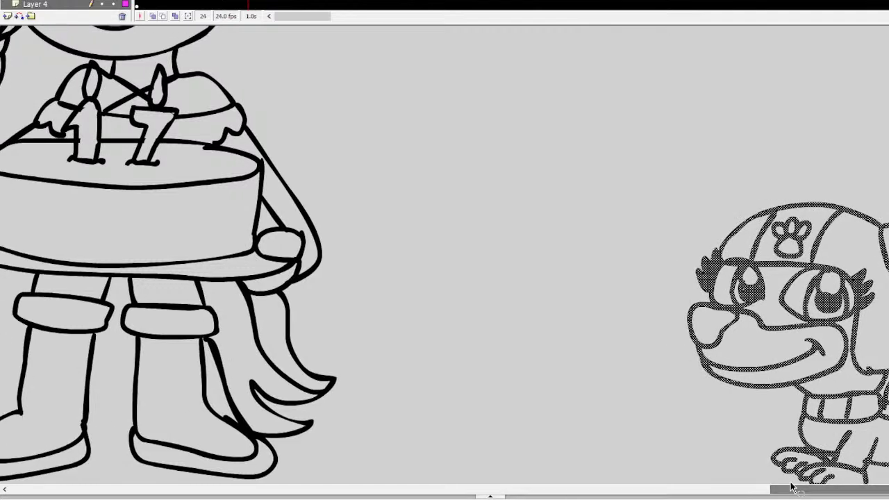
left_click(501, 291)
key("F6")
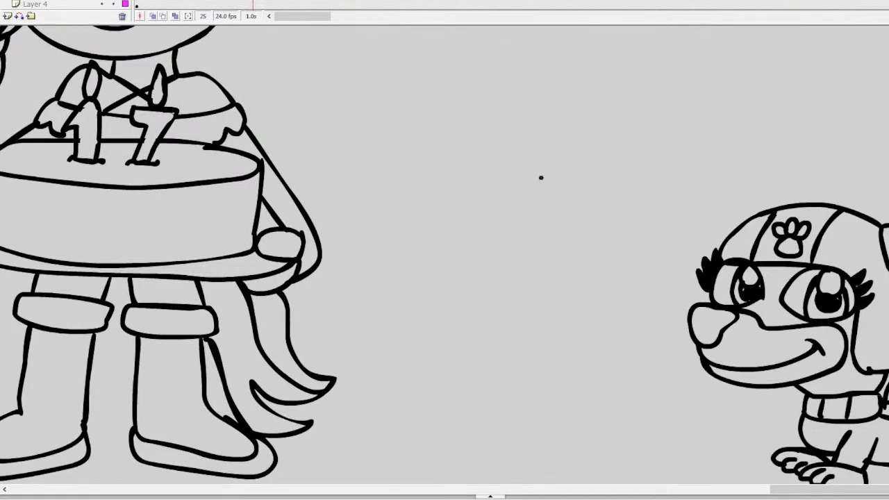
Step: Draw a filled oval eye with a highlight and outer lash, plus an oval nose and W-shaped mouth, between the cake character and puppy
mouse_move(546, 167)
left_mouse_down()
mouse_move(530, 194)
mouse_move(549, 207)
mouse_move(558, 179)
mouse_move(542, 165)
mouse_move(543, 181)
mouse_move(552, 181)
mouse_move(550, 167)
mouse_move(538, 197)
mouse_move(555, 186)
mouse_move(544, 206)
mouse_move(532, 180)
mouse_move(539, 162)
mouse_move(538, 199)
mouse_move(552, 168)
left_mouse_up()
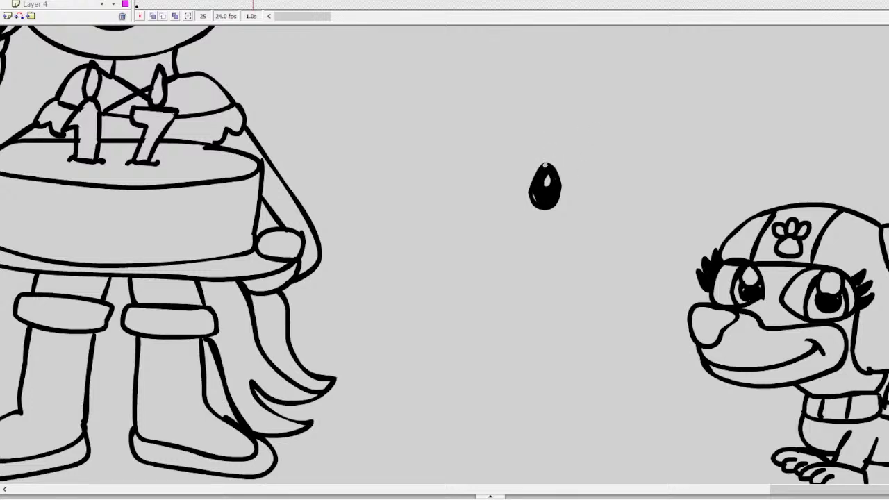
mouse_move(546, 165)
left_mouse_down()
mouse_move(530, 184)
mouse_move(538, 201)
mouse_move(571, 173)
mouse_move(567, 193)
mouse_move(564, 176)
left_mouse_up()
key("ctrl+z")
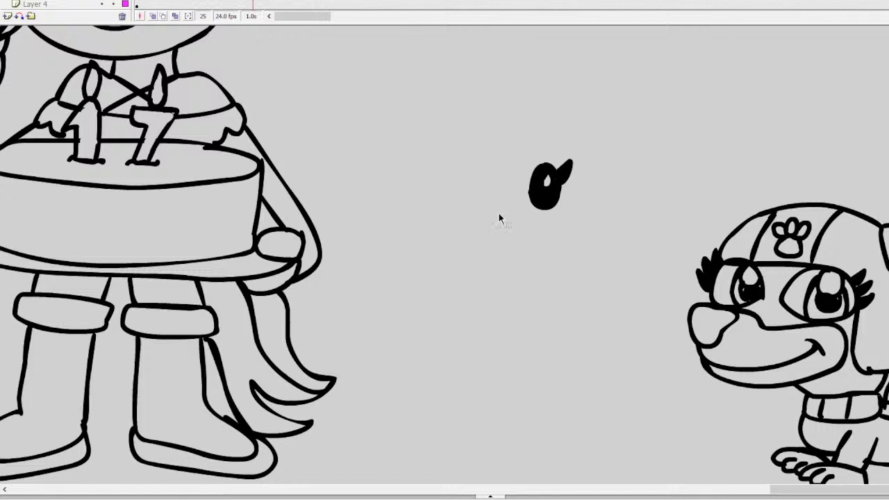
mouse_move(504, 210)
left_mouse_down()
mouse_move(509, 235)
mouse_move(514, 218)
mouse_move(507, 261)
mouse_move(524, 257)
mouse_move(487, 265)
mouse_move(466, 247)
mouse_move(500, 259)
left_mouse_up()
key("ctrl+z")
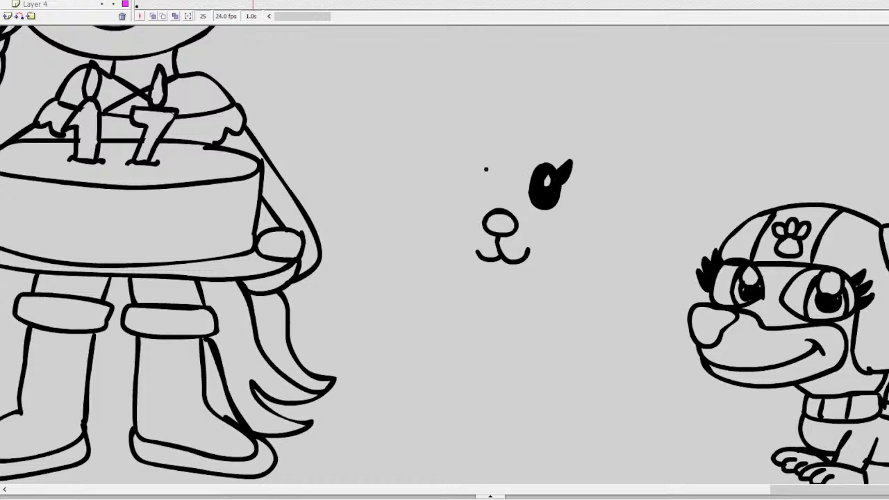
Step: Draw a matching filled oval eye with a highlight and outer lash, and a scalloped fringe above both eyes
mouse_move(477, 164)
left_mouse_down()
mouse_move(471, 190)
mouse_move(488, 202)
mouse_move(497, 178)
mouse_move(465, 167)
mouse_move(465, 197)
mouse_move(481, 202)
mouse_move(490, 176)
mouse_move(460, 171)
mouse_move(461, 201)
mouse_move(489, 196)
mouse_move(477, 159)
mouse_move(462, 181)
mouse_move(469, 201)
mouse_move(489, 196)
mouse_move(491, 165)
mouse_move(468, 176)
left_mouse_up()
key("ctrl+z")
key("ctrl+z")
key("ctrl+z")
key("ctrl+z")
key("ctrl+z")
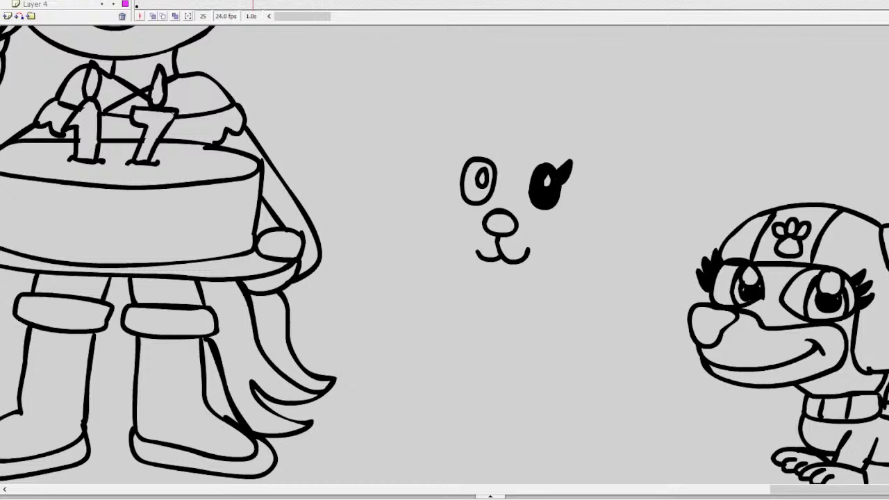
left_click(467, 182)
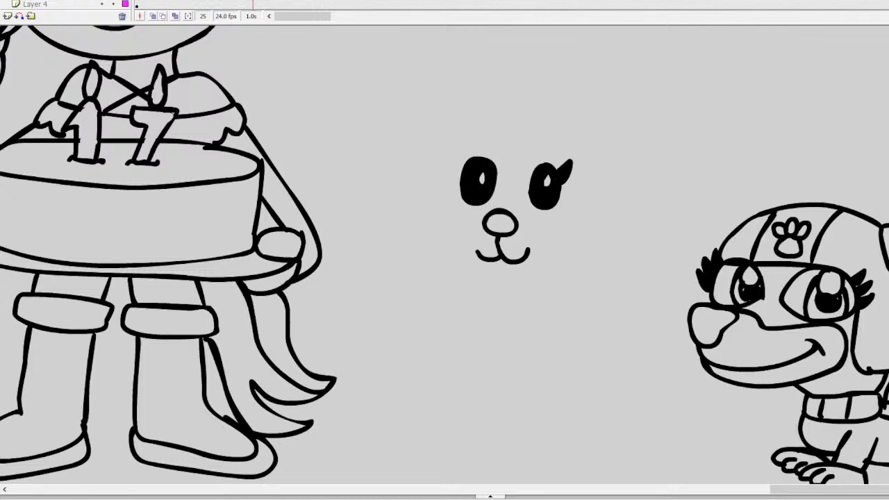
mouse_move(473, 163)
left_mouse_down()
mouse_move(453, 145)
mouse_move(454, 168)
mouse_move(465, 171)
mouse_move(454, 157)
mouse_move(462, 169)
mouse_move(455, 157)
mouse_move(500, 136)
mouse_move(525, 147)
mouse_move(554, 143)
left_mouse_up()
key("ctrl+z")
Step: Draw a large round head outline around the face and two round ears with inner ear curves on top
mouse_move(508, 104)
left_mouse_down()
mouse_move(485, 107)
mouse_move(430, 167)
mouse_move(452, 255)
mouse_move(556, 277)
mouse_move(608, 187)
mouse_move(557, 106)
mouse_move(497, 93)
mouse_move(436, 158)
mouse_move(430, 245)
mouse_move(515, 284)
mouse_move(587, 267)
mouse_move(602, 205)
mouse_move(573, 133)
mouse_move(499, 103)
mouse_move(453, 125)
mouse_move(410, 240)
mouse_move(460, 301)
left_mouse_up()
key("ctrl+z")
key("ctrl+z")
key("ctrl+z")
mouse_move(506, 96)
left_mouse_down()
mouse_move(434, 172)
mouse_move(424, 242)
mouse_move(455, 281)
mouse_move(491, 295)
mouse_move(543, 299)
mouse_move(576, 288)
mouse_move(605, 258)
mouse_move(611, 213)
mouse_move(606, 176)
mouse_move(568, 124)
mouse_move(471, 110)
mouse_move(437, 152)
mouse_move(425, 223)
mouse_move(445, 268)
mouse_move(499, 294)
mouse_move(554, 296)
mouse_move(595, 270)
mouse_move(613, 221)
mouse_move(615, 172)
mouse_move(578, 109)
mouse_move(512, 86)
left_mouse_up()
key("ctrl+z")
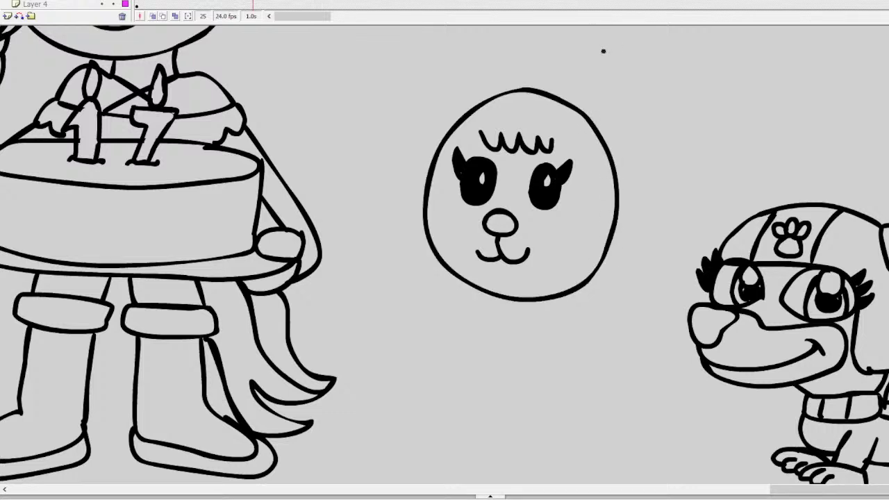
mouse_move(576, 108)
left_mouse_down()
mouse_move(613, 78)
mouse_move(634, 99)
mouse_move(621, 130)
mouse_move(602, 132)
mouse_move(611, 97)
mouse_move(593, 124)
left_mouse_up()
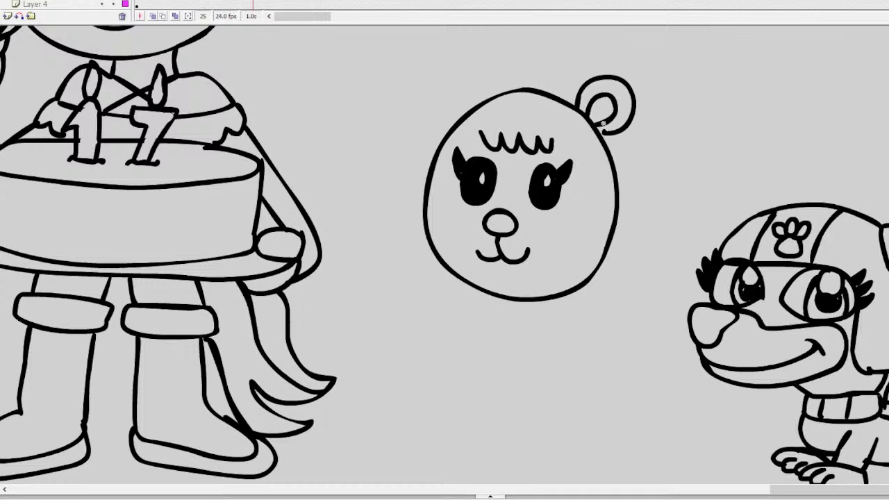
mouse_move(475, 104)
left_mouse_down()
mouse_move(459, 77)
mouse_move(433, 92)
mouse_move(443, 136)
mouse_move(460, 106)
left_mouse_up()
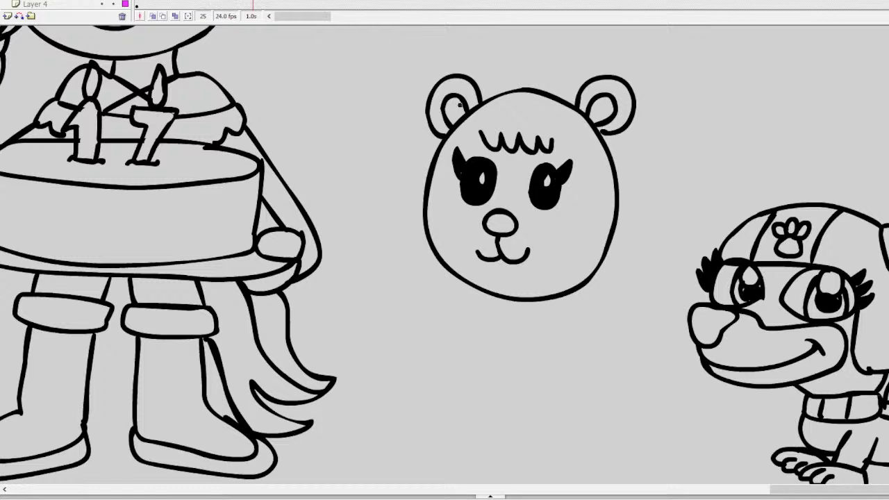
Step: Draw the bear's small shirted body with short sleeved arms at its sides and a pine tree emblem on the chest
left_click_drag(560, 299, 563, 346)
key("ctrl+z")
left_click_drag(568, 295, 575, 339)
mouse_move(543, 309)
left_mouse_down()
mouse_move(546, 339)
mouse_move(576, 340)
left_mouse_up()
mouse_move(484, 292)
left_mouse_down()
mouse_move(472, 332)
mouse_move(481, 376)
mouse_move(568, 379)
mouse_move(569, 356)
left_mouse_up()
mouse_move(507, 314)
left_mouse_down()
mouse_move(504, 335)
mouse_move(492, 365)
mouse_move(531, 371)
mouse_move(521, 334)
mouse_move(535, 334)
mouse_move(519, 317)
mouse_move(464, 336)
left_mouse_up()
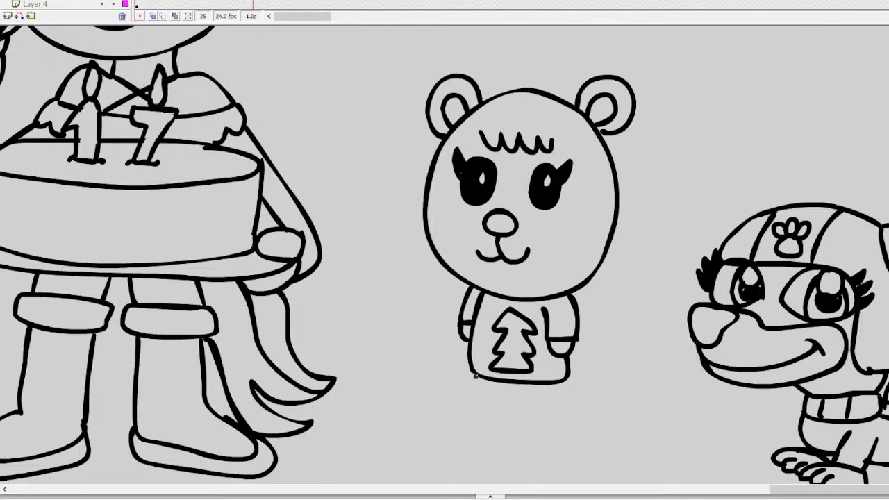
Step: Draw the bear's lower body beneath the shirt with two short legs and a line across each foot
mouse_move(475, 374)
left_mouse_down()
mouse_move(525, 430)
mouse_move(528, 448)
mouse_move(552, 451)
left_mouse_up()
key("ctrl+z")
mouse_move(521, 396)
left_mouse_down()
mouse_move(533, 448)
mouse_move(552, 434)
mouse_move(560, 384)
left_mouse_up()
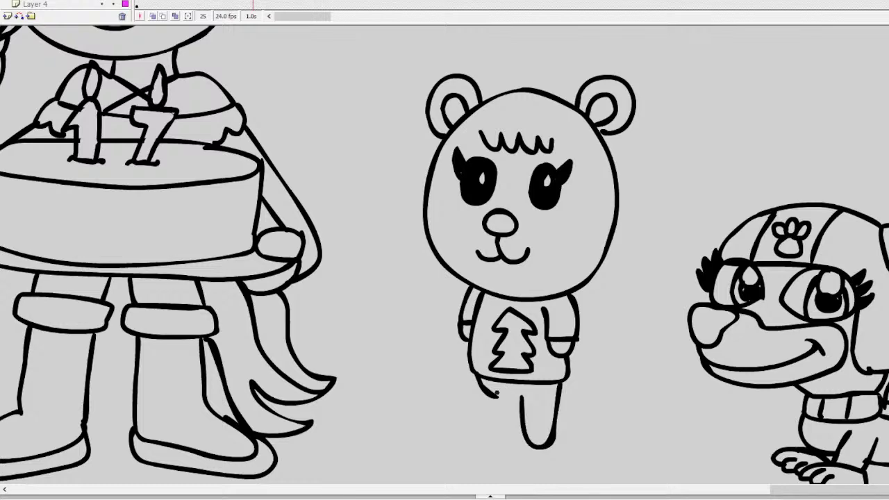
mouse_move(496, 395)
left_mouse_down()
mouse_move(487, 430)
mouse_move(499, 437)
mouse_move(506, 403)
mouse_move(529, 389)
mouse_move(500, 417)
mouse_move(523, 419)
left_mouse_up()
key("ctrl+z")
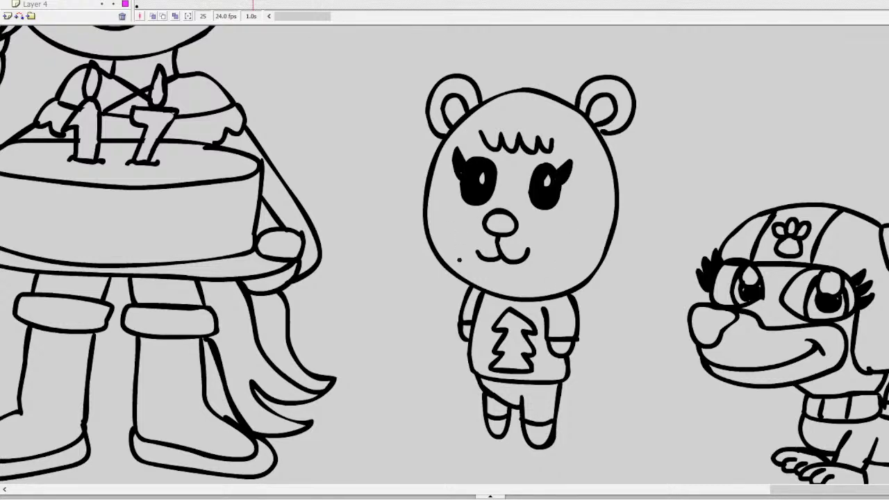
Step: Draw an arched muzzle outline around the bear's nose and mouth, reaching down to the chin line
mouse_move(457, 275)
left_mouse_down()
mouse_move(459, 239)
mouse_move(481, 219)
mouse_move(464, 212)
mouse_move(456, 275)
left_mouse_up()
key("ctrl+z")
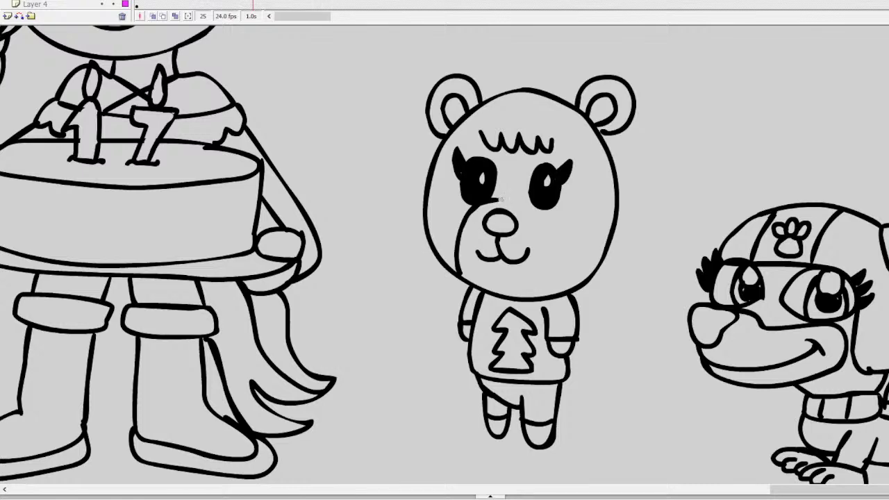
mouse_move(499, 199)
left_mouse_down()
mouse_move(533, 203)
mouse_move(557, 229)
mouse_move(551, 288)
left_mouse_up()
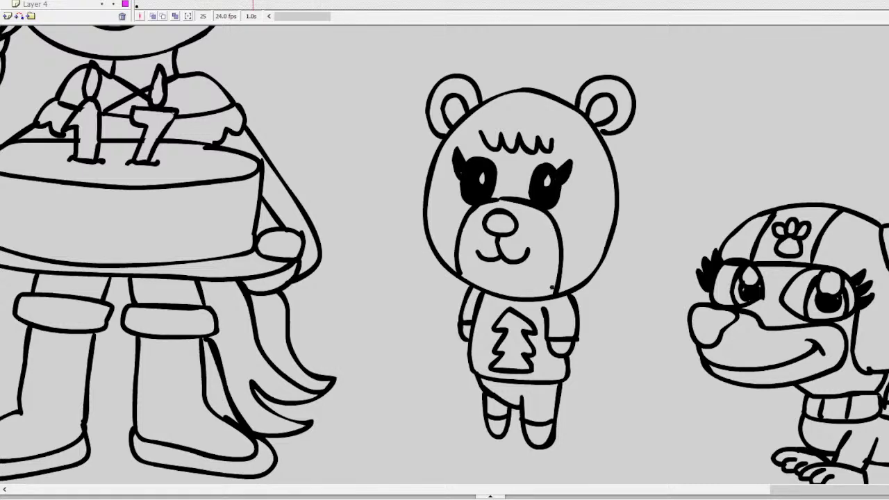
Step: Review the handwritten list of shows to see which entries are not yet crossed out
left_click(400, 239, "alt")
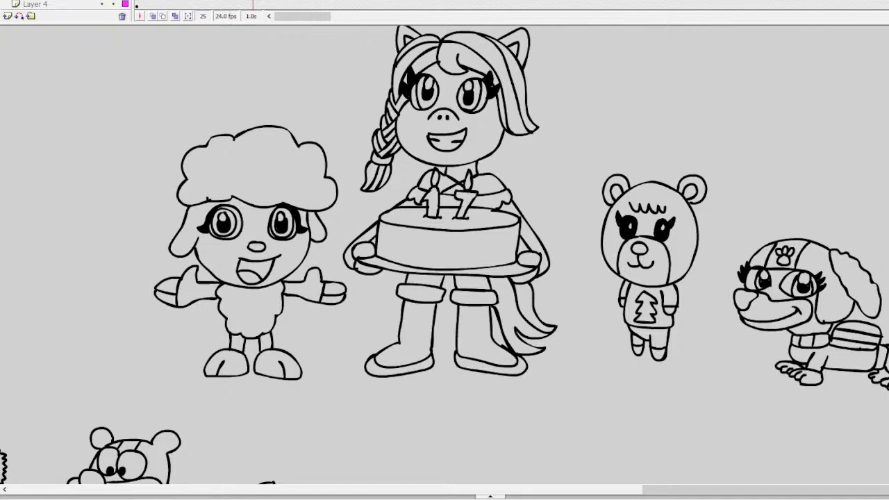
left_click_drag(771, 490, 142, 489)
scroll(458, 373, "up", 3)
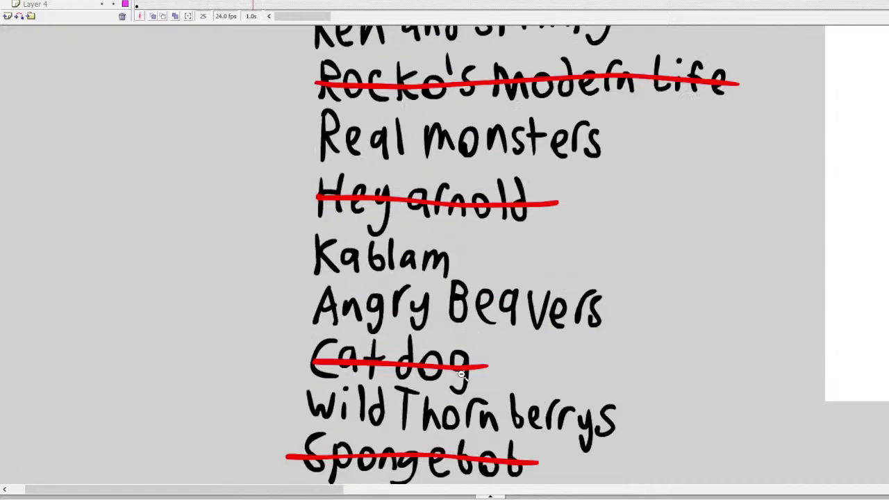
scroll(460, 373, "up", 4)
scroll(460, 373, "down", 12)
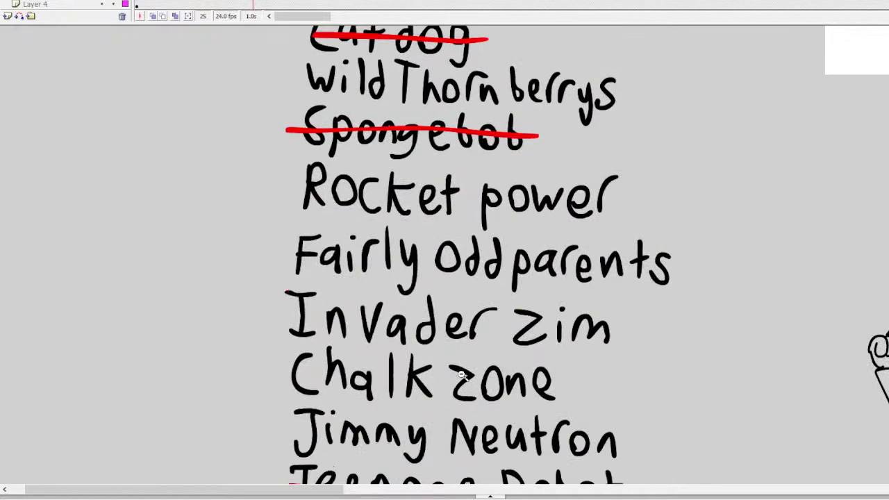
scroll(461, 374, "down", 6)
scroll(458, 372, "up", 14)
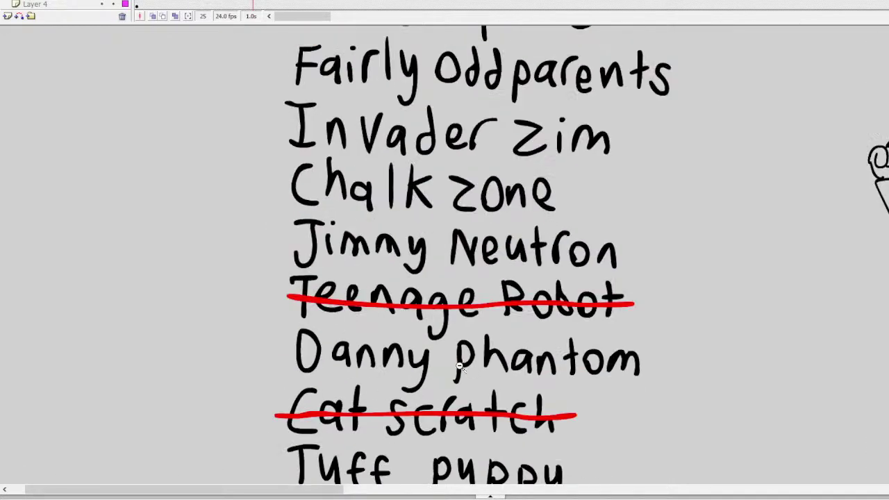
scroll(453, 367, "up", 5)
scroll(453, 367, "down", 4)
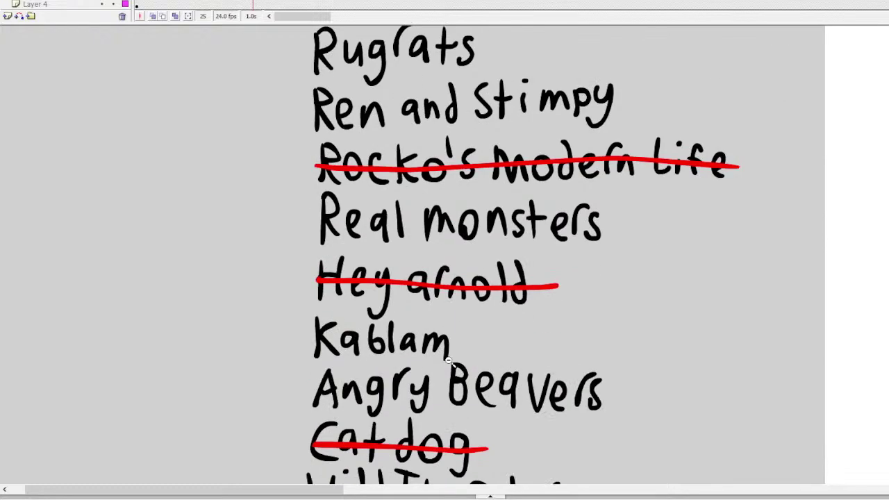
scroll(465, 376, "up", 5)
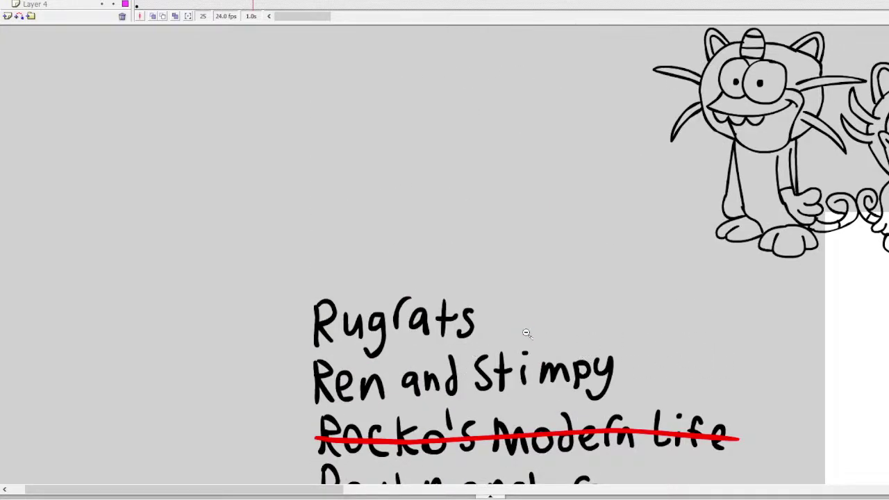
Step: Look over the handwritten list of cartoon titles and the existing character line drawings across the canvas
scroll(527, 332, "down", 5)
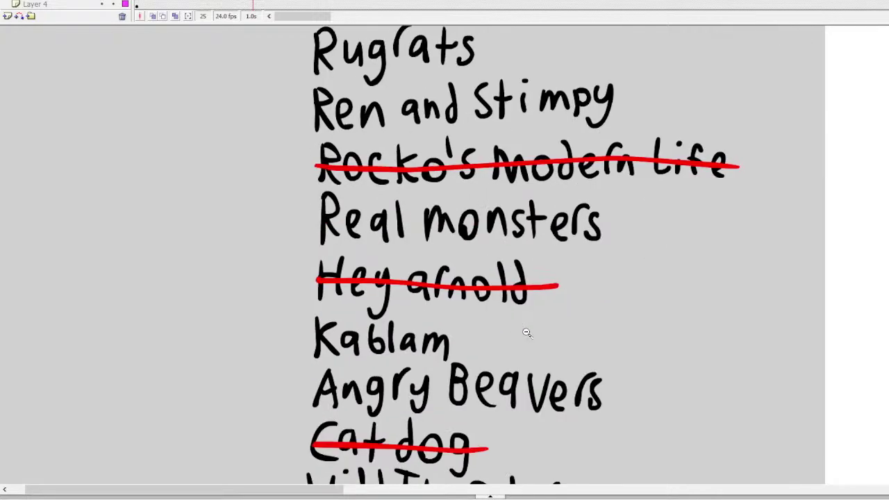
scroll(526, 333, "down", 10)
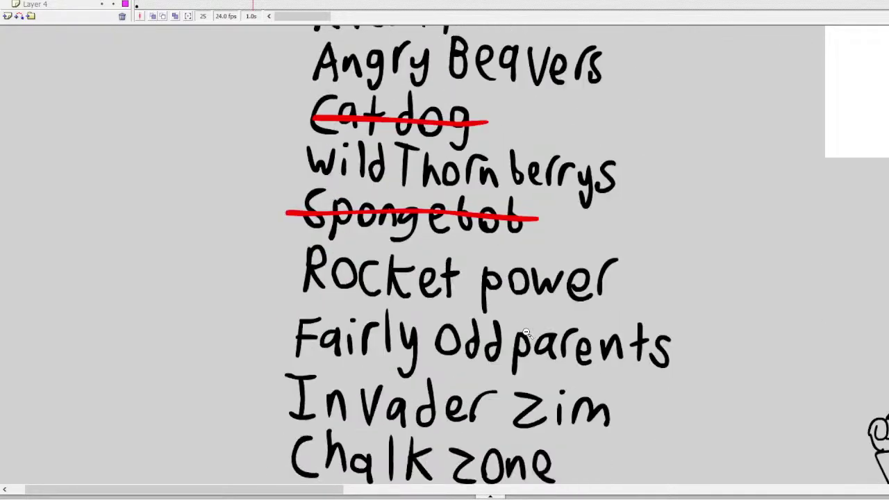
scroll(527, 333, "down", 8)
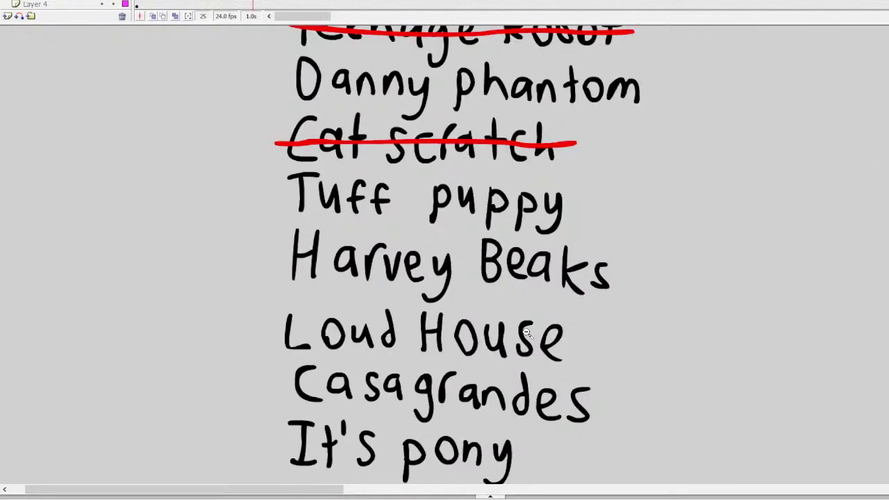
scroll(528, 331, "up", 6)
scroll(528, 331, "up", 8)
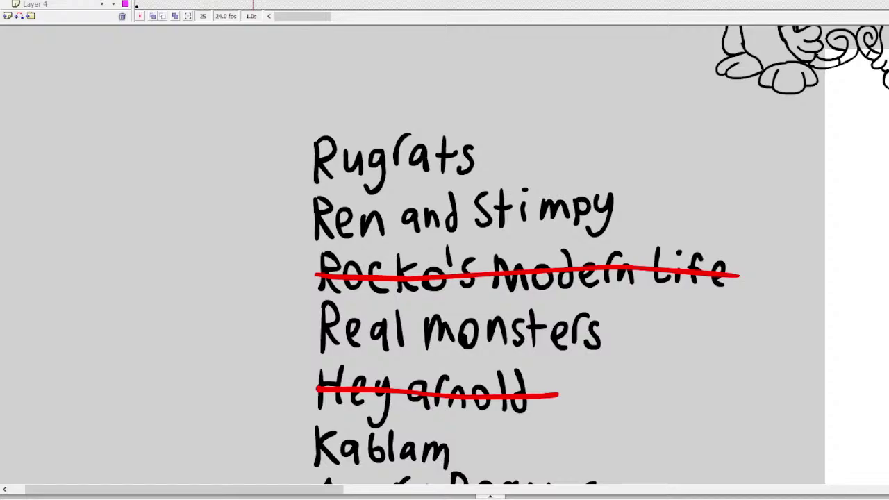
scroll(445, 260, "right", 10)
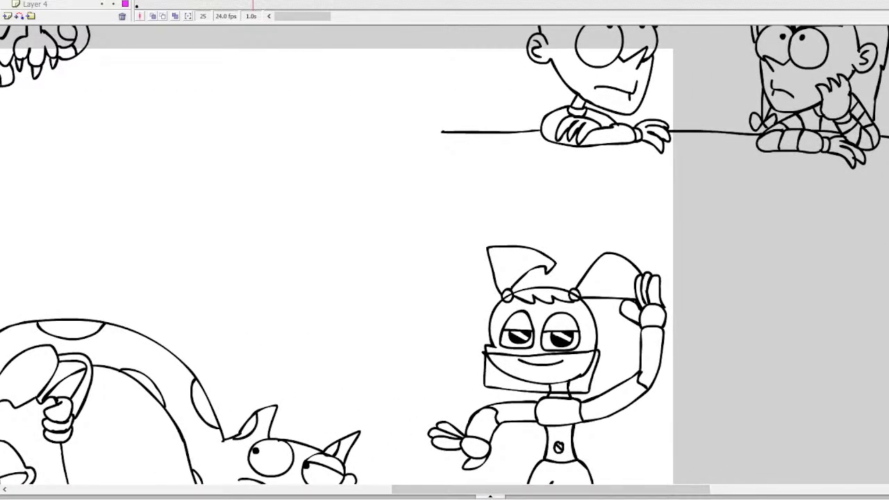
scroll(444, 255, "down", 5)
left_click_drag(606, 484, 815, 484)
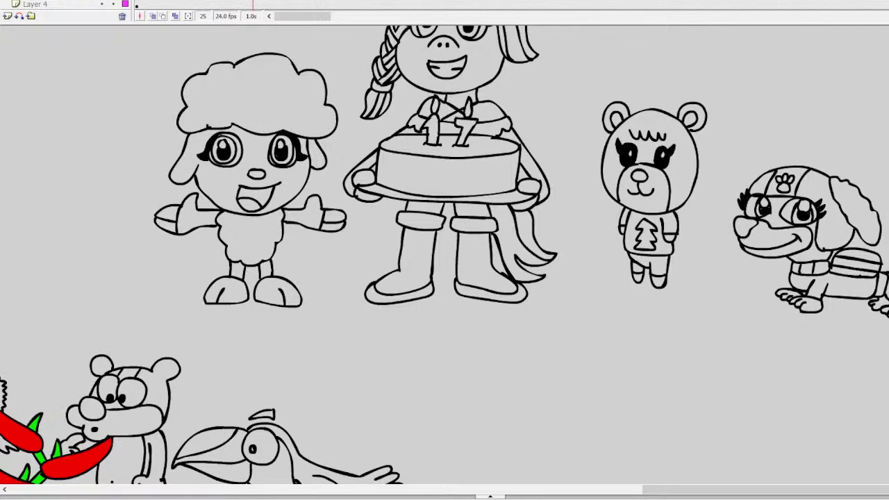
Step: Move the bear drawing closer to the character holding the cake and shift the dog drawing farther away from the bear
scroll(445, 259, "up", 3)
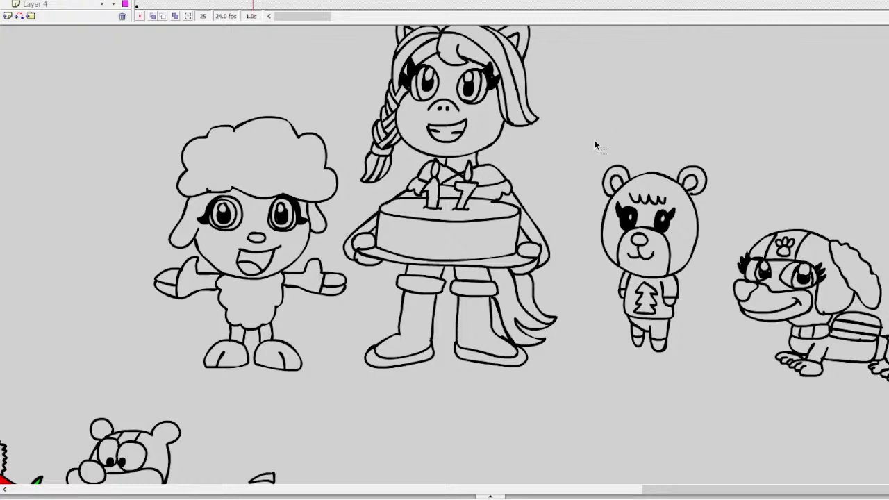
mouse_move(584, 134)
left_mouse_down()
mouse_move(646, 208)
mouse_move(719, 359)
left_mouse_up()
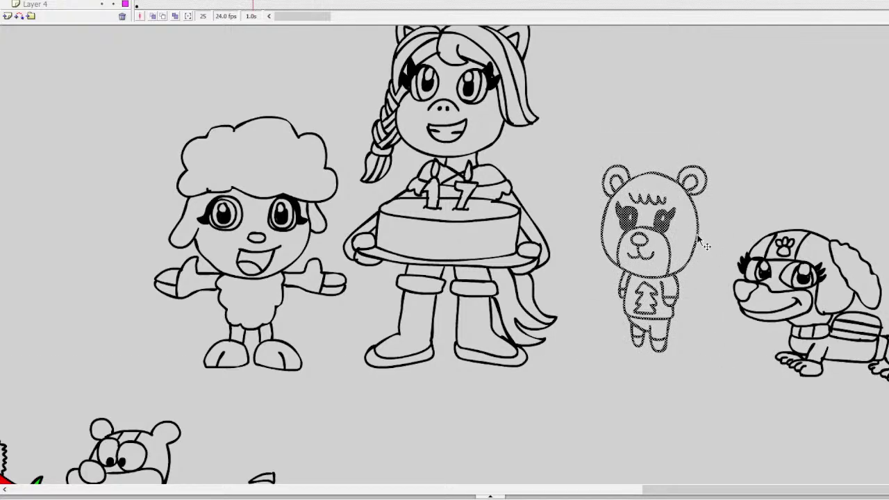
left_click_drag(698, 238, 657, 251)
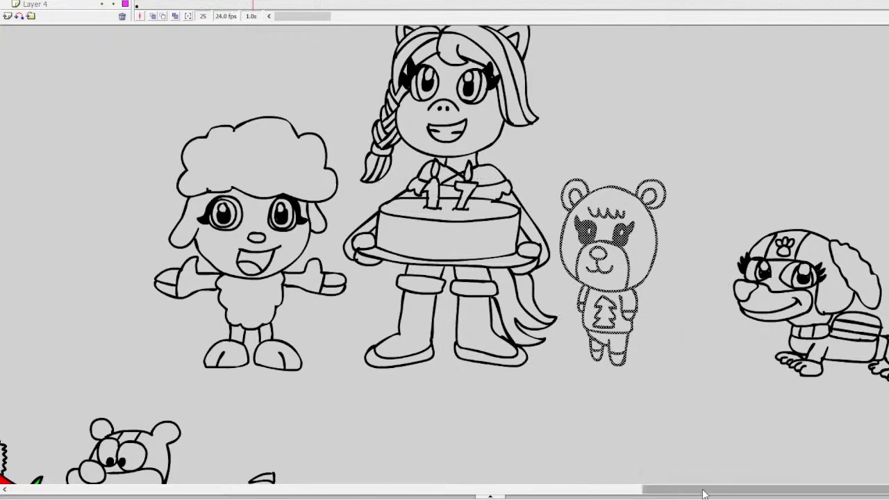
left_click_drag(722, 189, 888, 431)
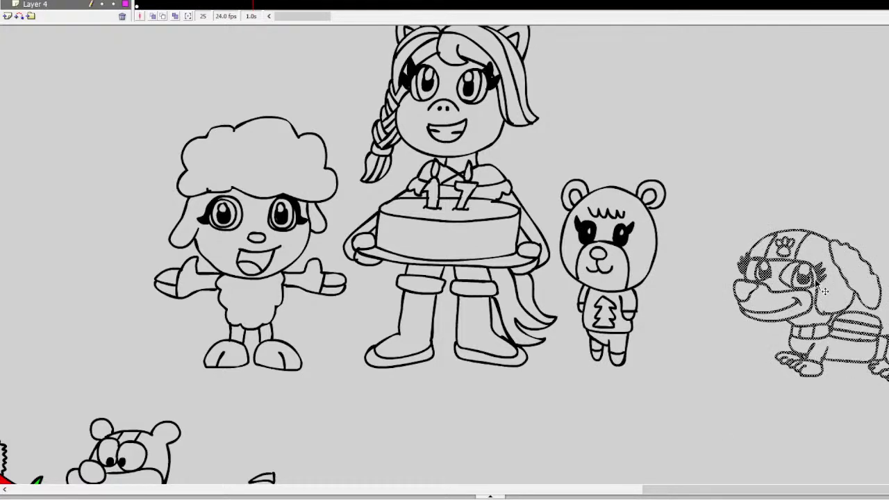
left_click_drag(813, 292, 888, 292)
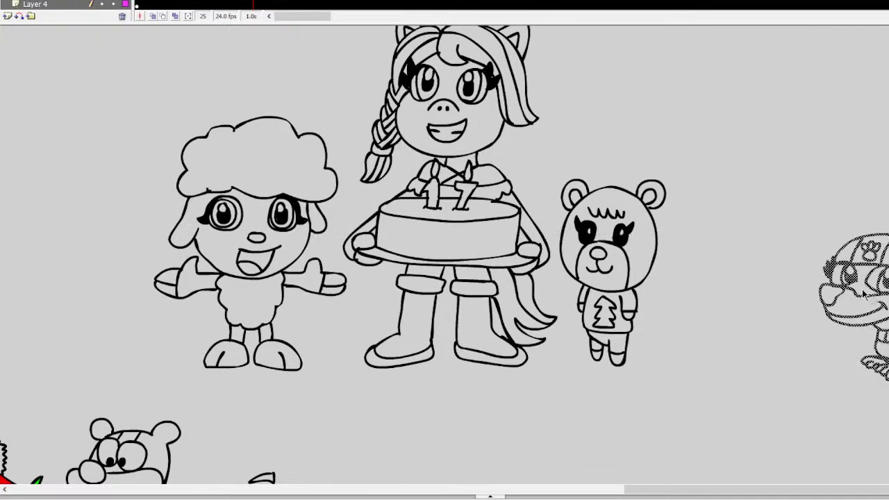
left_click(801, 331)
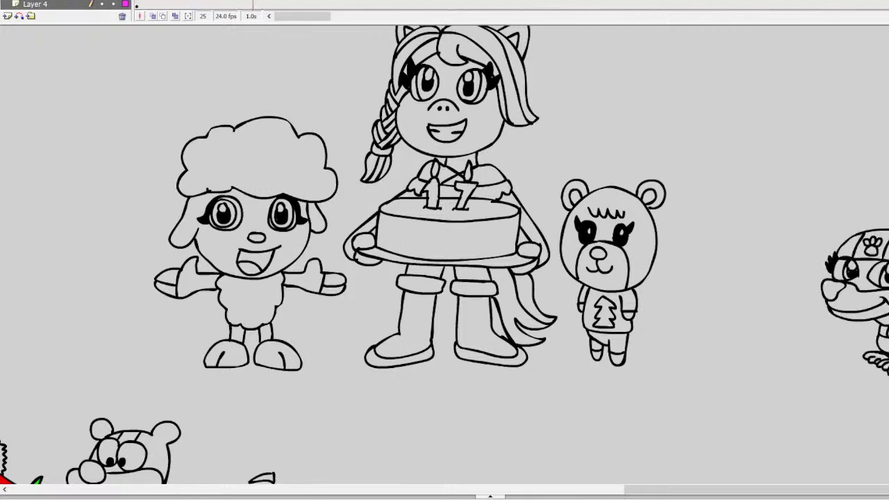
left_click(765, 242)
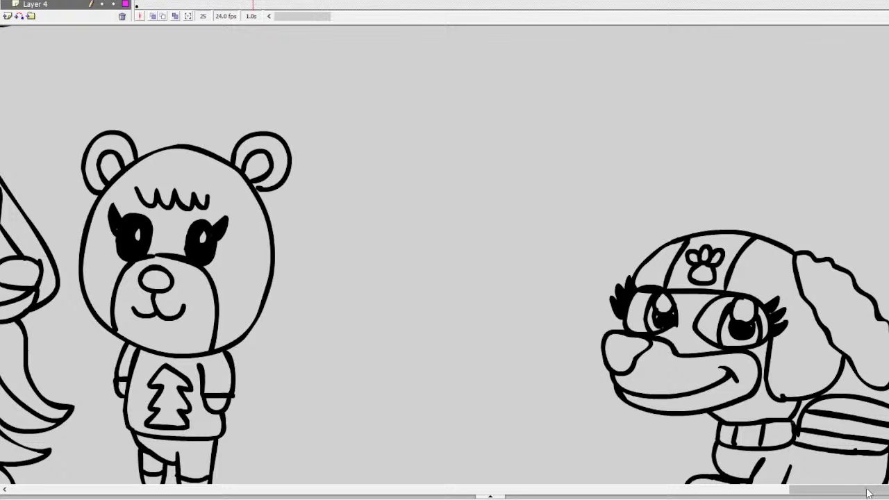
left_click_drag(868, 493, 841, 462)
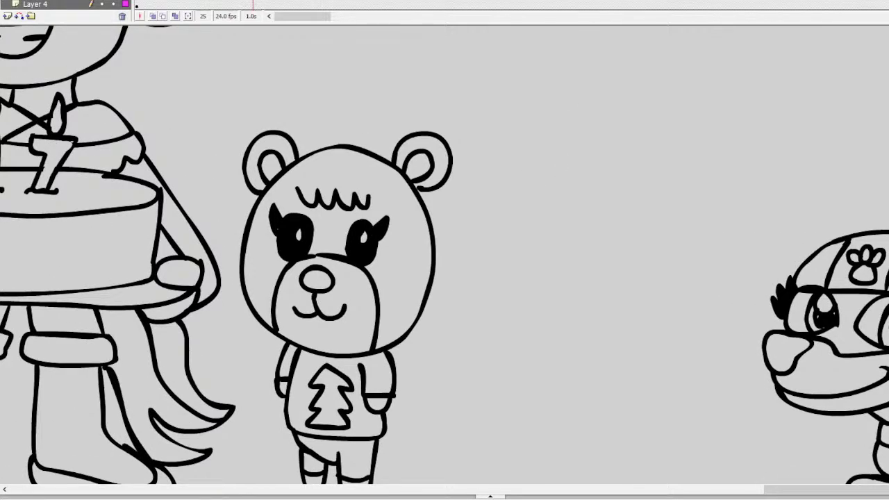
double_click(371, 247)
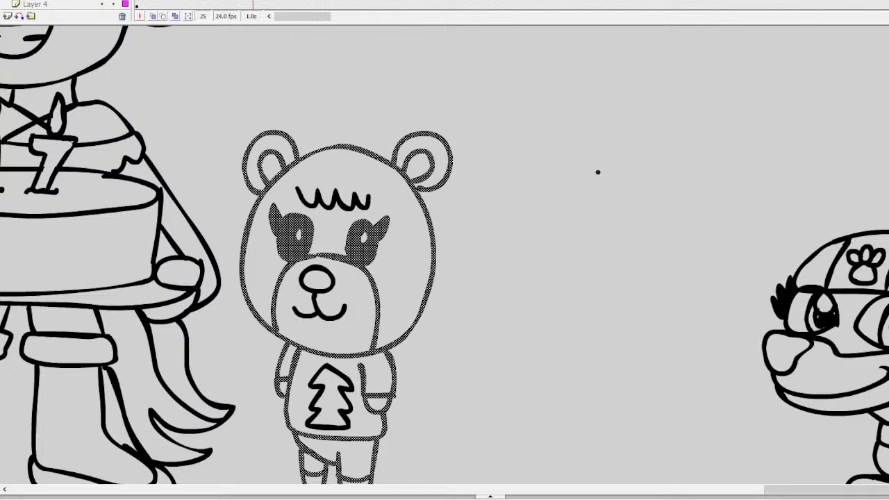
mouse_move(633, 198)
left_mouse_down()
mouse_move(611, 213)
mouse_move(613, 253)
mouse_move(658, 266)
mouse_move(675, 232)
mouse_move(661, 203)
mouse_move(637, 190)
left_mouse_up()
scroll(783, 479, "right", 5)
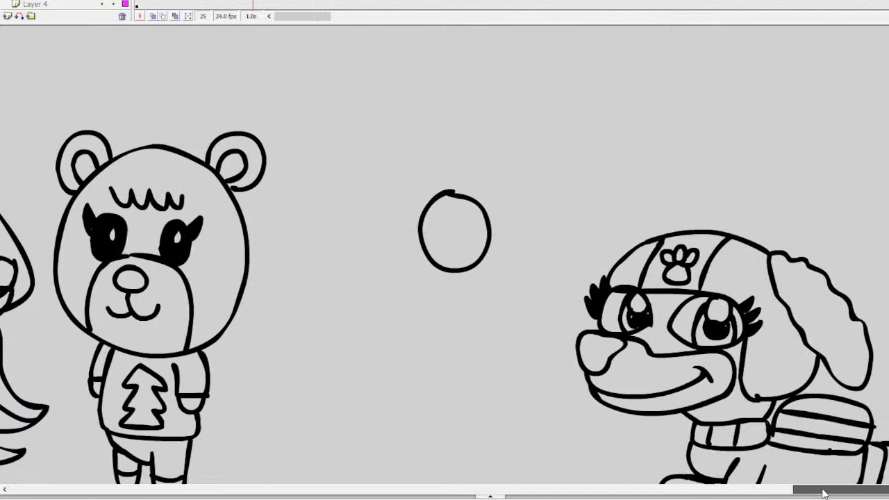
scroll(783, 479, "down", 3)
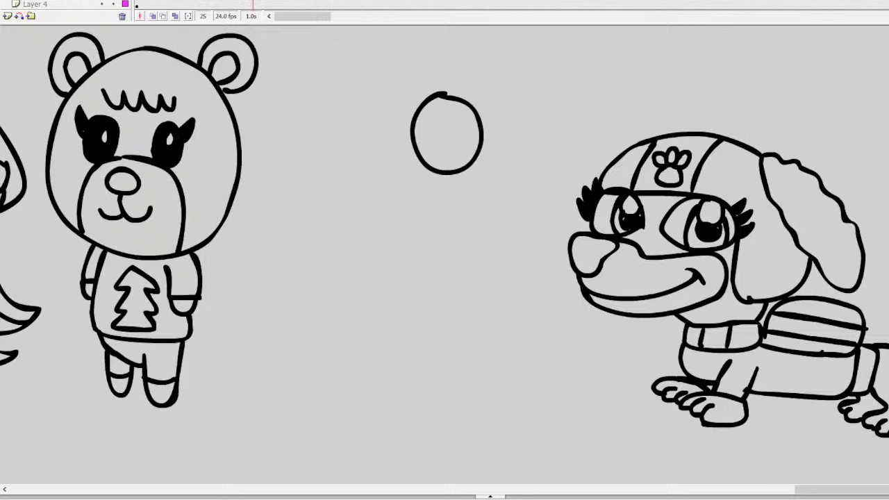
key("ctrl+z")
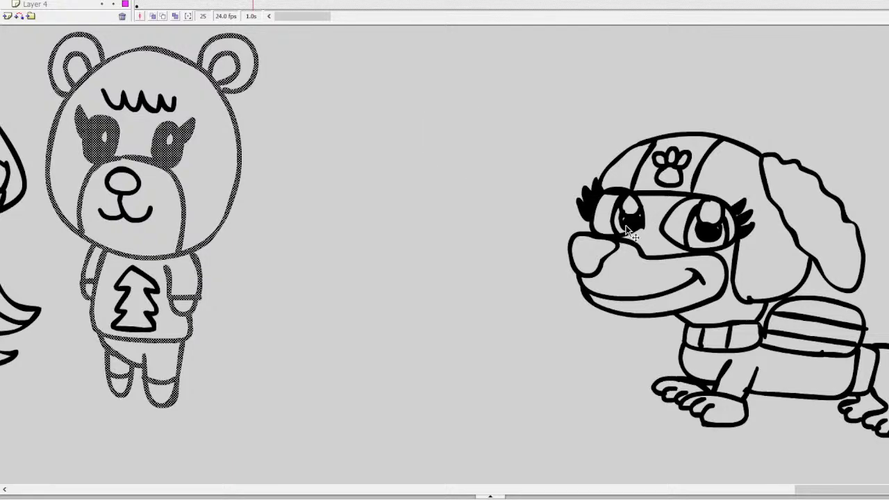
Step: Shift the dog drawing even farther from the bear to widen the empty space between them
left_click(634, 229)
key("ctrl+z")
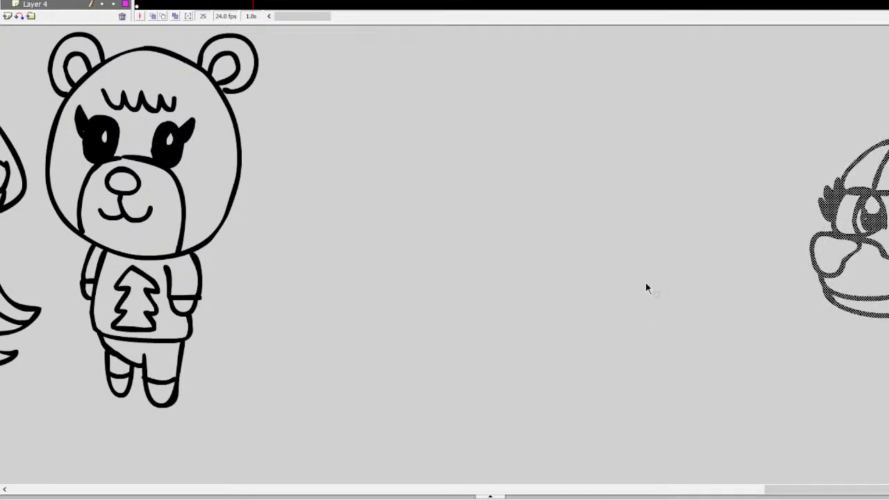
left_click(645, 288)
Step: Start a new face between the bear and the dog with a round eye with filled pupil and highlight, small round nose and curved smile
scroll(445, 250, "up", 3)
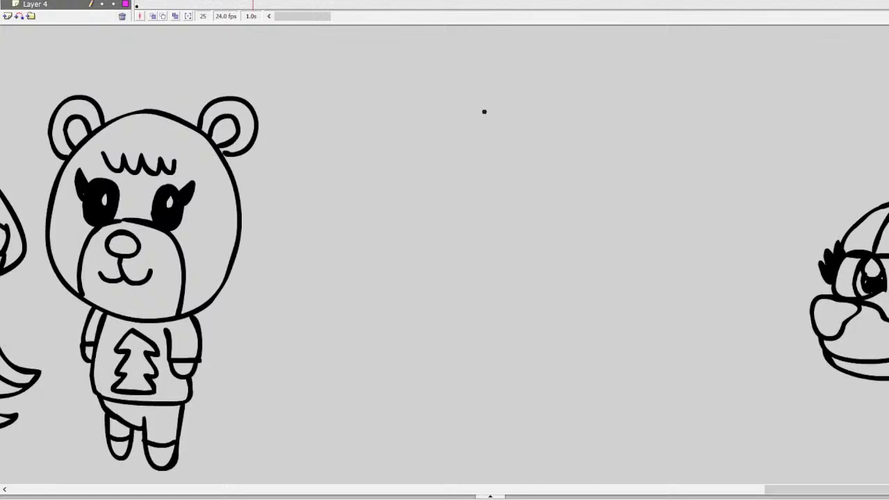
mouse_move(484, 111)
left_mouse_down()
mouse_move(463, 114)
mouse_move(447, 151)
mouse_move(479, 174)
mouse_move(511, 143)
mouse_move(506, 121)
mouse_move(474, 108)
left_mouse_up()
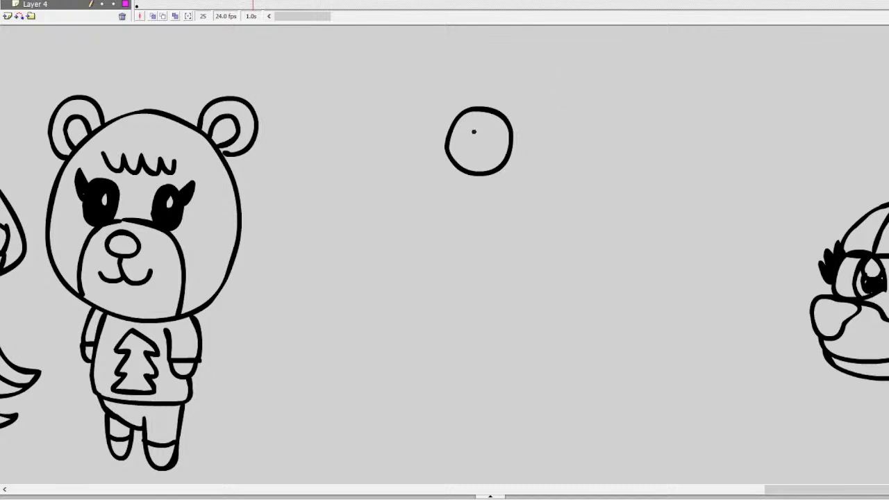
mouse_move(476, 122)
left_mouse_down()
mouse_move(461, 151)
mouse_move(484, 156)
mouse_move(477, 121)
left_mouse_up()
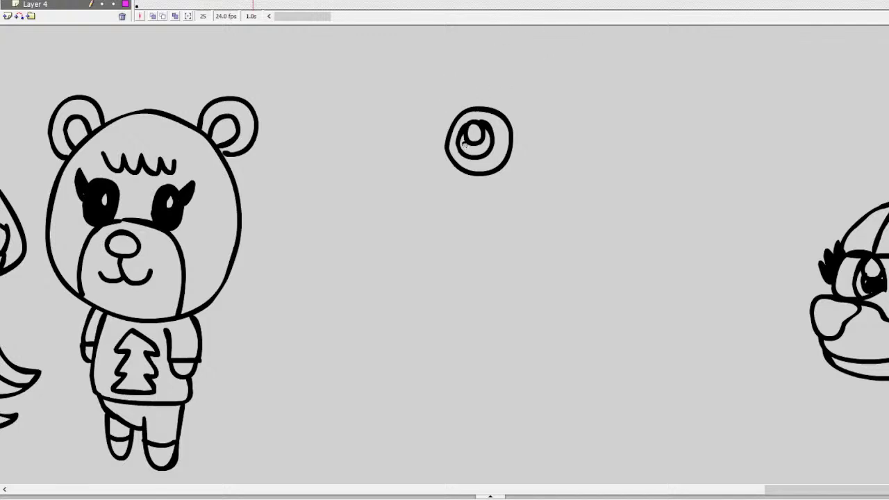
mouse_move(464, 144)
left_mouse_down()
mouse_move(484, 148)
mouse_move(482, 138)
left_mouse_up()
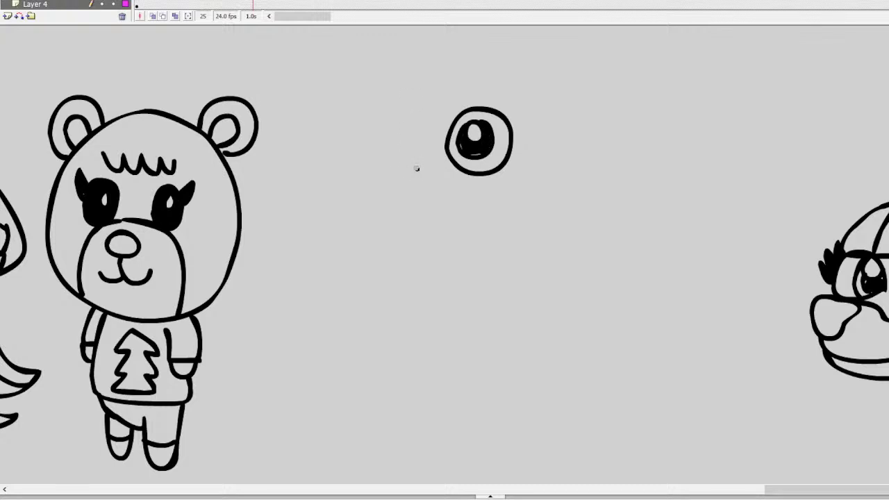
mouse_move(417, 168)
left_mouse_down()
mouse_move(398, 178)
mouse_move(417, 189)
mouse_move(412, 164)
left_mouse_up()
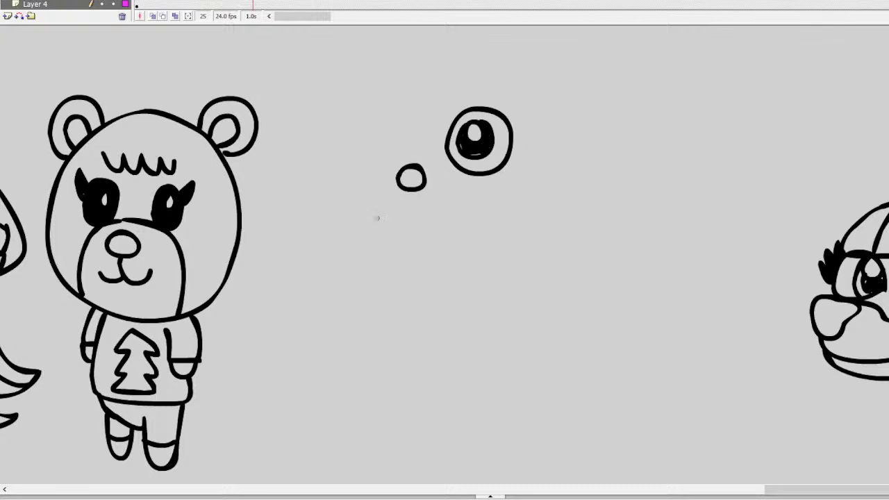
mouse_move(378, 218)
left_mouse_down()
mouse_move(402, 229)
mouse_move(456, 214)
left_mouse_up()
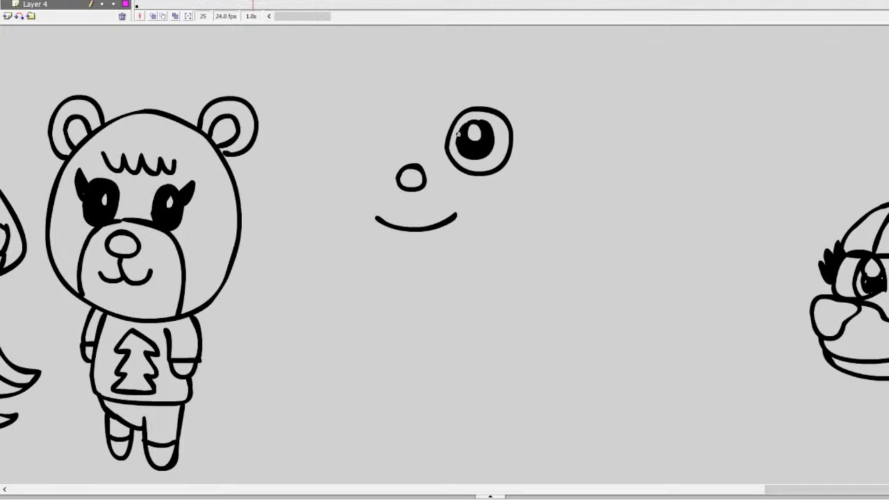
Step: Draw the face's second round eye with a filled pupil and highlight, and add three short eyelashes above each eye
scroll(444, 278, "up", 3)
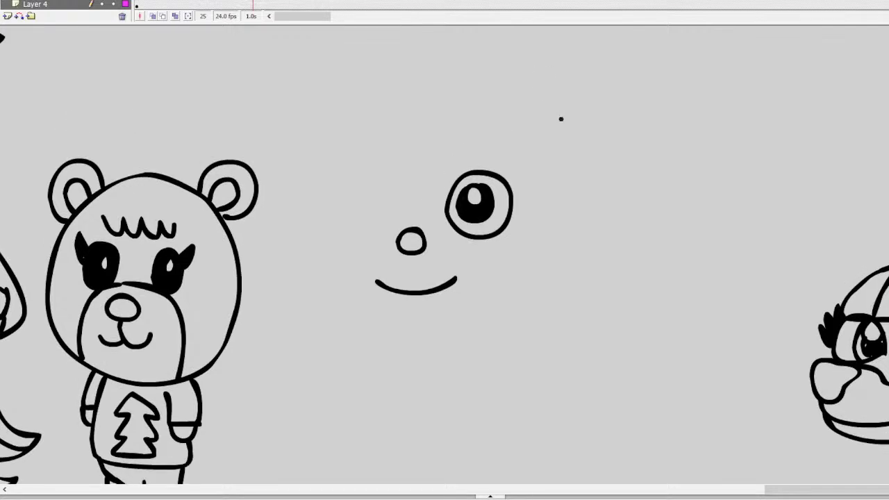
mouse_move(457, 179)
left_mouse_down()
mouse_move(455, 165)
mouse_move(493, 160)
left_mouse_up()
mouse_move(374, 170)
left_mouse_down()
mouse_move(344, 182)
mouse_move(345, 215)
mouse_move(385, 223)
mouse_move(395, 189)
mouse_move(362, 195)
mouse_move(380, 195)
mouse_move(371, 179)
mouse_move(370, 197)
mouse_move(383, 189)
mouse_move(357, 189)
mouse_move(363, 208)
mouse_move(380, 206)
mouse_move(366, 180)
mouse_move(357, 197)
mouse_move(367, 214)
mouse_move(384, 203)
mouse_move(380, 184)
mouse_move(367, 181)
mouse_move(362, 195)
mouse_move(378, 177)
mouse_move(361, 197)
left_mouse_up()
key("ctrl+z")
key("ctrl+z")
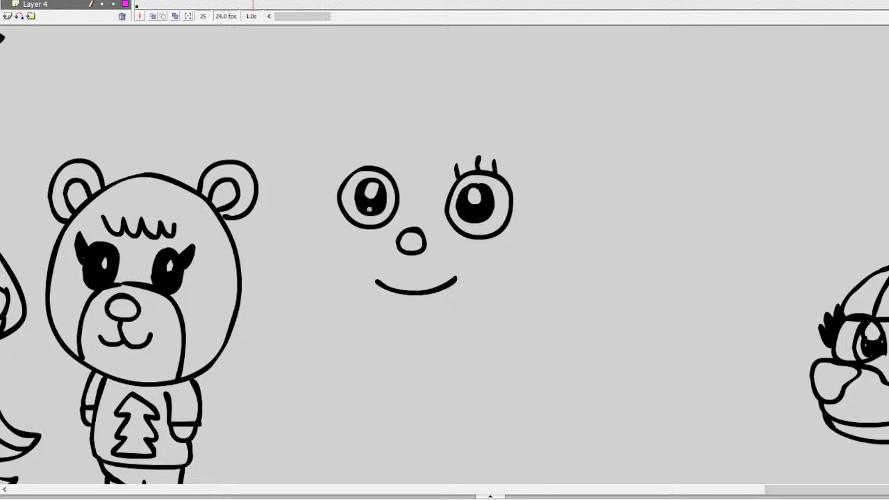
mouse_move(389, 171)
left_mouse_down()
mouse_move(386, 154)
mouse_move(344, 161)
left_mouse_up()
Step: Outline the cheek and chin of the new face and draw a long floppy ear on each side, with scalloped edges on the larger one
mouse_move(351, 130)
left_mouse_down()
mouse_move(326, 284)
mouse_move(436, 324)
mouse_move(492, 307)
left_mouse_up()
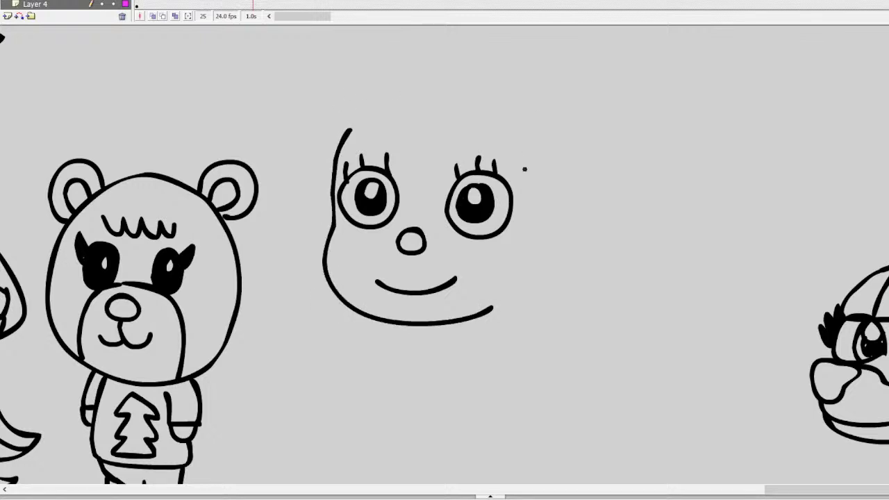
mouse_move(530, 165)
left_mouse_down()
mouse_move(526, 223)
mouse_move(492, 278)
mouse_move(488, 305)
mouse_move(515, 323)
mouse_move(550, 313)
mouse_move(575, 325)
mouse_move(592, 320)
mouse_move(596, 305)
mouse_move(633, 308)
mouse_move(644, 288)
mouse_move(616, 222)
left_mouse_up()
mouse_move(324, 132)
left_mouse_down()
mouse_move(308, 198)
mouse_move(279, 238)
mouse_move(281, 277)
mouse_move(307, 281)
left_mouse_up()
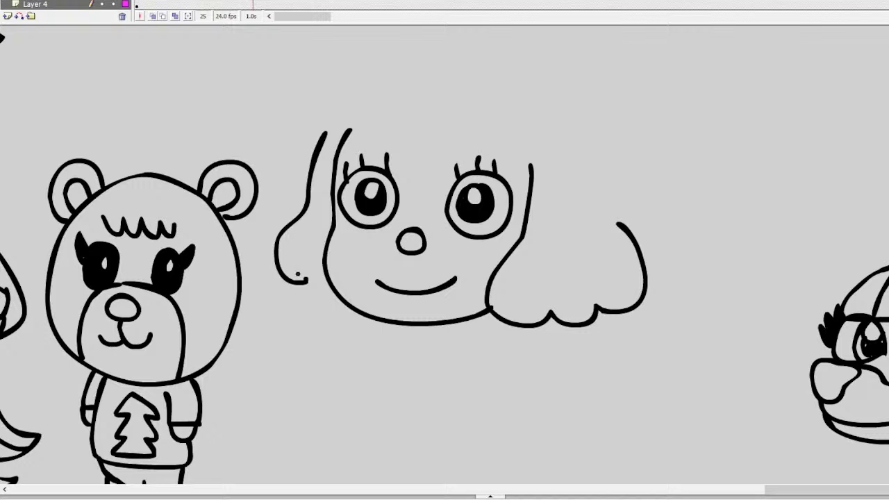
key("ctrl+z")
mouse_move(318, 147)
left_mouse_down()
mouse_move(301, 246)
mouse_move(284, 261)
mouse_move(283, 300)
mouse_move(318, 309)
mouse_move(340, 301)
left_mouse_up()
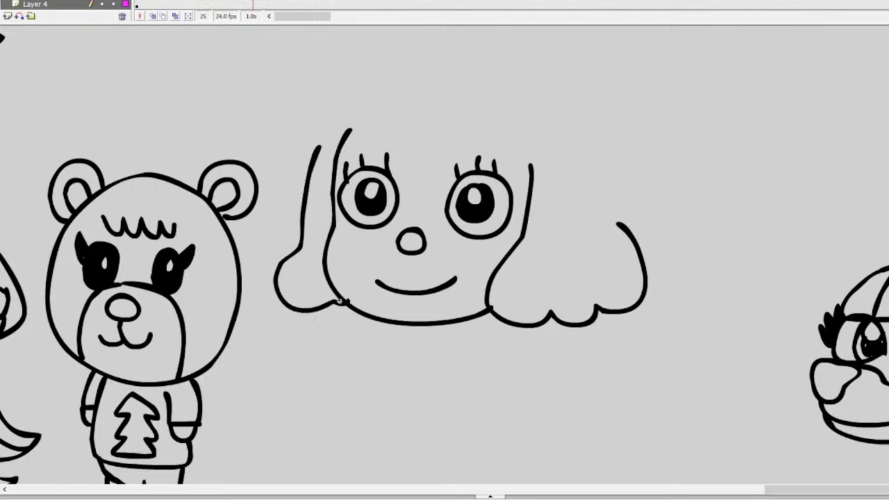
Step: Draw a fluffy, cloud-shaped tuft of hair above the face and join the smaller ear's outline to it
scroll(444, 257, "up", 3)
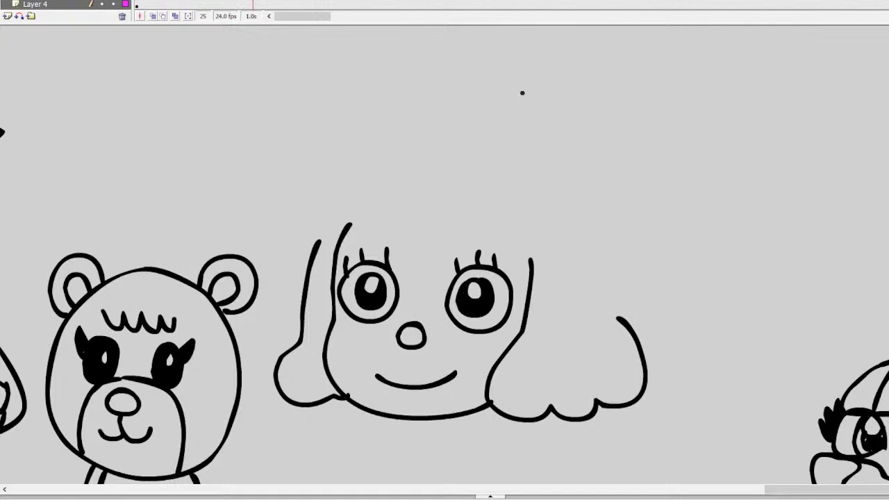
mouse_move(461, 111)
left_mouse_down()
mouse_move(514, 94)
mouse_move(546, 118)
mouse_move(552, 163)
mouse_move(539, 206)
mouse_move(498, 228)
mouse_move(464, 217)
left_mouse_up()
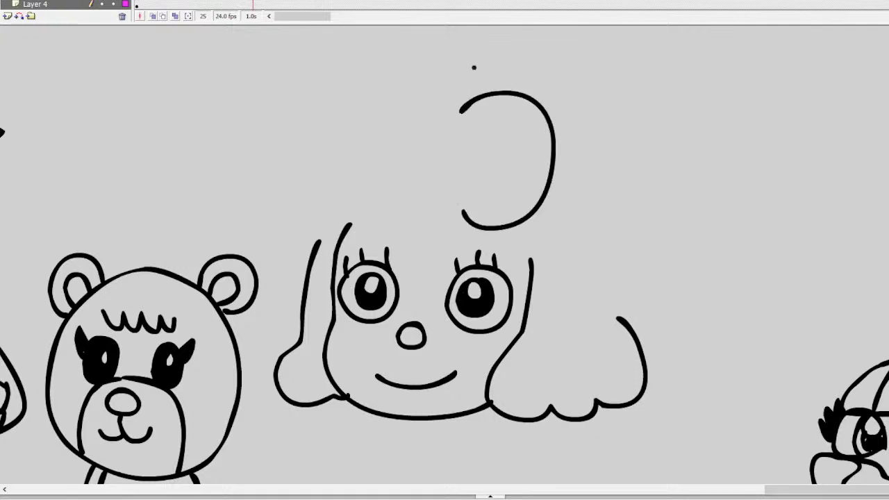
mouse_move(469, 105)
left_mouse_down()
mouse_move(446, 85)
mouse_move(407, 86)
mouse_move(385, 106)
mouse_move(359, 84)
mouse_move(321, 107)
mouse_move(303, 142)
left_mouse_up()
mouse_move(459, 199)
left_mouse_down()
mouse_move(416, 233)
mouse_move(370, 209)
mouse_move(336, 224)
mouse_move(302, 198)
mouse_move(308, 123)
left_mouse_up()
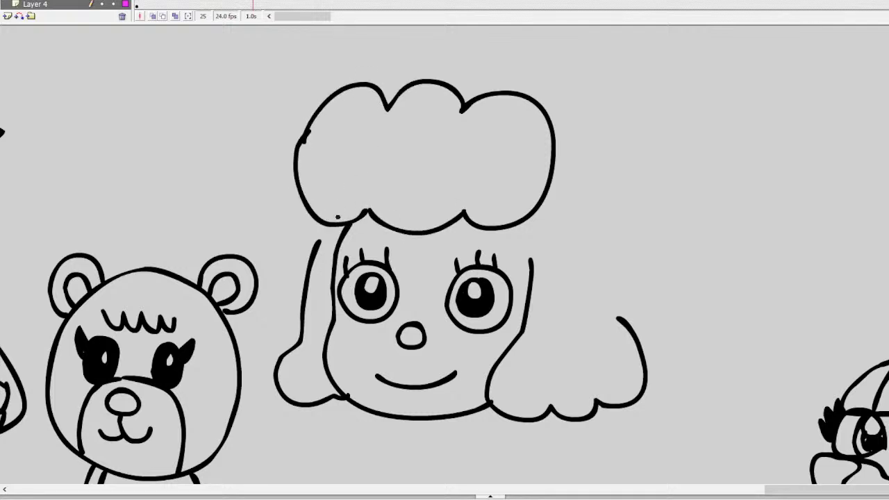
left_click_drag(318, 239, 324, 223)
Step: Draw a bow with two rounded loops and a round knot beside the hair tuft, above the larger ear
mouse_move(592, 185)
left_mouse_down()
mouse_move(563, 161)
mouse_move(544, 207)
mouse_move(589, 235)
left_mouse_up()
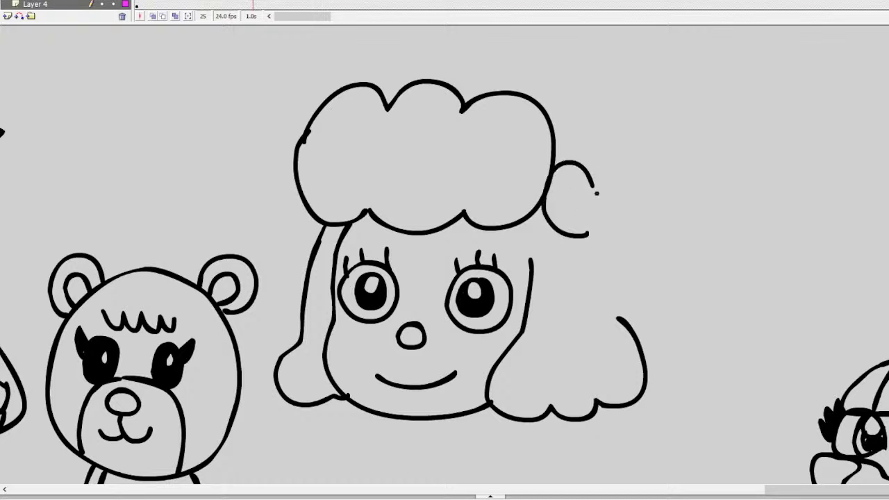
key("ctrl+z")
mouse_move(596, 187)
left_mouse_down()
mouse_move(619, 192)
mouse_move(610, 213)
mouse_move(575, 157)
mouse_move(553, 168)
mouse_move(543, 210)
mouse_move(570, 232)
mouse_move(585, 200)
mouse_move(645, 161)
mouse_move(662, 181)
mouse_move(655, 208)
mouse_move(636, 223)
mouse_move(617, 212)
left_mouse_up()
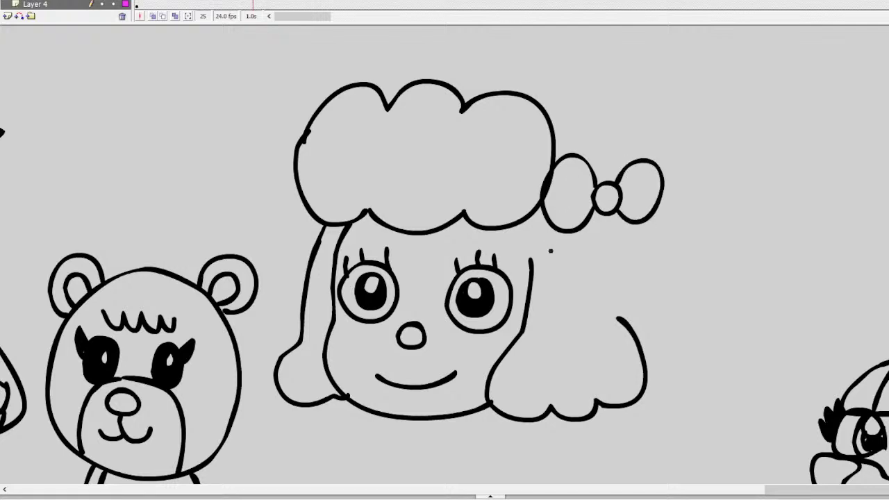
Step: Extend the larger ear up to the hair and bow, curve a line from the hair to the knot, and add a small loop on the hair's opposite side
left_click_drag(530, 263, 532, 214)
left_click_drag(619, 314, 611, 212)
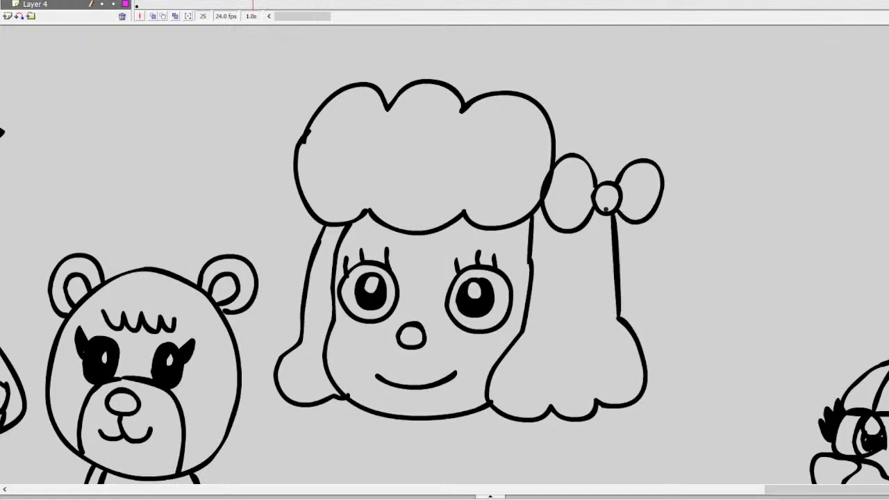
mouse_move(609, 181)
left_mouse_down()
mouse_move(580, 147)
mouse_move(549, 138)
left_mouse_up()
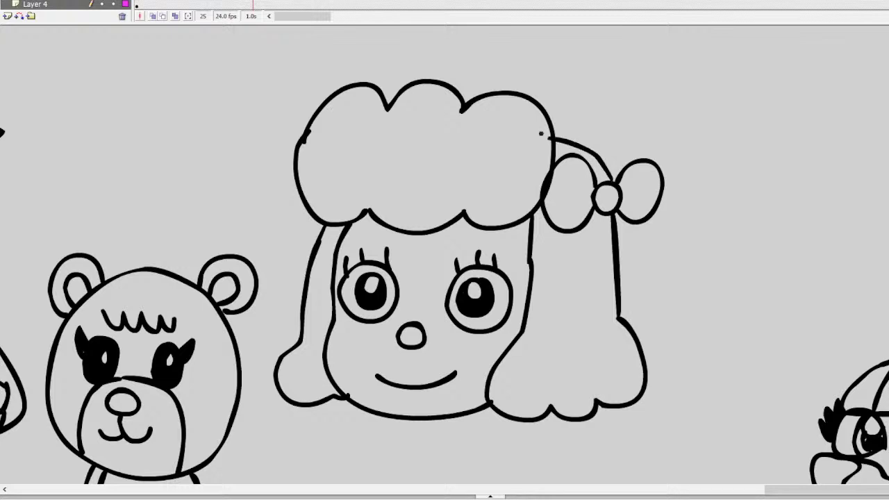
key("ctrl+z")
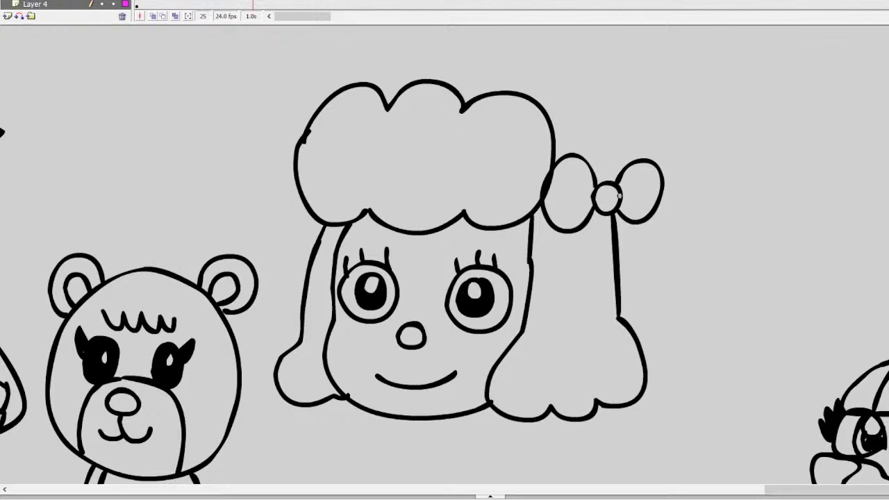
mouse_move(293, 165)
left_mouse_down()
mouse_move(267, 187)
mouse_move(300, 187)
left_mouse_up()
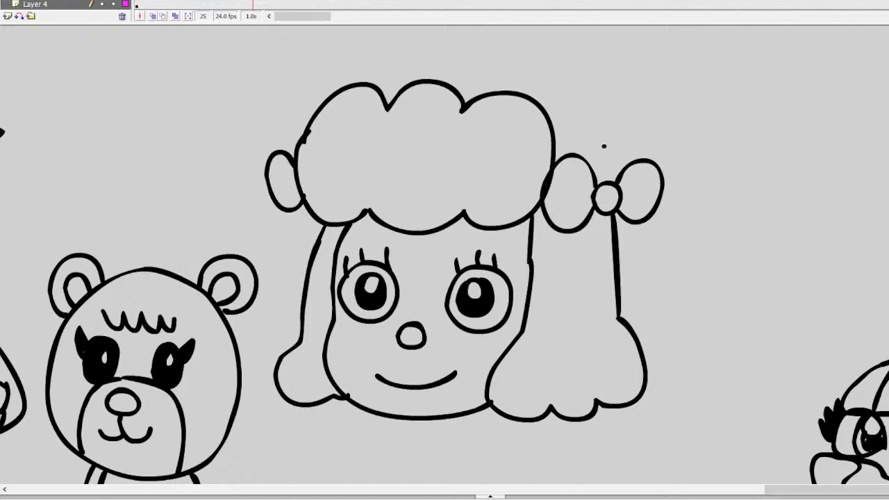
left_click_drag(606, 179, 545, 126)
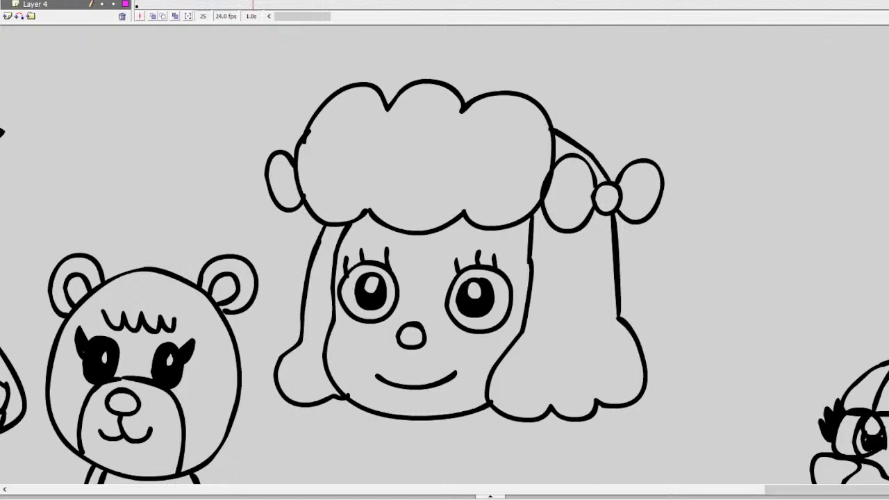
Step: Draw the floppy-eared character's front arm with a fingered hand, a rounded torso, and the front leg with a cuffed shoe
scroll(445, 256, "down", 2)
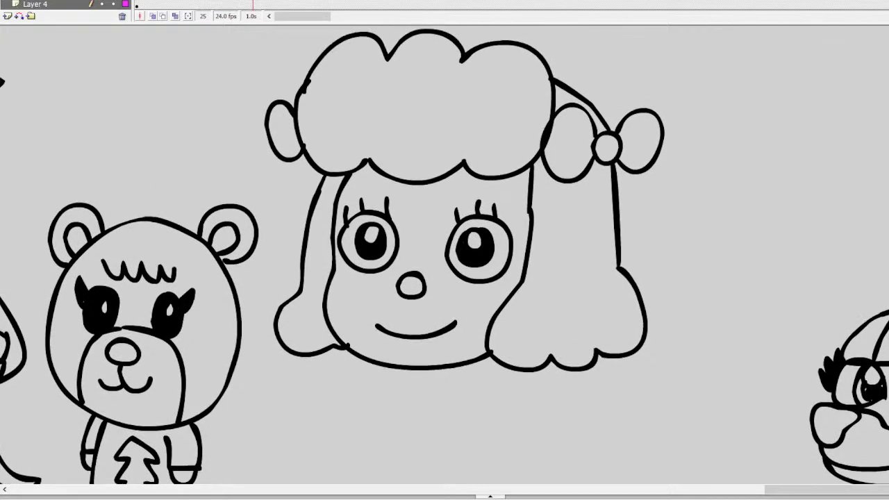
scroll(445, 255, "down", 6)
scroll(445, 255, "up", 2)
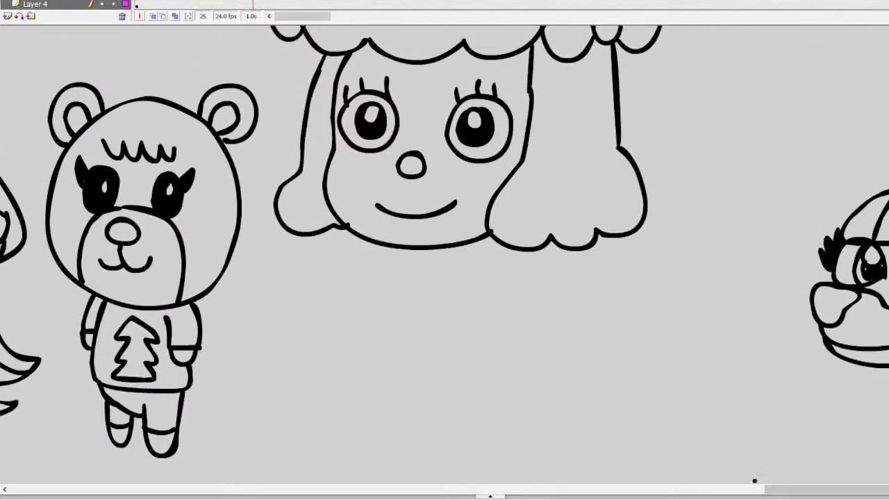
mouse_move(851, 489)
left_mouse_down()
mouse_move(710, 490)
mouse_move(837, 493)
left_mouse_up()
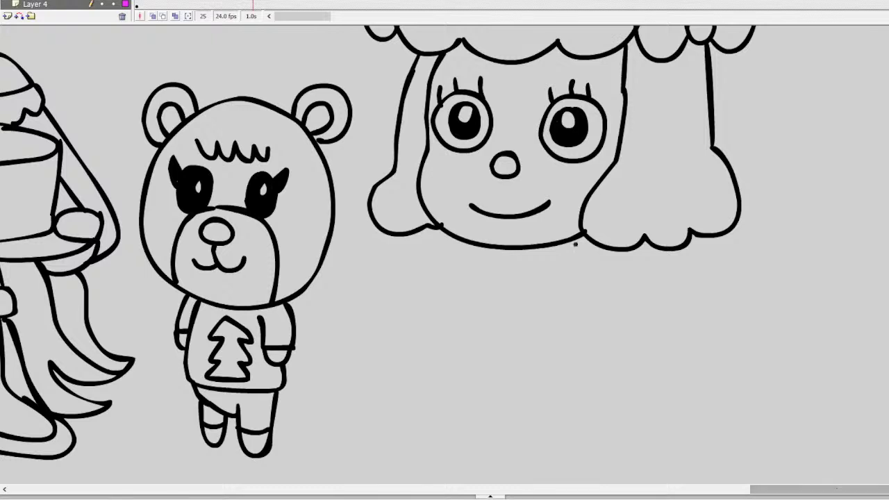
mouse_move(585, 239)
left_mouse_down()
mouse_move(609, 305)
mouse_move(569, 269)
mouse_move(572, 281)
mouse_move(557, 305)
mouse_move(567, 342)
mouse_move(584, 353)
mouse_move(589, 342)
mouse_move(605, 359)
mouse_move(612, 339)
mouse_move(629, 339)
mouse_move(609, 298)
left_mouse_up()
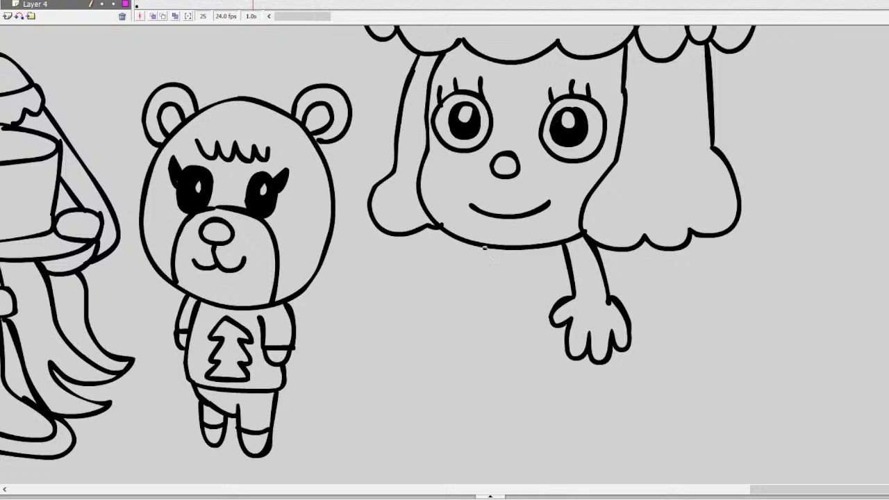
mouse_move(484, 248)
left_mouse_down()
mouse_move(467, 297)
mouse_move(492, 348)
mouse_move(546, 355)
mouse_move(565, 346)
mouse_move(533, 400)
left_mouse_up()
mouse_move(560, 353)
left_mouse_down()
mouse_move(565, 396)
mouse_move(530, 400)
mouse_move(564, 421)
mouse_move(559, 379)
left_mouse_up()
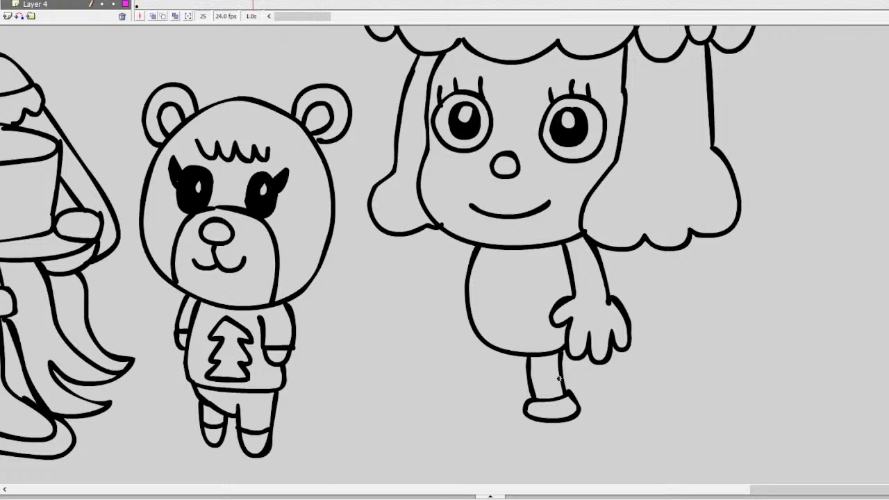
mouse_move(525, 412)
left_mouse_down()
mouse_move(495, 435)
mouse_move(504, 461)
mouse_move(587, 456)
mouse_move(578, 414)
left_mouse_up()
Step: Draw the character's second leg with a cuffed shoe behind the first, and the far arm with its fingered hand
left_click_drag(490, 348, 481, 398)
left_click_drag(516, 356, 517, 400)
key("ctrl+z")
key("ctrl+z")
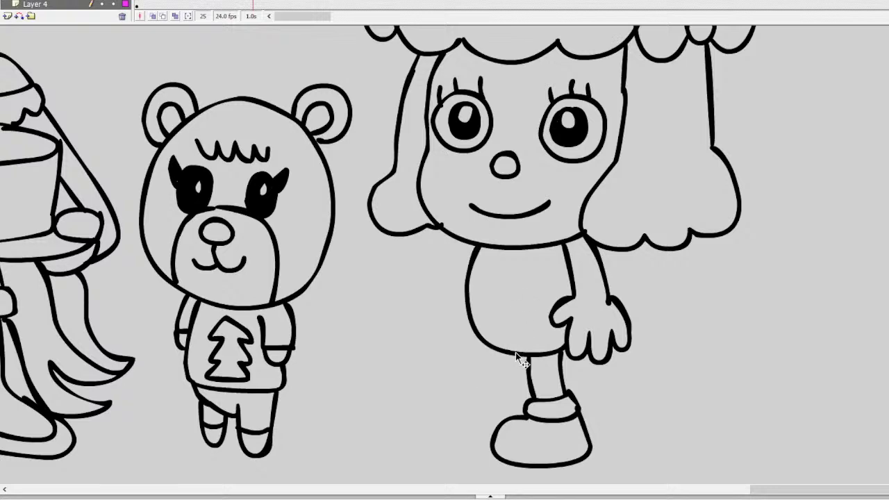
left_click_drag(521, 352, 514, 391)
mouse_move(492, 349)
left_mouse_down()
mouse_move(485, 389)
mouse_move(512, 388)
mouse_move(524, 410)
mouse_move(473, 403)
mouse_move(477, 387)
mouse_move(475, 402)
mouse_move(441, 408)
mouse_move(430, 440)
mouse_move(491, 452)
left_mouse_up()
mouse_move(467, 245)
left_mouse_down()
mouse_move(445, 293)
mouse_move(462, 306)
mouse_move(465, 325)
left_mouse_up()
mouse_move(444, 292)
left_mouse_down()
mouse_move(426, 318)
mouse_move(434, 345)
mouse_move(442, 326)
mouse_move(439, 342)
mouse_move(453, 326)
mouse_move(453, 343)
mouse_move(463, 317)
left_mouse_up()
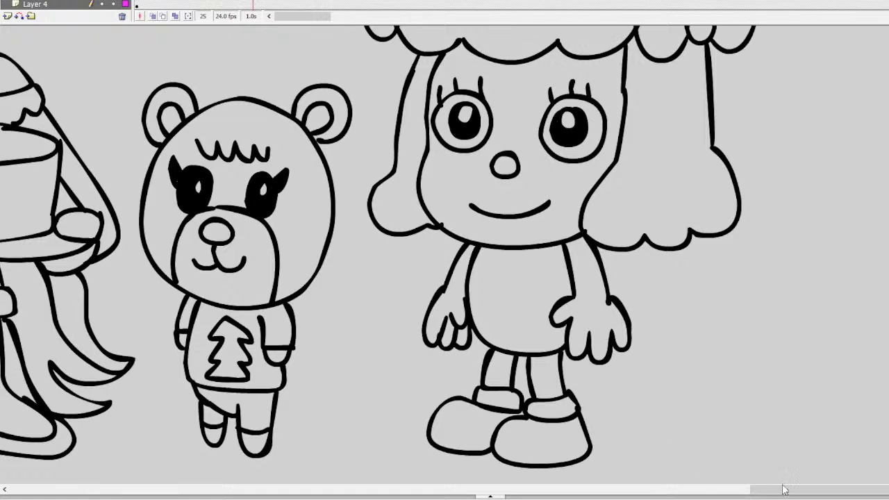
Step: Move the dog with the paw-print helmet closer to the new floppy-eared character
left_click_drag(786, 490, 834, 490)
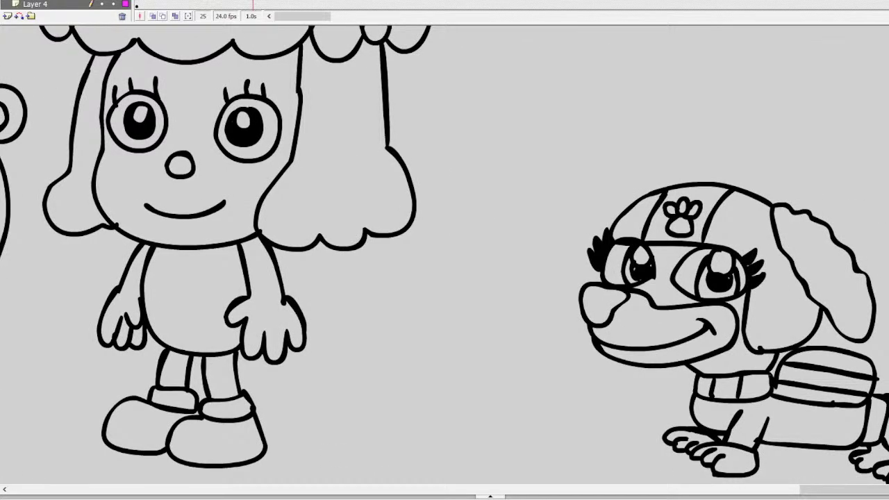
left_click(722, 283)
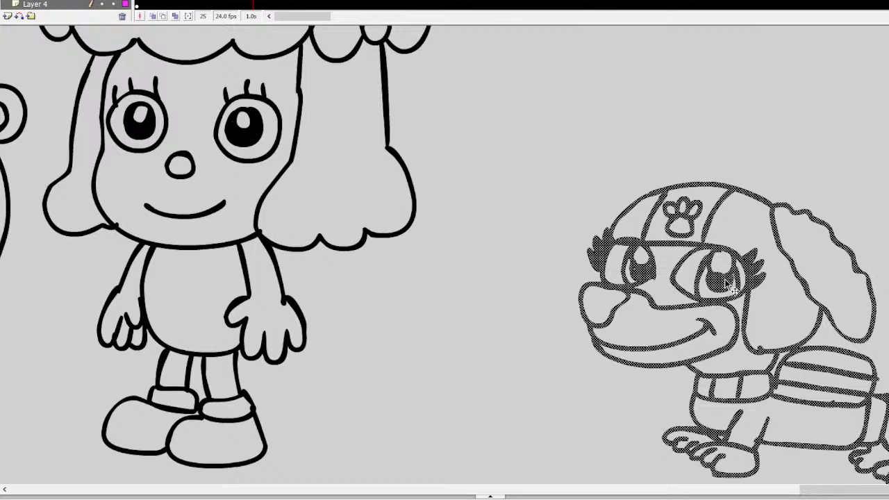
left_click_drag(728, 282, 558, 277)
left_click(616, 119)
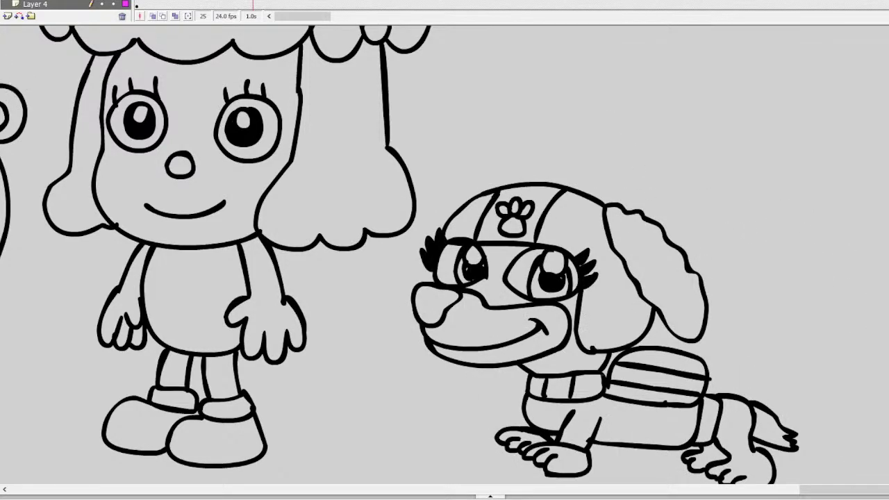
left_click(309, 307, "alt")
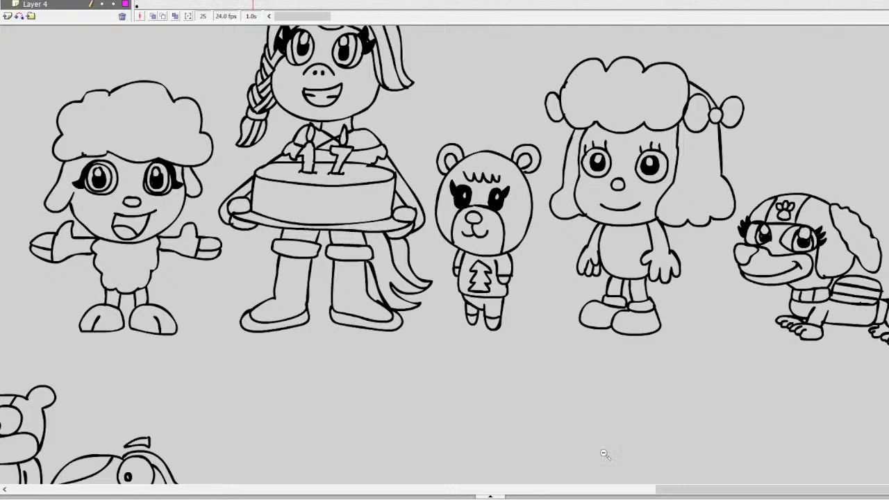
Step: In the empty area up beside the handwritten "Rugrats" entry, draw a large round eye with a small dot pupil
scroll(675, 495, "left", 3)
scroll(403, 460, "down", 10)
scroll(273, 450, "left", 5)
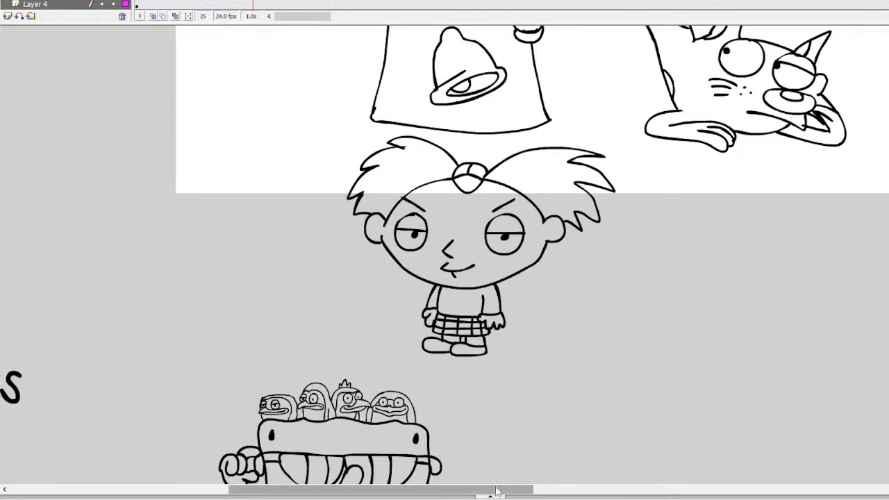
left_click_drag(496, 491, 278, 480)
scroll(528, 257, "up", 1)
scroll(528, 257, "up", 10)
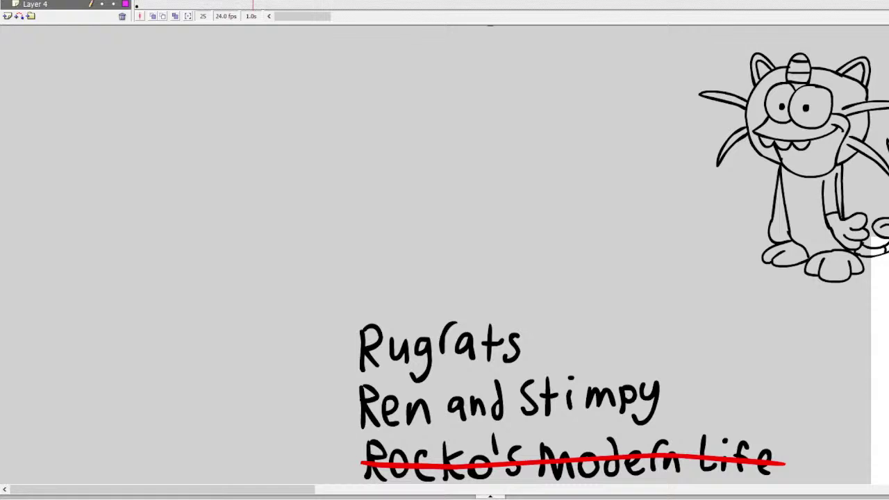
scroll(528, 257, "up", 2)
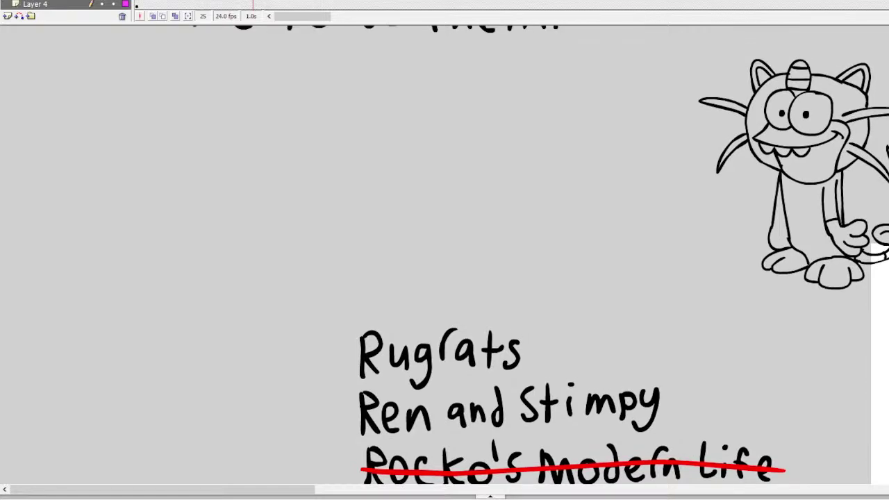
scroll(528, 257, "up", 2)
scroll(528, 257, "up", 3)
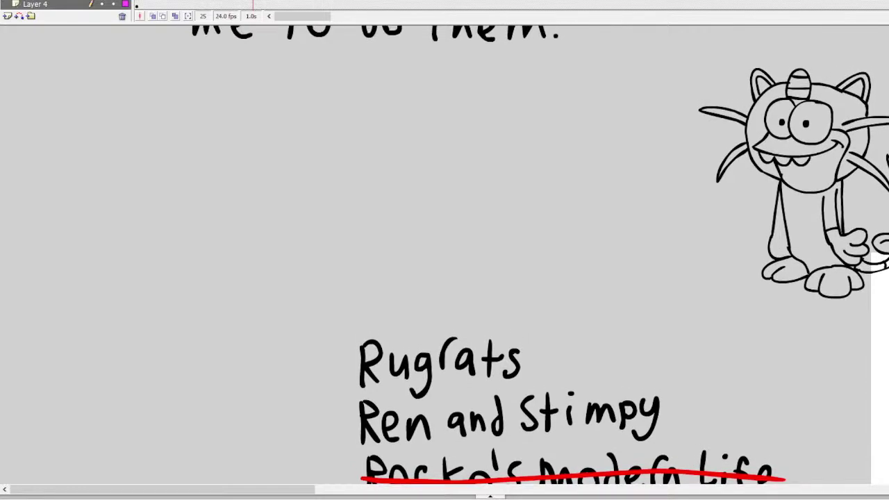
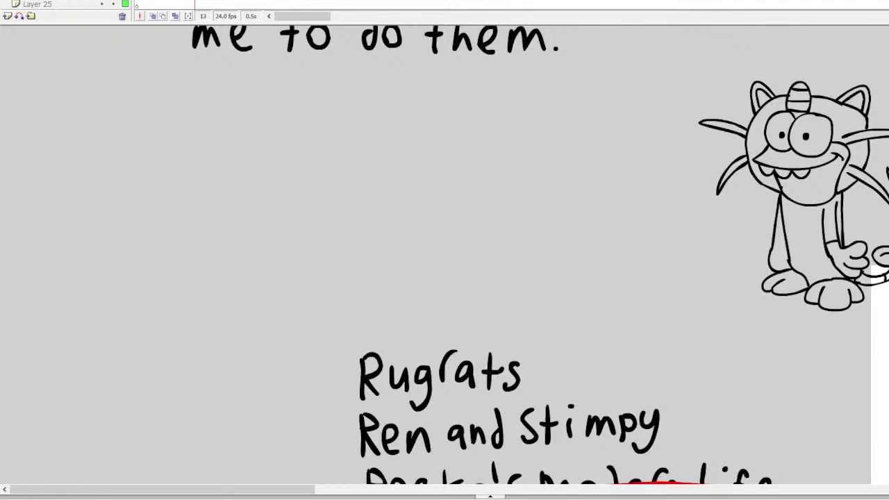
key("F7")
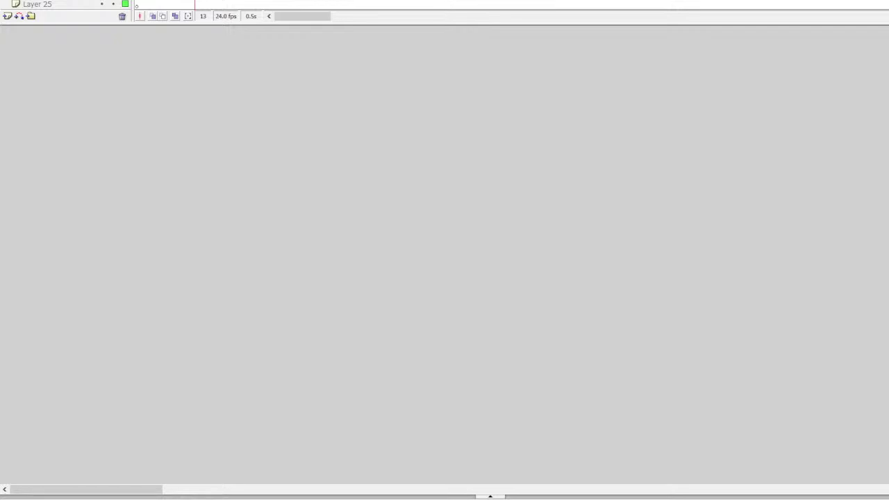
mouse_move(467, 101)
left_mouse_down()
mouse_move(419, 114)
mouse_move(476, 187)
mouse_move(464, 100)
mouse_move(451, 94)
left_mouse_up()
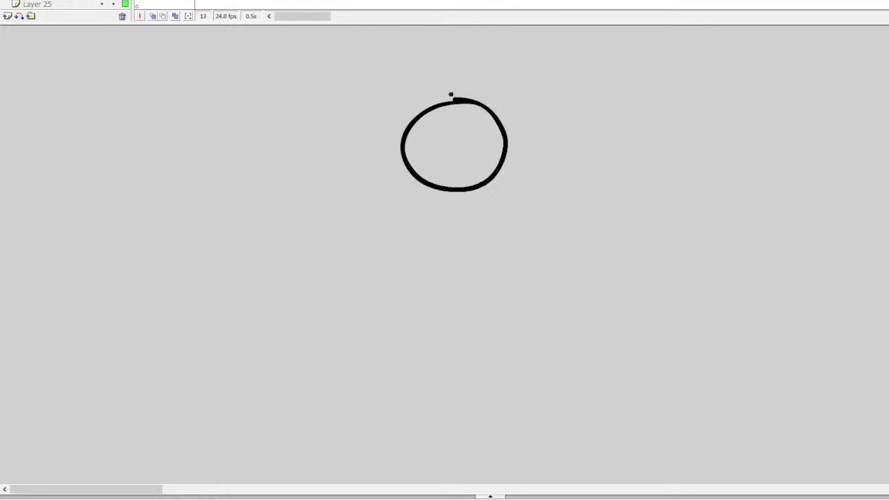
key("ctrl+z")
mouse_move(514, 81)
left_mouse_down()
mouse_move(479, 84)
mouse_move(463, 171)
mouse_move(542, 167)
mouse_move(552, 109)
mouse_move(511, 78)
left_mouse_up()
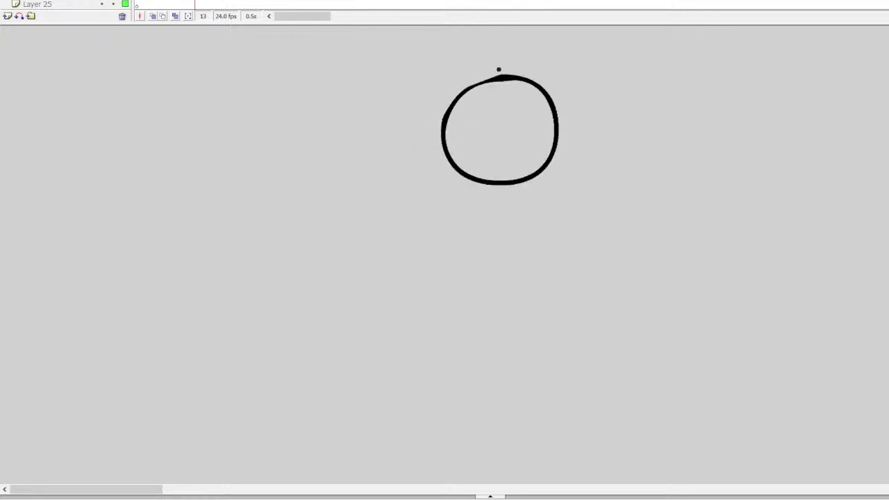
left_click(486, 173)
Step: Add a second dotted eye behind the first, an oval nose, and a mouth with a long cheek curve and a rounded lip
mouse_move(463, 88)
left_mouse_down()
mouse_move(387, 91)
mouse_move(371, 130)
mouse_move(411, 168)
mouse_move(443, 171)
mouse_move(426, 186)
mouse_move(369, 183)
mouse_move(369, 239)
mouse_move(455, 243)
mouse_move(471, 203)
mouse_move(423, 183)
left_mouse_up()
left_click(427, 156)
mouse_move(394, 251)
left_mouse_down()
mouse_move(472, 292)
mouse_move(512, 261)
mouse_move(588, 148)
mouse_move(628, 131)
mouse_move(639, 129)
left_mouse_up()
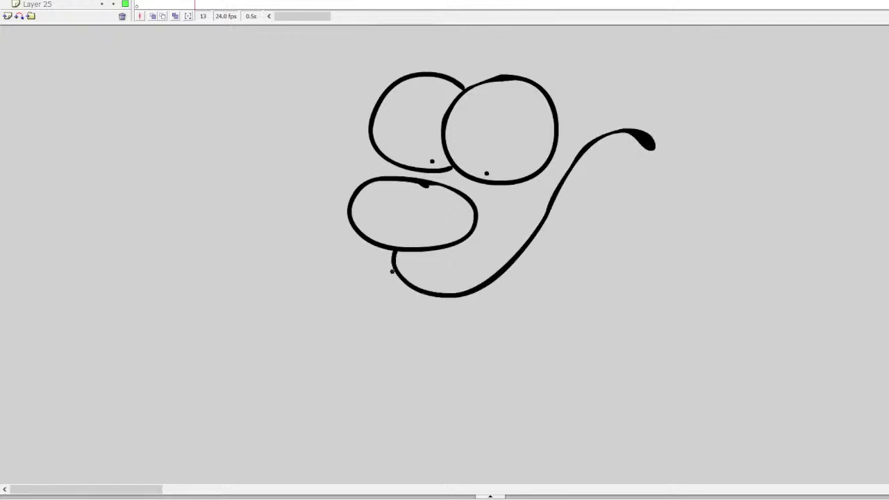
mouse_move(395, 276)
left_mouse_down()
mouse_move(374, 282)
mouse_move(330, 256)
mouse_move(340, 217)
left_mouse_up()
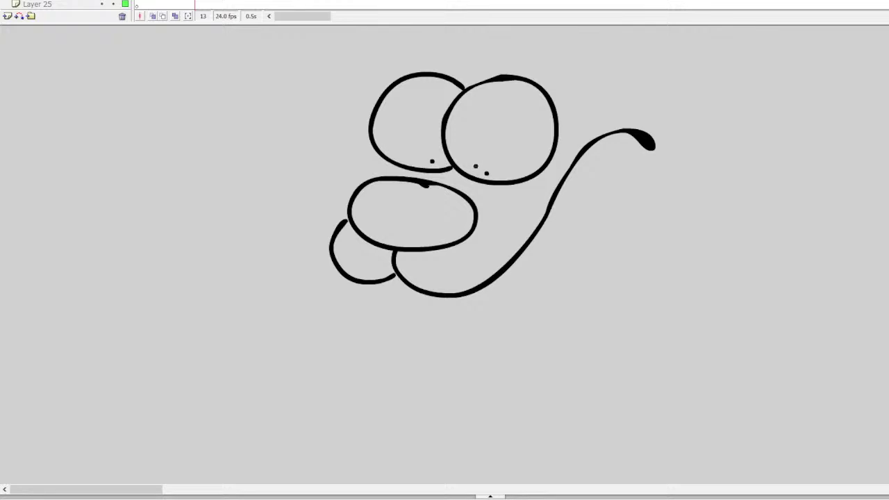
Step: Outline the brow and face around both eyes with a dip between them, joining the line to the nose on both sides
mouse_move(471, 204)
left_mouse_down()
mouse_move(533, 189)
mouse_move(567, 155)
mouse_move(581, 109)
mouse_move(559, 68)
mouse_move(512, 60)
mouse_move(480, 70)
mouse_move(425, 48)
mouse_move(375, 68)
mouse_move(352, 106)
mouse_move(350, 144)
mouse_move(369, 173)
left_mouse_up()
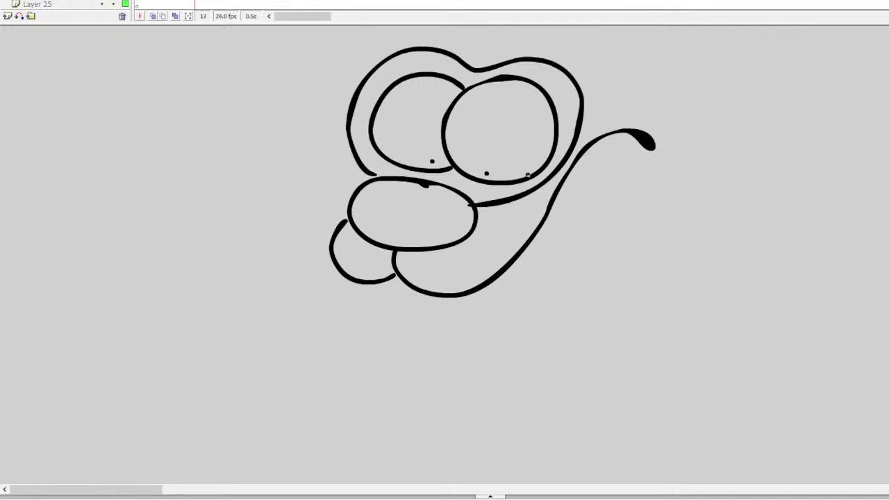
key("ctrl+z")
mouse_move(541, 171)
left_mouse_down()
mouse_move(580, 77)
mouse_move(547, 59)
mouse_move(490, 58)
mouse_move(466, 70)
mouse_move(447, 49)
mouse_move(404, 48)
mouse_move(372, 81)
left_mouse_up()
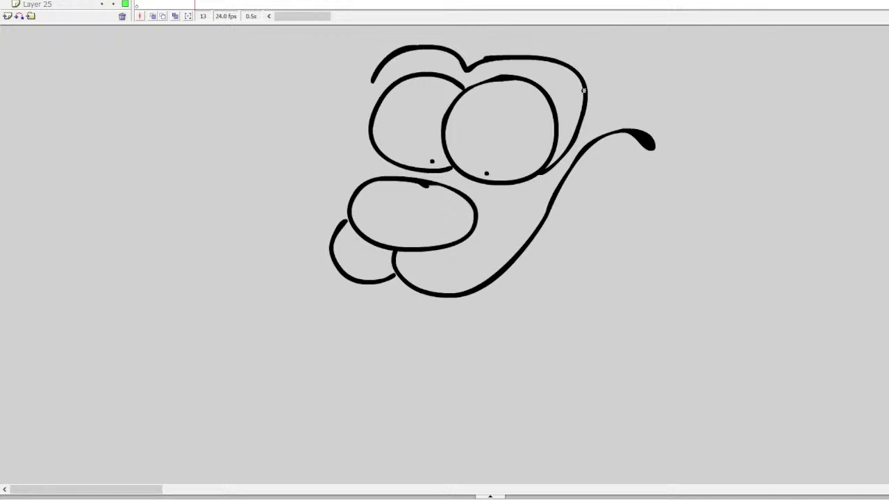
key("ctrl+z")
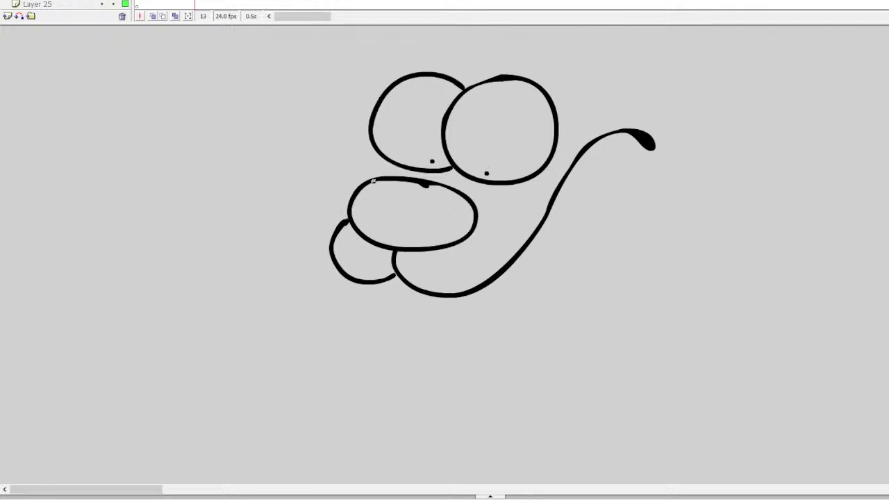
left_click_drag(375, 180, 369, 144)
mouse_move(376, 104)
left_mouse_down()
mouse_move(448, 48)
mouse_move(467, 69)
mouse_move(534, 49)
mouse_move(585, 68)
mouse_move(585, 110)
mouse_move(549, 178)
mouse_move(474, 202)
left_mouse_up()
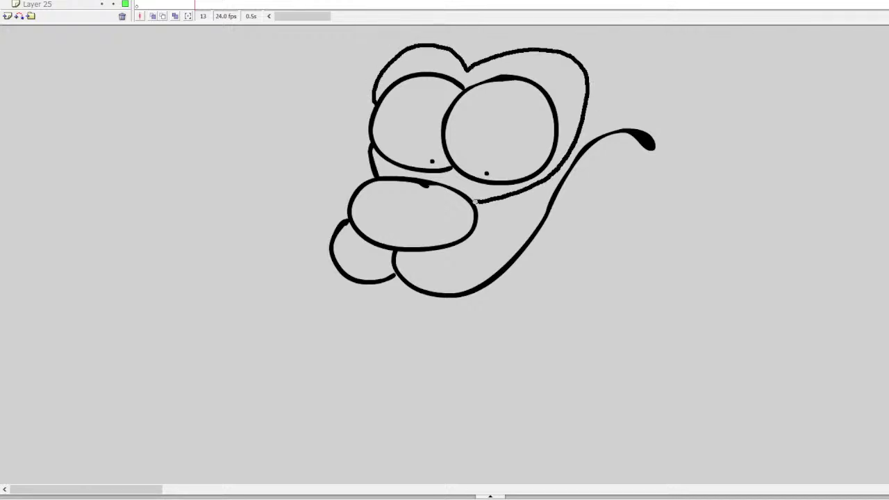
mouse_move(587, 286)
left_mouse_down()
mouse_move(565, 287)
mouse_move(544, 314)
mouse_move(562, 338)
left_mouse_up()
key("ctrl+z")
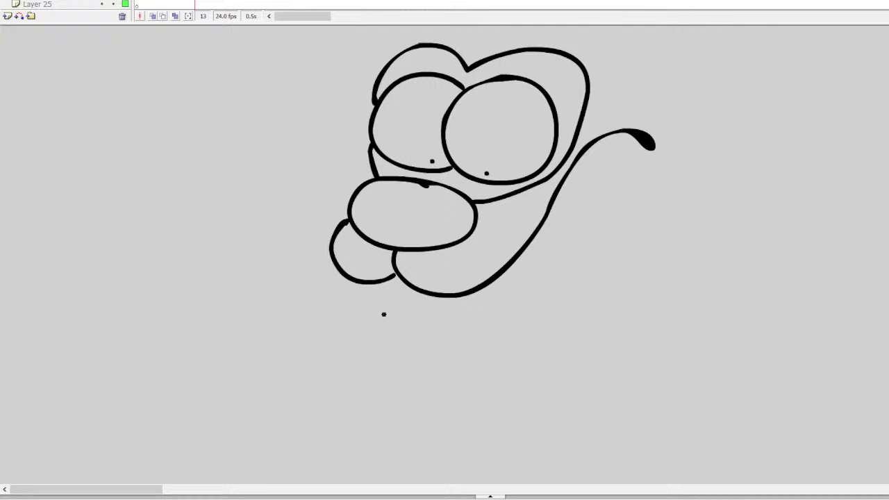
mouse_move(385, 308)
left_mouse_down()
mouse_move(420, 332)
mouse_move(528, 342)
left_mouse_up()
mouse_move(526, 303)
left_mouse_down()
mouse_move(515, 342)
mouse_move(400, 328)
mouse_move(442, 398)
mouse_move(562, 372)
mouse_move(490, 331)
mouse_move(426, 344)
mouse_move(460, 339)
mouse_move(426, 367)
mouse_move(475, 367)
mouse_move(483, 345)
mouse_move(533, 361)
mouse_move(535, 375)
mouse_move(531, 352)
mouse_move(519, 389)
mouse_move(506, 349)
mouse_move(535, 352)
left_mouse_up()
key("ctrl+z")
key("ctrl+z")
key("ctrl+z")
Step: Draw an oval can top below the face, with an inner rim, small oval details, a curved notch shape, and one short side line
mouse_move(421, 331)
left_mouse_down()
mouse_move(412, 364)
mouse_move(433, 389)
mouse_move(541, 392)
mouse_move(553, 366)
mouse_move(548, 349)
mouse_move(523, 341)
mouse_move(438, 325)
mouse_move(550, 369)
mouse_move(417, 324)
left_mouse_up()
left_click_drag(363, 365, 360, 413)
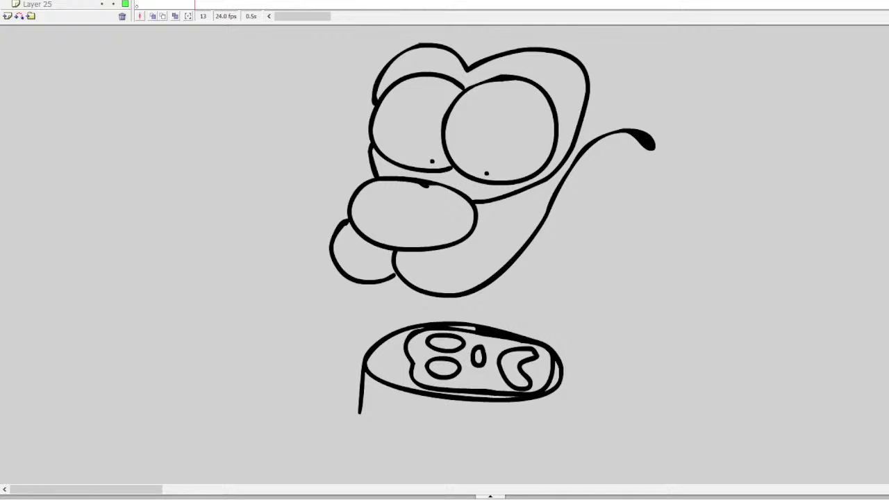
Step: Draw the can's other side and a hand gripping it, with three curled fingers, a raised thumb, and a rounded cuff at the wrist
scroll(577, 261, "down", 3)
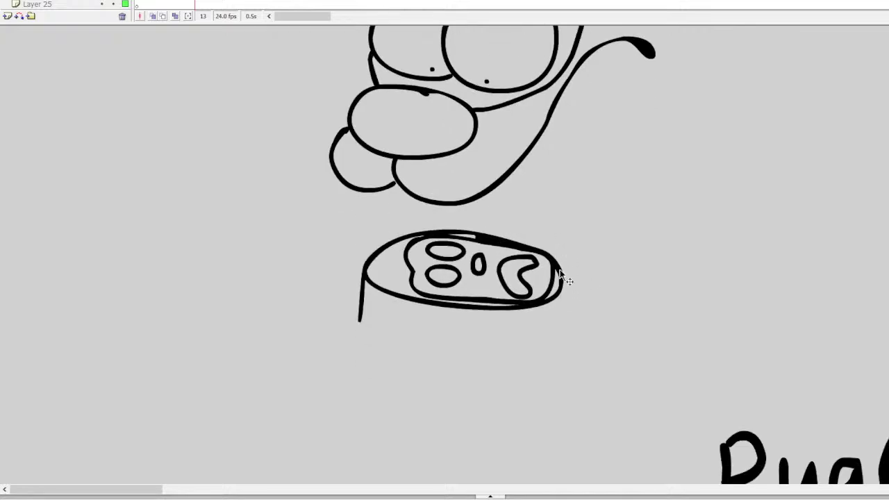
mouse_move(562, 275)
left_mouse_down()
mouse_move(564, 320)
mouse_move(500, 330)
mouse_move(506, 364)
mouse_move(572, 357)
left_mouse_up()
mouse_move(503, 365)
left_mouse_down()
mouse_move(520, 393)
mouse_move(552, 398)
mouse_move(573, 387)
left_mouse_up()
left_click_drag(496, 393, 577, 416)
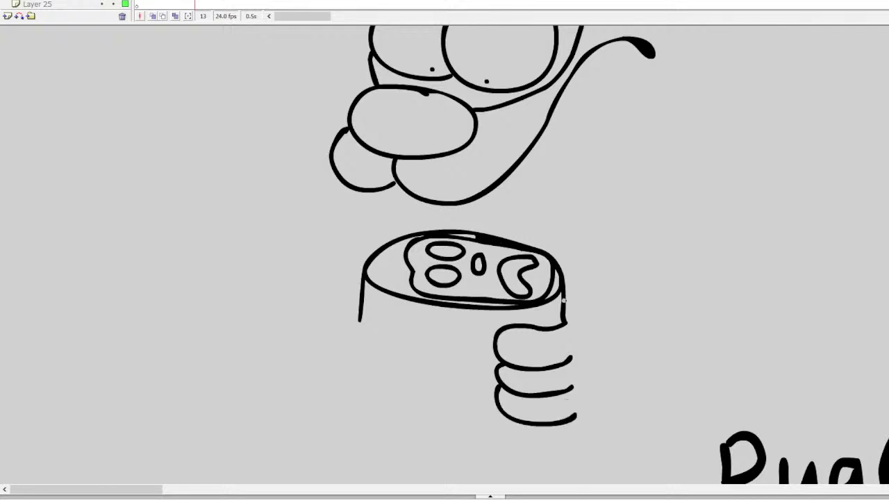
mouse_move(564, 300)
left_mouse_down()
mouse_move(594, 314)
mouse_move(595, 331)
left_mouse_up()
mouse_move(576, 419)
left_mouse_down()
mouse_move(609, 402)
mouse_move(612, 349)
mouse_move(588, 319)
mouse_move(638, 339)
mouse_move(644, 371)
mouse_move(612, 393)
left_mouse_up()
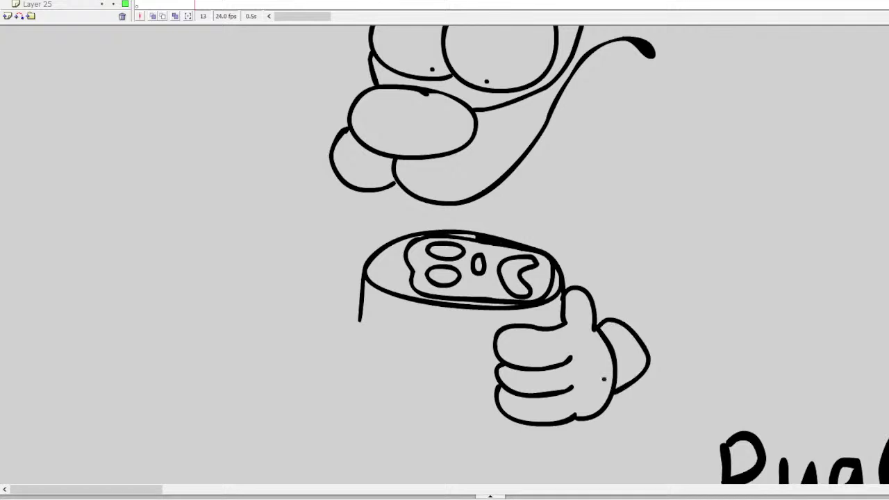
Step: Draw a thin arm as two long curved lines rising from the gripping hand's cuff
mouse_move(679, 107)
left_mouse_down()
mouse_move(660, 207)
mouse_move(611, 310)
mouse_move(667, 243)
mouse_move(693, 99)
mouse_move(712, 120)
mouse_move(704, 200)
mouse_move(645, 348)
left_mouse_up()
key("ctrl+z")
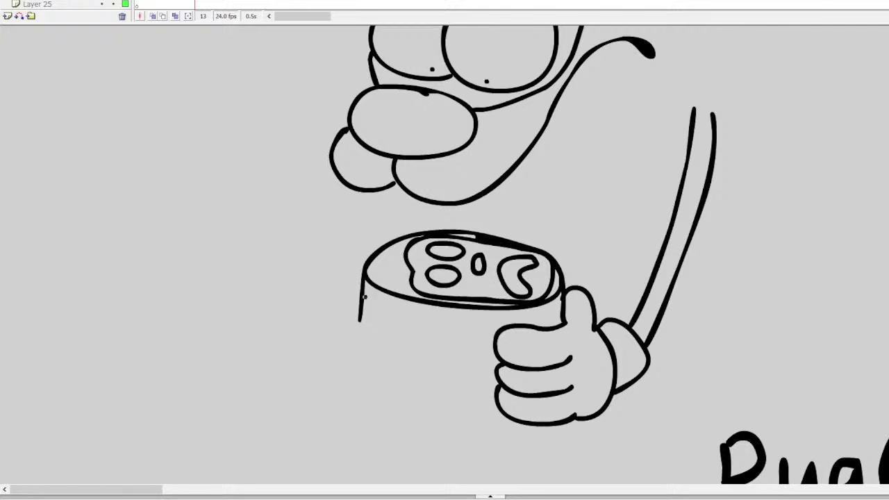
mouse_move(364, 297)
left_mouse_down()
mouse_move(362, 419)
mouse_move(400, 444)
mouse_move(467, 458)
mouse_move(537, 454)
mouse_move(561, 427)
left_mouse_up()
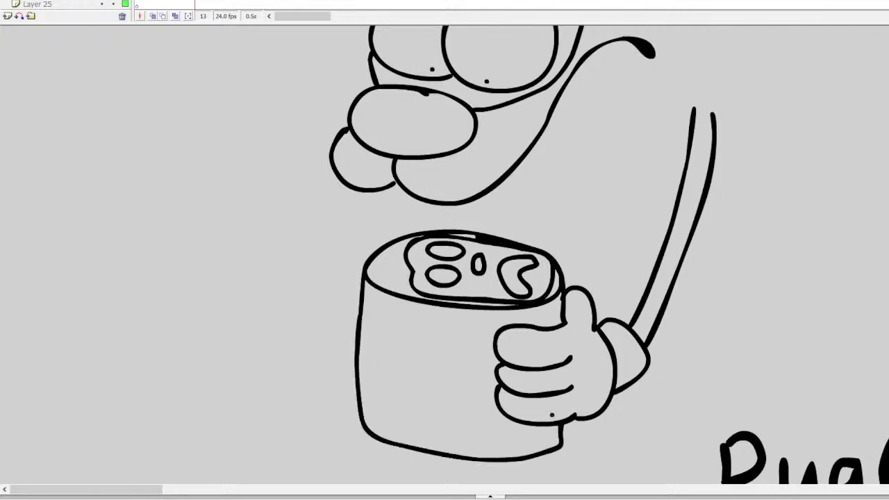
key("ctrl+z")
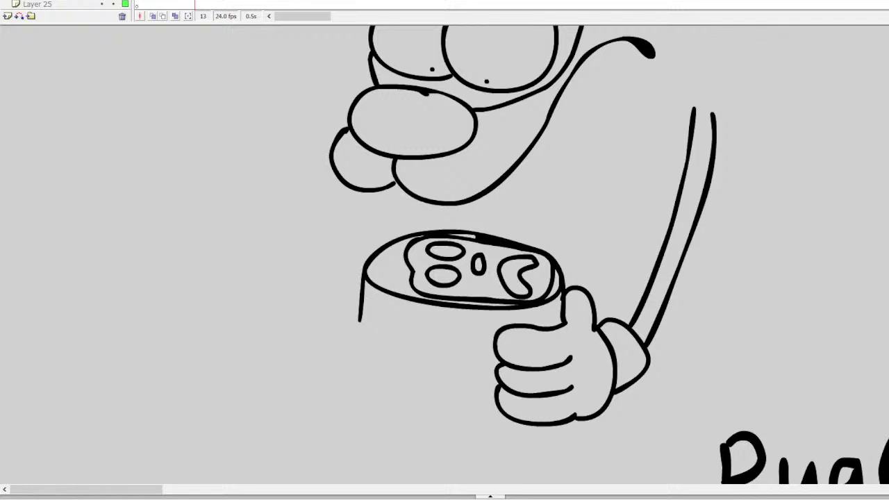
key("ctrl+z")
Step: Draw the other hand's three stacked fingers around the can's opposite edge and close the can body with side lines and a curved base
mouse_move(361, 298)
left_mouse_down()
mouse_move(393, 321)
mouse_move(381, 339)
mouse_move(341, 326)
mouse_move(341, 296)
mouse_move(361, 288)
left_mouse_up()
mouse_move(383, 341)
left_mouse_down()
mouse_move(371, 368)
mouse_move(340, 356)
mouse_move(338, 324)
left_mouse_up()
mouse_move(376, 369)
left_mouse_down()
mouse_move(367, 394)
mouse_move(339, 351)
left_mouse_up()
mouse_move(365, 394)
left_mouse_down()
mouse_move(363, 423)
mouse_move(374, 433)
left_mouse_up()
scroll(567, 353, "down", 2)
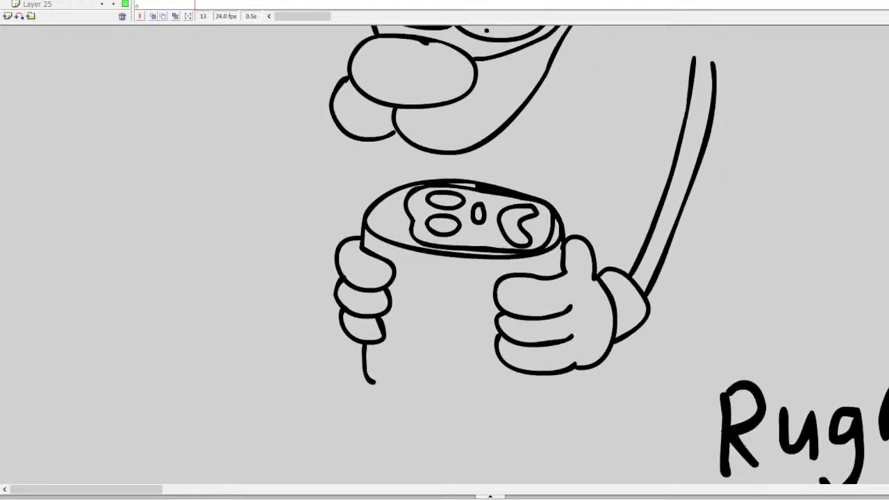
mouse_move(561, 374)
left_mouse_down()
mouse_move(553, 416)
mouse_move(470, 431)
mouse_move(410, 423)
mouse_move(371, 394)
mouse_move(372, 373)
left_mouse_up()
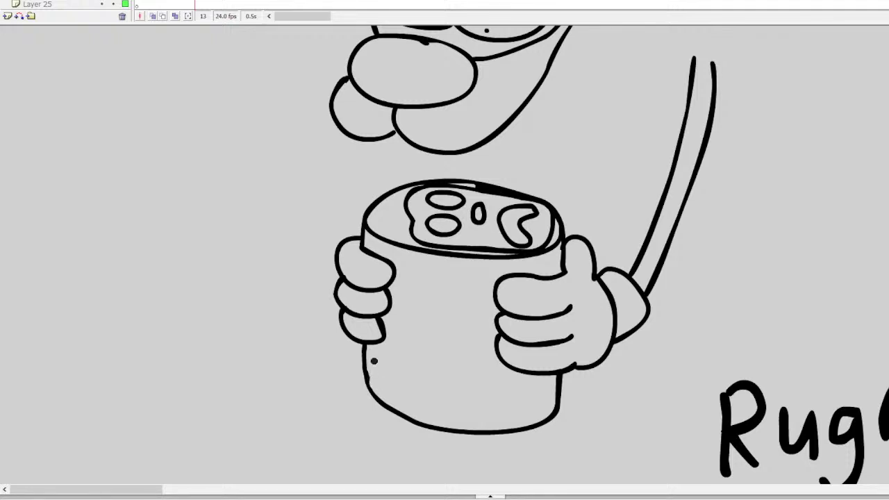
Step: Add short angled lines between the chin and the can, and a long curve from the face down to the wrist
scroll(445, 256, "up", 3)
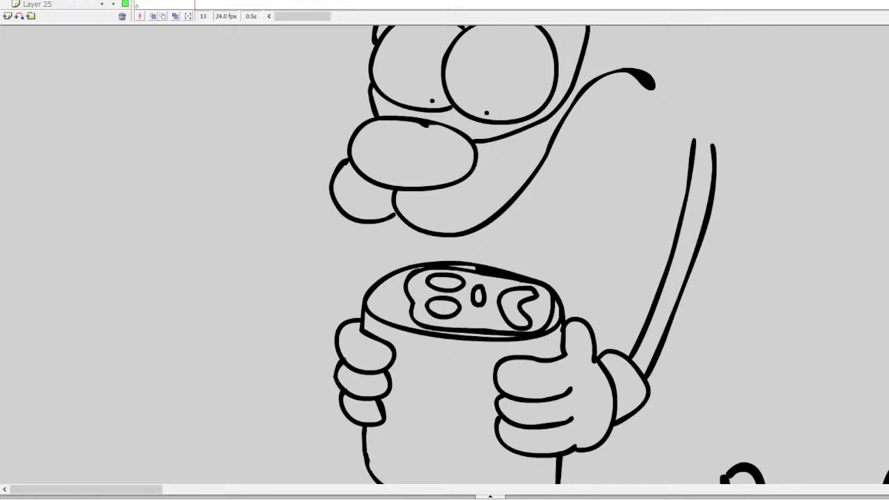
left_click_drag(480, 228, 499, 257)
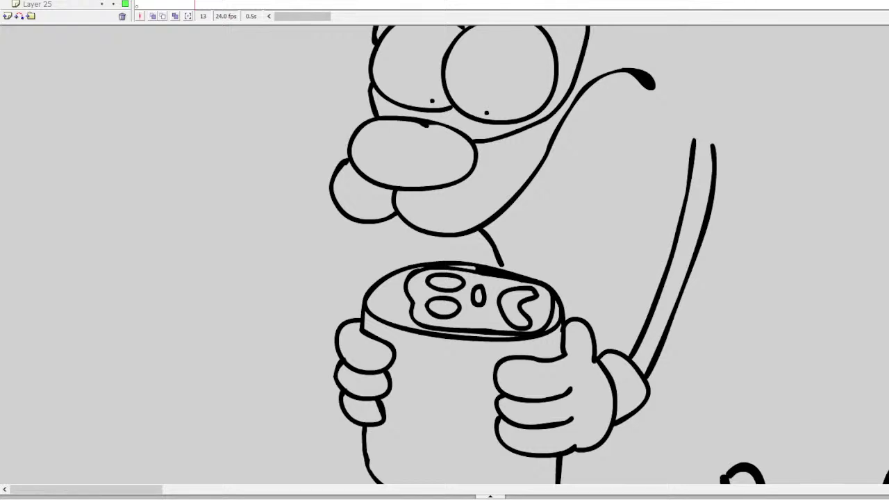
scroll(445, 255, "up", 2)
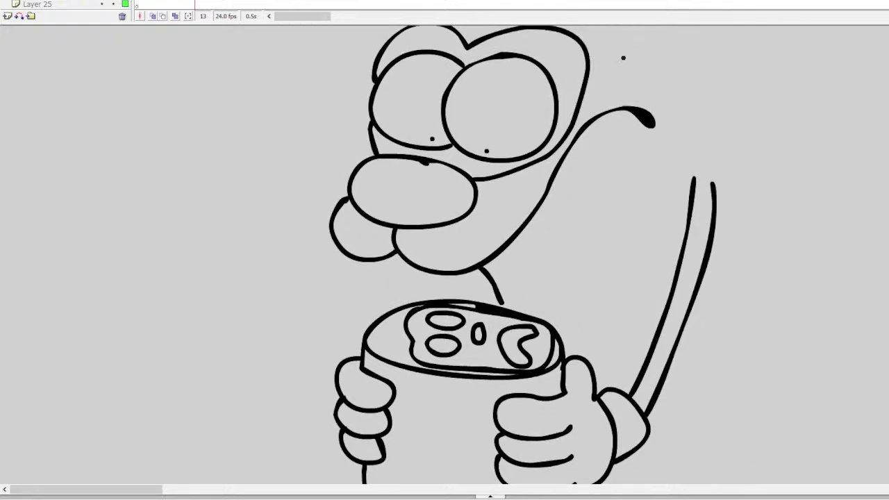
mouse_move(588, 84)
left_mouse_down()
mouse_move(654, 90)
mouse_move(670, 121)
mouse_move(678, 175)
mouse_move(665, 261)
mouse_move(615, 386)
left_mouse_up()
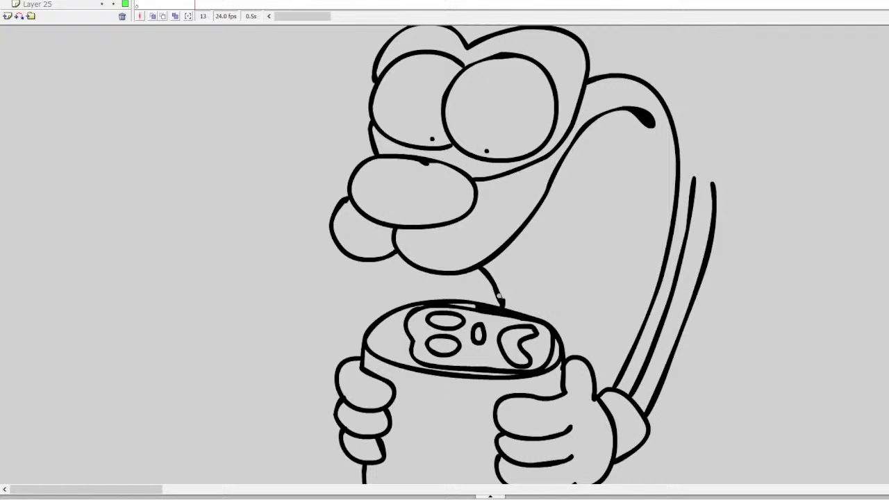
mouse_move(480, 270)
left_mouse_down()
mouse_move(462, 298)
mouse_move(484, 300)
mouse_move(487, 271)
left_mouse_up()
Step: Outline the top of the head with a dip, a pointed ear with an inner fold, and a long curved back ending at the cuff
scroll(521, 257, "up", 3)
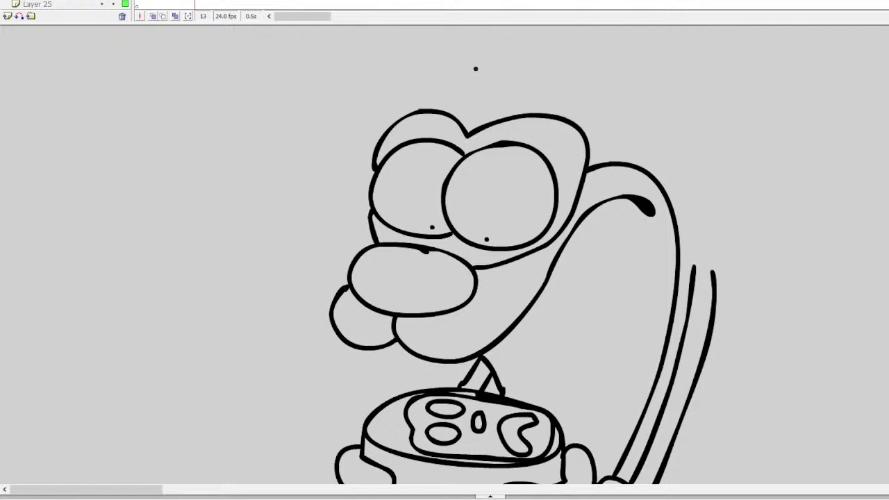
mouse_move(379, 142)
left_mouse_down()
mouse_move(398, 112)
mouse_move(447, 92)
mouse_move(486, 103)
mouse_move(551, 82)
mouse_move(701, 112)
mouse_move(727, 104)
mouse_move(726, 133)
mouse_move(703, 151)
mouse_move(653, 154)
left_mouse_up()
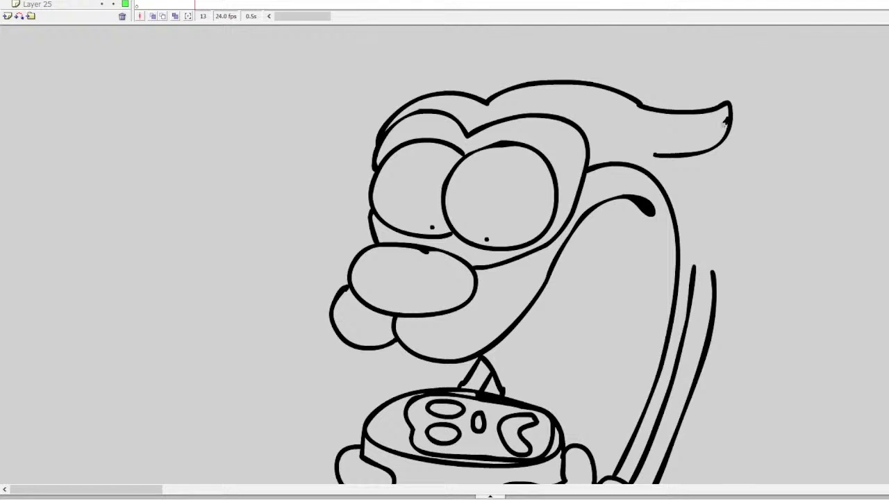
mouse_move(724, 121)
left_mouse_down()
mouse_move(671, 139)
mouse_move(659, 153)
left_mouse_up()
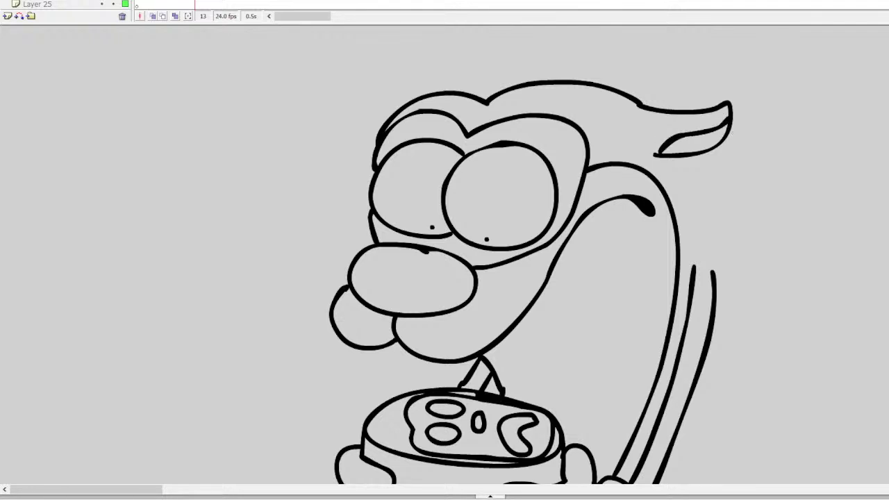
scroll(695, 153, "down", 3)
mouse_move(693, 104)
left_mouse_down()
mouse_move(744, 215)
mouse_move(747, 307)
mouse_move(719, 406)
mouse_move(685, 442)
mouse_move(648, 451)
left_mouse_up()
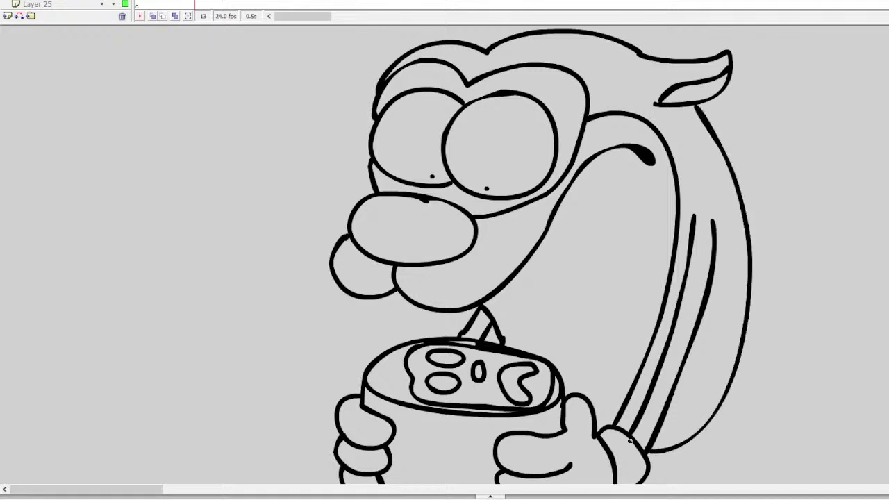
Step: Draw a short leg under the body with a large rounded foot beside the can
scroll(697, 226, "down", 5)
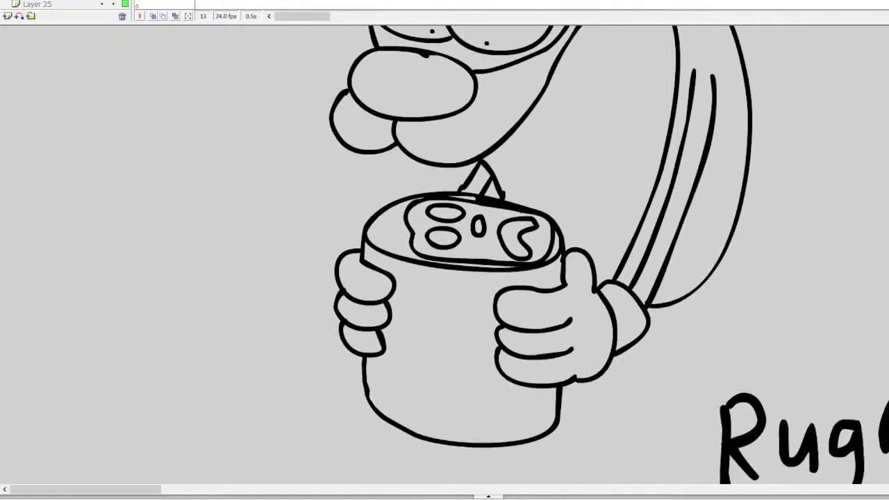
mouse_move(672, 285)
left_mouse_down()
mouse_move(663, 318)
mouse_move(672, 348)
left_mouse_up()
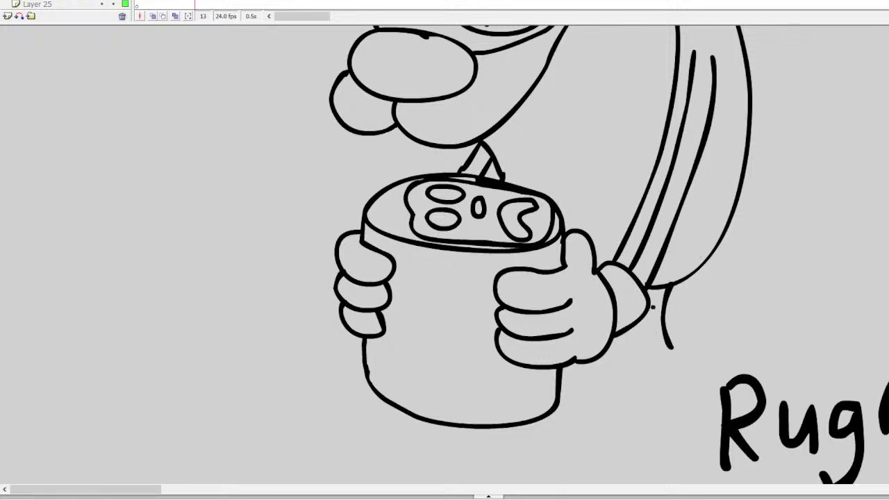
mouse_move(646, 316)
left_mouse_down()
mouse_move(641, 342)
mouse_move(701, 353)
mouse_move(691, 397)
mouse_move(620, 423)
mouse_move(575, 406)
mouse_move(575, 367)
mouse_move(640, 353)
left_mouse_up()
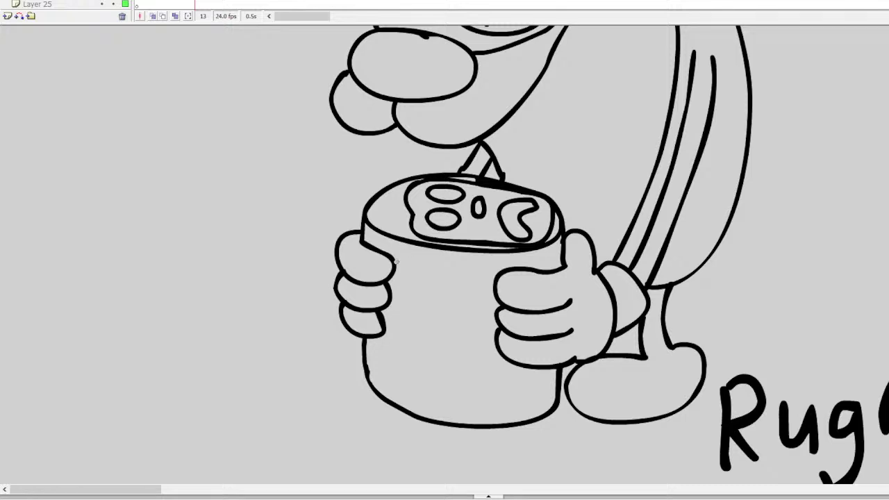
left_click_drag(397, 262, 435, 269)
key("ctrl+z")
mouse_move(381, 189)
left_mouse_down()
mouse_move(324, 162)
mouse_move(239, 165)
mouse_move(223, 198)
mouse_move(283, 227)
mouse_move(355, 204)
mouse_move(331, 179)
mouse_move(252, 168)
mouse_move(195, 199)
mouse_move(232, 231)
mouse_move(318, 230)
mouse_move(353, 207)
left_mouse_up()
key("ctrl+z")
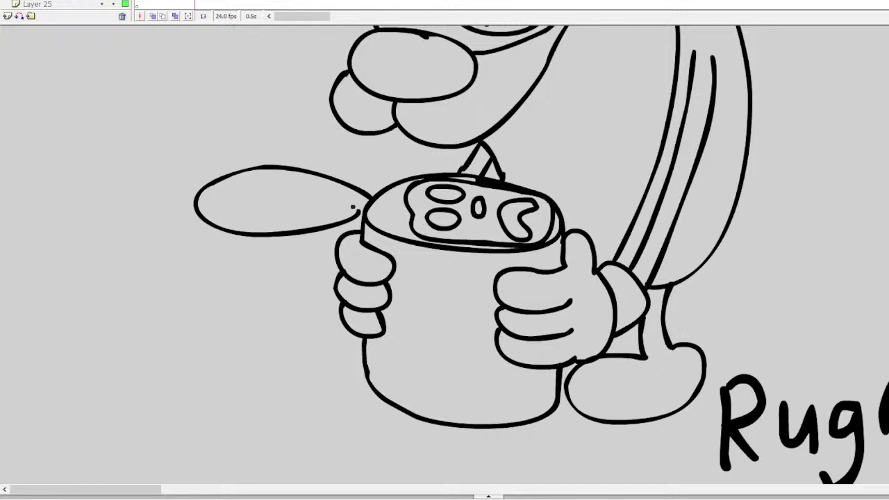
key("ctrl+z")
Step: Draw a long rounded oval extending outward from the can's rim above the fingers, and add two filled nostrils to the nose
mouse_move(368, 198)
left_mouse_down()
mouse_move(281, 172)
mouse_move(220, 175)
mouse_move(188, 198)
mouse_move(199, 221)
mouse_move(254, 234)
mouse_move(366, 205)
left_mouse_up()
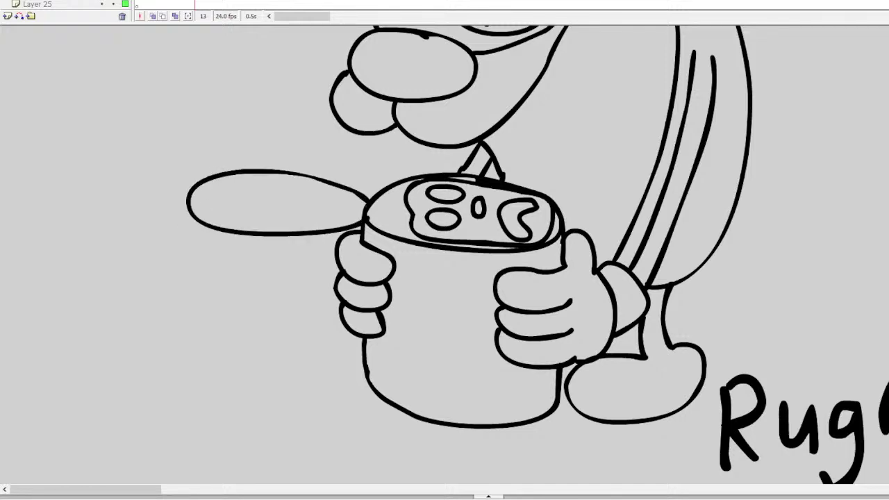
scroll(445, 255, "up", 5)
scroll(444, 256, "down", 5)
scroll(444, 256, "up", 5)
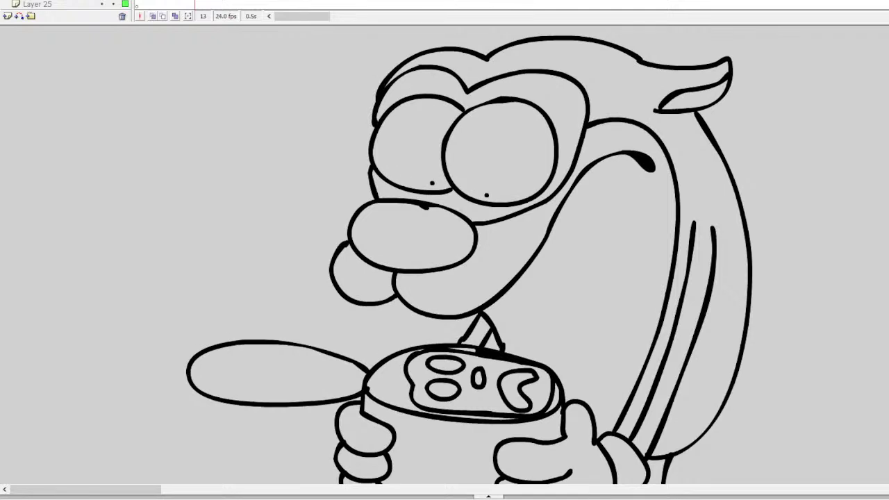
scroll(445, 256, "down", 2)
scroll(444, 255, "down", 3)
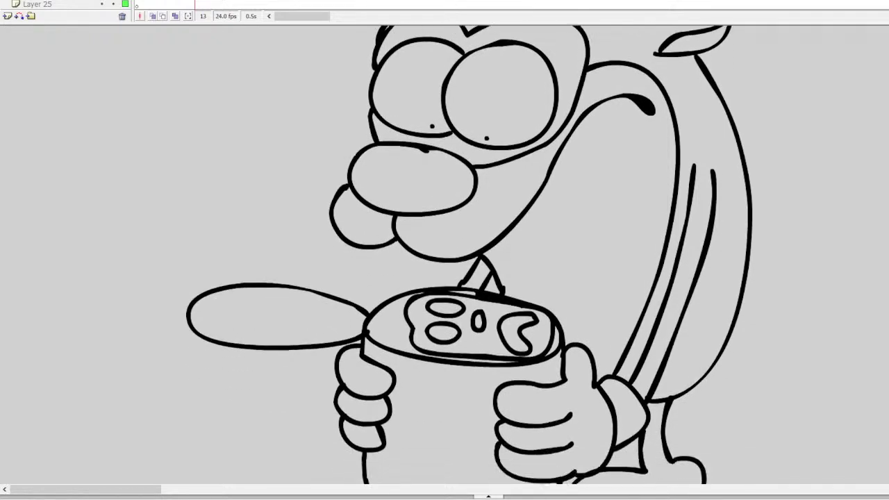
left_click_drag(431, 171, 441, 171)
left_click_drag(373, 161, 375, 164)
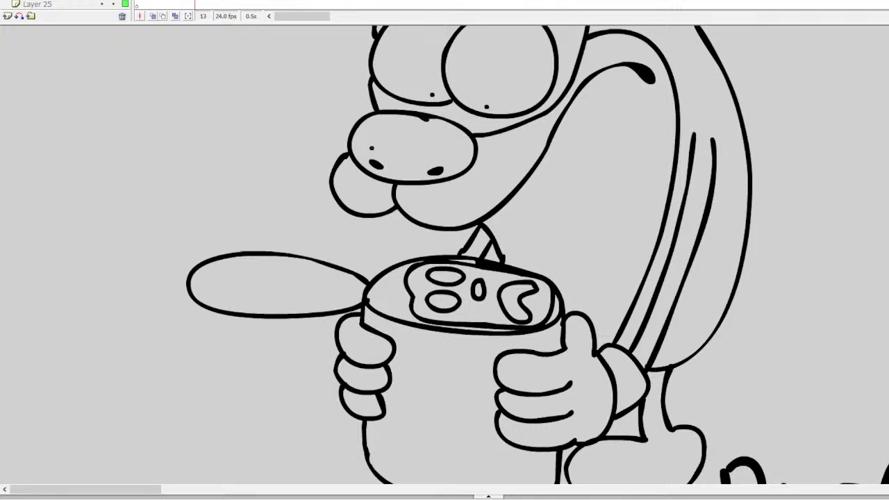
Step: Replace the dipped top of the head with one smooth curve and erase the old dip line
scroll(444, 256, "up", 1)
scroll(445, 256, "down", 3)
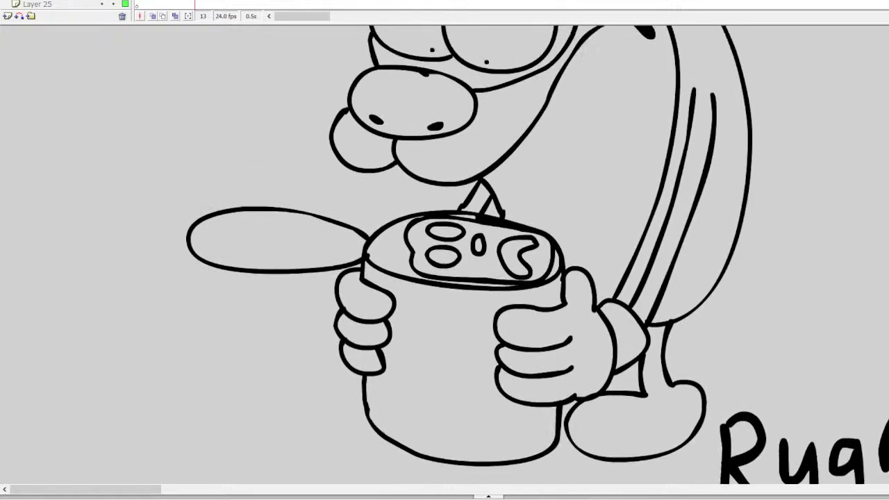
scroll(445, 256, "up", 8)
scroll(444, 255, "down", 2)
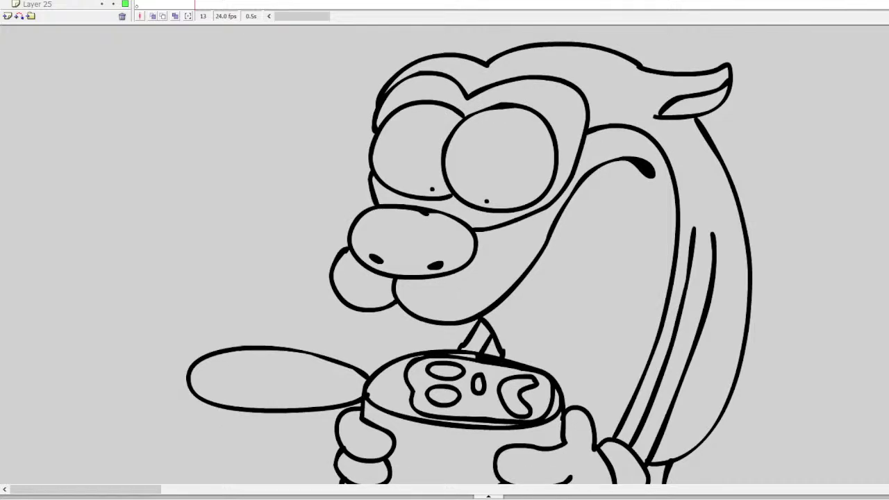
scroll(445, 256, "up", 5)
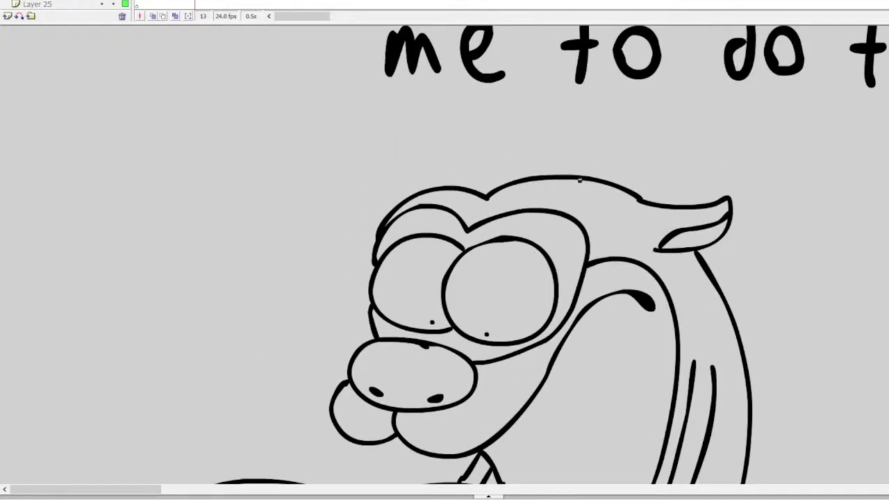
mouse_move(580, 180)
left_mouse_down()
mouse_move(484, 173)
mouse_move(419, 184)
left_mouse_up()
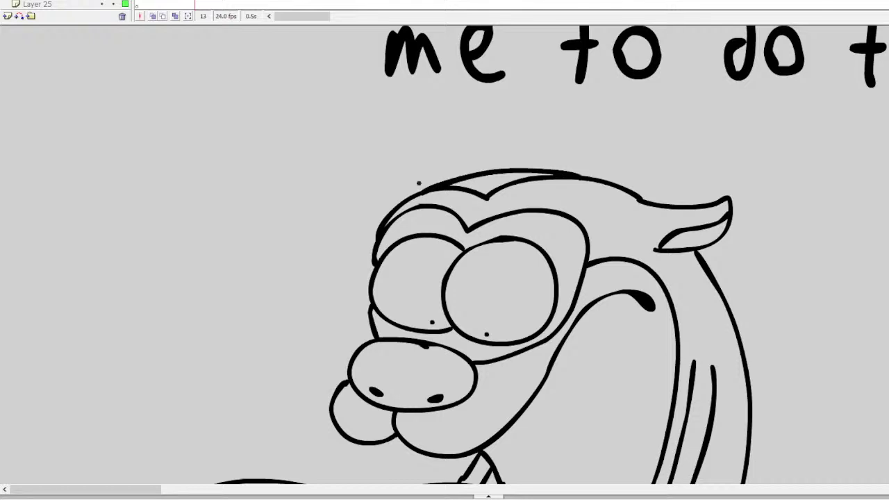
mouse_move(488, 198)
left_mouse_down()
mouse_move(432, 196)
mouse_move(534, 179)
mouse_move(587, 183)
left_mouse_up()
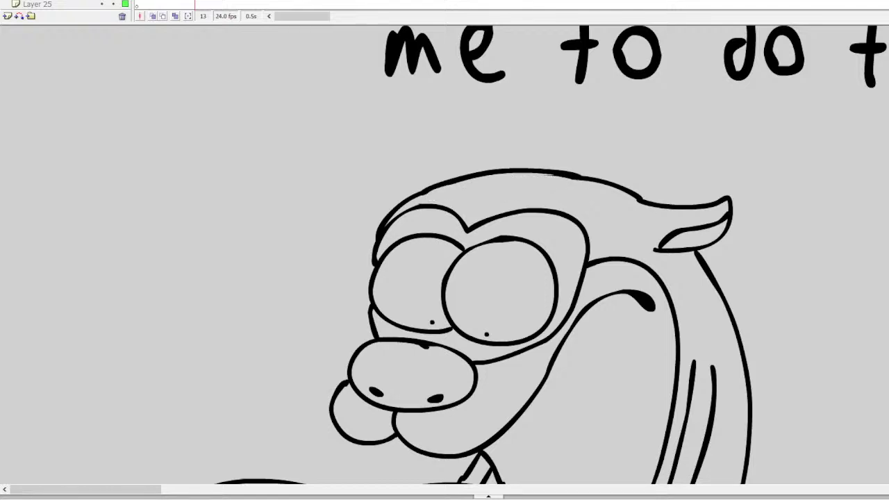
Step: Draw three thin curved hairs sprouting from one point on top of the head
left_click_drag(502, 169, 393, 115)
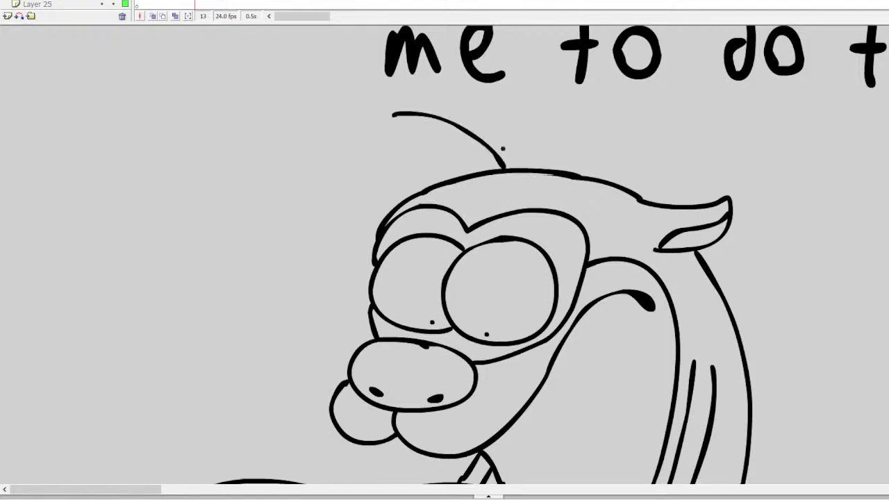
left_click_drag(497, 164, 386, 125)
mouse_move(507, 167)
left_mouse_down()
mouse_move(479, 115)
mouse_move(423, 87)
left_mouse_up()
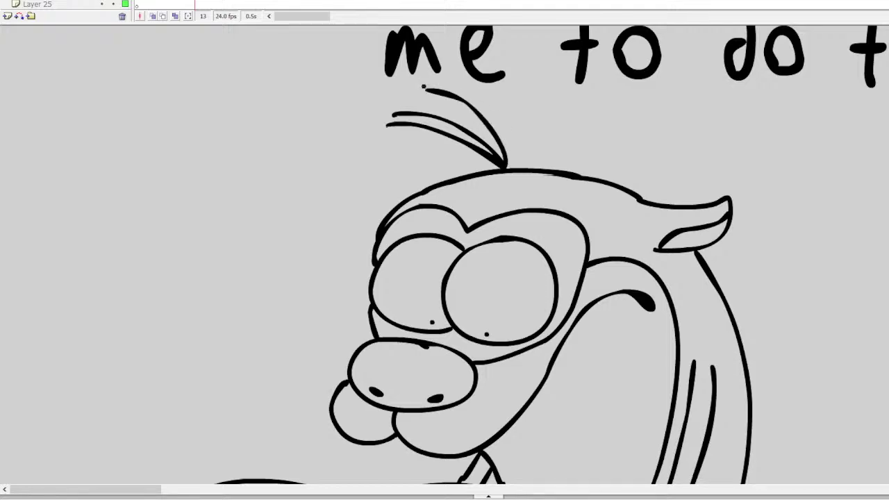
scroll(424, 87, "down", 10)
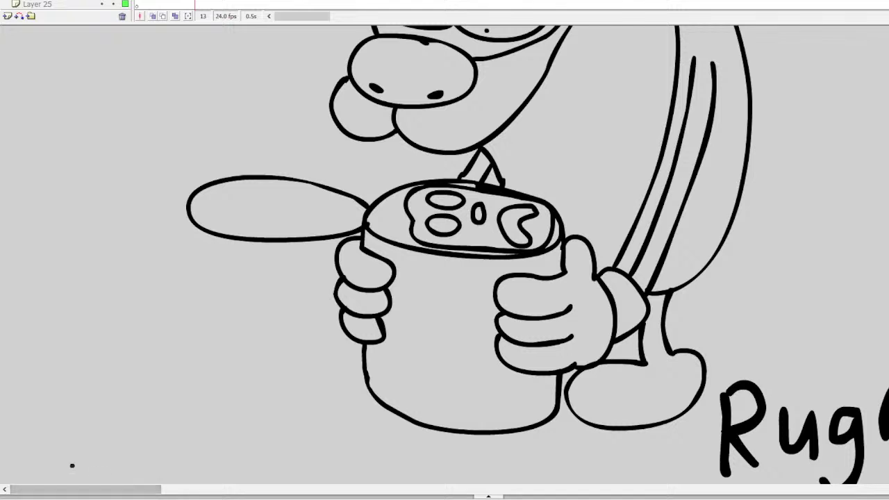
left_click_drag(47, 99, 4, 106)
scroll(195, 483, "left", 3)
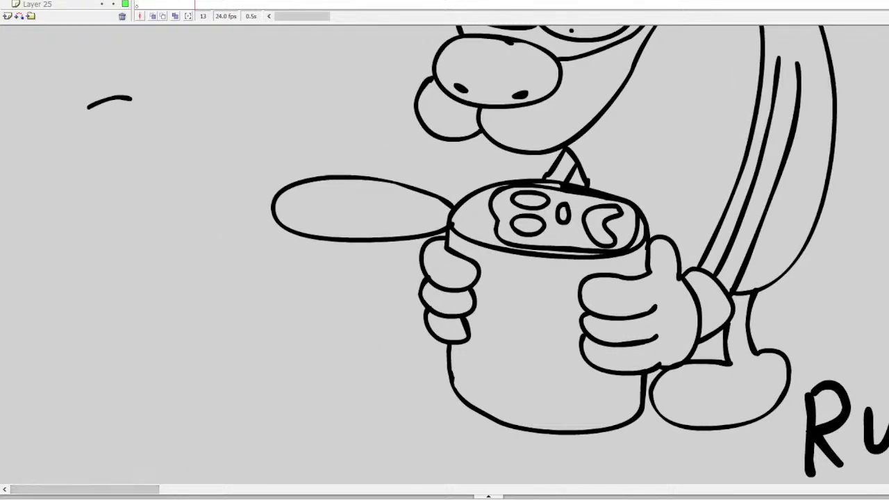
scroll(109, 471, "up", 3)
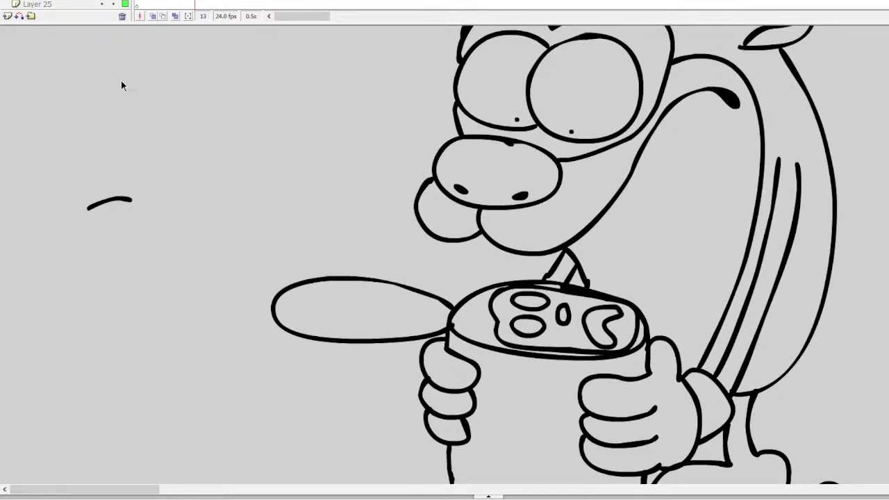
key("ctrl+z")
mouse_move(128, 78)
left_mouse_down()
mouse_move(99, 79)
mouse_move(136, 172)
mouse_move(136, 86)
mouse_move(116, 78)
mouse_move(76, 159)
mouse_move(147, 104)
mouse_move(95, 74)
mouse_move(191, 109)
mouse_move(214, 99)
mouse_move(278, 106)
left_mouse_up()
key("ctrl+z")
key("ctrl+z")
key("ctrl+z")
mouse_move(97, 65)
left_mouse_down()
mouse_move(205, 112)
mouse_move(278, 184)
mouse_move(243, 209)
mouse_move(117, 182)
mouse_move(72, 131)
mouse_move(76, 82)
mouse_move(149, 53)
mouse_move(285, 76)
mouse_move(341, 139)
left_mouse_up()
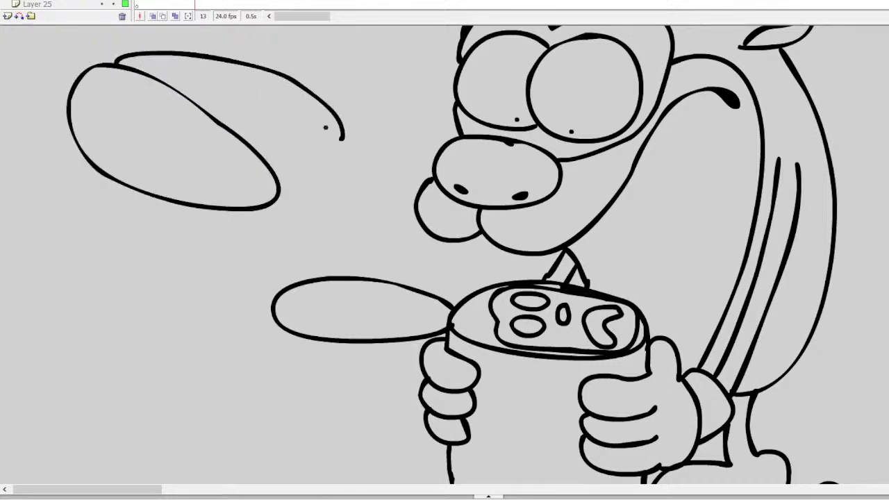
left_click_drag(91, 489, 86, 490)
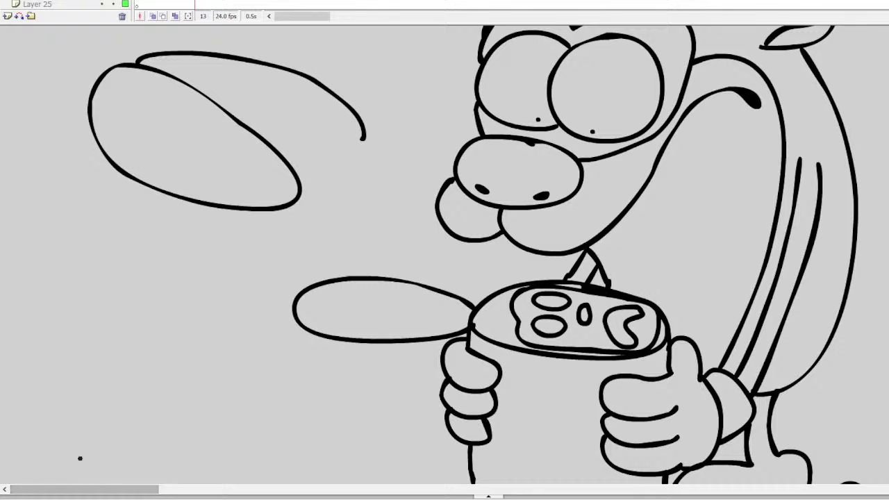
key("ctrl+z")
key("ctrl+z")
Step: Replace the tilted oval and loose curve with two large overlapping eyes, each containing a ringed oval pupil
mouse_move(143, 55)
left_mouse_down()
mouse_move(88, 134)
mouse_move(158, 179)
mouse_move(193, 120)
mouse_move(180, 68)
mouse_move(132, 48)
left_mouse_up()
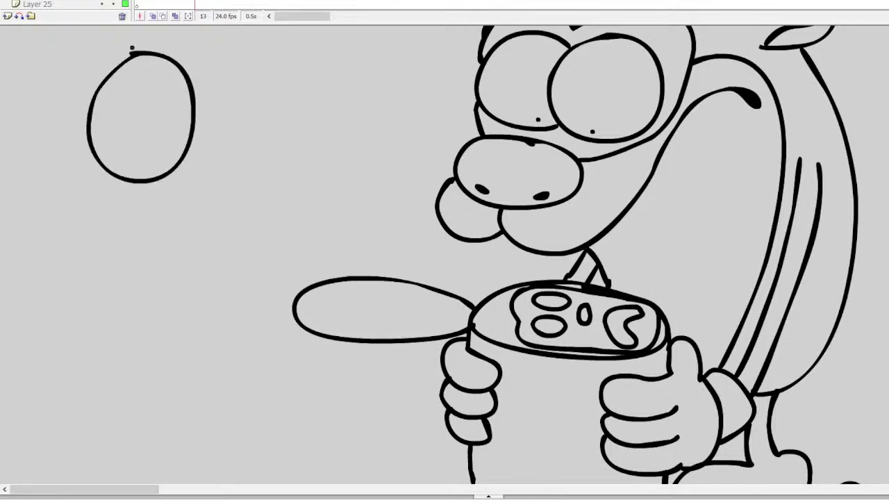
mouse_move(164, 82)
left_mouse_down()
mouse_move(157, 118)
mouse_move(165, 81)
mouse_move(153, 69)
mouse_move(162, 138)
mouse_move(183, 91)
mouse_move(243, 71)
mouse_move(252, 164)
mouse_move(175, 163)
left_mouse_up()
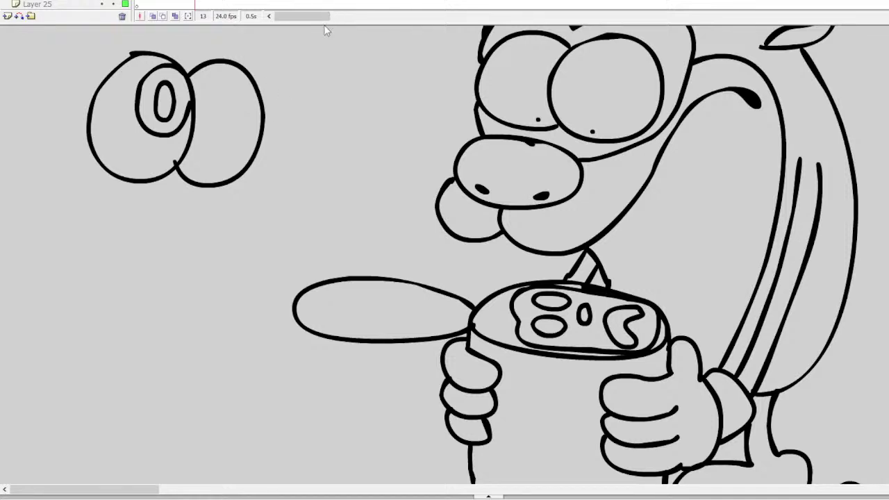
key("ctrl+z")
mouse_move(186, 72)
left_mouse_down()
mouse_move(239, 53)
mouse_move(270, 84)
mouse_move(272, 127)
mouse_move(253, 167)
mouse_move(201, 177)
mouse_move(177, 162)
mouse_move(208, 118)
mouse_move(218, 139)
mouse_move(199, 123)
mouse_move(207, 99)
mouse_move(230, 109)
mouse_move(233, 136)
mouse_move(217, 160)
mouse_move(185, 141)
left_mouse_up()
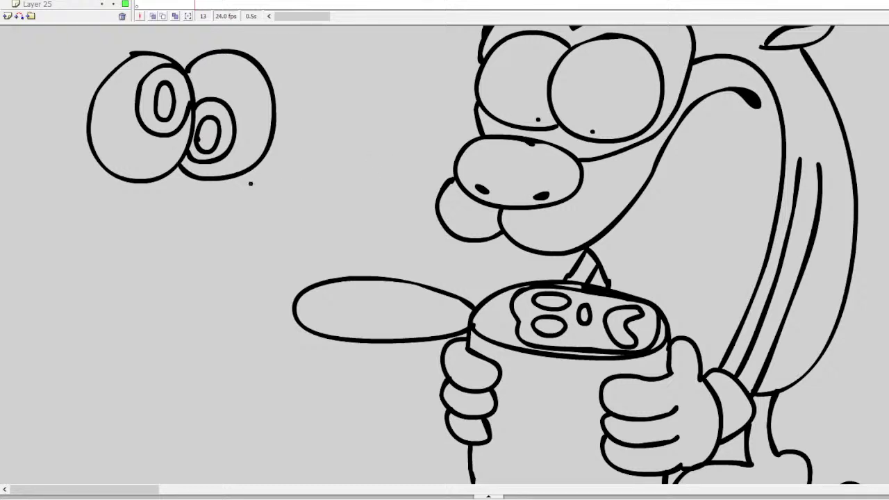
Step: Draw a small pointed nose under the eyes and continue the muzzle line into a huge, wide-open mouth
mouse_move(251, 184)
left_mouse_down()
mouse_move(209, 188)
mouse_move(231, 206)
mouse_move(275, 184)
left_mouse_up()
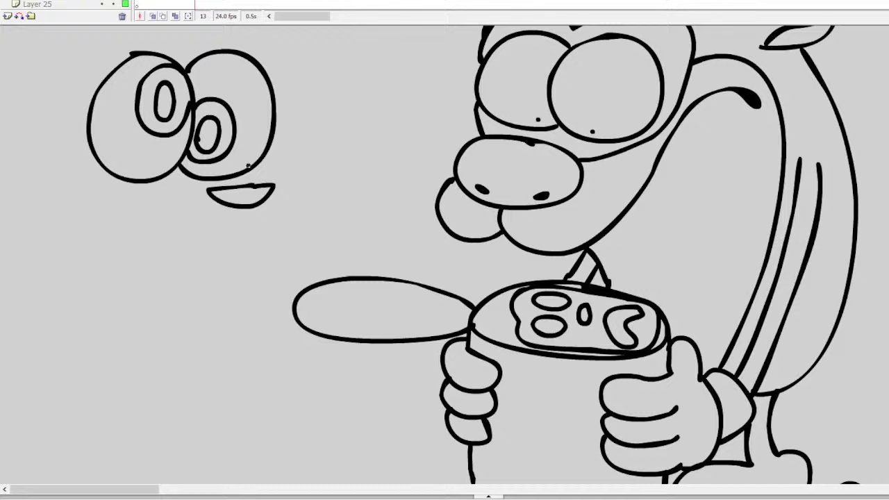
mouse_move(254, 165)
left_mouse_down()
mouse_move(277, 187)
mouse_move(259, 215)
left_mouse_up()
mouse_move(259, 214)
left_mouse_down()
mouse_move(126, 195)
mouse_move(60, 231)
mouse_move(56, 280)
mouse_move(94, 336)
mouse_move(146, 353)
mouse_move(246, 327)
left_mouse_up()
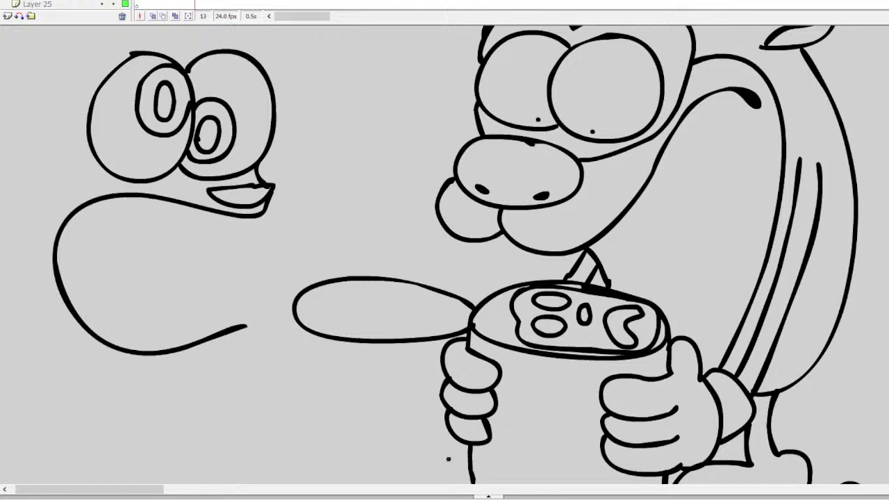
Step: Draw three spaced, blocky upper teeth hanging from the top edge of the open mouth
left_click_drag(105, 490, 100, 466)
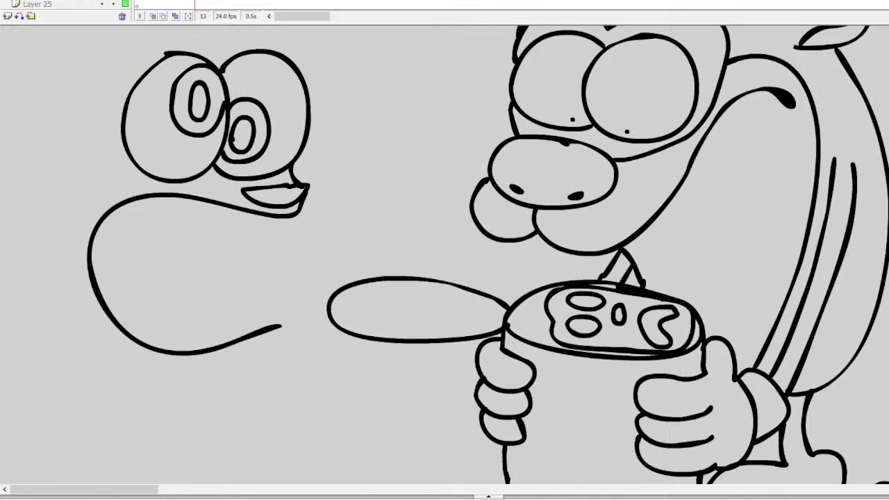
mouse_move(280, 217)
left_mouse_down()
mouse_move(261, 240)
mouse_move(180, 228)
mouse_move(170, 200)
mouse_move(176, 232)
mouse_move(214, 235)
mouse_move(218, 202)
left_mouse_up()
key("ctrl+z")
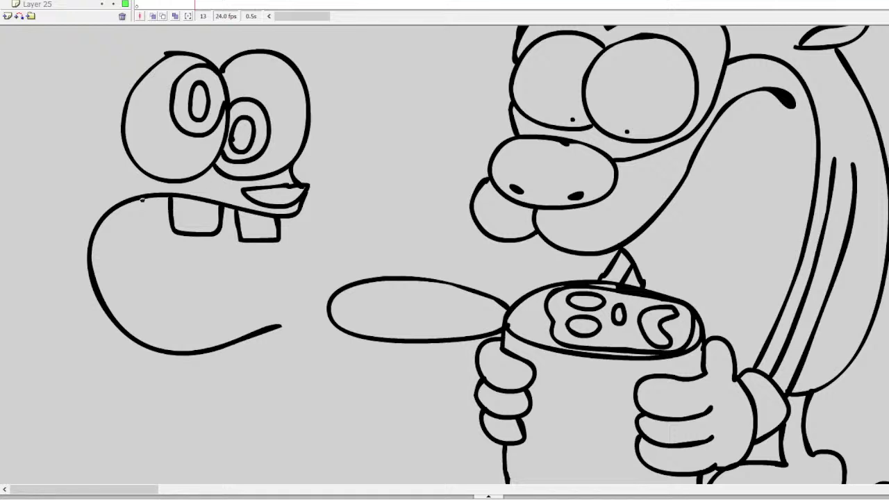
mouse_move(142, 200)
left_mouse_down()
mouse_move(120, 237)
mouse_move(89, 216)
left_mouse_up()
key("ctrl+z")
mouse_move(154, 198)
left_mouse_down()
mouse_move(125, 238)
mouse_move(110, 210)
mouse_move(137, 236)
mouse_move(107, 212)
left_mouse_up()
key("ctrl+z")
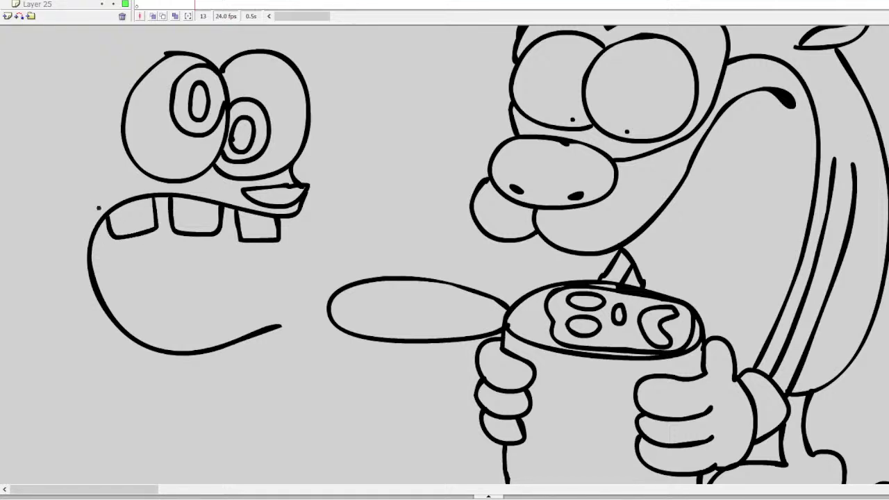
Step: Draw three blocky lower teeth, and fill the mouth interior with a wavy tongue and a curved throat line
mouse_move(128, 332)
left_mouse_down()
mouse_move(137, 308)
mouse_move(162, 319)
mouse_move(165, 346)
mouse_move(186, 310)
mouse_move(216, 305)
mouse_move(227, 341)
left_mouse_up()
mouse_move(273, 324)
left_mouse_down()
mouse_move(273, 310)
mouse_move(243, 312)
mouse_move(243, 335)
left_mouse_up()
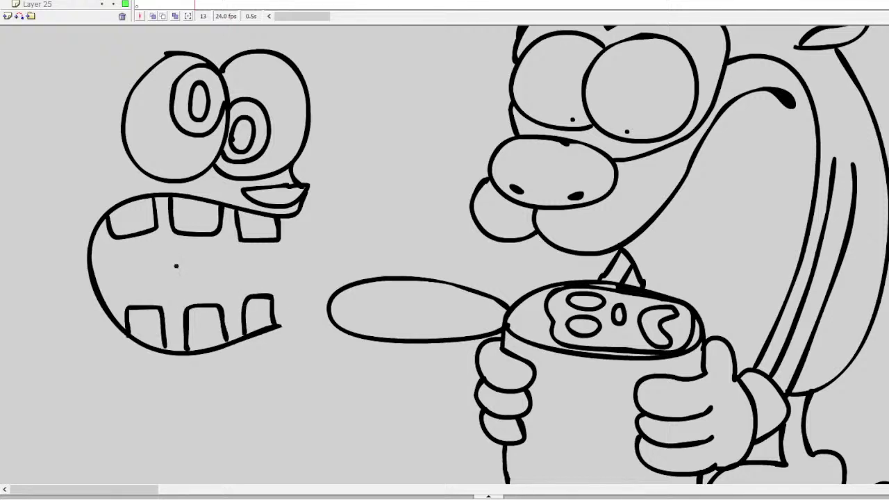
mouse_move(96, 272)
left_mouse_down()
mouse_move(224, 261)
mouse_move(224, 272)
mouse_move(201, 277)
mouse_move(98, 278)
left_mouse_up()
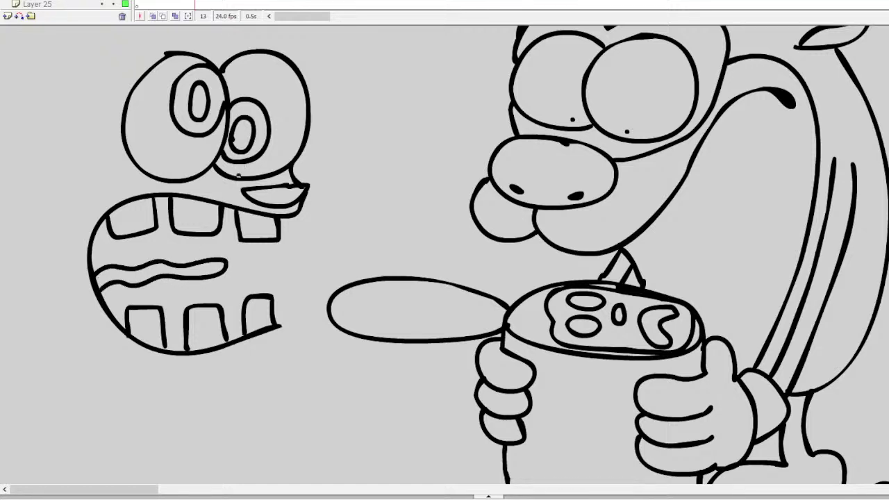
mouse_move(167, 197)
left_mouse_down()
mouse_move(150, 264)
mouse_move(165, 313)
mouse_move(182, 330)
left_mouse_up()
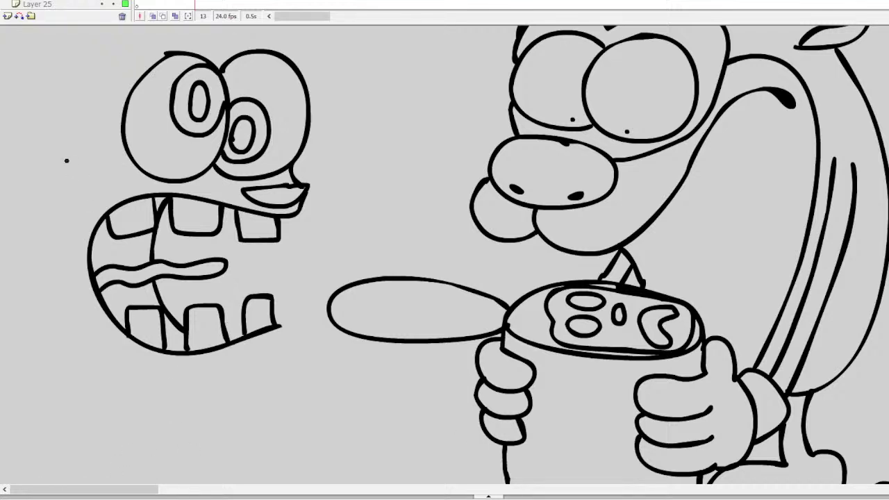
left_click_drag(66, 162, 23, 178)
left_click_drag(126, 490, 116, 491)
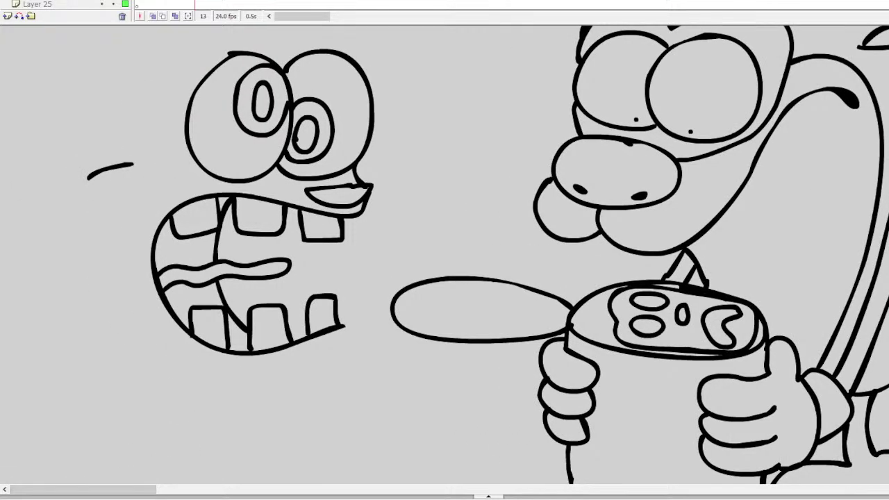
scroll(445, 255, "up", 2)
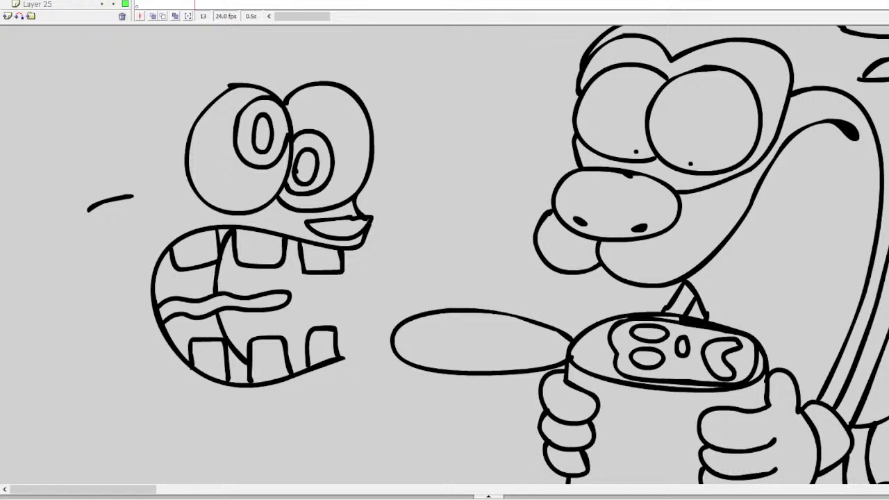
key("ctrl+z")
mouse_move(224, 87)
left_mouse_down()
mouse_move(168, 95)
mouse_move(173, 102)
mouse_move(145, 120)
left_mouse_up()
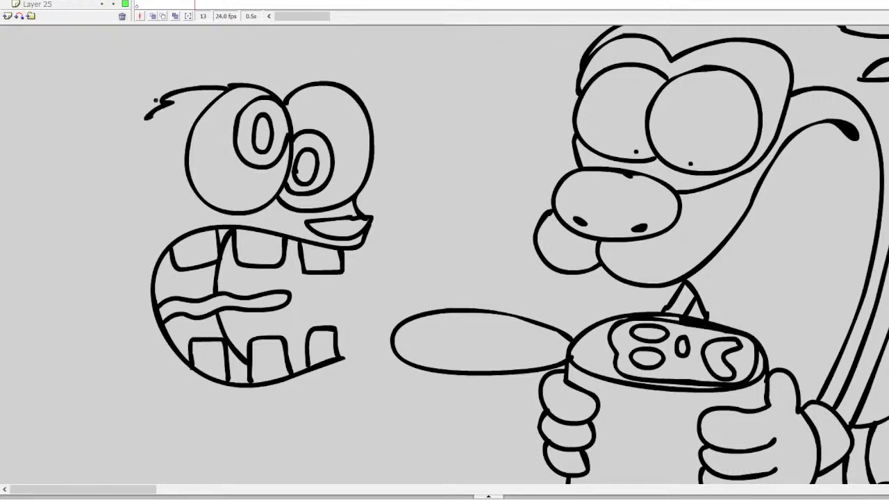
key("ctrl+z")
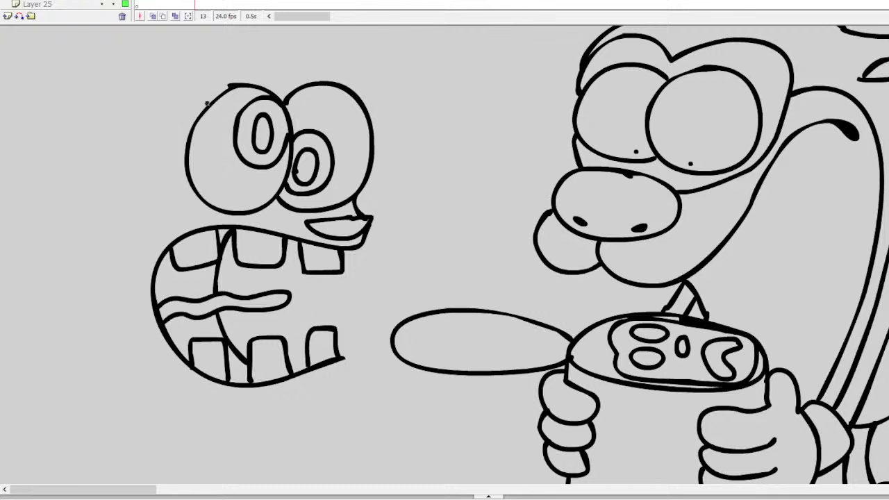
Step: Draw a jagged hair tuft behind the eyes and a hand clutching the head, with nails on its curled fingers
mouse_move(214, 104)
left_mouse_down()
mouse_move(189, 88)
mouse_move(187, 100)
mouse_move(161, 93)
mouse_move(143, 119)
left_mouse_up()
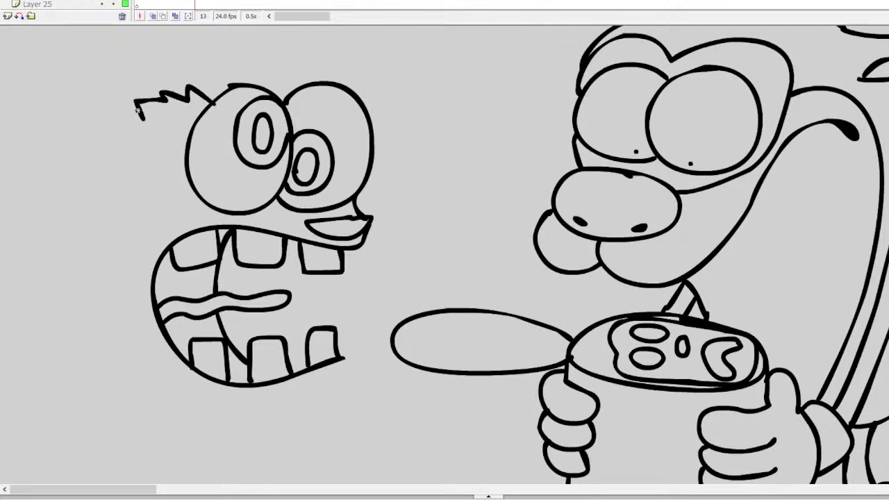
mouse_move(115, 109)
left_mouse_down()
mouse_move(135, 120)
mouse_move(129, 139)
mouse_move(86, 170)
left_mouse_up()
key("ctrl+z")
mouse_move(134, 136)
left_mouse_down()
mouse_move(101, 137)
mouse_move(82, 162)
mouse_move(170, 148)
mouse_move(124, 209)
left_mouse_up()
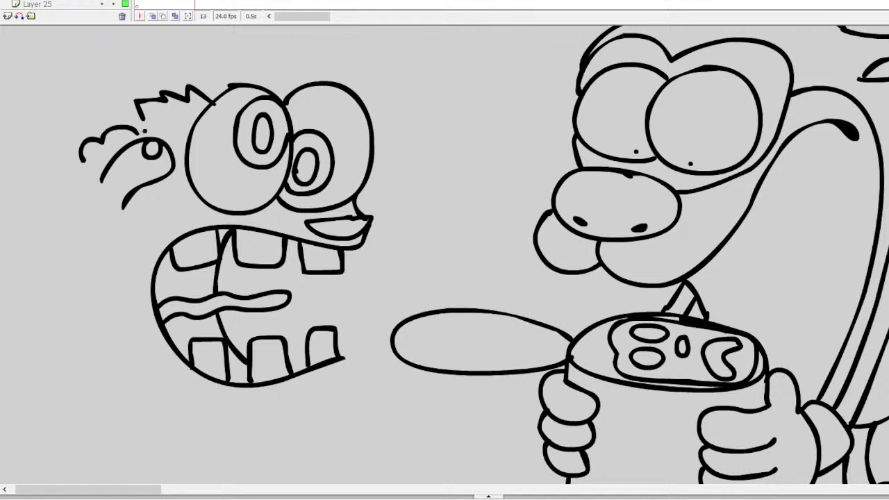
left_click_drag(141, 155, 167, 153)
mouse_move(129, 128)
left_mouse_down()
mouse_move(91, 112)
mouse_move(61, 140)
left_mouse_up()
mouse_move(97, 118)
left_mouse_down()
mouse_move(123, 120)
mouse_move(117, 110)
mouse_move(180, 89)
mouse_move(151, 119)
mouse_move(130, 121)
left_mouse_up()
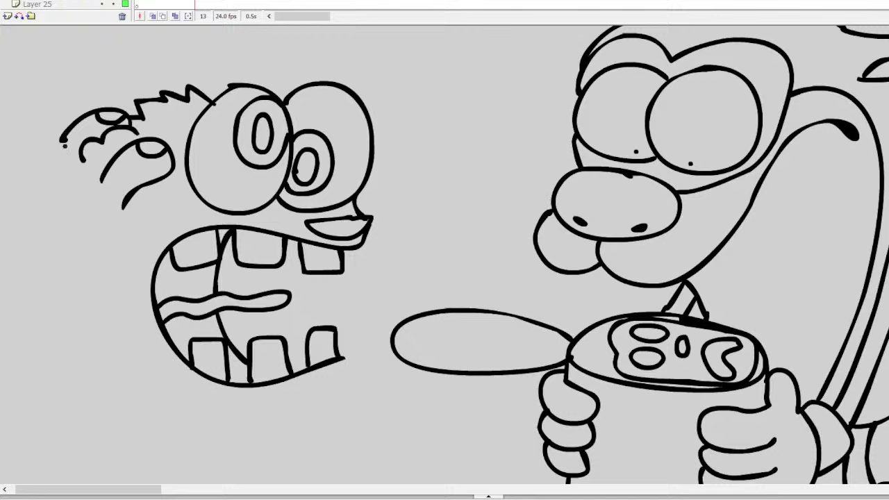
mouse_move(104, 179)
left_mouse_down()
mouse_move(80, 175)
mouse_move(75, 150)
mouse_move(53, 174)
left_mouse_up()
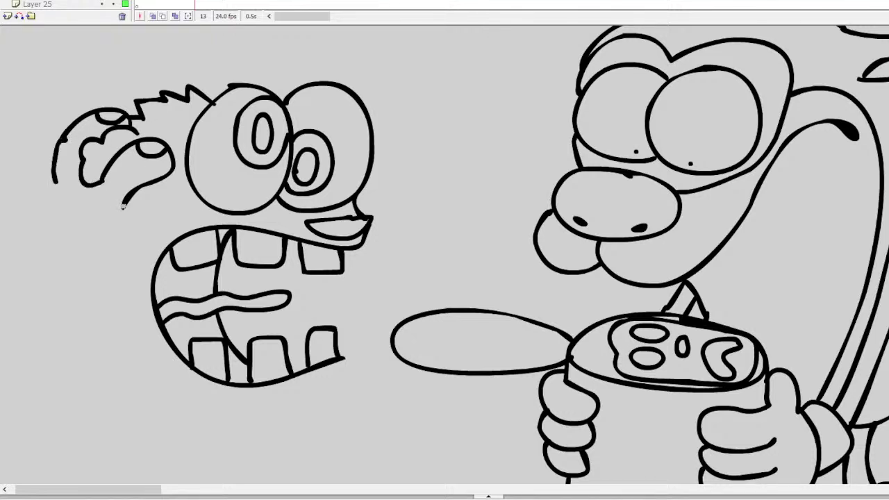
Step: Draw the wrist and a thin arm bent sharply at the elbow, plus the curved back of the head beside it
left_click_drag(124, 205, 82, 241)
mouse_move(55, 182)
left_mouse_down()
mouse_move(33, 367)
mouse_move(69, 382)
mouse_move(140, 366)
left_mouse_up()
left_click_drag(146, 490, 115, 490)
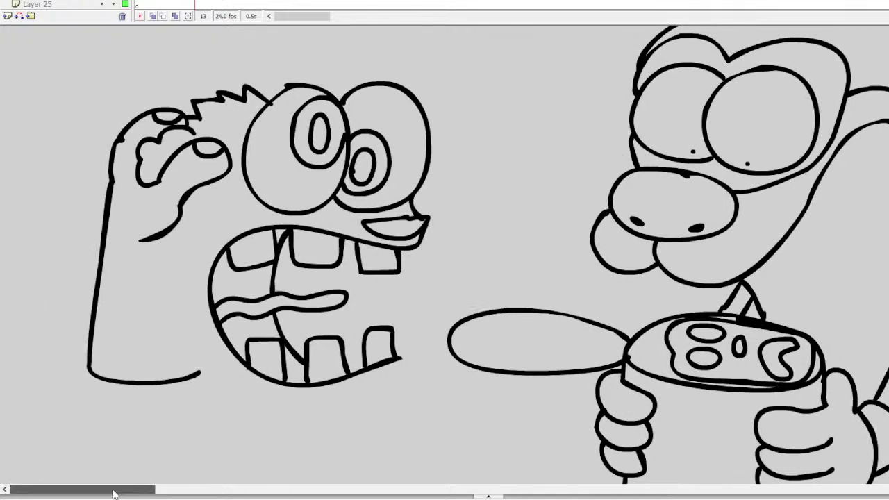
key("ctrl+z")
mouse_move(114, 180)
left_mouse_down()
mouse_move(79, 221)
mouse_move(38, 376)
mouse_move(172, 368)
left_mouse_up()
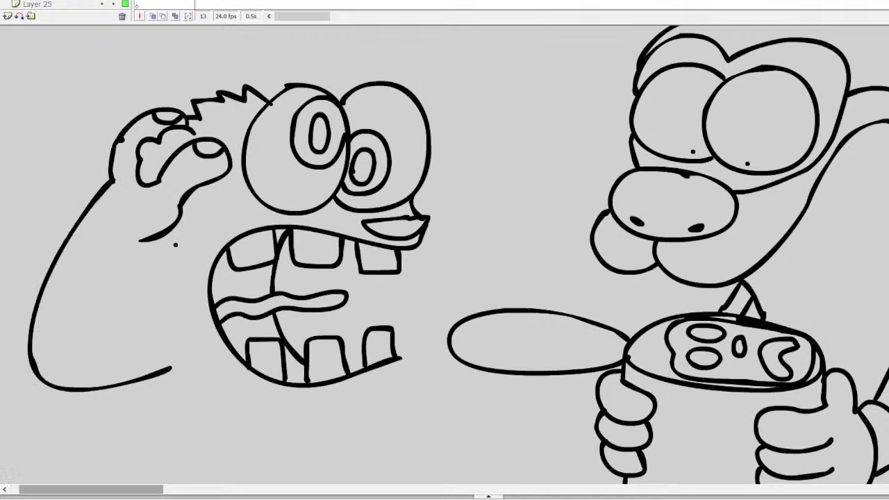
mouse_move(142, 240)
left_mouse_down()
mouse_move(106, 258)
mouse_move(60, 333)
mouse_move(79, 348)
mouse_move(160, 327)
left_mouse_up()
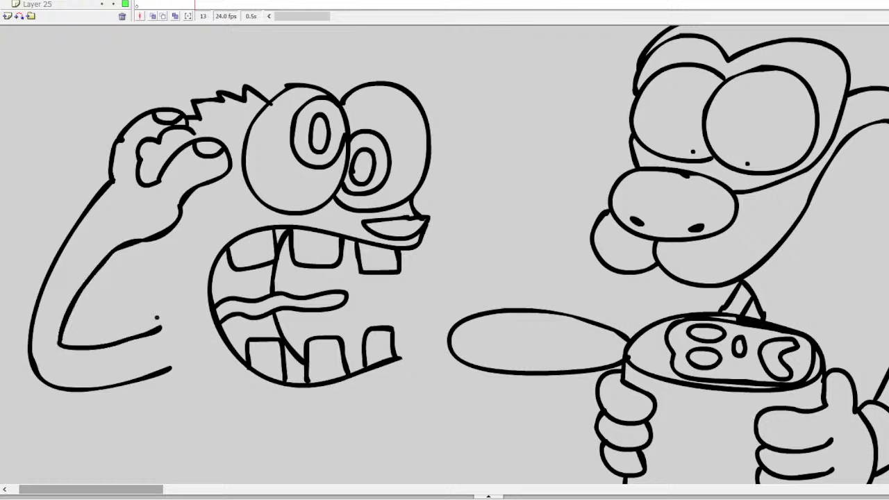
mouse_move(143, 239)
left_mouse_down()
mouse_move(141, 267)
mouse_move(157, 319)
left_mouse_up()
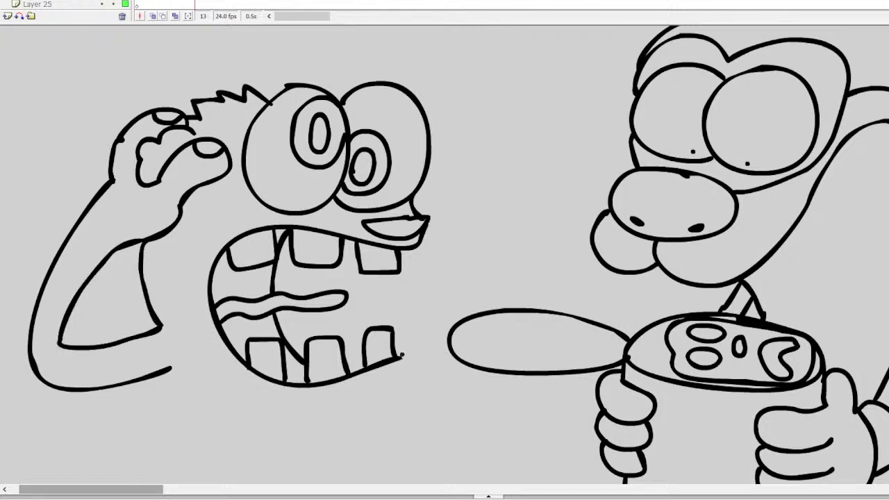
Step: Outline the lower jaw beneath the bottom teeth and draw the other bent arm on the far side of the face
mouse_move(402, 355)
left_mouse_down()
mouse_move(375, 388)
mouse_move(314, 405)
mouse_move(259, 403)
mouse_move(205, 378)
left_mouse_up()
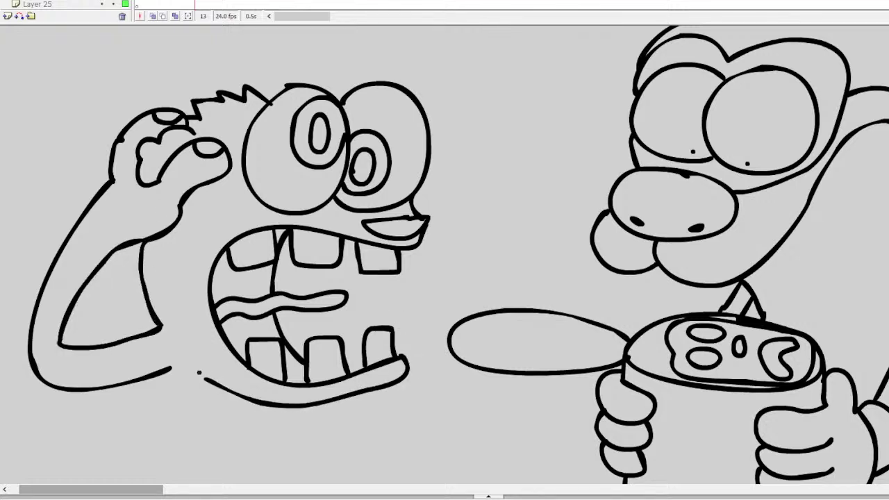
mouse_move(431, 148)
left_mouse_down()
mouse_move(483, 202)
mouse_move(507, 247)
mouse_move(394, 347)
left_mouse_up()
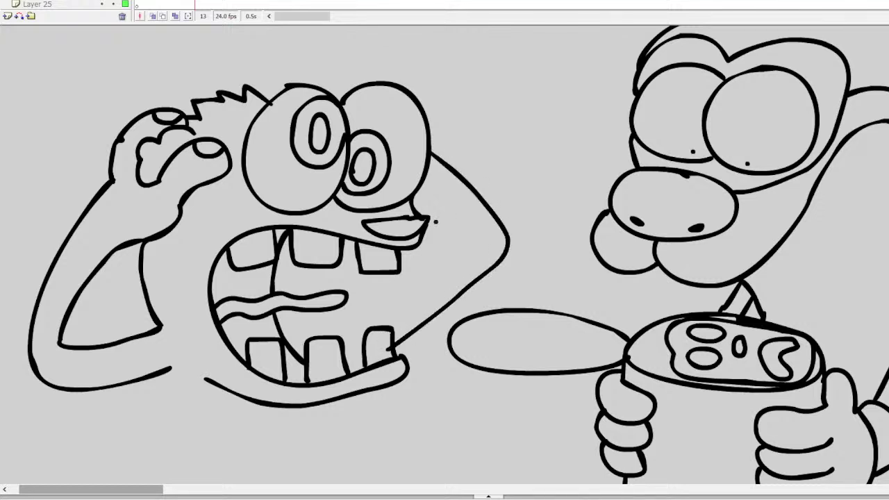
mouse_move(421, 185)
left_mouse_down()
mouse_move(458, 211)
mouse_move(471, 239)
mouse_move(403, 300)
mouse_move(337, 330)
left_mouse_up()
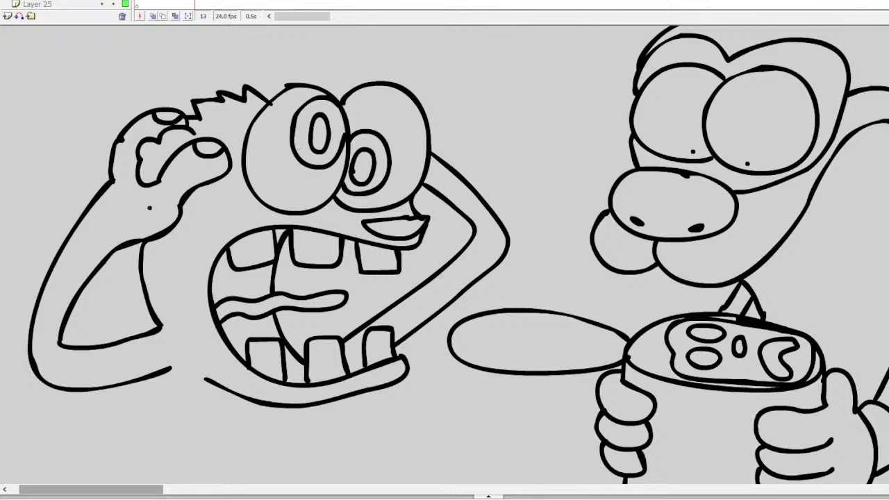
Step: Draw two long ears sweeping outward and down from both sides of the head, each with an inner fold line
mouse_move(144, 111)
left_mouse_down()
mouse_move(126, 99)
mouse_move(41, 84)
mouse_move(33, 116)
mouse_move(133, 119)
left_mouse_up()
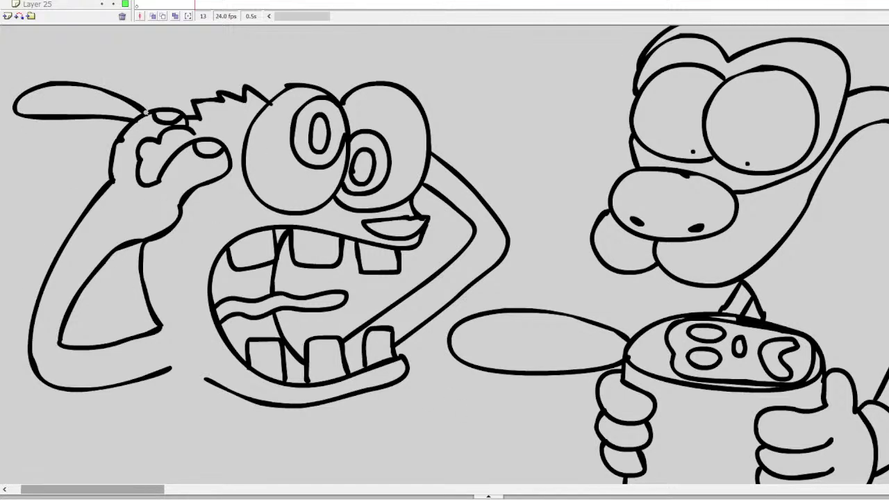
left_click_drag(110, 492, 98, 492)
key("ctrl+z")
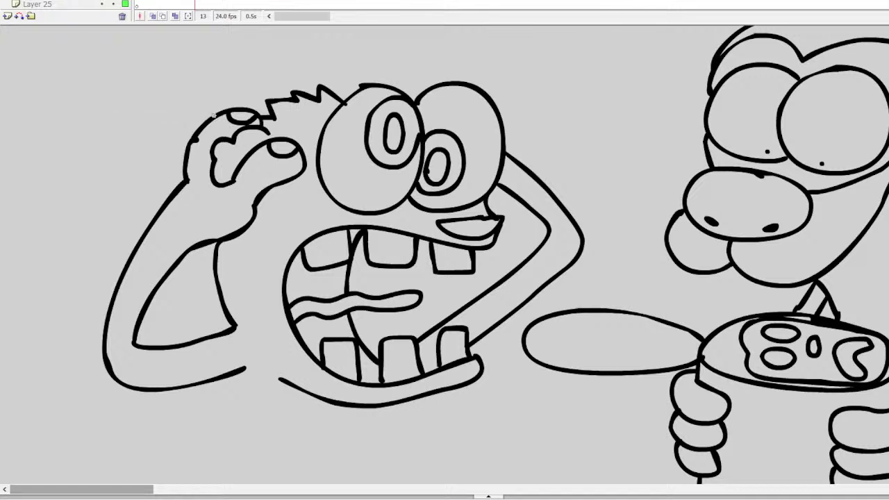
mouse_move(217, 113)
left_mouse_down()
mouse_move(128, 108)
mouse_move(42, 150)
mouse_move(11, 202)
mouse_move(52, 221)
mouse_move(101, 172)
mouse_move(207, 115)
left_mouse_up()
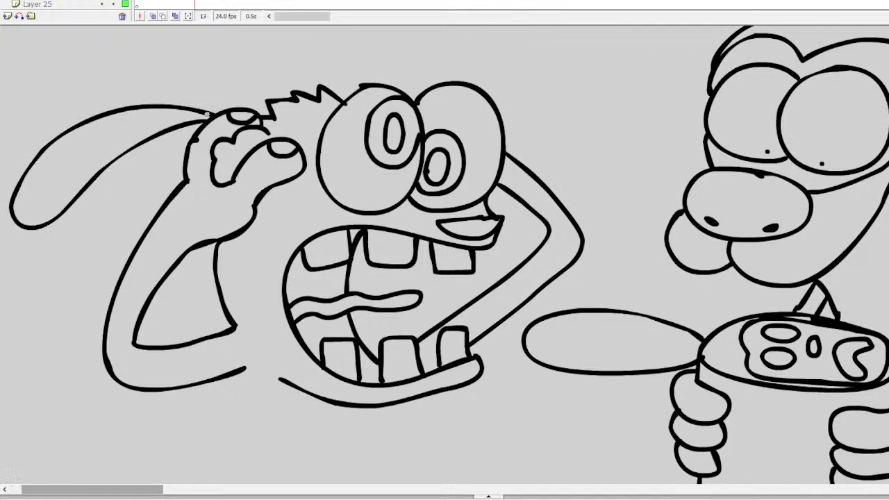
mouse_move(23, 218)
left_mouse_down()
mouse_move(32, 228)
mouse_move(104, 193)
mouse_move(166, 137)
mouse_move(197, 124)
left_mouse_up()
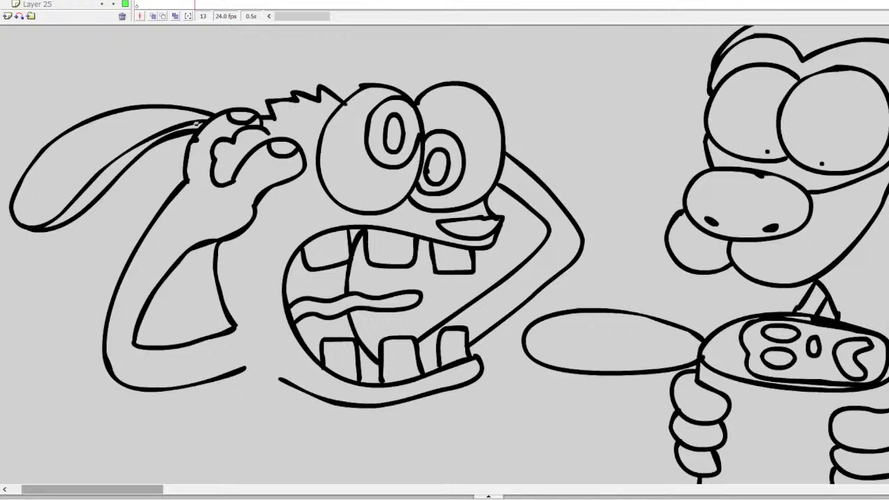
mouse_move(491, 88)
left_mouse_down()
mouse_move(536, 77)
mouse_move(627, 97)
mouse_move(656, 135)
mouse_move(625, 137)
mouse_move(575, 108)
mouse_move(491, 90)
left_mouse_up()
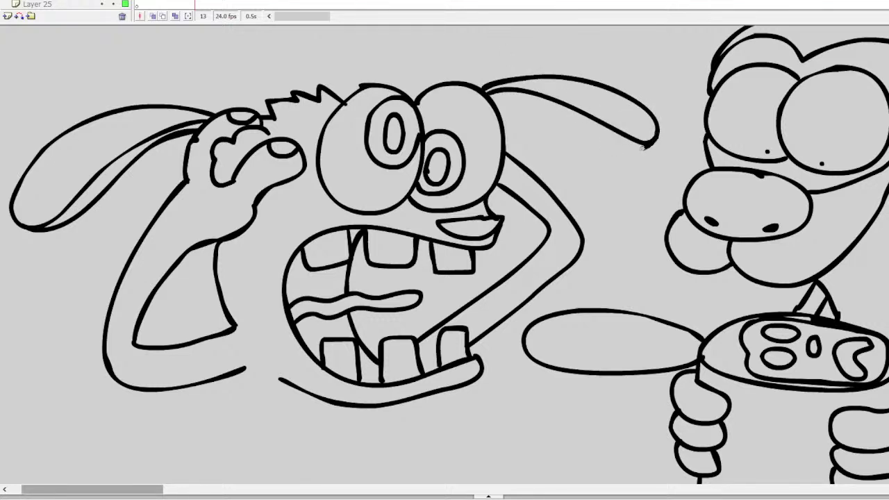
left_click_drag(643, 147, 488, 94)
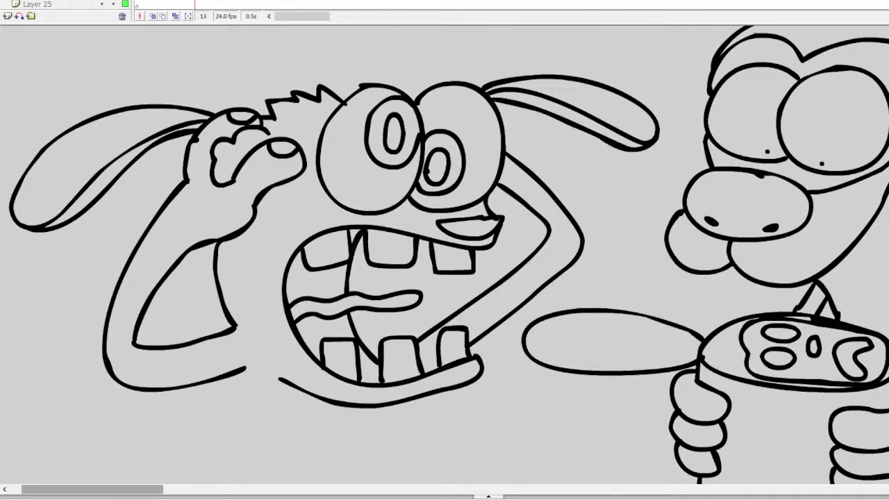
Step: Draw the screaming character's small torso below the jaw, with a jagged furry back edge and a smooth curved front
scroll(445, 255, "down", 3)
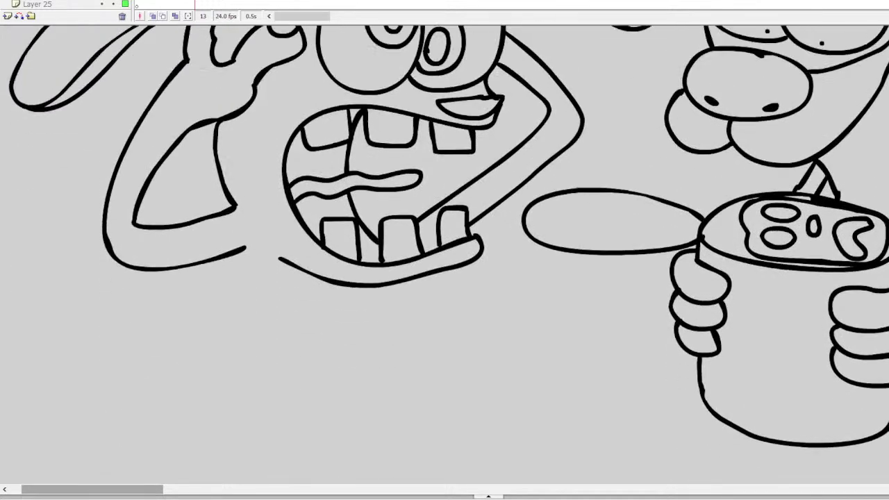
scroll(445, 255, "down", 3)
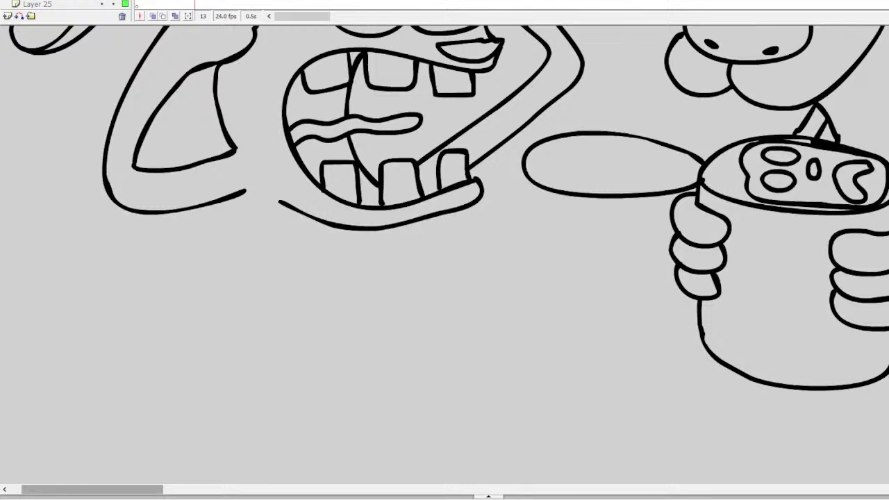
mouse_move(245, 189)
left_mouse_down()
mouse_move(294, 271)
mouse_move(311, 323)
left_mouse_up()
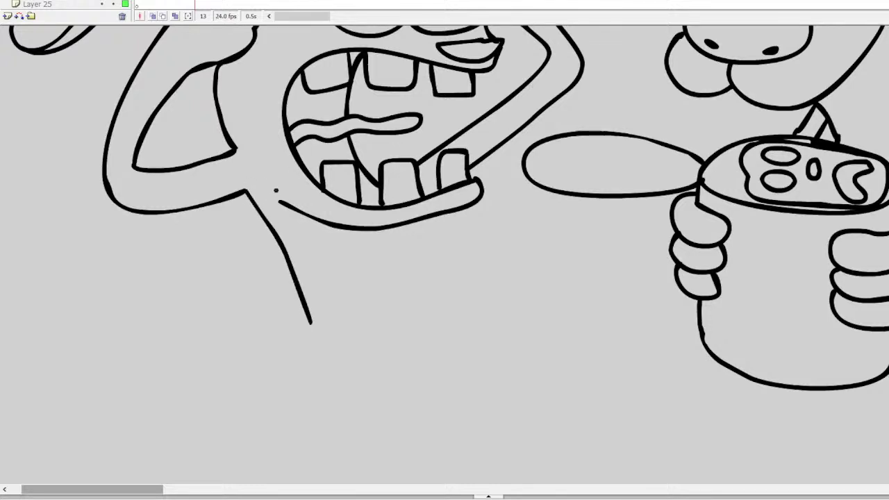
key("ctrl+z")
mouse_move(245, 190)
left_mouse_down()
mouse_move(264, 208)
mouse_move(257, 199)
mouse_move(252, 219)
mouse_move(273, 283)
mouse_move(311, 315)
left_mouse_up()
key("ctrl+z")
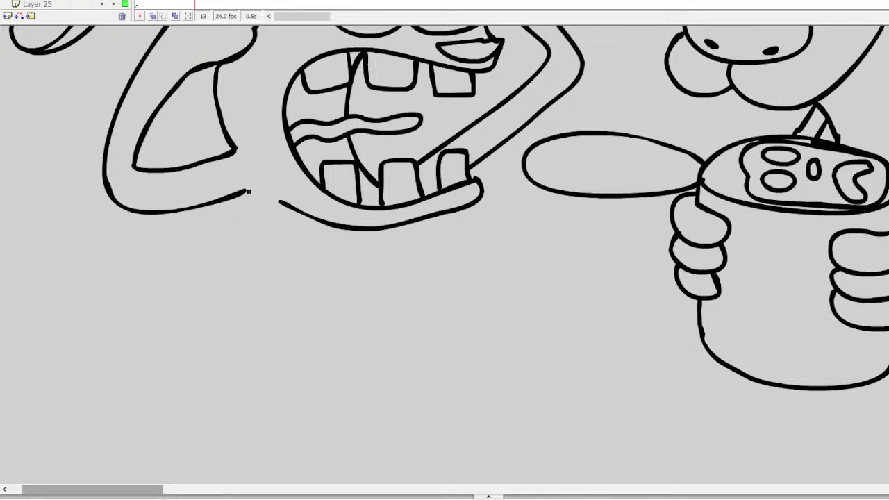
mouse_move(245, 189)
left_mouse_down()
mouse_move(319, 252)
mouse_move(314, 317)
left_mouse_up()
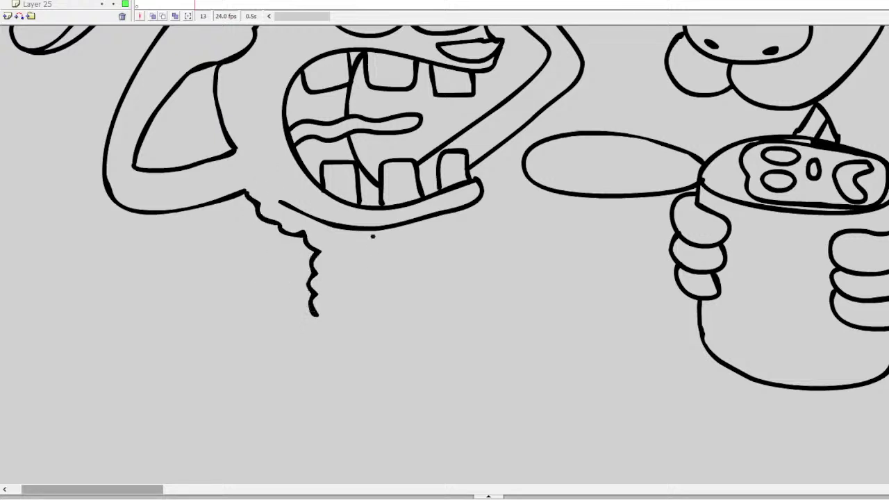
mouse_move(375, 231)
left_mouse_down()
mouse_move(394, 249)
mouse_move(400, 317)
left_mouse_up()
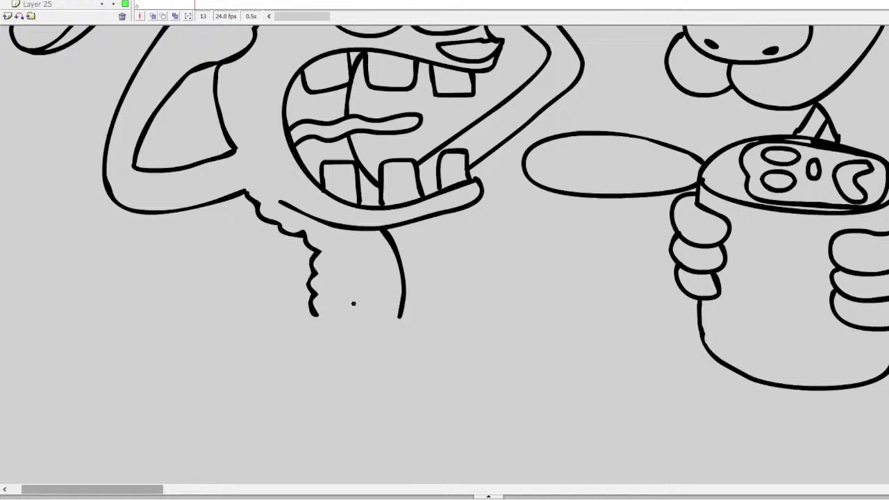
Step: Draw the near leg with a bent knee and a large foot with rounded toes beneath the torso
mouse_move(335, 313)
left_mouse_down()
mouse_move(364, 300)
mouse_move(389, 314)
mouse_move(346, 372)
left_mouse_up()
left_click_drag(361, 316, 318, 378)
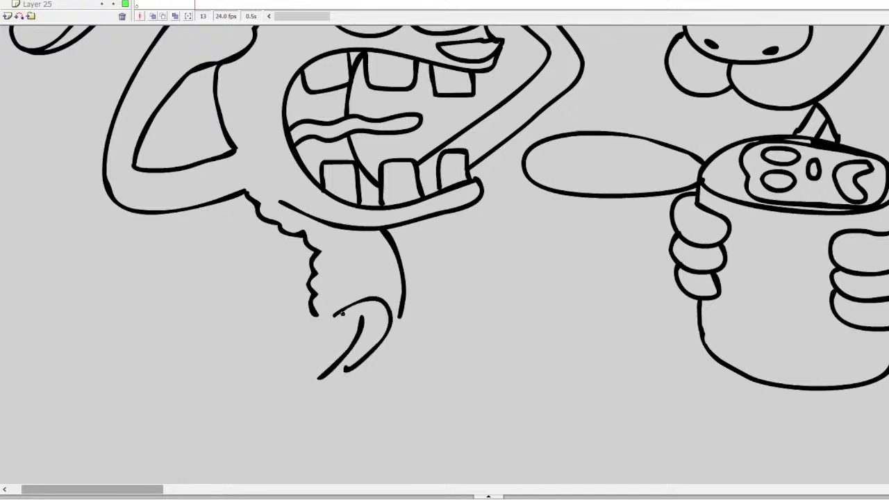
key("ctrl+z")
mouse_move(363, 320)
left_mouse_down()
mouse_move(296, 373)
mouse_move(286, 412)
mouse_move(387, 436)
mouse_move(408, 426)
mouse_move(382, 397)
left_mouse_up()
left_click_drag(408, 429, 425, 419)
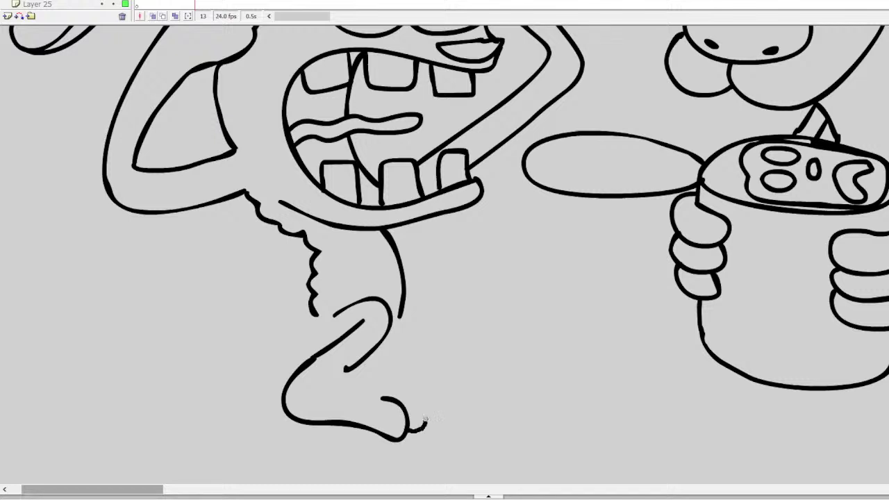
mouse_move(396, 387)
left_mouse_down()
mouse_move(421, 421)
mouse_move(439, 398)
mouse_move(345, 366)
left_mouse_up()
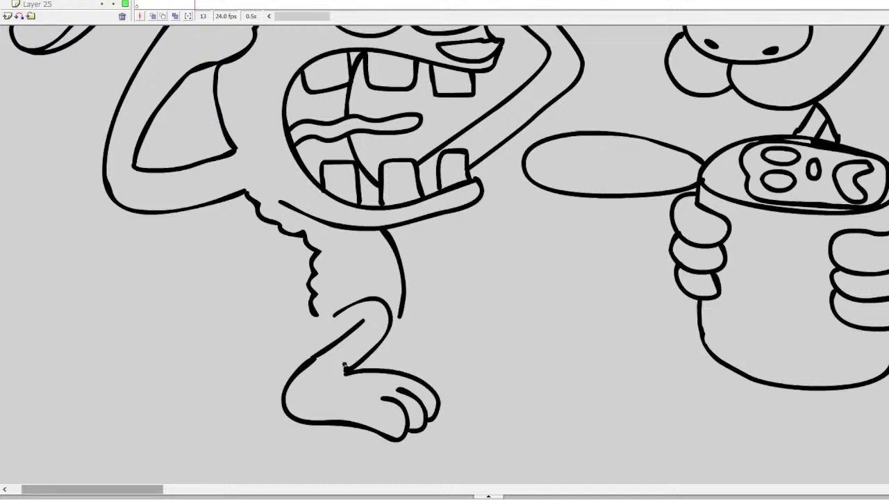
Step: Draw the far leg and toed foot behind the near one, and extend the jagged back edge down to the leg
left_click_drag(400, 314, 391, 349)
key("ctrl+z")
key("ctrl+z")
key("ctrl+z")
key("ctrl+z")
mouse_move(403, 311)
left_mouse_down()
mouse_move(386, 358)
mouse_move(471, 363)
mouse_move(488, 386)
mouse_move(457, 381)
mouse_move(444, 416)
left_mouse_up()
key("ctrl+z")
mouse_move(425, 372)
left_mouse_down()
mouse_move(463, 377)
mouse_move(440, 362)
mouse_move(473, 359)
mouse_move(453, 348)
mouse_move(392, 353)
mouse_move(415, 306)
left_mouse_up()
left_click_drag(316, 311, 323, 341)
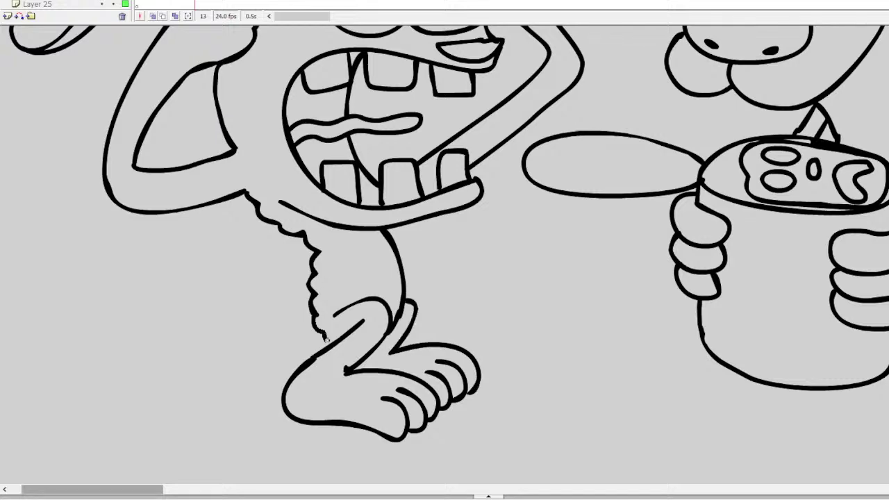
Step: Examine the screaming character from ears to feet and its placement beside the one holding the can
scroll(445, 250, "up", 3)
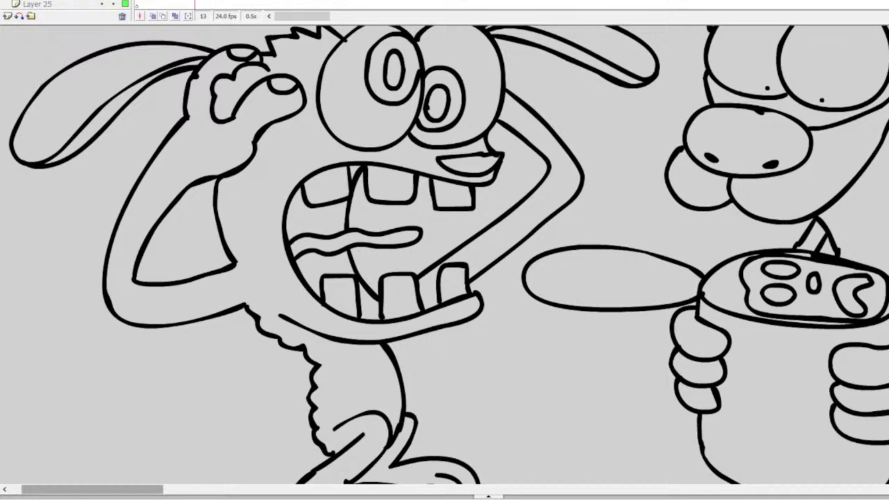
scroll(445, 250, "up", 1)
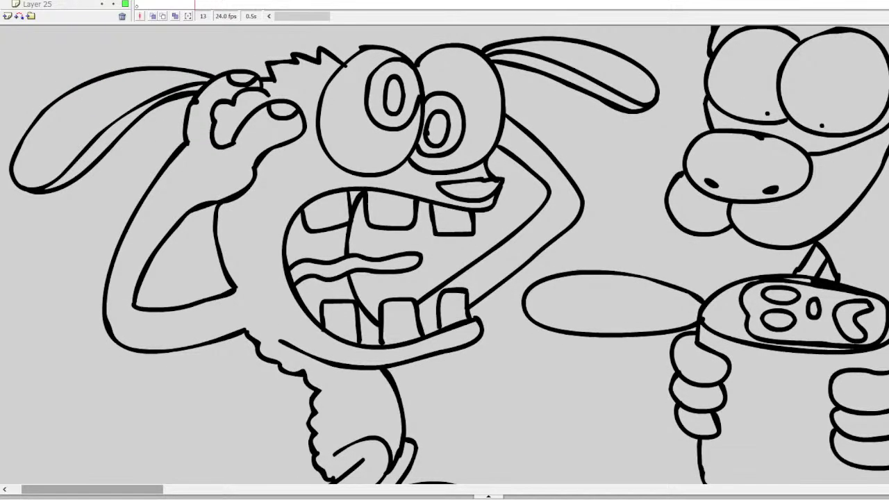
scroll(445, 250, "down", 3)
scroll(445, 250, "up", 3)
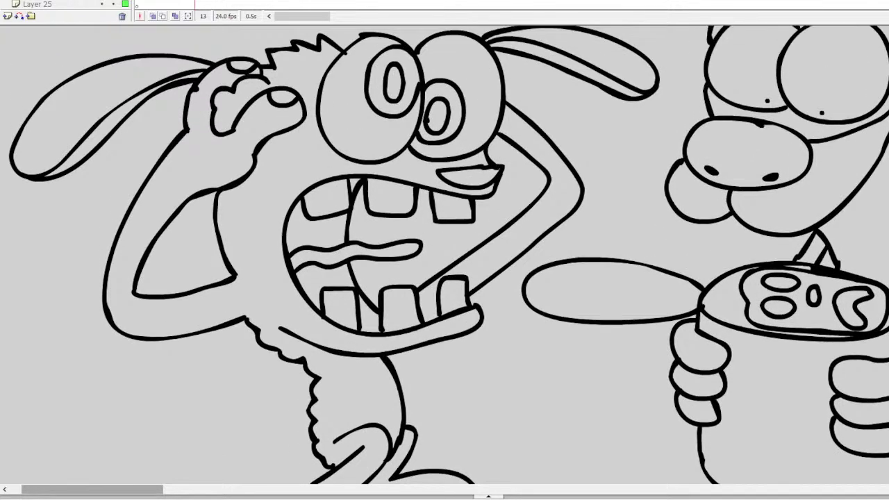
scroll(137, 479, "right", 4)
scroll(138, 480, "left", 4)
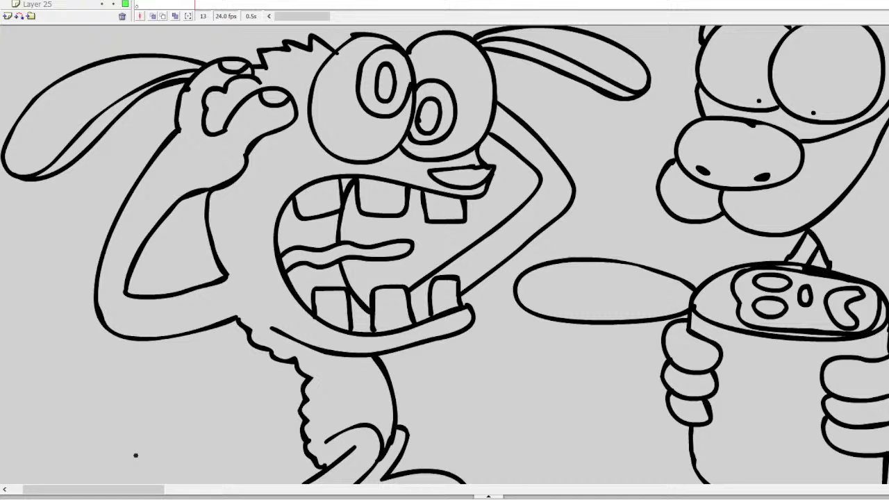
mouse_move(129, 489)
left_mouse_down()
mouse_move(142, 489)
mouse_move(116, 489)
left_mouse_up()
scroll(156, 146, "down", 3)
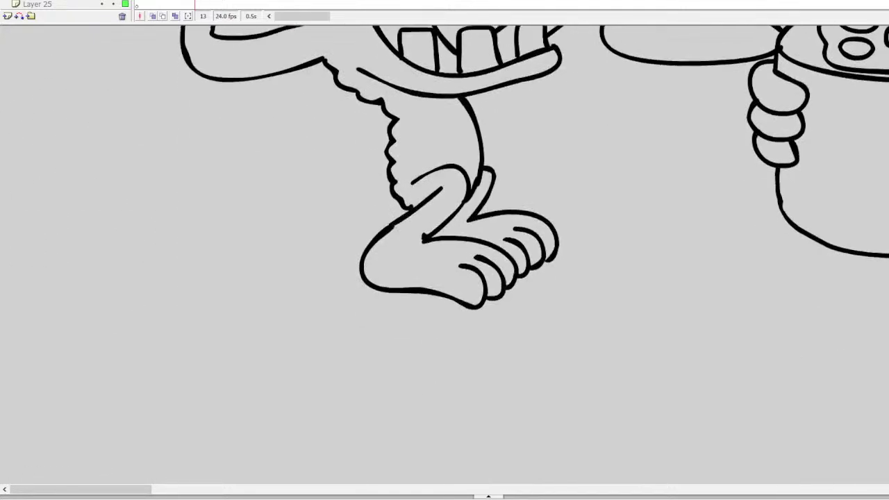
scroll(155, 146, "up", 3)
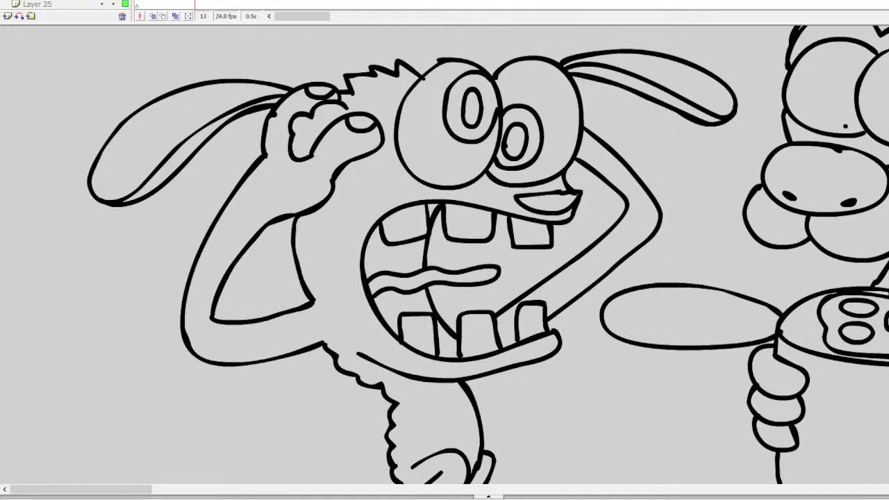
key("ctrl+minus")
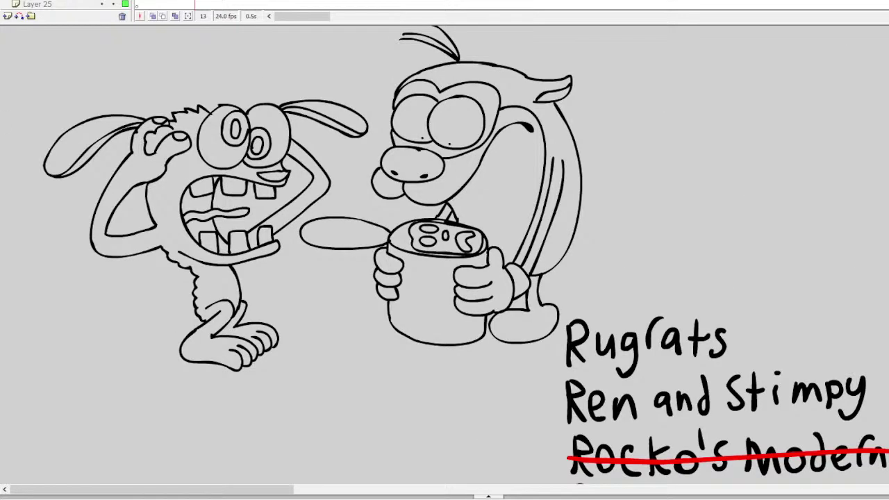
scroll(465, 256, "down", 1)
scroll(444, 256, "down", 3)
scroll(444, 255, "up", 3)
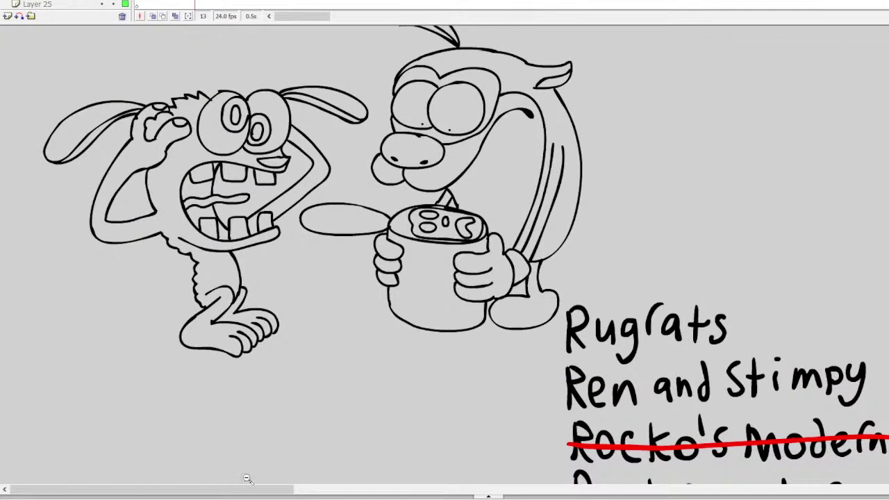
Step: Cross out "Ren and Stimpy" in the handwritten show list with a red line
left_click_drag(250, 490, 308, 495)
scroll(444, 255, "down", 3)
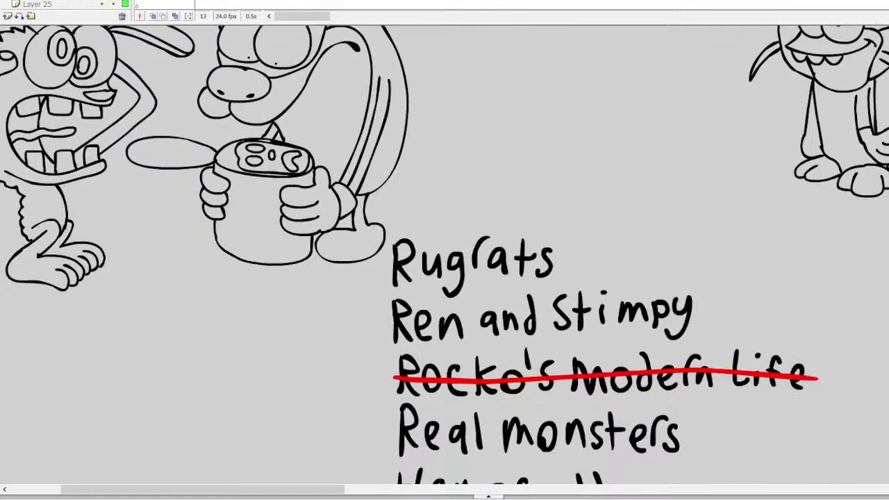
left_click(523, 382)
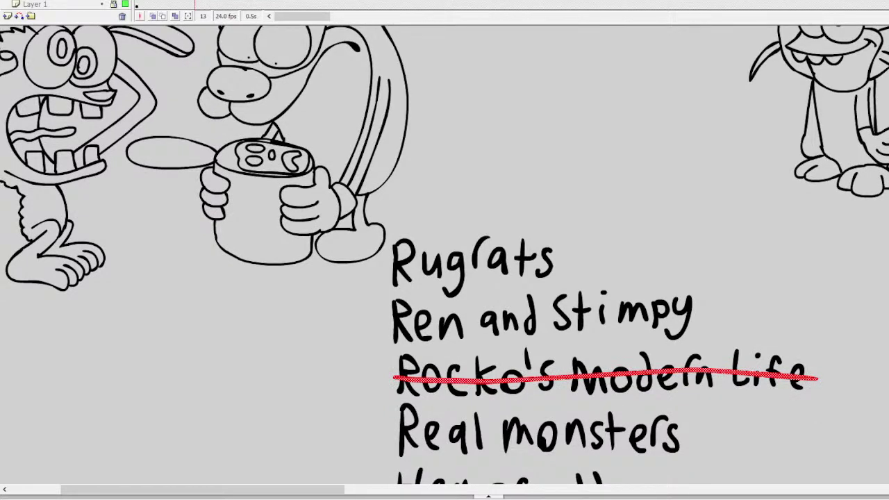
mouse_move(388, 321)
left_mouse_down()
mouse_move(504, 328)
mouse_move(697, 309)
left_mouse_up()
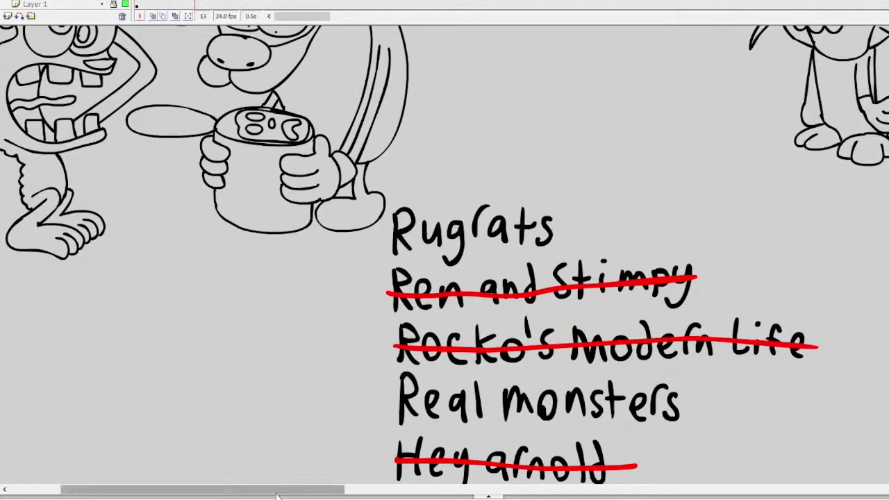
Step: Go to the empty frame 14 and draw a round eye outline with a small dot pupil
left_click_drag(287, 490, 236, 490)
scroll(445, 255, "up", 1)
scroll(445, 256, "down", 4)
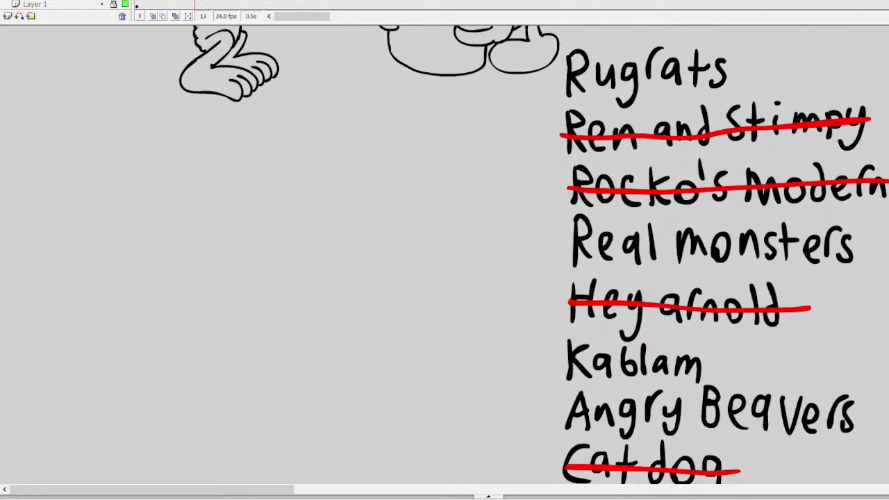
scroll(444, 255, "down", 2)
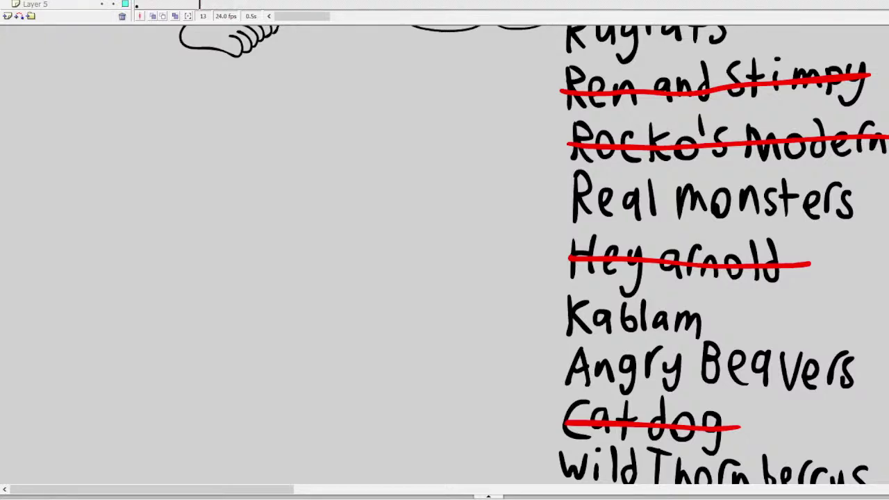
key("period")
left_click(139, 212)
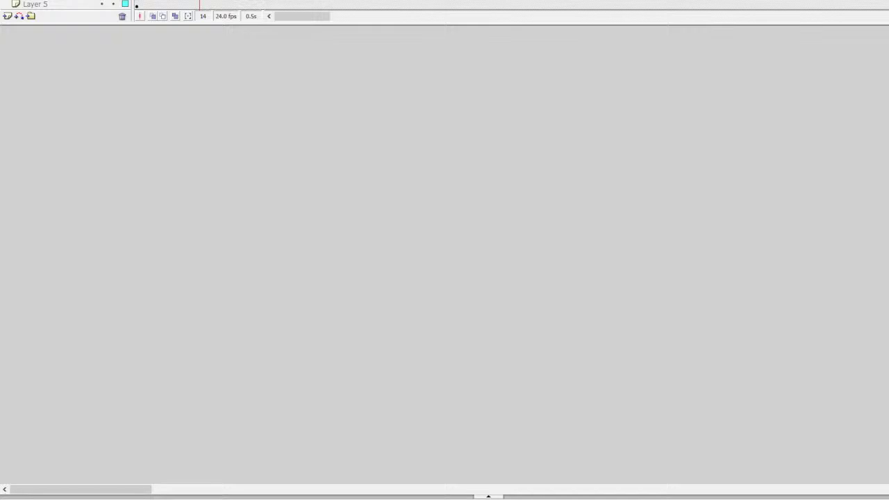
mouse_move(237, 128)
left_mouse_down()
mouse_move(193, 164)
mouse_move(264, 187)
mouse_move(243, 131)
mouse_move(254, 129)
left_mouse_up()
left_click(221, 158)
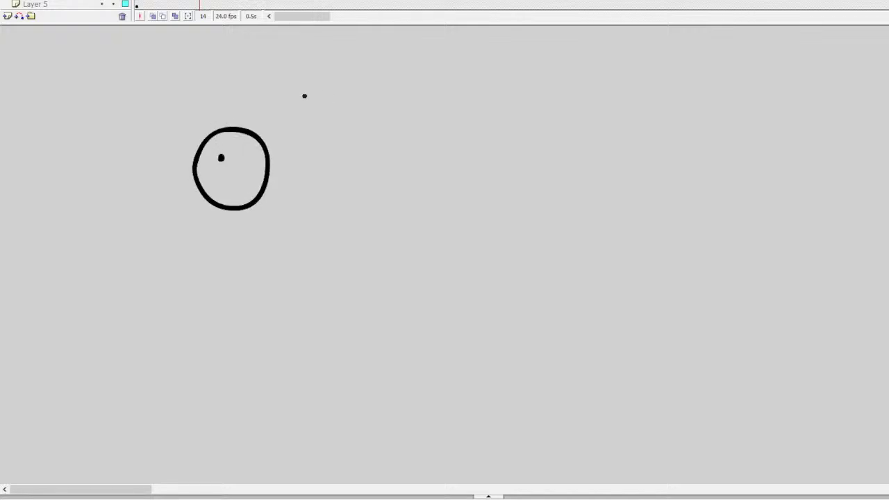
Step: Draw a jagged, tufted brow above the eye and a pointed lash at its outer side
mouse_move(275, 93)
left_mouse_down()
mouse_move(254, 124)
mouse_move(206, 123)
left_mouse_up()
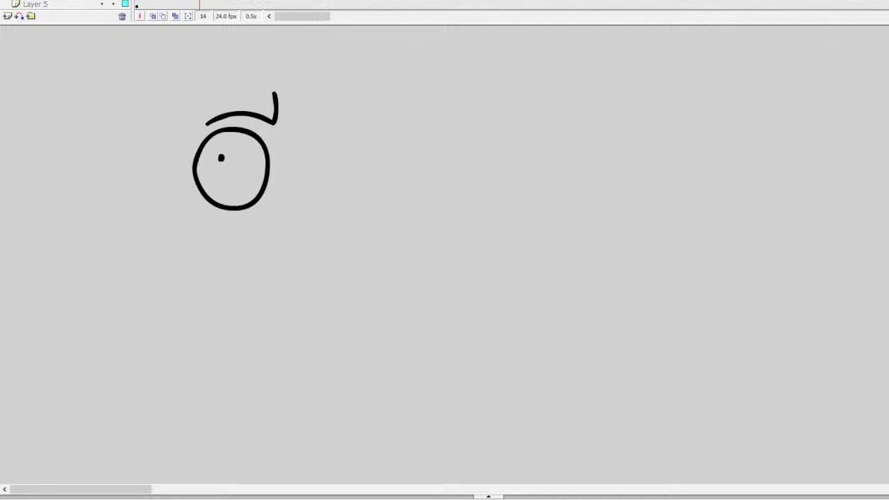
mouse_move(276, 138)
left_mouse_down()
mouse_move(263, 101)
mouse_move(254, 107)
mouse_move(238, 91)
mouse_move(190, 95)
mouse_move(197, 146)
mouse_move(173, 142)
mouse_move(182, 169)
left_mouse_up()
key("ctrl+z")
key("ctrl+z")
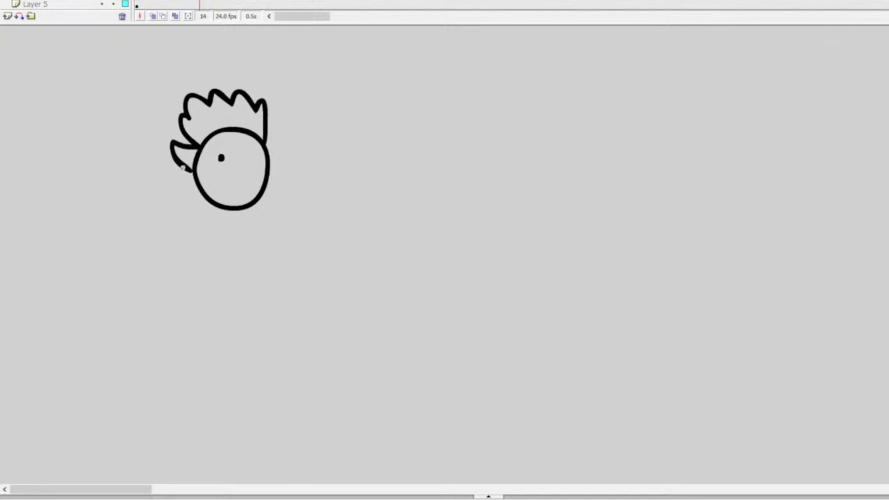
Step: Add a small filled oval nose and a second oval eye with a dot pupil, an outer pointed lash and a tufted brow
left_click_drag(307, 203, 311, 204)
mouse_move(357, 137)
left_mouse_down()
mouse_move(328, 158)
mouse_move(335, 193)
mouse_move(378, 195)
mouse_move(384, 152)
mouse_move(359, 131)
mouse_move(342, 137)
mouse_move(327, 176)
mouse_move(341, 205)
mouse_move(380, 202)
mouse_move(392, 170)
mouse_move(387, 142)
mouse_move(355, 121)
left_mouse_up()
key("ctrl+z")
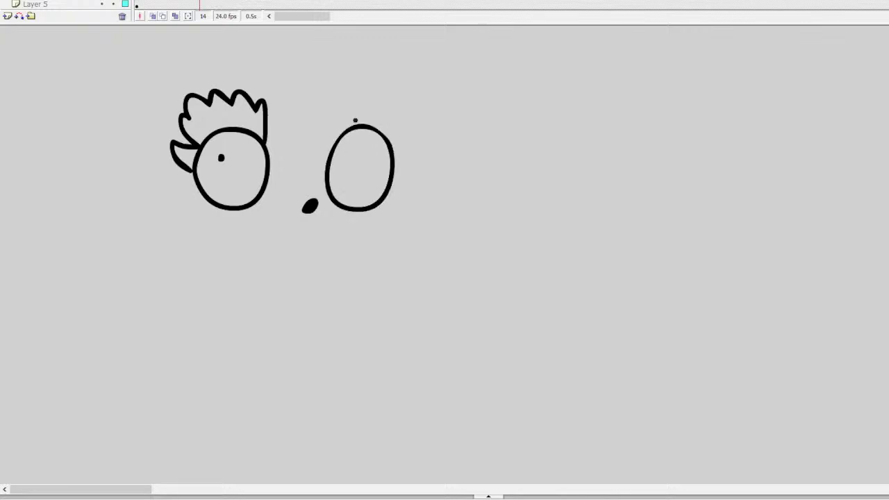
mouse_move(374, 155)
left_mouse_down()
mouse_move(351, 113)
mouse_move(395, 99)
mouse_move(406, 129)
mouse_move(421, 127)
mouse_move(420, 146)
mouse_move(421, 137)
mouse_move(396, 165)
left_mouse_up()
key("ctrl+z")
key("ctrl+z")
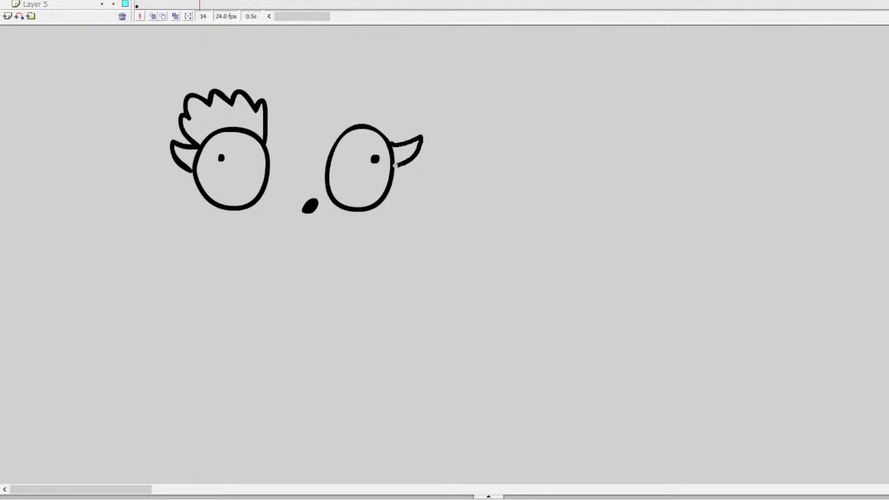
mouse_move(328, 148)
left_mouse_down()
mouse_move(340, 110)
mouse_move(376, 97)
mouse_move(398, 125)
left_mouse_up()
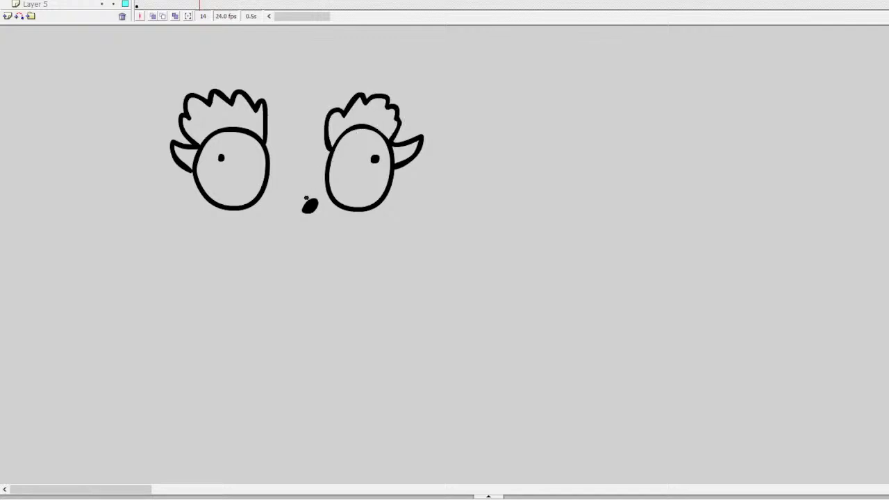
Step: Draw a smiling mouth with four upper teeth, enclosed by a wide rounded muzzle that joins both eyes
mouse_move(221, 226)
left_mouse_down()
mouse_move(298, 241)
mouse_move(347, 227)
left_mouse_up()
mouse_move(238, 230)
left_mouse_down()
mouse_move(247, 254)
mouse_move(260, 241)
mouse_move(260, 252)
mouse_move(275, 256)
mouse_move(289, 241)
mouse_move(301, 258)
mouse_move(310, 234)
mouse_move(306, 257)
mouse_move(330, 257)
mouse_move(338, 234)
left_mouse_up()
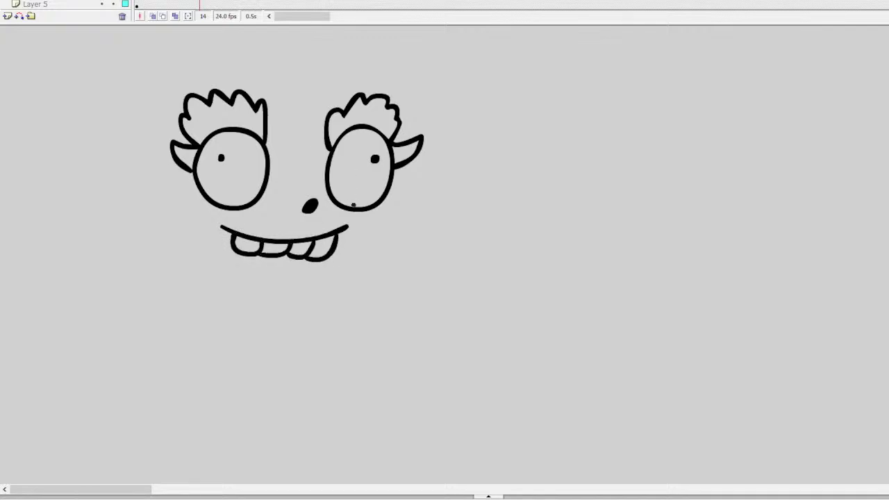
mouse_move(369, 208)
left_mouse_down()
mouse_move(374, 243)
mouse_move(342, 277)
mouse_move(263, 284)
mouse_move(209, 270)
mouse_move(176, 237)
mouse_move(202, 194)
left_mouse_up()
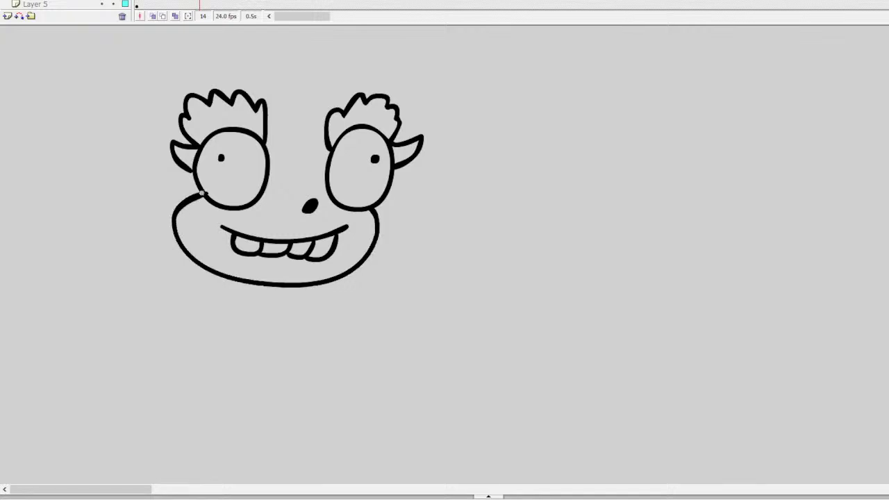
mouse_move(255, 201)
left_mouse_down()
mouse_move(308, 206)
mouse_move(331, 195)
left_mouse_up()
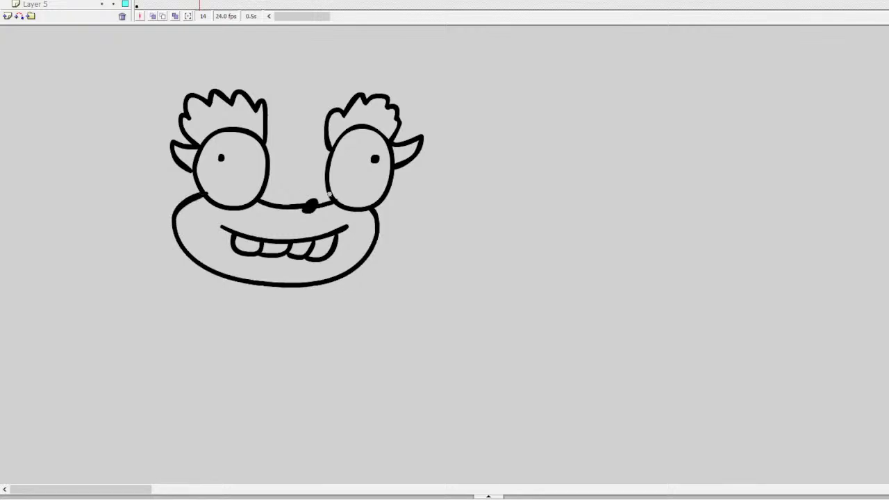
Step: Add two short lines under the chin, a pointed ear with an inner line, and a large spiral curl beside the face
mouse_move(235, 280)
left_mouse_down()
mouse_move(236, 293)
mouse_move(262, 294)
left_mouse_up()
mouse_move(173, 94)
left_mouse_down()
mouse_move(127, 60)
mouse_move(111, 80)
mouse_move(127, 122)
left_mouse_up()
mouse_move(131, 81)
left_mouse_down()
mouse_move(150, 113)
mouse_move(134, 125)
mouse_move(165, 169)
mouse_move(173, 219)
mouse_move(141, 275)
mouse_move(79, 264)
mouse_move(87, 199)
mouse_move(125, 204)
mouse_move(95, 244)
left_mouse_up()
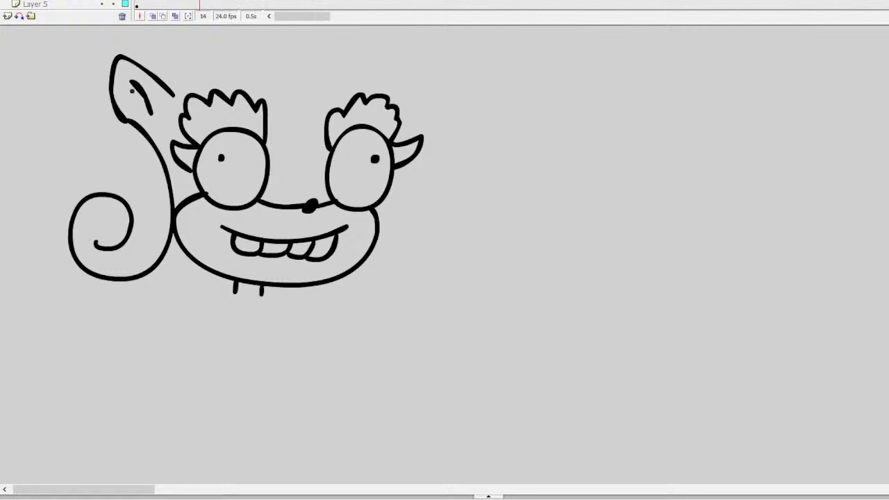
left_click_drag(124, 121, 107, 189)
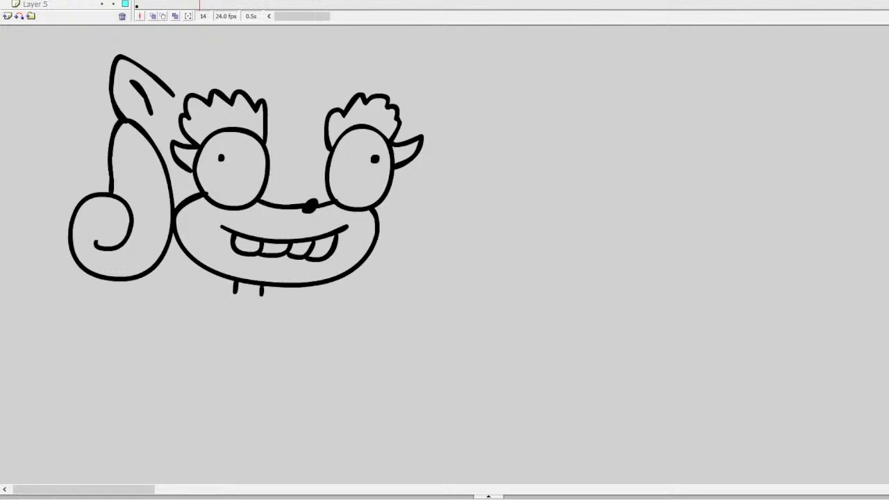
Step: Draw a curved hairline across the forehead, a second large spiral curl beside the far eye, and a domed hair outline over the head
scroll(445, 257, "up", 3)
mouse_move(174, 172)
left_mouse_down()
mouse_move(322, 162)
mouse_move(369, 170)
left_mouse_up()
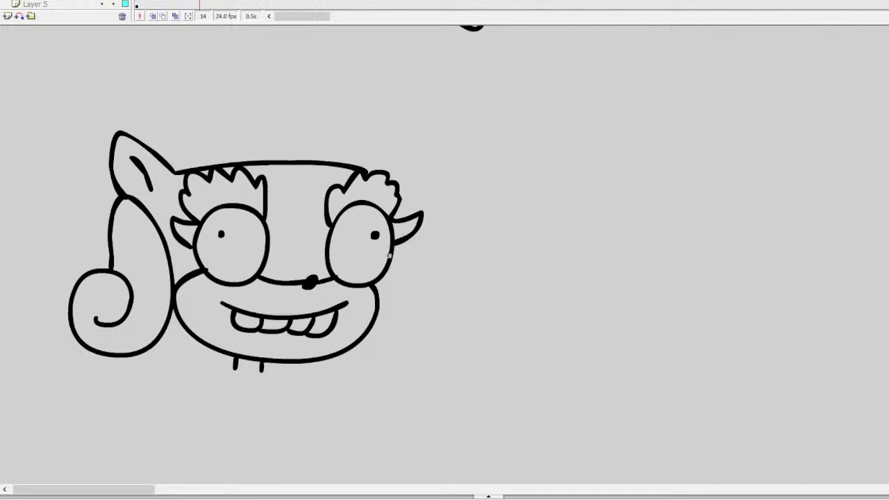
mouse_move(390, 249)
left_mouse_down()
mouse_move(385, 269)
mouse_move(410, 313)
mouse_move(468, 323)
left_mouse_up()
key("ctrl+z")
mouse_move(387, 272)
left_mouse_down()
mouse_move(422, 325)
mouse_move(469, 322)
mouse_move(507, 281)
mouse_move(503, 231)
mouse_move(466, 212)
mouse_move(433, 242)
mouse_move(452, 276)
mouse_move(480, 254)
left_mouse_up()
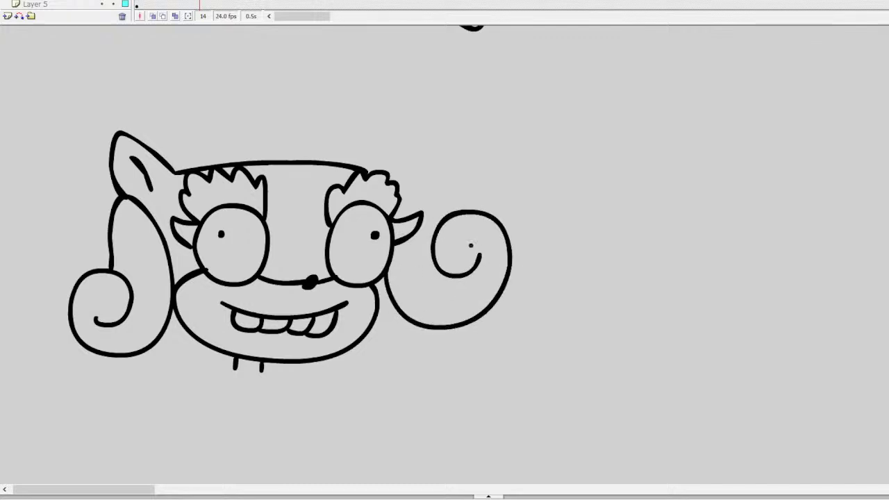
mouse_move(151, 146)
left_mouse_down()
mouse_move(223, 92)
mouse_move(331, 79)
mouse_move(407, 110)
mouse_move(445, 178)
mouse_move(449, 208)
left_mouse_up()
Step: Draw a rounded sleeve under the chin with a thin forearm and four-digit hand, holding a three-dimensional box
scroll(445, 250, "down", 4)
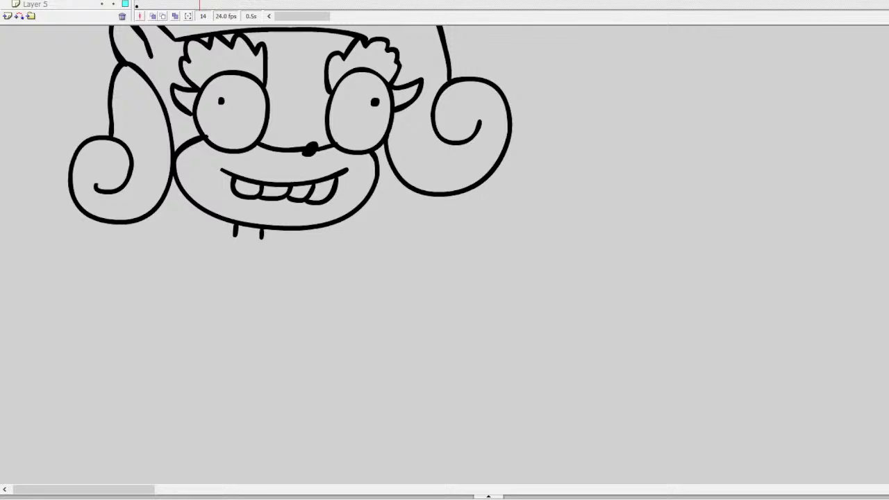
mouse_move(236, 234)
left_mouse_down()
mouse_move(209, 276)
mouse_move(284, 300)
mouse_move(228, 237)
left_mouse_up()
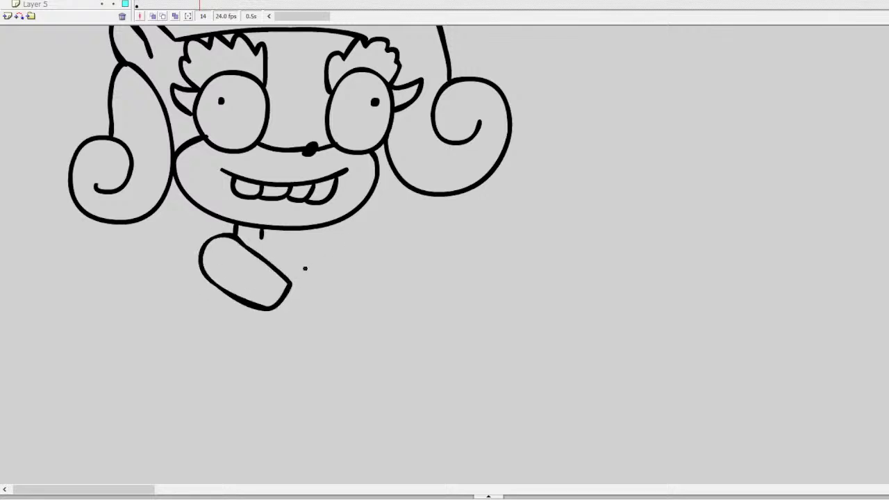
left_click_drag(292, 284, 349, 310)
mouse_move(278, 301)
left_mouse_down()
mouse_move(343, 334)
mouse_move(375, 300)
mouse_move(437, 310)
mouse_move(393, 322)
mouse_move(425, 361)
mouse_move(339, 331)
mouse_move(346, 281)
mouse_move(452, 247)
mouse_move(480, 328)
mouse_move(434, 400)
mouse_move(337, 375)
mouse_move(339, 335)
left_mouse_up()
mouse_move(489, 251)
left_mouse_down()
mouse_move(533, 257)
mouse_move(534, 352)
mouse_move(524, 387)
mouse_move(508, 399)
mouse_move(461, 401)
left_mouse_up()
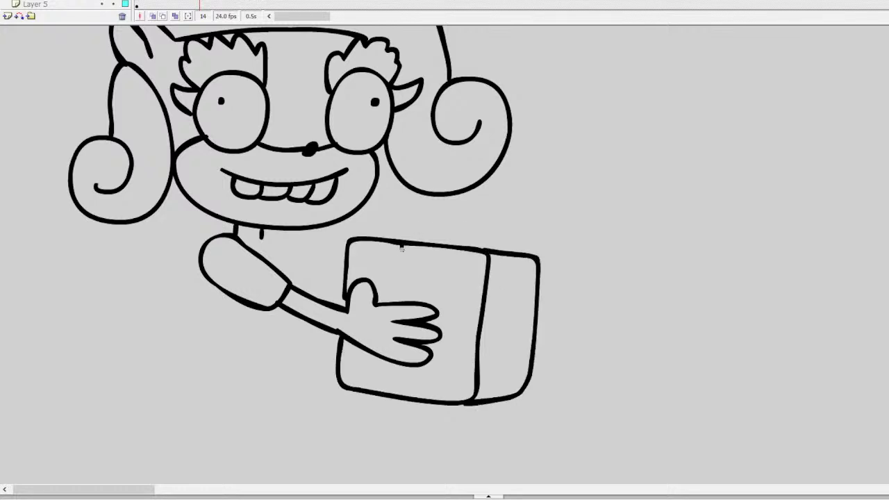
Step: Add two vertical ribbon lines on the box's front, interrupted by the hand, and two more on its side face
left_click_drag(402, 247, 399, 303)
left_click_drag(436, 247, 426, 306)
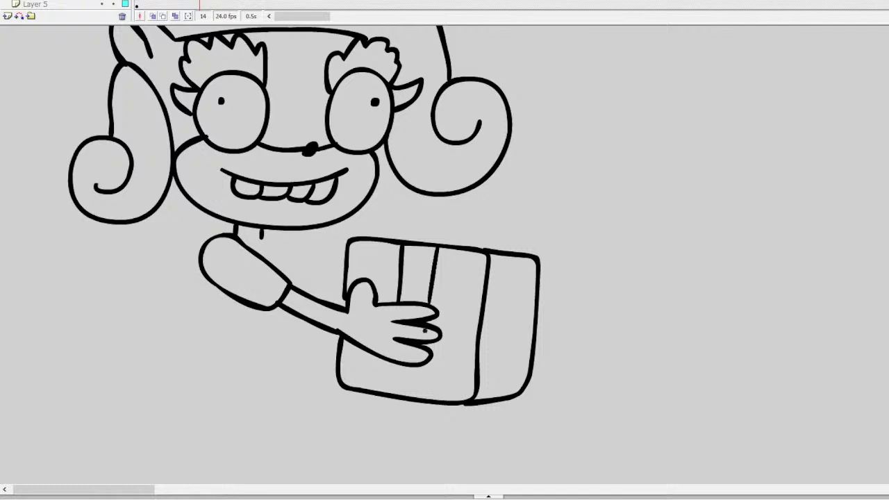
mouse_move(390, 362)
left_mouse_down()
mouse_move(389, 393)
mouse_move(390, 366)
left_mouse_up()
key("ctrl+z")
left_click_drag(419, 396, 422, 364)
mouse_move(506, 258)
left_mouse_down()
mouse_move(497, 396)
mouse_move(520, 268)
mouse_move(512, 391)
left_mouse_up()
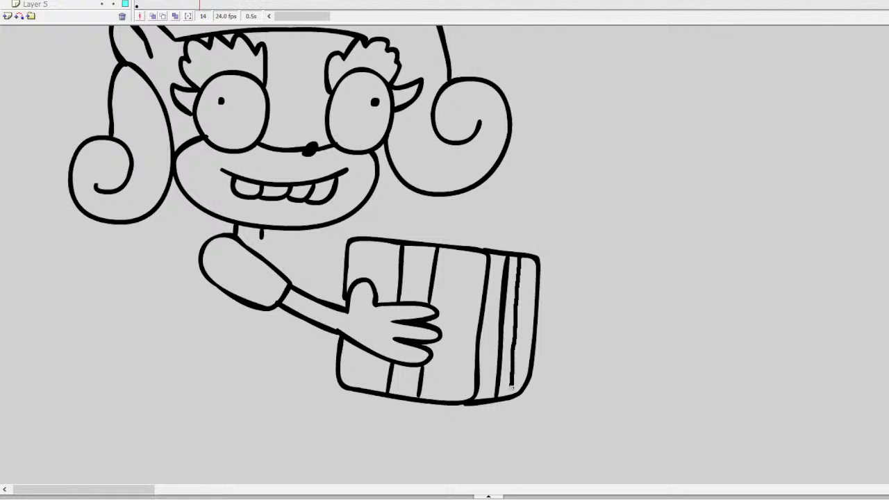
Step: Draw a ribbon bow on top of the box with a rounded knot and two double-outlined loops
mouse_move(436, 243)
left_mouse_down()
mouse_move(459, 230)
mouse_move(462, 241)
mouse_move(496, 206)
mouse_move(526, 224)
mouse_move(465, 243)
left_mouse_up()
mouse_move(472, 212)
left_mouse_down()
mouse_move(503, 192)
mouse_move(534, 192)
mouse_move(541, 209)
mouse_move(507, 244)
mouse_move(474, 239)
mouse_move(454, 211)
mouse_move(450, 228)
mouse_move(436, 207)
mouse_move(408, 195)
mouse_move(390, 208)
mouse_move(425, 243)
mouse_move(436, 207)
mouse_move(394, 186)
mouse_move(377, 207)
mouse_move(396, 234)
mouse_move(443, 230)
mouse_move(403, 201)
mouse_move(393, 206)
mouse_move(422, 234)
left_mouse_up()
key("ctrl+z")
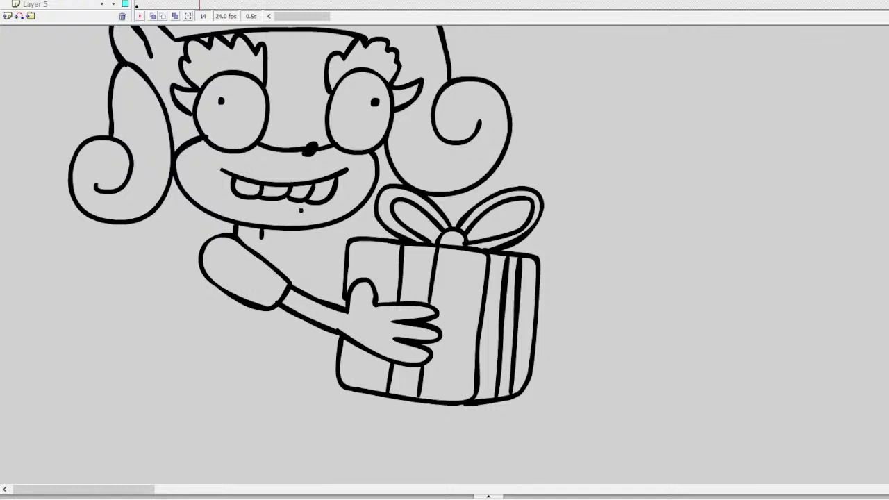
Step: Draw curved collar lines below the neck and the far sleeve with its forearm reaching behind the box
mouse_move(236, 235)
left_mouse_down()
mouse_move(258, 254)
mouse_move(265, 242)
mouse_move(271, 270)
left_mouse_up()
key("ctrl+z")
mouse_move(257, 238)
left_mouse_down()
mouse_move(273, 266)
mouse_move(276, 240)
mouse_move(286, 267)
left_mouse_up()
key("ctrl+z")
left_click_drag(258, 237, 278, 271)
mouse_move(264, 239)
left_mouse_down()
mouse_move(288, 277)
mouse_move(282, 243)
mouse_move(316, 264)
mouse_move(322, 272)
mouse_move(309, 293)
mouse_move(318, 281)
mouse_move(344, 297)
left_mouse_up()
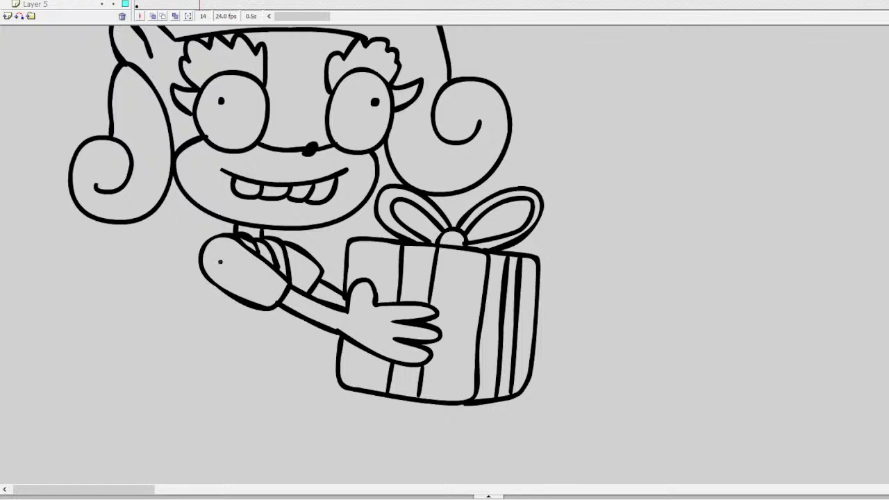
Step: Draw the two sides of the narrow torso running down from the sleeve
left_click_drag(220, 290, 240, 388)
left_click_drag(287, 309, 295, 393)
left_click_drag(287, 314, 295, 394)
Step: Draw flared trousers with a dividing leg line, and two rounded shoes with curved strap details
scroll(576, 215, "down", 5)
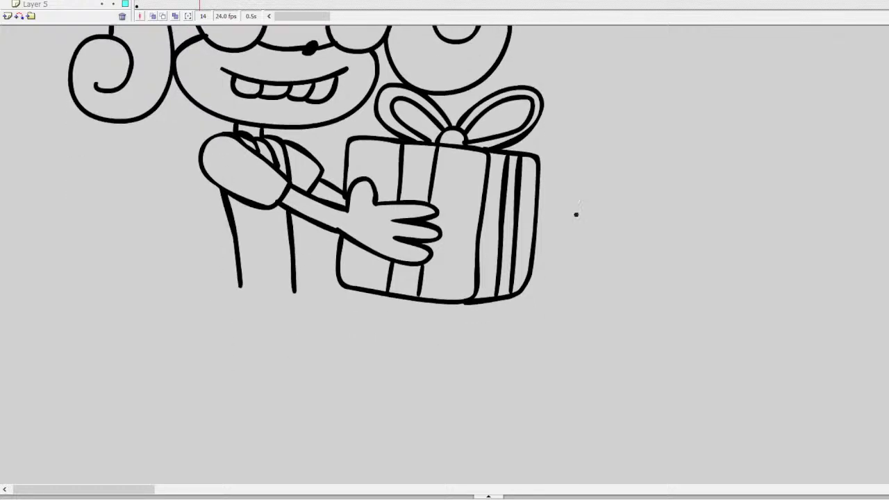
mouse_move(264, 275)
left_mouse_down()
mouse_move(258, 407)
mouse_move(199, 367)
mouse_move(226, 280)
mouse_move(216, 339)
mouse_move(233, 408)
mouse_move(271, 326)
mouse_move(274, 275)
mouse_move(300, 340)
mouse_move(274, 403)
mouse_move(256, 402)
left_mouse_up()
key("ctrl+z")
key("v")
mouse_move(194, 402)
left_mouse_down()
mouse_move(208, 441)
mouse_move(297, 427)
mouse_move(276, 403)
mouse_move(335, 434)
mouse_move(304, 437)
left_mouse_up()
mouse_move(237, 406)
left_mouse_down()
mouse_move(231, 428)
mouse_move(267, 402)
mouse_move(267, 417)
mouse_move(248, 417)
mouse_move(248, 409)
mouse_move(259, 437)
mouse_move(236, 407)
left_mouse_up()
key("ctrl+z")
key("ctrl+z")
key("ctrl+z")
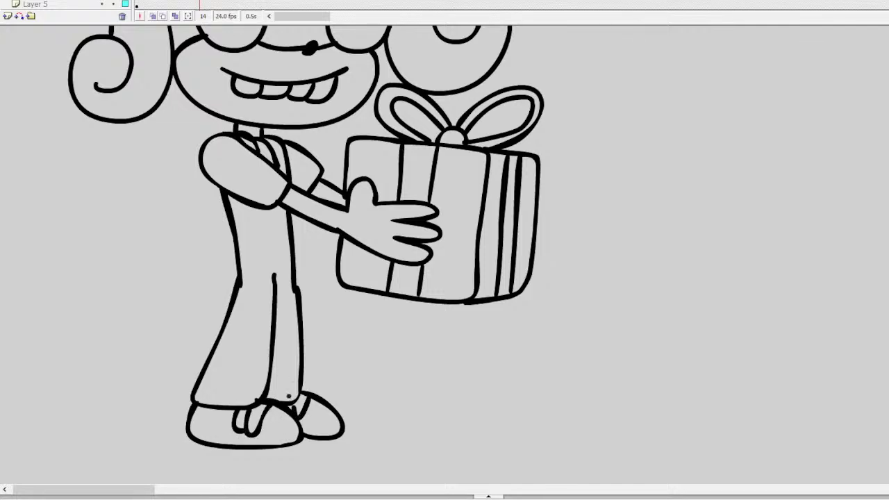
mouse_move(300, 421)
left_mouse_down()
mouse_move(297, 390)
mouse_move(311, 425)
mouse_move(296, 387)
left_mouse_up()
key("ctrl+z")
key("ctrl+z")
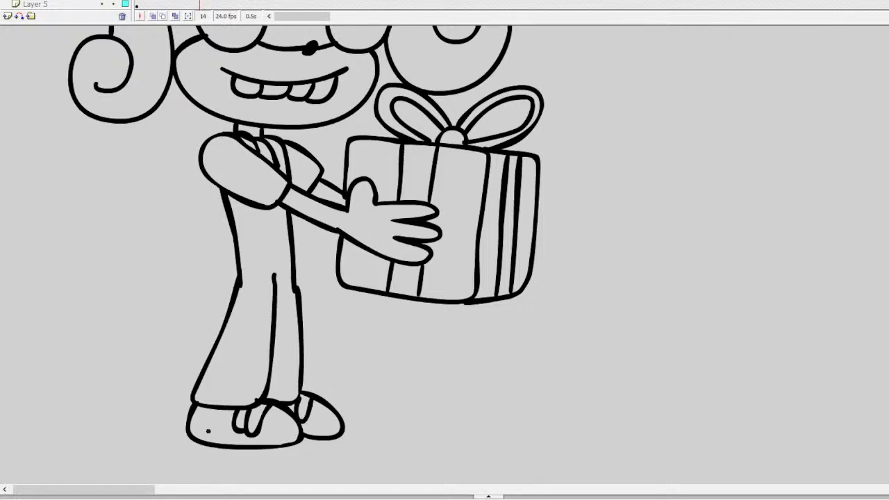
Step: Add a thick sole beneath each of the two shoes
mouse_move(187, 432)
left_mouse_down()
mouse_move(203, 462)
mouse_move(258, 465)
mouse_move(303, 453)
left_mouse_up()
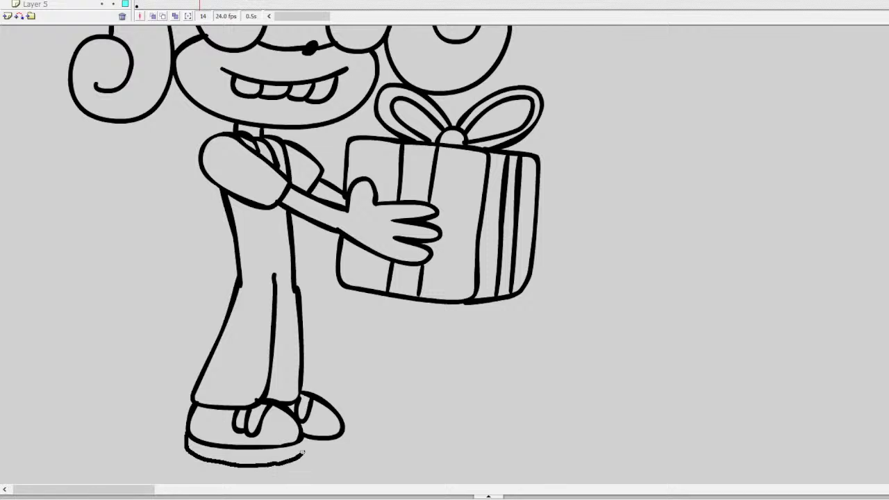
mouse_move(341, 429)
left_mouse_down()
mouse_move(344, 438)
mouse_move(303, 449)
mouse_move(293, 442)
mouse_move(344, 446)
mouse_move(344, 431)
left_mouse_up()
key("ctrl+z")
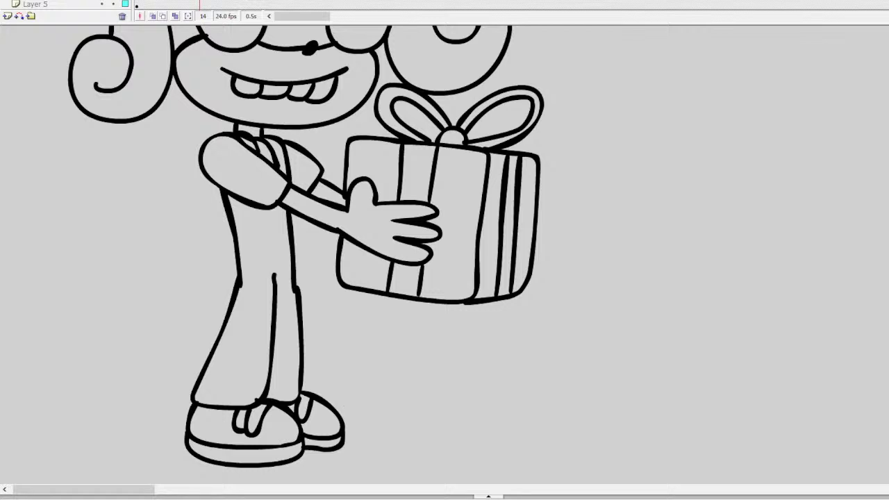
Step: Select the whole gift-carrying character and move it farther away from the handwritten list to free space beside it
scroll(306, 255, "up", 5)
scroll(306, 255, "down", 1)
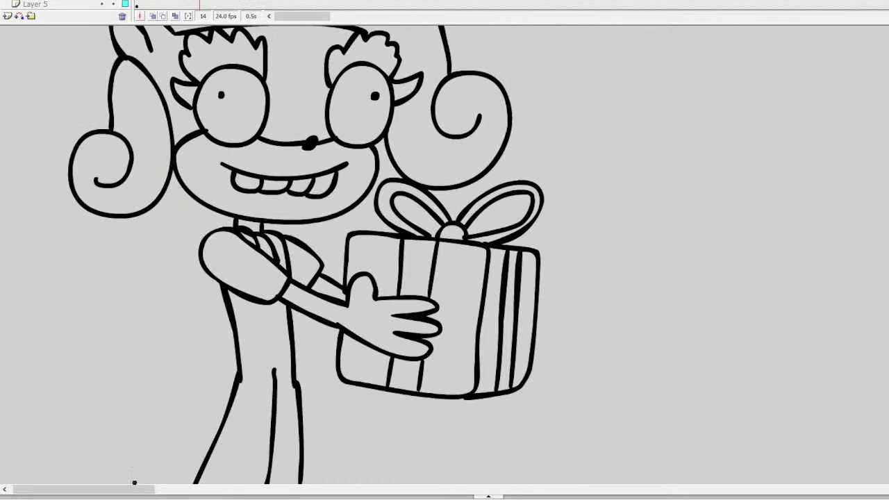
scroll(135, 482, "right", 6)
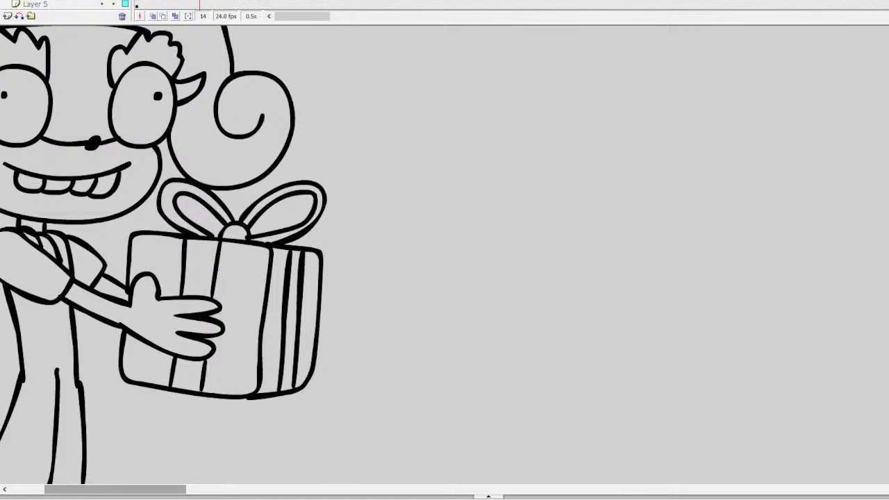
key("ctrl+minus")
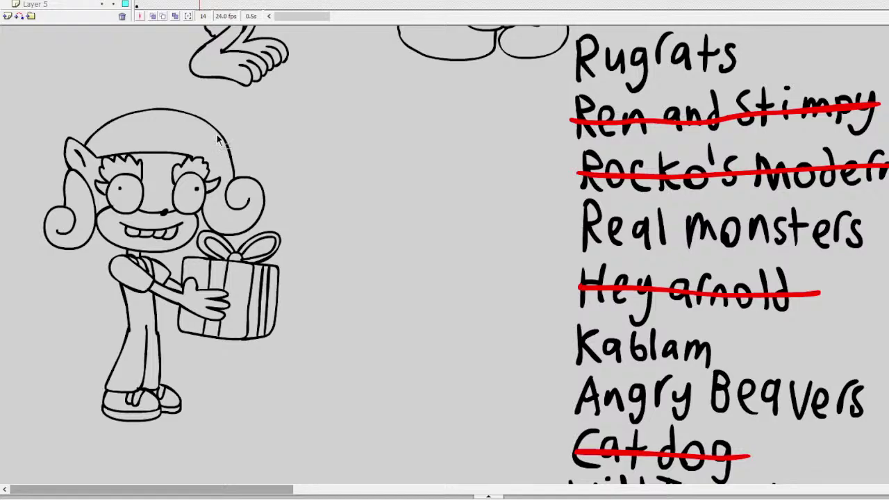
double_click(231, 152)
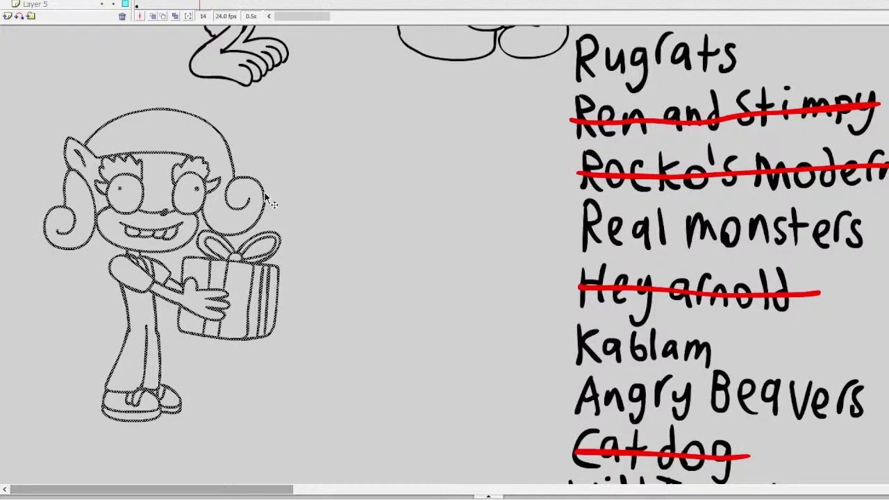
left_click_drag(266, 199, 45, 199)
left_click_drag(320, 488, 254, 488)
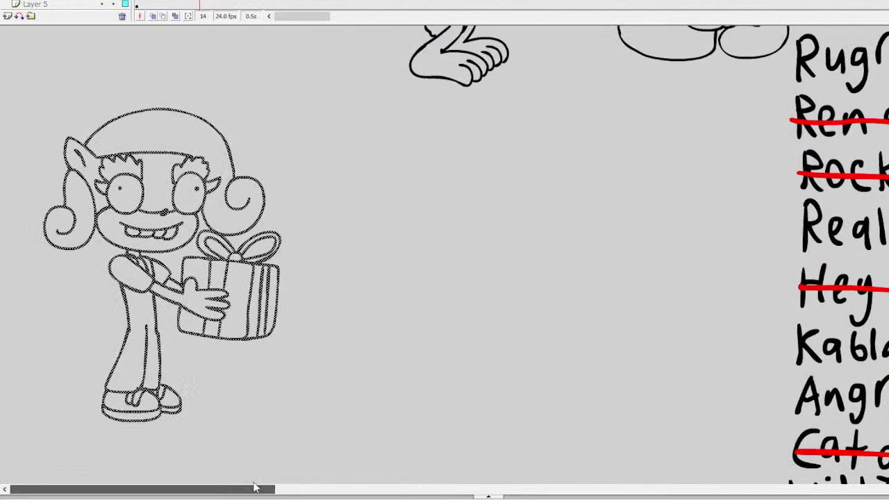
left_click_drag(278, 273, 129, 264)
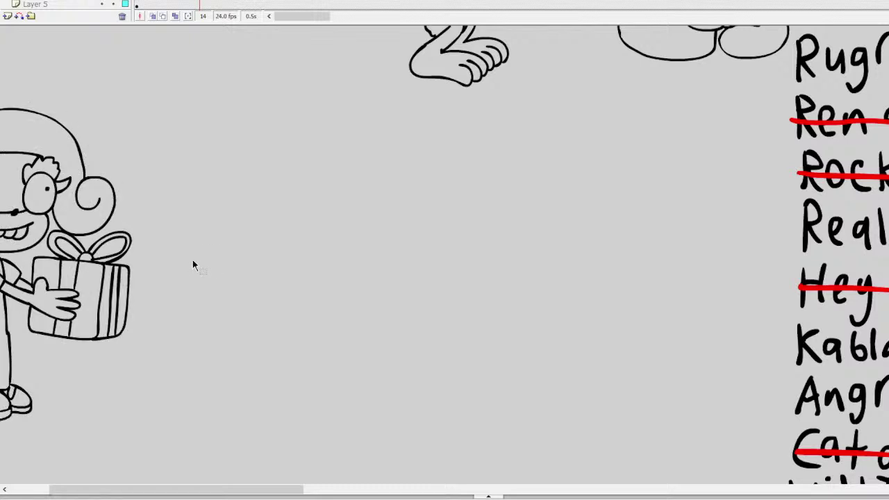
Step: Start a new character in the empty area with an oval eye containing two round highlights, two curved iris lines and three outer lashes
key("ctrl+equal")
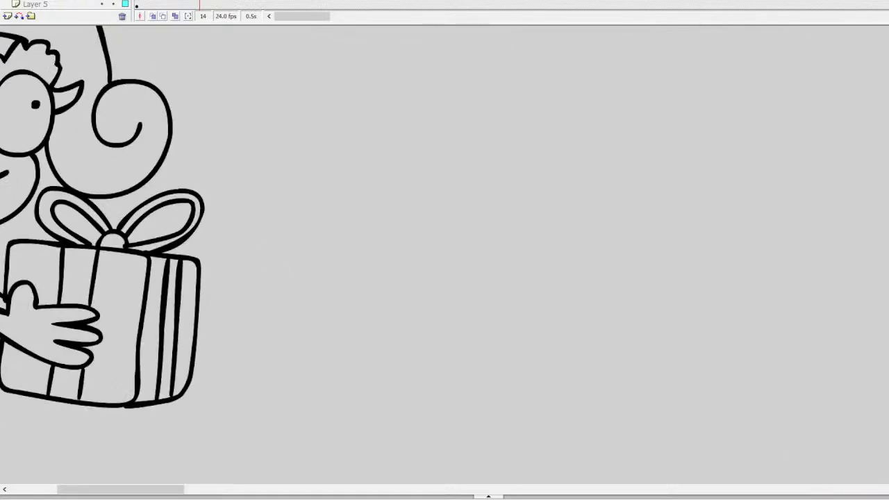
mouse_move(560, 118)
left_mouse_down()
mouse_move(531, 132)
mouse_move(517, 189)
mouse_move(552, 216)
mouse_move(579, 186)
mouse_move(585, 154)
mouse_move(556, 114)
left_mouse_up()
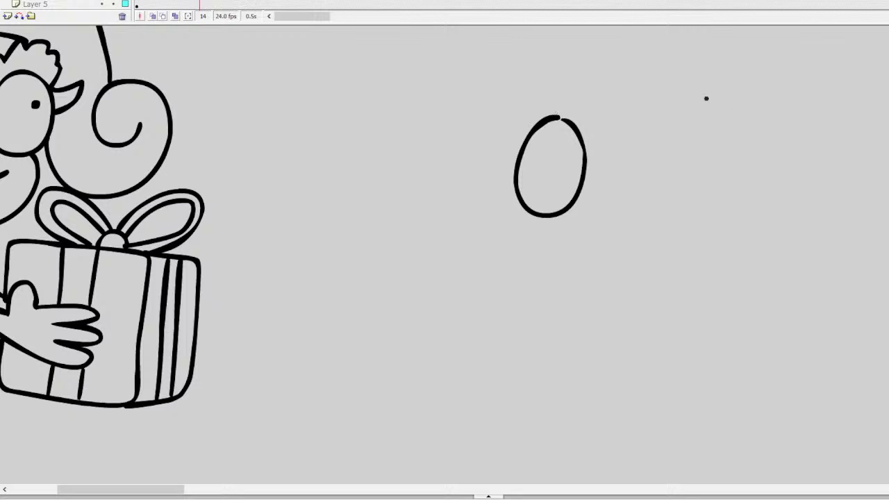
key("ctrl+z")
mouse_move(671, 112)
left_mouse_down()
mouse_move(650, 116)
mouse_move(619, 158)
mouse_move(636, 206)
mouse_move(683, 203)
mouse_move(704, 159)
mouse_move(695, 125)
mouse_move(673, 111)
mouse_move(658, 150)
mouse_move(620, 162)
left_mouse_up()
key("ctrl+z")
mouse_move(632, 126)
left_mouse_down()
mouse_move(648, 164)
mouse_move(633, 175)
mouse_move(619, 163)
mouse_move(619, 190)
left_mouse_up()
mouse_move(654, 118)
left_mouse_down()
mouse_move(665, 160)
mouse_move(634, 207)
left_mouse_up()
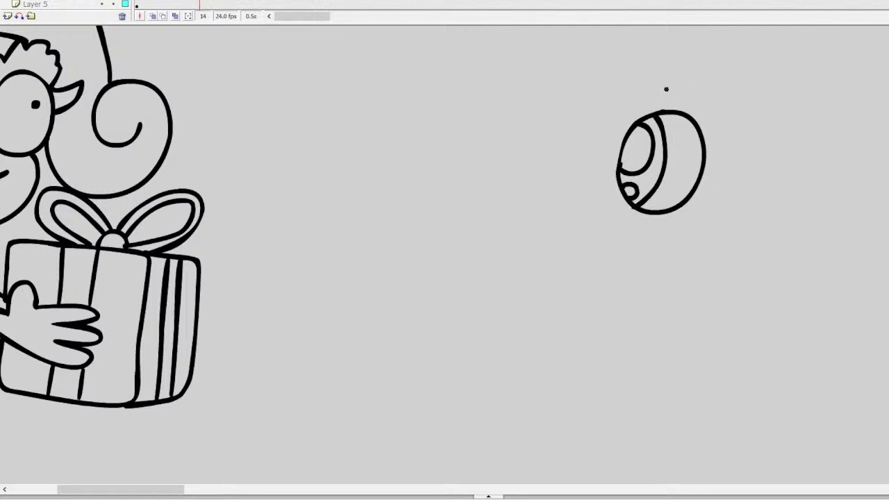
mouse_move(668, 112)
left_mouse_down()
mouse_move(679, 148)
mouse_move(656, 208)
left_mouse_up()
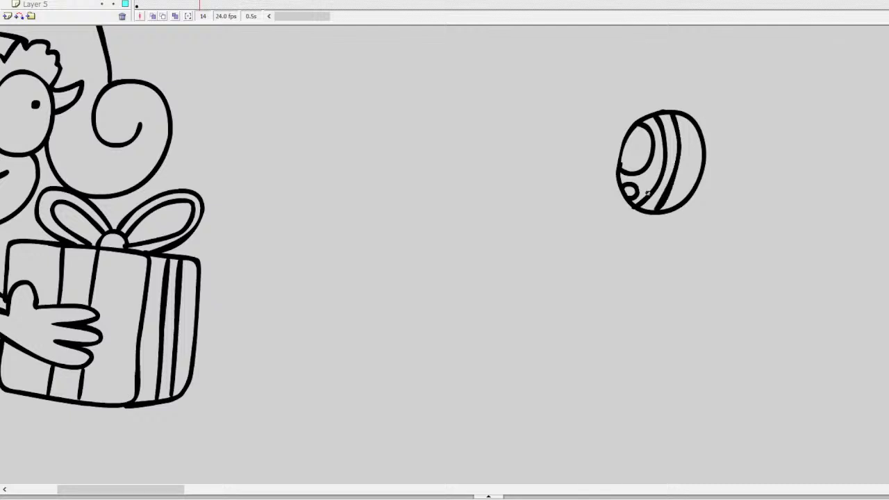
mouse_move(693, 122)
left_mouse_down()
mouse_move(701, 104)
mouse_move(712, 114)
left_mouse_up()
left_click_drag(707, 148, 718, 128)
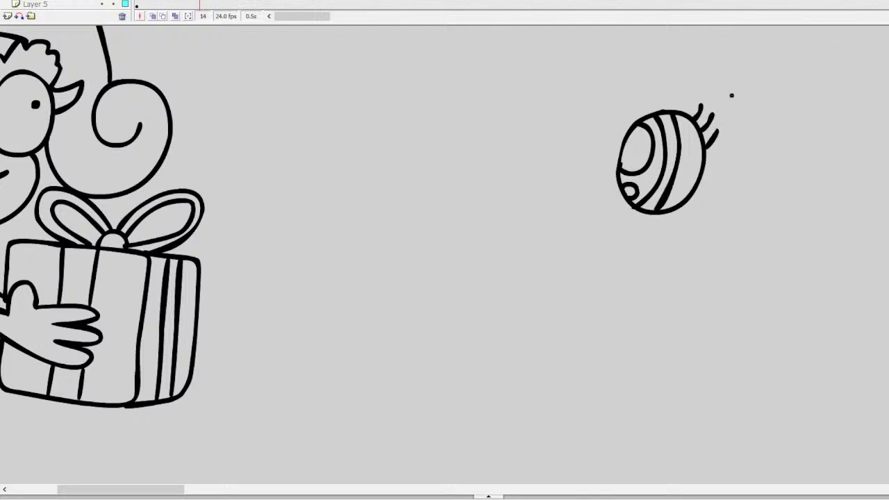
Step: Draw the pony's forehead profile, small rounded muzzle with a nostril, curved smile and slanted chin line
mouse_move(611, 97)
left_mouse_down()
mouse_move(589, 125)
mouse_move(583, 206)
mouse_move(548, 199)
mouse_move(551, 229)
mouse_move(571, 241)
mouse_move(604, 233)
left_mouse_up()
mouse_move(556, 212)
left_mouse_down()
mouse_move(576, 216)
mouse_move(554, 239)
mouse_move(591, 277)
left_mouse_up()
left_click(570, 208)
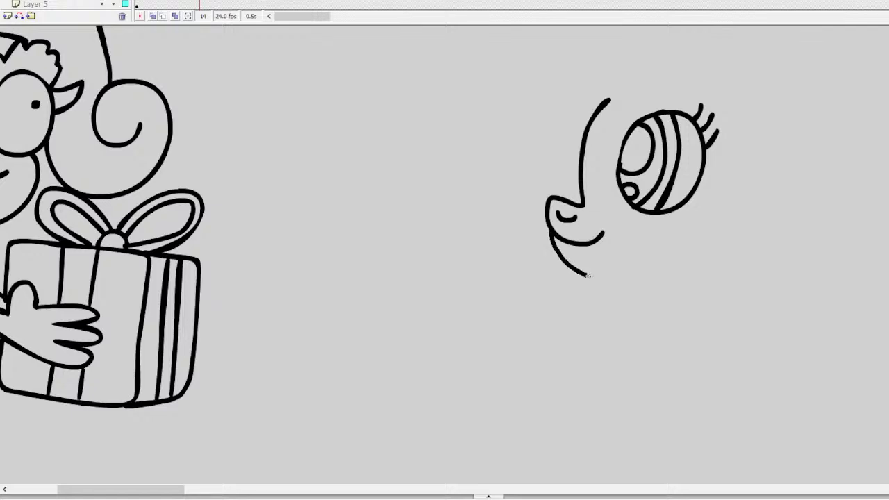
key("ctrl+z")
left_click_drag(550, 232, 602, 272)
Step: Draw a pointed ear with an inner line and a sweeping fringe across the forehead that curls above the lashes
scroll(602, 271, "up", 3)
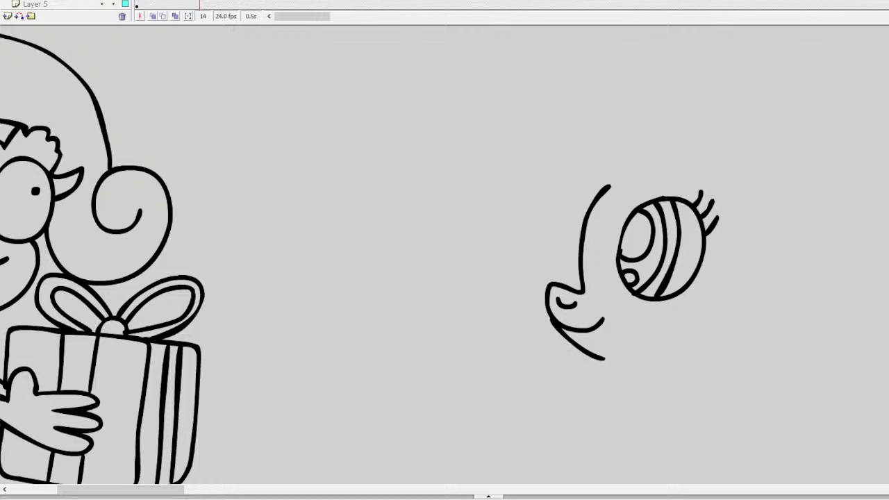
mouse_move(745, 179)
left_mouse_down()
mouse_move(794, 123)
mouse_move(815, 159)
mouse_move(794, 207)
mouse_move(831, 136)
mouse_move(820, 220)
left_mouse_up()
key("ctrl+z")
mouse_move(820, 169)
left_mouse_down()
mouse_move(796, 197)
mouse_move(759, 208)
mouse_move(724, 207)
mouse_move(726, 173)
mouse_move(538, 183)
mouse_move(553, 164)
mouse_move(586, 148)
mouse_move(734, 143)
mouse_move(793, 155)
left_mouse_up()
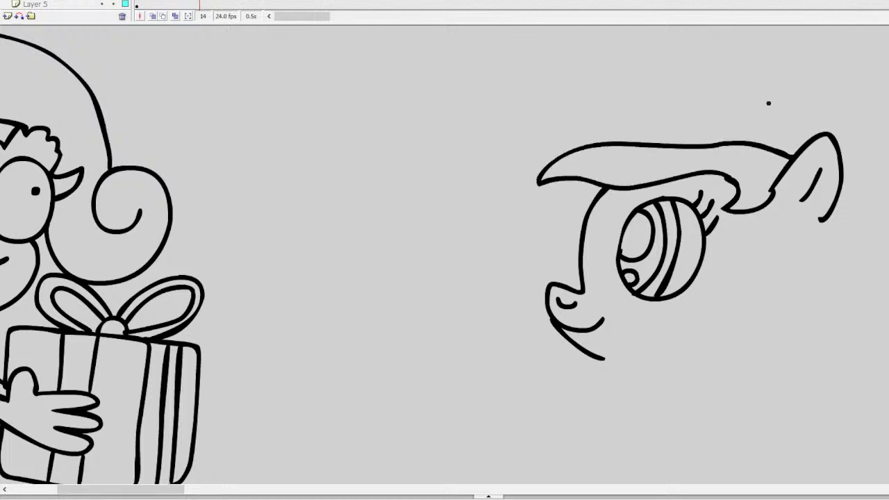
Step: Draw a pointed, striped horn rising from the fringe and a domed hair outline passing behind it
mouse_move(671, 131)
left_mouse_down()
mouse_move(591, 63)
mouse_move(592, 92)
mouse_move(618, 137)
mouse_move(570, 72)
mouse_move(584, 71)
mouse_move(671, 145)
left_mouse_up()
key("ctrl+z")
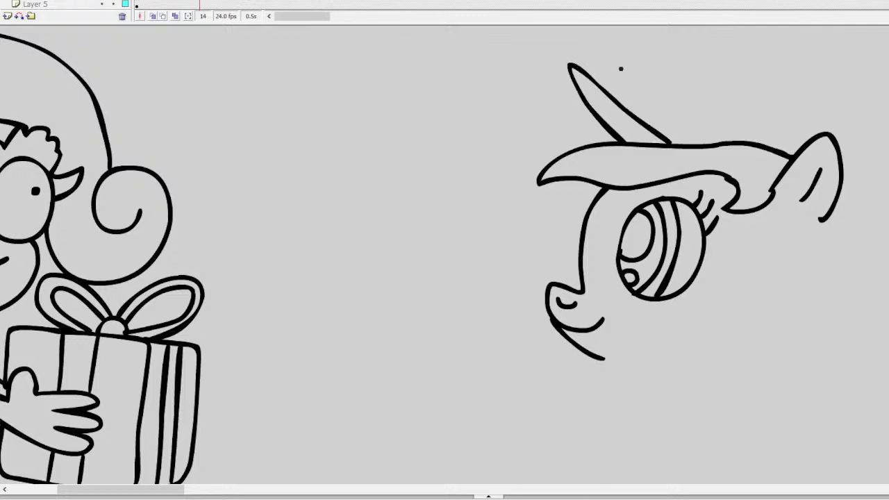
mouse_move(590, 81)
left_mouse_down()
mouse_move(594, 112)
mouse_move(608, 107)
mouse_move(613, 132)
mouse_move(620, 113)
mouse_move(639, 143)
left_mouse_up()
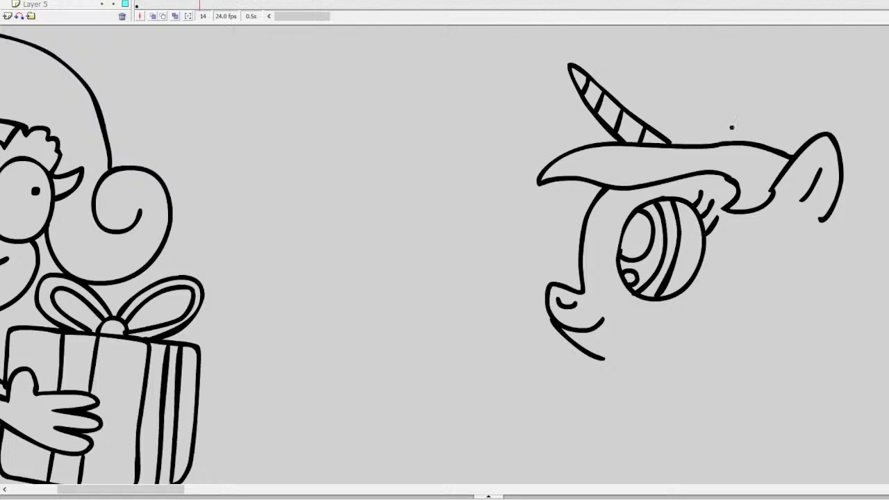
mouse_move(806, 140)
left_mouse_down()
mouse_move(790, 125)
mouse_move(671, 83)
mouse_move(605, 82)
mouse_move(550, 125)
mouse_move(518, 192)
mouse_move(519, 232)
mouse_move(529, 249)
left_mouse_up()
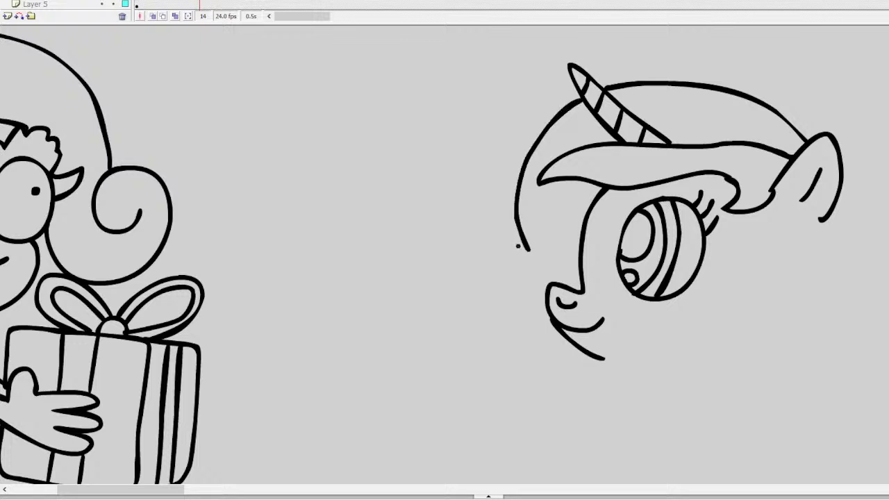
Step: Draw a flowing mane with curled, scalloped locks behind the ear, and extend the hair outline in front of the face with another curved lock
mouse_move(820, 221)
left_mouse_down()
mouse_move(764, 281)
mouse_move(753, 324)
mouse_move(767, 360)
mouse_move(809, 386)
mouse_move(839, 364)
mouse_move(835, 339)
mouse_move(817, 348)
mouse_move(807, 325)
mouse_move(847, 254)
mouse_move(837, 287)
mouse_move(862, 272)
mouse_move(877, 231)
mouse_move(867, 189)
mouse_move(840, 161)
mouse_move(877, 168)
mouse_move(888, 187)
left_mouse_up()
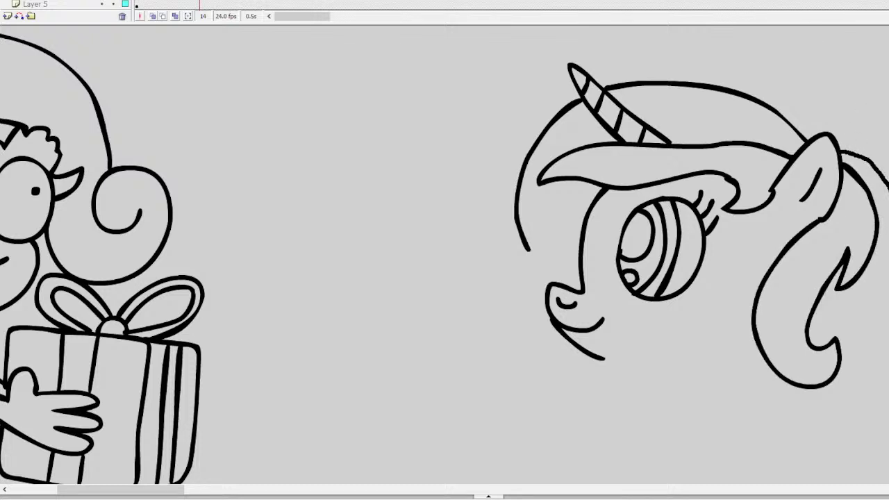
left_click_drag(888, 288, 884, 361)
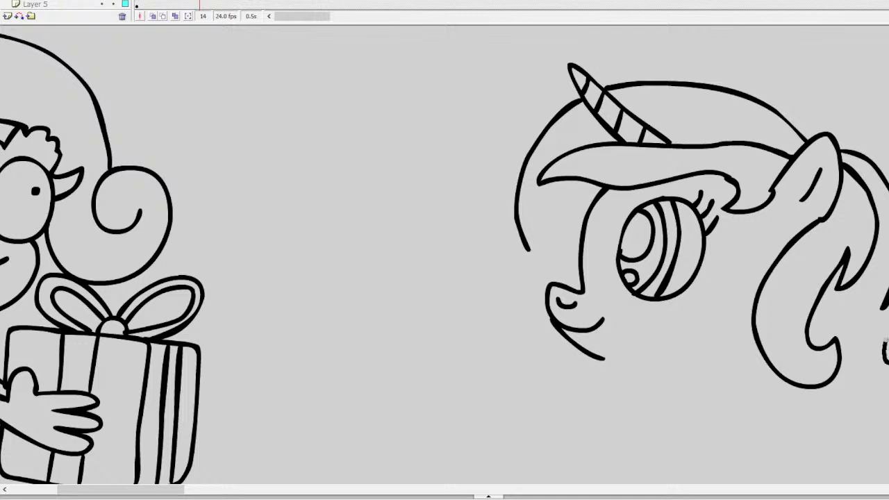
key("ctrl+z")
left_click_drag(877, 332, 888, 352)
mouse_move(888, 451)
left_mouse_down()
mouse_move(859, 451)
mouse_move(839, 421)
mouse_move(810, 427)
mouse_move(796, 379)
left_mouse_up()
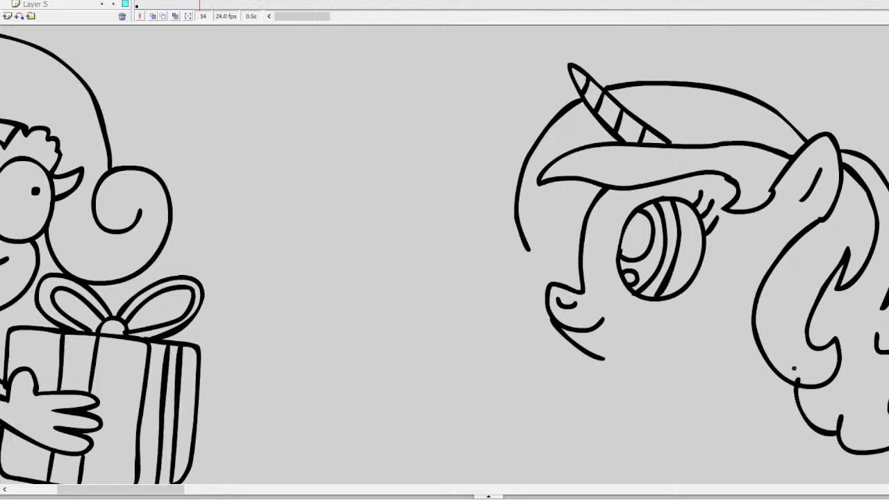
mouse_move(530, 248)
left_mouse_down()
mouse_move(508, 243)
mouse_move(525, 323)
left_mouse_up()
scroll(445, 255, "down", 3)
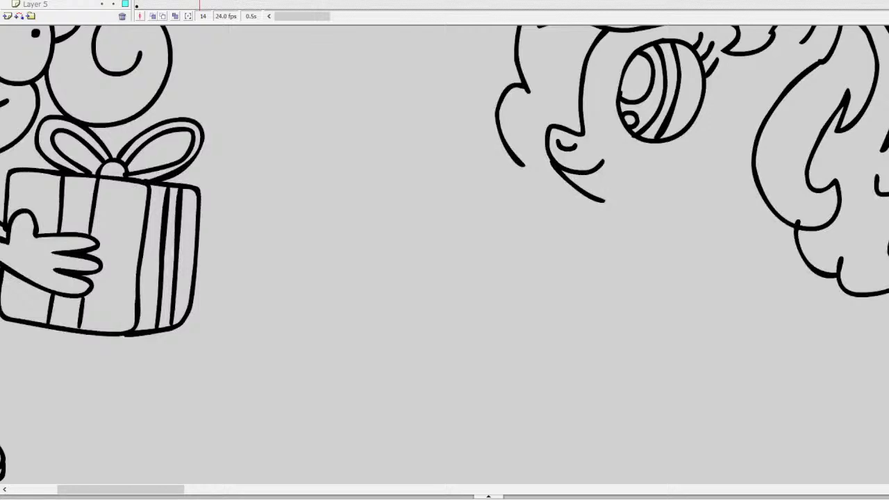
Step: Extend the pony's chin line back into the jaw and draw the curved neck and chest line below it
mouse_move(602, 200)
left_mouse_down()
mouse_move(654, 210)
mouse_move(650, 233)
mouse_move(669, 283)
mouse_move(688, 299)
left_mouse_up()
key("ctrl+z")
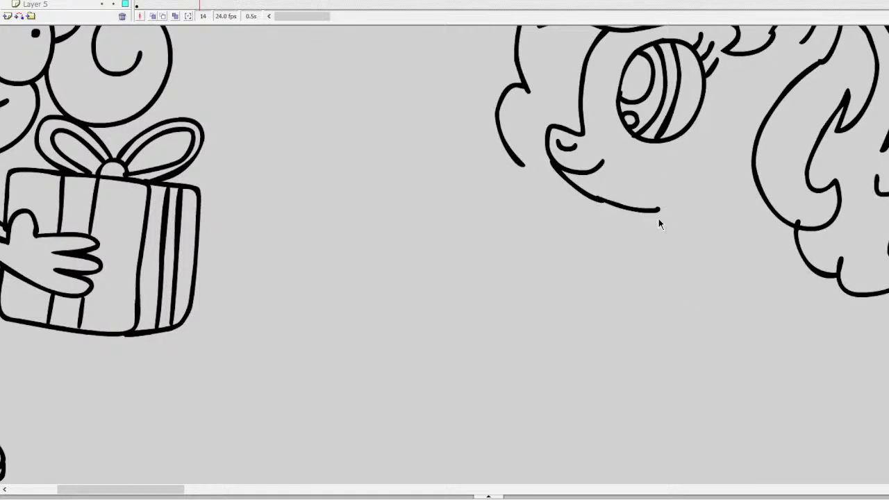
mouse_move(652, 212)
left_mouse_down()
mouse_move(675, 296)
mouse_move(713, 319)
left_mouse_up()
Step: Draw the pony's two front legs with zigzag-topped rounded hooves, the far leg partly hidden behind the near one
mouse_move(713, 272)
left_mouse_down()
mouse_move(713, 328)
mouse_move(677, 403)
mouse_move(696, 399)
mouse_move(706, 423)
mouse_move(746, 421)
mouse_move(775, 366)
mouse_move(770, 281)
left_mouse_up()
mouse_move(679, 409)
left_mouse_down()
mouse_move(675, 445)
mouse_move(751, 434)
mouse_move(763, 397)
left_mouse_up()
key("ctrl+z")
key("ctrl+z")
mouse_move(783, 292)
left_mouse_down()
mouse_move(779, 370)
mouse_move(752, 426)
mouse_move(737, 414)
mouse_move(674, 415)
mouse_move(720, 280)
left_mouse_up()
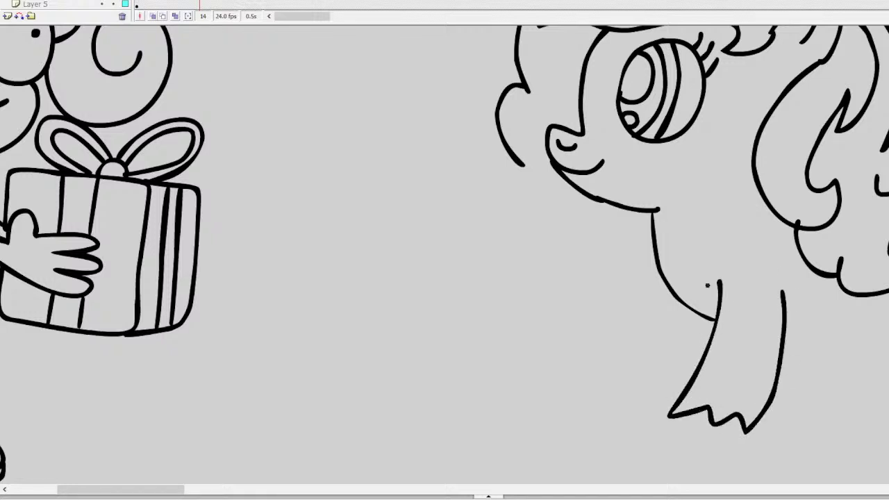
mouse_move(673, 414)
left_mouse_down()
mouse_move(666, 421)
mouse_move(727, 448)
mouse_move(739, 417)
left_mouse_up()
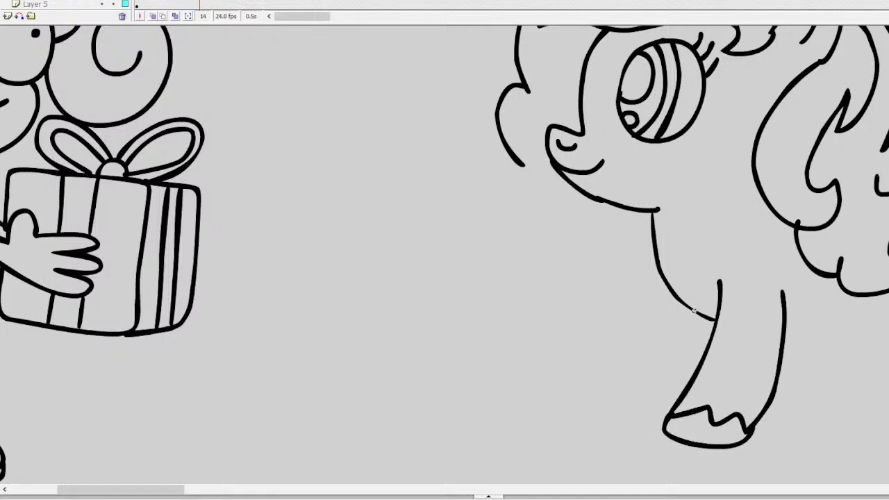
mouse_move(694, 311)
left_mouse_down()
mouse_move(673, 375)
mouse_move(652, 392)
mouse_move(648, 406)
mouse_move(668, 401)
mouse_move(672, 410)
mouse_move(651, 405)
mouse_move(644, 423)
mouse_move(666, 432)
left_mouse_up()
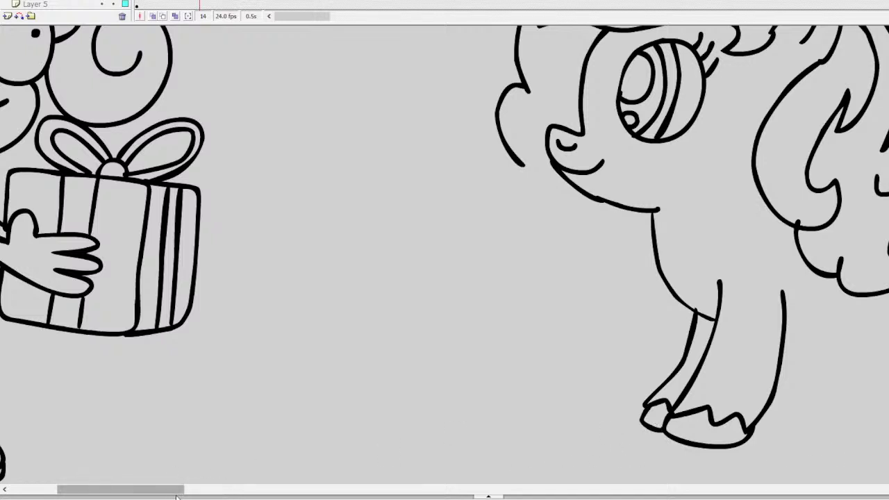
Step: Draw the scalloped mane curls hanging below the muzzle, from the lock in front of the face to the chest
left_click_drag(177, 497, 208, 496)
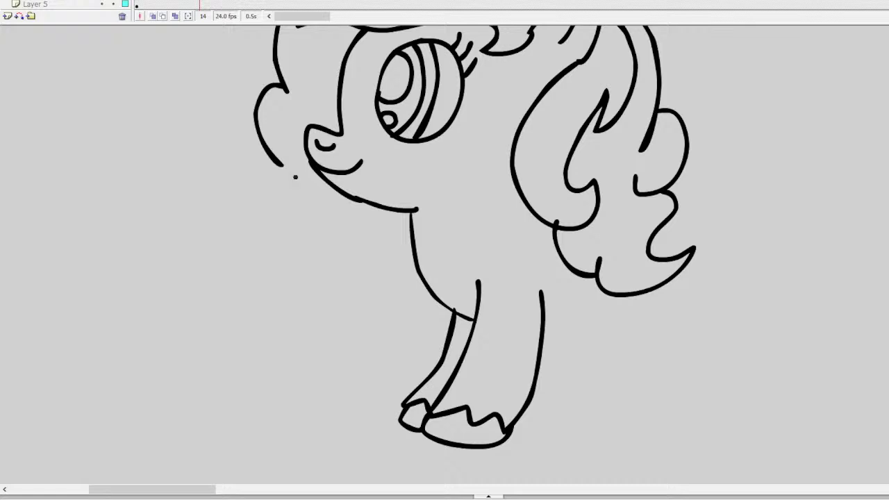
mouse_move(283, 165)
left_mouse_down()
mouse_move(346, 229)
mouse_move(405, 253)
left_mouse_up()
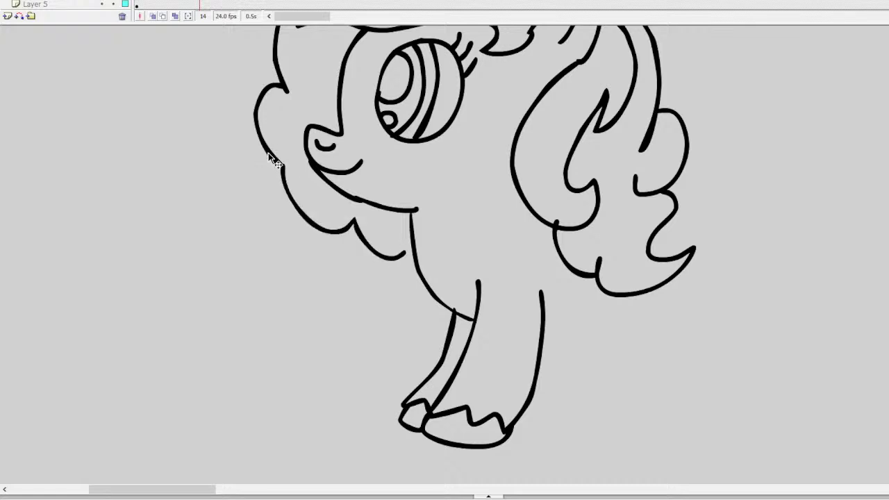
key("ctrl+z")
mouse_move(262, 146)
left_mouse_down()
mouse_move(233, 191)
mouse_move(284, 210)
mouse_move(298, 241)
mouse_move(360, 238)
mouse_move(392, 264)
mouse_move(414, 254)
left_mouse_up()
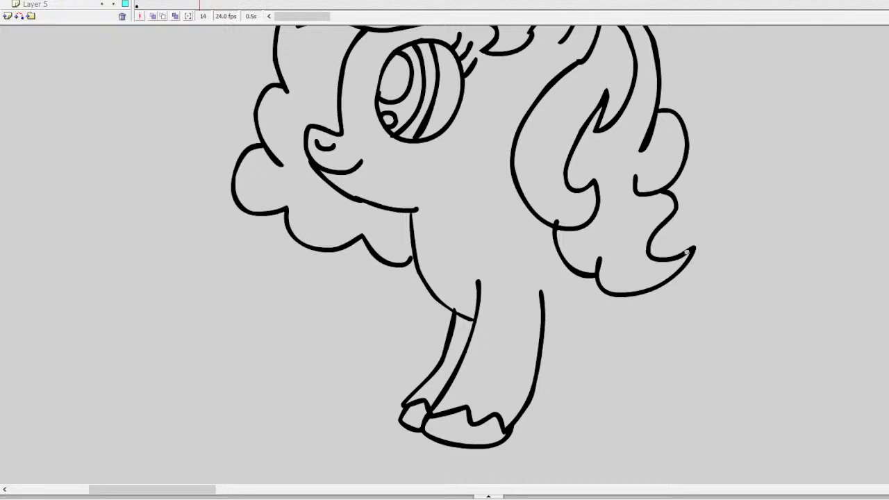
Step: Draw the pony's two hind legs with zigzag-topped hooves and the belly line joining them to the front leg
mouse_move(594, 297)
left_mouse_down()
mouse_move(617, 365)
mouse_move(600, 419)
mouse_move(620, 412)
mouse_move(690, 427)
mouse_move(708, 403)
mouse_move(710, 360)
mouse_move(686, 336)
mouse_move(684, 279)
mouse_move(646, 235)
left_mouse_up()
mouse_move(600, 420)
left_mouse_down()
mouse_move(646, 456)
mouse_move(696, 427)
left_mouse_up()
mouse_move(542, 339)
left_mouse_down()
mouse_move(609, 339)
mouse_move(571, 429)
mouse_move(587, 438)
left_mouse_up()
Step: Draw a bushy, scalloped tail behind the pony, starting beside the mane and ending in a pointed curl
mouse_move(660, 239)
left_mouse_down()
mouse_move(695, 204)
mouse_move(797, 195)
mouse_move(807, 255)
left_mouse_up()
mouse_move(810, 223)
left_mouse_down()
mouse_move(836, 217)
mouse_move(869, 272)
mouse_move(860, 297)
mouse_move(888, 292)
mouse_move(853, 376)
mouse_move(884, 410)
mouse_move(870, 445)
mouse_move(808, 373)
left_mouse_up()
mouse_move(778, 393)
left_mouse_down()
mouse_move(738, 321)
mouse_move(741, 335)
mouse_move(709, 319)
mouse_move(684, 286)
left_mouse_up()
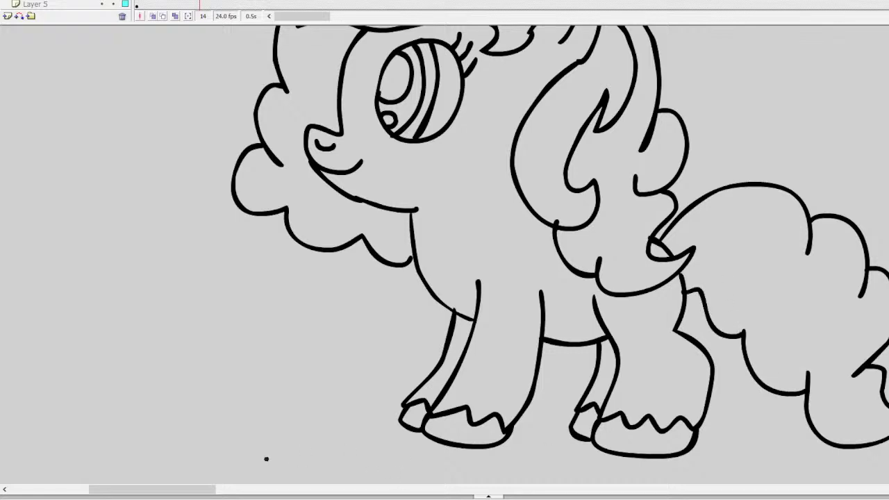
Step: Draw a wavy magenta outline around the unicorn's horn and fill it as a semi-transparent glow
scroll(487, 278, "left", 5)
scroll(486, 278, "up", 2)
scroll(793, 102, "up", 5)
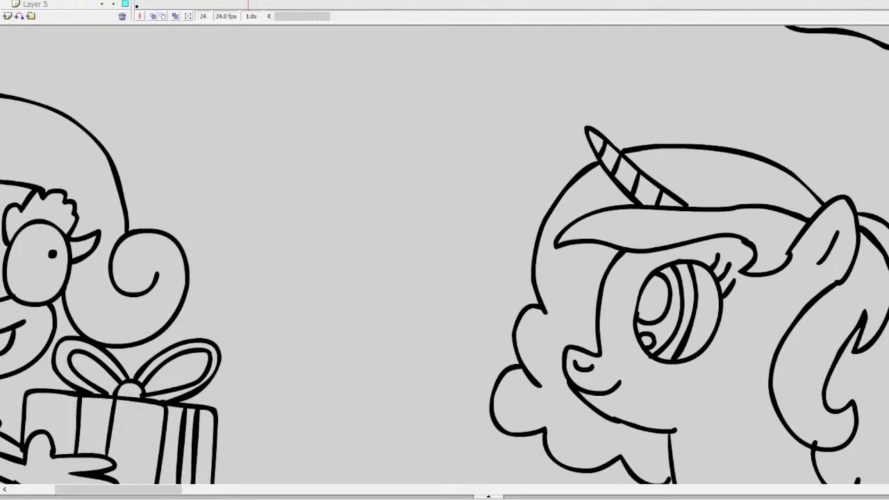
mouse_move(569, 112)
left_mouse_down()
mouse_move(622, 127)
mouse_move(673, 164)
mouse_move(685, 221)
mouse_move(587, 183)
mouse_move(563, 108)
left_mouse_up()
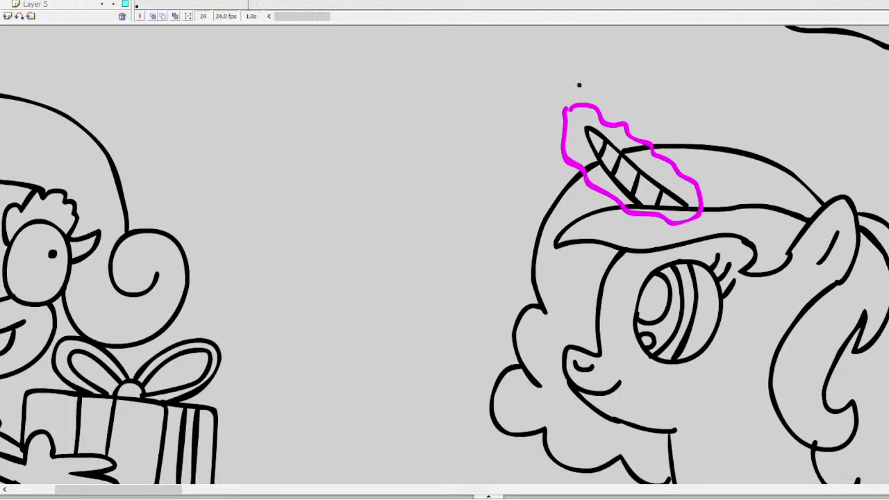
key("k")
left_click(602, 116)
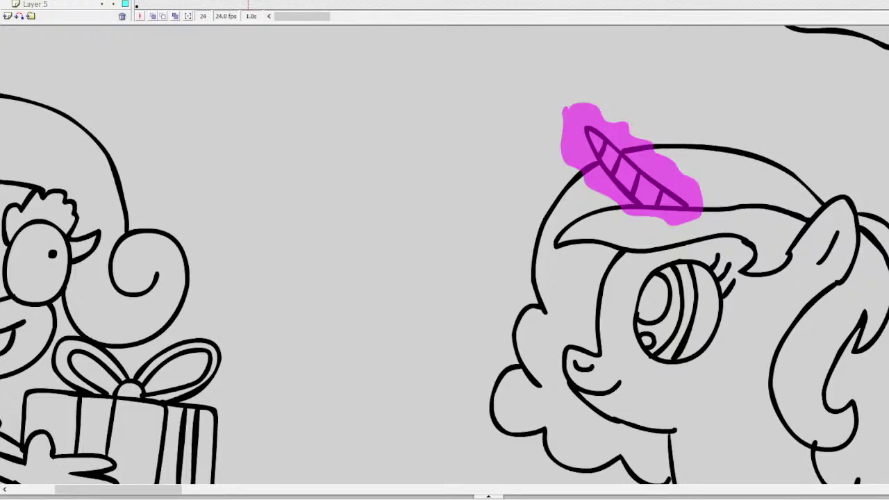
Step: Draw a floating gift box with a vertical ribbon and a looped bow between the gift-carrying character and the pony
key("ctrl+a")
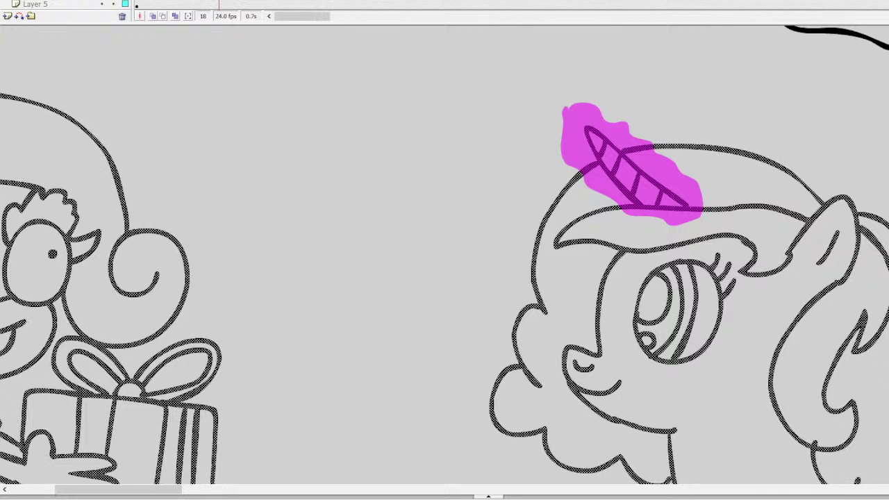
mouse_move(307, 102)
left_mouse_down()
mouse_move(457, 90)
mouse_move(464, 223)
mouse_move(314, 250)
mouse_move(281, 129)
mouse_move(307, 104)
mouse_move(346, 132)
mouse_move(357, 243)
left_mouse_up()
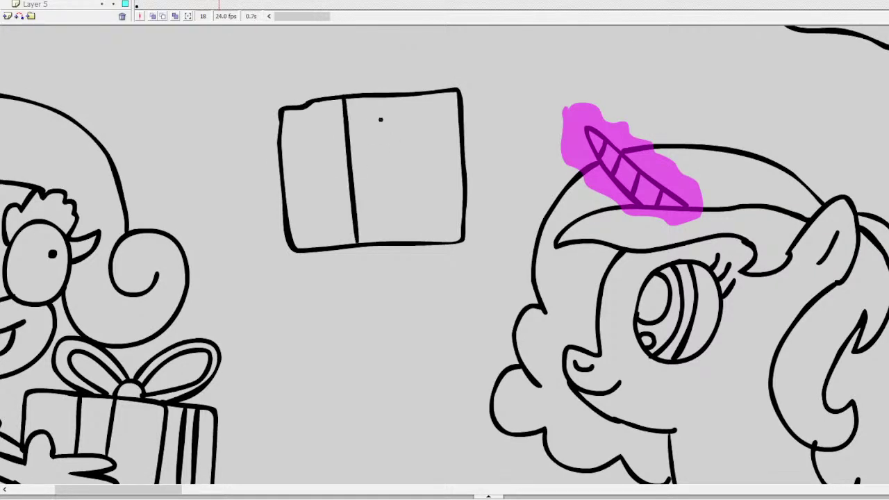
left_click_drag(388, 99, 397, 240)
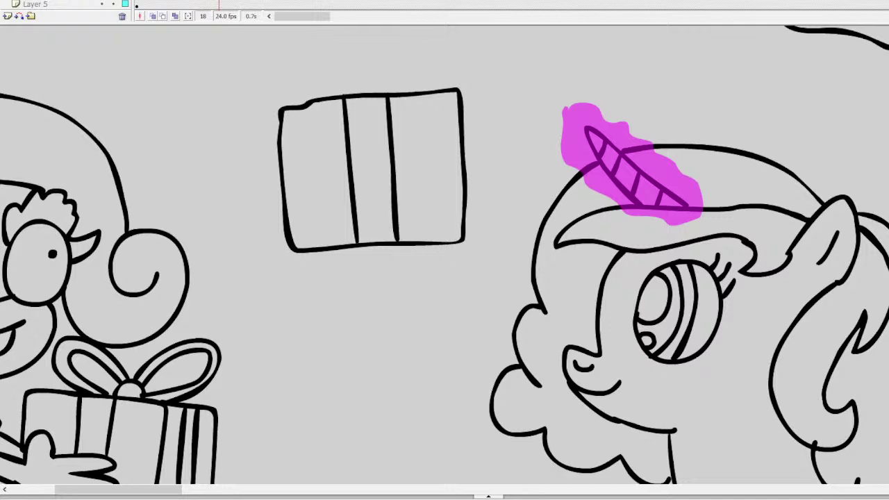
scroll(445, 278, "up", 2)
mouse_move(346, 150)
left_mouse_down()
mouse_move(361, 129)
mouse_move(382, 137)
mouse_move(404, 109)
mouse_move(412, 127)
mouse_move(386, 143)
mouse_move(398, 95)
mouse_move(429, 105)
mouse_move(425, 129)
mouse_move(392, 148)
mouse_move(316, 107)
mouse_move(314, 134)
mouse_move(336, 152)
mouse_move(353, 108)
mouse_move(332, 95)
mouse_move(305, 98)
mouse_move(295, 119)
mouse_move(311, 156)
left_mouse_up()
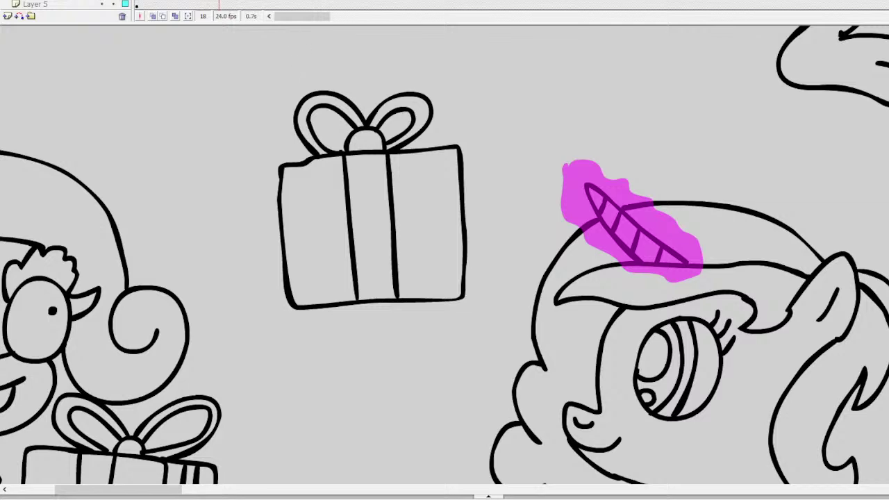
Step: Draw a wavy magenta outline around the floating gift and fill it as a semi-transparent glow matching the horn's
key("F6")
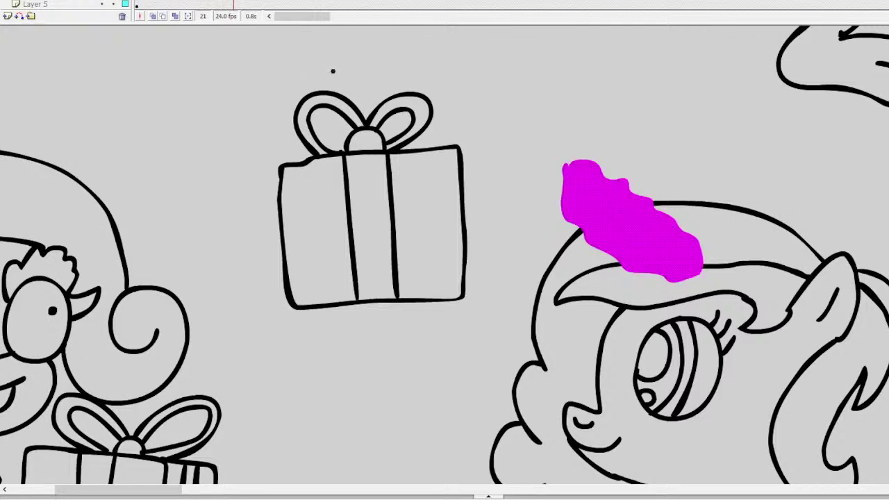
mouse_move(332, 72)
left_mouse_down()
mouse_move(430, 71)
mouse_move(462, 88)
mouse_move(476, 127)
mouse_move(489, 292)
mouse_move(438, 322)
mouse_move(349, 335)
mouse_move(265, 325)
mouse_move(246, 282)
mouse_move(229, 207)
mouse_move(251, 131)
mouse_move(297, 75)
mouse_move(334, 71)
left_mouse_up()
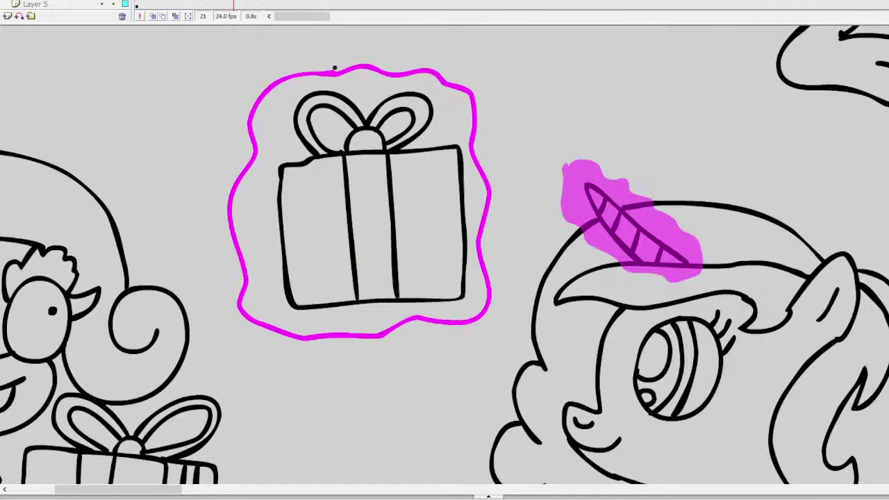
left_click(352, 82)
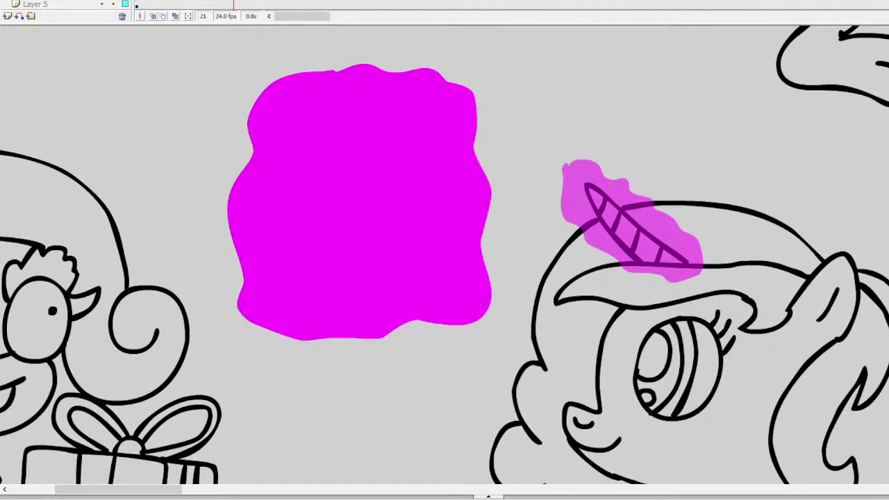
left_click(367, 135)
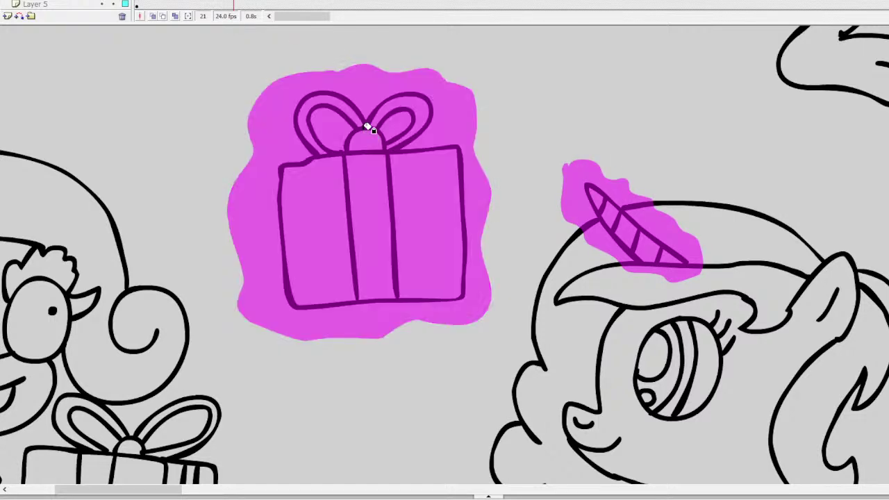
Step: Examine the finished drawings and the handwritten show list for titles that are crossed out or still remaining
key("ctrl+minus")
key("ctrl+minus")
key("ctrl+minus")
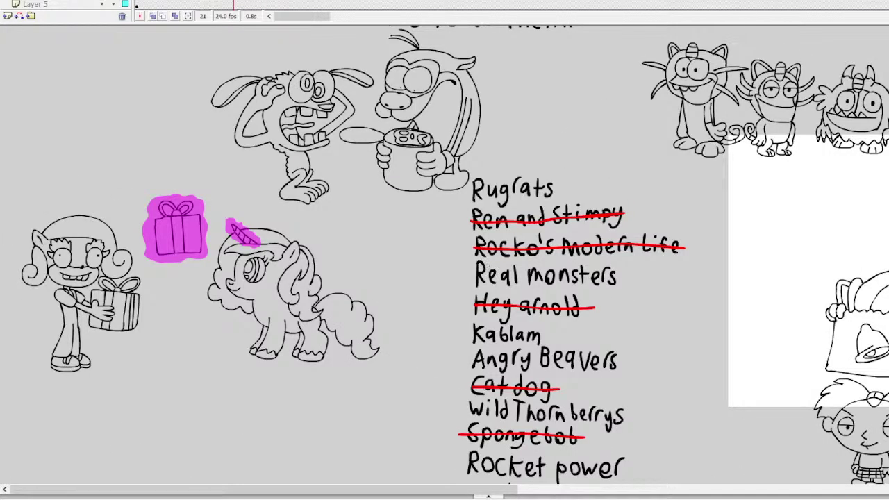
scroll(488, 270, "down", 5)
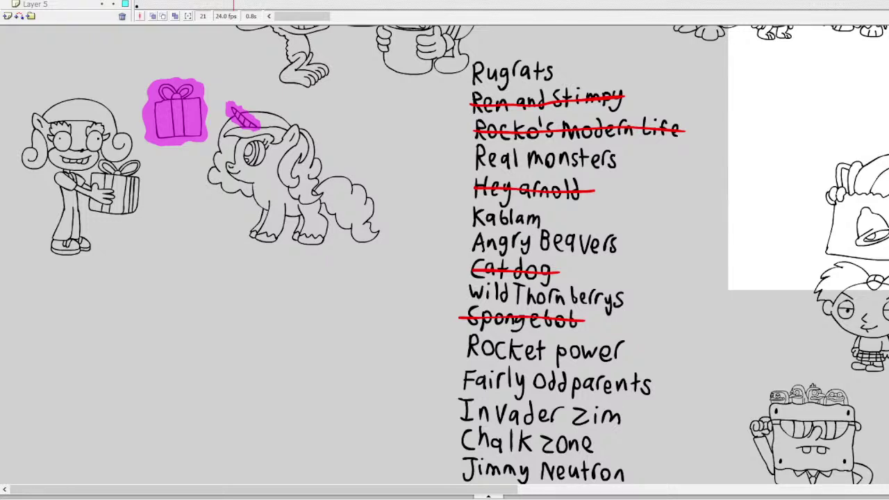
left_click(574, 167)
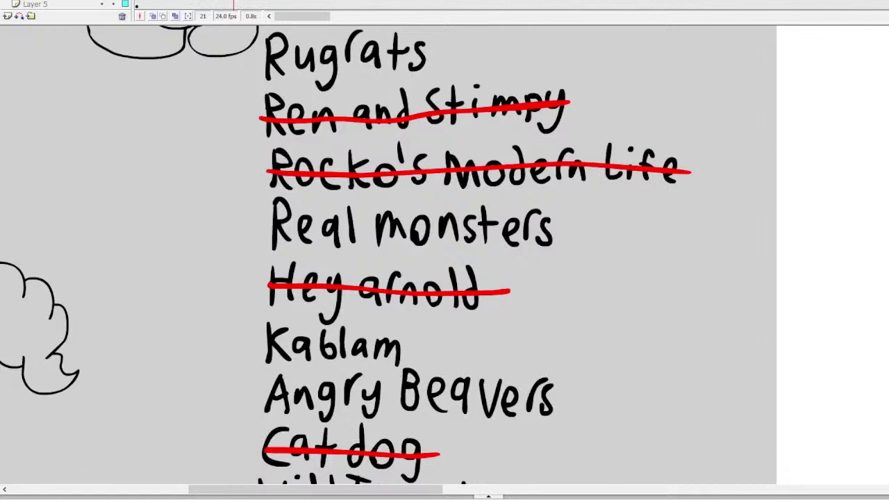
scroll(444, 254, "up", 2)
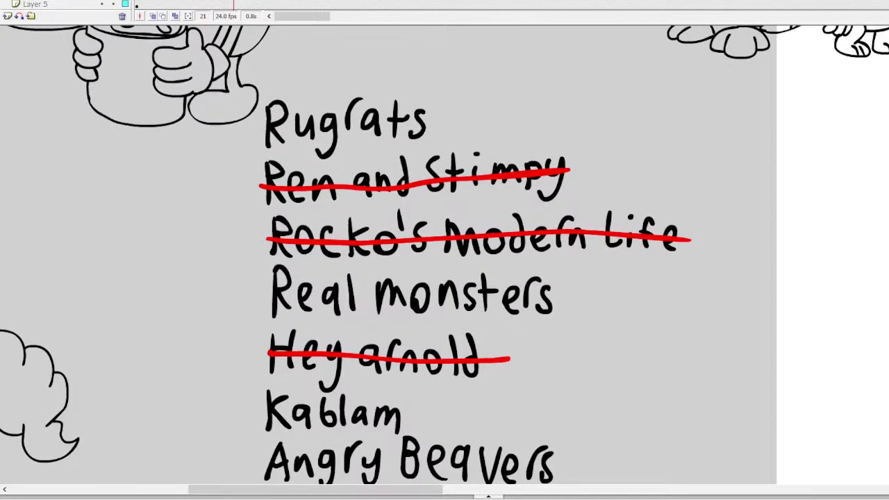
left_click(444, 185)
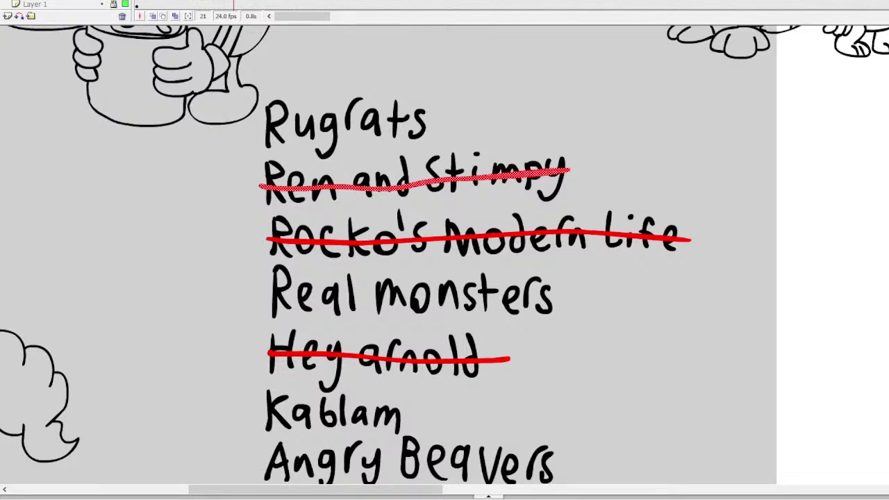
Step: Add a new layer and, below the gift-carrying character, draw a tall oval eye and a half-closed eye with pupils
left_click_drag(415, 490, 258, 469)
scroll(252, 452, "down", 5)
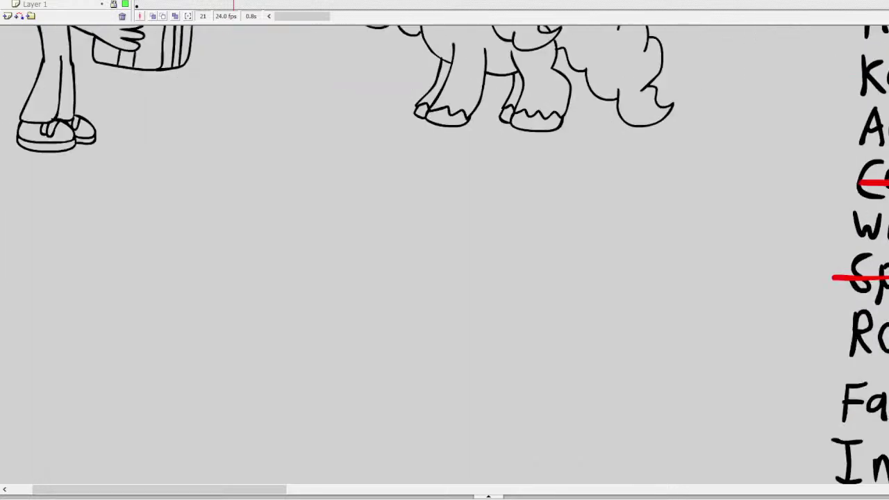
scroll(444, 257, "down", 3)
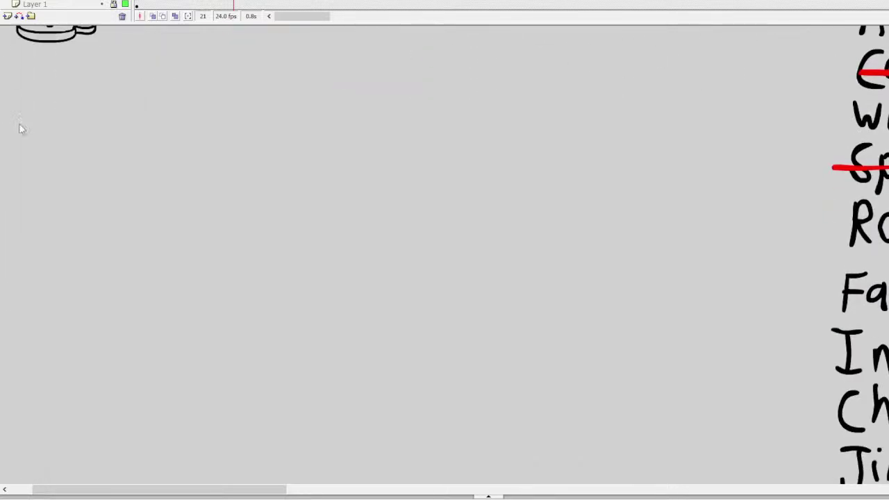
scroll(119, 141, "up", 1)
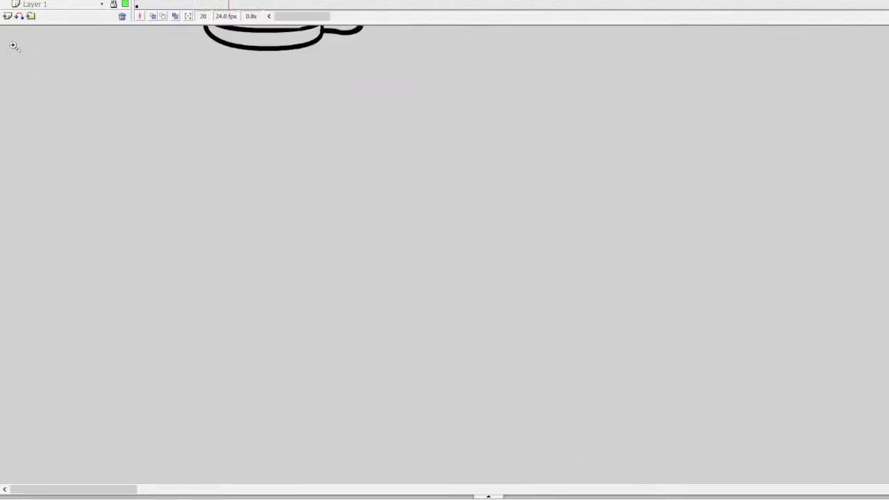
left_click(7, 16)
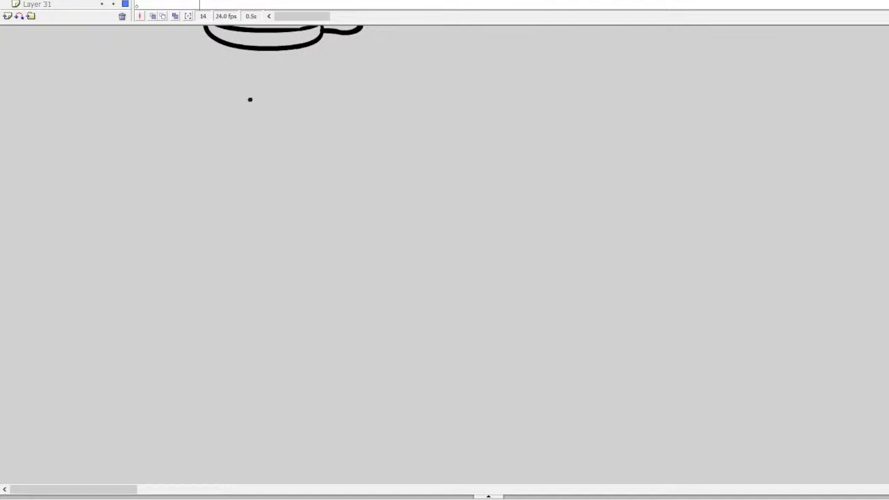
mouse_move(289, 192)
left_mouse_down()
mouse_move(367, 189)
mouse_move(384, 205)
mouse_move(353, 245)
mouse_move(302, 234)
mouse_move(288, 203)
mouse_move(334, 186)
left_mouse_up()
mouse_move(272, 204)
left_mouse_down()
mouse_move(274, 158)
mouse_move(250, 128)
mouse_move(207, 172)
mouse_move(218, 228)
mouse_move(259, 237)
mouse_move(271, 209)
mouse_move(248, 204)
mouse_move(252, 171)
left_mouse_up()
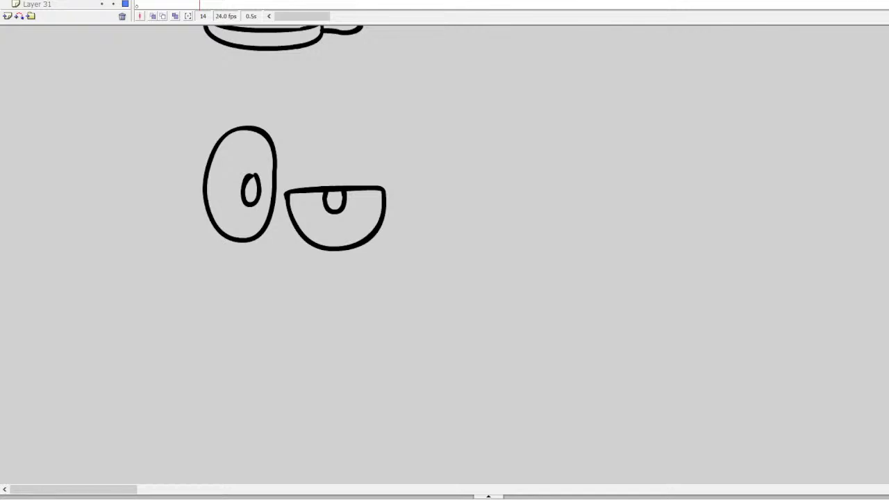
Step: Draw a pointed muzzle line beneath the tall eye and a high domed head outline over both eyes
mouse_move(217, 230)
left_mouse_down()
mouse_move(202, 263)
mouse_move(212, 273)
mouse_move(307, 292)
left_mouse_up()
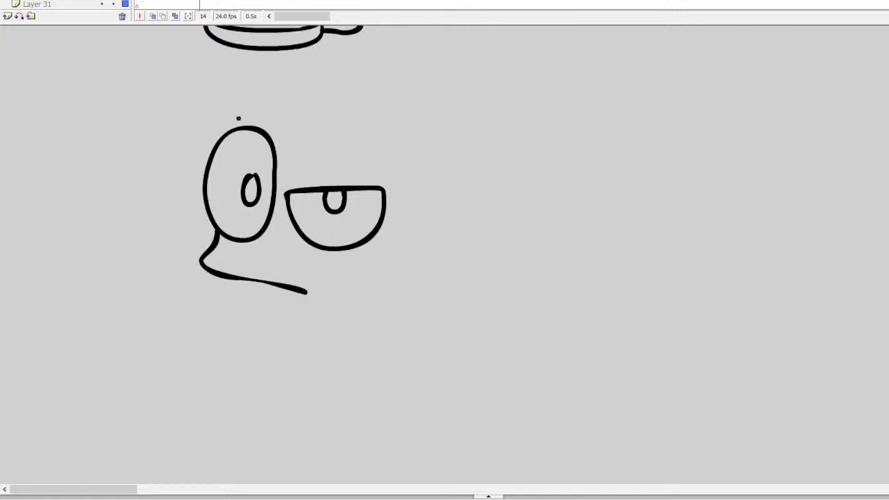
mouse_move(231, 128)
left_mouse_down()
mouse_move(243, 101)
mouse_move(275, 84)
mouse_move(375, 70)
mouse_move(429, 89)
mouse_move(440, 116)
mouse_move(435, 187)
left_mouse_up()
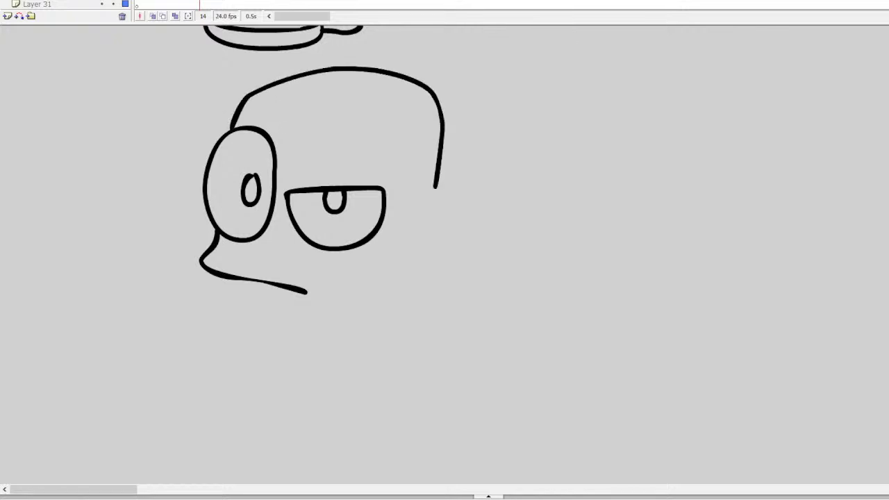
Step: Select the eyes, muzzle line and head outline together and move them down to leave room above the face
left_click(428, 95)
left_click(391, 189)
left_click(385, 198)
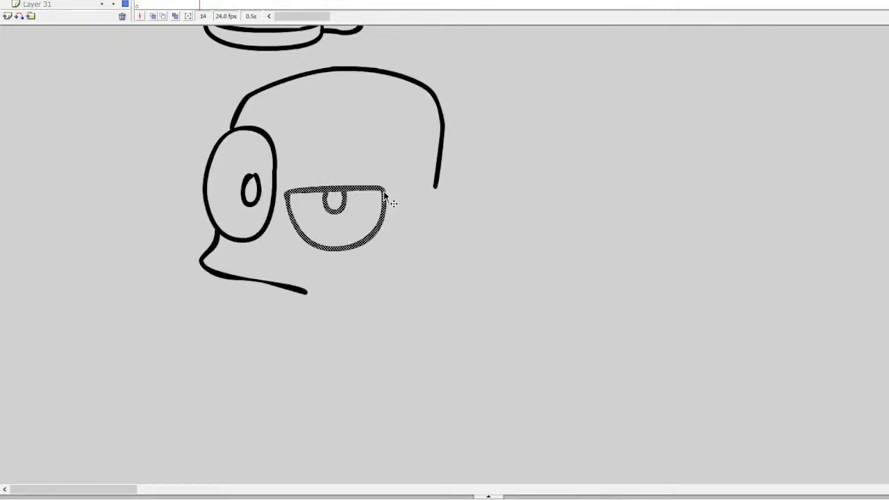
left_click(274, 161, "shift")
left_click_drag(277, 168, 251, 290)
left_click(319, 230)
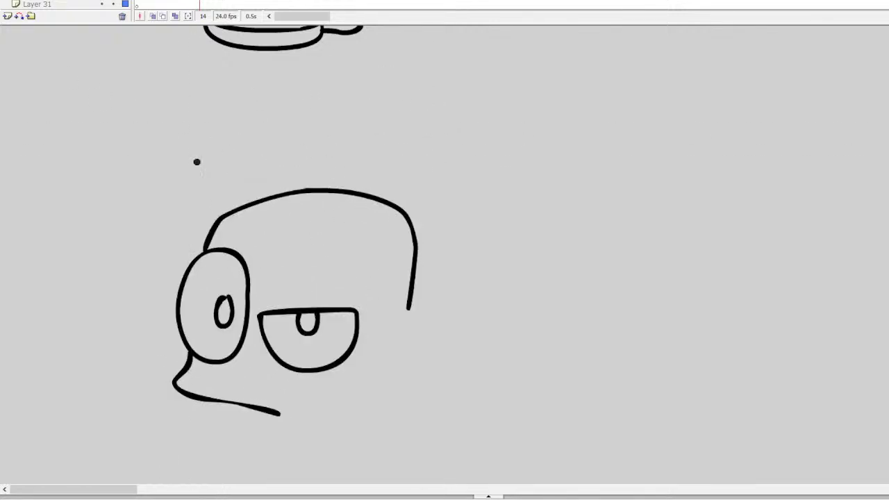
Step: Delete the domed head outline and draw a lower, rounder one from the tall eye around to the muzzle line
left_click(206, 245)
left_click(300, 192)
key("Delete")
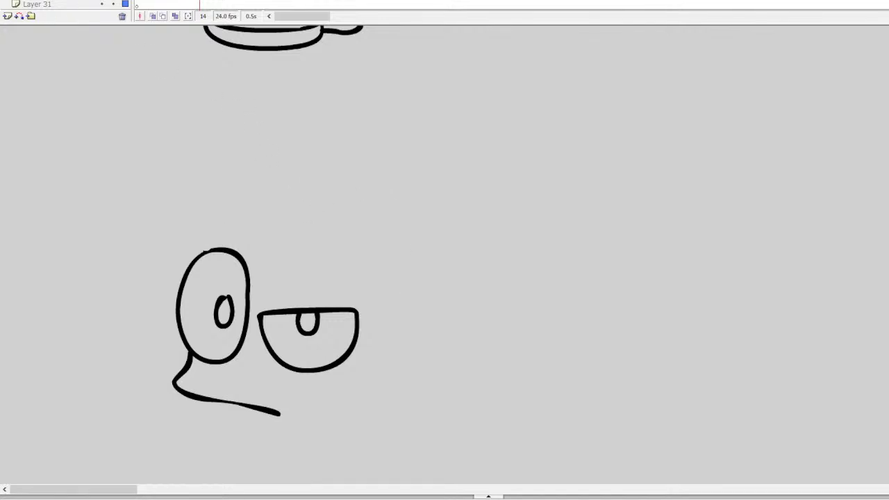
mouse_move(201, 252)
left_mouse_down()
mouse_move(283, 229)
mouse_move(342, 239)
mouse_move(389, 294)
mouse_move(396, 339)
mouse_move(382, 383)
mouse_move(278, 413)
left_mouse_up()
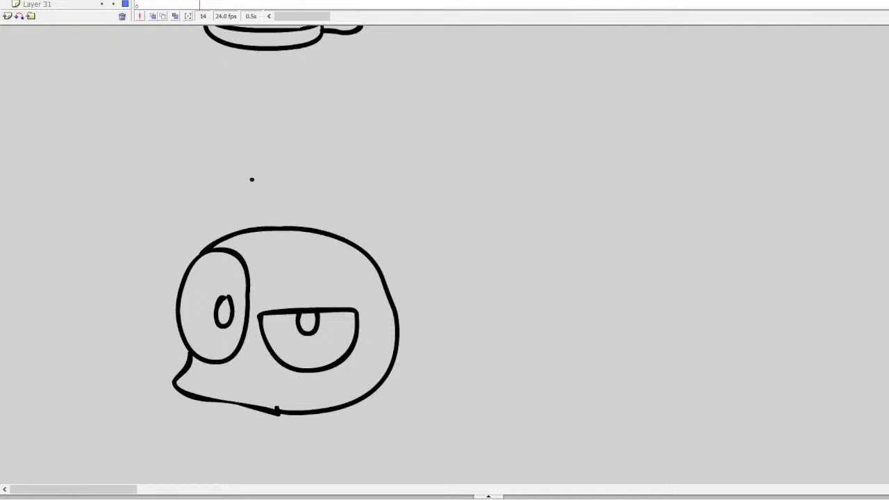
mouse_move(248, 184)
left_mouse_down()
mouse_move(437, 110)
mouse_move(394, 220)
mouse_move(543, 222)
mouse_move(463, 306)
mouse_move(534, 296)
mouse_move(541, 324)
mouse_move(405, 400)
left_mouse_up()
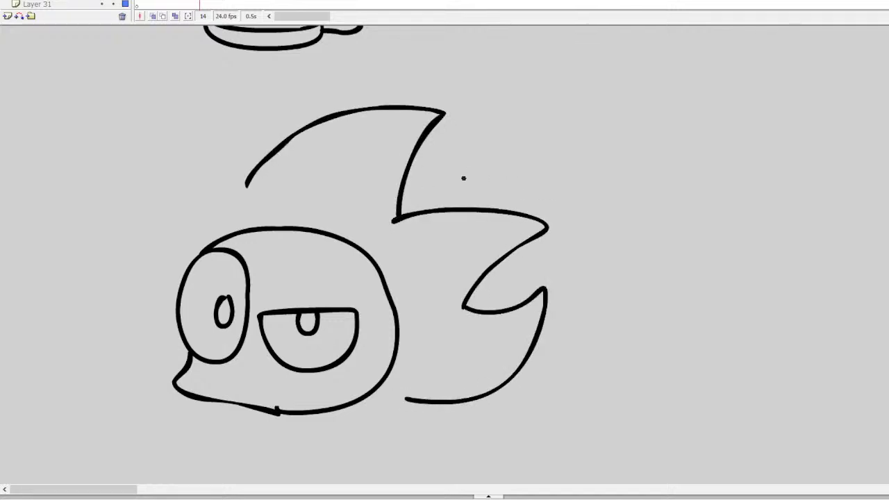
key("ctrl+z")
key("ctrl+z")
mouse_move(387, 221)
left_mouse_down()
mouse_move(484, 187)
mouse_move(563, 205)
mouse_move(480, 278)
mouse_move(499, 342)
mouse_move(565, 316)
mouse_move(533, 380)
mouse_move(407, 402)
left_mouse_up()
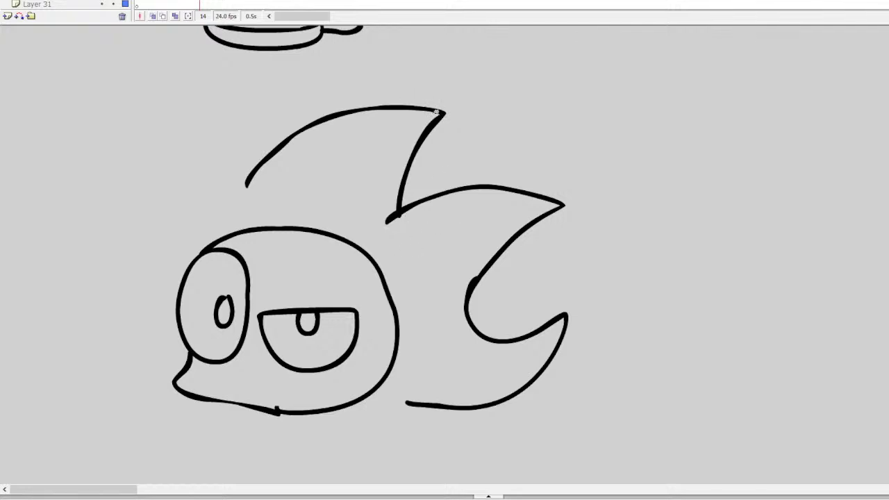
mouse_move(442, 112)
left_mouse_down()
mouse_move(366, 137)
mouse_move(314, 201)
mouse_move(245, 184)
left_mouse_up()
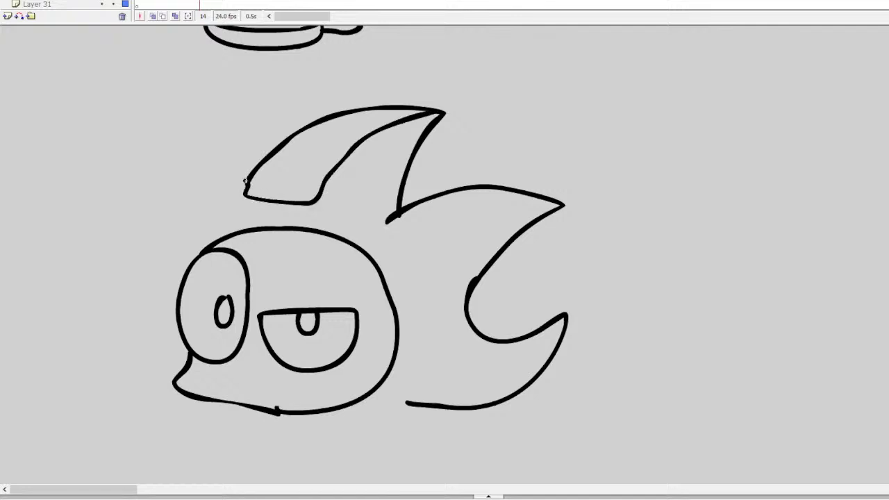
key("ctrl+z")
key("ctrl+z")
key("ctrl+z")
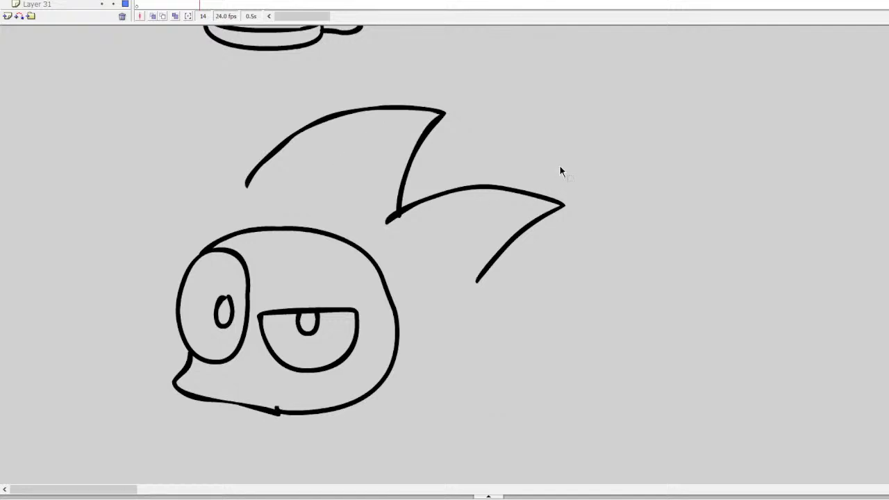
key("ctrl+z")
Step: Draw a swept-back crest with an inner stripe above the head and two hair spikes pointing away behind it
mouse_move(233, 204)
left_mouse_down()
mouse_move(394, 117)
mouse_move(451, 119)
mouse_move(418, 222)
mouse_move(538, 210)
mouse_move(550, 240)
mouse_move(519, 316)
mouse_move(556, 314)
mouse_move(497, 399)
mouse_move(246, 206)
mouse_move(423, 124)
mouse_move(318, 164)
mouse_move(278, 203)
mouse_move(229, 208)
left_mouse_up()
key("ctrl+z")
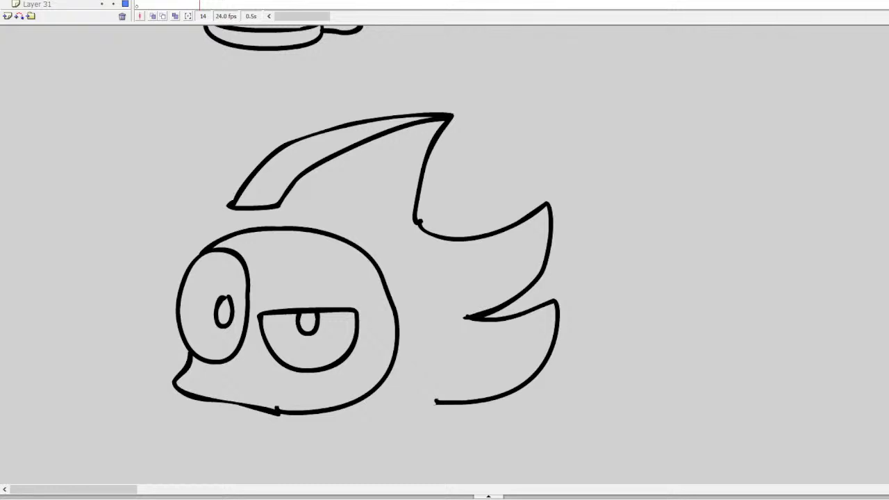
Step: Erase the pointed muzzle line and the flat lid and pupil of the half-closed eye
scroll(367, 229, "down", 3)
mouse_move(176, 287)
left_mouse_down()
mouse_move(180, 310)
mouse_move(292, 340)
mouse_move(183, 332)
mouse_move(308, 341)
mouse_move(346, 336)
mouse_move(364, 316)
left_mouse_up()
mouse_move(272, 238)
left_mouse_down()
mouse_move(298, 243)
mouse_move(314, 261)
mouse_move(330, 234)
mouse_move(345, 244)
mouse_move(338, 236)
left_mouse_up()
Step: Draw angry V-shaped brow lines over both eyes and complete the second eye with tall sides and an oval pupil
mouse_move(235, 186)
left_mouse_down()
mouse_move(211, 182)
mouse_move(239, 200)
mouse_move(204, 179)
mouse_move(260, 208)
mouse_move(366, 196)
left_mouse_up()
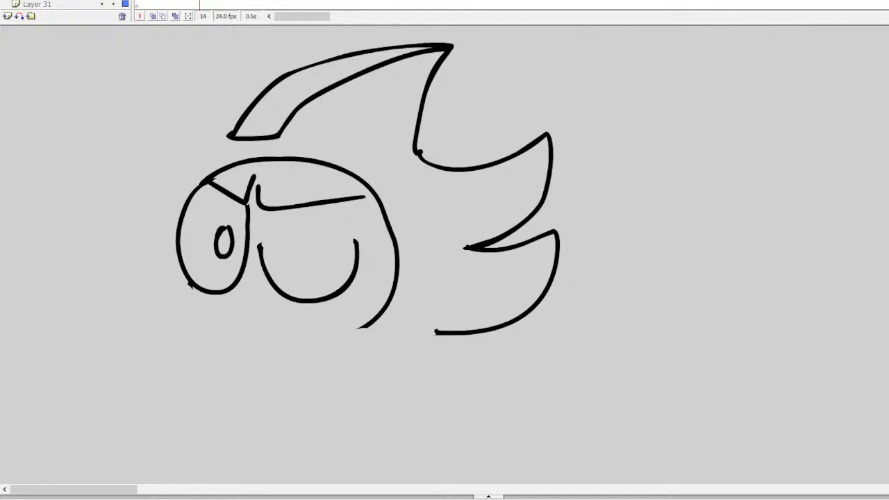
key("ctrl+z")
mouse_move(261, 178)
left_mouse_down()
mouse_move(271, 202)
mouse_move(351, 189)
mouse_move(342, 193)
mouse_move(356, 243)
left_mouse_up()
left_click_drag(267, 201, 263, 254)
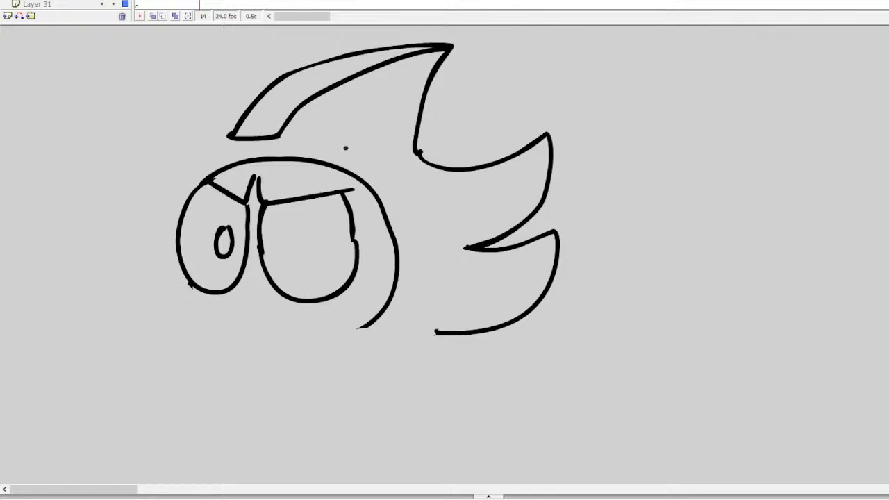
key("ctrl+z")
key("ctrl+z")
left_click_drag(343, 192, 354, 244)
left_click_drag(260, 247, 263, 200)
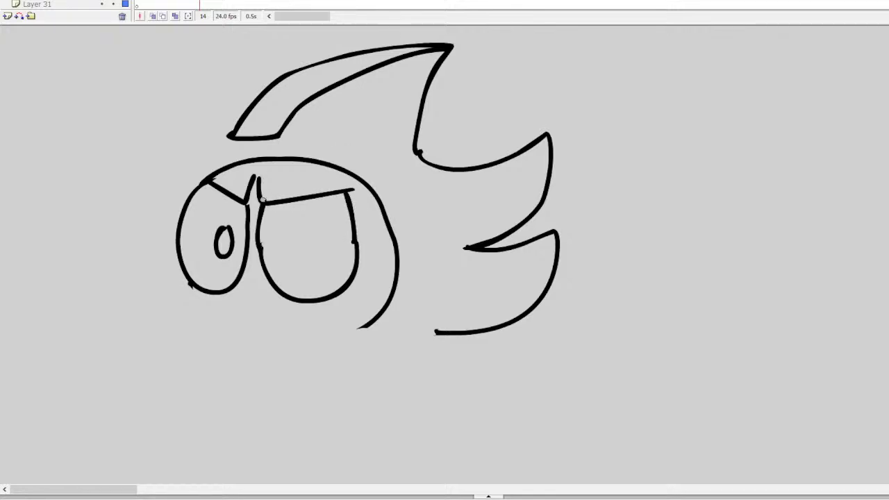
mouse_move(290, 230)
left_mouse_down()
mouse_move(307, 258)
mouse_move(294, 227)
left_mouse_up()
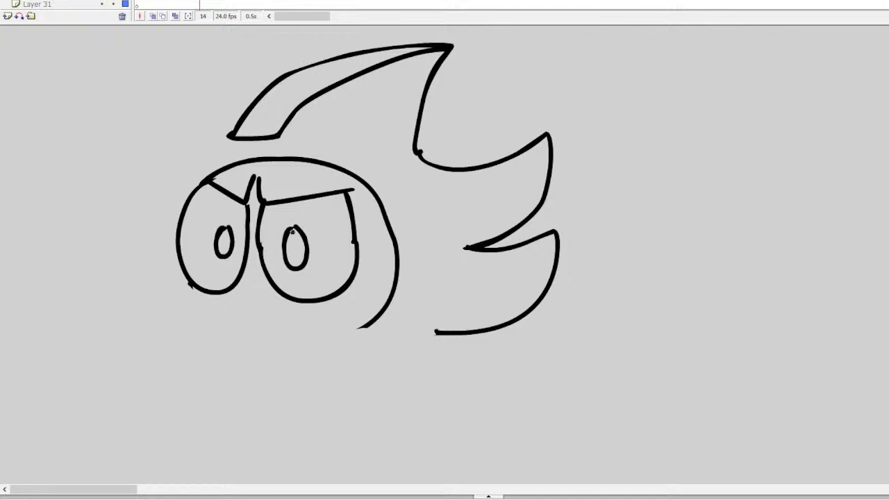
Step: Draw the upper lip beneath the eyes, a slanted open jaw line and a row of square upper teeth
mouse_move(190, 285)
left_mouse_down()
mouse_move(188, 303)
mouse_move(227, 310)
mouse_move(270, 282)
left_mouse_up()
key("ctrl+z")
key("ctrl+z")
mouse_move(190, 282)
left_mouse_down()
mouse_move(191, 303)
mouse_move(275, 290)
left_mouse_up()
mouse_move(351, 278)
left_mouse_down()
mouse_move(370, 277)
mouse_move(322, 389)
mouse_move(363, 292)
mouse_move(332, 400)
mouse_move(207, 407)
left_mouse_up()
key("ctrl+z")
mouse_move(197, 307)
left_mouse_down()
mouse_move(212, 326)
mouse_move(217, 313)
mouse_move(244, 326)
mouse_move(253, 309)
mouse_move(271, 307)
mouse_move(282, 327)
mouse_move(292, 314)
mouse_move(309, 312)
mouse_move(314, 323)
mouse_move(347, 318)
left_mouse_up()
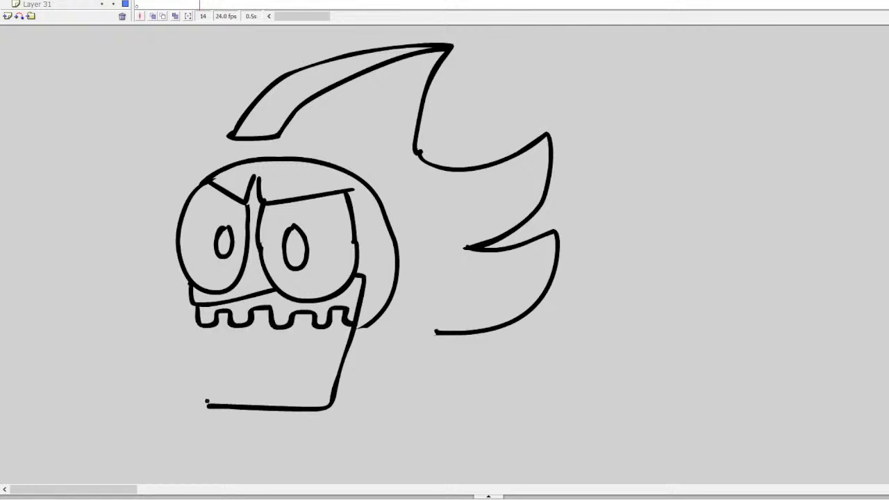
Step: Shorten the lower jaw line and draw lower teeth with a wavy pointed tongue above them
mouse_move(208, 401)
left_mouse_down()
mouse_move(228, 385)
mouse_move(230, 404)
mouse_move(208, 390)
mouse_move(226, 383)
mouse_move(232, 394)
mouse_move(261, 375)
mouse_move(266, 393)
mouse_move(302, 375)
mouse_move(305, 392)
mouse_move(336, 380)
left_mouse_up()
key("ctrl+z")
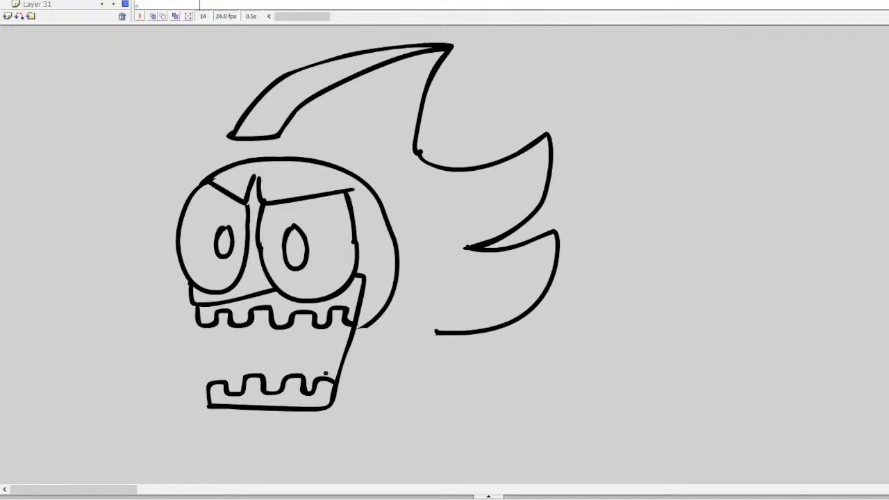
left_click_drag(344, 362, 294, 345)
key("ctrl+z")
key("ctrl+z")
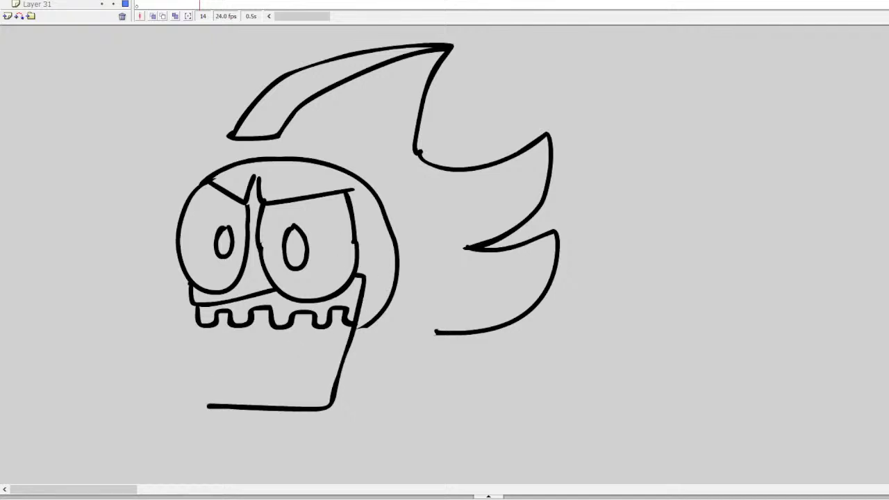
mouse_move(256, 396)
left_mouse_down()
mouse_move(212, 410)
mouse_move(237, 401)
mouse_move(243, 409)
mouse_move(223, 393)
mouse_move(204, 413)
mouse_move(208, 395)
mouse_move(276, 400)
mouse_move(282, 387)
mouse_move(296, 387)
mouse_move(306, 398)
mouse_move(332, 382)
left_mouse_up()
mouse_move(340, 352)
left_mouse_down()
mouse_move(321, 357)
mouse_move(272, 344)
mouse_move(247, 361)
mouse_move(292, 375)
mouse_move(321, 368)
mouse_move(337, 380)
left_mouse_up()
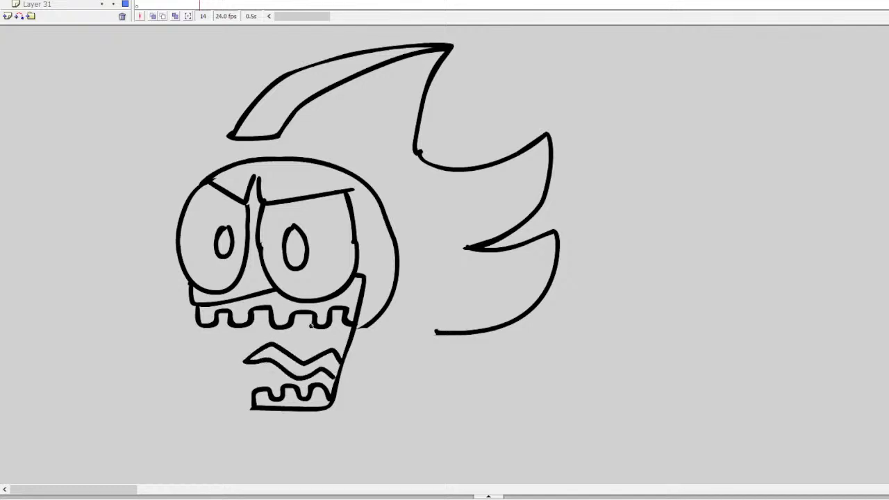
Step: Add a vertical line inside the mouth and draw the chin and cheek outline from the lower jaw up to the head
left_click_drag(310, 314, 301, 395)
left_click_drag(360, 333, 379, 304)
mouse_move(259, 408)
left_mouse_down()
mouse_move(287, 431)
mouse_move(334, 424)
mouse_move(397, 285)
left_mouse_up()
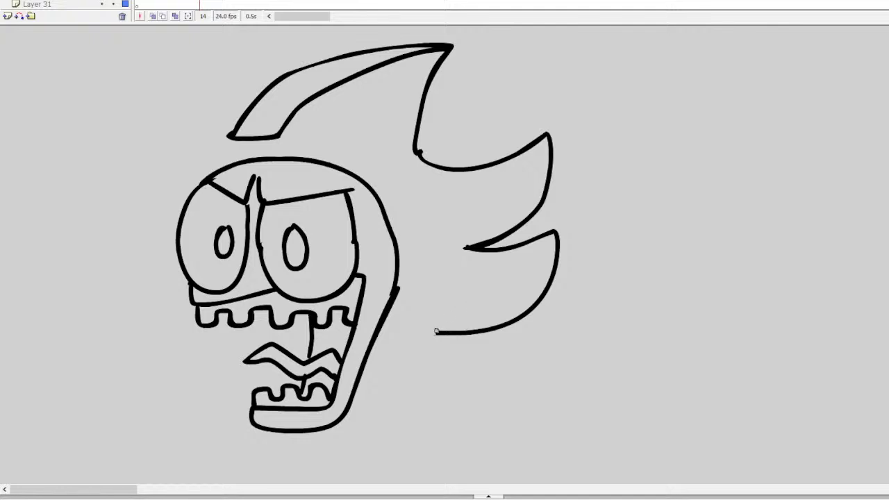
Step: Connect the lowest hair spike to the jaw with a diagonal line and join the crest's front to the brow
left_click_drag(437, 331, 368, 338)
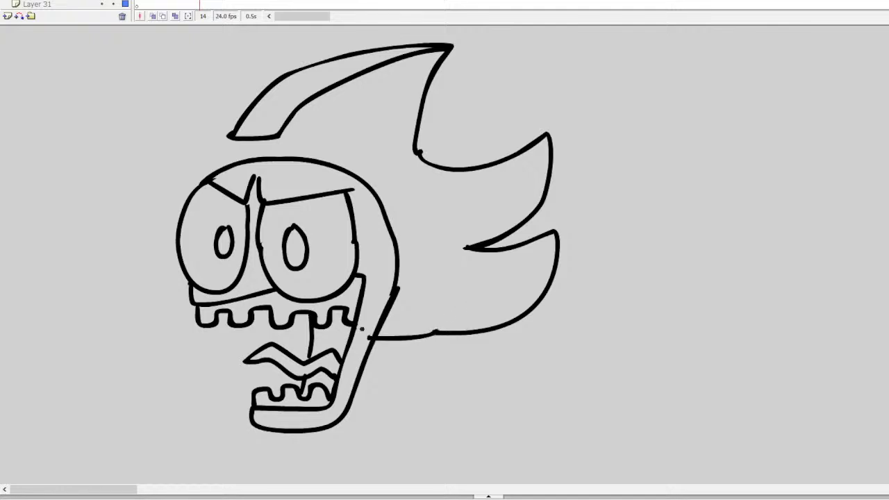
key("ctrl+z")
left_click_drag(435, 332, 354, 385)
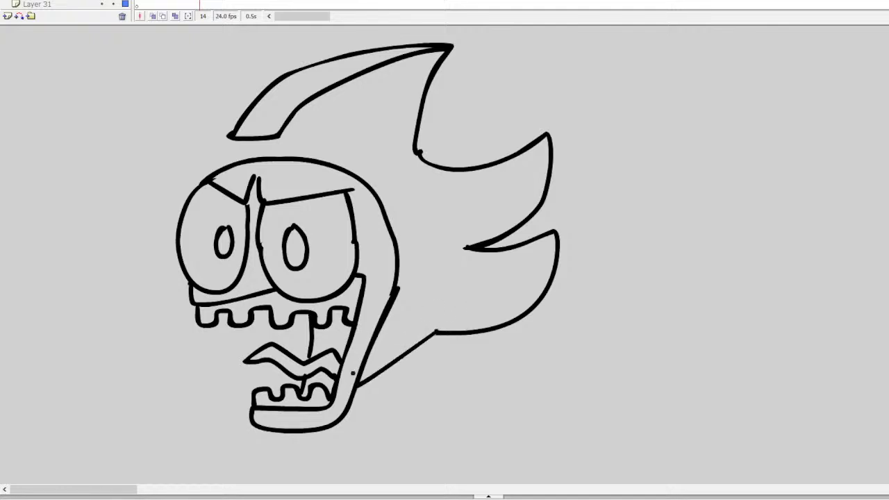
left_click_drag(231, 133, 200, 182)
key("ctrl+z")
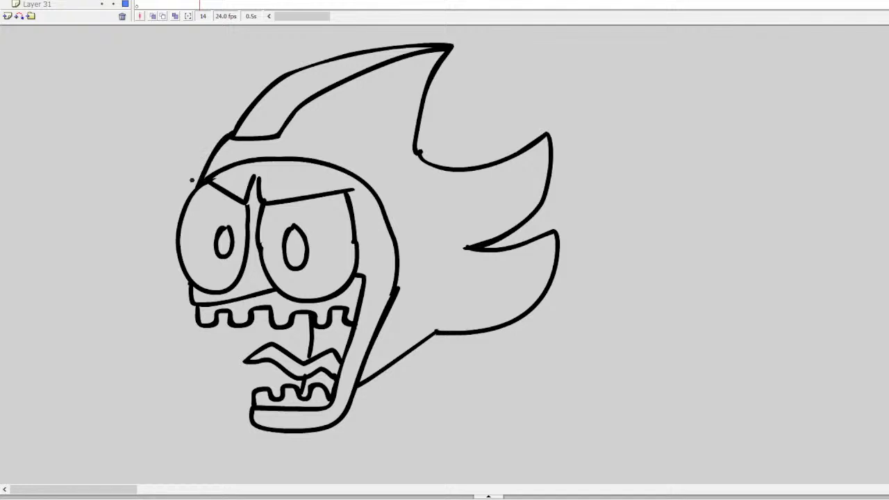
Step: Draw two hair spikes on the far side of the face, curving the lower one down to the open mouth
left_click_drag(213, 144, 156, 84)
key("ctrl+z")
mouse_move(216, 150)
left_mouse_down()
mouse_move(169, 90)
mouse_move(169, 213)
mouse_move(125, 182)
mouse_move(152, 285)
left_mouse_up()
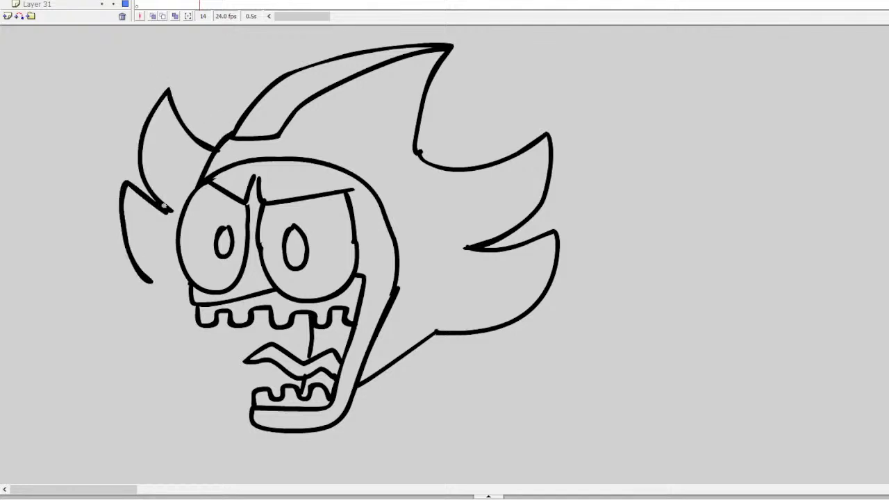
key("ctrl+z")
mouse_move(173, 211)
left_mouse_down()
mouse_move(130, 180)
mouse_move(121, 203)
mouse_move(159, 300)
mouse_move(247, 351)
left_mouse_up()
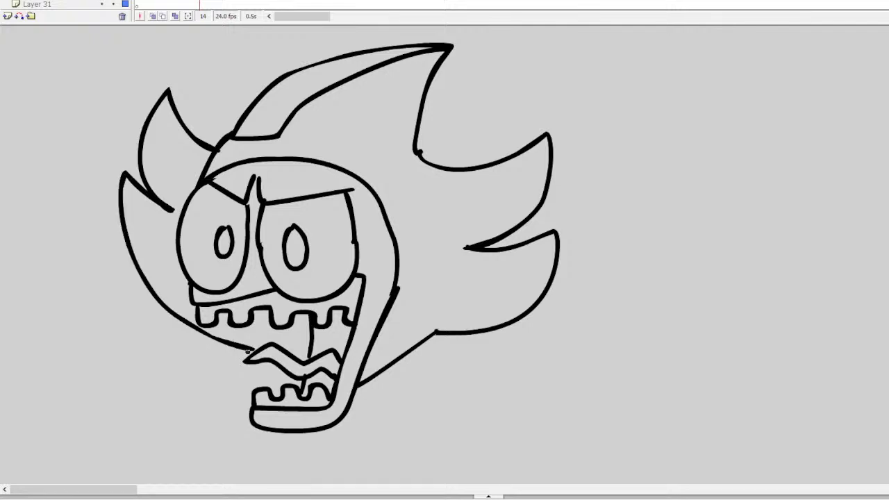
Step: Draw an outstretched arm with a cuffed, open-fingered hand beneath the rear hair spikes
scroll(340, 230, "down", 3)
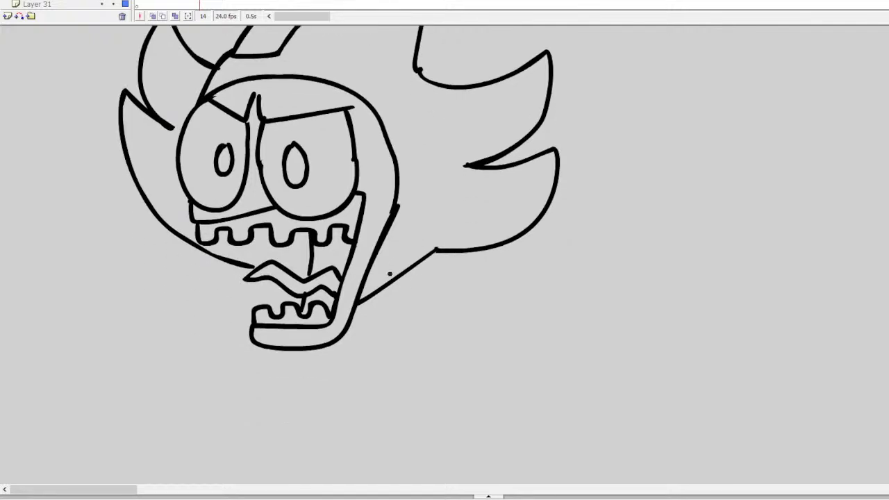
mouse_move(380, 289)
left_mouse_down()
mouse_move(408, 329)
mouse_move(415, 324)
mouse_move(446, 352)
mouse_move(448, 314)
mouse_move(411, 298)
mouse_move(430, 347)
mouse_move(450, 353)
mouse_move(450, 327)
mouse_move(421, 303)
mouse_move(460, 342)
mouse_move(431, 353)
mouse_move(410, 333)
mouse_move(438, 285)
mouse_move(442, 304)
mouse_move(456, 304)
mouse_move(463, 278)
mouse_move(474, 310)
mouse_move(492, 288)
mouse_move(491, 316)
mouse_move(482, 319)
mouse_move(504, 315)
mouse_move(500, 336)
mouse_move(415, 361)
mouse_move(393, 354)
mouse_move(382, 382)
mouse_move(348, 399)
mouse_move(318, 351)
left_mouse_up()
key("ctrl+z")
key("ctrl+z")
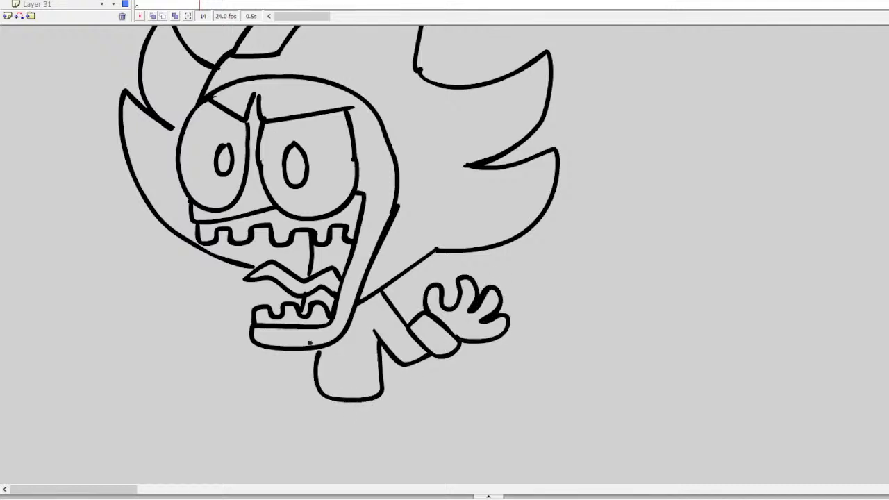
key("ctrl+z")
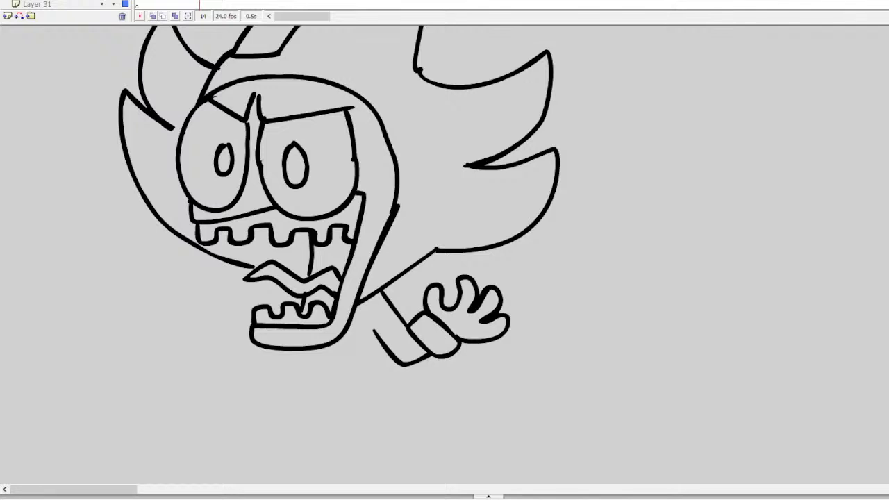
Step: Draw a small torso with a belly patch, two short cuffed legs and large rounded shoes under the jaw
mouse_move(321, 347)
left_mouse_down()
mouse_move(360, 370)
mouse_move(376, 340)
mouse_move(372, 390)
left_mouse_up()
mouse_move(353, 372)
left_mouse_down()
mouse_move(386, 392)
mouse_move(387, 404)
mouse_move(375, 406)
mouse_move(350, 394)
mouse_move(371, 386)
mouse_move(380, 398)
mouse_move(349, 406)
mouse_move(346, 397)
mouse_move(345, 412)
mouse_move(384, 439)
mouse_move(414, 406)
mouse_move(331, 379)
mouse_move(323, 383)
mouse_move(344, 392)
mouse_move(306, 385)
mouse_move(285, 412)
mouse_move(321, 429)
mouse_move(338, 417)
left_mouse_up()
key("ctrl+z")
key("ctrl+z")
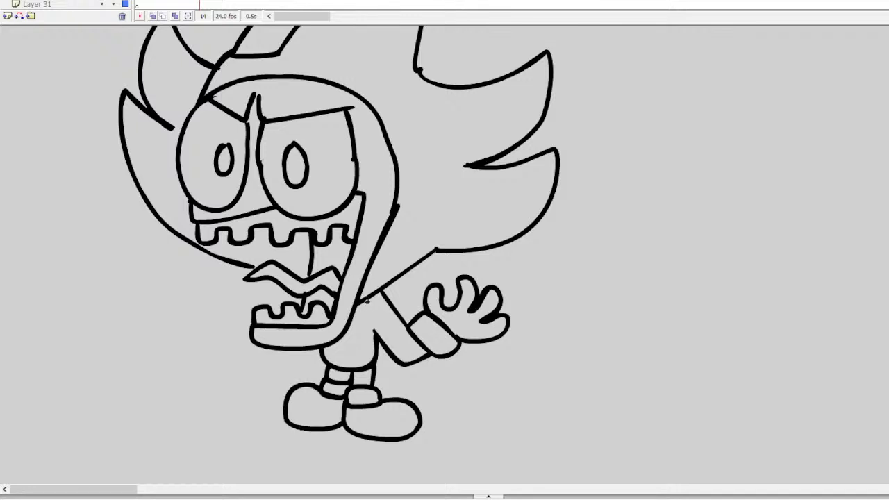
mouse_move(367, 302)
left_mouse_down()
mouse_move(355, 350)
mouse_move(328, 351)
left_mouse_up()
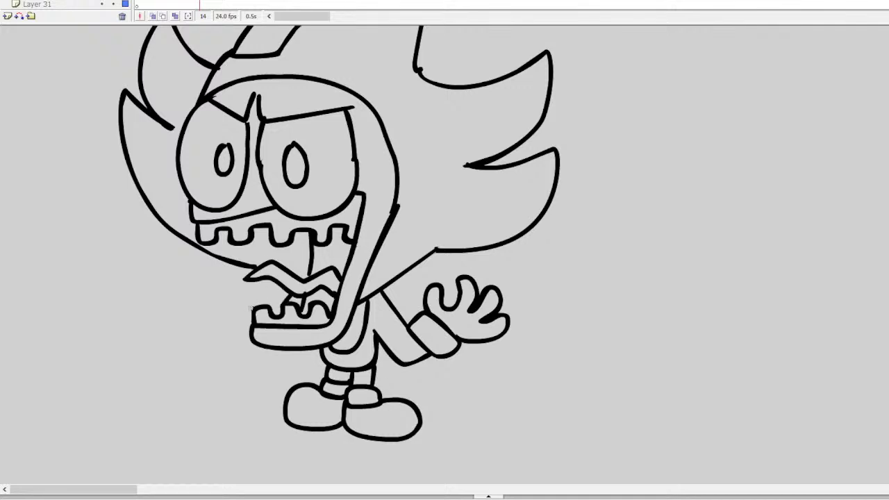
Step: Draw the other arm beside the lower jaw with a cuff and a raised, open-fingered hand
mouse_move(252, 308)
left_mouse_down()
mouse_move(232, 317)
mouse_move(222, 343)
mouse_move(245, 338)
mouse_move(259, 355)
mouse_move(281, 347)
mouse_move(268, 358)
mouse_move(231, 341)
left_mouse_up()
key("ctrl+z")
key("ctrl+z")
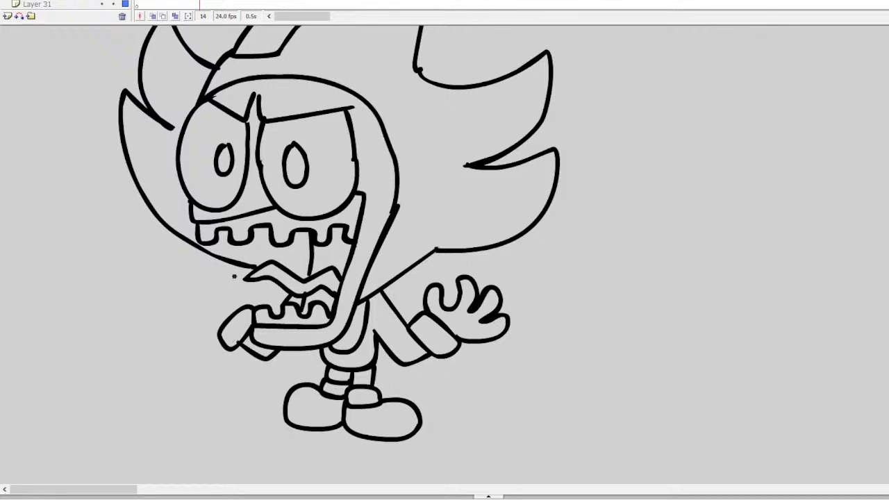
mouse_move(237, 301)
left_mouse_down()
mouse_move(213, 273)
mouse_move(194, 285)
mouse_move(198, 302)
mouse_move(184, 280)
mouse_move(180, 305)
mouse_move(194, 313)
mouse_move(165, 308)
mouse_move(187, 327)
mouse_move(213, 324)
left_mouse_up()
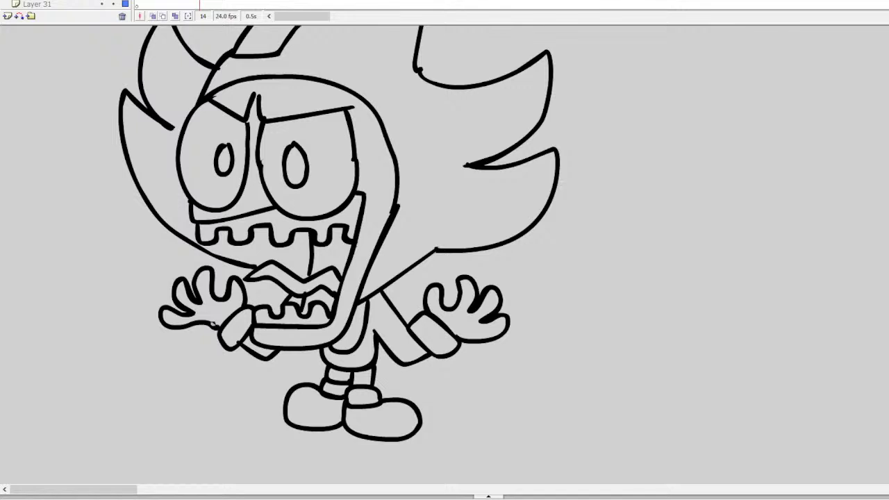
Step: Select the whole spiky-haired character and move it down and toward the canvas's left edge
scroll(339, 255, "up", 3)
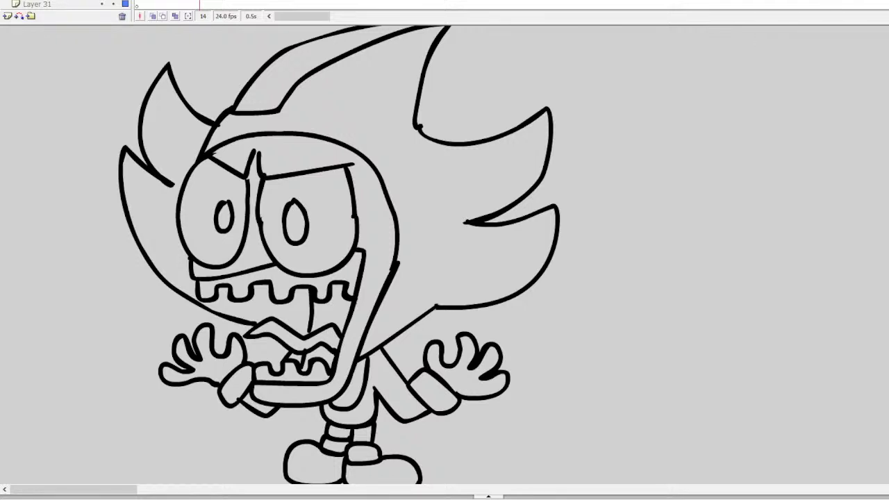
left_click_drag(104, 489, 137, 489)
left_click(229, 4)
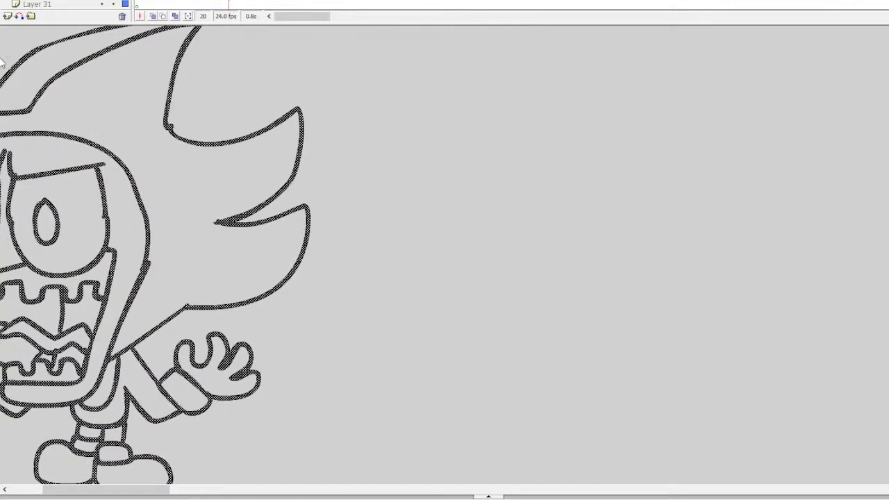
scroll(179, 189, "down", 3)
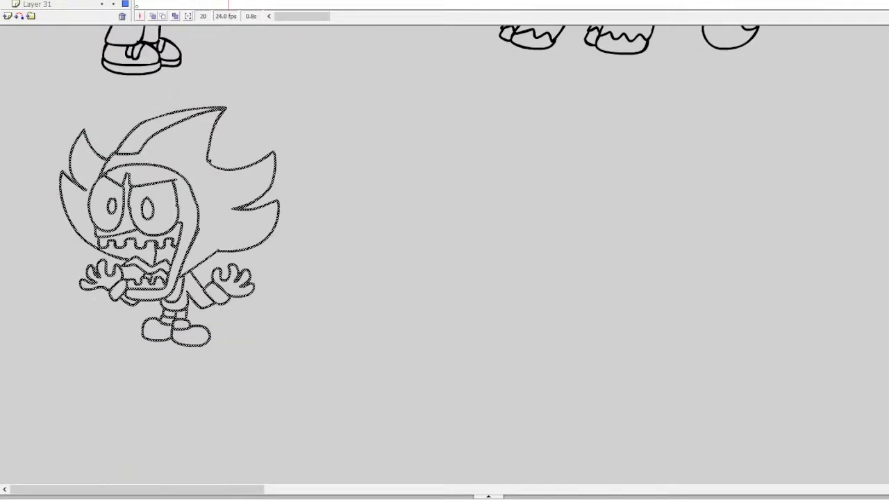
left_click_drag(183, 204, 127, 319)
left_click(334, 232)
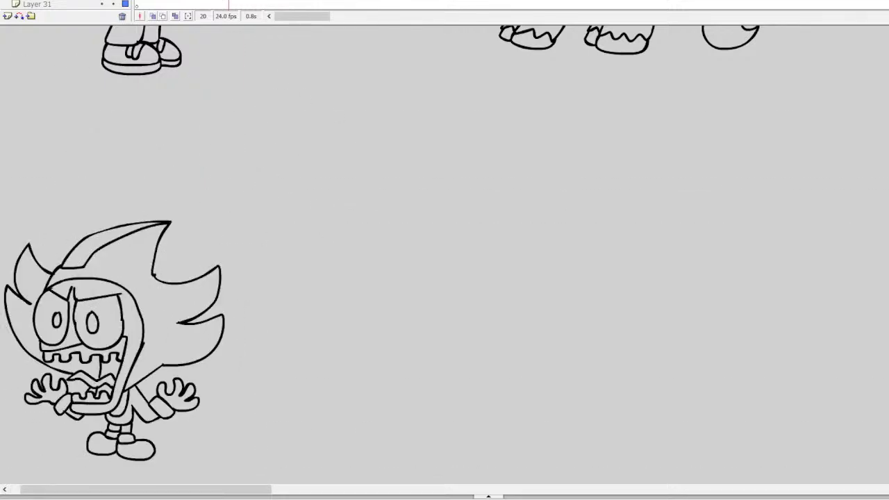
Step: Beside the spiky-haired character, draw two half-dome eyes and an L-shaped upper mouth line beneath them
scroll(394, 197, "up", 3)
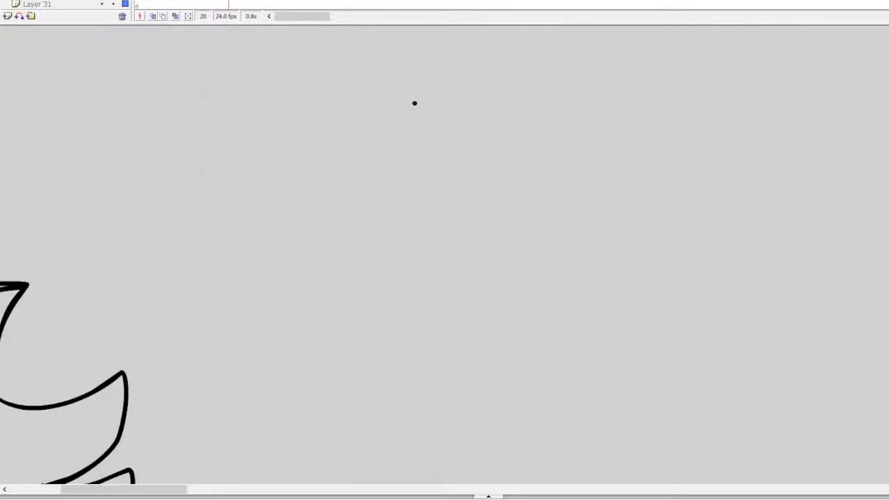
mouse_move(437, 104)
left_mouse_down()
mouse_move(406, 157)
mouse_move(478, 149)
mouse_move(473, 121)
mouse_move(440, 103)
left_mouse_up()
mouse_move(550, 104)
left_mouse_down()
mouse_move(524, 146)
mouse_move(571, 141)
mouse_move(580, 127)
mouse_move(547, 105)
mouse_move(524, 114)
mouse_move(510, 141)
mouse_move(524, 140)
mouse_move(563, 168)
mouse_move(547, 187)
mouse_move(414, 178)
left_mouse_up()
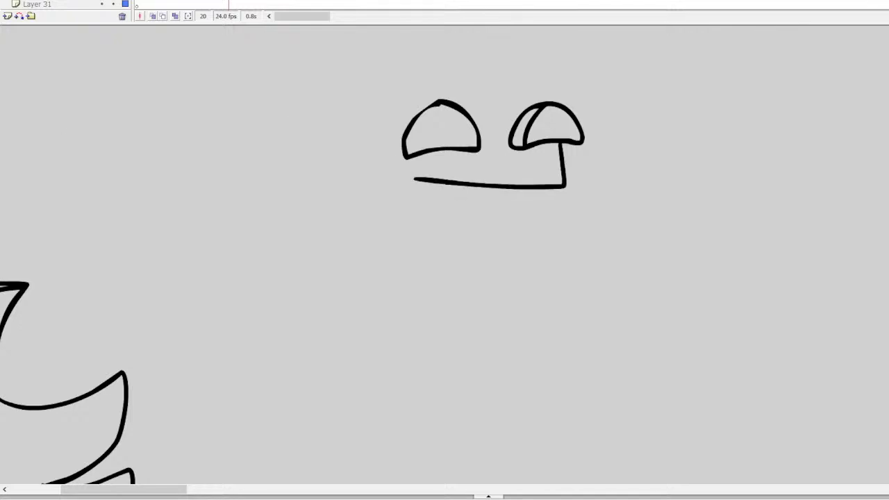
Step: Draw the new character's open mouth with a curved pointed tongue, a slanted chin stroke and a vertical inner line
mouse_move(416, 180)
left_mouse_down()
mouse_move(432, 280)
mouse_move(512, 268)
left_mouse_up()
mouse_move(424, 227)
left_mouse_down()
mouse_move(474, 227)
mouse_move(464, 241)
mouse_move(425, 241)
left_mouse_up()
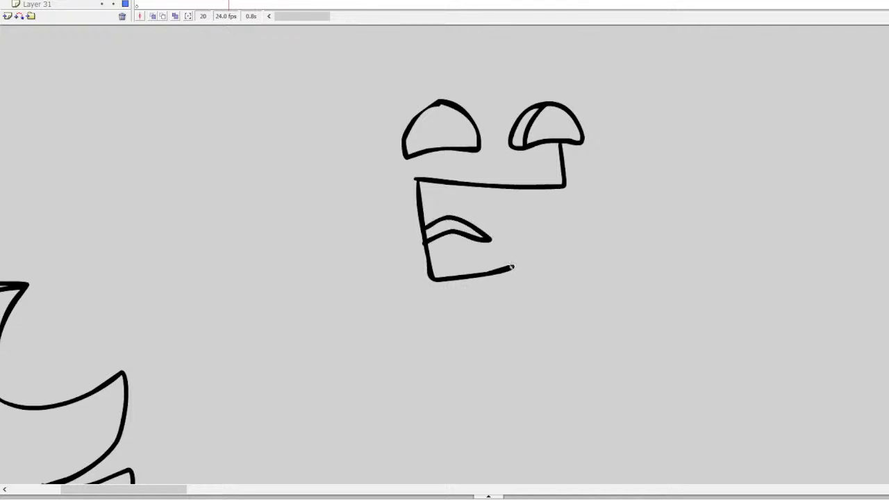
left_click_drag(513, 268, 460, 313)
left_click_drag(501, 188, 494, 269)
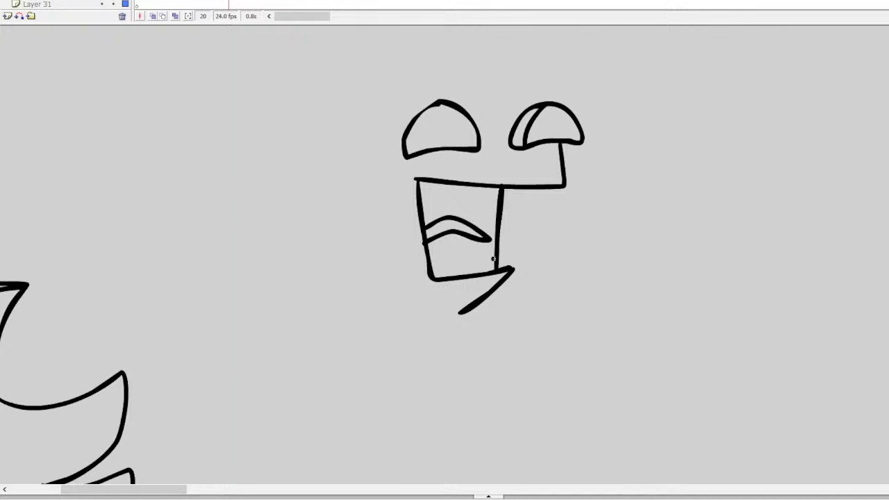
key("ctrl+z")
left_click_drag(468, 185, 469, 276)
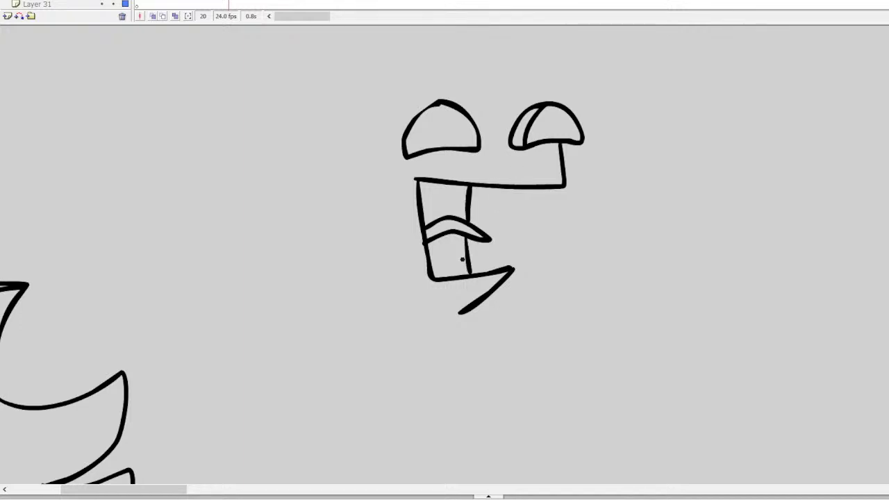
Step: Outline the new character's hair cap and long pointed jaw, and move the whole head up and away from the spiky-haired character
scroll(445, 257, "up", 2)
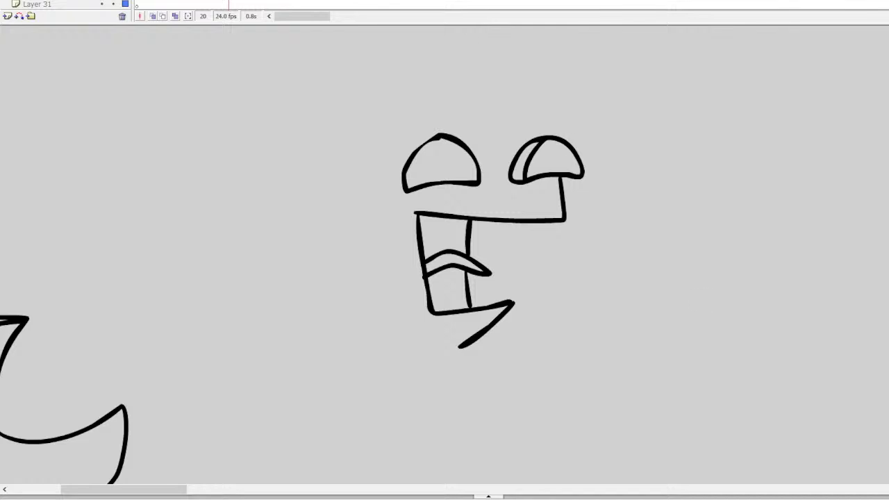
mouse_move(394, 150)
left_mouse_down()
mouse_move(389, 214)
mouse_move(407, 142)
mouse_move(581, 130)
mouse_move(545, 104)
mouse_move(415, 96)
mouse_move(356, 157)
mouse_move(376, 219)
mouse_move(389, 208)
left_mouse_up()
left_click_drag(568, 142, 560, 132)
mouse_move(381, 217)
left_mouse_down()
mouse_move(391, 285)
mouse_move(440, 357)
mouse_move(460, 345)
left_mouse_up()
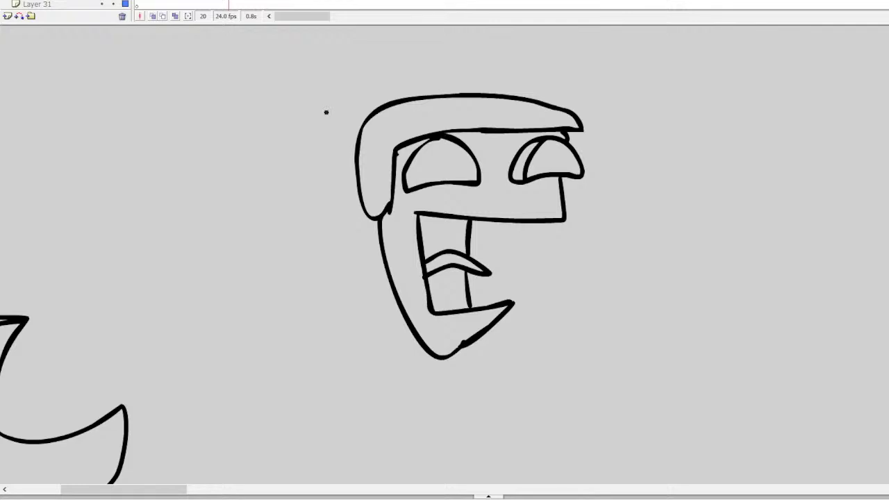
double_click(564, 131)
mouse_move(562, 164)
left_mouse_down()
mouse_move(601, 151)
mouse_move(638, 98)
left_mouse_up()
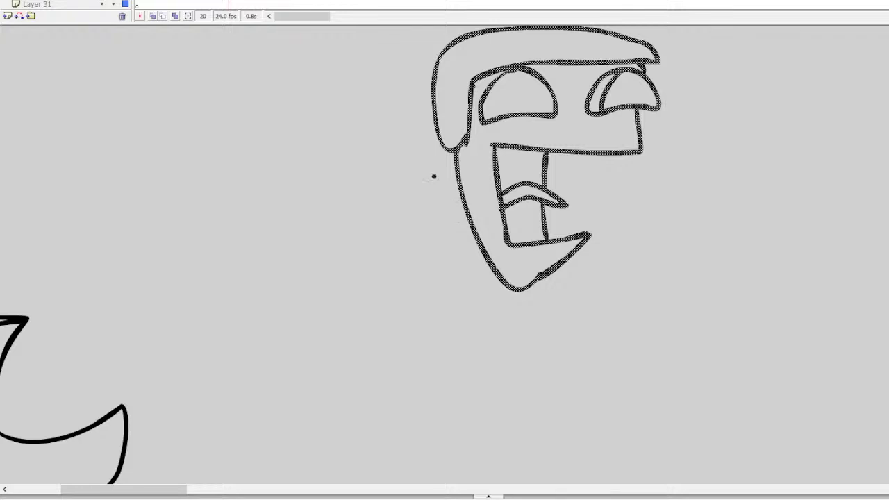
Step: Draw two rounded shoulder plates and two chest plates around the jaw, with a keyhole-like emblem on one shoulder plate
mouse_move(344, 162)
left_mouse_down()
mouse_move(368, 175)
mouse_move(396, 256)
mouse_move(290, 202)
mouse_move(343, 164)
left_mouse_up()
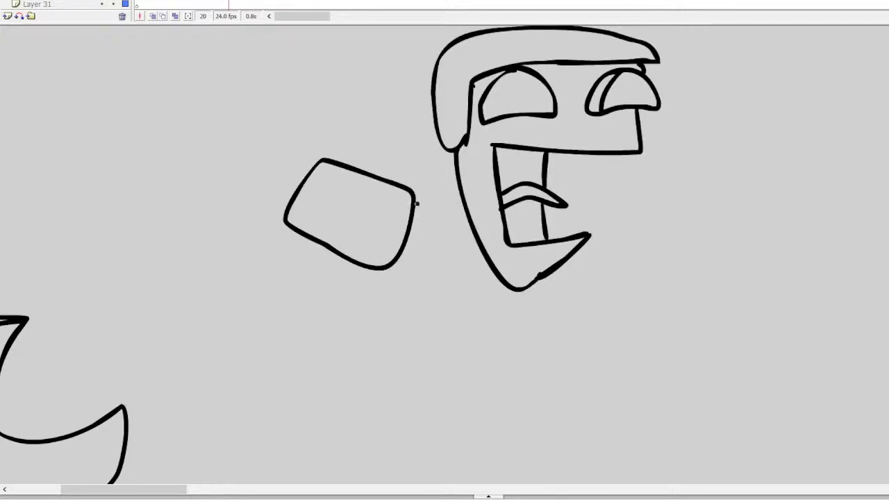
left_click_drag(417, 203, 467, 201)
mouse_move(393, 264)
left_mouse_down()
mouse_move(489, 344)
mouse_move(500, 290)
mouse_move(498, 344)
mouse_move(441, 347)
mouse_move(392, 320)
mouse_move(379, 264)
left_mouse_up()
key("ctrl+z")
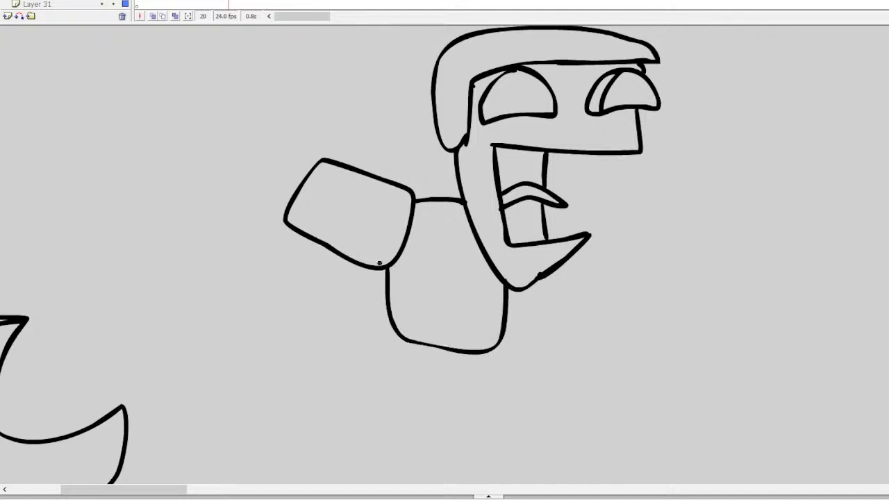
mouse_move(573, 206)
left_mouse_down()
mouse_move(627, 272)
mouse_move(561, 351)
mouse_move(539, 280)
left_mouse_up()
mouse_move(606, 208)
left_mouse_down()
mouse_move(701, 180)
mouse_move(720, 189)
mouse_move(733, 220)
mouse_move(710, 253)
mouse_move(659, 269)
mouse_move(629, 251)
left_mouse_up()
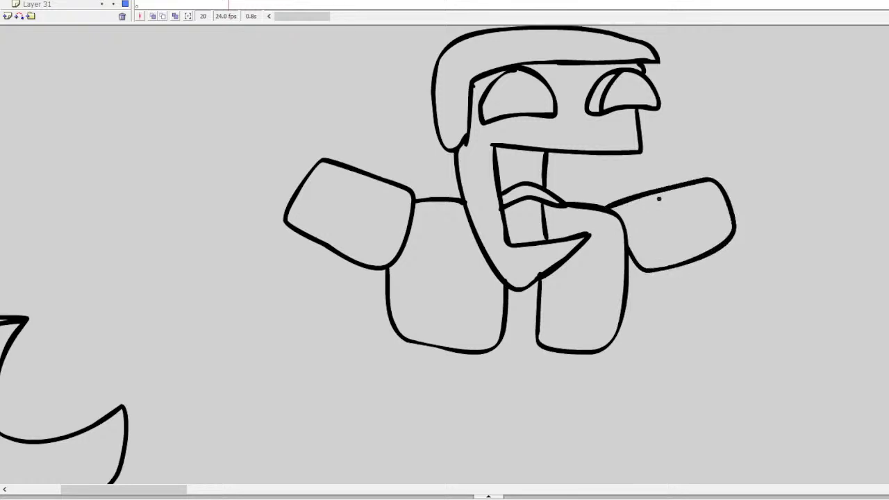
mouse_move(670, 224)
left_mouse_down()
mouse_move(667, 251)
mouse_move(642, 212)
mouse_move(676, 194)
mouse_move(689, 230)
mouse_move(700, 234)
mouse_move(675, 243)
mouse_move(669, 206)
mouse_move(665, 215)
left_mouse_up()
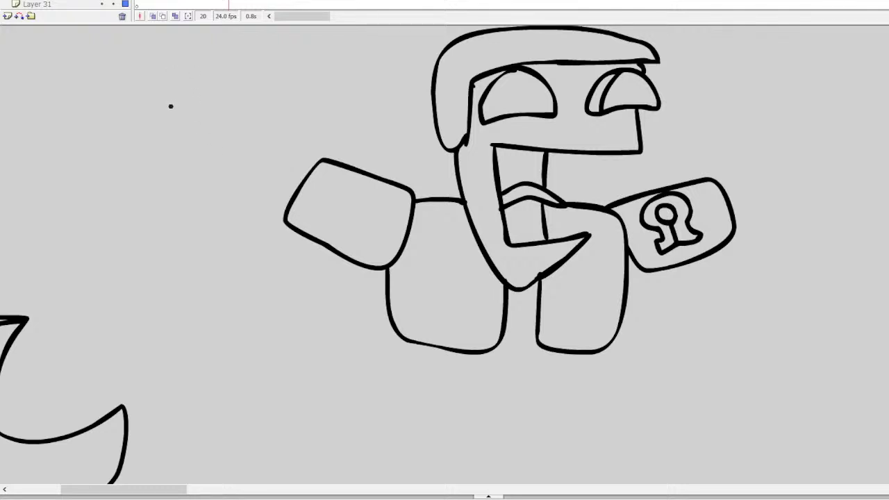
Step: Draw a raised clenched fist with overlapping fingers, a knuckle line and a thumb on the side nearer the spiky-haired character
mouse_move(174, 98)
left_mouse_down()
mouse_move(197, 108)
mouse_move(172, 151)
mouse_move(171, 112)
mouse_move(222, 104)
mouse_move(199, 129)
left_mouse_up()
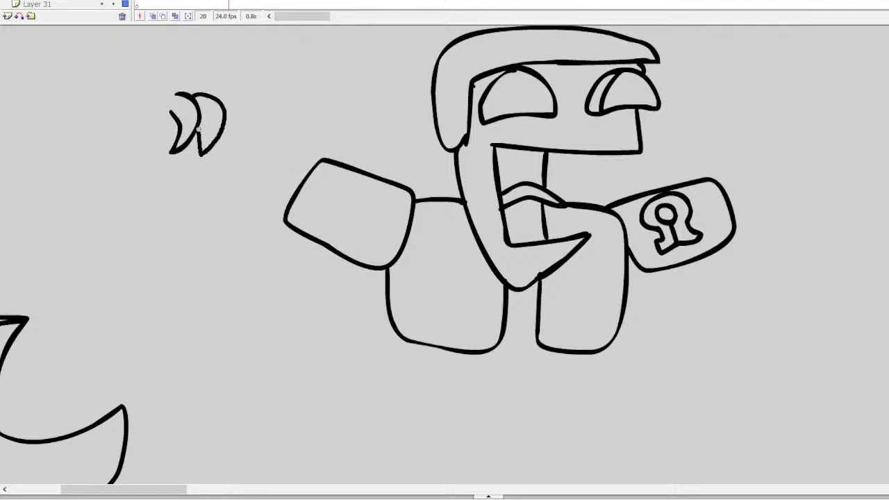
mouse_move(203, 95)
left_mouse_down()
mouse_move(239, 110)
mouse_move(184, 157)
mouse_move(240, 173)
mouse_move(201, 159)
left_mouse_up()
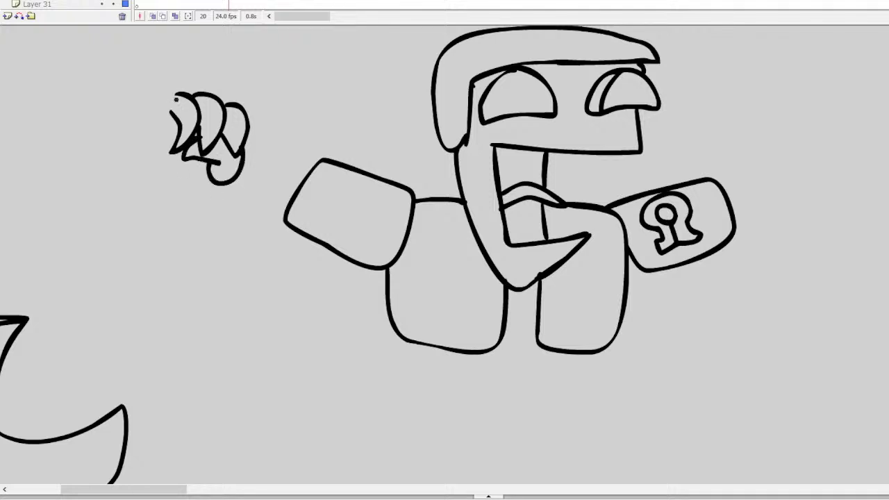
mouse_move(176, 100)
left_mouse_down()
mouse_move(148, 139)
mouse_move(164, 167)
mouse_move(206, 179)
left_mouse_up()
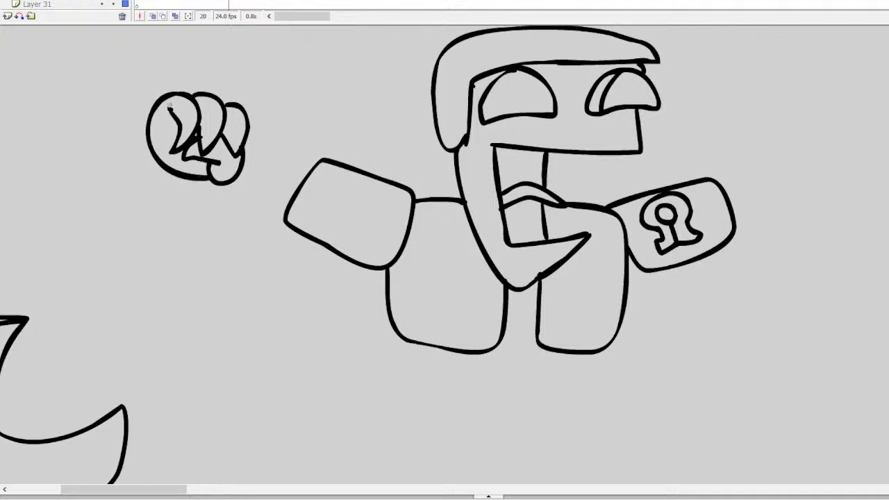
mouse_move(169, 106)
left_mouse_down()
mouse_move(198, 91)
mouse_move(180, 121)
mouse_move(229, 130)
left_mouse_up()
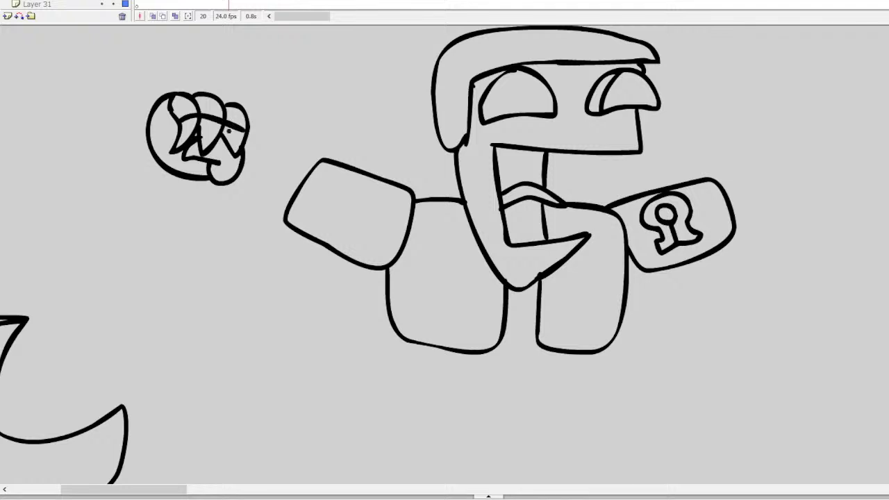
left_click_drag(217, 163, 228, 168)
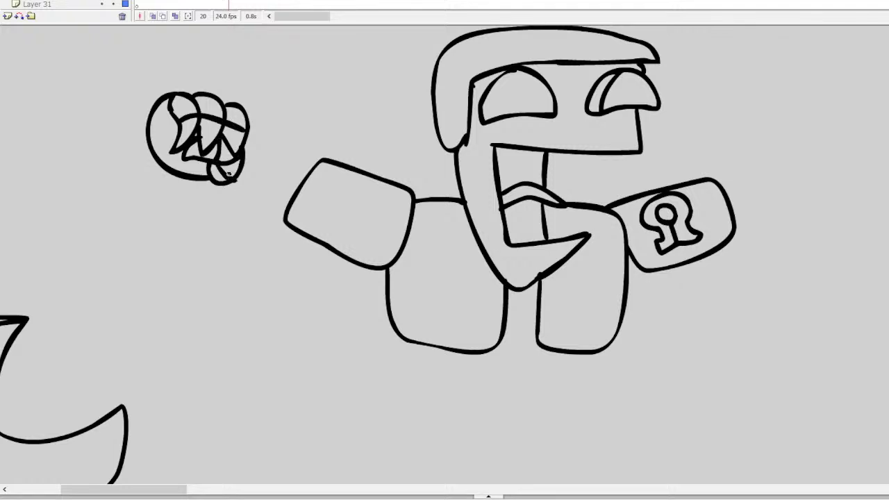
Step: Add a curved wrist cuff under the fist and connect it to the plain shoulder plate with a bent forearm and upper arm
mouse_move(158, 154)
left_mouse_down()
mouse_move(137, 147)
mouse_move(136, 205)
mouse_move(157, 267)
left_mouse_up()
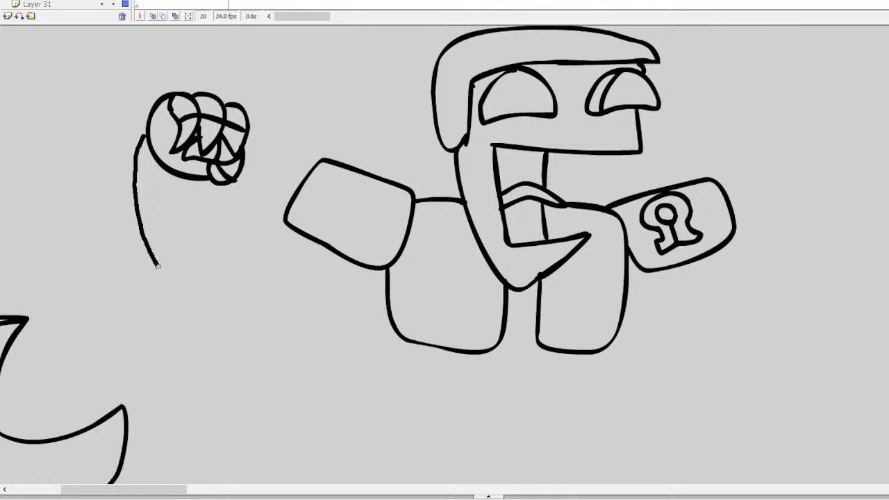
key("ctrl+z")
mouse_move(146, 134)
left_mouse_down()
mouse_move(140, 164)
mouse_move(172, 201)
mouse_move(236, 185)
left_mouse_up()
key("ctrl+z")
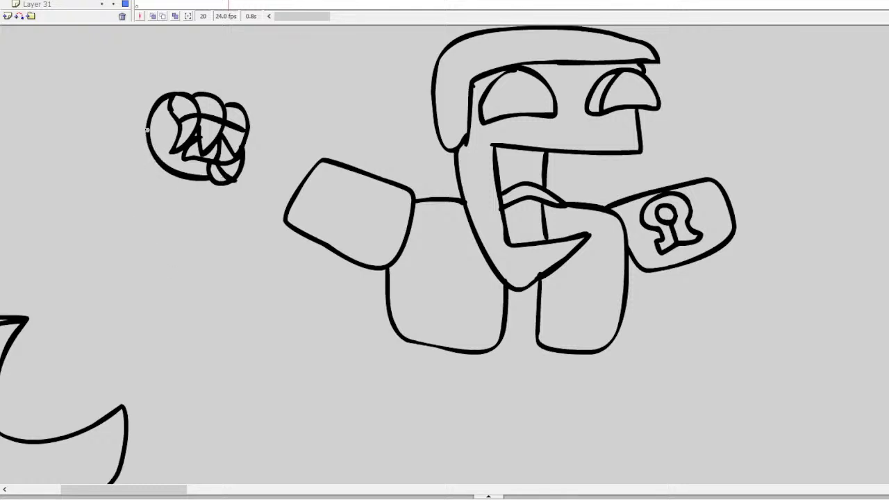
mouse_move(147, 129)
left_mouse_down()
mouse_move(146, 168)
mouse_move(179, 191)
mouse_move(219, 195)
mouse_move(240, 180)
left_mouse_up()
left_click_drag(146, 174, 218, 283)
mouse_move(240, 181)
left_mouse_down()
mouse_move(277, 208)
mouse_move(295, 255)
mouse_move(247, 300)
mouse_move(268, 289)
mouse_move(317, 303)
mouse_move(350, 261)
left_mouse_up()
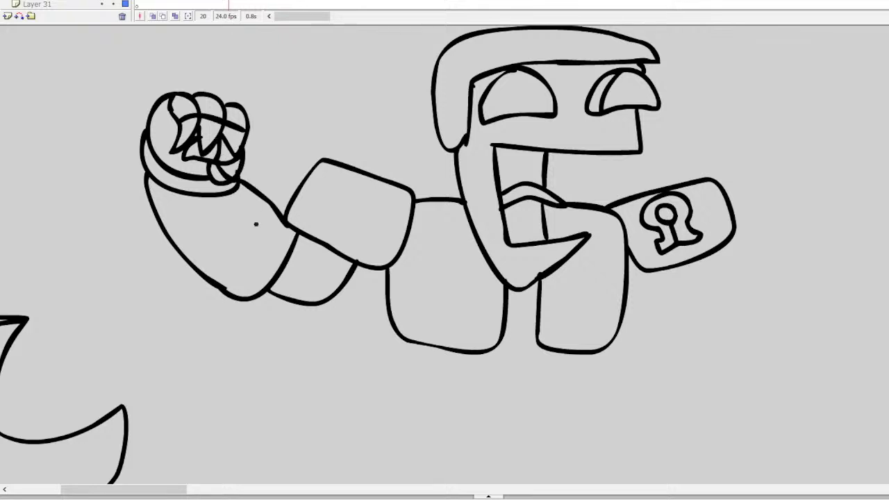
Step: Detail the finished forearm with a curved band below the cuff and a slanted rectangular panel near the elbow
mouse_move(248, 200)
left_mouse_down()
mouse_move(221, 226)
mouse_move(203, 239)
left_mouse_up()
key("ctrl+z")
mouse_move(155, 217)
left_mouse_down()
mouse_move(196, 218)
mouse_move(243, 198)
left_mouse_up()
mouse_move(259, 238)
left_mouse_down()
mouse_move(227, 272)
mouse_move(281, 245)
mouse_move(265, 231)
left_mouse_up()
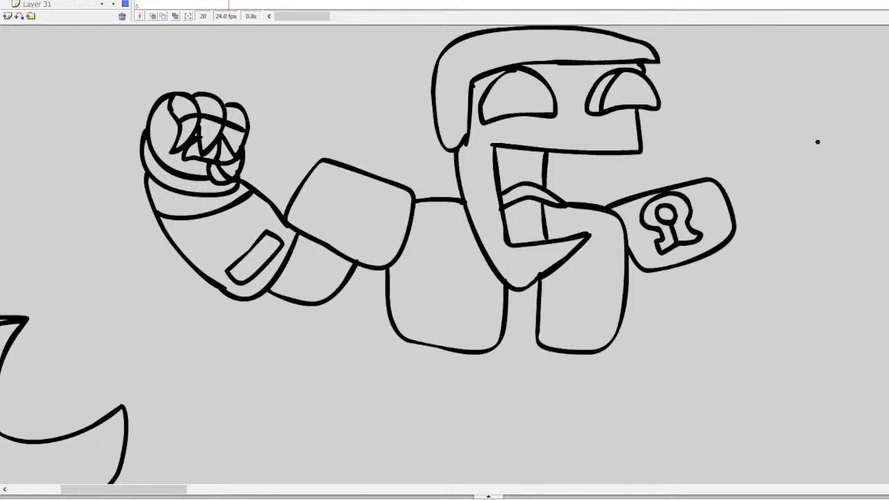
Step: Draw the curled fingers and thumb of a second raised fist beyond the shoulder plate that has the emblem
mouse_move(855, 154)
left_mouse_down()
mouse_move(850, 186)
mouse_move(833, 161)
mouse_move(852, 131)
mouse_move(874, 138)
mouse_move(870, 182)
left_mouse_up()
key("ctrl+z")
key("ctrl+z")
key("ctrl+z")
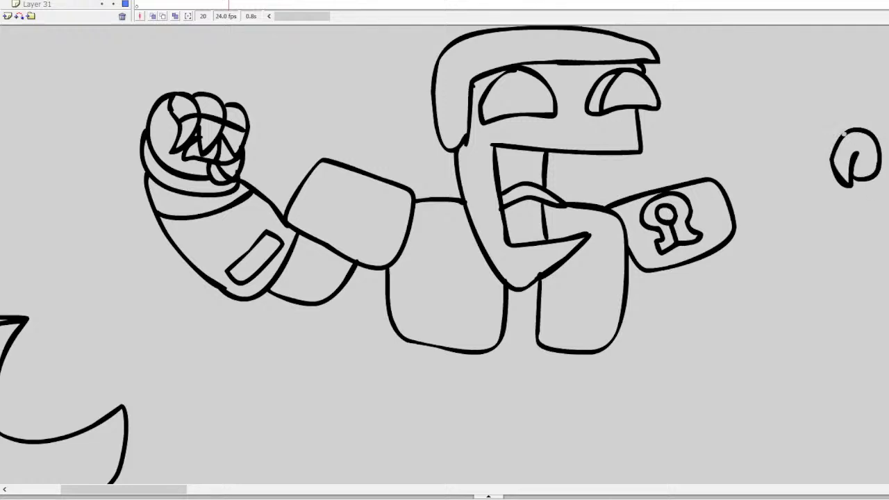
mouse_move(844, 133)
left_mouse_down()
mouse_move(818, 134)
mouse_move(826, 183)
left_mouse_up()
mouse_move(823, 127)
left_mouse_down()
mouse_move(791, 164)
mouse_move(829, 181)
mouse_move(829, 173)
mouse_move(833, 188)
mouse_move(824, 197)
mouse_move(802, 187)
mouse_move(839, 192)
mouse_move(791, 171)
mouse_move(815, 186)
left_mouse_up()
key("ctrl+z")
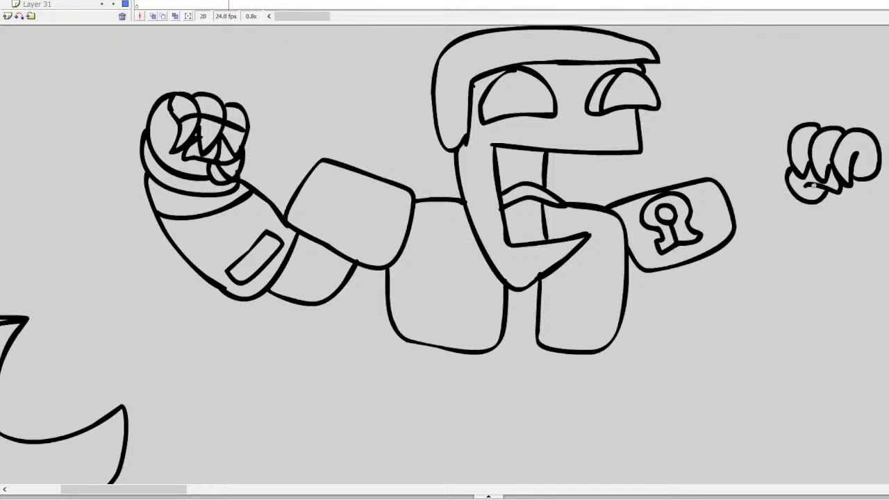
Step: Finish the second fist with knuckle lines, a thumb crease and a curved wrist cuff
mouse_move(791, 146)
left_mouse_down()
mouse_move(855, 156)
mouse_move(842, 124)
mouse_move(861, 133)
mouse_move(865, 164)
left_mouse_up()
mouse_move(861, 129)
left_mouse_down()
mouse_move(856, 164)
mouse_move(879, 164)
left_mouse_up()
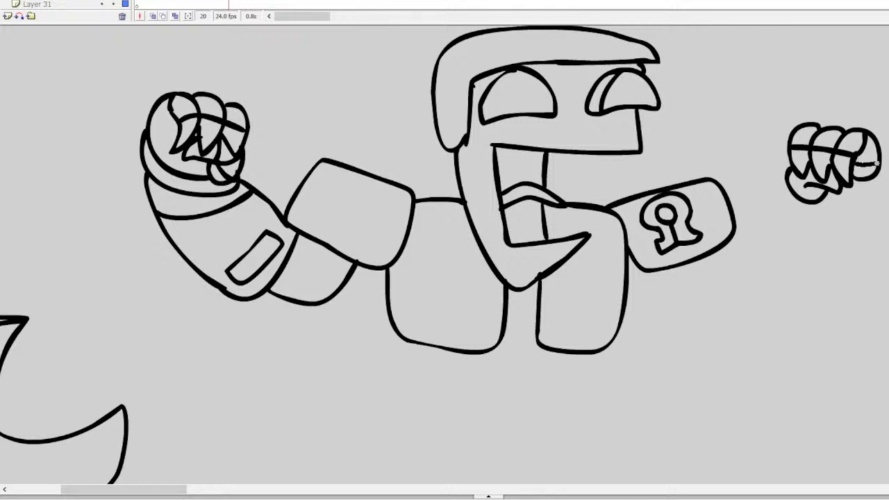
left_click_drag(813, 178, 812, 187)
mouse_move(879, 167)
left_mouse_down()
mouse_move(877, 188)
mouse_move(828, 205)
mouse_move(878, 182)
mouse_move(881, 201)
mouse_move(856, 223)
mouse_move(795, 206)
mouse_move(800, 180)
mouse_move(796, 201)
left_mouse_up()
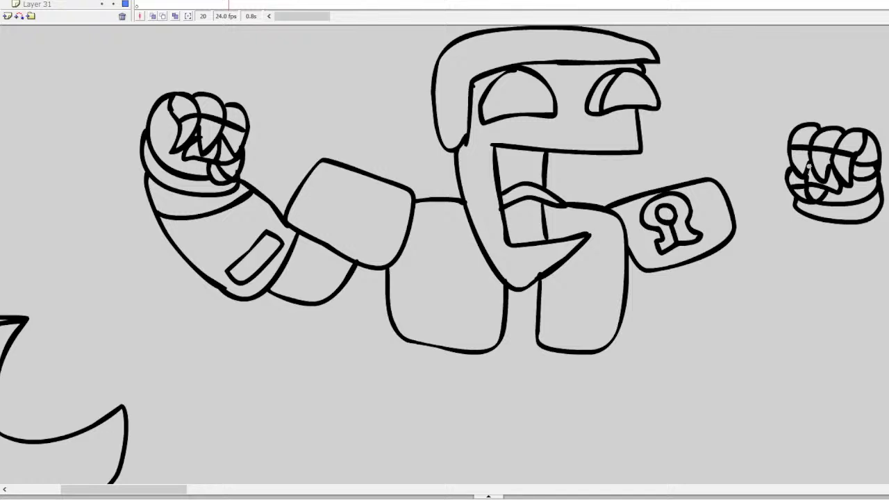
Step: Remove the curved band from the first forearm and draw the second arm's forearm and upper arm up to the emblem shoulder plate
mouse_move(166, 210)
left_mouse_down()
mouse_move(163, 203)
mouse_move(175, 215)
mouse_move(247, 194)
mouse_move(237, 189)
left_mouse_up()
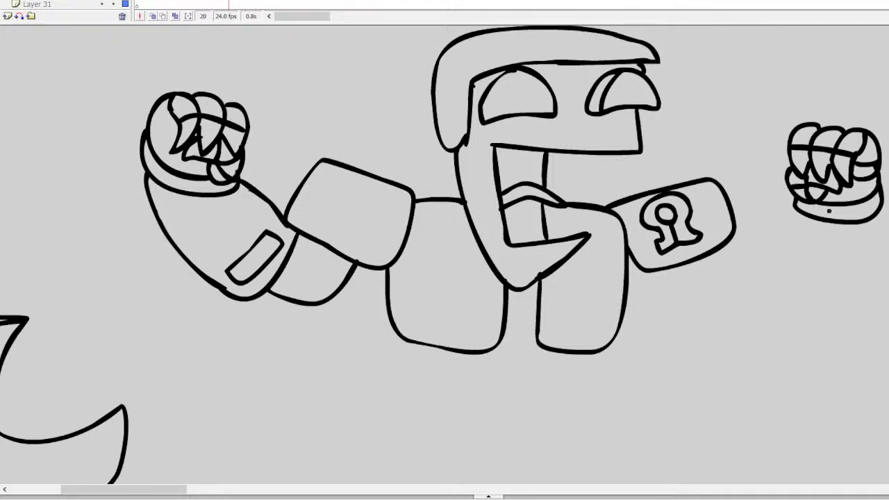
mouse_move(795, 205)
left_mouse_down()
mouse_move(758, 222)
mouse_move(709, 274)
left_mouse_up()
mouse_move(877, 216)
left_mouse_down()
mouse_move(847, 274)
mouse_move(781, 330)
mouse_move(708, 348)
left_mouse_up()
key("ctrl+z")
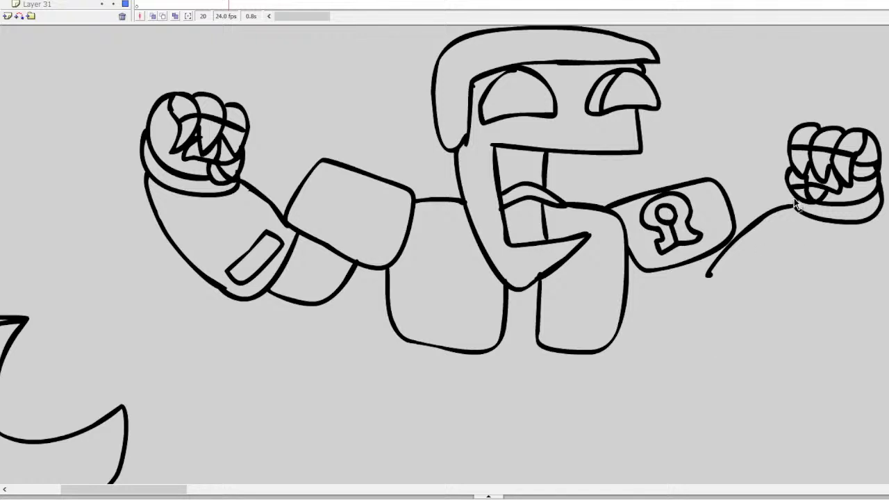
key("ctrl+z")
left_click_drag(795, 206, 733, 238)
mouse_move(874, 218)
left_mouse_down()
mouse_move(833, 284)
mouse_move(758, 321)
mouse_move(721, 258)
left_mouse_up()
mouse_move(723, 317)
left_mouse_down()
mouse_move(672, 313)
mouse_move(643, 271)
left_mouse_up()
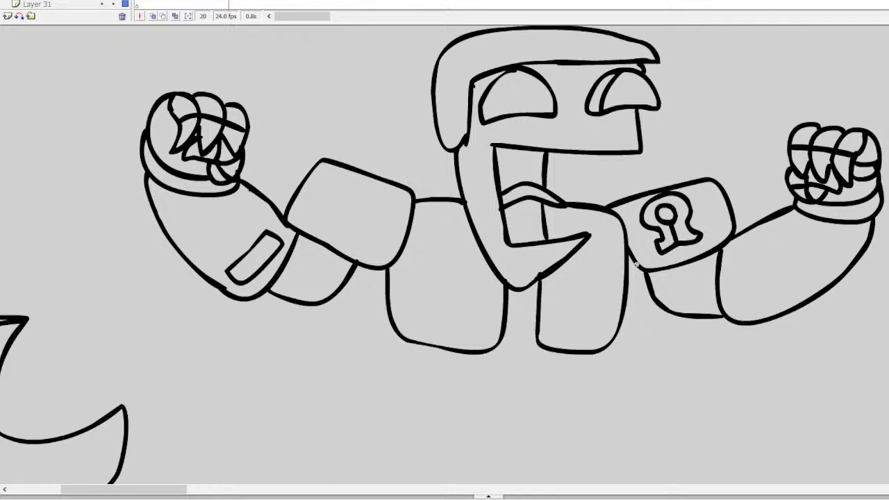
Step: Add a small double-arched loop on top of each shoulder plate and two horizontal slots on each chest plate
mouse_move(327, 149)
left_mouse_down()
mouse_move(344, 146)
mouse_move(338, 158)
left_mouse_up()
mouse_move(694, 170)
left_mouse_down()
mouse_move(690, 180)
mouse_move(713, 176)
mouse_move(695, 179)
mouse_move(704, 167)
left_mouse_up()
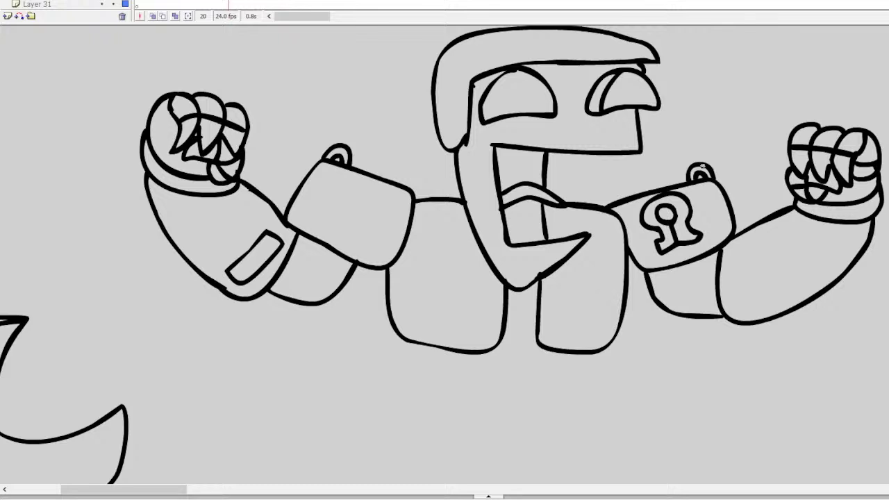
mouse_move(437, 243)
left_mouse_down()
mouse_move(471, 255)
mouse_move(425, 245)
mouse_move(441, 241)
left_mouse_up()
mouse_move(421, 263)
left_mouse_down()
mouse_move(472, 273)
mouse_move(469, 281)
mouse_move(422, 268)
left_mouse_up()
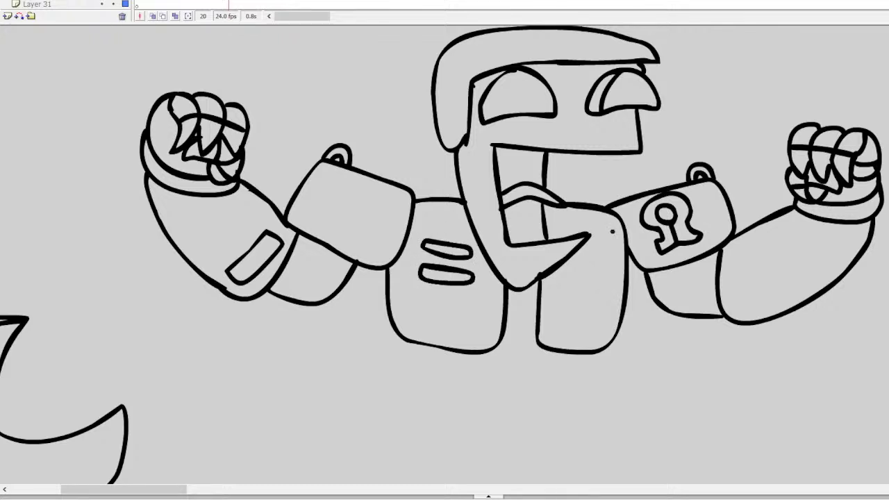
mouse_move(575, 255)
left_mouse_down()
mouse_move(612, 257)
mouse_move(611, 265)
mouse_move(569, 265)
left_mouse_up()
mouse_move(563, 280)
left_mouse_down()
mouse_move(608, 287)
mouse_move(605, 298)
mouse_move(561, 286)
left_mouse_up()
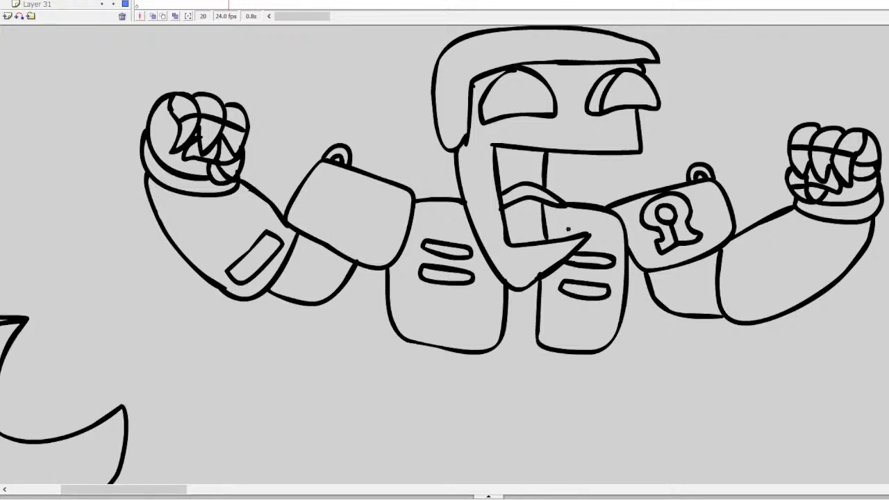
Step: Draw the tapered waist below the chest plates and divide it with two slanted lines
left_click_drag(500, 342, 534, 348)
mouse_move(399, 339)
left_mouse_down()
mouse_move(435, 384)
mouse_move(558, 400)
mouse_move(584, 398)
mouse_move(608, 357)
mouse_move(570, 395)
mouse_move(495, 398)
mouse_move(448, 393)
mouse_move(425, 380)
mouse_move(403, 343)
left_mouse_up()
key("ctrl+z")
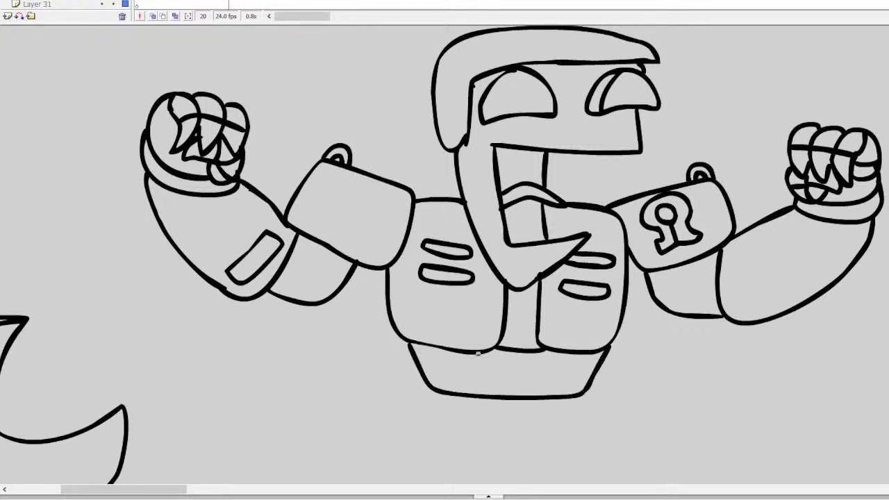
left_click_drag(478, 353, 483, 394)
key("ctrl+z")
left_click_drag(464, 351, 473, 393)
left_click_drag(552, 396, 564, 350)
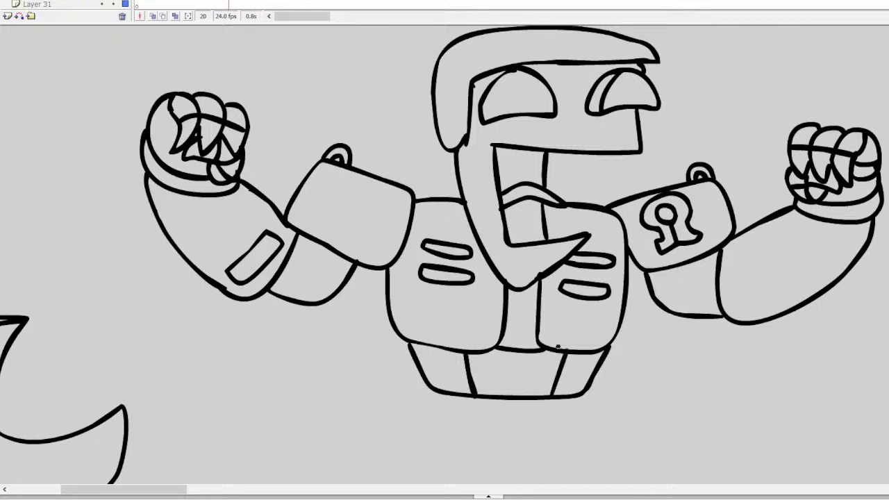
Step: Draw a belt under the waist with a wide rounded center piece and small rounded segments on both sides
scroll(445, 254, "down", 5)
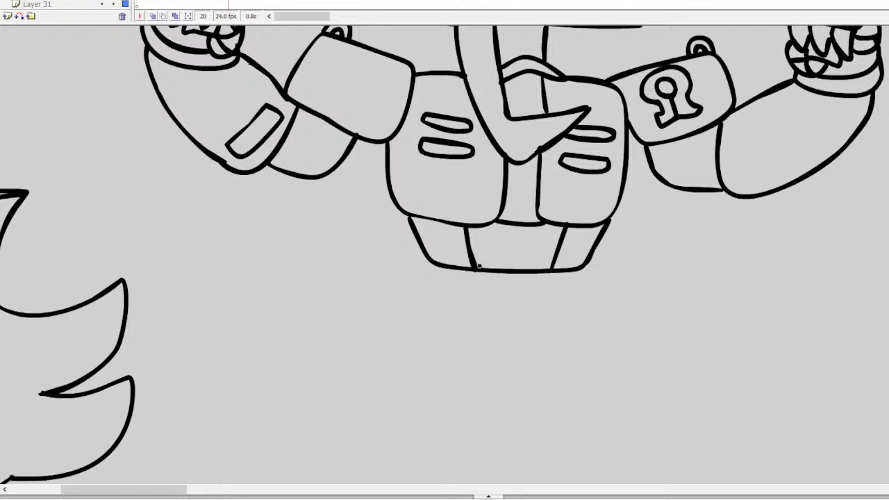
mouse_move(464, 271)
left_mouse_down()
mouse_move(463, 279)
mouse_move(532, 308)
mouse_move(556, 273)
mouse_move(555, 309)
left_mouse_up()
left_click_drag(570, 271, 553, 307)
mouse_move(467, 309)
left_mouse_down()
mouse_move(452, 272)
mouse_move(452, 298)
mouse_move(453, 264)
left_mouse_up()
left_click_drag(565, 297, 575, 267)
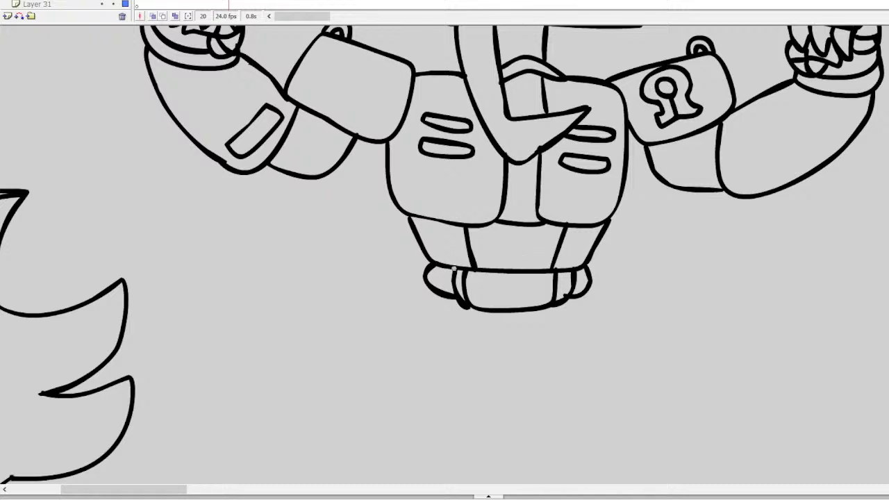
Step: Draw two narrow thighs below the belt and a wide rounded knee section at the end of each one
left_click_drag(437, 294, 410, 341)
left_click_drag(475, 308, 457, 347)
left_click_drag(549, 305, 563, 355)
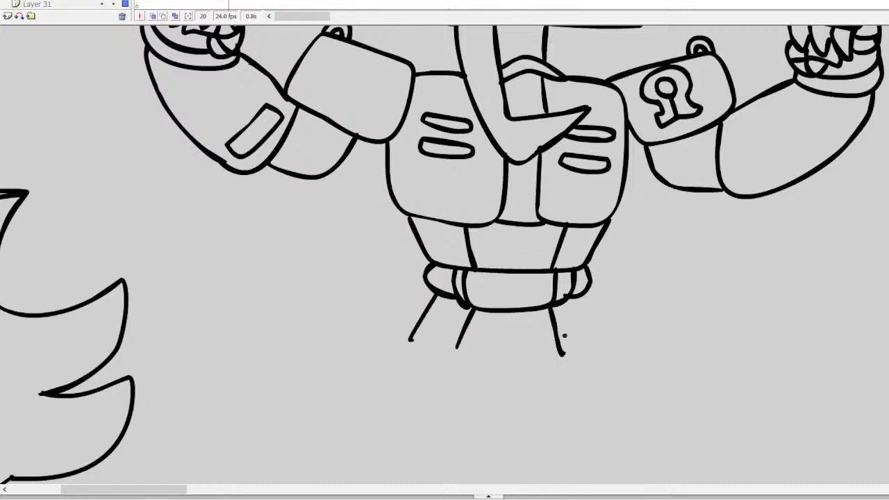
left_click_drag(578, 297, 592, 340)
mouse_move(408, 343)
left_mouse_down()
mouse_move(473, 368)
mouse_move(455, 419)
mouse_move(393, 412)
left_mouse_up()
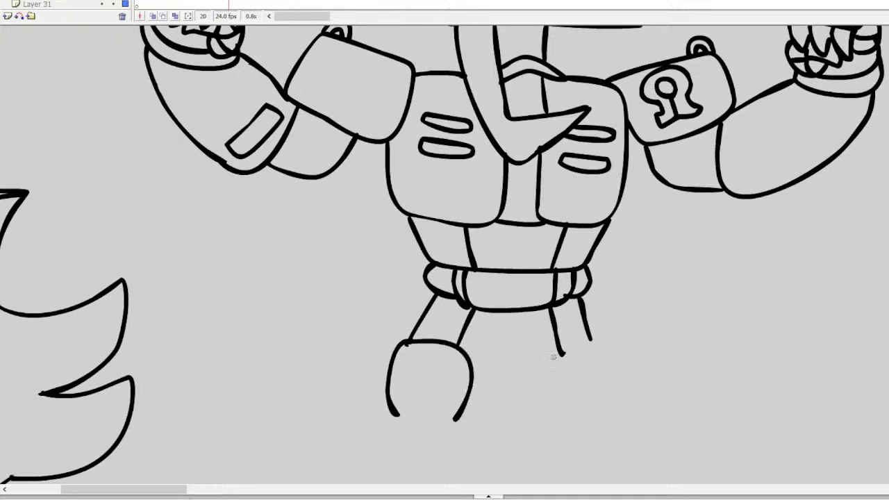
mouse_move(561, 354)
left_mouse_down()
mouse_move(620, 410)
mouse_move(549, 366)
mouse_move(546, 427)
left_mouse_up()
left_click_drag(589, 336, 592, 347)
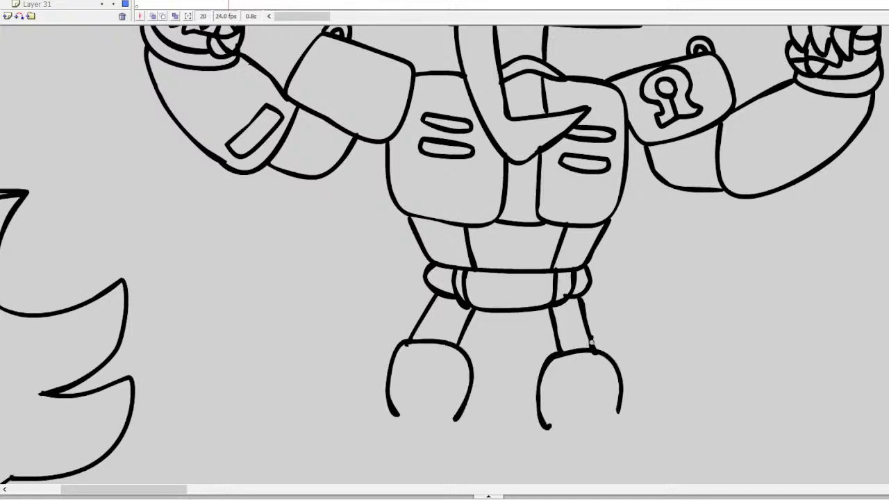
Step: Extend the leg nearer the spiky-haired character with a lower section that ends in a slanted bottom edge
scroll(444, 256, "up", 3)
scroll(445, 256, "down", 5)
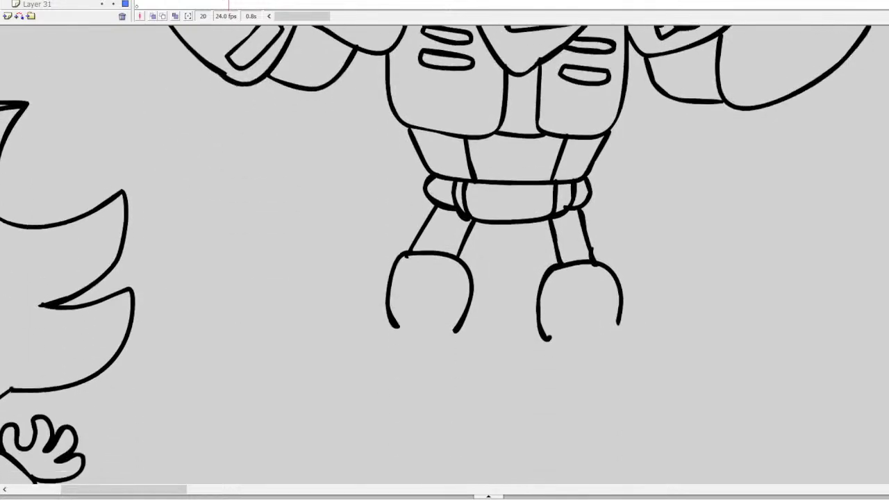
mouse_move(394, 314)
left_mouse_down()
mouse_move(385, 367)
mouse_move(411, 380)
mouse_move(454, 347)
mouse_move(456, 317)
left_mouse_up()
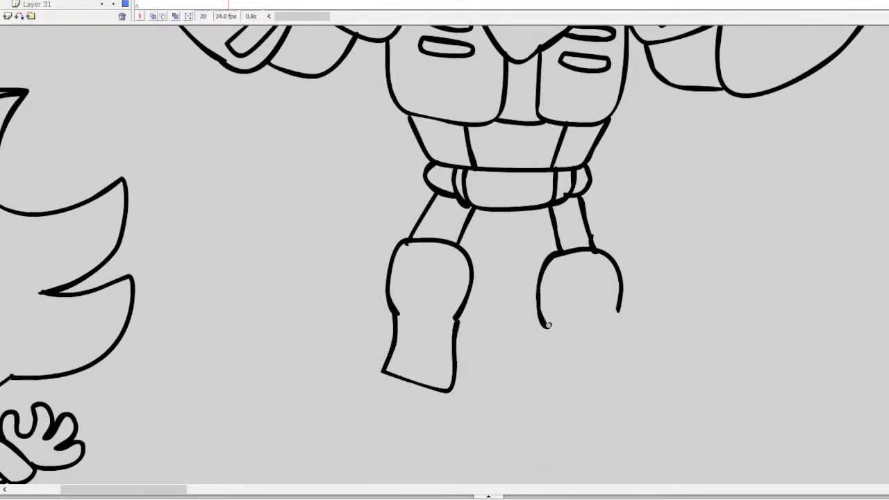
Step: Draw the lower section of the armored character's other leg and add a two-toed foot pointing outward to each leg
mouse_move(547, 324)
left_mouse_down()
mouse_move(547, 378)
mouse_move(584, 389)
mouse_move(624, 337)
mouse_move(615, 310)
left_mouse_up()
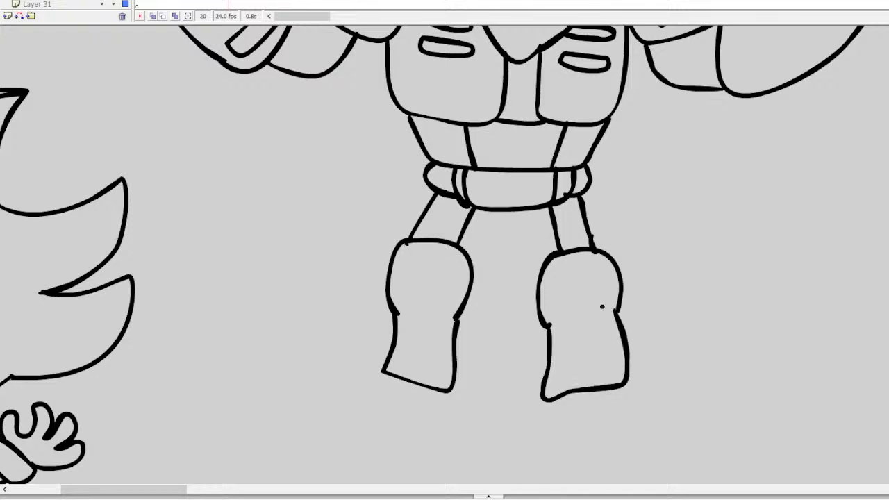
mouse_move(383, 374)
left_mouse_down()
mouse_move(318, 416)
mouse_move(347, 403)
mouse_move(417, 422)
mouse_move(453, 393)
left_mouse_up()
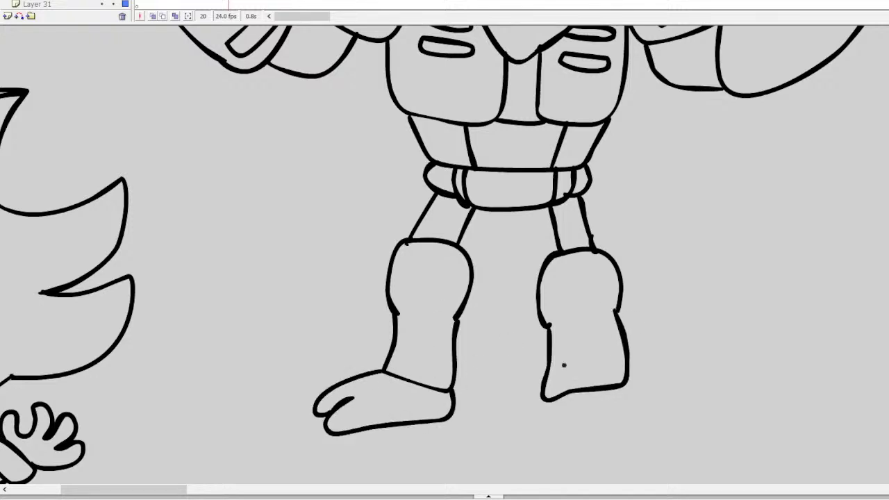
mouse_move(541, 401)
left_mouse_down()
mouse_move(636, 440)
mouse_move(645, 414)
left_mouse_up()
mouse_move(627, 384)
left_mouse_down()
mouse_move(653, 396)
mouse_move(643, 432)
left_mouse_up()
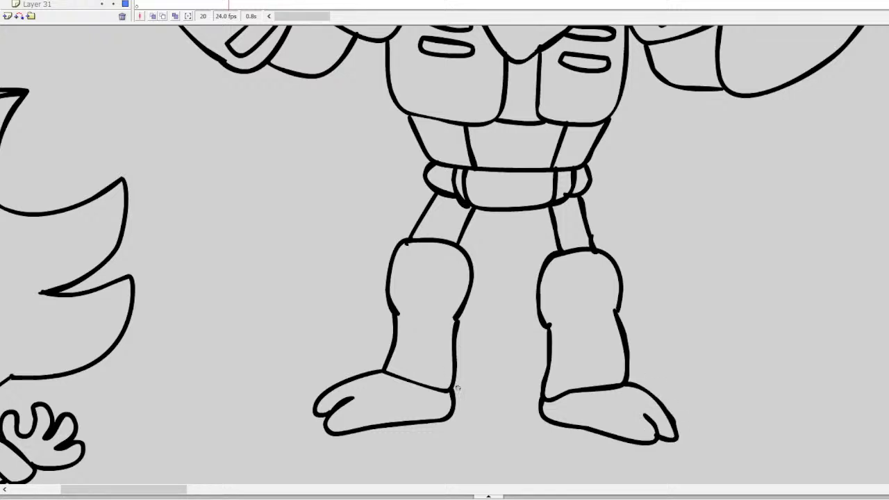
Step: Add a small rounded heel behind each foot and curved lines across both knees and the tops of both feet
left_click_drag(457, 388, 450, 417)
mouse_move(542, 390)
left_mouse_down()
mouse_move(533, 418)
mouse_move(538, 412)
left_mouse_up()
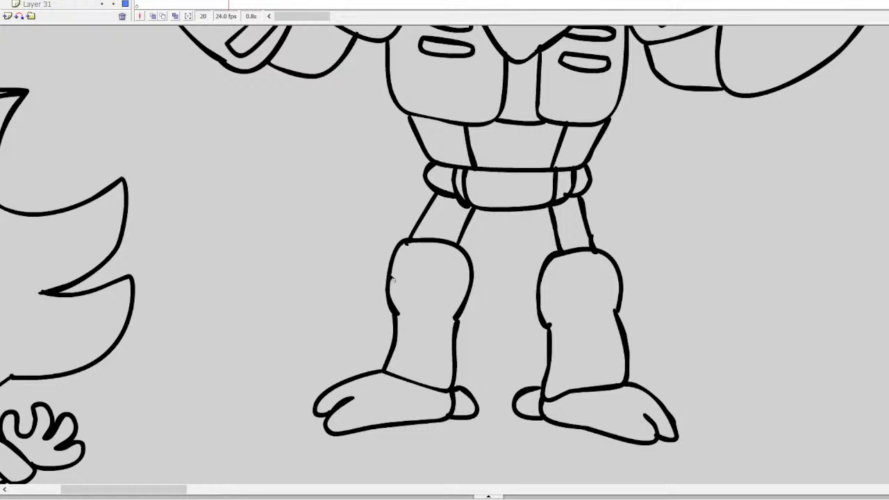
mouse_move(391, 277)
left_mouse_down()
mouse_move(465, 291)
mouse_move(469, 269)
left_mouse_up()
mouse_move(543, 275)
left_mouse_down()
mouse_move(587, 295)
mouse_move(611, 271)
left_mouse_up()
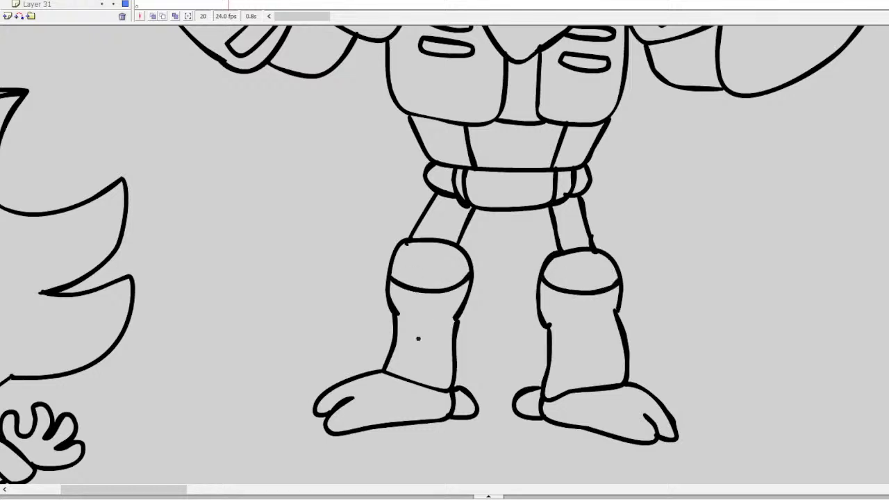
mouse_move(369, 375)
left_mouse_down()
mouse_move(417, 393)
mouse_move(429, 384)
left_mouse_up()
mouse_move(634, 388)
left_mouse_down()
mouse_move(638, 394)
mouse_move(556, 391)
left_mouse_up()
scroll(445, 250, "down", 3)
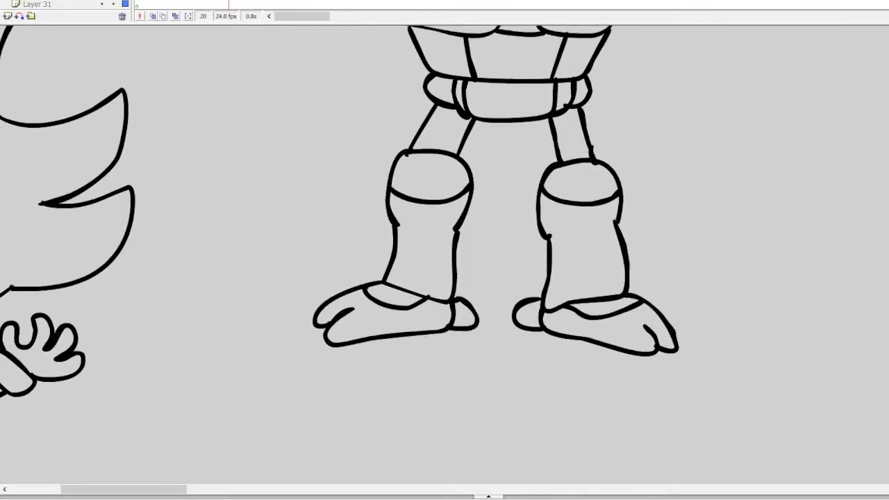
Step: Move the whole armored character down so it stands level with the spiky-haired character
key("ctrl+minus")
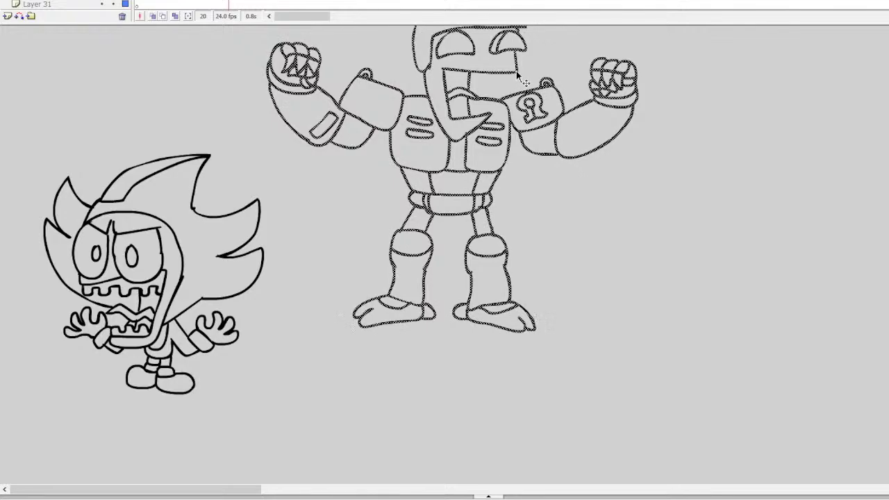
left_click_drag(517, 72, 518, 138)
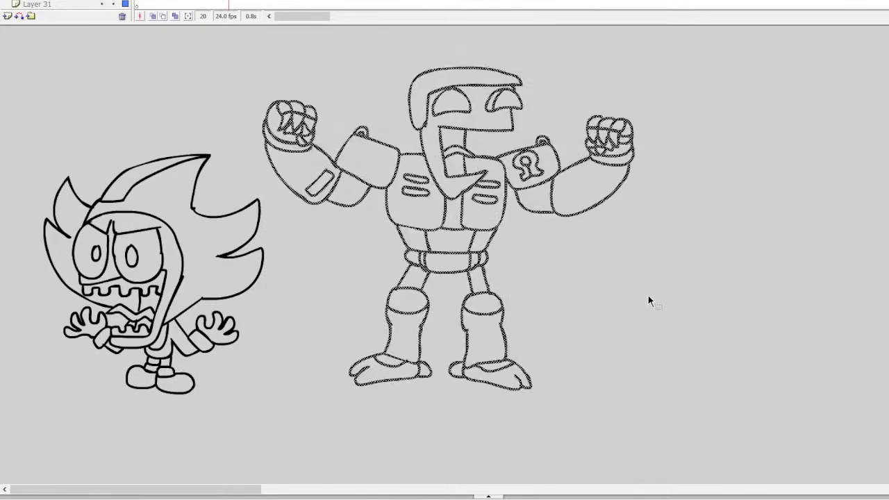
left_click(649, 298)
Step: Cross out "Invader Zim" on the handwritten show list with a red line
scroll(445, 250, "up", 3)
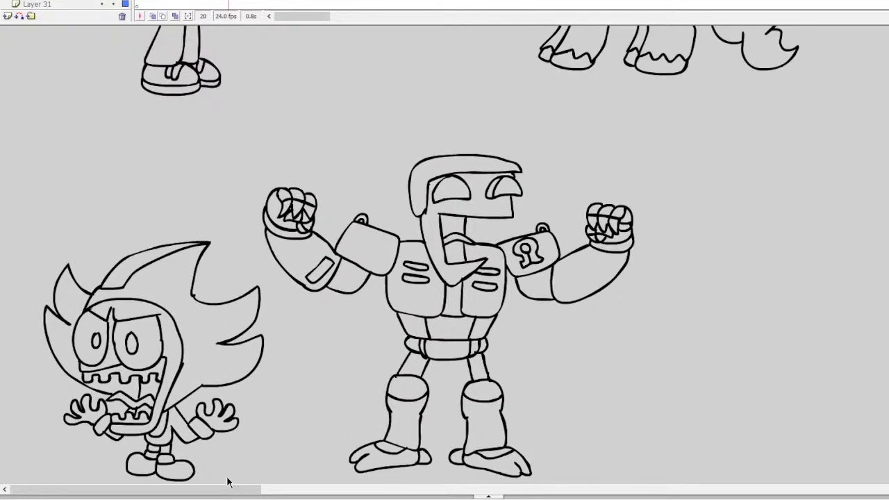
left_click_drag(228, 486, 402, 492)
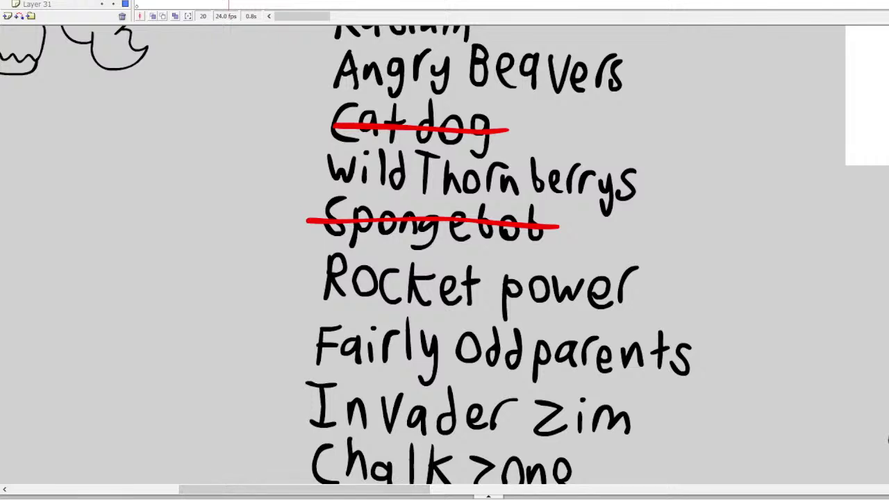
scroll(393, 472, "down", 5)
scroll(392, 472, "up", 2)
scroll(486, 257, "down", 2)
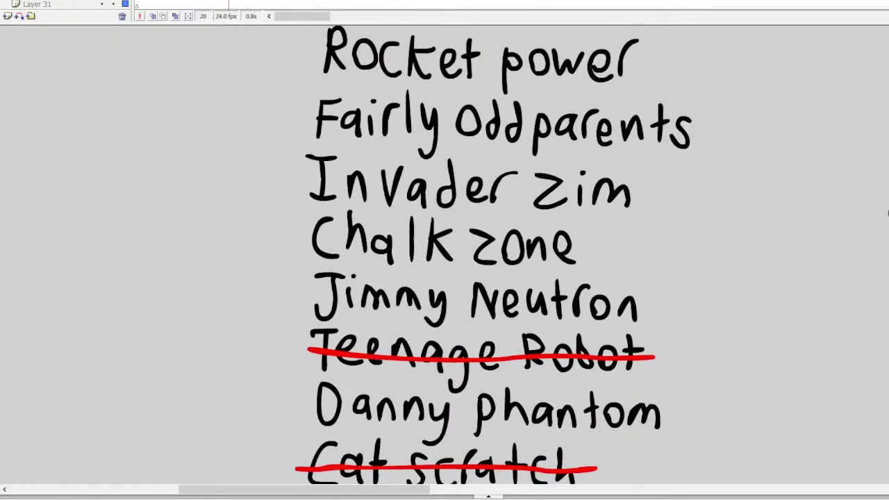
scroll(486, 257, "up", 1)
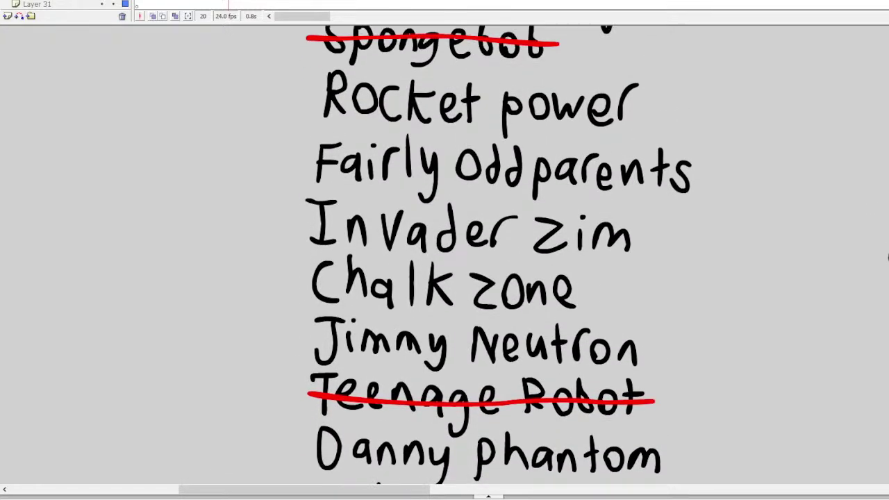
left_click(528, 44)
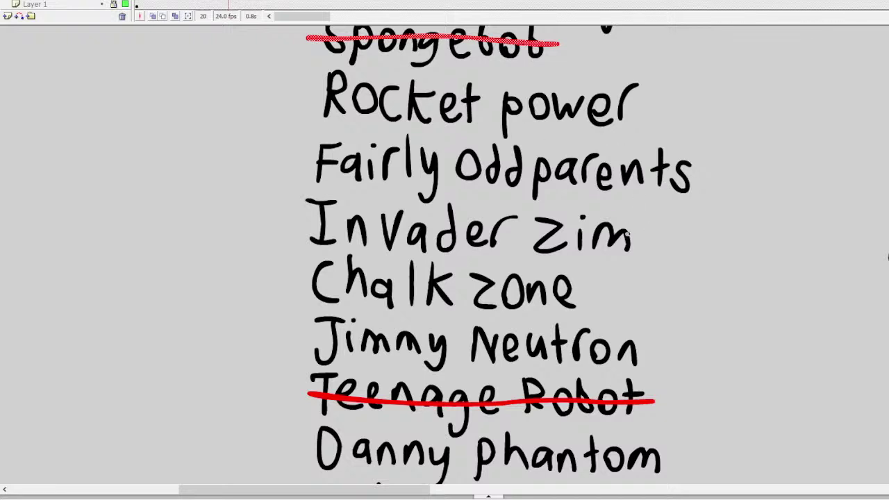
left_click_drag(645, 240, 292, 224)
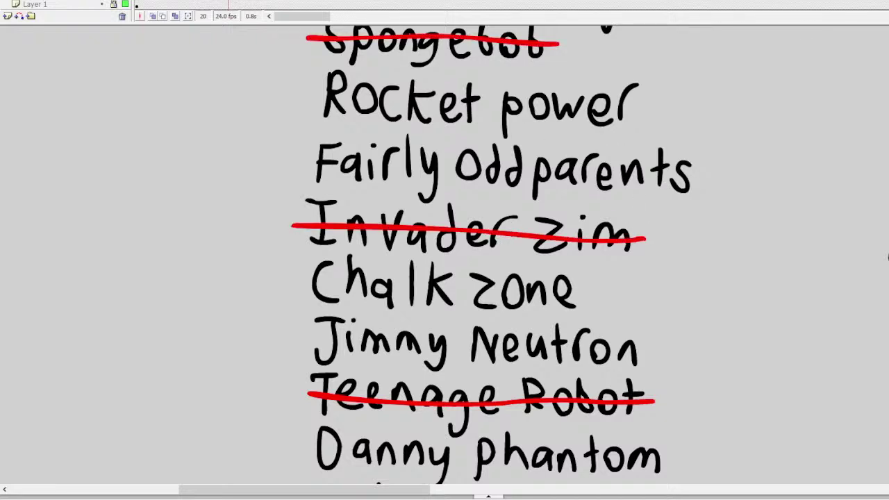
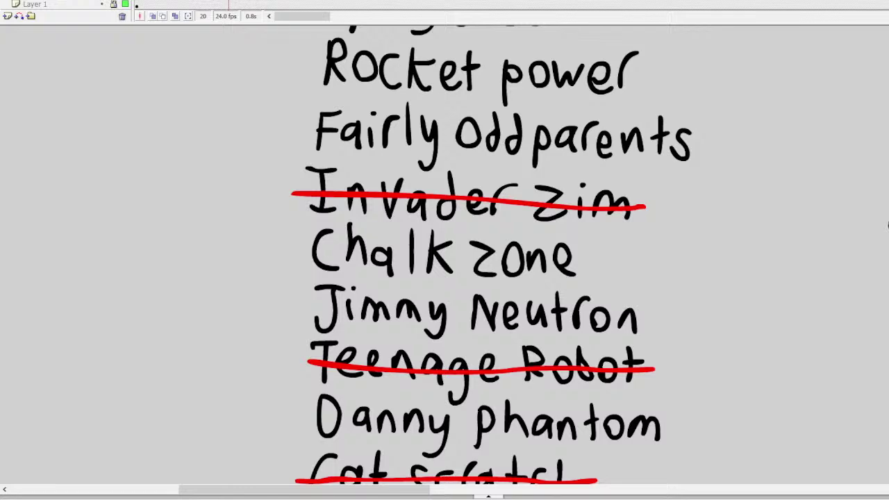
Step: Examine the remaining show names on the list and find an empty canvas area for the next character
scroll(888, 224, "down", 5)
left_click_drag(308, 489, 566, 465)
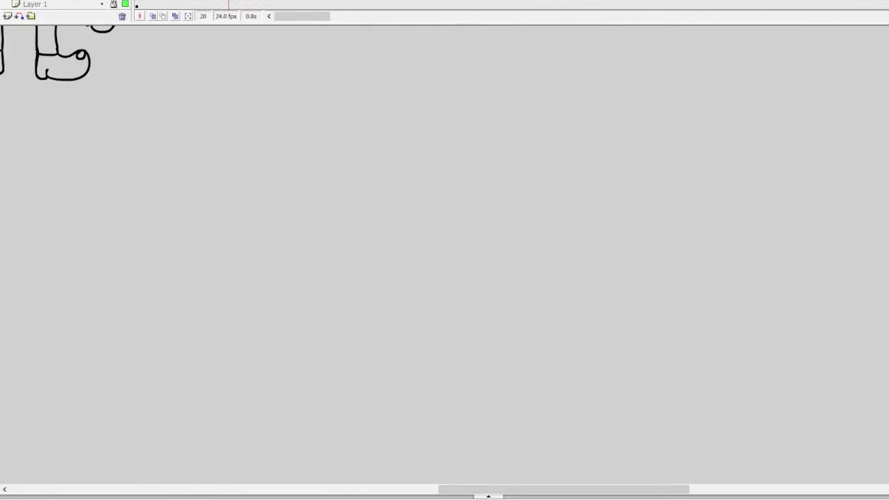
scroll(62, 4, "up", 5)
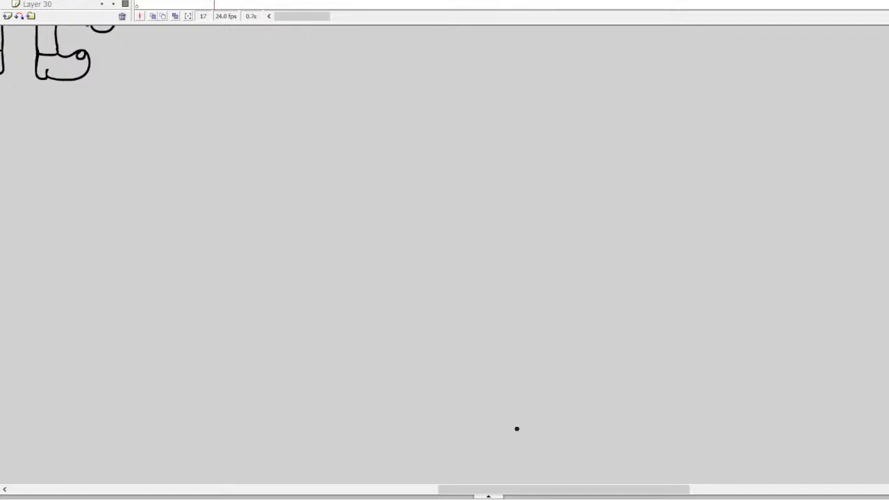
left_click_drag(530, 487, 316, 488)
scroll(306, 257, "up", 5)
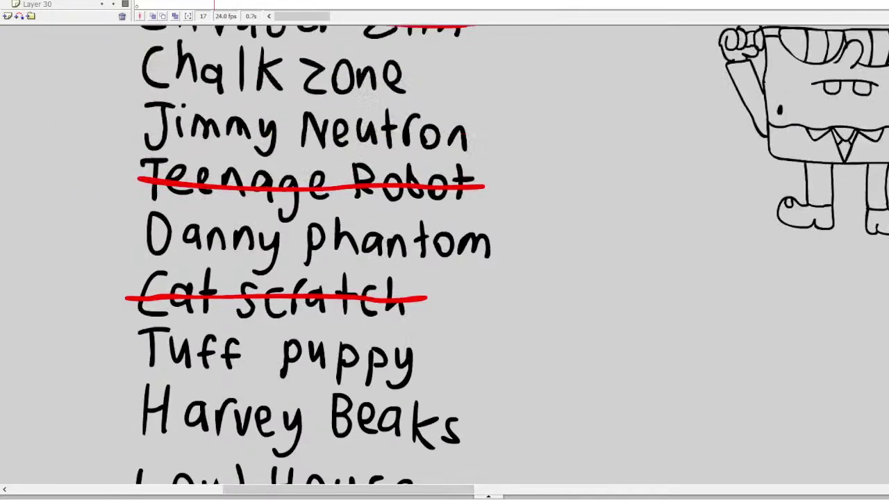
scroll(305, 257, "down", 4)
left_click_drag(414, 487, 543, 484)
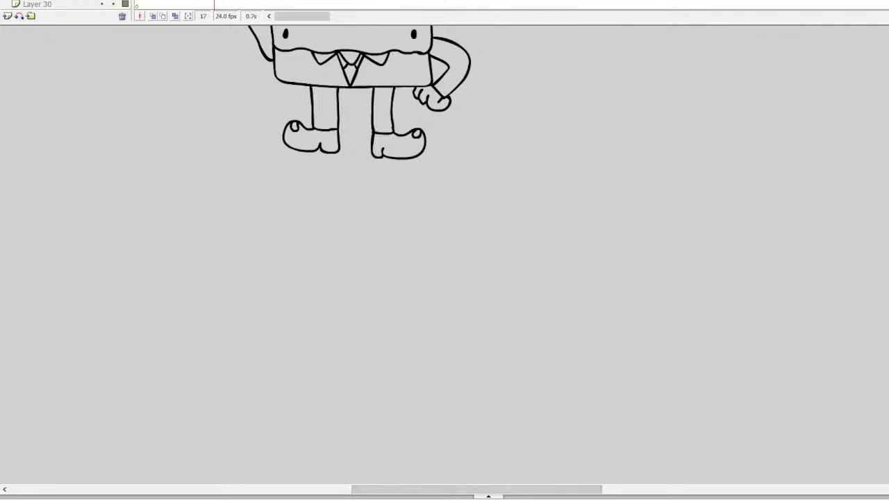
scroll(340, 327, "up", 1)
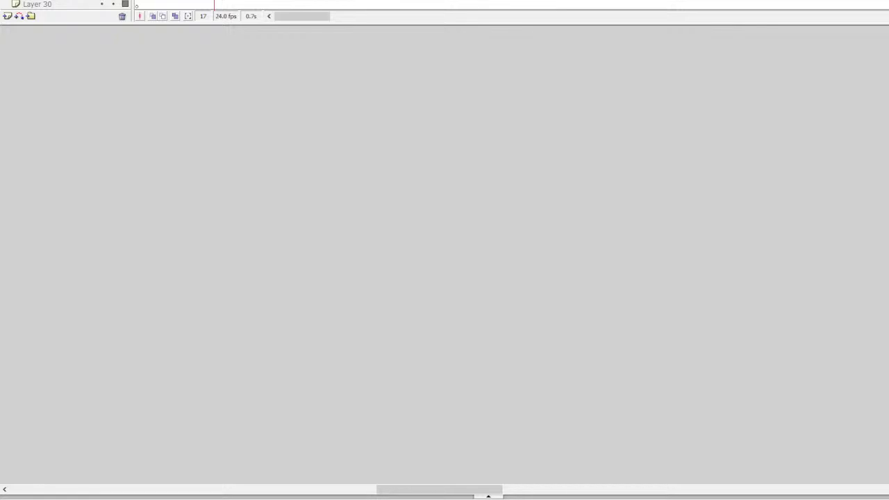
Step: Draw three curled fingers over a round eyeball with a filled oval pupil on the empty canvas
mouse_move(511, 74)
left_mouse_down()
mouse_move(479, 106)
mouse_move(506, 104)
mouse_move(462, 103)
mouse_move(480, 108)
left_mouse_up()
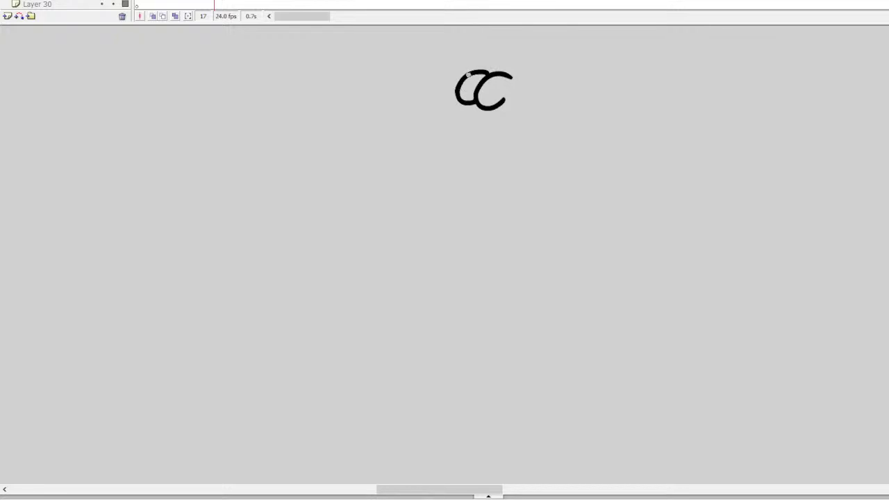
mouse_move(468, 74)
left_mouse_down()
mouse_move(438, 89)
mouse_move(449, 102)
mouse_move(503, 101)
mouse_move(525, 132)
mouse_move(511, 167)
mouse_move(460, 175)
mouse_move(434, 148)
mouse_move(437, 109)
mouse_move(446, 136)
left_mouse_up()
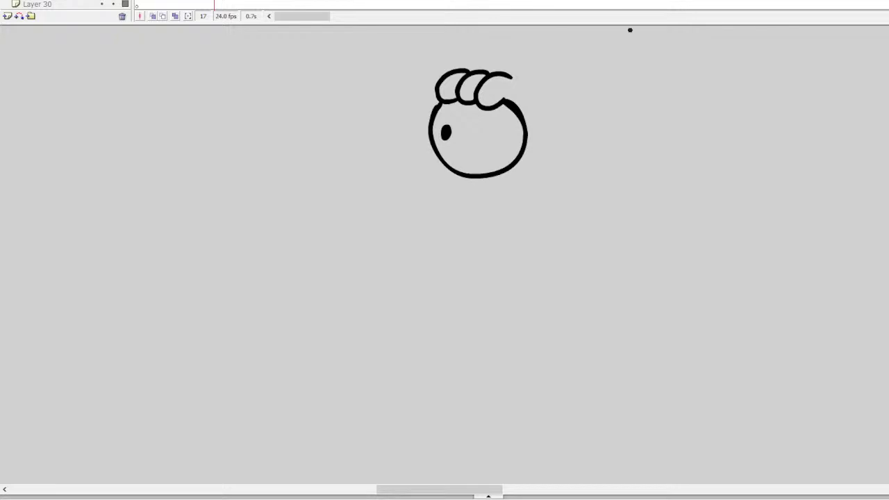
mouse_move(437, 150)
left_mouse_down()
mouse_move(457, 165)
mouse_move(443, 175)
left_mouse_up()
left_click_drag(428, 157, 438, 170)
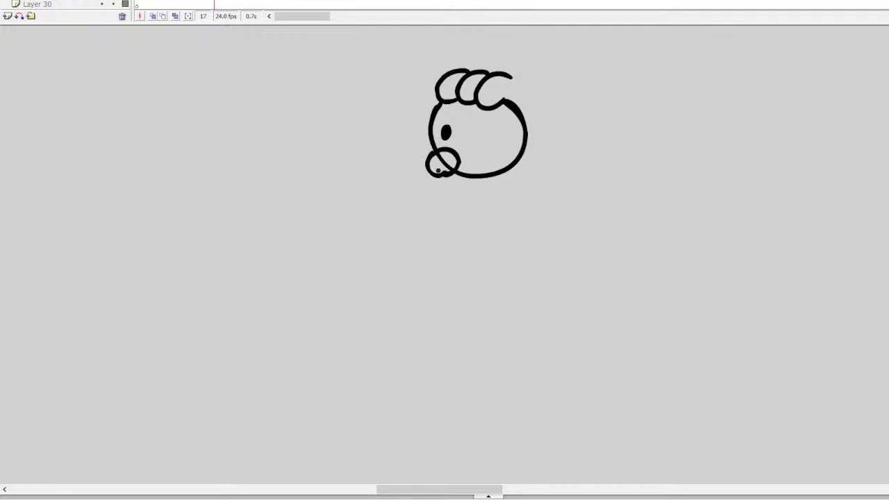
key("ctrl+z")
key("ctrl+z")
Step: Draw a thumb under the first eyeball and a second hand gripping another round eyeball beside it
mouse_move(489, 177)
left_mouse_down()
mouse_move(455, 169)
mouse_move(473, 191)
left_mouse_up()
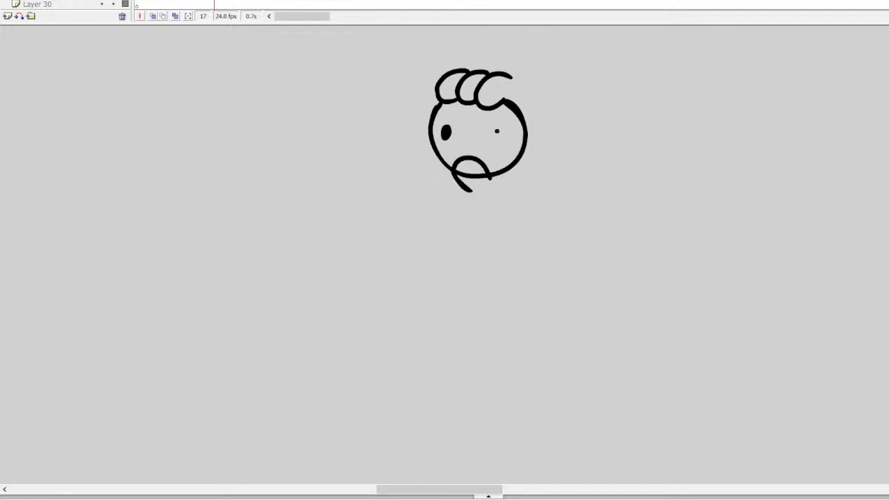
mouse_move(369, 70)
left_mouse_down()
mouse_move(366, 100)
mouse_move(380, 89)
left_mouse_up()
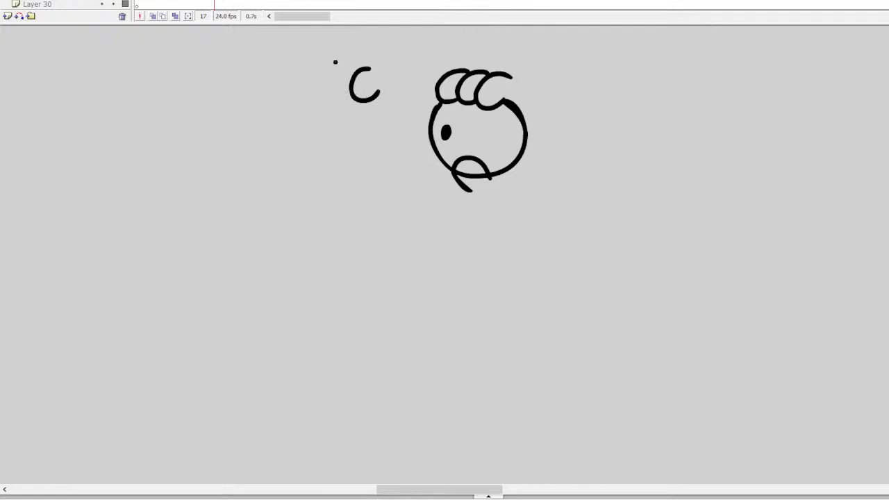
mouse_move(340, 64)
left_mouse_down()
mouse_move(332, 76)
mouse_move(349, 89)
mouse_move(313, 75)
mouse_move(398, 89)
left_mouse_up()
mouse_move(336, 68)
left_mouse_down()
mouse_move(366, 67)
mouse_move(333, 58)
mouse_move(344, 61)
left_mouse_up()
mouse_move(379, 90)
left_mouse_down()
mouse_move(392, 150)
mouse_move(373, 165)
mouse_move(345, 168)
mouse_move(318, 151)
mouse_move(309, 120)
mouse_move(316, 90)
left_mouse_up()
mouse_move(381, 91)
left_mouse_down()
mouse_move(364, 167)
mouse_move(353, 152)
mouse_move(361, 179)
left_mouse_up()
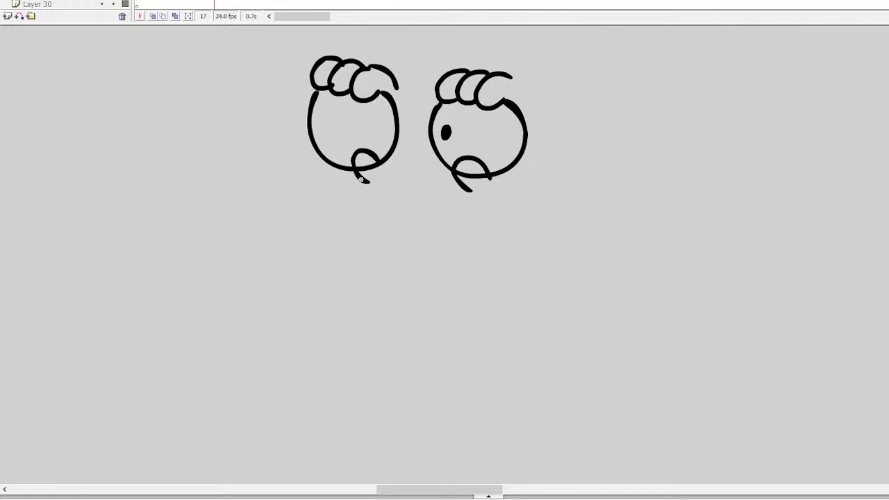
Step: Erase the eyeball outlines that cross the two thumbs and add a filled pupil to the second eyeball
left_click_drag(364, 166, 376, 167)
left_click_drag(458, 171, 469, 174)
left_click_drag(334, 127, 332, 129)
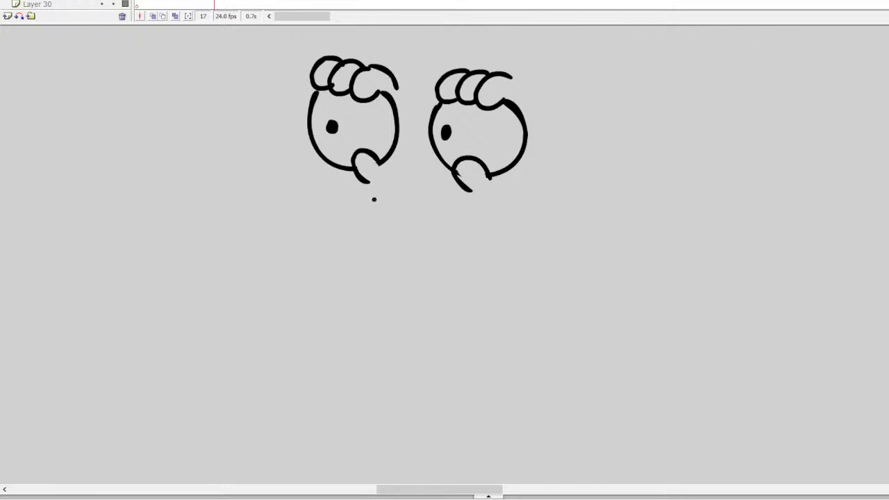
Step: Outline the forearms below both hands, and add a U-shaped grin beneath them and four curved lines fanning out to the side
mouse_move(392, 83)
left_mouse_down()
mouse_move(407, 99)
mouse_move(419, 141)
mouse_move(420, 201)
left_mouse_up()
mouse_move(510, 73)
left_mouse_down()
mouse_move(545, 106)
mouse_move(561, 160)
mouse_move(558, 223)
left_mouse_up()
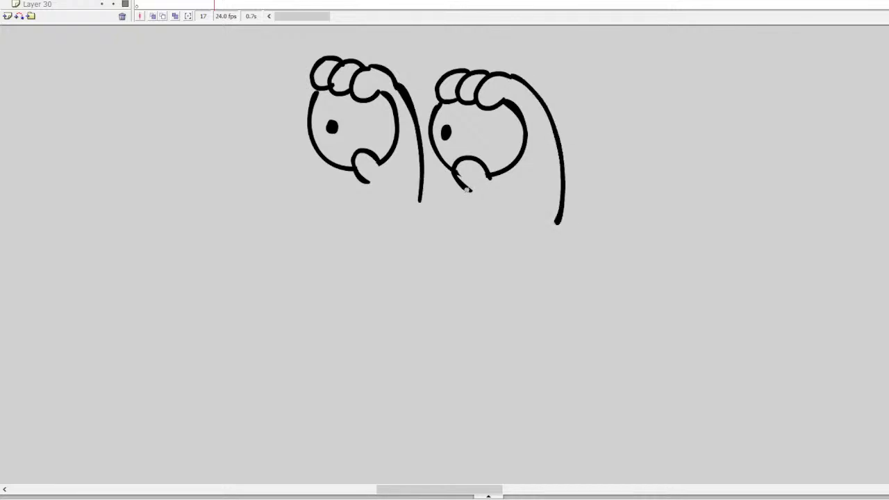
mouse_move(468, 189)
left_mouse_down()
mouse_move(507, 198)
mouse_move(490, 216)
mouse_move(481, 249)
left_mouse_up()
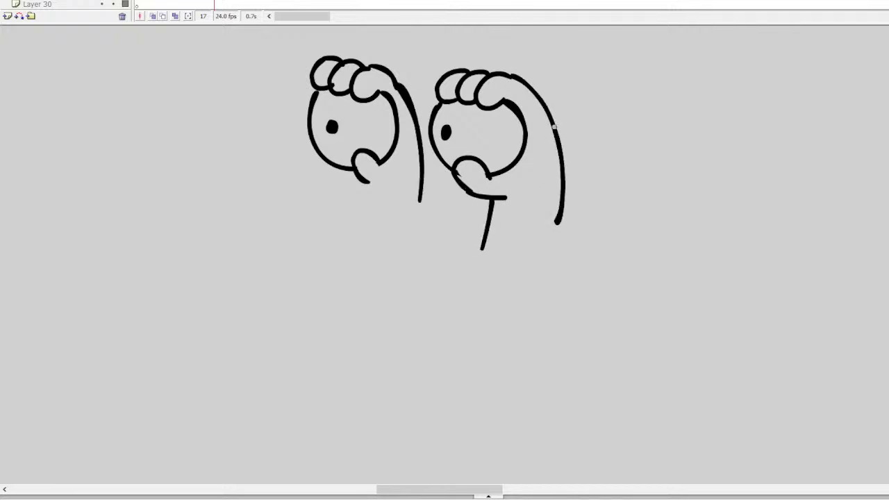
mouse_move(544, 269)
left_mouse_down()
mouse_move(661, 239)
mouse_move(667, 283)
mouse_move(615, 295)
mouse_move(650, 324)
mouse_move(601, 341)
left_mouse_up()
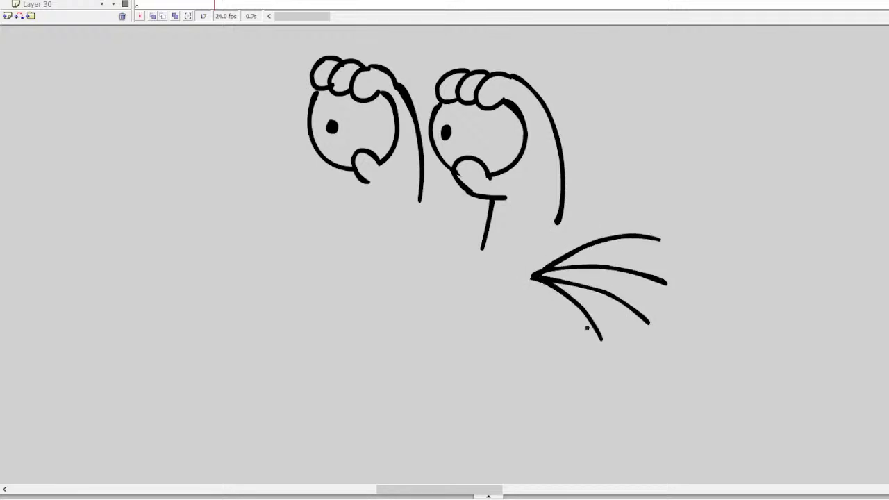
left_click_drag(419, 200, 414, 240)
left_click_drag(356, 175, 336, 222)
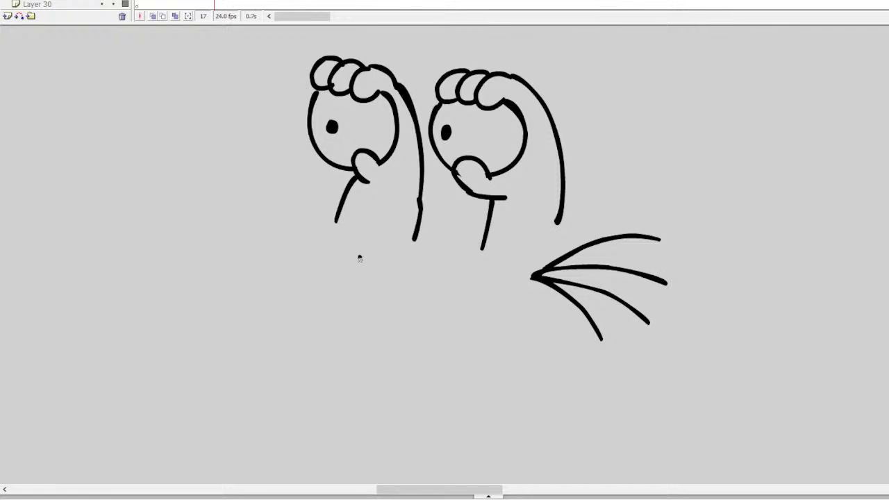
mouse_move(359, 256)
left_mouse_down()
mouse_move(375, 311)
mouse_move(415, 333)
mouse_move(446, 320)
mouse_move(484, 281)
left_mouse_up()
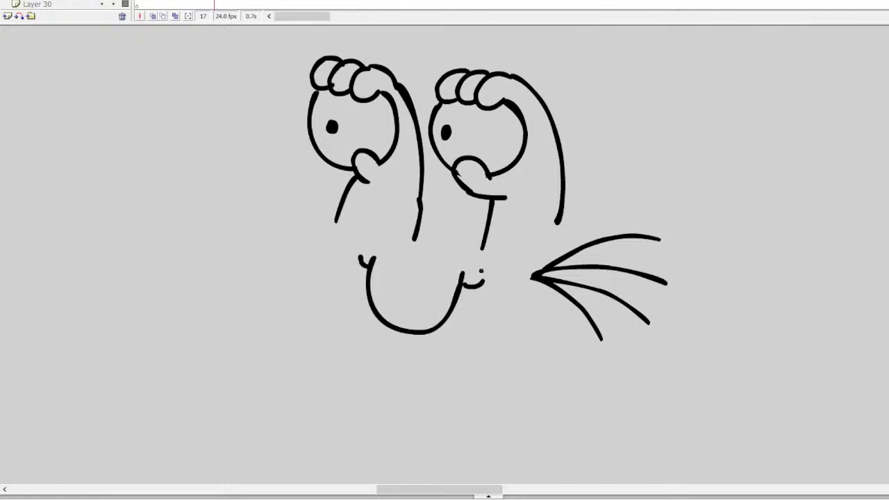
Step: On frame 15, draw a long, narrow yellow beam outline shooting out from each pupil
left_click(200, 4)
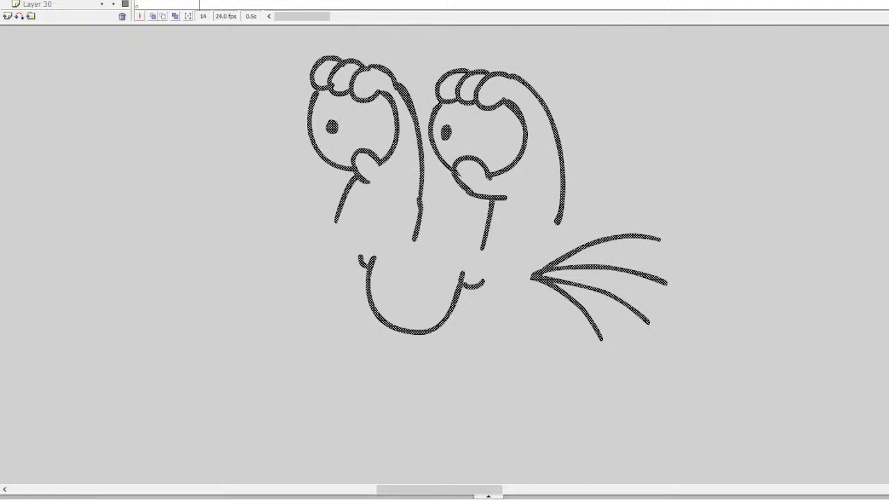
left_click(205, 3)
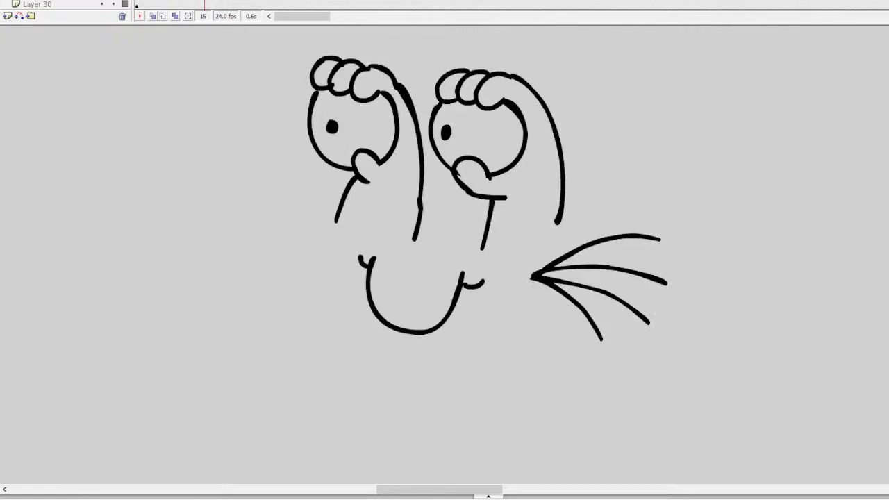
mouse_move(333, 123)
left_mouse_down()
mouse_move(46, 142)
mouse_move(75, 149)
mouse_move(334, 125)
left_mouse_up()
mouse_move(449, 133)
left_mouse_down()
mouse_move(117, 180)
mouse_move(112, 191)
mouse_move(448, 130)
left_mouse_up()
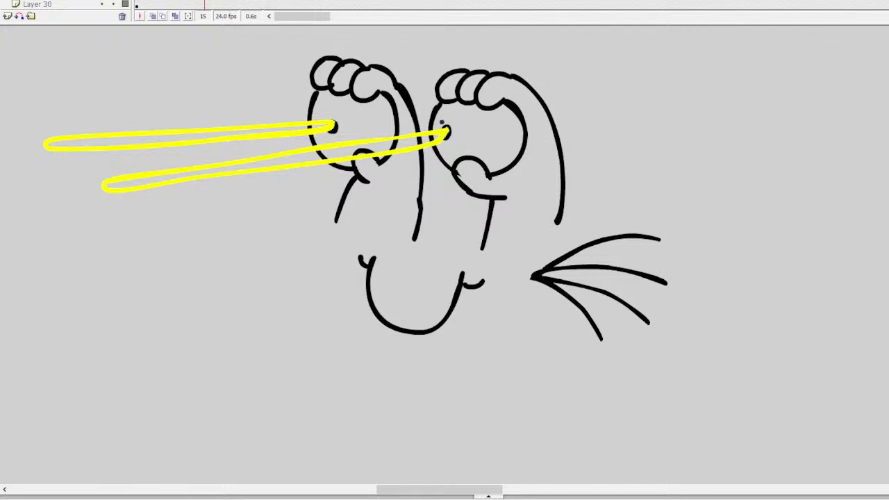
Step: Fill both beam outlines with solid yellow
key("k")
left_click(125, 137)
left_click(192, 170)
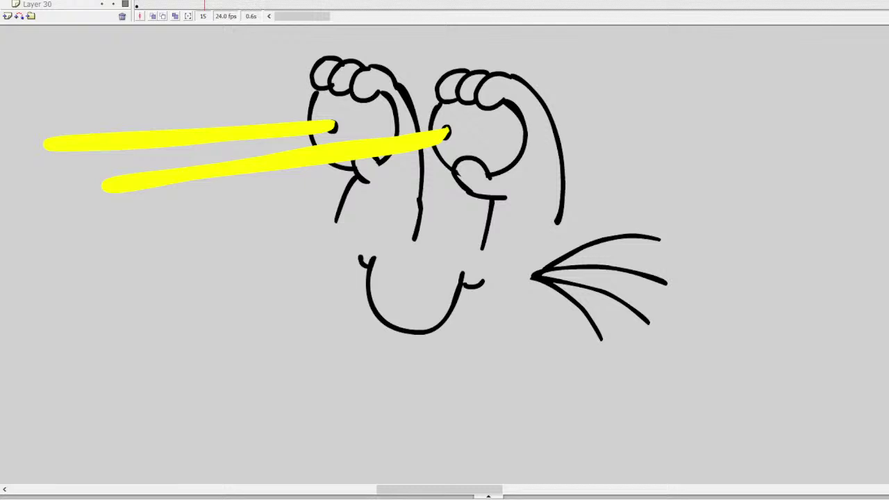
Step: On frame 18, draw a wide black crescent-shaped grinning mouth below the U-shaped nose
left_click(220, 4)
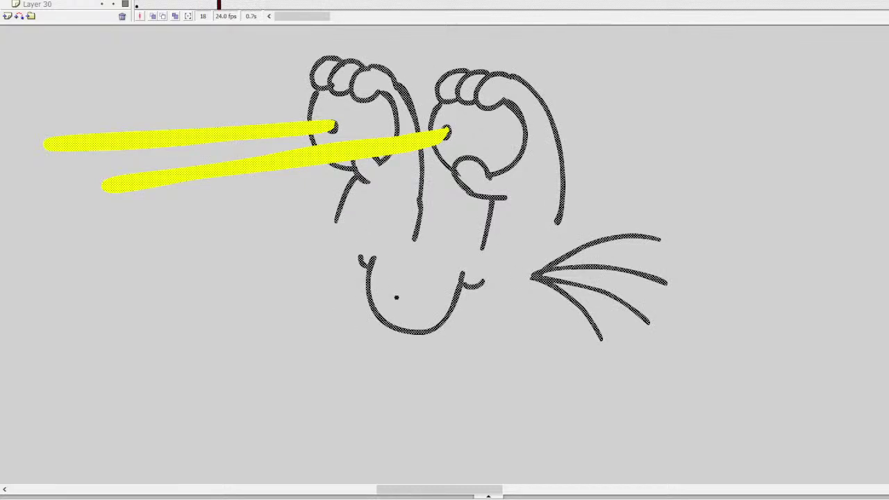
mouse_move(314, 321)
left_mouse_down()
mouse_move(369, 354)
mouse_move(466, 361)
left_mouse_up()
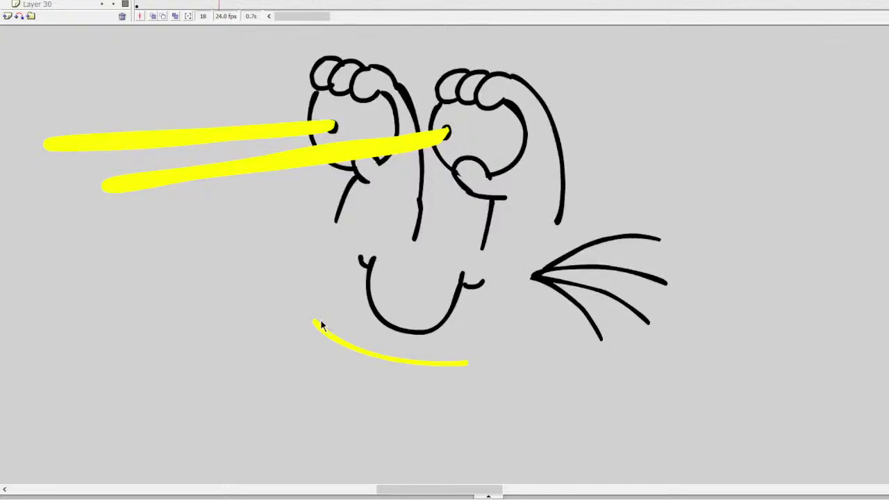
key("ctrl+z")
mouse_move(304, 326)
left_mouse_down()
mouse_move(336, 350)
mouse_move(414, 365)
mouse_move(492, 358)
mouse_move(555, 331)
mouse_move(553, 354)
mouse_move(517, 407)
mouse_move(432, 429)
mouse_move(356, 414)
mouse_move(318, 379)
mouse_move(304, 340)
mouse_move(456, 358)
mouse_move(515, 348)
left_mouse_up()
key("ctrl+z")
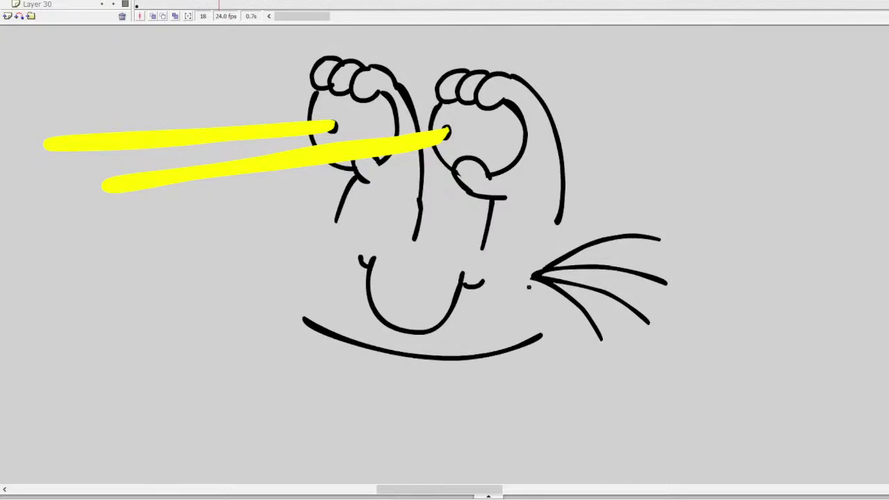
mouse_move(537, 336)
left_mouse_down()
mouse_move(507, 374)
mouse_move(421, 395)
mouse_move(359, 385)
mouse_move(296, 327)
mouse_move(355, 386)
mouse_move(432, 414)
mouse_move(487, 410)
mouse_move(522, 388)
mouse_move(540, 353)
mouse_move(478, 402)
mouse_move(399, 405)
mouse_move(352, 389)
mouse_move(301, 320)
left_mouse_up()
key("ctrl+z")
key("ctrl+z")
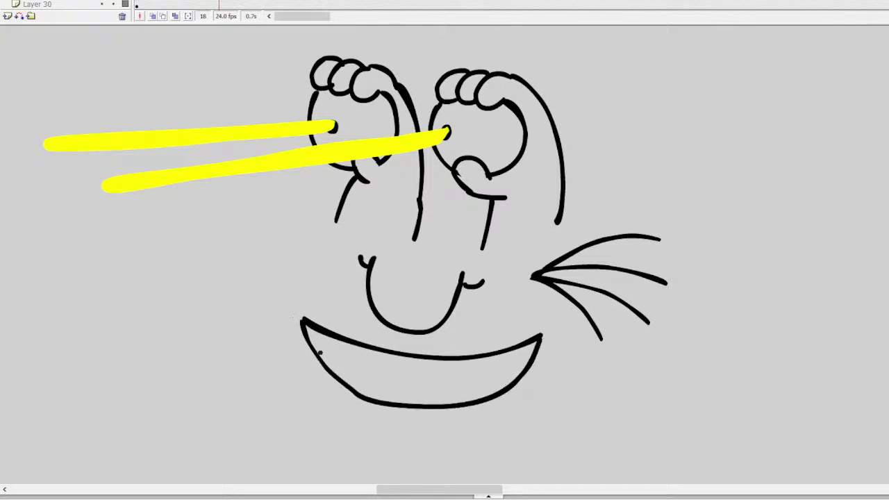
Step: Draw a curved line across the inside of the mouth and divide it into upper and lower rows of teeth
mouse_move(314, 351)
left_mouse_down()
mouse_move(423, 372)
mouse_move(512, 364)
mouse_move(529, 353)
left_mouse_up()
key("ctrl+z")
mouse_move(314, 351)
left_mouse_down()
mouse_move(430, 379)
mouse_move(526, 371)
left_mouse_up()
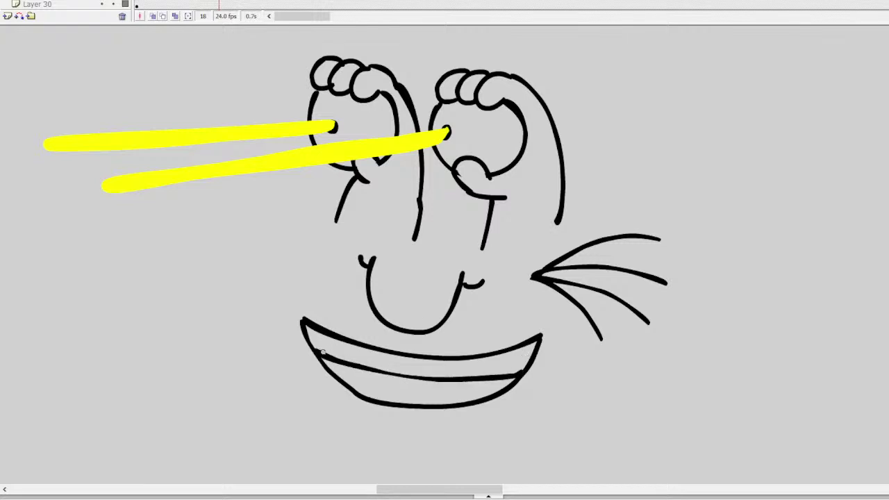
mouse_move(324, 336)
left_mouse_down()
mouse_move(324, 355)
mouse_move(448, 376)
left_mouse_up()
mouse_move(493, 357)
left_mouse_down()
mouse_move(521, 370)
mouse_move(524, 348)
left_mouse_up()
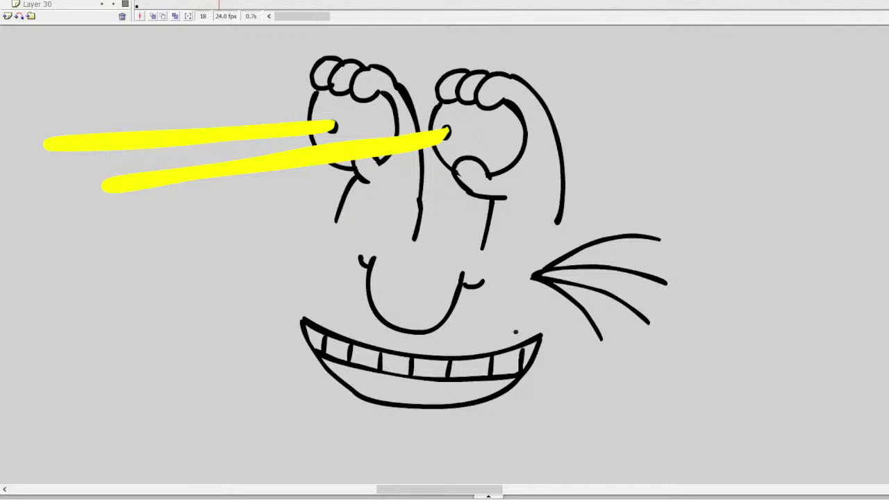
mouse_move(338, 361)
left_mouse_down()
mouse_move(362, 369)
mouse_move(360, 399)
left_mouse_up()
left_click_drag(399, 376, 394, 401)
left_click_drag(433, 381, 431, 404)
mouse_move(471, 381)
left_mouse_down()
mouse_move(467, 403)
mouse_move(497, 393)
left_mouse_up()
Step: Draw a thick lip outline all the way around the toothy mouth
mouse_move(471, 343)
left_mouse_down()
mouse_move(294, 303)
mouse_move(288, 317)
mouse_move(301, 363)
mouse_move(322, 390)
mouse_move(398, 424)
mouse_move(489, 423)
mouse_move(540, 387)
mouse_move(556, 356)
mouse_move(554, 332)
mouse_move(521, 326)
mouse_move(433, 342)
mouse_move(331, 304)
mouse_move(288, 310)
left_mouse_up()
key("ctrl+z")
key("ctrl+z")
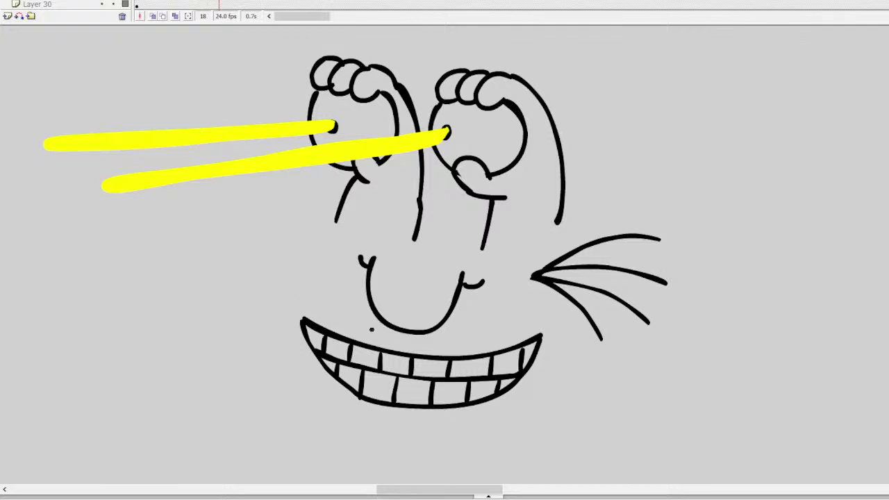
mouse_move(373, 331)
left_mouse_down()
mouse_move(312, 306)
mouse_move(285, 313)
mouse_move(293, 353)
mouse_move(322, 390)
mouse_move(370, 414)
mouse_move(486, 420)
mouse_move(543, 391)
mouse_move(558, 358)
mouse_move(557, 332)
mouse_move(528, 321)
mouse_move(463, 343)
mouse_move(358, 325)
left_mouse_up()
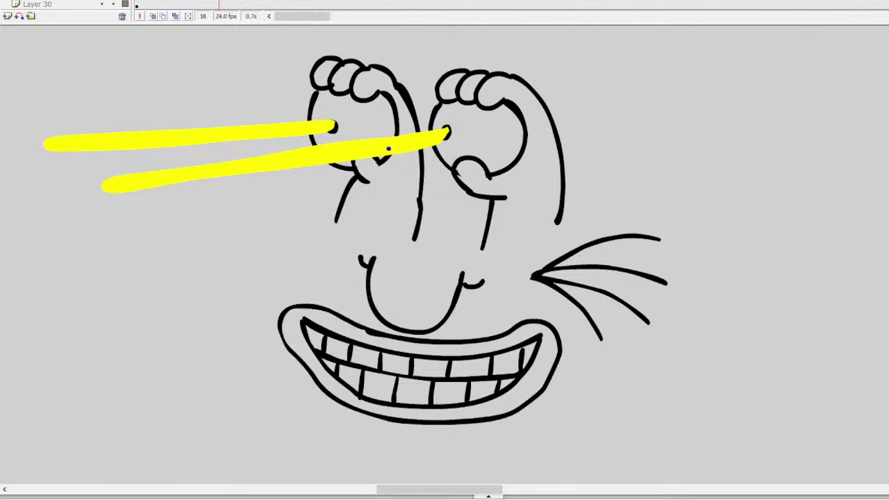
Step: Outline the rounded body from both forearms down past the mouth, joining the arms with a short line and adding a curved underside
mouse_move(340, 220)
left_mouse_down()
mouse_move(269, 262)
mouse_move(247, 358)
left_mouse_up()
key("ctrl+z")
mouse_move(557, 222)
left_mouse_down()
mouse_move(561, 247)
mouse_move(588, 267)
mouse_move(613, 375)
mouse_move(603, 413)
left_mouse_up()
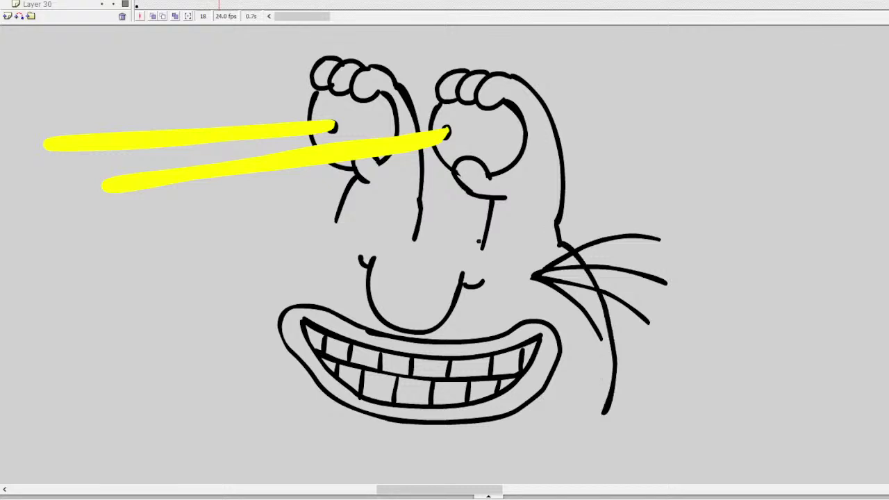
left_click_drag(481, 246, 413, 230)
scroll(445, 257, "down", 3)
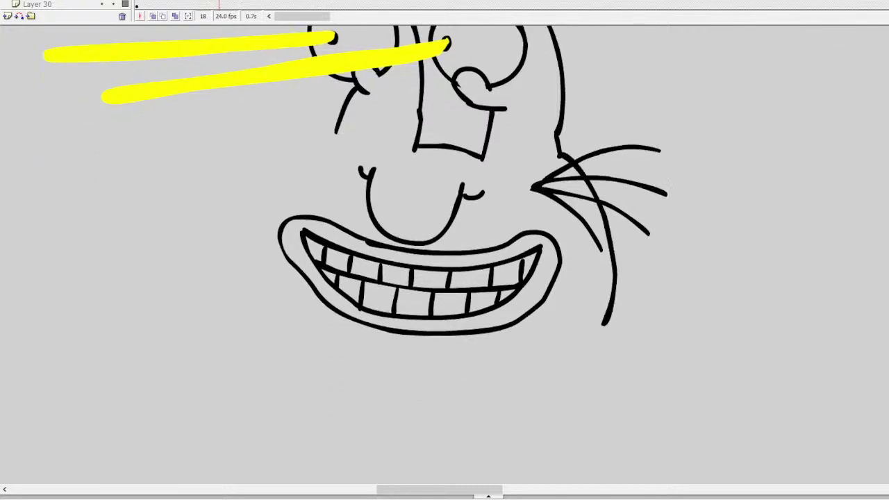
mouse_move(336, 131)
left_mouse_down()
mouse_move(295, 163)
mouse_move(270, 208)
mouse_move(265, 247)
mouse_move(314, 365)
left_mouse_up()
mouse_move(358, 345)
left_mouse_down()
mouse_move(444, 369)
mouse_move(485, 368)
left_mouse_up()
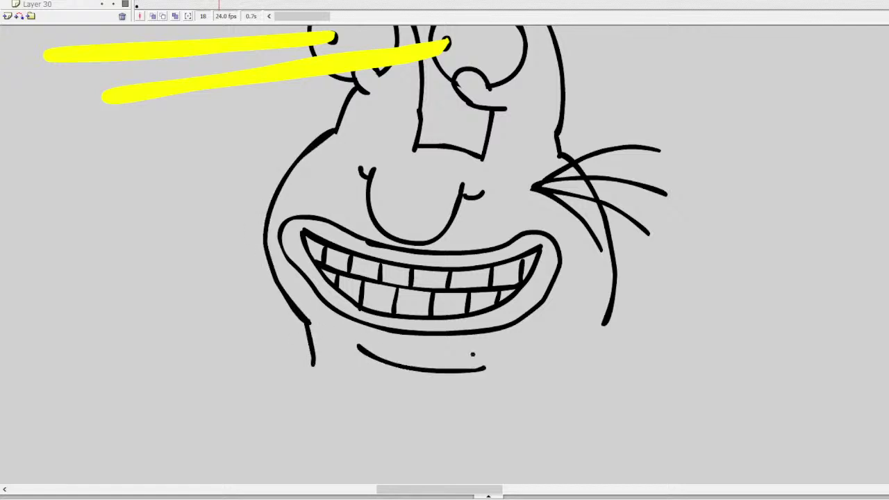
mouse_move(603, 319)
left_mouse_down()
mouse_move(575, 353)
mouse_move(545, 363)
left_mouse_up()
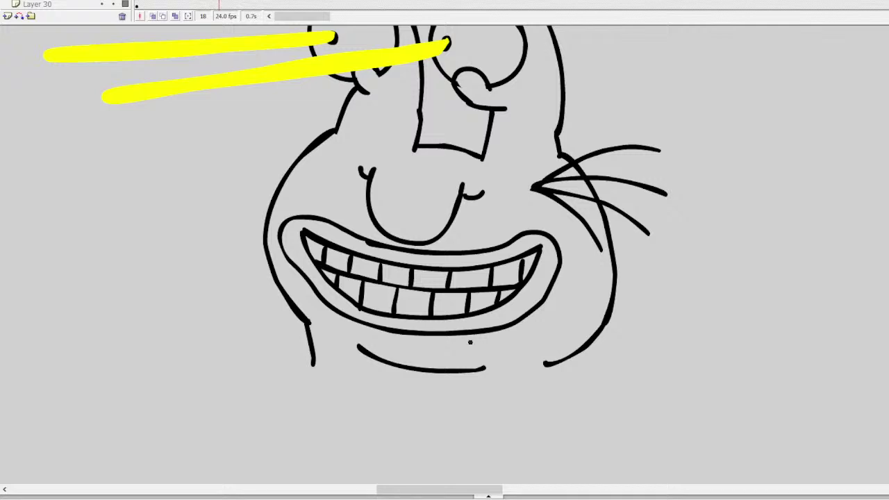
Step: Draw two short legs with three-toed feet below the body
mouse_move(458, 373)
left_mouse_down()
mouse_move(453, 410)
mouse_move(412, 417)
mouse_move(439, 425)
mouse_move(438, 450)
mouse_move(450, 464)
mouse_move(517, 452)
mouse_move(553, 417)
mouse_move(546, 360)
left_mouse_up()
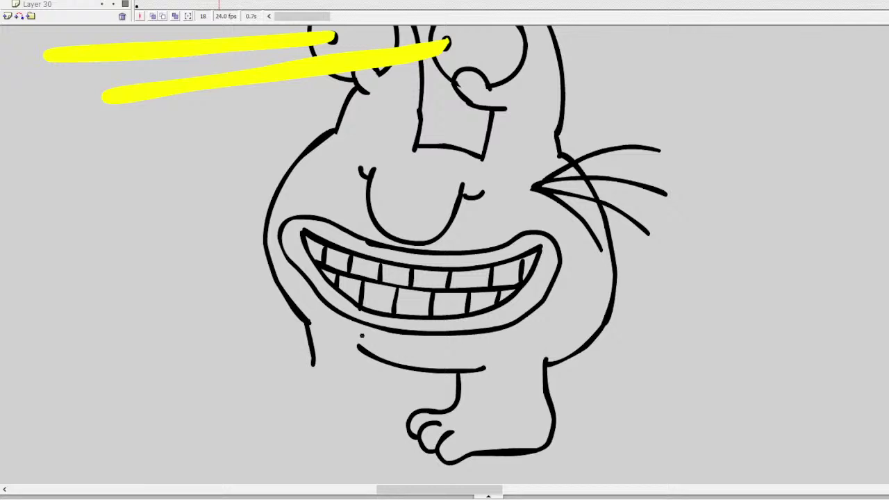
mouse_move(382, 360)
left_mouse_down()
mouse_move(384, 427)
mouse_move(347, 433)
mouse_move(306, 421)
mouse_move(316, 396)
left_mouse_up()
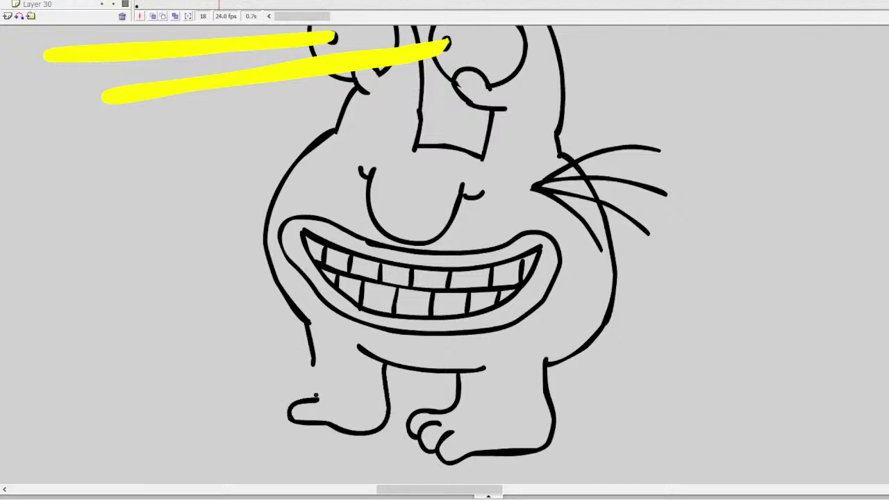
key("ctrl+z")
mouse_move(384, 362)
left_mouse_down()
mouse_move(380, 438)
mouse_move(332, 438)
mouse_move(315, 403)
left_mouse_up()
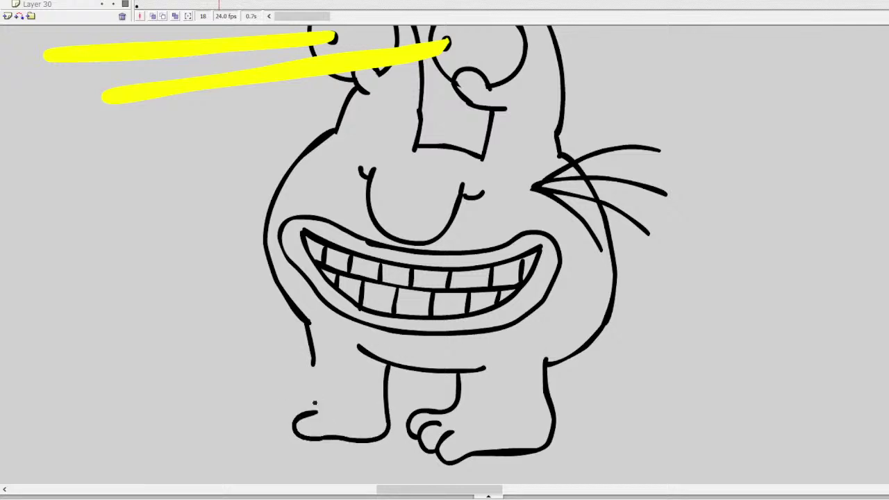
mouse_move(293, 432)
left_mouse_down()
mouse_move(284, 431)
mouse_move(300, 398)
left_mouse_up()
key("ctrl+z")
mouse_move(292, 434)
left_mouse_down()
mouse_move(301, 399)
mouse_move(289, 423)
left_mouse_up()
key("ctrl+z")
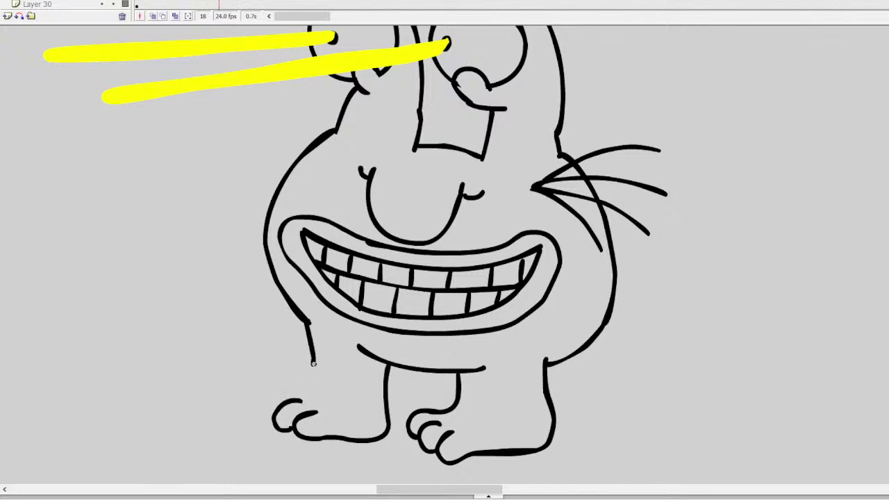
left_click_drag(314, 364, 281, 389)
key("ctrl+z")
mouse_move(312, 356)
left_mouse_down()
mouse_move(294, 388)
mouse_move(274, 390)
mouse_move(272, 413)
left_mouse_up()
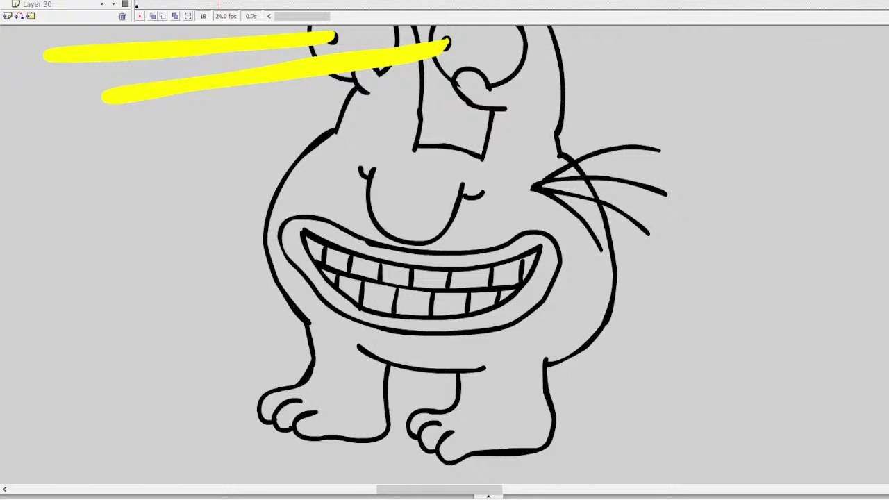
Step: Draw four curved hair lines fanning outward from the body's edge below the first forearm
scroll(345, 139, "up", 3)
left_click_drag(307, 206, 238, 181)
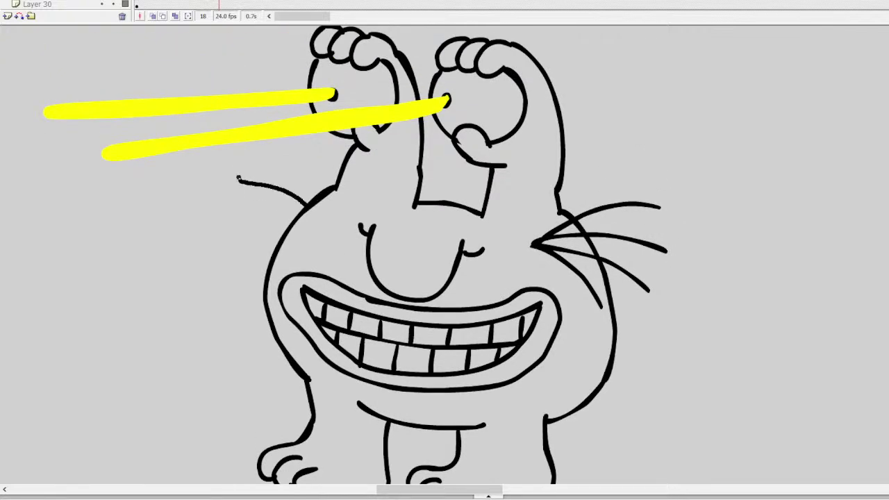
left_click_drag(303, 207, 218, 204)
left_click_drag(299, 211, 224, 227)
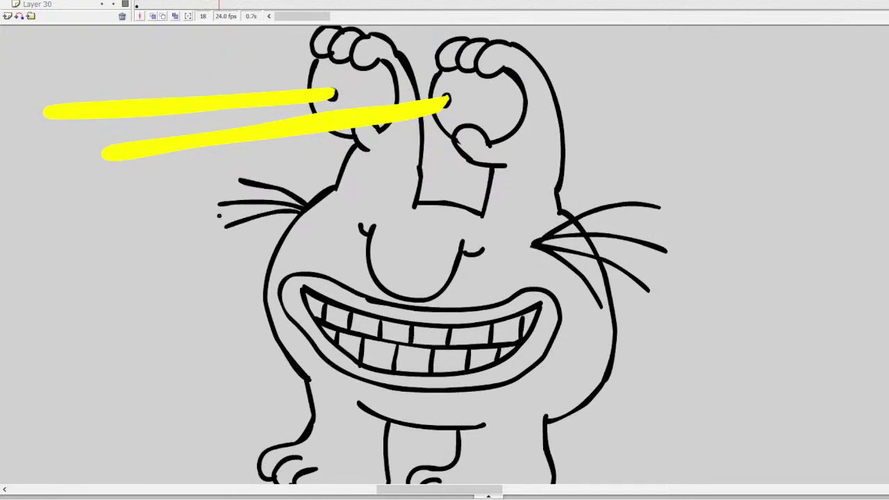
left_click_drag(298, 212, 232, 252)
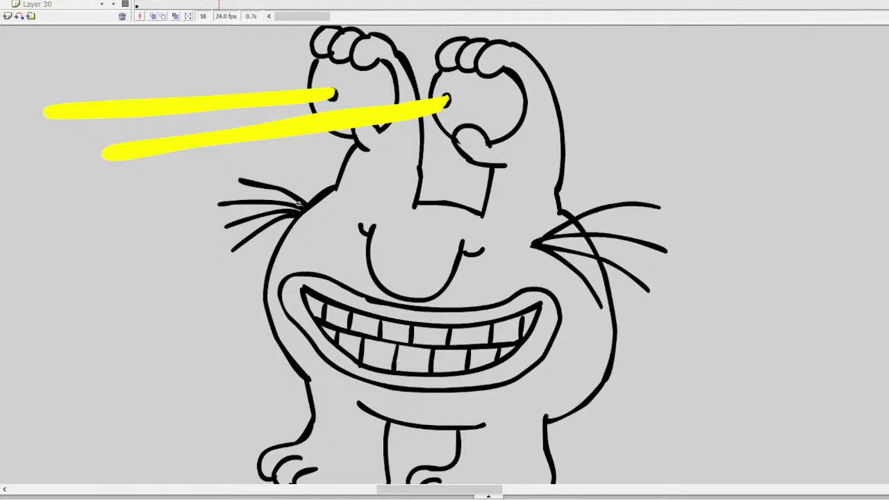
Step: Add short stubble marks across the lower body around the mouth
left_click_drag(575, 363, 591, 378)
mouse_move(532, 389)
left_mouse_down()
mouse_move(540, 403)
mouse_move(492, 421)
left_mouse_up()
left_click_drag(418, 396, 419, 409)
left_click_drag(355, 393, 348, 408)
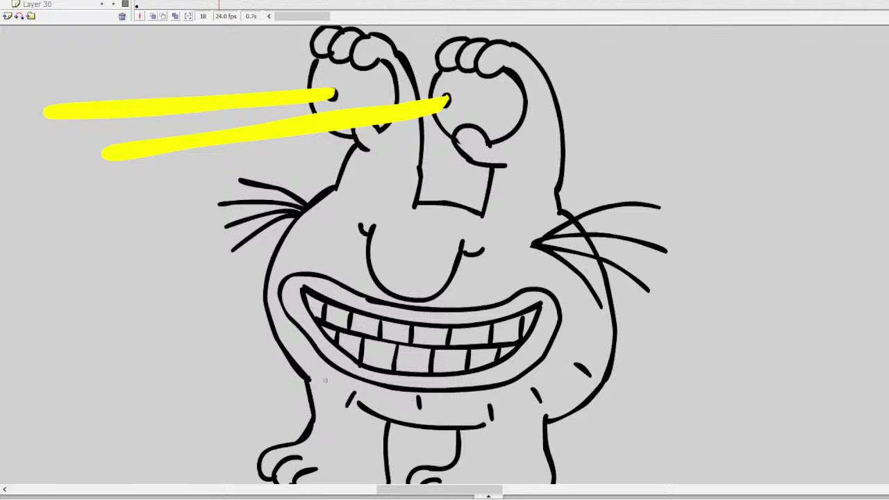
left_click_drag(326, 379, 322, 391)
left_click_drag(290, 344, 299, 359)
Step: Extend both yellow beams farther away from the eyeballs with tapered ends
scroll(376, 458, "up", 3)
scroll(376, 458, "left", 5)
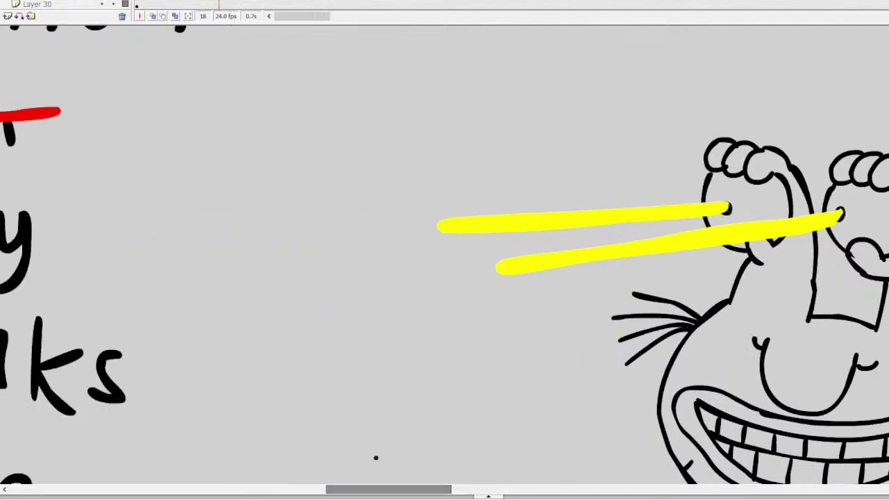
key("k")
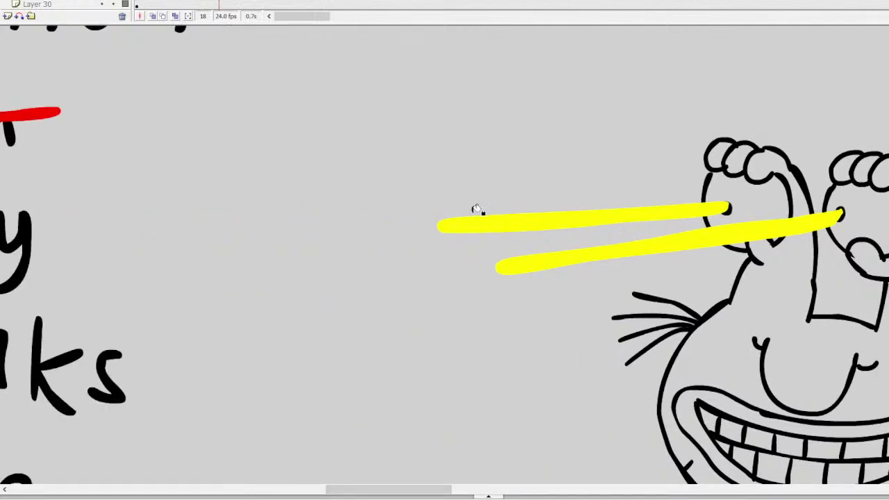
left_click_drag(467, 223, 317, 237)
left_click_drag(435, 226, 306, 235)
left_click_drag(428, 229, 278, 239)
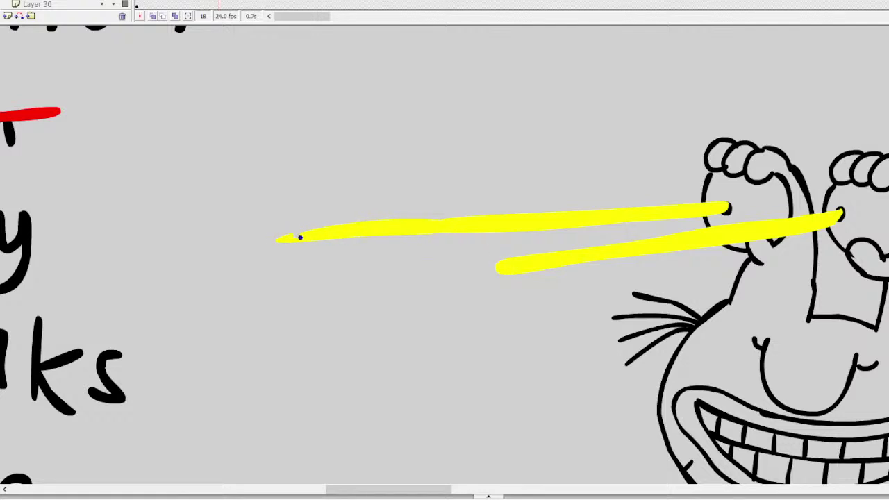
mouse_move(528, 261)
left_mouse_down()
mouse_move(390, 280)
mouse_move(472, 267)
mouse_move(422, 272)
left_mouse_up()
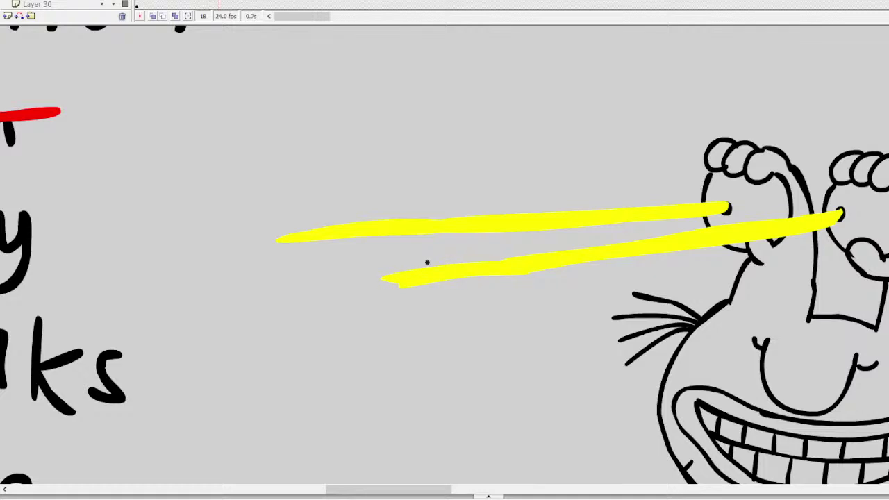
Step: Cross off "Real monsters" on the handwritten show list with a red line on Layer 1
key("ctrl+minus")
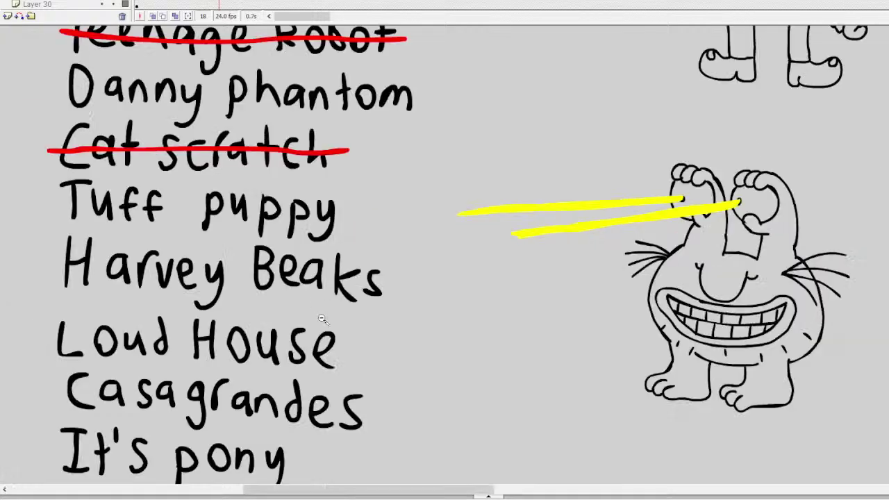
scroll(401, 312, "up", 10)
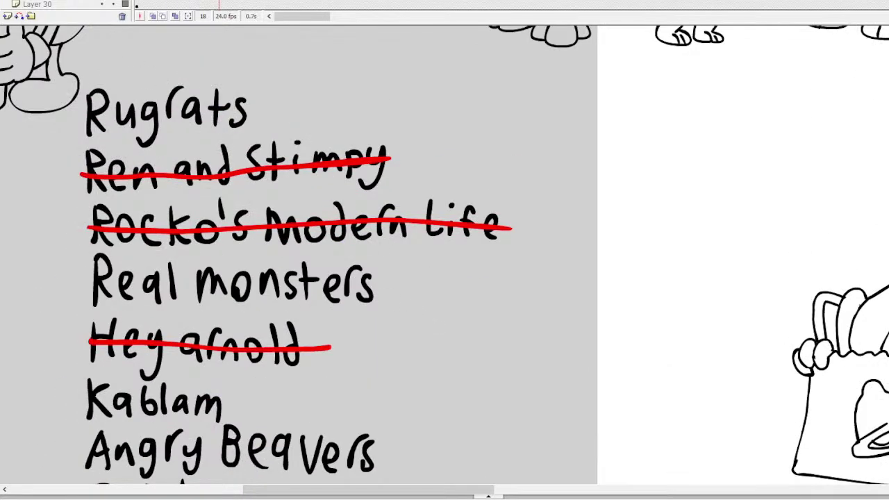
left_click(223, 234)
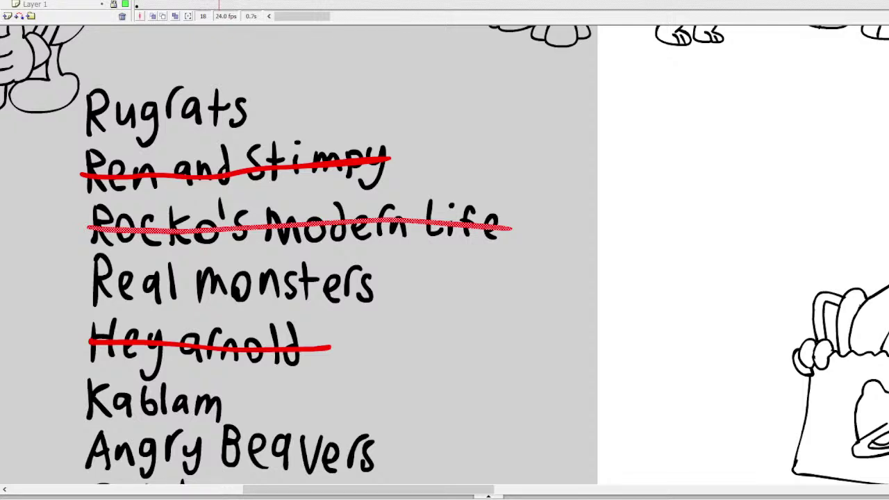
mouse_move(401, 286)
left_mouse_down()
mouse_move(124, 282)
mouse_move(71, 280)
left_mouse_up()
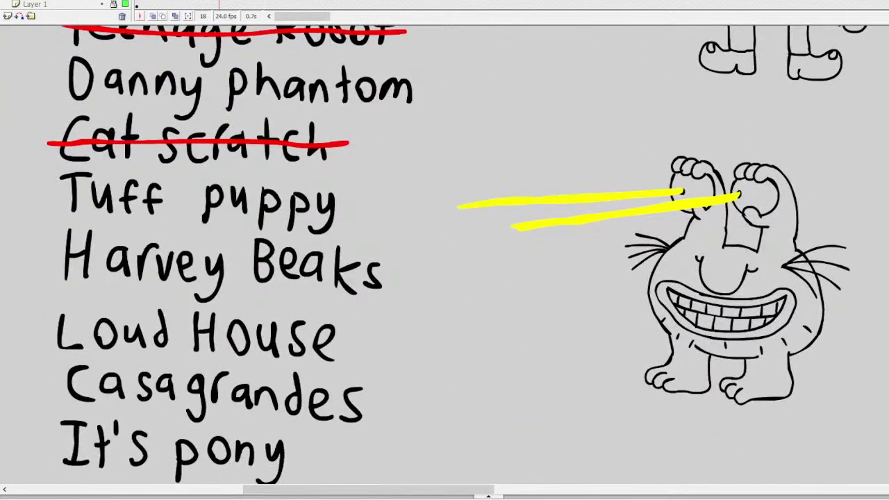
left_click(549, 490)
left_click_drag(668, 489, 419, 447)
scroll(419, 447, "up", 5)
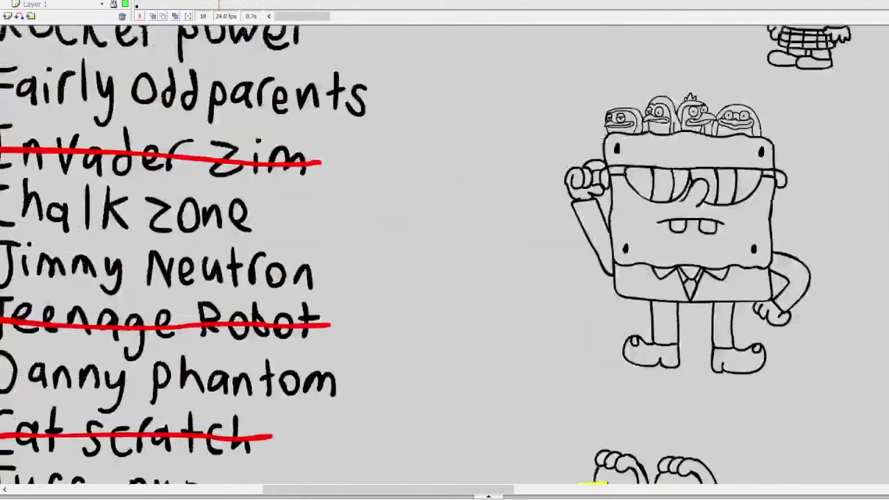
scroll(445, 255, "up", 10)
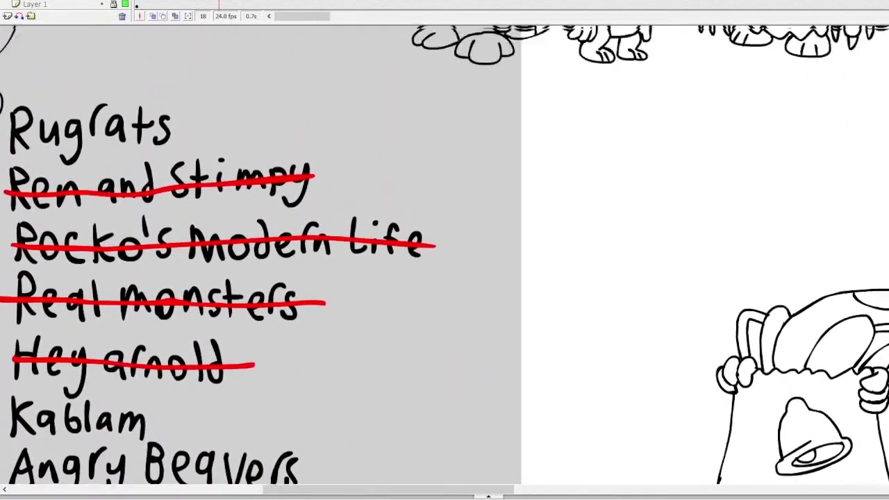
Step: Draw a large round eye with a solid black pupil in the blank area at the canvas's left edge, above the bag
scroll(445, 255, "down", 5)
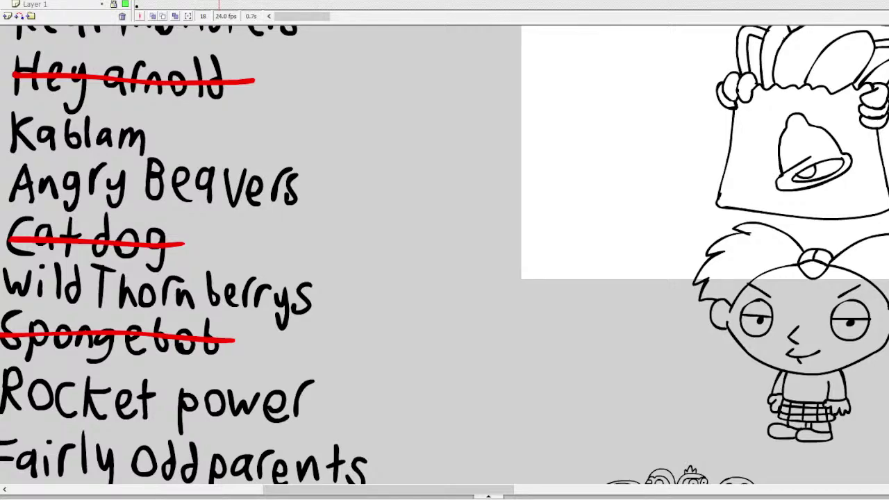
scroll(444, 257, "up", 5)
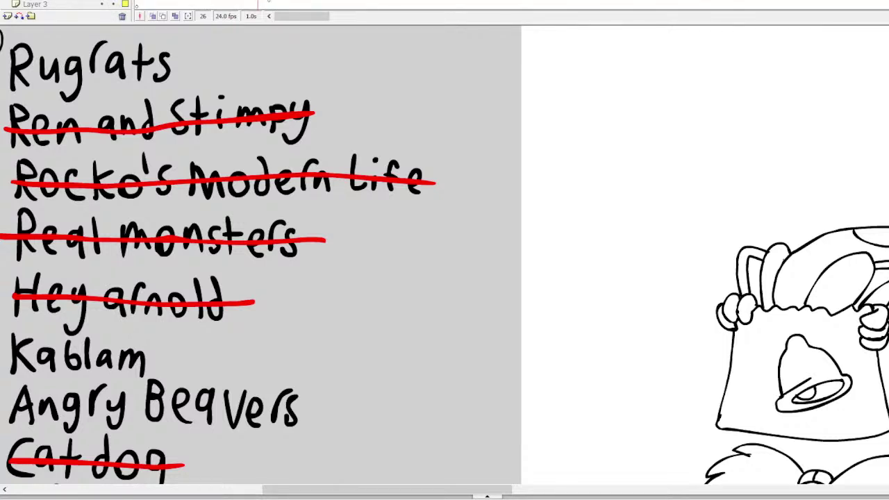
left_click(628, 131)
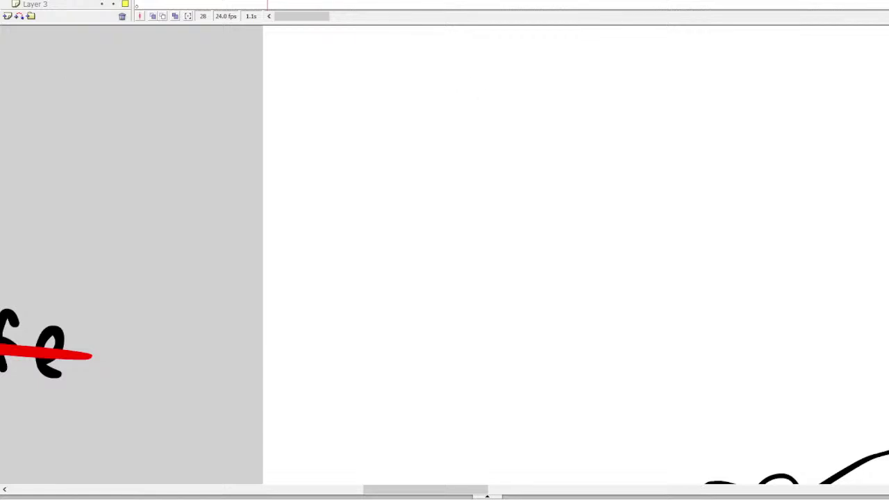
mouse_move(450, 121)
left_mouse_down()
mouse_move(430, 193)
mouse_move(473, 188)
mouse_move(485, 150)
mouse_move(474, 128)
mouse_move(450, 120)
left_mouse_up()
left_click_drag(449, 155, 449, 160)
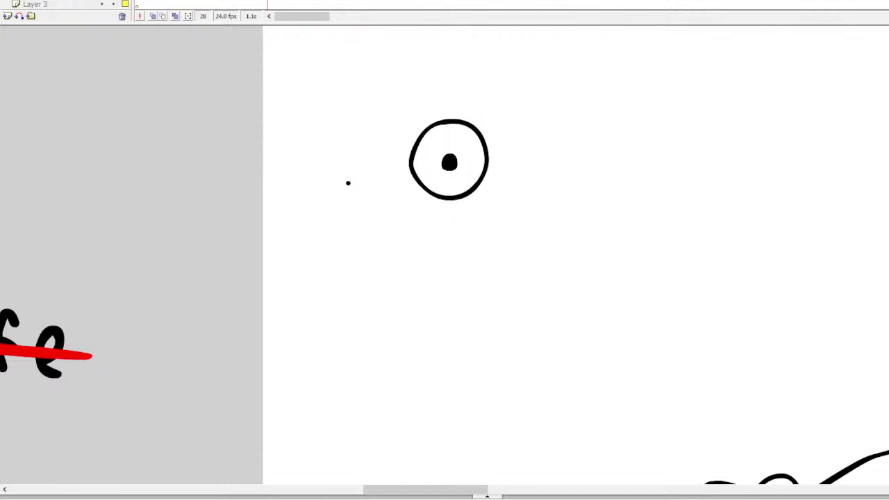
Step: Draw a grinning mouth with teeth and an outer lip outline beside the eye, plus a second round eye with a pupil
mouse_move(348, 182)
left_mouse_down()
mouse_move(402, 184)
mouse_move(356, 210)
mouse_move(347, 185)
mouse_move(362, 210)
mouse_move(378, 210)
left_mouse_up()
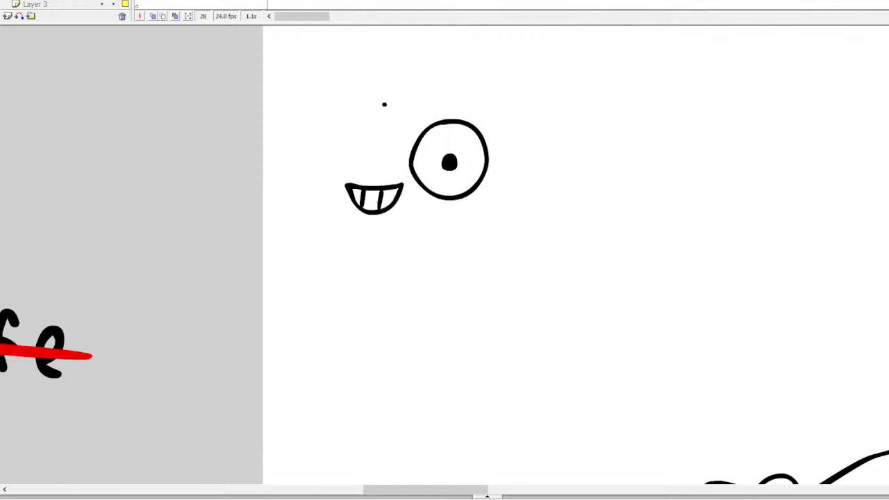
mouse_move(379, 174)
left_mouse_down()
mouse_move(342, 173)
mouse_move(337, 204)
mouse_move(382, 224)
mouse_move(412, 199)
mouse_move(401, 173)
mouse_move(380, 172)
left_mouse_up()
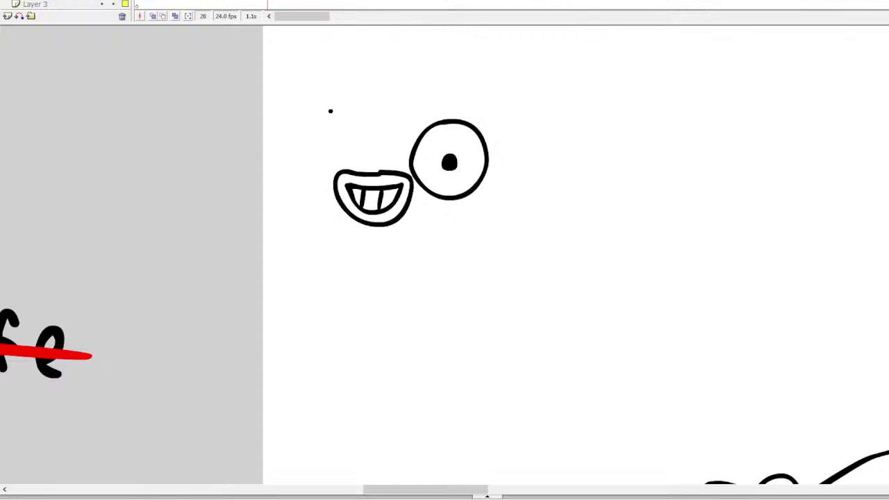
mouse_move(332, 110)
left_mouse_down()
mouse_move(313, 111)
mouse_move(297, 184)
mouse_move(326, 108)
mouse_move(284, 129)
mouse_move(315, 185)
mouse_move(342, 139)
mouse_move(333, 110)
left_mouse_up()
key("ctrl+z")
mouse_move(321, 149)
left_mouse_down()
mouse_move(318, 156)
mouse_move(318, 147)
left_mouse_up()
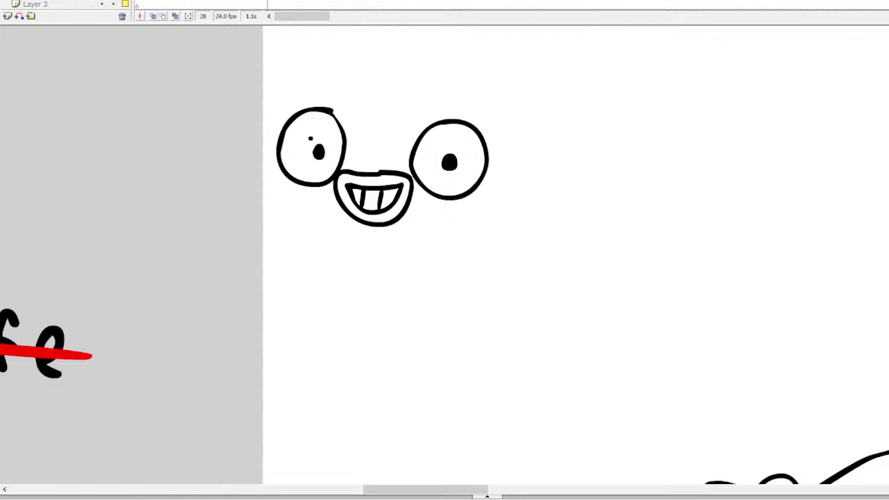
Step: Select both eyes and the mouth and move them down and slightly right to make room above
scroll(445, 250, "up", 3)
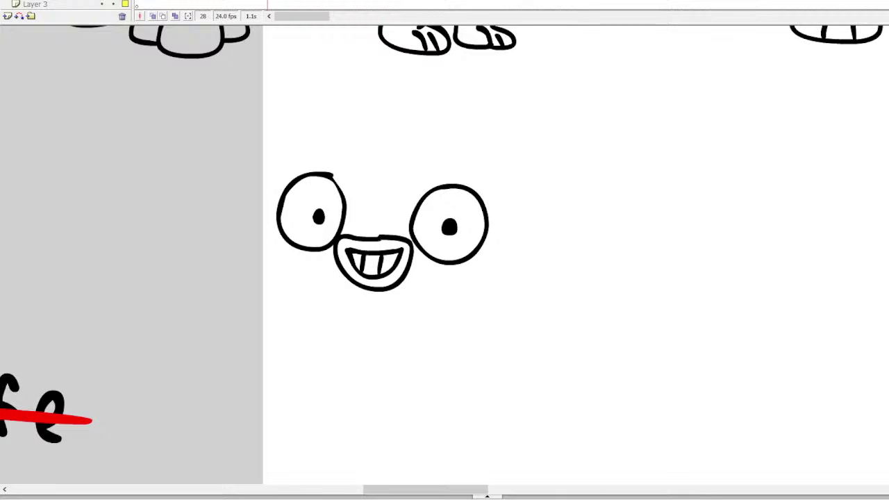
left_click_drag(258, 133, 527, 332)
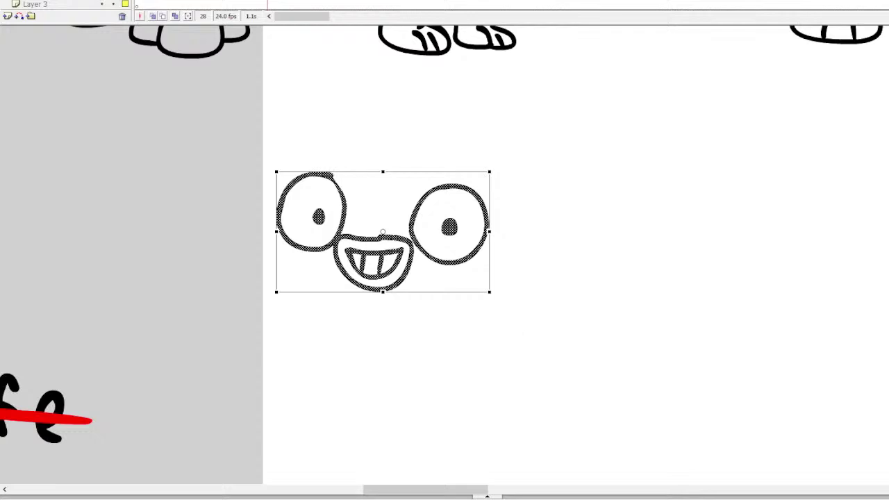
key("ctrl+b")
left_click_drag(451, 227, 465, 313)
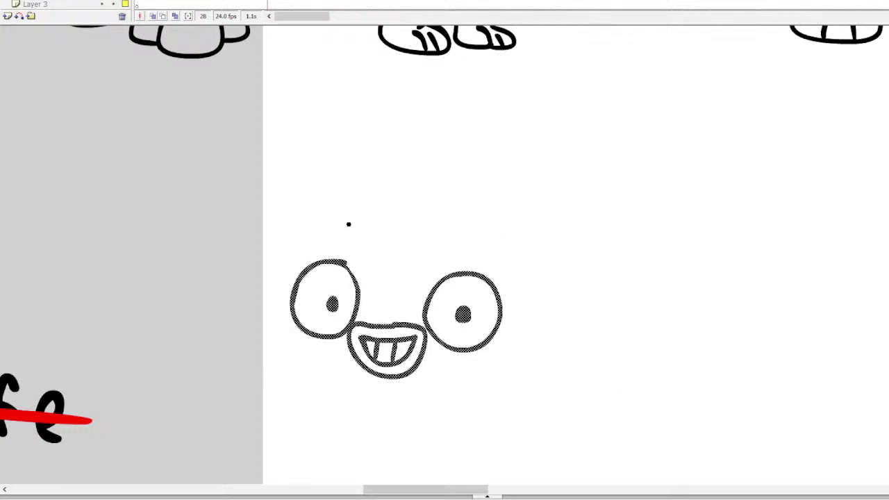
Step: Draw a baseball cap above the eyes, with a curved brim, a rounded crown and a seam separating the back panel
mouse_move(346, 228)
left_mouse_down()
mouse_move(258, 250)
mouse_move(294, 265)
mouse_move(485, 278)
left_mouse_up()
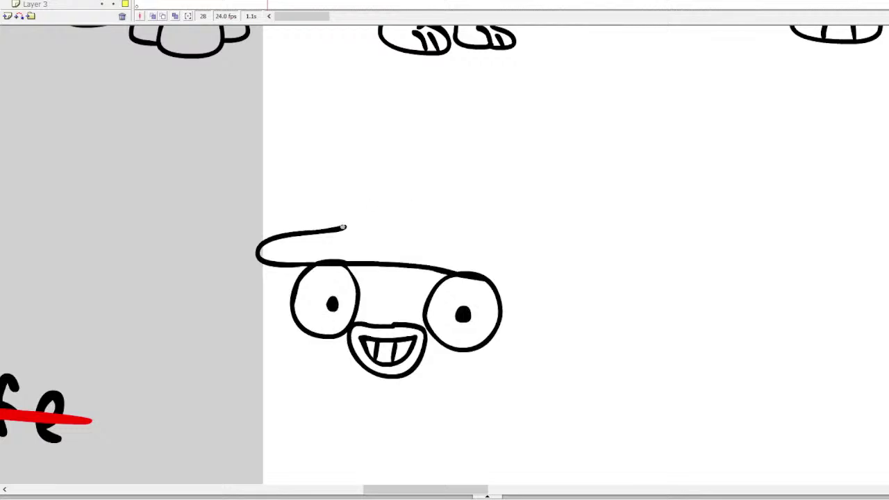
mouse_move(344, 227)
left_mouse_down()
mouse_move(467, 257)
mouse_move(490, 273)
left_mouse_up()
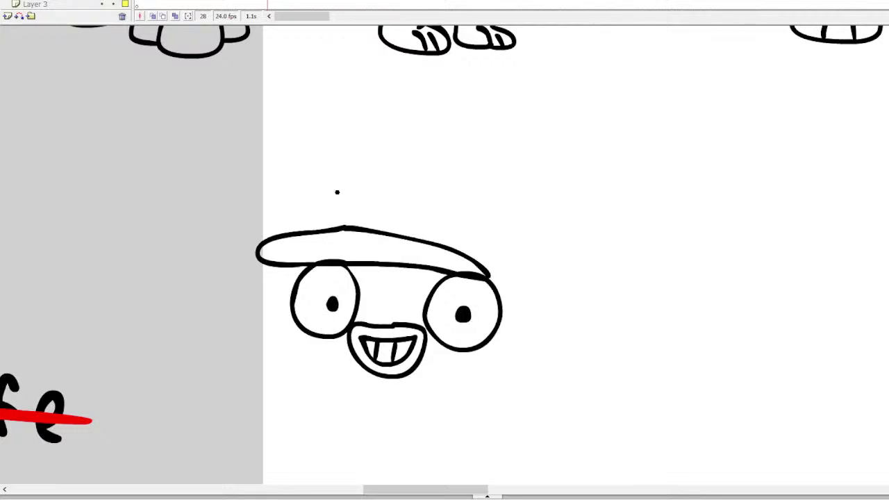
mouse_move(337, 222)
left_mouse_down()
mouse_move(366, 129)
mouse_move(496, 123)
mouse_move(553, 169)
mouse_move(566, 238)
mouse_move(552, 294)
mouse_move(515, 300)
mouse_move(493, 281)
left_mouse_up()
key("ctrl+z")
mouse_move(349, 224)
left_mouse_down()
mouse_move(350, 168)
mouse_move(380, 117)
mouse_move(460, 110)
mouse_move(524, 151)
mouse_move(544, 219)
mouse_move(521, 280)
mouse_move(478, 270)
left_mouse_up()
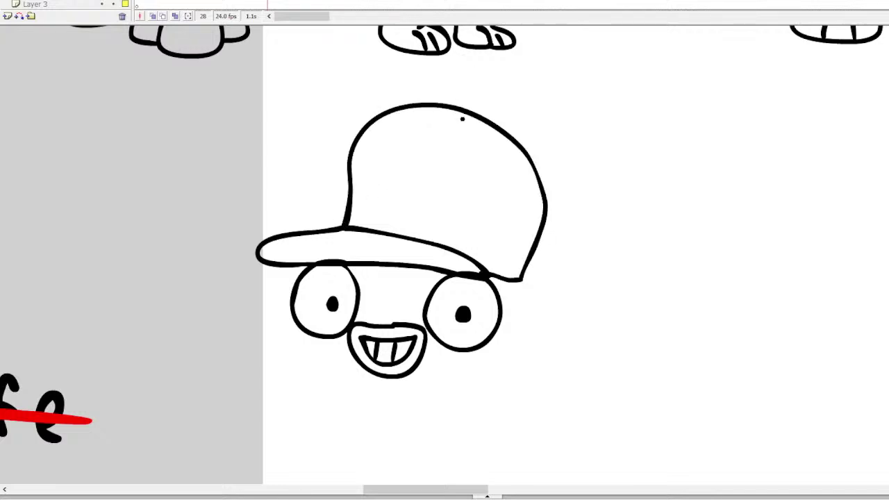
mouse_move(472, 116)
left_mouse_down()
mouse_move(503, 160)
mouse_move(502, 207)
mouse_move(477, 264)
left_mouse_up()
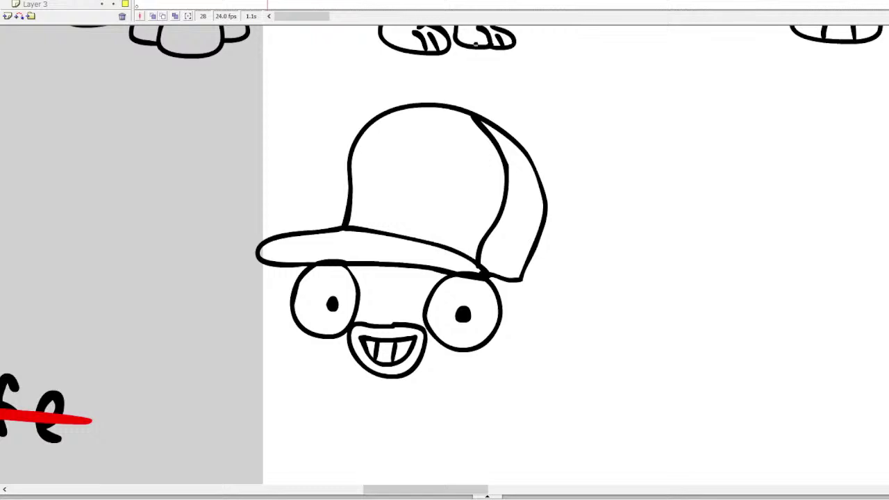
Step: Draw two small rounded loops with inner loops on top of the cap, undoing the faulty strokes
mouse_move(455, 104)
left_mouse_down()
mouse_move(514, 94)
mouse_move(476, 115)
mouse_move(486, 97)
mouse_move(431, 71)
mouse_move(452, 99)
mouse_move(441, 75)
mouse_move(440, 99)
mouse_move(429, 82)
mouse_move(425, 97)
left_mouse_up()
key("ctrl+z")
key("ctrl+z")
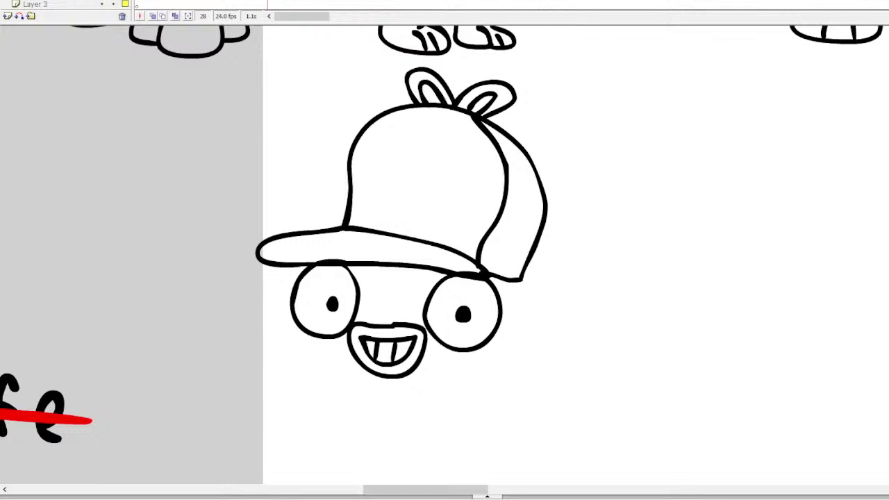
Step: Draw the rounded head outline from both ends of the cap down and around the eyes and mouth
scroll(445, 255, "down", 3)
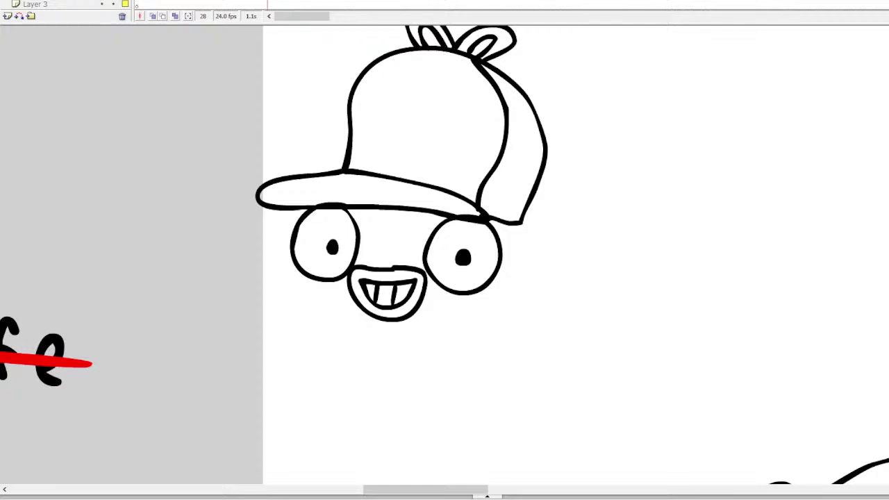
mouse_move(520, 224)
left_mouse_down()
mouse_move(535, 275)
mouse_move(517, 322)
mouse_move(480, 349)
mouse_move(415, 357)
left_mouse_up()
mouse_move(284, 214)
left_mouse_down()
mouse_move(265, 263)
mouse_move(288, 312)
mouse_move(375, 349)
mouse_move(436, 355)
left_mouse_up()
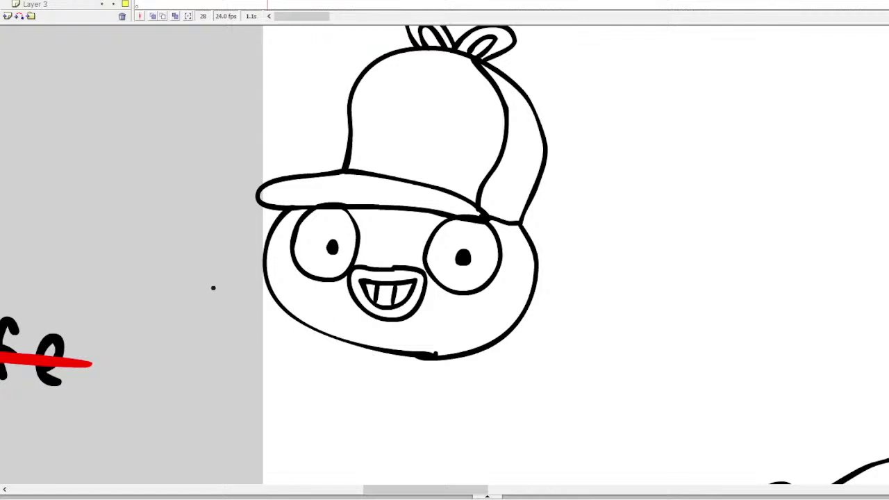
Step: Draw a double-barreled shotgun slanting below the head, with one set of fingers on the stock and another on the barrel
mouse_move(169, 282)
left_mouse_down()
mouse_move(187, 267)
mouse_move(169, 287)
mouse_move(175, 262)
mouse_move(160, 267)
mouse_move(162, 284)
mouse_move(195, 264)
mouse_move(187, 266)
mouse_move(273, 321)
mouse_move(337, 350)
left_mouse_up()
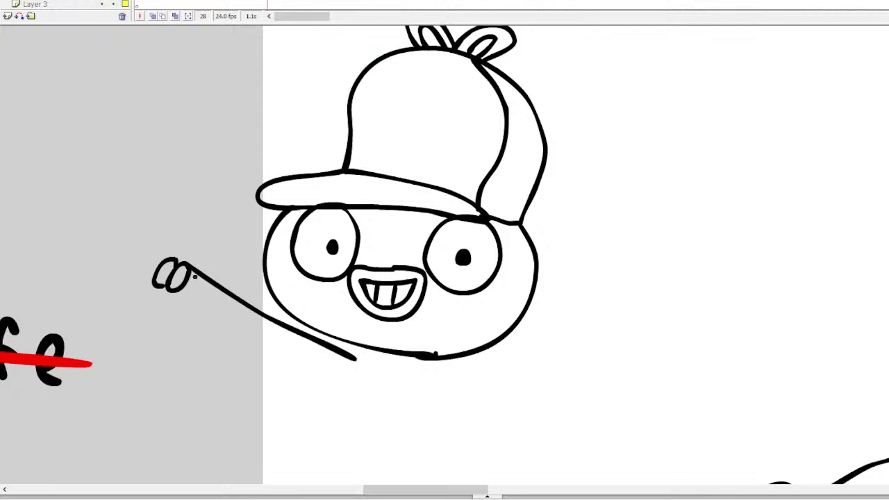
left_click_drag(177, 289, 333, 376)
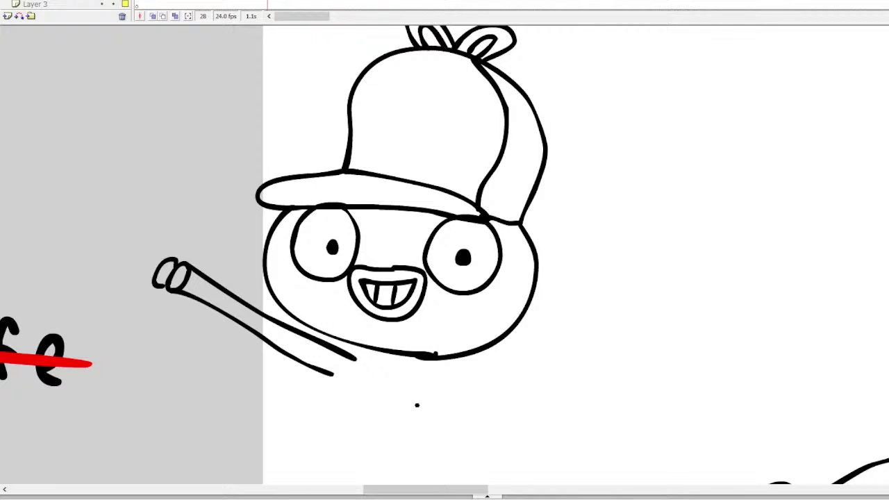
mouse_move(415, 415)
left_mouse_down()
mouse_move(430, 399)
mouse_move(443, 412)
mouse_move(421, 432)
mouse_move(425, 400)
mouse_move(413, 395)
mouse_move(405, 423)
mouse_move(408, 392)
mouse_move(396, 412)
left_mouse_up()
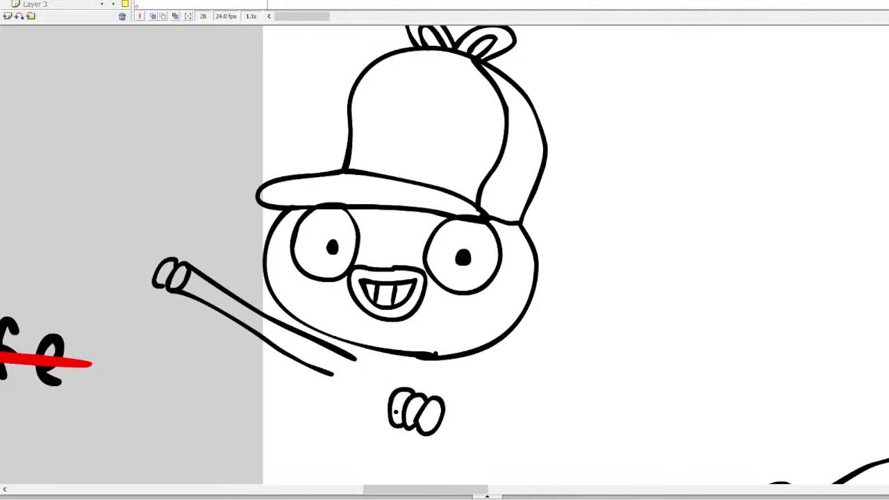
mouse_move(354, 358)
left_mouse_down()
mouse_move(346, 381)
mouse_move(322, 358)
mouse_move(371, 362)
mouse_move(478, 404)
mouse_move(488, 433)
mouse_move(473, 450)
mouse_move(439, 427)
left_mouse_up()
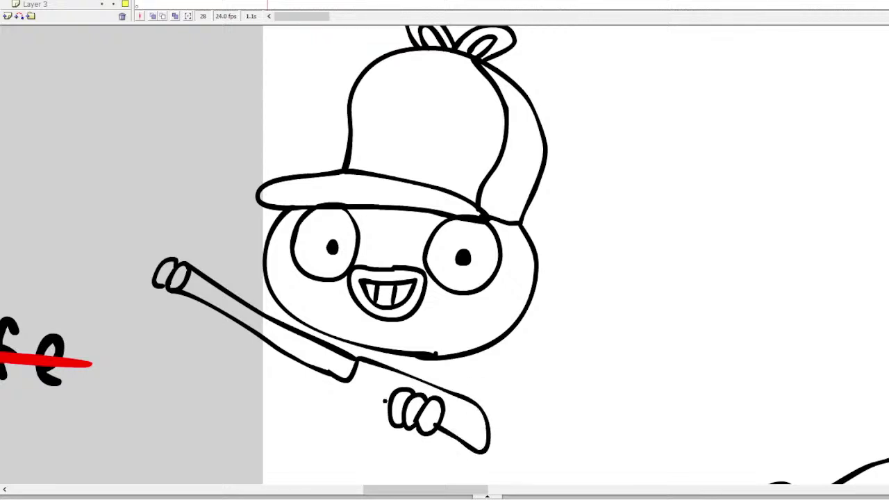
left_click_drag(384, 401, 338, 370)
mouse_move(230, 297)
left_mouse_down()
mouse_move(206, 300)
mouse_move(224, 298)
mouse_move(216, 319)
mouse_move(225, 299)
mouse_move(239, 322)
mouse_move(216, 314)
mouse_move(252, 317)
mouse_move(232, 335)
mouse_move(220, 317)
left_mouse_up()
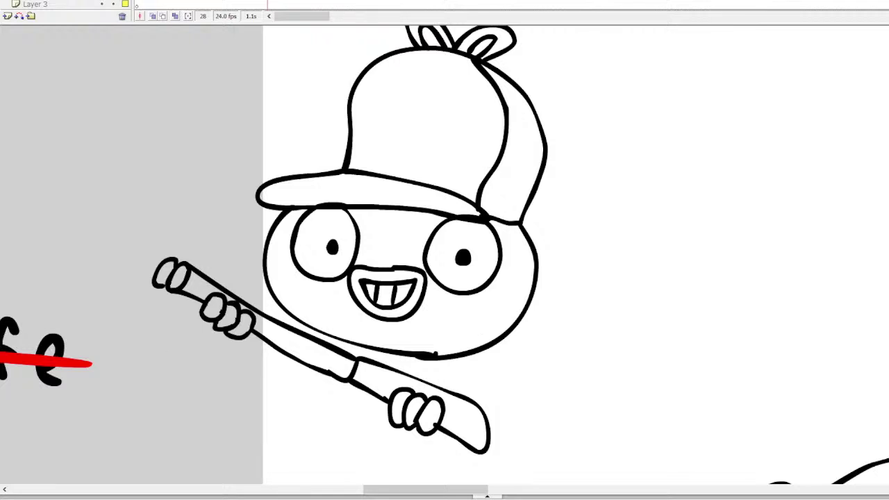
Step: Draw the pointed shirt collar, both arms behind the shotgun and the outline of the torso
mouse_move(503, 336)
left_mouse_down()
mouse_move(519, 359)
mouse_move(464, 361)
mouse_move(464, 368)
mouse_move(393, 350)
mouse_move(407, 347)
mouse_move(339, 344)
left_mouse_up()
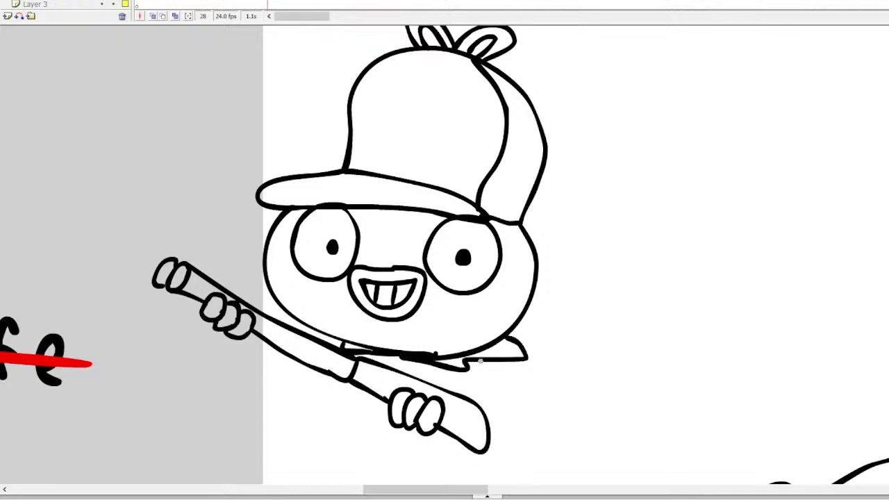
mouse_move(480, 361)
left_mouse_down()
mouse_move(471, 399)
mouse_move(450, 393)
left_mouse_up()
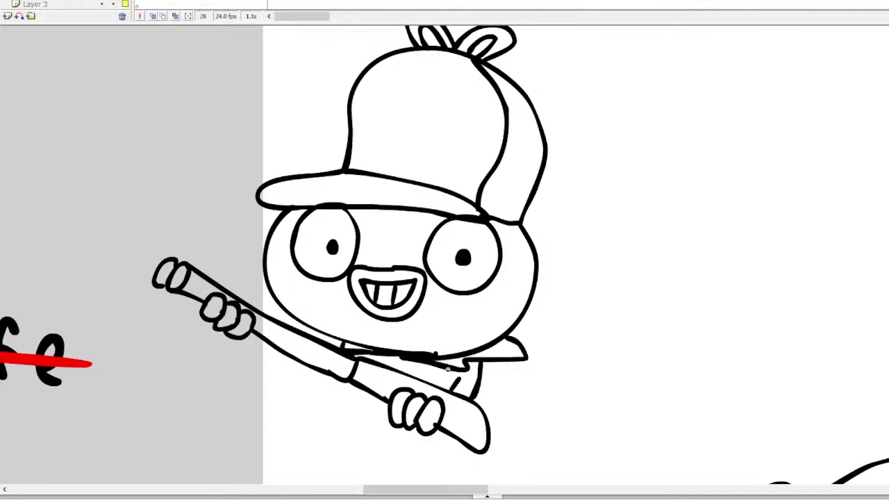
mouse_move(450, 444)
left_mouse_down()
mouse_move(420, 445)
mouse_move(410, 427)
left_mouse_up()
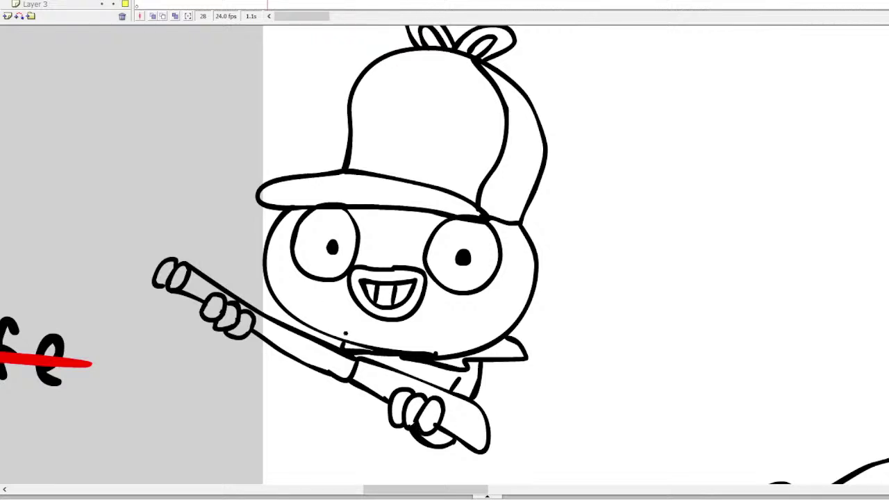
mouse_move(229, 337)
left_mouse_down()
mouse_move(345, 383)
mouse_move(332, 382)
mouse_move(325, 410)
mouse_move(372, 434)
mouse_move(420, 442)
left_mouse_up()
Step: Draw the character's shorts, short legs and two rounded shoes below the torso
scroll(445, 256, "down", 3)
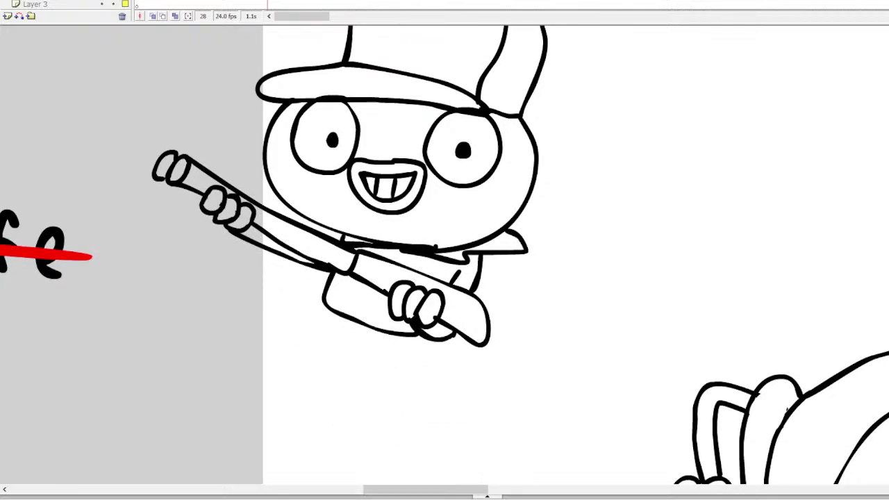
mouse_move(418, 340)
left_mouse_down()
mouse_move(421, 365)
mouse_move(364, 342)
left_mouse_up()
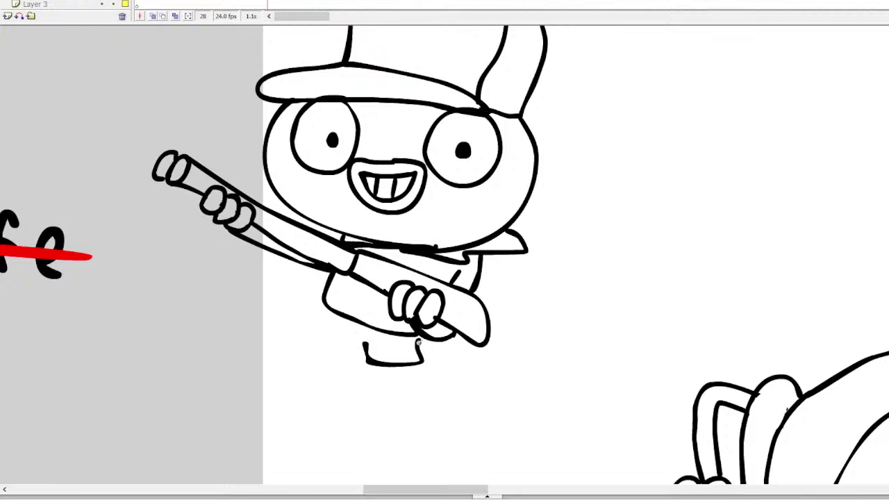
mouse_move(325, 307)
left_mouse_down()
mouse_move(330, 353)
mouse_move(354, 346)
mouse_move(368, 353)
mouse_move(373, 372)
mouse_move(354, 371)
mouse_move(332, 392)
mouse_move(378, 408)
mouse_move(419, 405)
mouse_move(423, 367)
left_mouse_up()
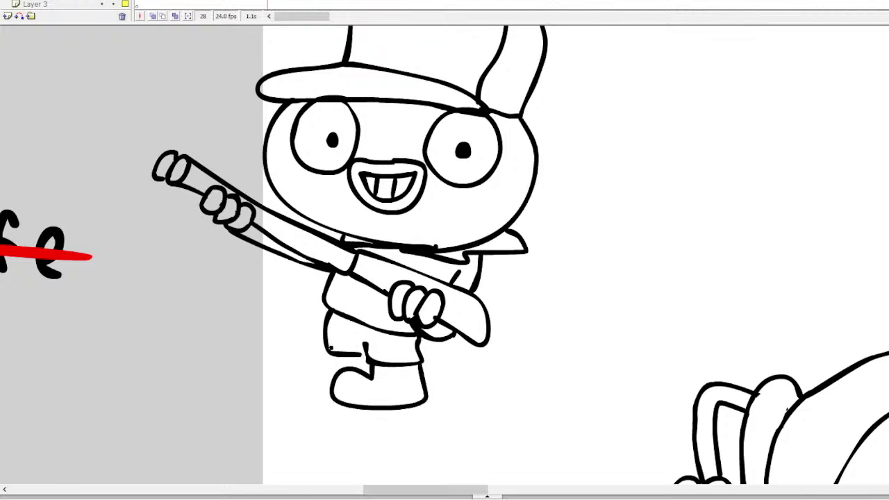
mouse_move(333, 355)
left_mouse_down()
mouse_move(298, 355)
mouse_move(286, 382)
mouse_move(330, 391)
left_mouse_up()
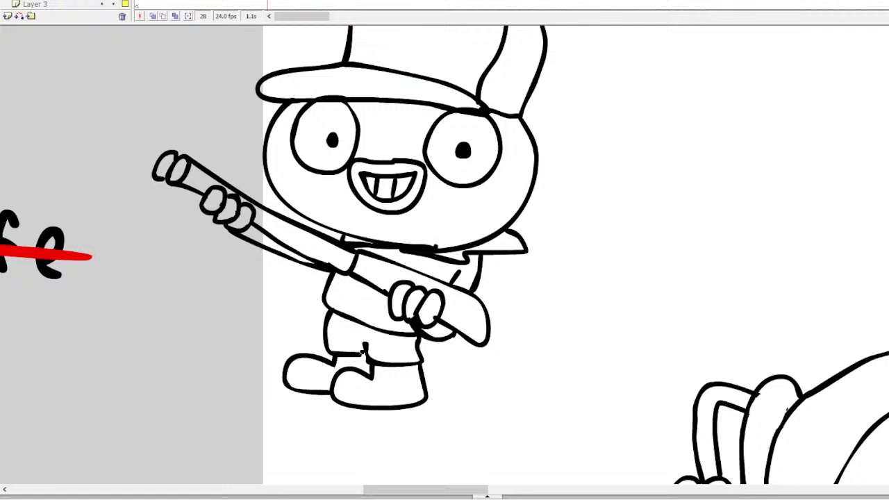
left_click(354, 346)
Step: Cross out "Harvey Beaks" in the show list with a red line like the one through "Cat scratch"
scroll(444, 256, "up", 5)
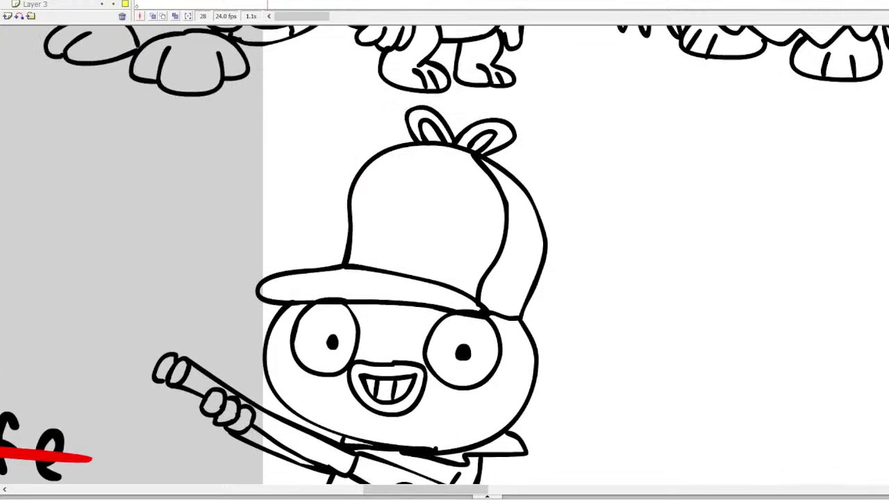
scroll(445, 256, "down", 3)
left_click_drag(424, 490, 338, 490)
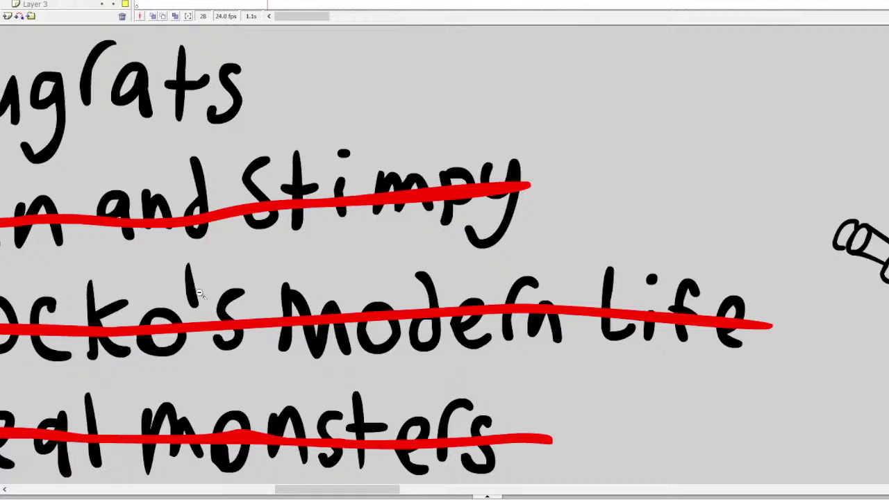
key("ctrl+minus")
scroll(445, 256, "down", 15)
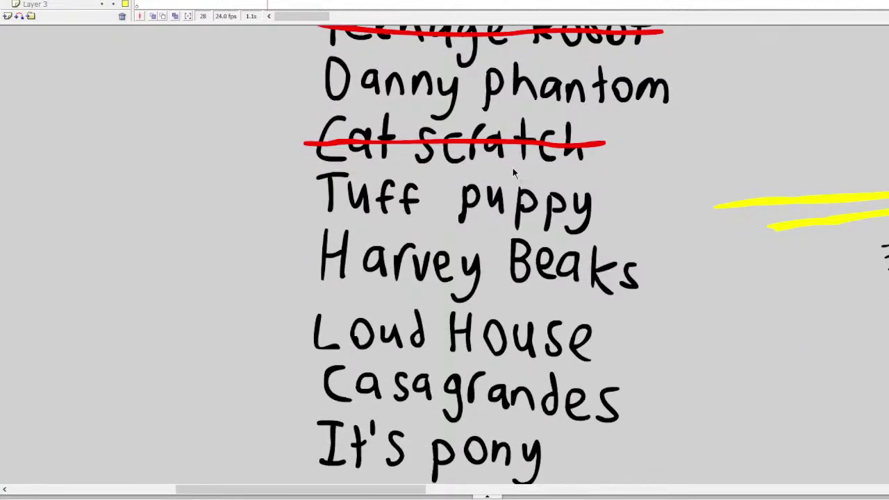
left_click(507, 141)
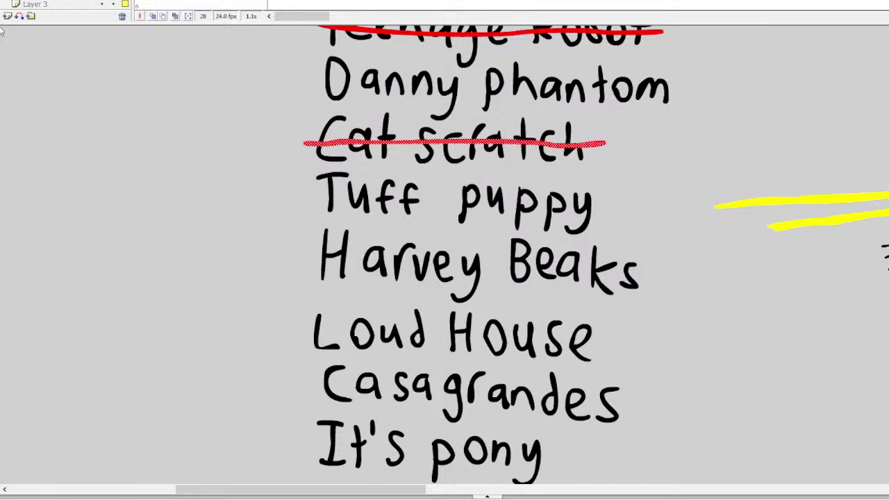
left_click_drag(648, 280, 311, 254)
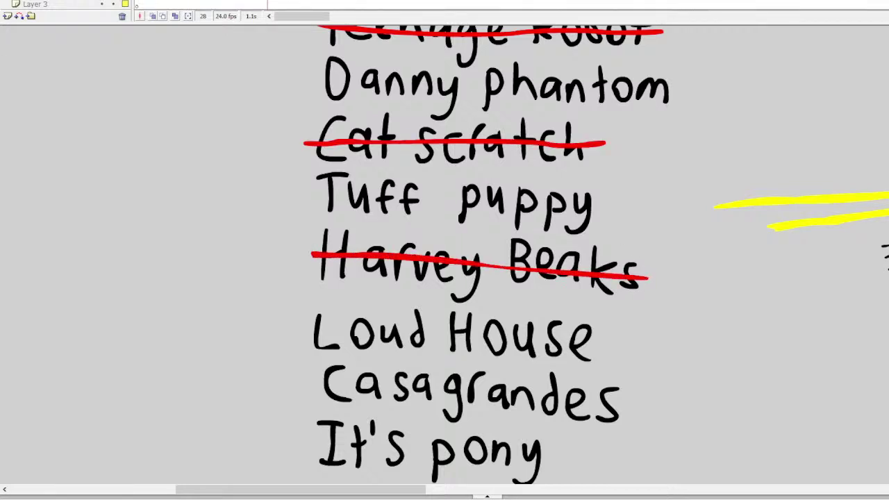
scroll(487, 257, "up", 15)
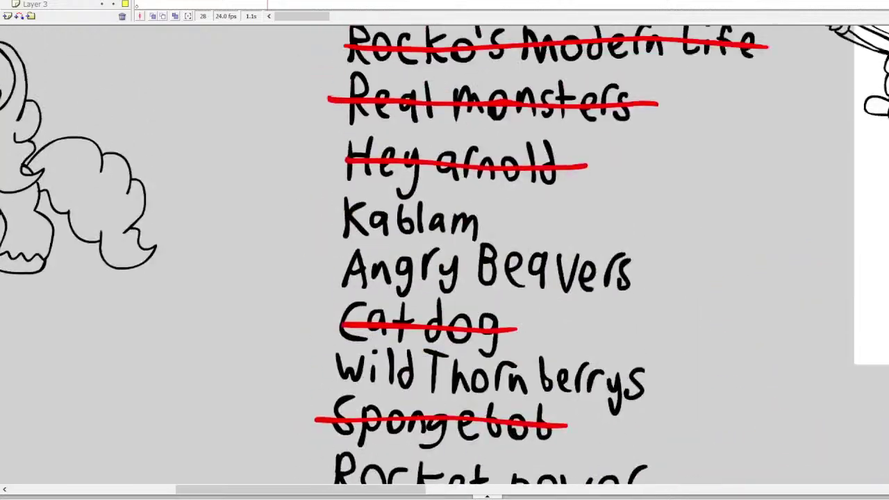
Step: Look through the handwritten show list for a show that is not yet crossed out
scroll(445, 255, "down", 15)
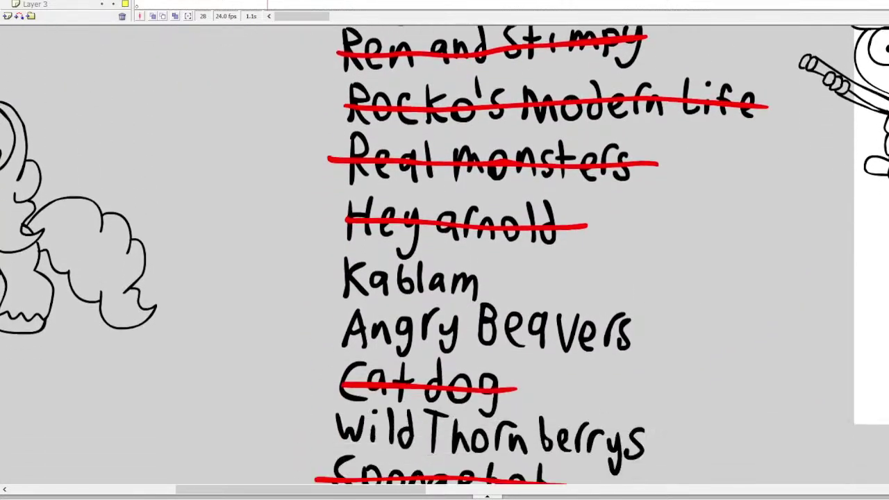
scroll(487, 257, "down", 8)
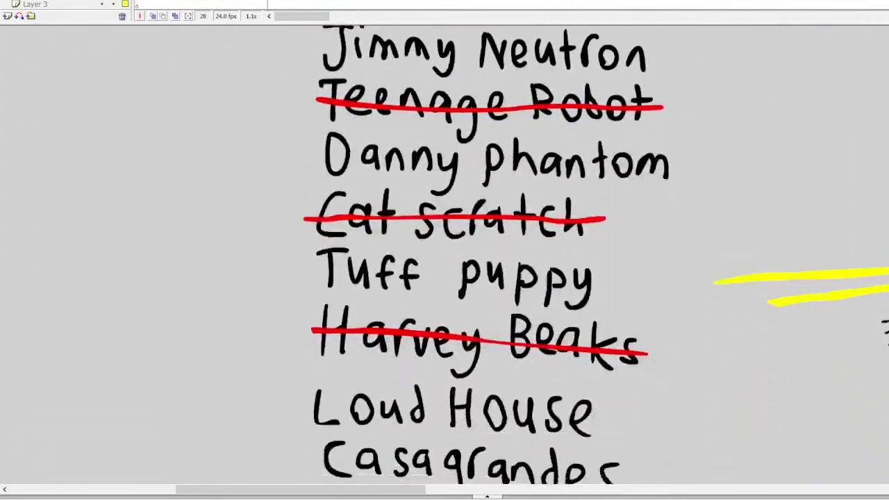
scroll(487, 258, "up", 12)
scroll(444, 256, "up", 6)
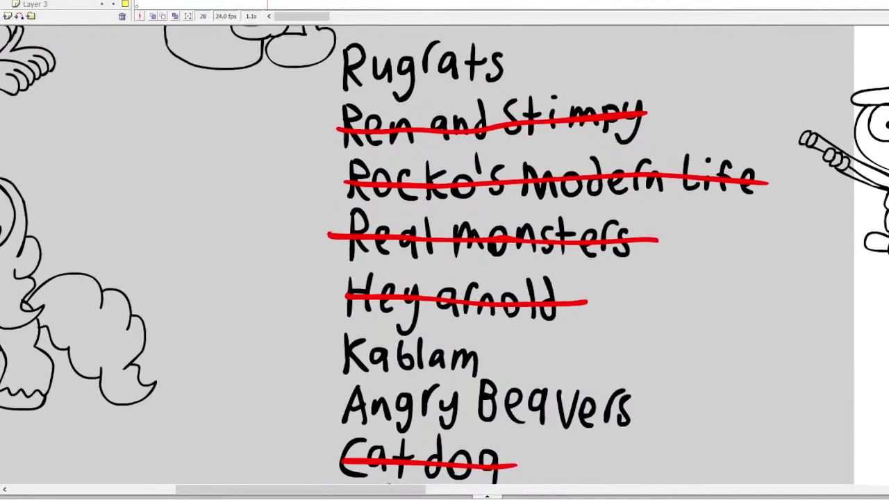
scroll(445, 255, "down", 2)
scroll(444, 255, "down", 5)
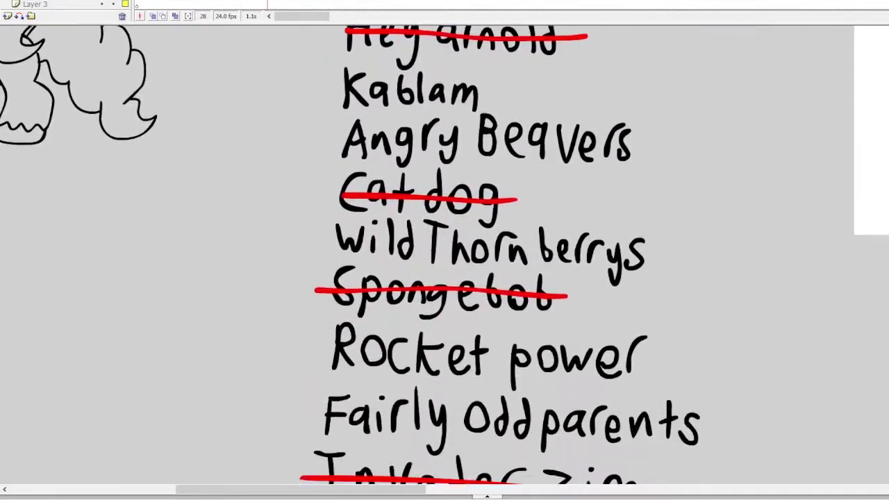
scroll(445, 255, "down", 6)
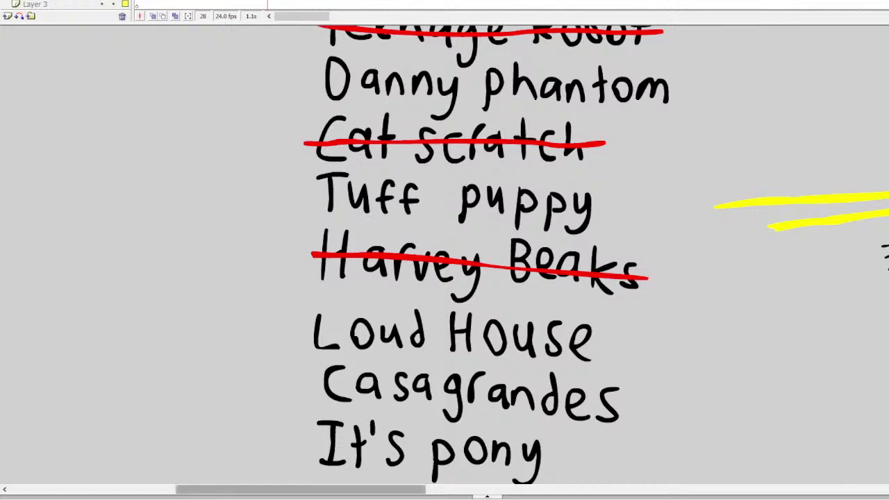
Step: Add a new layer for the next character and find empty canvas beside the grinning monster
scroll(632, 453, "right", 10)
scroll(631, 453, "left", 3)
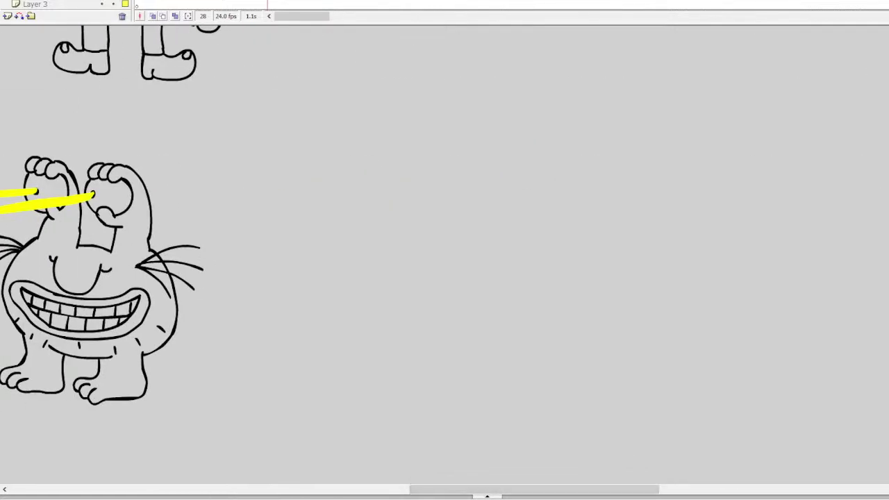
scroll(69, 4, "down", 2)
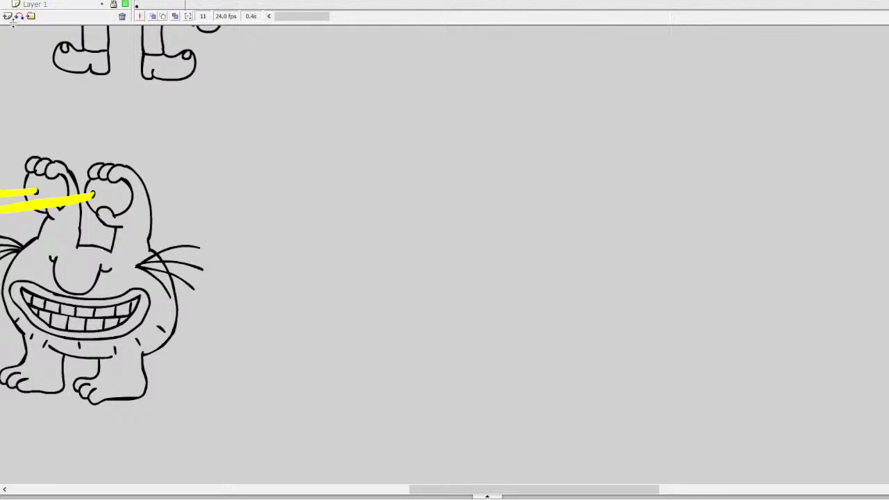
left_click(7, 16)
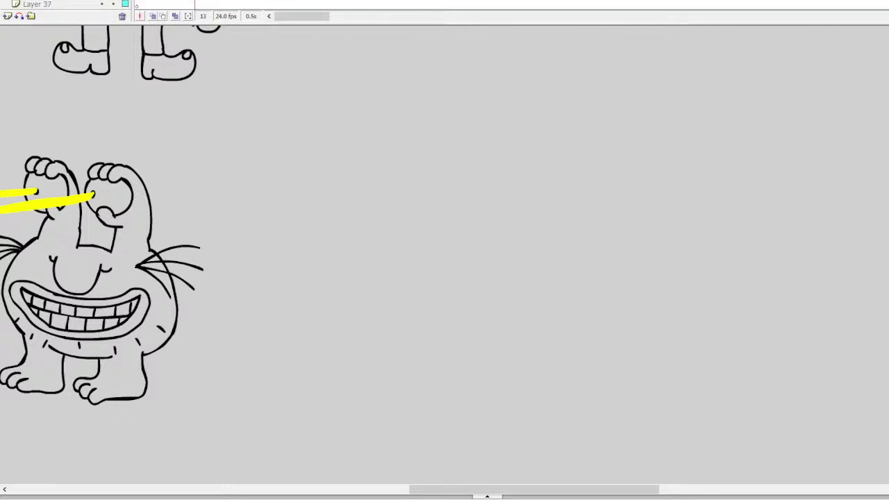
left_click(298, 143)
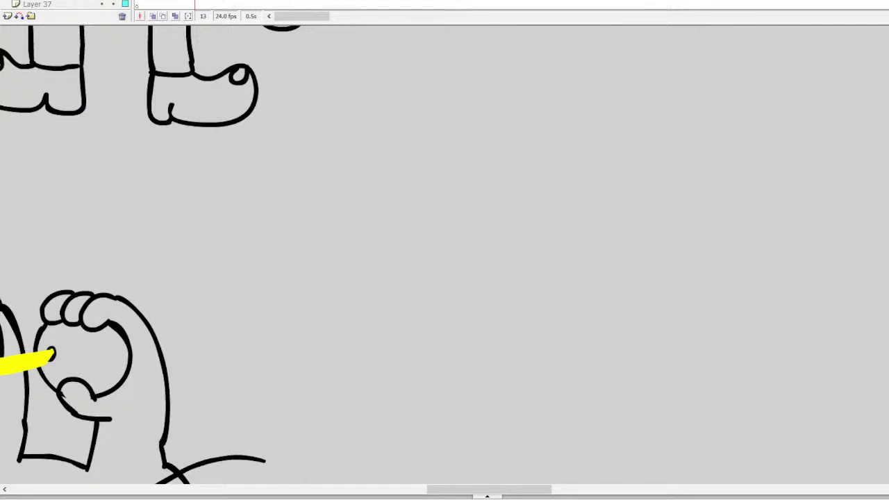
mouse_move(496, 490)
left_mouse_down()
mouse_move(526, 487)
mouse_move(508, 457)
left_mouse_up()
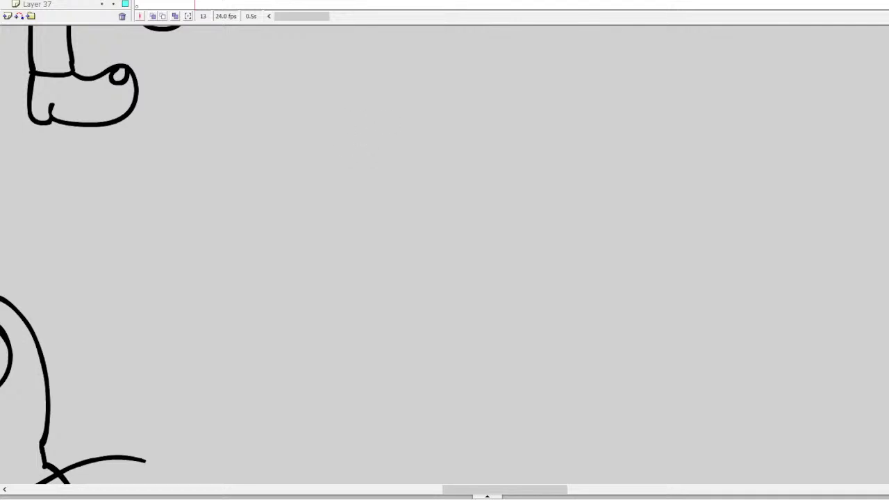
Step: Draw two closed, arched eyes side by side with a small pointed nose just below the right one
mouse_move(391, 128)
left_mouse_down()
mouse_move(351, 146)
mouse_move(350, 197)
mouse_move(402, 219)
mouse_move(428, 186)
mouse_move(425, 150)
mouse_move(391, 127)
left_mouse_up()
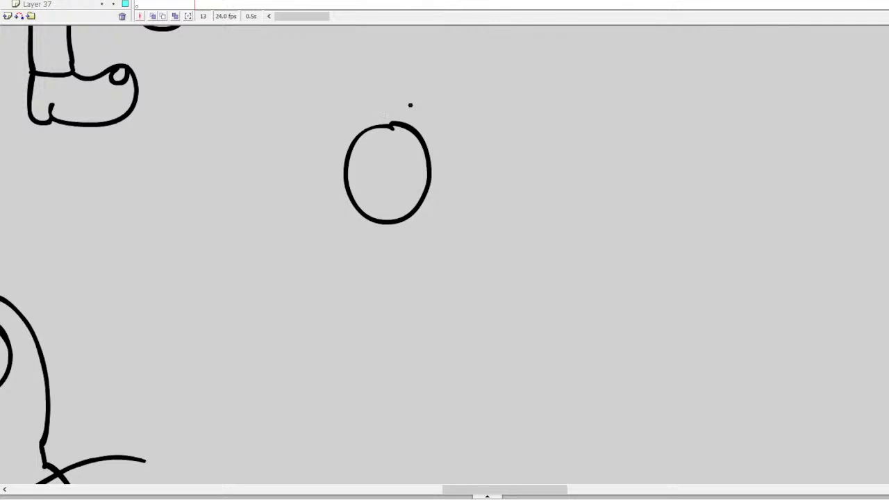
key("ctrl+z")
mouse_move(352, 191)
left_mouse_down()
mouse_move(367, 149)
mouse_move(400, 144)
mouse_move(411, 178)
mouse_move(462, 196)
mouse_move(455, 224)
left_mouse_up()
key("ctrl+z")
key("ctrl+z")
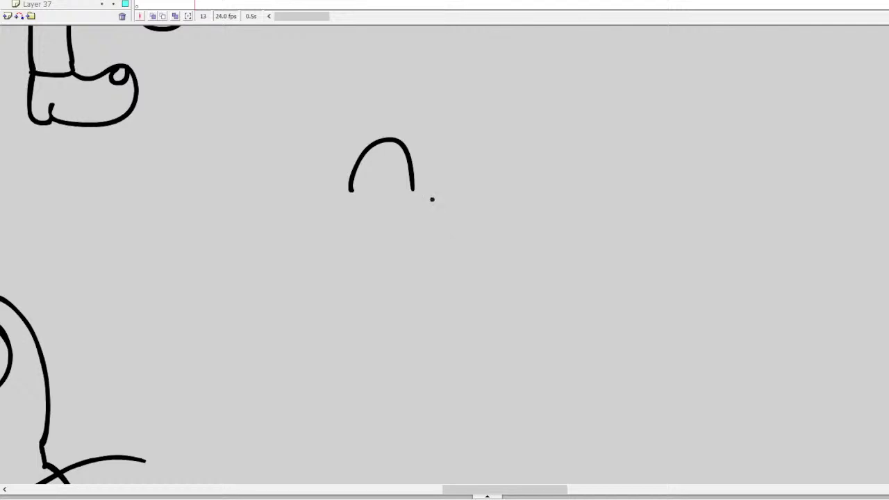
mouse_move(431, 206)
left_mouse_down()
mouse_move(456, 192)
mouse_move(464, 216)
left_mouse_up()
mouse_move(428, 193)
left_mouse_down()
mouse_move(439, 168)
mouse_move(467, 146)
mouse_move(492, 161)
mouse_move(494, 193)
left_mouse_up()
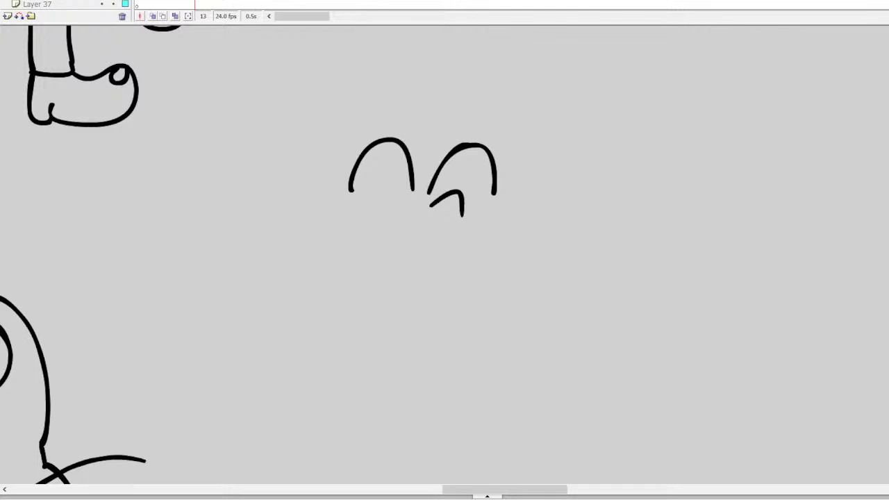
Step: Draw a smiling mouth with two front teeth and a curved cheek crease, erasing the mouth line's overshoot past the crease
mouse_move(344, 224)
left_mouse_down()
mouse_move(434, 244)
mouse_move(477, 237)
left_mouse_up()
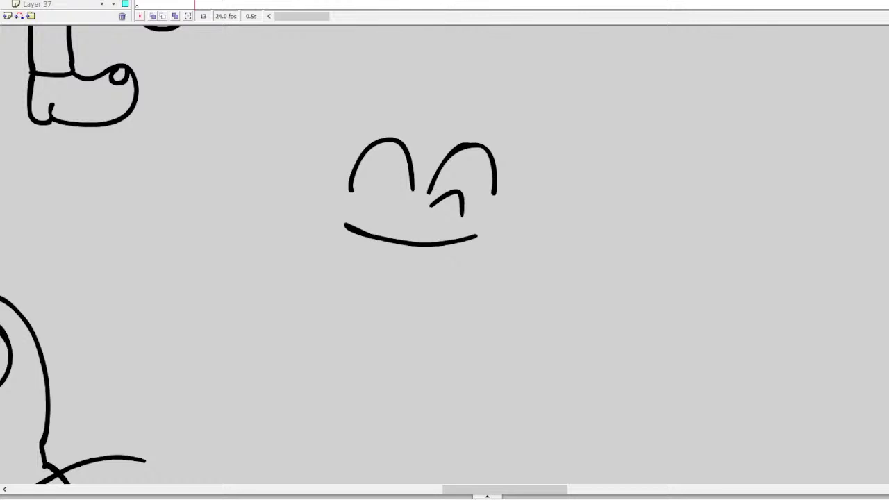
mouse_move(376, 241)
left_mouse_down()
mouse_move(399, 261)
mouse_move(439, 266)
mouse_move(461, 239)
left_mouse_up()
mouse_move(370, 206)
left_mouse_down()
mouse_move(373, 237)
mouse_move(343, 265)
left_mouse_up()
key("e")
left_click_drag(346, 224, 369, 238)
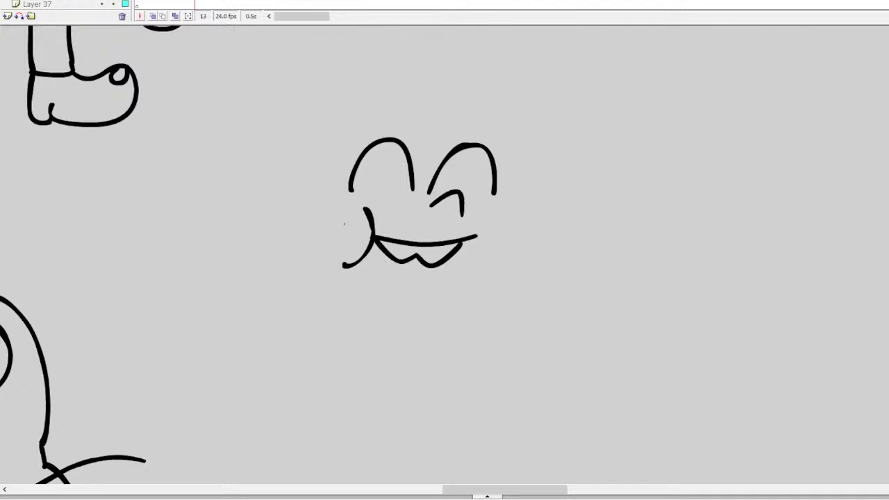
Step: Dot three freckles on the cheek to the left of the mouth
scroll(445, 255, "up", 3)
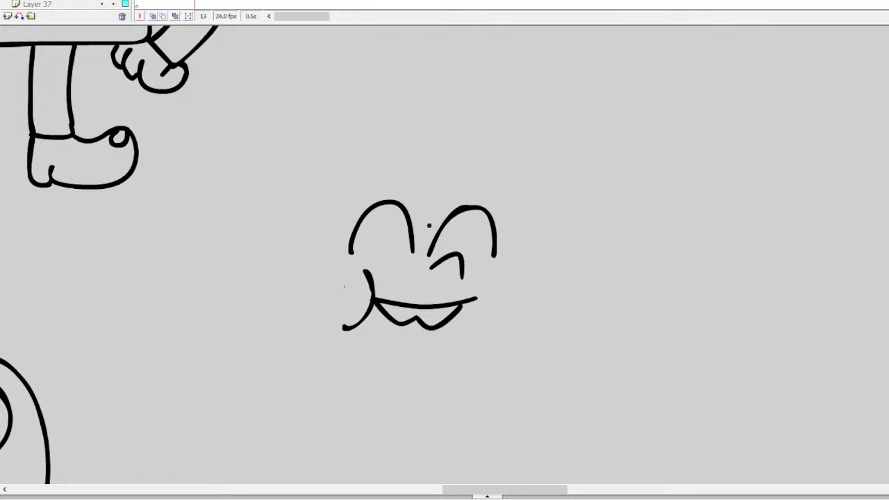
left_click(393, 270)
left_click(385, 272)
key("ctrl+z")
left_click(329, 293)
Step: Try a low pointed hairline above the eyes with an ear and a rounded hair outline
mouse_move(431, 136)
left_mouse_down()
mouse_move(336, 210)
mouse_move(461, 175)
mouse_move(493, 200)
left_mouse_up()
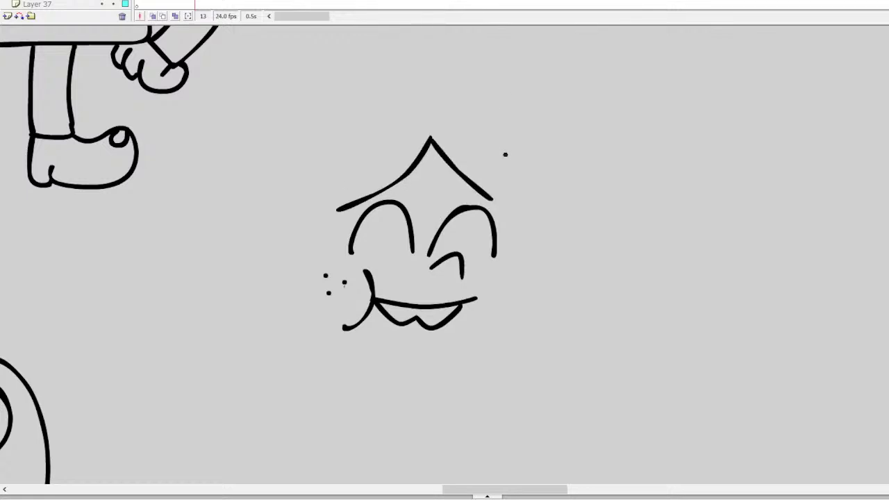
key("ctrl+z")
mouse_move(431, 137)
left_mouse_down()
mouse_move(488, 169)
mouse_move(508, 200)
left_mouse_up()
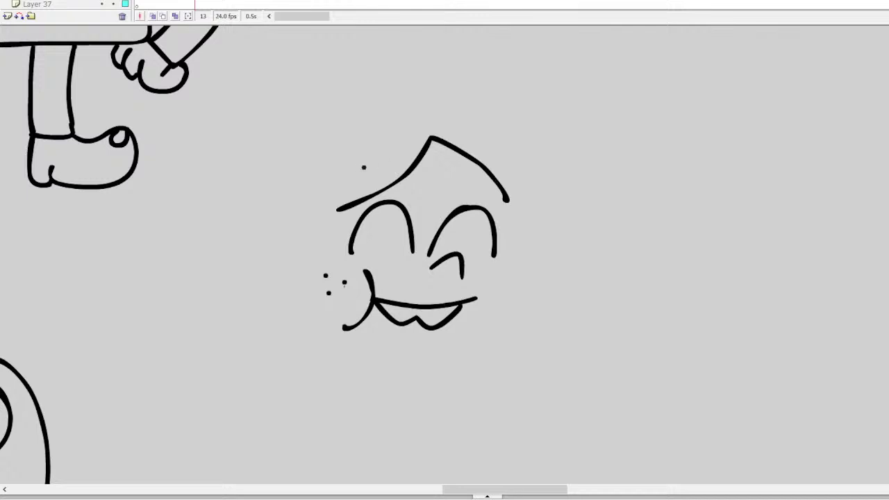
mouse_move(307, 255)
left_mouse_down()
mouse_move(286, 227)
mouse_move(263, 280)
mouse_move(301, 286)
left_mouse_up()
mouse_move(288, 242)
left_mouse_down()
mouse_move(291, 271)
mouse_move(277, 263)
left_mouse_up()
mouse_move(360, 201)
left_mouse_down()
mouse_move(327, 218)
mouse_move(337, 232)
mouse_move(368, 204)
mouse_move(387, 185)
left_mouse_up()
key("ctrl+z")
mouse_move(435, 116)
left_mouse_down()
mouse_move(363, 117)
mouse_move(321, 147)
mouse_move(282, 213)
mouse_move(272, 200)
mouse_move(348, 112)
mouse_move(442, 103)
mouse_move(487, 122)
mouse_move(512, 148)
mouse_move(518, 173)
mouse_move(505, 281)
left_mouse_up()
key("ctrl+z")
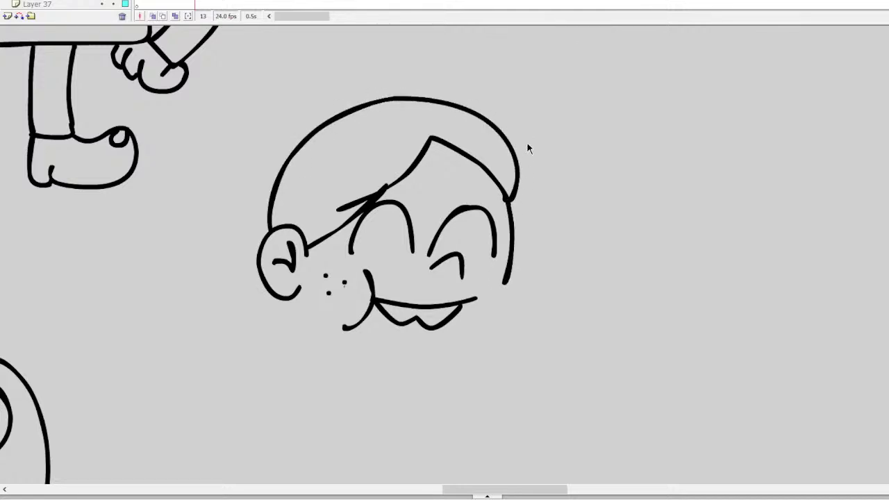
Step: Try reshaping the right half of the low hairline so that it curves down into the face edge
key("ctrl+z")
left_click_drag(459, 152, 510, 188)
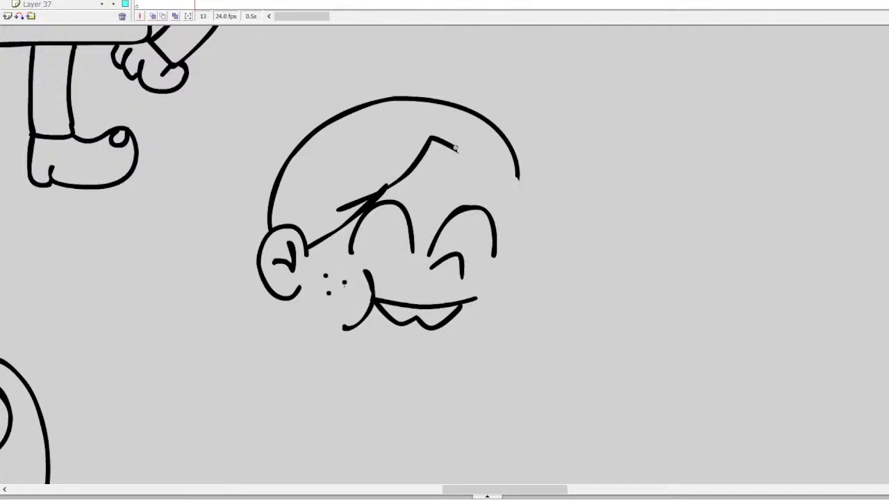
mouse_move(457, 149)
left_mouse_down()
mouse_move(493, 176)
mouse_move(521, 234)
mouse_move(524, 277)
left_mouse_up()
key("ctrl+z")
mouse_move(448, 141)
left_mouse_down()
mouse_move(494, 182)
mouse_move(519, 228)
mouse_move(523, 281)
left_mouse_up()
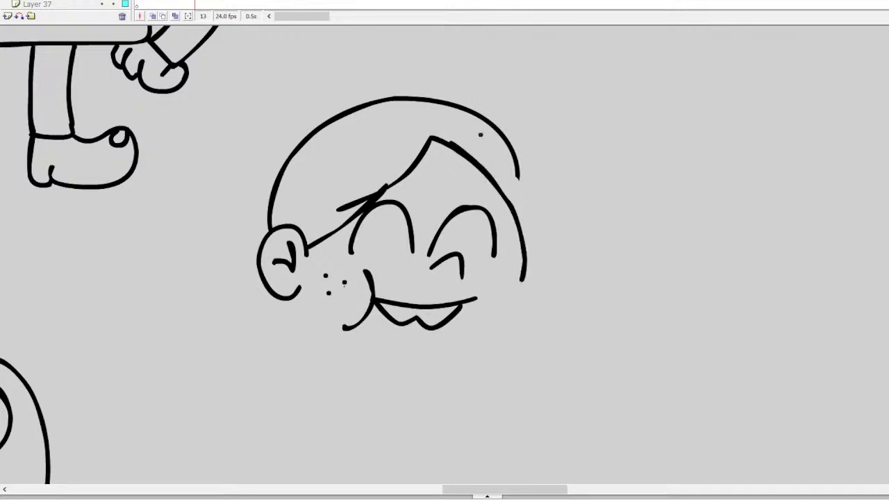
key("ctrl+z")
mouse_move(450, 146)
left_mouse_down()
mouse_move(520, 209)
mouse_move(524, 253)
mouse_move(499, 305)
left_mouse_up()
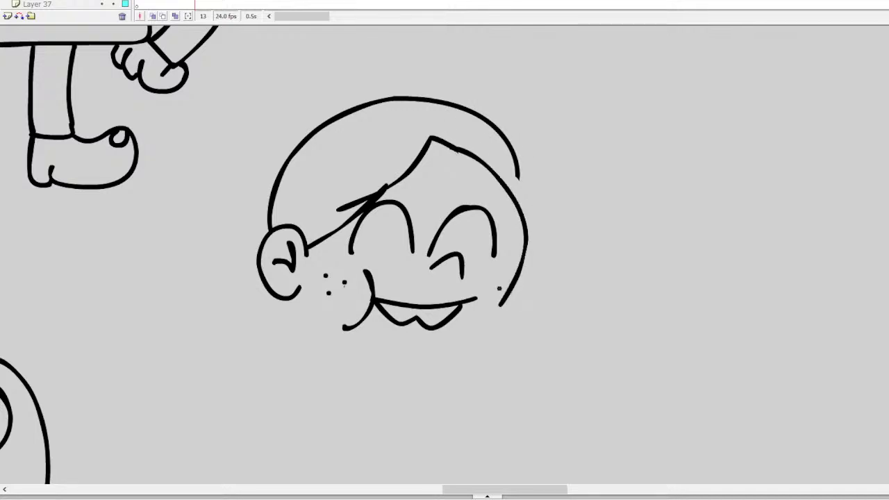
left_click_drag(518, 172, 513, 194)
key("ctrl+z")
key("ctrl+z")
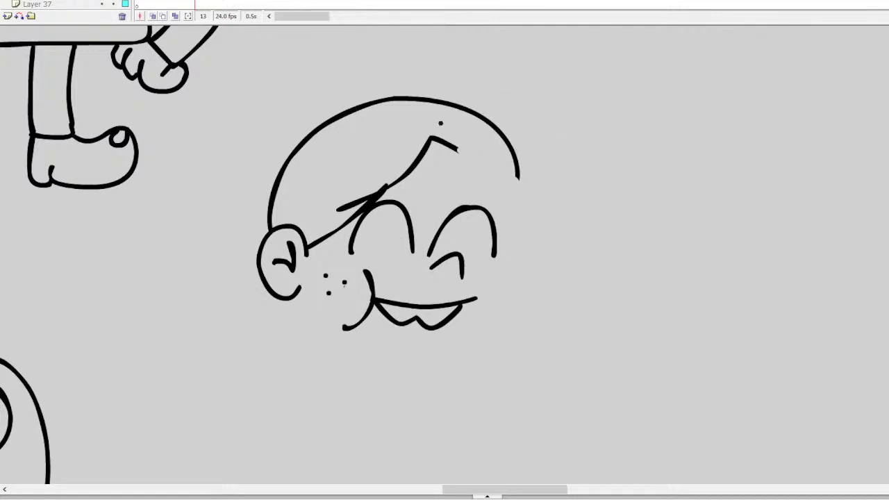
mouse_move(435, 123)
left_mouse_down()
mouse_move(423, 159)
mouse_move(436, 127)
mouse_move(468, 150)
mouse_move(508, 205)
mouse_move(511, 288)
left_mouse_up()
Step: Undo the low hairline, ear and hair outline strokes
key("ctrl+z")
key("ctrl+z")
key("ctrl+z")
key("ctrl+z")
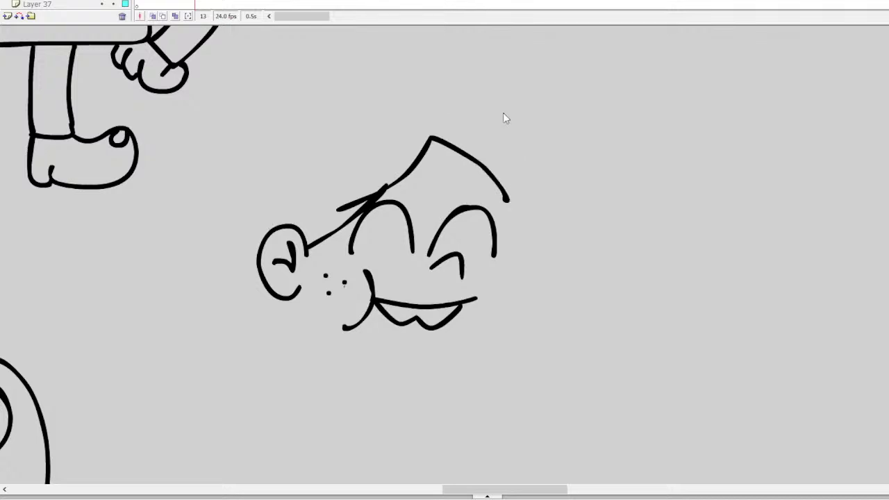
key("ctrl+z")
key("ctrl+z")
key("ctrl+z")
key("ctrl+z")
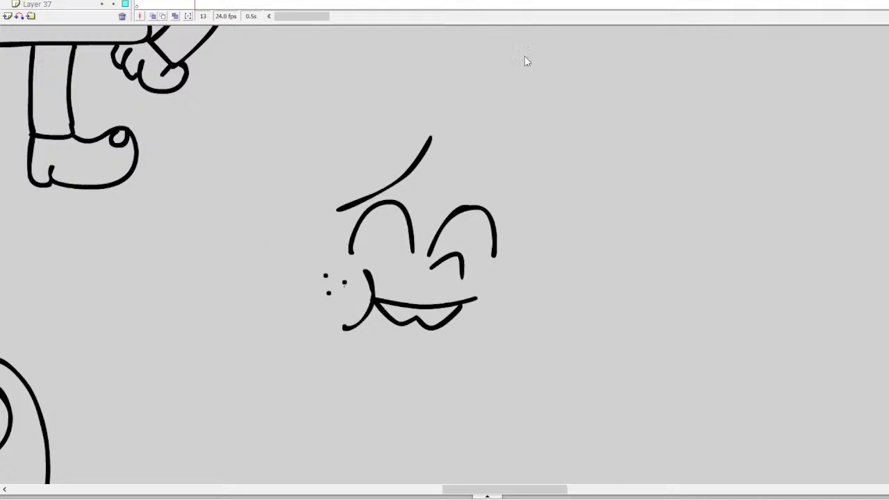
Step: Draw a taller pointed hairline running into the right cheek, an ear on the left side and the rounded jaw
mouse_move(426, 98)
left_mouse_down()
mouse_move(405, 139)
mouse_move(362, 186)
mouse_move(435, 101)
mouse_move(471, 129)
mouse_move(502, 178)
mouse_move(512, 298)
mouse_move(501, 339)
mouse_move(454, 372)
left_mouse_up()
mouse_move(359, 186)
left_mouse_down()
mouse_move(313, 206)
mouse_move(316, 200)
mouse_move(314, 208)
mouse_move(280, 182)
mouse_move(252, 228)
mouse_move(285, 250)
left_mouse_up()
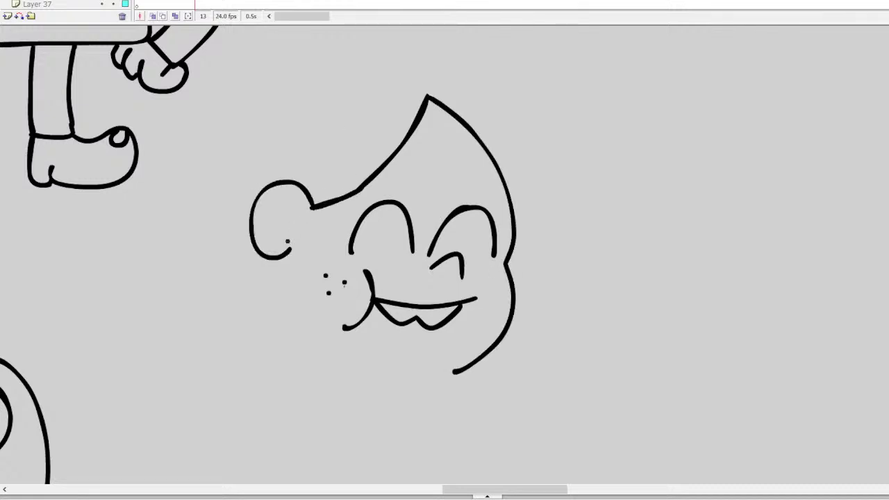
key("ctrl+z")
key("ctrl+z")
mouse_move(362, 183)
left_mouse_down()
mouse_move(318, 225)
mouse_move(282, 198)
mouse_move(257, 231)
mouse_move(297, 264)
left_mouse_up()
mouse_move(285, 211)
left_mouse_down()
mouse_move(314, 331)
mouse_move(381, 362)
mouse_move(464, 365)
left_mouse_up()
key("ctrl+z")
mouse_move(280, 267)
left_mouse_down()
mouse_move(305, 333)
mouse_move(356, 366)
mouse_move(427, 380)
mouse_move(455, 371)
left_mouse_up()
Step: Draw the rounded hair outline over the head and replace the left hairline with a flatter curve meeting the ear
mouse_move(431, 66)
left_mouse_down()
mouse_move(406, 62)
mouse_move(331, 74)
mouse_move(294, 110)
mouse_move(259, 212)
left_mouse_up()
mouse_move(430, 66)
left_mouse_down()
mouse_move(476, 84)
mouse_move(501, 118)
mouse_move(511, 200)
left_mouse_up()
key("ctrl+z")
mouse_move(430, 61)
left_mouse_down()
mouse_move(489, 94)
mouse_move(515, 143)
mouse_move(525, 212)
mouse_move(511, 245)
left_mouse_up()
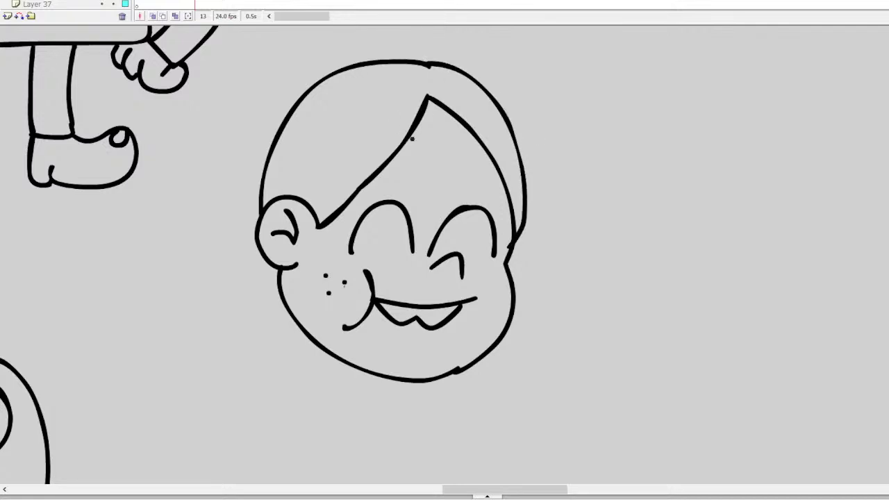
mouse_move(426, 102)
left_mouse_down()
mouse_move(361, 176)
mouse_move(309, 205)
left_mouse_up()
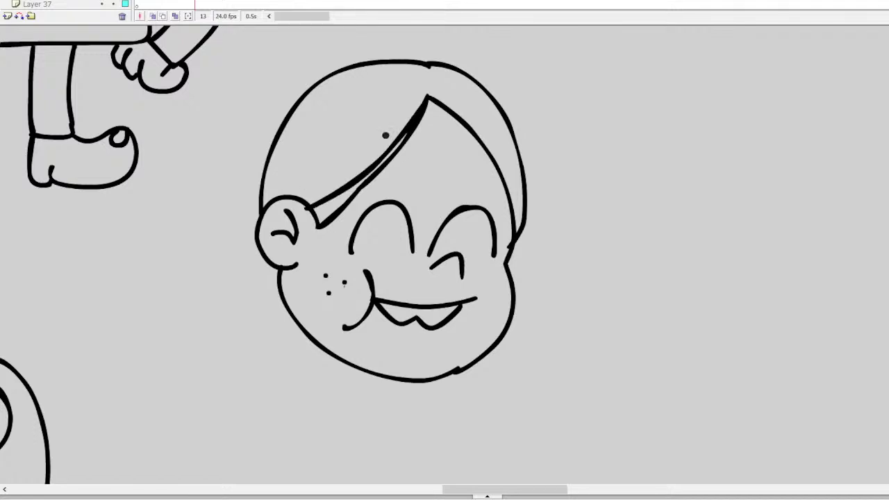
mouse_move(327, 221)
left_mouse_down()
mouse_move(375, 181)
mouse_move(428, 113)
mouse_move(425, 103)
left_mouse_up()
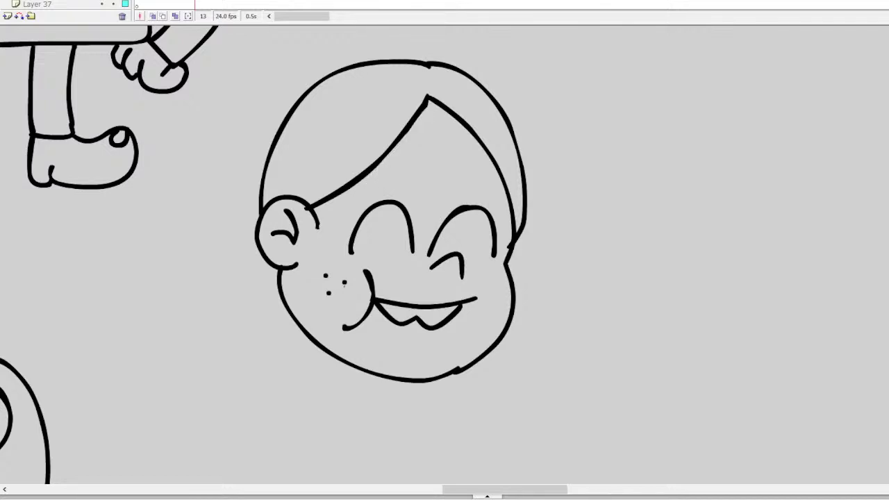
Step: Add a short braided pigtail below the ear and redraw the right hairline to meet the hair outline higher up
mouse_move(263, 255)
left_mouse_down()
mouse_move(257, 282)
mouse_move(278, 289)
mouse_move(249, 299)
mouse_move(276, 309)
mouse_move(225, 340)
mouse_move(248, 353)
mouse_move(282, 304)
left_mouse_up()
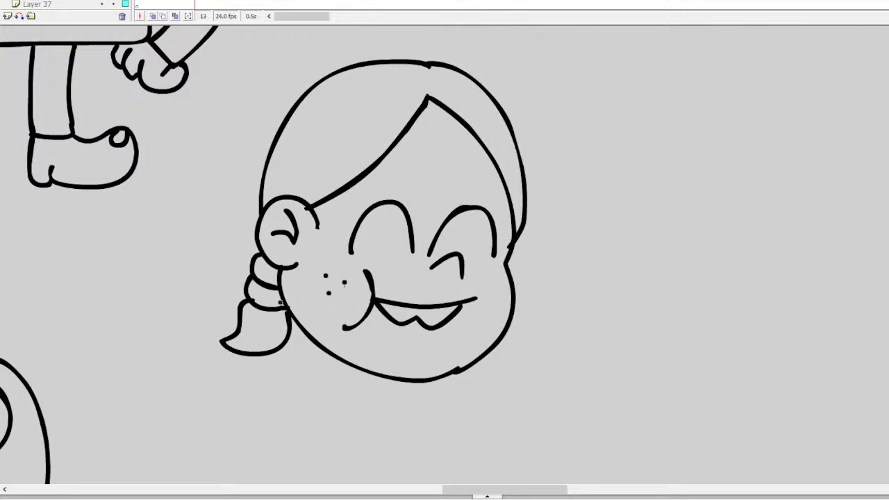
mouse_move(470, 126)
left_mouse_down()
mouse_move(511, 200)
mouse_move(513, 224)
left_mouse_up()
key("ctrl+z")
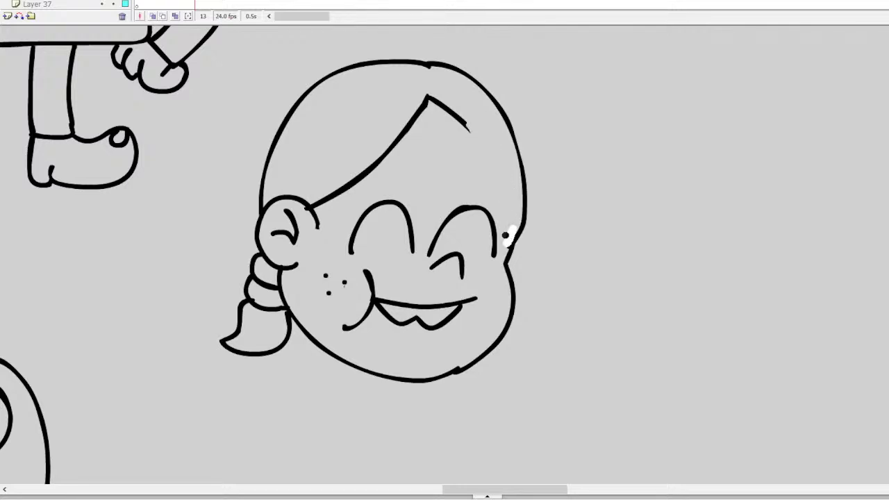
mouse_move(463, 107)
left_mouse_down()
mouse_move(465, 125)
mouse_move(441, 94)
mouse_move(448, 111)
mouse_move(431, 100)
mouse_move(523, 175)
left_mouse_up()
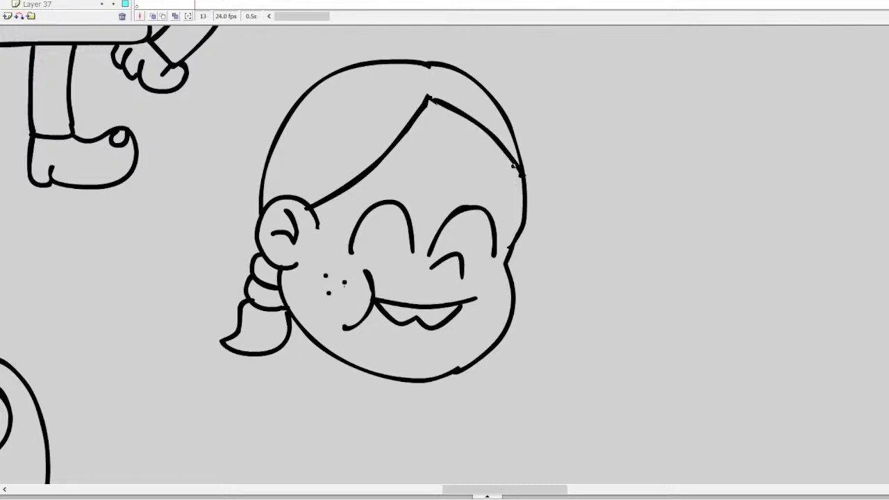
Step: Draw a hand's curled fingers beside the pigtailed character's face, gripping a large taco shell with a bitten edge
scroll(556, 170, "down", 3)
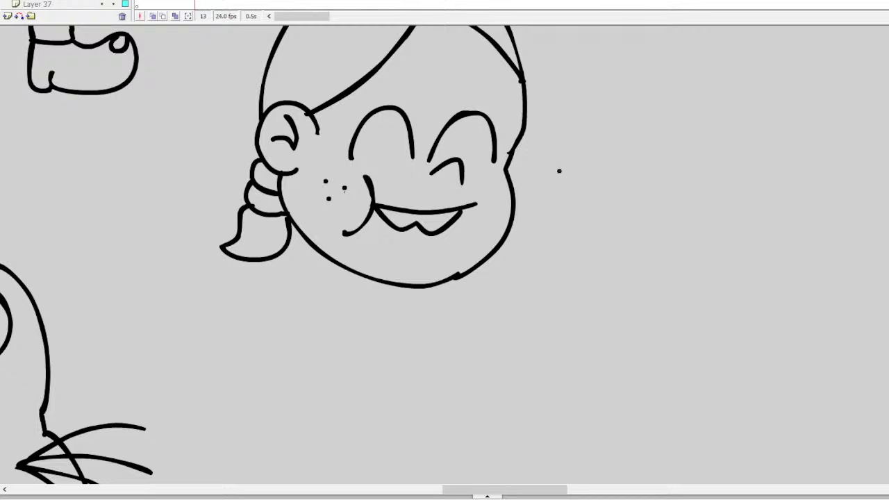
mouse_move(546, 264)
left_mouse_down()
mouse_move(573, 236)
mouse_move(589, 250)
mouse_move(599, 236)
mouse_move(604, 257)
mouse_move(624, 241)
mouse_move(619, 277)
left_mouse_up()
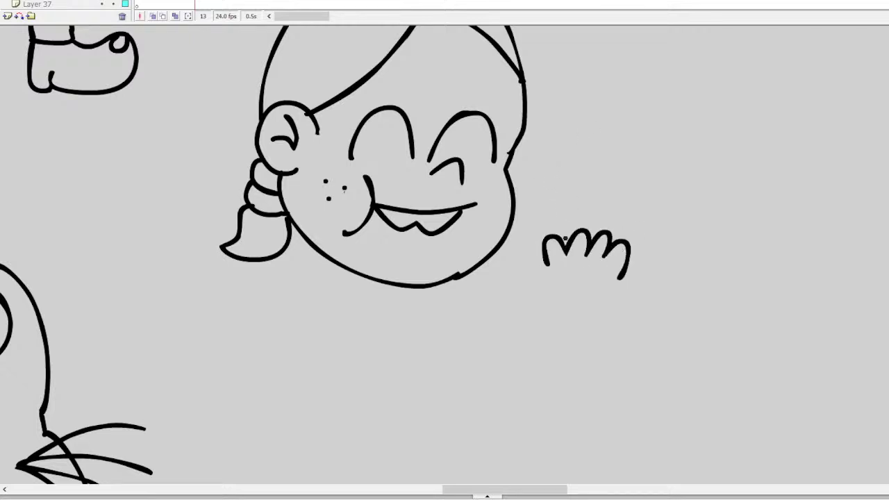
mouse_move(565, 240)
left_mouse_down()
mouse_move(581, 186)
mouse_move(574, 166)
mouse_move(637, 180)
mouse_move(690, 219)
mouse_move(711, 261)
mouse_move(710, 282)
mouse_move(623, 277)
left_mouse_up()
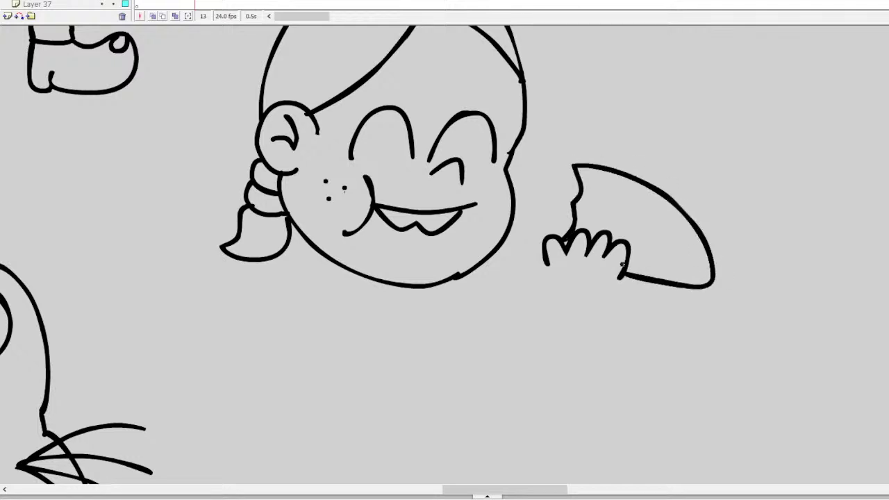
Step: Fill the taco with wavy shreds hanging from its end, three rounded fillings along the shell and a ruffled lettuce edge behind them
mouse_move(710, 285)
left_mouse_down()
mouse_move(708, 314)
mouse_move(731, 350)
mouse_move(710, 251)
mouse_move(735, 270)
mouse_move(741, 321)
mouse_move(713, 293)
mouse_move(724, 237)
mouse_move(742, 293)
left_mouse_up()
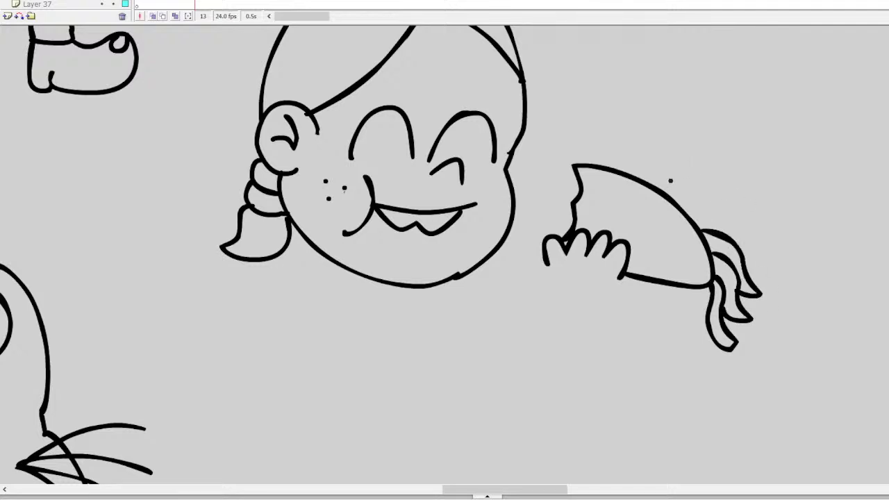
mouse_move(673, 195)
left_mouse_down()
mouse_move(694, 185)
mouse_move(706, 228)
left_mouse_up()
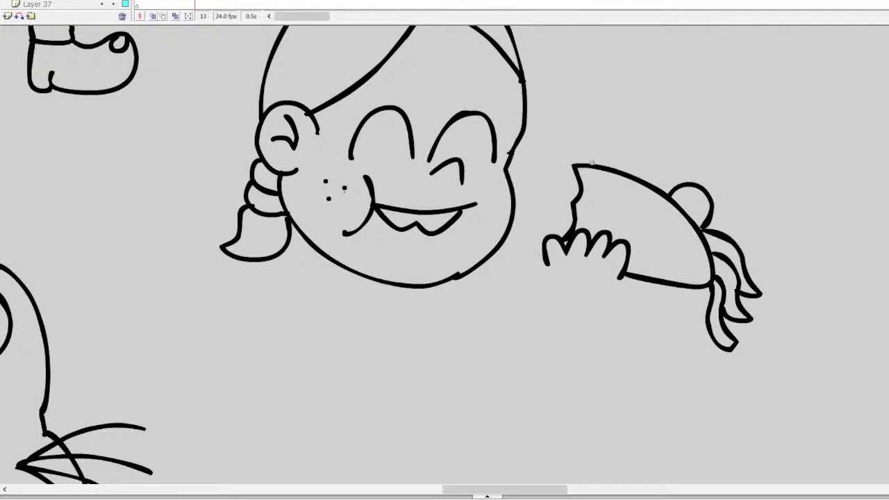
mouse_move(592, 162)
left_mouse_down()
mouse_move(627, 147)
mouse_move(642, 181)
mouse_move(677, 186)
left_mouse_up()
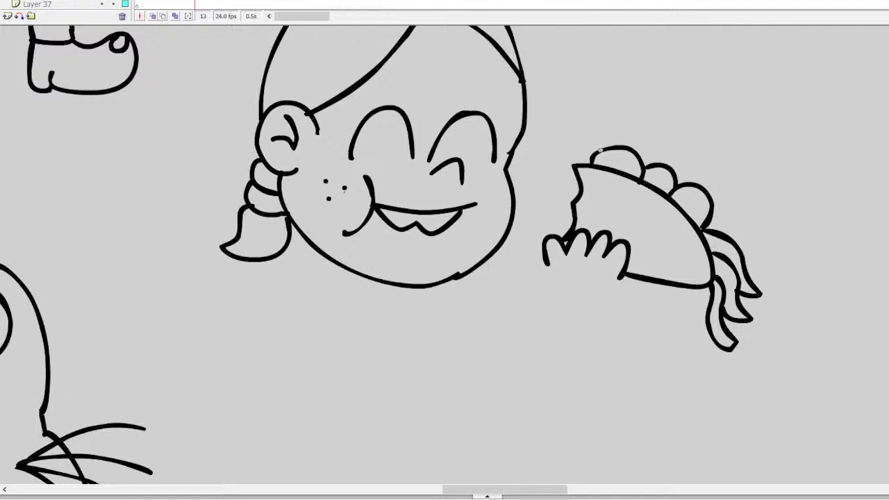
mouse_move(601, 149)
left_mouse_down()
mouse_move(636, 142)
mouse_move(675, 148)
mouse_move(716, 178)
mouse_move(723, 227)
left_mouse_up()
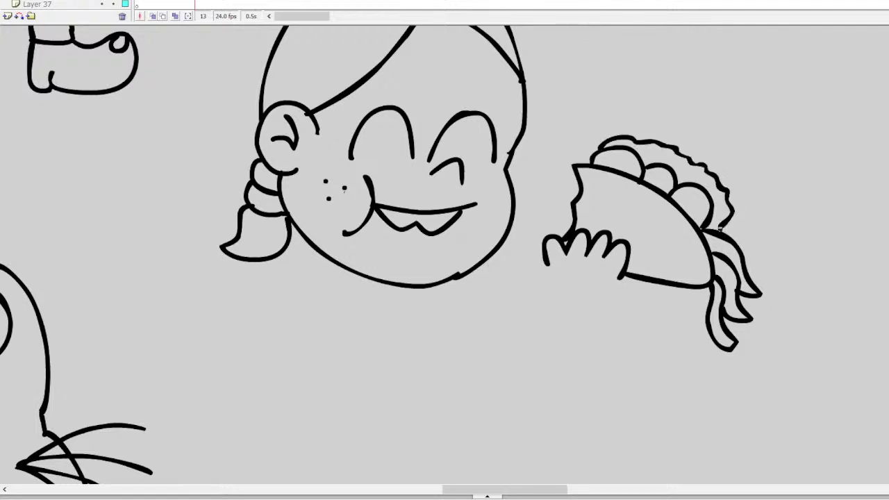
Step: Draw the two arms reaching from the body to the taco, plus the collar under the chin and the small torso
mouse_move(625, 277)
left_mouse_down()
mouse_move(581, 285)
mouse_move(547, 266)
mouse_move(570, 238)
mouse_move(536, 285)
left_mouse_up()
mouse_move(539, 346)
left_mouse_down()
mouse_move(475, 354)
mouse_move(401, 320)
left_mouse_up()
mouse_move(536, 277)
left_mouse_down()
mouse_move(497, 310)
mouse_move(339, 278)
mouse_move(320, 254)
left_mouse_up()
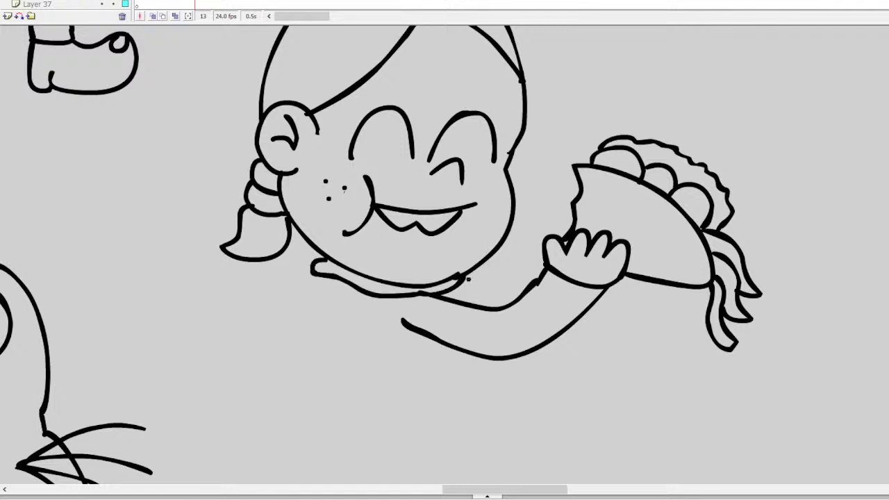
mouse_move(460, 280)
left_mouse_down()
mouse_move(492, 291)
mouse_move(545, 267)
left_mouse_up()
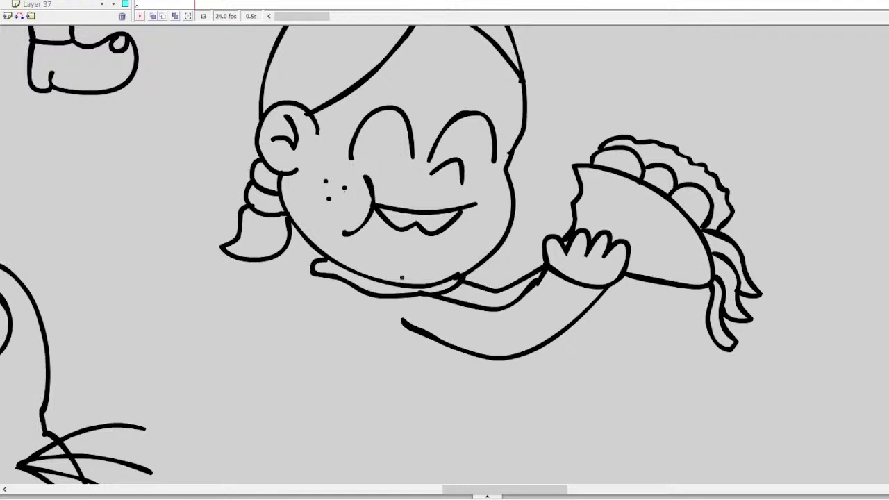
mouse_move(334, 279)
left_mouse_down()
mouse_move(359, 372)
mouse_move(439, 366)
mouse_move(445, 343)
left_mouse_up()
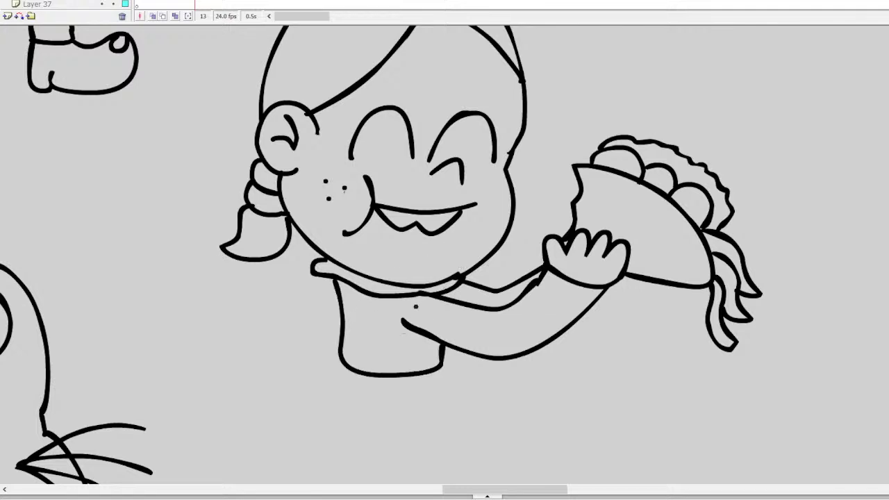
Step: Draw a striped waistband and shorts below the torso, with two short legs in rounded shoes
scroll(444, 258, "down", 3)
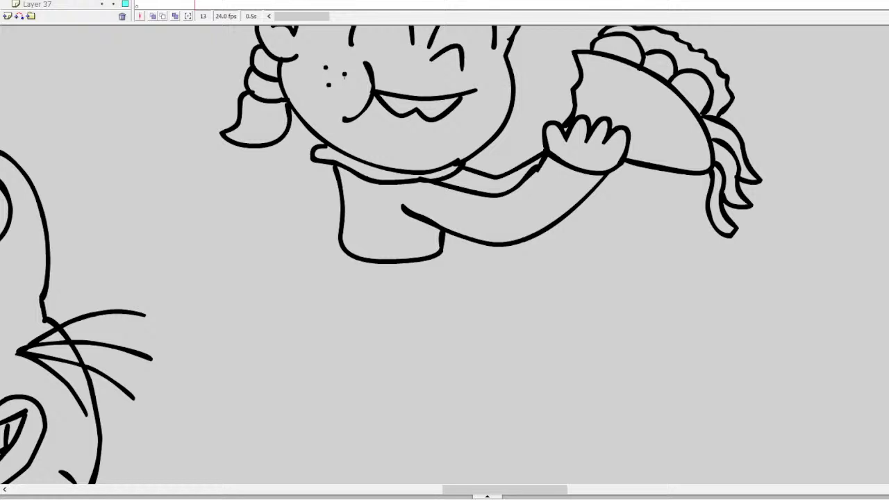
mouse_move(343, 251)
left_mouse_down()
mouse_move(342, 275)
mouse_move(392, 282)
mouse_move(436, 279)
mouse_move(442, 256)
left_mouse_up()
mouse_move(367, 261)
left_mouse_down()
mouse_move(365, 278)
mouse_move(424, 278)
left_mouse_up()
mouse_move(349, 279)
left_mouse_down()
mouse_move(371, 302)
mouse_move(427, 301)
mouse_move(359, 302)
mouse_move(421, 341)
mouse_move(388, 348)
mouse_move(355, 335)
mouse_move(354, 352)
mouse_move(406, 364)
mouse_move(419, 335)
left_mouse_up()
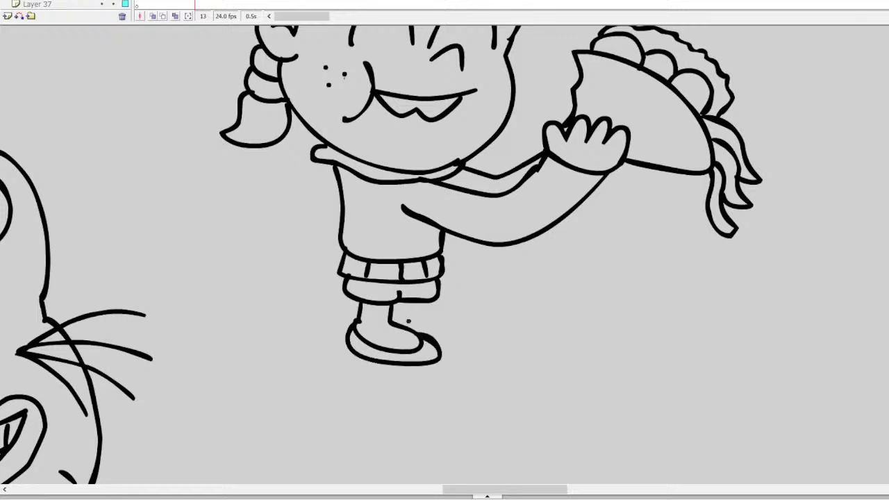
mouse_move(431, 303)
left_mouse_down()
mouse_move(452, 335)
mouse_move(421, 336)
left_mouse_up()
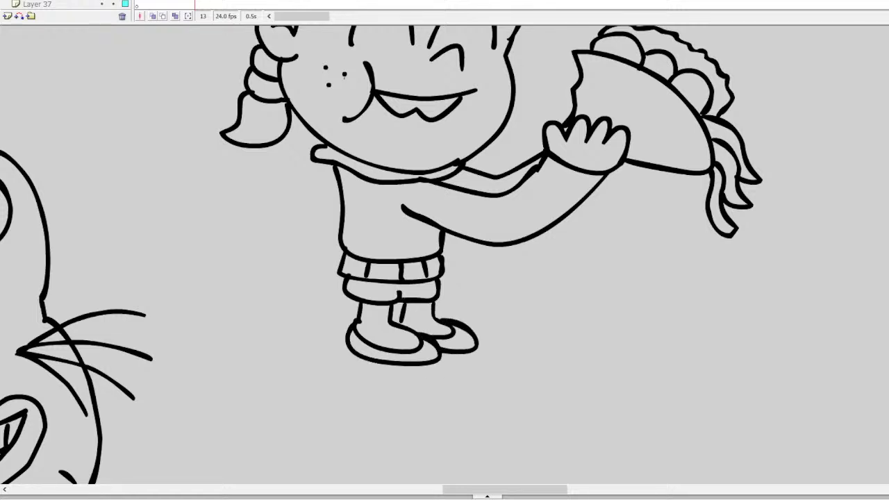
Step: Add three freckle dots to the character's right cheek
scroll(403, 301, "up", 5)
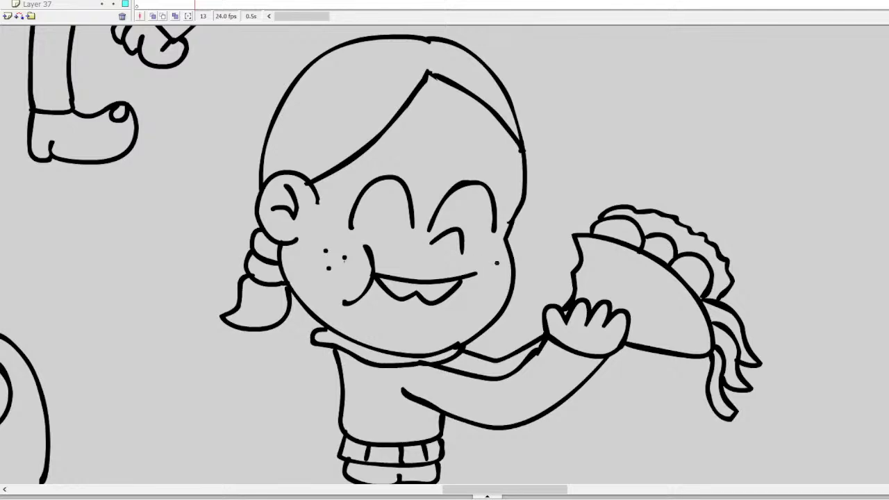
left_click(497, 263)
left_click(483, 278)
left_click(495, 281)
Step: Cross out "Casagrandes" in the show list with a red line
mouse_move(526, 485)
left_mouse_down()
mouse_move(375, 473)
mouse_move(349, 449)
left_mouse_up()
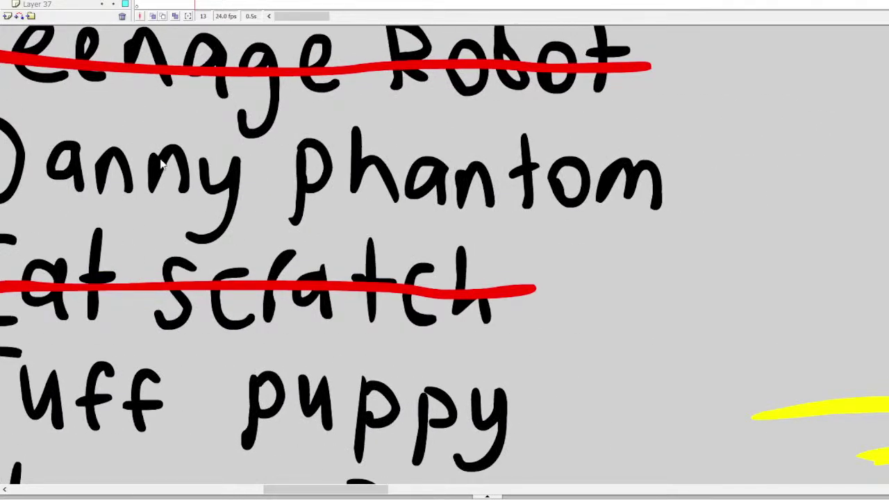
key("ctrl+minus")
scroll(504, 250, "down", 3)
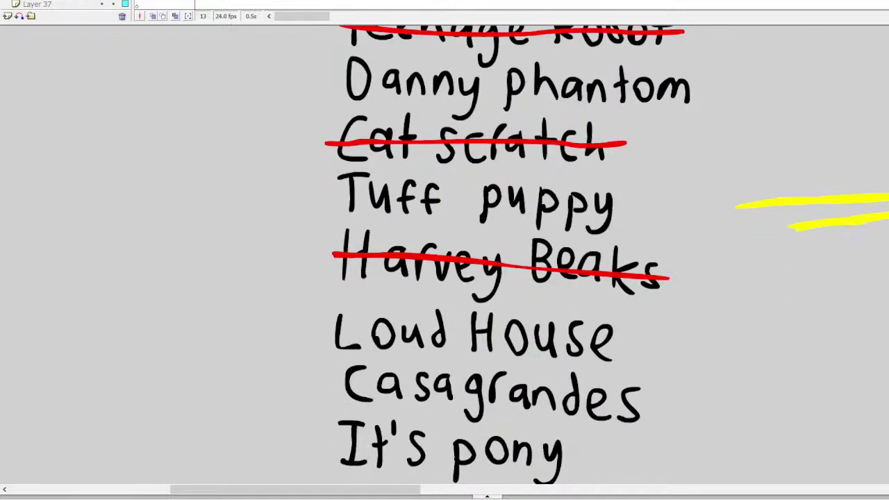
left_click(525, 270)
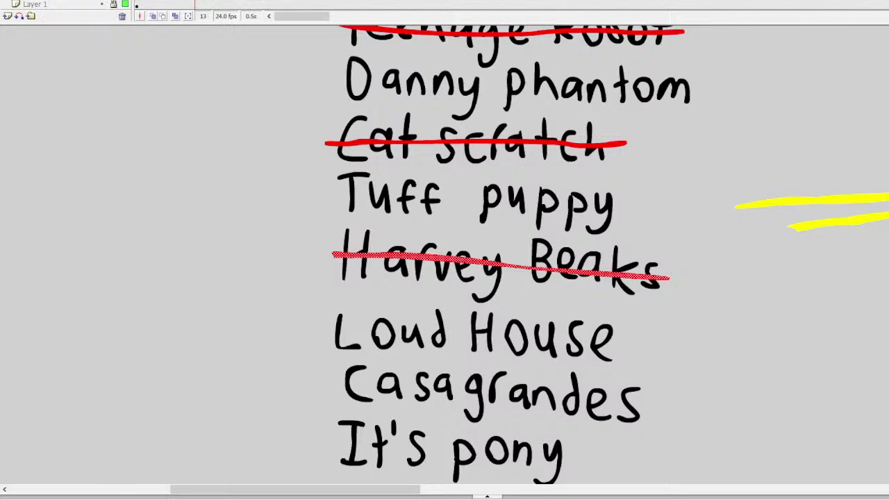
left_click_drag(648, 407, 326, 376)
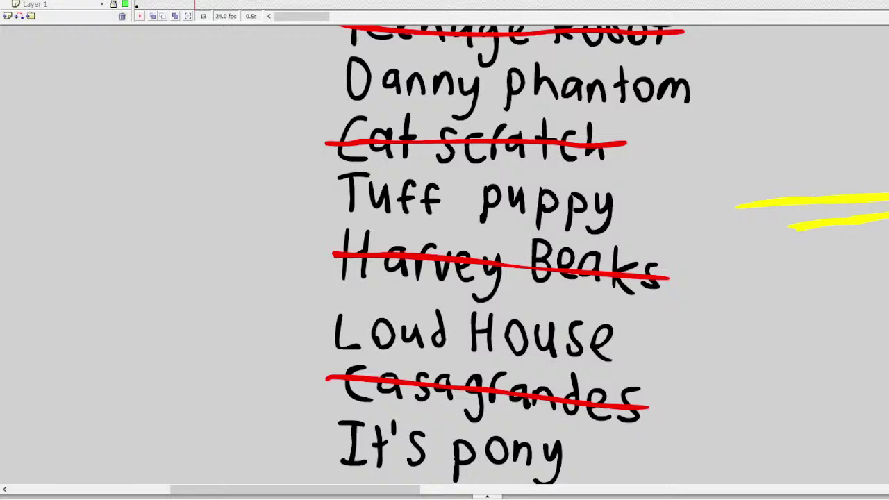
Step: Draw a large oval eye with iris, pupil, highlight and three lashes in the empty area beyond the taco, with a curved forehead line beside it
mouse_move(345, 491)
left_mouse_down()
mouse_move(692, 488)
mouse_move(671, 471)
left_mouse_up()
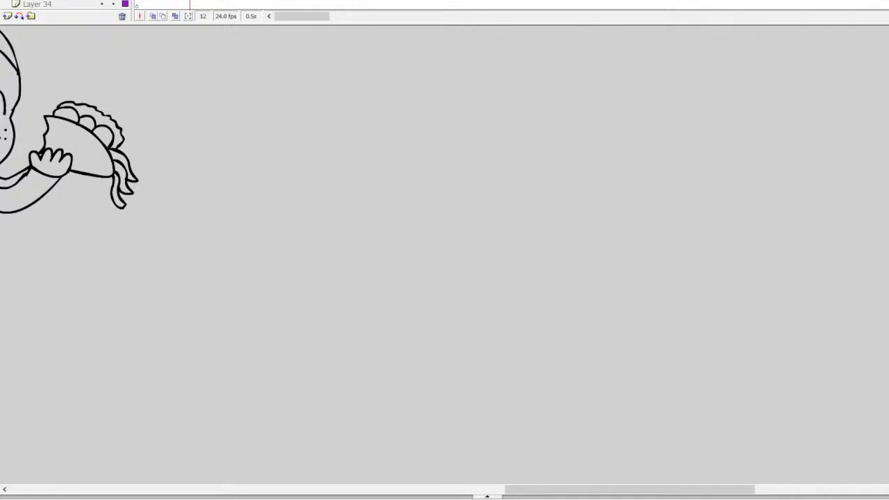
key("ctrl+equal")
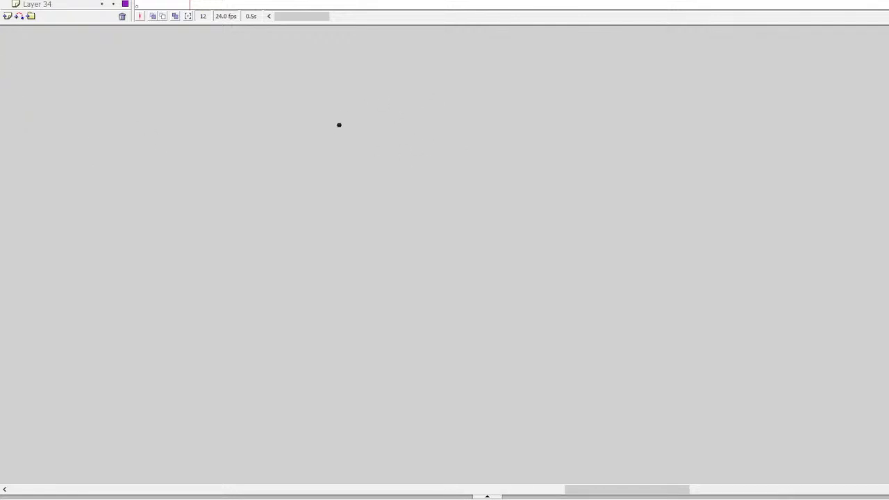
mouse_move(360, 124)
left_mouse_down()
mouse_move(322, 127)
mouse_move(300, 185)
mouse_move(326, 222)
mouse_move(374, 208)
mouse_move(387, 170)
mouse_move(369, 128)
mouse_move(349, 142)
mouse_move(346, 166)
mouse_move(355, 138)
left_mouse_up()
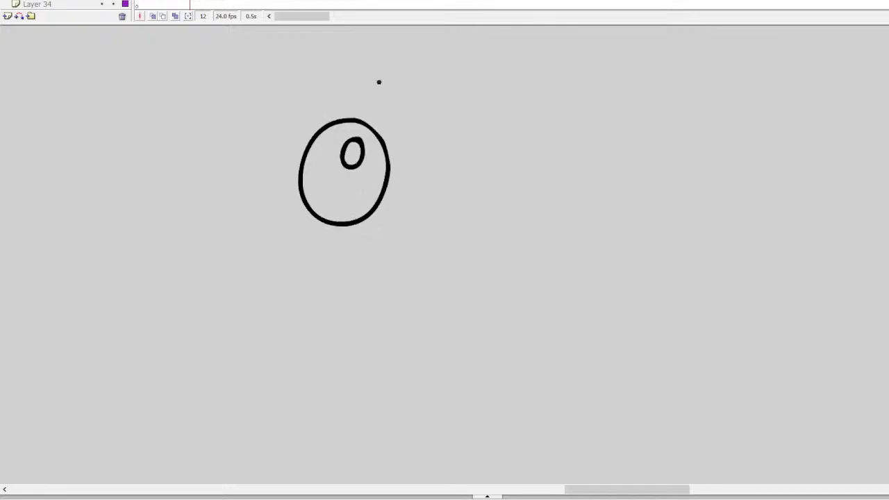
key("ctrl+z")
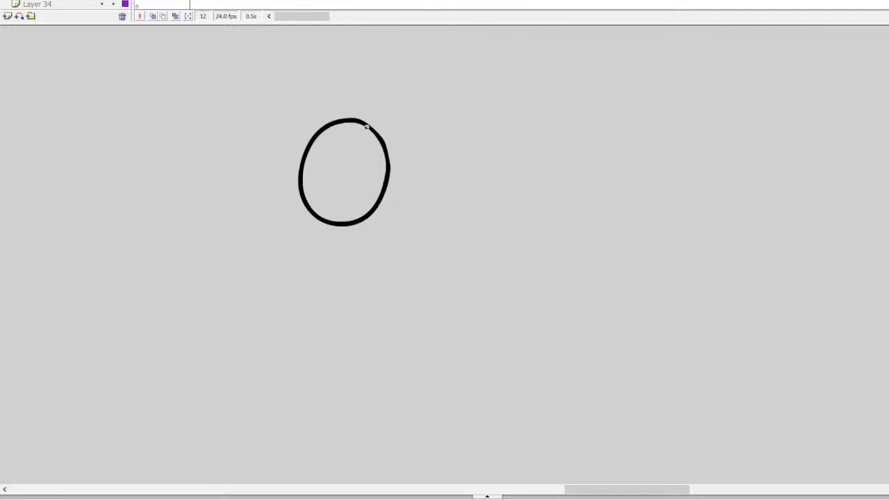
mouse_move(366, 126)
left_mouse_down()
mouse_move(362, 153)
mouse_move(375, 155)
mouse_move(379, 143)
mouse_move(347, 167)
mouse_move(379, 202)
left_mouse_up()
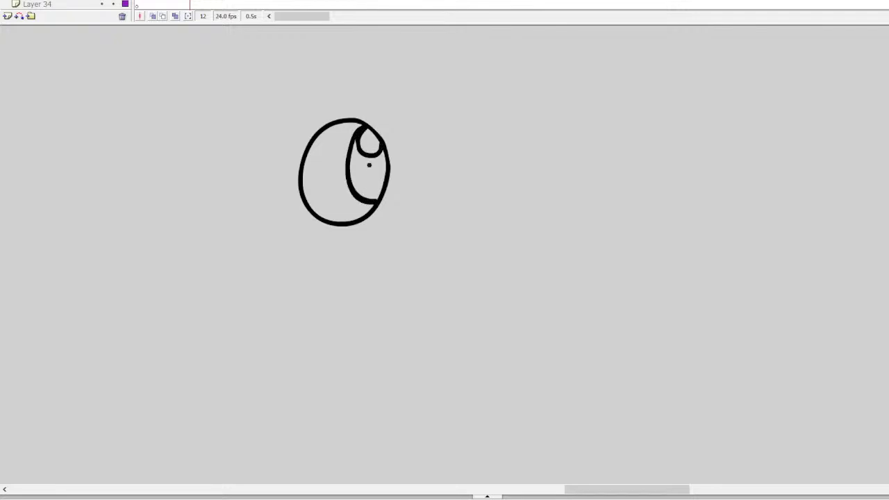
mouse_move(368, 164)
left_mouse_down()
mouse_move(366, 184)
mouse_move(372, 162)
left_mouse_up()
mouse_move(376, 110)
left_mouse_down()
mouse_move(368, 129)
mouse_move(378, 137)
left_mouse_up()
left_click_drag(395, 128, 386, 145)
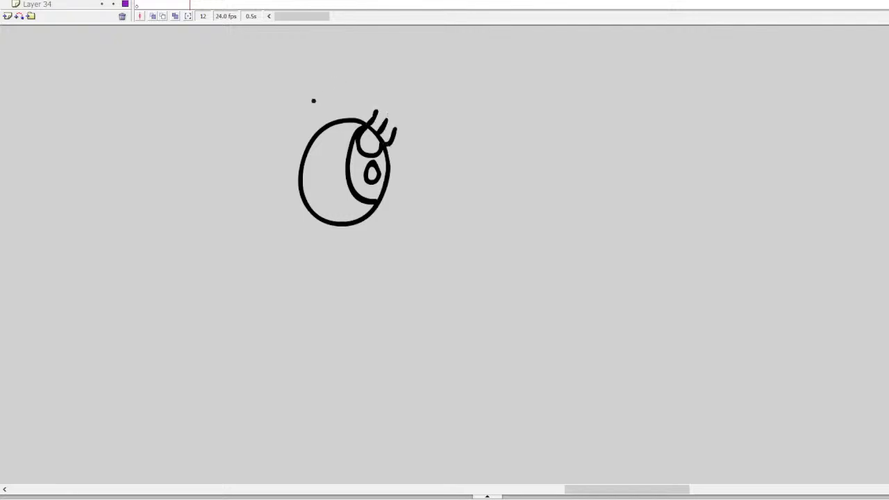
mouse_move(314, 101)
left_mouse_down()
mouse_move(284, 124)
mouse_move(269, 169)
mouse_move(278, 217)
mouse_move(254, 205)
mouse_move(248, 233)
mouse_move(303, 253)
left_mouse_up()
key("ctrl+z")
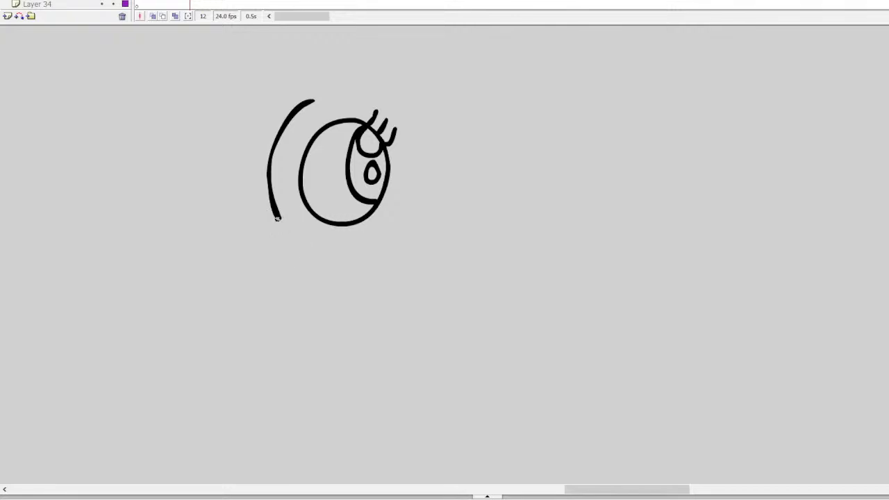
mouse_move(277, 218)
left_mouse_down()
mouse_move(246, 238)
mouse_move(279, 256)
mouse_move(316, 239)
left_mouse_up()
mouse_move(319, 235)
left_mouse_down()
mouse_move(314, 275)
mouse_move(284, 287)
left_mouse_up()
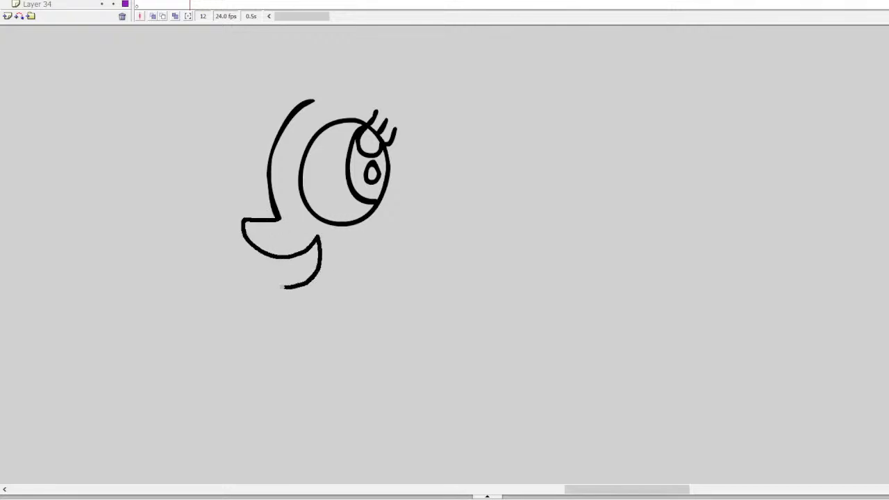
key("ctrl+z")
key("ctrl+z")
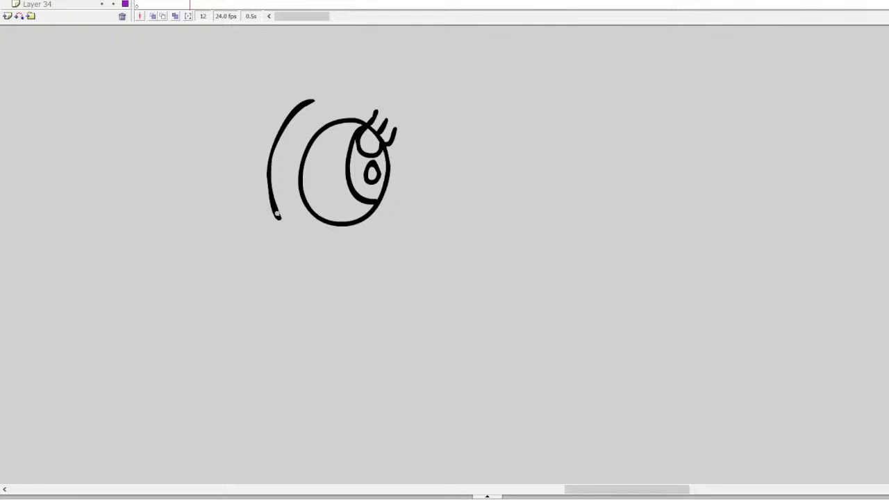
Step: Draw the pony's small rounded muzzle below the forehead line, with an open toothy mouth and a curved nostril
mouse_move(278, 217)
left_mouse_down()
mouse_move(246, 213)
mouse_move(241, 232)
mouse_move(260, 250)
mouse_move(305, 246)
mouse_move(297, 269)
mouse_move(268, 271)
left_mouse_up()
left_click_drag(303, 262, 286, 267)
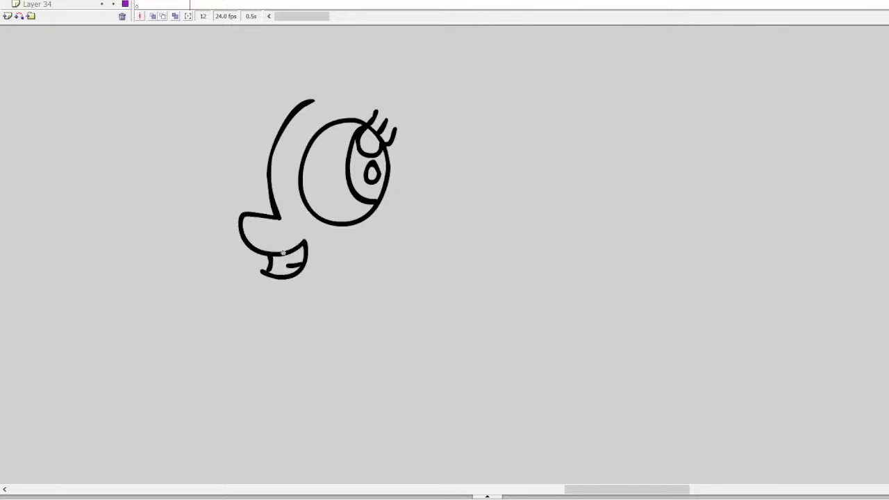
left_click_drag(255, 226, 275, 225)
Step: Extend the forehead over the eye into the top of the head and draw a pointed ear with an inner fold line
mouse_move(313, 101)
left_mouse_down()
mouse_move(377, 90)
mouse_move(422, 108)
left_mouse_up()
scroll(445, 250, "up", 3)
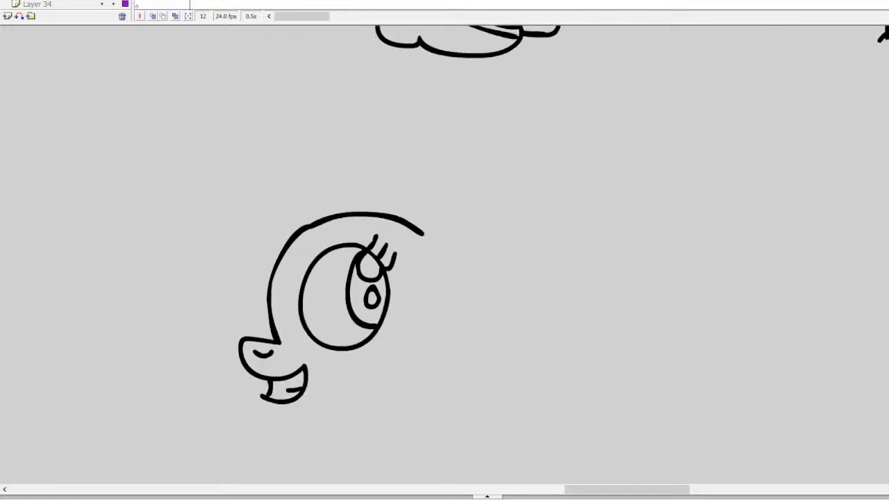
mouse_move(421, 232)
left_mouse_down()
mouse_move(448, 189)
mouse_move(471, 182)
mouse_move(485, 242)
mouse_move(444, 292)
left_mouse_up()
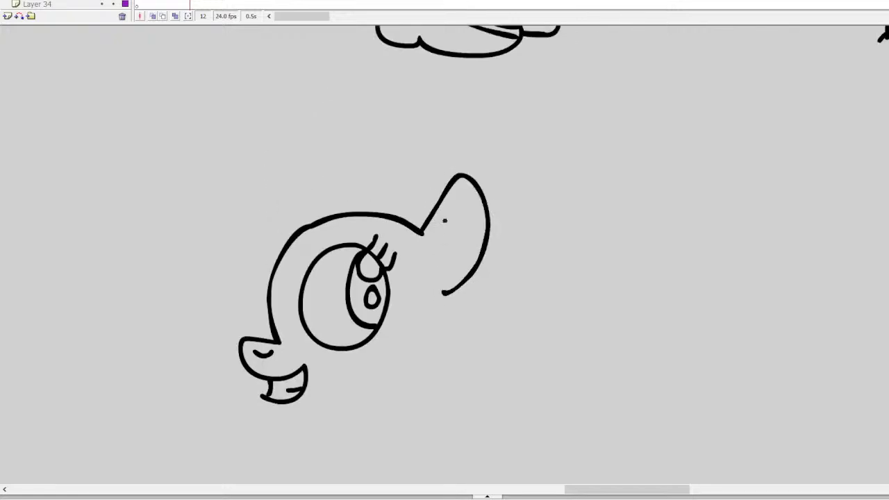
left_click_drag(460, 217, 438, 261)
key("ctrl+z")
left_click_drag(465, 219, 443, 253)
Step: Draw a puffy two-lobed mane over the pony's head, curling down in front of the face to a pointed lock
mouse_move(449, 182)
left_mouse_down()
mouse_move(409, 129)
mouse_move(363, 139)
mouse_move(303, 120)
mouse_move(261, 159)
mouse_move(205, 178)
mouse_move(208, 238)
left_mouse_up()
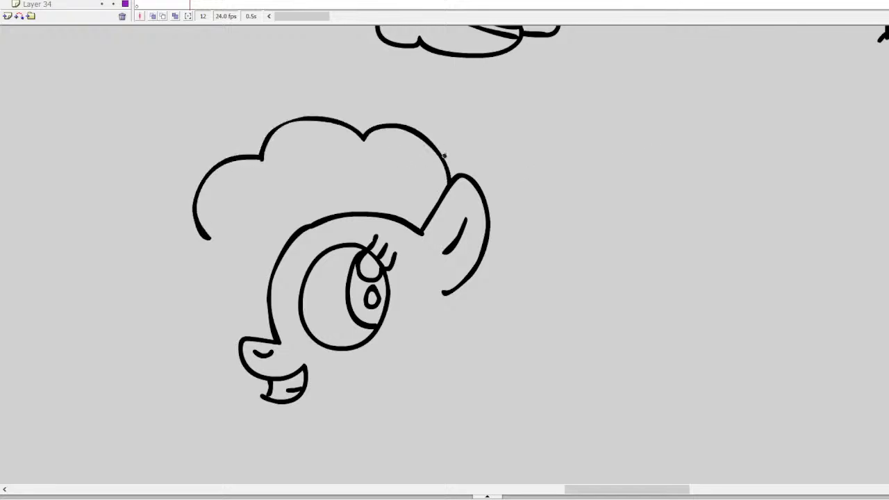
key("ctrl+z")
mouse_move(452, 182)
left_mouse_down()
mouse_move(433, 146)
mouse_move(341, 123)
mouse_move(317, 135)
mouse_move(236, 136)
mouse_move(220, 183)
mouse_move(226, 227)
mouse_move(217, 272)
left_mouse_up()
key("ctrl+z")
mouse_move(448, 186)
left_mouse_down()
mouse_move(398, 129)
mouse_move(317, 124)
mouse_move(291, 138)
mouse_move(236, 119)
mouse_move(180, 160)
mouse_move(177, 234)
mouse_move(197, 303)
mouse_move(148, 287)
mouse_move(154, 312)
mouse_move(211, 335)
mouse_move(236, 317)
mouse_move(221, 217)
mouse_move(243, 241)
mouse_move(280, 234)
mouse_move(254, 220)
mouse_move(222, 251)
mouse_move(224, 308)
mouse_move(191, 342)
mouse_move(150, 299)
mouse_move(169, 300)
mouse_move(168, 185)
mouse_move(232, 127)
mouse_move(308, 145)
mouse_move(385, 98)
mouse_move(458, 138)
left_mouse_up()
key("ctrl+z")
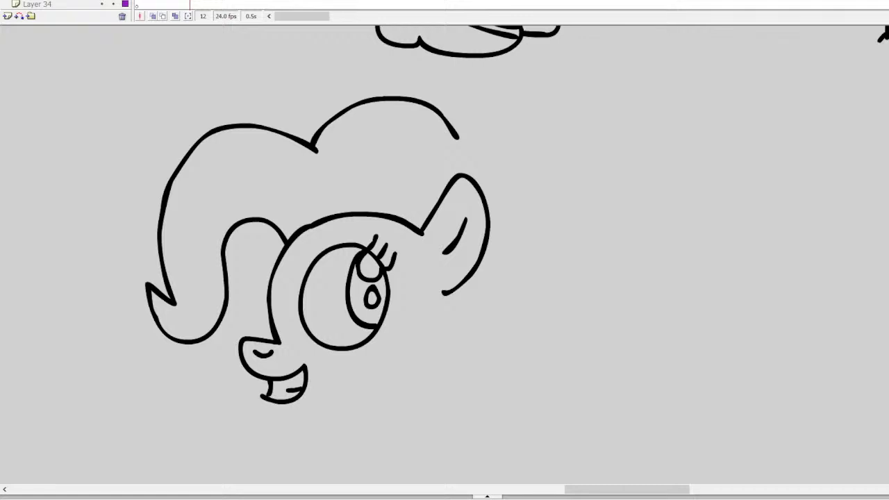
Step: Draw the pony's curved jaw line running from the lower lip to below the eye
scroll(445, 215, "down", 2)
mouse_move(268, 358)
left_mouse_down()
mouse_move(315, 392)
mouse_move(353, 395)
mouse_move(272, 372)
mouse_move(332, 385)
mouse_move(399, 375)
left_mouse_up()
key("ctrl+z")
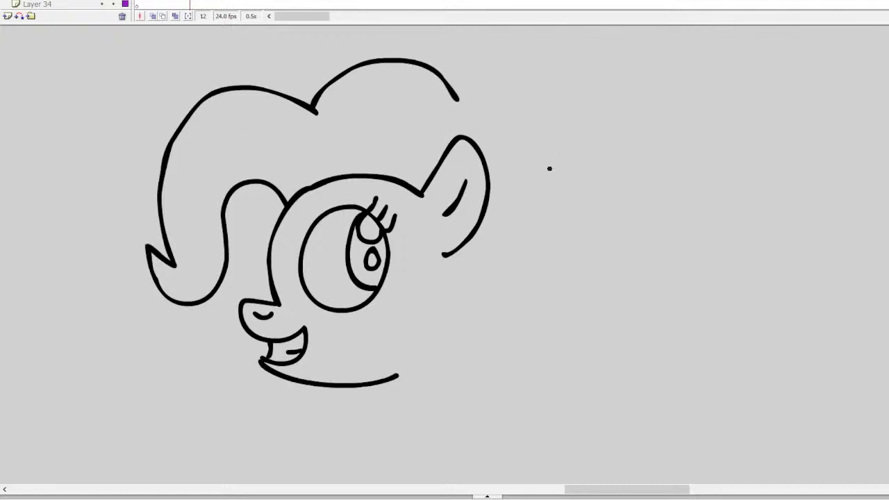
Step: Draw a second character's two arched closed eyes with outer lashes and a small pointed nose, beside the pony's ear
mouse_move(513, 250)
left_mouse_down()
mouse_move(545, 177)
mouse_move(591, 181)
mouse_move(601, 214)
mouse_move(597, 254)
mouse_move(628, 256)
mouse_move(642, 277)
left_mouse_up()
mouse_move(625, 242)
left_mouse_down()
mouse_move(640, 209)
mouse_move(677, 184)
mouse_move(696, 216)
mouse_move(697, 242)
left_mouse_up()
key("ctrl+z")
mouse_move(621, 256)
left_mouse_down()
mouse_move(646, 204)
mouse_move(677, 192)
mouse_move(687, 225)
mouse_move(641, 190)
mouse_move(667, 185)
mouse_move(678, 221)
mouse_move(671, 264)
left_mouse_up()
key("ctrl+z")
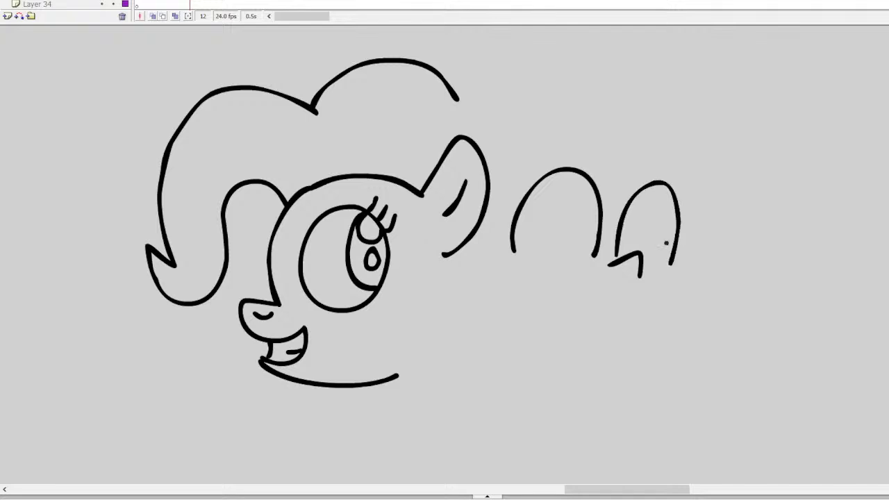
mouse_move(681, 223)
left_mouse_down()
mouse_move(699, 211)
mouse_move(707, 224)
left_mouse_up()
mouse_move(512, 180)
left_mouse_down()
mouse_move(512, 205)
mouse_move(502, 189)
left_mouse_up()
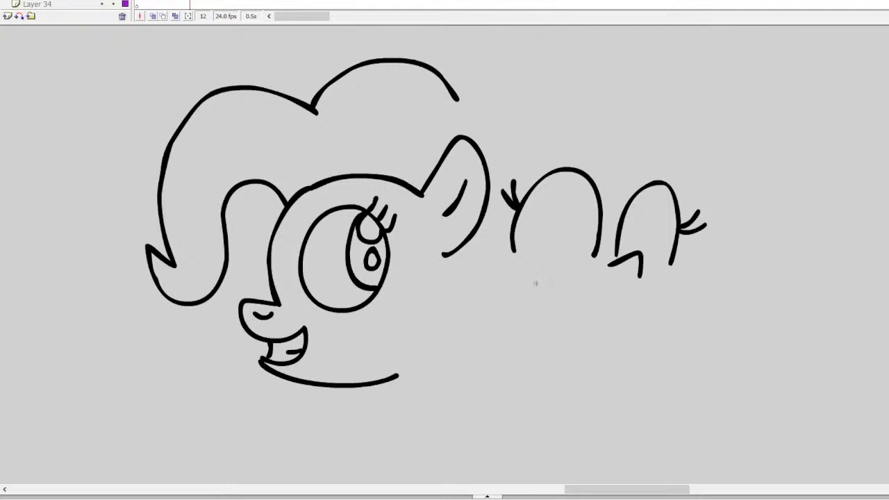
Step: Draw the second character's wide open smile with upper teeth and a tongue beneath the closed eyes and nose
mouse_move(536, 284)
left_mouse_down()
mouse_move(635, 310)
mouse_move(641, 343)
mouse_move(528, 329)
mouse_move(521, 277)
mouse_move(596, 297)
mouse_move(642, 297)
mouse_move(570, 353)
mouse_move(511, 305)
mouse_move(506, 272)
mouse_move(551, 316)
mouse_move(603, 325)
mouse_move(624, 304)
mouse_move(576, 321)
mouse_move(610, 303)
mouse_move(541, 314)
mouse_move(568, 297)
left_mouse_up()
key("ctrl+z")
key("ctrl+z")
mouse_move(515, 314)
left_mouse_down()
mouse_move(544, 323)
mouse_move(556, 346)
left_mouse_up()
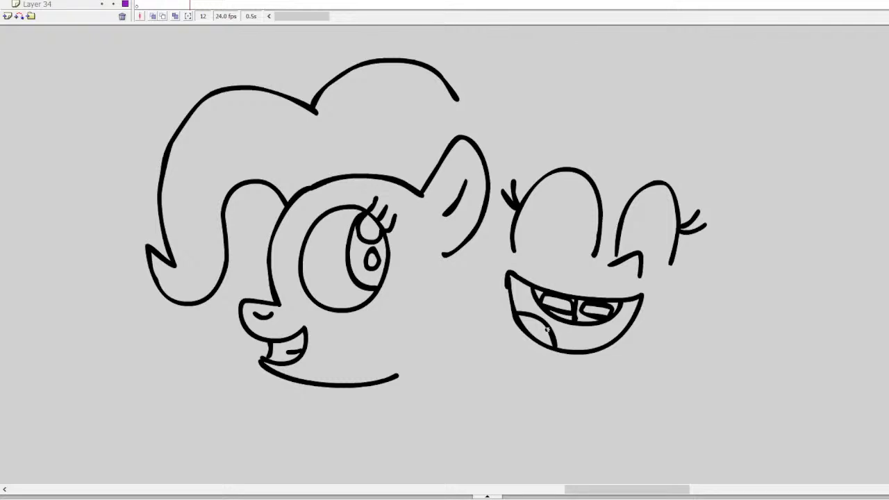
mouse_move(615, 158)
left_mouse_down()
mouse_move(567, 126)
mouse_move(526, 133)
mouse_move(490, 177)
mouse_move(476, 228)
left_mouse_up()
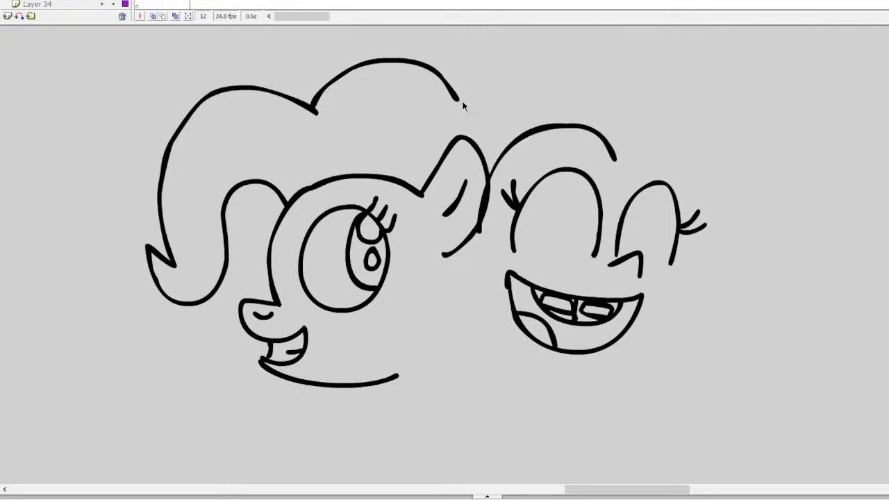
key("ctrl+z")
mouse_move(456, 98)
left_mouse_down()
mouse_move(508, 112)
mouse_move(521, 156)
mouse_move(504, 199)
mouse_move(505, 258)
mouse_move(473, 301)
left_mouse_up()
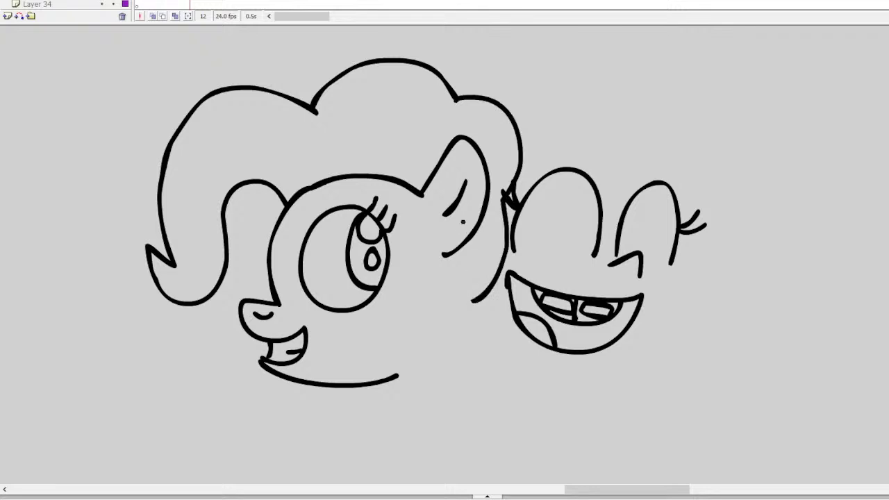
key("ctrl+z")
mouse_move(457, 98)
left_mouse_down()
mouse_move(520, 106)
mouse_move(539, 148)
left_mouse_up()
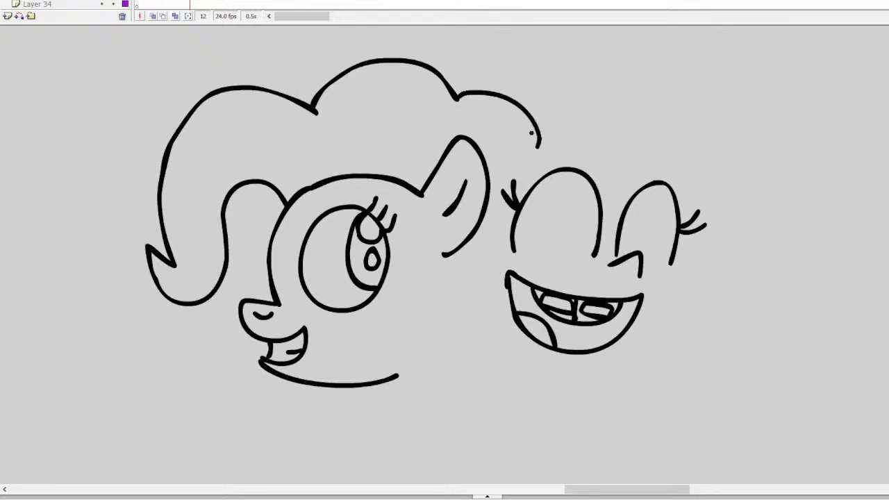
key("ctrl+z")
Step: Select the whole pony head, including its eye, ear fold and mouth details, and move it slightly away from the second character's face
double_click(464, 138)
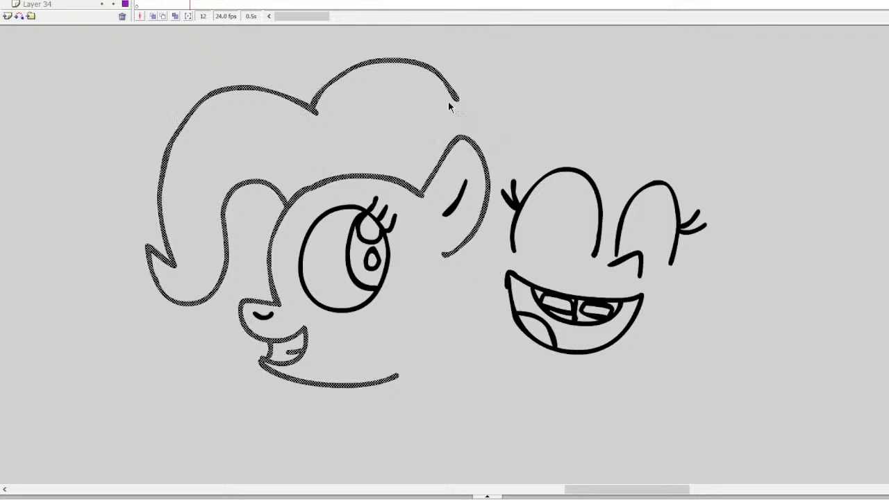
left_click(373, 258, "shift")
left_click(455, 200, "shift")
left_click(270, 318, "shift")
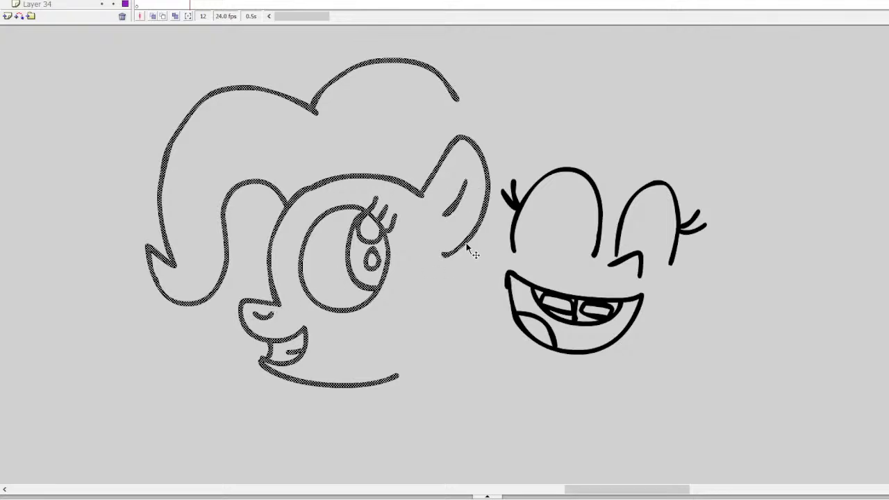
left_click_drag(470, 253, 437, 252)
left_click(512, 243)
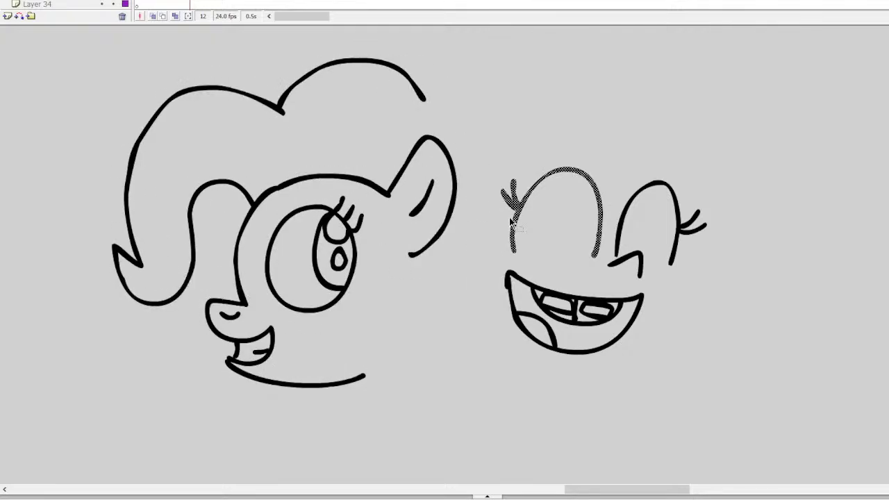
Step: Draw the pony's wavy back mane from the top curl, down behind the ear, tapering to a pointed lock below the cheek
mouse_move(422, 101)
left_mouse_down()
mouse_move(478, 122)
mouse_move(476, 168)
mouse_move(501, 200)
mouse_move(465, 300)
left_mouse_up()
mouse_move(411, 255)
left_mouse_down()
mouse_move(397, 302)
mouse_move(417, 330)
left_mouse_up()
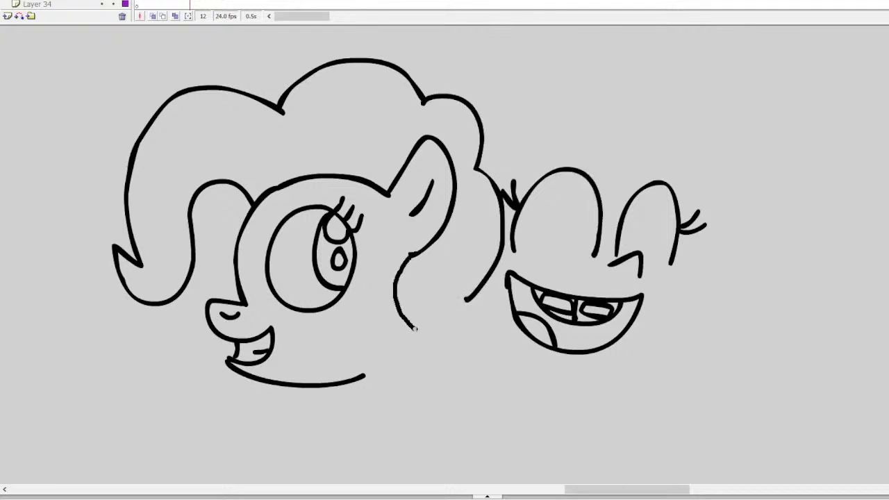
mouse_move(464, 299)
left_mouse_down()
mouse_move(481, 342)
mouse_move(458, 357)
mouse_move(465, 378)
mouse_move(430, 368)
mouse_move(405, 323)
left_mouse_up()
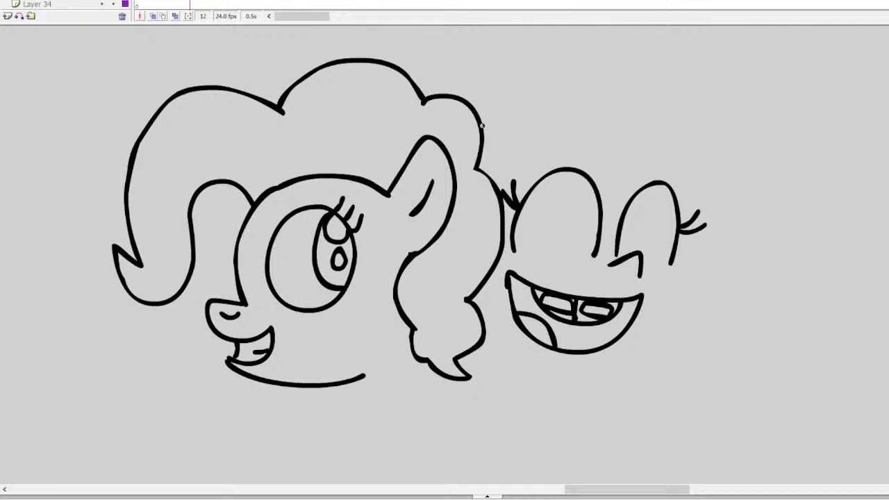
mouse_move(481, 125)
left_mouse_down()
mouse_move(577, 110)
mouse_move(592, 139)
mouse_move(577, 131)
mouse_move(479, 170)
left_mouse_up()
key("ctrl+z")
Step: Draw the second character's face outline with a two-lobed hairline above the eyes, running down the far cheek
mouse_move(610, 165)
left_mouse_down()
mouse_move(698, 161)
mouse_move(699, 236)
mouse_move(666, 298)
mouse_move(672, 338)
mouse_move(633, 375)
mouse_move(560, 382)
mouse_move(477, 353)
left_mouse_up()
mouse_move(696, 160)
left_mouse_down()
mouse_move(688, 123)
mouse_move(633, 82)
mouse_move(564, 71)
mouse_move(461, 96)
left_mouse_up()
left_click_drag(614, 156, 731, 122)
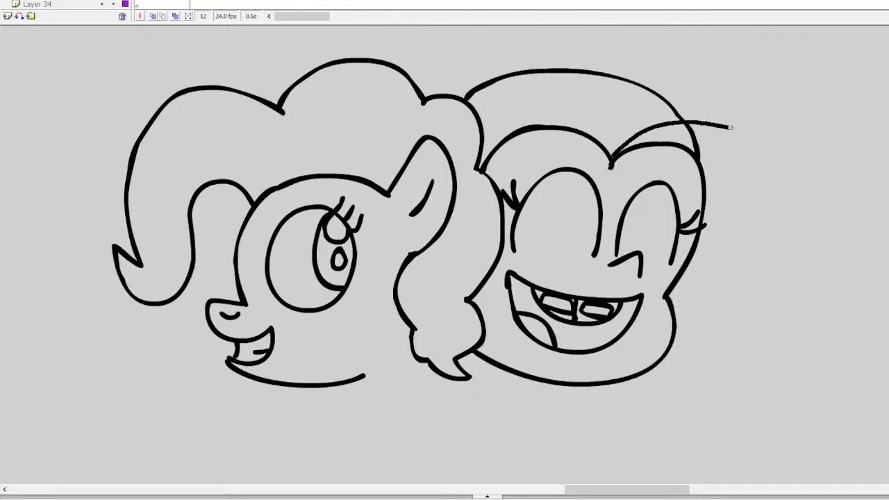
key("ctrl+z")
key("ctrl+z")
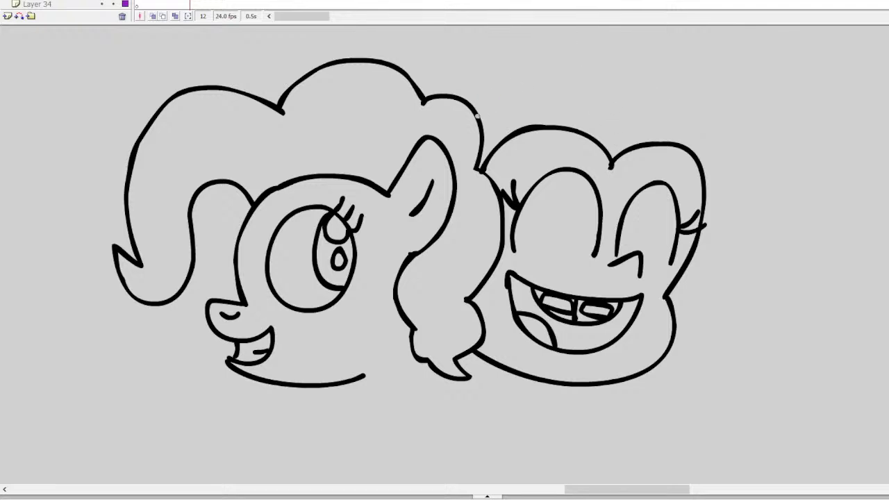
Step: Redraw the second character's rounded cheek and chin so the curve meets the lower curl of the pony's mane
mouse_move(476, 113)
left_mouse_down()
mouse_move(540, 86)
mouse_move(605, 93)
mouse_move(685, 144)
left_mouse_up()
key("ctrl+z")
key("ctrl+z")
mouse_move(667, 299)
left_mouse_down()
mouse_move(663, 343)
mouse_move(619, 384)
mouse_move(557, 391)
mouse_move(471, 354)
left_mouse_up()
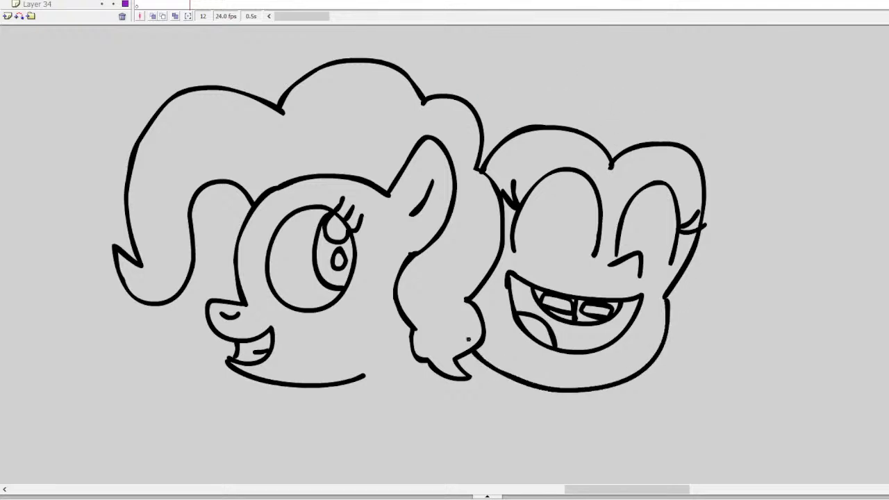
key("ctrl+z")
mouse_move(669, 297)
left_mouse_down()
mouse_move(656, 350)
mouse_move(564, 371)
mouse_move(497, 343)
mouse_move(479, 322)
left_mouse_up()
Step: Draw the second character's domed head top and three strands sweeping outward from the notch in the hairline
mouse_move(699, 161)
left_mouse_down()
mouse_move(689, 132)
mouse_move(638, 91)
mouse_move(568, 82)
mouse_move(516, 87)
mouse_move(484, 102)
left_mouse_up()
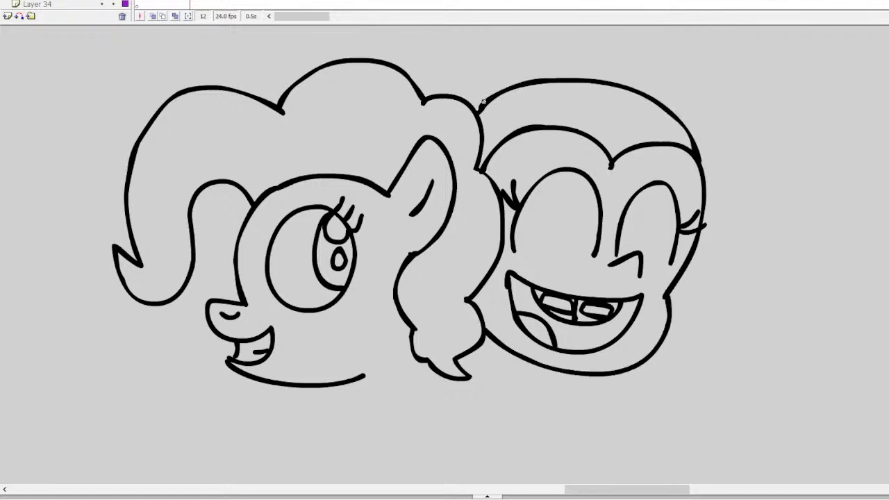
mouse_move(613, 160)
left_mouse_down()
mouse_move(670, 112)
mouse_move(753, 143)
left_mouse_up()
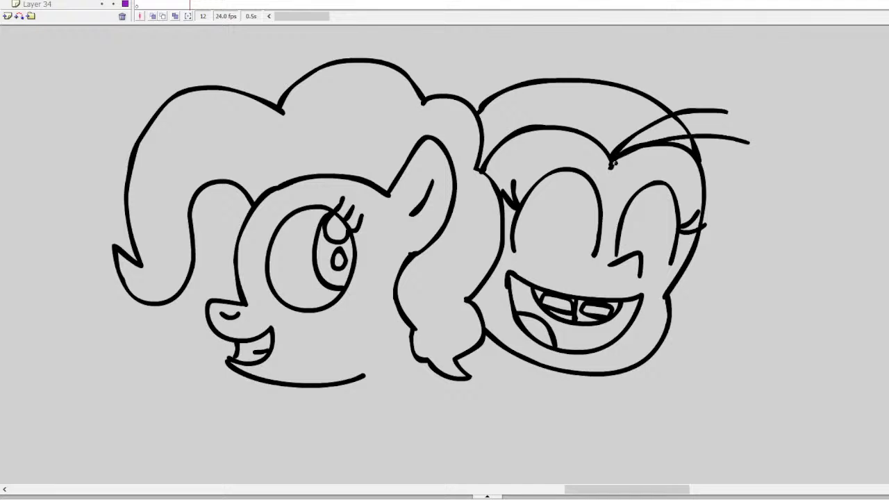
left_click_drag(615, 163, 743, 179)
Step: Draw a small heart-shaped hair tie between the two heads and a curved ponytail arching from it behind the pony's mane
scroll(430, 250, "down", 2)
scroll(431, 251, "up", 4)
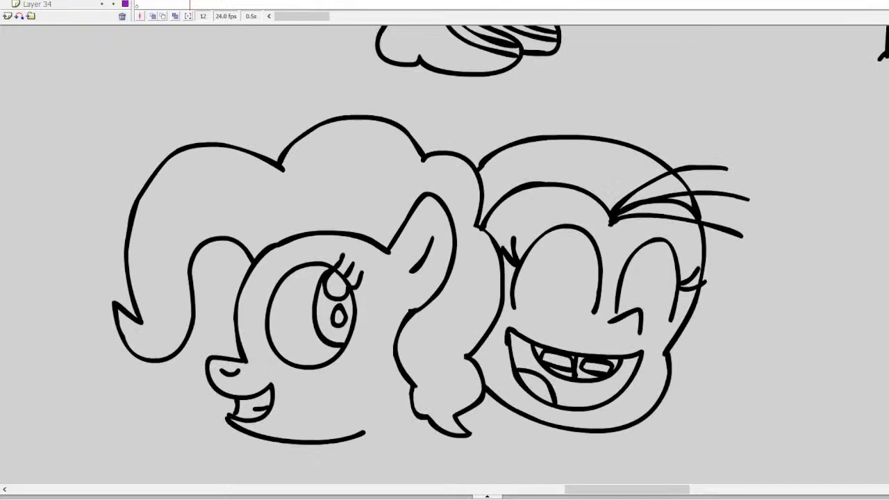
mouse_move(498, 146)
left_mouse_down()
mouse_move(492, 120)
mouse_move(459, 124)
mouse_move(441, 132)
mouse_move(440, 154)
left_mouse_up()
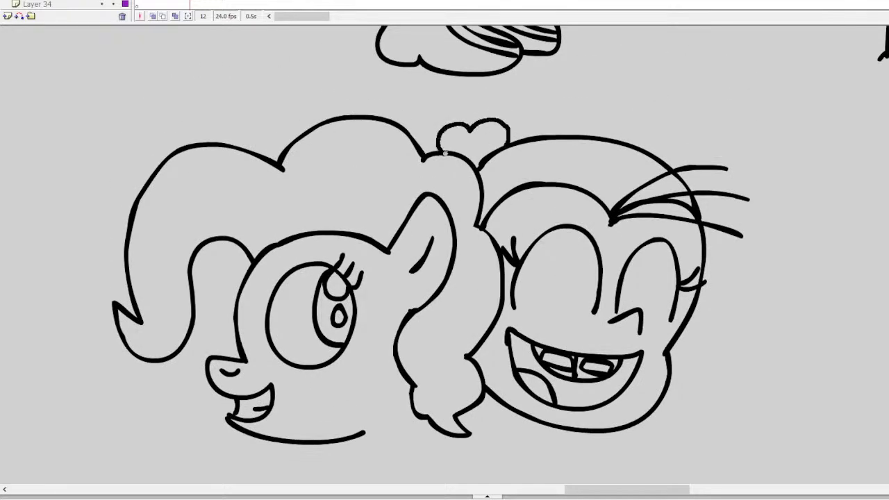
mouse_move(492, 120)
left_mouse_down()
mouse_move(450, 86)
mouse_move(383, 72)
left_mouse_up()
key("ctrl+z")
mouse_move(496, 118)
left_mouse_down()
mouse_move(413, 74)
mouse_move(370, 79)
mouse_move(336, 116)
left_mouse_up()
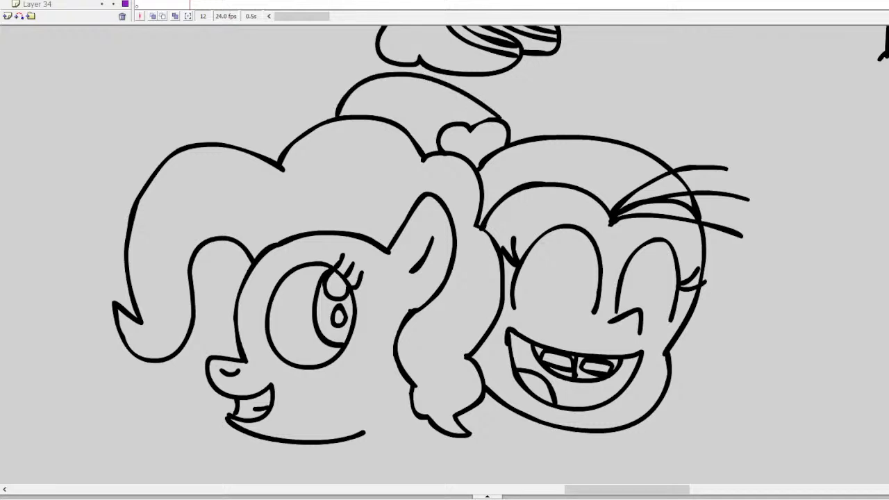
scroll(431, 237, "down", 3)
mouse_move(547, 280)
left_mouse_down()
mouse_move(462, 305)
mouse_move(333, 307)
left_mouse_up()
key("ctrl+z")
mouse_move(571, 284)
left_mouse_down()
mouse_move(385, 302)
mouse_move(372, 290)
mouse_move(325, 311)
mouse_move(340, 320)
mouse_move(327, 324)
mouse_move(337, 338)
mouse_move(357, 348)
mouse_move(381, 321)
mouse_move(582, 311)
mouse_move(603, 297)
mouse_move(587, 279)
left_mouse_up()
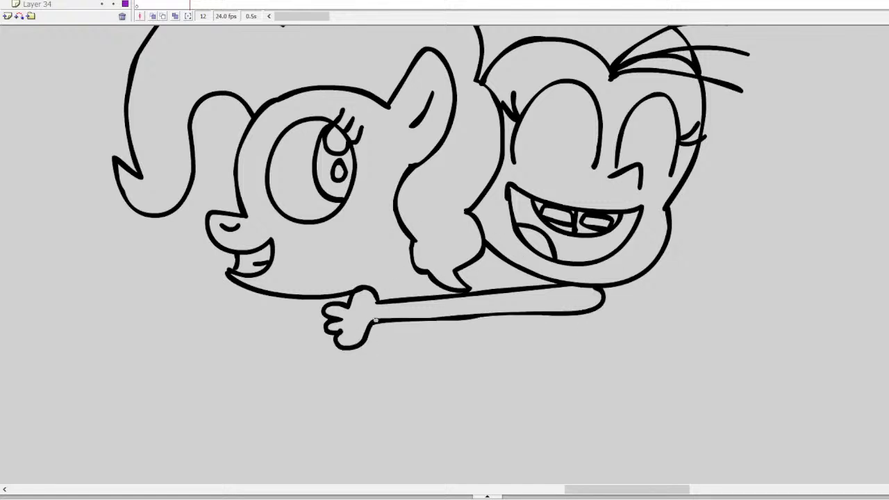
key("ctrl+z")
key("ctrl+z")
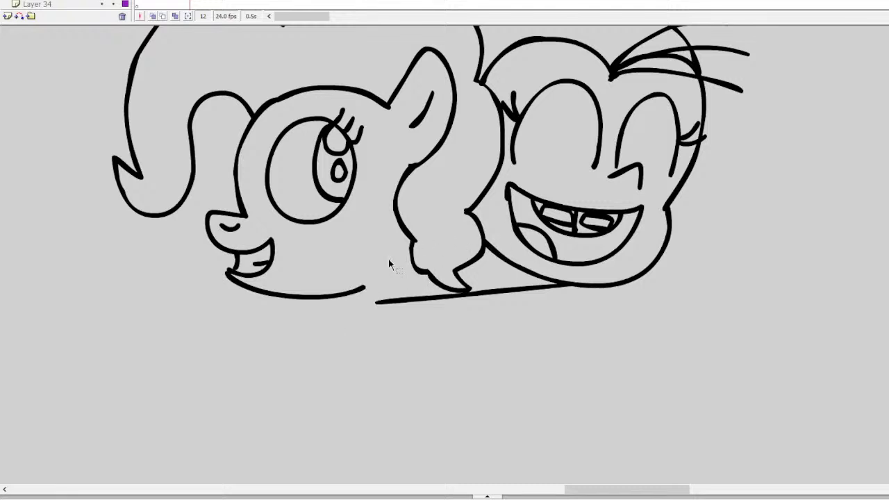
key("ctrl+z")
Step: Draw the pony's raised foreleg with a rounded hoof beneath the end of the jaw line
mouse_move(368, 289)
left_mouse_down()
mouse_move(328, 322)
mouse_move(360, 349)
mouse_move(432, 314)
left_mouse_up()
left_click_drag(366, 291, 450, 290)
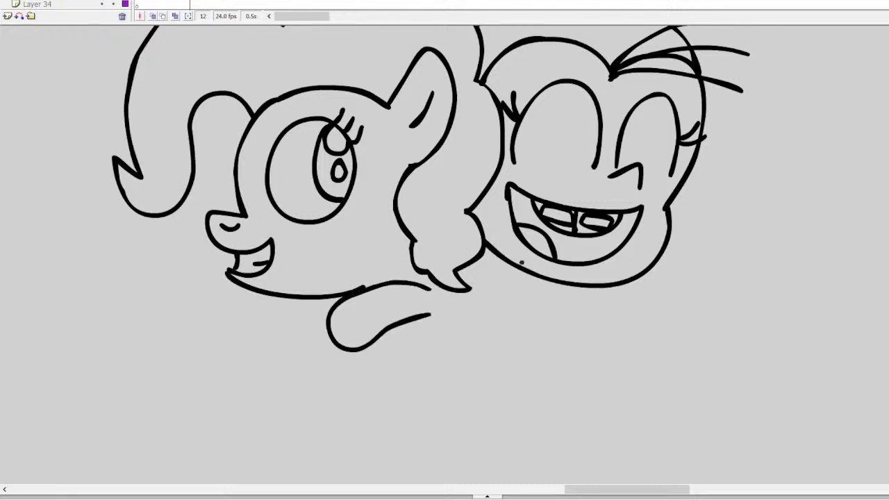
left_click_drag(599, 284, 424, 315)
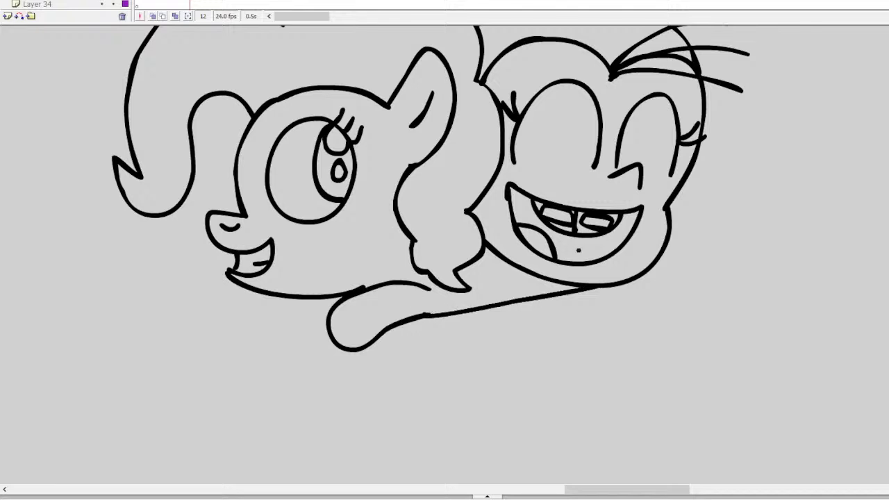
mouse_move(600, 288)
left_mouse_down()
mouse_move(583, 314)
mouse_move(408, 345)
mouse_move(394, 369)
mouse_move(382, 353)
mouse_move(355, 366)
mouse_move(365, 345)
left_mouse_up()
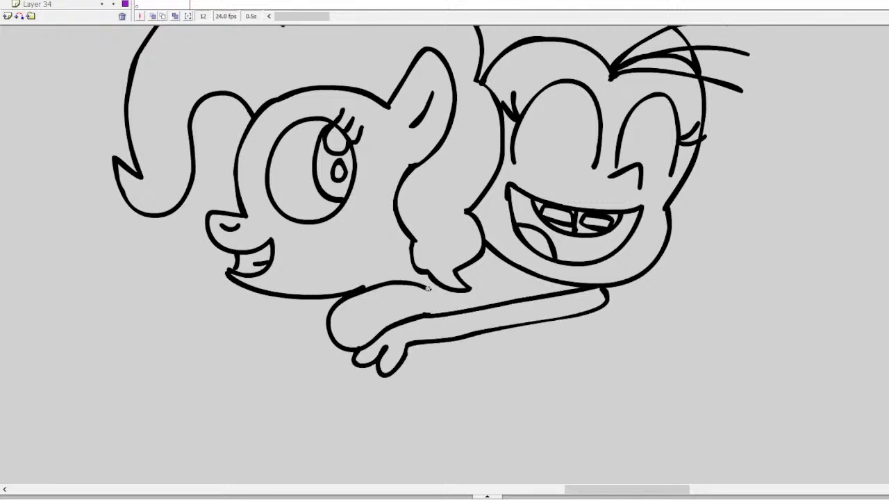
mouse_move(428, 287)
left_mouse_down()
mouse_move(447, 297)
mouse_move(438, 309)
mouse_move(453, 287)
mouse_move(454, 309)
left_mouse_up()
mouse_move(330, 326)
left_mouse_down()
mouse_move(297, 325)
mouse_move(300, 299)
left_mouse_up()
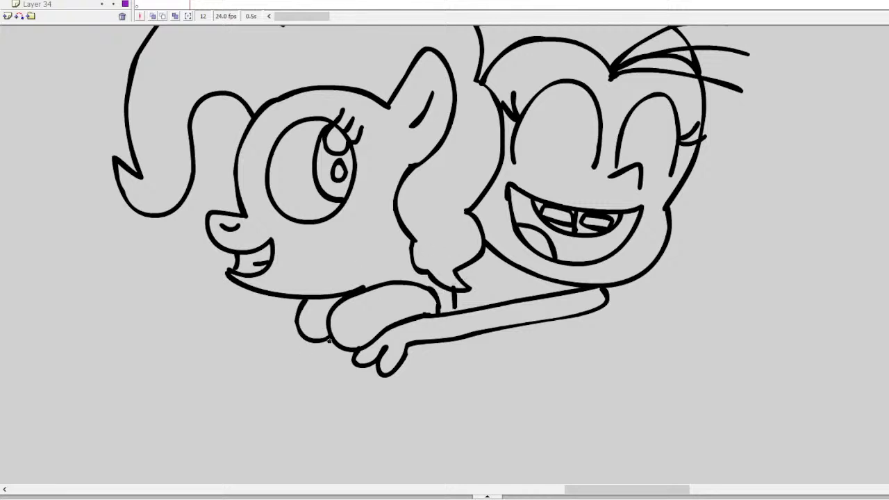
mouse_move(330, 342)
left_mouse_down()
mouse_move(352, 356)
mouse_move(339, 378)
mouse_move(300, 332)
left_mouse_up()
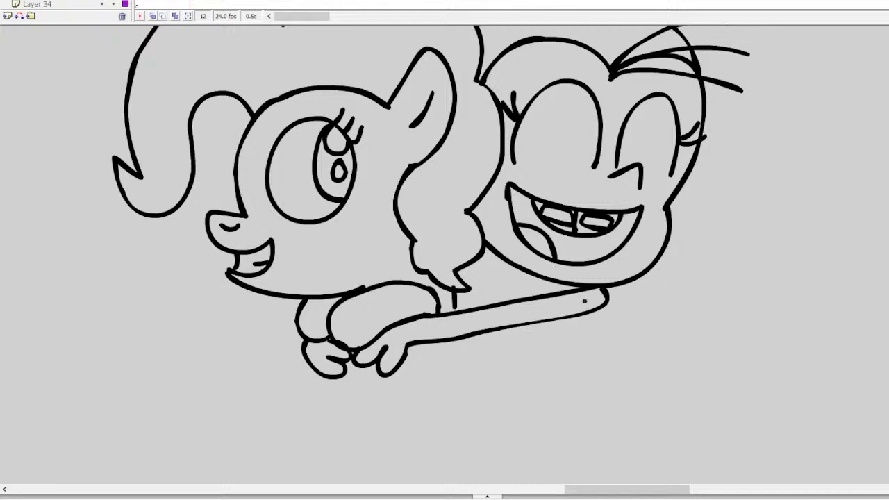
mouse_move(574, 317)
left_mouse_down()
mouse_move(546, 350)
mouse_move(530, 395)
left_mouse_up()
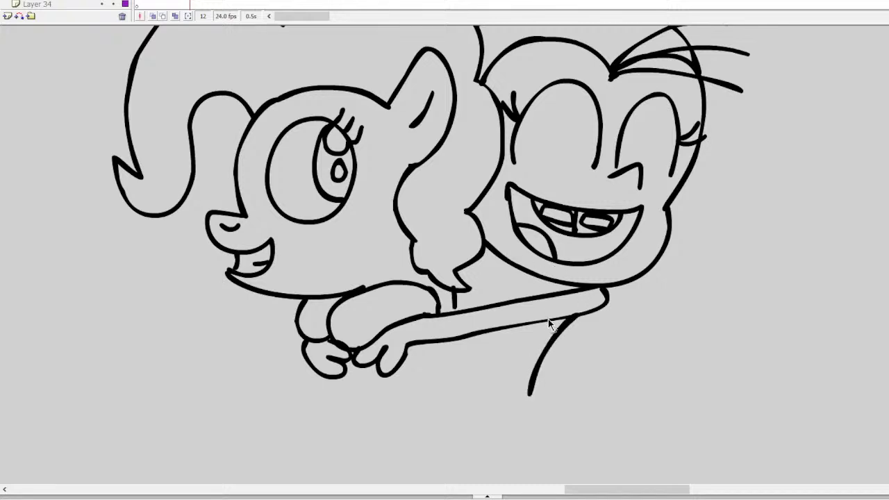
key("ctrl+z")
left_click_drag(548, 320, 520, 380)
left_click_drag(503, 261, 451, 316)
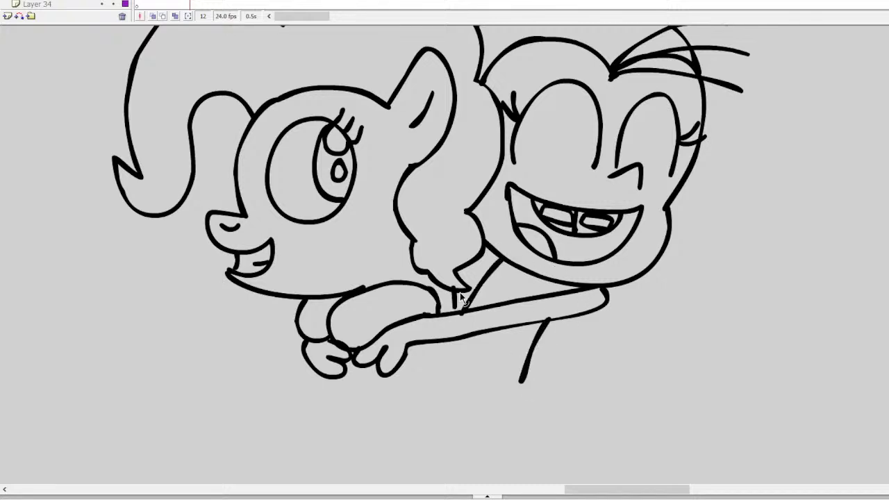
key("ctrl+z")
key("ctrl+z")
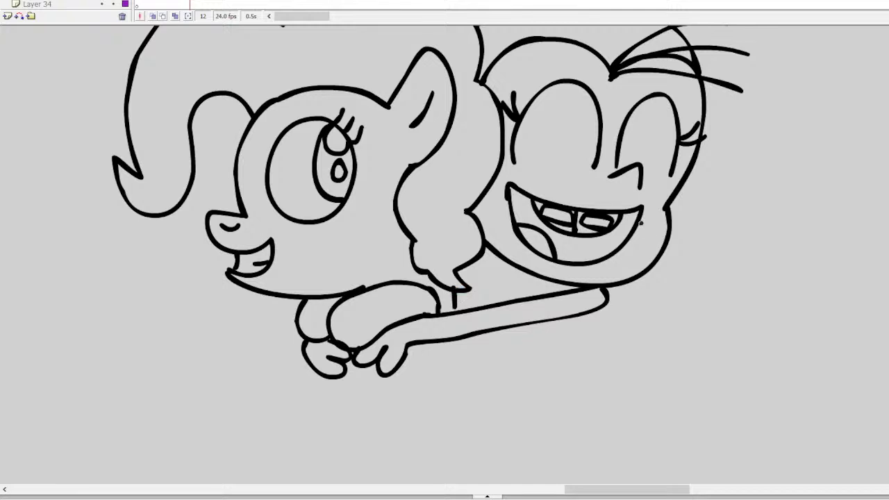
key("ctrl+z")
key("ctrl+z")
key("ctrl+z")
key("ctrl+z")
key("ctrl+z")
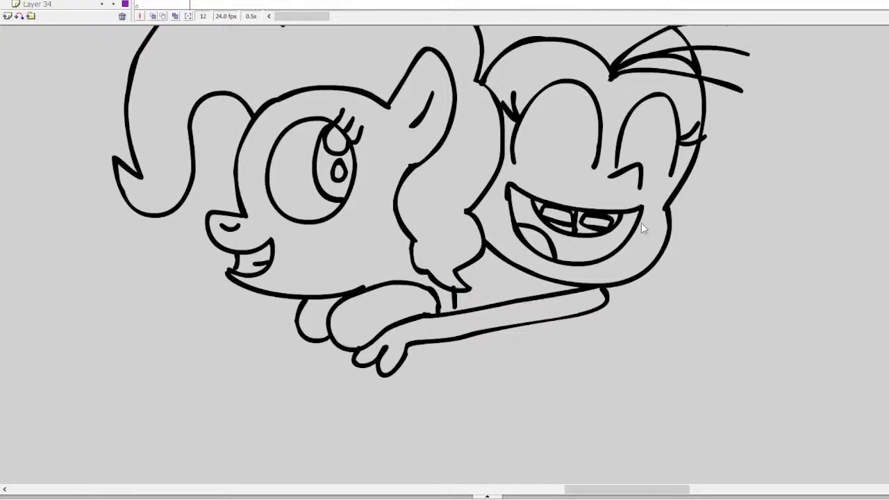
key("ctrl+z")
key("ctrl+z")
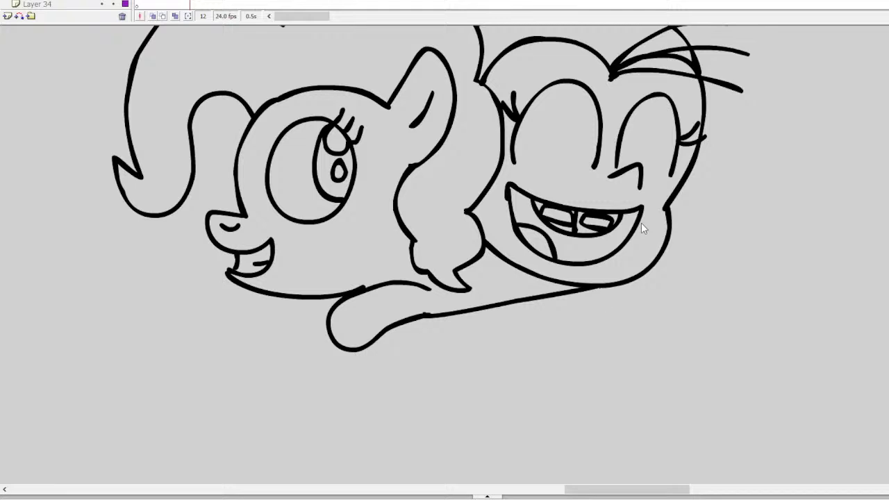
left_click_drag(516, 268, 414, 321)
key("ctrl+z")
Step: Draw the second character's neck line and an arm hugging the pony beneath the foreleg, with both fingered hands meeting in front
mouse_move(502, 280)
left_mouse_down()
mouse_move(532, 305)
mouse_move(483, 318)
mouse_move(493, 285)
mouse_move(416, 314)
left_mouse_up()
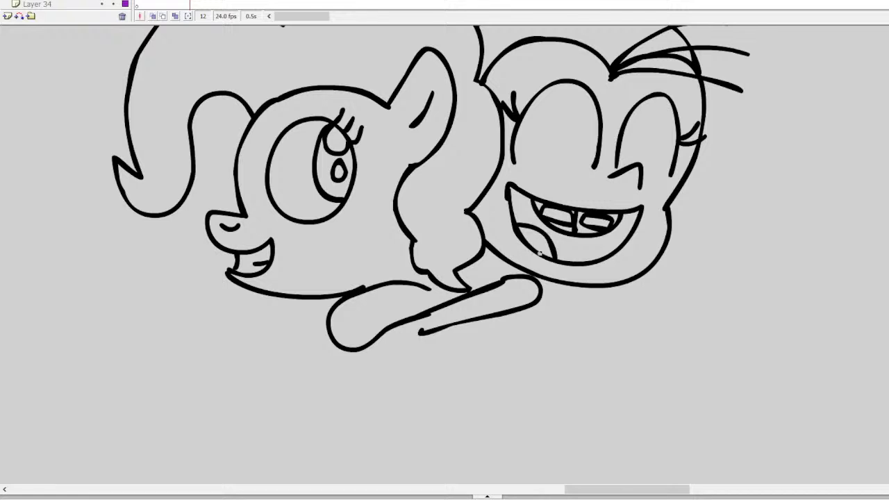
left_click_drag(487, 246, 499, 279)
mouse_move(422, 332)
left_mouse_down()
mouse_move(355, 360)
mouse_move(321, 358)
mouse_move(314, 334)
mouse_move(330, 307)
left_mouse_up()
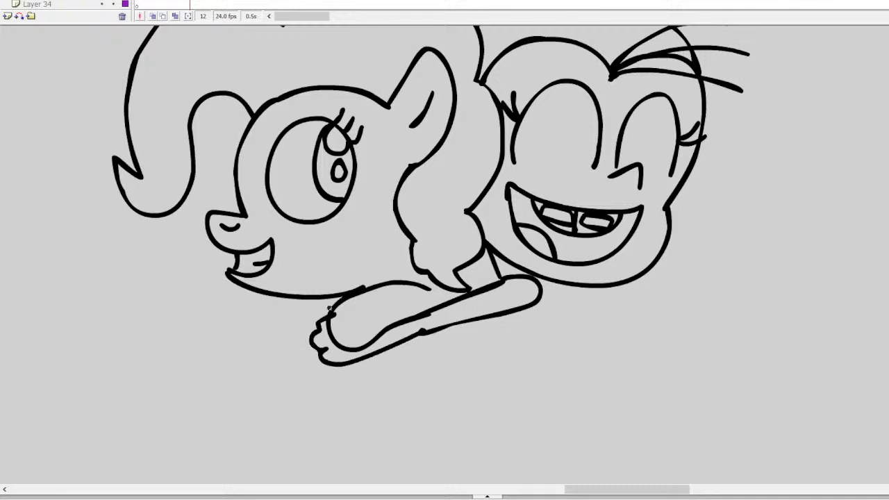
mouse_move(373, 346)
left_mouse_down()
mouse_move(390, 360)
mouse_move(374, 368)
mouse_move(363, 394)
mouse_move(333, 353)
left_mouse_up()
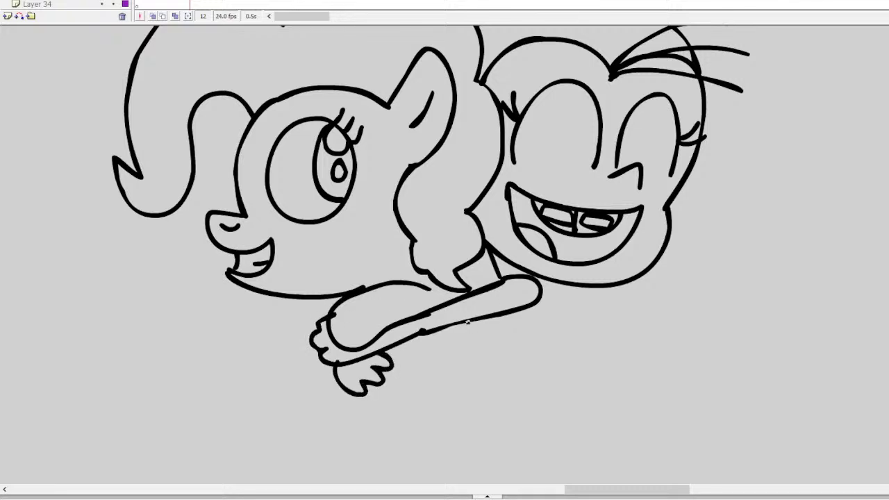
Step: Draw the pony's short back and belly lines, two hind legs hanging below the hugging arm, and the far foreleg beneath the jaw
left_click_drag(468, 322, 474, 376)
key("ctrl+z")
left_click_drag(480, 315, 489, 350)
scroll(430, 208, "down", 3)
mouse_move(467, 281)
left_mouse_down()
mouse_move(408, 307)
mouse_move(410, 351)
left_mouse_up()
mouse_move(505, 314)
left_mouse_down()
mouse_move(462, 346)
mouse_move(490, 400)
mouse_move(407, 436)
mouse_move(407, 351)
left_mouse_up()
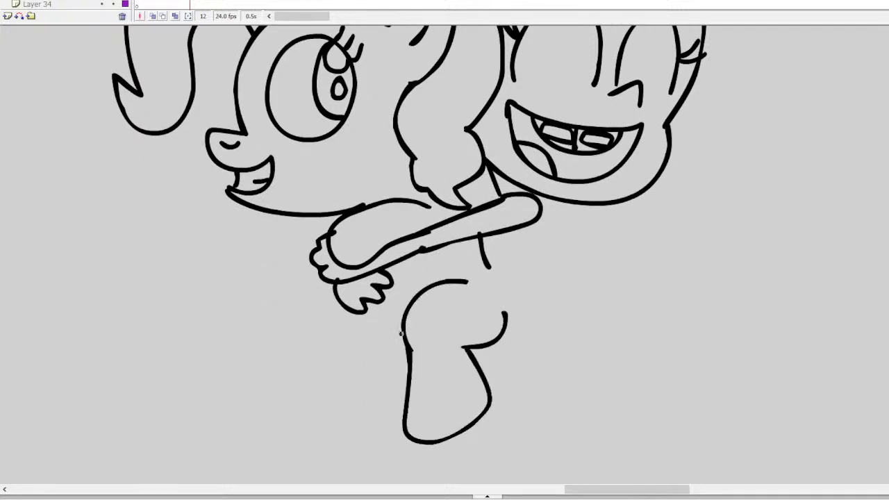
mouse_move(401, 264)
left_mouse_down()
mouse_move(417, 292)
mouse_move(386, 310)
mouse_move(379, 405)
mouse_move(410, 419)
left_mouse_up()
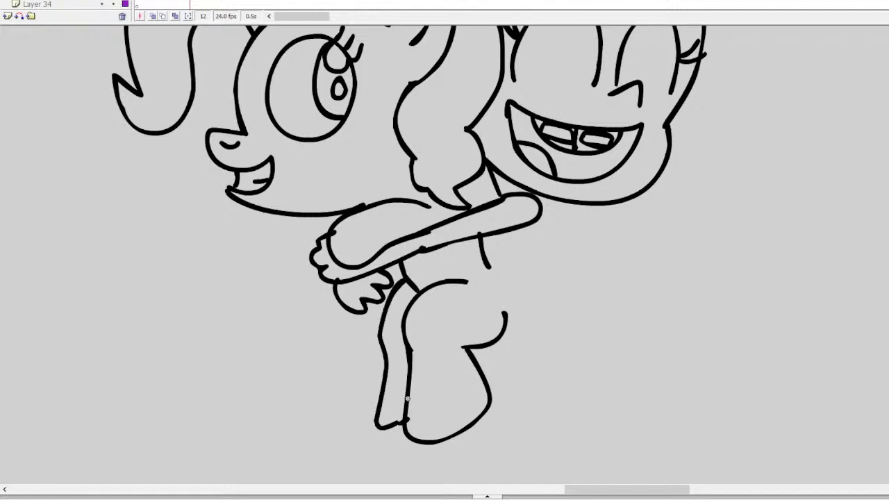
mouse_move(314, 216)
left_mouse_down()
mouse_move(314, 240)
mouse_move(330, 228)
mouse_move(321, 236)
mouse_move(320, 216)
mouse_move(307, 222)
mouse_move(308, 251)
mouse_move(331, 254)
left_mouse_up()
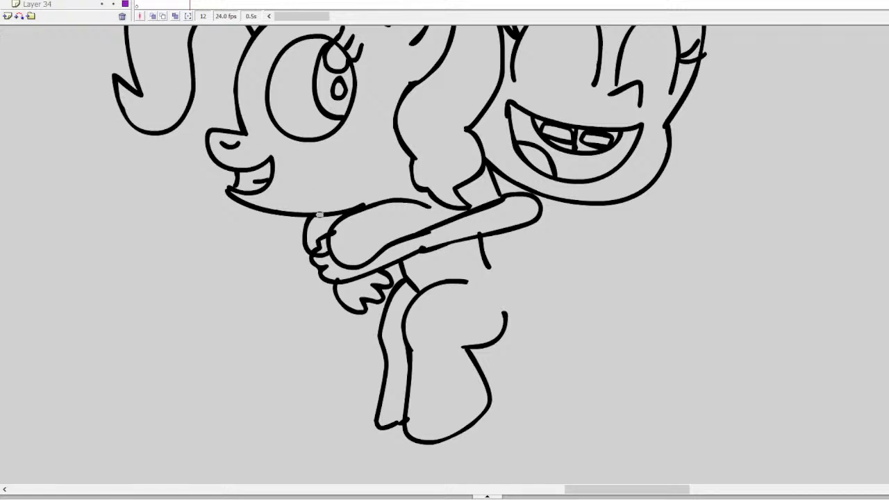
Step: Complete the pony's back line down to the rump and add a hip mark of two cyan ovals and one yellow oval
key("ctrl+z")
key("ctrl+z")
key("ctrl+z")
key("ctrl+z")
key("ctrl+z")
left_click_drag(486, 268, 503, 297)
left_click(482, 328)
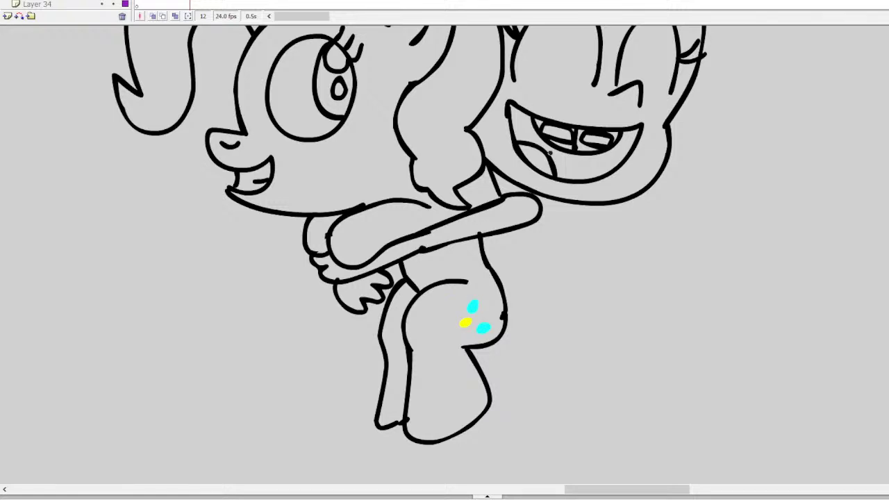
Step: Draw the second character's back line below the hugging arm and a fluffy, scalloped tail curling out from the pony's rump
mouse_move(500, 177)
left_mouse_down()
mouse_move(546, 207)
mouse_move(546, 198)
mouse_move(535, 245)
mouse_move(526, 318)
left_mouse_up()
key("ctrl+z")
mouse_move(533, 222)
left_mouse_down()
mouse_move(526, 305)
mouse_move(501, 319)
left_mouse_up()
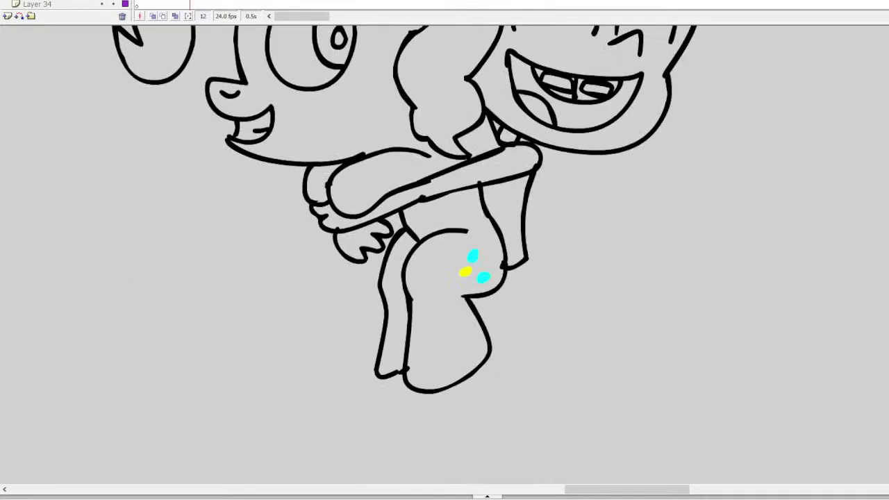
scroll(647, 240, "up", 1)
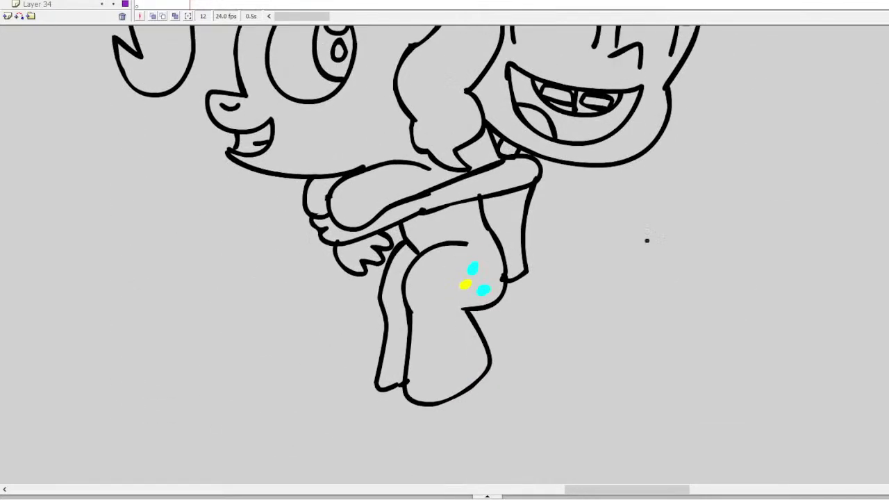
key("ctrl+z")
mouse_move(506, 254)
left_mouse_down()
mouse_move(603, 266)
mouse_move(668, 285)
mouse_move(653, 362)
mouse_move(661, 396)
mouse_move(672, 400)
mouse_move(591, 372)
mouse_move(572, 344)
mouse_move(535, 317)
mouse_move(510, 312)
mouse_move(499, 290)
left_mouse_up()
left_click_drag(537, 179, 512, 246)
Step: Draw the second character's flared skirt behind the pony's hind leg and fill it with crossing plaid lines
mouse_move(512, 317)
left_mouse_down()
mouse_move(539, 389)
mouse_move(458, 400)
left_mouse_up()
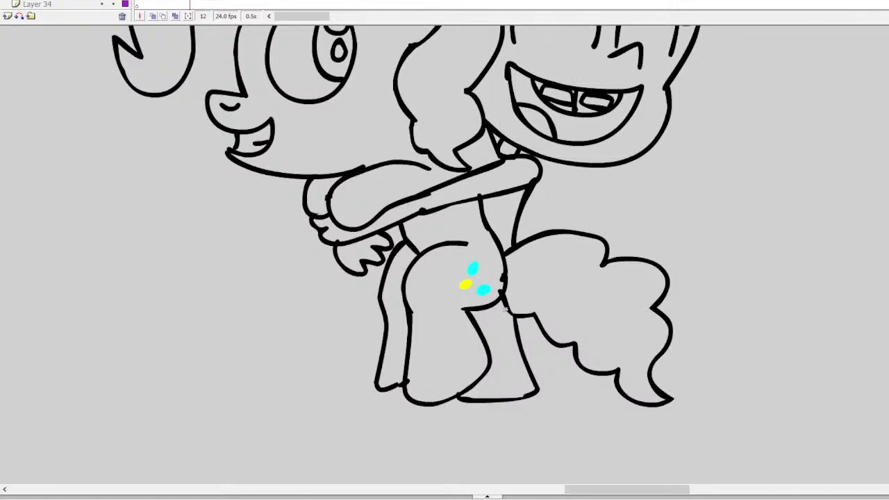
left_click_drag(505, 309, 518, 398)
left_click_drag(486, 310, 487, 338)
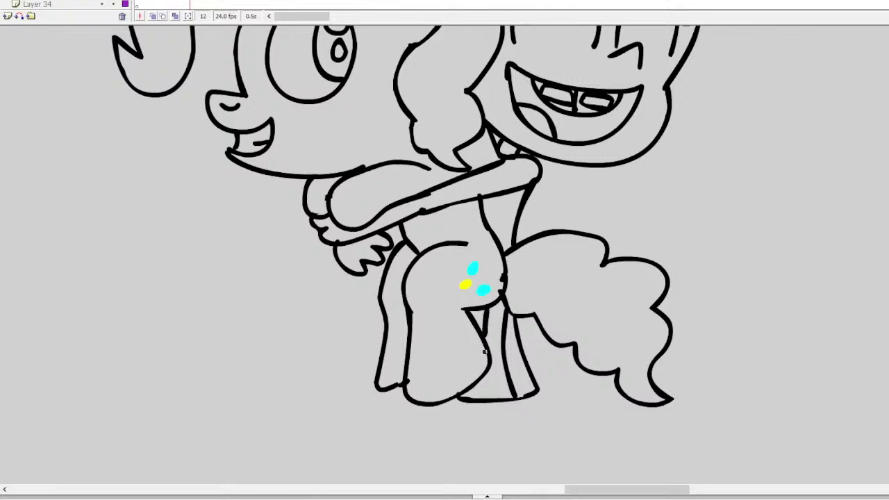
left_click_drag(482, 375, 487, 399)
mouse_move(478, 325)
left_mouse_down()
mouse_move(510, 326)
mouse_move(517, 353)
left_mouse_up()
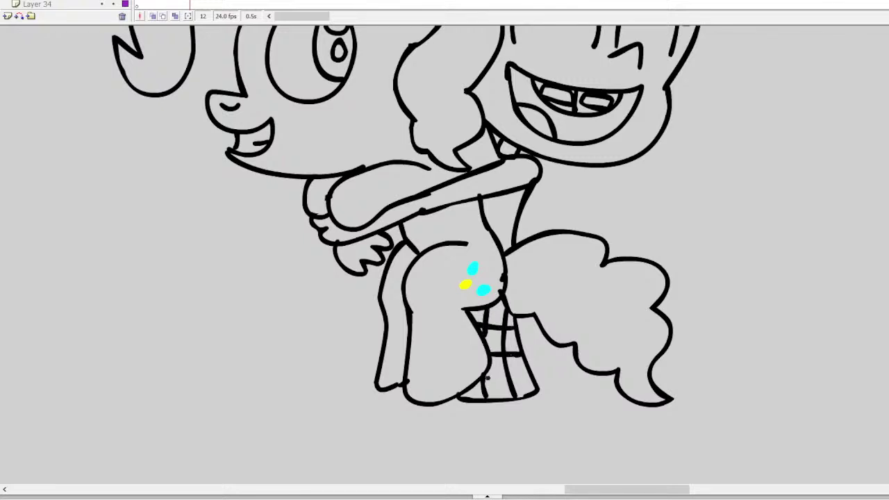
left_click_drag(476, 381, 527, 375)
Step: Draw the second character's two slim legs below the skirt, ending in rounded shoes topped with flowers
scroll(445, 255, "up", 5)
scroll(444, 255, "down", 8)
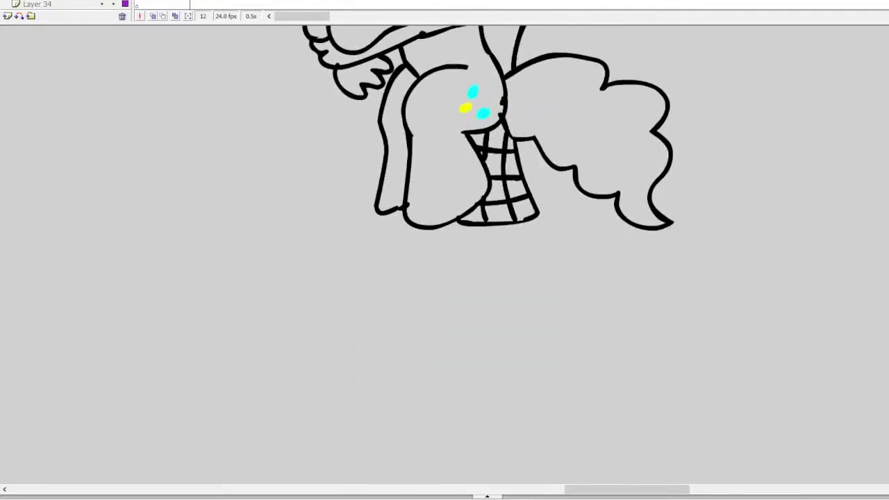
scroll(560, 243, "up", 1)
left_click_drag(507, 251, 518, 332)
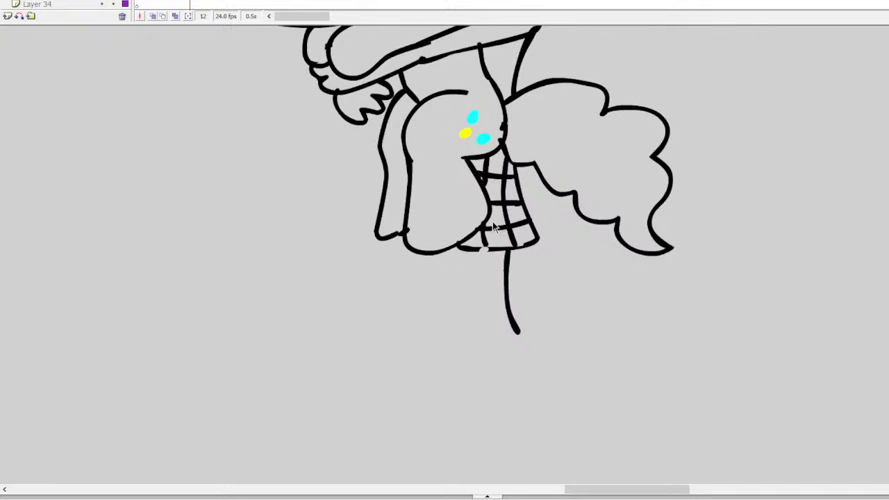
mouse_move(481, 251)
left_mouse_down()
mouse_move(490, 337)
mouse_move(465, 262)
mouse_move(471, 337)
mouse_move(512, 379)
mouse_move(496, 367)
mouse_move(457, 379)
mouse_move(539, 381)
mouse_move(532, 417)
mouse_move(476, 407)
mouse_move(472, 383)
mouse_move(489, 365)
mouse_move(461, 352)
mouse_move(434, 360)
mouse_move(424, 382)
mouse_move(495, 356)
mouse_move(496, 383)
mouse_move(458, 361)
mouse_move(479, 351)
left_mouse_up()
key("ctrl+z")
left_click_drag(518, 325, 533, 374)
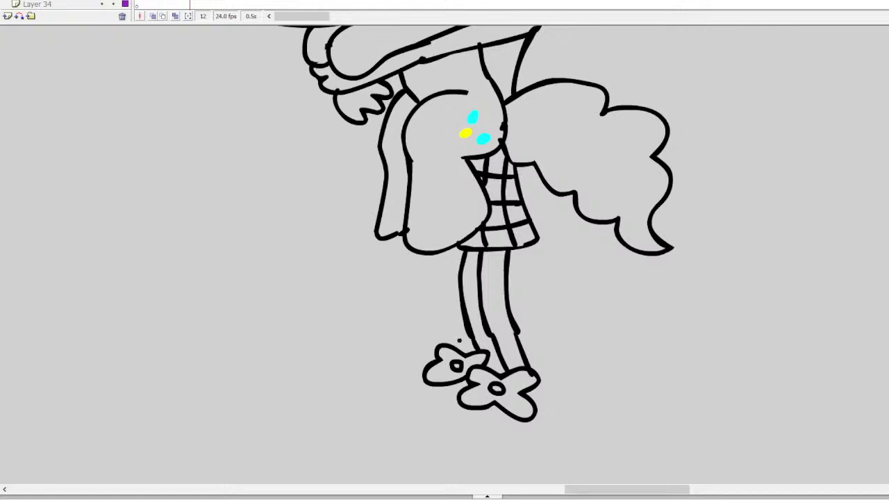
mouse_move(424, 375)
left_mouse_down()
mouse_move(410, 412)
mouse_move(424, 387)
left_mouse_up()
mouse_move(473, 382)
left_mouse_down()
mouse_move(424, 430)
mouse_move(553, 429)
mouse_move(532, 372)
left_mouse_up()
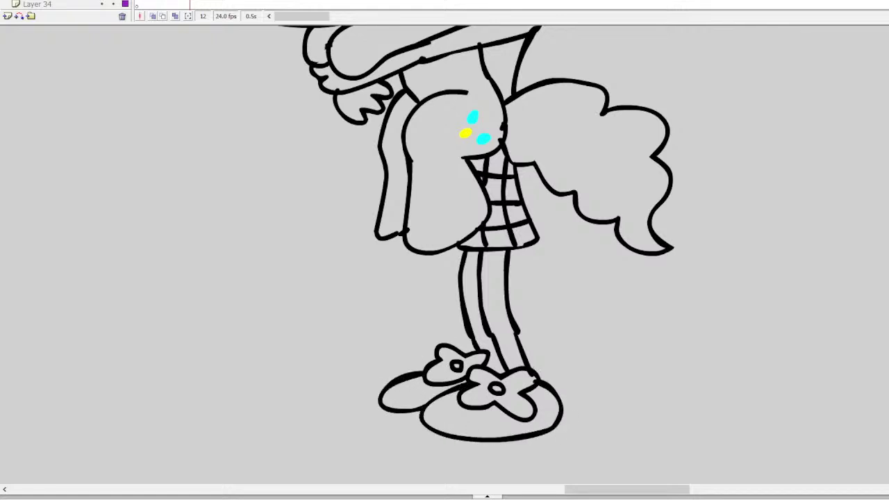
Step: Add a curved outer iris line beside the pupil in the pony's eye
scroll(445, 256, "up", 5)
scroll(431, 255, "up", 2)
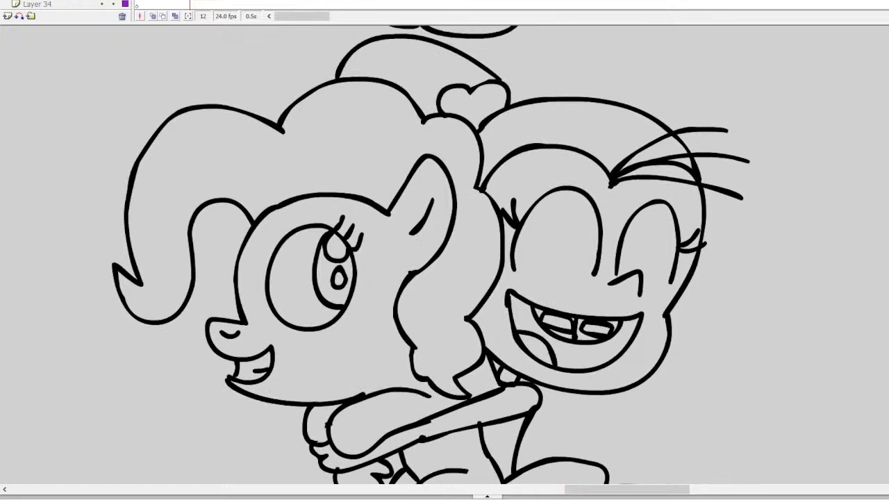
scroll(431, 255, "up", 2)
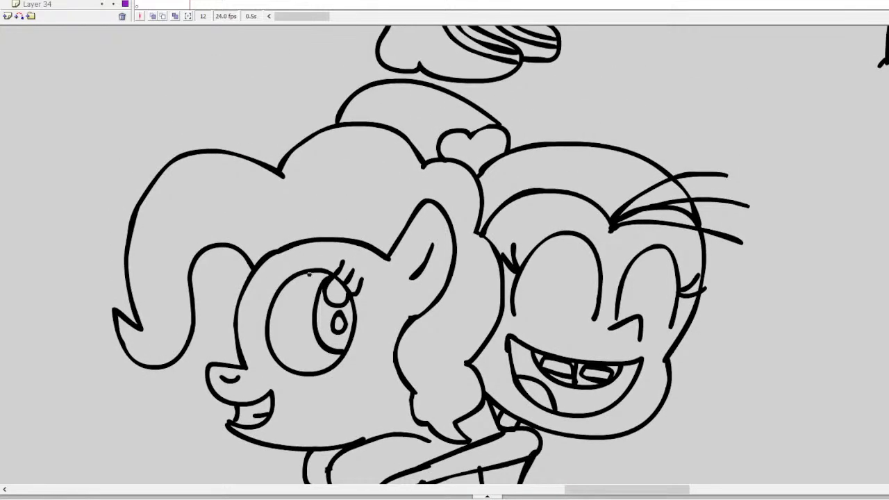
mouse_move(309, 274)
left_mouse_down()
mouse_move(303, 316)
mouse_move(321, 363)
left_mouse_up()
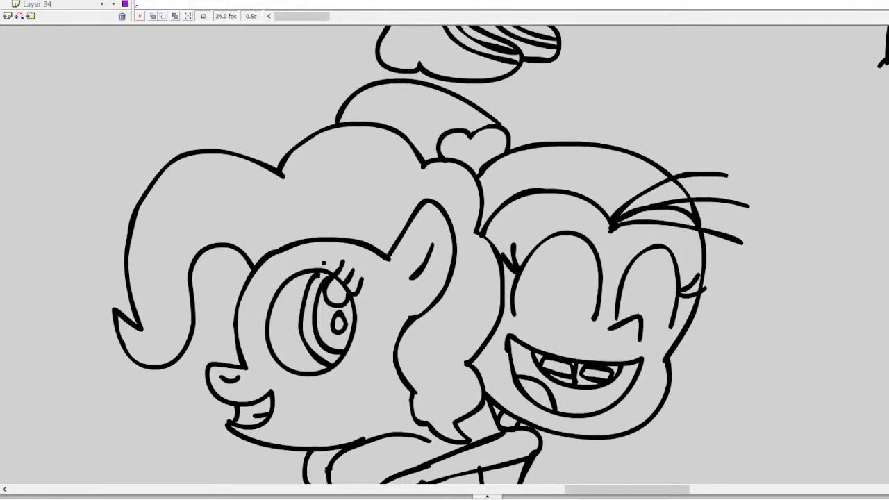
Step: Go to frame 31 of Layer 34 and draw a small round eye with a dot pupil on the empty canvas
left_click_drag(625, 490, 761, 479)
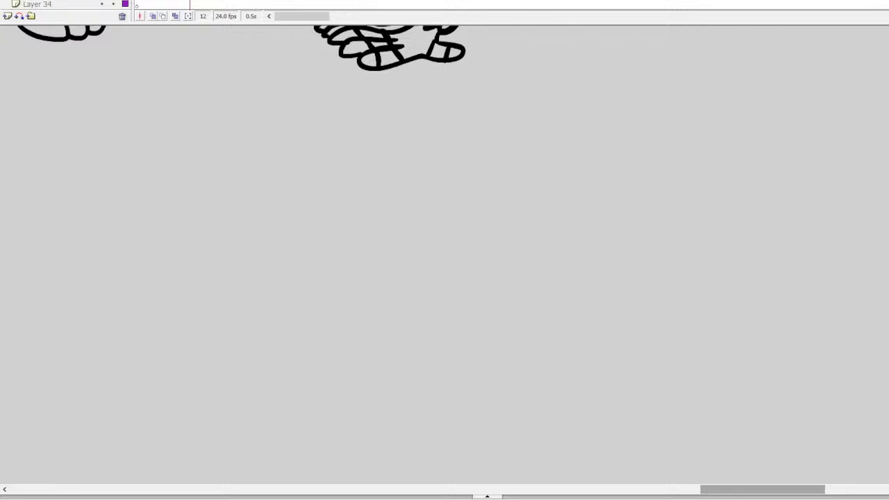
left_click(280, 5)
key("Delete")
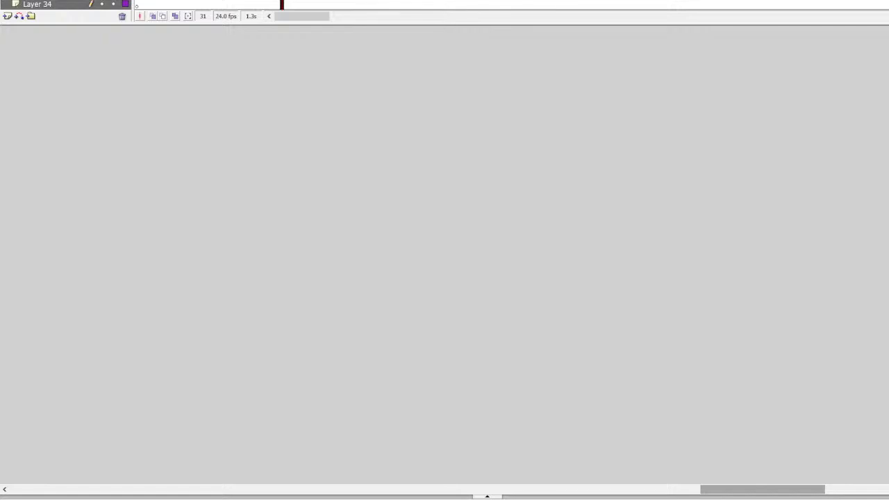
left_click(217, 188)
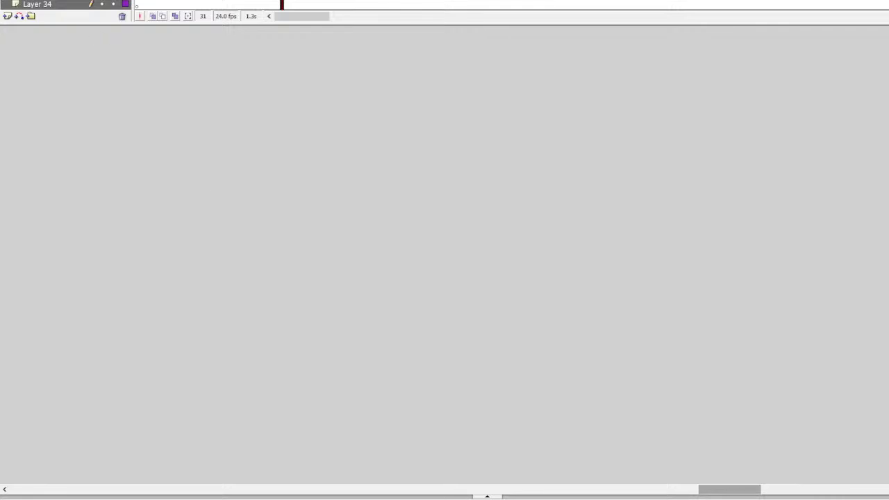
mouse_move(251, 130)
left_mouse_down()
mouse_move(228, 151)
mouse_move(245, 167)
mouse_move(264, 151)
mouse_move(252, 129)
left_mouse_up()
left_click(242, 149)
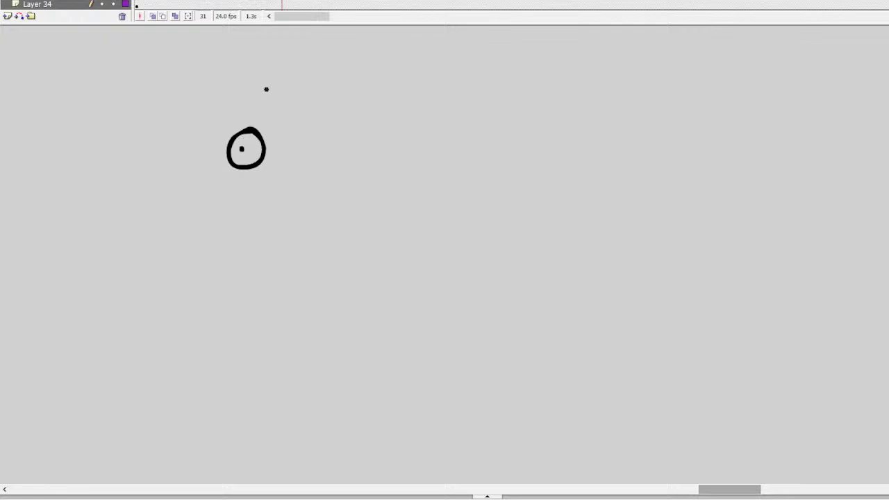
left_click(237, 149)
Step: Draw a large drooping nose sloping down beside the eye, with a curled nostril at its base
mouse_move(210, 122)
left_mouse_down()
mouse_move(158, 158)
mouse_move(138, 190)
mouse_move(133, 230)
mouse_move(202, 222)
mouse_move(164, 139)
mouse_move(117, 183)
mouse_move(104, 222)
mouse_move(128, 237)
mouse_move(157, 222)
left_mouse_up()
key("ctrl+z")
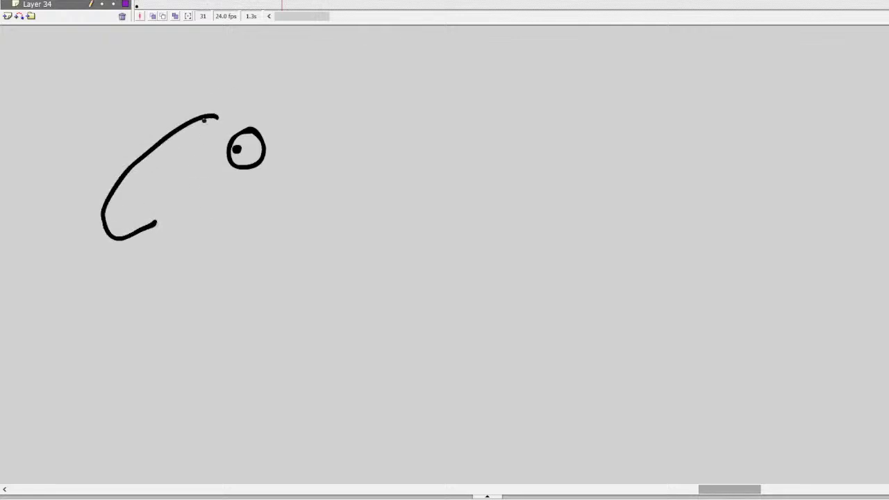
key("ctrl+z")
mouse_move(202, 144)
left_mouse_down()
mouse_move(131, 197)
mouse_move(118, 226)
mouse_move(123, 241)
mouse_move(217, 228)
mouse_move(210, 215)
mouse_move(264, 211)
mouse_move(284, 225)
mouse_move(271, 241)
mouse_move(285, 250)
mouse_move(267, 256)
mouse_move(276, 270)
mouse_move(262, 277)
mouse_move(140, 264)
left_mouse_up()
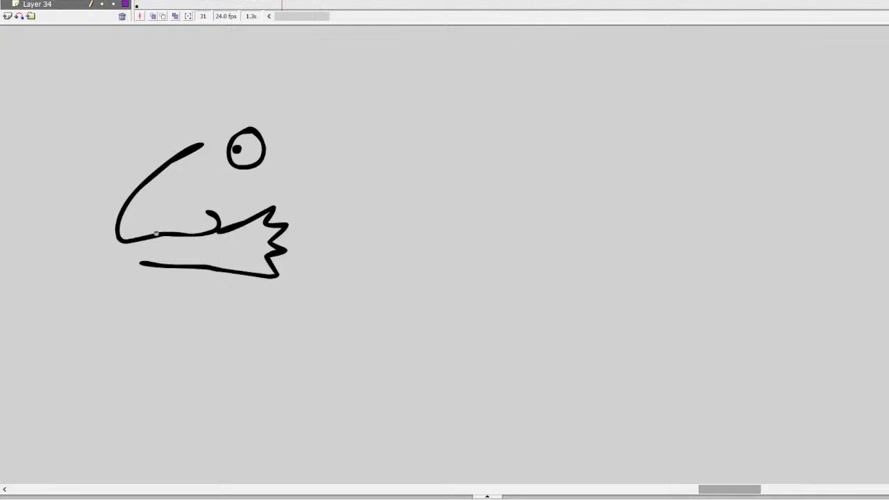
Step: Redraw the near side of the moustache beneath the nose, widening into a jagged, zigzag end
key("ctrl+z")
mouse_move(219, 229)
left_mouse_down()
mouse_move(290, 216)
mouse_move(280, 244)
mouse_move(291, 262)
mouse_move(272, 277)
mouse_move(161, 254)
mouse_move(128, 272)
mouse_move(212, 286)
left_mouse_up()
key("ctrl+z")
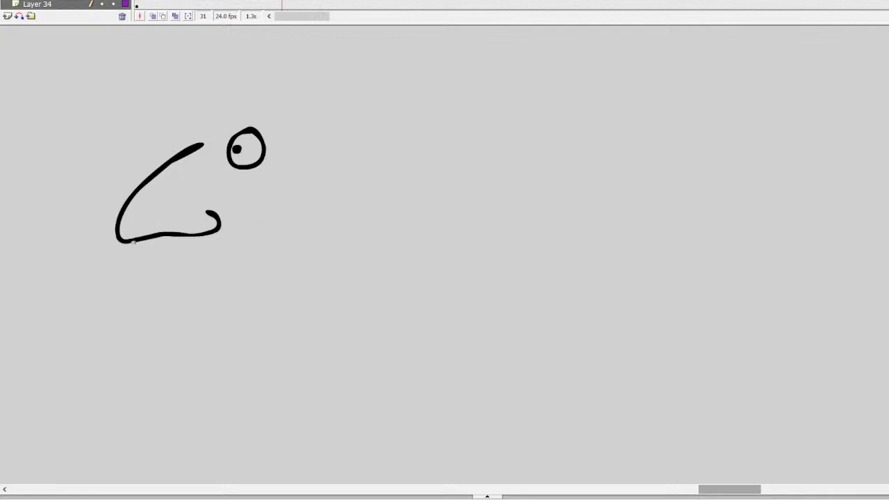
left_click(132, 244)
mouse_move(230, 220)
left_mouse_down()
mouse_move(296, 211)
mouse_move(284, 220)
mouse_move(282, 276)
mouse_move(120, 245)
left_mouse_up()
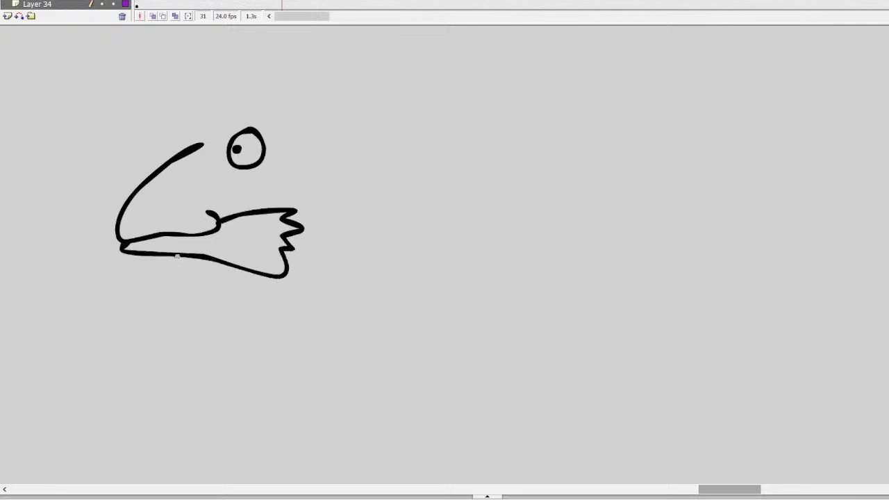
Step: Draw two big front teeth under the moustache and an open mouth behind them with another tooth and a tongue
mouse_move(177, 257)
left_mouse_down()
mouse_move(168, 288)
mouse_move(118, 282)
mouse_move(123, 251)
mouse_move(169, 277)
mouse_move(155, 287)
mouse_move(123, 278)
mouse_move(128, 257)
mouse_move(144, 278)
mouse_move(149, 252)
left_mouse_up()
key("ctrl+z")
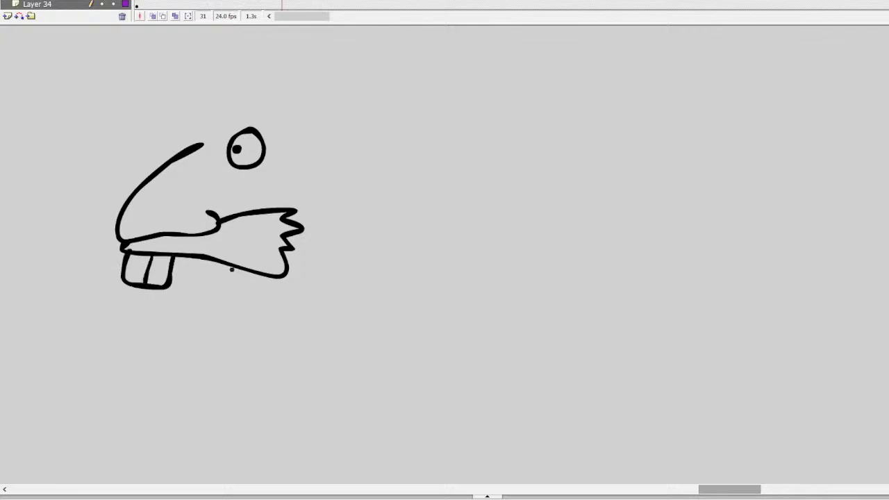
mouse_move(239, 270)
left_mouse_down()
mouse_move(243, 286)
mouse_move(206, 281)
mouse_move(244, 281)
mouse_move(204, 296)
mouse_move(174, 287)
mouse_move(216, 261)
mouse_move(196, 262)
left_mouse_up()
key("ctrl+z")
key("ctrl+z")
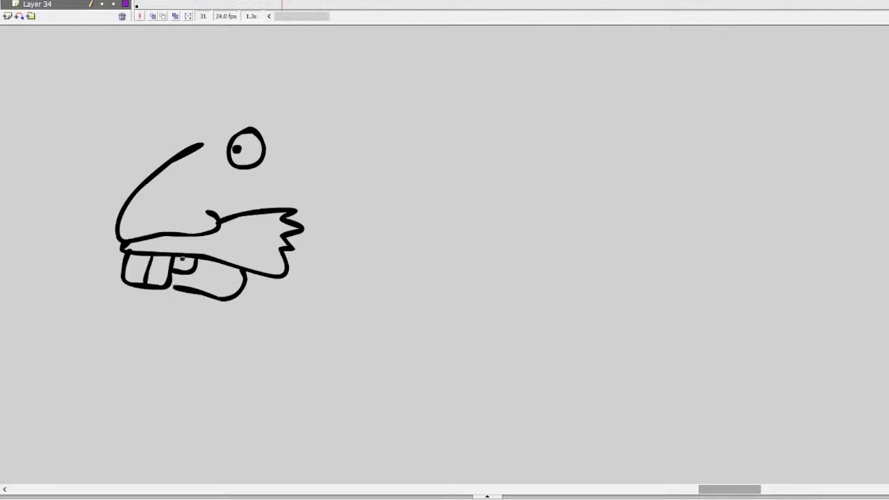
key("ctrl+z")
key("ctrl+z")
mouse_move(211, 260)
left_mouse_down()
mouse_move(223, 288)
mouse_move(206, 304)
mouse_move(145, 297)
left_mouse_up()
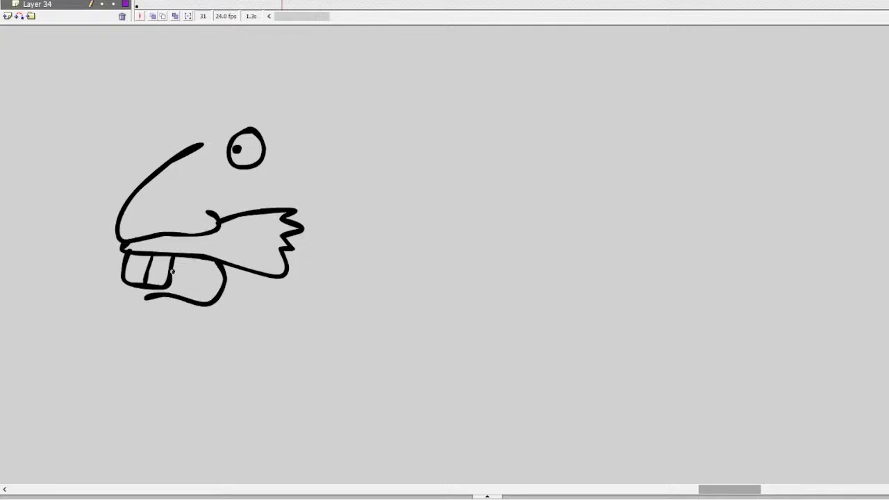
mouse_move(171, 271)
left_mouse_down()
mouse_move(209, 260)
mouse_move(193, 287)
mouse_move(174, 294)
left_mouse_up()
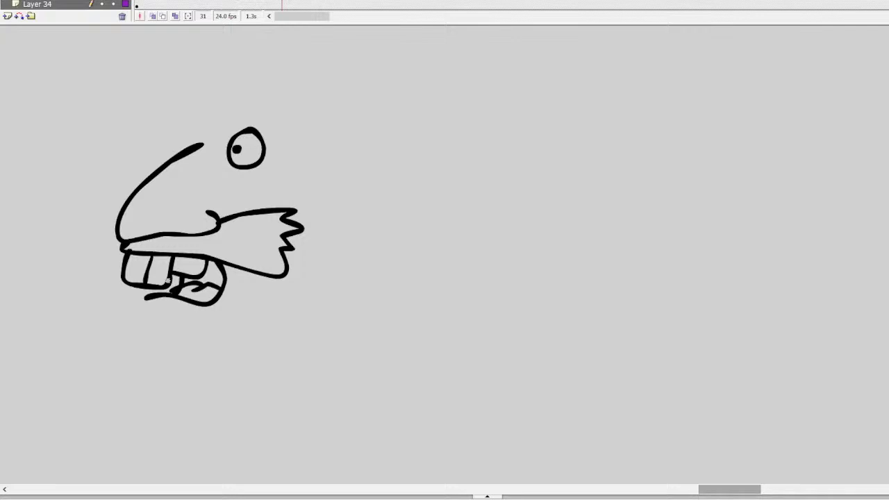
Step: Add the far eye and far moustache tuft on the other side of the nose, and outline the rounded chin and jaw
mouse_move(188, 145)
left_mouse_down()
mouse_move(172, 126)
mouse_move(167, 147)
mouse_move(174, 139)
left_mouse_up()
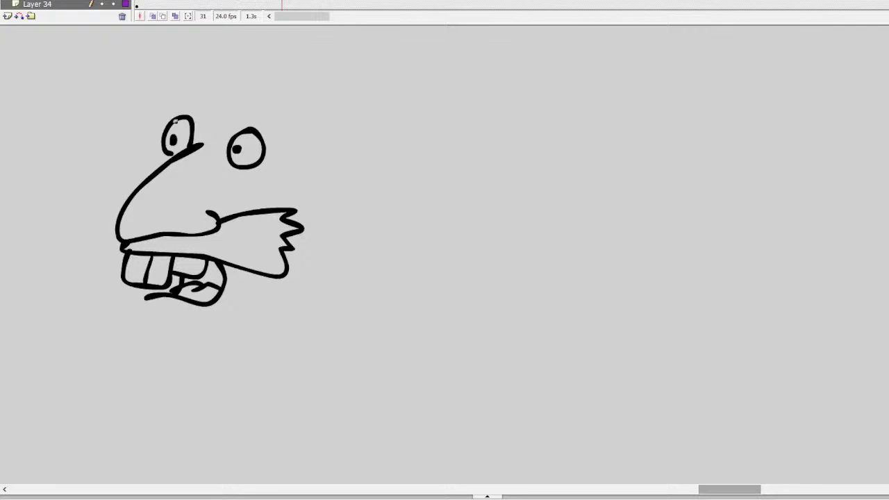
mouse_move(147, 297)
left_mouse_down()
mouse_move(125, 314)
mouse_move(161, 308)
mouse_move(132, 336)
mouse_move(169, 348)
mouse_move(247, 330)
mouse_move(295, 295)
left_mouse_up()
key("ctrl+z")
mouse_move(117, 218)
left_mouse_down()
mouse_move(97, 204)
mouse_move(80, 210)
mouse_move(72, 259)
mouse_move(103, 272)
mouse_move(127, 251)
left_mouse_up()
key("ctrl+z")
mouse_move(124, 202)
left_mouse_down()
mouse_move(77, 201)
mouse_move(68, 242)
mouse_move(77, 263)
mouse_move(120, 258)
left_mouse_up()
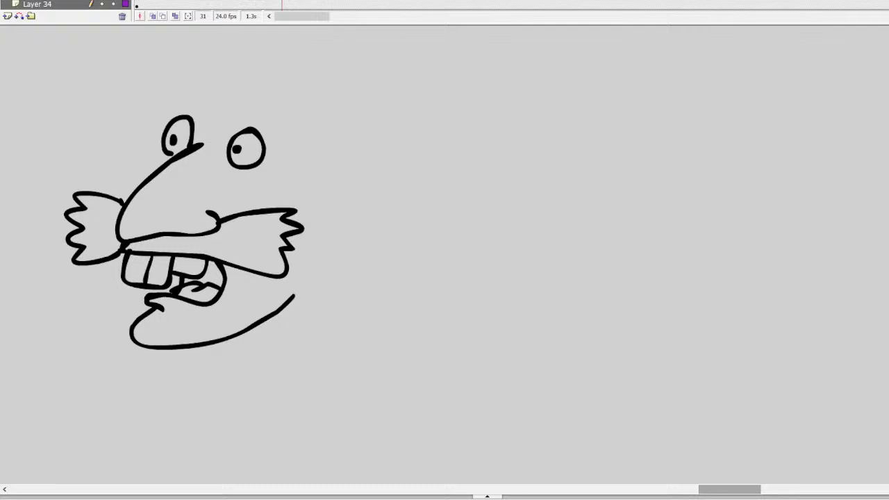
Step: Draw the ear with an inner curl, plus an eyebrow over the far eye and a curved wrinkle beside the near eye
mouse_move(319, 187)
left_mouse_down()
mouse_move(381, 186)
mouse_move(328, 211)
left_mouse_up()
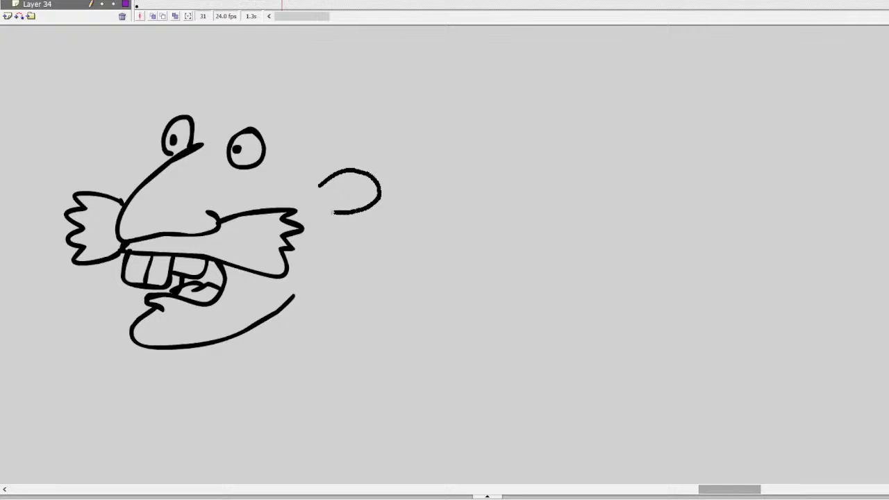
mouse_move(353, 182)
left_mouse_down()
mouse_move(332, 198)
mouse_move(342, 196)
left_mouse_up()
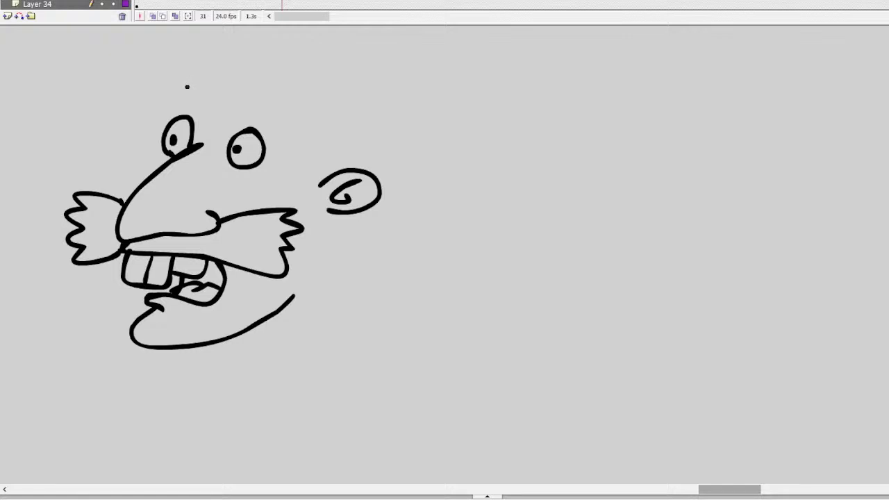
left_click_drag(171, 119, 201, 107)
left_click_drag(244, 129, 273, 120)
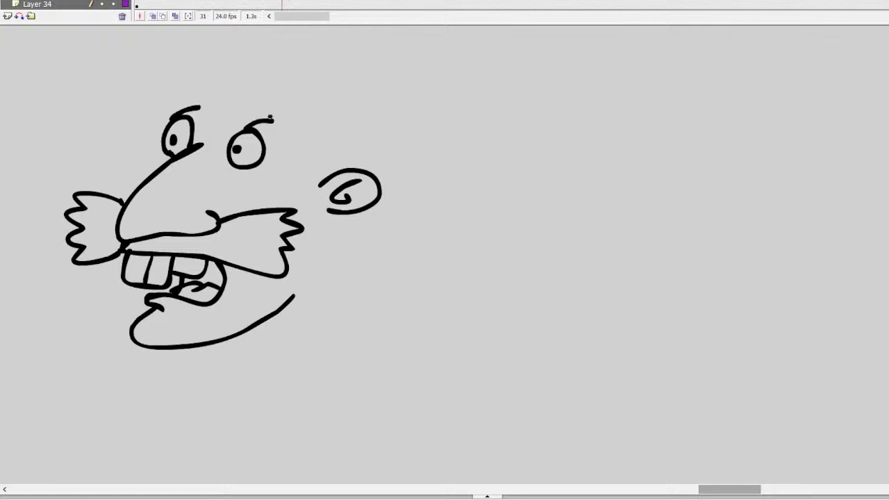
left_click_drag(242, 165, 269, 178)
key("ctrl+z")
key("ctrl+z")
mouse_move(269, 122)
left_mouse_down()
mouse_move(284, 138)
mouse_move(277, 168)
left_mouse_up()
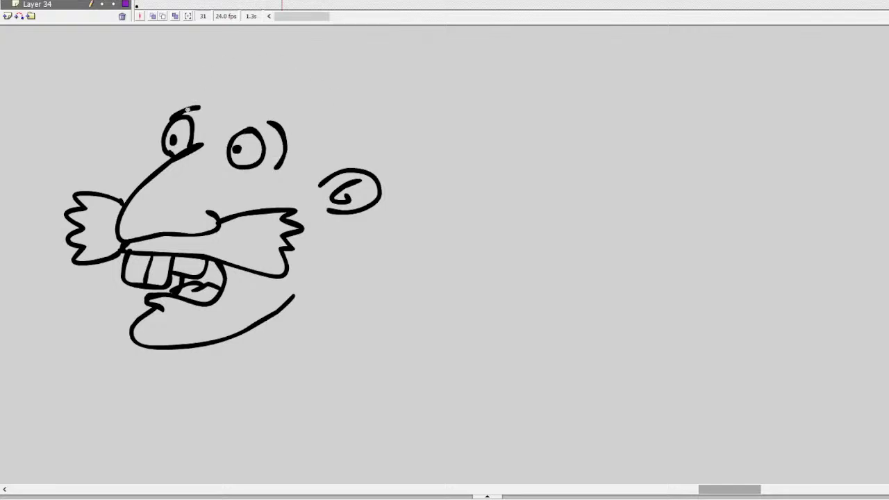
Step: Draw the flat-topped head outline from the far eyebrow across and down to the ear
mouse_move(188, 109)
left_mouse_down()
mouse_move(209, 99)
mouse_move(195, 101)
mouse_move(307, 118)
mouse_move(196, 95)
mouse_move(297, 101)
mouse_move(335, 148)
mouse_move(319, 183)
left_mouse_up()
key("ctrl+z")
key("ctrl+z")
key("ctrl+z")
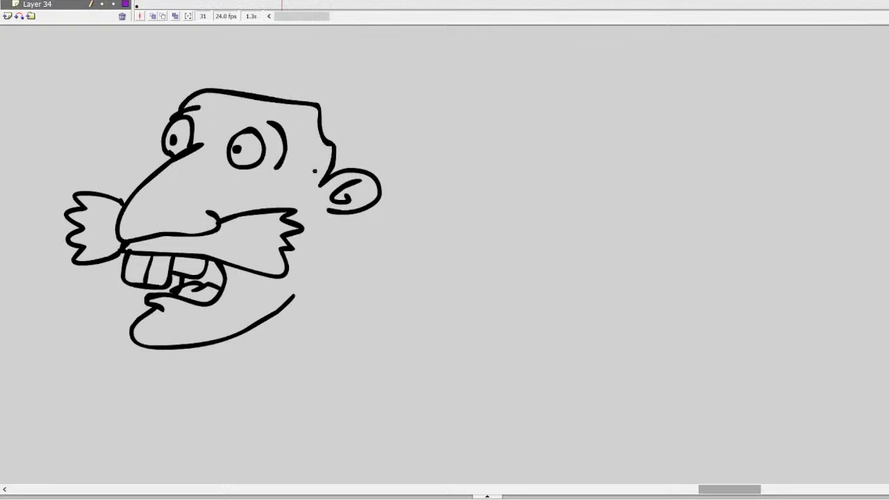
Step: Draw the jaw side and neck below the ear, then a short-sleeved shoulder with a bent arm ending in a fist
mouse_move(330, 216)
left_mouse_down()
mouse_move(285, 303)
mouse_move(311, 324)
mouse_move(259, 359)
mouse_move(221, 362)
mouse_move(334, 341)
mouse_move(363, 383)
mouse_move(293, 414)
left_mouse_up()
key("ctrl+z")
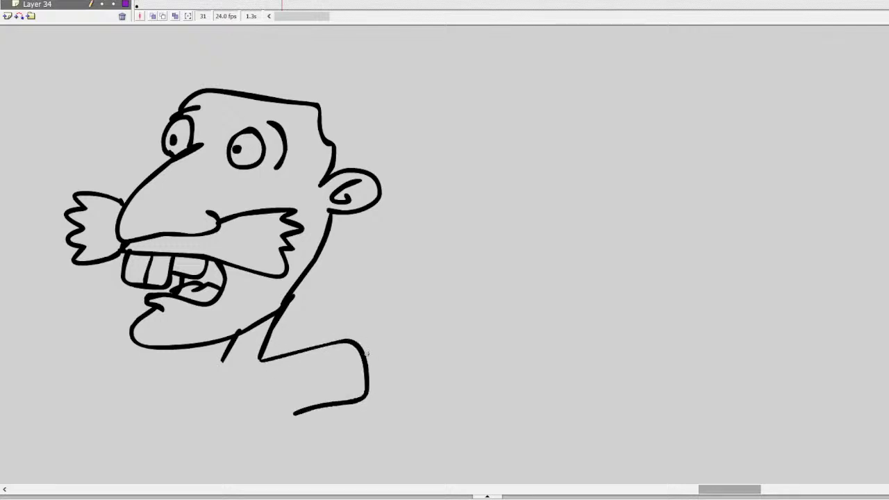
mouse_move(365, 353)
left_mouse_down()
mouse_move(408, 345)
mouse_move(435, 377)
mouse_move(409, 377)
mouse_move(404, 421)
mouse_move(412, 429)
mouse_move(402, 445)
mouse_move(428, 436)
mouse_move(428, 447)
mouse_move(444, 425)
mouse_move(447, 442)
mouse_move(458, 424)
mouse_move(437, 389)
left_mouse_up()
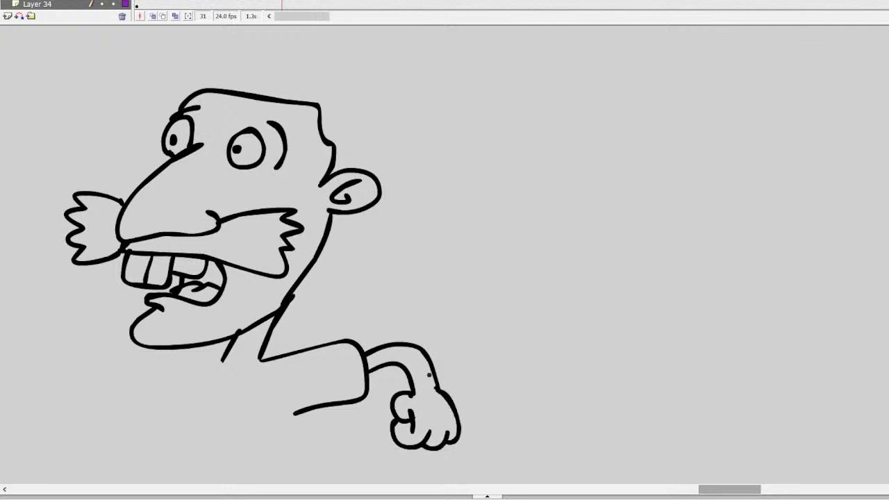
scroll(430, 375, "down", 5)
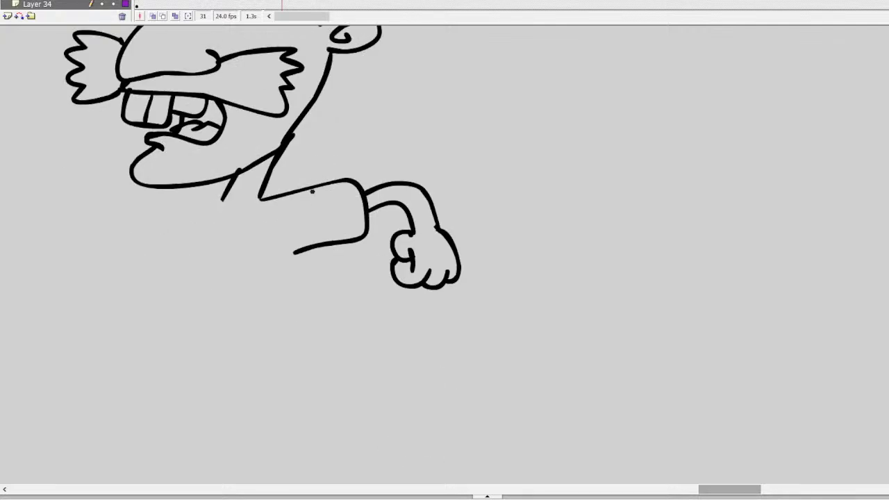
Step: Draw the two pointed collar flaps at the base of the man's neck
mouse_move(270, 201)
left_mouse_down()
mouse_move(224, 233)
mouse_move(271, 198)
left_mouse_up()
key("ctrl+z")
mouse_move(222, 210)
left_mouse_down()
mouse_move(219, 231)
mouse_move(231, 240)
mouse_move(264, 202)
mouse_move(224, 210)
mouse_move(221, 200)
mouse_move(189, 221)
mouse_move(230, 209)
left_mouse_up()
mouse_move(295, 251)
left_mouse_down()
mouse_move(287, 316)
mouse_move(189, 317)
mouse_move(143, 297)
mouse_move(153, 245)
mouse_move(176, 214)
mouse_move(214, 201)
mouse_move(145, 235)
mouse_move(125, 297)
mouse_move(195, 328)
mouse_move(272, 326)
mouse_move(294, 248)
left_mouse_up()
key("ctrl+z")
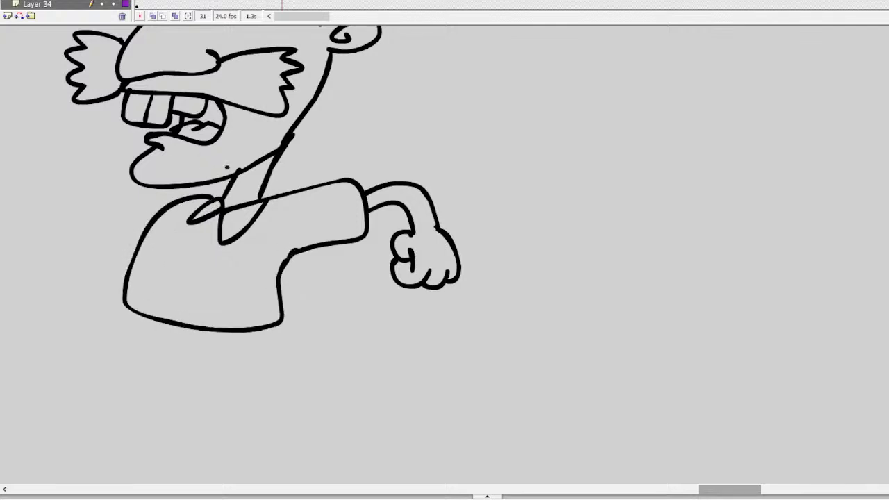
key("ctrl+z")
key("ctrl+z")
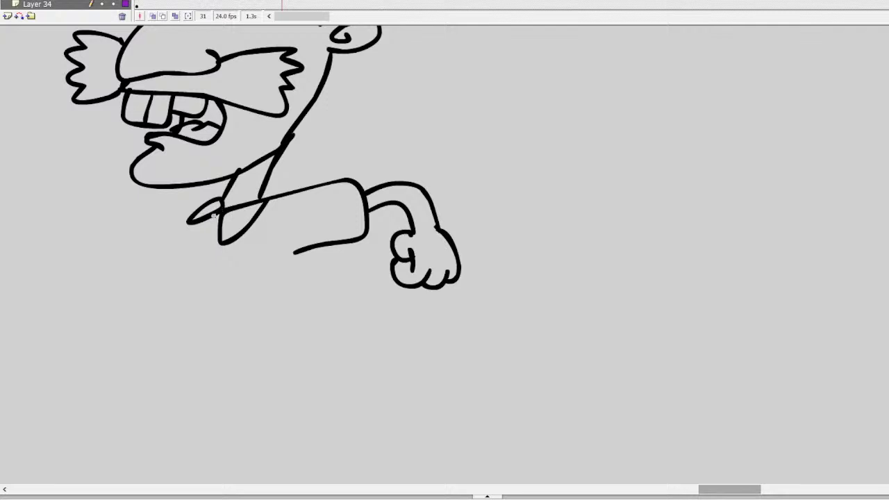
Step: Outline the shirt body with an open front edge, add the far short sleeve, and draw a band along the hem
left_click_drag(215, 216, 184, 287)
mouse_move(295, 251)
left_mouse_down()
mouse_move(291, 303)
mouse_move(271, 309)
mouse_move(214, 310)
mouse_move(181, 272)
left_mouse_up()
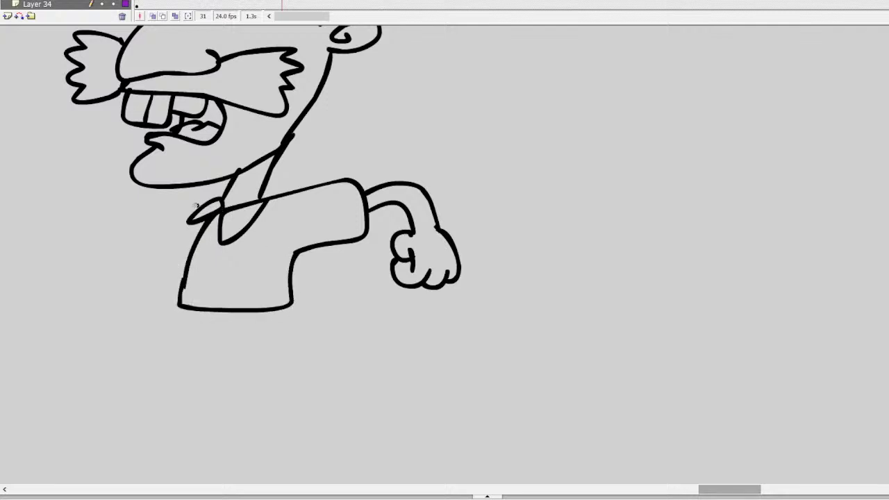
mouse_move(196, 205)
left_mouse_down()
mouse_move(137, 244)
mouse_move(174, 307)
left_mouse_up()
key("ctrl+z")
mouse_move(203, 209)
left_mouse_down()
mouse_move(127, 197)
mouse_move(144, 246)
left_mouse_up()
mouse_move(174, 218)
left_mouse_down()
mouse_move(138, 274)
mouse_move(155, 302)
left_mouse_up()
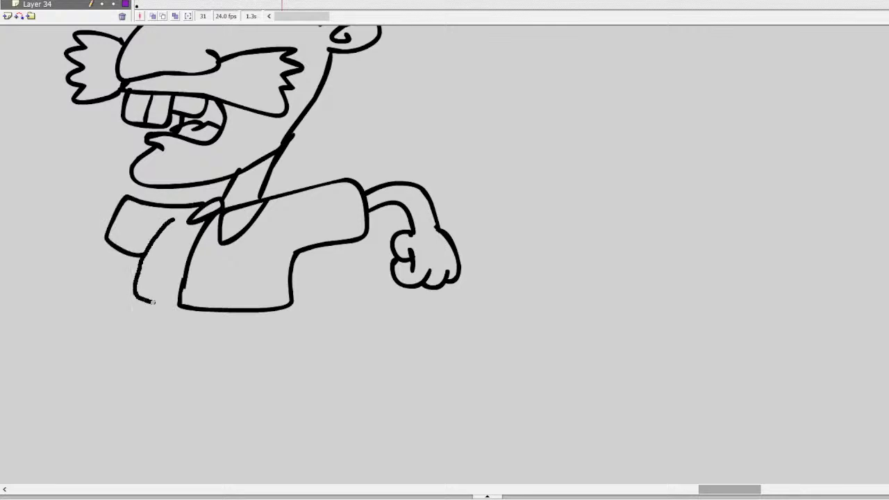
mouse_move(290, 297)
left_mouse_down()
mouse_move(294, 316)
mouse_move(199, 318)
mouse_move(134, 308)
mouse_move(128, 294)
left_mouse_up()
Step: Draw a raised clenched fist beside the chin and connect it to the far sleeve with a bent forearm
mouse_move(53, 134)
left_mouse_down()
mouse_move(43, 155)
mouse_move(69, 119)
mouse_move(64, 157)
mouse_move(86, 143)
mouse_move(82, 159)
mouse_move(104, 143)
mouse_move(85, 120)
left_mouse_up()
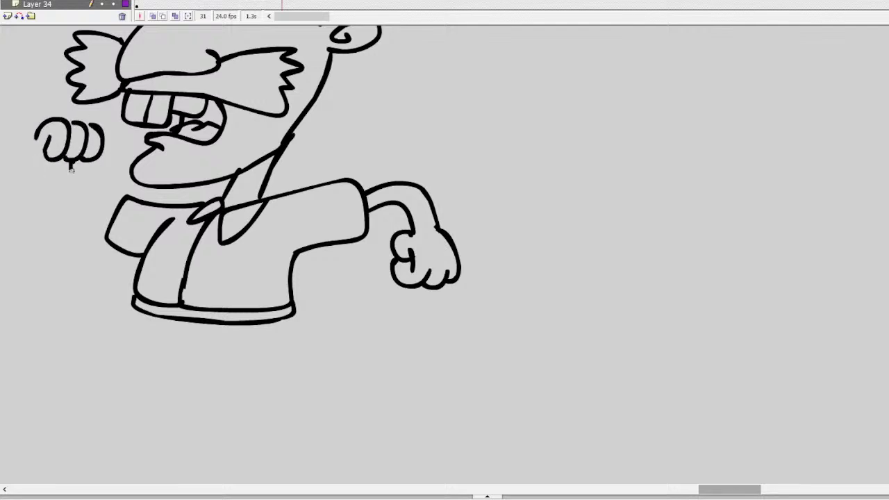
mouse_move(71, 165)
left_mouse_down()
mouse_move(101, 160)
mouse_move(69, 184)
left_mouse_up()
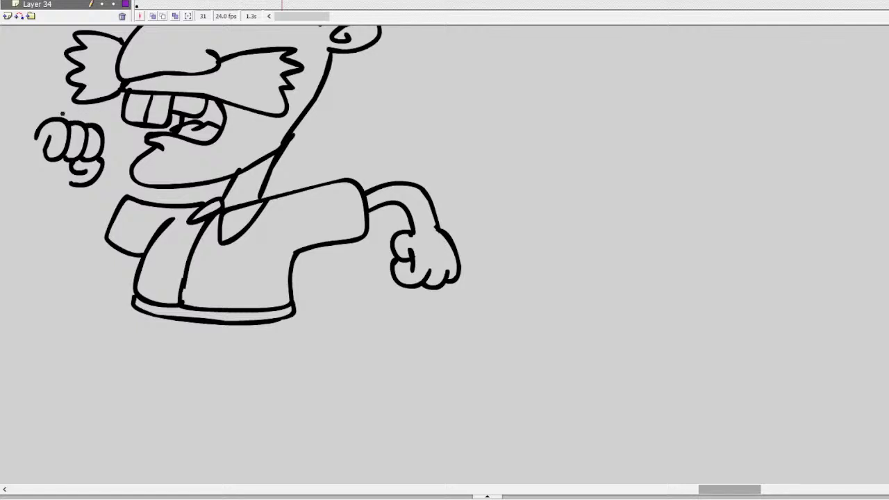
mouse_move(33, 136)
left_mouse_down()
mouse_move(37, 170)
mouse_move(70, 202)
mouse_move(118, 208)
left_mouse_up()
mouse_move(47, 183)
left_mouse_down()
mouse_move(50, 214)
mouse_move(109, 215)
left_mouse_up()
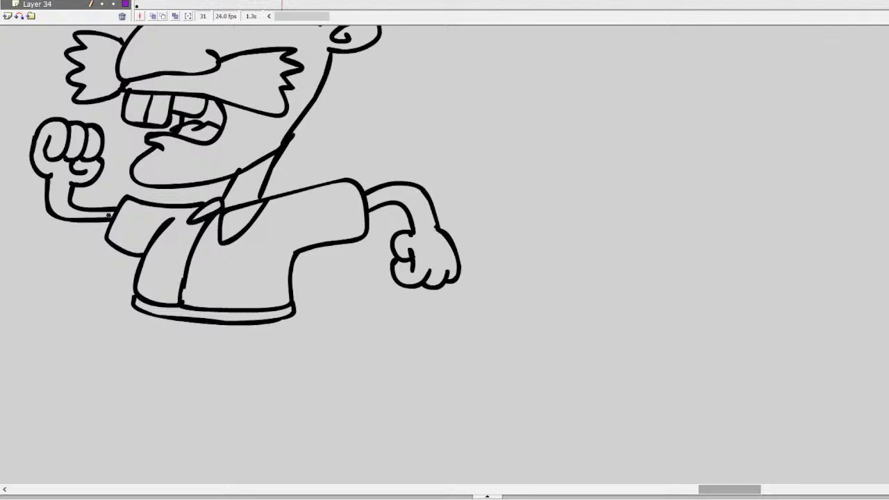
key("ctrl+z")
mouse_move(49, 179)
left_mouse_down()
mouse_move(50, 196)
mouse_move(98, 222)
mouse_move(106, 214)
left_mouse_up()
Step: Draw tall flat-top hair with a zigzag upper edge, from the far eyebrow over the head and down to the ear
scroll(445, 255, "up", 5)
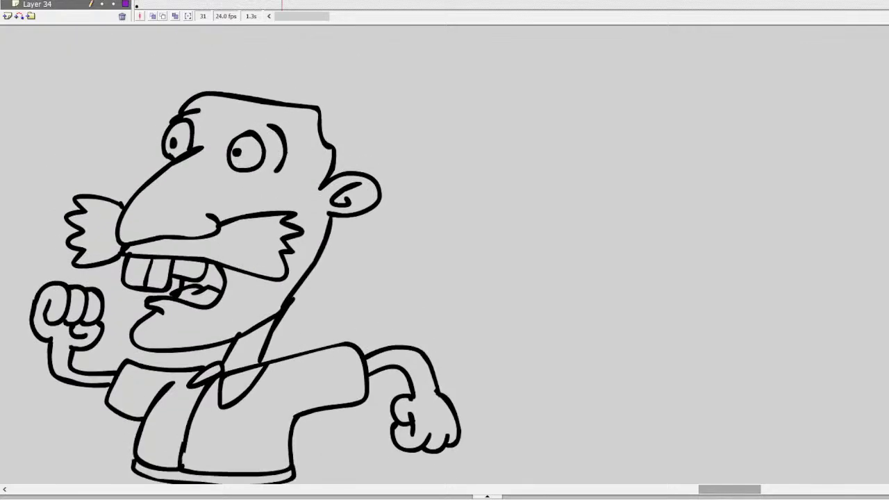
scroll(445, 255, "up", 5)
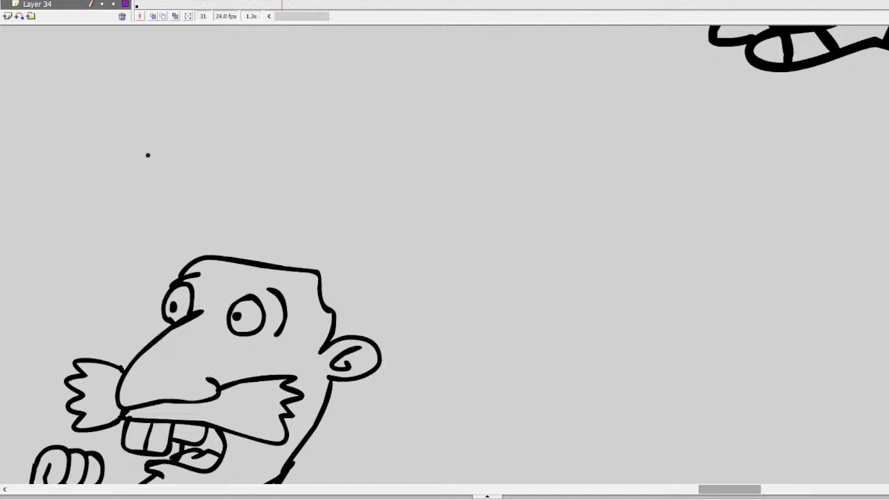
mouse_move(178, 270)
left_mouse_down()
mouse_move(180, 249)
mouse_move(244, 203)
mouse_move(303, 209)
mouse_move(342, 231)
left_mouse_up()
key("ctrl+z")
mouse_move(182, 267)
left_mouse_down()
mouse_move(193, 211)
mouse_move(280, 219)
mouse_move(321, 239)
mouse_move(337, 234)
mouse_move(361, 248)
mouse_move(351, 320)
left_mouse_up()
key("ctrl+z")
mouse_move(338, 241)
left_mouse_down()
mouse_move(359, 244)
mouse_move(381, 281)
mouse_move(358, 313)
left_mouse_up()
key("ctrl+z")
mouse_move(343, 239)
left_mouse_down()
mouse_move(374, 244)
mouse_move(383, 264)
mouse_move(367, 335)
left_mouse_up()
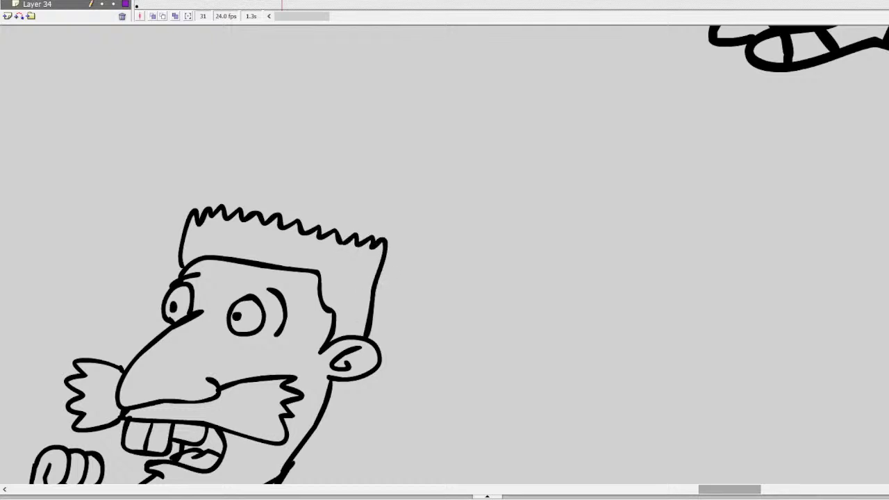
Step: Draw the two short trouser legs below the hem band and add a rounded pocket on each side of the shirt front
scroll(444, 264, "down", 10)
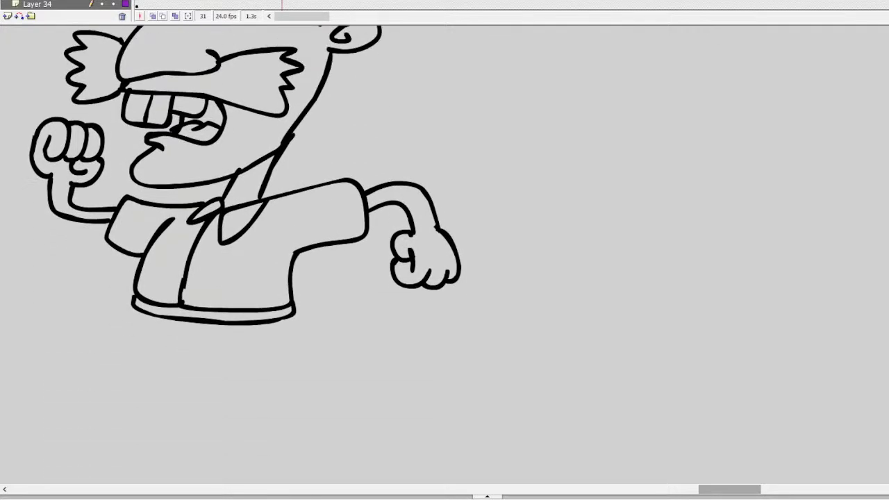
mouse_move(138, 300)
left_mouse_down()
mouse_move(112, 329)
mouse_move(117, 346)
mouse_move(155, 355)
mouse_move(178, 319)
left_mouse_up()
mouse_move(293, 316)
left_mouse_down()
mouse_move(306, 341)
mouse_move(276, 367)
mouse_move(229, 365)
mouse_move(199, 333)
mouse_move(191, 341)
mouse_move(202, 357)
mouse_move(227, 362)
mouse_move(303, 349)
mouse_move(294, 314)
left_mouse_up()
key("ctrl+z")
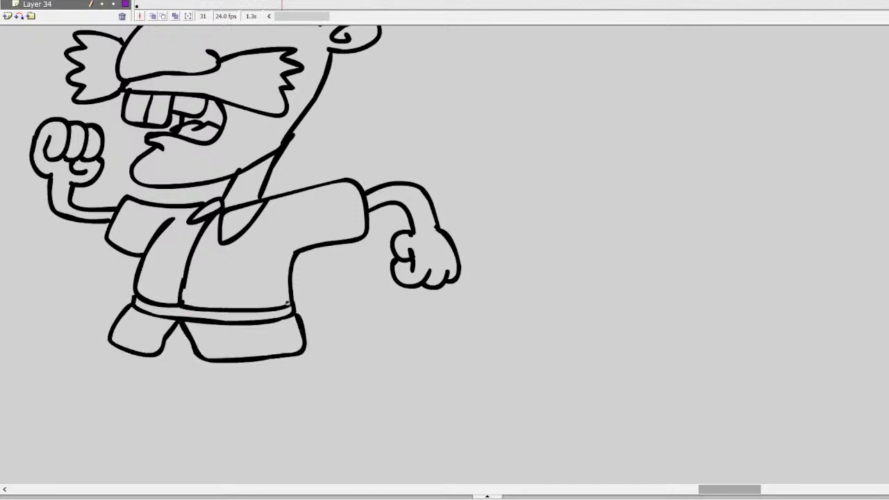
mouse_move(216, 255)
left_mouse_down()
mouse_move(247, 287)
mouse_move(258, 260)
mouse_move(212, 255)
left_mouse_up()
mouse_move(162, 243)
left_mouse_down()
mouse_move(178, 276)
mouse_move(182, 250)
mouse_move(155, 236)
left_mouse_up()
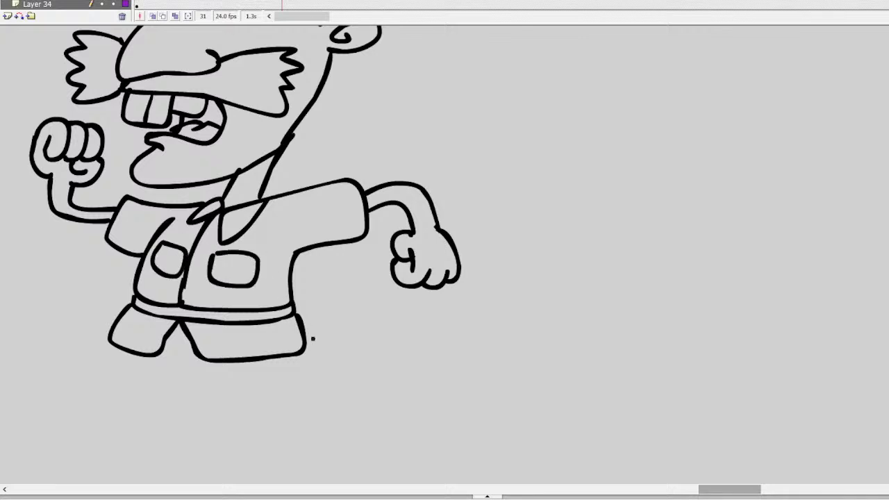
Step: Add the flared lower sections beneath both trouser legs, and draw the trailing leg's thin shin and shoe
mouse_move(298, 356)
left_mouse_down()
mouse_move(295, 383)
mouse_move(256, 394)
mouse_move(208, 366)
left_mouse_up()
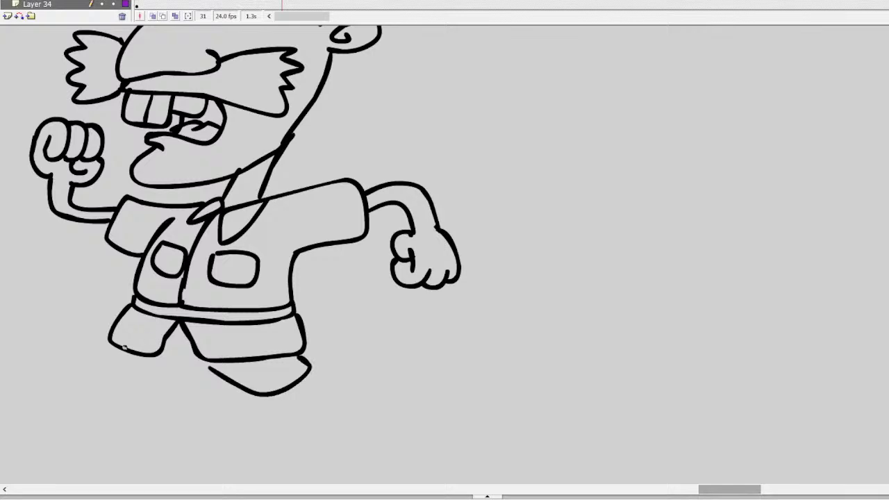
mouse_move(124, 348)
left_mouse_down()
mouse_move(109, 373)
mouse_move(164, 393)
mouse_move(191, 346)
mouse_move(203, 363)
mouse_move(184, 339)
left_mouse_up()
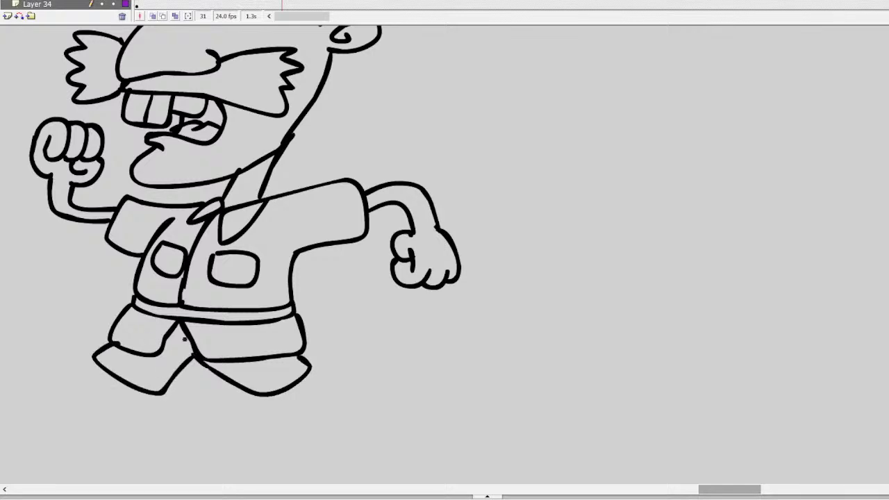
scroll(243, 257, "up", 3)
scroll(243, 257, "down", 6)
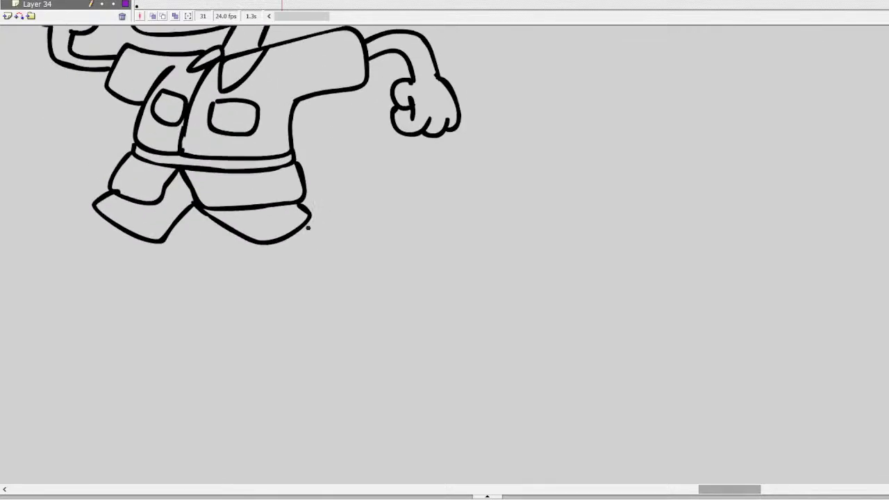
mouse_move(309, 227)
left_mouse_down()
mouse_move(355, 233)
mouse_move(326, 251)
mouse_move(355, 249)
mouse_move(383, 217)
left_mouse_up()
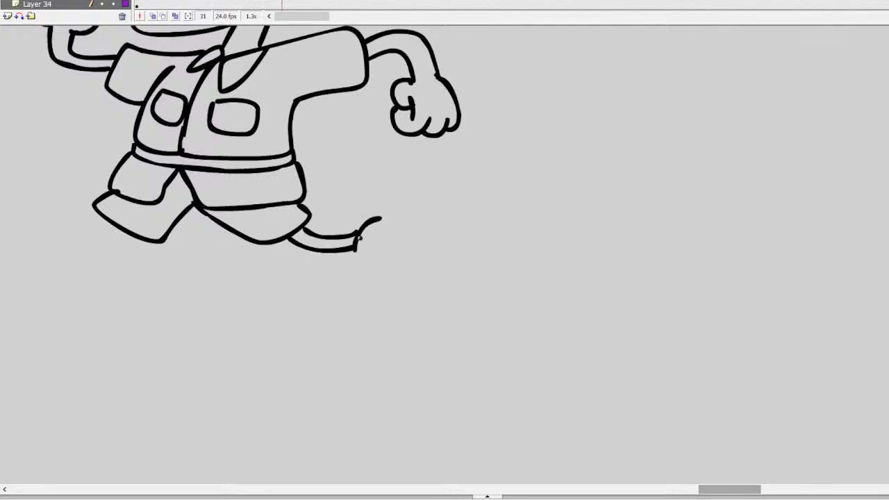
key("ctrl+z")
mouse_move(356, 251)
left_mouse_down()
mouse_move(357, 229)
mouse_move(403, 225)
mouse_move(390, 276)
mouse_move(359, 259)
mouse_move(361, 224)
left_mouse_up()
Step: Draw the front leg's thin shin and a shoe with its toe raised in a running stride
mouse_move(101, 213)
left_mouse_down()
mouse_move(81, 223)
mouse_move(98, 243)
left_mouse_up()
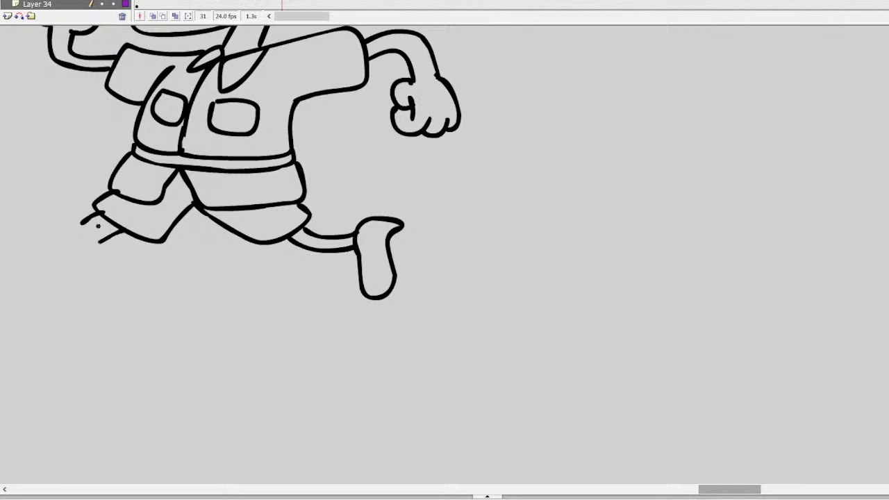
left_click_drag(719, 489, 713, 488)
key("ctrl+z")
key("ctrl+z")
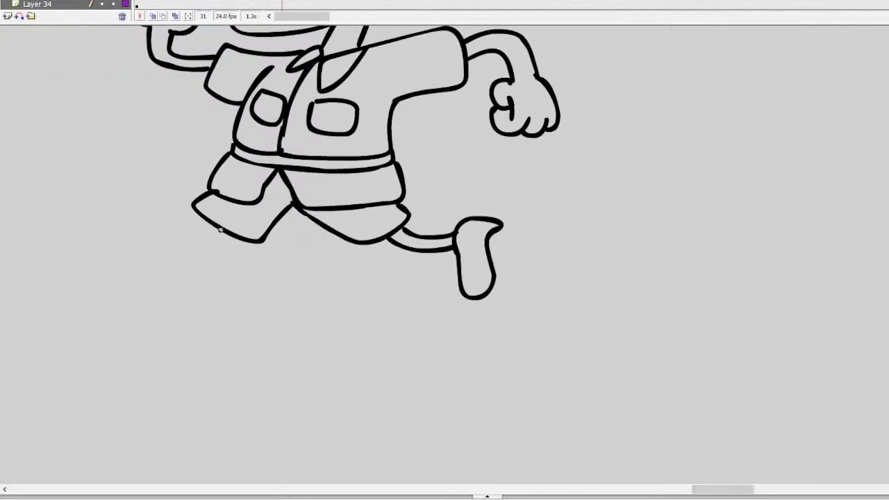
mouse_move(223, 228)
left_mouse_down()
mouse_move(193, 240)
mouse_move(182, 222)
mouse_move(189, 240)
mouse_move(135, 188)
mouse_move(147, 222)
mouse_move(187, 240)
mouse_move(117, 211)
mouse_move(165, 243)
mouse_move(149, 253)
left_mouse_up()
key("ctrl+z")
key("ctrl+z")
key("ctrl+z")
key("ctrl+z")
mouse_move(189, 222)
left_mouse_down()
mouse_move(148, 190)
mouse_move(128, 198)
mouse_move(154, 193)
mouse_move(133, 195)
mouse_move(141, 222)
mouse_move(179, 221)
mouse_move(130, 196)
mouse_move(126, 223)
mouse_move(163, 242)
mouse_move(161, 260)
mouse_move(195, 232)
left_mouse_up()
key("ctrl+z")
left_click(151, 214)
key("ctrl+z")
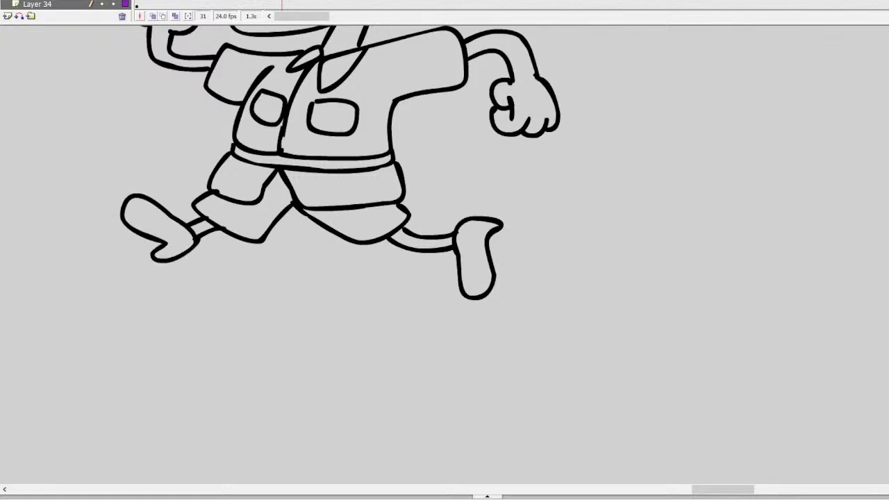
Step: Start a crocodile in the empty space beside the man, with a round eye, slanted eyelid, dark pupil and long rounded snout
scroll(341, 255, "up", 10)
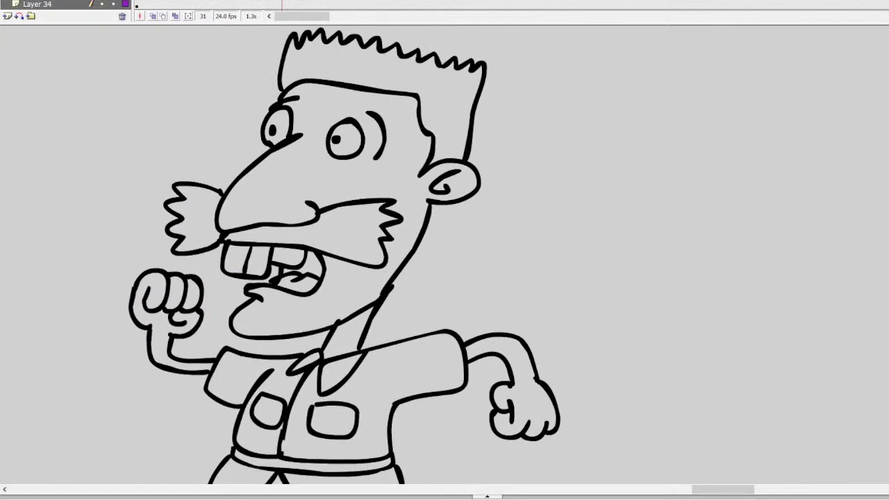
scroll(341, 255, "up", 2)
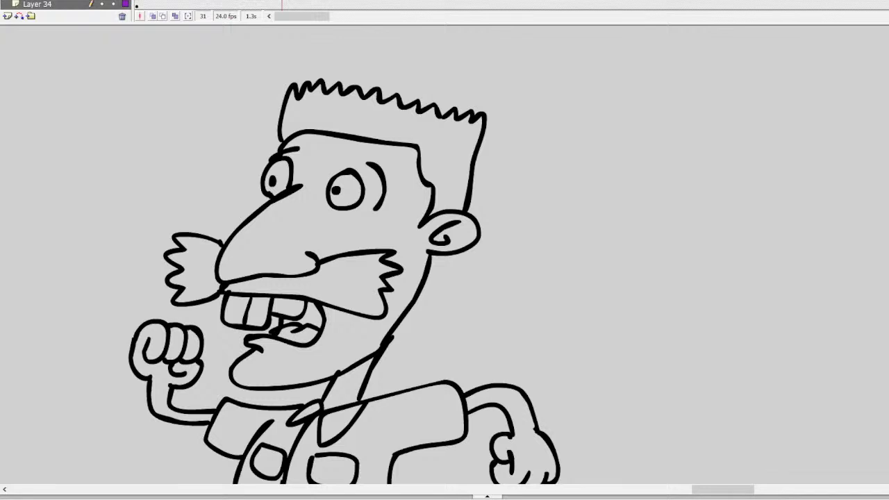
scroll(340, 255, "up", 3)
scroll(341, 255, "down", 4)
scroll(340, 255, "up", 2)
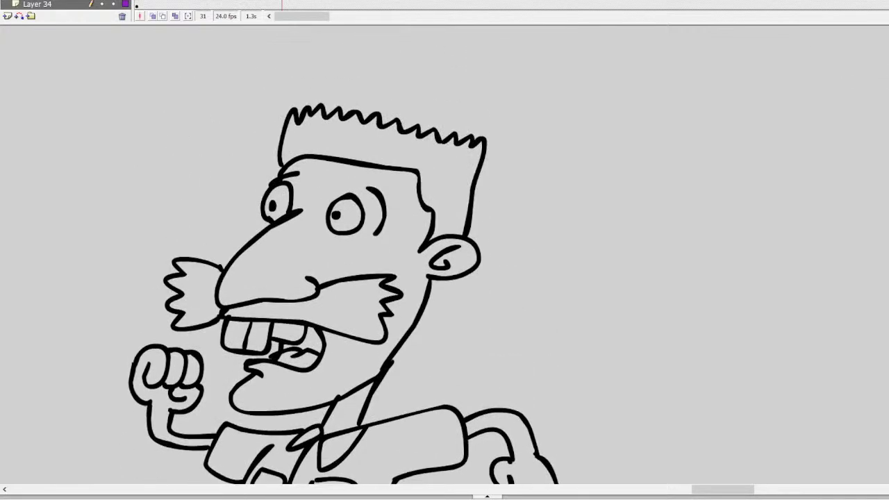
mouse_move(711, 480)
left_mouse_down()
mouse_move(739, 486)
mouse_move(742, 479)
mouse_move(726, 490)
mouse_move(739, 464)
left_mouse_up()
left_click(389, 239, "alt")
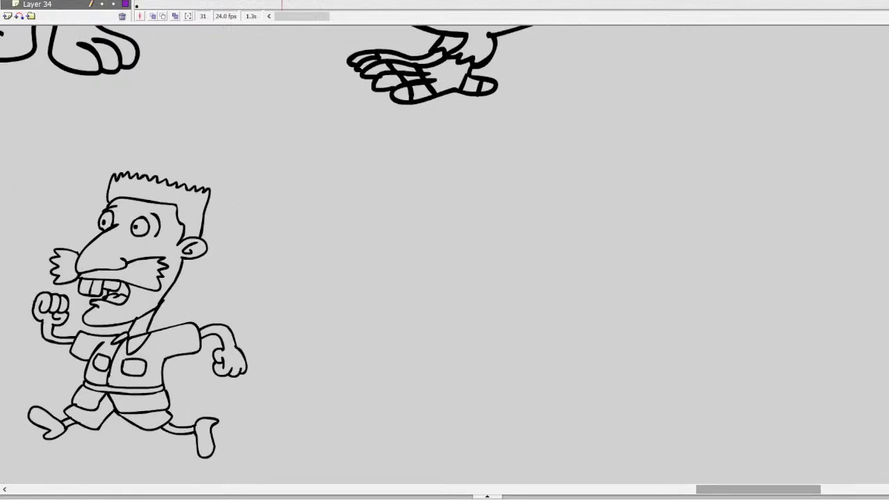
mouse_move(485, 196)
left_mouse_down()
mouse_move(459, 195)
mouse_move(434, 237)
mouse_move(473, 278)
mouse_move(512, 263)
mouse_move(517, 226)
mouse_move(487, 189)
left_mouse_up()
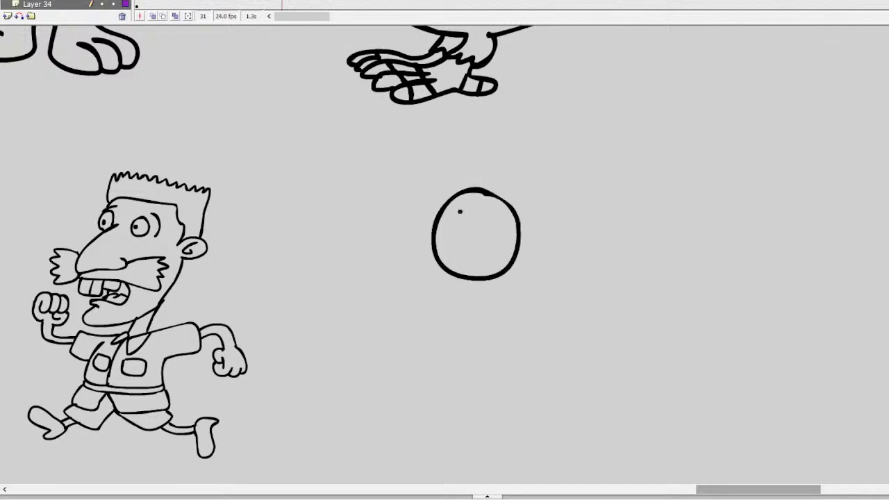
left_click_drag(437, 237, 504, 200)
mouse_move(450, 235)
left_mouse_down()
mouse_move(436, 257)
mouse_move(349, 256)
mouse_move(315, 285)
mouse_move(336, 318)
mouse_move(408, 325)
mouse_move(541, 308)
left_mouse_up()
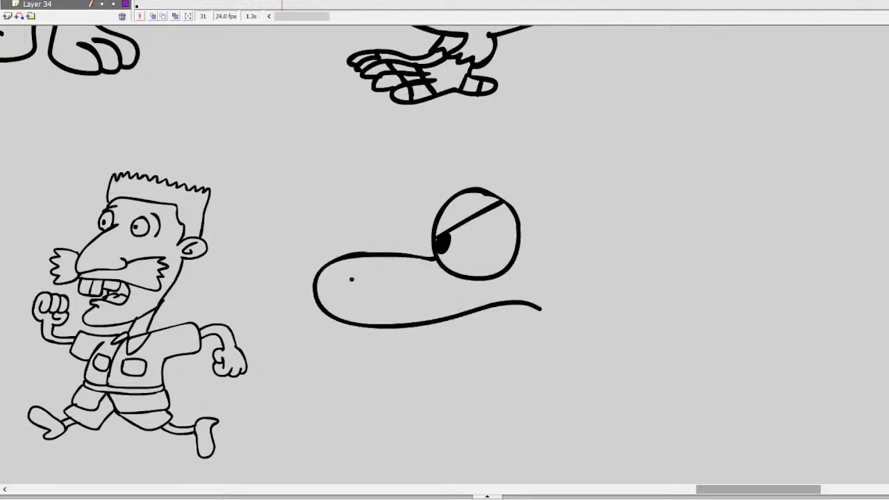
Step: Add pointed upper teeth, a nostril dot and the lower jaw to the crocodile, plus the head line behind the eye
mouse_move(351, 322)
left_mouse_down()
mouse_move(374, 327)
mouse_move(397, 345)
mouse_move(401, 325)
mouse_move(438, 339)
mouse_move(452, 318)
mouse_move(476, 311)
left_mouse_up()
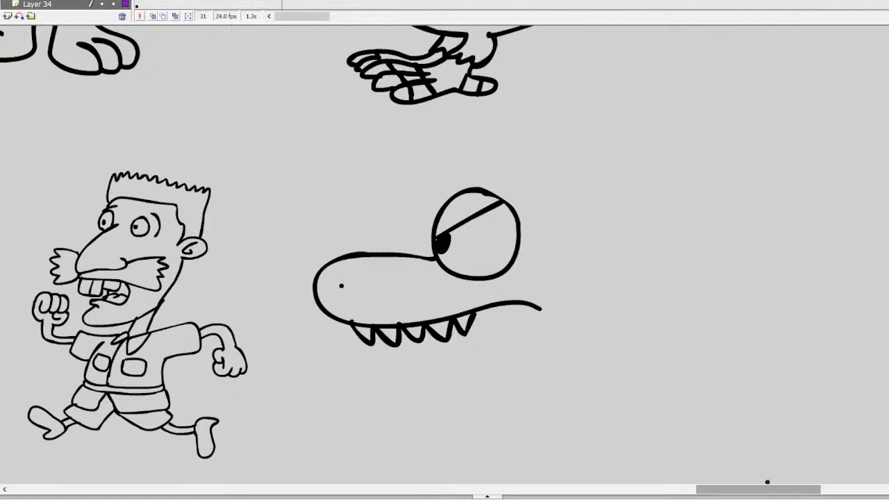
left_click_drag(769, 490, 799, 490)
mouse_move(96, 318)
left_mouse_down()
mouse_move(117, 343)
mouse_move(170, 366)
mouse_move(224, 374)
mouse_move(318, 369)
left_mouse_up()
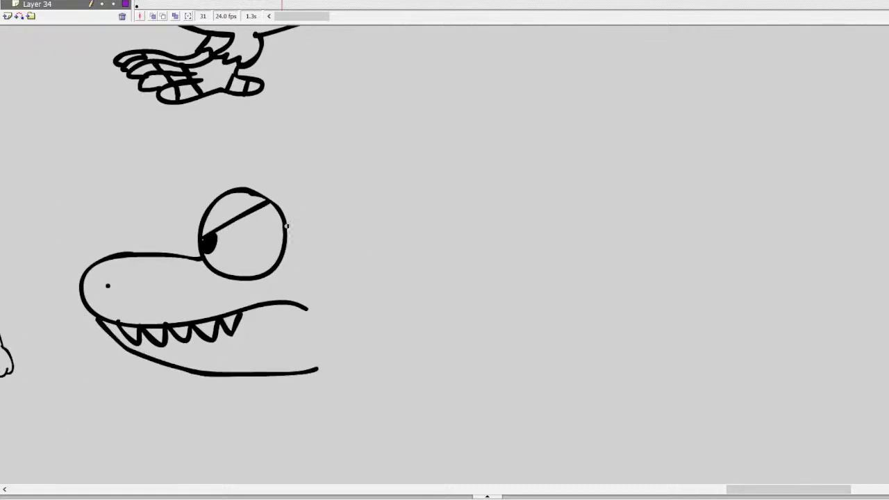
left_click_drag(286, 226, 366, 229)
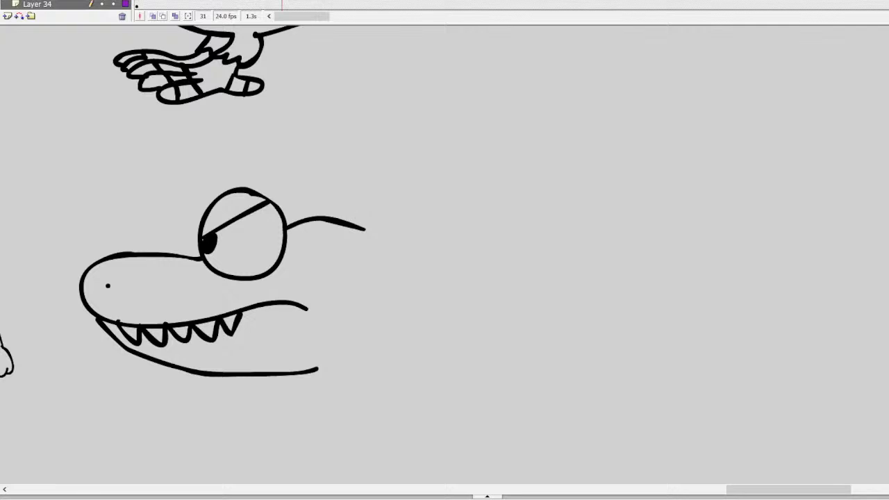
Step: Draw the crocodile's small clawed front leg and join it to the lower jaw with a throat line
scroll(424, 217, "down", 3)
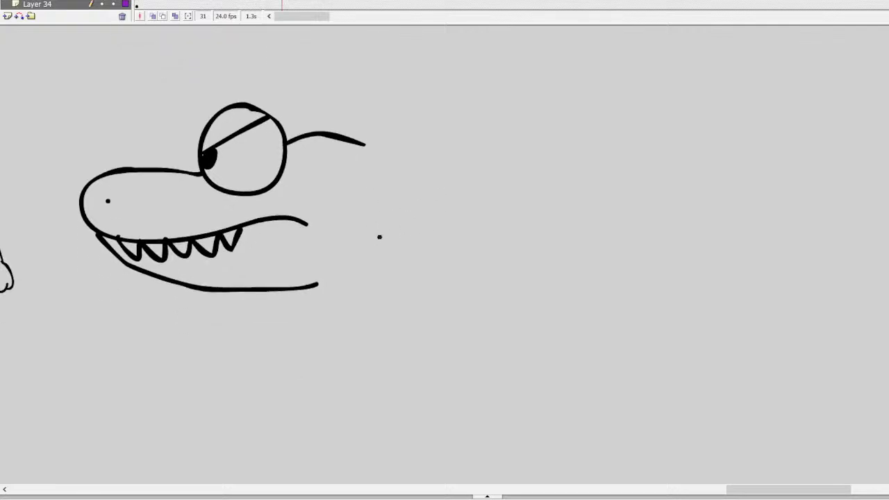
mouse_move(394, 271)
left_mouse_down()
mouse_move(384, 292)
mouse_move(346, 311)
mouse_move(361, 327)
mouse_move(410, 308)
mouse_move(423, 282)
left_mouse_up()
left_click_drag(317, 285, 382, 288)
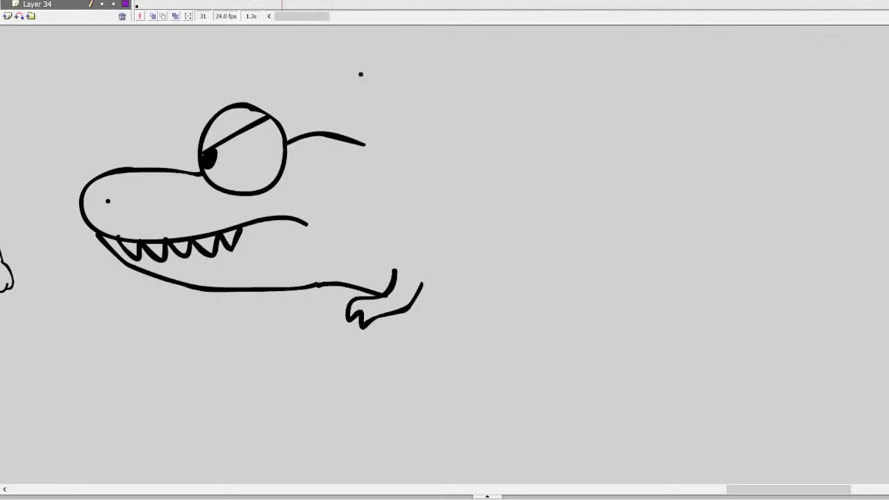
Step: Draw the crocodile's wavy back from behind the head to a pointed tail, and curve the tail's underside back toward the body
mouse_move(358, 143)
left_mouse_down()
mouse_move(424, 142)
mouse_move(491, 162)
left_mouse_up()
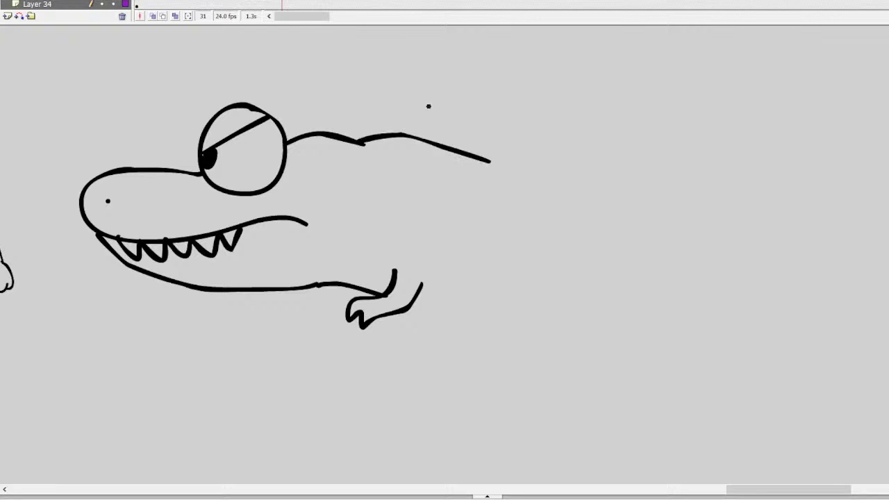
key("ctrl+z")
mouse_move(357, 143)
left_mouse_down()
mouse_move(468, 161)
mouse_move(573, 138)
mouse_move(678, 169)
mouse_move(798, 157)
mouse_move(871, 161)
mouse_move(882, 174)
mouse_move(814, 201)
mouse_move(772, 257)
mouse_move(725, 272)
left_mouse_up()
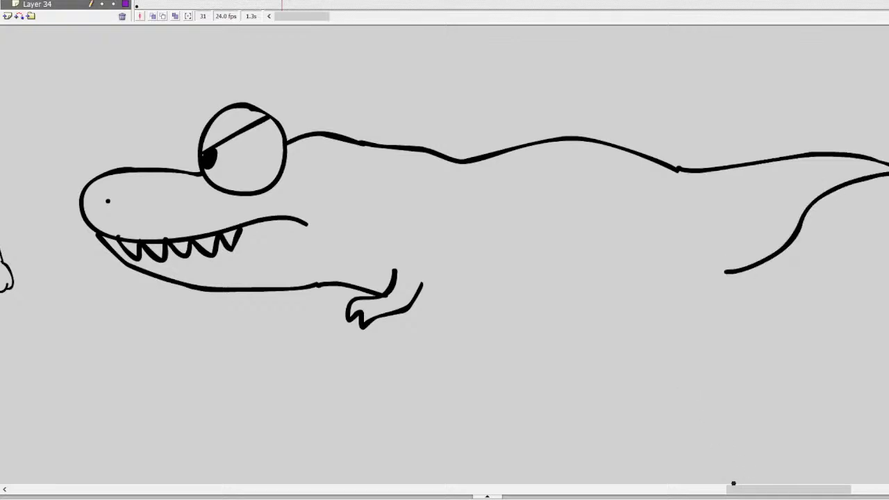
Step: Draw the crocodile's large hind leg with a three-toed foot stretched behind it, and join it to the front leg with a belly line
scroll(734, 483, "right", 5)
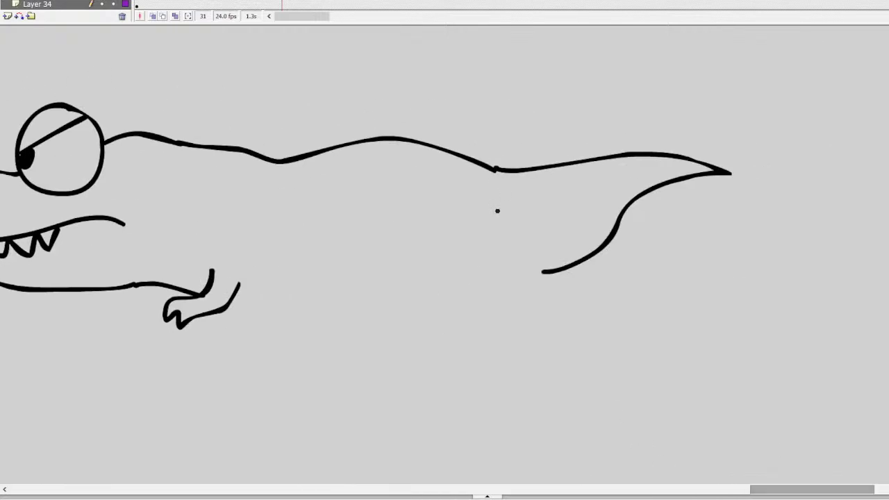
left_click_drag(497, 211, 523, 276)
mouse_move(419, 244)
left_mouse_down()
mouse_move(450, 316)
mouse_move(644, 315)
left_mouse_up()
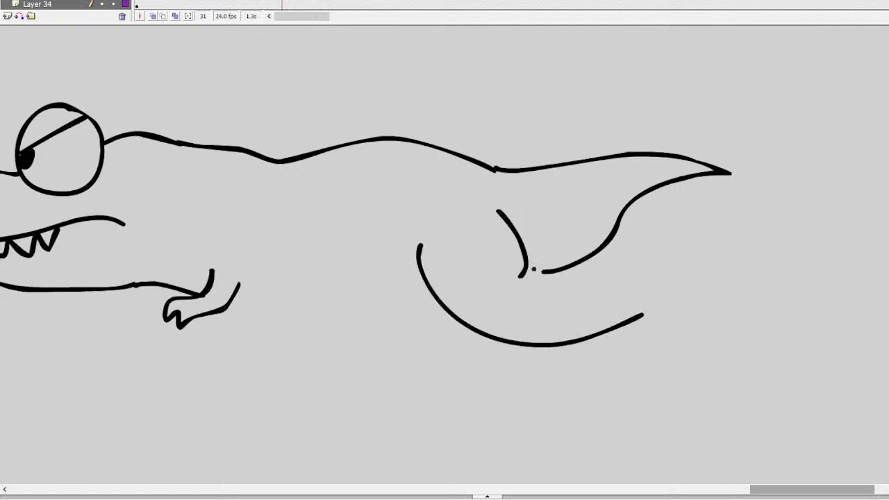
left_click_drag(524, 278, 626, 261)
key("ctrl+z")
mouse_move(519, 276)
left_mouse_down()
mouse_move(597, 267)
mouse_move(634, 251)
mouse_move(723, 255)
mouse_move(696, 275)
left_mouse_up()
mouse_move(753, 281)
left_mouse_down()
mouse_move(782, 288)
mouse_move(742, 301)
mouse_move(768, 309)
mouse_move(755, 327)
mouse_move(685, 324)
mouse_move(630, 317)
left_mouse_up()
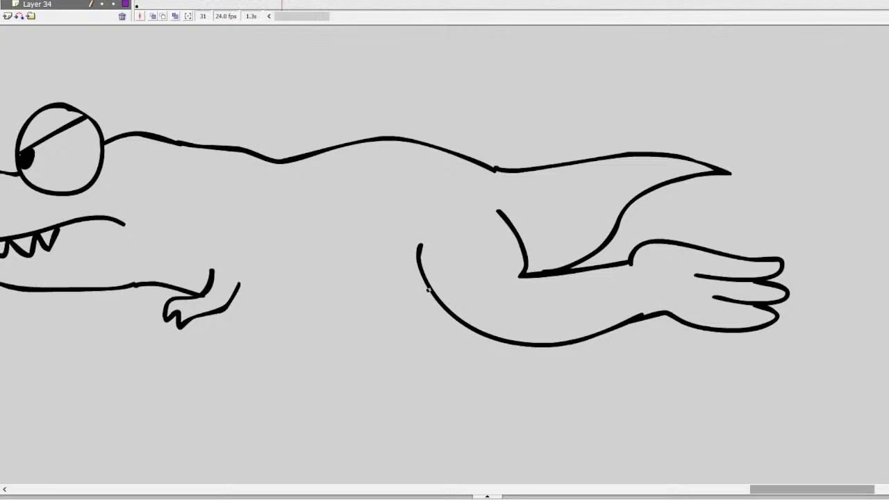
mouse_move(428, 291)
left_mouse_down()
mouse_move(347, 317)
mouse_move(219, 303)
left_mouse_up()
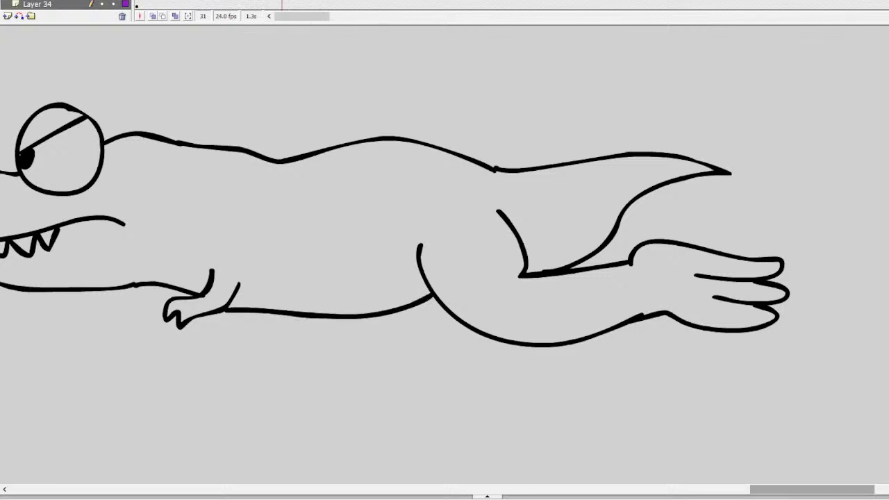
Step: Draw the crocodile's other hind leg under the belly with a three-toed foot, and add the second front claw beside the first
scroll(395, 199, "down", 2)
mouse_move(427, 243)
left_mouse_down()
mouse_move(314, 282)
mouse_move(350, 322)
left_mouse_up()
left_click_drag(267, 262, 271, 322)
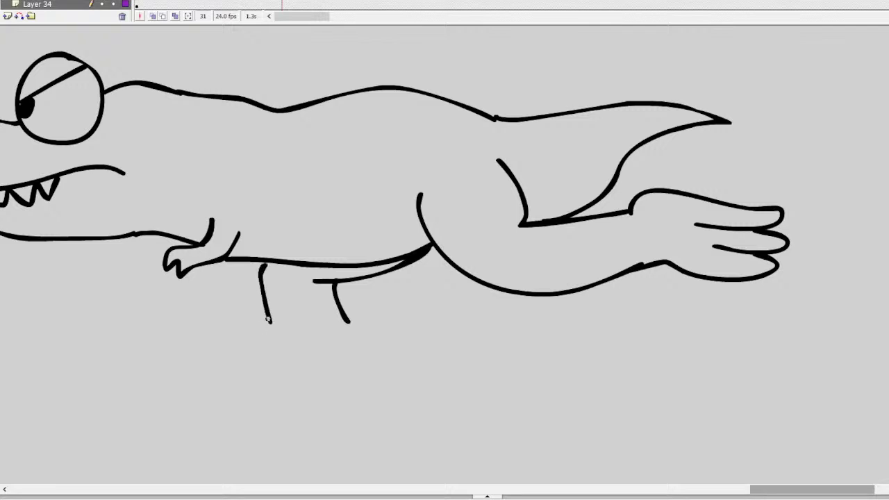
key("ctrl+z")
mouse_move(269, 262)
left_mouse_down()
mouse_move(273, 339)
mouse_move(230, 338)
mouse_move(237, 360)
mouse_move(271, 350)
left_mouse_up()
mouse_move(271, 350)
left_mouse_down()
mouse_move(227, 371)
mouse_move(269, 364)
mouse_move(228, 392)
left_mouse_up()
mouse_move(285, 358)
left_mouse_down()
mouse_move(245, 402)
mouse_move(361, 388)
mouse_move(372, 350)
mouse_move(345, 306)
left_mouse_up()
mouse_move(169, 237)
left_mouse_down()
mouse_move(133, 247)
mouse_move(132, 262)
mouse_move(149, 262)
left_mouse_up()
mouse_move(768, 490)
left_mouse_down()
mouse_move(699, 490)
mouse_move(718, 490)
left_mouse_up()
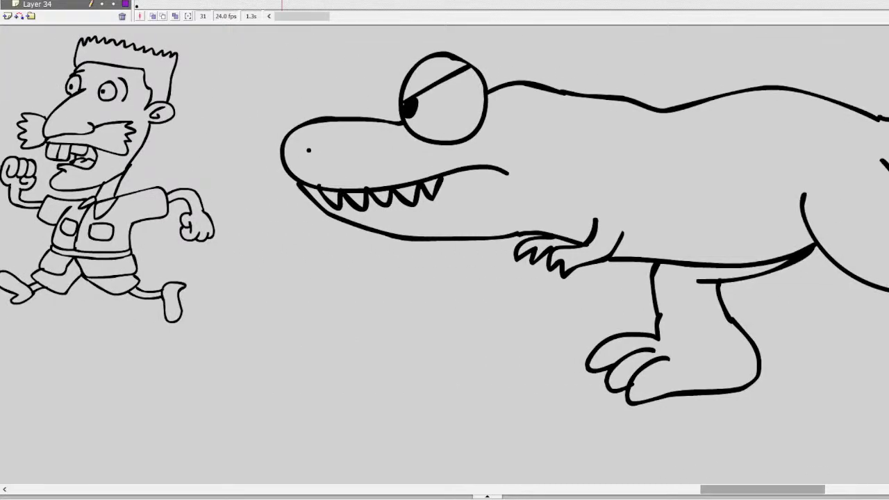
Step: Move the moustached man lower in front of the crocodile, and reposition the crocodile's pupil at the lower front edge of its eye
double_click(171, 110)
left_click_drag(171, 110, 158, 182)
left_click(333, 316)
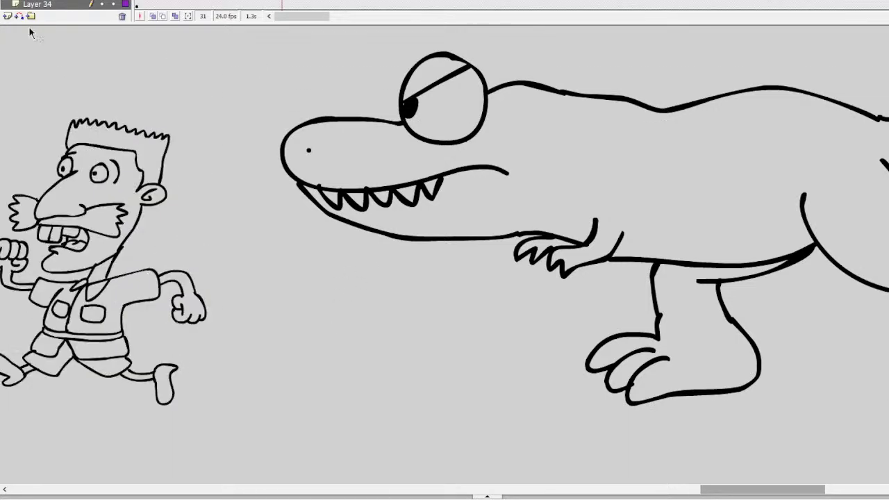
mouse_move(421, 107)
left_mouse_down()
mouse_move(413, 117)
mouse_move(420, 101)
mouse_move(406, 115)
mouse_move(402, 106)
mouse_move(424, 89)
left_mouse_up()
key("ctrl+z")
left_click(418, 109)
left_click_drag(404, 121, 411, 120)
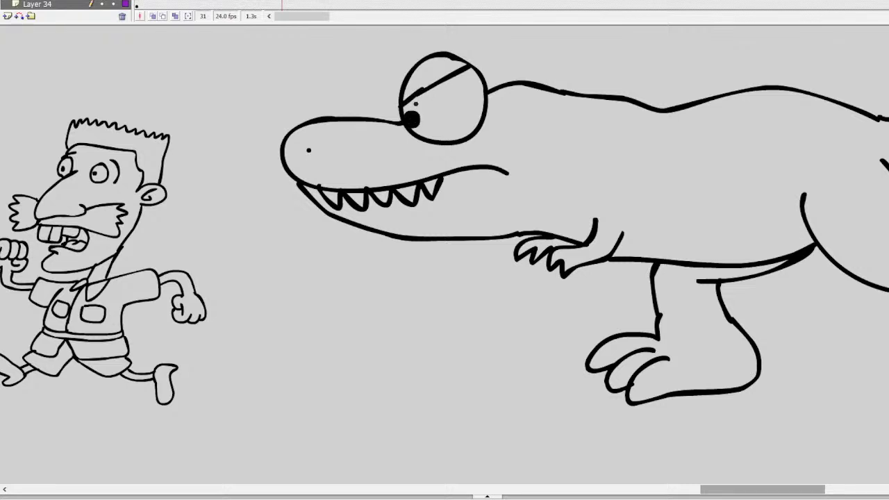
left_click(302, 265)
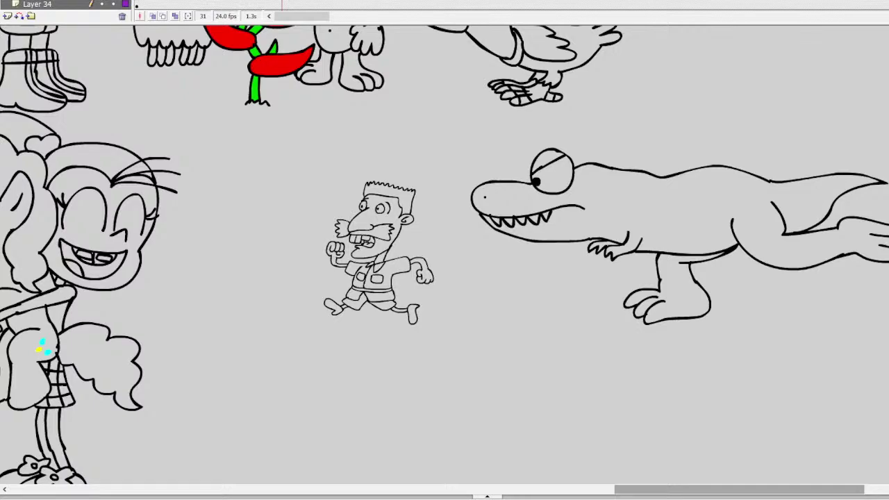
Step: Cross out "Loud House" in the handwritten show list with a line in the same red as the existing strikethroughs
scroll(405, 465, "left", 10)
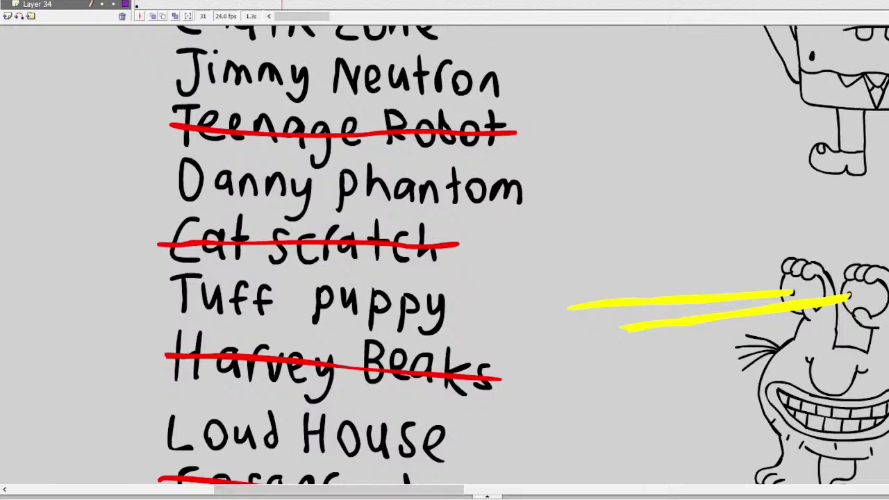
scroll(445, 256, "up", 15)
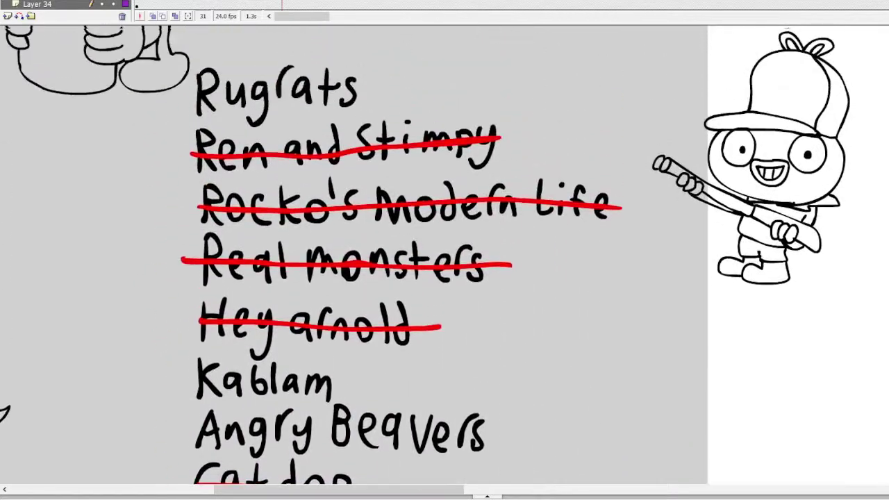
scroll(444, 256, "down", 15)
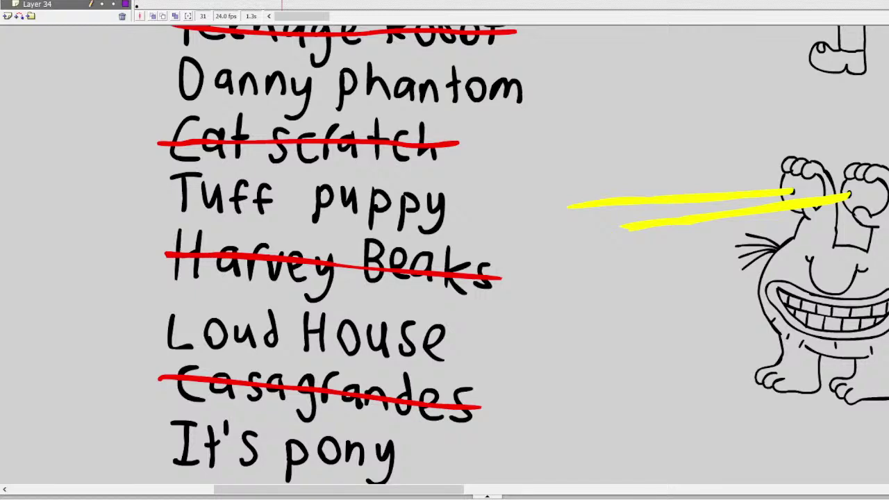
left_click(289, 144)
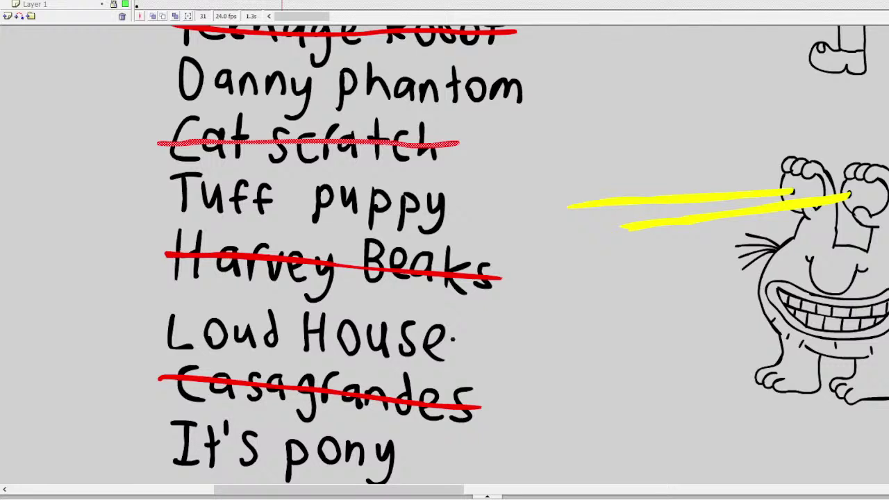
left_click_drag(455, 339, 170, 327)
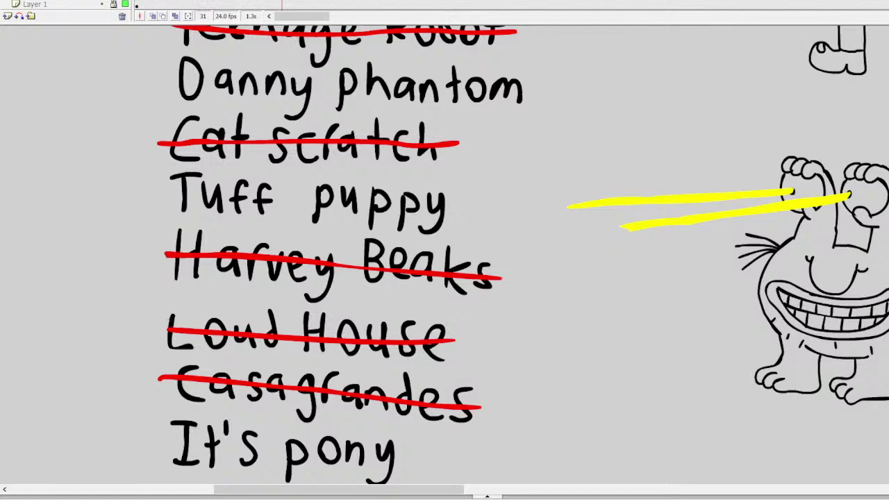
Step: Cross out "Wild Thornberrys" in the show list with a red line
scroll(445, 256, "up", 15)
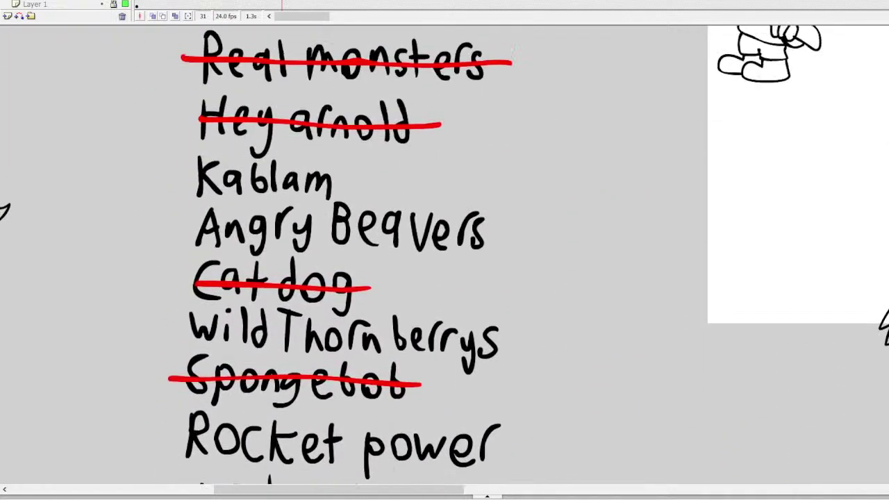
scroll(445, 256, "up", 1)
left_click_drag(515, 389, 178, 360)
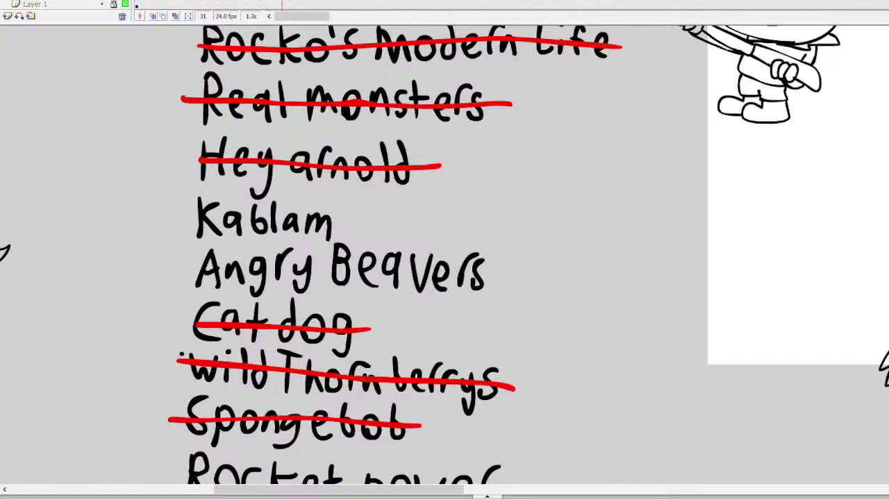
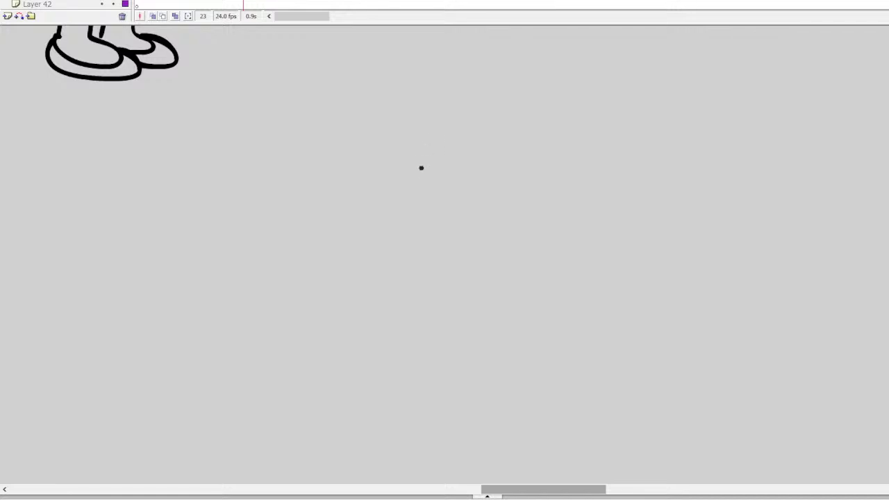
Step: Start a boy's face in the empty space with two round eyes, thick eyebrows, a small nose and an open mouth with teeth and tongue
mouse_move(431, 220)
left_mouse_down()
mouse_move(382, 265)
mouse_move(420, 304)
mouse_move(465, 292)
mouse_move(479, 261)
mouse_move(459, 223)
mouse_move(432, 219)
left_mouse_up()
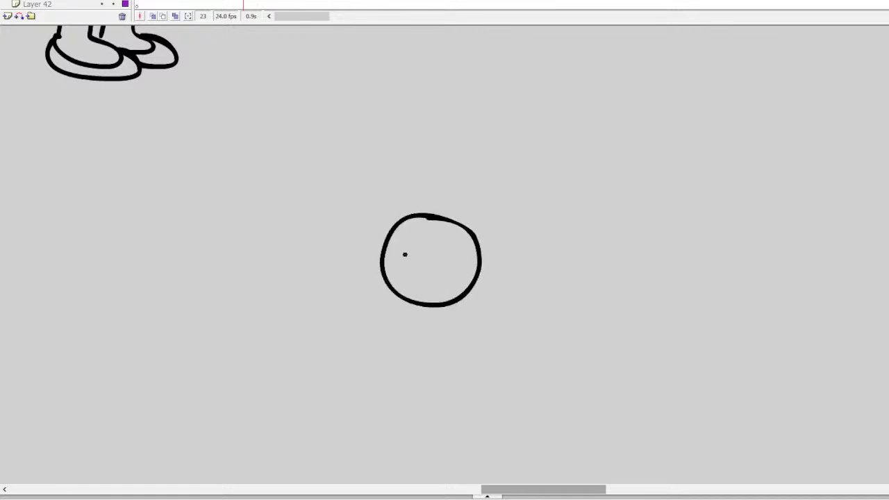
mouse_move(391, 275)
left_mouse_down()
mouse_move(402, 254)
mouse_move(420, 264)
mouse_move(421, 282)
mouse_move(386, 279)
left_mouse_up()
mouse_move(366, 189)
left_mouse_down()
mouse_move(368, 220)
mouse_move(473, 203)
mouse_move(475, 188)
mouse_move(366, 189)
left_mouse_up()
mouse_move(380, 261)
left_mouse_down()
mouse_move(369, 235)
mouse_move(339, 226)
mouse_move(305, 258)
mouse_move(318, 302)
mouse_move(358, 309)
mouse_move(378, 290)
mouse_move(382, 263)
left_mouse_up()
mouse_move(307, 272)
left_mouse_down()
mouse_move(335, 272)
mouse_move(331, 298)
mouse_move(304, 289)
left_mouse_up()
mouse_move(362, 156)
left_mouse_down()
mouse_move(362, 185)
mouse_move(324, 178)
mouse_move(291, 195)
mouse_move(287, 166)
mouse_move(323, 150)
mouse_move(356, 151)
left_mouse_up()
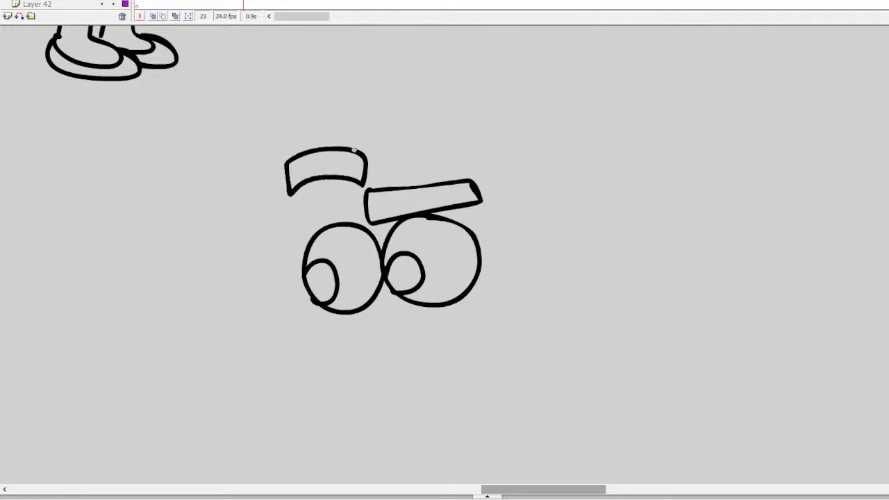
mouse_move(373, 317)
left_mouse_down()
mouse_move(348, 324)
mouse_move(361, 329)
mouse_move(368, 359)
mouse_move(406, 340)
mouse_move(442, 355)
mouse_move(447, 391)
mouse_move(387, 396)
left_mouse_up()
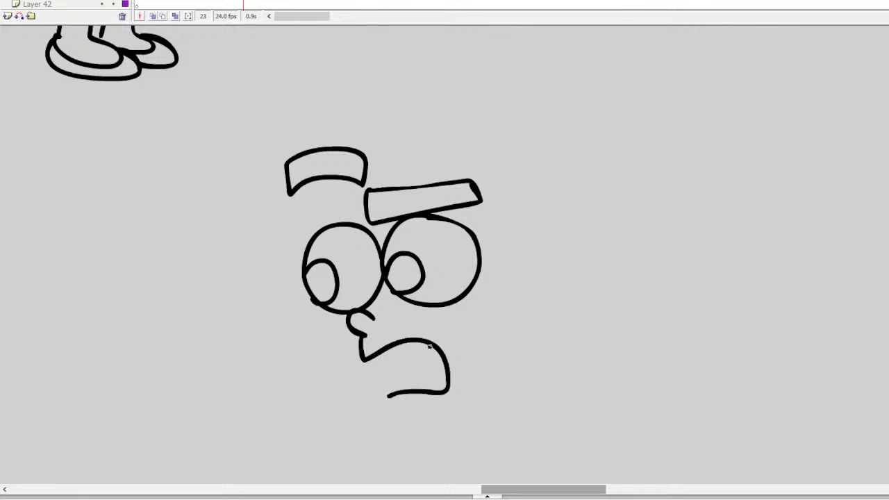
mouse_move(383, 352)
left_mouse_down()
mouse_move(421, 362)
mouse_move(440, 349)
mouse_move(406, 392)
left_mouse_up()
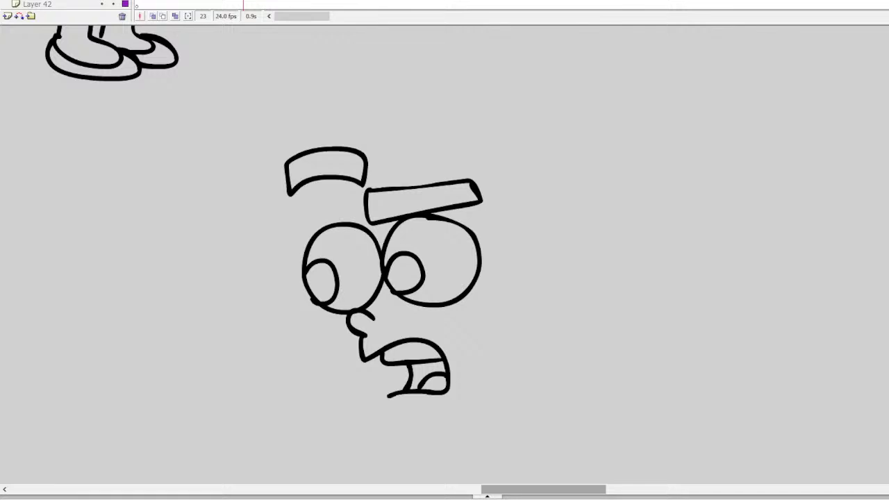
Step: Draw the boy's hairline on both sides of the raised eyebrow, and outline the front of the face down to the chin
scroll(445, 257, "up", 1)
mouse_move(475, 152)
left_mouse_down()
mouse_move(424, 180)
mouse_move(356, 181)
left_mouse_up()
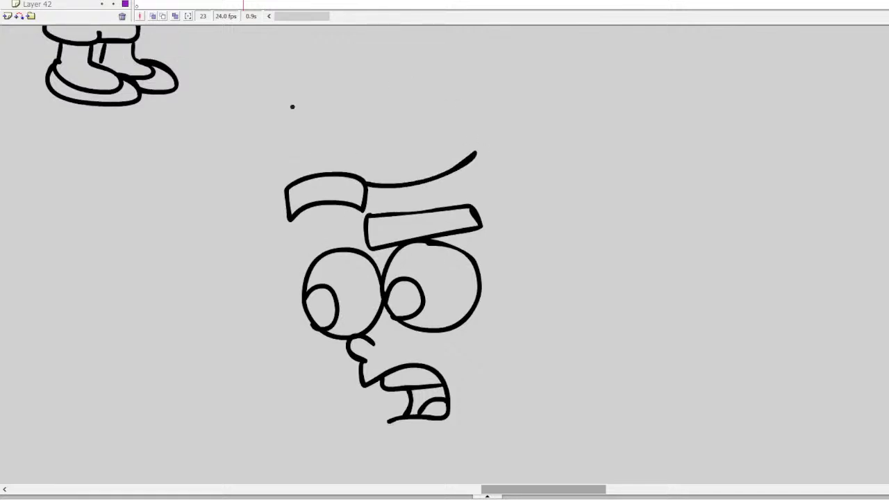
key("ctrl+z")
left_click_drag(263, 168, 286, 200)
left_click_drag(367, 195, 439, 173)
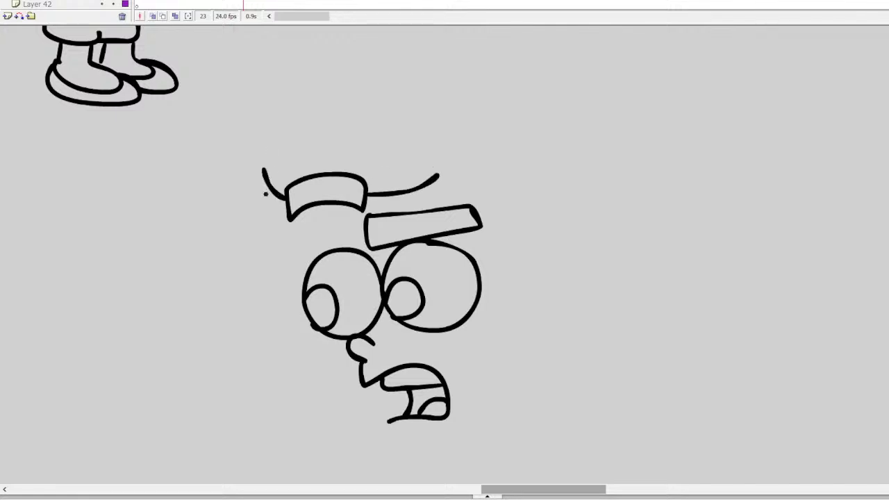
mouse_move(287, 202)
left_mouse_down()
mouse_move(283, 237)
mouse_move(296, 302)
mouse_move(324, 356)
mouse_move(319, 375)
mouse_move(344, 414)
mouse_move(401, 449)
left_mouse_up()
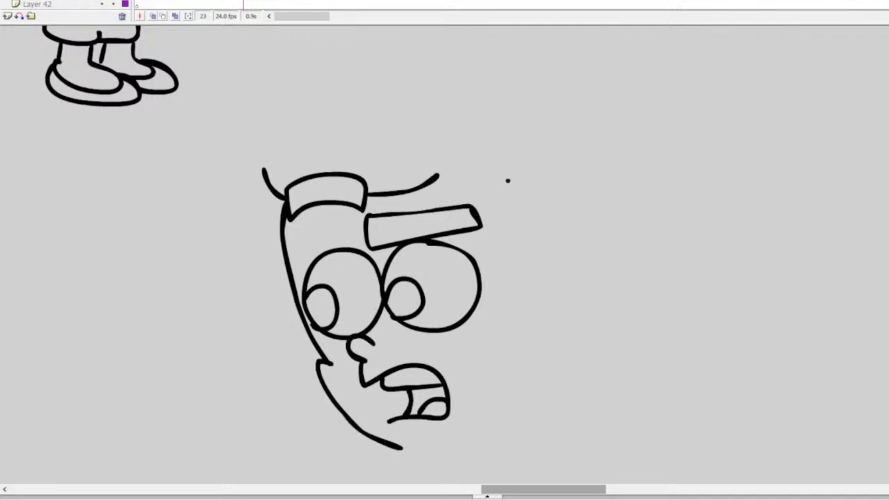
Step: Draw the rounded hair curl over the boy's temple, the sideburn line and a round ear with a spiral inside
mouse_move(437, 174)
left_mouse_down()
mouse_move(467, 185)
mouse_move(464, 159)
mouse_move(499, 175)
mouse_move(489, 198)
mouse_move(503, 319)
mouse_move(535, 302)
mouse_move(554, 323)
mouse_move(549, 351)
mouse_move(507, 356)
left_mouse_up()
key("ctrl+z")
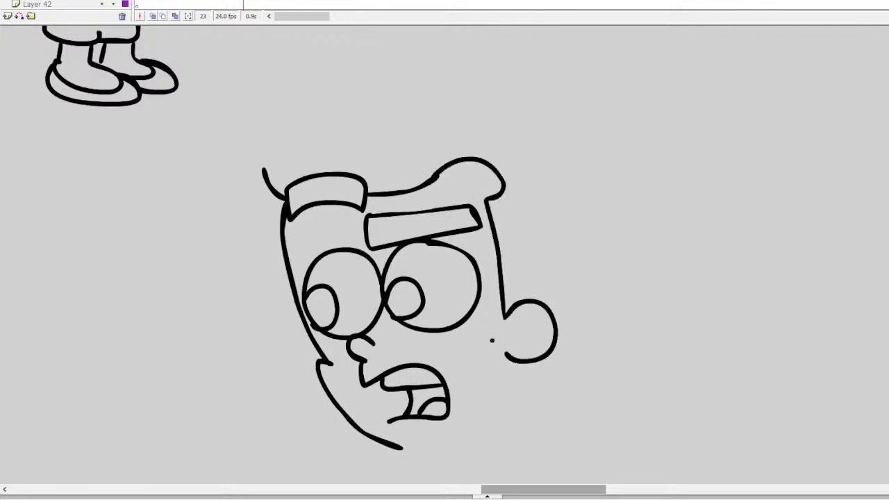
mouse_move(535, 317)
left_mouse_down()
mouse_move(527, 347)
mouse_move(531, 335)
left_mouse_up()
Step: Draw the boy's tall pointed hair down to the back of the ear, and close the jaw from chin to ear
mouse_move(267, 179)
left_mouse_down()
mouse_move(273, 142)
mouse_move(313, 100)
mouse_move(335, 64)
mouse_move(333, 47)
mouse_move(415, 72)
left_mouse_up()
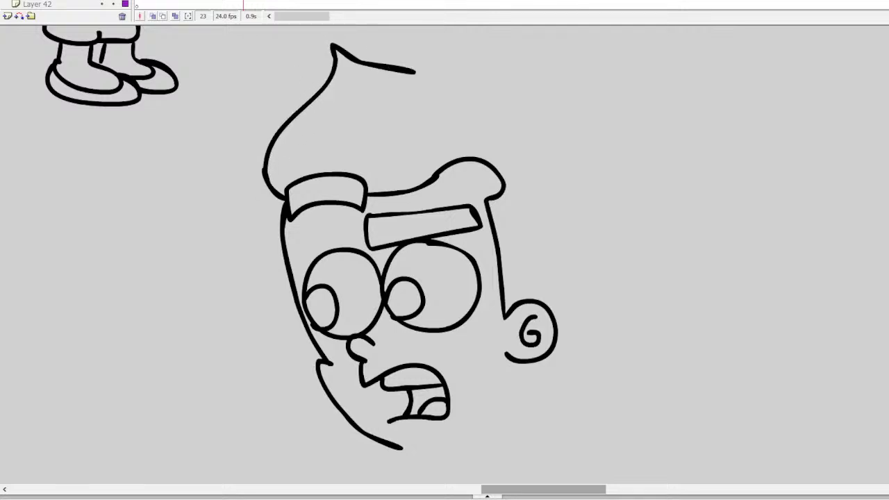
scroll(445, 257, "up", 3)
key("ctrl+z")
mouse_move(266, 254)
left_mouse_down()
mouse_move(295, 194)
mouse_move(341, 161)
mouse_move(359, 125)
mouse_move(353, 85)
mouse_move(334, 65)
mouse_move(380, 75)
mouse_move(535, 194)
mouse_move(564, 248)
mouse_move(571, 306)
left_mouse_up()
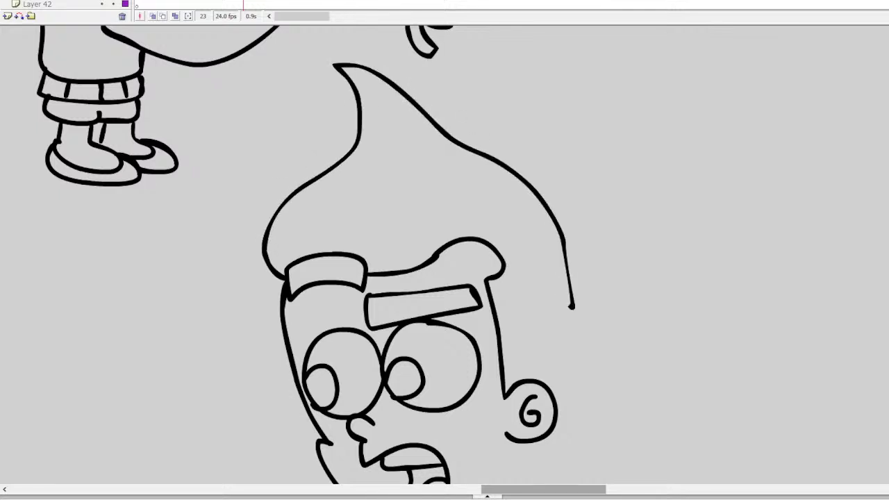
scroll(445, 257, "down", 5)
mouse_move(571, 173)
left_mouse_down()
mouse_move(575, 231)
mouse_move(554, 297)
left_mouse_up()
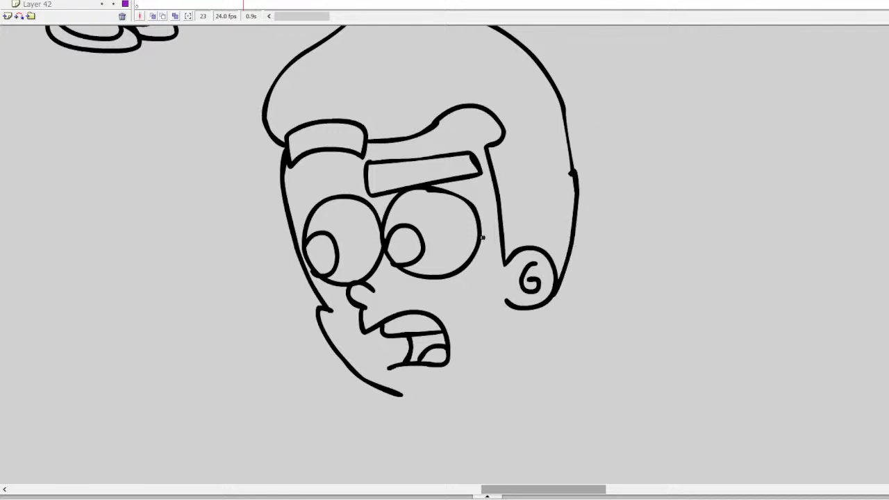
mouse_move(400, 394)
left_mouse_down()
mouse_move(483, 389)
mouse_move(511, 371)
mouse_move(529, 339)
mouse_move(529, 300)
left_mouse_up()
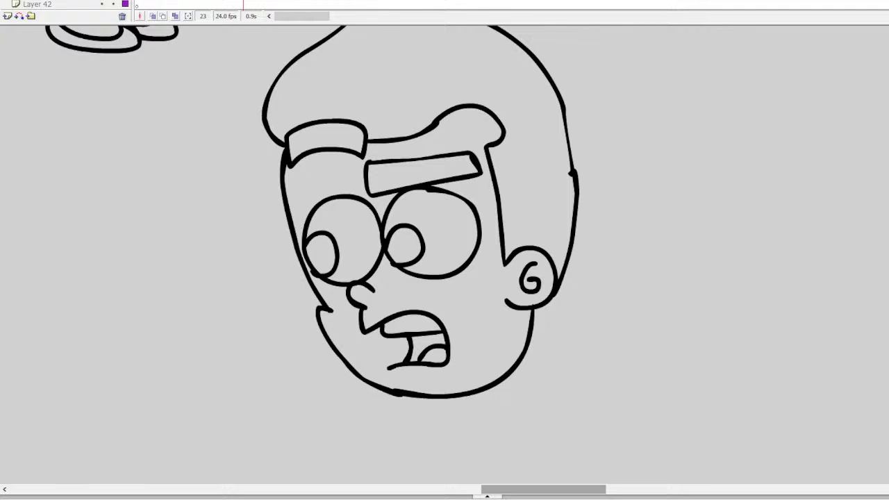
left_click_drag(523, 403, 533, 456)
scroll(533, 455, "down", 3)
left_click_drag(595, 403, 609, 475)
scroll(609, 475, "down", 3)
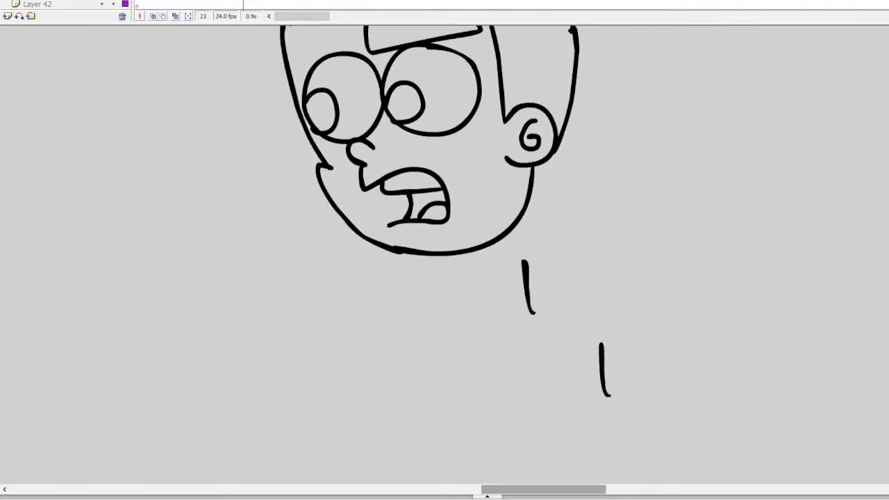
key("ctrl+z")
key("ctrl+z")
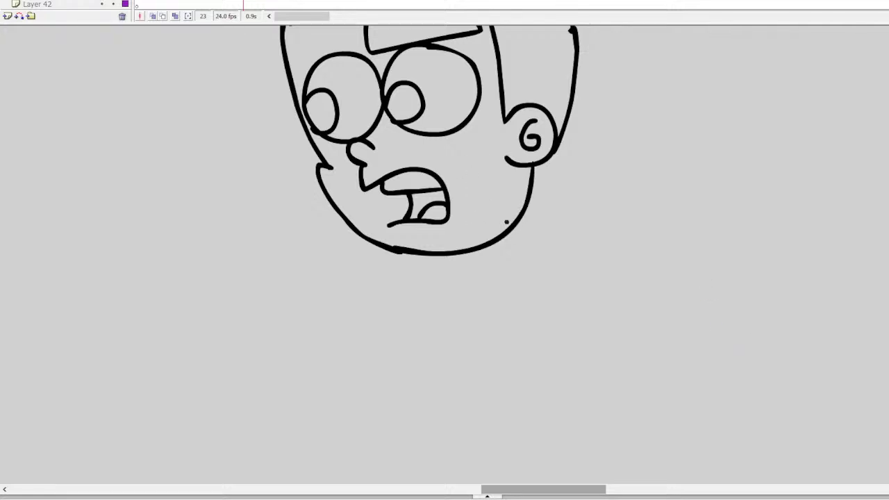
Step: Draw the boy's raised hand in front of his face, gripping the leg of an upside-down frog with its foot sticking out above
mouse_move(225, 94)
left_mouse_down()
mouse_move(202, 104)
mouse_move(225, 118)
mouse_move(228, 96)
mouse_move(220, 128)
mouse_move(227, 107)
mouse_move(195, 97)
mouse_move(206, 115)
mouse_move(197, 112)
mouse_move(201, 132)
mouse_move(207, 118)
mouse_move(189, 138)
mouse_move(207, 145)
mouse_move(214, 86)
mouse_move(185, 59)
mouse_move(202, 54)
mouse_move(200, 43)
mouse_move(235, 44)
mouse_move(247, 54)
mouse_move(254, 73)
mouse_move(242, 98)
mouse_move(255, 125)
mouse_move(251, 144)
mouse_move(301, 182)
left_mouse_up()
key("ctrl+z")
mouse_move(229, 129)
left_mouse_down()
mouse_move(224, 163)
mouse_move(203, 167)
left_mouse_up()
mouse_move(182, 320)
left_mouse_down()
mouse_move(146, 325)
mouse_move(162, 359)
mouse_move(182, 321)
left_mouse_up()
key("ctrl+z")
Step: Draw the frog's upside-down head with a round eye, dark pupil, mouth line and jagged collar
mouse_move(188, 352)
left_mouse_down()
mouse_move(155, 375)
mouse_move(205, 367)
mouse_move(182, 348)
mouse_move(192, 380)
mouse_move(175, 377)
mouse_move(167, 368)
mouse_move(189, 371)
mouse_move(181, 361)
left_mouse_up()
left_click(173, 366)
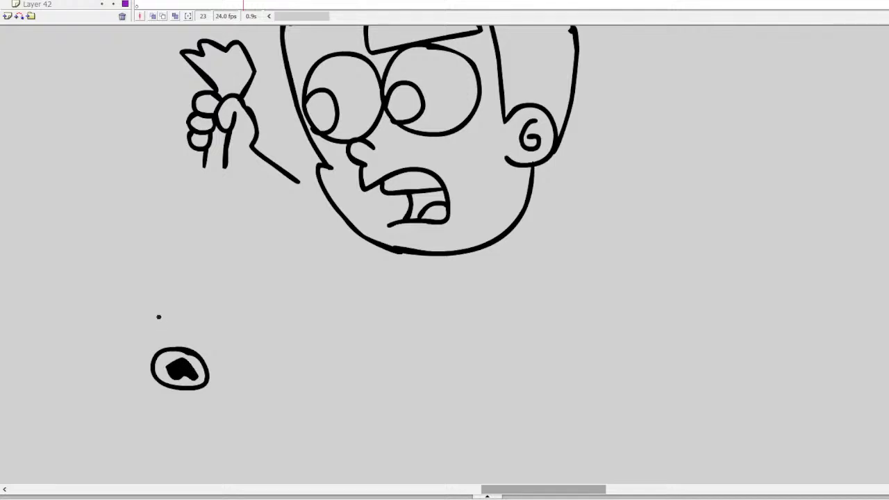
mouse_move(185, 328)
left_mouse_down()
mouse_move(91, 314)
mouse_move(84, 340)
mouse_move(128, 376)
mouse_move(152, 381)
left_mouse_up()
mouse_move(82, 316)
left_mouse_down()
mouse_move(115, 302)
mouse_move(195, 312)
left_mouse_up()
mouse_move(209, 376)
left_mouse_down()
mouse_move(225, 331)
mouse_move(214, 314)
mouse_move(152, 293)
mouse_move(182, 273)
mouse_move(204, 278)
mouse_move(228, 323)
left_mouse_up()
Step: Draw the frog's hanging body with two dangling arms and fingers, plus the free leg stretched sideways with a webbed foot
mouse_move(231, 251)
left_mouse_down()
mouse_move(279, 340)
mouse_move(251, 307)
mouse_move(251, 375)
mouse_move(271, 379)
mouse_move(282, 364)
mouse_move(277, 414)
left_mouse_up()
mouse_move(226, 172)
left_mouse_down()
mouse_move(242, 193)
mouse_move(238, 298)
left_mouse_up()
key("ctrl+z")
mouse_move(204, 164)
left_mouse_down()
mouse_move(116, 140)
mouse_move(127, 146)
mouse_move(61, 159)
mouse_move(57, 190)
mouse_move(88, 180)
left_mouse_up()
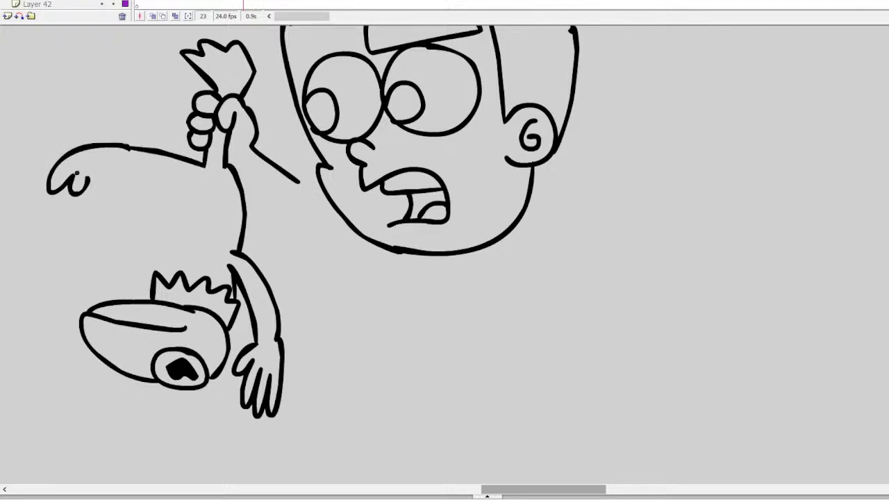
key("ctrl+z")
key("ctrl+z")
mouse_move(123, 145)
left_mouse_down()
mouse_move(69, 137)
mouse_move(36, 164)
mouse_move(50, 182)
mouse_move(68, 183)
mouse_move(71, 199)
mouse_move(125, 169)
mouse_move(177, 178)
mouse_move(163, 254)
mouse_move(144, 264)
mouse_move(129, 301)
left_mouse_up()
mouse_move(107, 363)
left_mouse_down()
mouse_move(104, 386)
mouse_move(111, 369)
mouse_move(119, 395)
mouse_move(130, 374)
left_mouse_up()
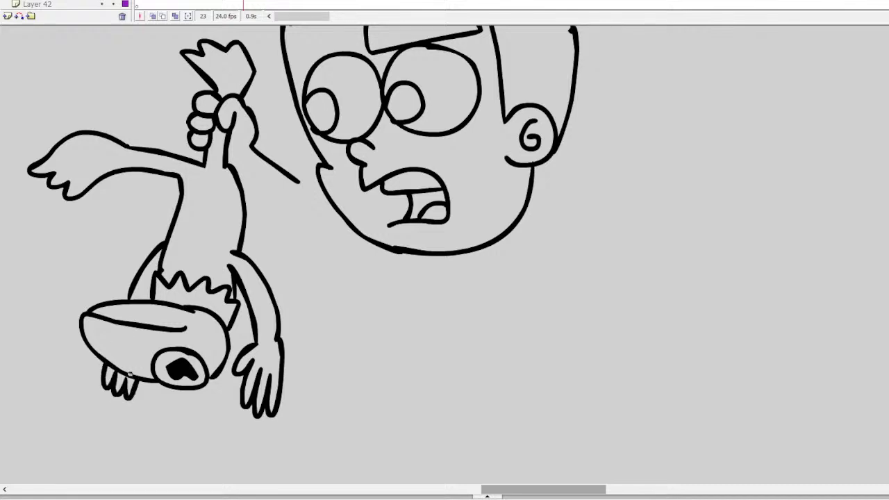
Step: Finish the frog-holding forearm and draw the boy's other hand on his chin with a bent forearm, elbow and short sleeve
left_click_drag(292, 178, 322, 190)
left_click_drag(232, 167, 312, 218)
mouse_move(526, 258)
left_mouse_down()
mouse_move(508, 214)
mouse_move(487, 234)
mouse_move(507, 242)
mouse_move(485, 268)
mouse_move(494, 280)
left_mouse_up()
key("ctrl+z")
mouse_move(505, 240)
left_mouse_down()
mouse_move(488, 257)
mouse_move(494, 275)
mouse_move(504, 273)
left_mouse_up()
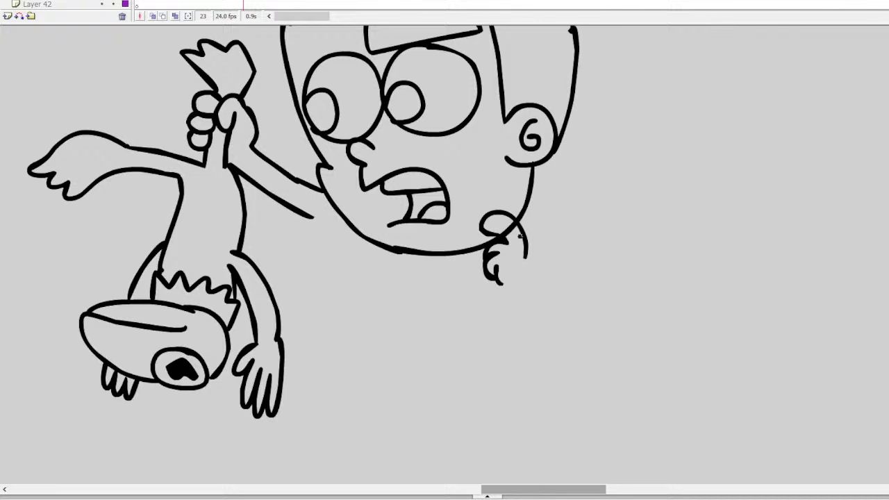
left_click_drag(514, 231, 505, 214)
mouse_move(497, 274)
left_mouse_down()
mouse_move(526, 307)
mouse_move(569, 314)
mouse_move(549, 254)
left_mouse_up()
left_click_drag(524, 209, 550, 292)
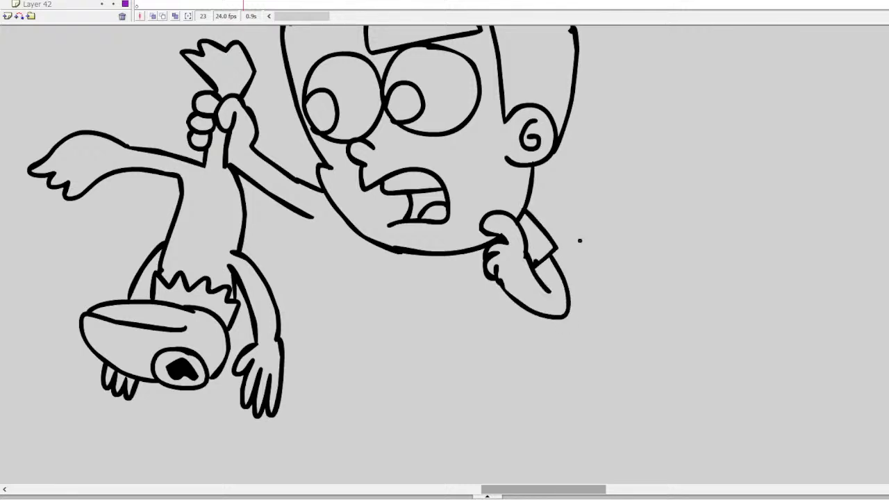
Step: Draw the short sleeve on the frog-holding arm and a boxy shirt torso below the chin
mouse_move(325, 192)
left_mouse_down()
mouse_move(322, 210)
mouse_move(372, 244)
mouse_move(375, 294)
mouse_move(477, 312)
mouse_move(487, 281)
left_mouse_up()
key("ctrl+z")
mouse_move(411, 254)
left_mouse_down()
mouse_move(411, 276)
mouse_move(492, 316)
mouse_move(502, 282)
left_mouse_up()
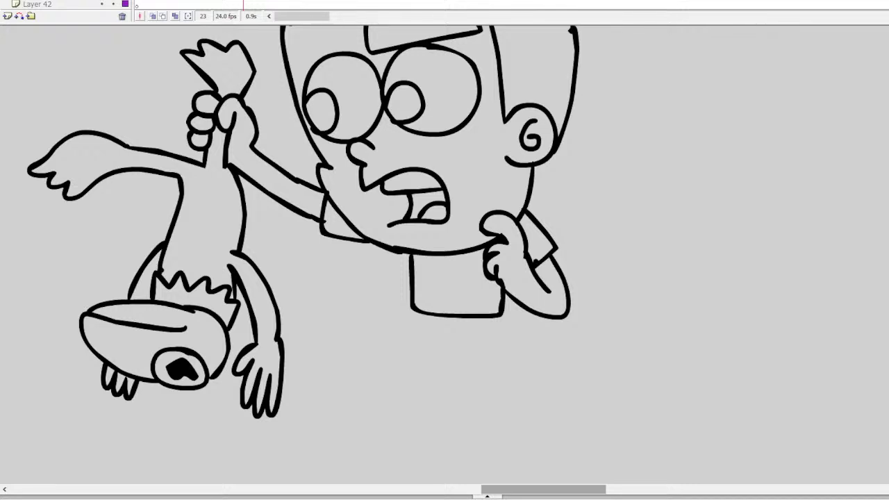
Step: Draw an atom emblem on the shirt: a small circle crossed by two diagonal orbits with looped ends
mouse_move(442, 289)
left_mouse_down()
mouse_move(432, 270)
mouse_move(457, 267)
mouse_move(467, 292)
mouse_move(442, 287)
mouse_move(444, 297)
mouse_move(468, 291)
mouse_move(467, 279)
mouse_move(460, 273)
mouse_move(454, 299)
mouse_move(458, 266)
mouse_move(479, 272)
mouse_move(466, 287)
mouse_move(455, 270)
mouse_move(439, 266)
mouse_move(430, 279)
mouse_move(438, 303)
left_mouse_up()
key("ctrl+z")
key("ctrl+z")
key("ctrl+z")
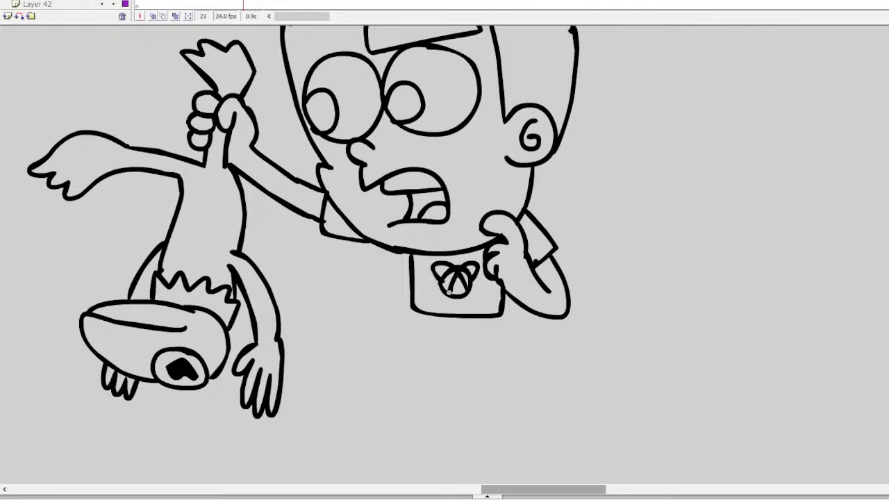
key("ctrl+z")
key("ctrl+z")
key("ctrl+z")
left_click_drag(450, 291, 475, 266)
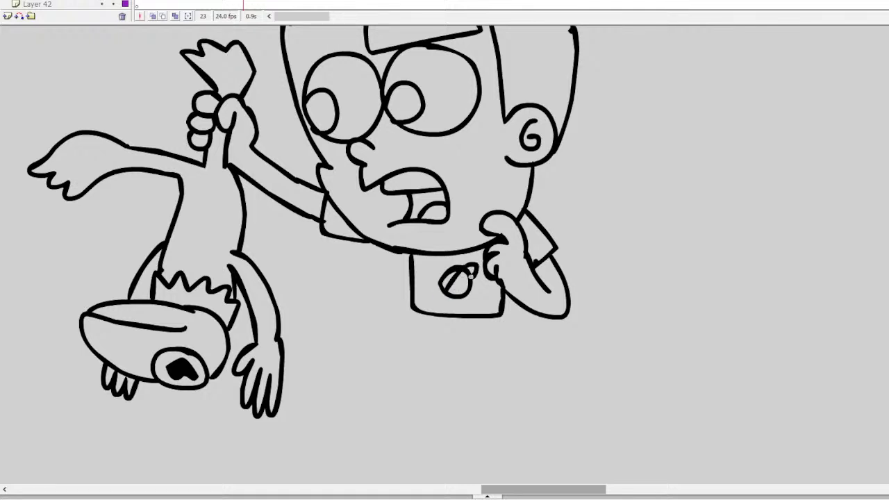
key("ctrl+z")
left_click_drag(472, 266, 470, 269)
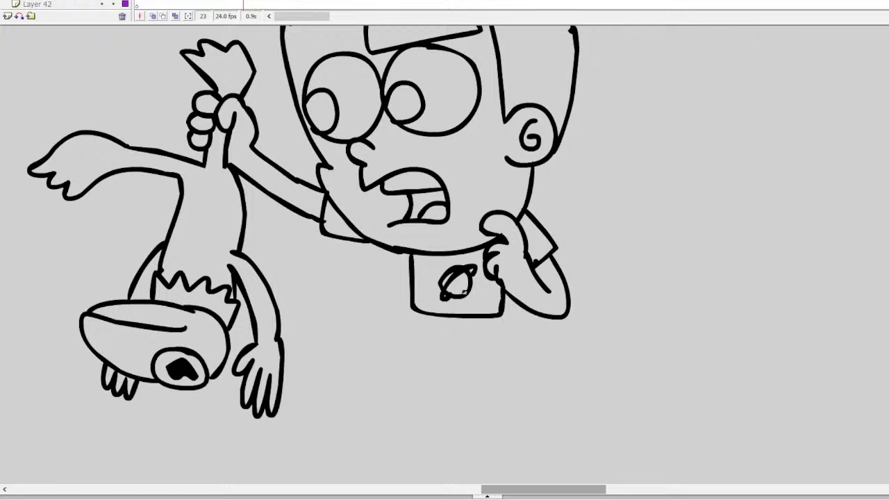
mouse_move(467, 297)
left_mouse_down()
mouse_move(477, 301)
mouse_move(440, 262)
left_mouse_up()
key("ctrl+z")
mouse_move(464, 298)
left_mouse_down()
mouse_move(473, 301)
mouse_move(438, 262)
mouse_move(438, 275)
left_mouse_up()
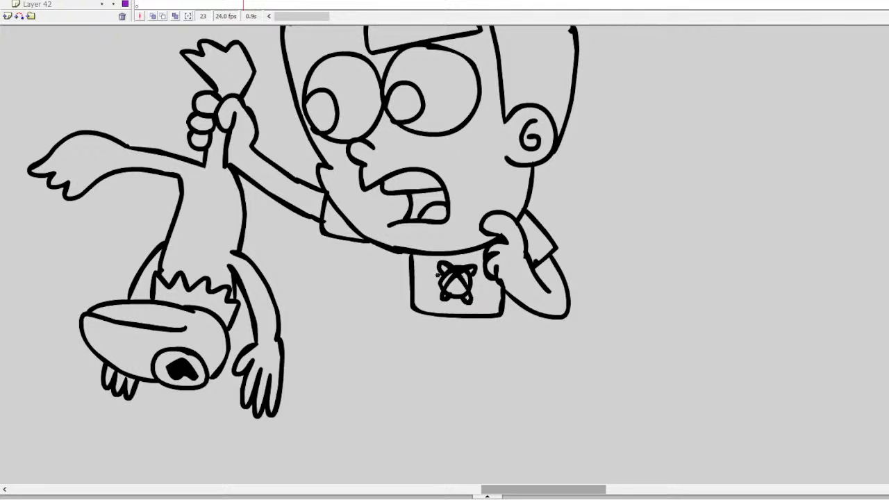
Step: Draw the boy's shorts under the shirt, with flared sides and a single line dividing the legs
mouse_move(420, 314)
left_mouse_down()
mouse_move(412, 340)
mouse_move(458, 354)
left_mouse_up()
mouse_move(500, 311)
left_mouse_down()
mouse_move(509, 351)
mouse_move(460, 355)
left_mouse_up()
mouse_move(415, 332)
left_mouse_down()
mouse_move(420, 348)
mouse_move(456, 352)
left_mouse_up()
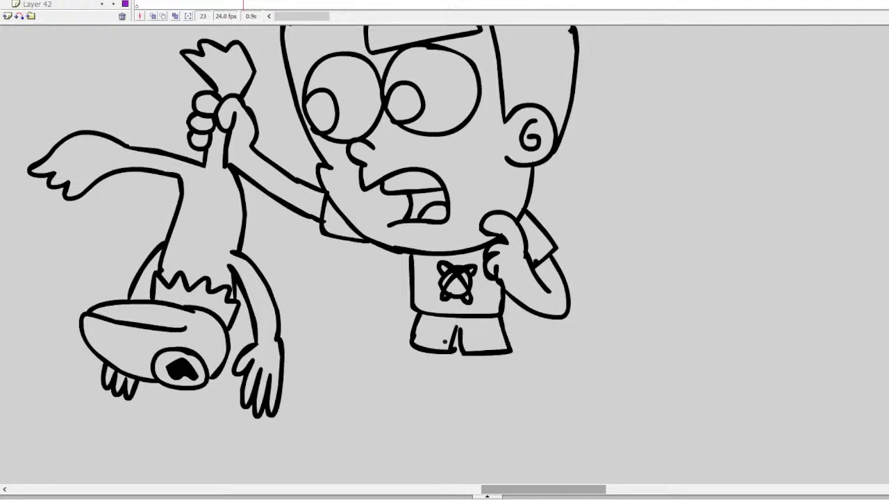
key("ctrl+z")
key("ctrl+z")
key("ctrl+z")
key("ctrl+z")
key("ctrl+z")
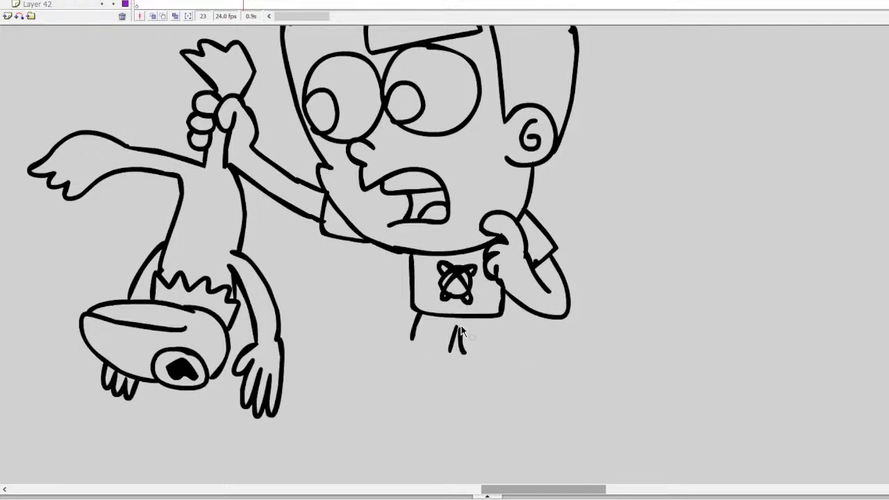
mouse_move(500, 316)
left_mouse_down()
mouse_move(509, 349)
mouse_move(451, 355)
left_mouse_up()
Step: Draw two rounded shoes pointing outward below the shorts, with toe caps and sole lines
mouse_move(415, 329)
left_mouse_down()
mouse_move(409, 346)
mouse_move(449, 354)
mouse_move(402, 347)
mouse_move(368, 381)
mouse_move(444, 385)
left_mouse_up()
mouse_move(452, 354)
left_mouse_down()
mouse_move(446, 386)
mouse_move(539, 395)
mouse_move(552, 376)
mouse_move(535, 348)
mouse_move(510, 343)
left_mouse_up()
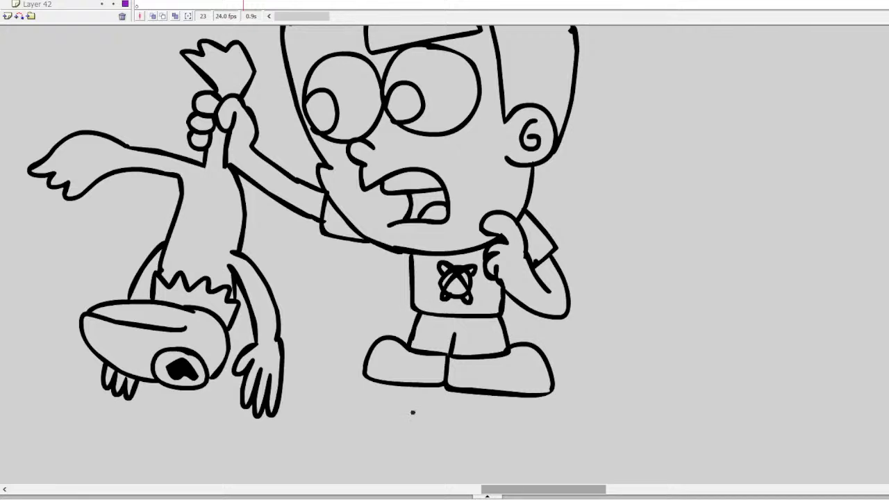
mouse_move(397, 342)
left_mouse_down()
mouse_move(401, 368)
mouse_move(392, 373)
mouse_move(445, 376)
left_mouse_up()
mouse_move(523, 346)
left_mouse_down()
mouse_move(503, 375)
mouse_move(528, 381)
mouse_move(447, 375)
left_mouse_up()
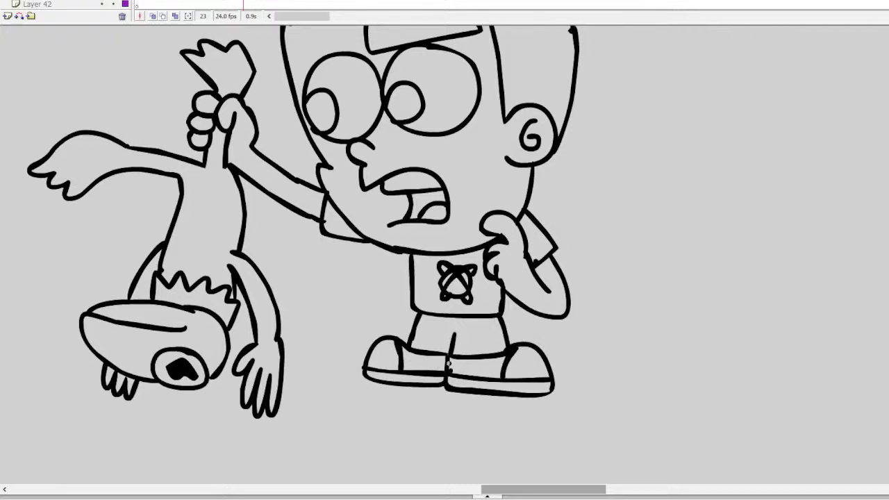
Step: Handwrite "Where is your" on two lines beside the boy's tall hair
scroll(449, 368, "up", 5)
scroll(449, 368, "down", 2)
scroll(449, 368, "up", 1)
scroll(598, 481, "right", 2)
mouse_move(462, 89)
left_mouse_down()
mouse_move(472, 110)
mouse_move(493, 83)
mouse_move(507, 84)
mouse_move(518, 110)
mouse_move(570, 91)
mouse_move(566, 106)
mouse_move(582, 125)
left_mouse_up()
left_click_drag(477, 137, 476, 159)
left_click(485, 125)
left_click_drag(501, 128, 496, 158)
mouse_move(537, 134)
left_mouse_down()
mouse_move(546, 148)
mouse_move(539, 168)
left_mouse_up()
mouse_move(569, 136)
left_mouse_down()
mouse_move(609, 157)
mouse_move(599, 157)
mouse_move(620, 135)
left_mouse_up()
Step: Handwrite "puppet" as the third line of the boy's speech
left_click_drag(476, 177, 476, 200)
mouse_move(476, 180)
left_mouse_down()
mouse_move(480, 190)
mouse_move(508, 196)
mouse_move(481, 191)
mouse_move(524, 199)
mouse_move(493, 177)
mouse_move(479, 191)
left_mouse_up()
key("ctrl+z")
key("ctrl+z")
mouse_move(499, 179)
left_mouse_down()
mouse_move(507, 196)
mouse_move(523, 179)
left_mouse_up()
mouse_move(533, 178)
left_mouse_down()
mouse_move(534, 209)
mouse_move(535, 196)
mouse_move(561, 209)
left_mouse_up()
key("ctrl+z")
mouse_move(562, 180)
left_mouse_down()
mouse_move(614, 175)
mouse_move(603, 199)
left_mouse_up()
mouse_move(616, 172)
left_mouse_down()
mouse_move(616, 200)
mouse_move(624, 180)
left_mouse_up()
Step: Handwrite "master?" as the fourth line and enclose the text in a speech bubble with its tail toward the boy
mouse_move(486, 218)
left_mouse_down()
mouse_move(509, 219)
mouse_move(543, 245)
left_mouse_up()
left_click_drag(570, 215, 571, 248)
mouse_move(563, 230)
left_mouse_down()
mouse_move(597, 233)
mouse_move(584, 242)
mouse_move(611, 253)
left_mouse_up()
mouse_move(611, 242)
left_mouse_down()
mouse_move(634, 232)
mouse_move(635, 254)
left_mouse_up()
left_click(635, 266)
mouse_move(460, 84)
left_mouse_down()
mouse_move(447, 101)
mouse_move(450, 175)
mouse_move(469, 236)
mouse_move(466, 283)
mouse_move(668, 262)
mouse_move(443, 109)
mouse_move(473, 277)
mouse_move(509, 260)
mouse_move(592, 277)
mouse_move(636, 274)
mouse_move(668, 256)
mouse_move(680, 198)
mouse_move(671, 146)
mouse_move(647, 109)
mouse_move(595, 79)
mouse_move(445, 82)
left_mouse_up()
key("ctrl+z")
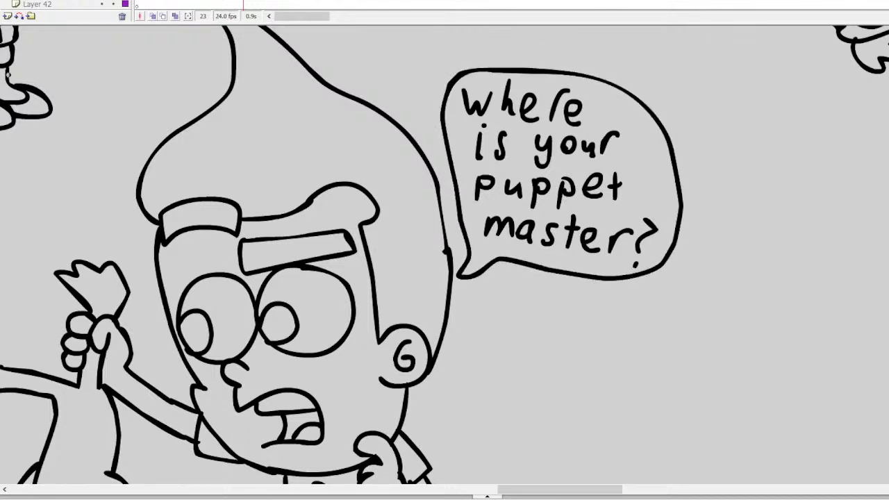
Step: Cross out "Jimmy Neutron" in the show list with a red line
left_click(284, 325, "alt")
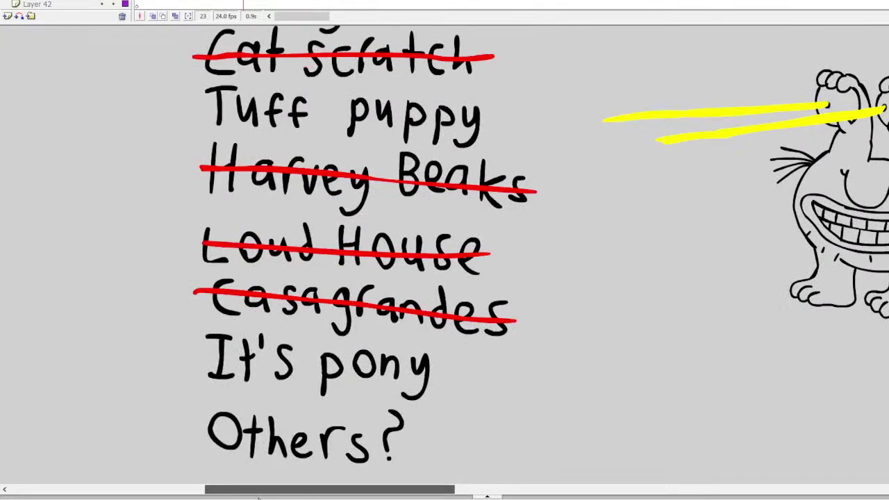
scroll(323, 425, "up", 8)
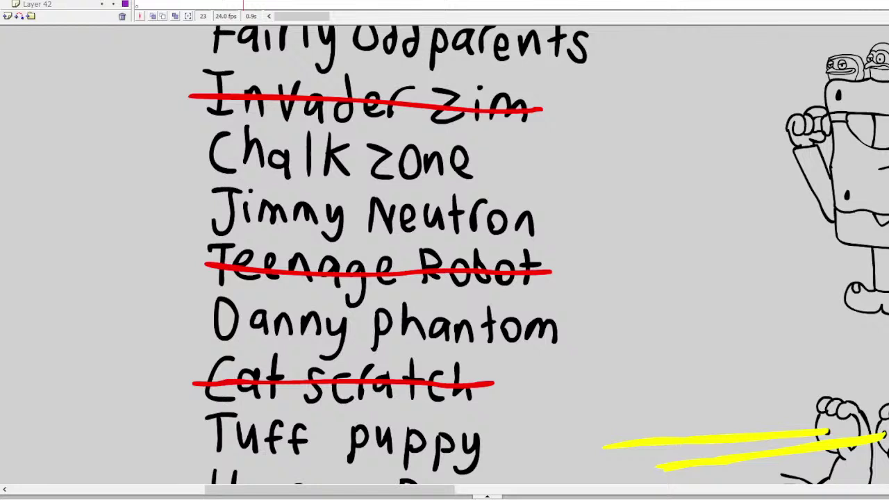
left_click(409, 272)
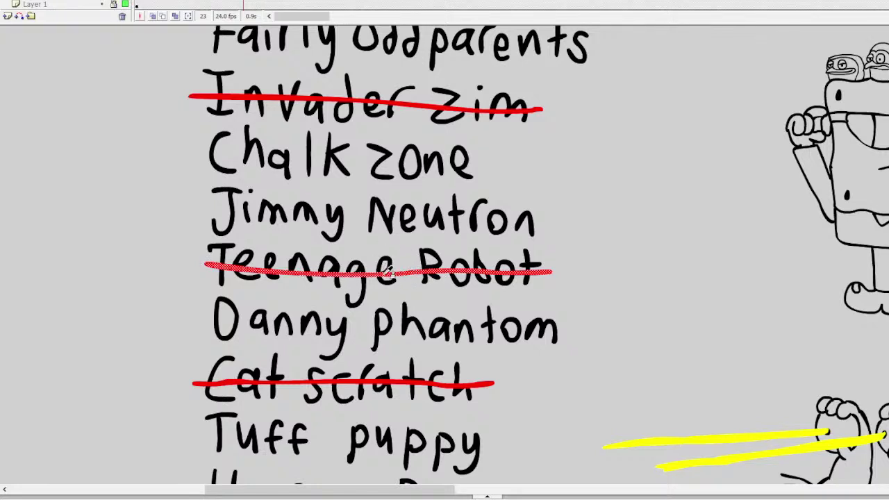
mouse_move(517, 223)
left_mouse_down()
mouse_move(546, 224)
mouse_move(212, 204)
left_mouse_up()
Step: Look through the show list from "Rugrats" to "Others?" for titles not yet crossed out
scroll(216, 196, "up", 10)
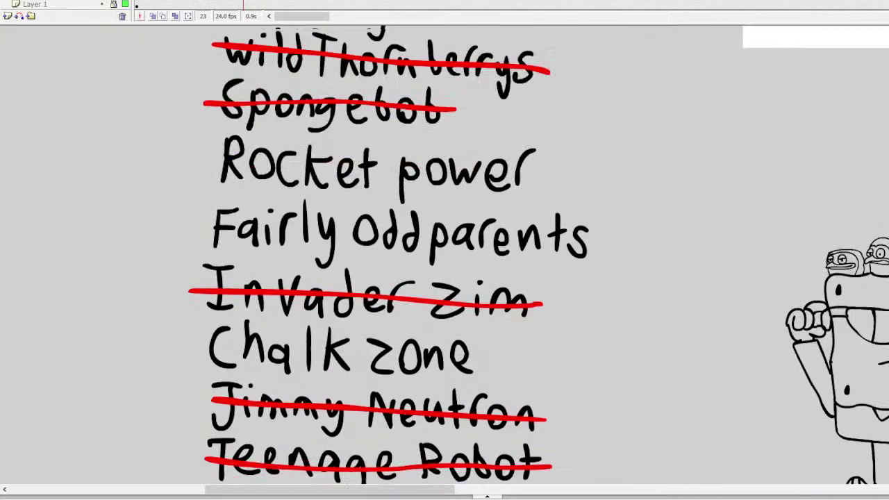
scroll(443, 256, "up", 5)
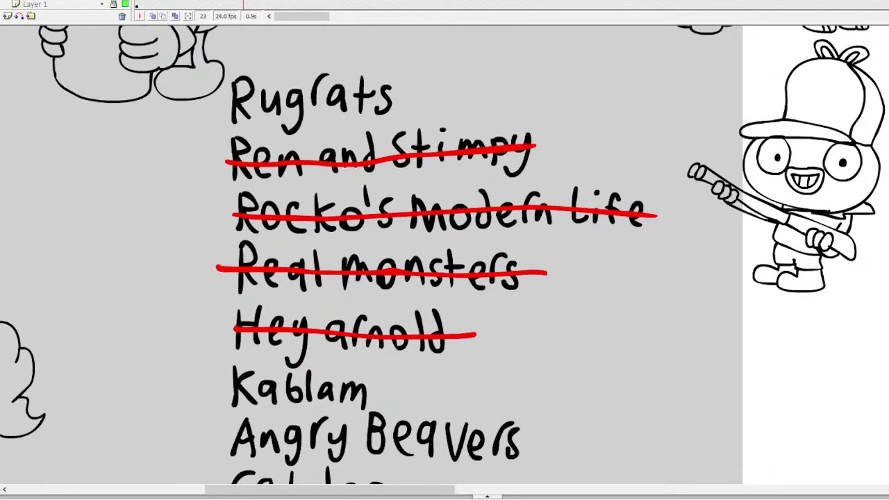
scroll(445, 255, "down", 10)
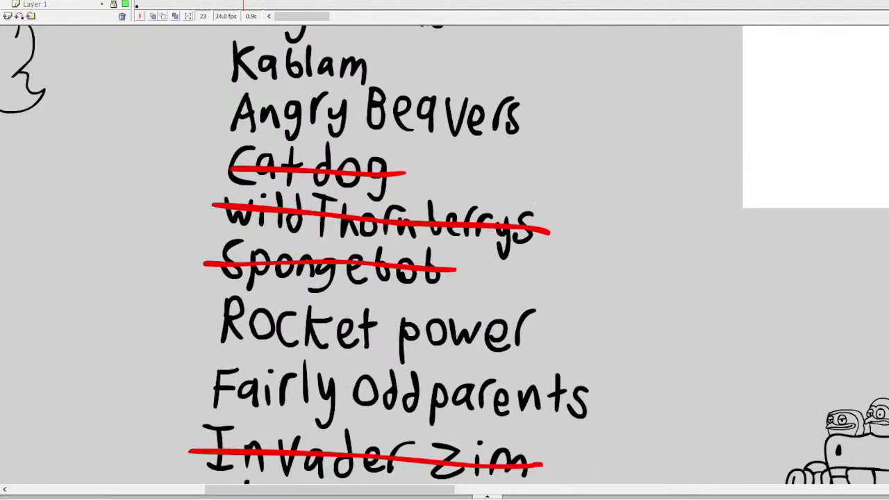
scroll(444, 255, "down", 8)
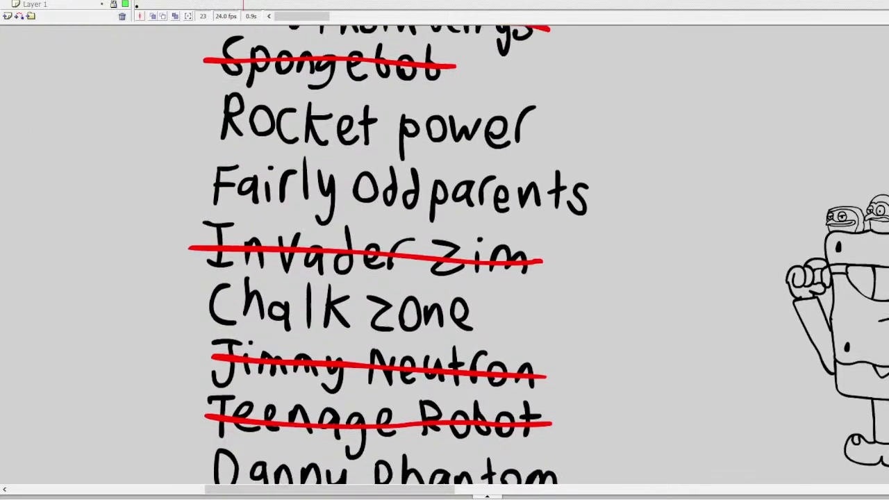
scroll(445, 254, "down", 13)
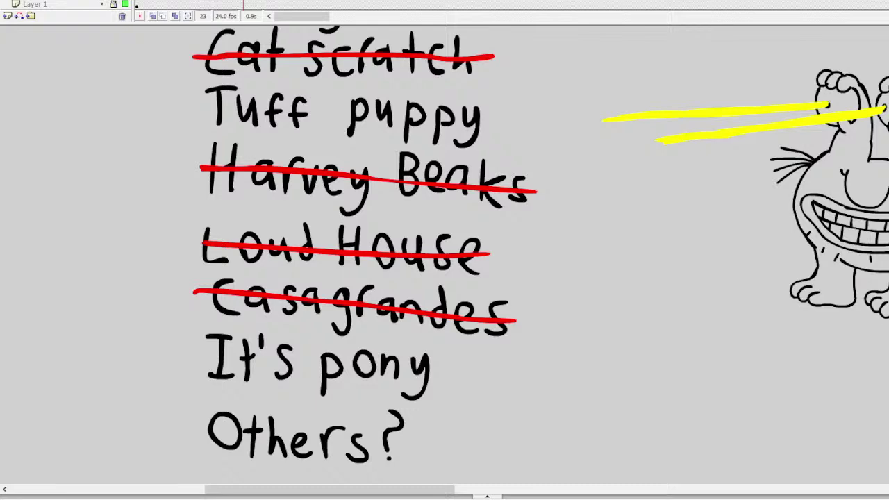
Step: Make Layer 45 the drawing layer for the next character in the empty area below the running man and dinosaur
mouse_move(389, 489)
left_mouse_down()
mouse_move(877, 472)
mouse_move(886, 447)
left_mouse_up()
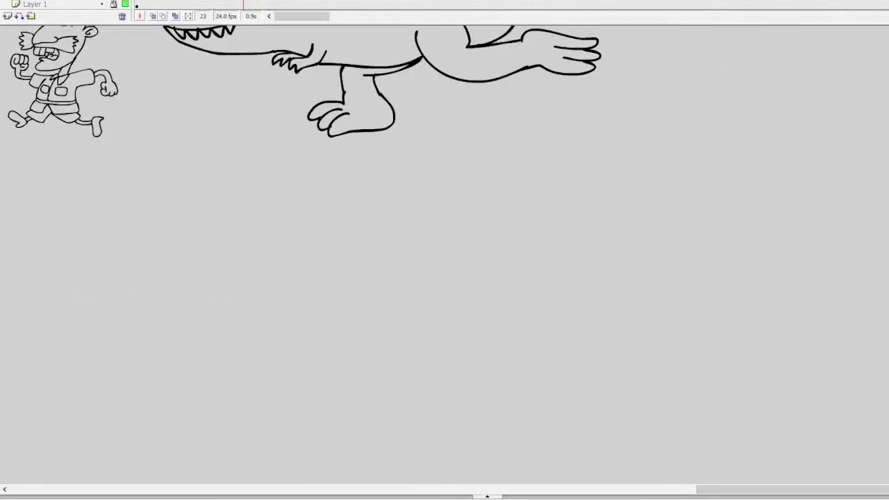
scroll(62, 4, "up", 4)
scroll(62, 4, "up", 3)
scroll(63, 4, "up", 3)
left_click(165, 4)
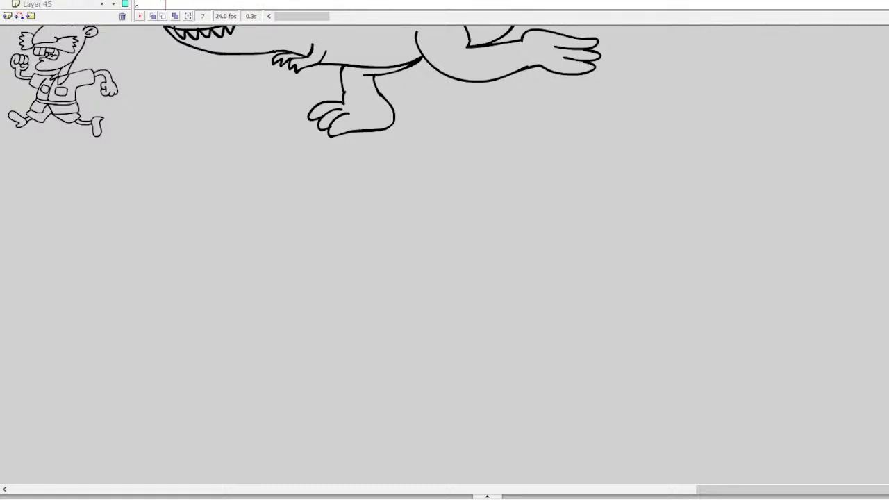
left_click_drag(773, 492, 655, 444)
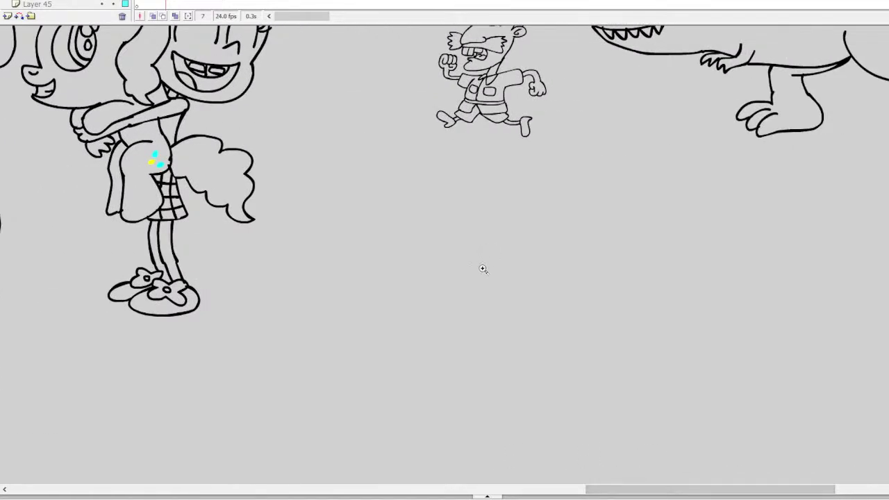
key("z")
left_click(463, 280)
mouse_move(719, 486)
left_mouse_down()
mouse_move(692, 482)
mouse_move(705, 484)
left_mouse_up()
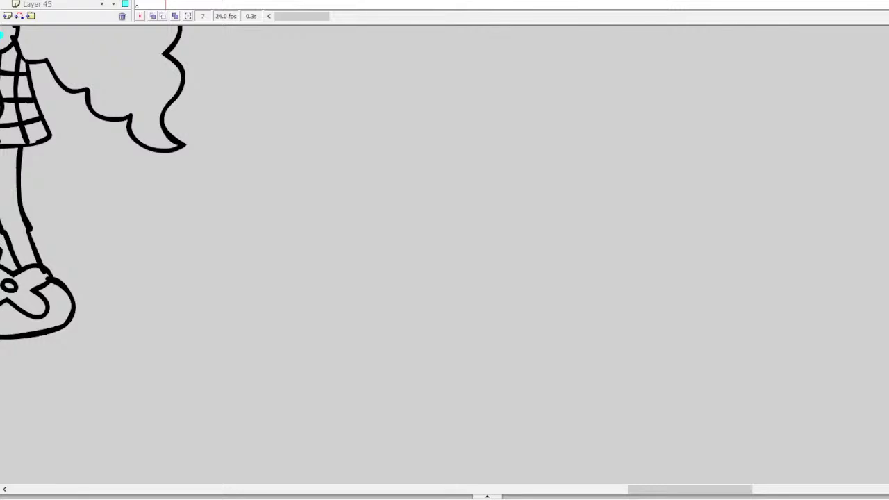
left_click(774, 486)
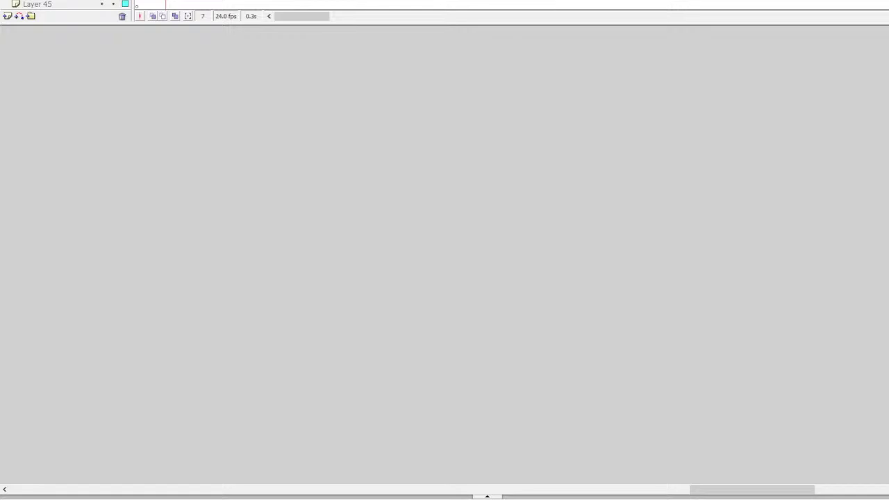
Step: Draw a round eye with a large iris and small black pupil under a thick, angrily slanted eyebrow
left_click_drag(431, 188, 475, 163)
mouse_move(398, 131)
left_mouse_down()
mouse_move(365, 133)
mouse_move(381, 158)
mouse_move(473, 136)
mouse_move(468, 117)
mouse_move(369, 130)
mouse_move(368, 174)
mouse_move(393, 205)
mouse_move(426, 196)
mouse_move(430, 165)
mouse_move(412, 153)
mouse_move(375, 180)
mouse_move(398, 183)
mouse_move(378, 200)
left_mouse_up()
key("ctrl+z")
key("ctrl+z")
left_click(374, 180)
key("ctrl+z")
mouse_move(384, 159)
left_mouse_down()
mouse_move(395, 162)
mouse_move(401, 193)
mouse_move(384, 201)
left_mouse_up()
left_click(376, 185)
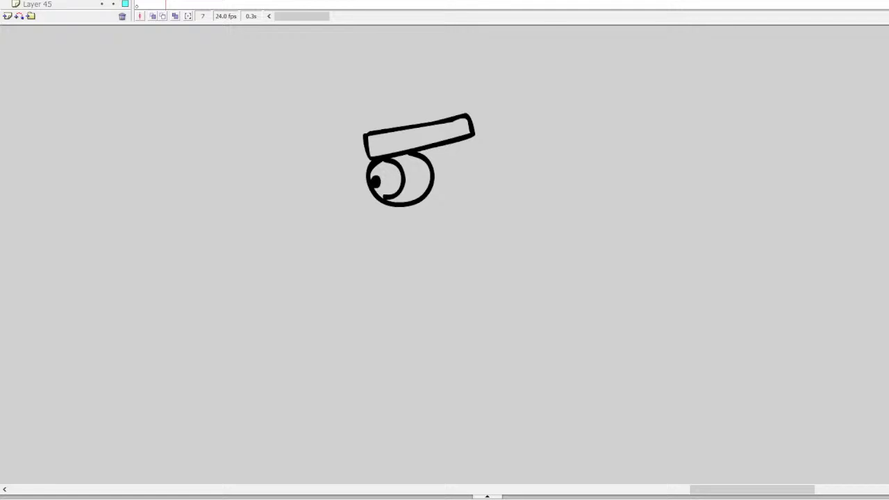
Step: Draw the pointed nose, a gritted-teeth mouth, and the second eye with its slanted eyebrow
mouse_move(339, 174)
left_mouse_down()
mouse_move(339, 210)
mouse_move(312, 218)
mouse_move(334, 235)
mouse_move(409, 236)
mouse_move(436, 286)
mouse_move(334, 288)
left_mouse_up()
mouse_move(348, 247)
left_mouse_down()
mouse_move(352, 287)
mouse_move(385, 265)
mouse_move(442, 262)
left_mouse_up()
mouse_move(334, 132)
left_mouse_down()
mouse_move(331, 159)
mouse_move(257, 136)
mouse_move(263, 114)
mouse_move(335, 135)
mouse_move(275, 168)
mouse_move(302, 190)
mouse_move(323, 177)
mouse_move(319, 148)
mouse_move(281, 155)
mouse_move(284, 188)
mouse_move(316, 194)
mouse_move(320, 148)
left_mouse_up()
key("ctrl+z")
mouse_move(282, 172)
left_mouse_down()
mouse_move(283, 182)
mouse_move(282, 173)
mouse_move(304, 170)
mouse_move(300, 194)
left_mouse_up()
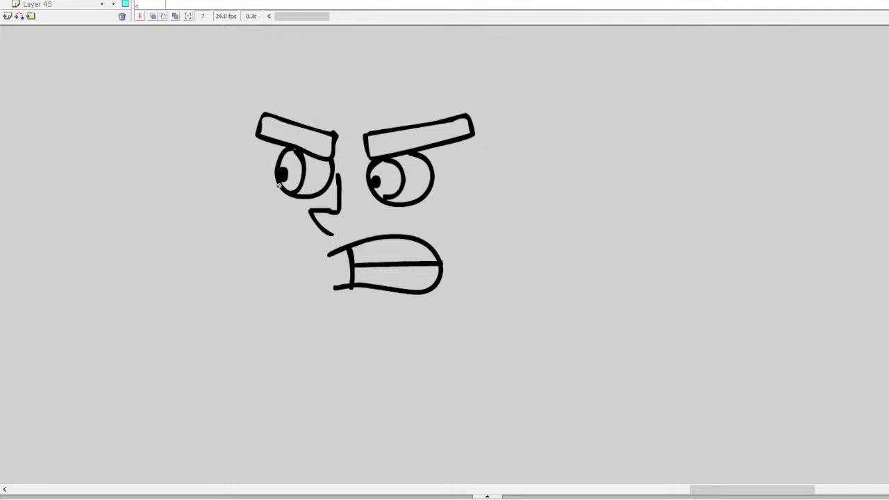
Step: Draw the face outline with a pointed chin and round ear, plus a notched hairline across the forehead
mouse_move(269, 140)
left_mouse_down()
mouse_move(257, 191)
mouse_move(261, 239)
mouse_move(284, 275)
mouse_move(363, 321)
left_mouse_up()
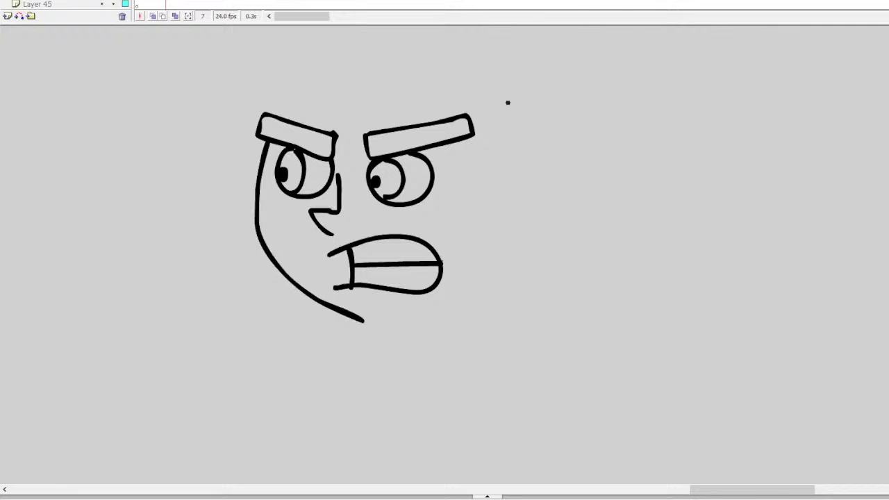
mouse_move(499, 177)
left_mouse_down()
mouse_move(556, 186)
mouse_move(542, 213)
mouse_move(506, 212)
mouse_move(499, 255)
mouse_move(471, 288)
mouse_move(398, 319)
mouse_move(369, 324)
left_mouse_up()
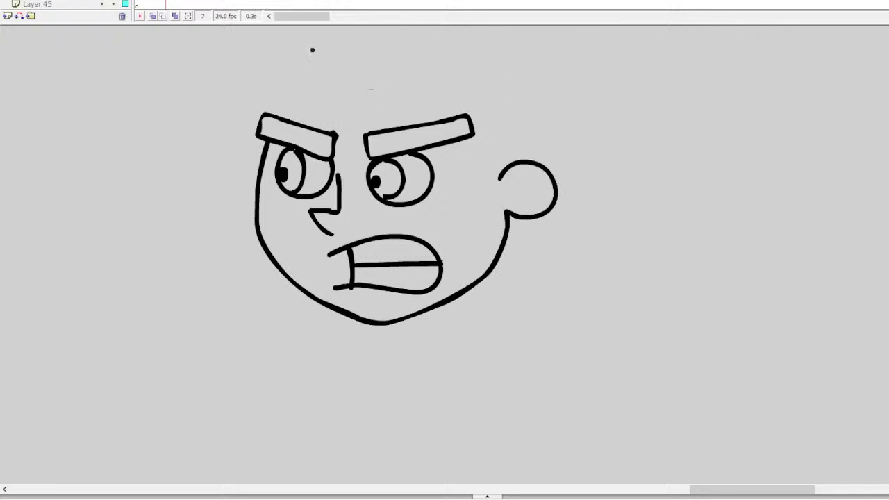
mouse_move(502, 169)
left_mouse_down()
mouse_move(482, 108)
mouse_move(470, 100)
mouse_move(402, 105)
mouse_move(359, 122)
mouse_move(367, 96)
mouse_move(332, 93)
mouse_move(274, 103)
mouse_move(218, 139)
left_mouse_up()
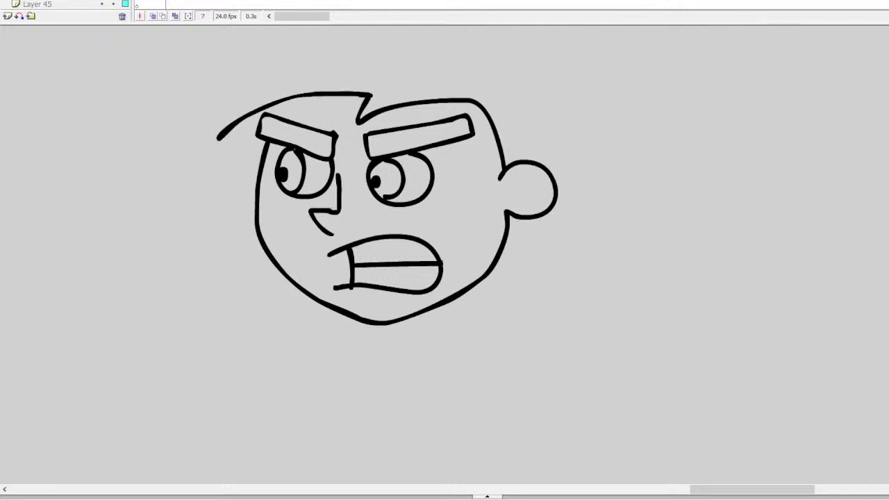
Step: Draw the hair outline with two pointed front tufts and a spike on top, down to the ear, and join the brow to the hairline
scroll(387, 266, "up", 3)
left_click_drag(218, 255, 261, 188)
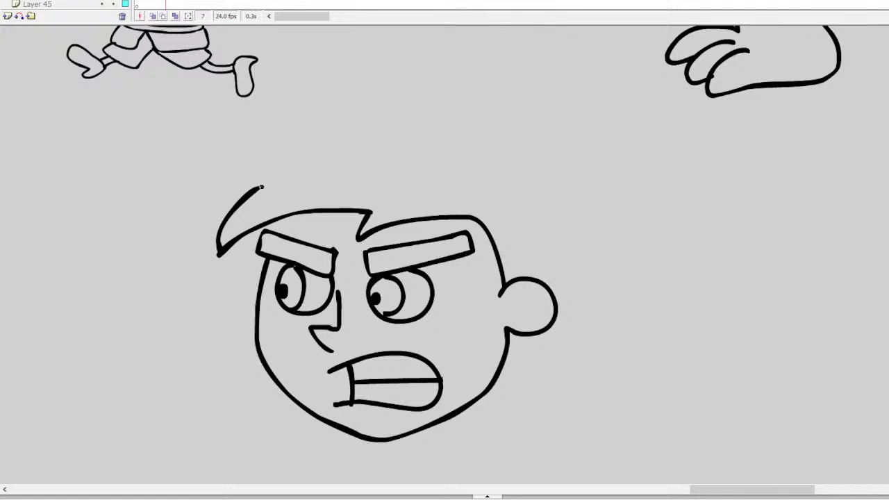
key("ctrl+z")
mouse_move(218, 255)
left_mouse_down()
mouse_move(215, 209)
mouse_move(256, 165)
mouse_move(199, 183)
mouse_move(208, 161)
mouse_move(255, 132)
mouse_move(340, 124)
mouse_move(411, 101)
mouse_move(439, 134)
mouse_move(522, 167)
mouse_move(526, 275)
left_mouse_up()
left_click_drag(269, 231, 278, 219)
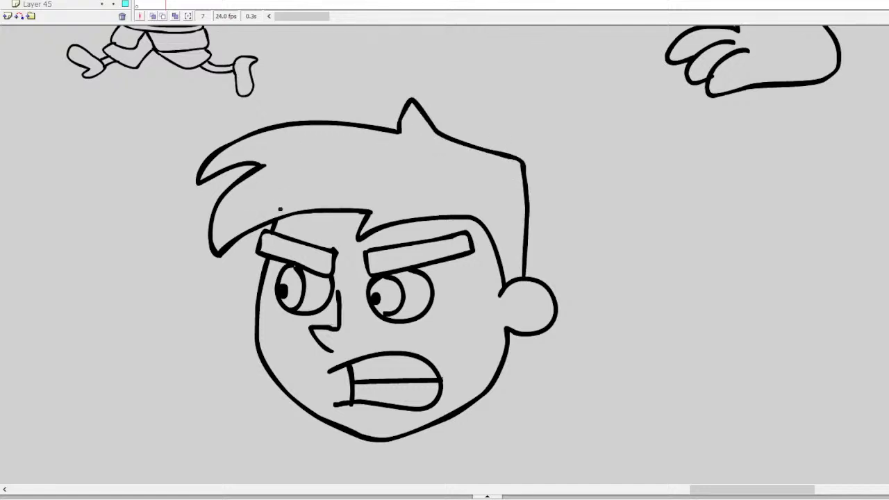
Step: Draw two short neck lines extending back from the jaw below the ear
scroll(444, 250, "down", 5)
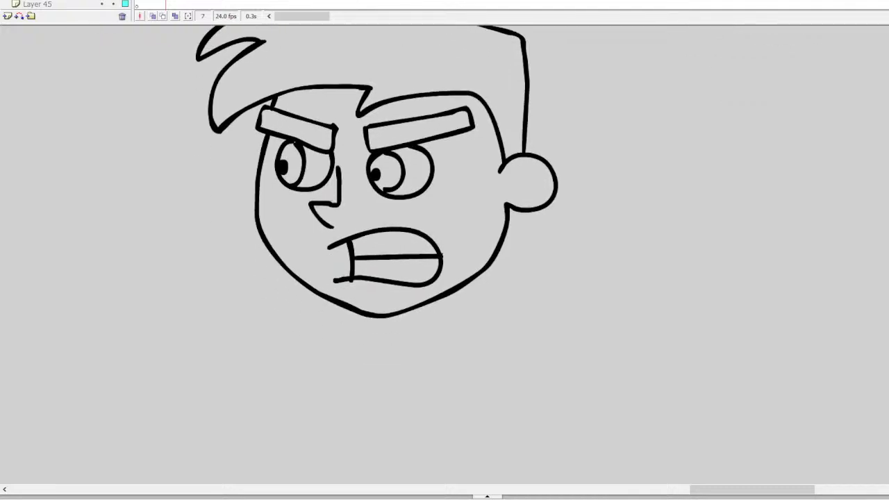
left_click_drag(504, 236, 538, 244)
left_click_drag(487, 268, 518, 274)
key("ctrl+z")
key("ctrl+z")
mouse_move(539, 244)
left_mouse_down()
mouse_move(506, 238)
mouse_move(504, 271)
mouse_move(530, 274)
left_mouse_up()
Step: Draw a bent arm behind the head with the elbow pointing back and a clenched fist below
left_click_drag(715, 491, 739, 492)
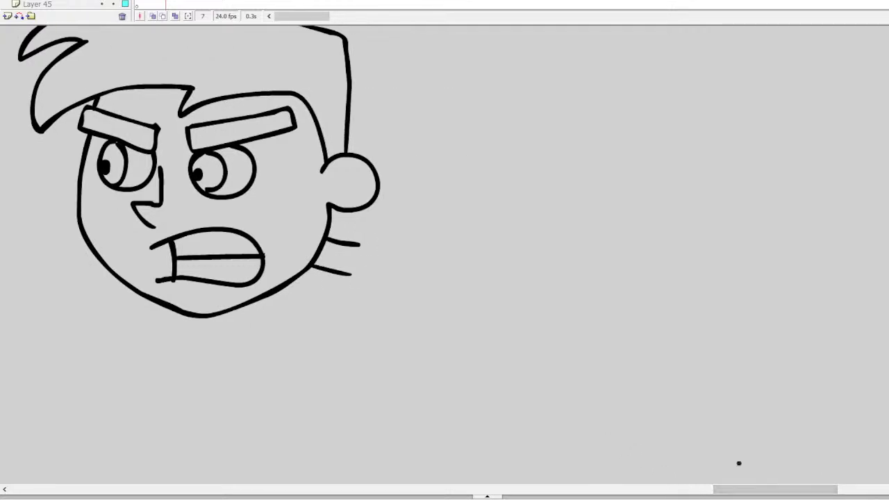
mouse_move(398, 247)
left_mouse_down()
mouse_move(540, 258)
mouse_move(440, 341)
left_mouse_up()
mouse_move(483, 266)
left_mouse_down()
mouse_move(409, 309)
mouse_move(389, 307)
mouse_move(367, 327)
mouse_move(372, 338)
left_mouse_up()
key("ctrl+z")
mouse_move(408, 309)
left_mouse_down()
mouse_move(373, 312)
mouse_move(335, 346)
mouse_move(346, 366)
mouse_move(377, 358)
mouse_move(399, 369)
mouse_move(385, 386)
mouse_move(437, 371)
left_mouse_up()
left_click_drag(444, 339, 386, 393)
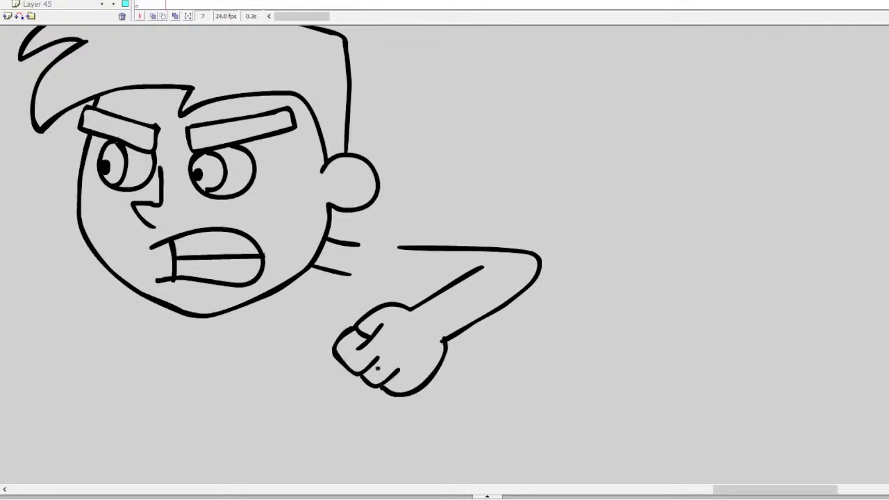
Step: Draw the cuff line across the forearm, the upper arm's underside, and the back and chest lines extending from the neck
left_click_drag(447, 291, 482, 317)
left_click_drag(456, 282, 401, 278)
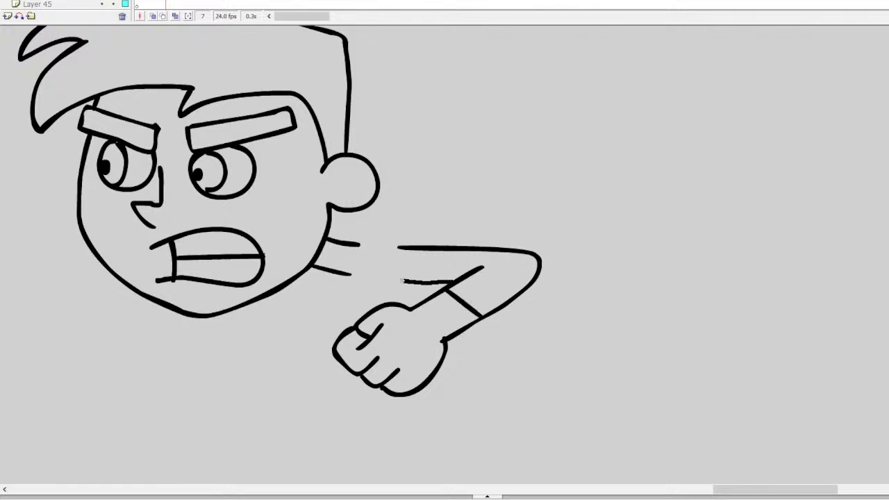
mouse_move(357, 243)
left_mouse_down()
mouse_move(369, 234)
mouse_move(568, 227)
left_mouse_up()
mouse_move(349, 275)
left_mouse_down()
mouse_move(441, 289)
mouse_move(353, 277)
mouse_move(360, 287)
mouse_move(436, 299)
left_mouse_up()
key("ctrl+z")
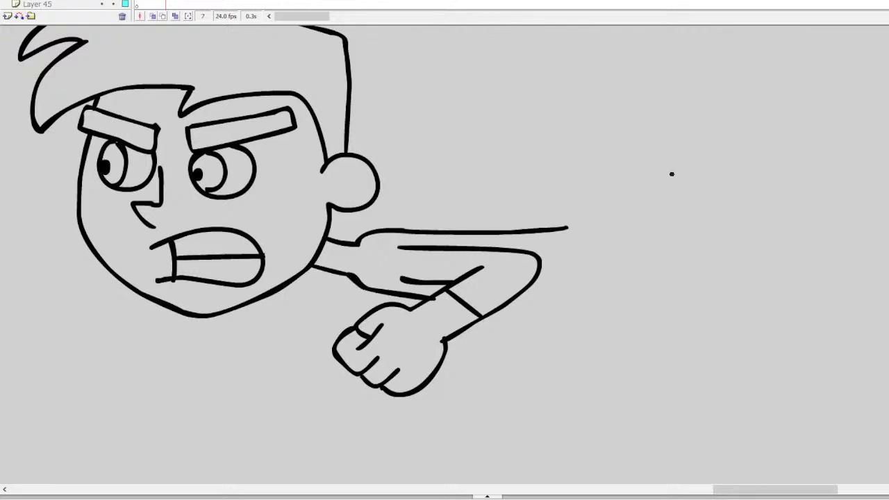
Step: Close the rear end and underside of the boy's torso and draw a belt line across the waist
mouse_move(569, 228)
left_mouse_down()
mouse_move(568, 283)
mouse_move(520, 291)
left_mouse_up()
key("ctrl+z")
mouse_move(560, 228)
left_mouse_down()
mouse_move(595, 224)
mouse_move(598, 280)
mouse_move(509, 303)
left_mouse_up()
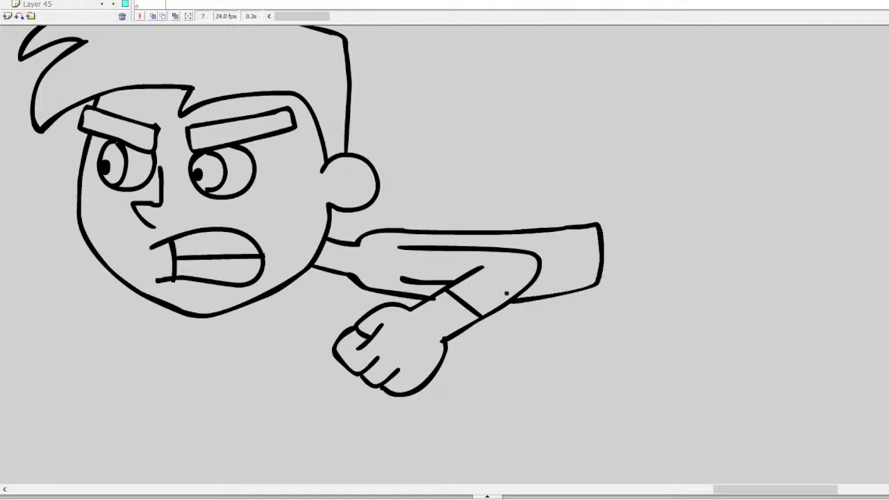
left_click_drag(572, 228, 573, 291)
Step: Draw two outstretched legs trailing behind the belt, with feet, a sole on the upper boot, and a boot-top line across the shins
left_click_drag(810, 490, 832, 492)
mouse_move(423, 224)
left_mouse_down()
mouse_move(565, 206)
mouse_move(647, 168)
mouse_move(779, 174)
mouse_move(772, 204)
mouse_move(745, 222)
mouse_move(627, 218)
mouse_move(453, 257)
left_mouse_up()
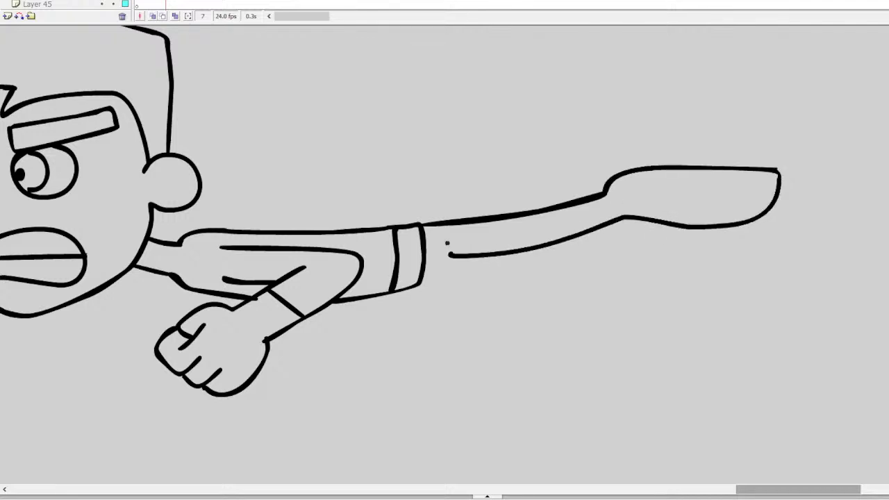
mouse_move(608, 182)
left_mouse_down()
mouse_move(628, 161)
mouse_move(744, 160)
mouse_move(781, 171)
mouse_move(742, 152)
mouse_move(666, 150)
mouse_move(615, 159)
mouse_move(603, 179)
left_mouse_up()
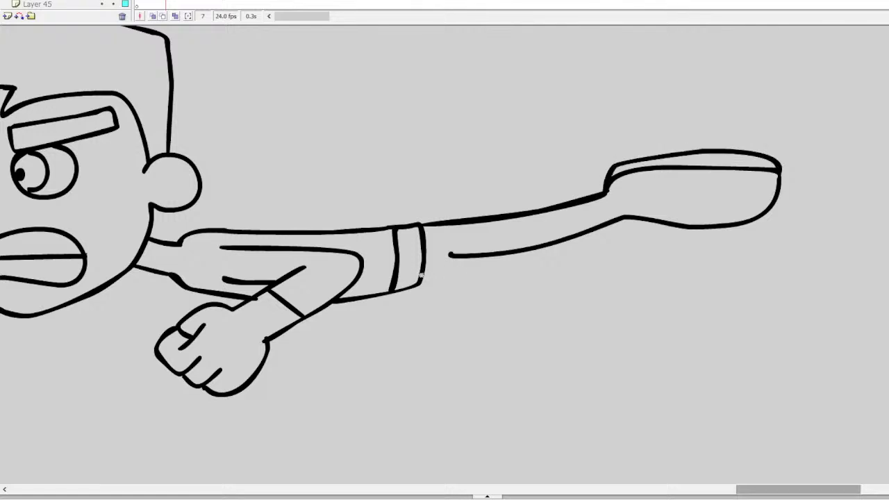
mouse_move(421, 282)
left_mouse_down()
mouse_move(548, 263)
mouse_move(628, 234)
mouse_move(703, 243)
mouse_move(762, 215)
left_mouse_up()
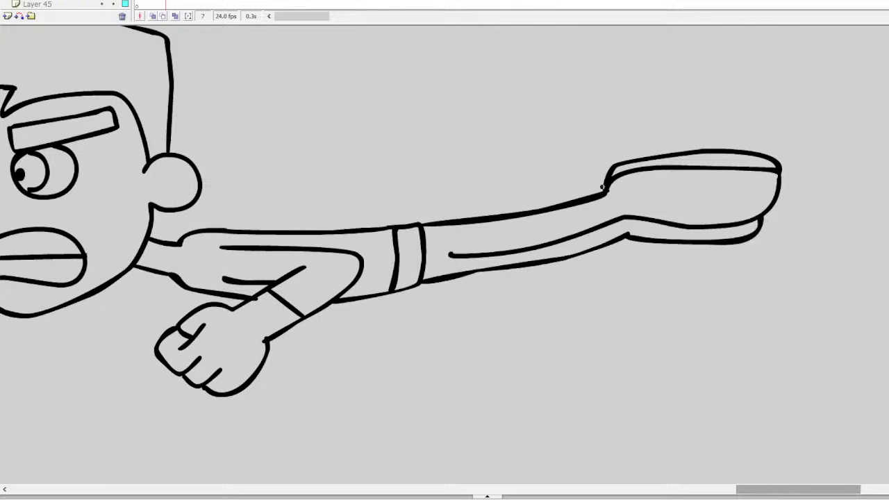
left_click_drag(560, 207, 574, 254)
Step: Draw a forward-pointing clenched fist with curled fingers and a thumb in front of the face, its wrist meeting the jaw
left_click_drag(776, 492, 716, 491)
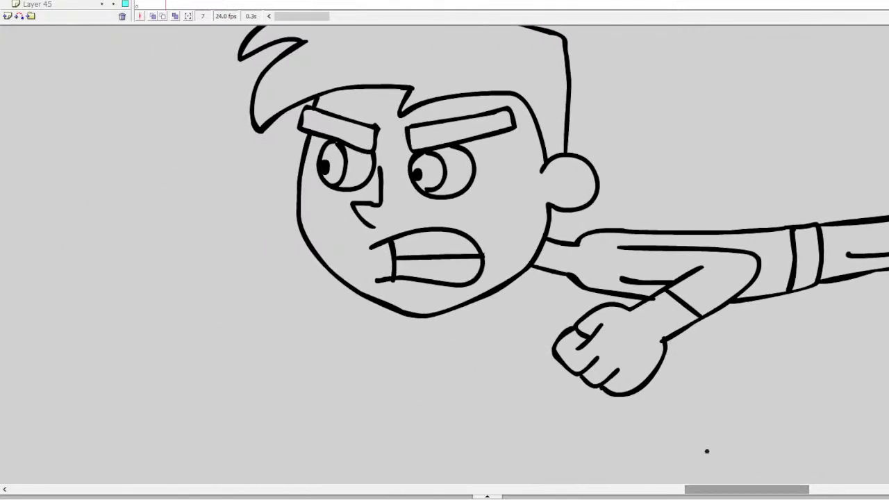
mouse_move(302, 253)
left_mouse_down()
mouse_move(267, 225)
mouse_move(252, 265)
mouse_move(273, 244)
mouse_move(209, 249)
left_mouse_up()
key("ctrl+z")
mouse_move(261, 225)
left_mouse_down()
mouse_move(214, 231)
mouse_move(208, 247)
mouse_move(239, 253)
mouse_move(208, 252)
mouse_move(214, 275)
mouse_move(258, 271)
left_mouse_up()
mouse_move(209, 255)
left_mouse_down()
mouse_move(246, 258)
mouse_move(258, 290)
mouse_move(264, 271)
mouse_move(291, 272)
mouse_move(325, 255)
left_mouse_up()
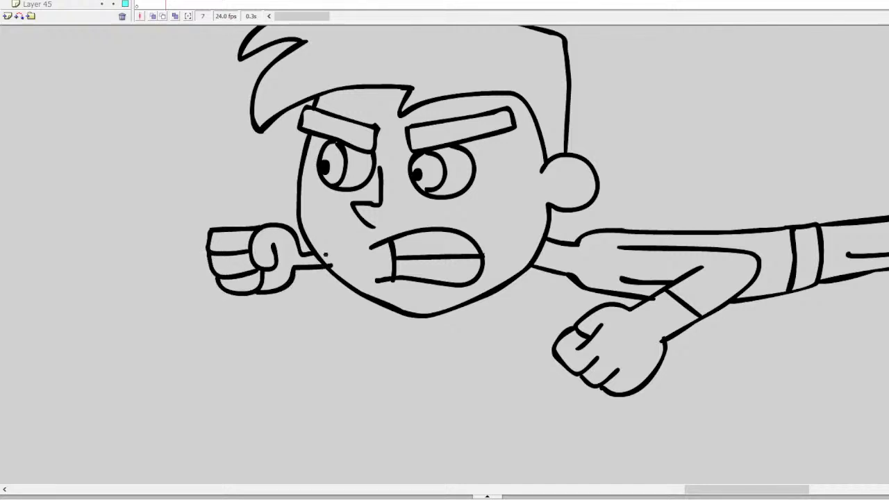
key("ctrl+z")
key("ctrl+z")
mouse_move(214, 271)
left_mouse_down()
mouse_move(229, 292)
mouse_move(262, 272)
mouse_move(248, 298)
mouse_move(262, 274)
mouse_move(289, 288)
mouse_move(258, 300)
mouse_move(325, 271)
mouse_move(317, 267)
left_mouse_up()
key("ctrl+z")
key("ctrl+z")
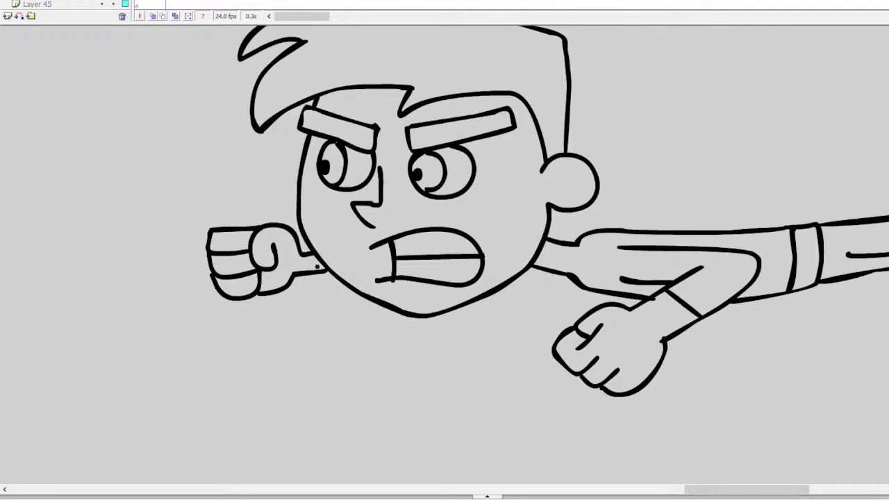
Step: Move the whole boy drawing farther right on the canvas and draw a spiral inside his ear
left_click_drag(755, 491, 722, 447)
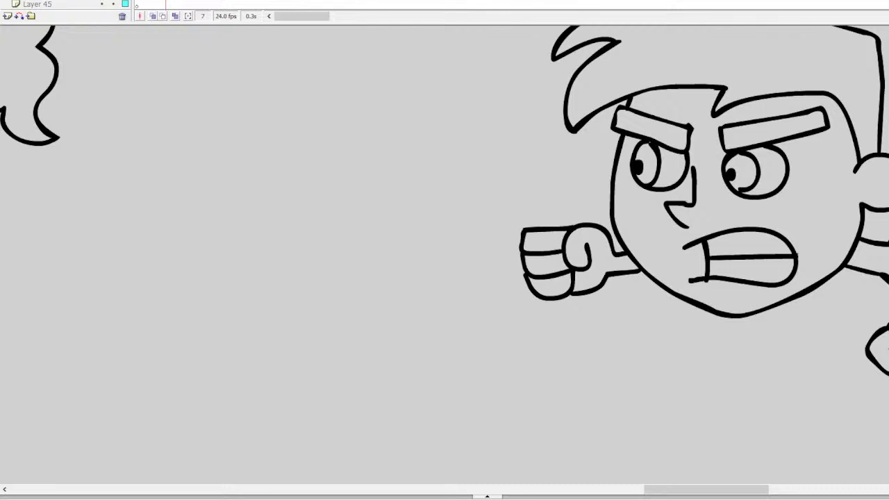
scroll(445, 208, "right", 10)
scroll(445, 208, "left", 4)
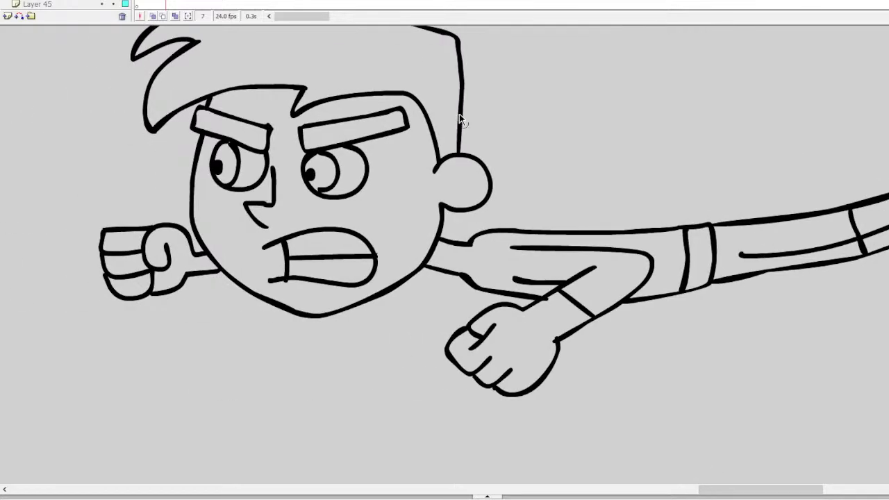
key("ctrl+a")
mouse_move(440, 169)
left_mouse_down()
mouse_move(799, 149)
mouse_move(802, 168)
left_mouse_up()
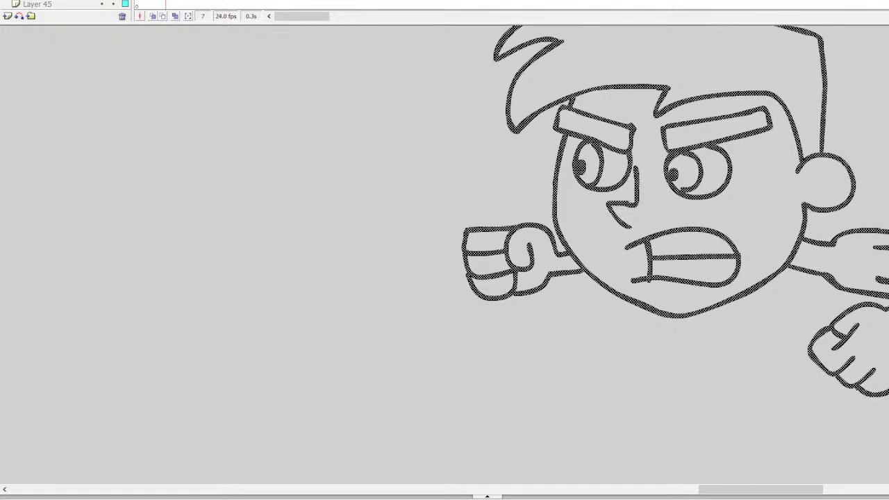
mouse_move(826, 165)
left_mouse_down()
mouse_move(811, 185)
mouse_move(824, 178)
left_mouse_up()
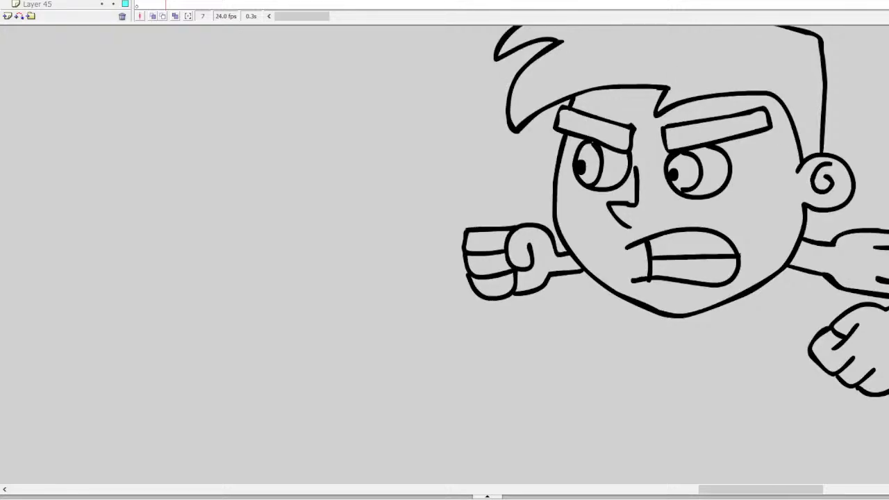
Step: Start a ghost face in the empty area left of the boy with two sagging brow curves, oval eyes with highlights and an upper mouth curve
scroll(451, 250, "up", 3)
left_click_drag(714, 489, 669, 491)
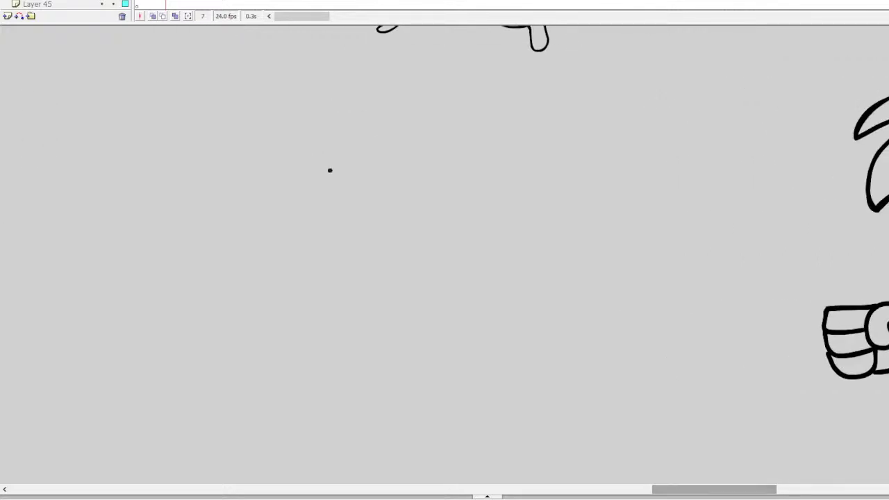
mouse_move(319, 168)
left_mouse_down()
mouse_move(343, 192)
mouse_move(401, 172)
left_mouse_up()
mouse_move(358, 195)
left_mouse_down()
mouse_move(350, 219)
mouse_move(339, 195)
mouse_move(357, 197)
left_mouse_up()
mouse_move(319, 167)
left_mouse_down()
mouse_move(309, 186)
mouse_move(259, 169)
mouse_move(294, 219)
mouse_move(309, 186)
mouse_move(286, 207)
mouse_move(295, 195)
left_mouse_up()
key("ctrl+z")
mouse_move(267, 229)
left_mouse_down()
mouse_move(328, 245)
mouse_move(392, 230)
mouse_move(351, 306)
mouse_move(304, 311)
mouse_move(276, 276)
mouse_move(261, 232)
mouse_move(328, 243)
mouse_move(367, 238)
mouse_move(263, 237)
mouse_move(312, 250)
mouse_move(391, 238)
left_mouse_up()
key("ctrl+z")
key("ctrl+z")
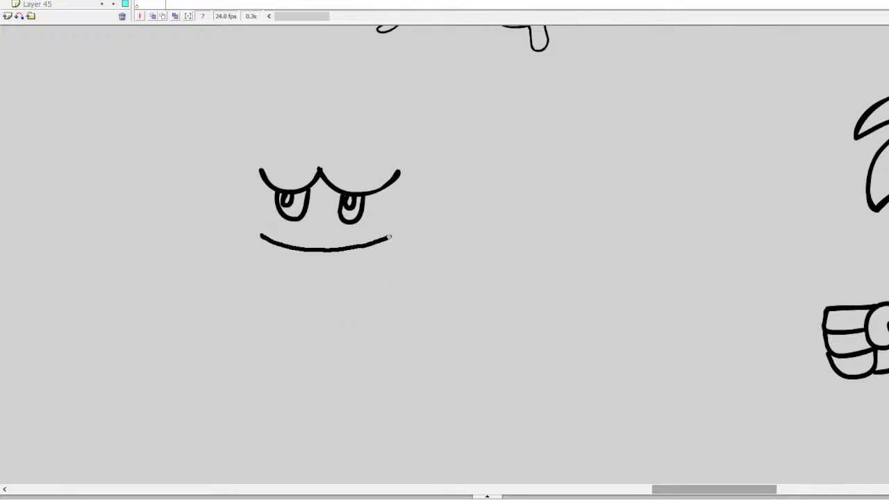
Step: Draw the ghost's open mouth with four pointed upper teeth and a large tongue hanging out
mouse_move(271, 242)
left_mouse_down()
mouse_move(351, 271)
mouse_move(371, 247)
mouse_move(387, 268)
mouse_move(351, 334)
left_mouse_up()
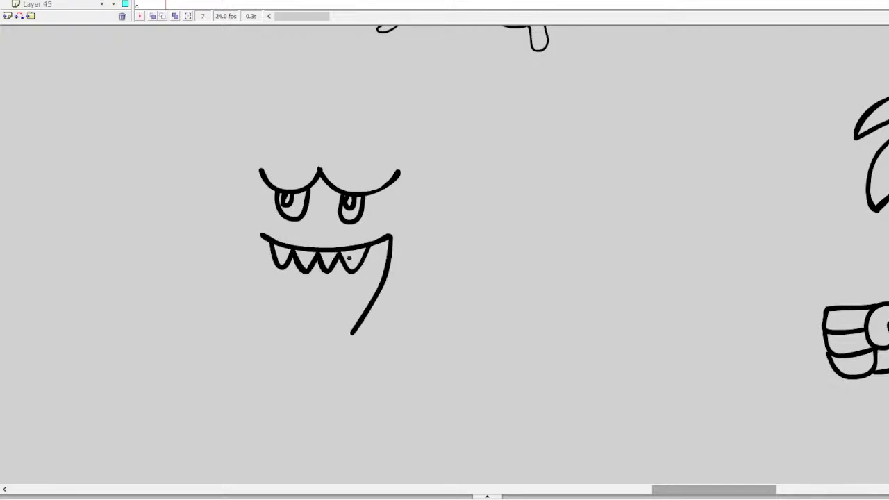
mouse_move(374, 298)
left_mouse_down()
mouse_move(349, 294)
mouse_move(322, 339)
mouse_move(363, 347)
mouse_move(317, 379)
mouse_move(306, 302)
mouse_move(347, 295)
left_mouse_up()
mouse_move(263, 238)
left_mouse_down()
mouse_move(268, 310)
mouse_move(285, 328)
left_mouse_up()
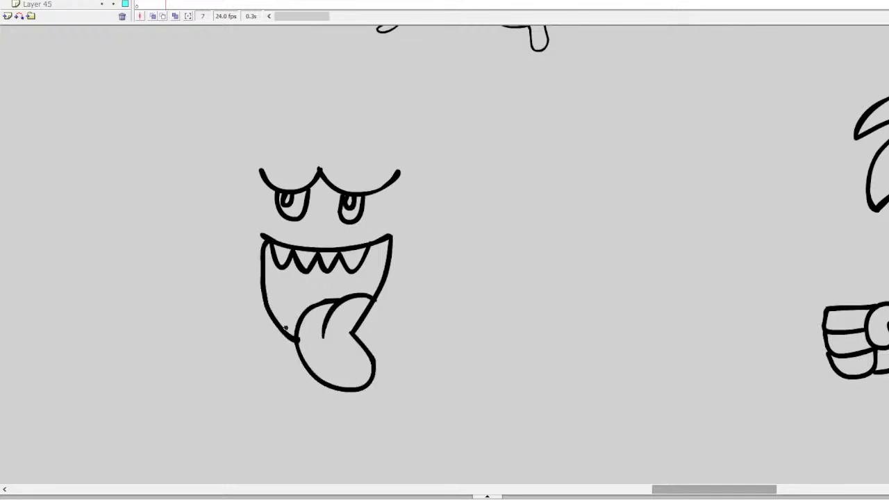
key("ctrl+z")
mouse_move(266, 240)
left_mouse_down()
mouse_move(269, 262)
mouse_move(300, 318)
left_mouse_up()
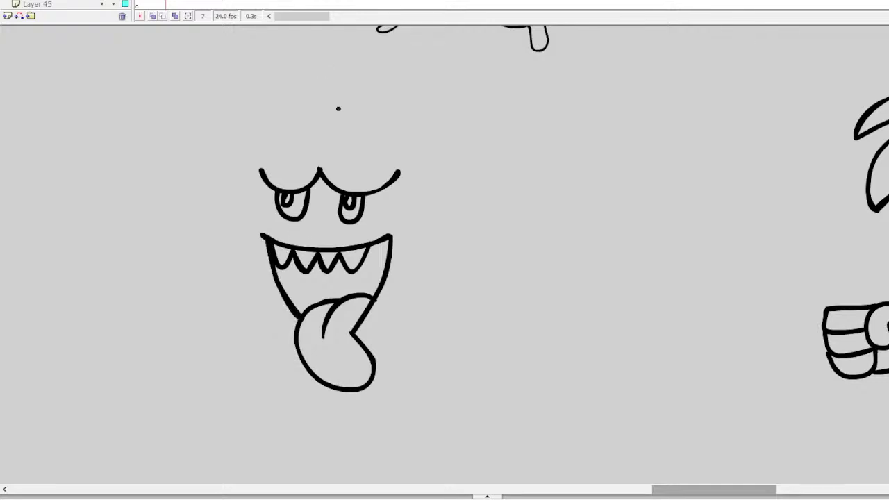
Step: Draw the ghost's round body outline with a stubby arm raised on its right side and a small pointed tail
mouse_move(320, 125)
left_mouse_down()
mouse_move(257, 152)
mouse_move(231, 203)
mouse_move(229, 255)
mouse_move(251, 297)
mouse_move(298, 334)
left_mouse_up()
key("ctrl+z")
mouse_move(328, 121)
left_mouse_down()
mouse_move(301, 123)
mouse_move(247, 154)
mouse_move(223, 203)
mouse_move(223, 262)
mouse_move(248, 321)
mouse_move(288, 351)
left_mouse_up()
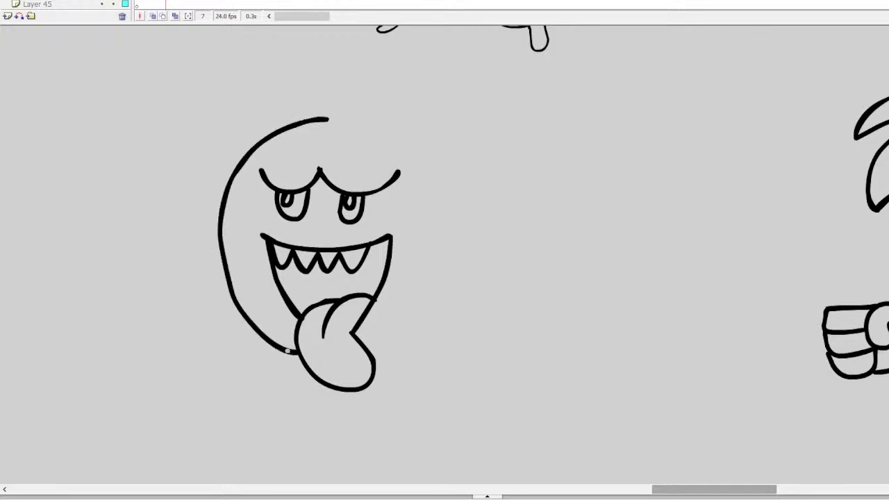
mouse_move(453, 206)
left_mouse_down()
mouse_move(488, 196)
mouse_move(528, 208)
mouse_move(460, 253)
left_mouse_up()
mouse_move(332, 119)
left_mouse_down()
mouse_move(379, 120)
mouse_move(416, 135)
mouse_move(451, 166)
mouse_move(461, 202)
left_mouse_up()
mouse_move(466, 252)
left_mouse_down()
mouse_move(432, 326)
mouse_move(476, 312)
mouse_move(452, 352)
mouse_move(374, 374)
left_mouse_up()
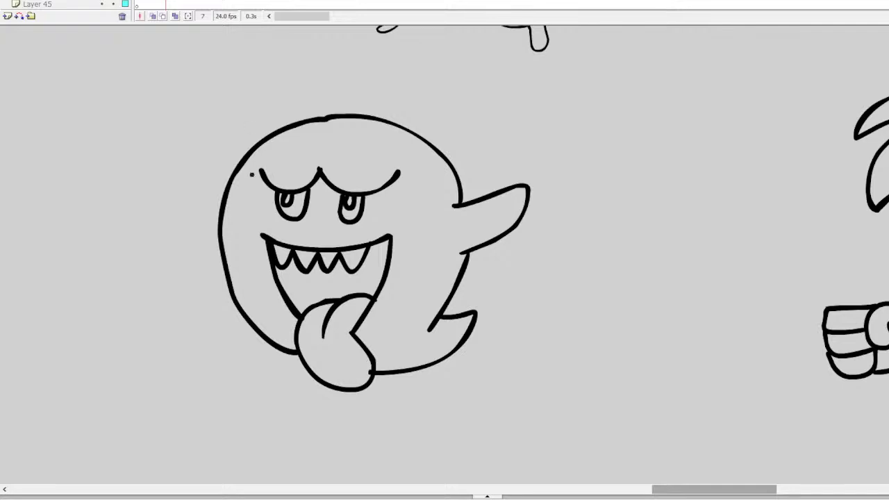
Step: Draw the ghost's second stubby arm, raised on the left side of its body
mouse_move(220, 202)
left_mouse_down()
mouse_move(177, 198)
mouse_move(208, 239)
left_mouse_up()
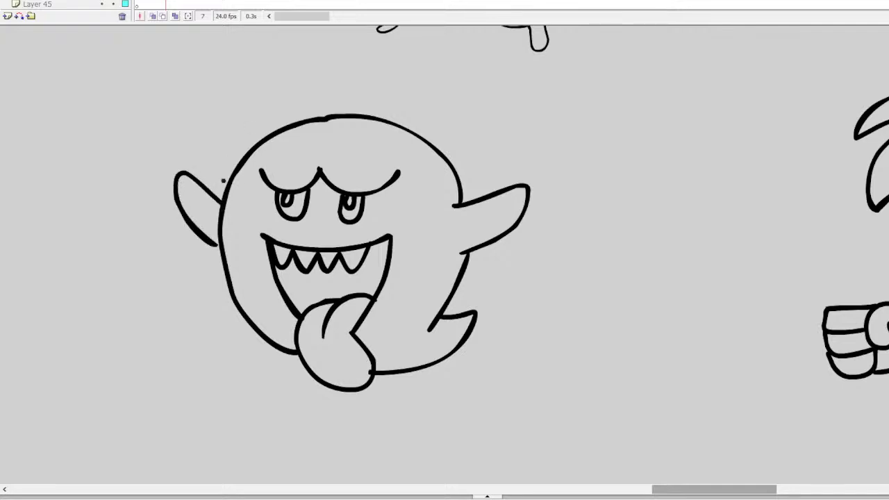
key("ctrl+z")
mouse_move(223, 198)
left_mouse_down()
mouse_move(176, 212)
mouse_move(212, 245)
left_mouse_up()
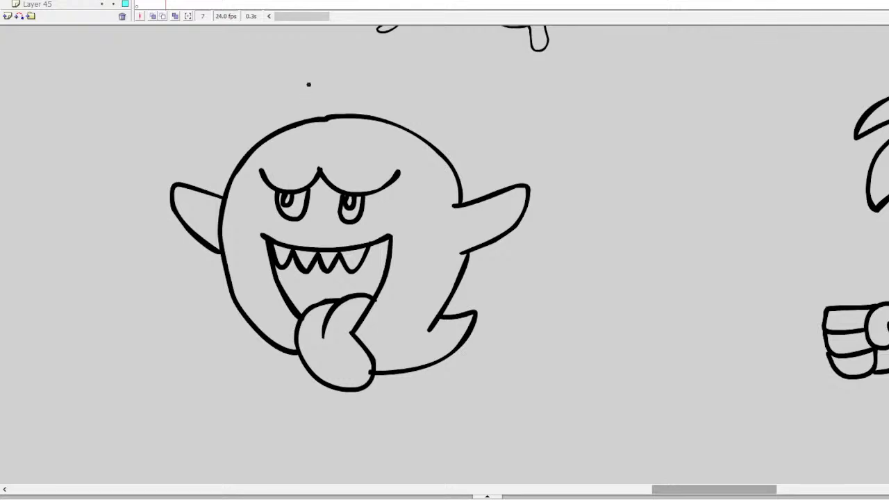
Step: Draw a three-pointed crown outline on top of the ghost's head
mouse_move(307, 99)
left_mouse_down()
mouse_move(330, 63)
mouse_move(355, 97)
mouse_move(414, 85)
left_mouse_up()
key("ctrl+z")
mouse_move(319, 99)
left_mouse_down()
mouse_move(344, 69)
mouse_move(361, 76)
mouse_move(367, 97)
mouse_move(417, 83)
mouse_move(402, 124)
left_mouse_up()
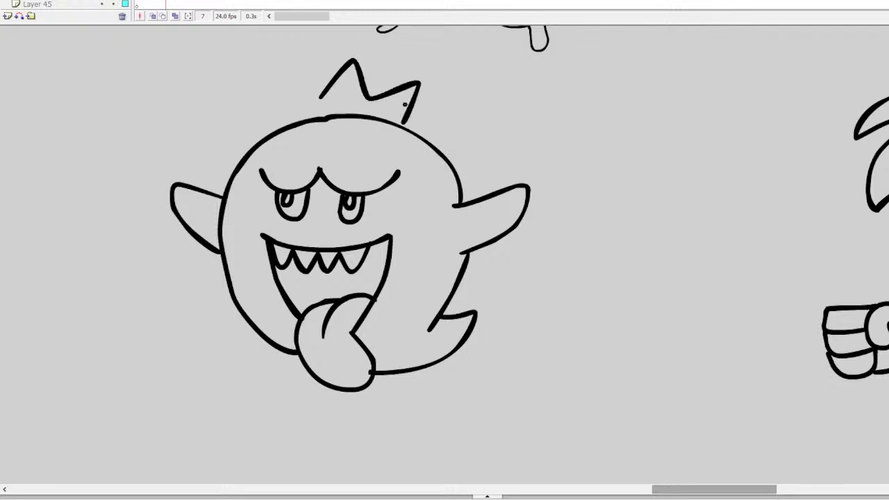
mouse_move(322, 99)
left_mouse_down()
mouse_move(316, 90)
mouse_move(284, 97)
mouse_move(286, 126)
left_mouse_up()
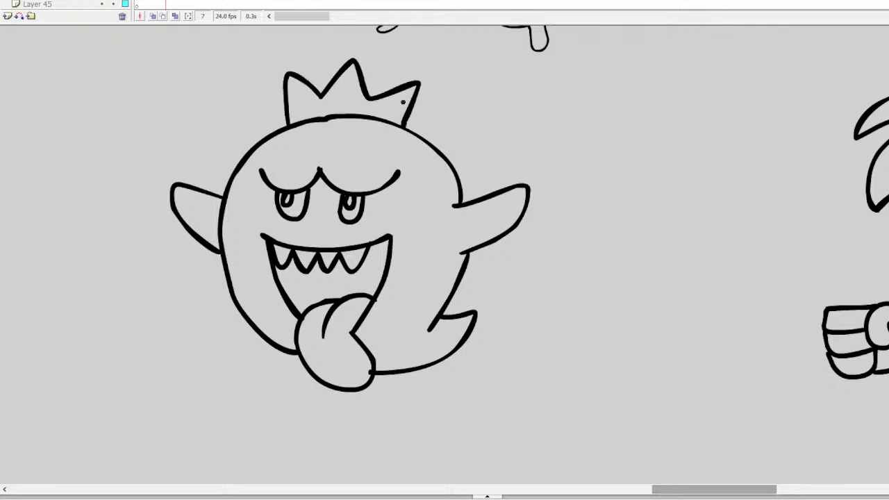
Step: Add a central diamond gem, a partial gem at each side and a small oval ball on each crown tip
mouse_move(343, 87)
left_mouse_down()
mouse_move(341, 107)
mouse_move(352, 92)
mouse_move(344, 86)
left_mouse_up()
left_click_drag(409, 101, 397, 122)
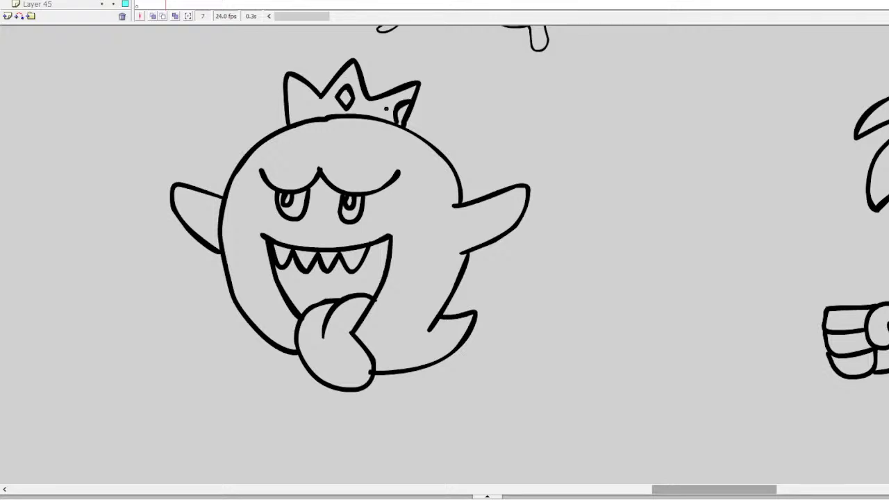
left_click_drag(287, 97, 291, 124)
left_click_drag(345, 59, 351, 63)
left_click_drag(422, 82, 417, 85)
left_click_drag(284, 65, 278, 58)
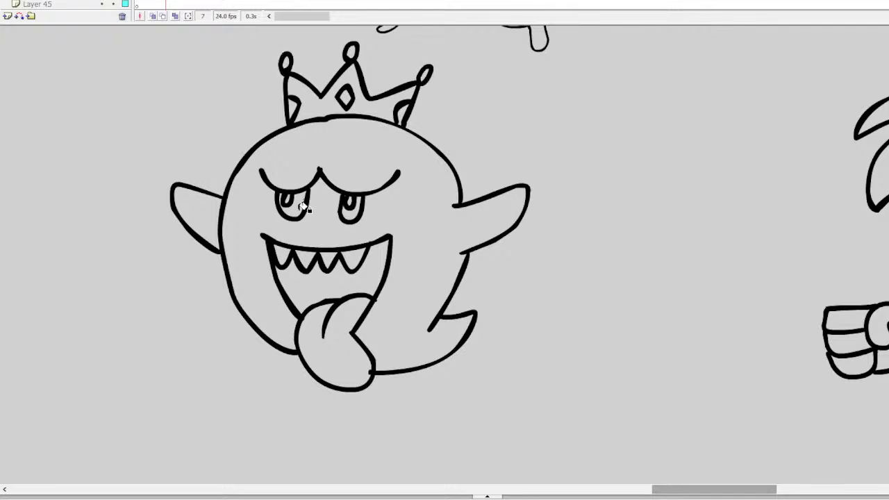
Step: Fill the ghost's eyes black around the highlights and move the whole crowned ghost down and right, closer to the boy
left_click(304, 204)
left_click(355, 210)
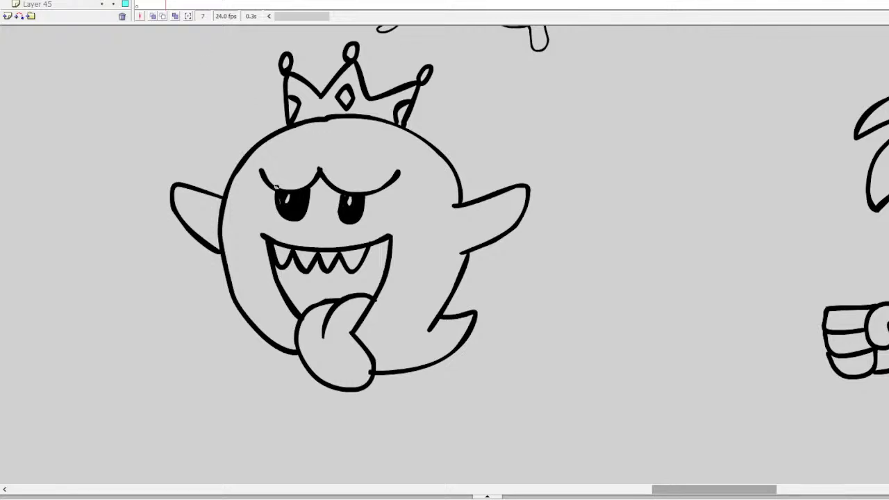
mouse_move(692, 490)
left_mouse_down()
mouse_move(764, 491)
mouse_move(709, 492)
left_mouse_up()
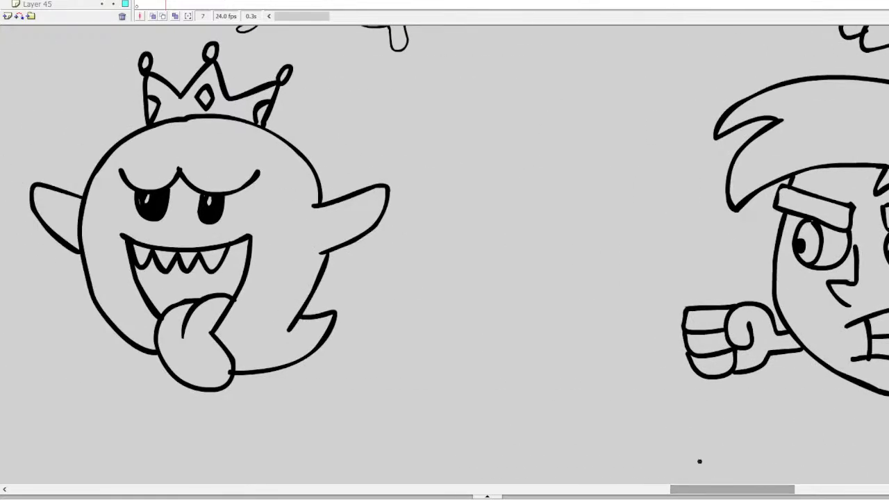
left_click(292, 145)
left_click_drag(292, 144, 382, 198)
left_click(568, 335)
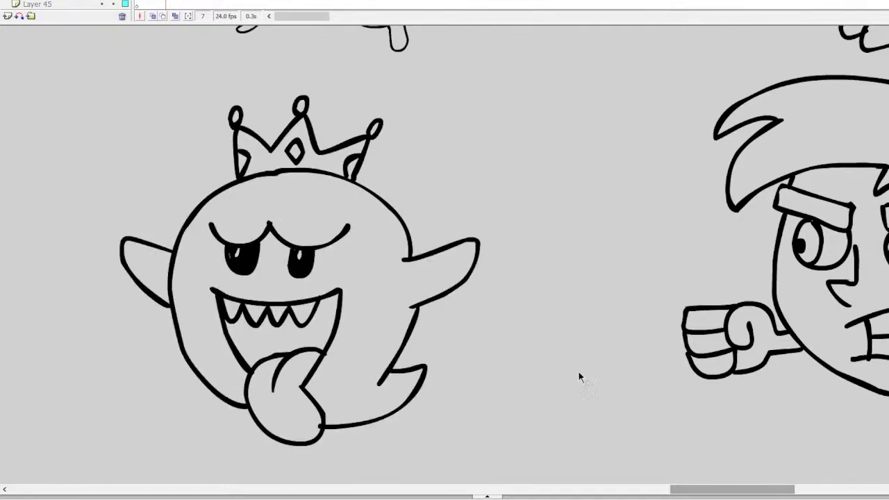
Step: Cross out "Danny phantom" in the handwritten show list with a red line on Layer 1
mouse_move(729, 486)
left_mouse_down()
mouse_move(830, 490)
mouse_move(292, 490)
left_mouse_up()
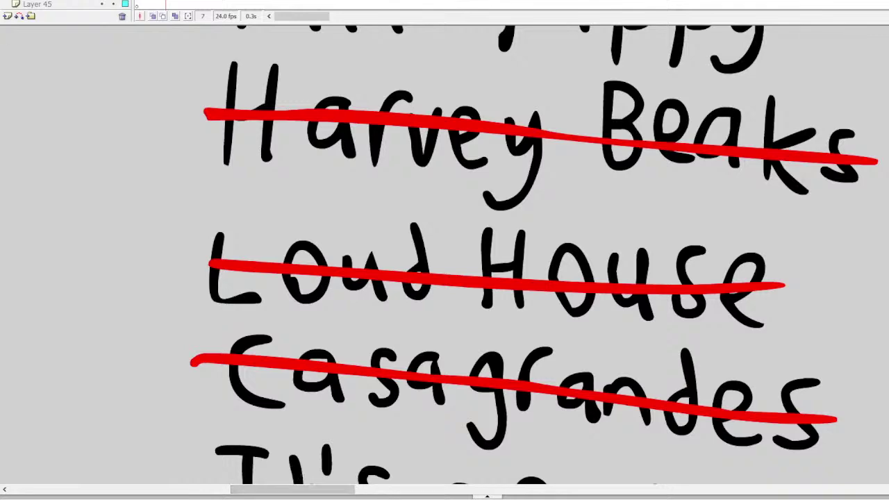
left_click(455, 250, "alt")
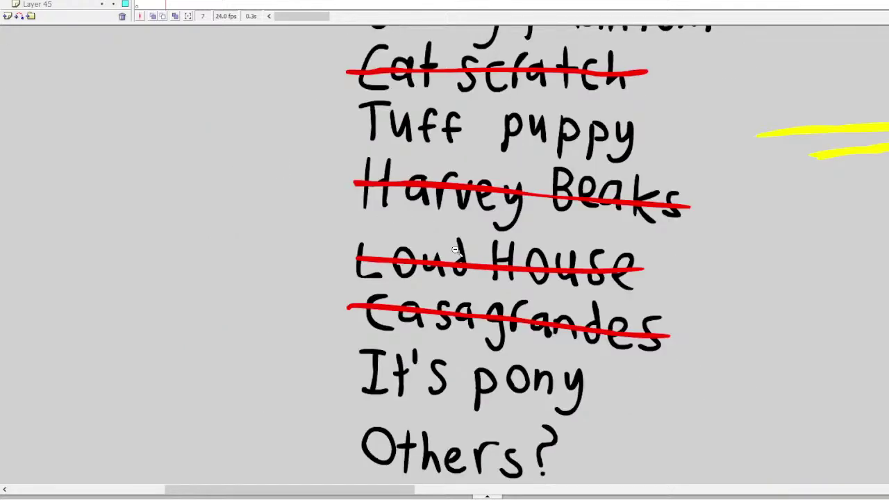
scroll(455, 250, "up", 8)
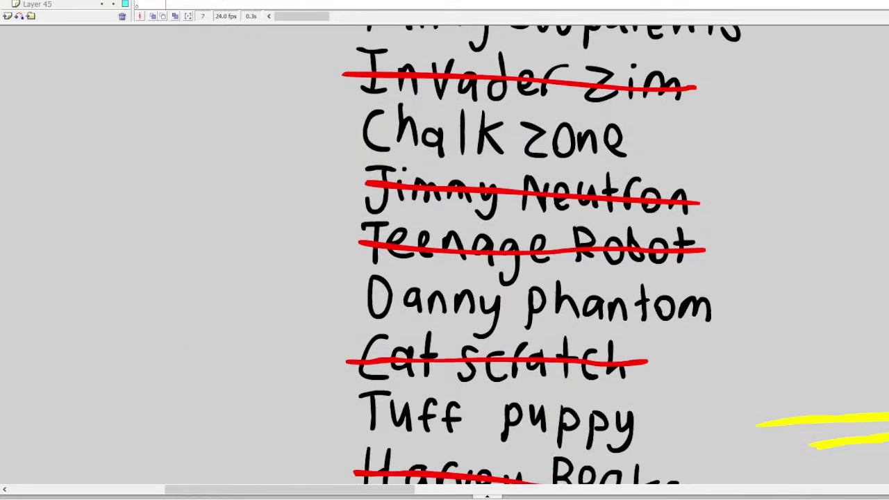
left_click(532, 250)
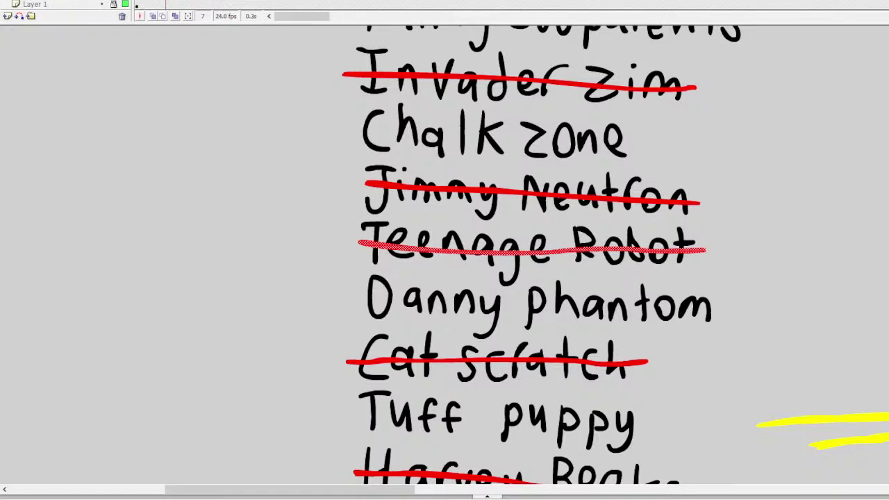
mouse_move(721, 307)
left_mouse_down()
mouse_move(451, 309)
mouse_move(353, 299)
left_mouse_up()
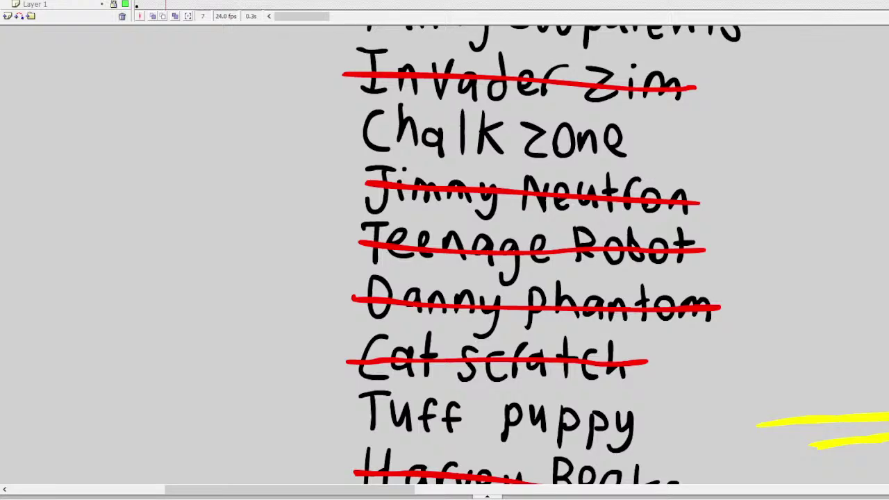
scroll(445, 257, "down", 5)
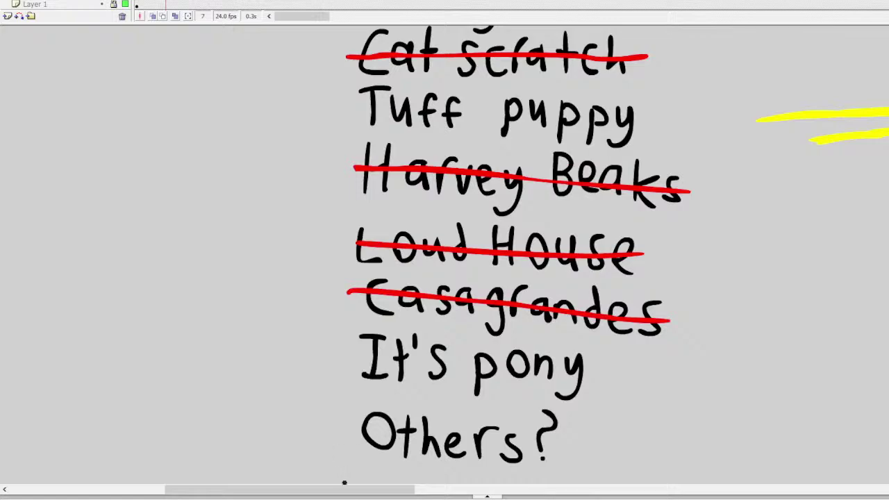
Step: Draw a round cartoon eye with an iris ring and a filled black pupil in the empty area below the standing characters
scroll(343, 477, "down", 3)
scroll(804, 469, "right", 5)
scroll(804, 468, "up", 3)
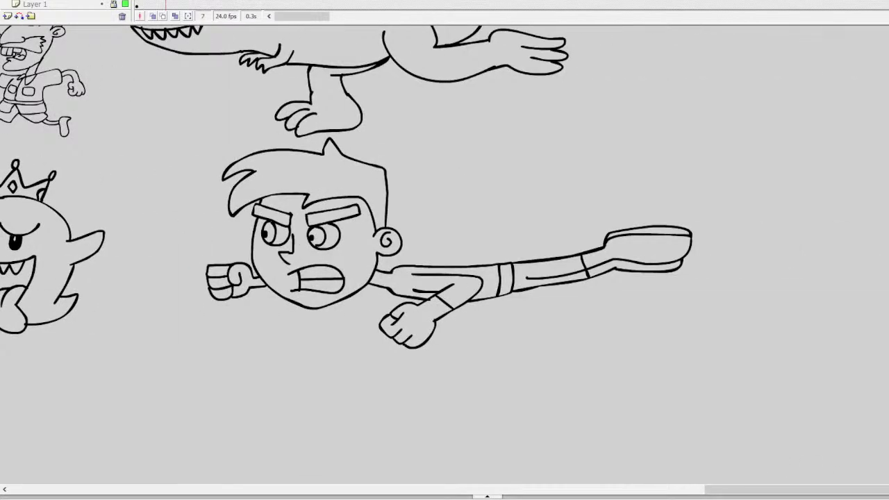
scroll(445, 257, "up", 10)
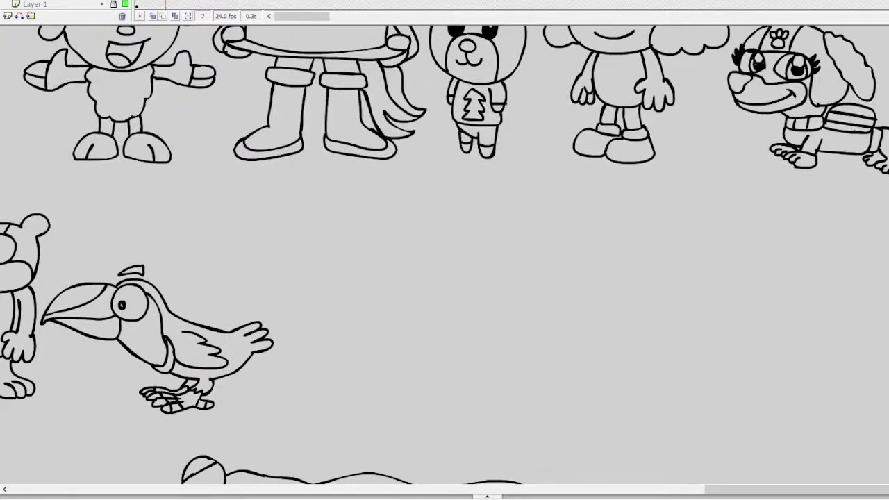
scroll(550, 262, "down", 2)
scroll(542, 262, "up", 5)
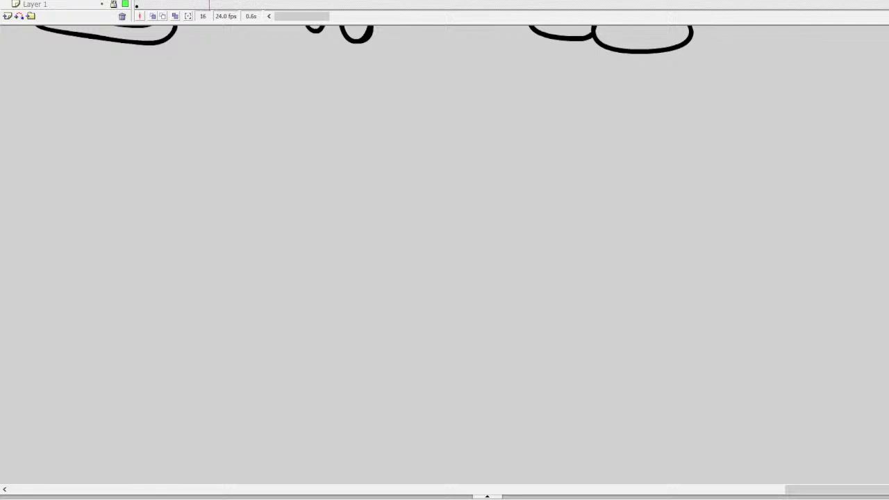
mouse_move(438, 176)
left_mouse_down()
mouse_move(386, 208)
mouse_move(414, 248)
left_mouse_up()
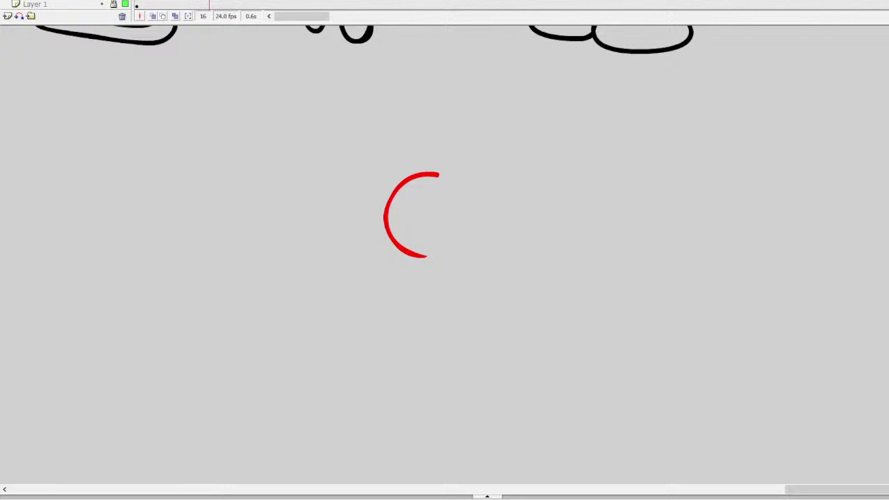
key("ctrl+z")
mouse_move(462, 180)
left_mouse_down()
mouse_move(432, 184)
mouse_move(405, 230)
mouse_move(448, 267)
mouse_move(484, 244)
mouse_move(489, 205)
mouse_move(460, 180)
mouse_move(447, 187)
mouse_move(430, 235)
mouse_move(478, 267)
mouse_move(515, 247)
mouse_move(520, 213)
mouse_move(472, 179)
left_mouse_up()
key("ctrl+z")
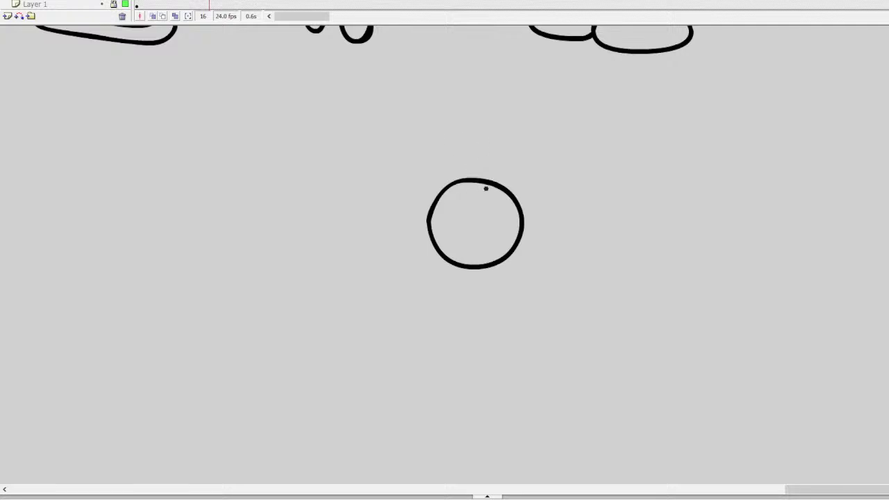
mouse_move(472, 225)
left_mouse_down()
mouse_move(474, 203)
mouse_move(455, 219)
mouse_move(458, 244)
mouse_move(478, 251)
mouse_move(496, 235)
mouse_move(478, 203)
left_mouse_up()
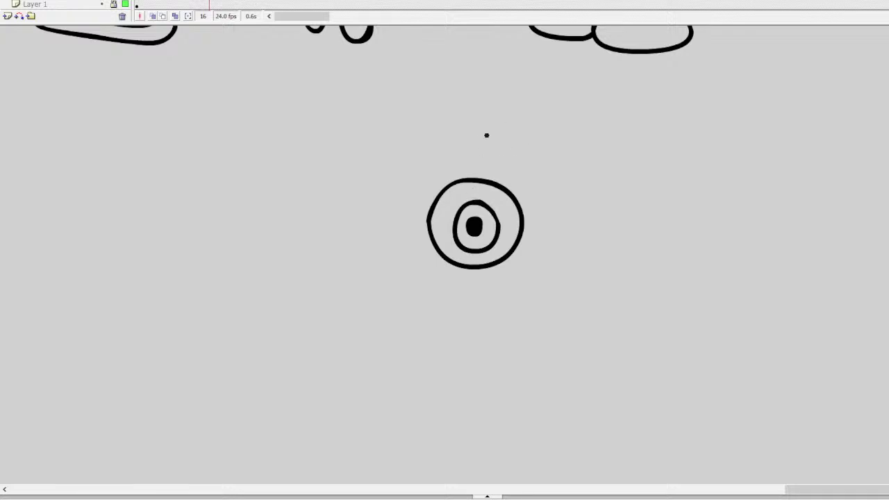
Step: Draw a jagged nose beside the eye, flowing into a long curved upper-lip line beneath it
mouse_move(429, 213)
left_mouse_down()
mouse_move(425, 190)
mouse_move(402, 175)
mouse_move(373, 185)
mouse_move(357, 210)
left_mouse_up()
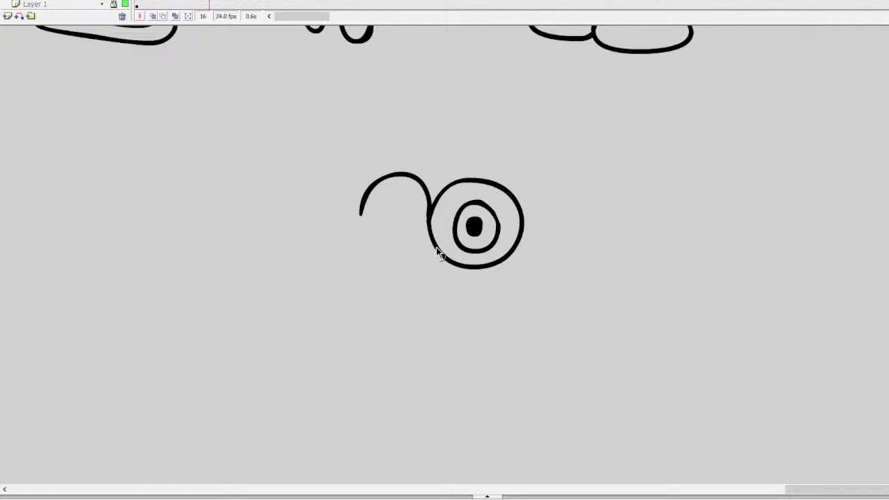
key("ctrl+z")
mouse_move(419, 247)
left_mouse_down()
mouse_move(390, 237)
mouse_move(399, 261)
mouse_move(367, 258)
mouse_move(437, 302)
mouse_move(513, 277)
left_mouse_up()
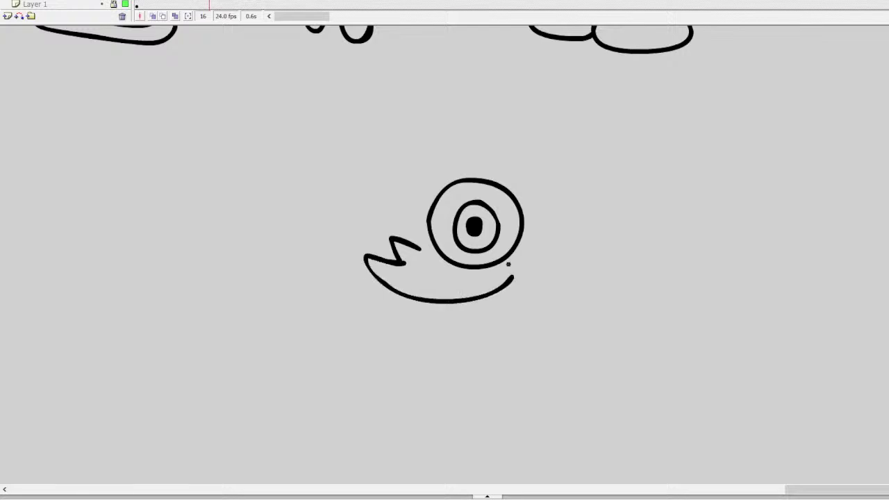
key("ctrl+z")
mouse_move(399, 260)
left_mouse_down()
mouse_move(368, 243)
mouse_move(441, 294)
mouse_move(502, 276)
left_mouse_up()
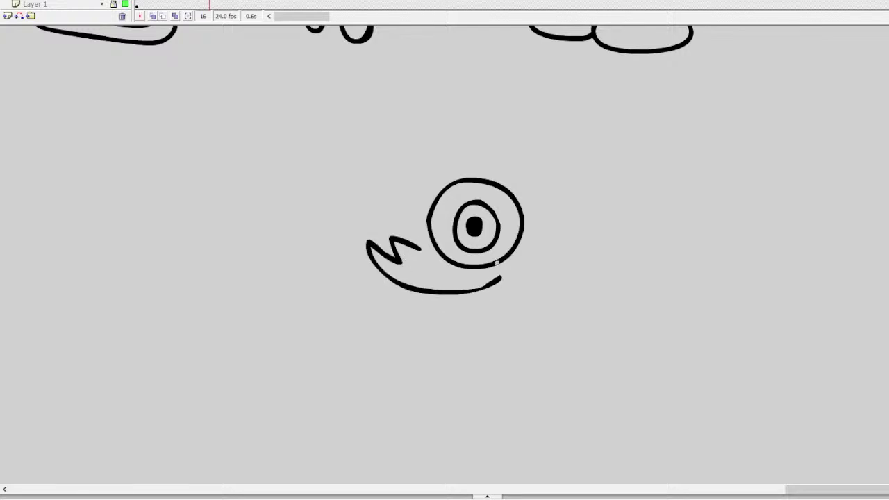
Step: Add a second eye with iris and pupil partly behind the first, and a slanted rectangular eyebrow above each eye
left_click_drag(415, 242, 429, 229)
mouse_move(436, 199)
left_mouse_down()
mouse_move(407, 162)
mouse_move(373, 174)
mouse_move(359, 230)
left_mouse_up()
key("ctrl+z")
mouse_move(441, 191)
left_mouse_down()
mouse_move(401, 165)
mouse_move(381, 182)
mouse_move(369, 215)
mouse_move(386, 245)
mouse_move(415, 217)
mouse_move(414, 185)
mouse_move(392, 219)
mouse_move(405, 240)
mouse_move(418, 223)
mouse_move(426, 178)
mouse_move(413, 216)
left_mouse_up()
key("ctrl+z")
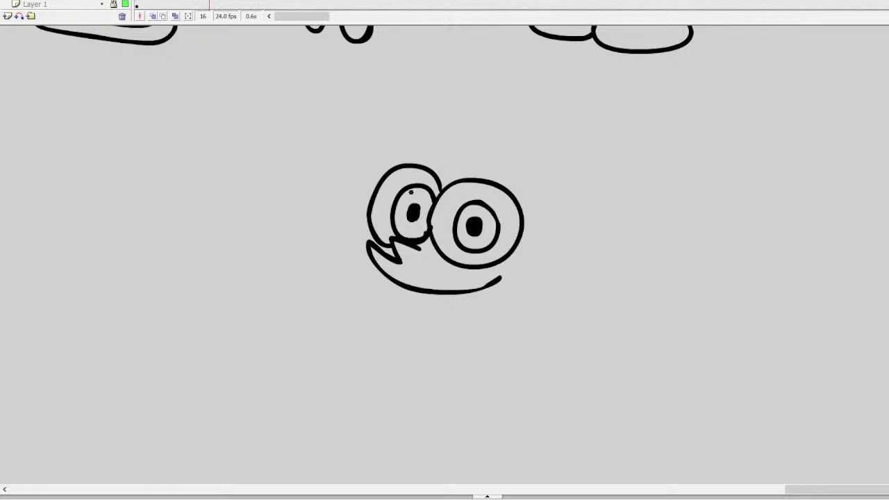
mouse_move(498, 142)
left_mouse_down()
mouse_move(532, 193)
mouse_move(544, 192)
mouse_move(546, 182)
mouse_move(494, 142)
left_mouse_up()
mouse_move(434, 128)
left_mouse_down()
mouse_move(403, 153)
mouse_move(373, 140)
mouse_move(431, 125)
mouse_move(418, 122)
left_mouse_up()
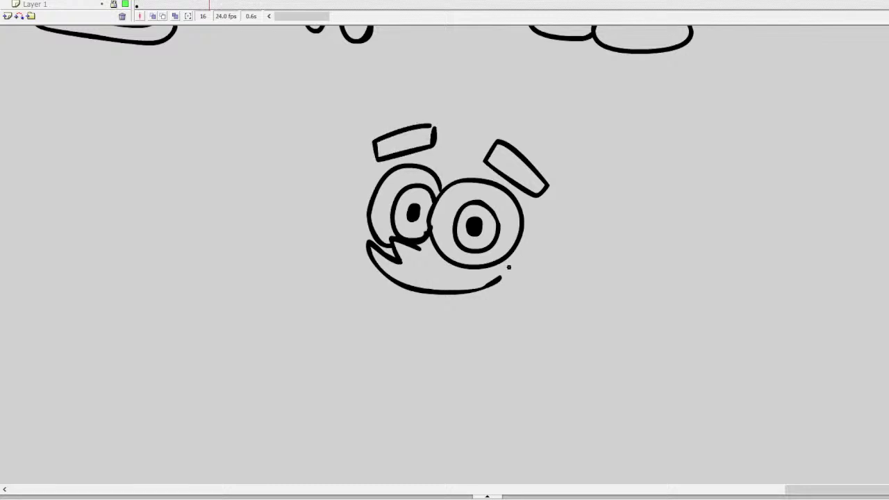
Step: Draw a wide open grinning mouth below the eyes with a row of upper teeth and a tongue
mouse_move(494, 278)
left_mouse_down()
mouse_move(467, 327)
mouse_move(413, 337)
left_mouse_up()
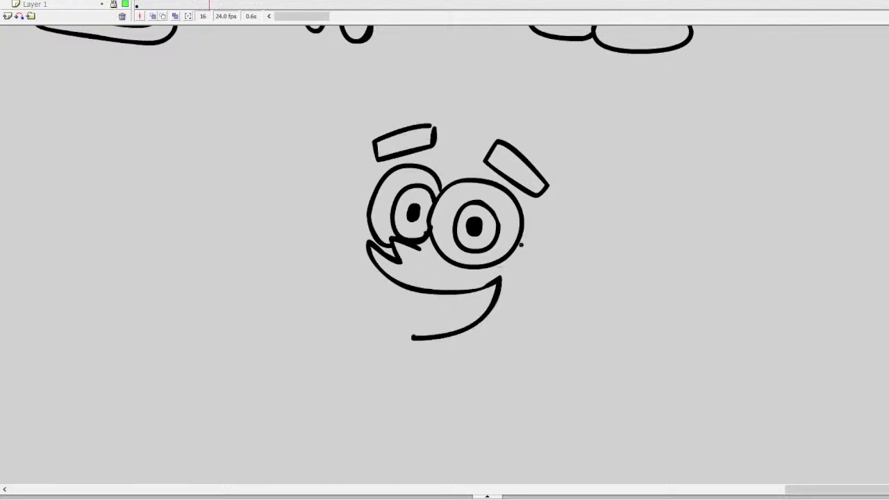
key("ctrl+z")
mouse_move(480, 287)
left_mouse_down()
mouse_move(519, 264)
mouse_move(533, 237)
mouse_move(537, 279)
mouse_move(498, 332)
mouse_move(438, 350)
mouse_move(396, 349)
left_mouse_up()
left_click_drag(402, 290, 521, 310)
mouse_move(436, 293)
left_mouse_down()
mouse_move(436, 306)
mouse_move(471, 304)
left_mouse_up()
mouse_move(518, 268)
left_mouse_down()
mouse_move(514, 298)
mouse_move(487, 324)
mouse_move(497, 331)
mouse_move(437, 343)
left_mouse_up()
left_click_drag(460, 311, 418, 350)
key("ctrl+z")
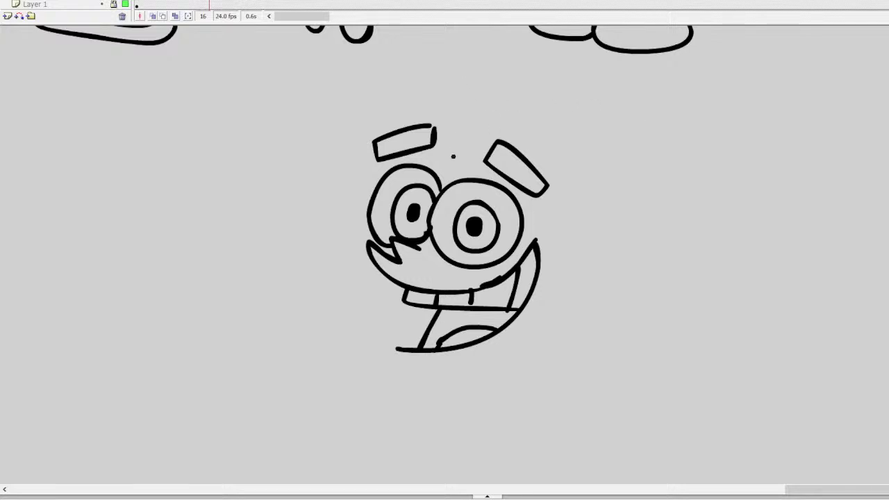
Step: Draw a rounded face outline around the eyes and mouth, joining it to both eyebrows
mouse_move(459, 154)
left_mouse_down()
mouse_move(399, 154)
mouse_move(373, 169)
mouse_move(330, 242)
mouse_move(326, 277)
left_mouse_up()
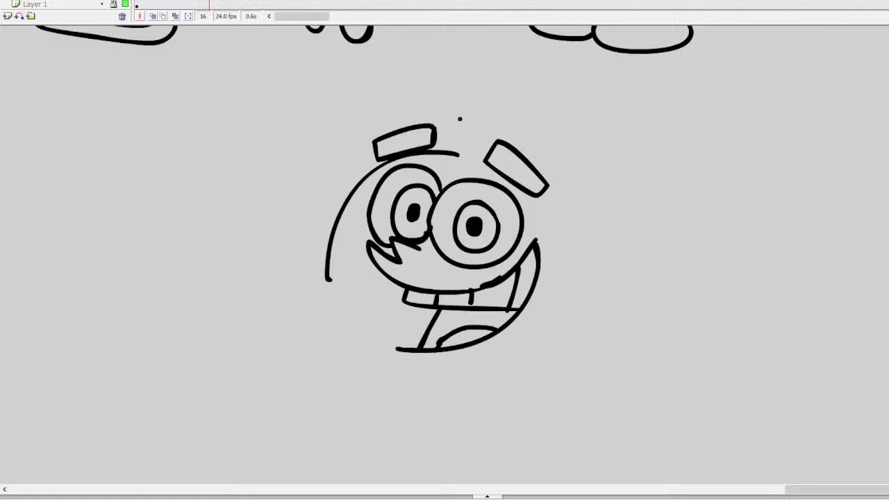
key("ctrl+z")
mouse_move(380, 159)
left_mouse_down()
mouse_move(344, 231)
mouse_move(337, 295)
mouse_move(365, 351)
mouse_move(403, 368)
mouse_move(494, 366)
mouse_move(526, 341)
mouse_move(568, 248)
mouse_move(570, 223)
mouse_move(547, 183)
left_mouse_up()
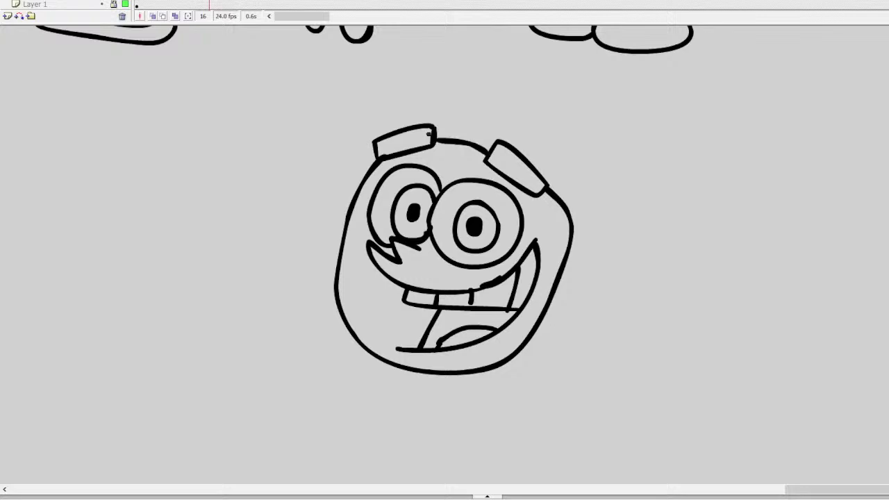
left_click_drag(489, 158, 428, 138)
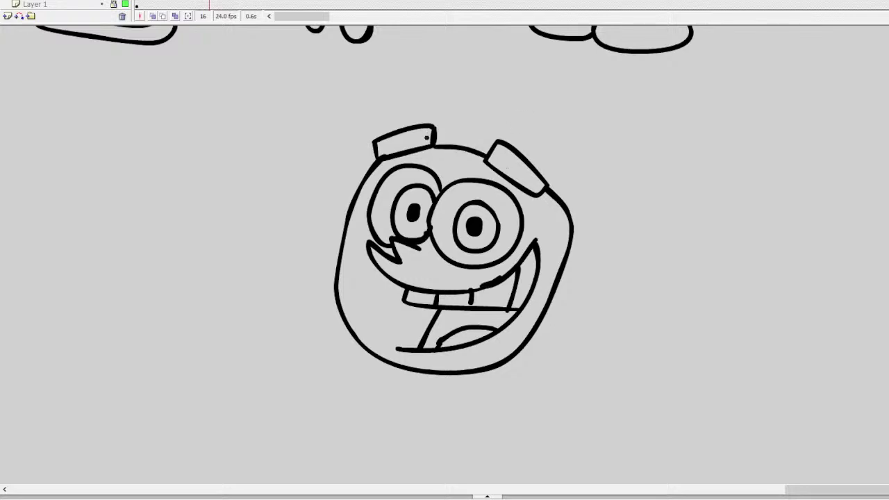
Step: Draw a large curved spike on top of the head and an outer head outline down both sides of the face
mouse_move(455, 122)
left_mouse_down()
mouse_move(561, 75)
mouse_move(599, 80)
mouse_move(546, 152)
mouse_move(456, 124)
left_mouse_up()
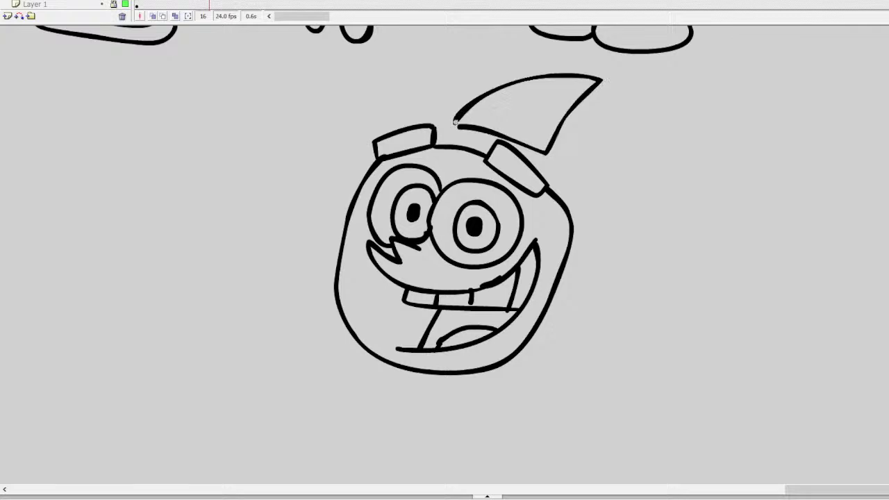
mouse_move(572, 168)
left_mouse_down()
mouse_move(606, 218)
mouse_move(604, 292)
mouse_move(582, 340)
mouse_move(540, 371)
left_mouse_up()
key("ctrl+z")
mouse_move(456, 115)
left_mouse_down()
mouse_move(410, 121)
mouse_move(371, 141)
mouse_move(322, 241)
mouse_move(317, 302)
left_mouse_up()
key("ctrl+z")
mouse_move(455, 121)
left_mouse_down()
mouse_move(388, 131)
mouse_move(360, 150)
mouse_move(323, 217)
mouse_move(312, 282)
mouse_move(323, 328)
left_mouse_up()
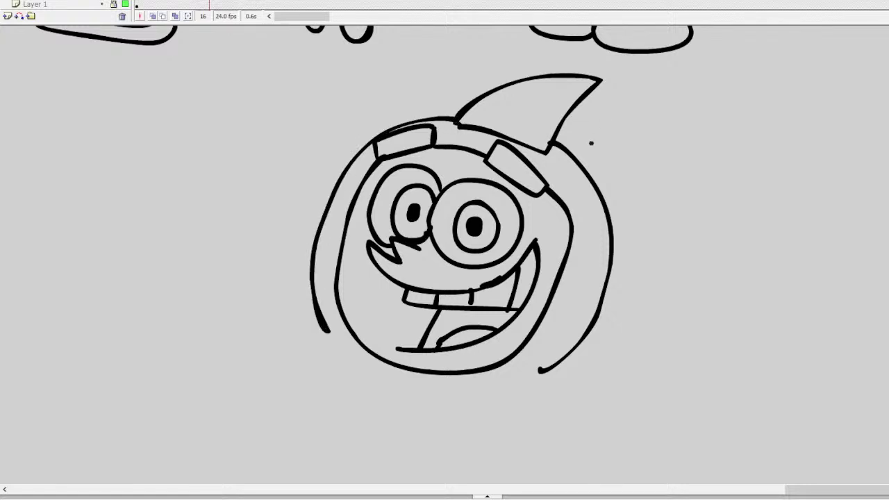
Step: Add three more pointed, curved spikes along each side of the outer head outline to form a mane
mouse_move(551, 144)
left_mouse_down()
mouse_move(569, 153)
mouse_move(632, 126)
mouse_move(640, 161)
mouse_move(619, 194)
mouse_move(556, 175)
left_mouse_up()
mouse_move(591, 206)
left_mouse_down()
mouse_move(687, 192)
mouse_move(668, 234)
mouse_move(606, 260)
mouse_move(670, 201)
mouse_move(698, 191)
mouse_move(655, 250)
mouse_move(599, 258)
mouse_move(584, 211)
left_mouse_up()
key("ctrl+z")
mouse_move(602, 263)
left_mouse_down()
mouse_move(674, 283)
mouse_move(663, 301)
mouse_move(598, 319)
mouse_move(598, 262)
left_mouse_up()
mouse_move(445, 116)
left_mouse_down()
mouse_move(429, 65)
mouse_move(385, 102)
mouse_move(374, 141)
mouse_move(410, 62)
mouse_move(427, 73)
mouse_move(442, 109)
mouse_move(413, 66)
mouse_move(396, 74)
mouse_move(374, 118)
mouse_move(317, 97)
mouse_move(306, 118)
mouse_move(317, 203)
mouse_move(260, 212)
mouse_move(255, 223)
mouse_move(310, 263)
left_mouse_up()
key("ctrl+z")
key("ctrl+z")
mouse_move(591, 166)
left_mouse_down()
mouse_move(571, 155)
mouse_move(607, 203)
left_mouse_up()
mouse_move(627, 226)
left_mouse_down()
mouse_move(610, 221)
mouse_move(597, 314)
mouse_move(599, 294)
left_mouse_up()
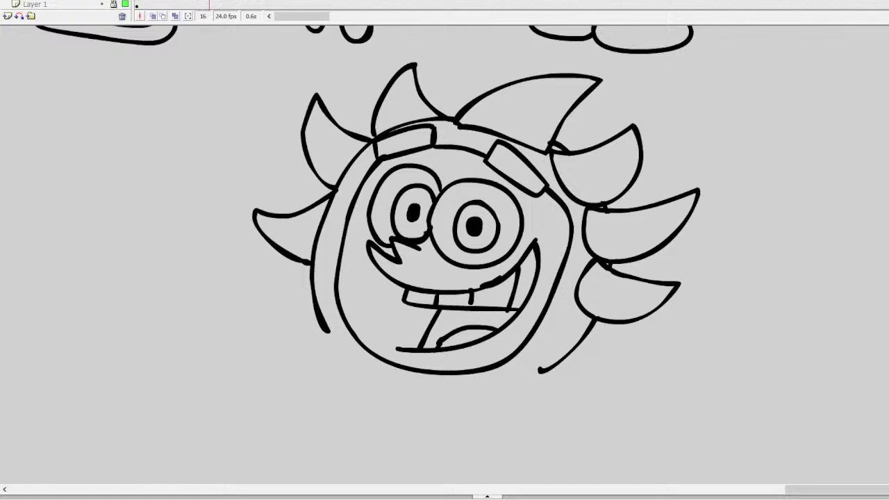
Step: Complete the lower head outline and draw two short arms with hands and two small legs with toed feet beneath it
mouse_move(540, 370)
left_mouse_down()
mouse_move(529, 376)
mouse_move(528, 392)
mouse_move(553, 405)
left_mouse_up()
mouse_move(491, 398)
left_mouse_down()
mouse_move(518, 409)
mouse_move(510, 433)
mouse_move(548, 449)
mouse_move(551, 436)
mouse_move(565, 436)
mouse_move(569, 419)
mouse_move(557, 406)
mouse_move(515, 399)
left_mouse_up()
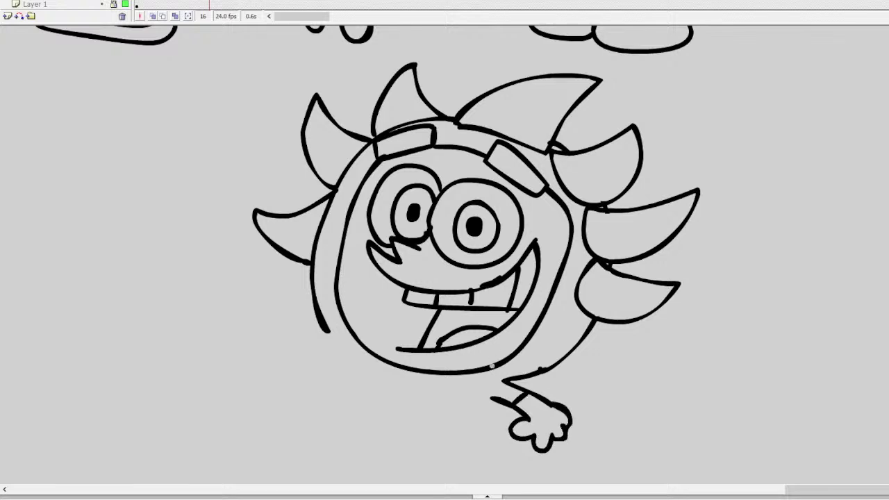
mouse_move(326, 329)
left_mouse_down()
mouse_move(353, 362)
mouse_move(402, 390)
left_mouse_up()
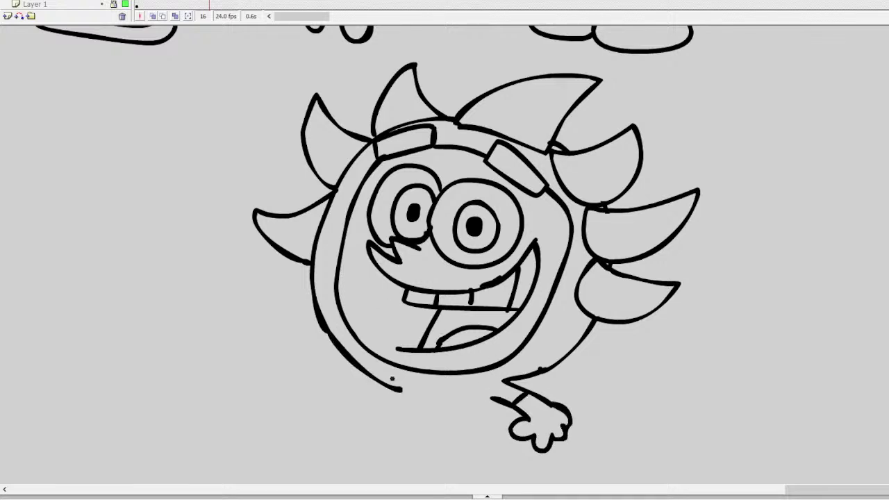
scroll(444, 257, "down", 5)
left_click_drag(495, 290, 474, 321)
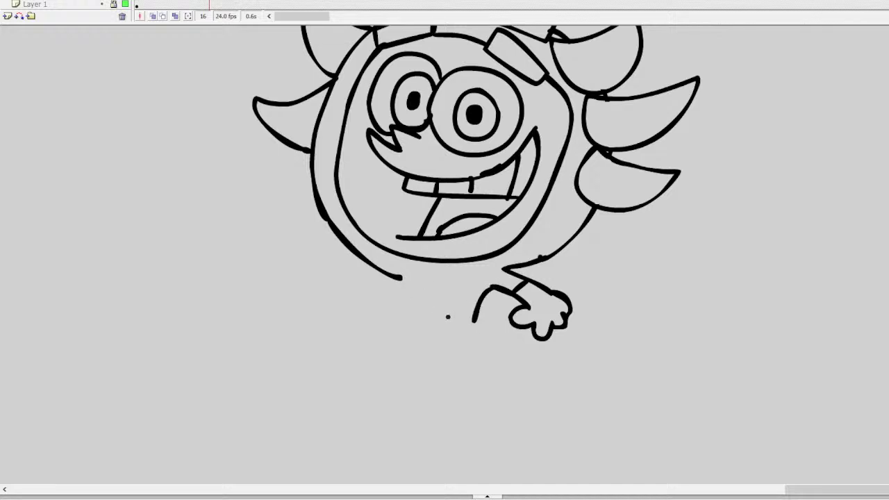
mouse_move(474, 321)
left_mouse_down()
mouse_move(511, 342)
mouse_move(495, 368)
mouse_move(460, 361)
mouse_move(441, 326)
mouse_move(417, 349)
mouse_move(395, 353)
mouse_move(371, 339)
mouse_move(383, 334)
mouse_move(374, 326)
mouse_move(387, 323)
mouse_move(381, 314)
mouse_move(408, 313)
mouse_move(410, 294)
mouse_move(368, 294)
mouse_move(349, 260)
mouse_move(323, 255)
mouse_move(330, 279)
mouse_move(301, 278)
mouse_move(321, 277)
mouse_move(306, 284)
mouse_move(318, 313)
mouse_move(331, 280)
mouse_move(338, 307)
mouse_move(336, 290)
mouse_move(376, 278)
left_mouse_up()
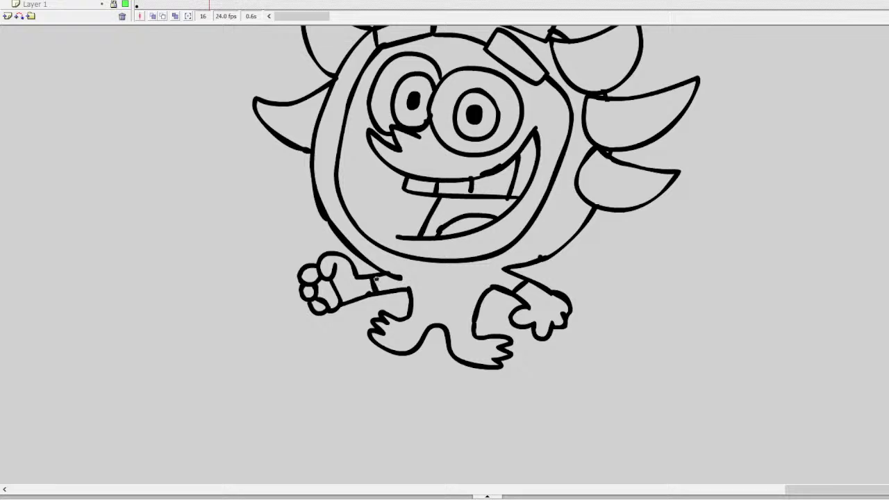
Step: Draw a thin wand in the character's closed fist, topped with a flower of pointed petals
mouse_move(316, 259)
left_mouse_down()
mouse_move(295, 234)
mouse_move(281, 240)
left_mouse_up()
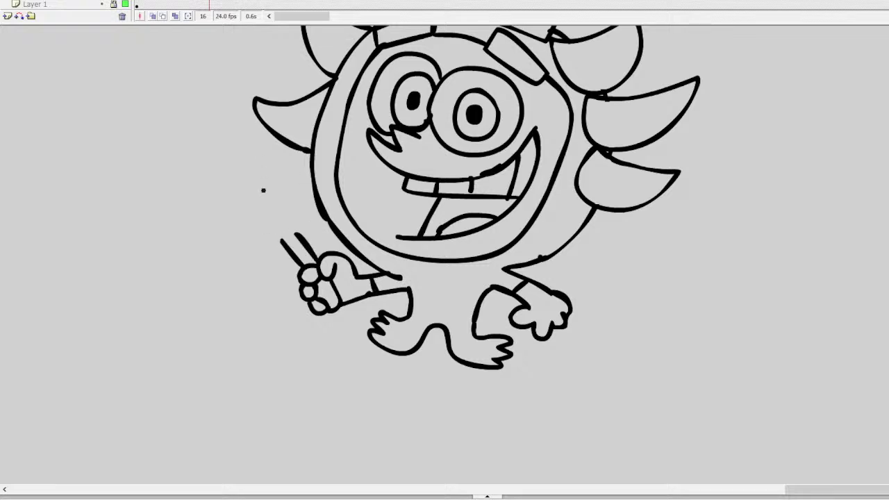
mouse_move(267, 201)
left_mouse_down()
mouse_move(266, 157)
mouse_move(286, 196)
mouse_move(265, 204)
mouse_move(230, 176)
mouse_move(247, 207)
mouse_move(258, 208)
mouse_move(228, 216)
mouse_move(267, 208)
mouse_move(275, 228)
mouse_move(294, 192)
mouse_move(307, 195)
mouse_move(282, 209)
left_mouse_up()
left_click_drag(289, 243, 268, 212)
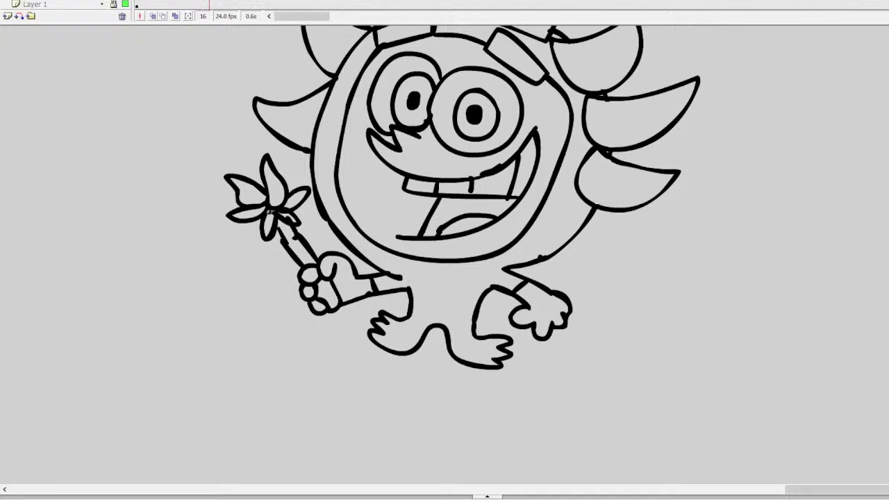
Step: Draw a jagged-edged leaf shape with a central strip trailing from the character's hip, and finish the lines around the legs
mouse_move(485, 321)
left_mouse_down()
mouse_move(536, 352)
mouse_move(569, 400)
mouse_move(488, 322)
mouse_move(509, 341)
left_mouse_up()
mouse_move(475, 312)
left_mouse_down()
mouse_move(537, 345)
mouse_move(576, 383)
mouse_move(587, 410)
mouse_move(560, 420)
mouse_move(512, 380)
mouse_move(505, 362)
left_mouse_up()
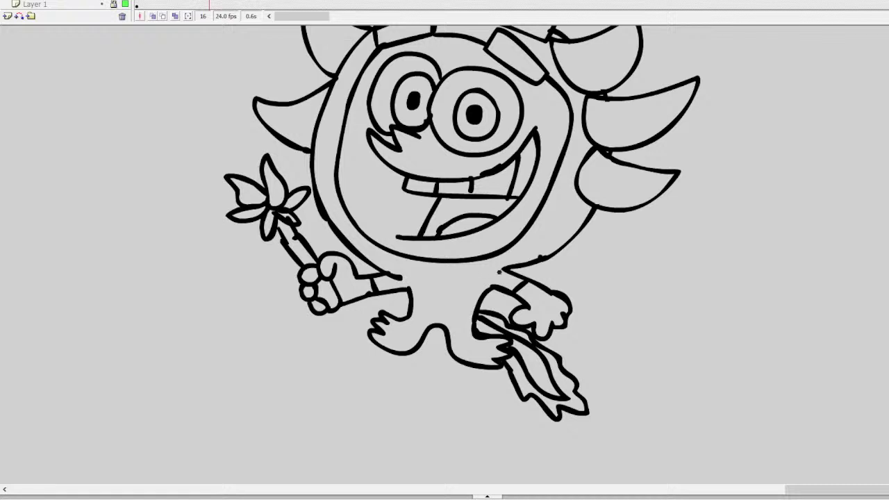
mouse_move(404, 318)
left_mouse_down()
mouse_move(424, 338)
mouse_move(471, 335)
left_mouse_up()
Step: Cross out "Fairly Oddparents" in the handwritten show list with a red line
scroll(444, 257, "up", 3)
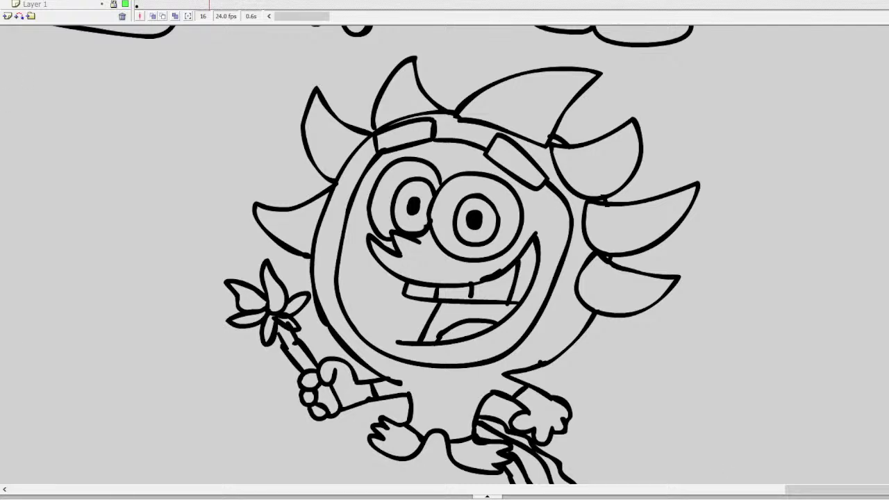
left_click(194, 229, "alt")
scroll(458, 435, "up", 5)
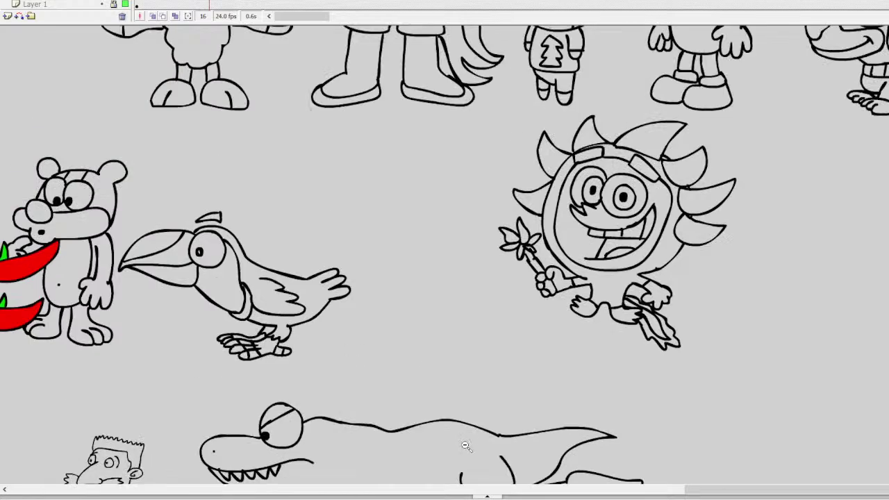
left_click(727, 482, "alt")
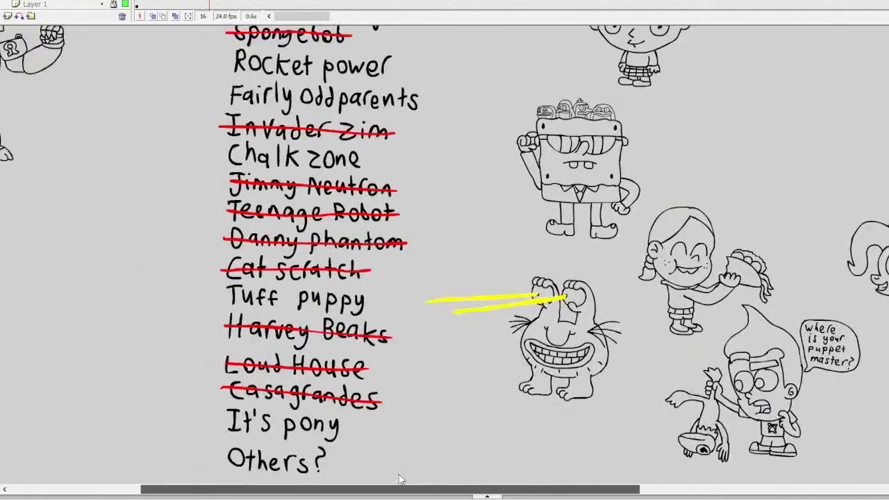
scroll(293, 208, "up", 5)
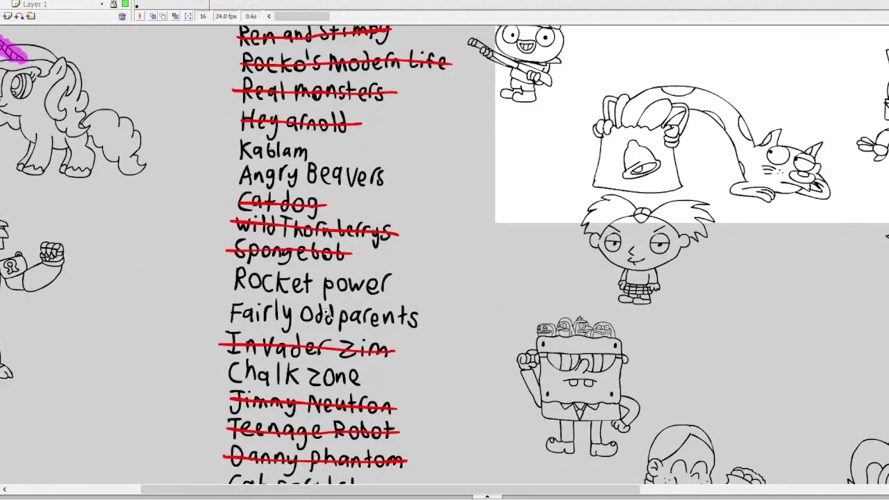
left_click(327, 314)
scroll(351, 297, "up", 10)
scroll(351, 296, "down", 10)
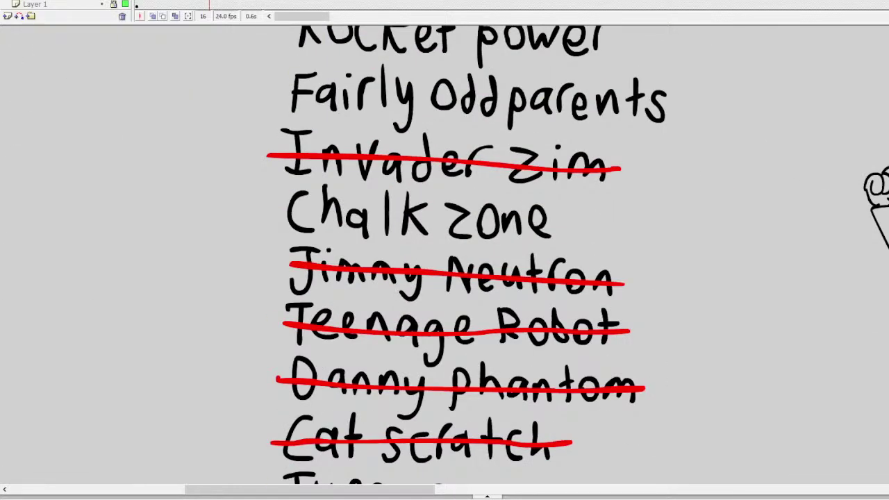
scroll(445, 256, "up", 5)
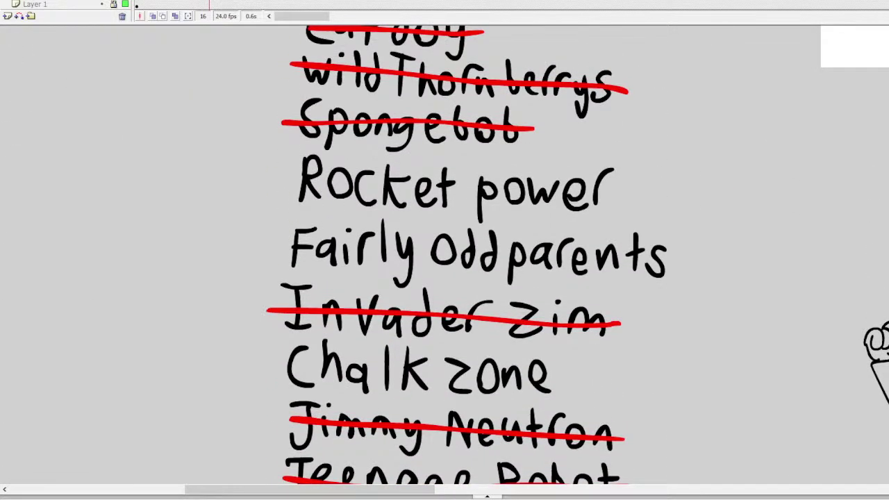
left_click(434, 122)
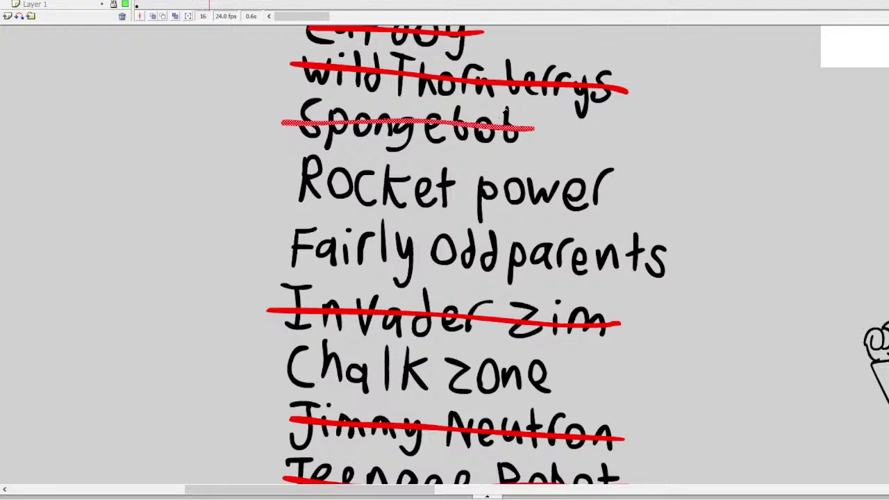
left_click_drag(681, 264, 275, 240)
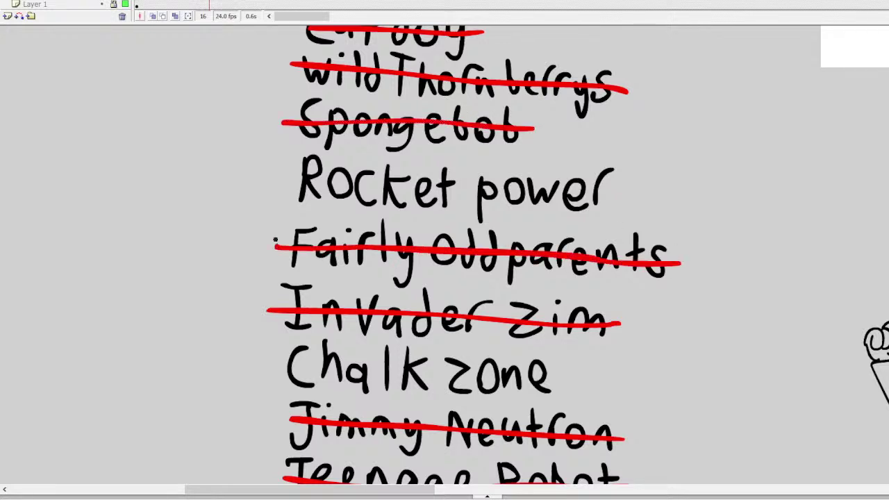
scroll(242, 247, "up", 6)
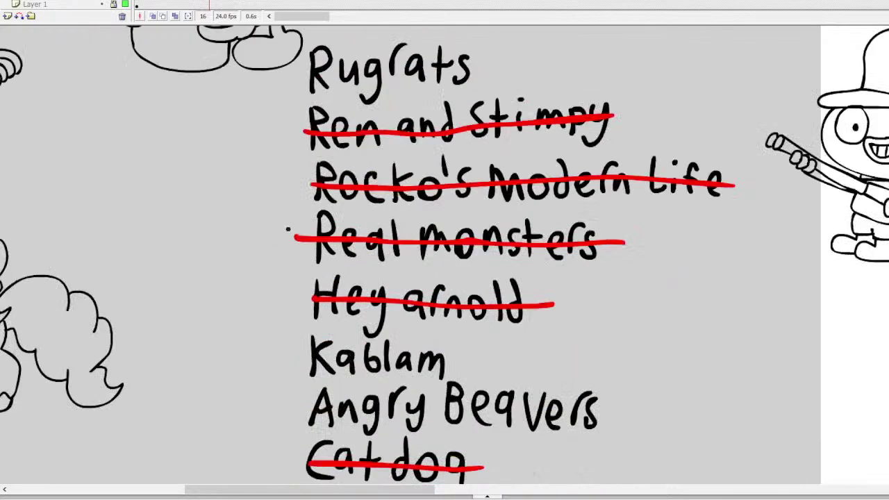
Step: Check the show list for titles not crossed out, and find an empty area of the canvas for the next drawings
scroll(293, 229, "down", 2)
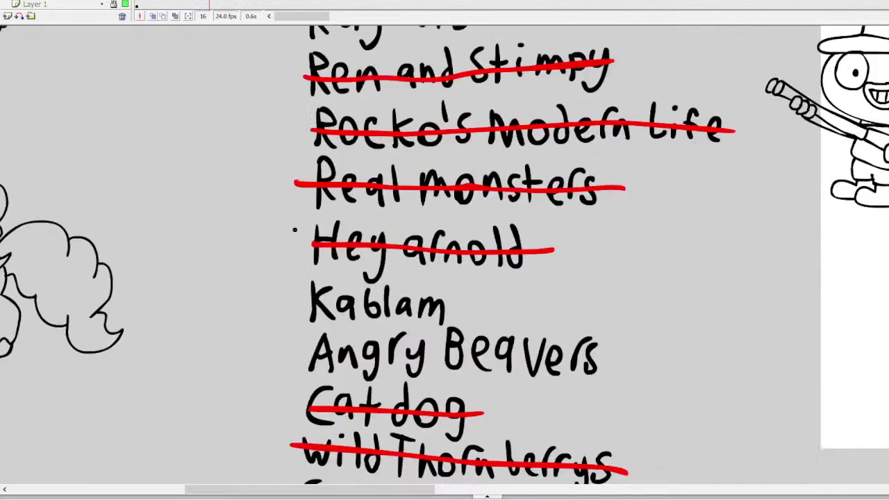
scroll(294, 230, "down", 10)
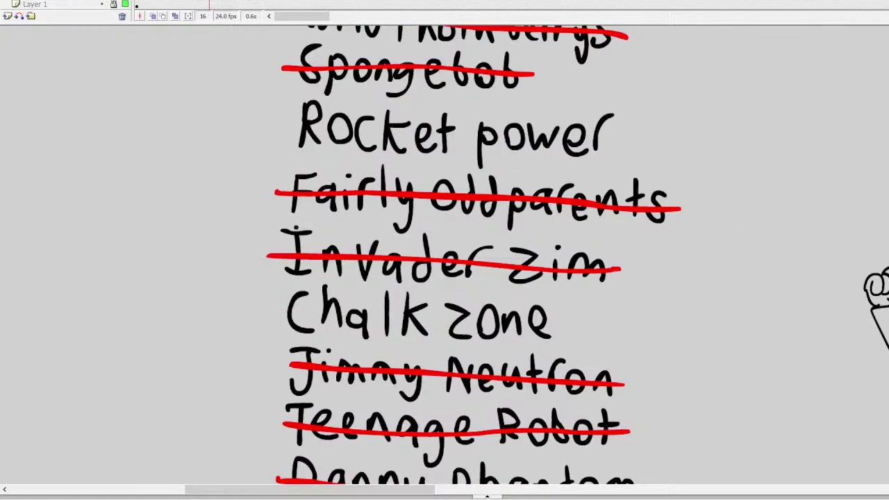
scroll(295, 229, "down", 3)
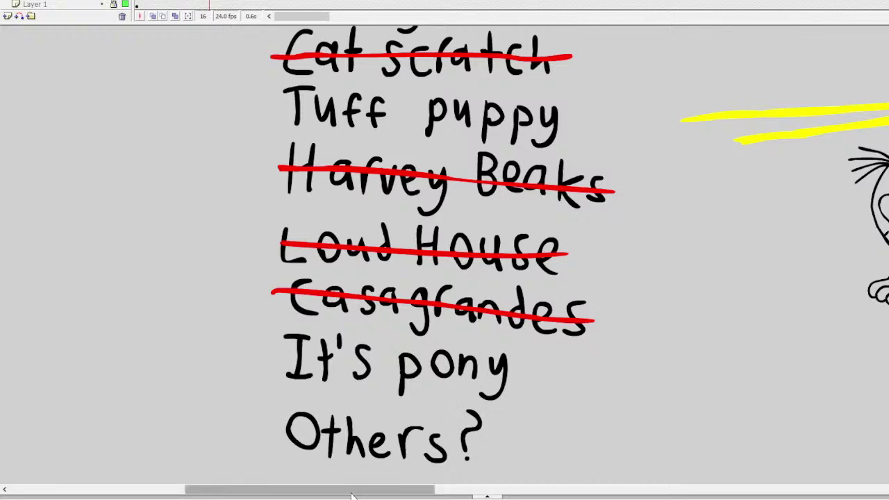
scroll(445, 250, "right", 10)
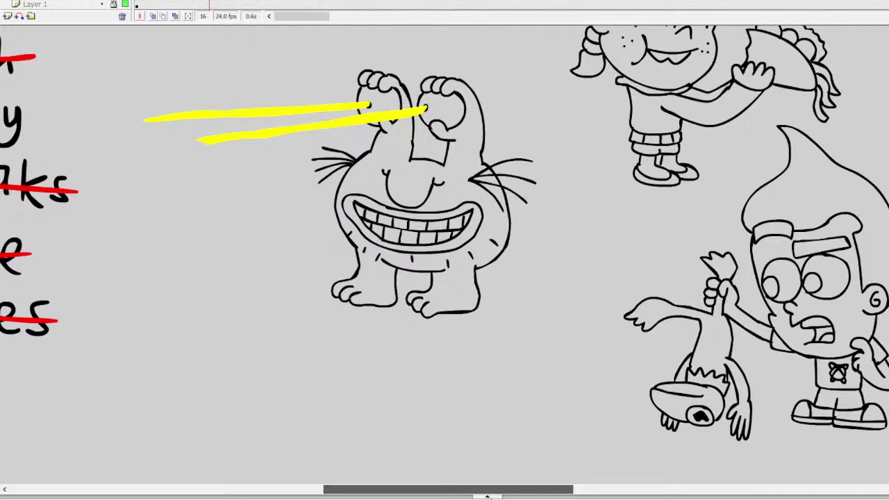
scroll(488, 497, "right", 10)
scroll(487, 496, "up", 2)
scroll(487, 496, "up", 10)
scroll(487, 496, "down", 2)
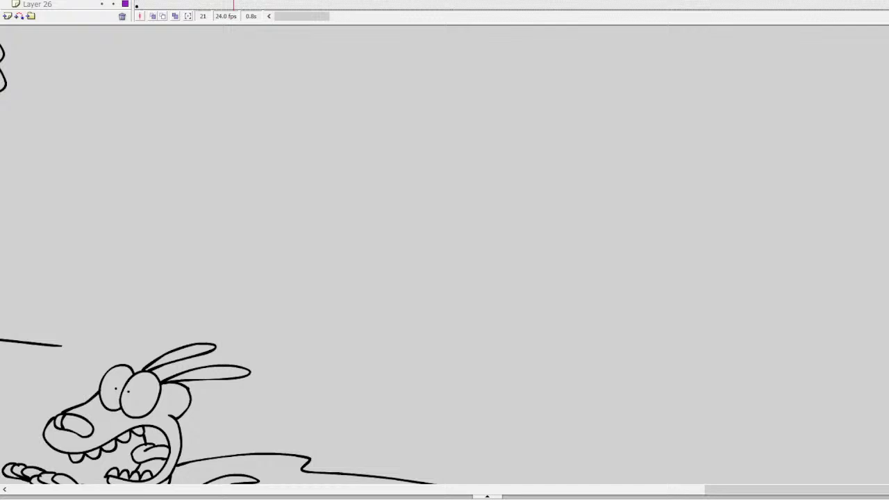
scroll(352, 155, "right", 5)
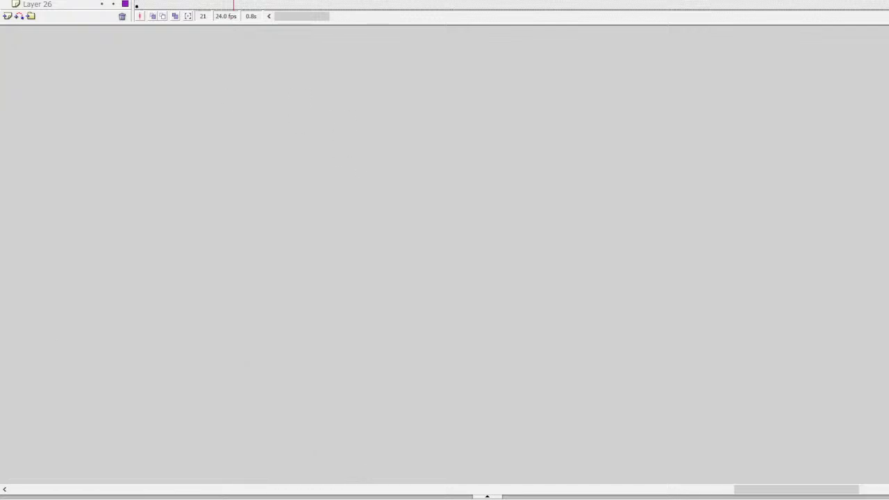
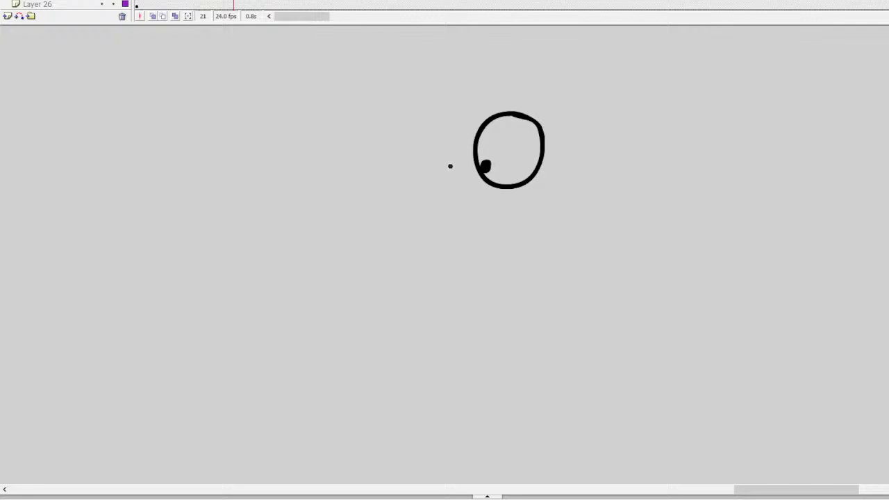
mouse_move(449, 167)
left_mouse_down()
mouse_move(423, 187)
mouse_move(425, 200)
mouse_move(455, 204)
left_mouse_up()
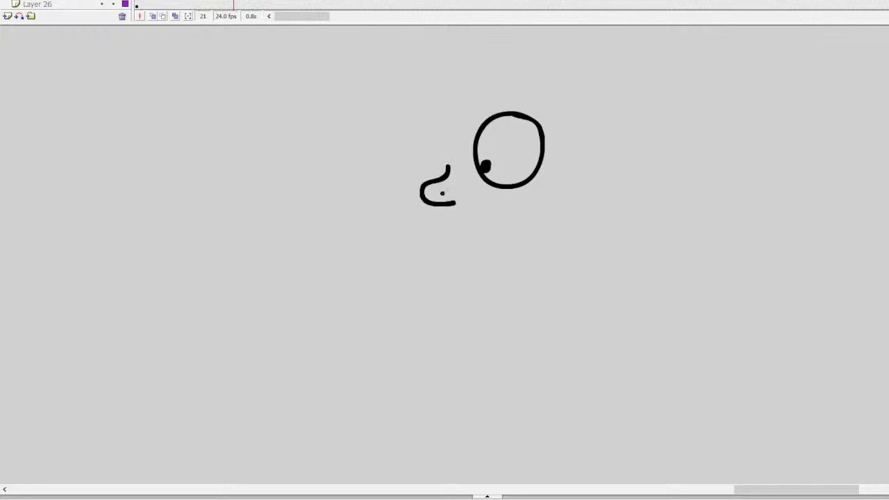
mouse_move(449, 171)
left_mouse_down()
mouse_move(437, 111)
mouse_move(393, 154)
mouse_move(409, 180)
mouse_move(402, 171)
left_mouse_up()
left_click(400, 168)
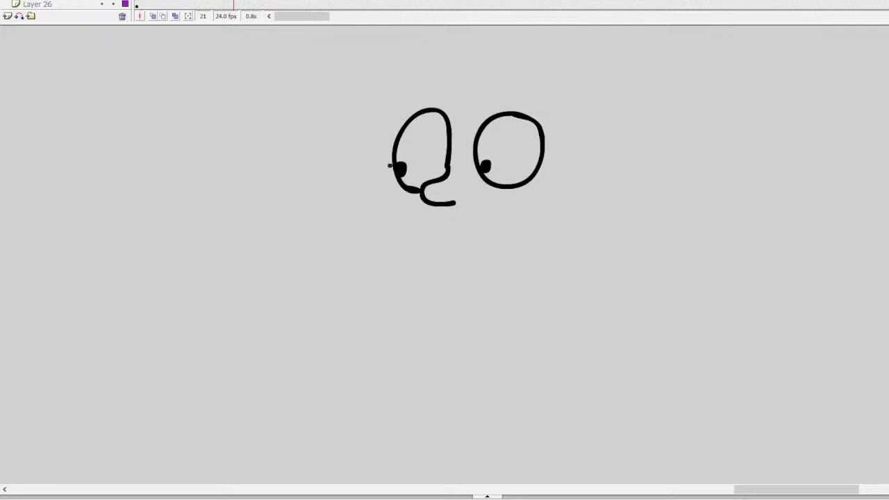
mouse_move(396, 178)
left_mouse_down()
mouse_move(370, 208)
mouse_move(381, 227)
mouse_move(450, 241)
mouse_move(521, 232)
mouse_move(551, 218)
mouse_move(560, 204)
mouse_move(553, 196)
mouse_move(578, 203)
left_mouse_up()
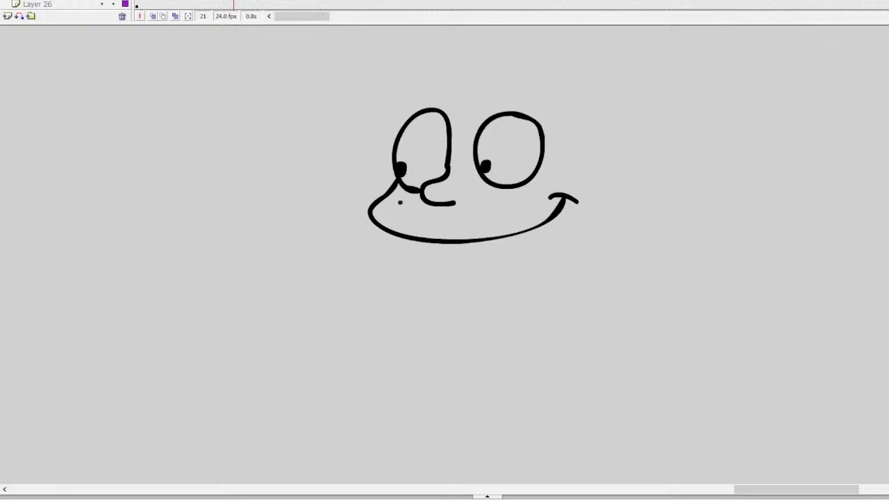
mouse_move(377, 224)
left_mouse_down()
mouse_move(387, 246)
mouse_move(440, 265)
left_mouse_up()
key("ctrl+z")
left_click_drag(405, 238, 455, 271)
scroll(473, 206, "up", 2)
mouse_move(613, 189)
left_mouse_down()
mouse_move(634, 171)
mouse_move(663, 178)
mouse_move(655, 217)
left_mouse_up()
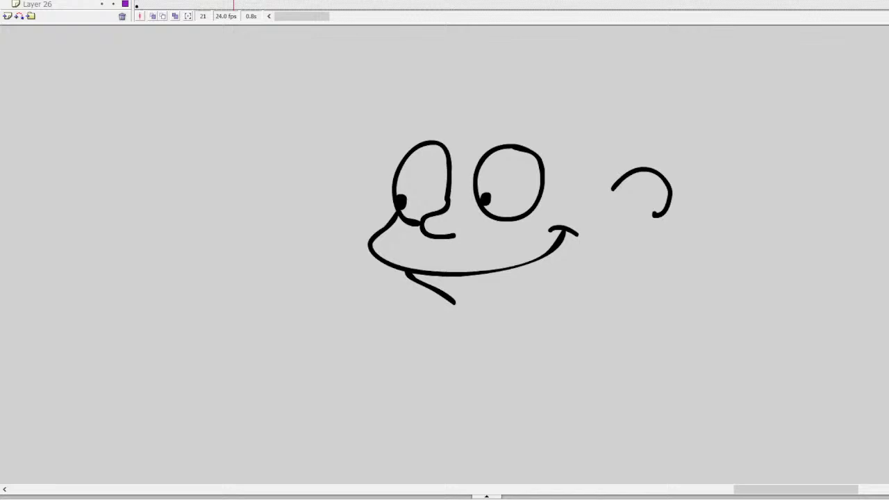
mouse_move(336, 84)
left_mouse_down()
mouse_move(619, 306)
mouse_move(672, 334)
left_mouse_up()
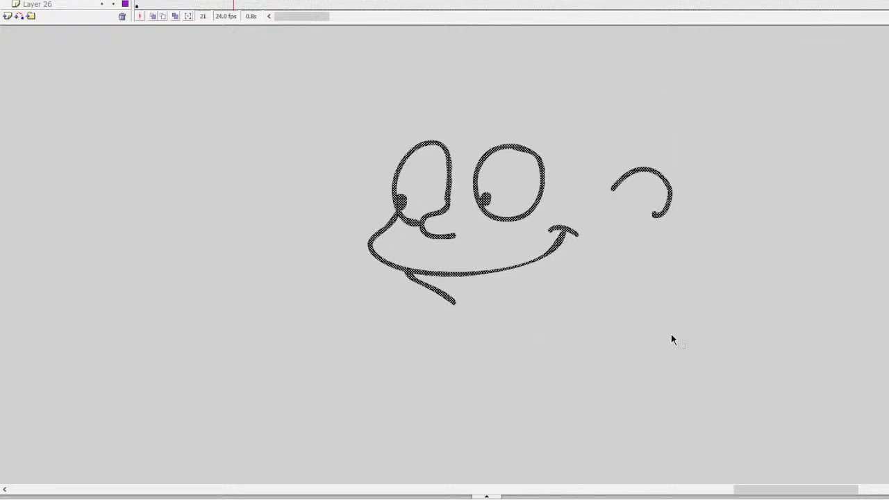
key("Delete")
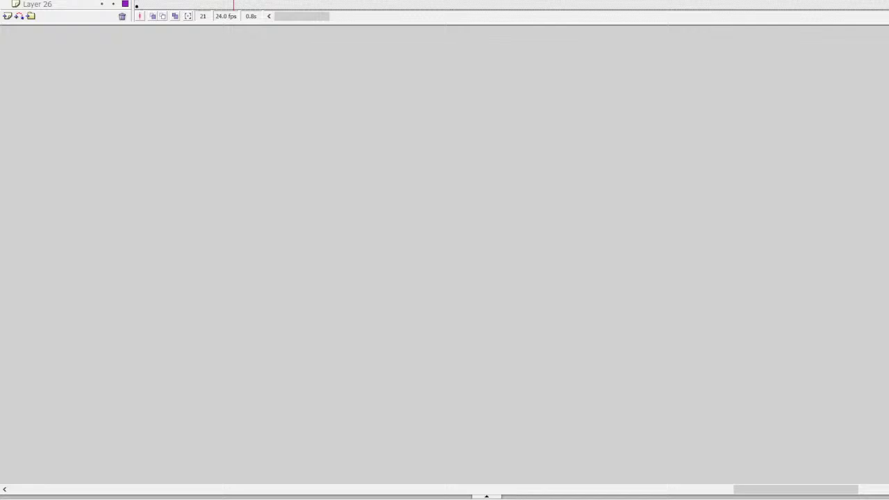
mouse_move(333, 180)
left_mouse_down()
mouse_move(391, 162)
mouse_move(417, 173)
mouse_move(396, 186)
mouse_move(334, 179)
left_mouse_up()
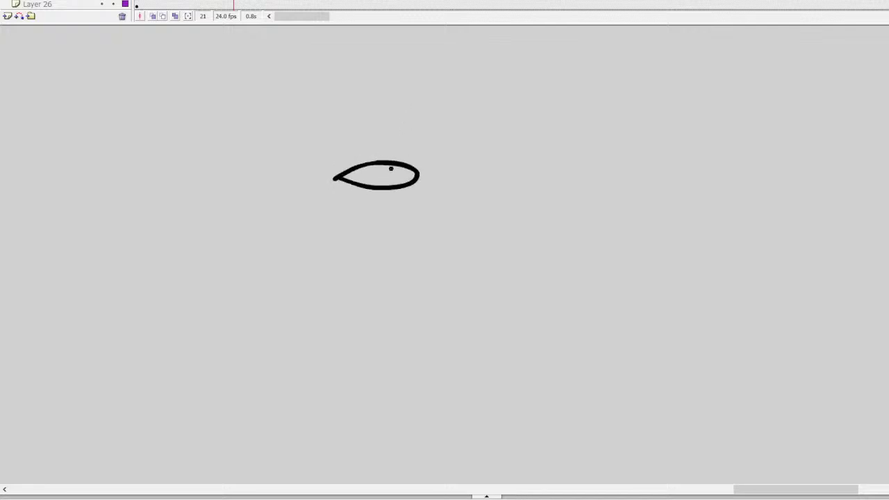
left_click_drag(400, 168, 398, 186)
mouse_move(392, 162)
left_mouse_down()
mouse_move(387, 188)
mouse_move(399, 175)
left_mouse_up()
mouse_move(336, 108)
left_mouse_down()
mouse_move(303, 158)
mouse_move(275, 231)
mouse_move(320, 212)
left_mouse_up()
key("ctrl+z")
key("ctrl+z")
mouse_move(338, 114)
left_mouse_down()
mouse_move(287, 231)
mouse_move(320, 223)
left_mouse_up()
left_click(310, 212)
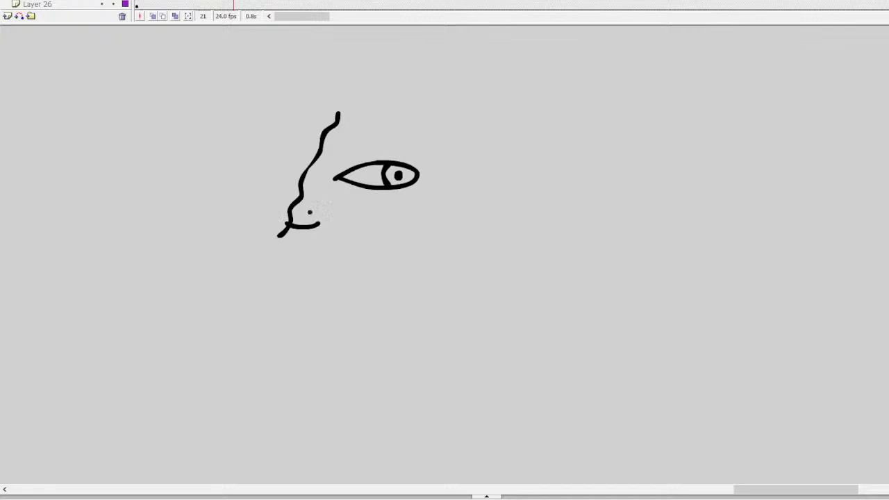
key("ctrl+z")
key("ctrl+z")
key("ctrl+z")
key("ctrl+z")
key("ctrl+z")
key("ctrl+z")
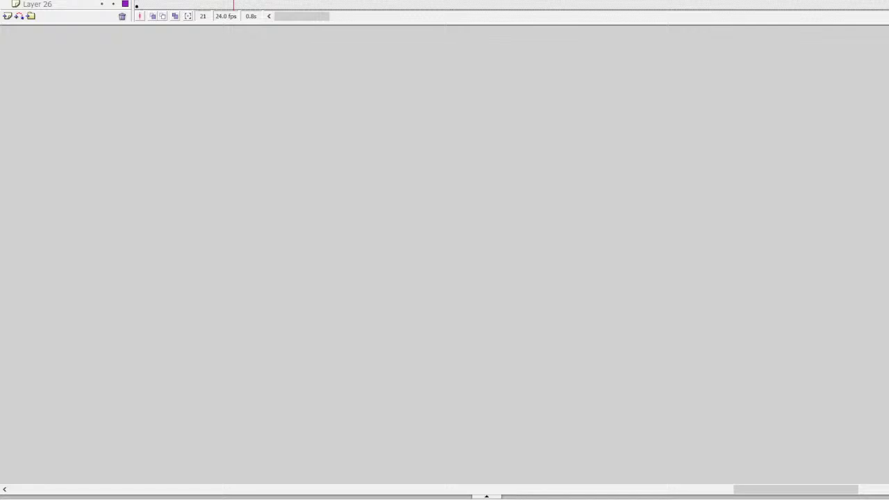
Step: Draw two large oval eyes inside a joined goggle-shaped outline, with a curved smile and two small fangs below
mouse_move(314, 148)
left_mouse_down()
mouse_move(278, 161)
mouse_move(286, 213)
mouse_move(322, 200)
mouse_move(322, 160)
mouse_move(310, 146)
mouse_move(341, 167)
mouse_move(345, 212)
mouse_move(374, 215)
mouse_move(384, 174)
mouse_move(371, 159)
mouse_move(296, 135)
mouse_move(275, 149)
mouse_move(265, 188)
mouse_move(274, 222)
mouse_move(311, 229)
mouse_move(332, 152)
mouse_move(343, 145)
mouse_move(369, 137)
mouse_move(388, 152)
mouse_move(390, 214)
mouse_move(362, 230)
mouse_move(328, 220)
left_mouse_up()
mouse_move(280, 241)
left_mouse_down()
mouse_move(313, 256)
mouse_move(358, 241)
left_mouse_up()
left_click_drag(334, 226, 326, 220)
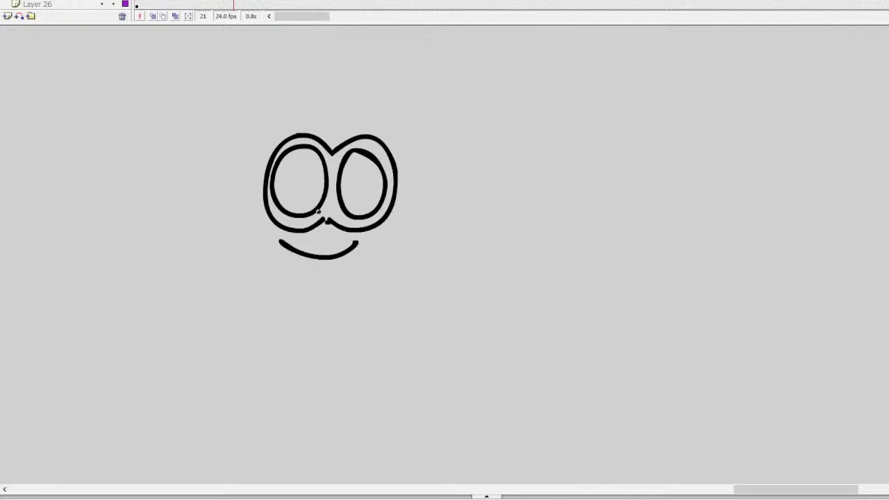
mouse_move(287, 247)
left_mouse_down()
mouse_move(291, 255)
mouse_move(353, 257)
mouse_move(357, 246)
left_mouse_up()
Step: Add a scalloped tuft of hair, two pointed ears and the rounded head outline around the fanged face
mouse_move(257, 133)
left_mouse_down()
mouse_move(221, 90)
mouse_move(206, 141)
mouse_move(225, 150)
mouse_move(220, 83)
left_mouse_up()
mouse_move(252, 121)
left_mouse_down()
mouse_move(298, 84)
mouse_move(374, 104)
mouse_move(391, 120)
mouse_move(358, 132)
mouse_move(253, 128)
left_mouse_up()
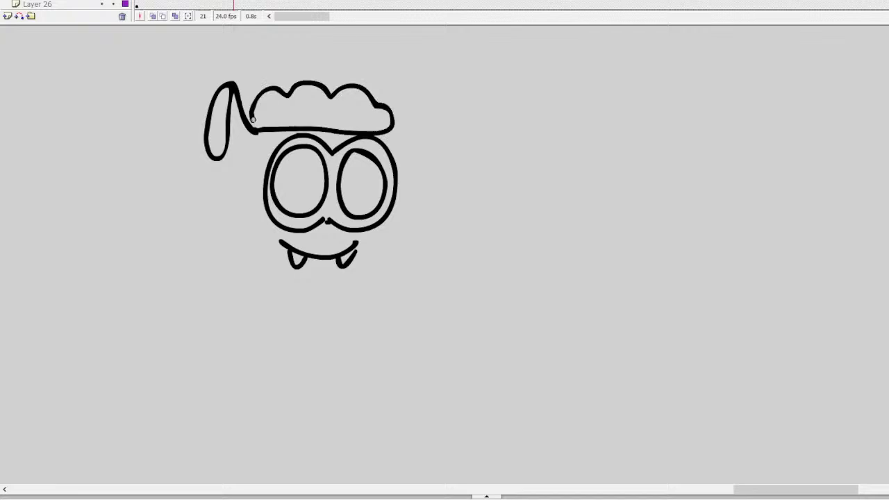
mouse_move(392, 127)
left_mouse_down()
mouse_move(428, 95)
mouse_move(437, 134)
mouse_move(418, 163)
mouse_move(398, 238)
mouse_move(369, 270)
mouse_move(323, 283)
mouse_move(258, 253)
mouse_move(226, 158)
left_mouse_up()
left_click_drag(356, 245, 353, 254)
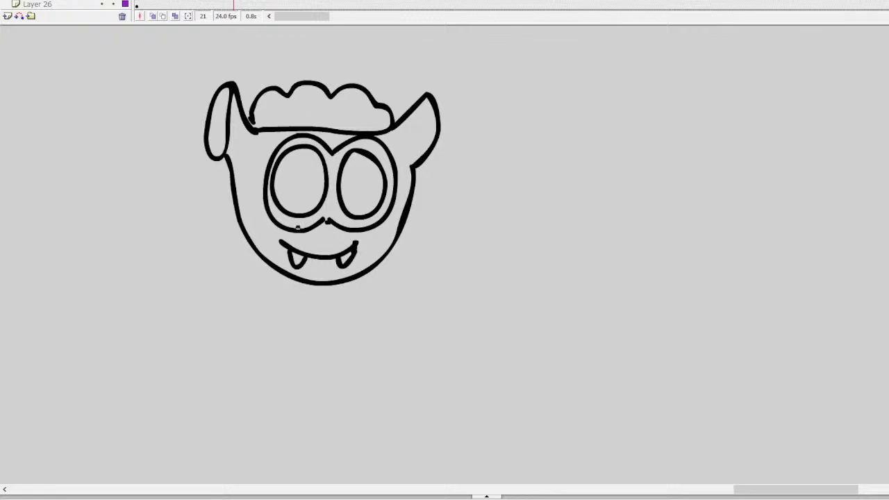
Step: Draw the fanged character's torso with an arm and fingered hand hanging on each side
mouse_move(280, 272)
left_mouse_down()
mouse_move(264, 287)
mouse_move(283, 342)
mouse_move(269, 342)
mouse_move(260, 361)
mouse_move(249, 348)
mouse_move(236, 359)
mouse_move(230, 319)
mouse_move(262, 291)
left_mouse_up()
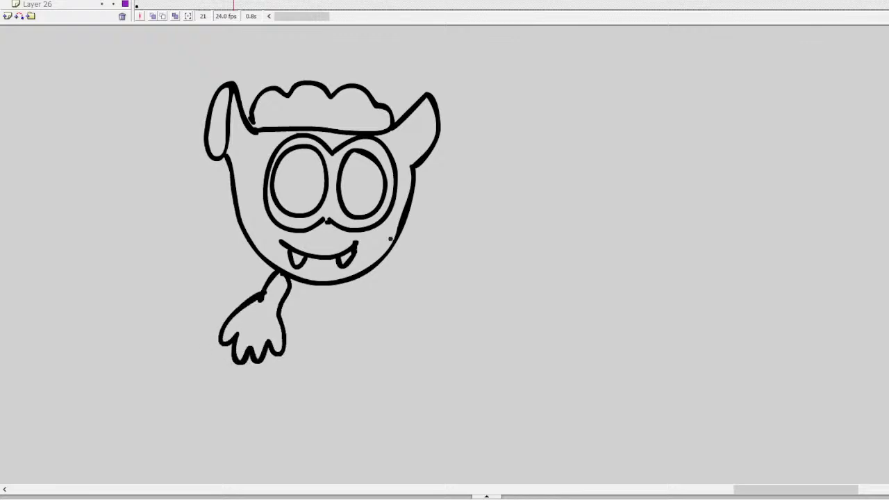
mouse_move(346, 282)
left_mouse_down()
mouse_move(309, 359)
mouse_move(282, 355)
left_mouse_up()
mouse_move(354, 279)
left_mouse_down()
mouse_move(368, 323)
mouse_move(344, 356)
mouse_move(370, 357)
mouse_move(366, 317)
left_mouse_up()
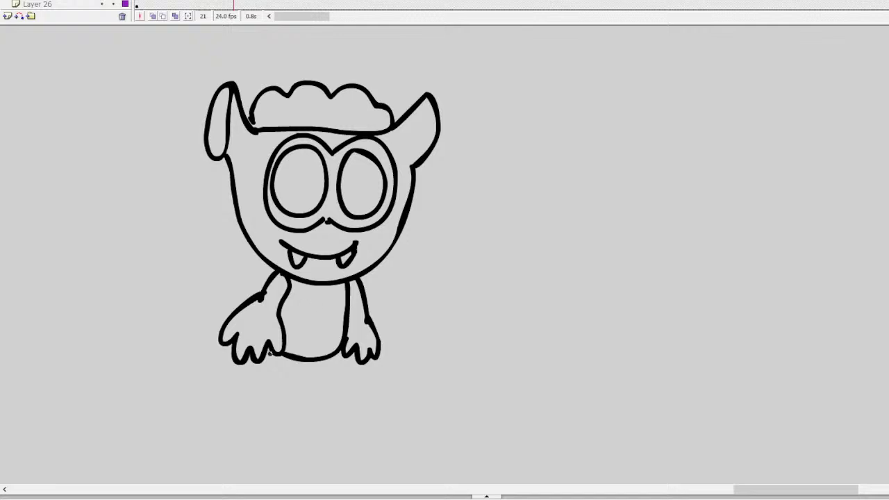
Step: Draw the waistband, two short legs and large toed feet standing on upturned soles
mouse_move(285, 338)
left_mouse_down()
mouse_move(346, 340)
mouse_move(273, 380)
mouse_move(306, 386)
left_mouse_up()
mouse_move(336, 352)
left_mouse_down()
mouse_move(334, 391)
mouse_move(348, 416)
mouse_move(328, 421)
mouse_move(264, 403)
mouse_move(272, 370)
mouse_move(318, 413)
left_mouse_up()
left_click_drag(330, 399, 335, 420)
mouse_move(337, 381)
left_mouse_down()
mouse_move(377, 409)
mouse_move(356, 412)
mouse_move(370, 413)
mouse_move(355, 424)
mouse_move(375, 417)
mouse_move(358, 445)
mouse_move(269, 433)
mouse_move(263, 402)
left_mouse_up()
mouse_move(373, 413)
left_mouse_down()
mouse_move(398, 399)
mouse_move(397, 427)
mouse_move(374, 434)
left_mouse_up()
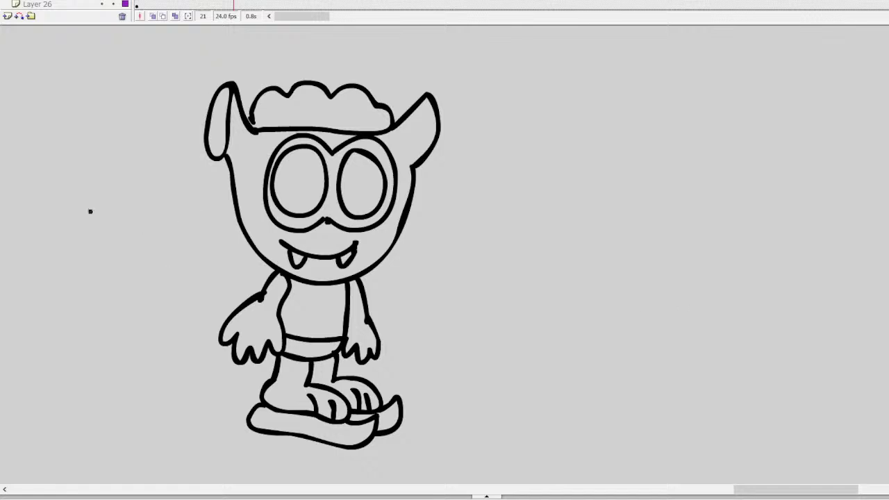
key("Return")
Step: Draw a second character's head beside the first, with dot eyes, a big curved nose, a small smirk and one ear
mouse_move(616, 121)
left_mouse_down()
mouse_move(573, 123)
mouse_move(561, 152)
mouse_move(565, 169)
mouse_move(589, 183)
left_mouse_up()
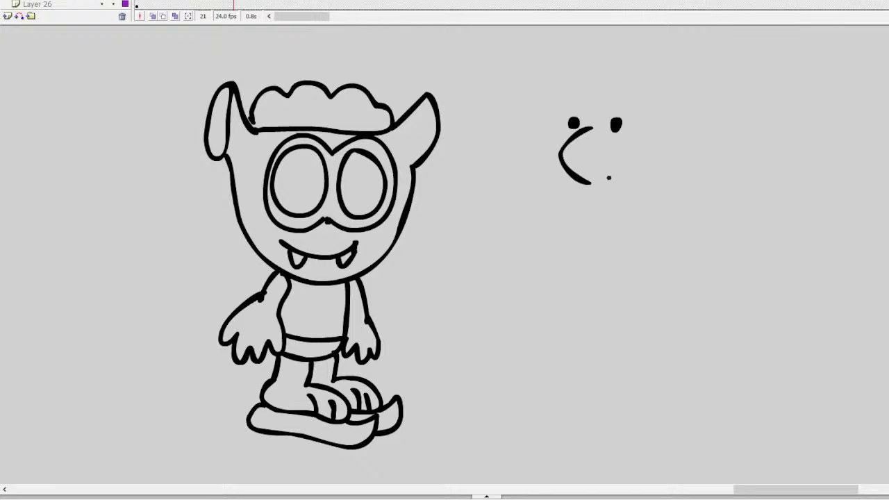
mouse_move(597, 197)
left_mouse_down()
mouse_move(625, 180)
mouse_move(632, 198)
left_mouse_up()
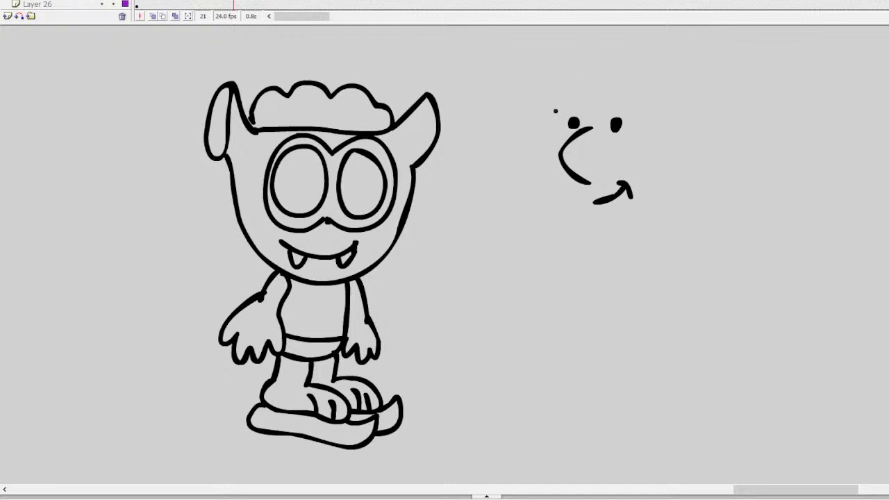
mouse_move(558, 103)
left_mouse_down()
mouse_move(618, 100)
mouse_move(647, 110)
mouse_move(661, 157)
left_mouse_up()
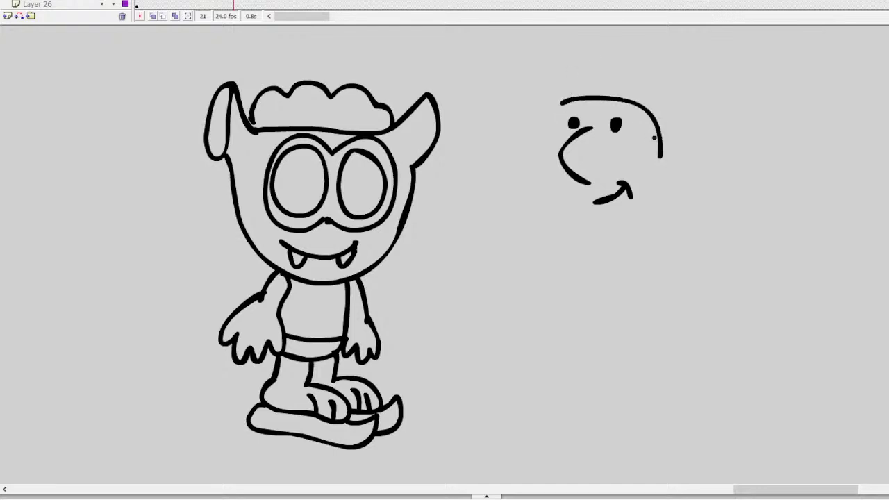
key("ctrl+z")
mouse_move(548, 115)
left_mouse_down()
mouse_move(605, 88)
mouse_move(648, 100)
mouse_move(671, 131)
mouse_move(692, 129)
mouse_move(710, 143)
mouse_move(699, 165)
mouse_move(674, 154)
mouse_move(670, 92)
left_mouse_up()
key("ctrl+z")
mouse_move(553, 94)
left_mouse_down()
mouse_move(535, 155)
mouse_move(541, 191)
mouse_move(581, 226)
mouse_move(631, 233)
left_mouse_up()
mouse_move(683, 167)
left_mouse_down()
mouse_move(672, 199)
mouse_move(631, 232)
left_mouse_up()
Step: Add a row of short upright hairs along the top of the second character's head
mouse_move(554, 91)
left_mouse_down()
mouse_move(592, 76)
mouse_move(659, 80)
mouse_move(671, 97)
mouse_move(635, 77)
mouse_move(581, 77)
mouse_move(553, 92)
mouse_move(555, 74)
mouse_move(632, 61)
left_mouse_up()
key("ctrl+z")
left_click_drag(647, 79, 652, 66)
left_click_drag(673, 89, 675, 76)
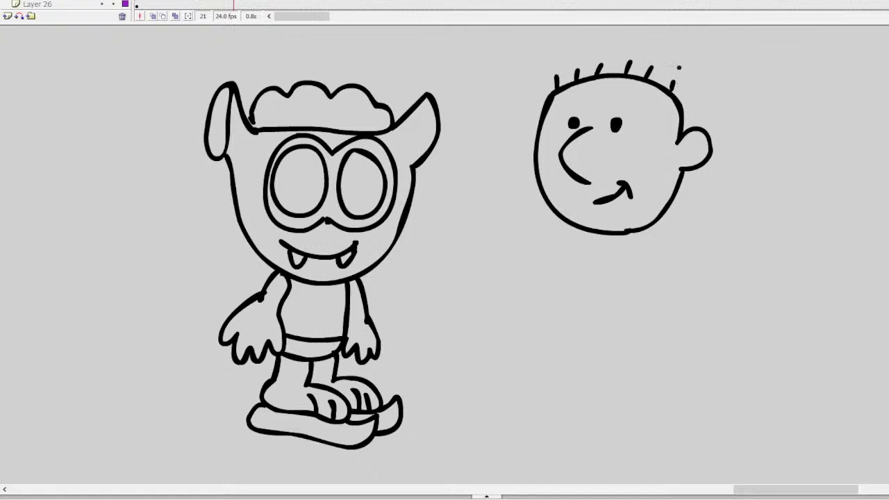
Step: Draw the neck, a ribbed V-neck collar and a wide short sleeve on the ear side of the second character
mouse_move(631, 230)
left_mouse_down()
mouse_move(629, 247)
mouse_move(603, 248)
mouse_move(614, 268)
mouse_move(603, 247)
mouse_move(645, 249)
mouse_move(626, 278)
left_mouse_up()
key("ctrl+z")
mouse_move(632, 242)
left_mouse_down()
mouse_move(620, 283)
mouse_move(592, 268)
mouse_move(602, 245)
mouse_move(603, 255)
left_mouse_up()
mouse_move(592, 264)
left_mouse_down()
mouse_move(625, 280)
mouse_move(634, 253)
mouse_move(635, 264)
mouse_move(619, 241)
mouse_move(680, 275)
mouse_move(698, 299)
mouse_move(688, 317)
mouse_move(644, 330)
mouse_move(635, 293)
mouse_move(654, 263)
mouse_move(632, 310)
mouse_move(678, 337)
mouse_move(707, 307)
mouse_move(697, 284)
mouse_move(678, 271)
mouse_move(646, 277)
mouse_move(647, 325)
mouse_move(668, 332)
mouse_move(717, 315)
mouse_move(713, 291)
mouse_move(647, 252)
left_mouse_up()
key("ctrl+z")
key("ctrl+z")
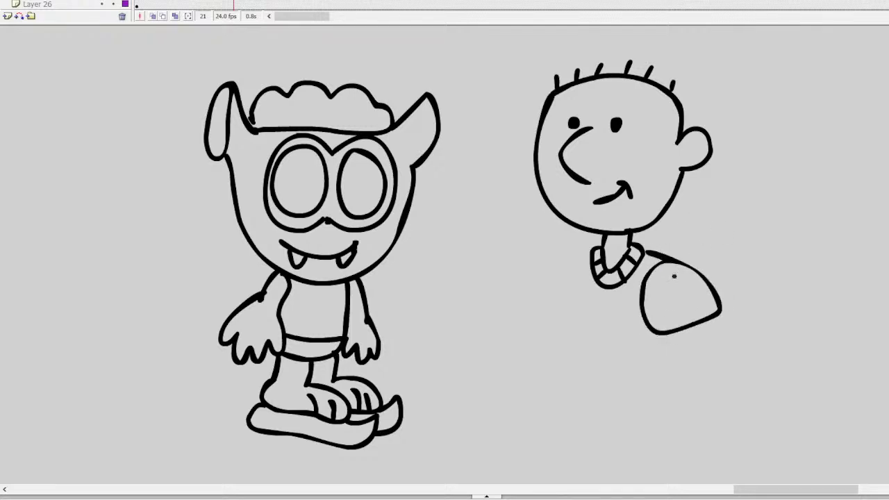
Step: Draw the forearm and curled fingered hand coming out of the short sleeve
left_click_drag(676, 332, 684, 361)
mouse_move(699, 324)
left_mouse_down()
mouse_move(669, 383)
mouse_move(684, 378)
mouse_move(678, 409)
mouse_move(697, 404)
mouse_move(700, 415)
mouse_move(713, 388)
mouse_move(713, 410)
mouse_move(727, 398)
mouse_move(720, 363)
mouse_move(710, 415)
left_mouse_up()
key("ctrl+z")
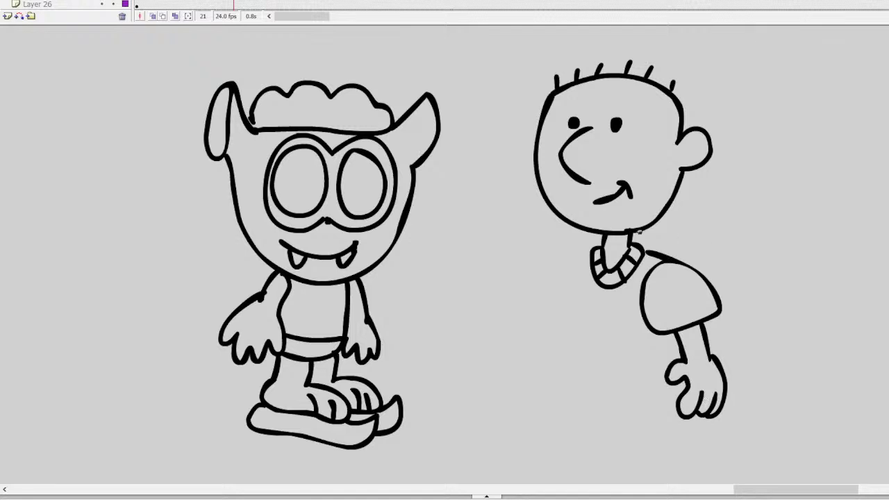
Step: Draw the vest body below the collar, with a ribbed hem and a pair of shorts beneath it
mouse_move(591, 251)
left_mouse_down()
mouse_move(568, 285)
mouse_move(563, 359)
mouse_move(616, 376)
mouse_move(651, 372)
mouse_move(663, 339)
left_mouse_up()
mouse_move(560, 355)
left_mouse_down()
mouse_move(649, 389)
mouse_move(662, 385)
mouse_move(678, 329)
mouse_move(664, 351)
left_mouse_up()
mouse_move(569, 370)
left_mouse_down()
mouse_move(629, 387)
mouse_move(638, 379)
mouse_move(621, 390)
mouse_move(639, 378)
mouse_move(665, 390)
mouse_move(670, 424)
mouse_move(598, 431)
mouse_move(555, 395)
mouse_move(583, 420)
left_mouse_up()
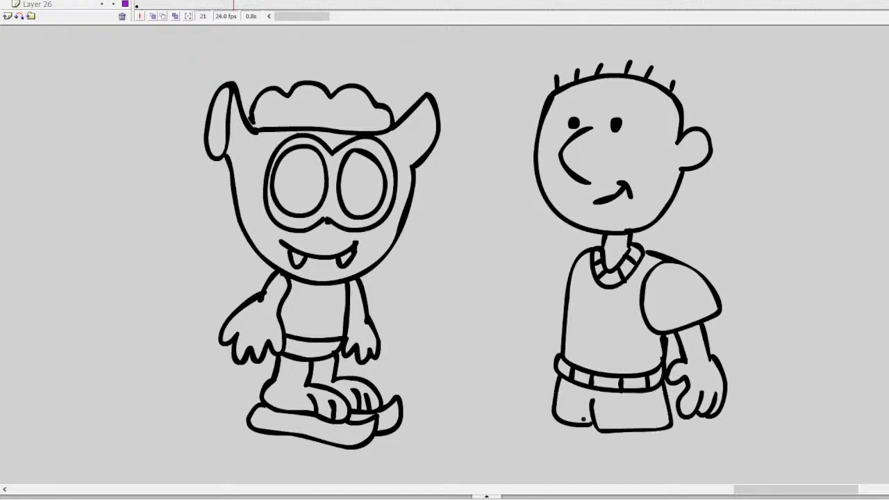
Step: Draw the second character's other short sleeve, forearm and hand on the opposite side of the vest
mouse_move(584, 247)
left_mouse_down()
mouse_move(537, 295)
mouse_move(561, 315)
mouse_move(537, 340)
mouse_move(556, 367)
mouse_move(533, 375)
left_mouse_up()
mouse_move(538, 339)
left_mouse_down()
mouse_move(523, 360)
mouse_move(535, 393)
mouse_move(553, 394)
left_mouse_up()
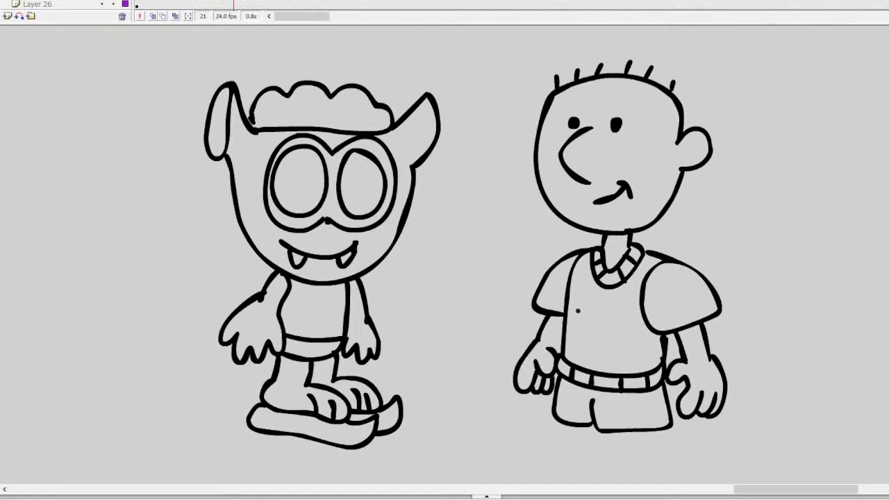
left_click_drag(554, 348, 556, 313)
Step: Draw one leg below the shorts with a rolled sock and a rounded shoe
scroll(845, 218, "down", 3)
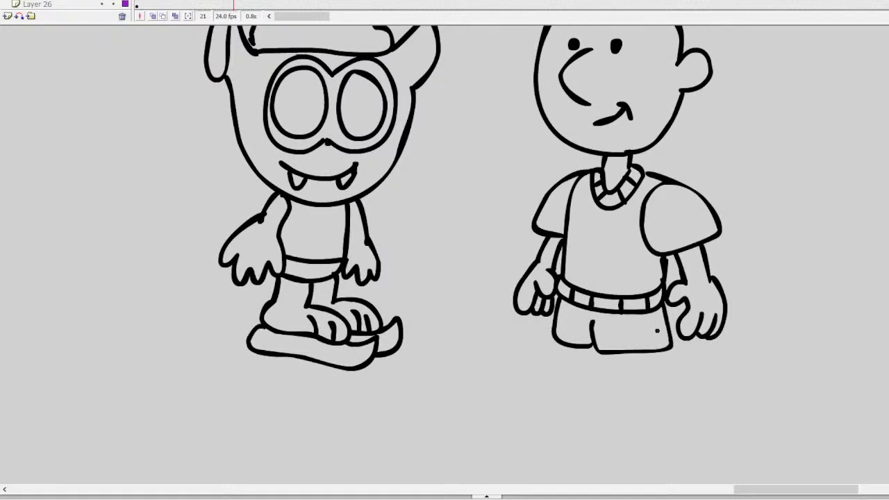
mouse_move(628, 352)
left_mouse_down()
mouse_move(632, 363)
mouse_move(659, 367)
mouse_move(621, 391)
left_mouse_up()
key("ctrl+z")
key("ctrl+z")
mouse_move(651, 362)
left_mouse_down()
mouse_move(625, 382)
mouse_move(653, 366)
mouse_move(660, 396)
mouse_move(598, 391)
mouse_move(640, 421)
mouse_move(657, 367)
left_mouse_up()
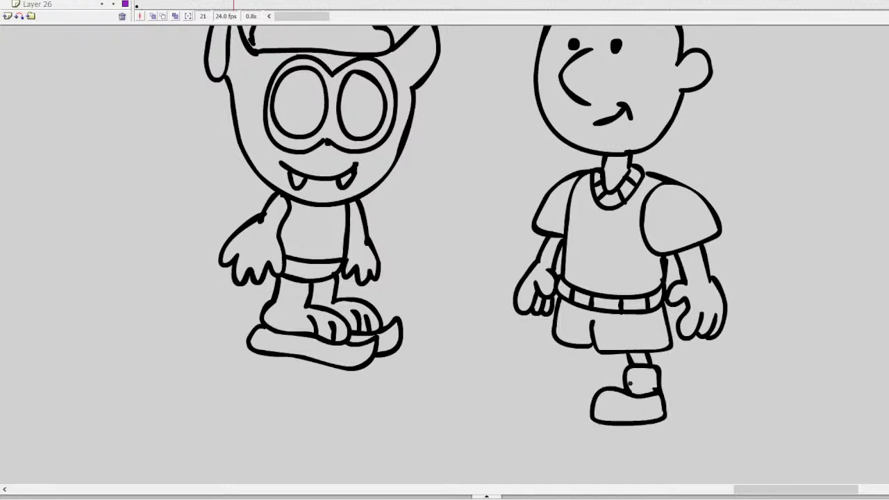